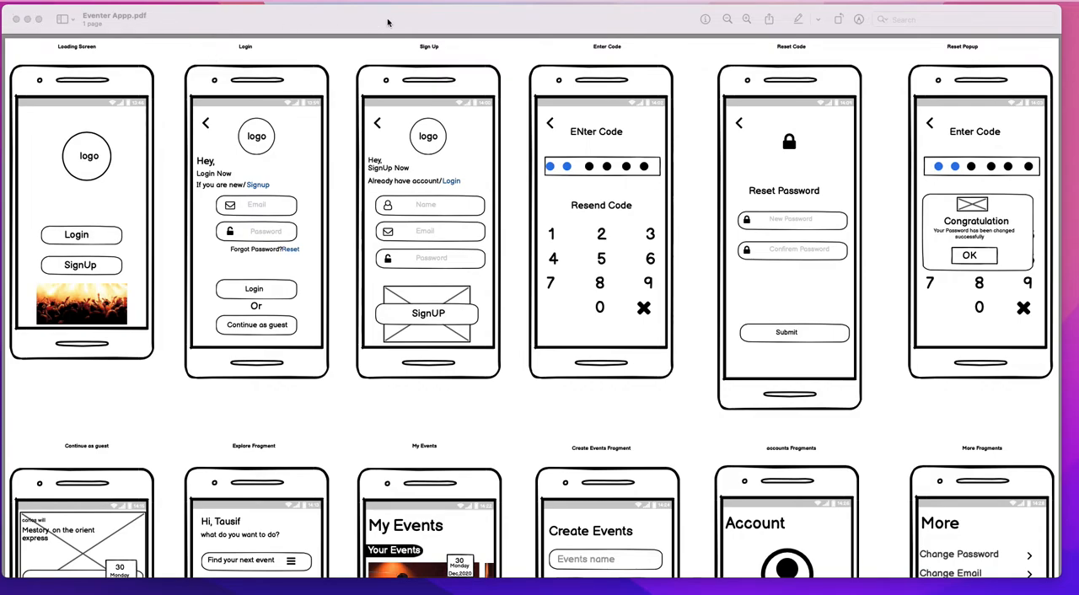
# Step: Compare the wireframe screens in the Eventer App PDF with the Eventner App Mockup Requirements document in Word
pyautogui.scroll(-10, 329, 429)
pyautogui.hotkey('ctrl', 'Right')
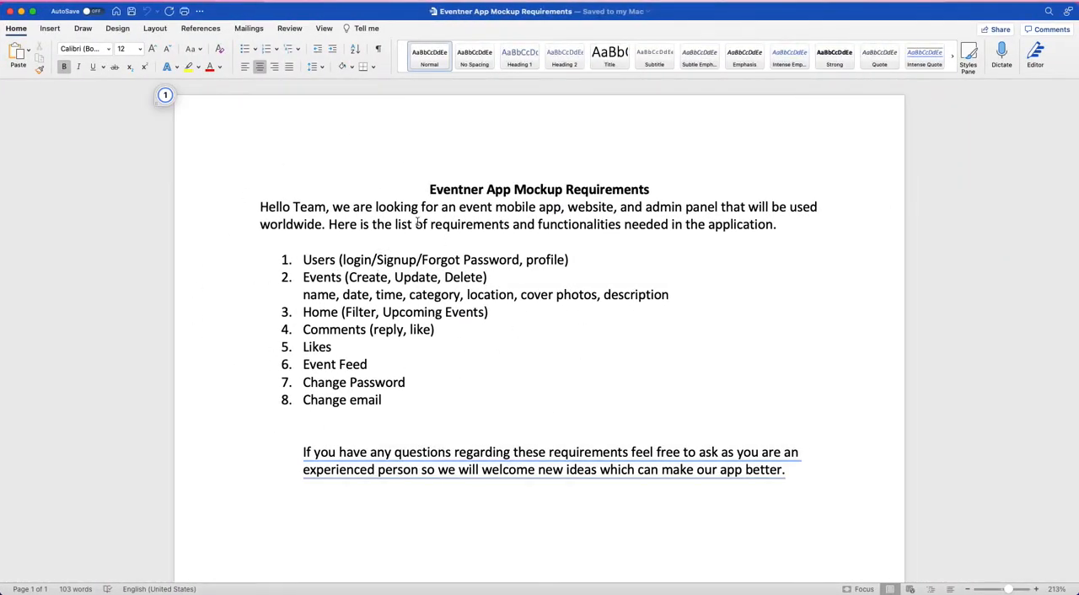
pyautogui.moveTo(430, 189); pyautogui.dragTo(658, 190)
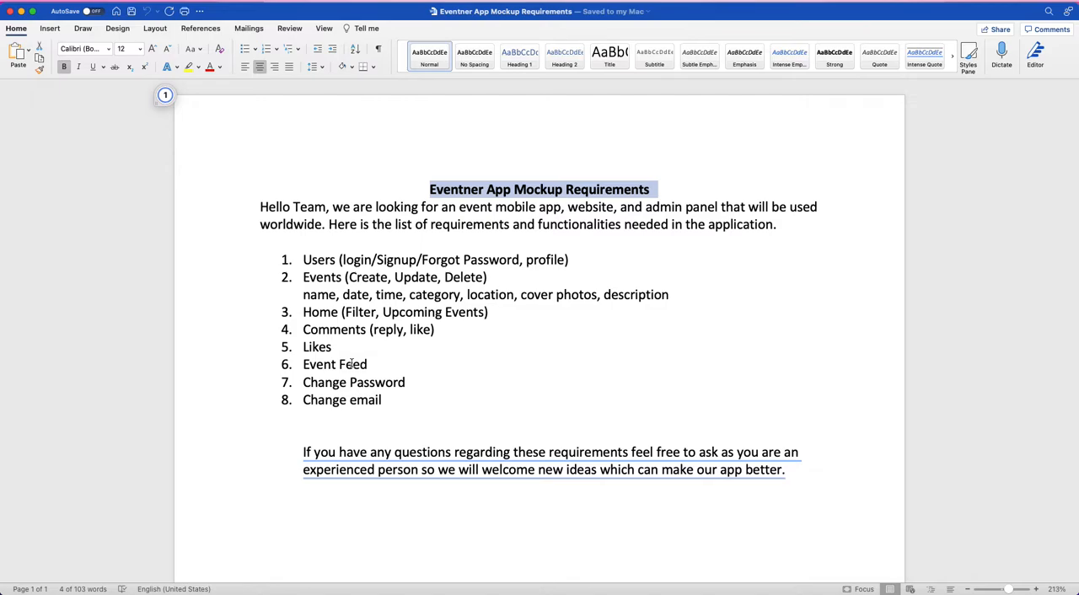
pyautogui.click(474, 398)
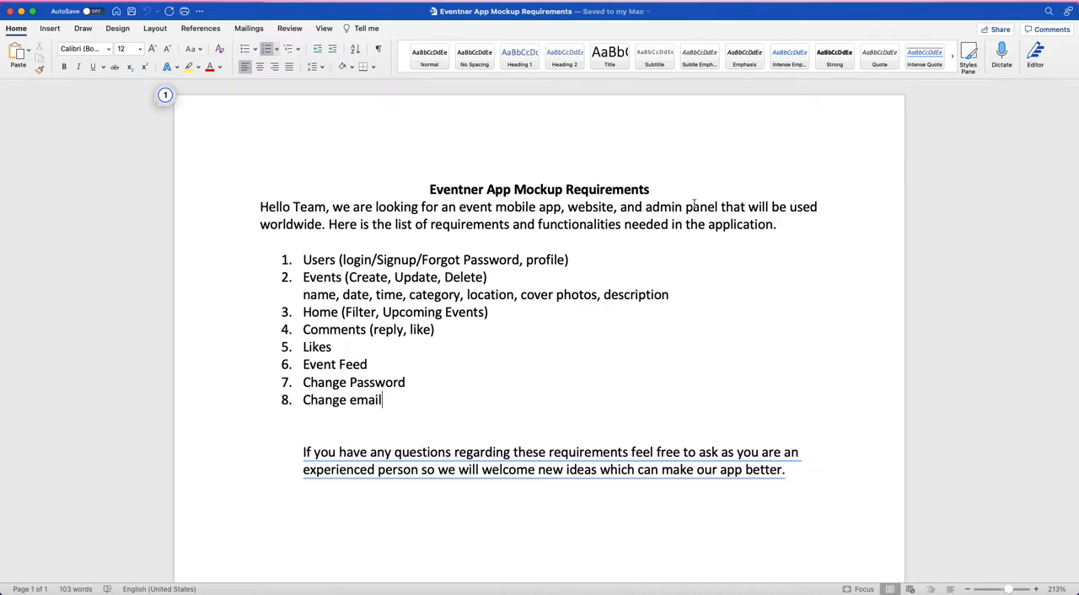
pyautogui.hotkey('ctrl', 'Left')
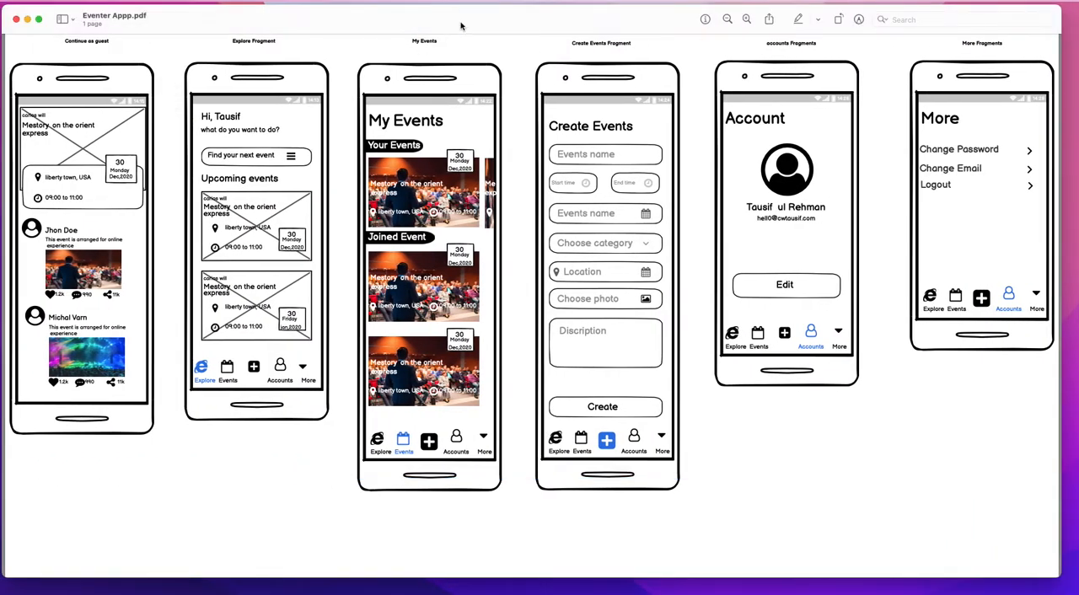
pyautogui.scroll(10, 525, 213)
pyautogui.hotkey('ctrl', 'Right')
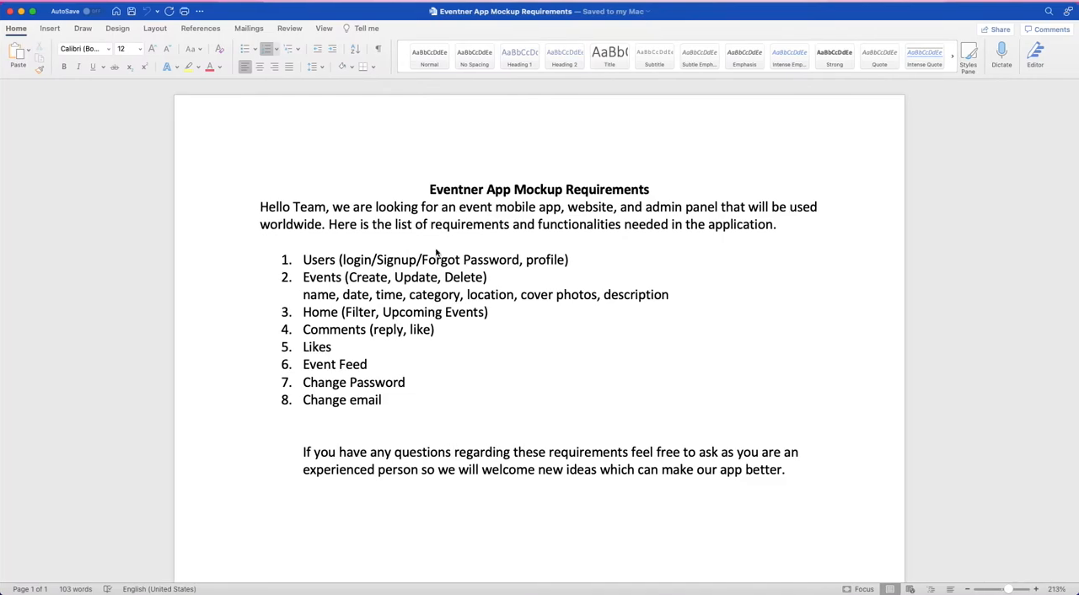
pyautogui.hotkey('ctrl', 'Left')
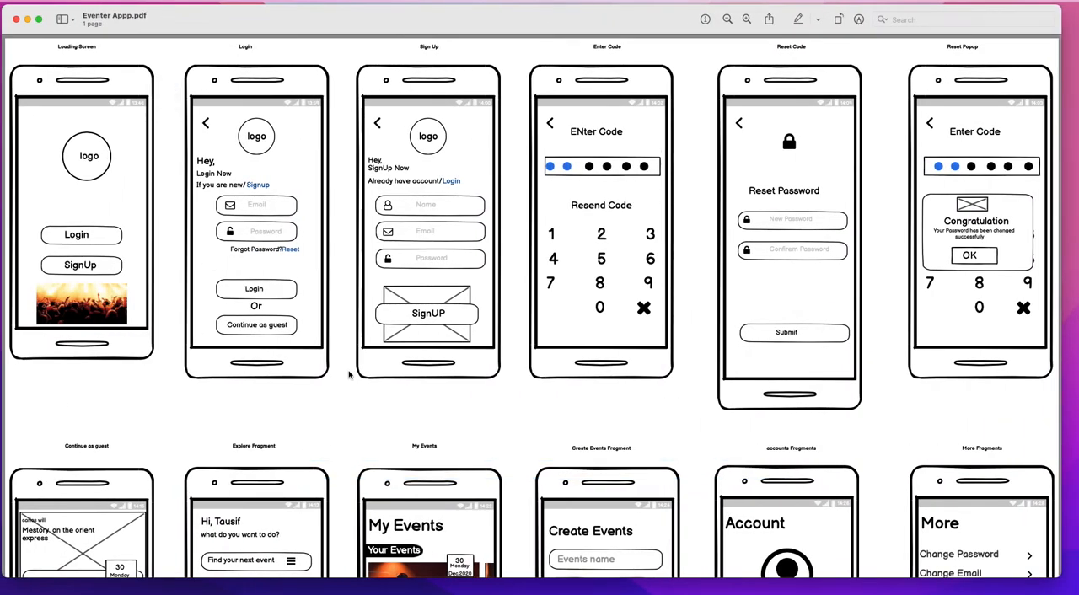
pyautogui.hotkey('ctrl', 'Right')
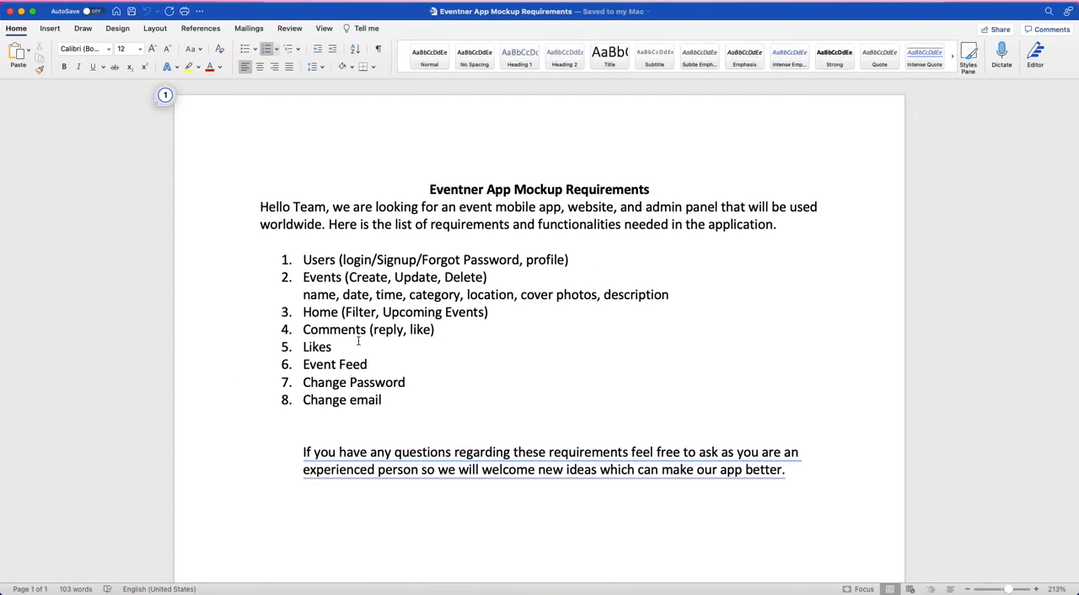
# Step: Switch to Chrome and look over the Balsamiq home page, including its product section with the cloud trial and desktop download options
pyautogui.hotkey('ctrl', 'Right')
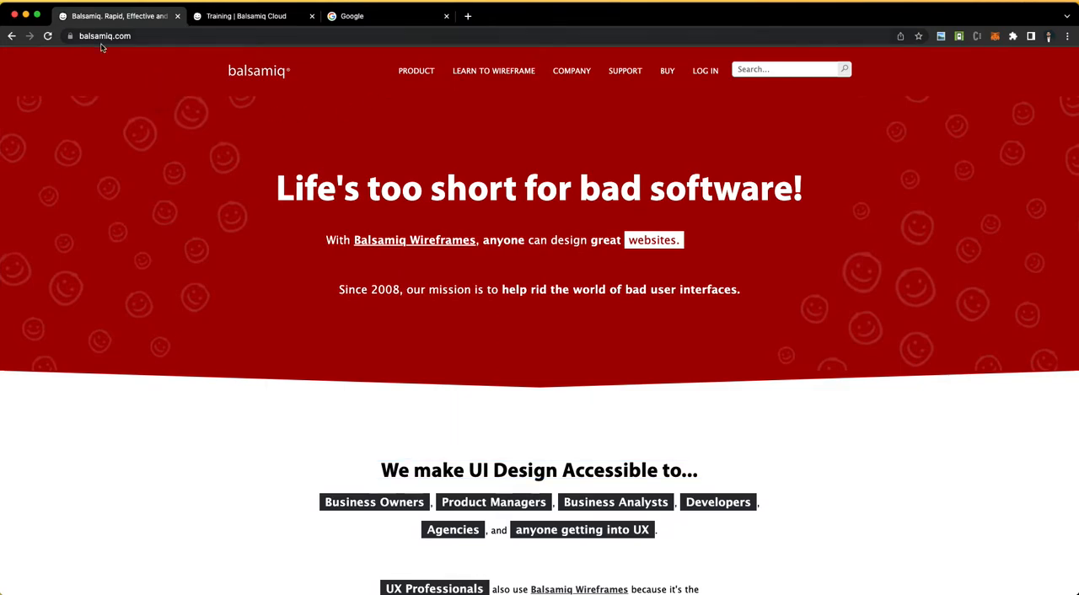
pyautogui.scroll(-5, 556, 452)
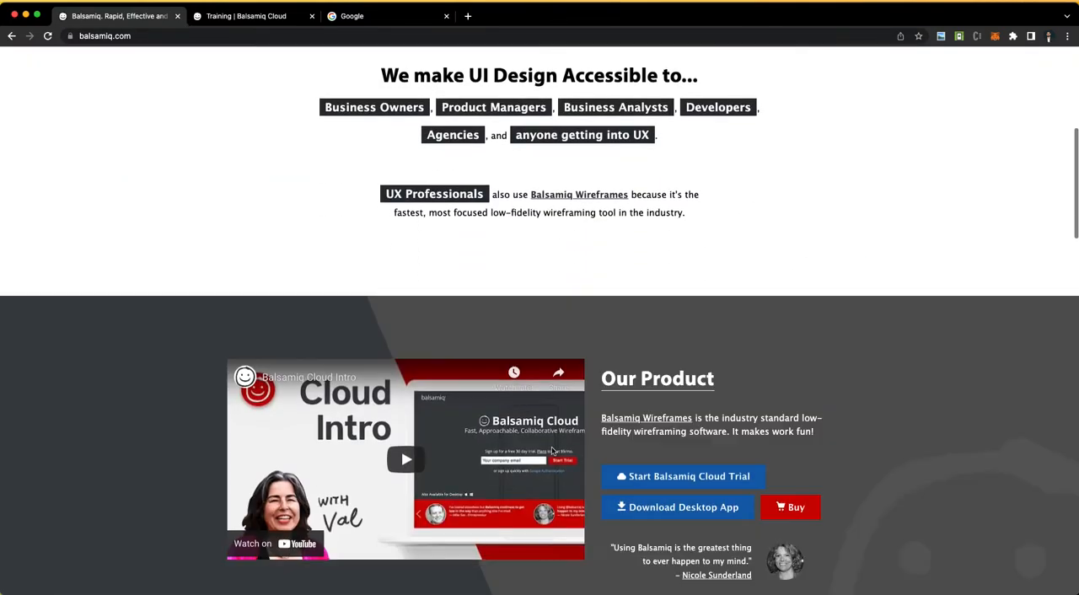
pyautogui.scroll(-1, 552, 452)
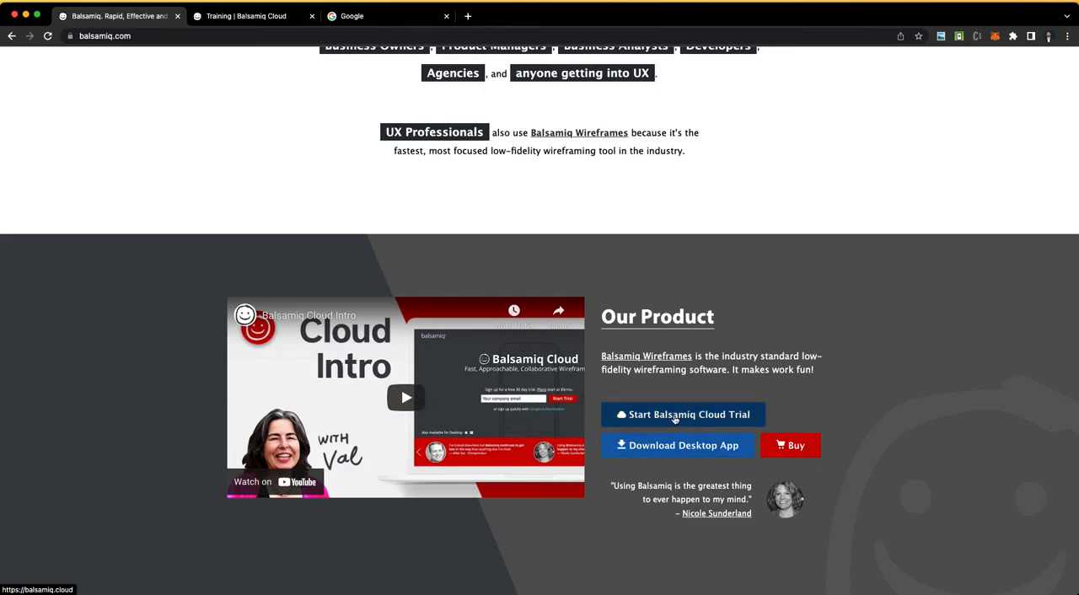
pyautogui.scroll(15, 196, 51)
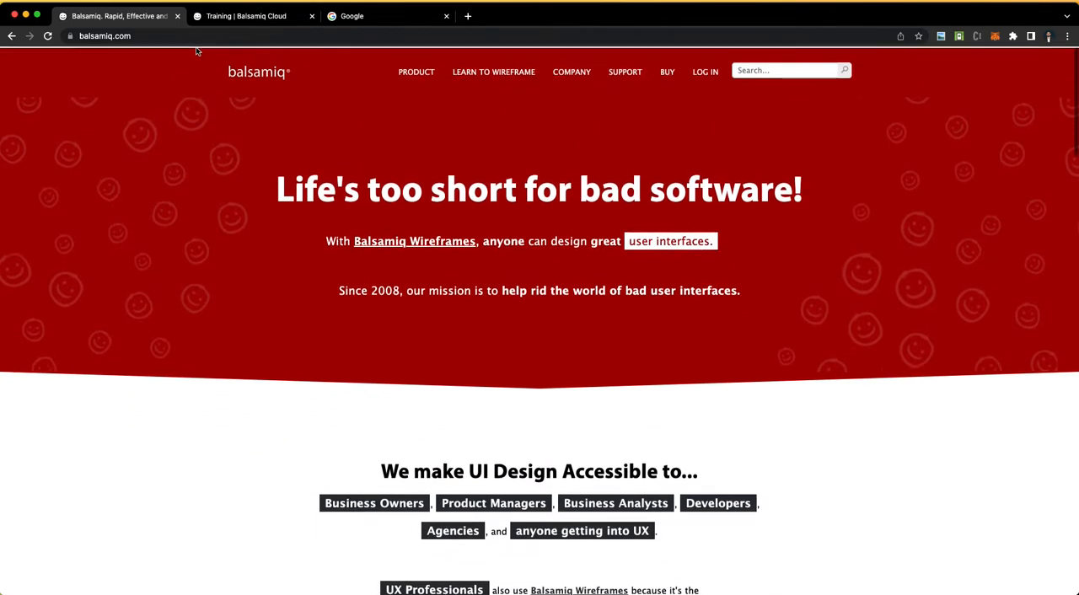
# Step: Create a new project in the Balsamiq Cloud Training space and open its blank wireframe in the editor
pyautogui.click(236, 16)
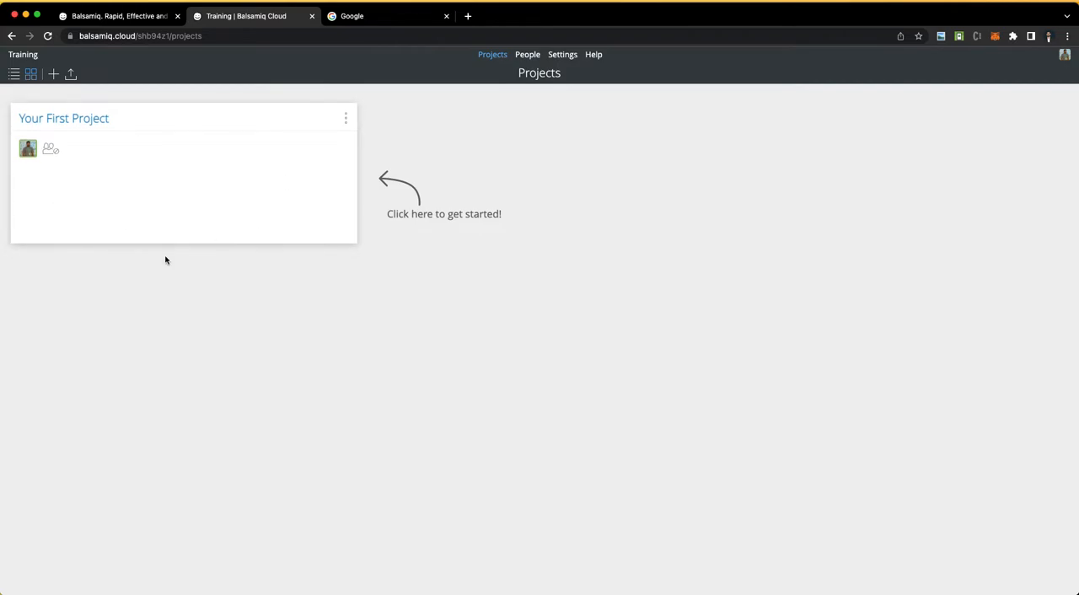
pyautogui.click(53, 75)
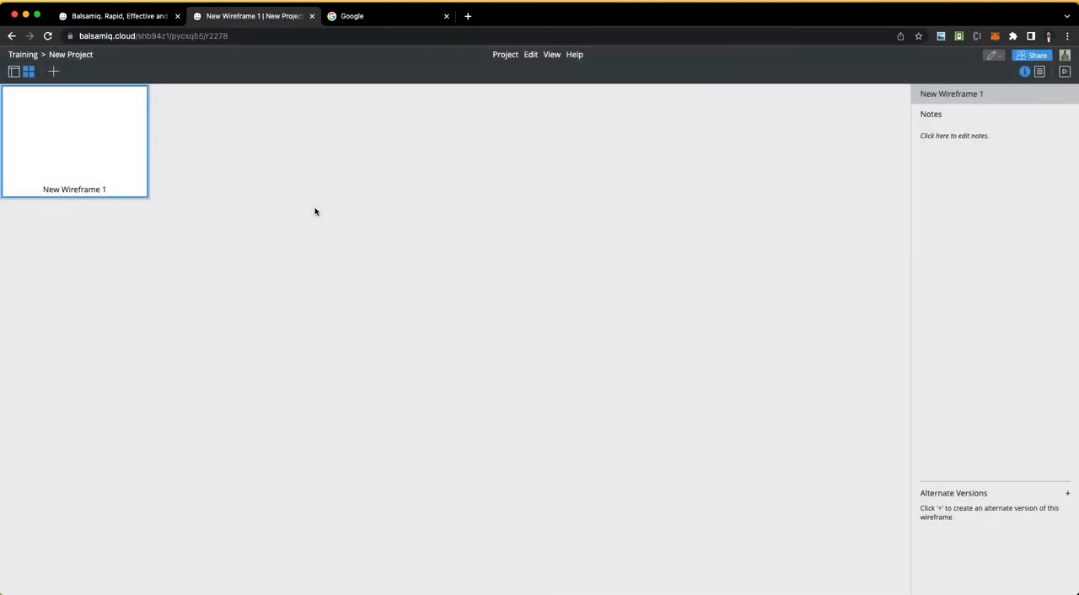
pyautogui.doubleClick(69, 159)
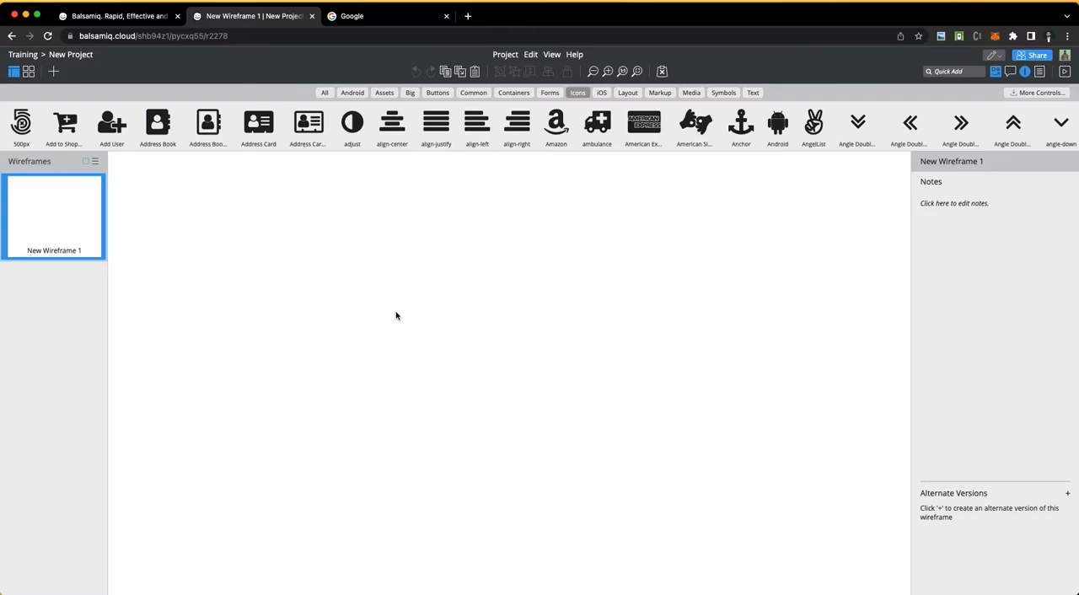
# Step: Switch to Word and examine the requirements document's title and introduction, especially the requested event mobile app, website and admin panel
pyautogui.hotkey('ctrl', 'Left')
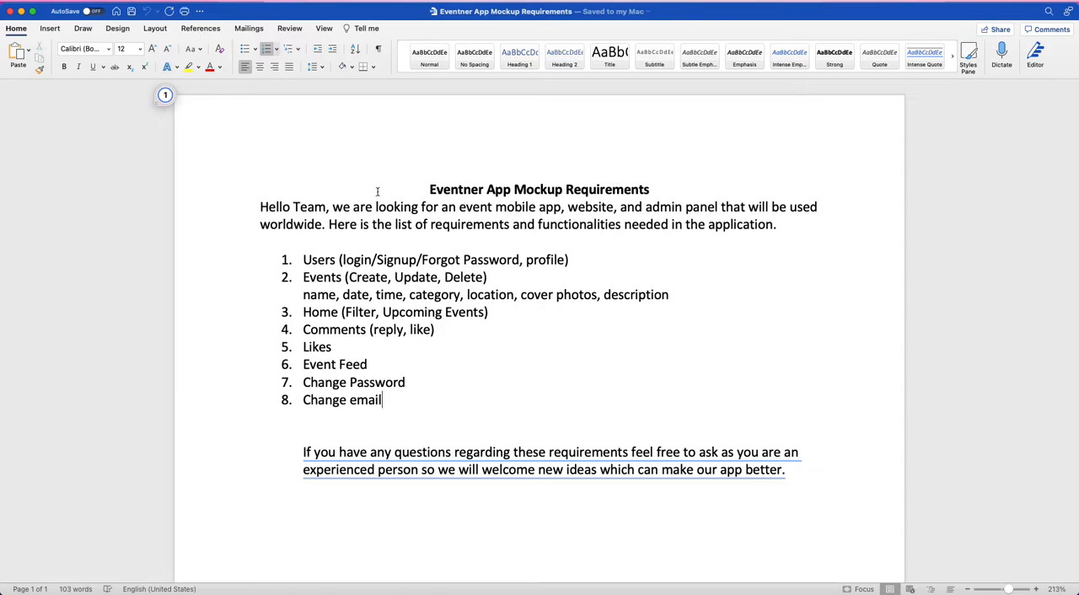
pyautogui.scroll(3, 253, 207)
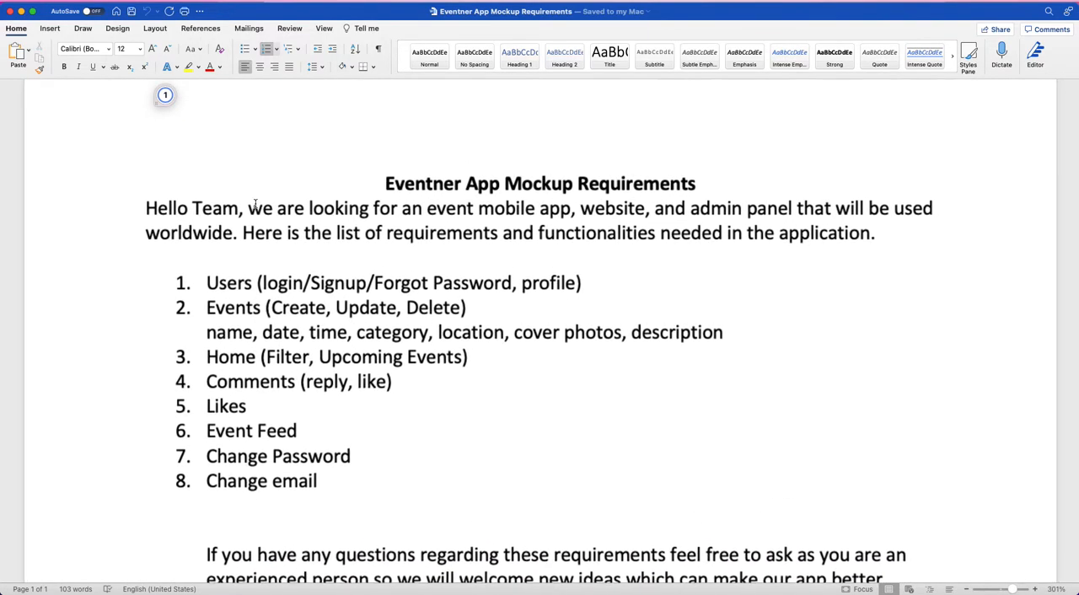
pyautogui.doubleClick(427, 184)
pyautogui.scroll(-2, 515, 333)
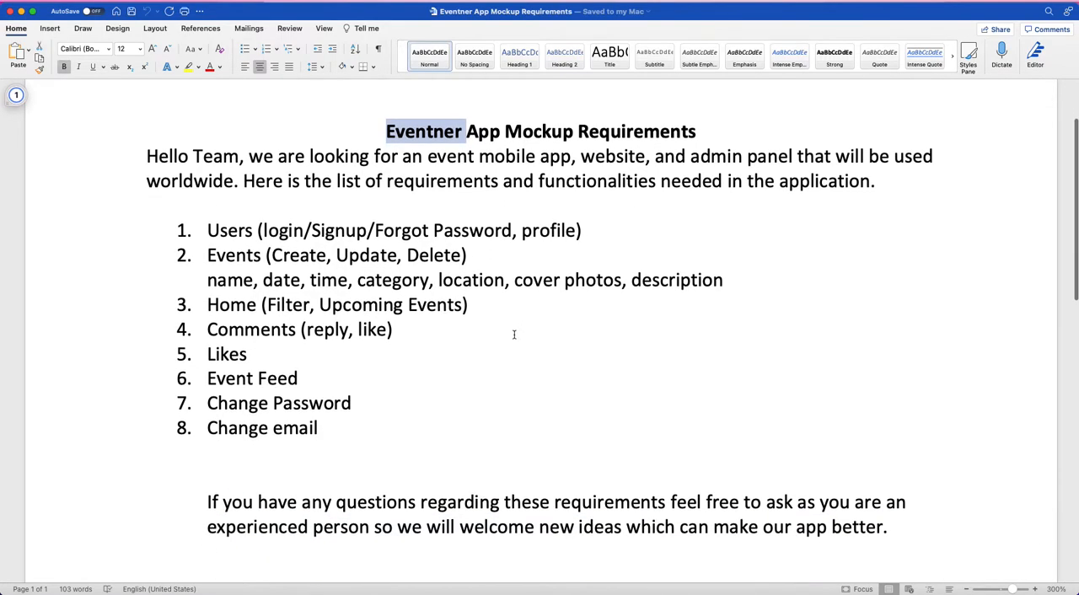
pyautogui.click(275, 181)
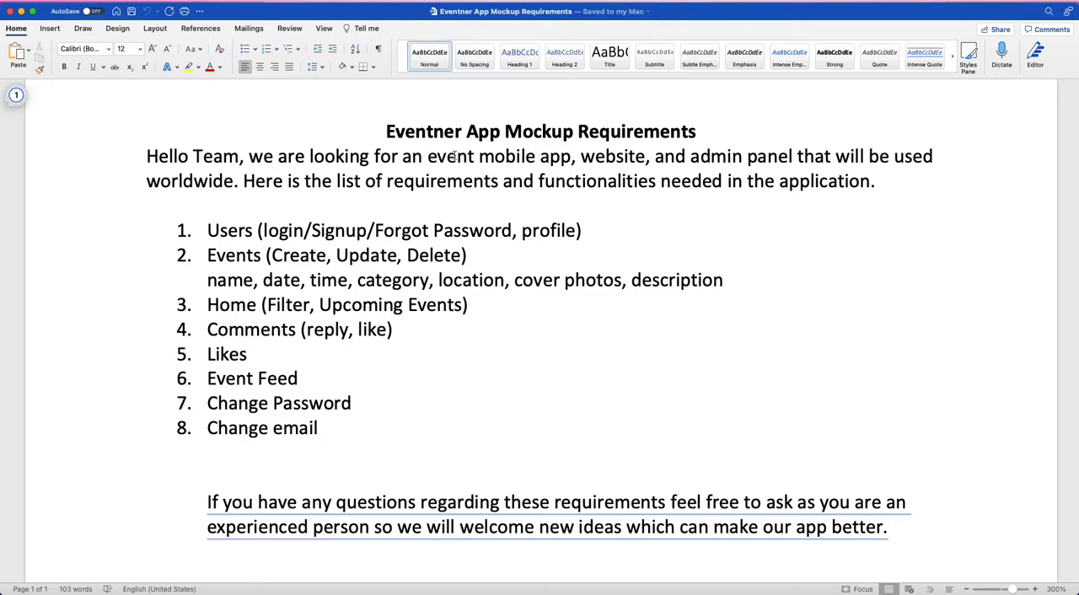
pyautogui.moveTo(427, 156); pyautogui.dragTo(572, 156)
pyautogui.doubleClick(626, 156)
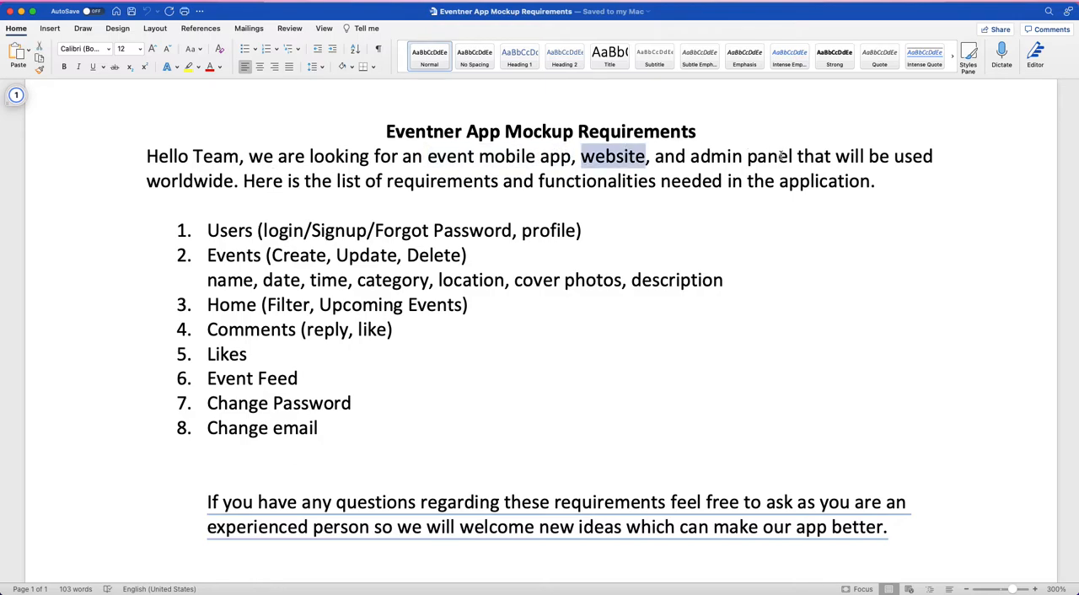
pyautogui.doubleClick(191, 180)
pyautogui.click(629, 156)
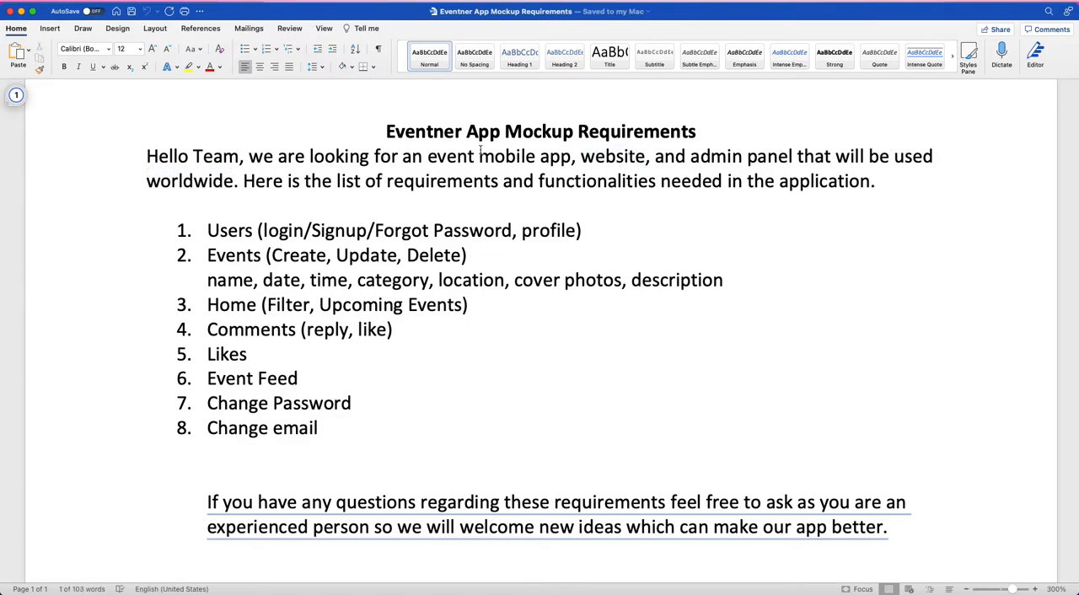
pyautogui.moveTo(631, 156); pyautogui.dragTo(437, 156)
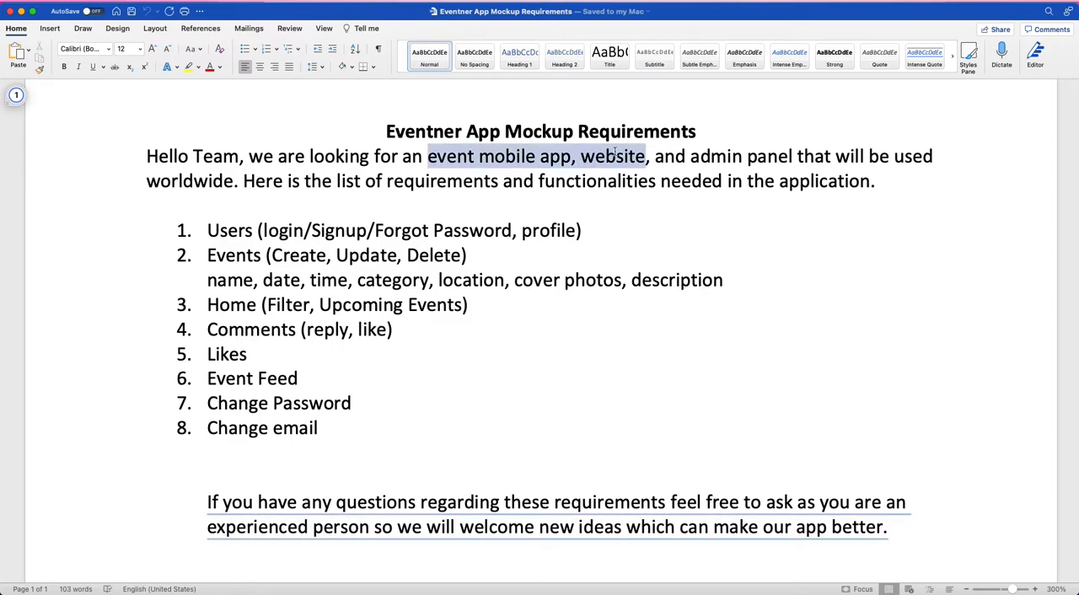
pyautogui.doubleClick(442, 157)
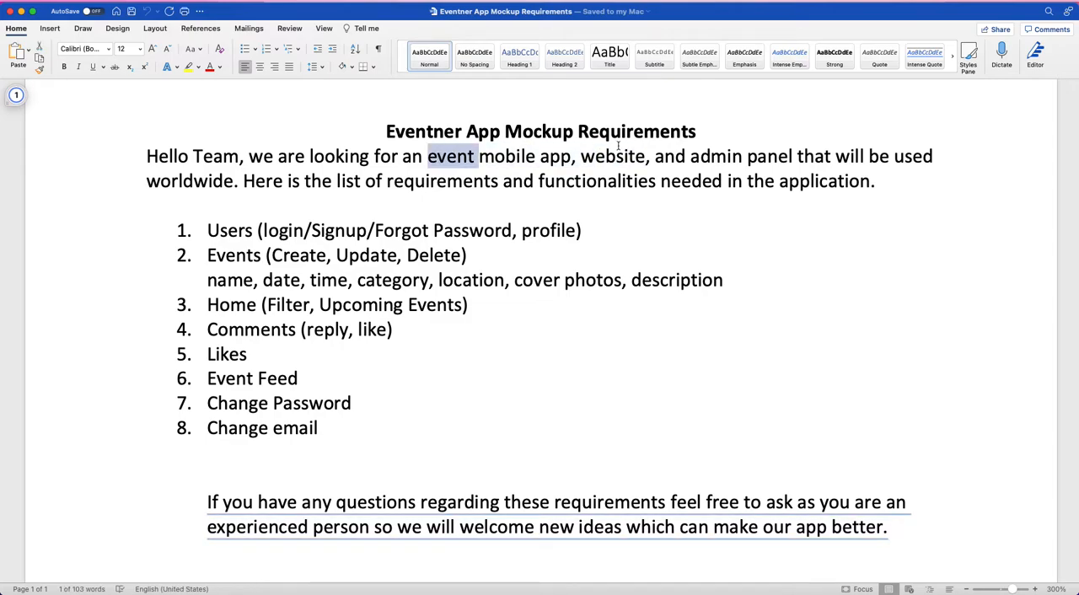
pyautogui.click(490, 158)
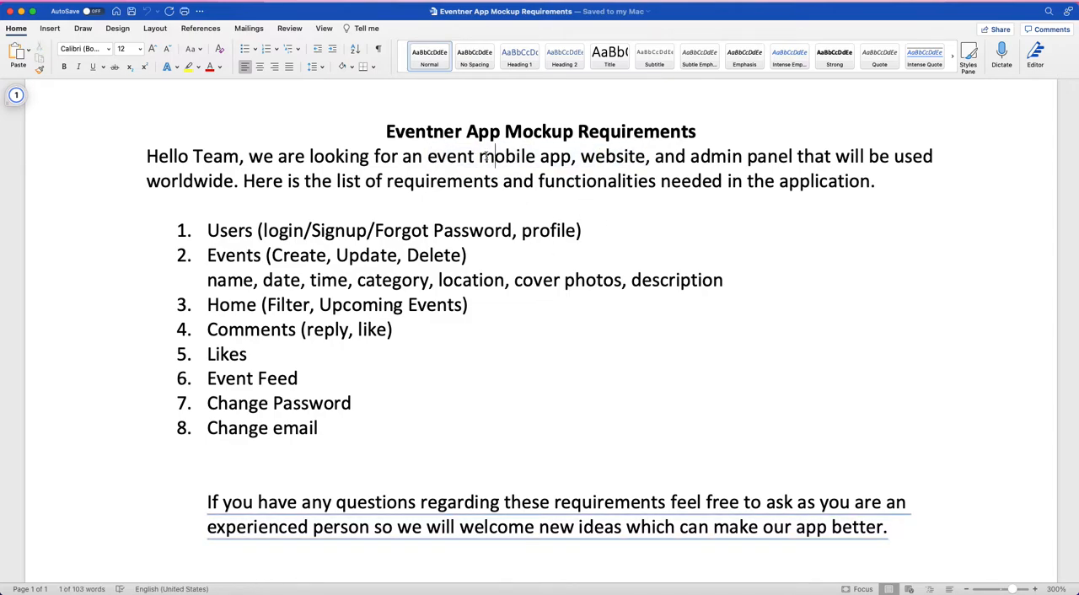
pyautogui.moveTo(487, 158); pyautogui.dragTo(573, 157)
pyautogui.doubleClick(628, 158)
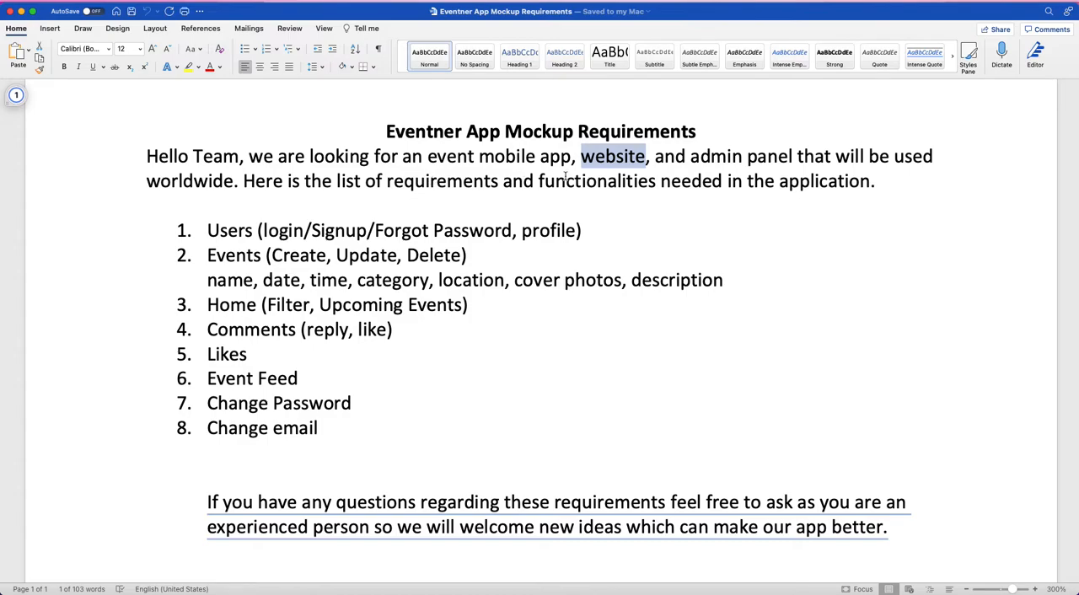
pyautogui.click(702, 182)
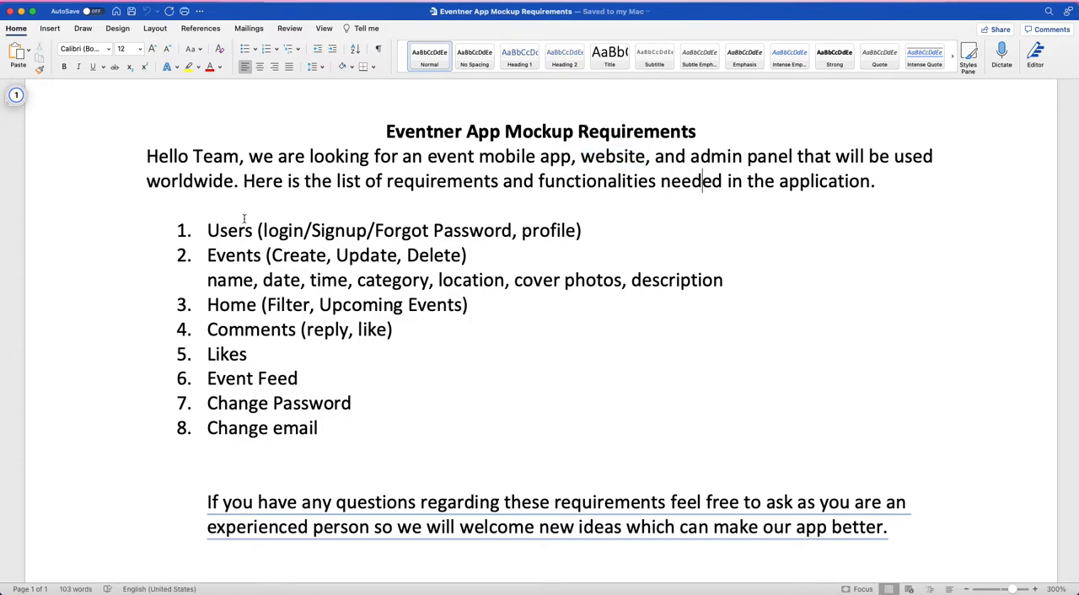
# Step: Examine the numbered requirements list from Users to Change email and the closing note inviting questions and new ideas
pyautogui.scroll(-1, 329, 456)
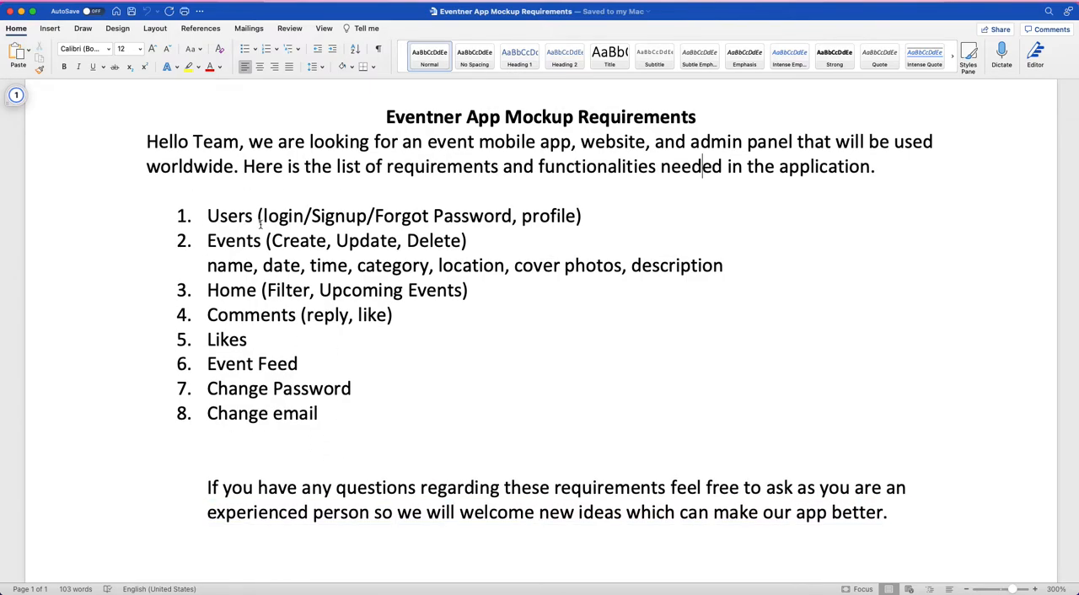
pyautogui.click(343, 199)
pyautogui.moveTo(343, 199); pyautogui.dragTo(594, 213)
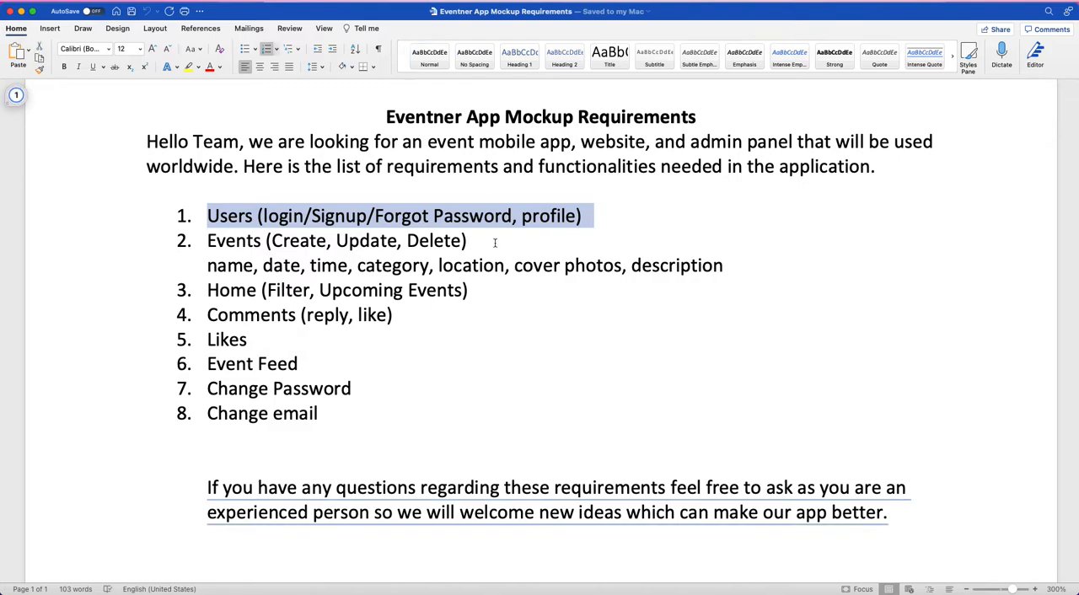
pyautogui.moveTo(205, 242); pyautogui.dragTo(435, 243)
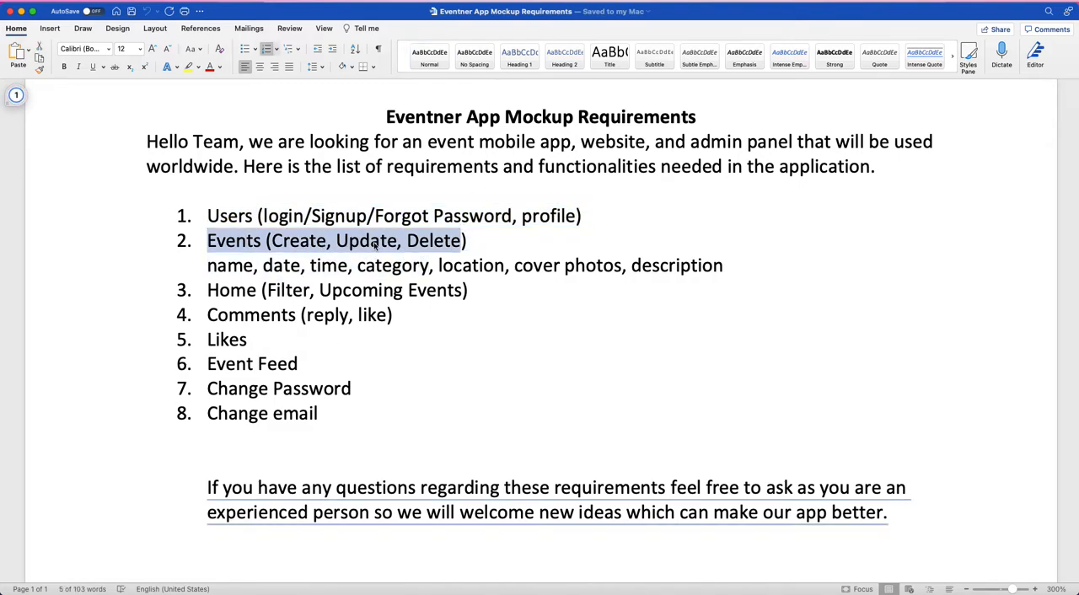
pyautogui.click(228, 267)
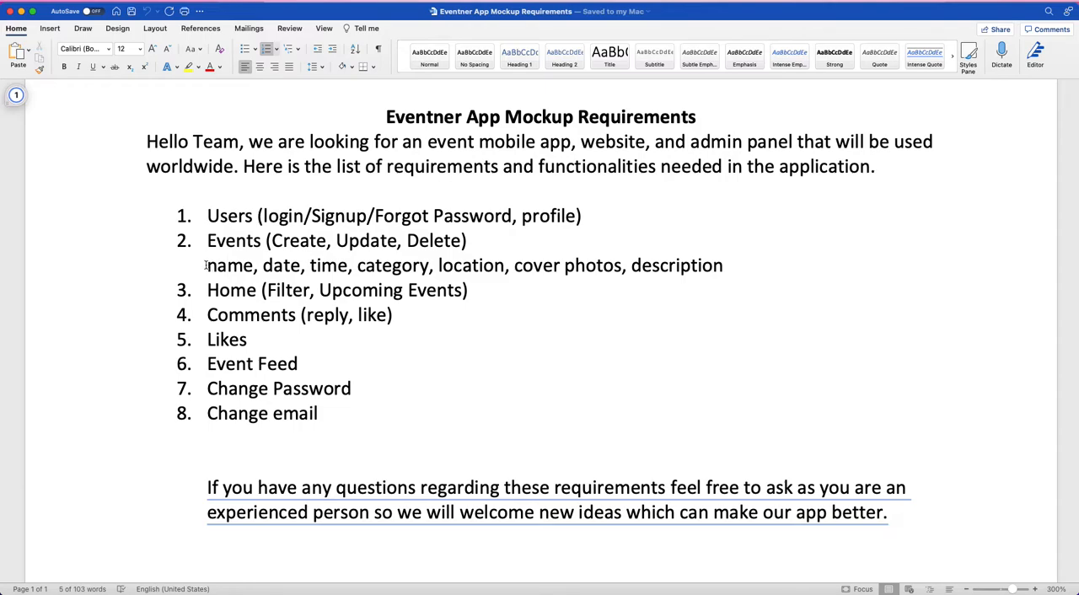
pyautogui.moveTo(205, 266); pyautogui.dragTo(693, 268)
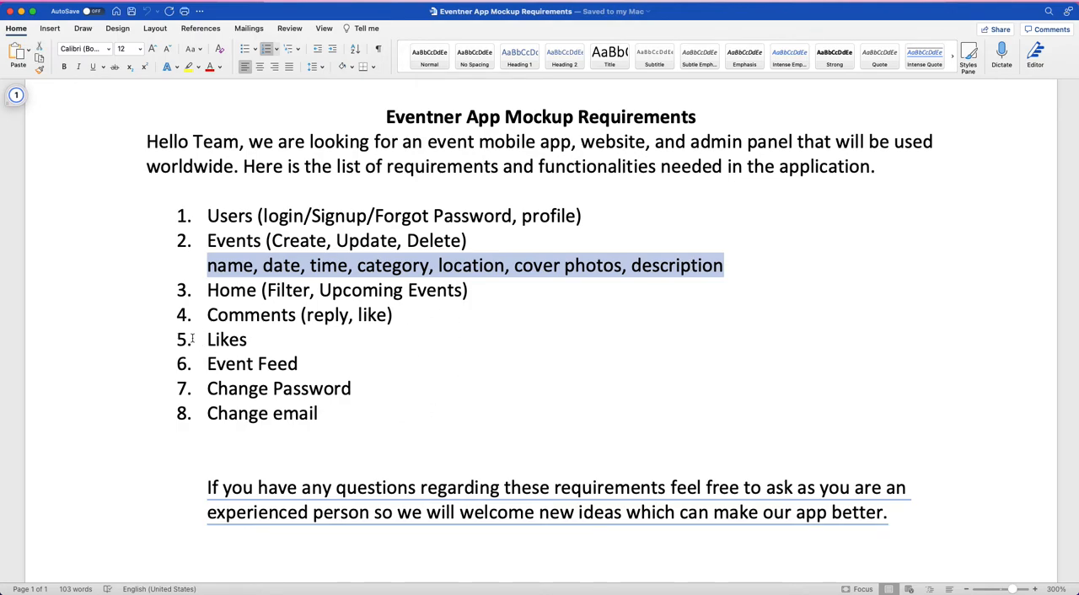
pyautogui.moveTo(206, 291); pyautogui.dragTo(469, 291)
pyautogui.tripleClick(226, 321)
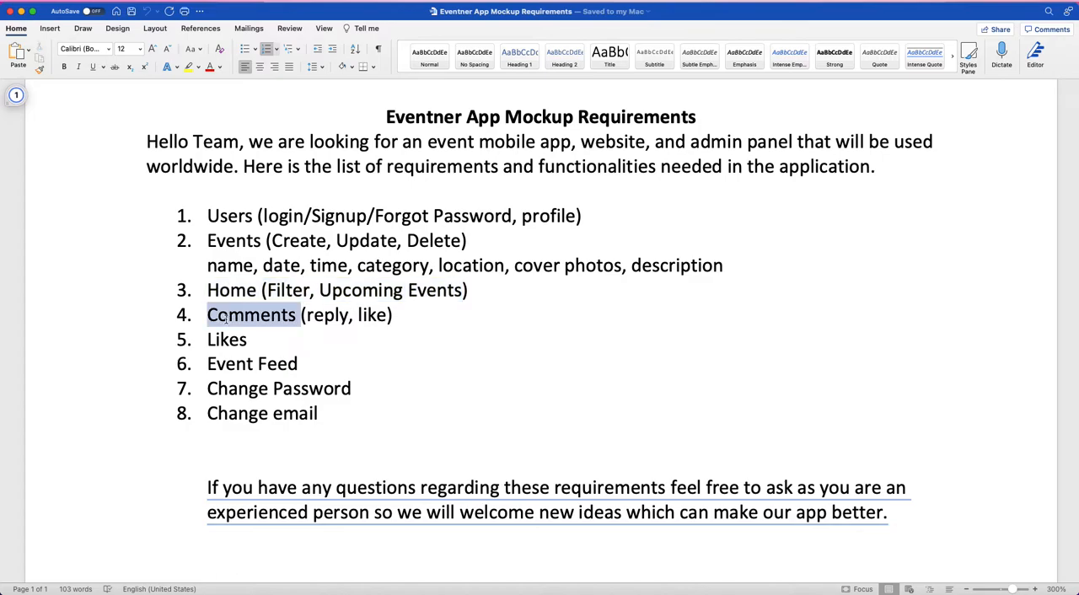
pyautogui.tripleClick(228, 340)
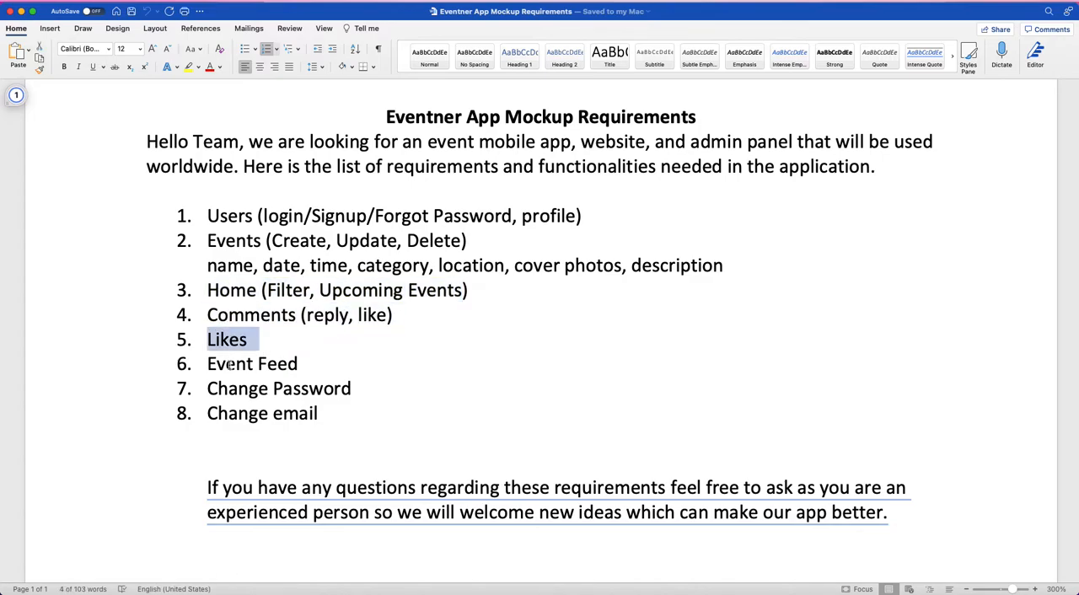
pyautogui.tripleClick(229, 364)
pyautogui.doubleClick(229, 389)
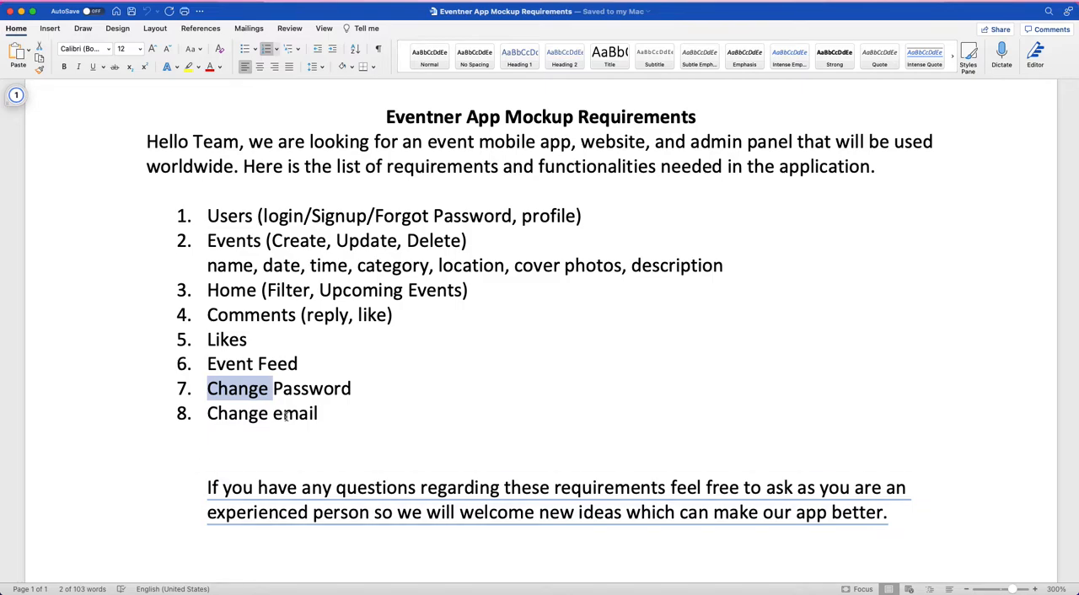
pyautogui.scroll(-3, 287, 415)
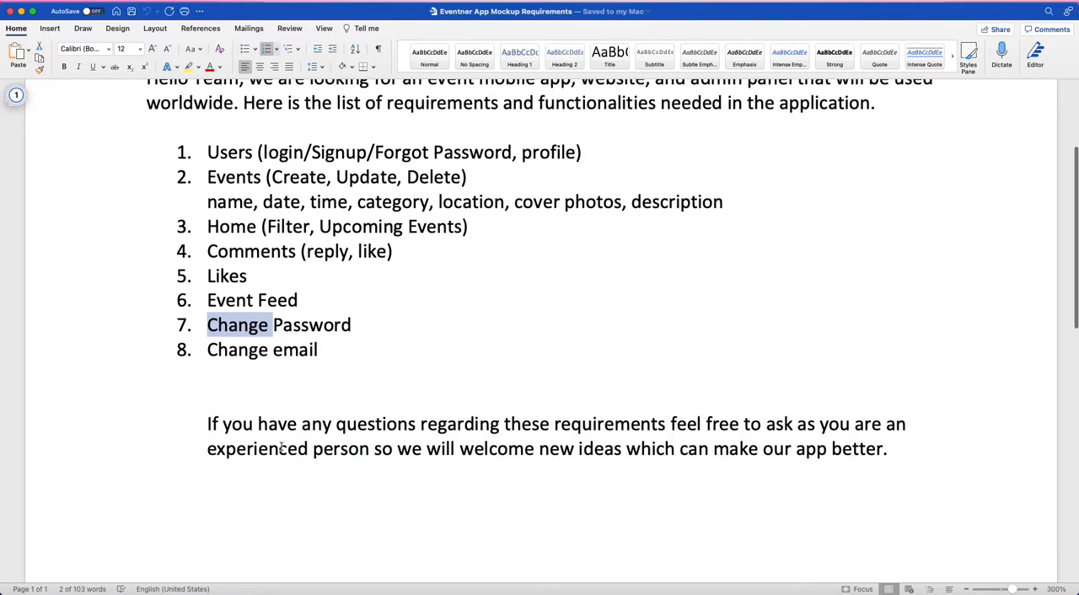
pyautogui.moveTo(253, 428)
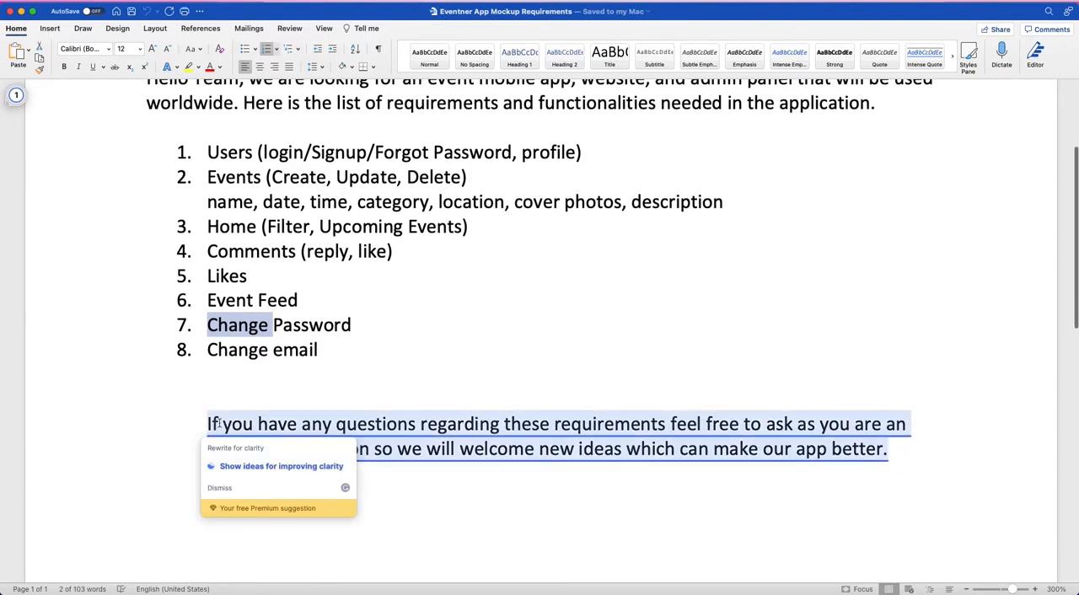
pyautogui.click(281, 462)
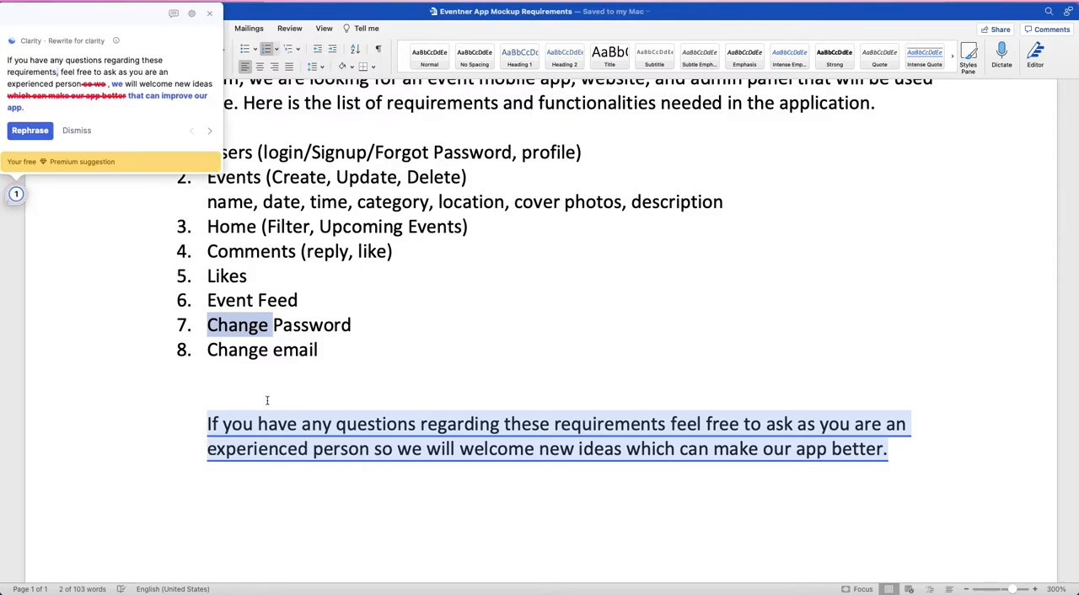
pyautogui.click(210, 16)
pyautogui.click(376, 408)
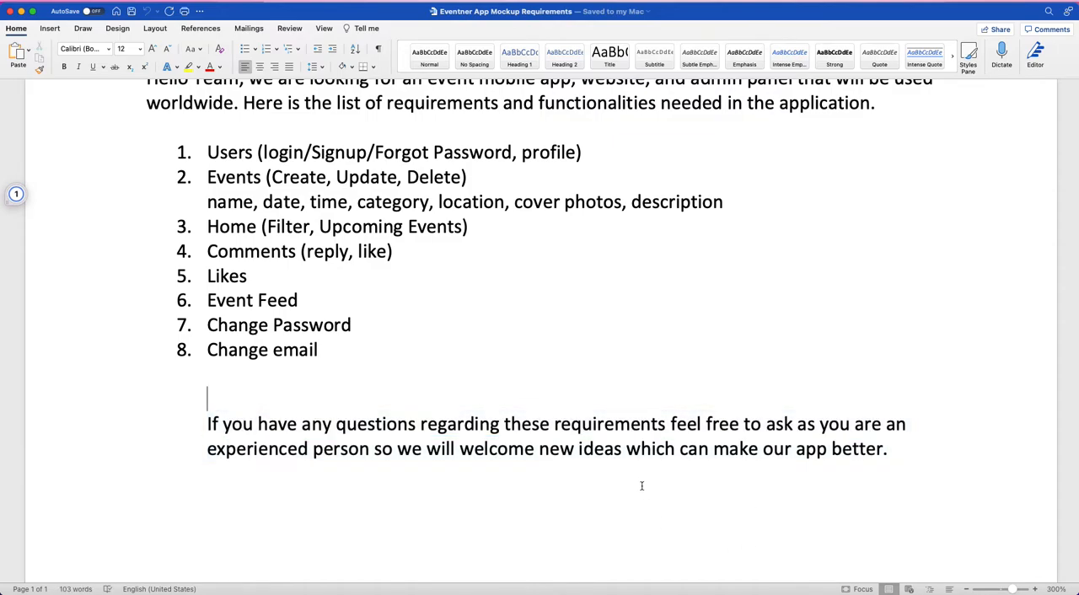
# Step: Reread the requirements document's closing note, the event mobile app request, the numbered list and the Eventner name in the title
pyautogui.moveTo(834, 441)
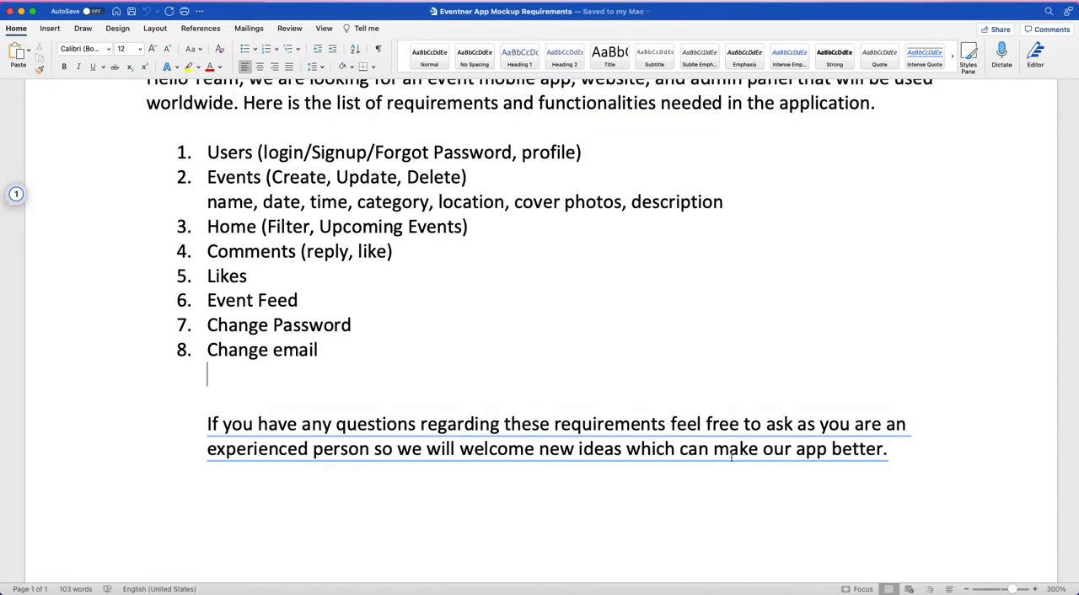
pyautogui.scroll(3, 495, 256)
pyautogui.scroll(-2, 495, 257)
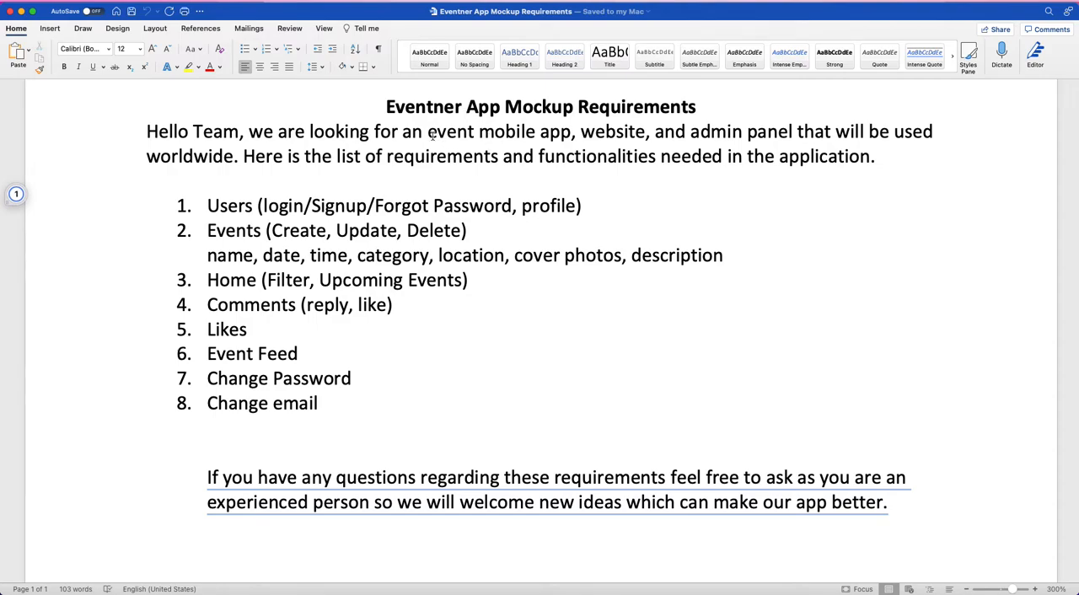
pyautogui.moveTo(430, 135); pyautogui.dragTo(570, 128)
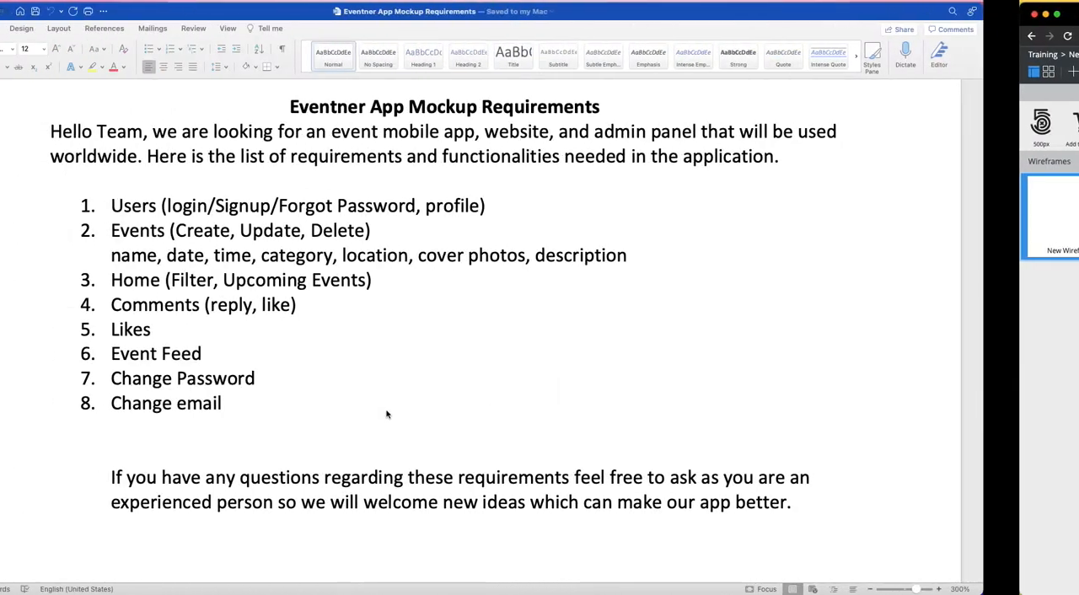
pyautogui.moveTo(427, 131); pyautogui.dragTo(572, 131)
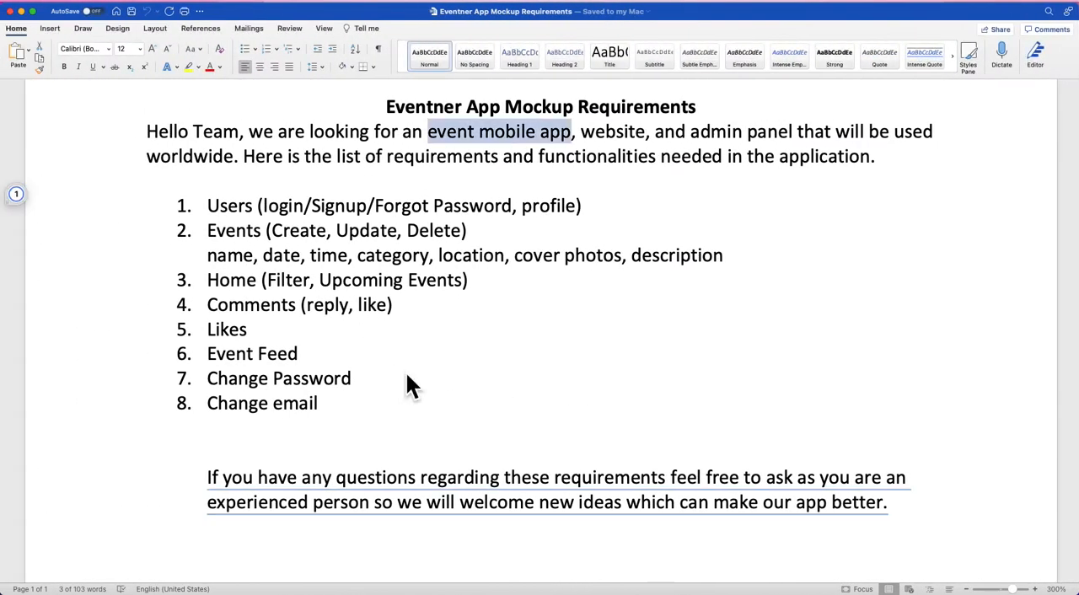
pyautogui.click(379, 283)
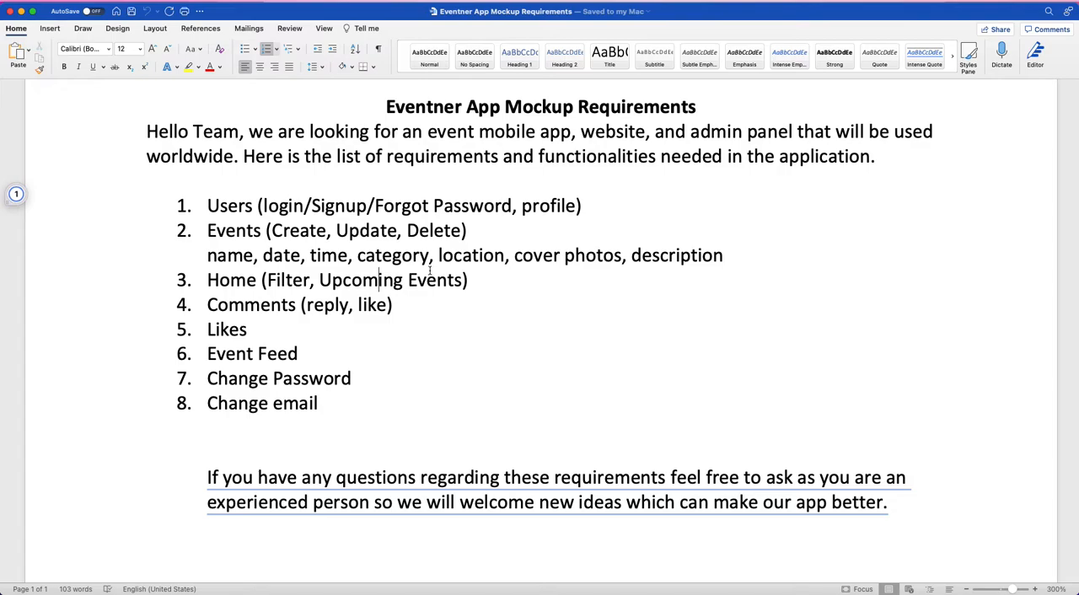
pyautogui.moveTo(343, 404); pyautogui.dragTo(159, 206)
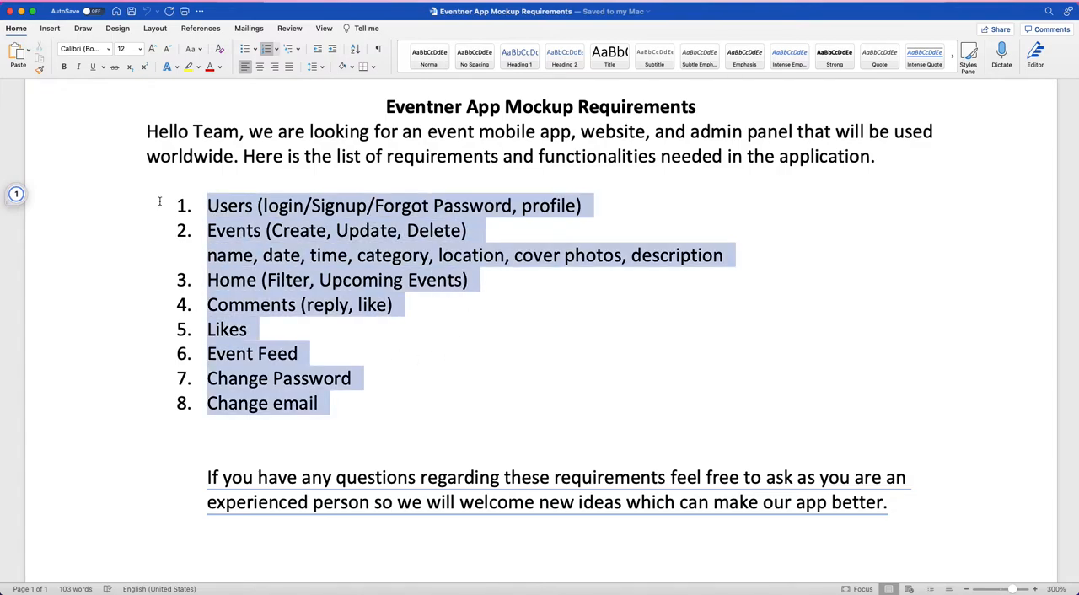
pyautogui.doubleClick(415, 105)
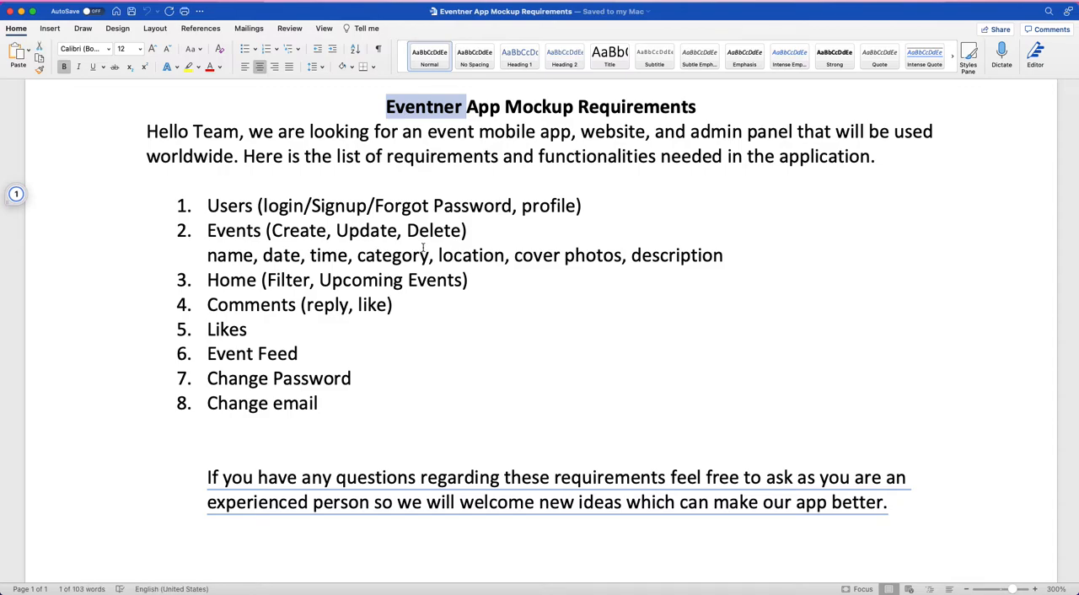
# Step: Switch to Chrome and search Google for "eventner" in the open Google tab
pyautogui.hotkey('ctrl', 'Right')
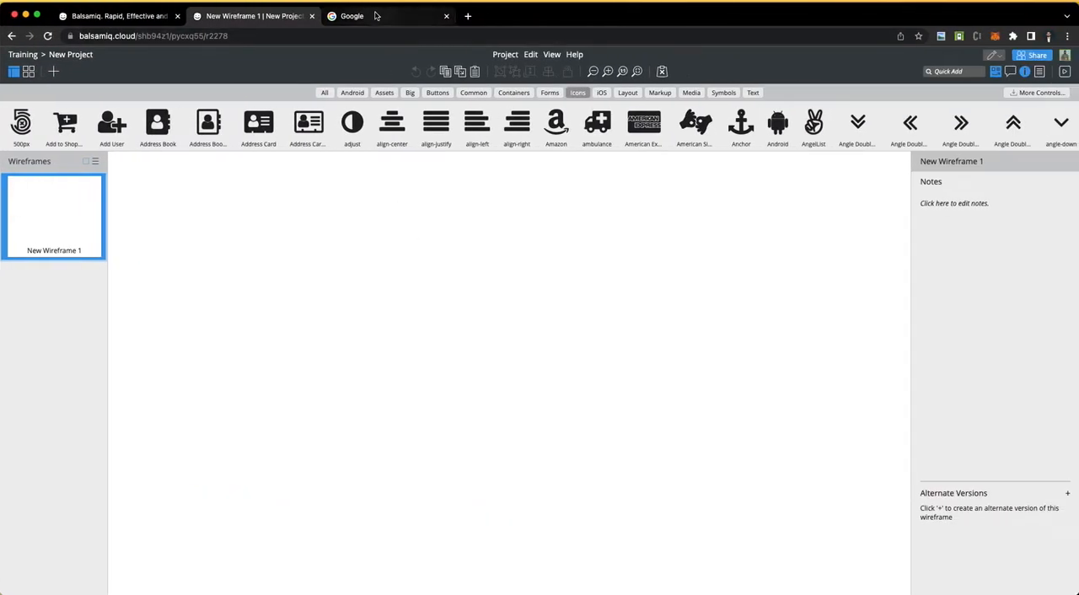
pyautogui.click(377, 16)
pyautogui.click(426, 272)
pyautogui.write('eventner')
pyautogui.press('Escape')
pyautogui.press('Return')
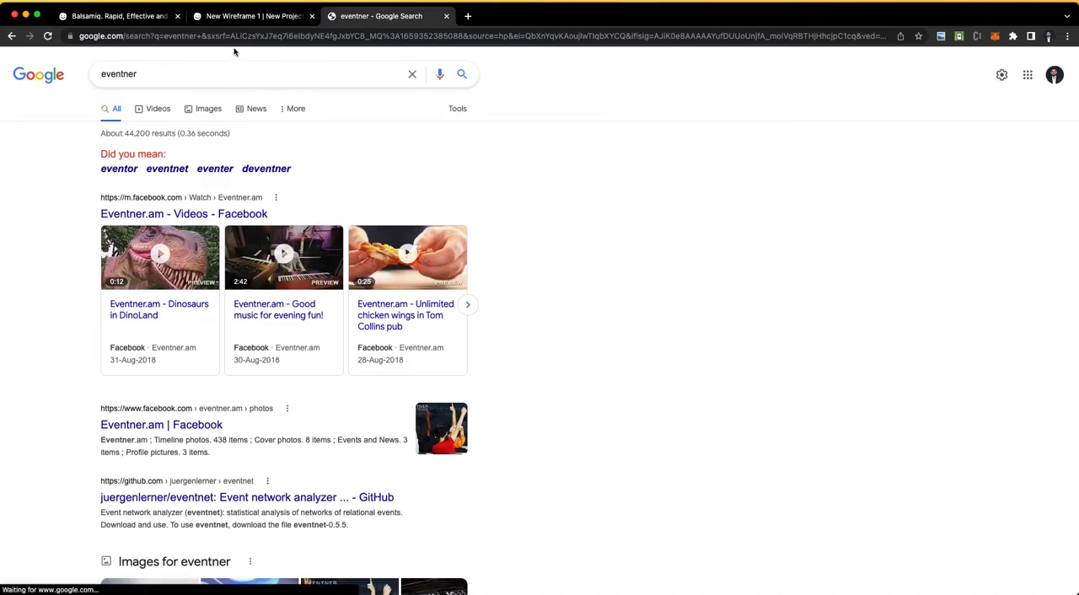
# Step: Replace the search with "event" and look through the Google results for a comparable event platform
pyautogui.doubleClick(231, 74)
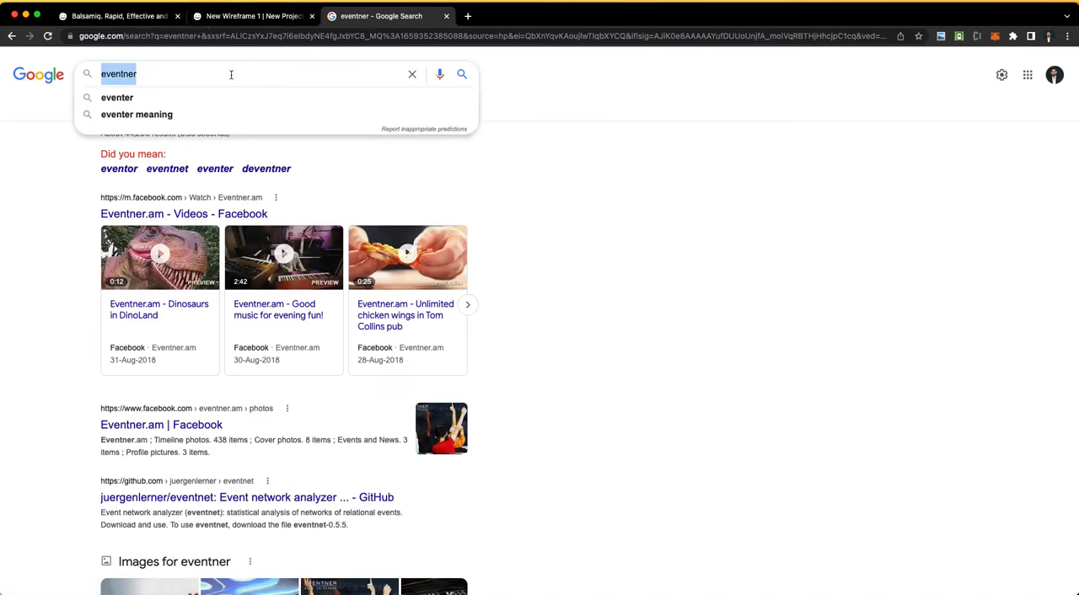
pyautogui.write('event')
pyautogui.press('Return')
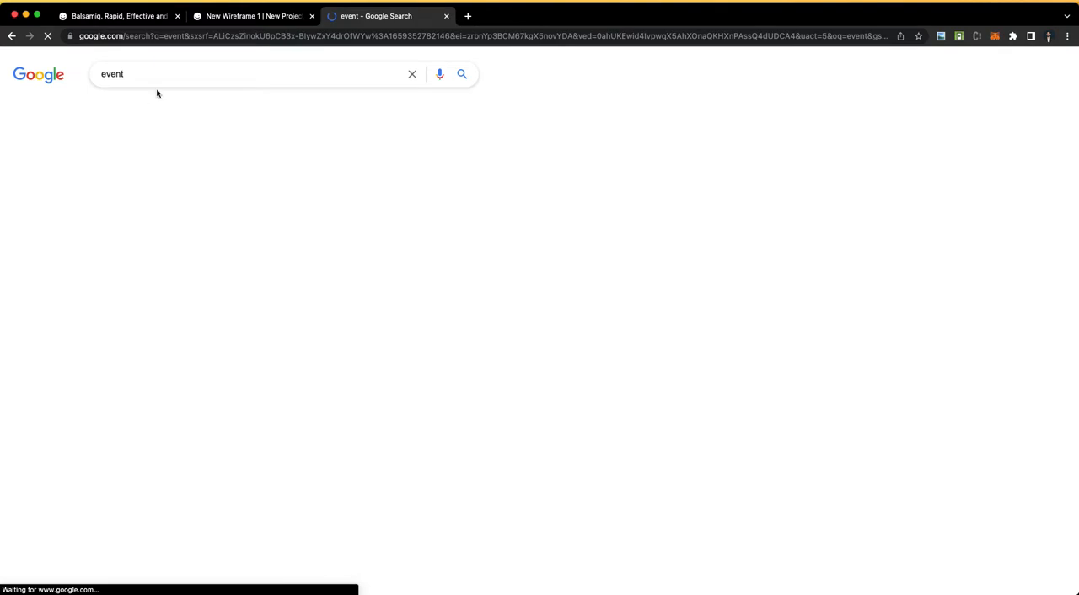
pyautogui.scroll(-5, 35, 236)
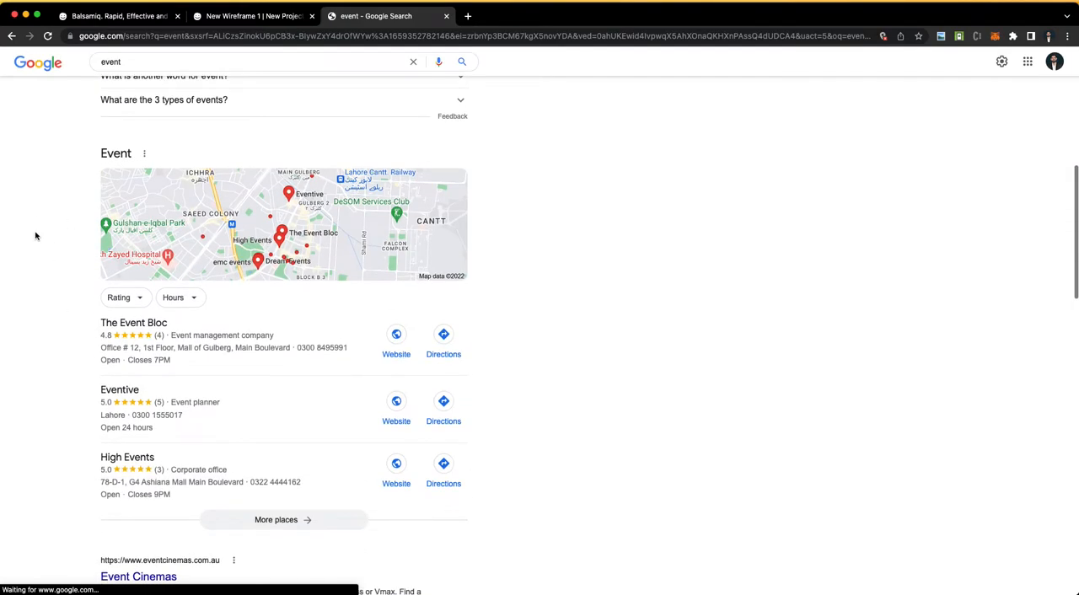
pyautogui.scroll(-5, 35, 236)
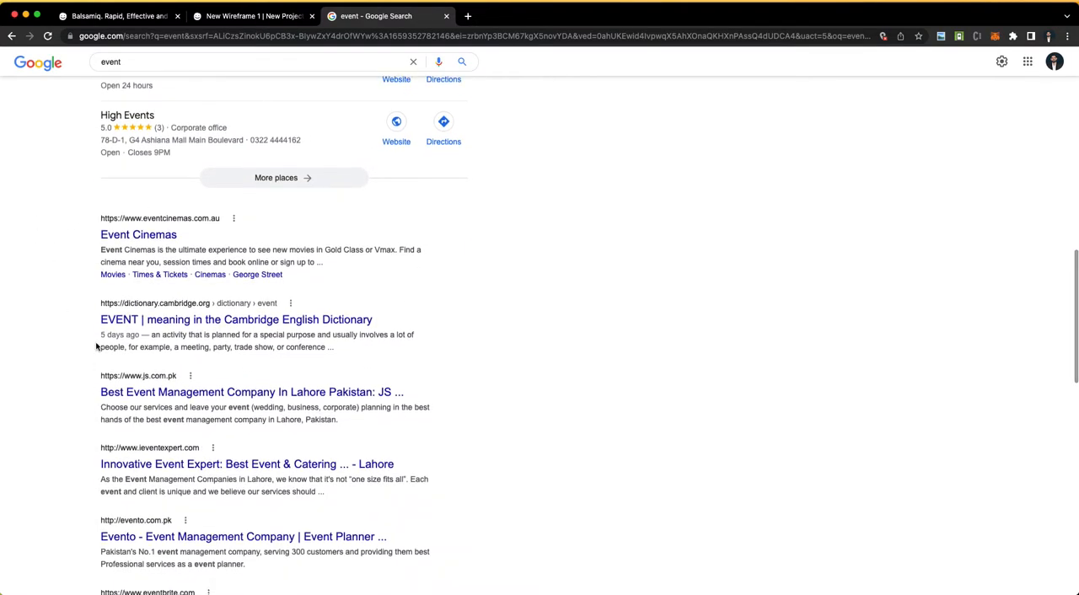
pyautogui.scroll(-5, 147, 441)
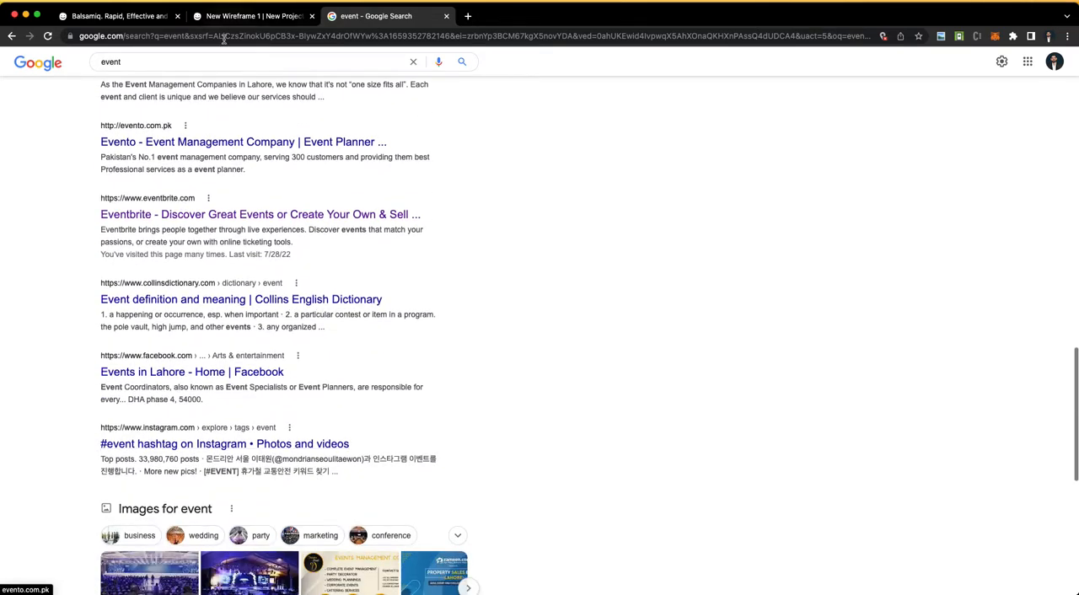
# Step: Open the Eventbrite result in a new tab and look over its home page, from the trending categories to the footer
pyautogui.keyDown('super'); pyautogui.click(253, 214); pyautogui.keyUp('super')
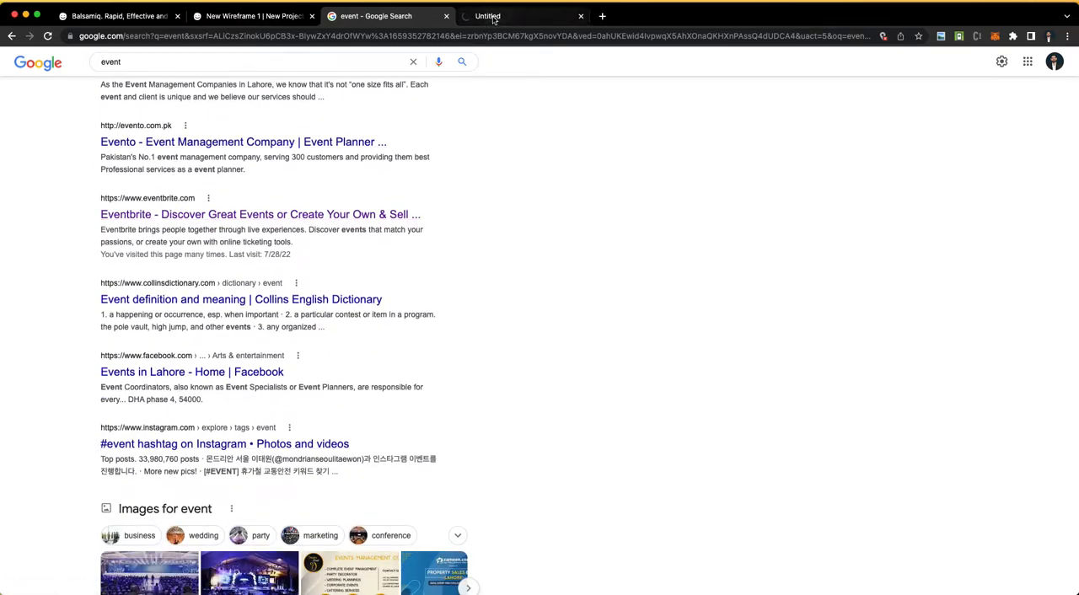
pyautogui.click(494, 18)
pyautogui.scroll(-3, 365, 402)
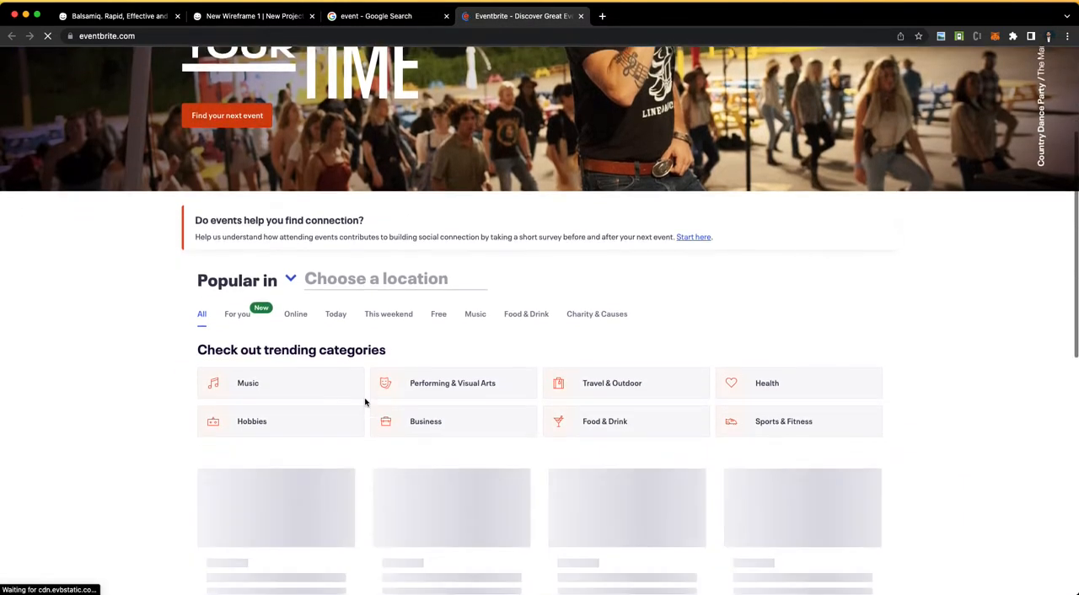
pyautogui.scroll(-20, 367, 403)
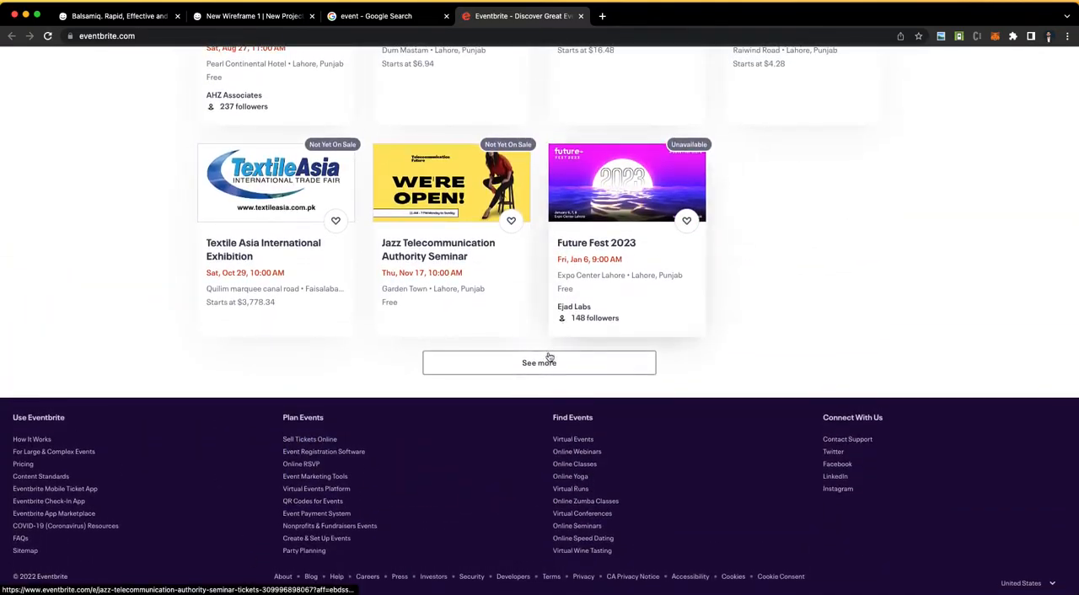
pyautogui.scroll(15, 548, 359)
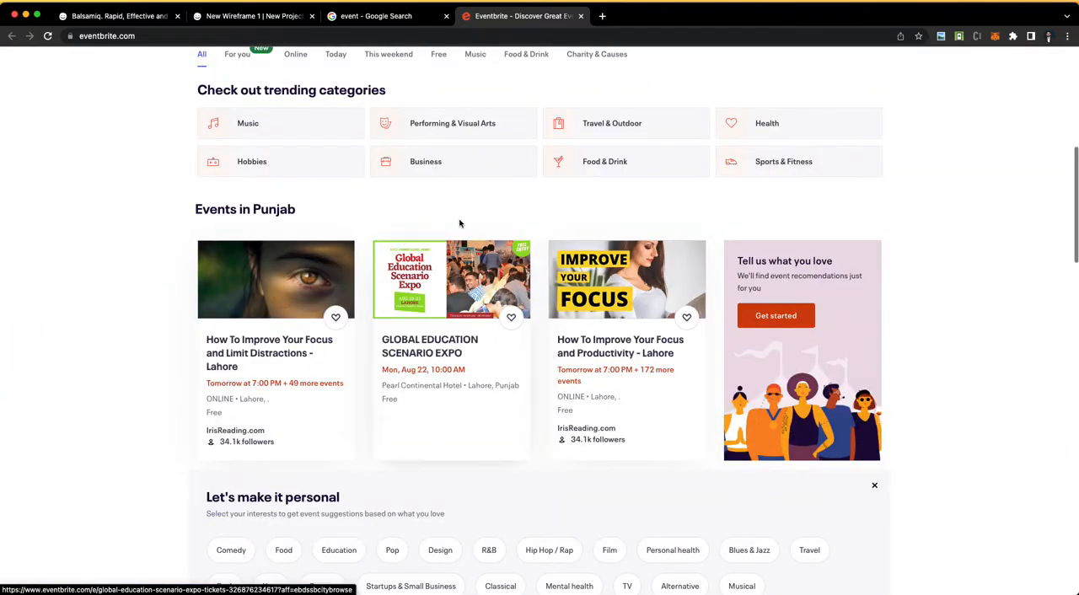
pyautogui.scroll(6, 459, 224)
# Step: Search for "eventbrite app playstore" and open the Google Play page of the Eventbrite app for discovering events
pyautogui.click(95, 35)
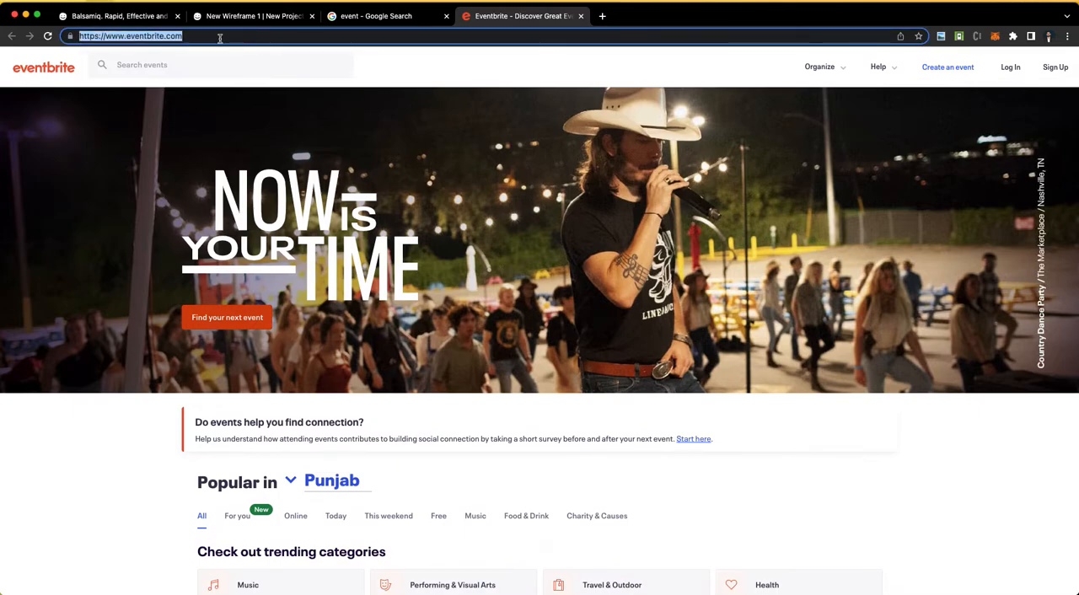
pyautogui.write('eventbrite app')
pyautogui.press('BackSpace')
pyautogui.press('BackSpace')
pyautogui.press('BackSpace')
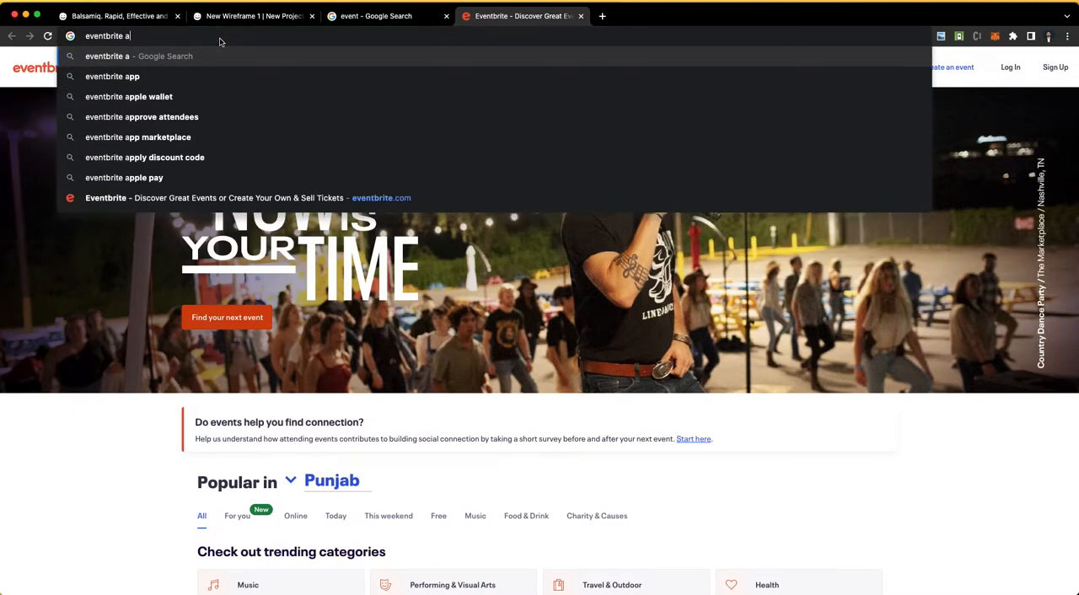
pyautogui.write('app playstore')
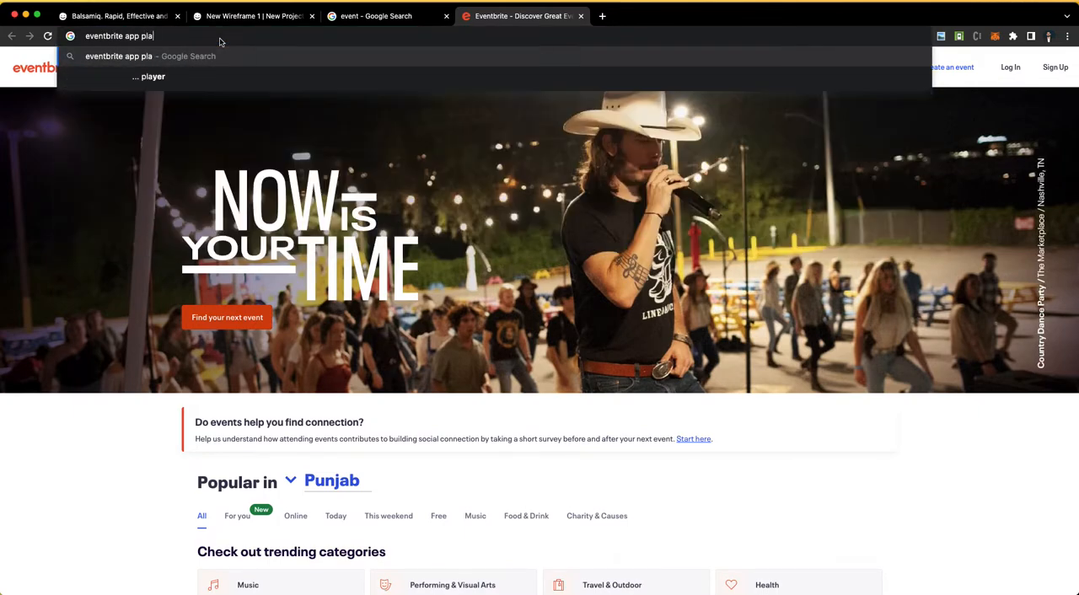
pyautogui.press('Return')
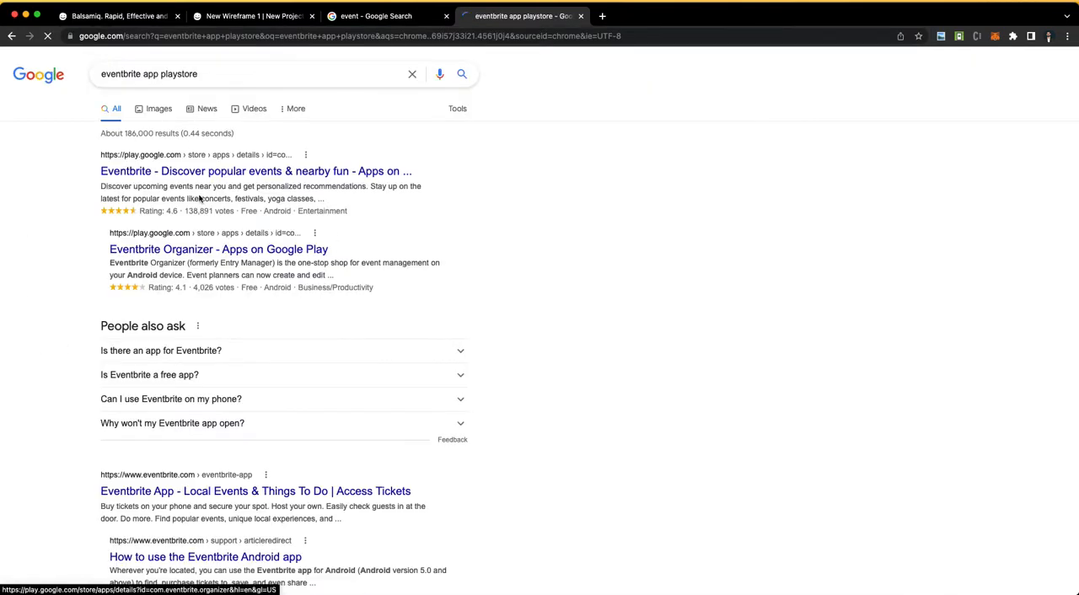
pyautogui.click(191, 171)
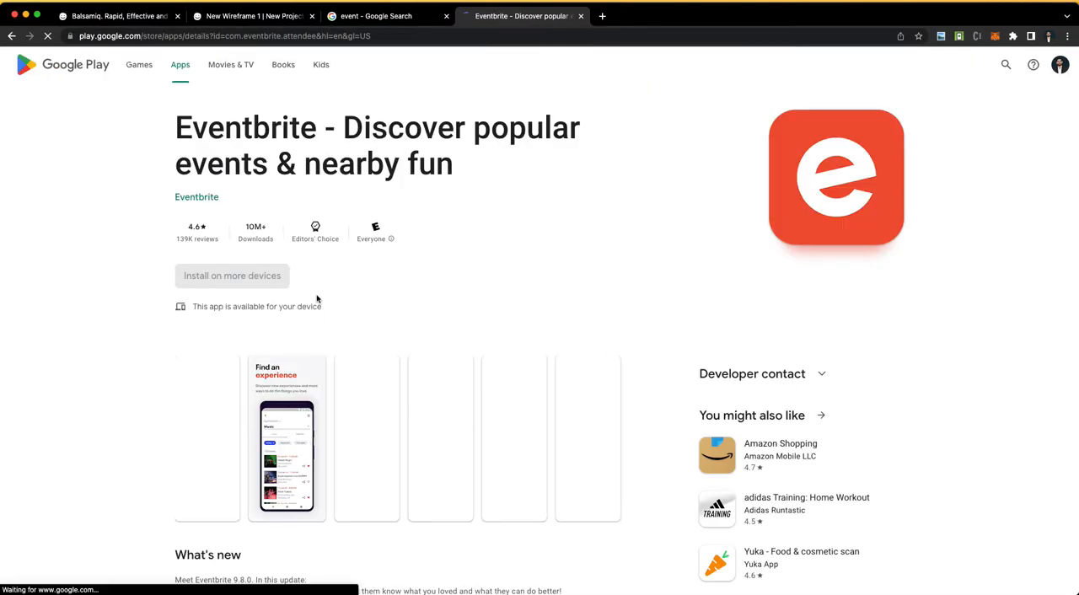
# Step: View the Eventbrite app's store screenshots enlarged, from "Made for those who do" to "Get your tickets", and close the viewer
pyautogui.scroll(-3, 254, 280)
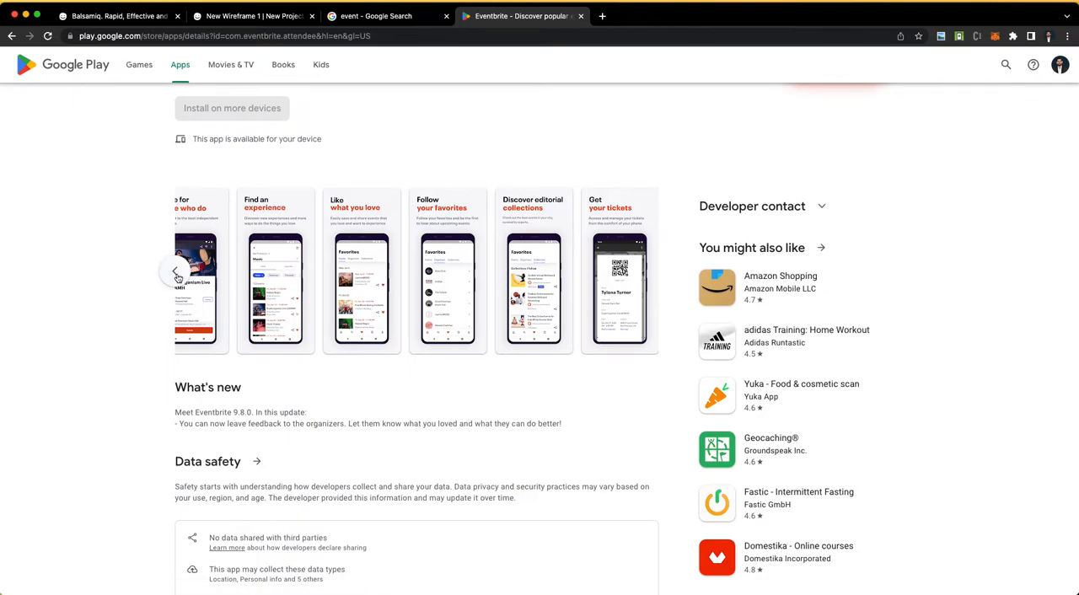
pyautogui.click(175, 271)
pyautogui.click(205, 281)
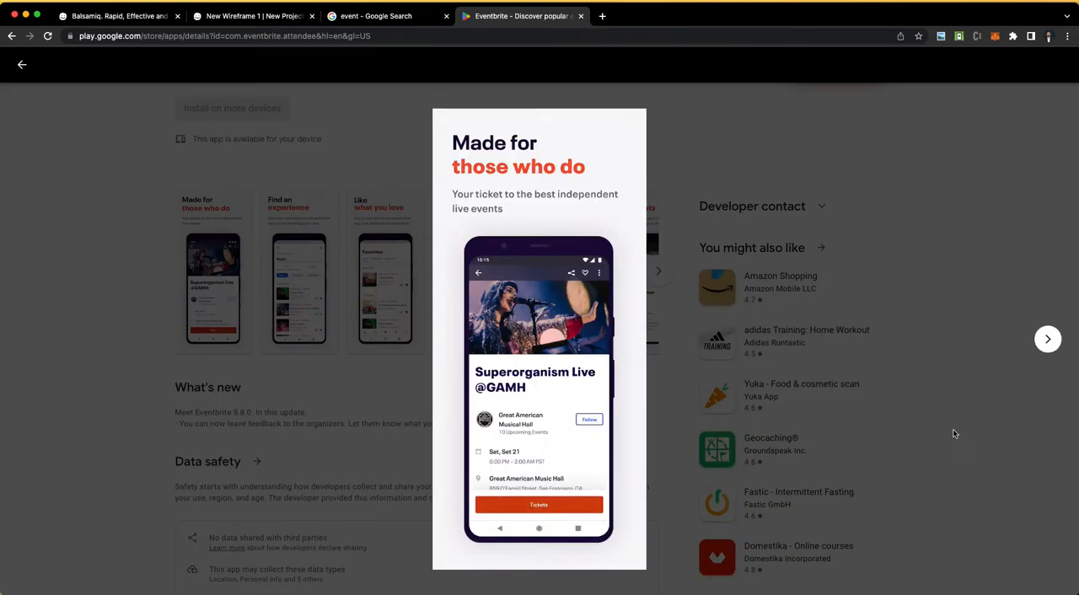
pyautogui.click(1046, 340)
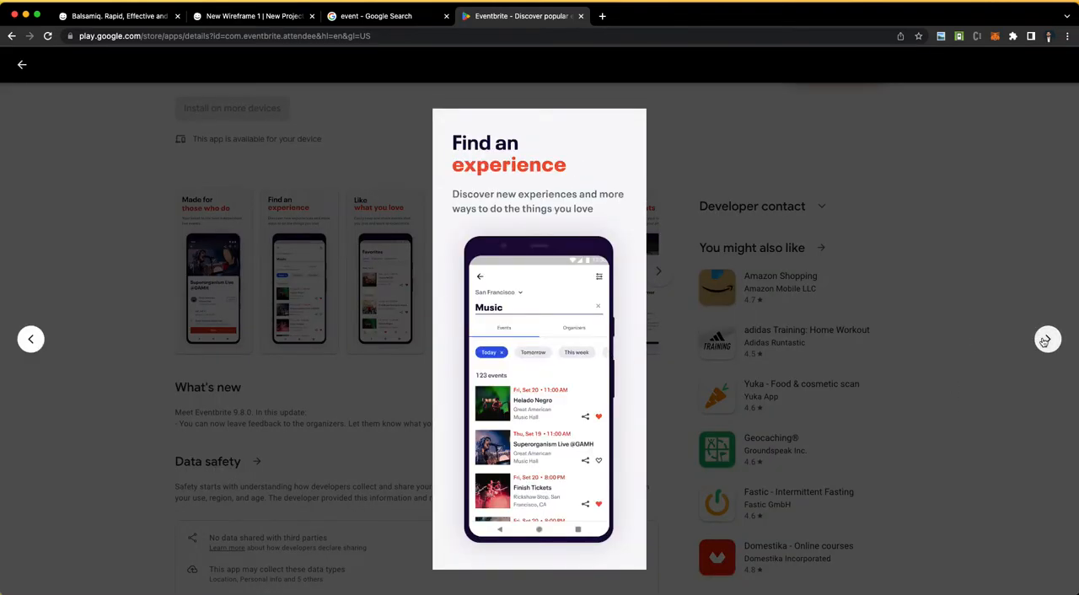
pyautogui.click(1046, 340)
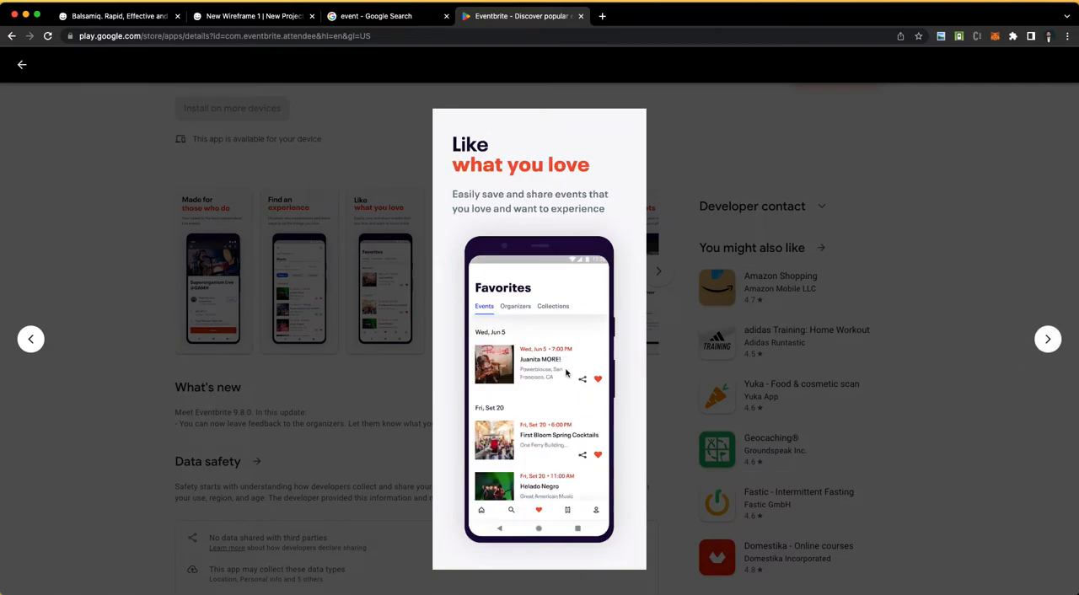
pyautogui.click(1048, 340)
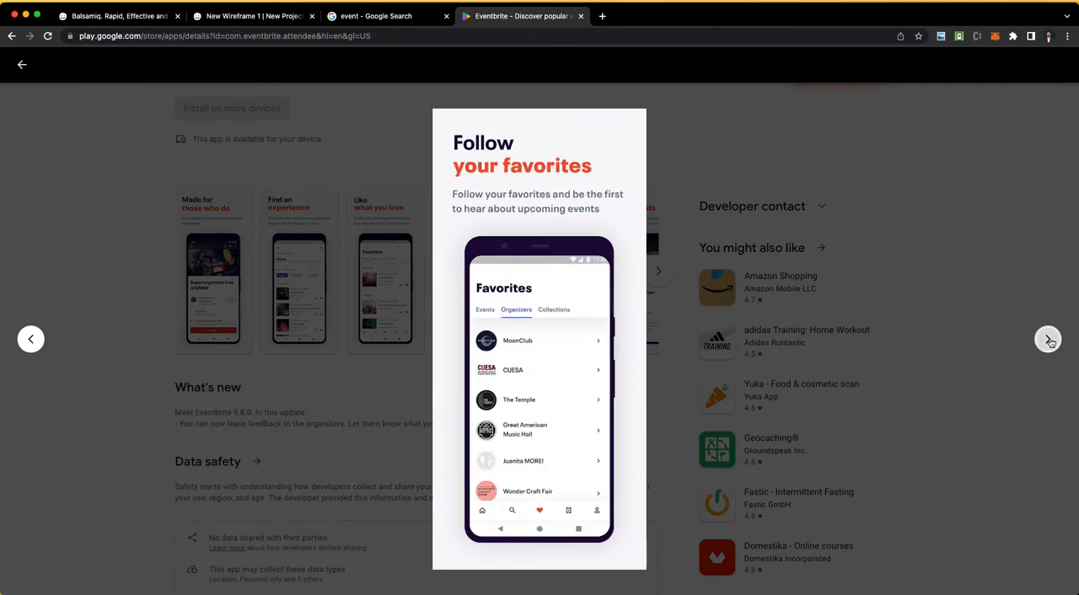
pyautogui.click(1048, 339)
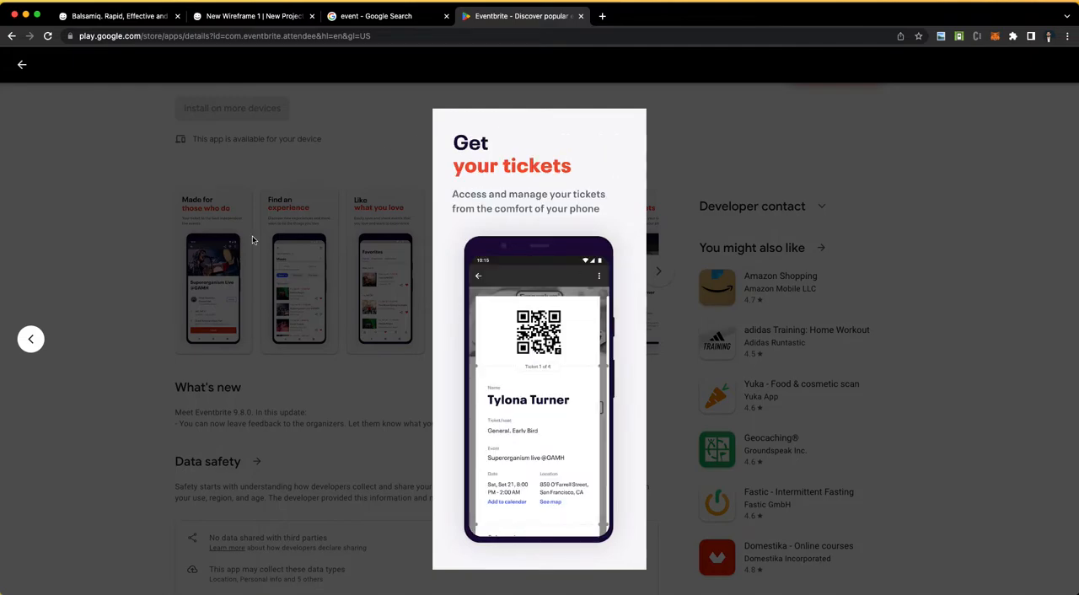
pyautogui.click(249, 242)
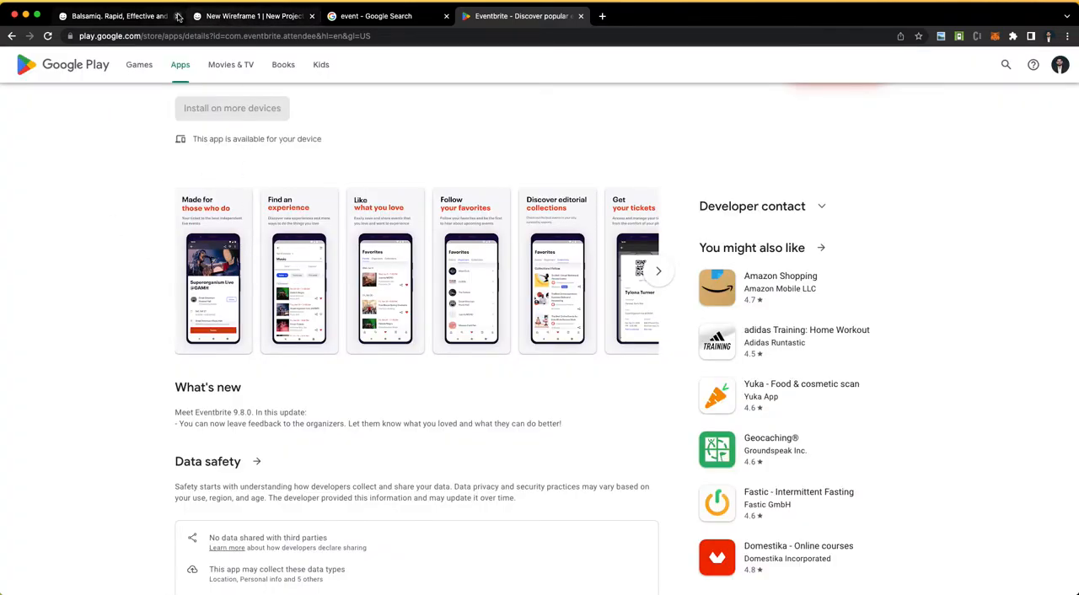
# Step: Bring up the Balsamiq home page, reread the numbered requirements list in Word, and return to Chrome
pyautogui.click(118, 16)
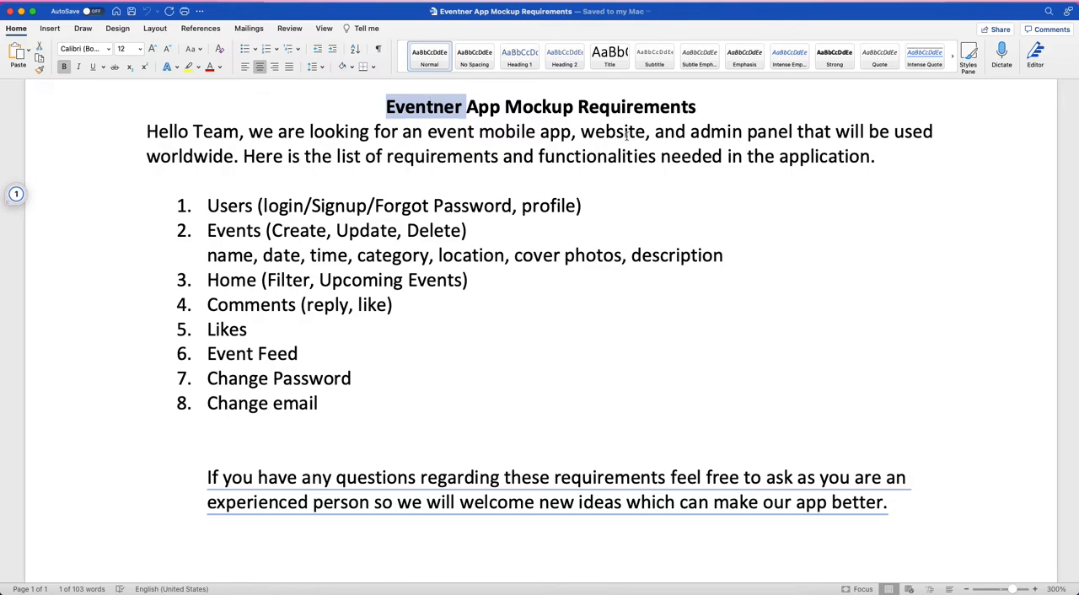
pyautogui.moveTo(206, 206); pyautogui.dragTo(487, 415)
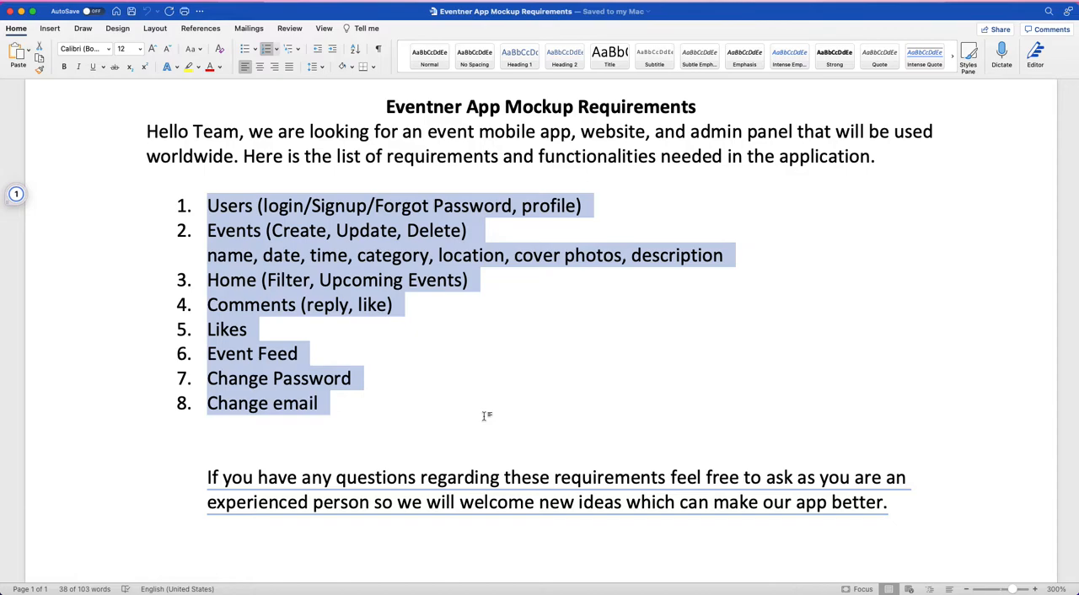
pyautogui.hotkey('ctrl', 'Right')
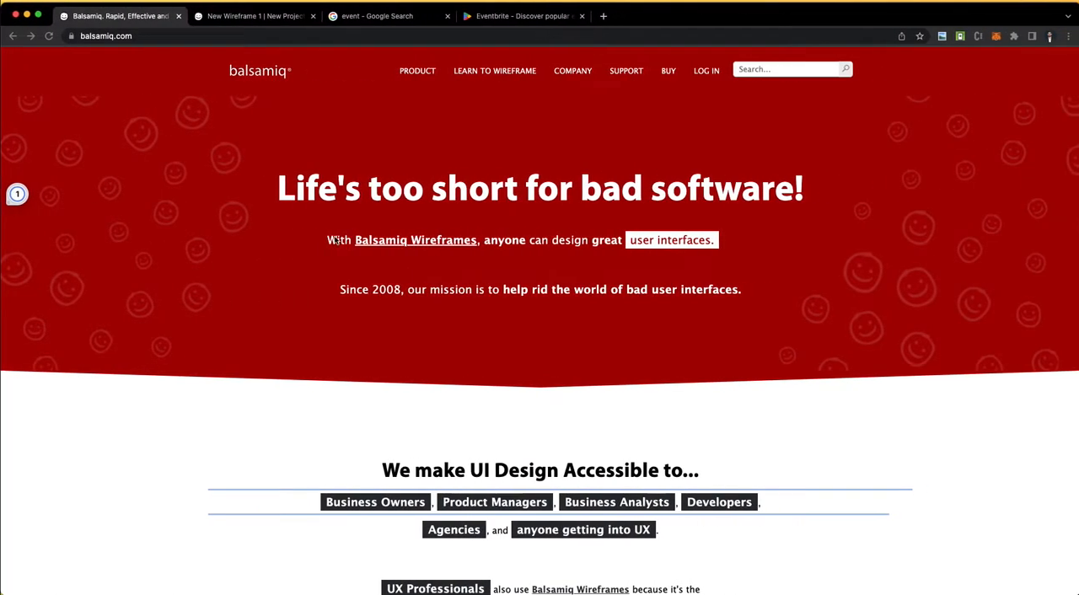
# Step: Switch to the New Wireframe 1 project in Balsamiq Cloud and look through the full library of UI controls
pyautogui.click(300, 17)
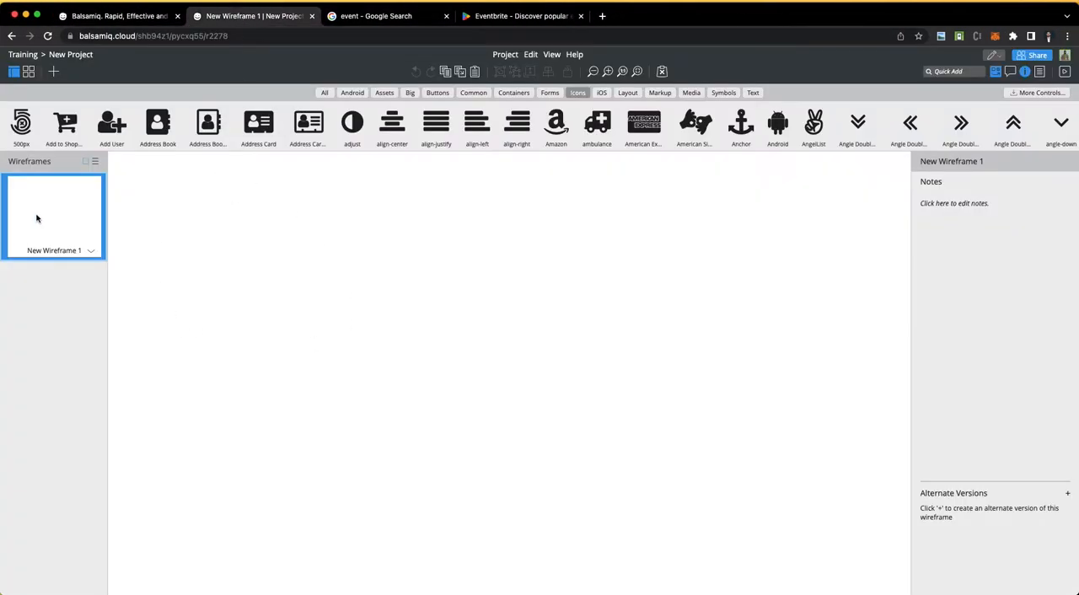
pyautogui.click(326, 93)
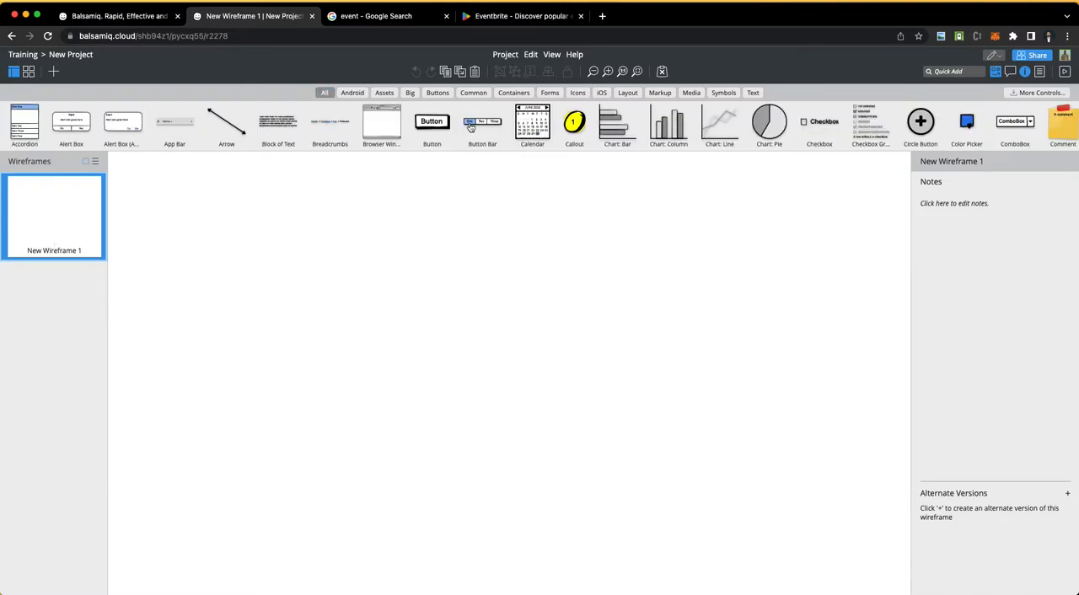
pyautogui.hscroll(10, 470, 127)
pyautogui.hscroll(5, 470, 126)
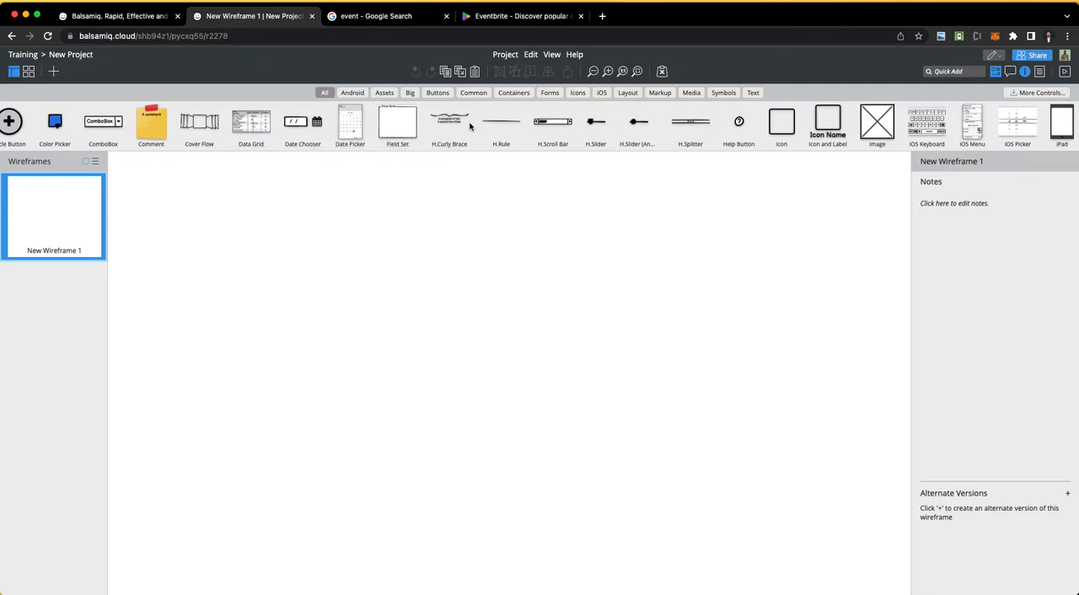
pyautogui.hscroll(10, 470, 127)
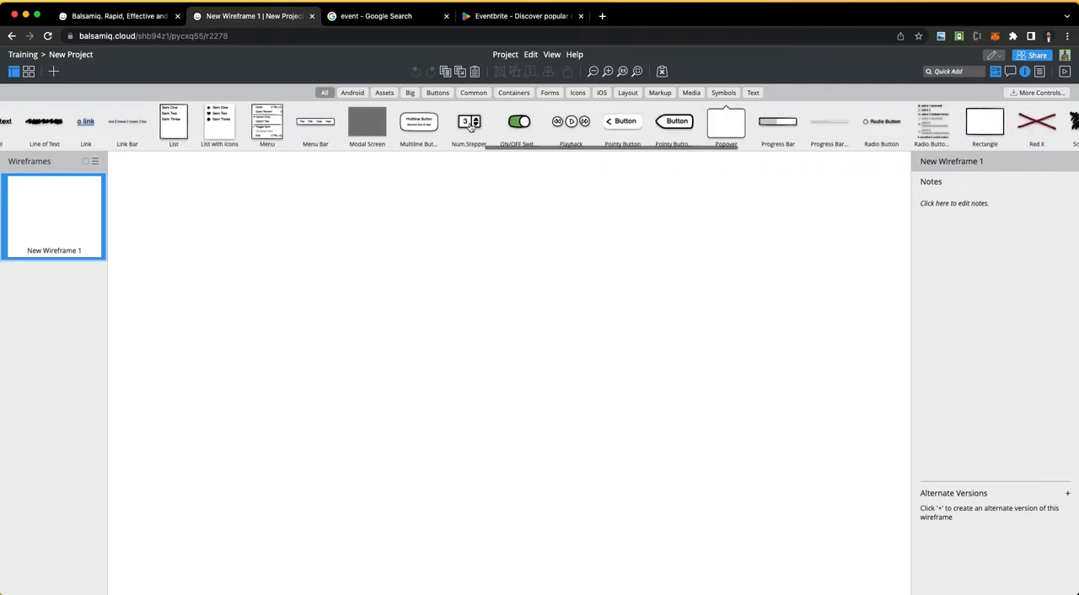
pyautogui.hscroll(10, 471, 127)
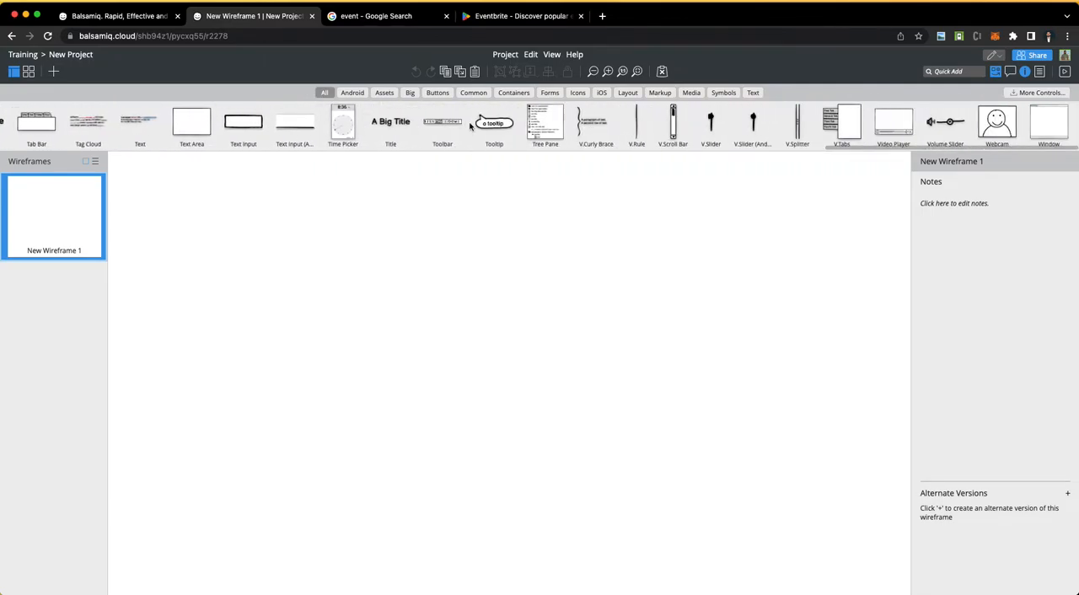
pyautogui.hscroll(-20, 471, 127)
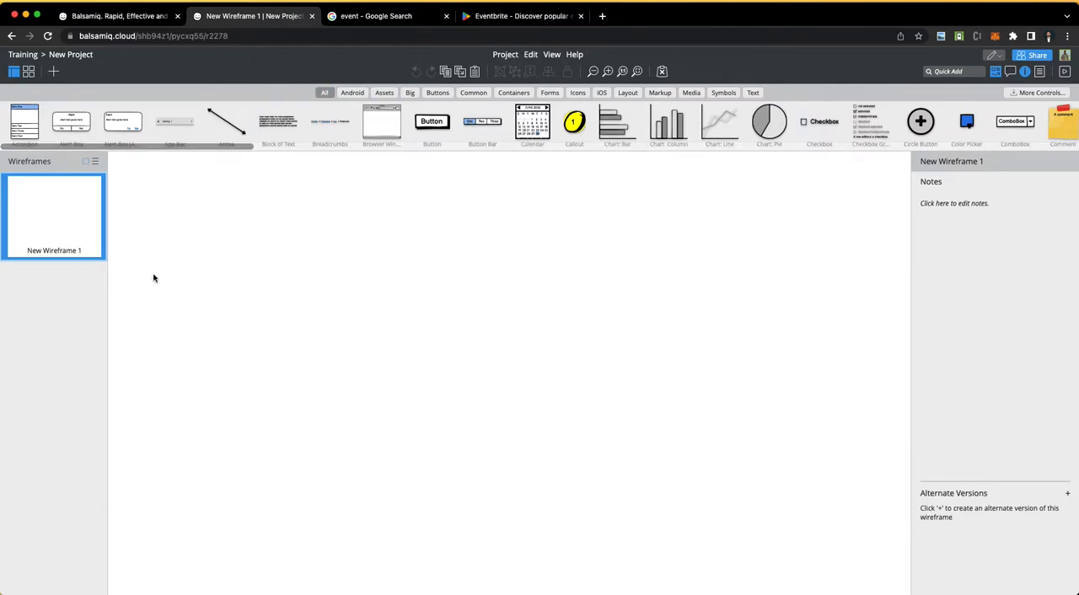
# Step: Place an Accordion control with its default items on the wireframe at about X 83, Y 34
pyautogui.moveTo(24, 123); pyautogui.dragTo(193, 212)
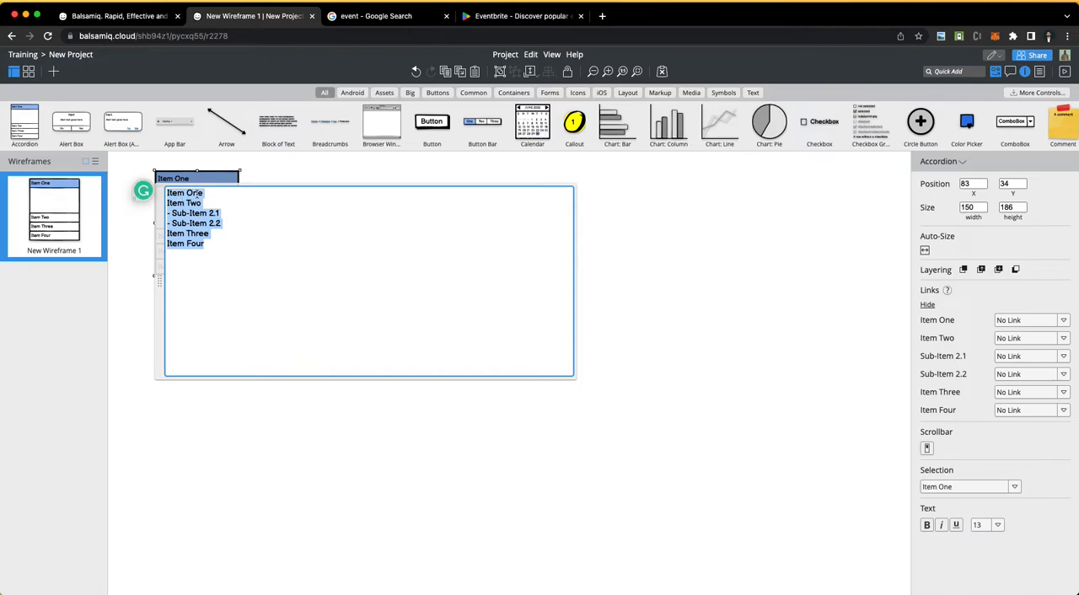
pyautogui.click(781, 324)
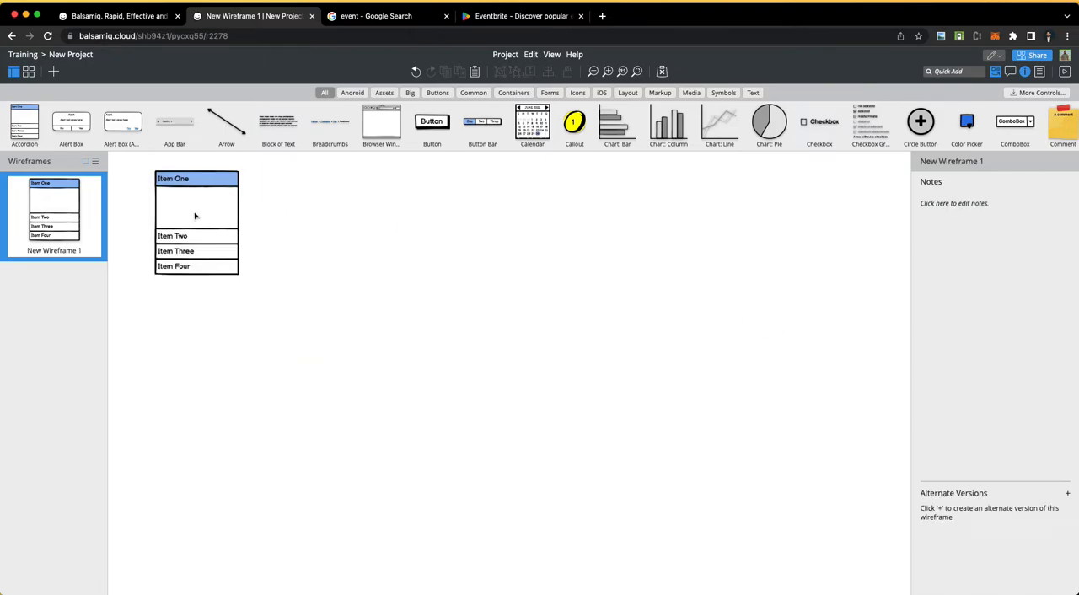
pyautogui.click(189, 238)
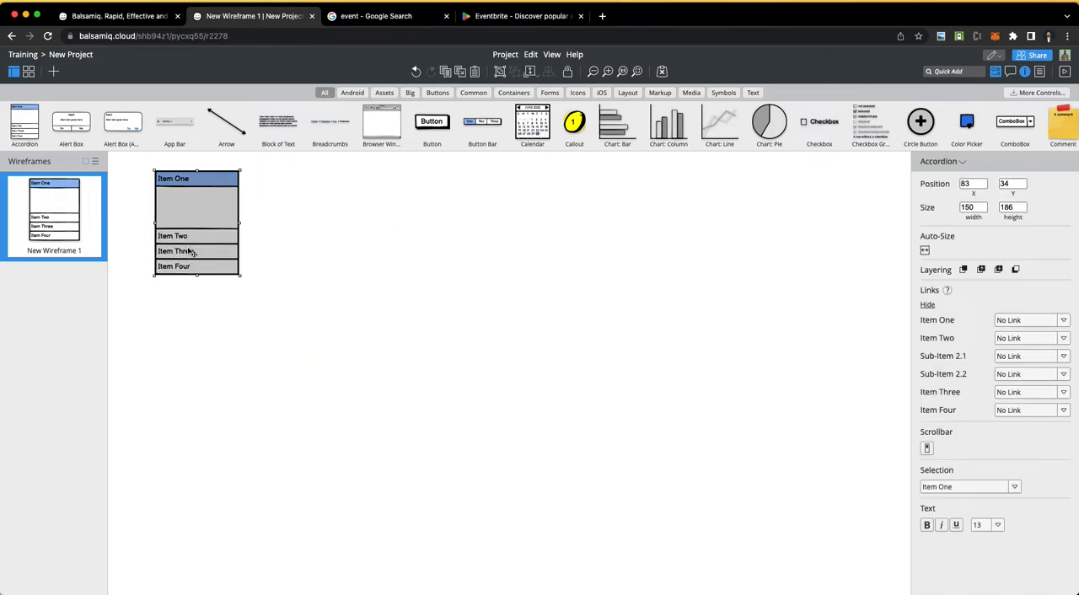
# Step: Rename the accordion's first item to Country
pyautogui.doubleClick(178, 215)
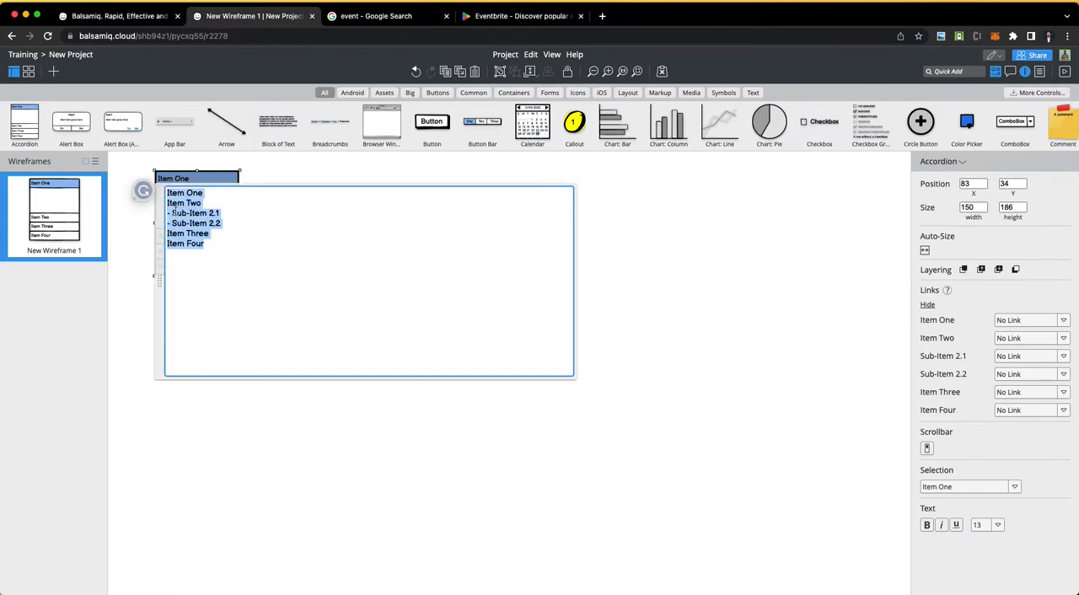
pyautogui.click(200, 194)
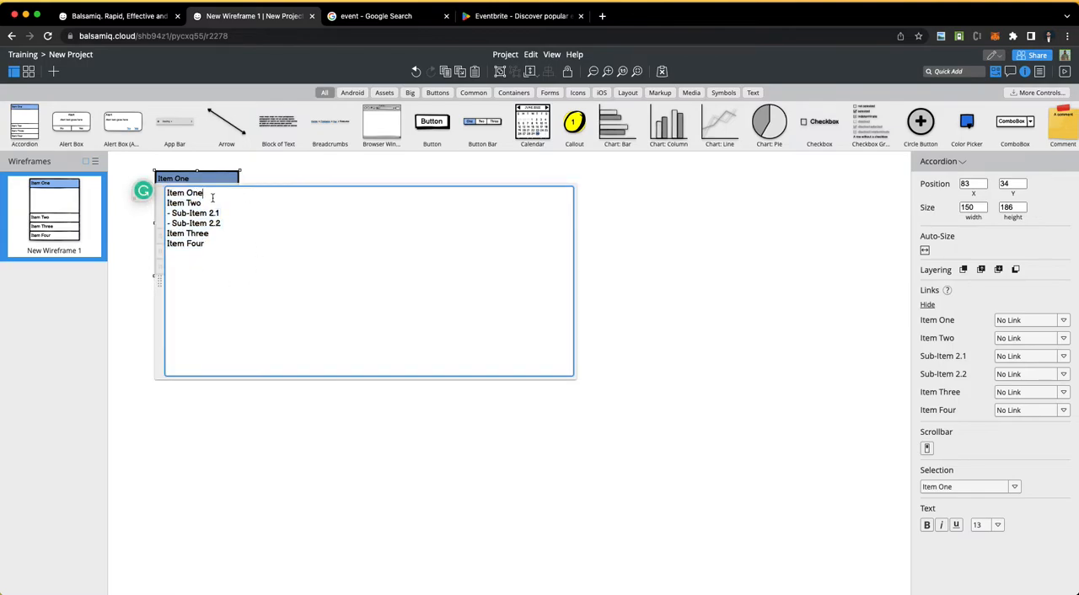
pyautogui.press('BackSpace')
pyautogui.press('BackSpace')
pyautogui.press('BackSpace')
pyautogui.press('BackSpace')
pyautogui.press('BackSpace')
pyautogui.press('BackSpace')
pyautogui.press('BackSpace')
pyautogui.press('BackSpace')
pyautogui.write('Co')
pyautogui.click(611, 233)
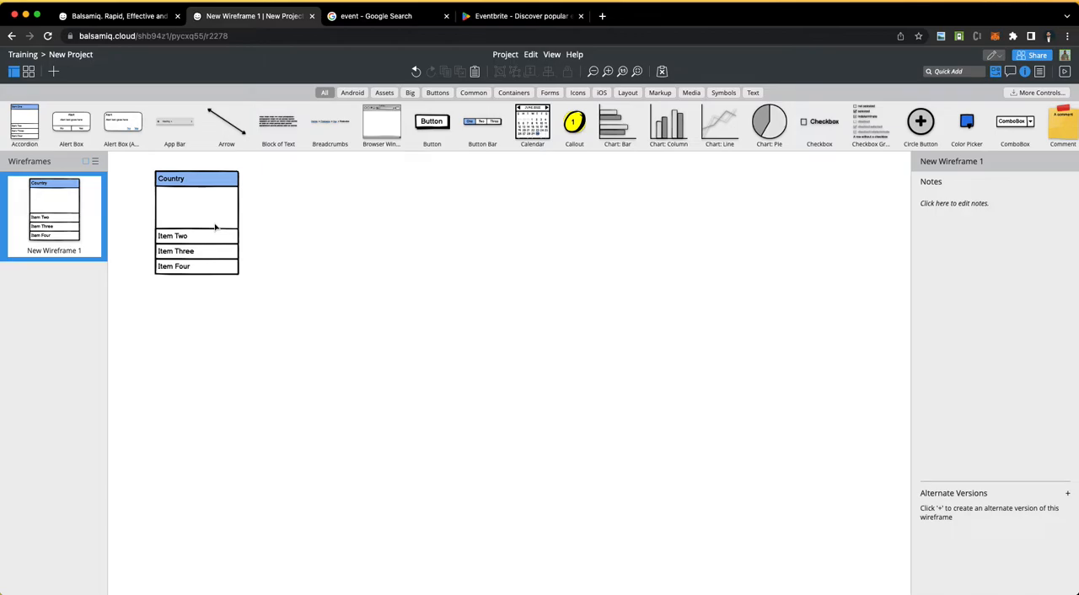
# Step: Set the accordion's X position to 100
pyautogui.click(215, 227)
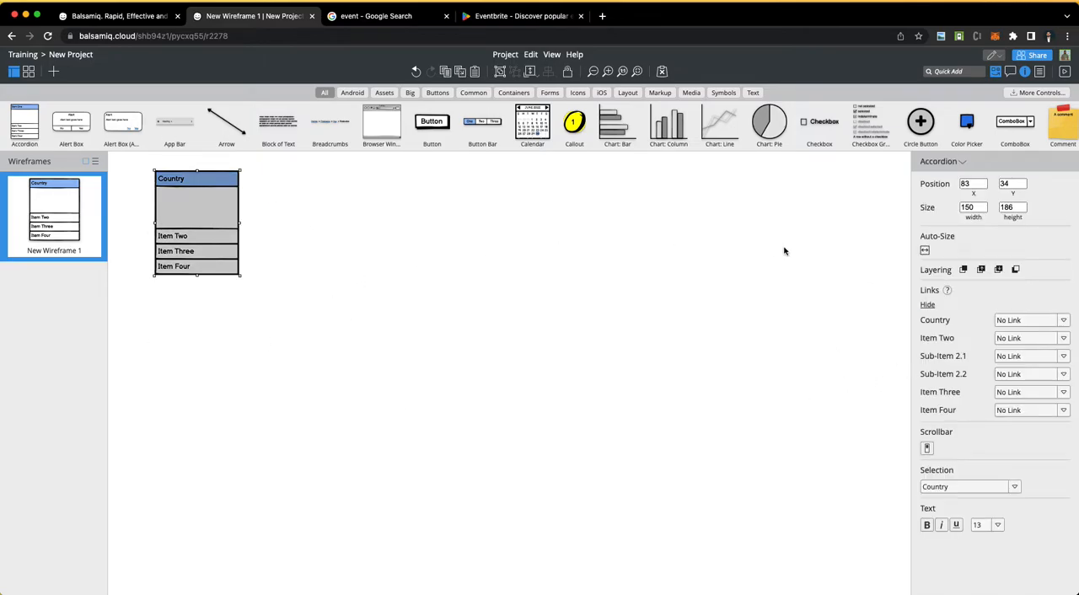
pyautogui.click(976, 207)
pyautogui.click(972, 183)
pyautogui.write('100')
pyautogui.press('Return')
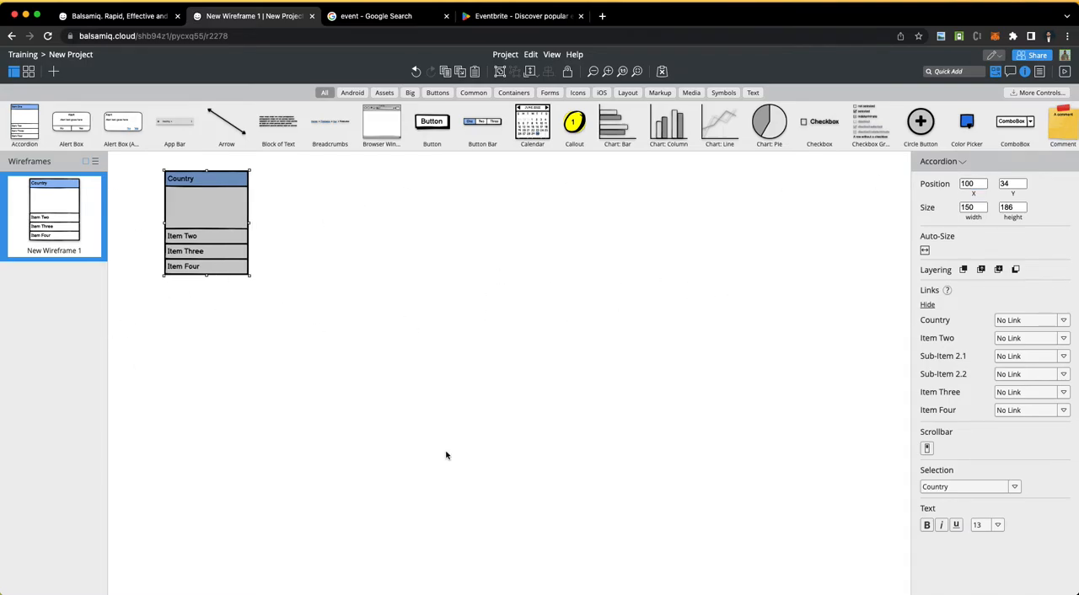
# Step: Resize the accordion to a width of 200 and a height of 200
pyautogui.doubleClick(976, 207)
pyautogui.write('200')
pyautogui.press('Return')
pyautogui.doubleClick(1014, 205)
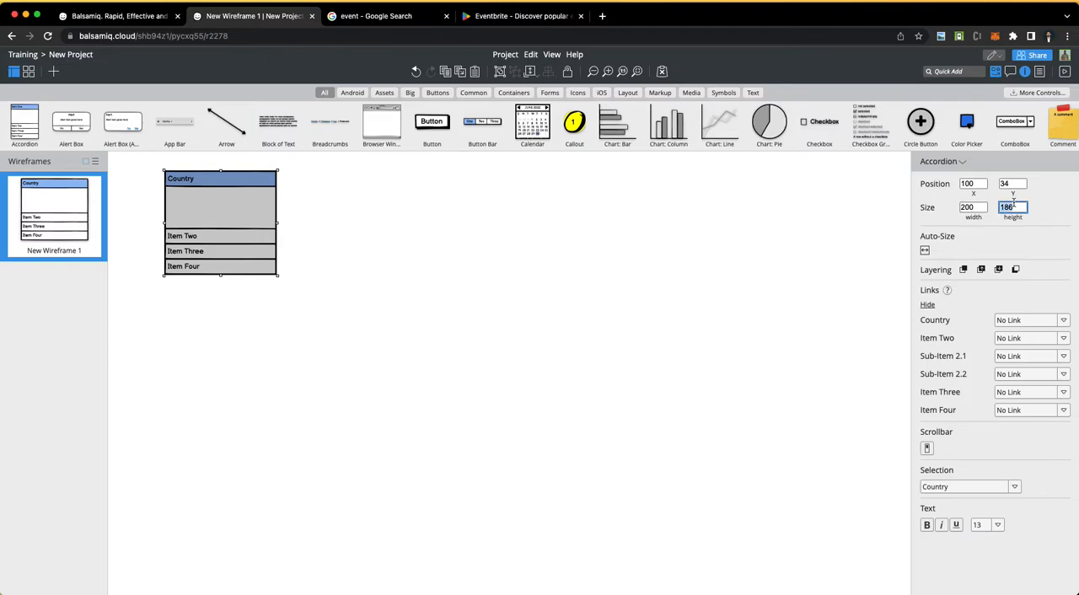
pyautogui.write('200')
pyautogui.press('Return')
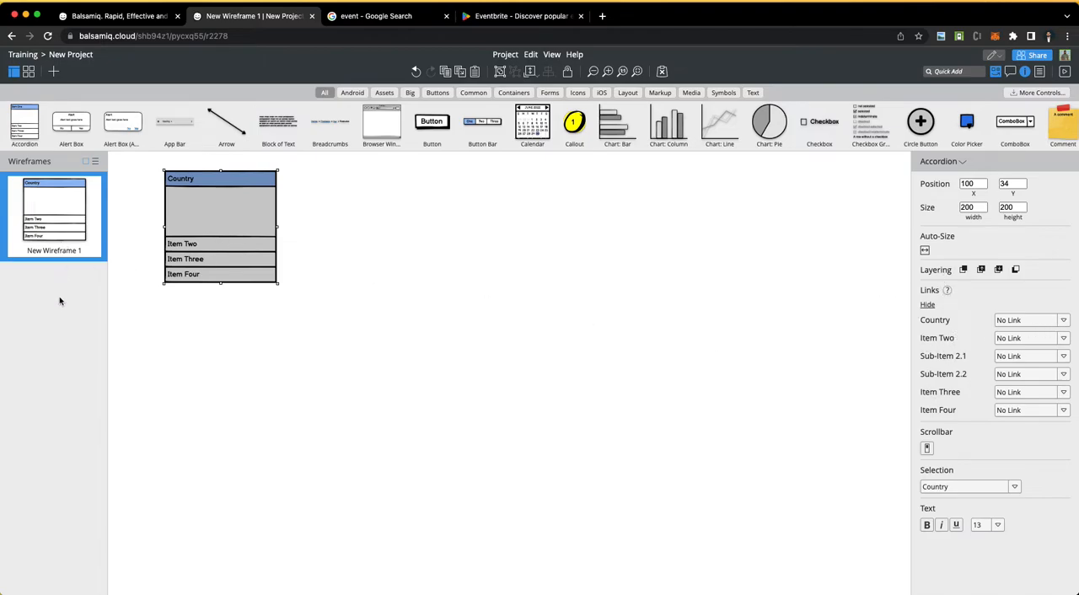
# Step: Make Item Four the accordion's selected item and format the text as italic and underlined, without bold, at size 72
pyautogui.click(994, 490)
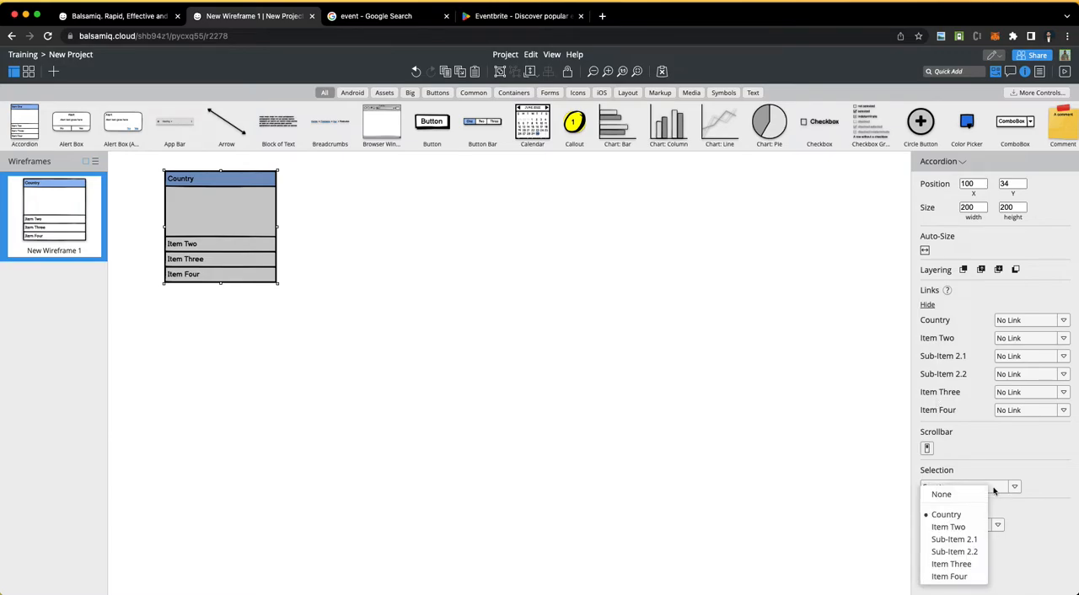
pyautogui.click(948, 577)
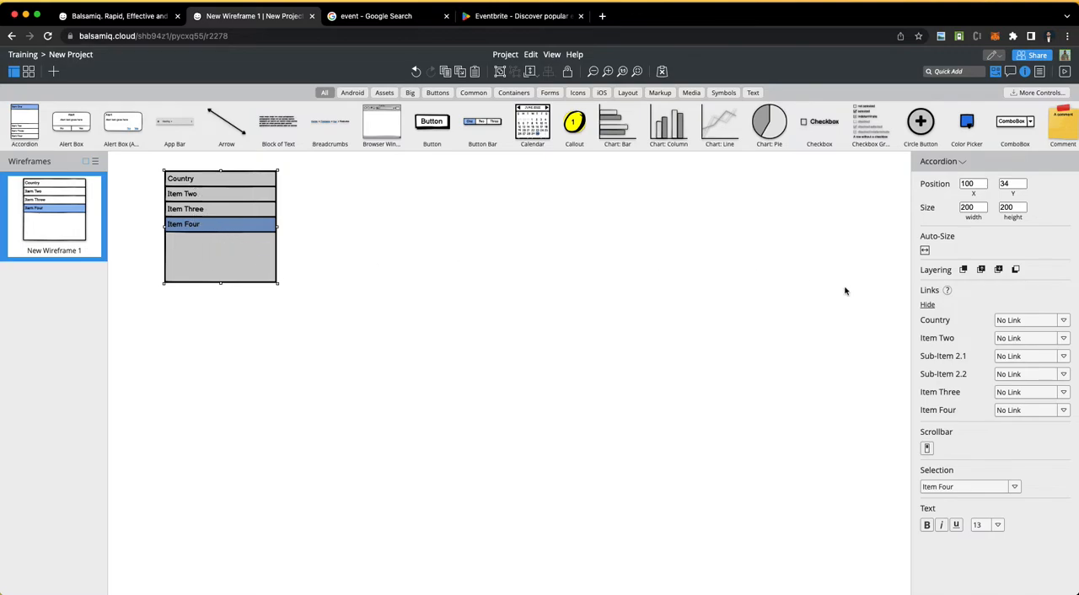
pyautogui.click(928, 526)
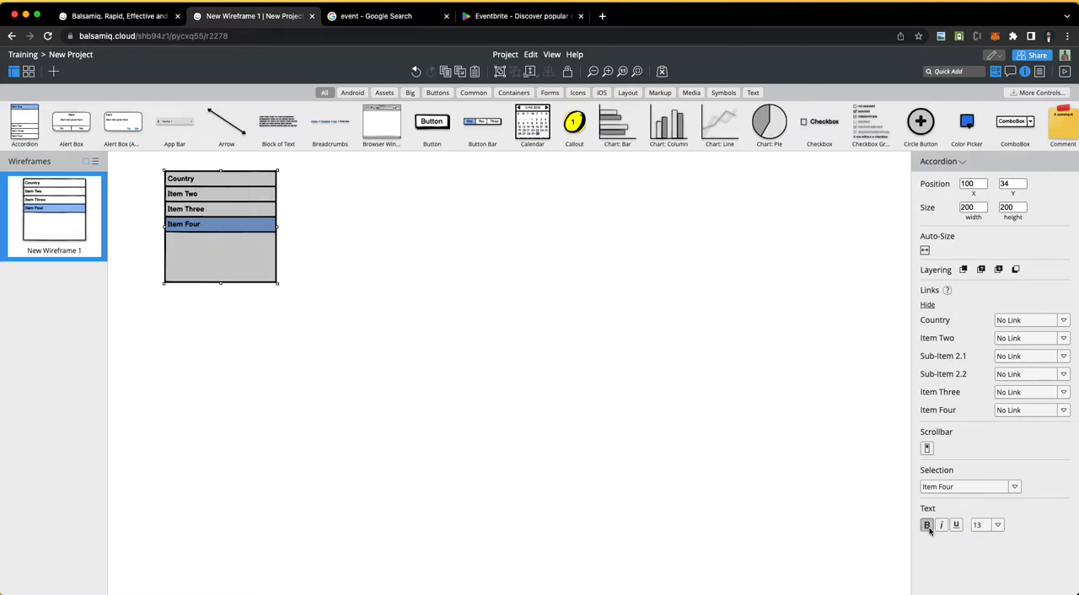
pyautogui.click(928, 526)
pyautogui.click(943, 526)
pyautogui.click(956, 525)
pyautogui.click(995, 526)
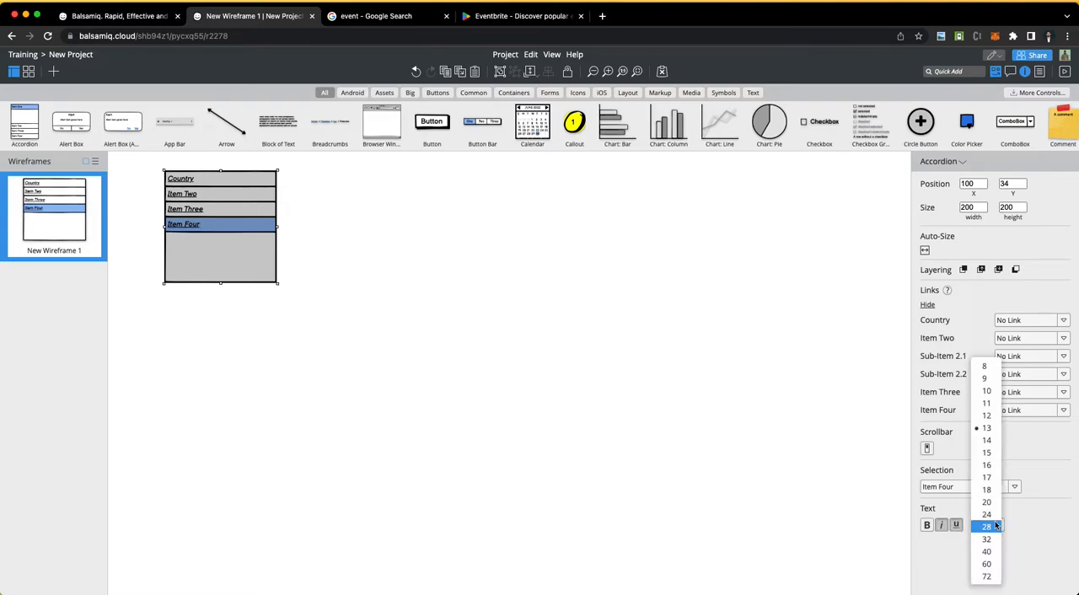
pyautogui.click(989, 577)
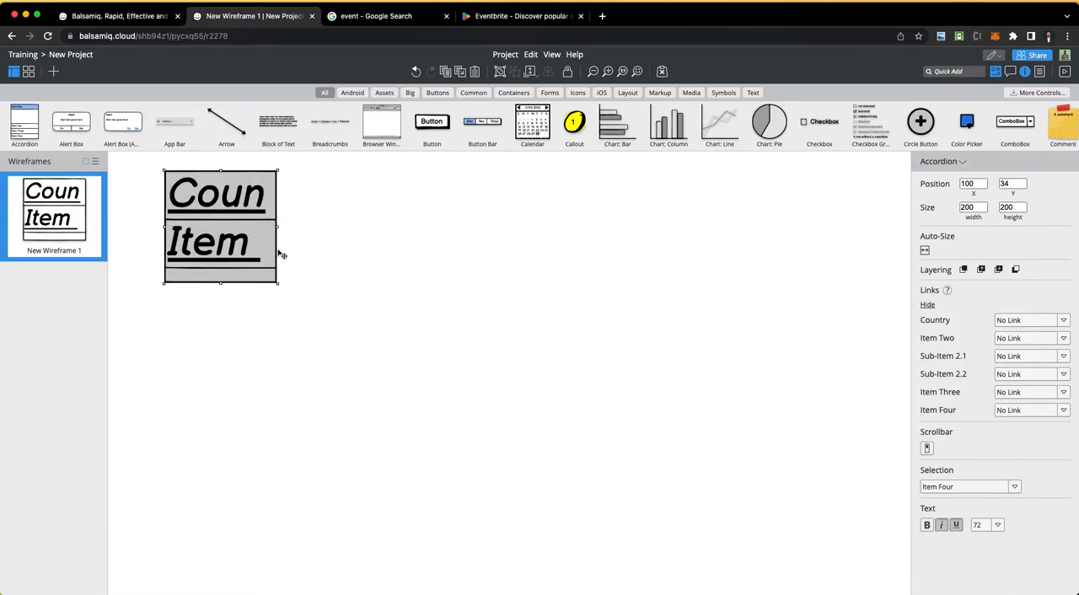
# Step: Enlarge the accordion to about 1189 by 784 and delete it from the wireframe
pyautogui.moveTo(278, 284); pyautogui.dragTo(735, 556)
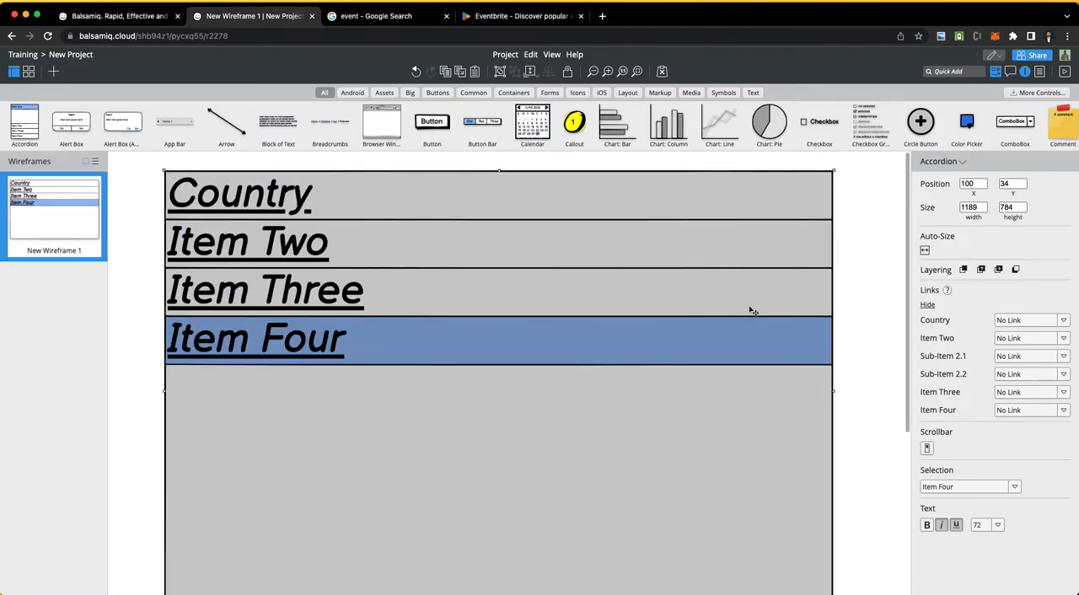
pyautogui.press('Delete')
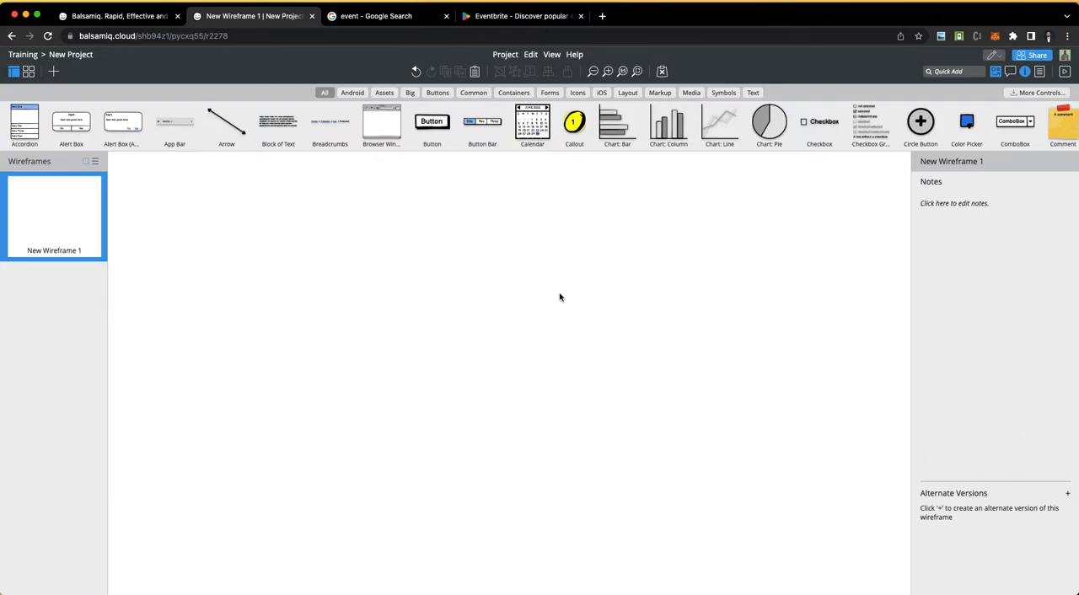
# Step: Place an Alert Box control on the empty wireframe at about X 170, Y 159
pyautogui.moveTo(72, 120); pyautogui.dragTo(198, 288)
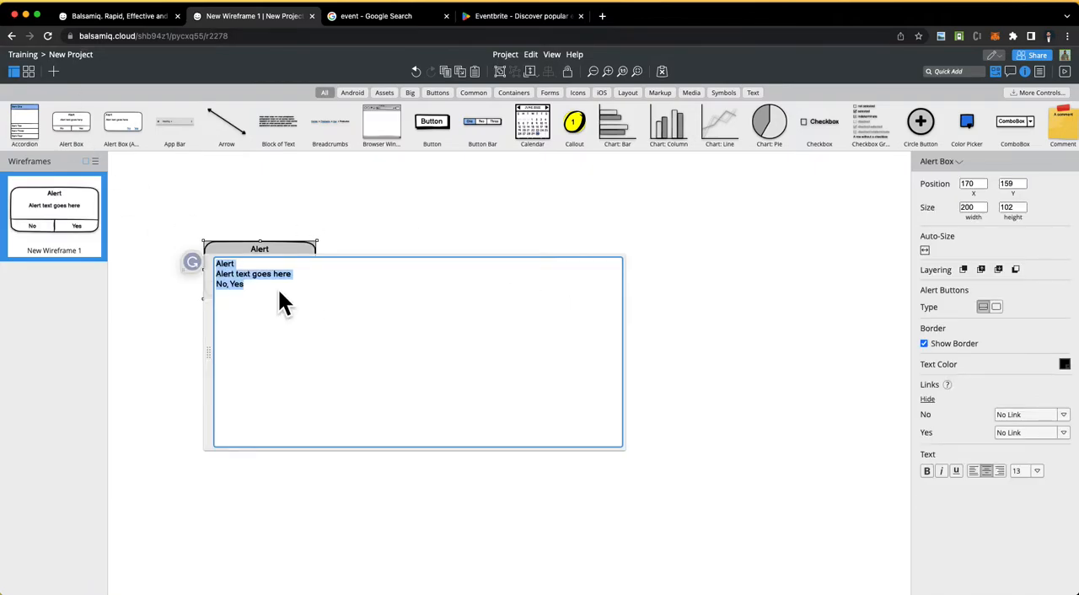
pyautogui.click(206, 205)
pyautogui.click(261, 265)
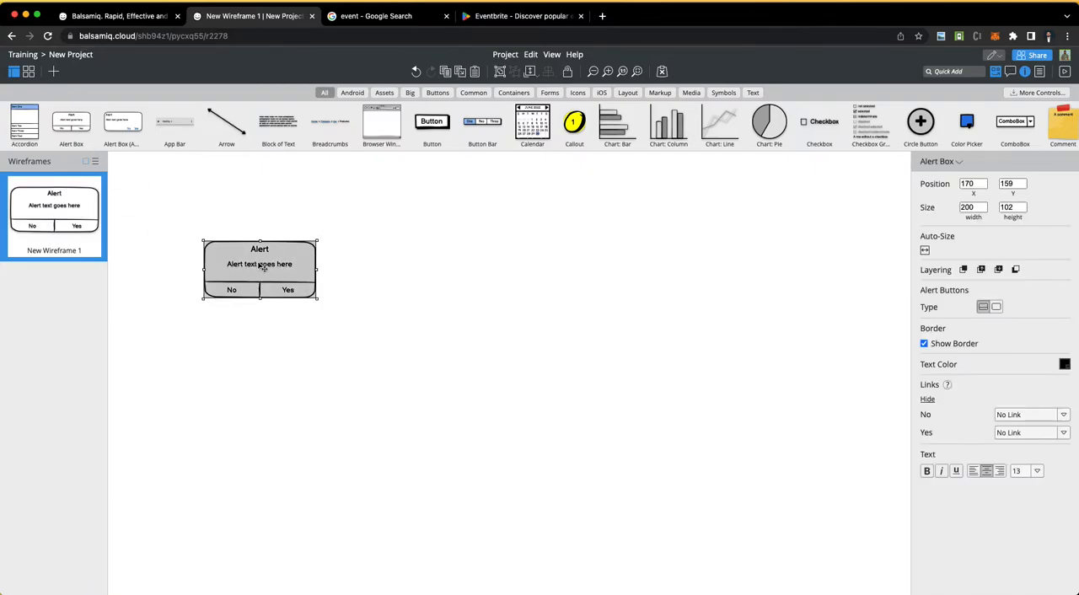
# Step: Change the alert box's title to "Confirmation Dialog?" and its message to "Are you sure to delete?"
pyautogui.doubleClick(257, 264)
pyautogui.doubleClick(229, 264)
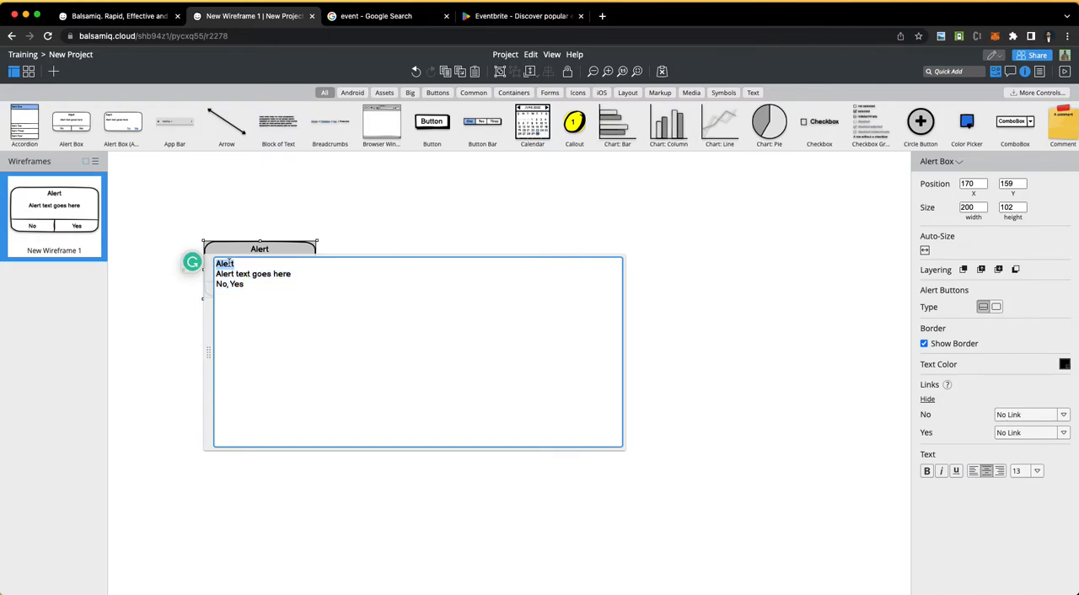
pyautogui.write('Confirmation ')
pyautogui.write('Di')
pyautogui.write('og?')
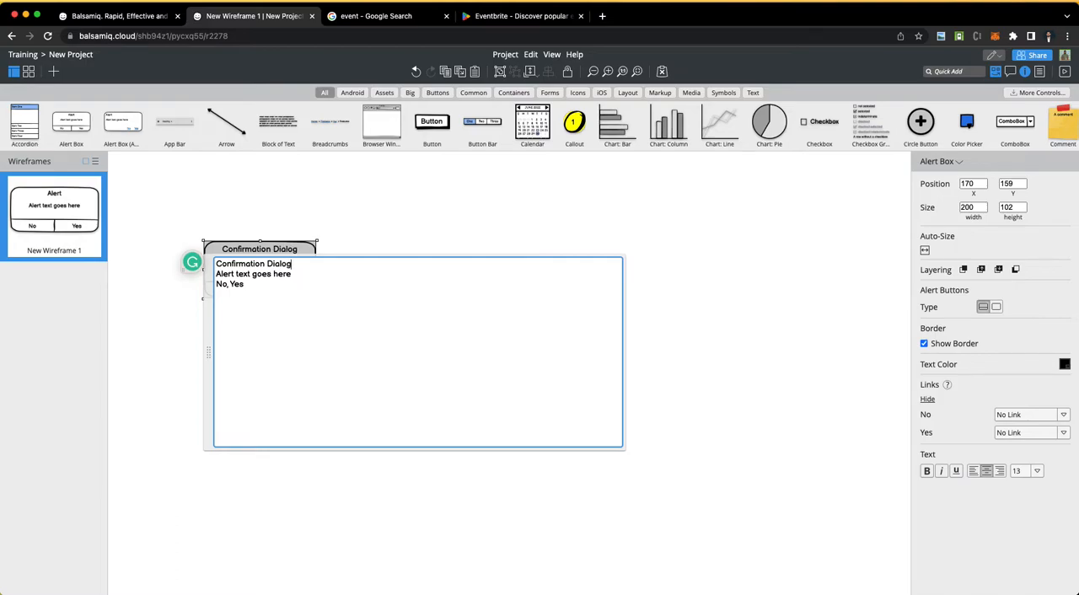
pyautogui.press('BackSpace')
pyautogui.press('BackSpace')
pyautogui.press('BackSpace')
pyautogui.press('BackSpace')
pyautogui.press('BackSpace')
pyautogui.press('BackSpace')
pyautogui.press('BackSpace')
pyautogui.press('BackSpace')
pyautogui.press('BackSpace')
pyautogui.press('BackSpace')
pyautogui.press('BackSpace')
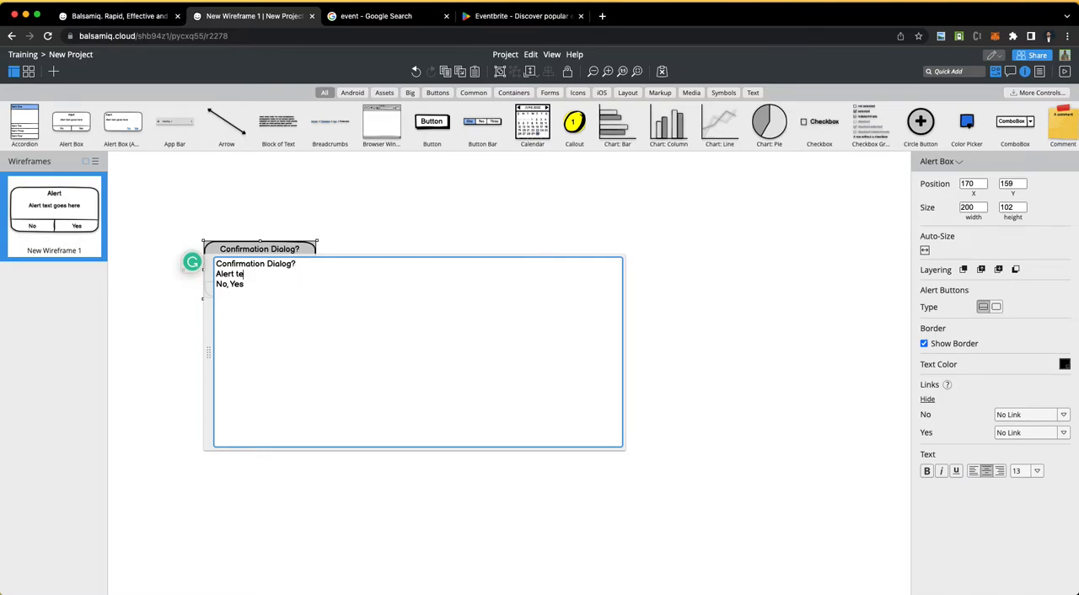
pyautogui.write('Are you sure to delete?')
pyautogui.click(301, 215)
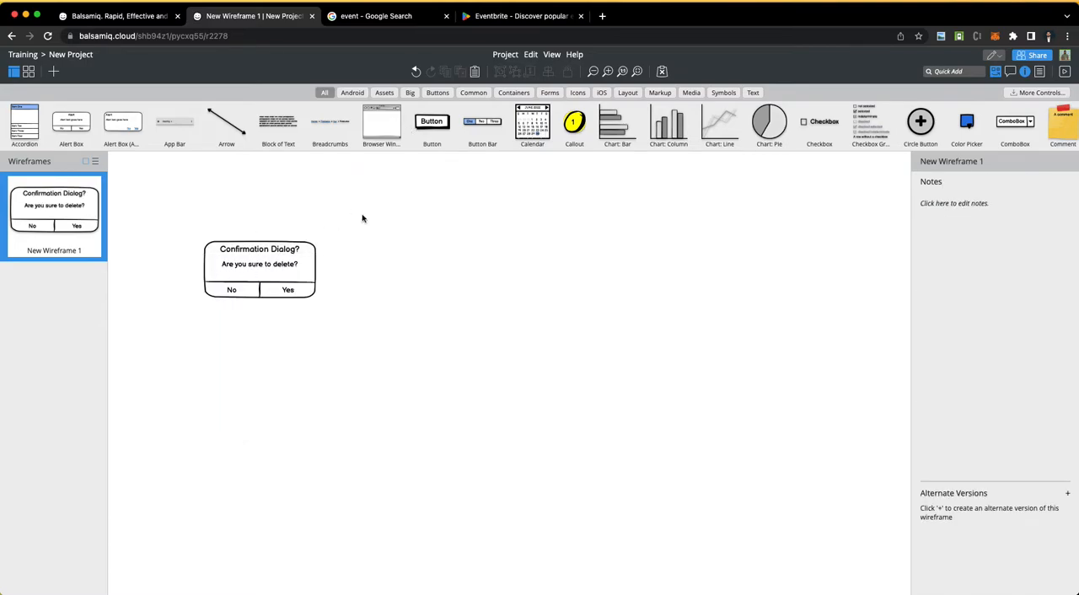
# Step: Move the confirmation alert box across the canvas and delete it
pyautogui.moveTo(289, 297); pyautogui.dragTo(555, 342)
pyautogui.doubleClick(540, 330)
pyautogui.click(390, 295)
pyautogui.click(498, 322)
pyautogui.press('Delete')
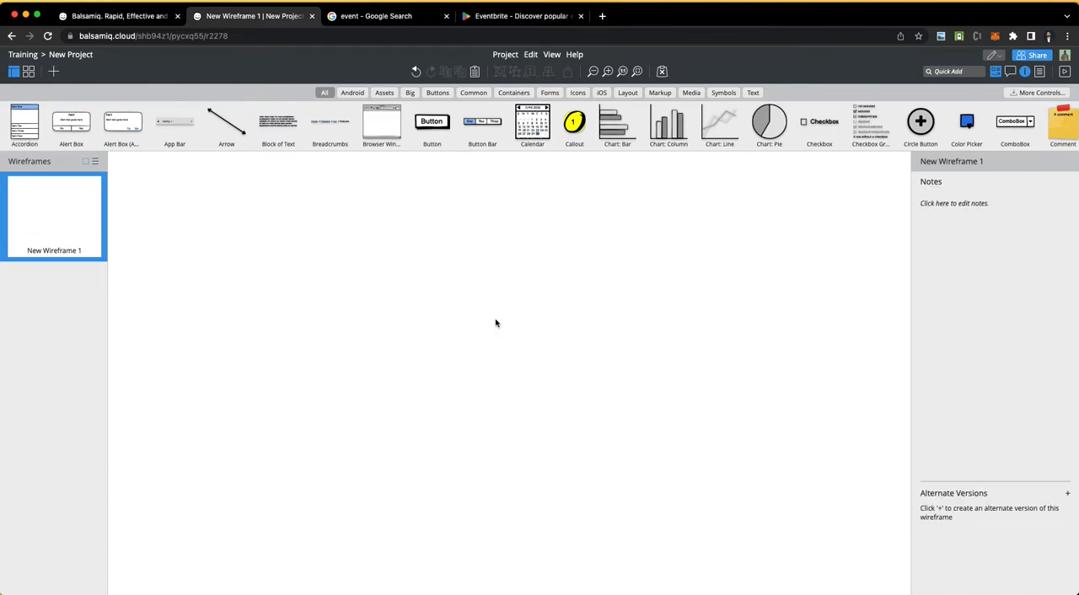
# Step: Place the Alert Box variant with link-style No and Yes options on the wireframe and delete it
pyautogui.moveTo(85, 125); pyautogui.dragTo(297, 258)
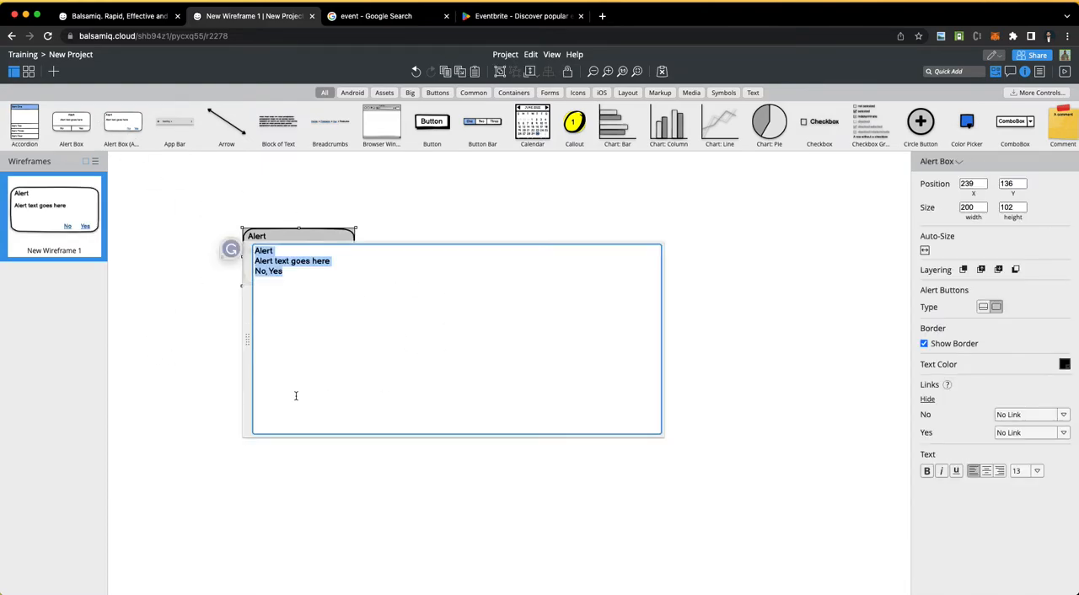
pyautogui.click(218, 290)
pyautogui.click(311, 247)
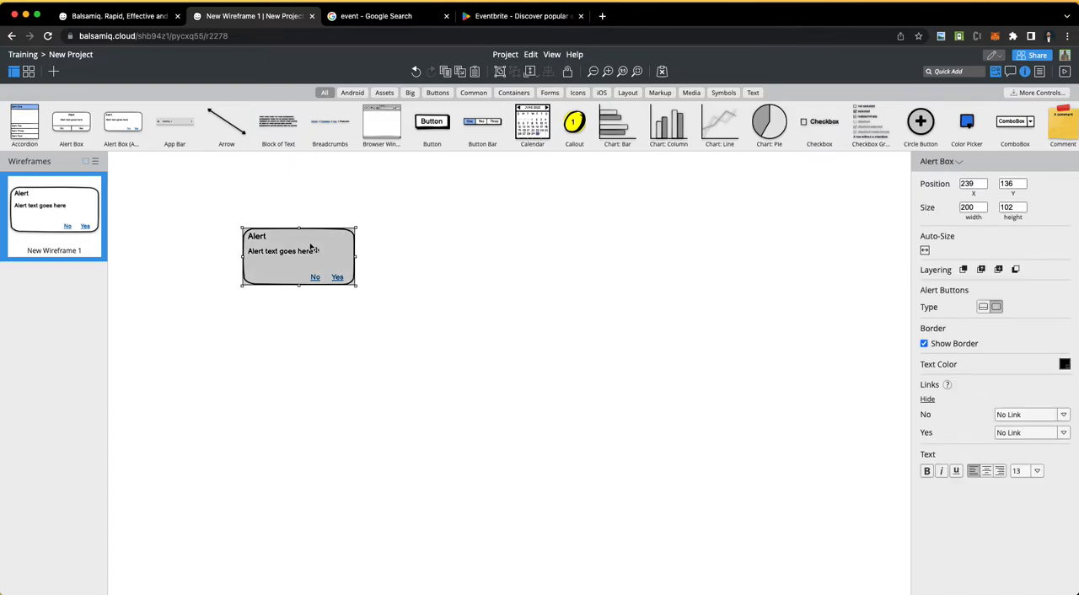
pyautogui.press('Delete')
# Step: Place an App Bar control at about X 82, Y 107, review its properties, and delete it
pyautogui.moveTo(179, 123); pyautogui.dragTo(260, 250)
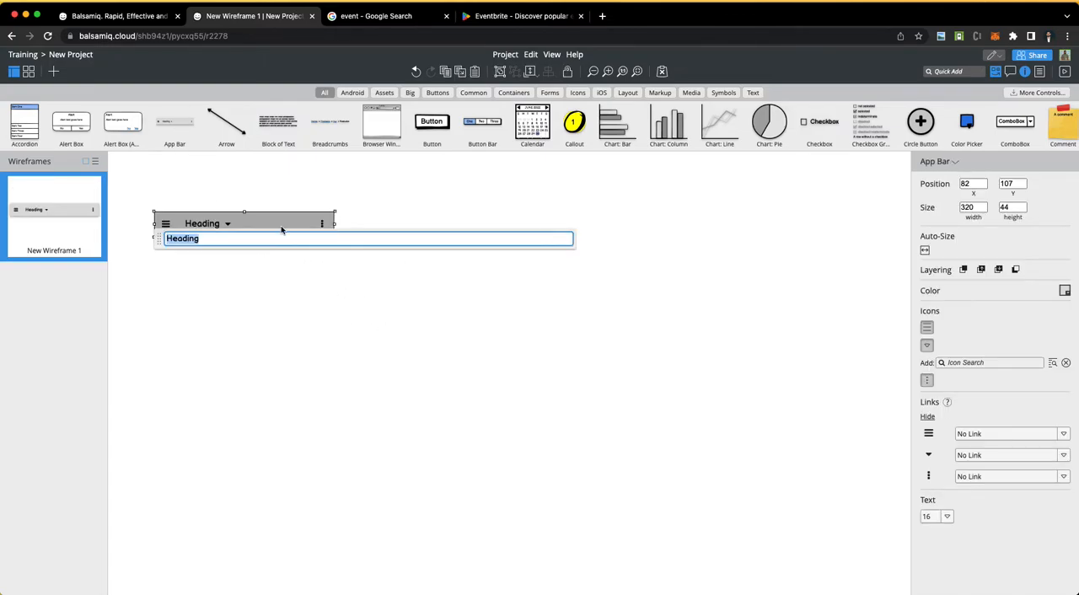
pyautogui.click(307, 346)
pyautogui.click(235, 221)
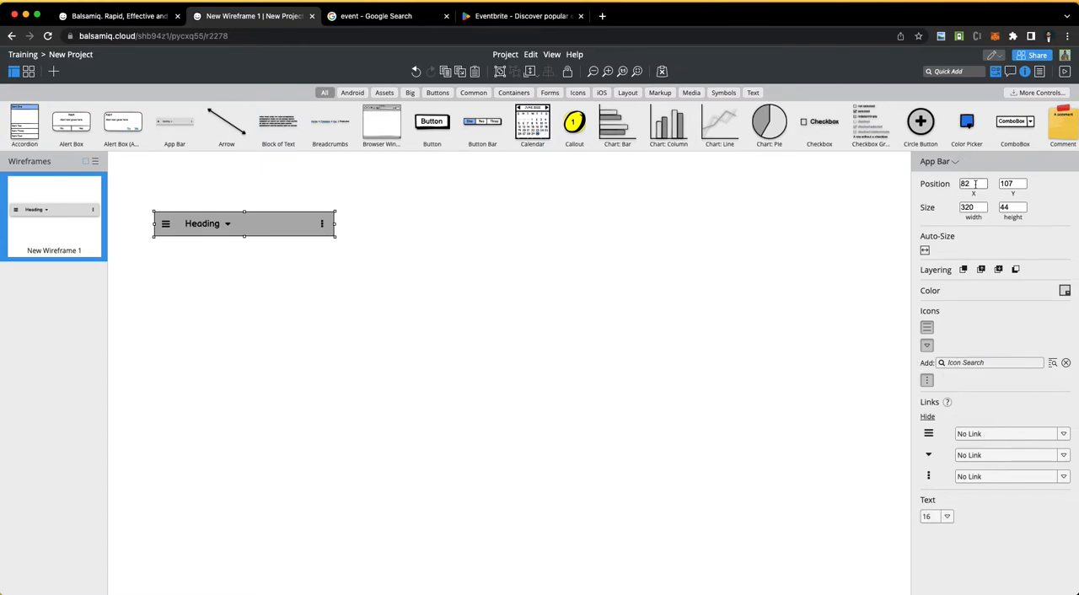
pyautogui.click(423, 246)
pyautogui.click(258, 236)
pyautogui.press('Delete')
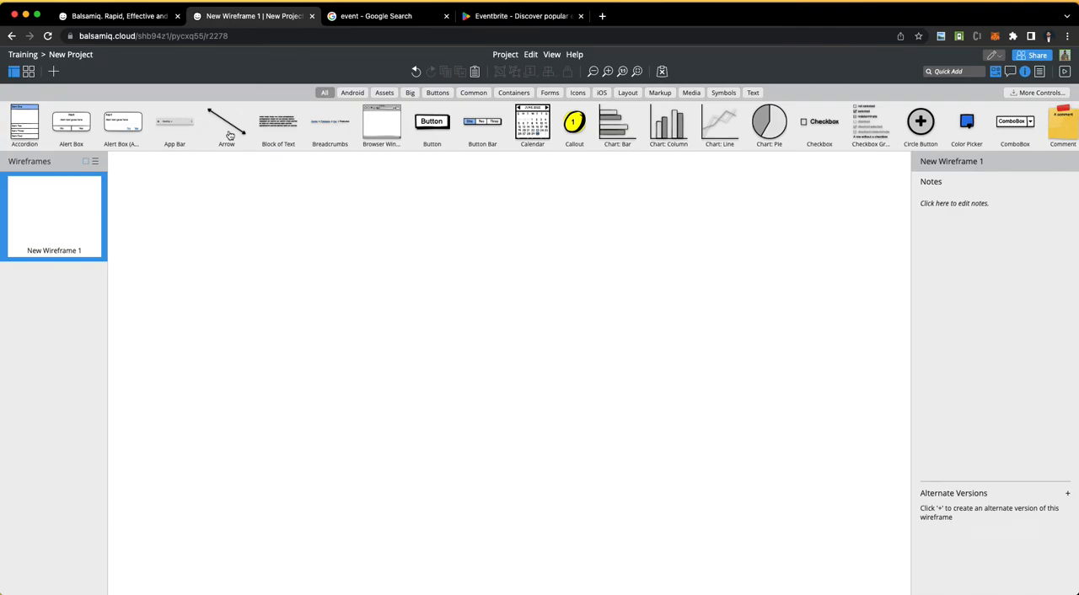
# Step: Place an Arrow control about 150 by 100 on the wireframe, bend it into a curve, and delete it
pyautogui.moveTo(230, 135); pyautogui.dragTo(282, 373)
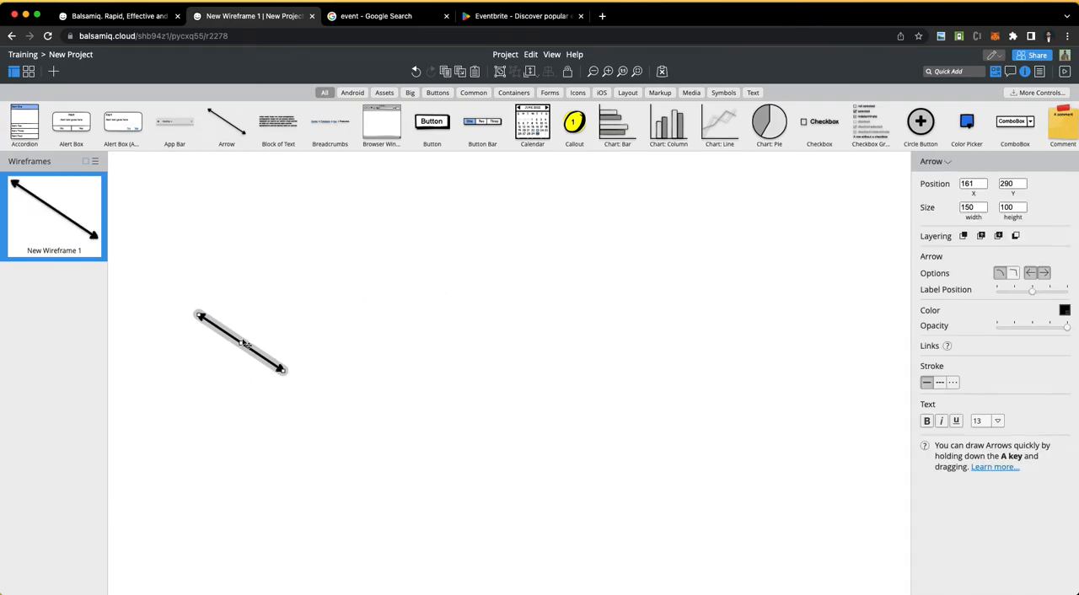
pyautogui.moveTo(242, 344); pyautogui.dragTo(255, 365)
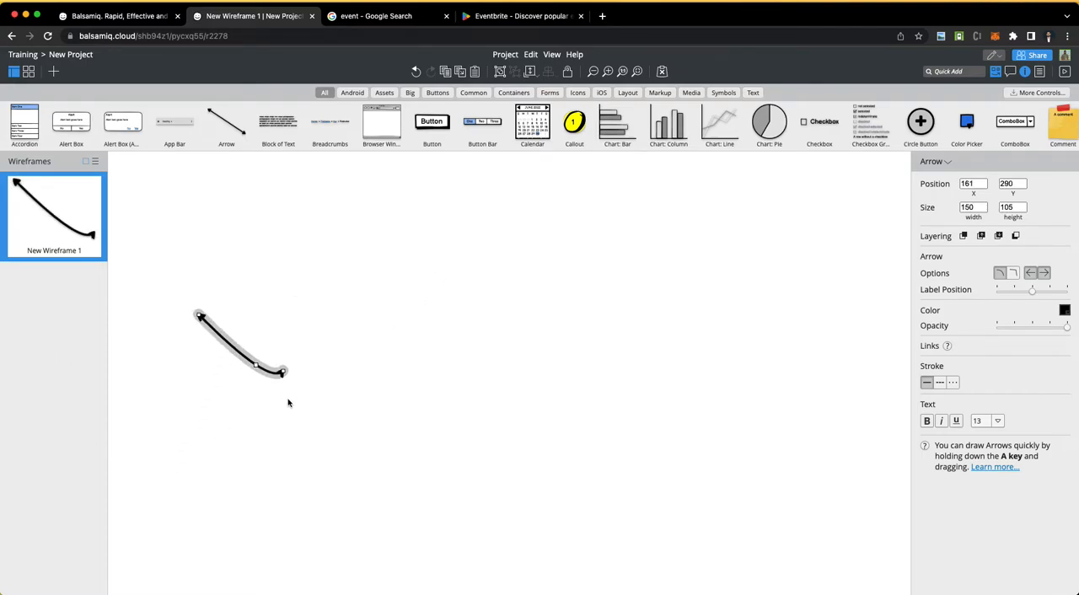
pyautogui.press('Delete')
# Step: Look through the full control library and filter it to the Containers category
pyautogui.hscroll(10, 477, 118)
pyautogui.hscroll(15, 478, 116)
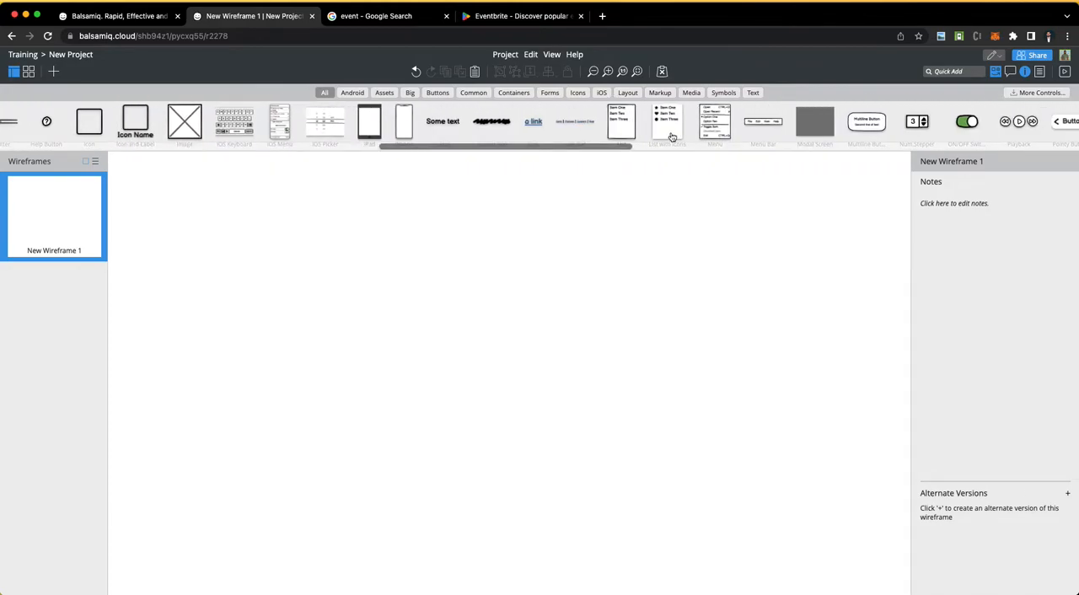
pyautogui.hscroll(15, 667, 133)
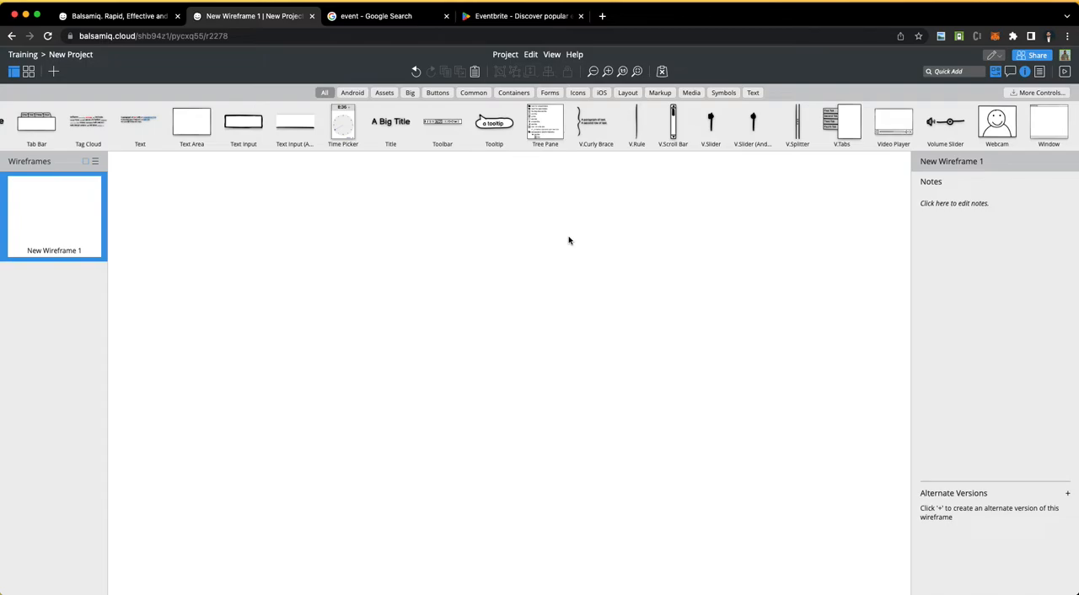
pyautogui.click(514, 93)
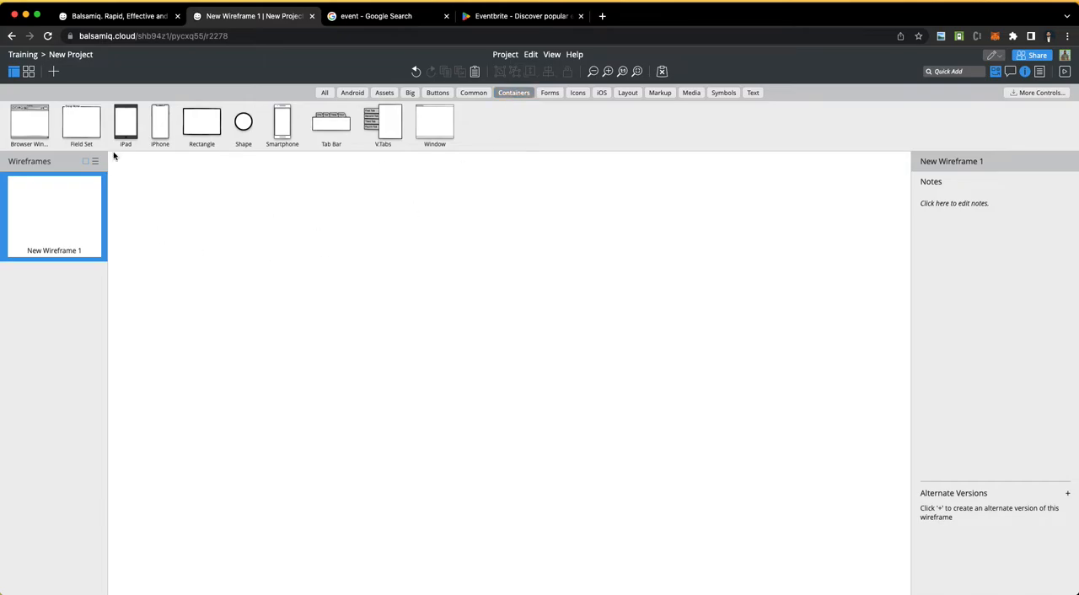
pyautogui.moveTo(30, 130); pyautogui.dragTo(258, 241)
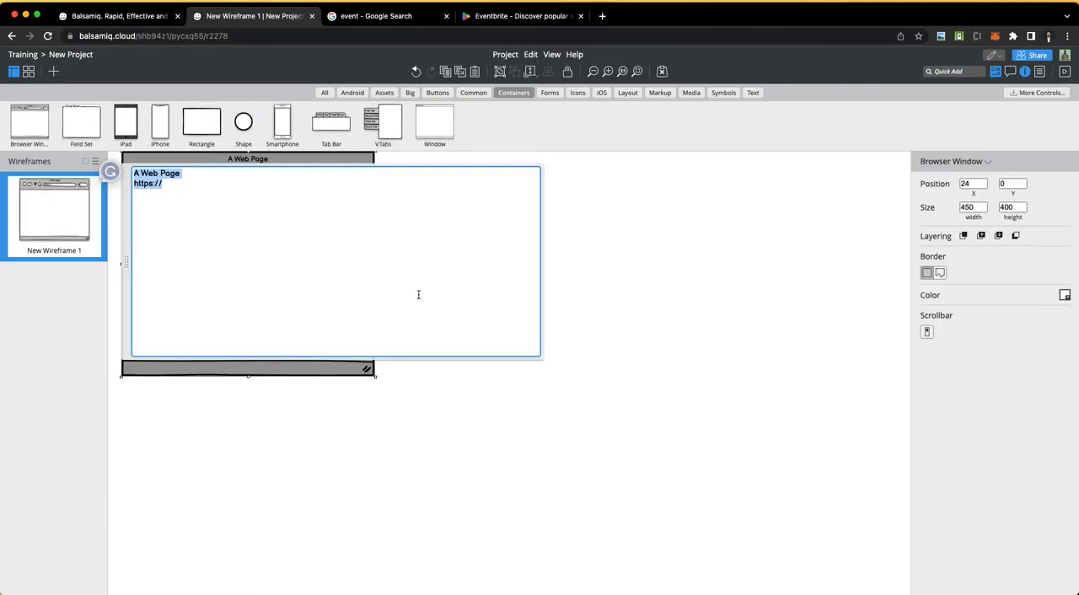
pyautogui.click(169, 178)
pyautogui.write('face')
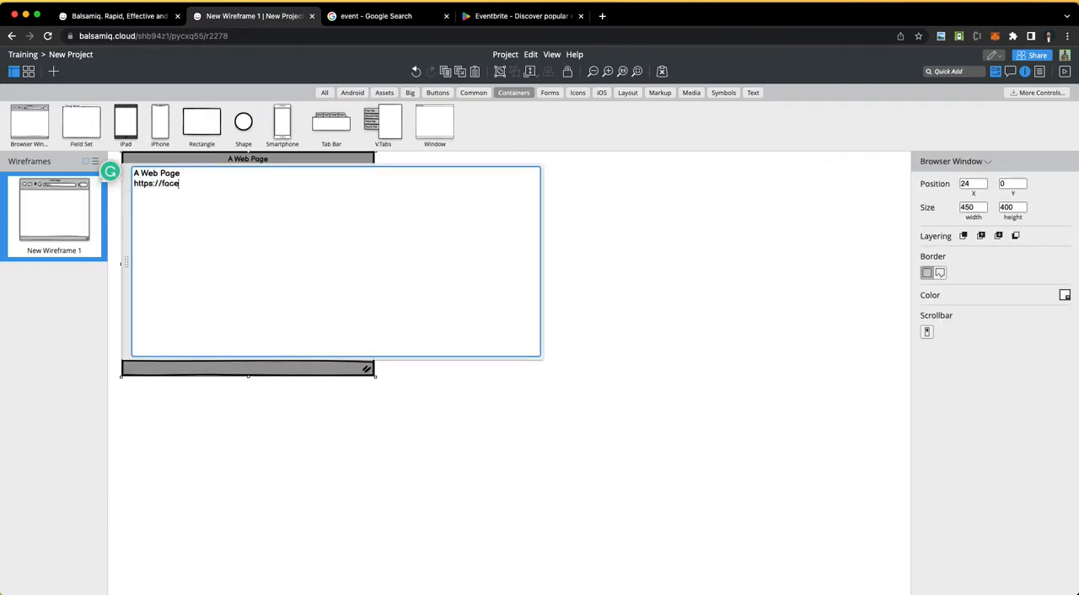
pyautogui.write('book.com')
pyautogui.click(630, 260)
# Step: Enlarge the browser window to about 1207 wide and 472 high
pyautogui.click(240, 278)
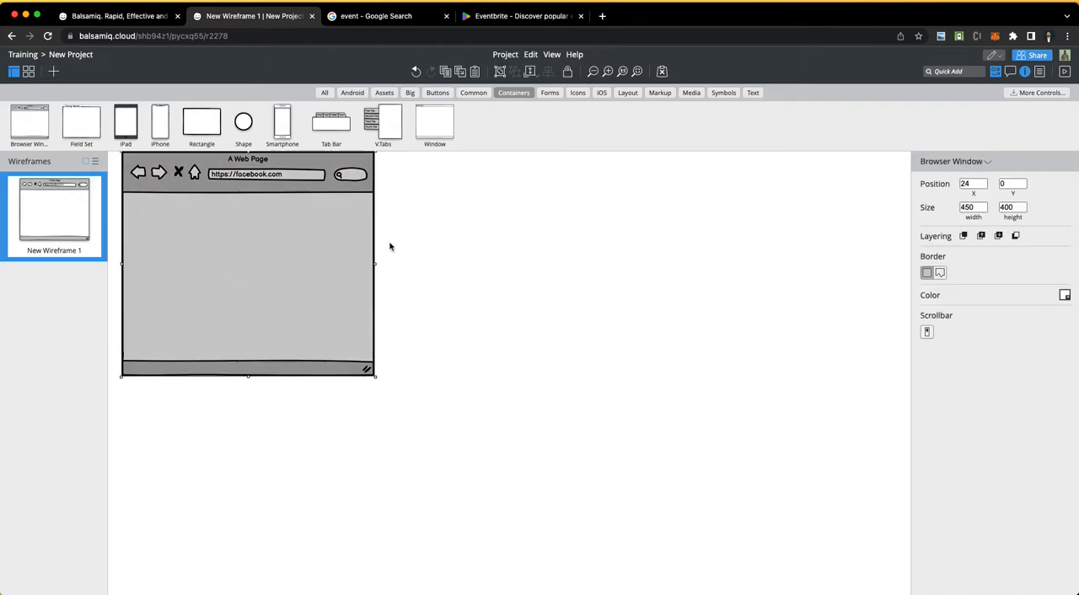
pyautogui.moveTo(375, 263); pyautogui.dragTo(801, 313)
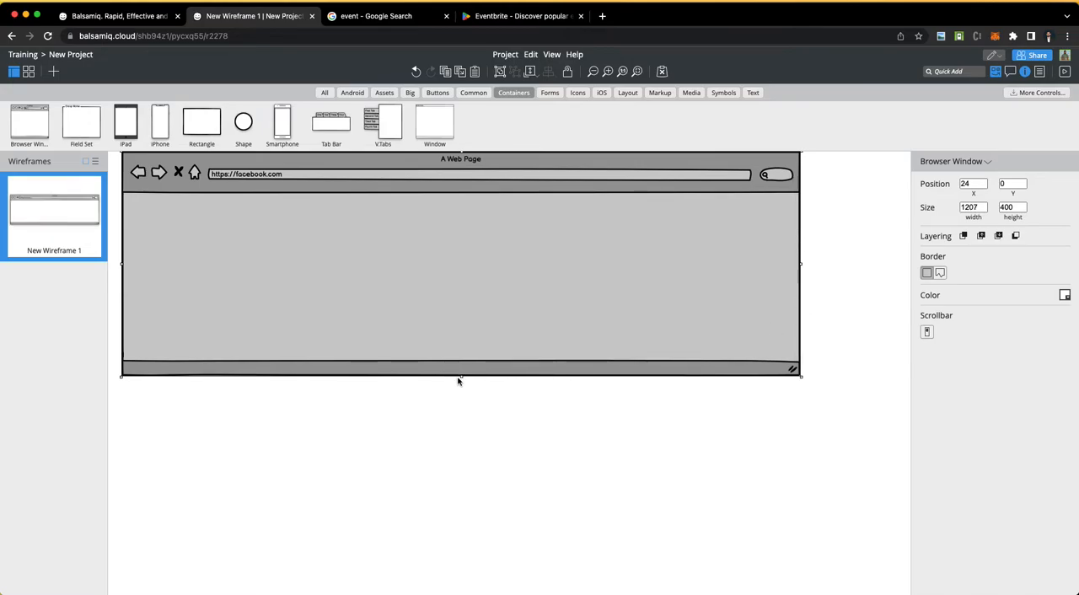
pyautogui.moveTo(462, 378); pyautogui.dragTo(462, 406)
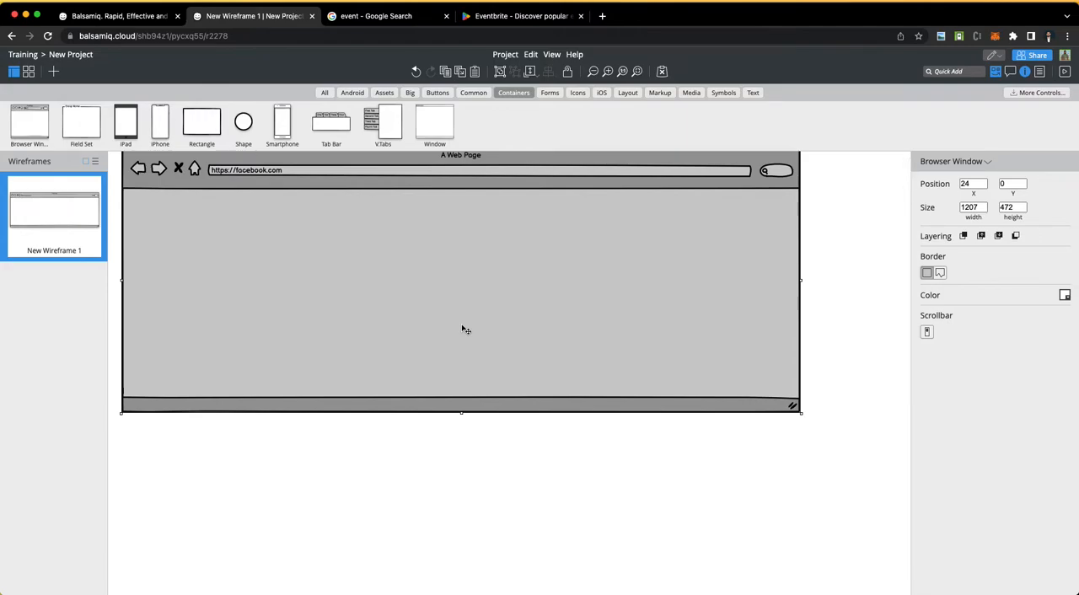
pyautogui.click(309, 432)
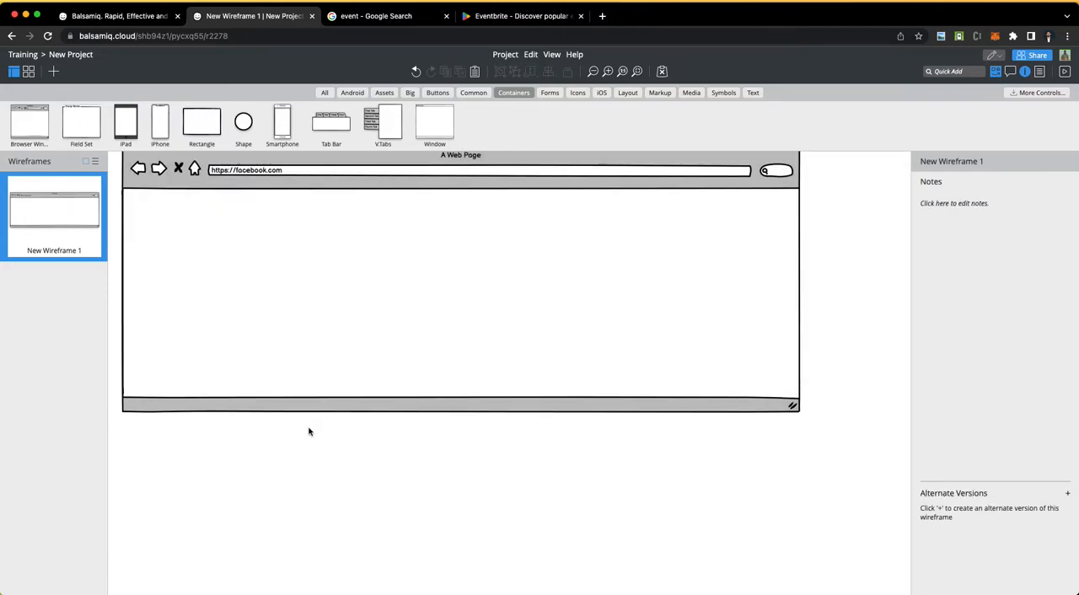
# Step: Place a Rectangle at about X 24, Y 113 in the browser window and delete both controls
pyautogui.moveTo(214, 121); pyautogui.dragTo(164, 228)
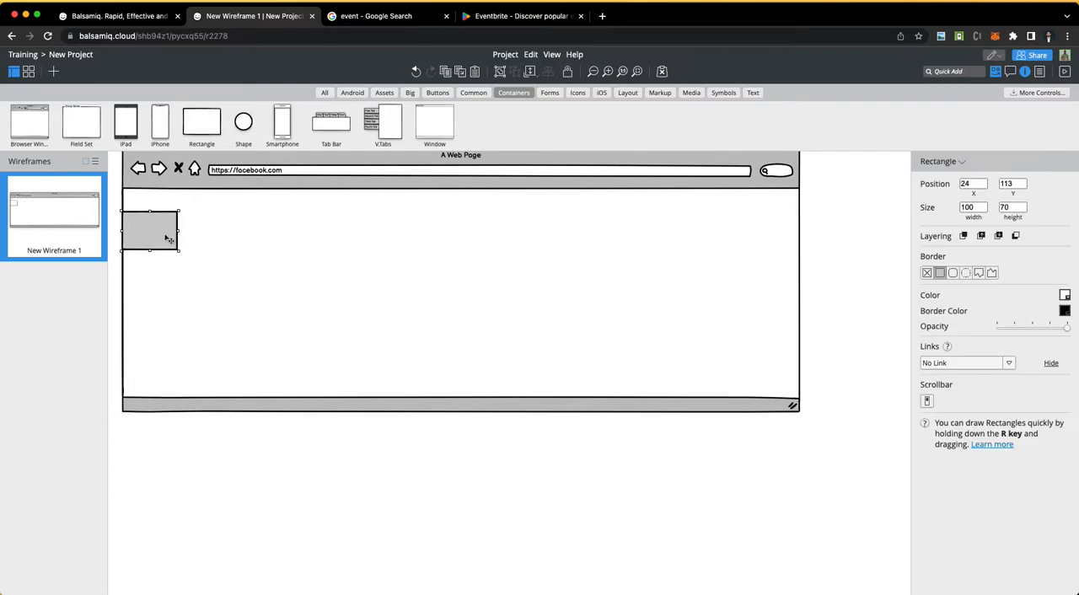
pyautogui.press('Delete')
pyautogui.click(185, 178)
pyautogui.press('Delete')
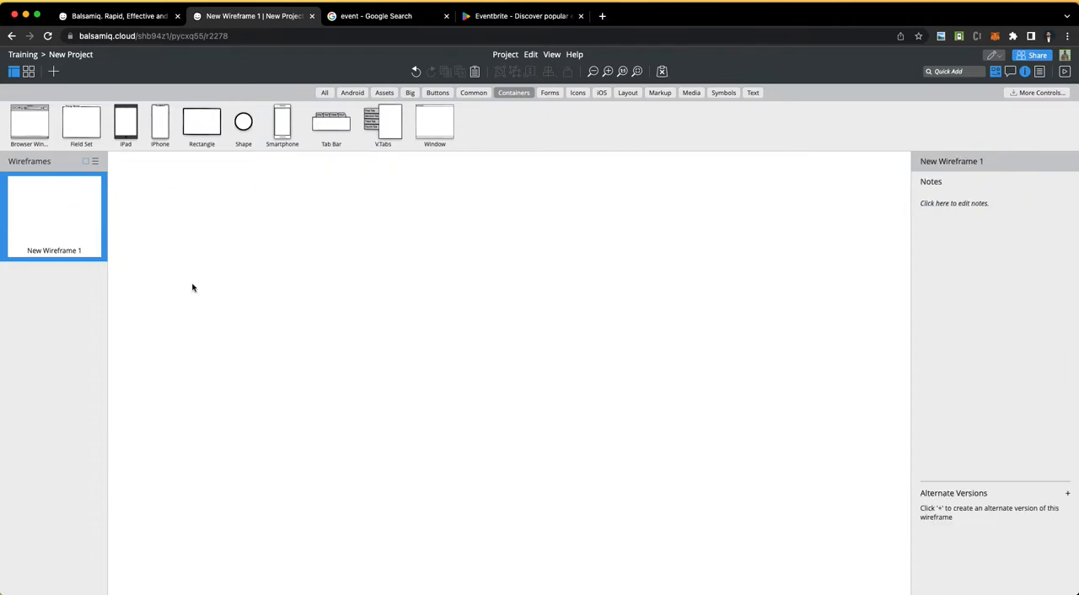
# Step: Switch to the Word requirements document, highlight "mobile app" in the introduction, and return to Balsamiq Cloud
pyautogui.hotkey('ctrl', 'Left')
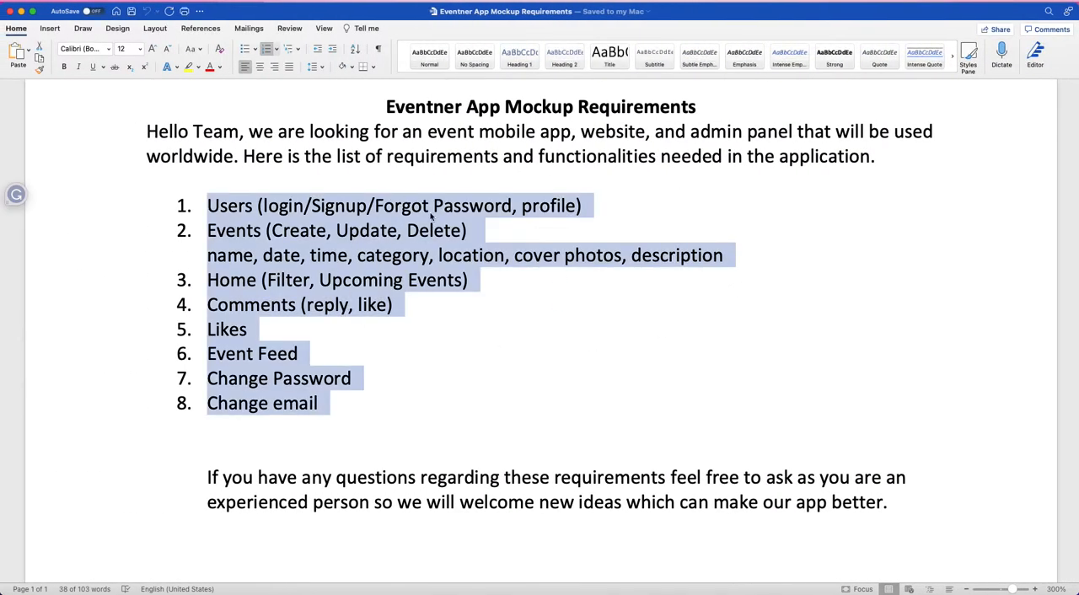
pyautogui.moveTo(479, 131); pyautogui.dragTo(573, 133)
pyautogui.hotkey('ctrl', 'Right')
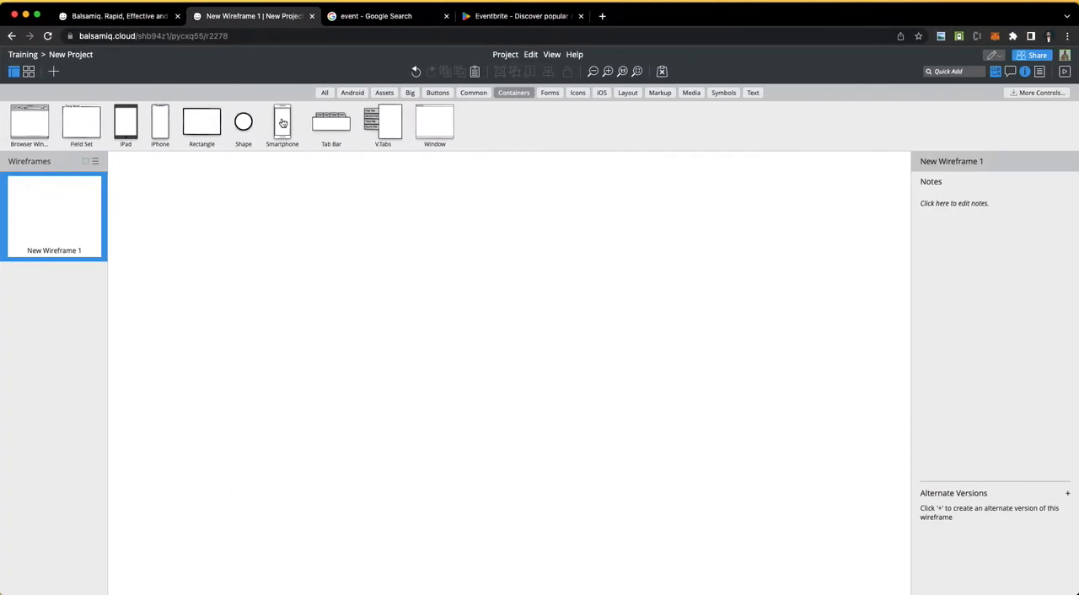
# Step: Place an iPhone container at X 0, Y 0 on the empty wireframe and view its full height
pyautogui.moveTo(157, 120); pyautogui.dragTo(164, 289)
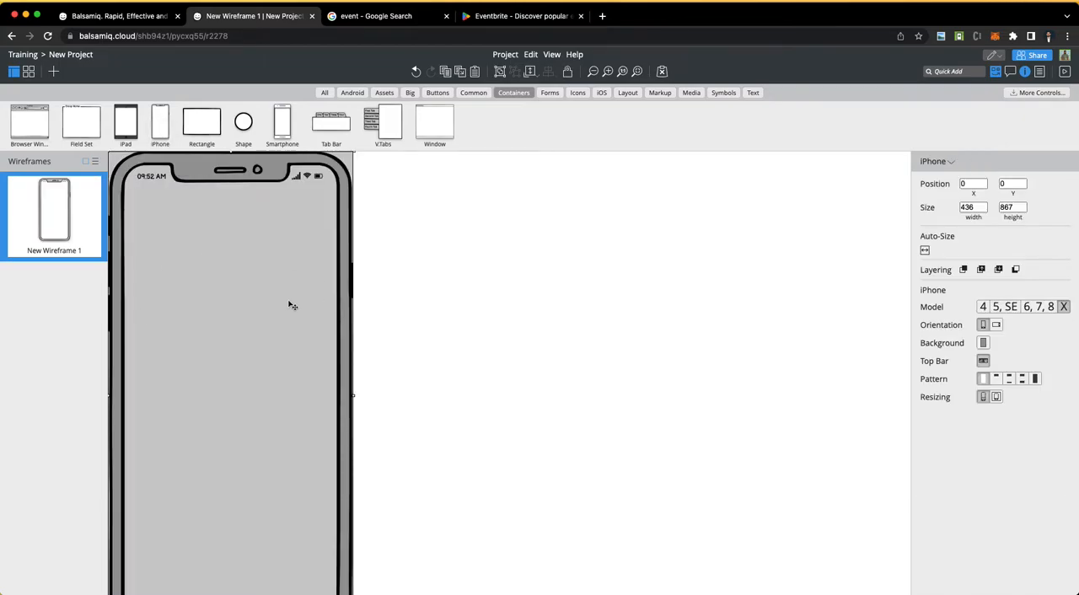
pyautogui.scroll(-5, 291, 304)
pyautogui.scroll(5, 318, 306)
pyautogui.click(461, 321)
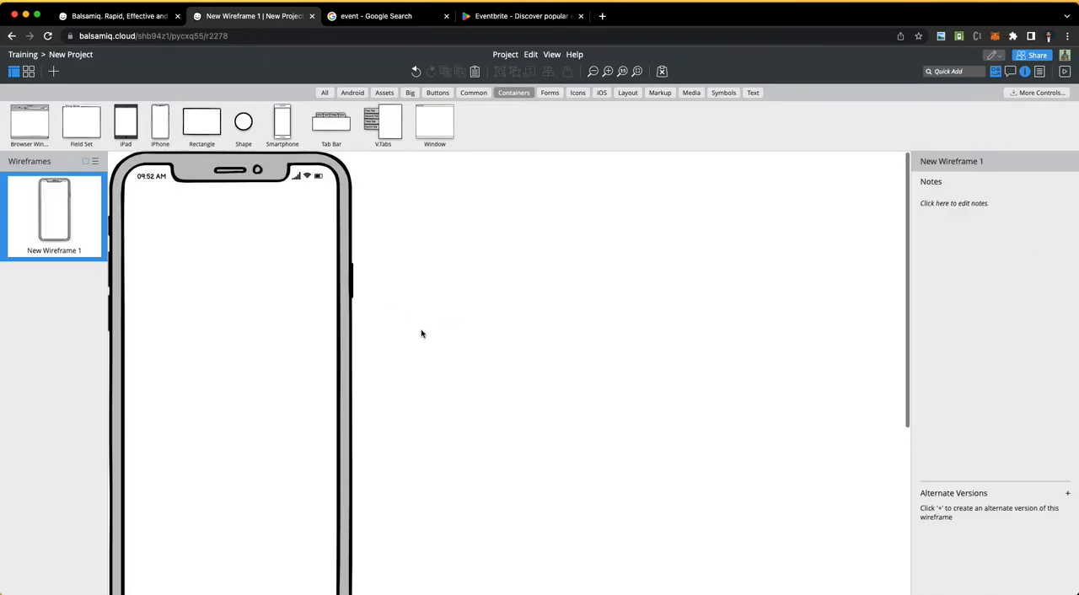
pyautogui.click(290, 345)
pyautogui.scroll(-5, 267, 465)
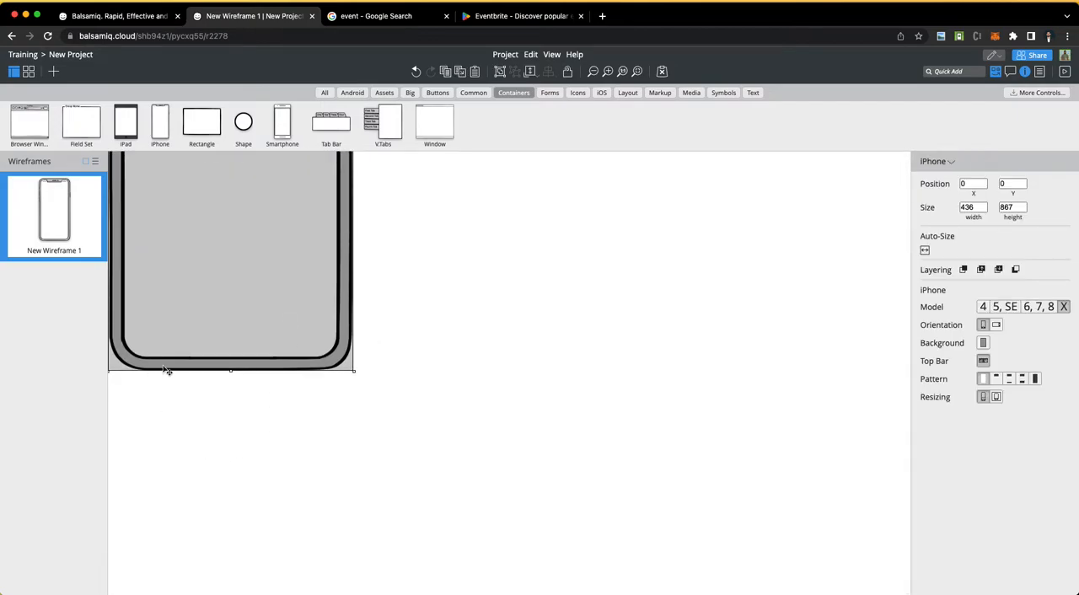
# Step: Resize the iPhone frame to about 360 wide and 752 high
pyautogui.moveTo(354, 373); pyautogui.dragTo(309, 183)
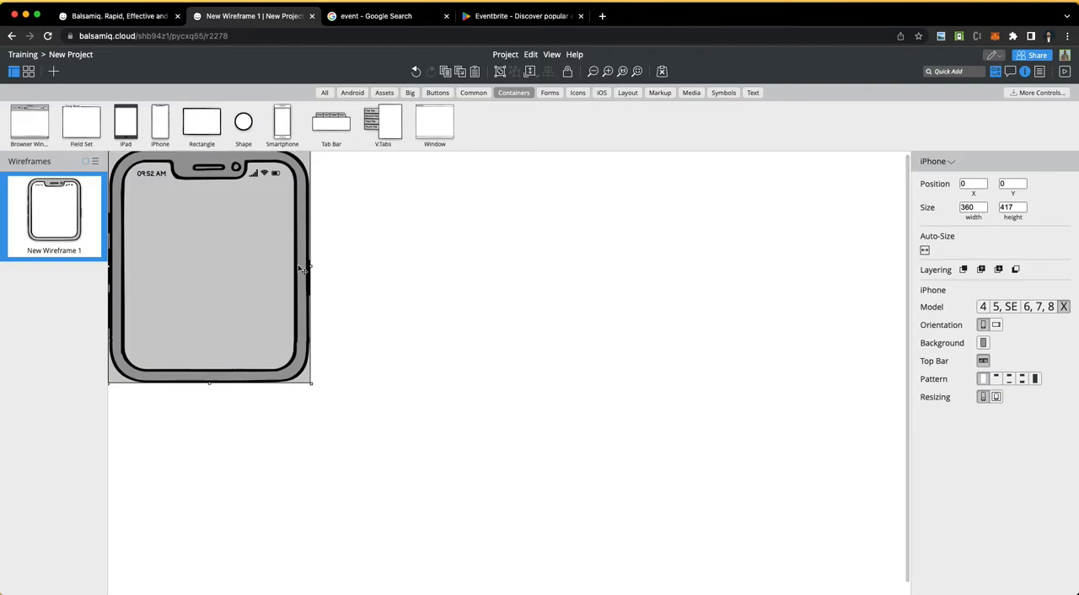
pyautogui.moveTo(210, 383); pyautogui.dragTo(210, 568)
pyautogui.click(424, 396)
pyautogui.click(231, 393)
# Step: Set the iPhone frame's height to 800
pyautogui.click(973, 207)
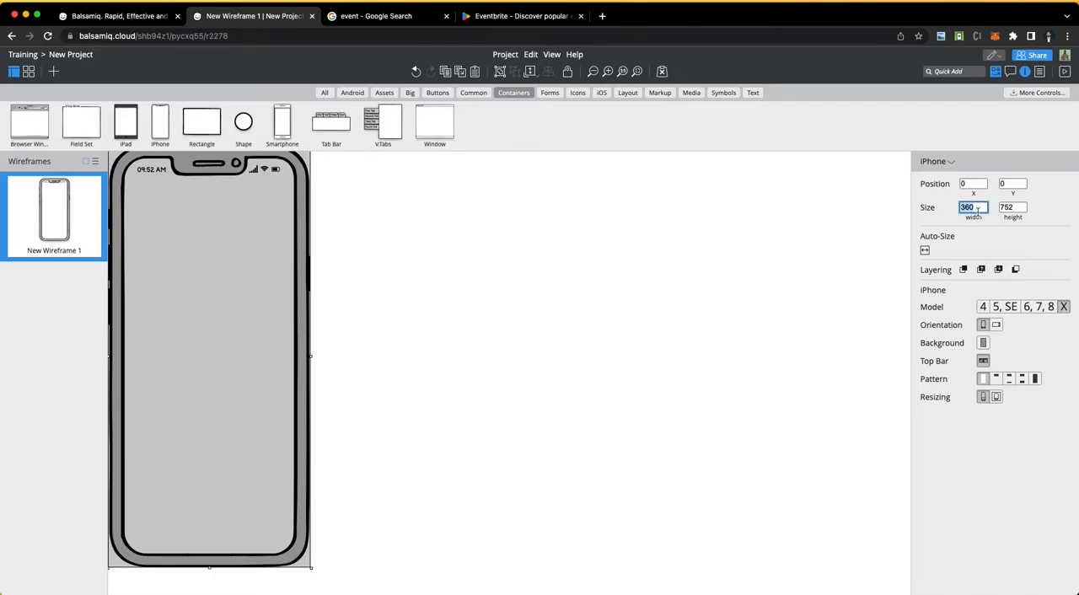
pyautogui.click(1018, 206)
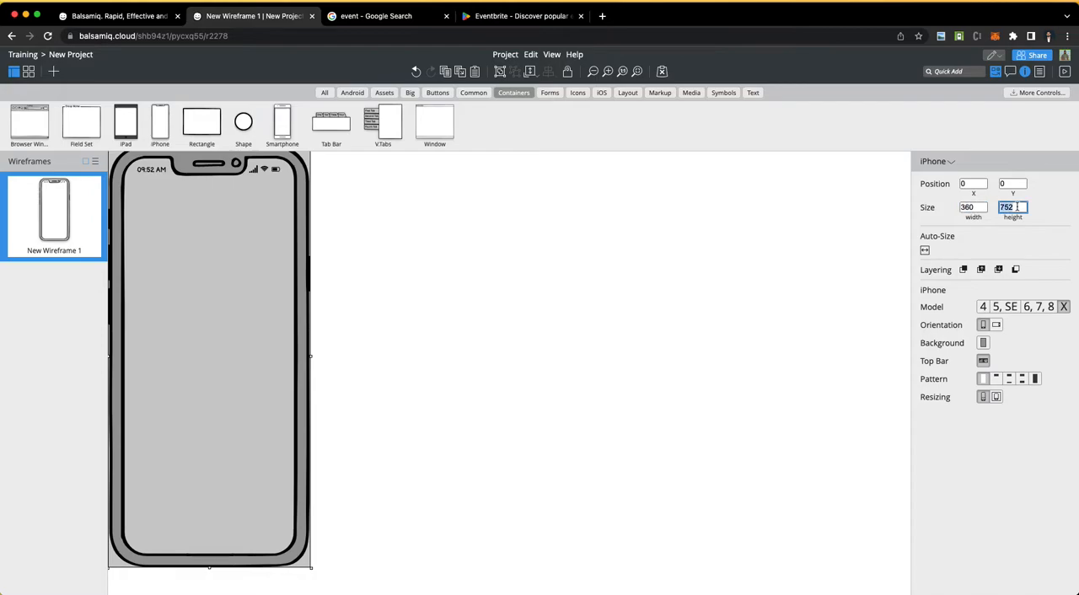
pyautogui.write('80')
pyautogui.press('Return')
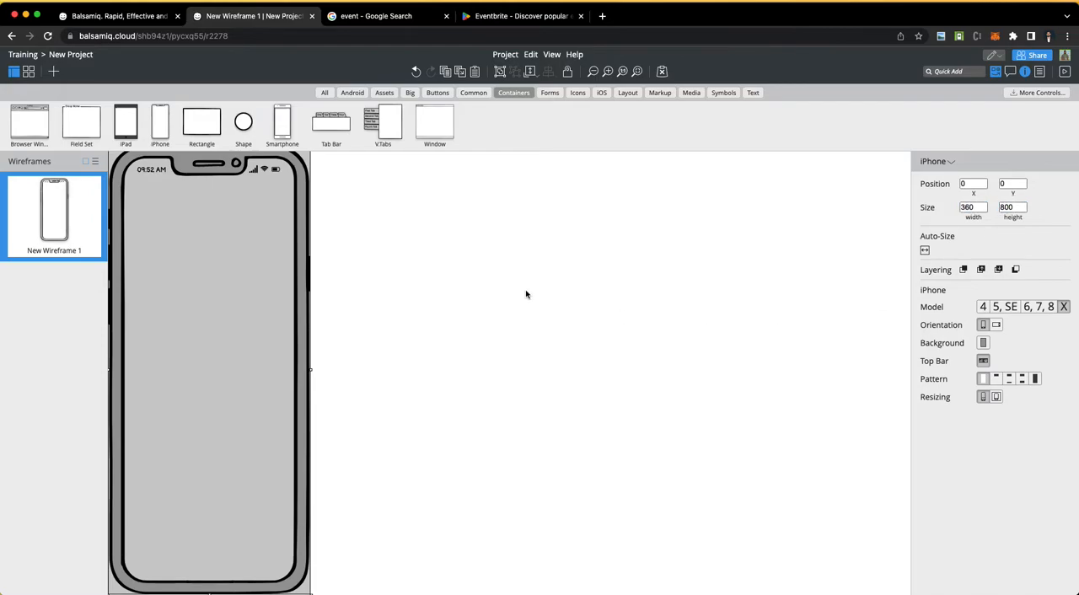
pyautogui.click(544, 300)
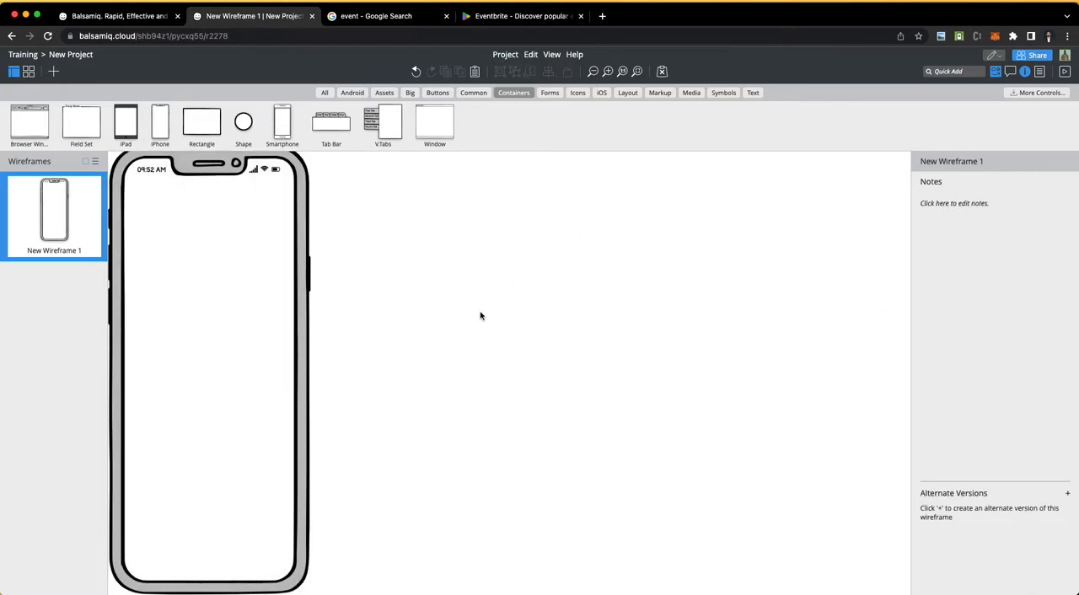
# Step: Move the iPhone frame to about X 127, Y 76 and set its height to 750
pyautogui.scroll(-5, 482, 315)
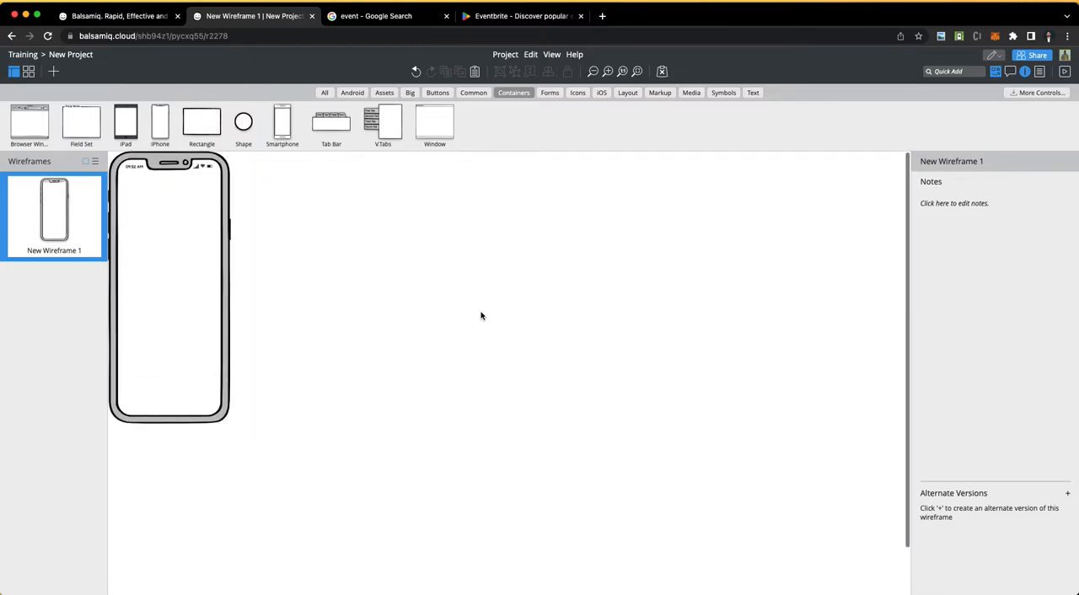
pyautogui.moveTo(176, 224); pyautogui.dragTo(221, 252)
pyautogui.click(1010, 207)
pyautogui.write('7')
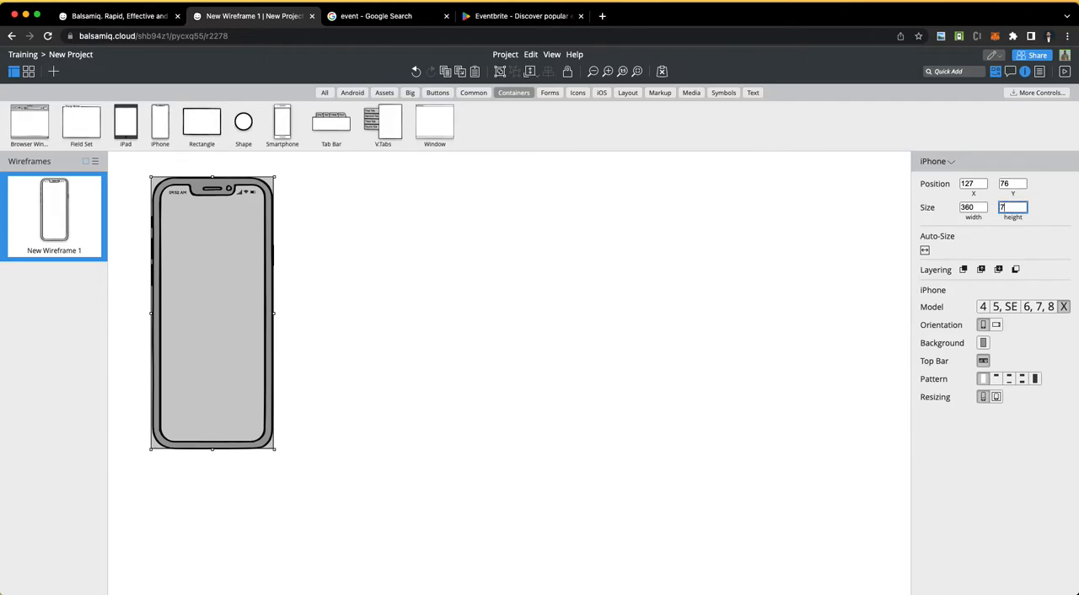
pyautogui.write('50')
pyautogui.press('Return')
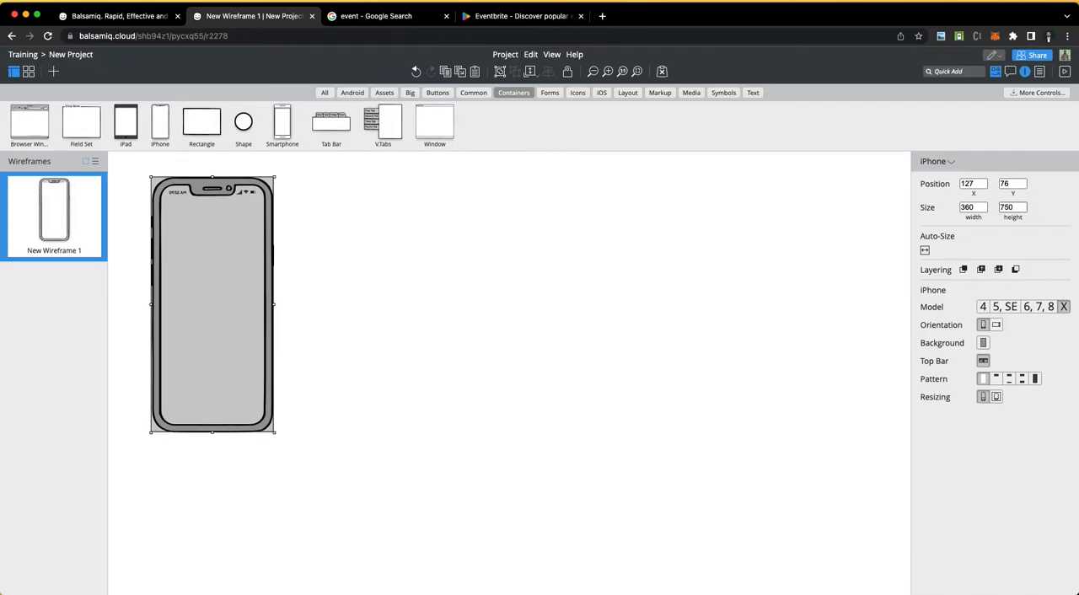
# Step: Reduce the iPhone frame's height to 700
pyautogui.click(1011, 207)
pyautogui.write('700')
pyautogui.press('Return')
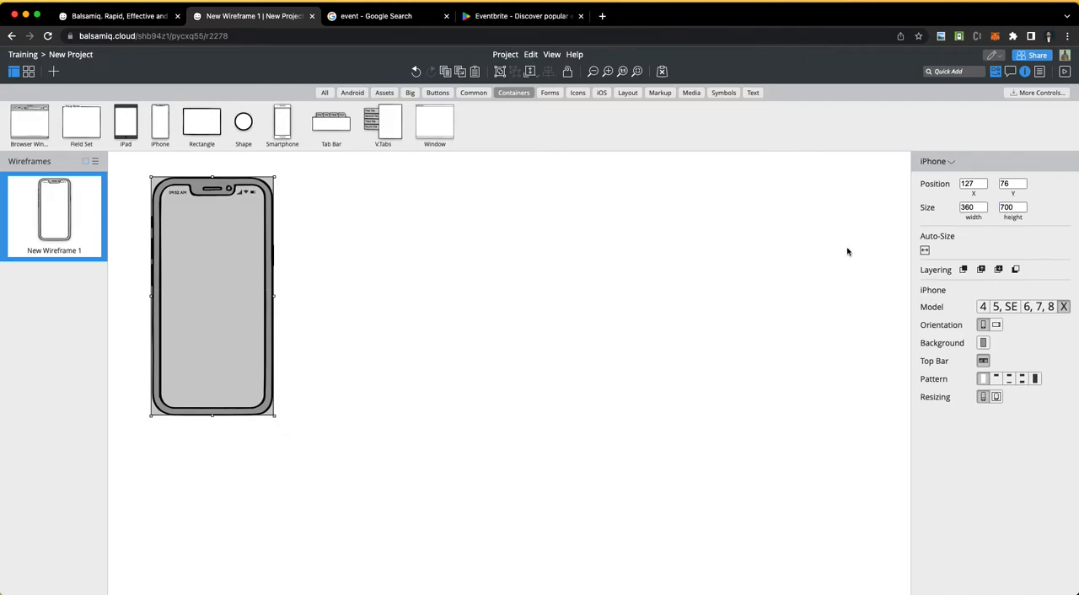
pyautogui.click(459, 349)
# Step: Try the 4, 5/SE and 6/7/8 models on the iPhone frame and switch it back to model X
pyautogui.click(215, 329)
pyautogui.click(985, 307)
pyautogui.click(1005, 307)
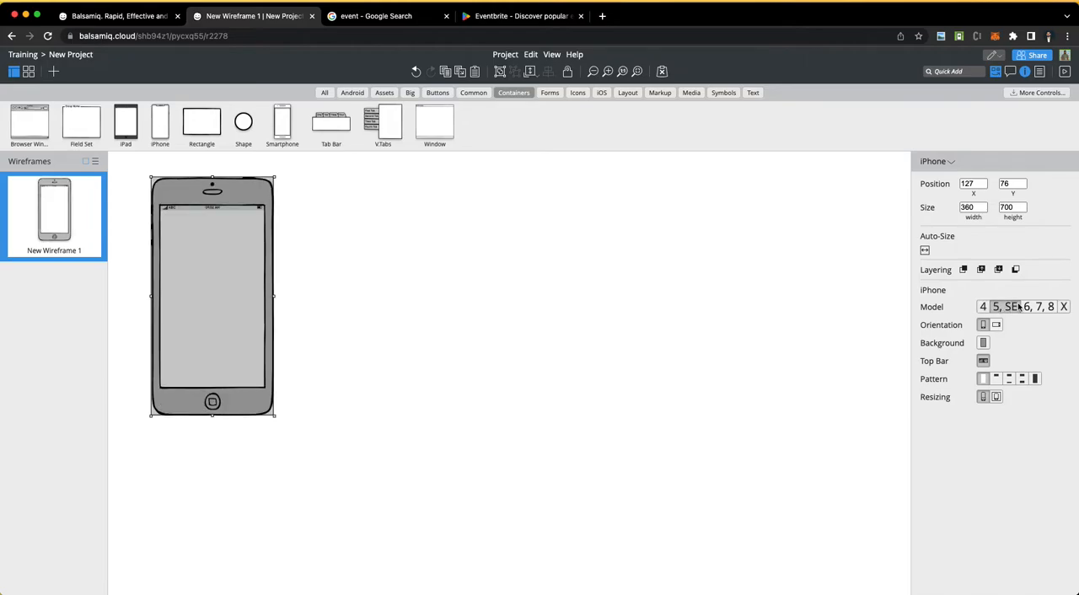
pyautogui.click(1033, 307)
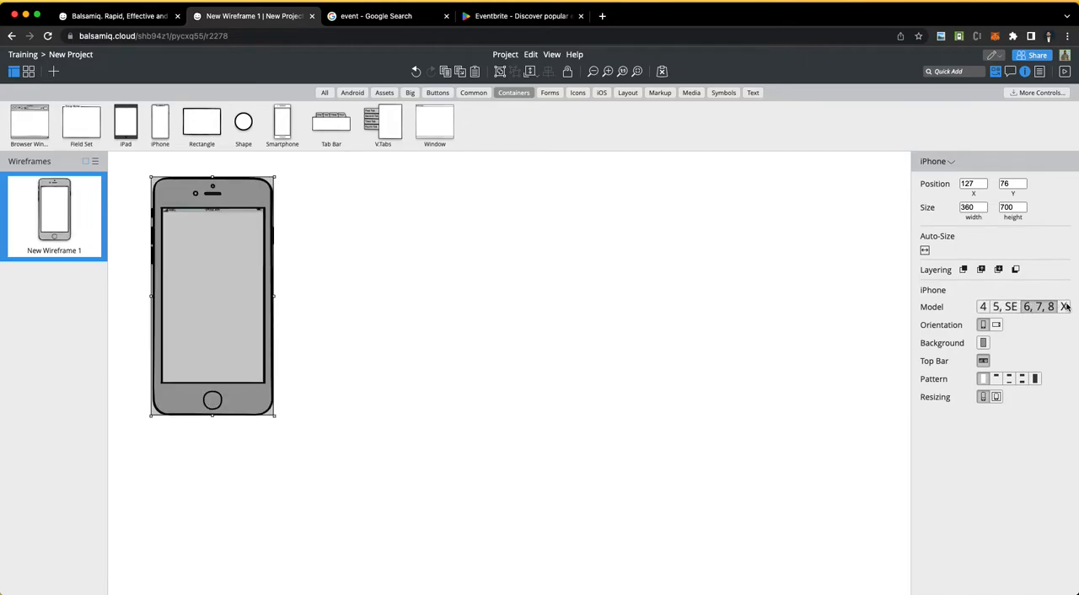
pyautogui.click(1065, 307)
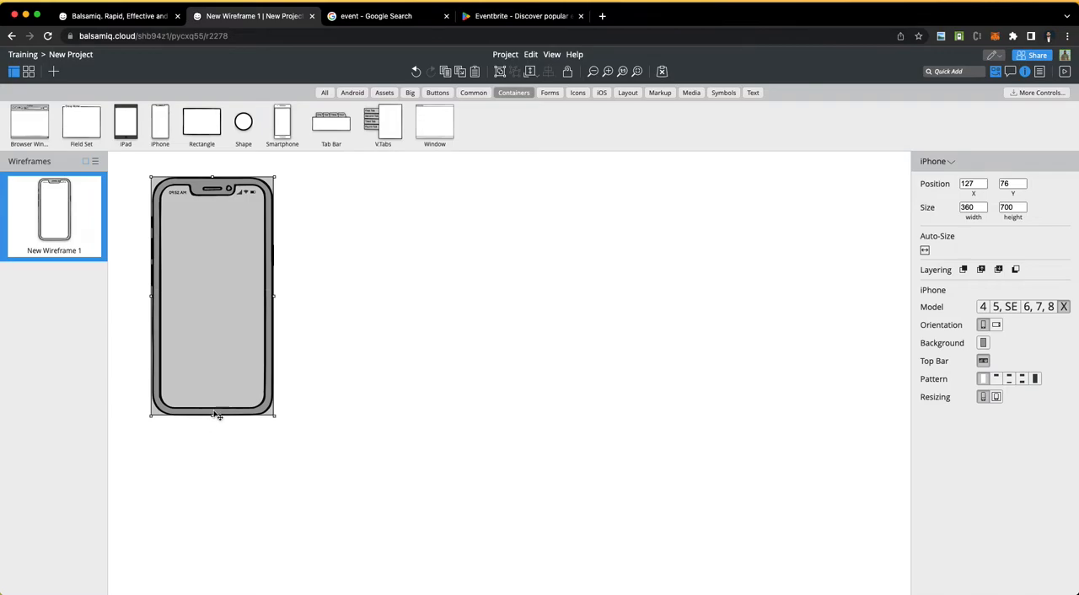
pyautogui.click(395, 298)
pyautogui.scroll(5, 320, 292)
pyautogui.scroll(-3, 320, 292)
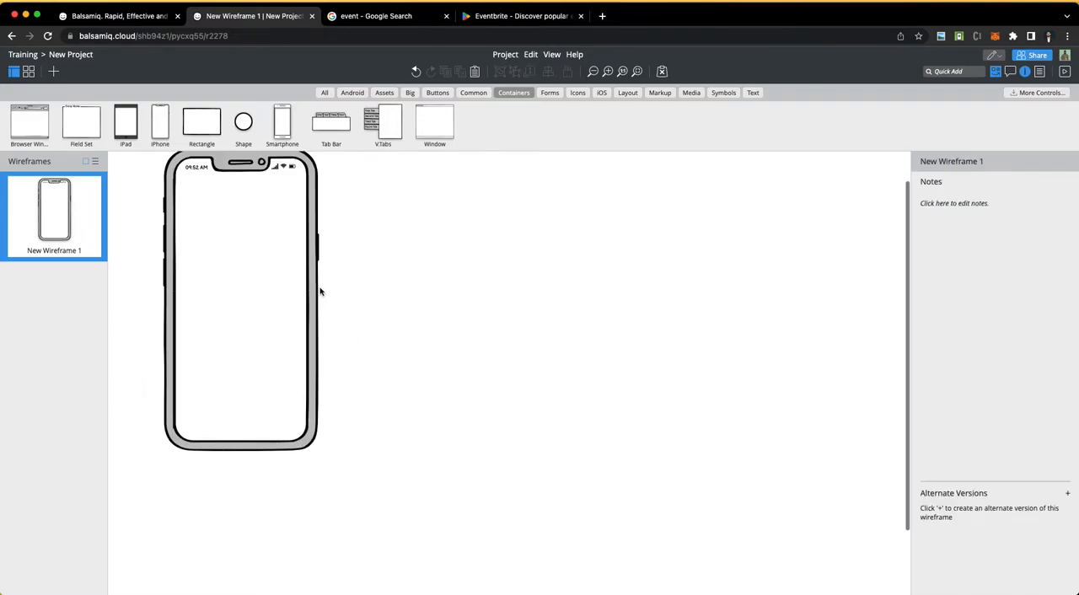
pyautogui.scroll(1, 447, 342)
pyautogui.scroll(-1, 447, 343)
pyautogui.scroll(1, 447, 342)
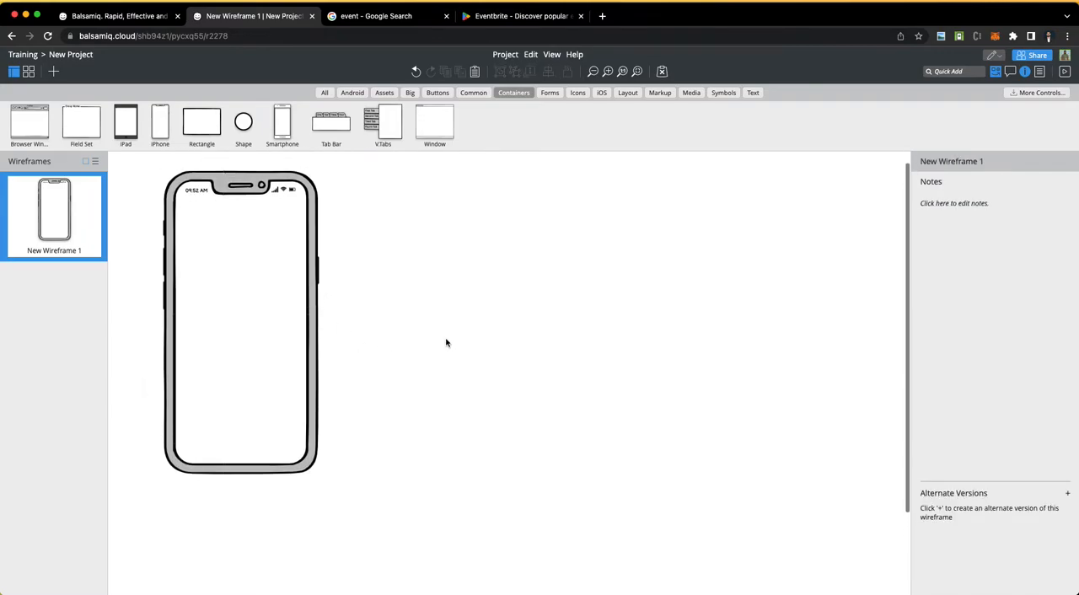
pyautogui.click(229, 342)
pyautogui.click(377, 428)
# Step: Copy the iPhone frame, paste it, and place the copy right beside the original at the same height
pyautogui.click(241, 245)
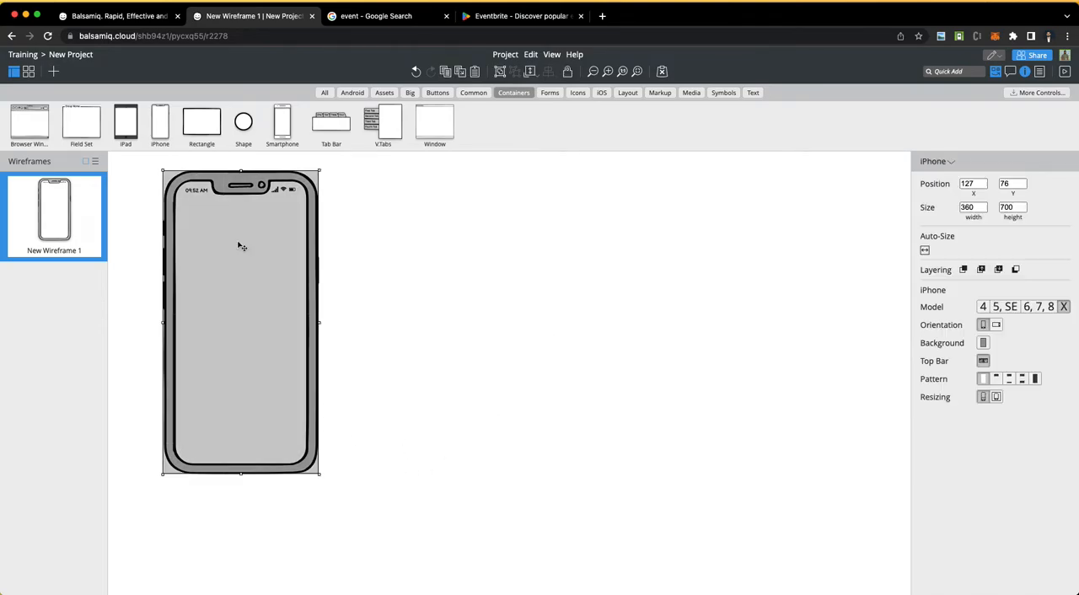
pyautogui.rightClick(274, 302)
pyautogui.click(356, 356)
pyautogui.press('super+v')
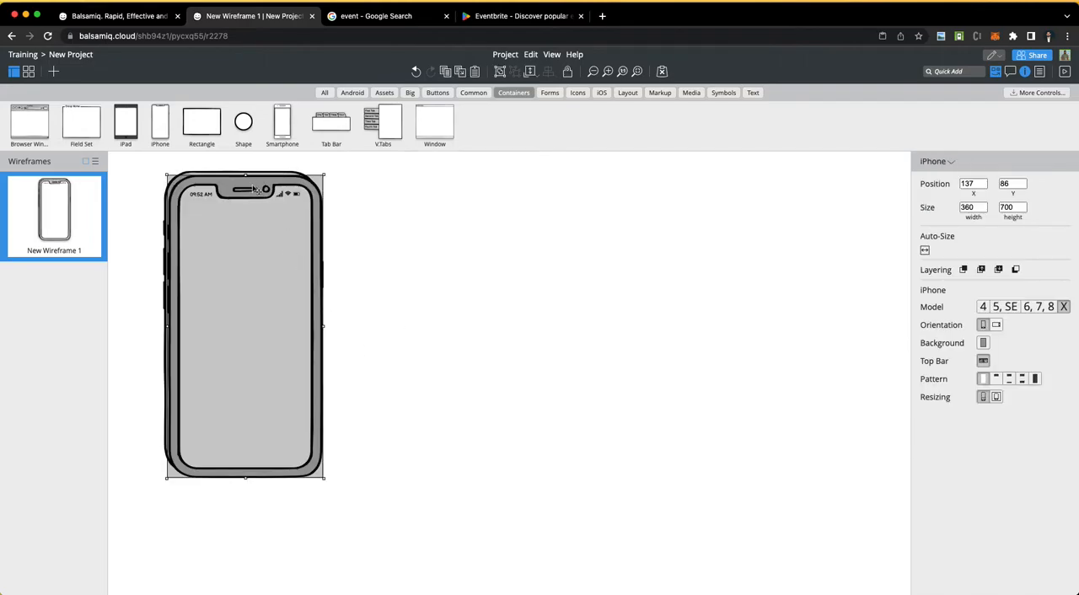
pyautogui.moveTo(244, 183); pyautogui.dragTo(409, 180)
# Step: Paste the iPhone frame and line up the copies beside the others, making a row of four that ends at X 1268, Y 76
pyautogui.press('super+v')
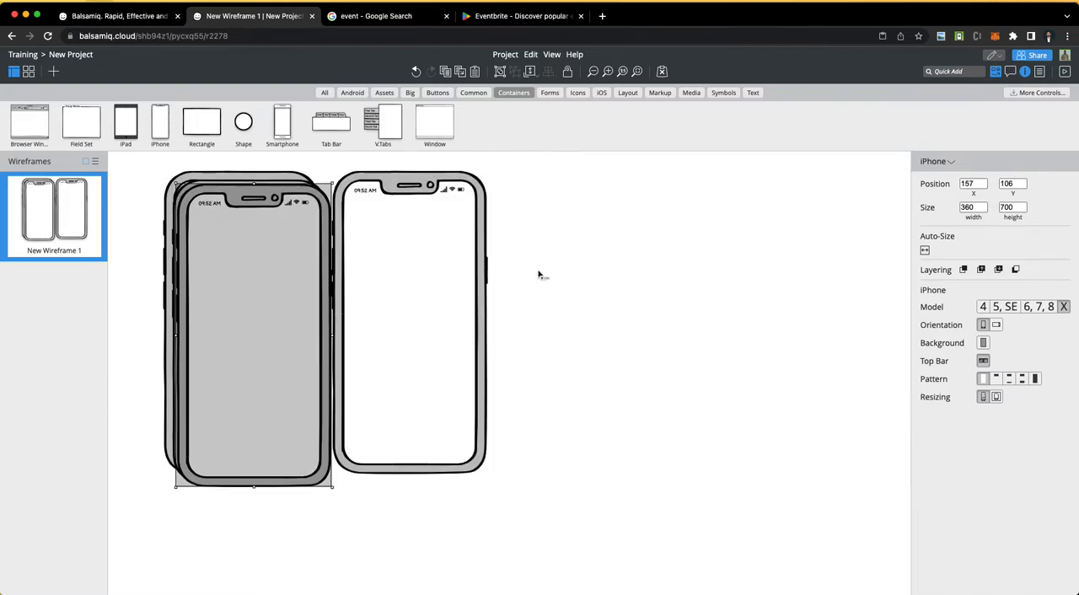
pyautogui.moveTo(284, 263); pyautogui.dragTo(604, 249)
pyautogui.moveTo(242, 187); pyautogui.dragTo(725, 181)
pyautogui.hscroll(3, 428, 386)
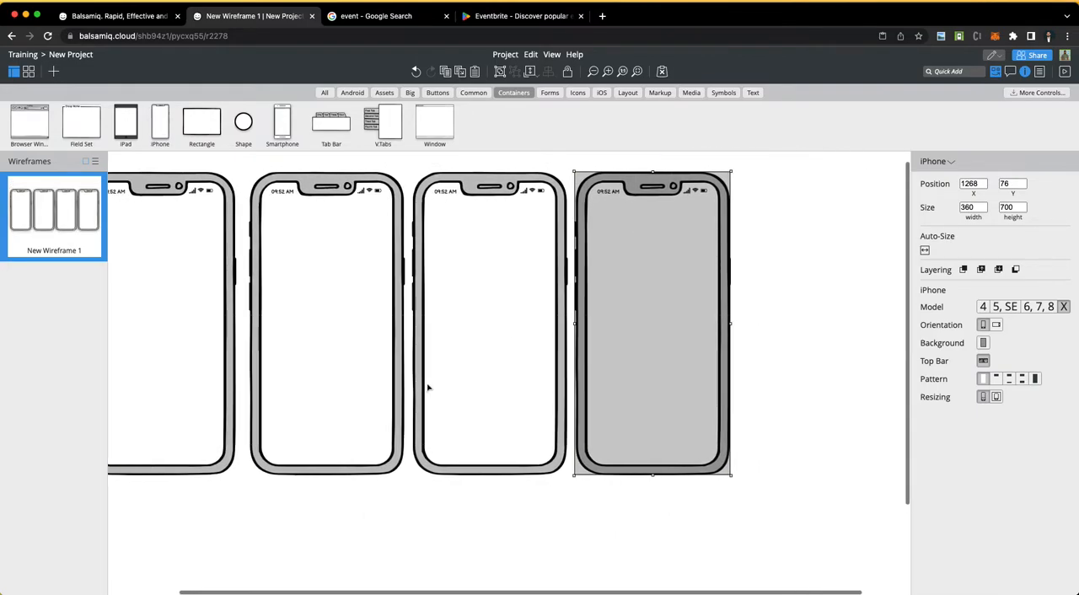
# Step: Duplicate the fourth iPhone frame and place the copy as the fifth in the row, at about X 1644, Y 76
pyautogui.press('super+d')
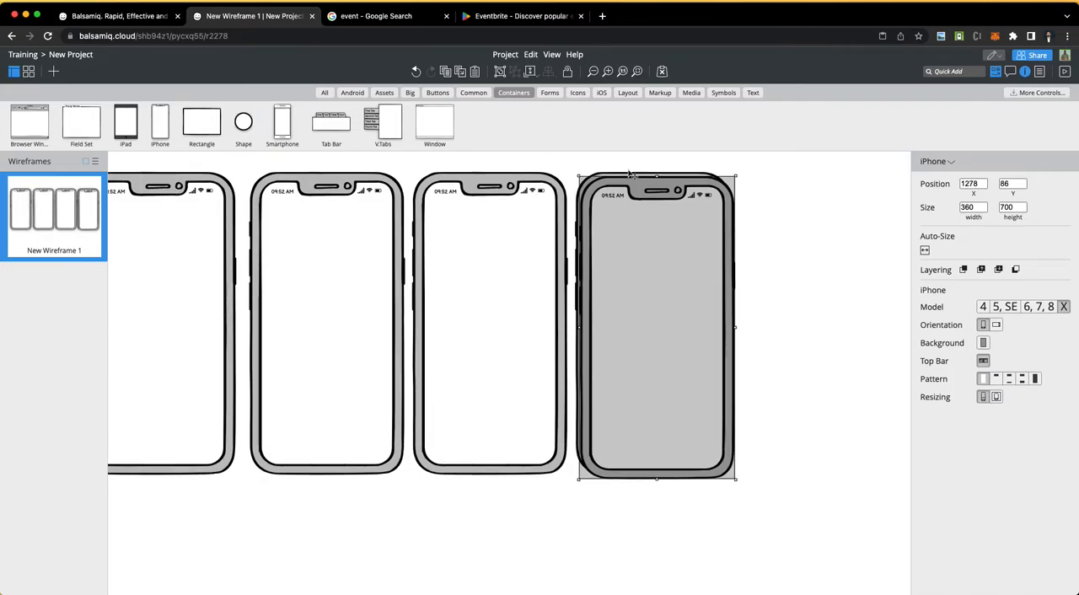
pyautogui.moveTo(653, 176); pyautogui.dragTo(823, 183)
pyautogui.click(794, 215)
pyautogui.click(708, 239)
pyautogui.press('super+z')
pyautogui.hscroll(-1, 448, 444)
pyautogui.hscroll(1, 449, 443)
pyautogui.press('super+minus')
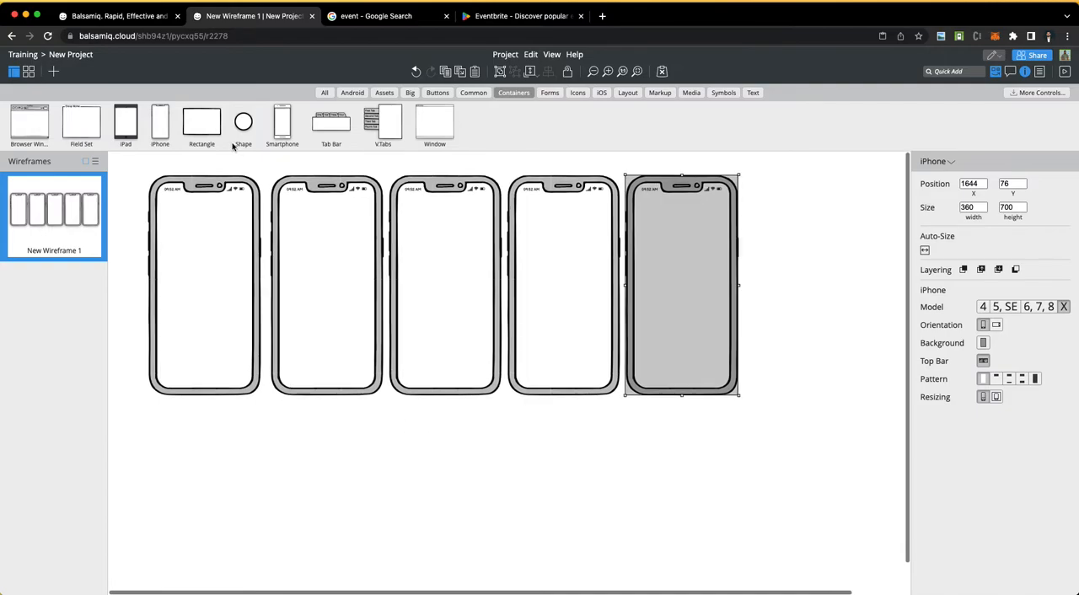
# Step: Duplicate the row of five iPhone frames and place the copies as a second row underneath, leaving a clear gap between the rows
pyautogui.moveTo(123, 175); pyautogui.dragTo(801, 435)
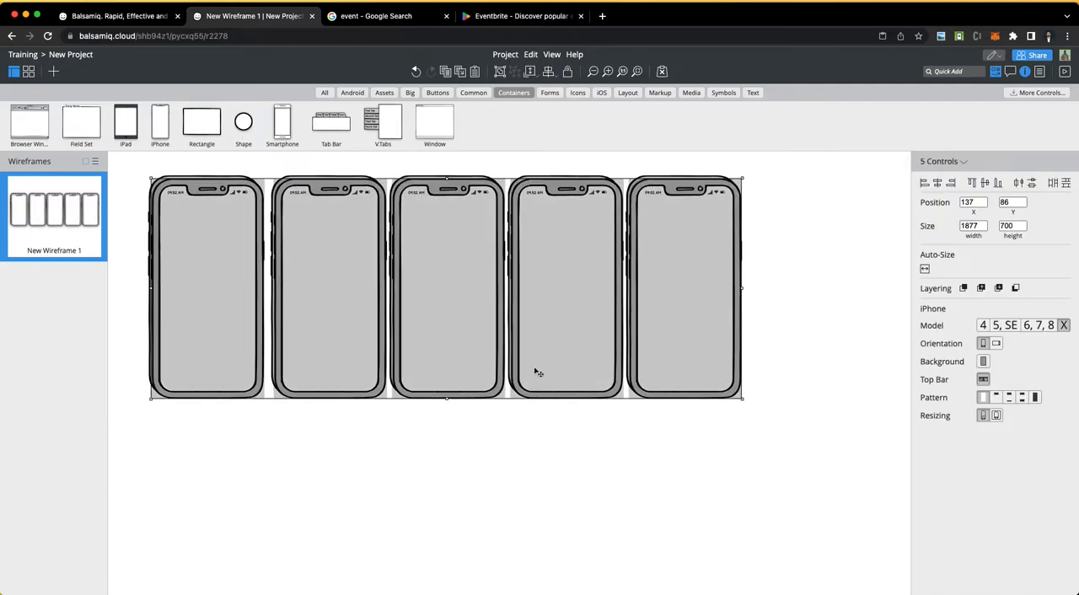
pyautogui.moveTo(449, 349); pyautogui.dragTo(439, 527)
pyautogui.click(862, 435)
pyautogui.scroll(-2, 861, 434)
pyautogui.scroll(1, 862, 434)
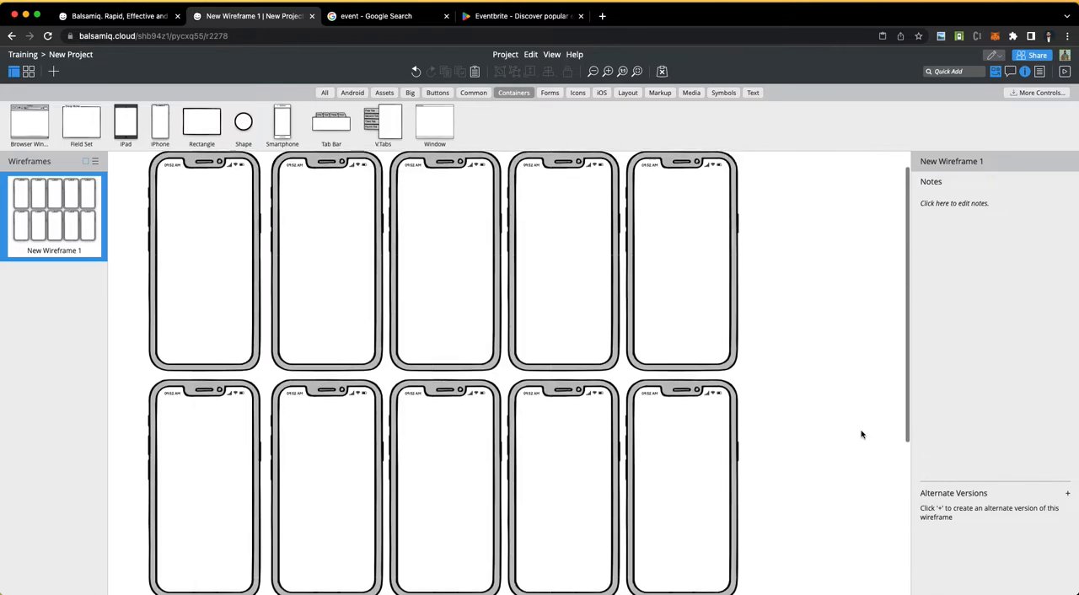
pyautogui.press('super+minus')
pyautogui.press('super+z')
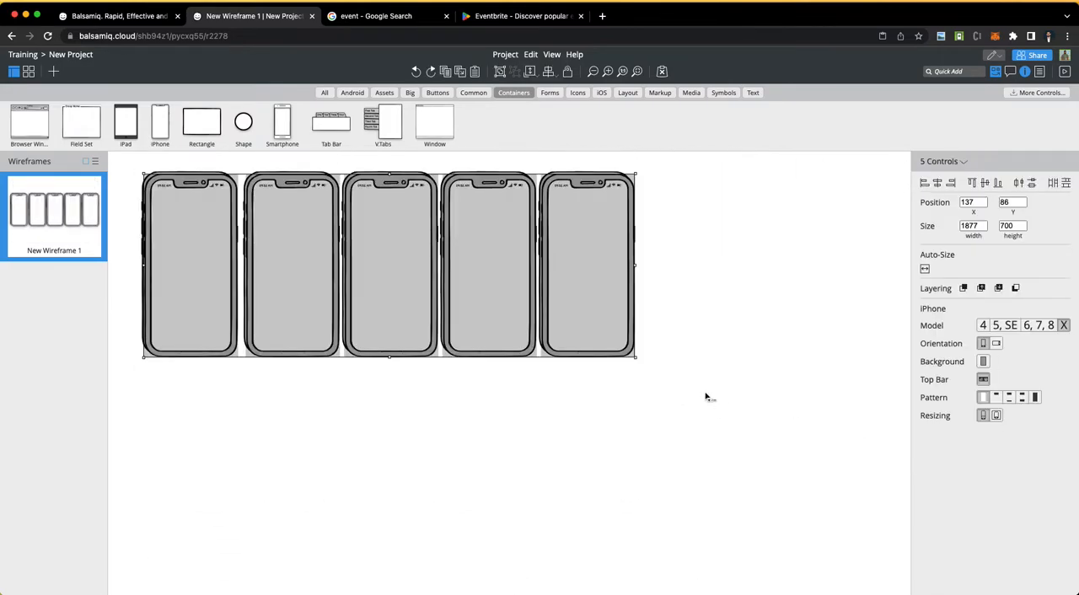
pyautogui.moveTo(300, 268); pyautogui.dragTo(292, 489)
pyautogui.click(709, 371)
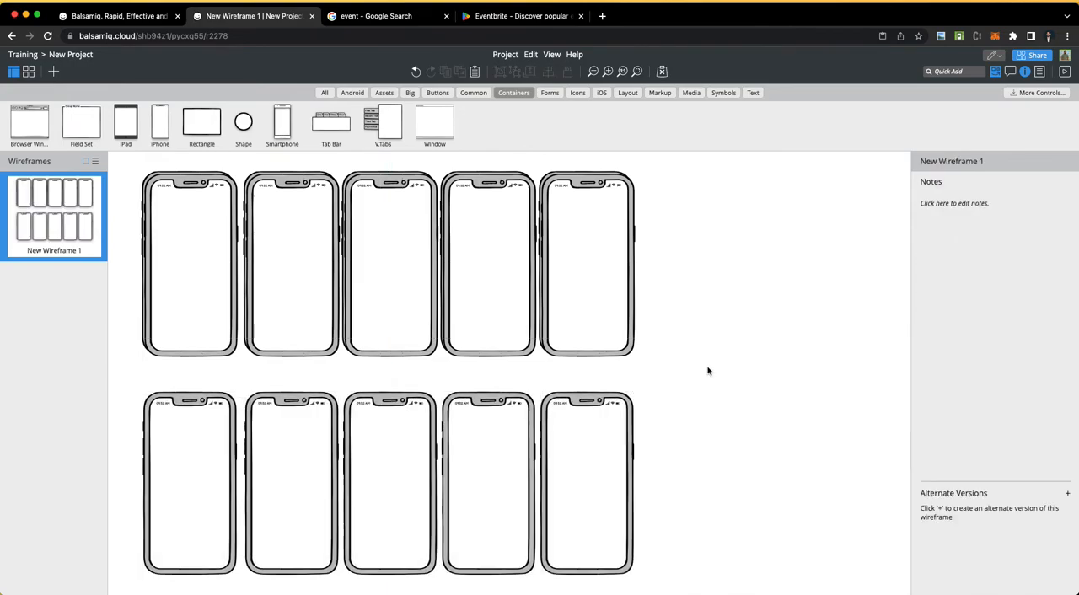
# Step: Delete the stray duplicate stacked on the fifth iPhone frame of the upper row
pyautogui.scroll(-1, 709, 371)
pyautogui.scroll(4, 709, 371)
pyautogui.hscroll(-4, 709, 371)
pyautogui.scroll(2, 709, 371)
pyautogui.hscroll(1, 710, 371)
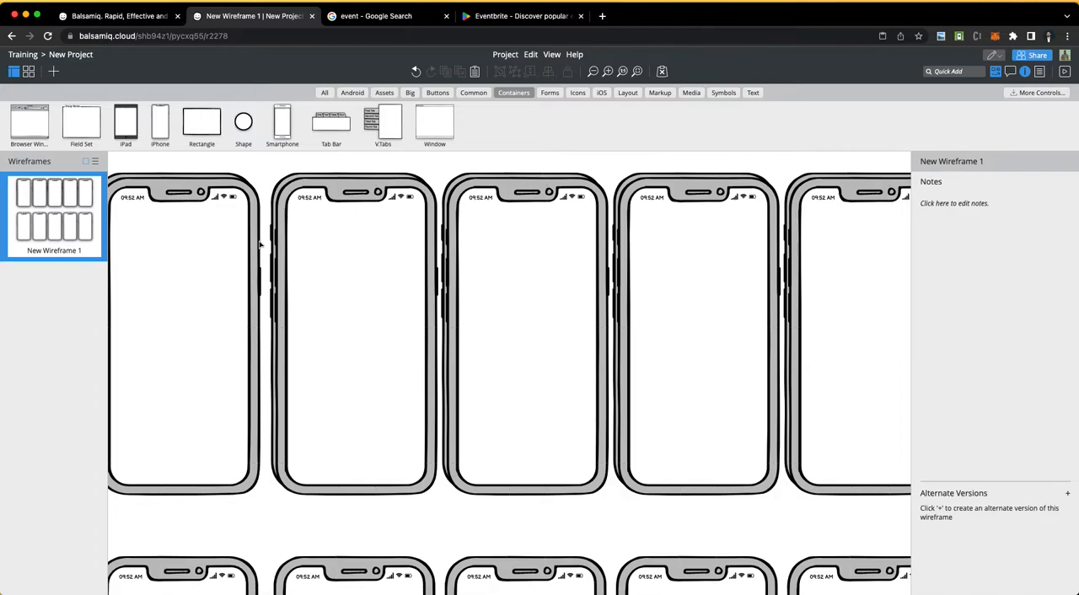
pyautogui.click(230, 270)
pyautogui.click(363, 270)
pyautogui.click(510, 290)
pyautogui.click(688, 302)
pyautogui.click(835, 302)
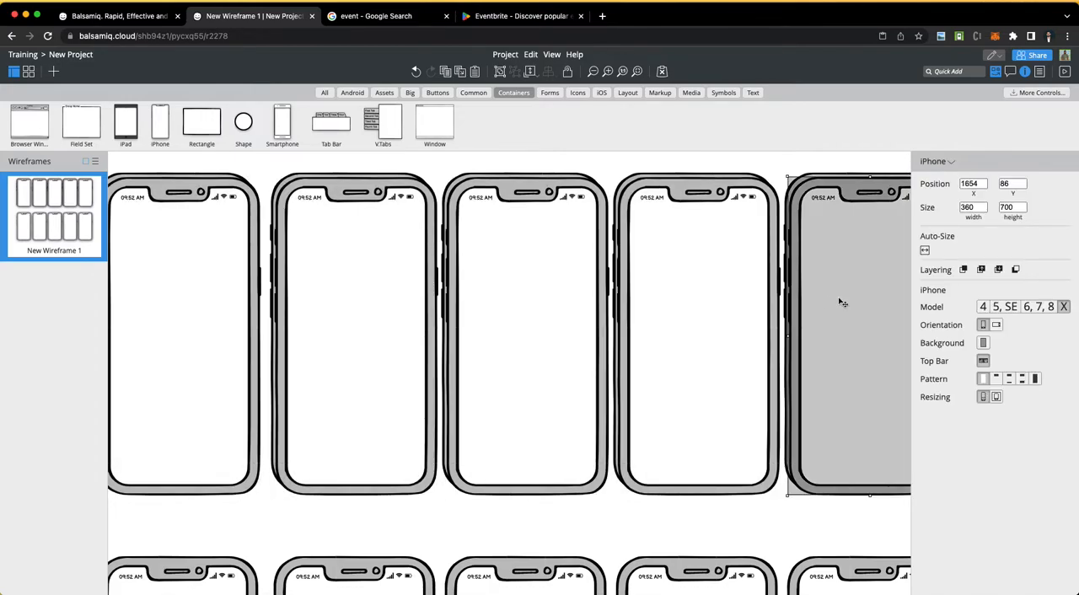
pyautogui.press('Escape')
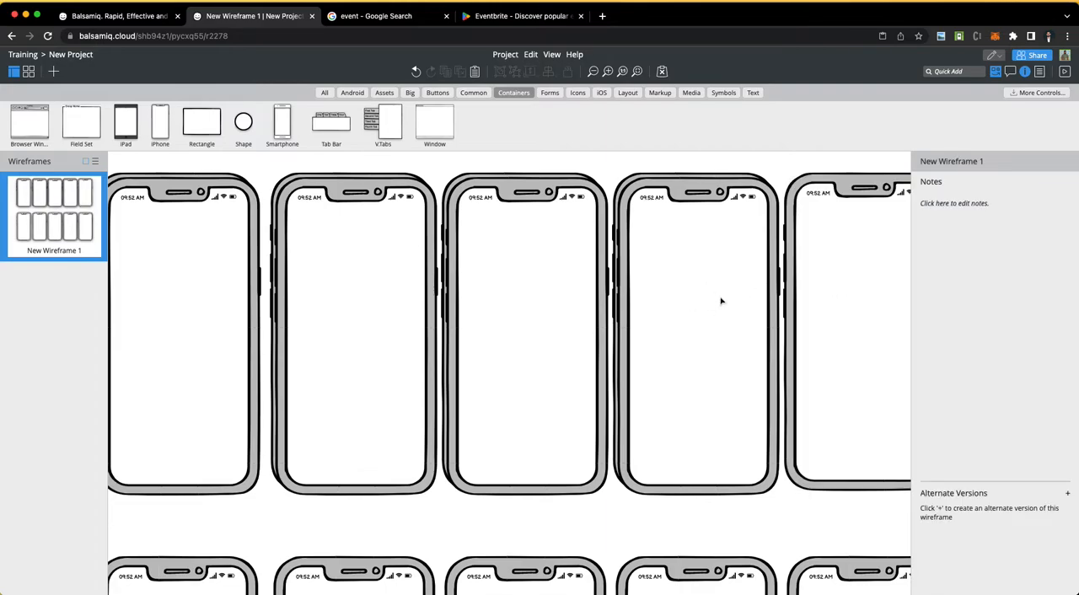
# Step: Select the four remaining stray duplicates stacked on the upper row's iPhone frames and delete them
pyautogui.click(715, 301)
pyautogui.keyDown('shift'); pyautogui.click(581, 286); pyautogui.keyUp('shift')
pyautogui.keyDown('shift'); pyautogui.click(381, 286); pyautogui.keyUp('shift')
pyautogui.keyDown('shift'); pyautogui.click(241, 307); pyautogui.keyUp('shift')
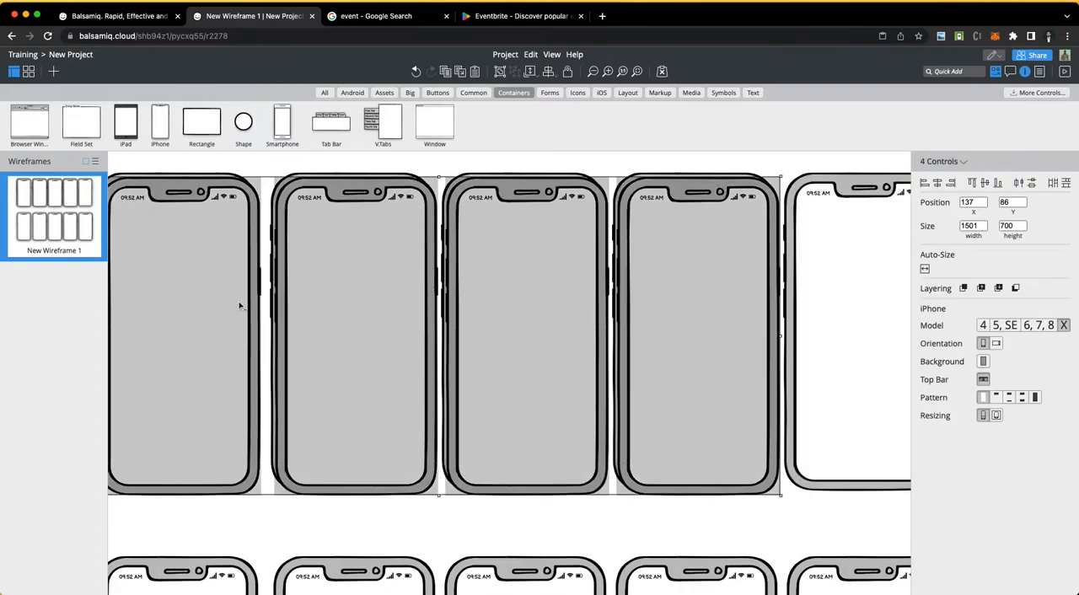
pyautogui.press('Escape')
pyautogui.scroll(-5, 398, 367)
pyautogui.scroll(2, 398, 367)
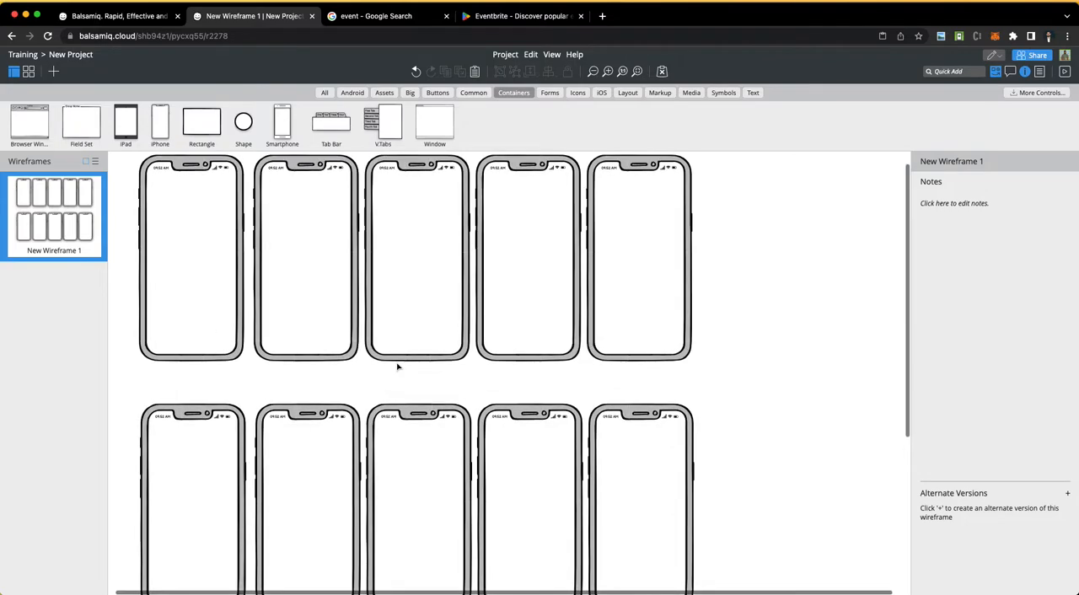
pyautogui.scroll(1, 398, 367)
# Step: Switch to the Eventner requirements document in Word, review the Users item (login/Signup/Forgot Password, profile), and return to the wireframe
pyautogui.hotkey('ctrl', 'Left')
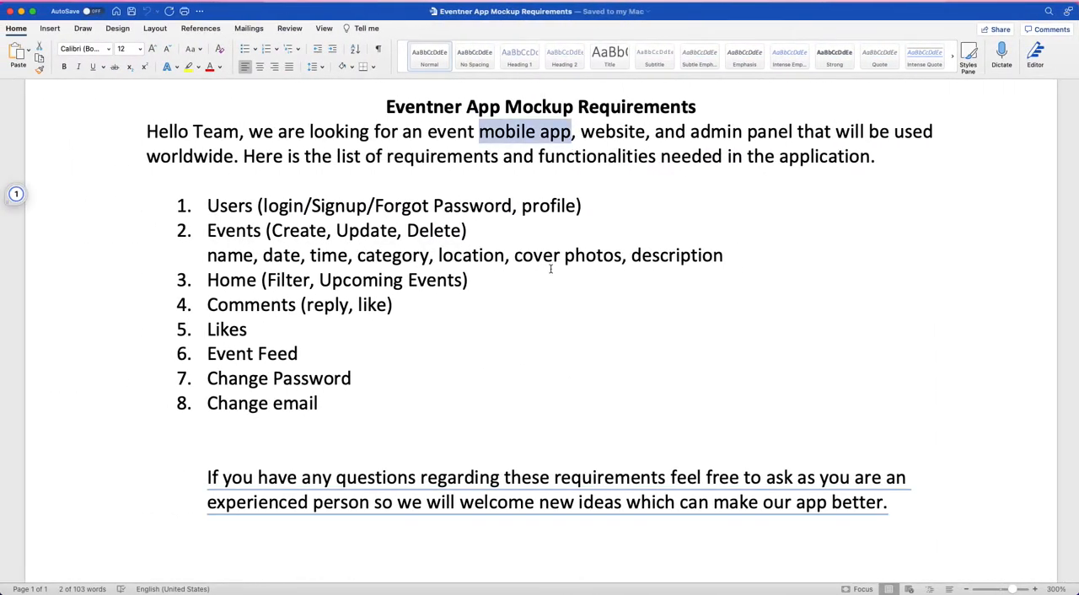
pyautogui.click(354, 253)
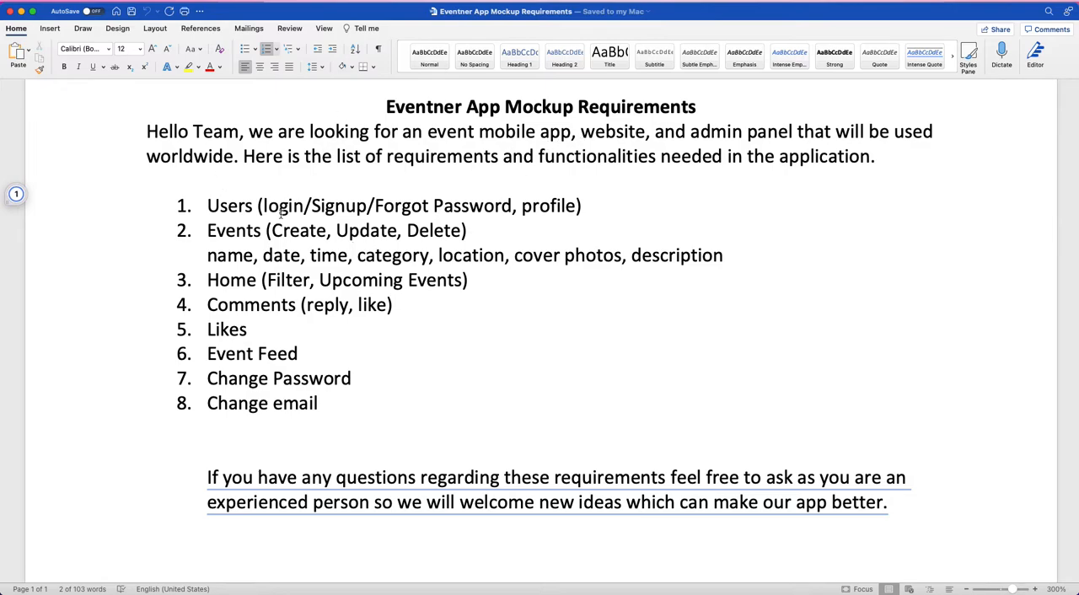
pyautogui.moveTo(207, 206); pyautogui.dragTo(568, 214)
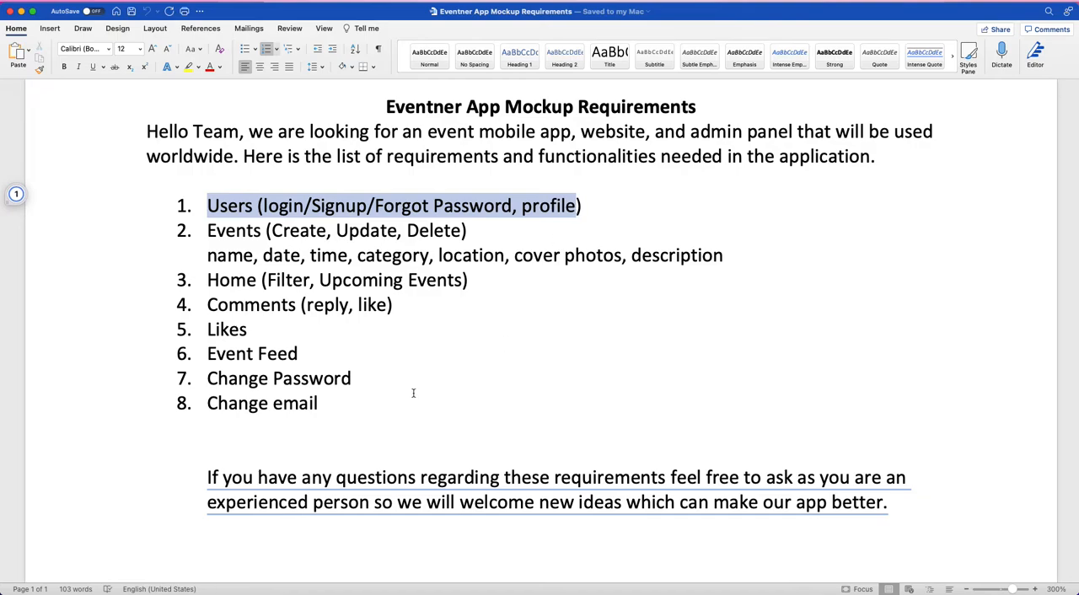
pyautogui.hotkey('ctrl', 'Right')
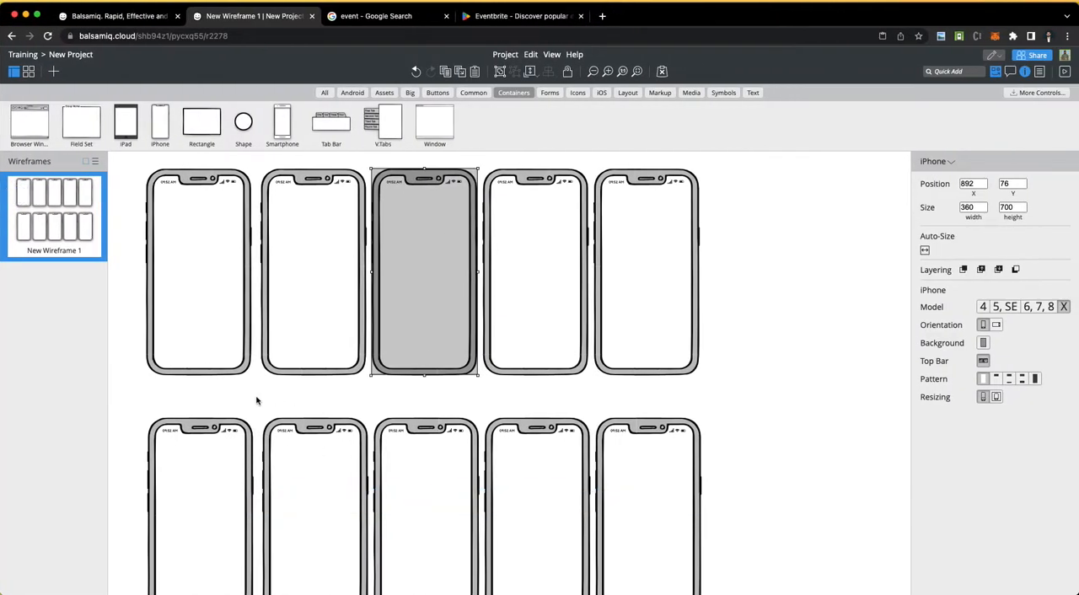
pyautogui.click(242, 388)
pyautogui.scroll(5, 243, 388)
pyautogui.scroll(-1, 244, 388)
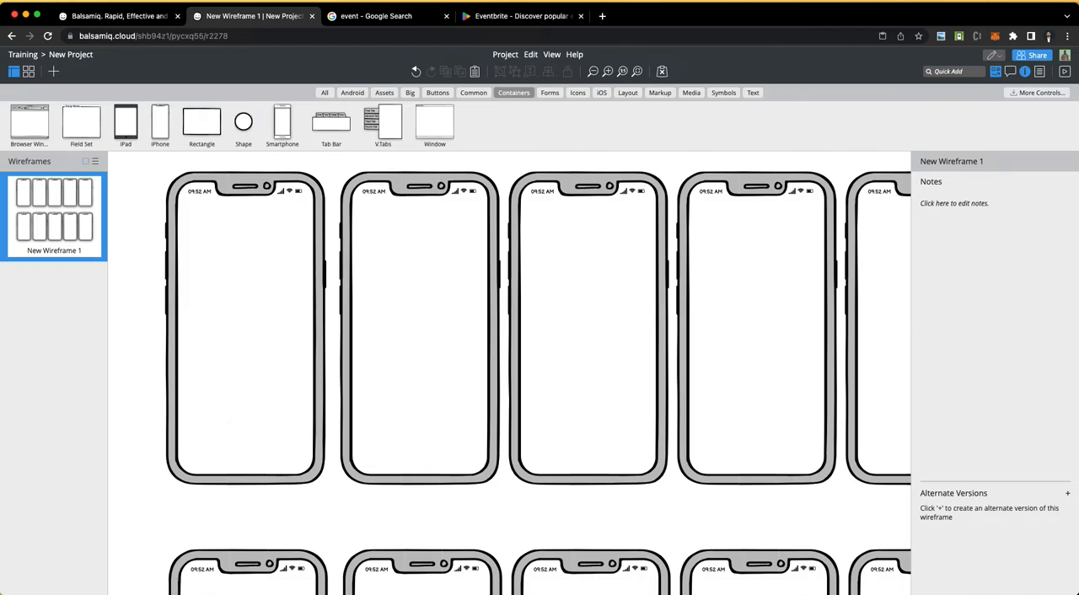
pyautogui.hotkey('ctrl', 'Left')
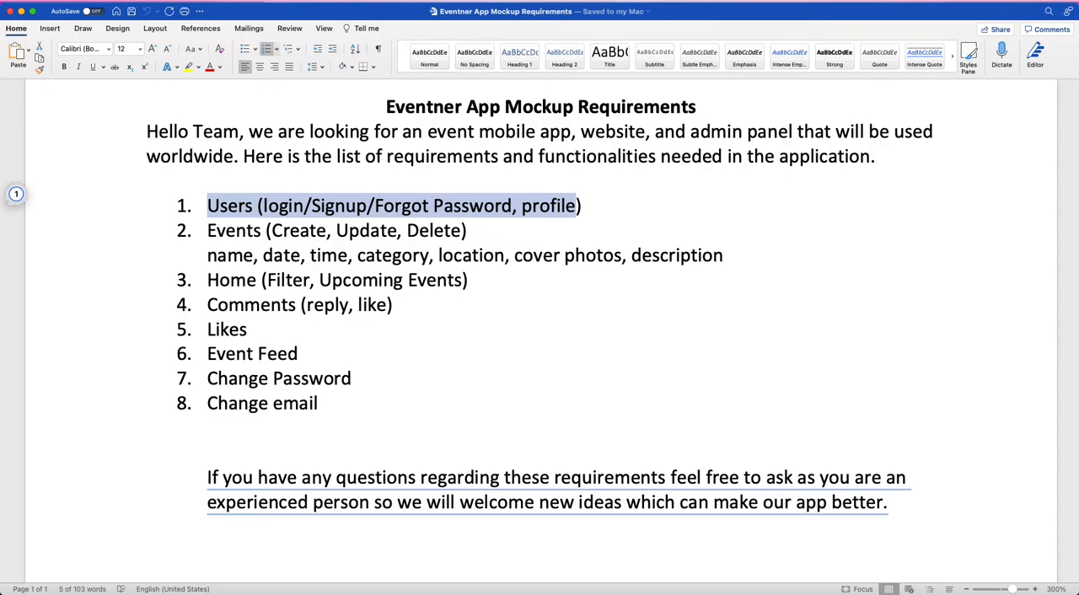
pyautogui.press('super+Tab')
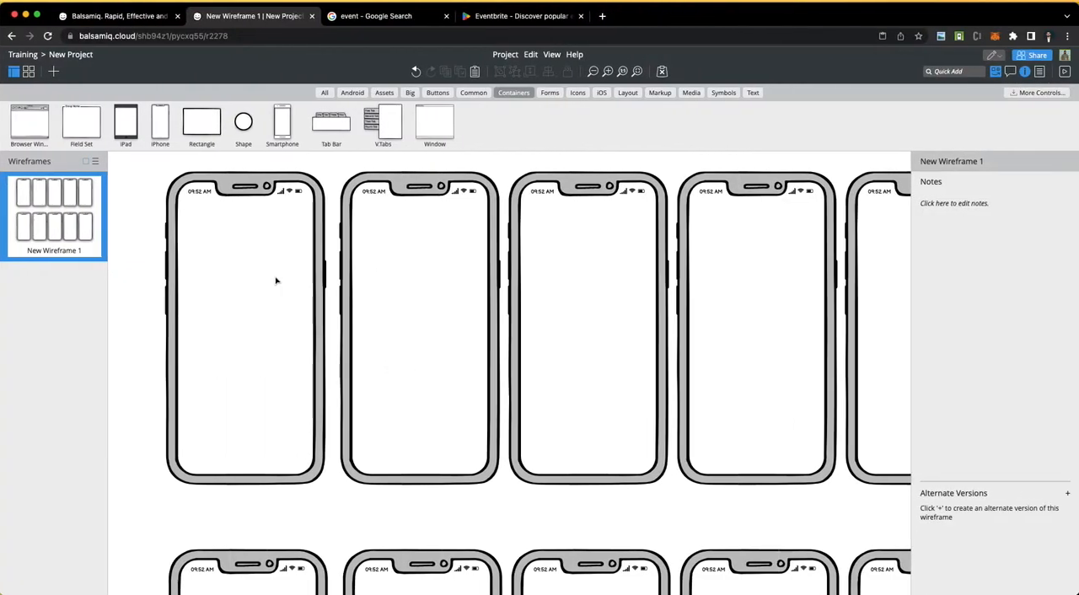
# Step: Browse the icon library and place an align-center icon in the upper part of the first iPhone frame, at about X 289, Y 268
pyautogui.click(579, 93)
pyautogui.hscroll(1, 177, 131)
pyautogui.hscroll(15, 177, 131)
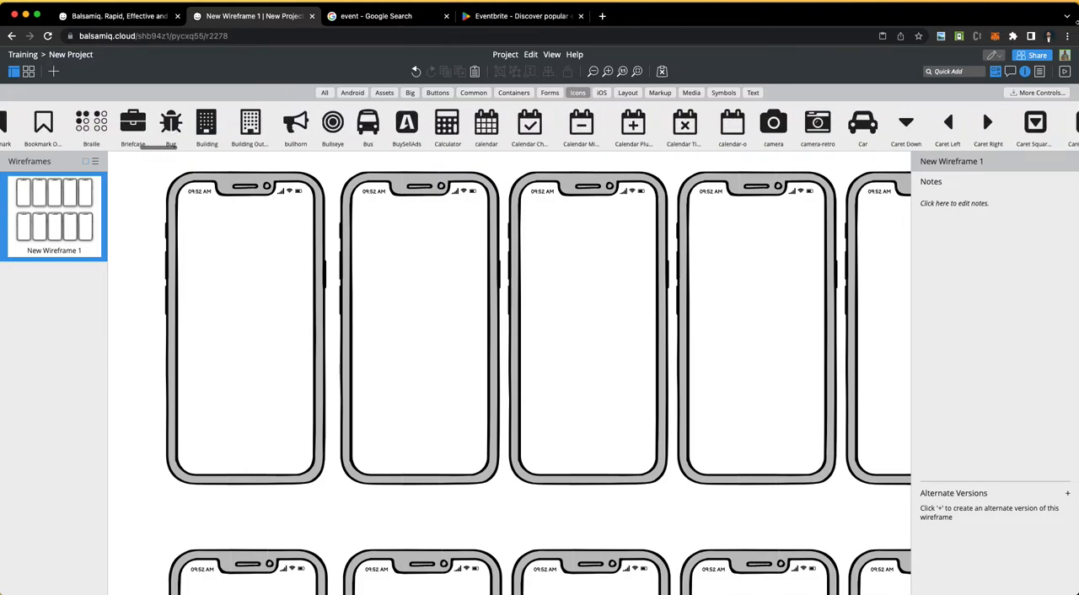
pyautogui.hscroll(-15, 589, 124)
pyautogui.hscroll(-3, 589, 123)
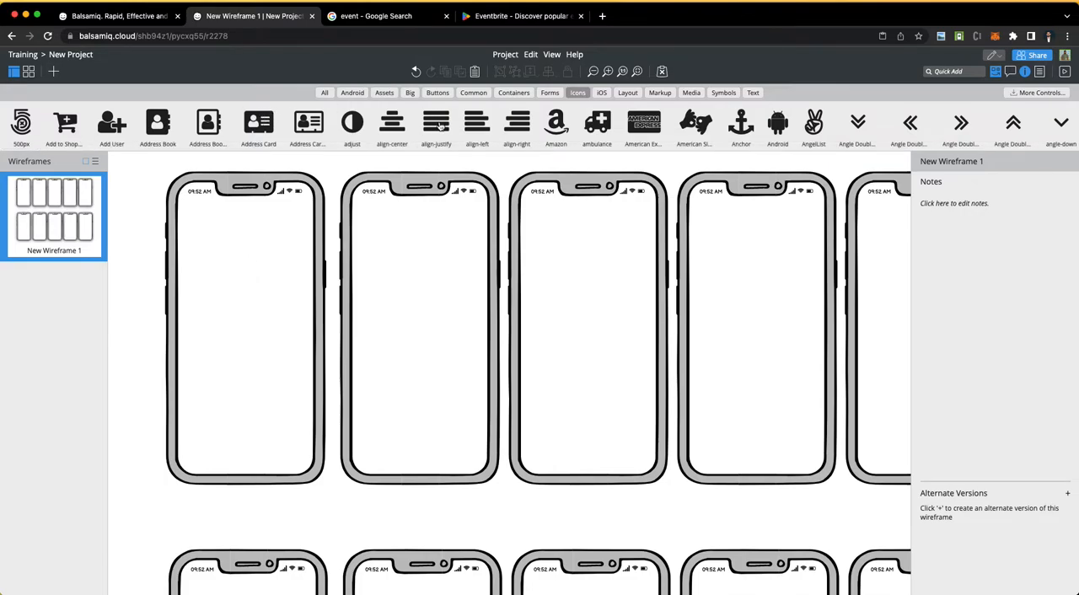
pyautogui.moveTo(395, 124); pyautogui.dragTo(248, 270)
pyautogui.moveTo(126, 259); pyautogui.dragTo(253, 263)
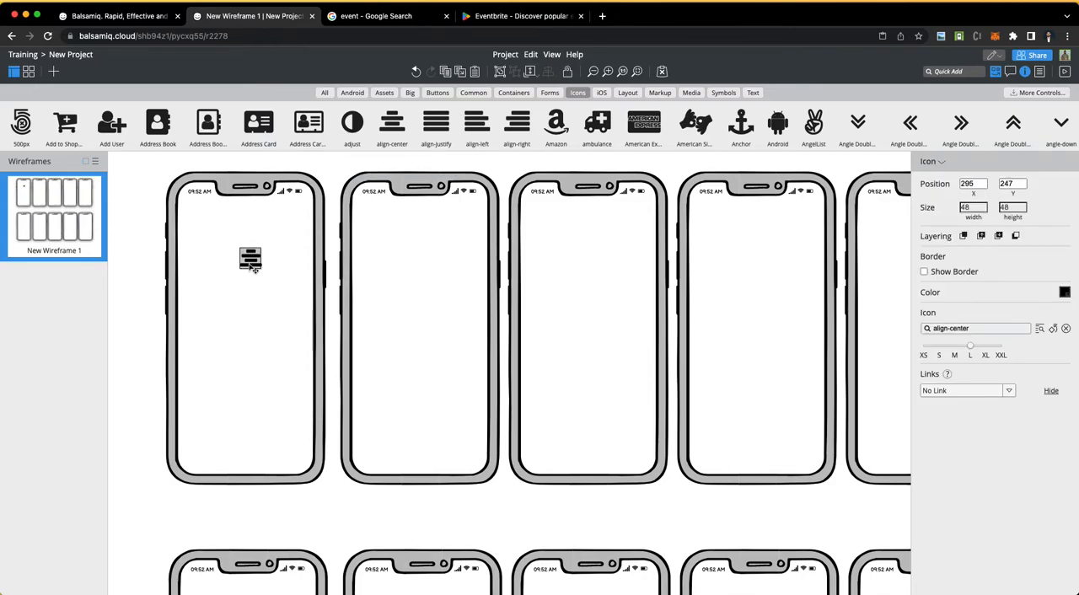
pyautogui.click(216, 297)
pyautogui.click(251, 262)
pyautogui.moveTo(253, 265)
pyautogui.mouseDown()
pyautogui.moveTo(254, 287)
pyautogui.moveTo(254, 273)
pyautogui.mouseUp()
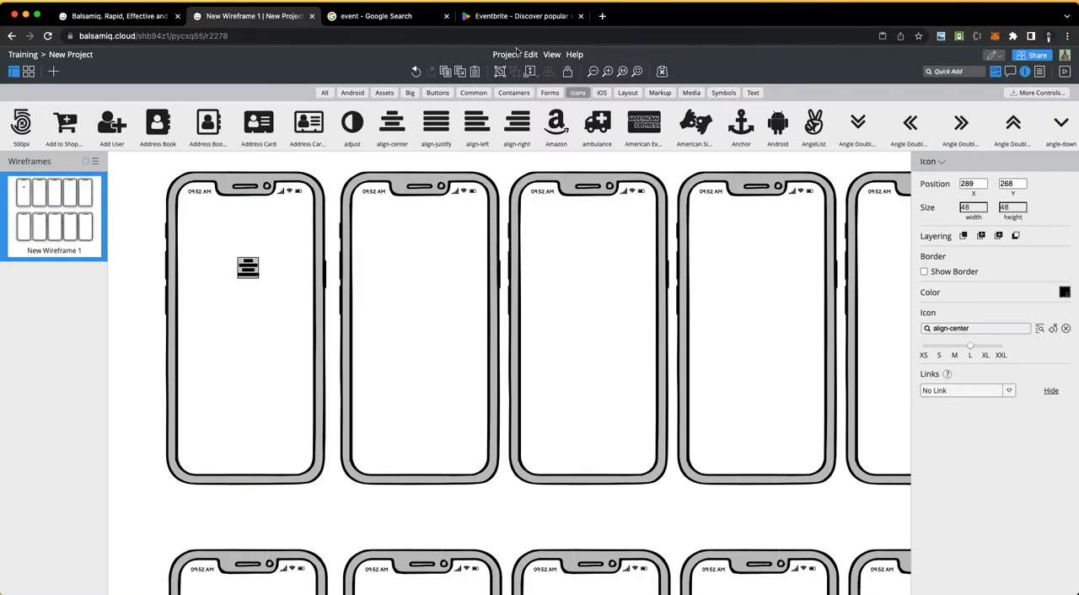
# Step: Switch to the Google search page and search for images of "event app logo"
pyautogui.click(347, 18)
pyautogui.scroll(5, 321, 102)
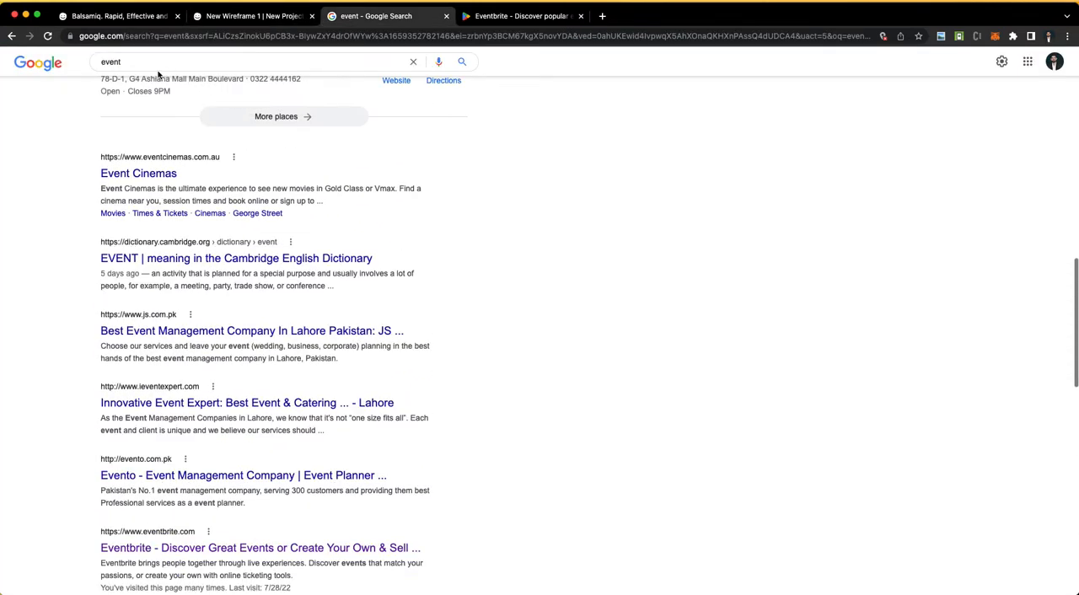
pyautogui.click(156, 62)
pyautogui.write('app logo')
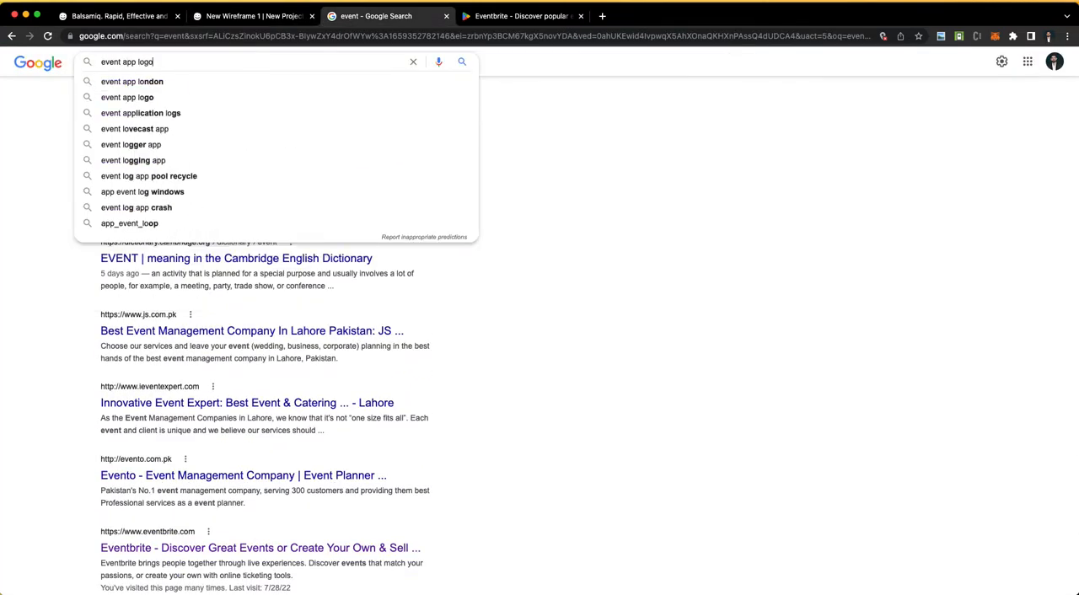
pyautogui.press('Return')
pyautogui.click(154, 109)
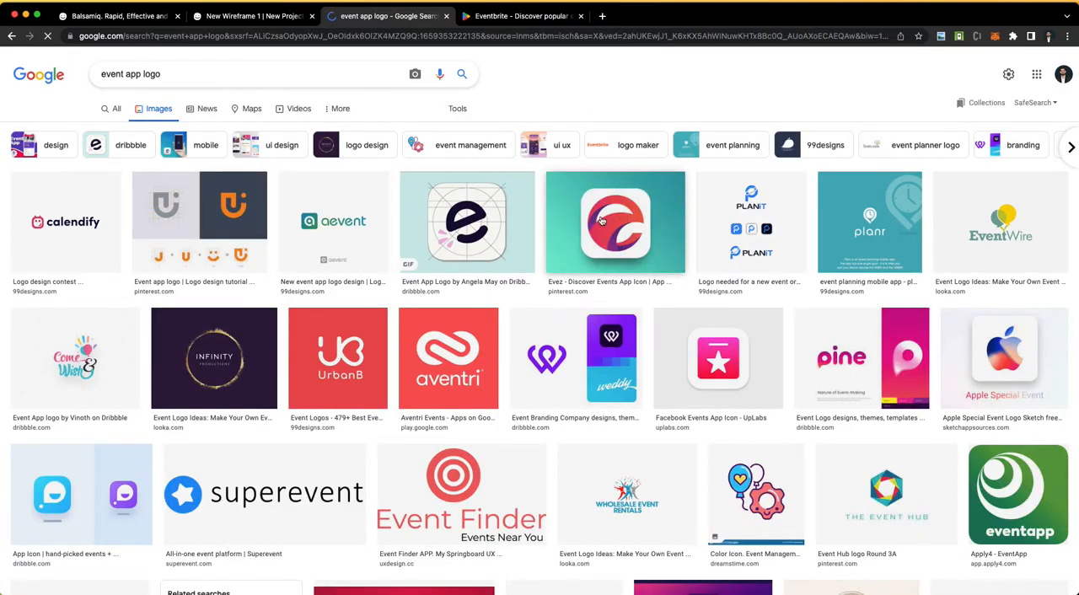
# Step: Look through the logo images and refine the search to "event app logo png"
pyautogui.scroll(-2, 558, 297)
pyautogui.scroll(-2, 557, 298)
pyautogui.scroll(4, 556, 294)
pyautogui.click(178, 78)
pyautogui.write('png')
pyautogui.press('Return')
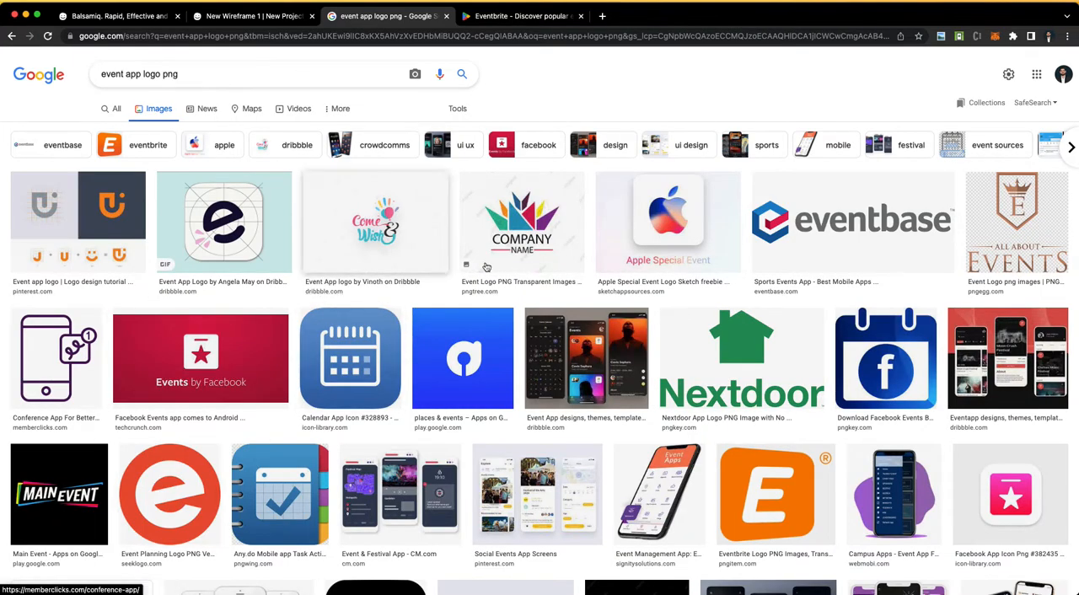
# Step: Open the round red-orange "e" Event Planning logo from the image results and copy the image
pyautogui.scroll(-3, 489, 394)
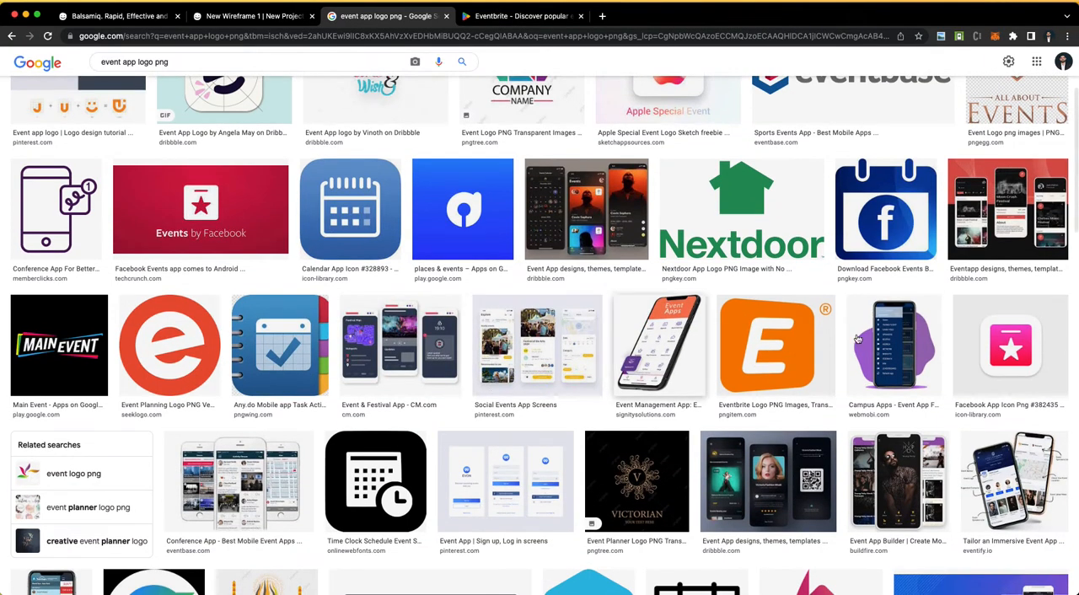
pyautogui.click(183, 337)
pyautogui.rightClick(790, 160)
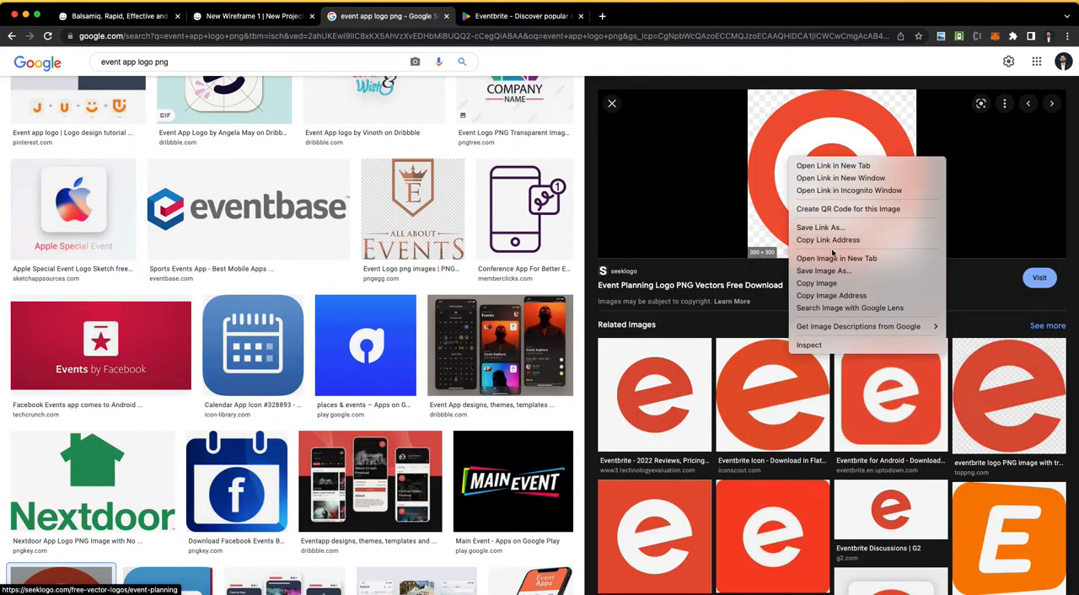
pyautogui.click(817, 283)
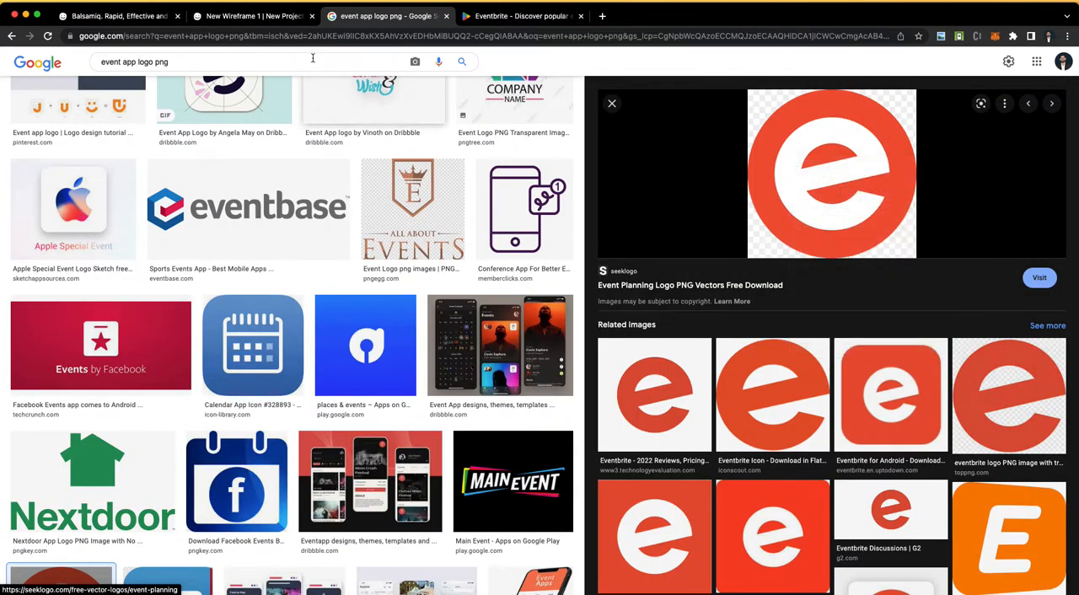
# Step: Return to the Balsamiq wireframe, delete the align-center icon, and paste the copied logo image
pyautogui.click(120, 16)
pyautogui.click(264, 17)
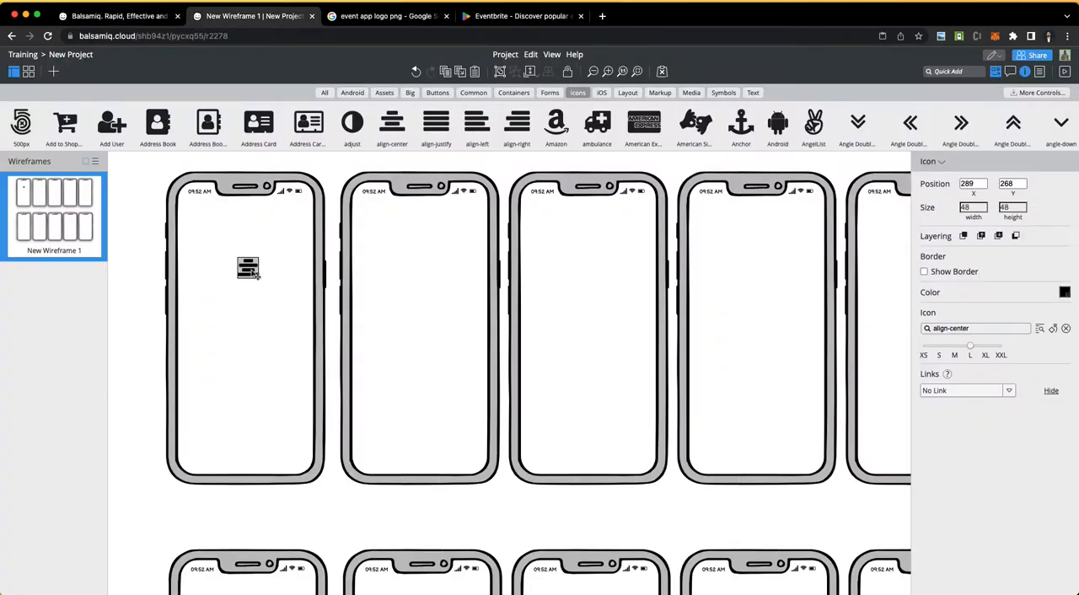
pyautogui.press('Delete')
pyautogui.press('cmd+v')
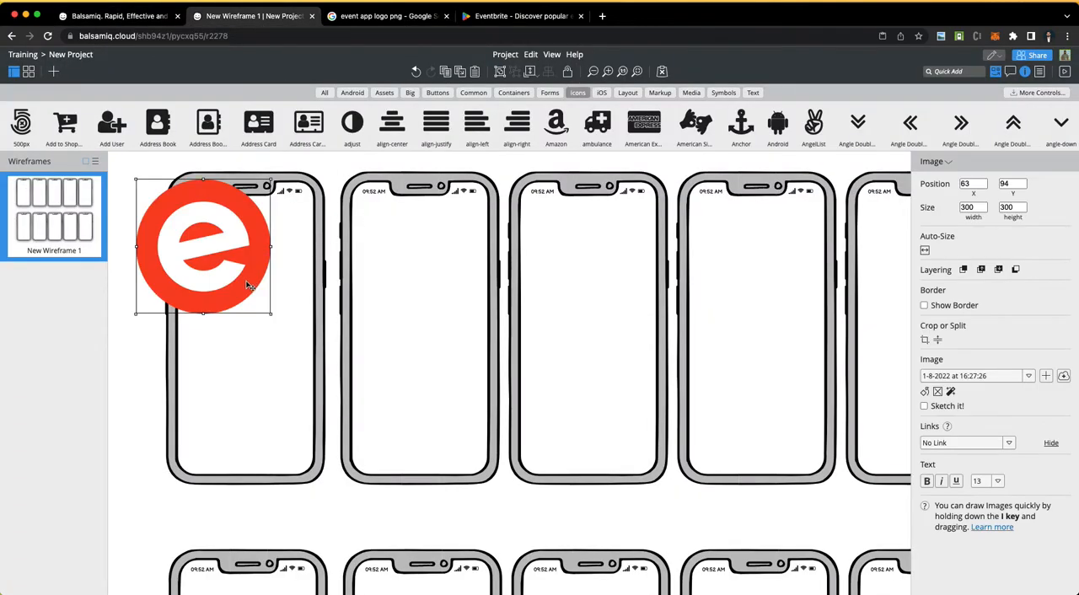
# Step: Place the pasted logo in the upper part of the first iPhone frame and set its size to 100 by 100
pyautogui.moveTo(135, 315); pyautogui.dragTo(271, 268)
pyautogui.click(970, 208)
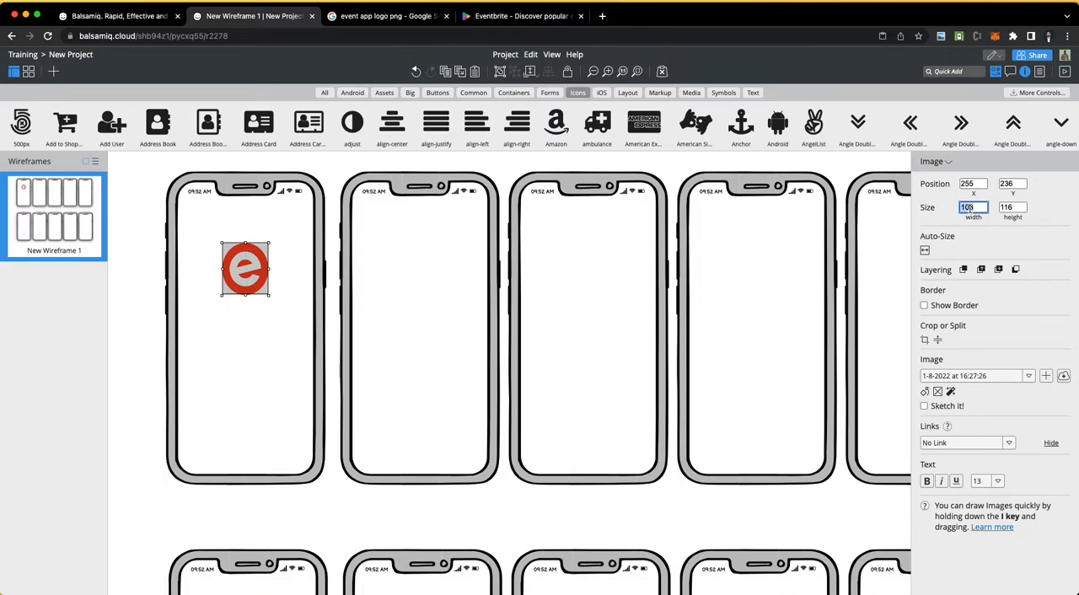
pyautogui.write('1')
pyautogui.press('Tab')
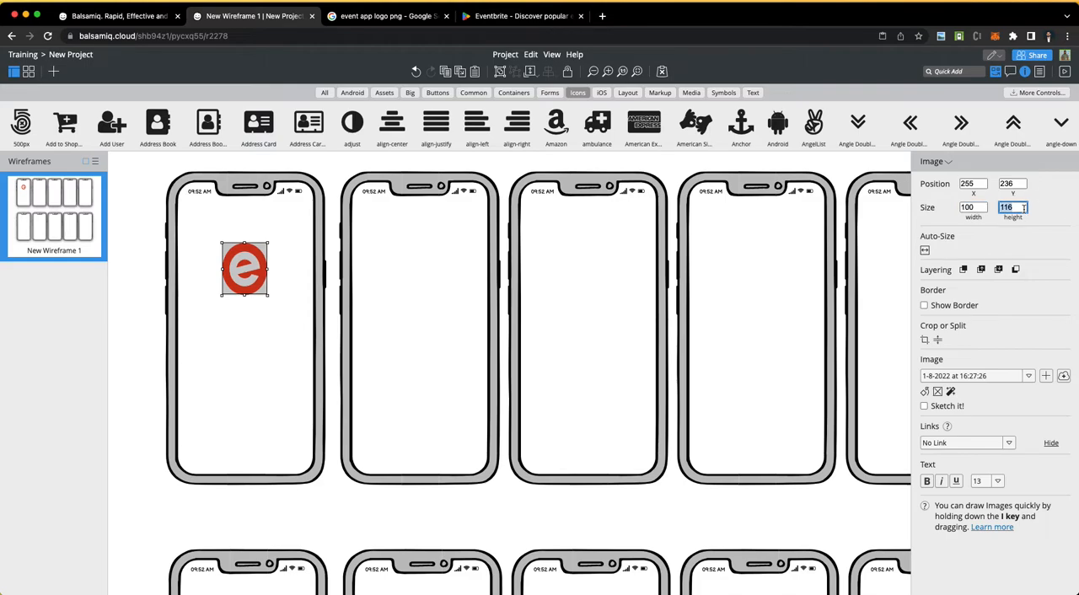
pyautogui.write('100')
pyautogui.press('Return')
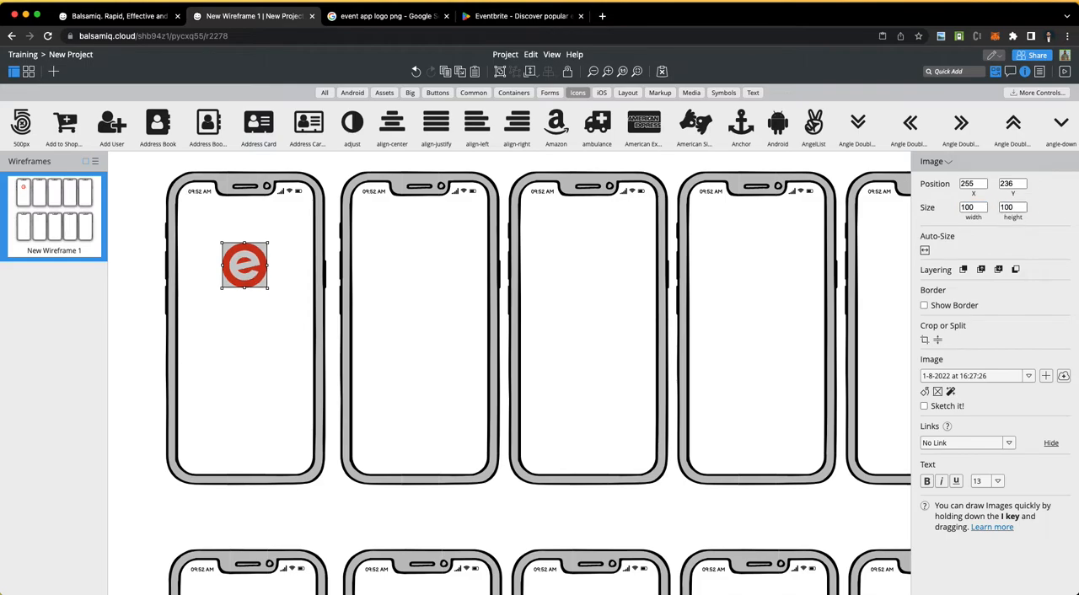
pyautogui.click(231, 349)
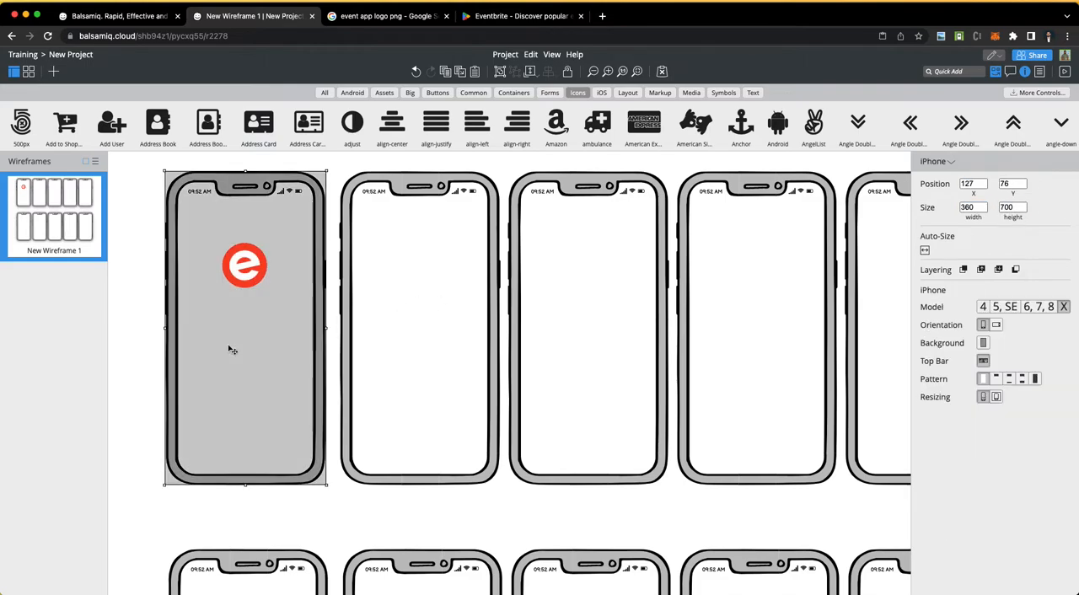
pyautogui.click(318, 521)
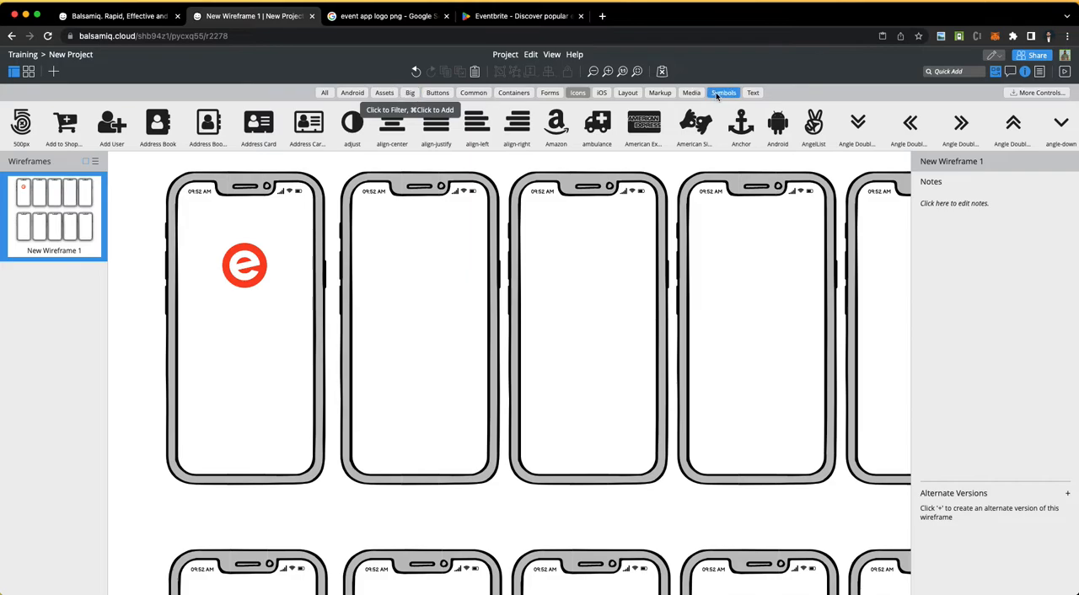
# Step: Add a text label reading "Eventner" below the logo on the first iPhone screen
pyautogui.click(755, 91)
pyautogui.moveTo(279, 125); pyautogui.dragTo(238, 373)
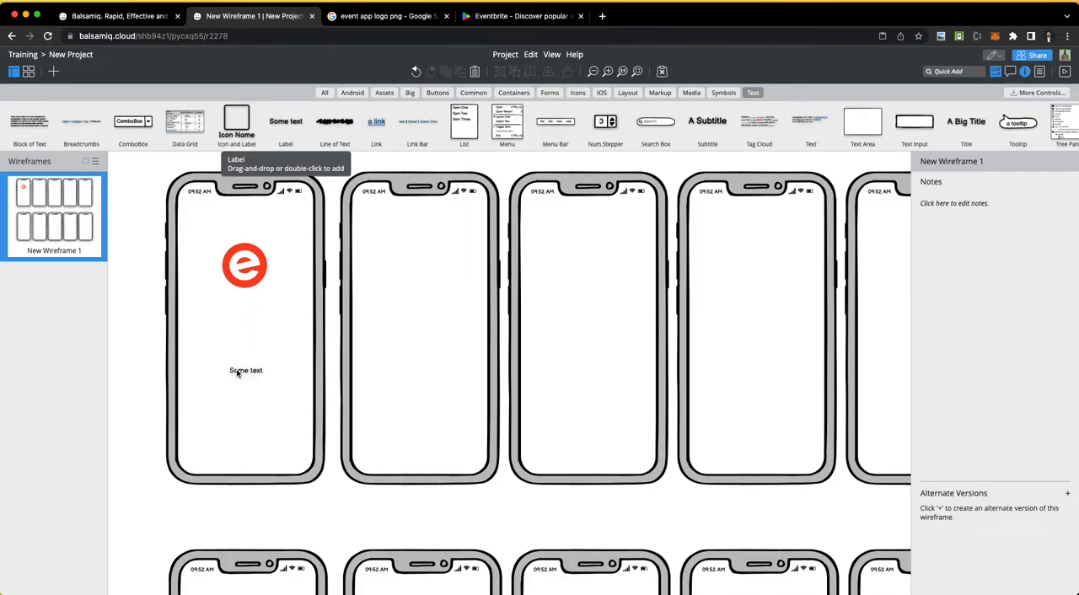
pyautogui.doubleClick(238, 373)
pyautogui.write('E')
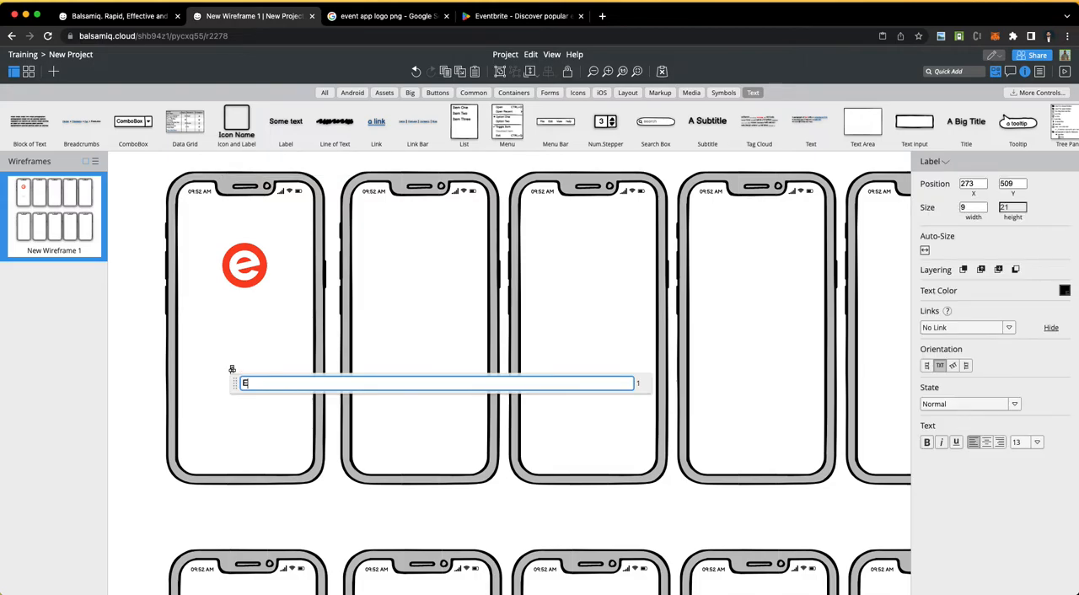
pyautogui.write('ventner')
pyautogui.click(248, 409)
# Step: Set the "Eventner" label's font size to 24
pyautogui.click(248, 371)
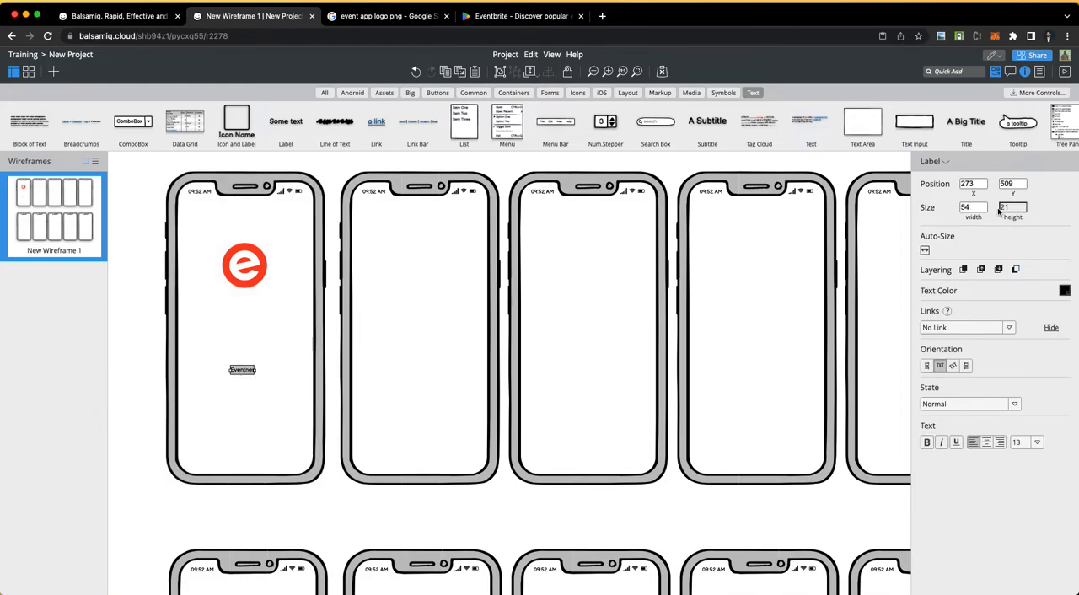
pyautogui.click(1037, 444)
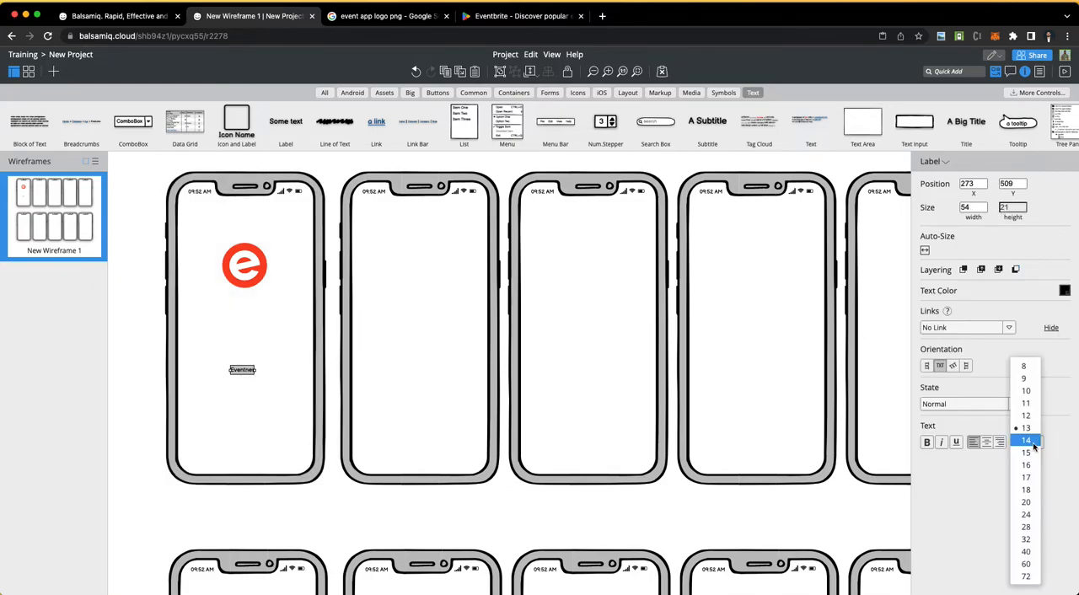
pyautogui.click(1027, 491)
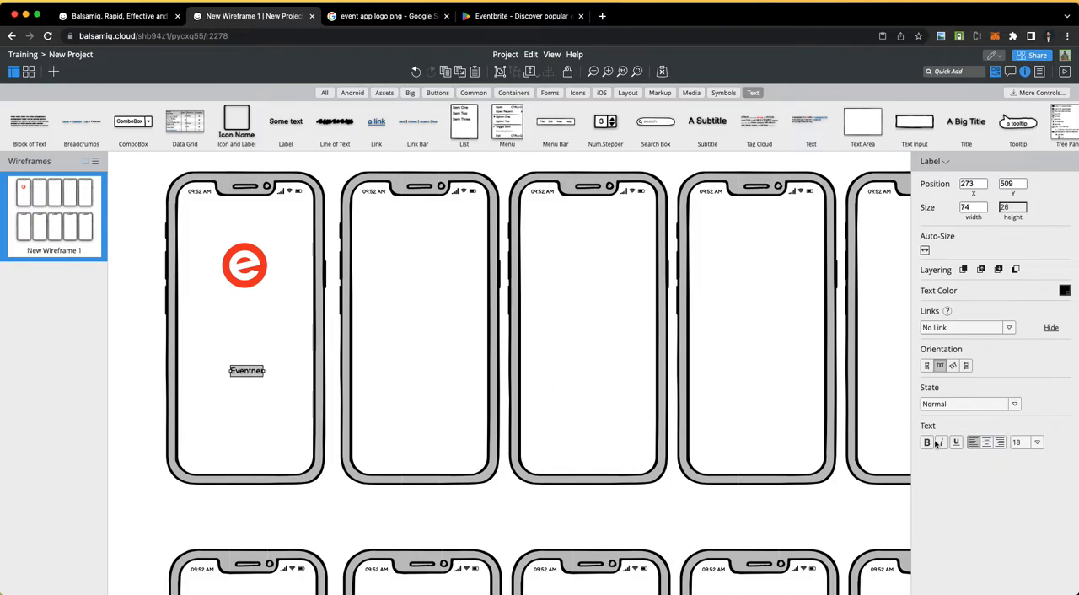
pyautogui.click(1042, 447)
pyautogui.click(1021, 516)
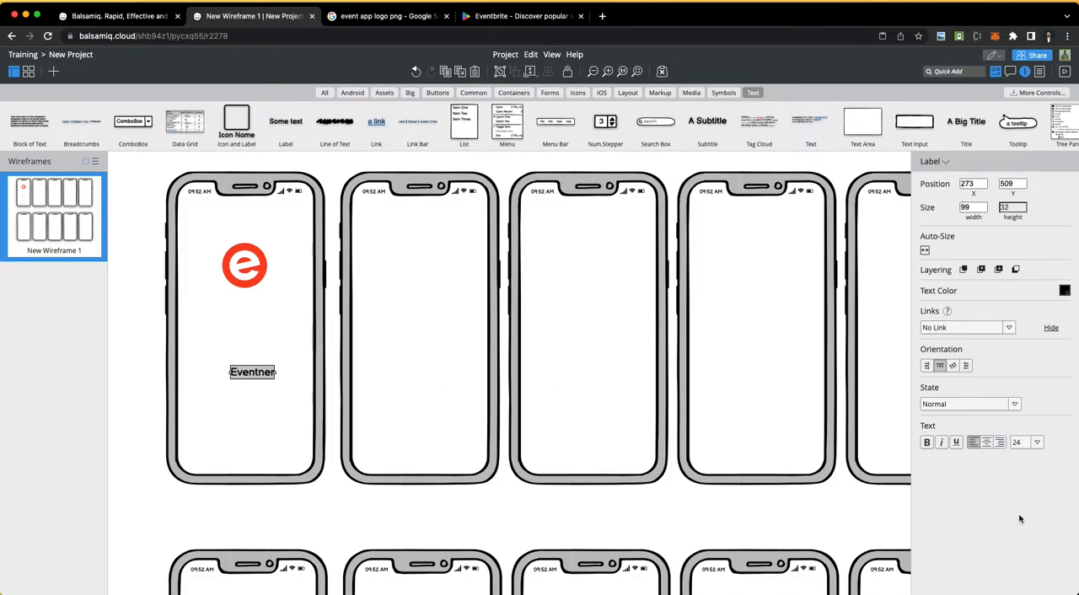
# Step: Centre the "Eventner" label higher on the first screen and move the logo down to just above it, at about Y 310
pyautogui.moveTo(262, 380); pyautogui.dragTo(256, 352)
pyautogui.click(284, 434)
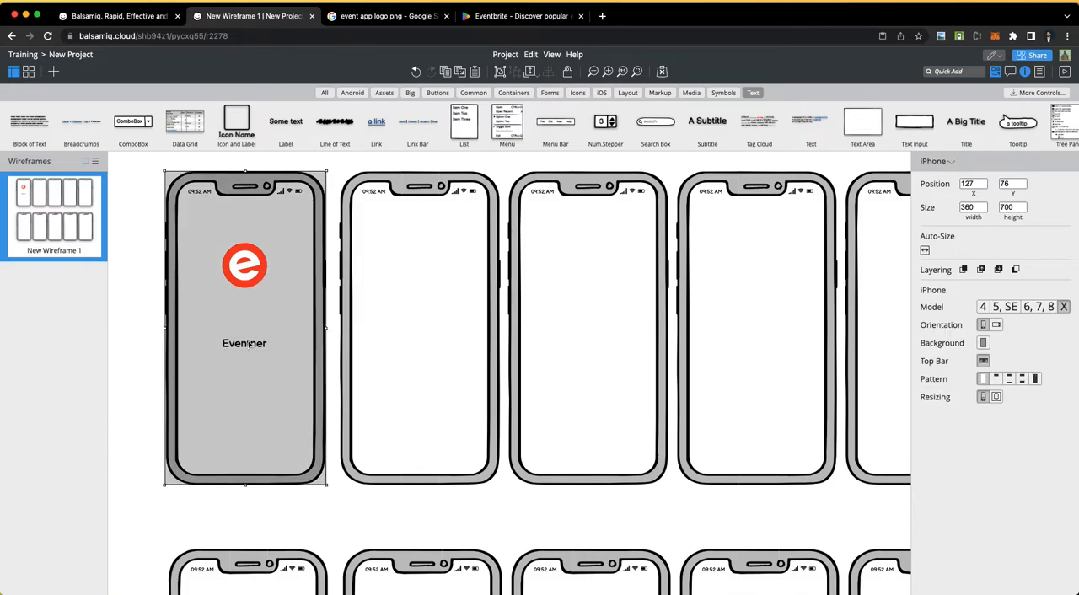
pyautogui.click(253, 344)
pyautogui.click(285, 534)
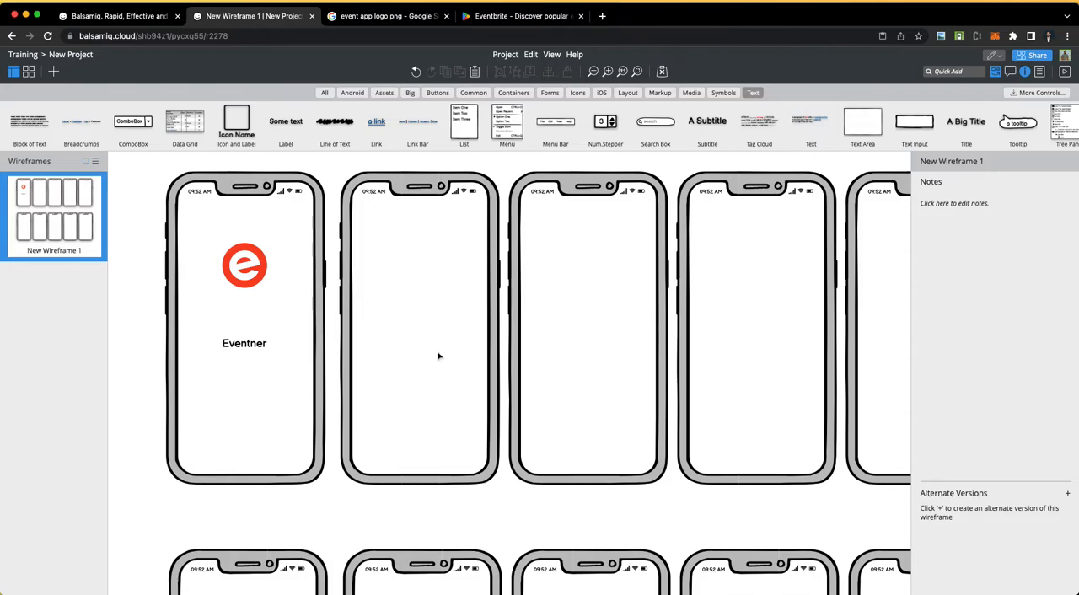
pyautogui.moveTo(242, 280); pyautogui.dragTo(245, 314)
pyautogui.click(355, 506)
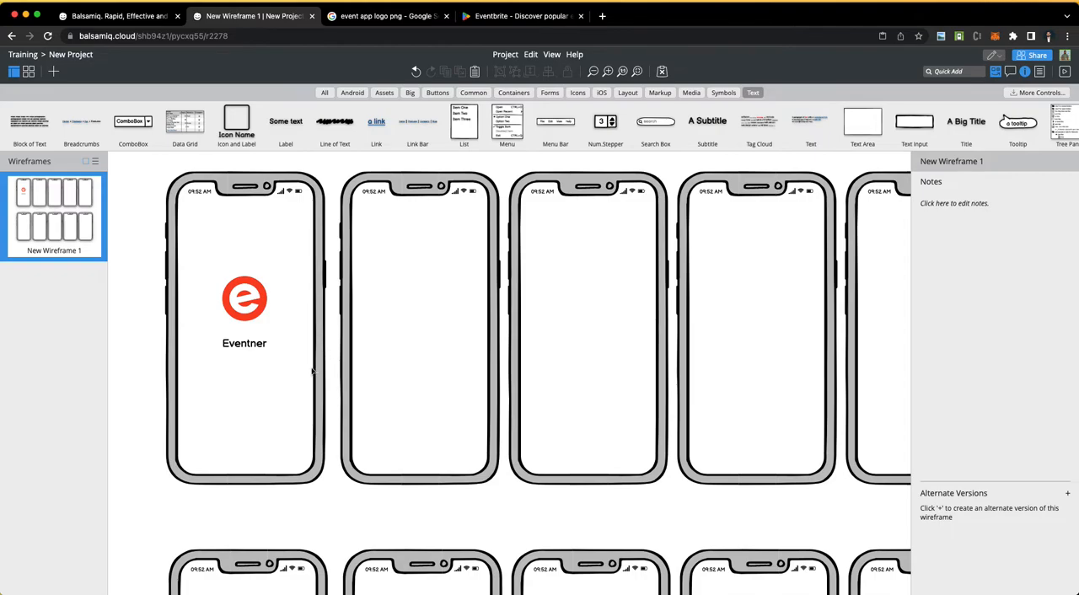
# Step: Duplicate the logo and place the copy centred near the top of the second iPhone screen, at about X 652, Y 167
pyautogui.click(245, 308)
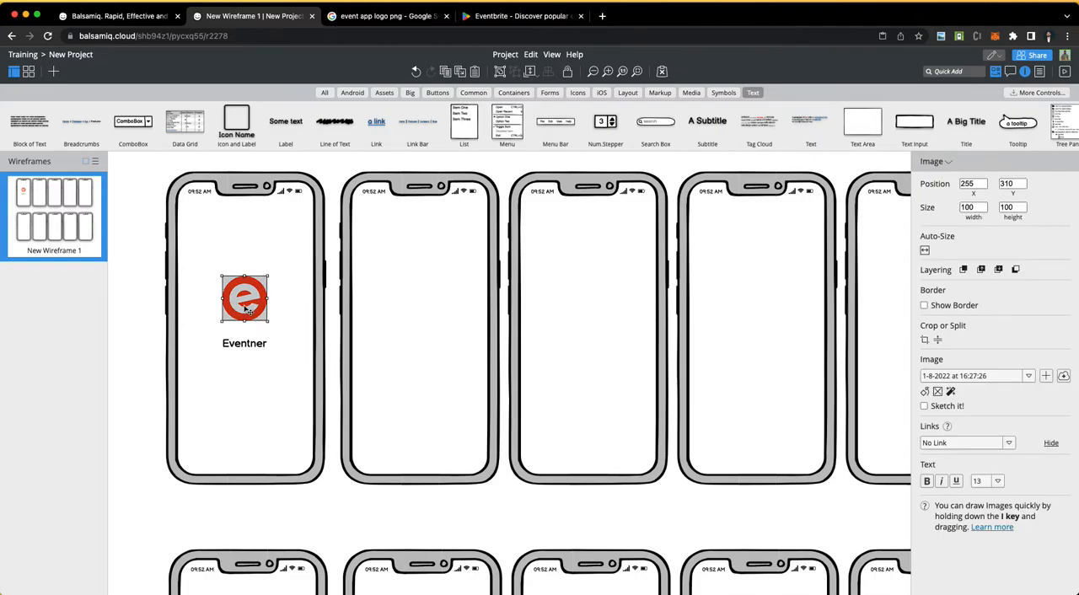
pyautogui.press('super+v')
pyautogui.moveTo(257, 313); pyautogui.dragTo(431, 244)
pyautogui.scroll(1, 366, 261)
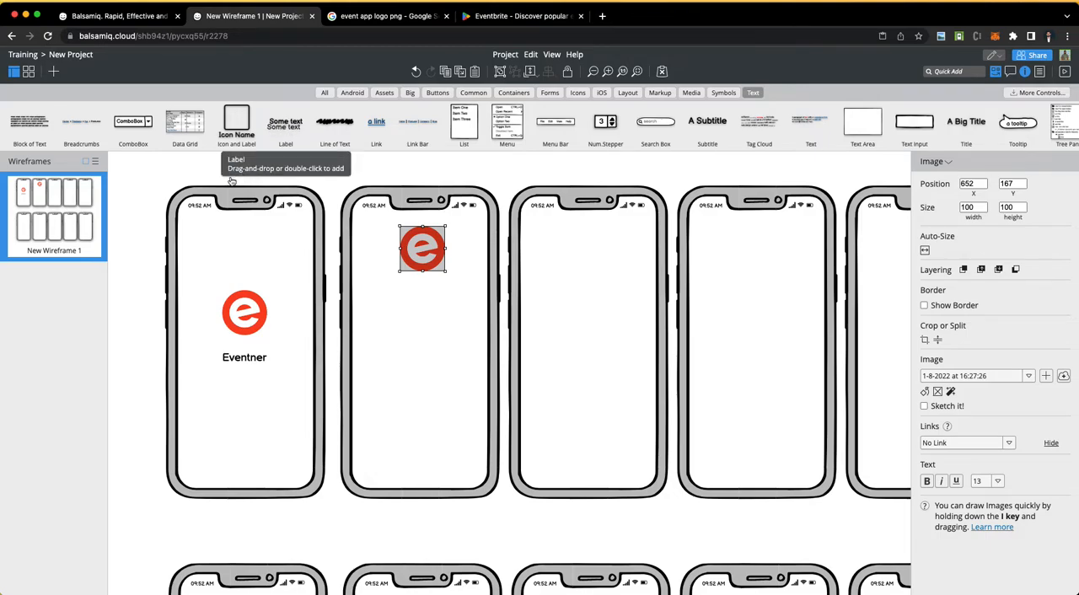
pyautogui.click(207, 166)
# Step: Add a label reading "1. Splash" centred above the first iPhone frame
pyautogui.moveTo(283, 125)
pyautogui.mouseDown()
pyautogui.moveTo(264, 182)
pyautogui.moveTo(284, 126)
pyautogui.mouseUp()
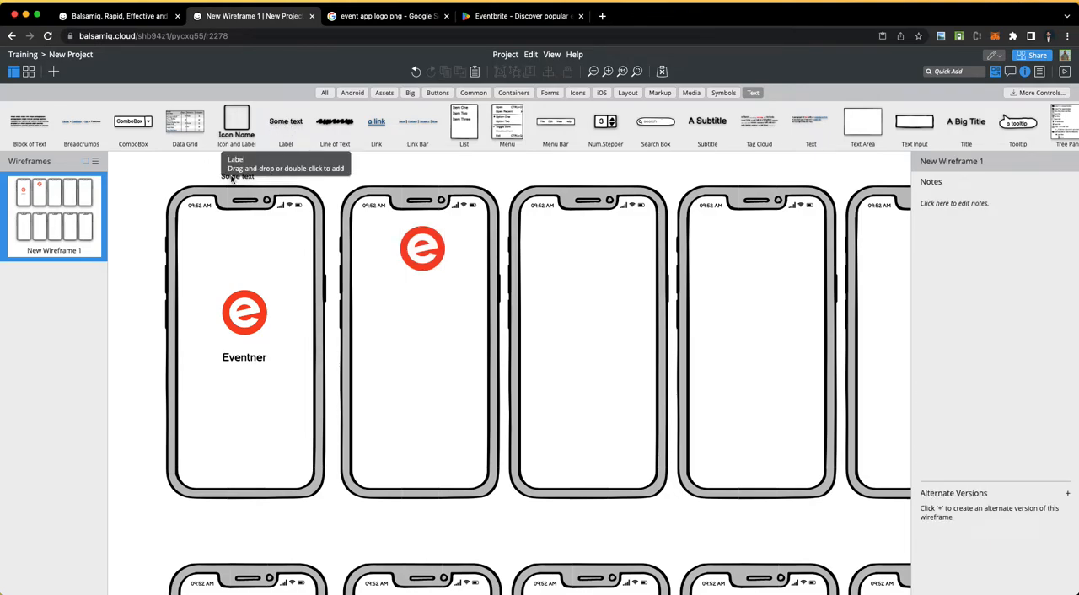
pyautogui.doubleClick(283, 127)
pyautogui.moveTo(158, 187); pyautogui.dragTo(249, 177)
pyautogui.doubleClick(249, 177)
pyautogui.write('S')
pyautogui.write('. Splash')
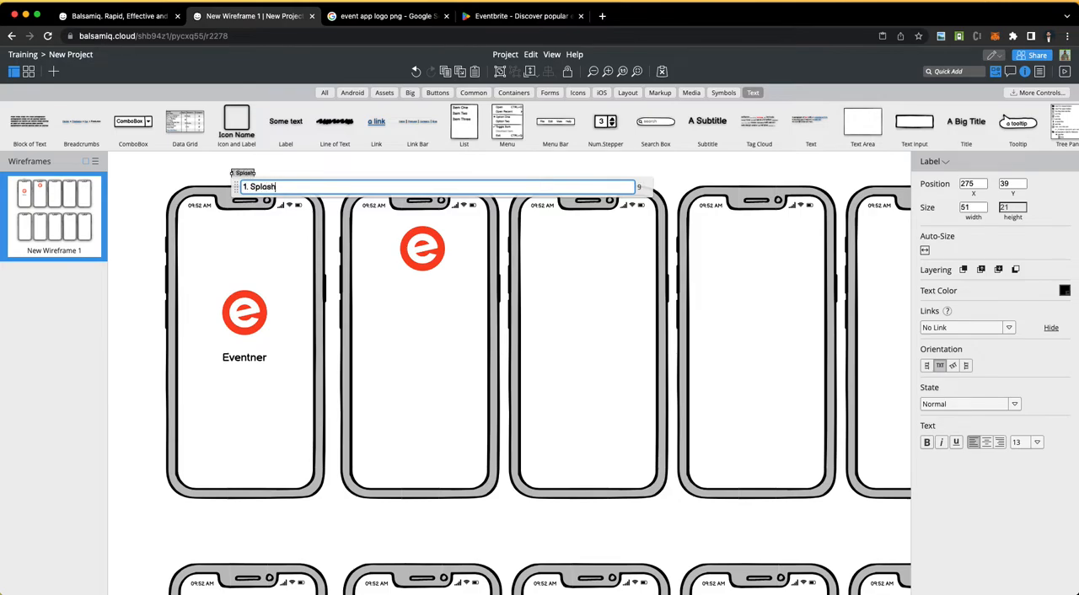
pyautogui.press('Return')
pyautogui.click(202, 173)
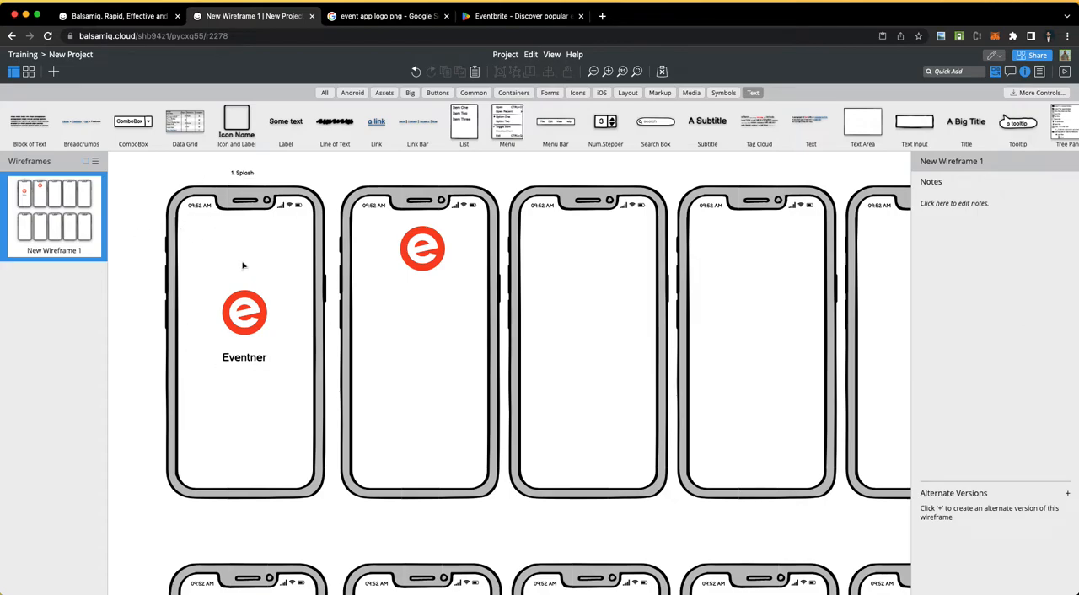
# Step: Duplicate the "1. Splash" label above the second iPhone frame and change the copy's text to "1. Login"
pyautogui.click(246, 174)
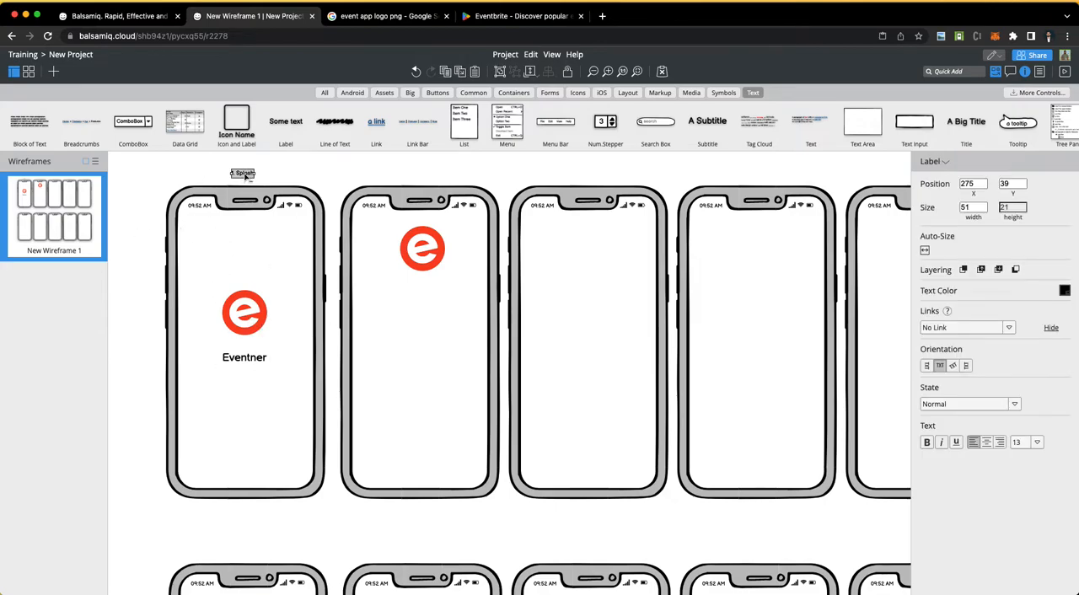
pyautogui.moveTo(250, 181); pyautogui.dragTo(422, 175)
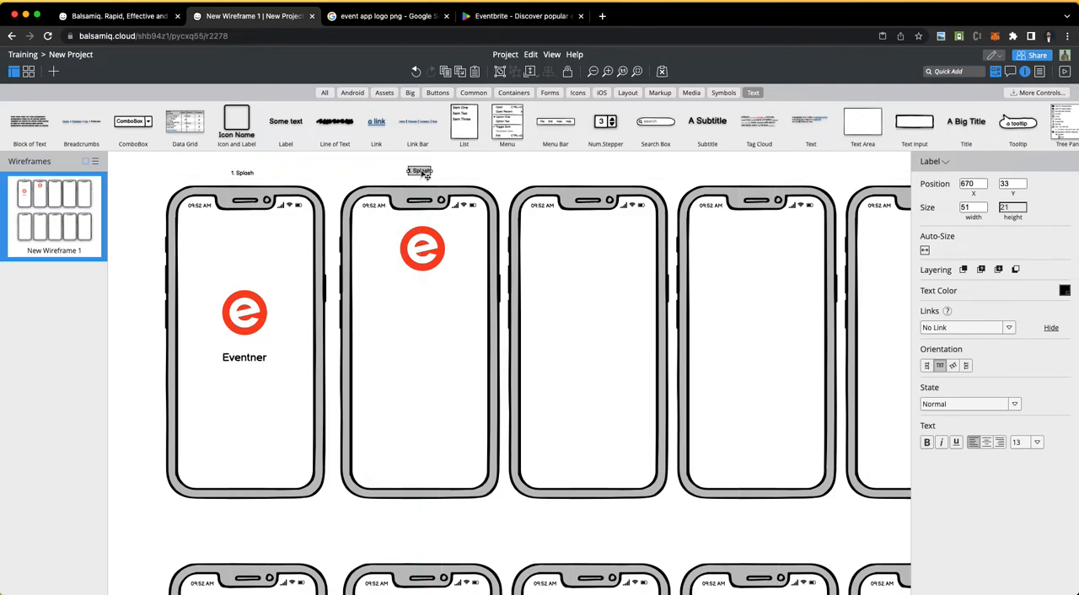
pyautogui.doubleClick(421, 171)
pyautogui.press('BackSpace')
pyautogui.press('BackSpace')
pyautogui.press('BackSpace')
pyautogui.press('BackSpace')
pyautogui.press('BackSpace')
pyautogui.press('BackSpace')
pyautogui.write('Kig')
pyautogui.press('BackSpace')
pyautogui.press('BackSpace')
pyautogui.press('BackSpace')
pyautogui.write('Login')
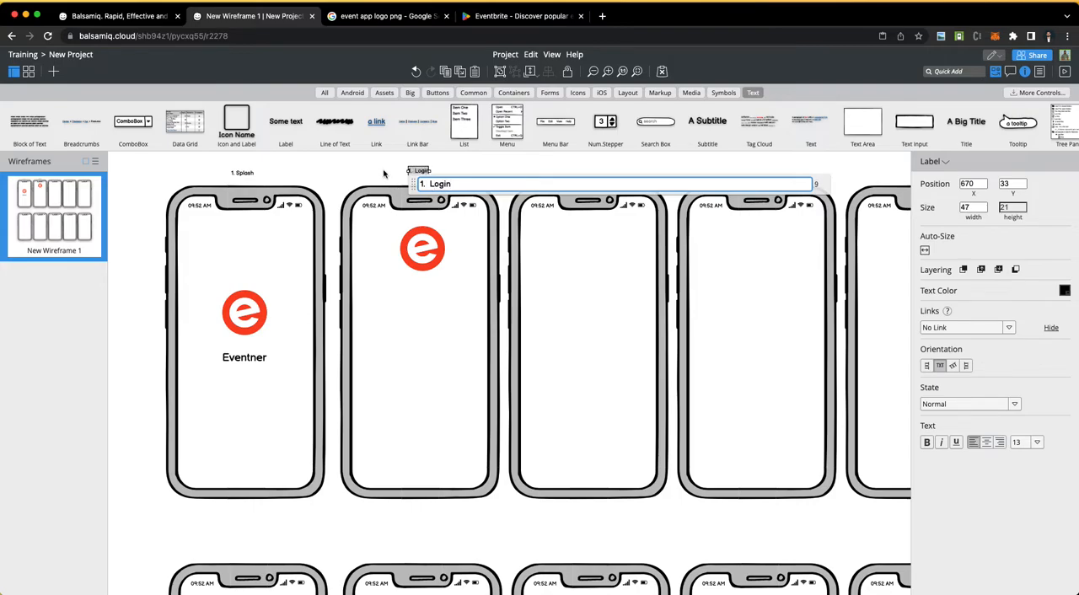
pyautogui.click(385, 176)
# Step: Switch to the Eventner App Mockup Requirements document in Word and review the functions listed under the Users item
pyautogui.hotkey('ctrl', 'Left')
pyautogui.hotkey('ctrl', 'Right')
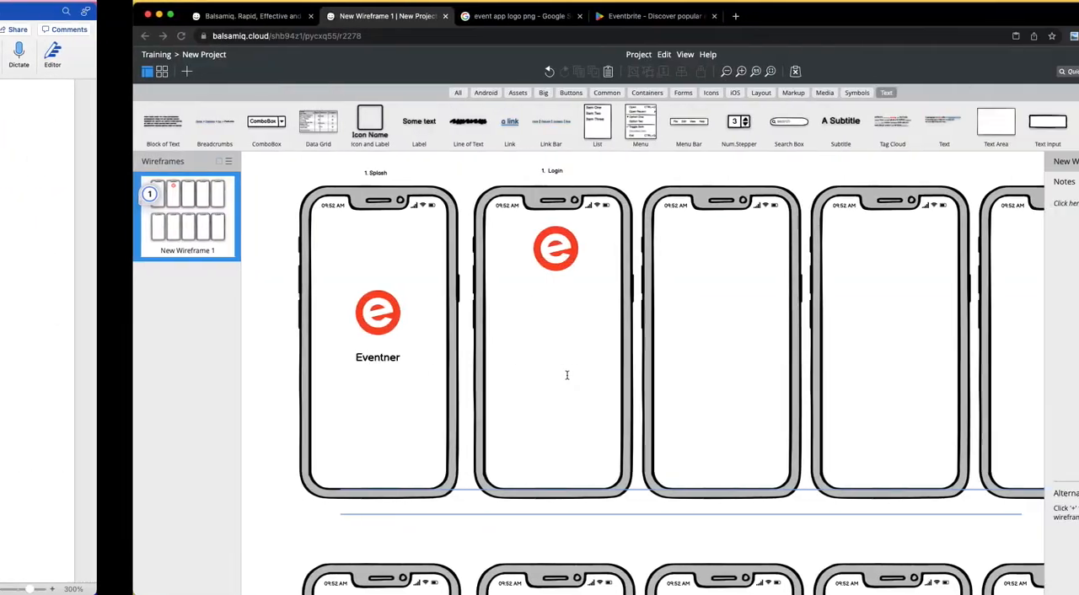
pyautogui.hotkey('ctrl', 'Left')
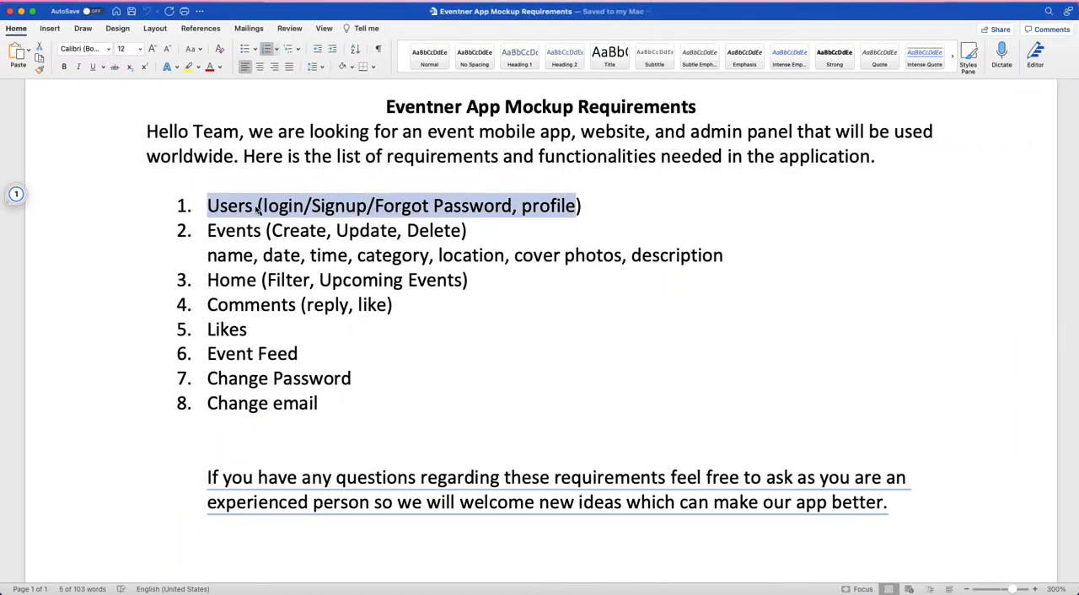
pyautogui.doubleClick(283, 206)
pyautogui.doubleClick(338, 205)
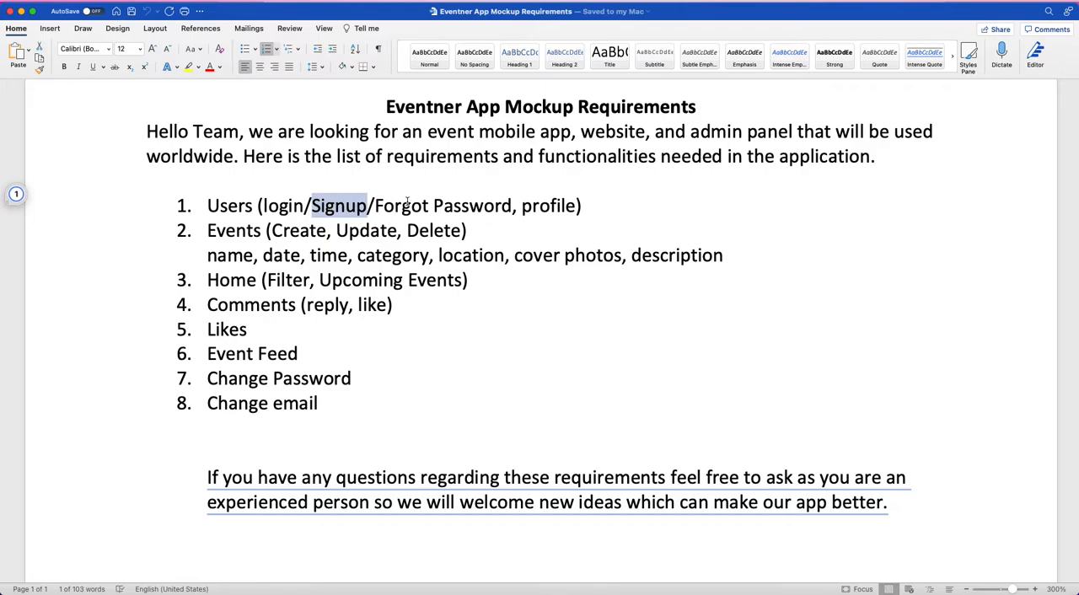
pyautogui.doubleClick(409, 205)
pyautogui.click(218, 208)
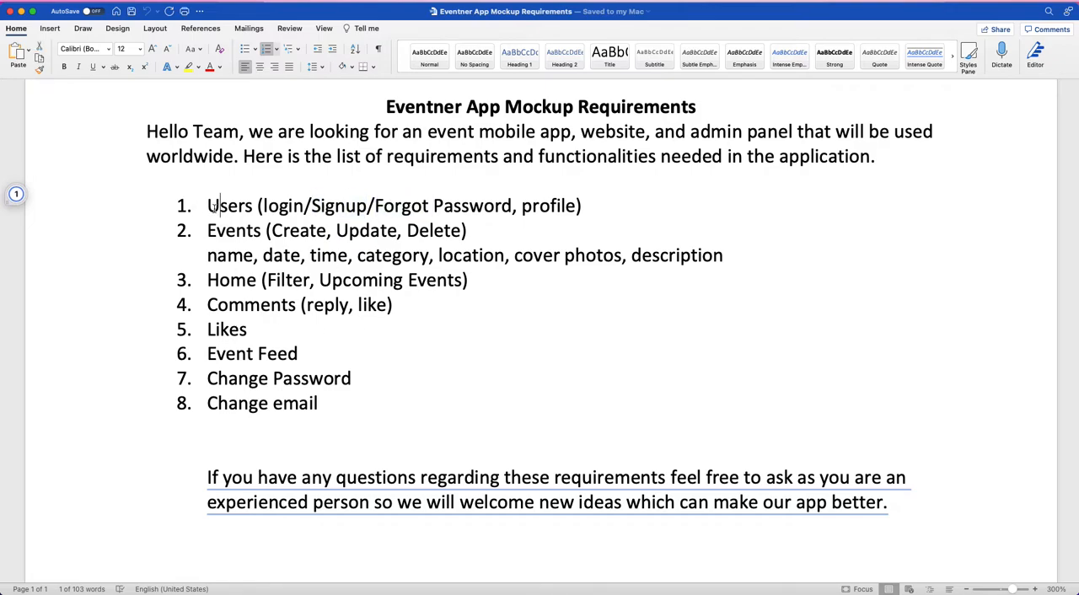
# Step: Try removing the parenthesised functions from the Users requirement and undo the deletion
pyautogui.moveTo(258, 206); pyautogui.dragTo(583, 204)
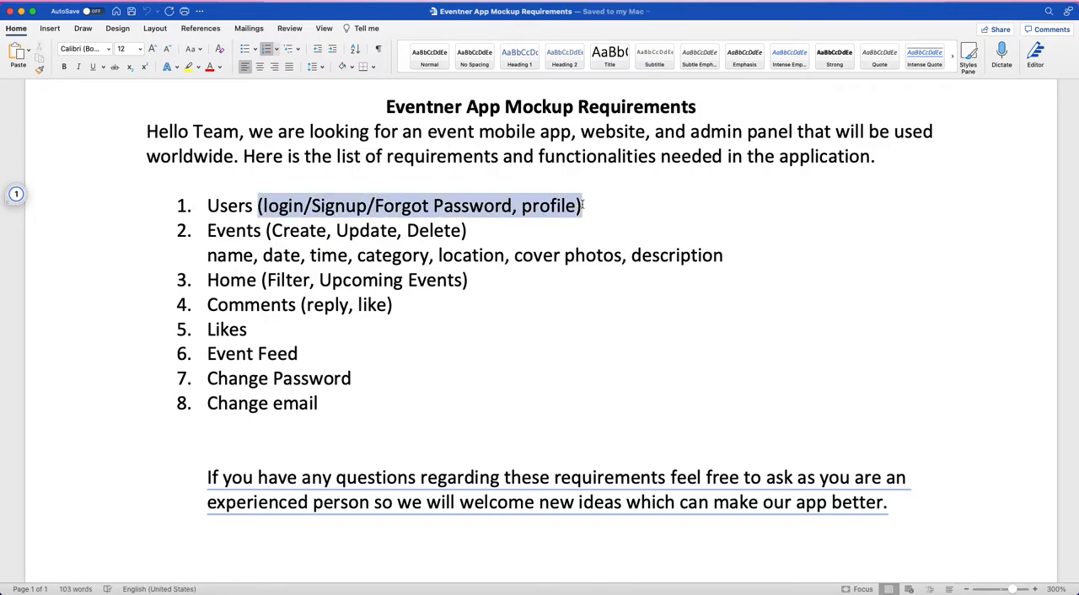
pyautogui.press('BackSpace')
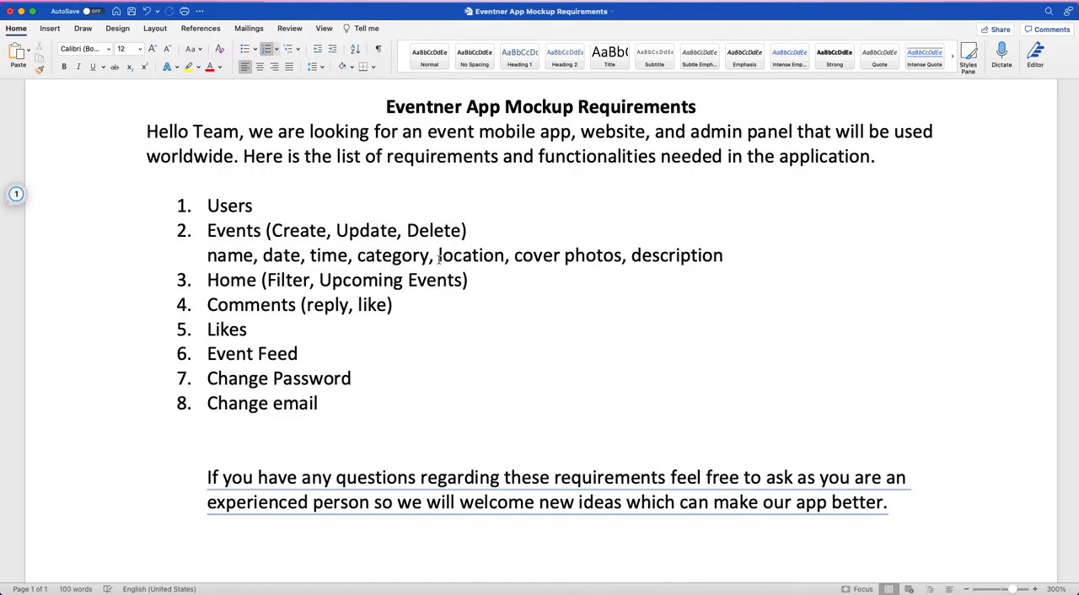
pyautogui.press('super+z')
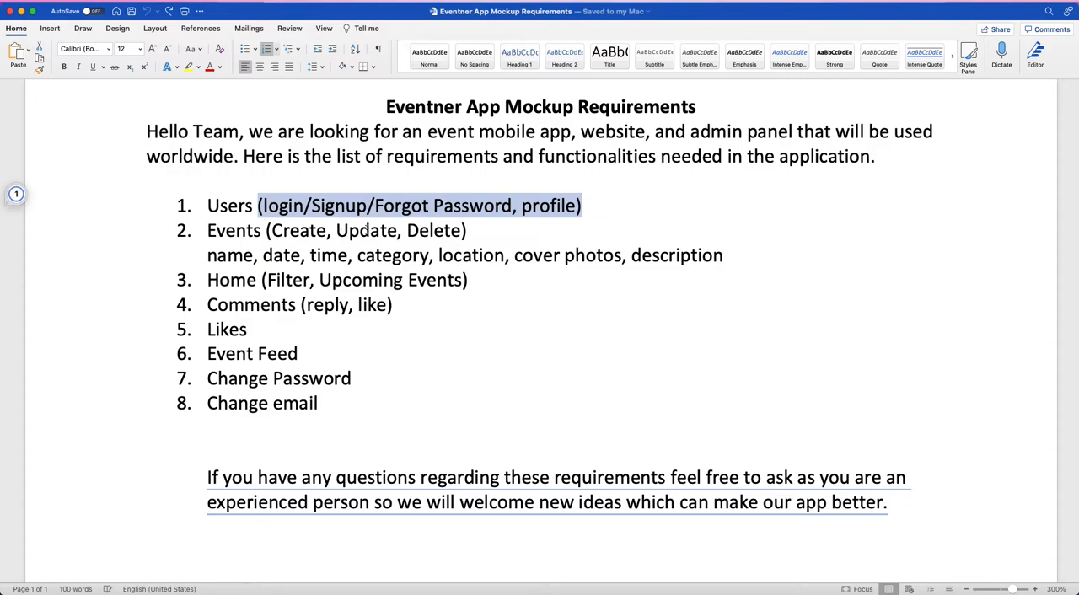
pyautogui.click(492, 275)
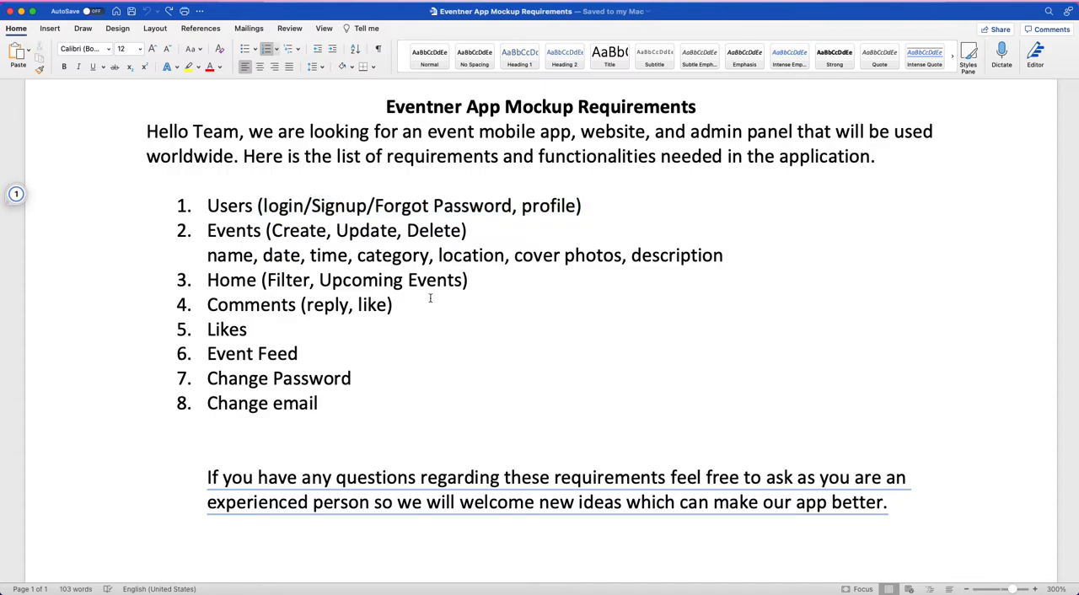
# Step: Return to the Balsamiq wireframe and add a borderless rectangle about 270 by 32 below the logo on the Login screen
pyautogui.hotkey('ctrl', 'Right')
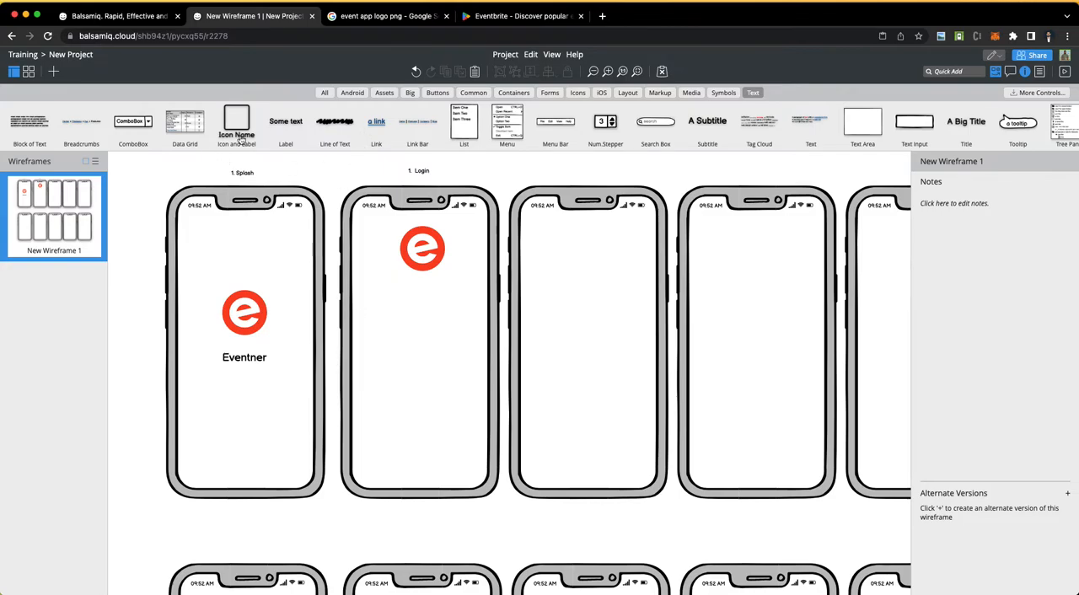
pyautogui.click(516, 92)
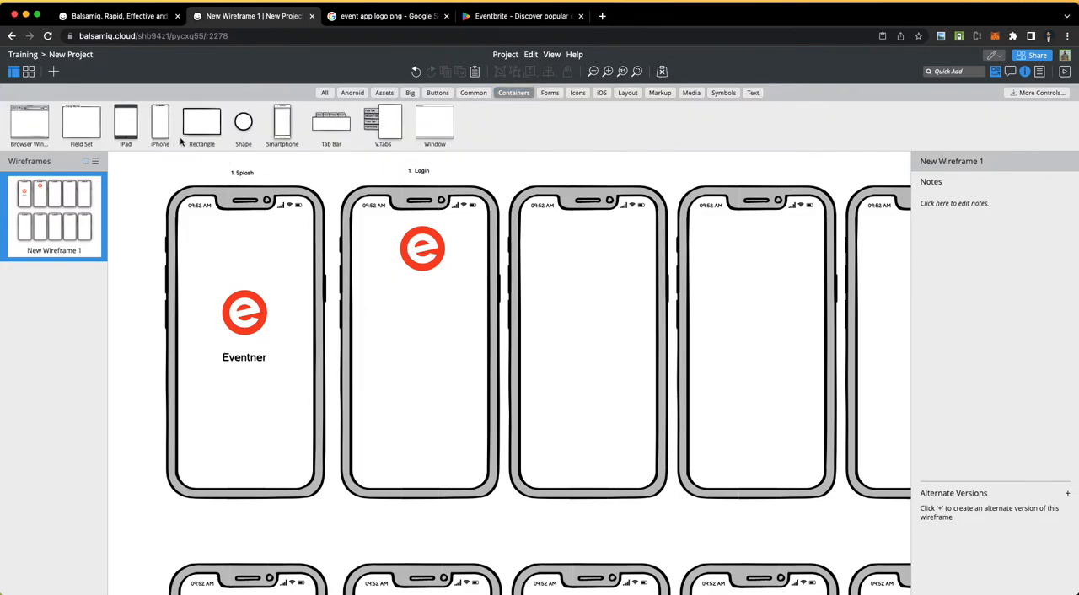
pyautogui.moveTo(203, 127); pyautogui.dragTo(482, 338)
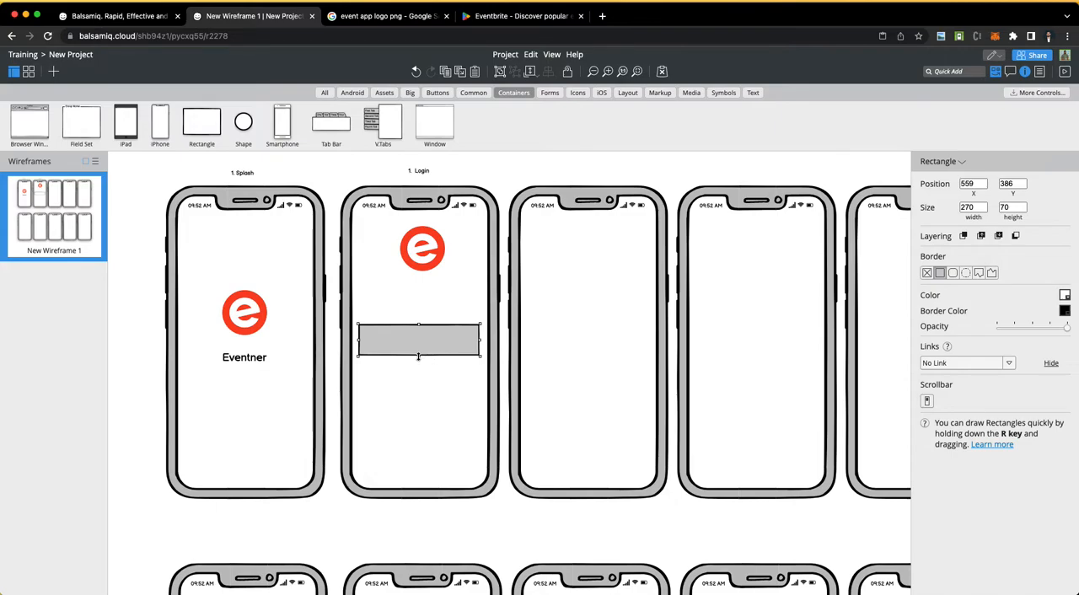
pyautogui.moveTo(418, 356); pyautogui.dragTo(418, 339)
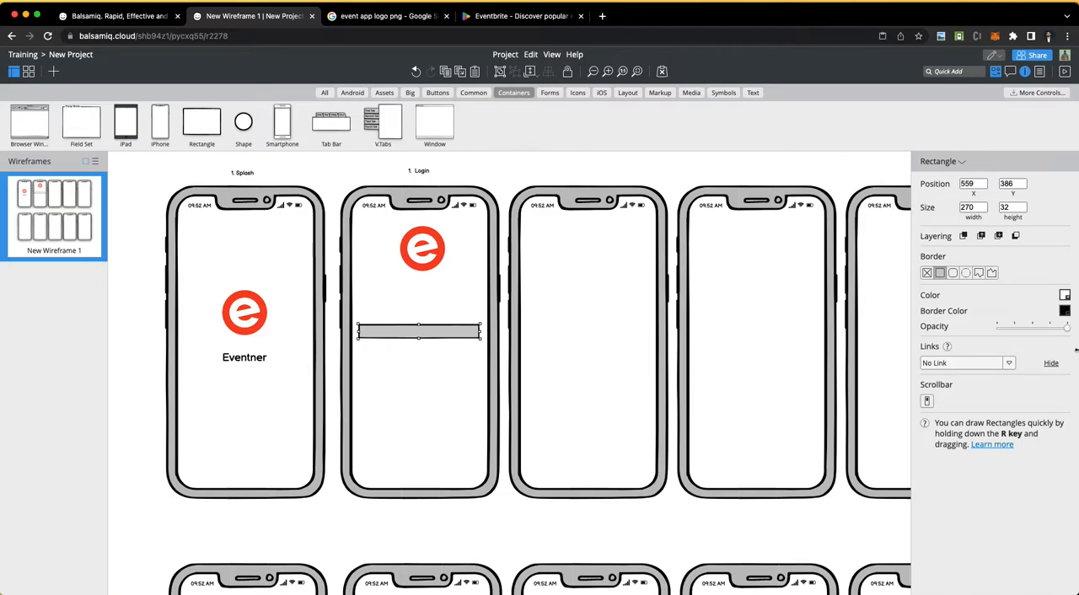
pyautogui.click(928, 274)
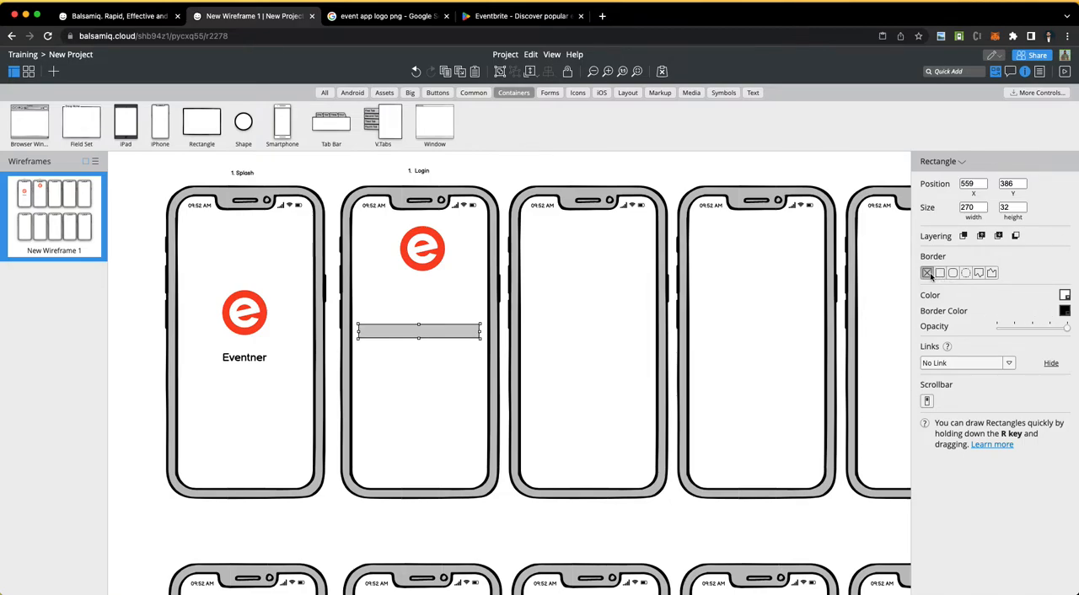
# Step: Give the rectangle below the Login screen's logo a plain square-cornered border and a white fill
pyautogui.click(939, 275)
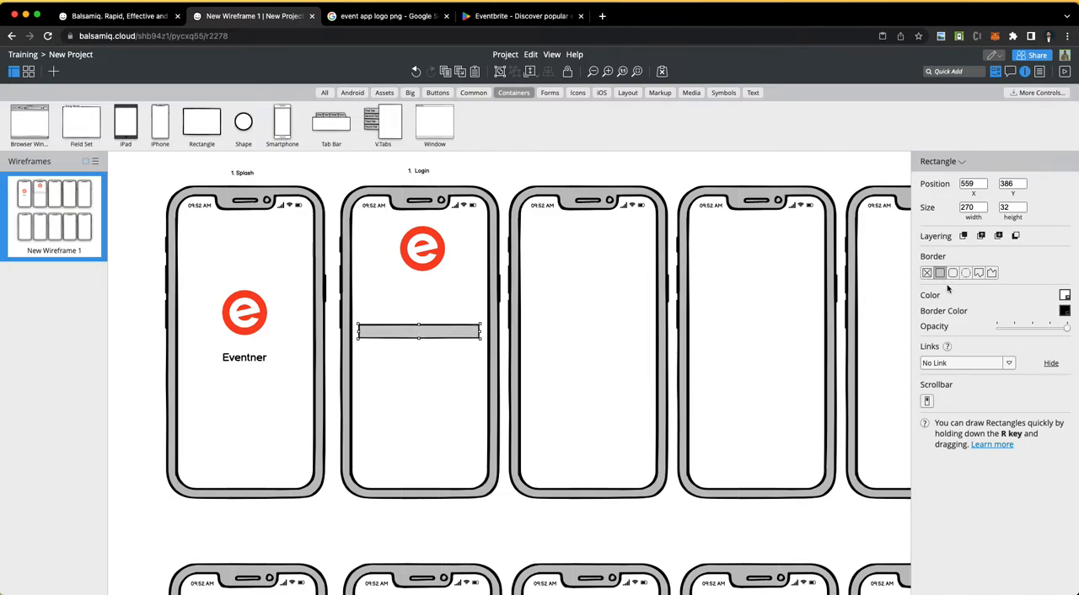
pyautogui.click(1066, 295)
pyautogui.click(997, 312)
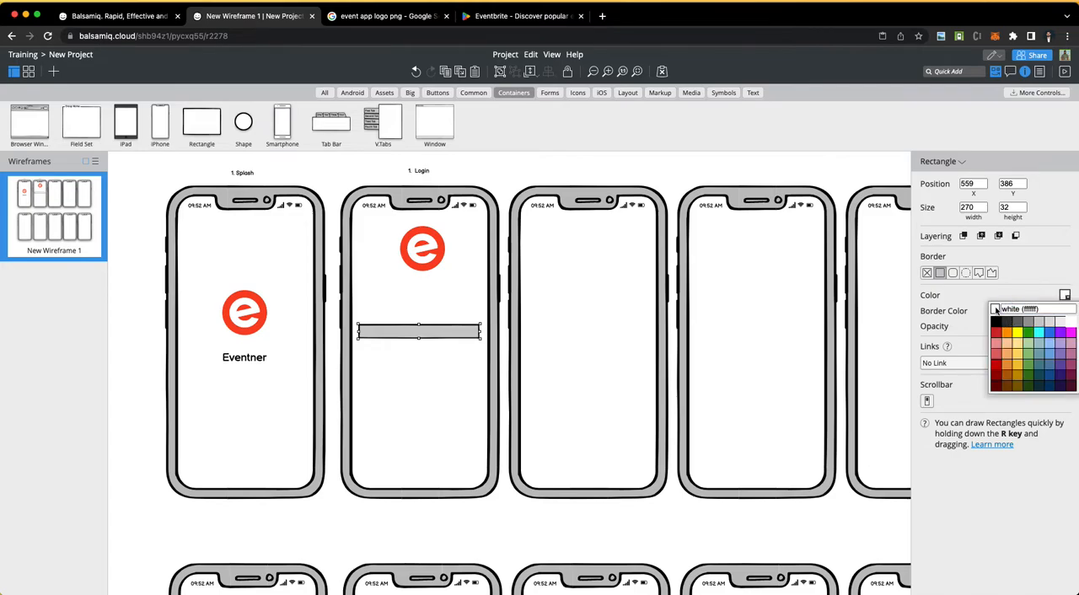
pyautogui.click(477, 374)
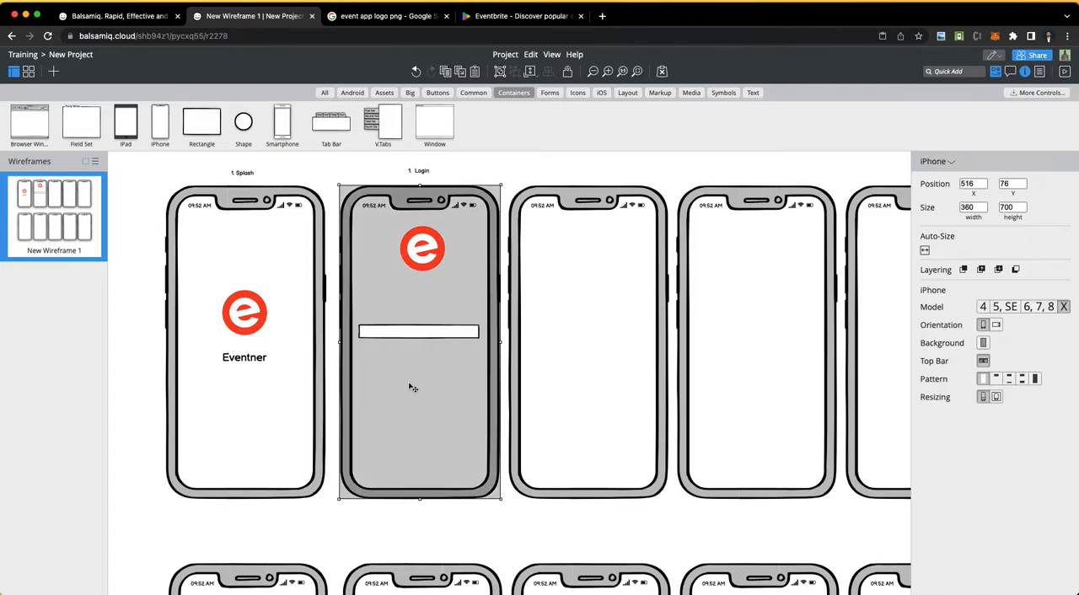
# Step: Add a text label reading "Email" inside the start of the rectangle on the Login screen
pyautogui.click(419, 335)
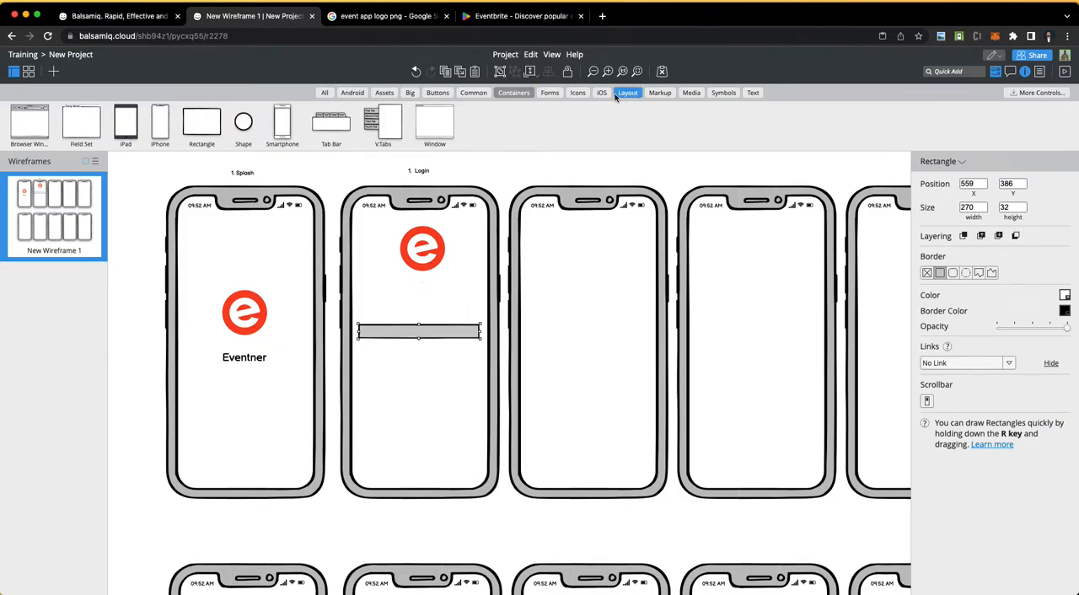
pyautogui.click(753, 93)
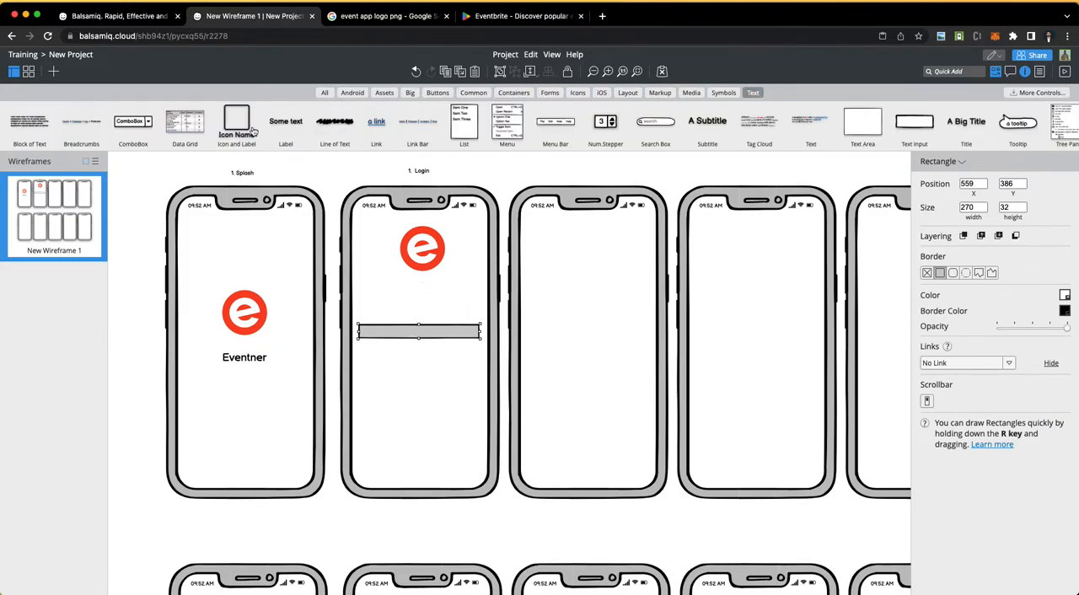
pyautogui.moveTo(282, 122); pyautogui.dragTo(383, 334)
pyautogui.doubleClick(385, 335)
pyautogui.write('Email')
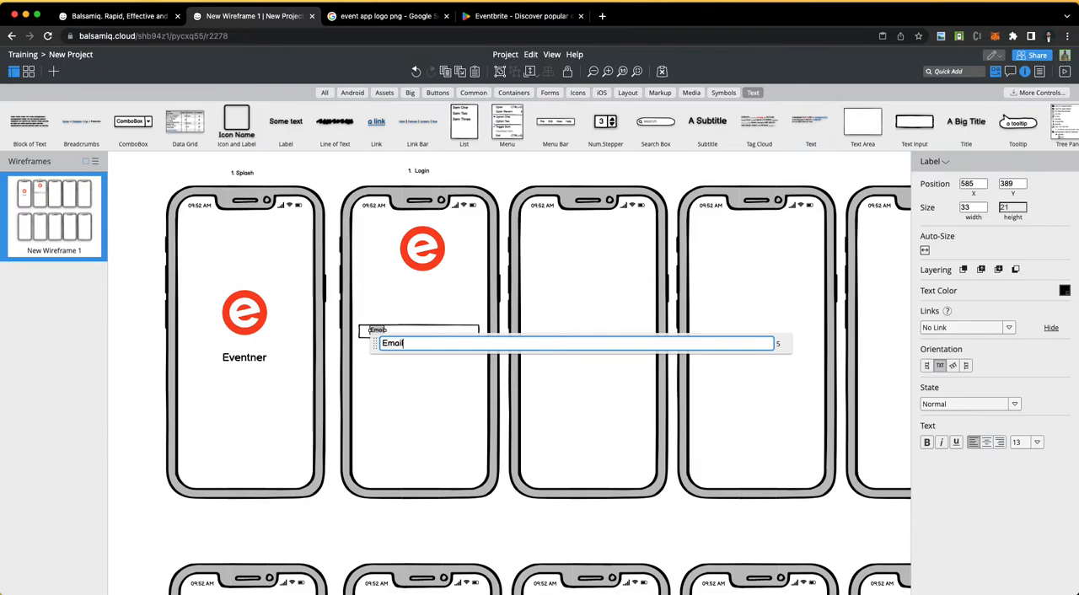
pyautogui.click(353, 173)
# Step: Nudge the Email label to Y 391 so it lines up with the vertical middle of its field
pyautogui.click(383, 333)
pyautogui.press('Down')
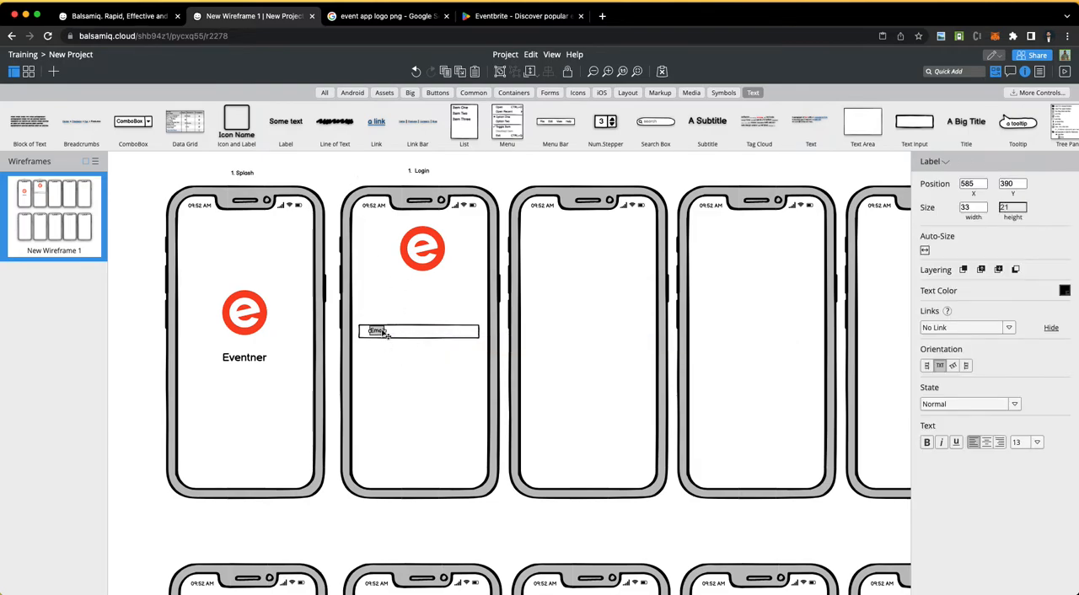
pyautogui.press('Up')
pyautogui.press('Up')
pyautogui.press('Up')
pyautogui.press('Up')
pyautogui.press('Up')
pyautogui.press('Up')
pyautogui.press('Up')
pyautogui.press('Up')
pyautogui.press('Up')
pyautogui.press('Up')
pyautogui.press('Up')
pyautogui.press('Up')
pyautogui.press('Down')
pyautogui.press('Down')
pyautogui.press('Down')
pyautogui.press('Down')
pyautogui.press('Down')
pyautogui.press('Down')
pyautogui.press('Down')
pyautogui.press('Down')
pyautogui.press('Down')
pyautogui.press('Down')
pyautogui.press('Down')
pyautogui.press('Down')
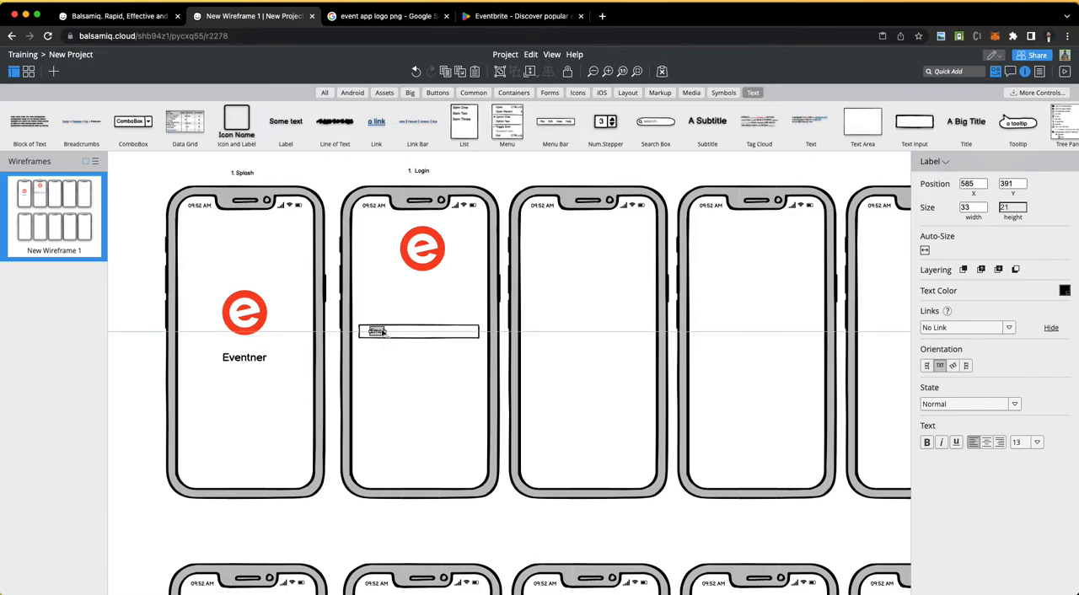
pyautogui.click(422, 356)
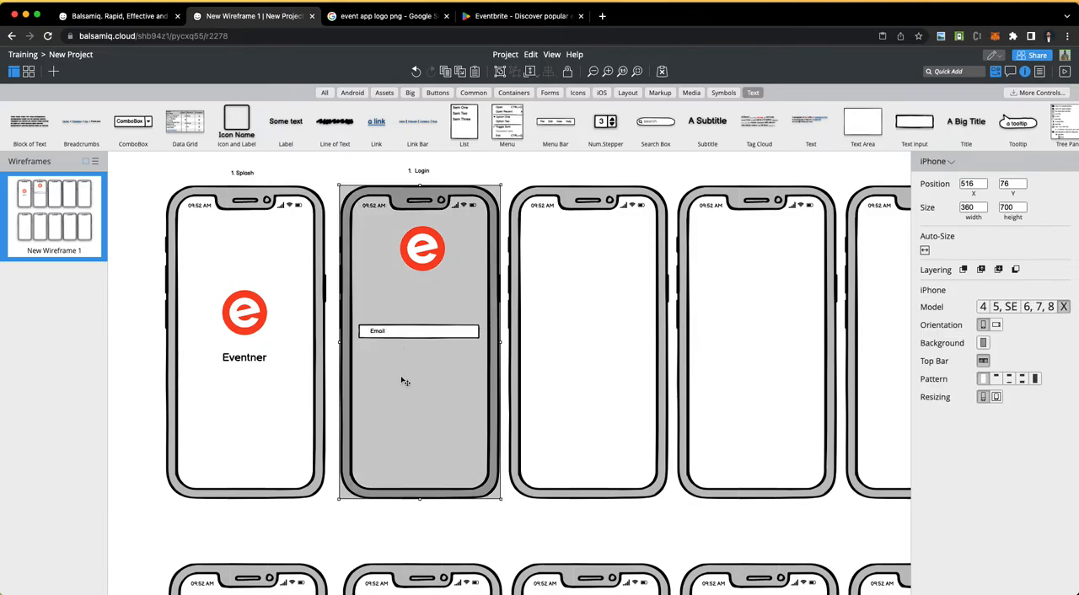
# Step: Place the 500px icon from the icon set over the start of the Email field
pyautogui.click(576, 92)
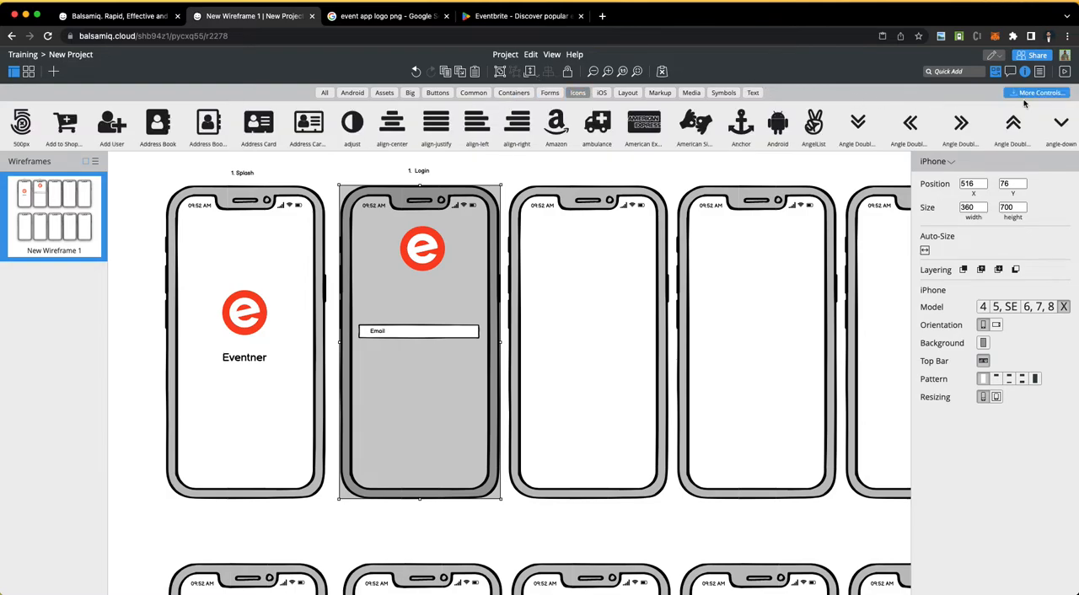
pyautogui.hscroll(1, 619, 127)
pyautogui.hscroll(10, 620, 127)
pyautogui.hscroll(-11, 506, 126)
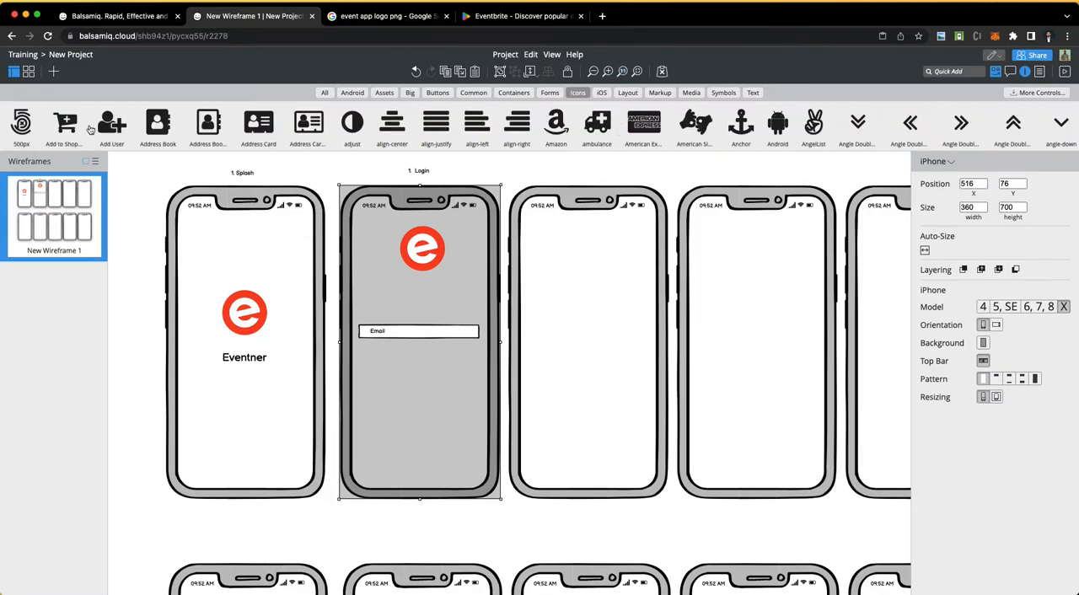
pyautogui.moveTo(21, 125); pyautogui.dragTo(371, 341)
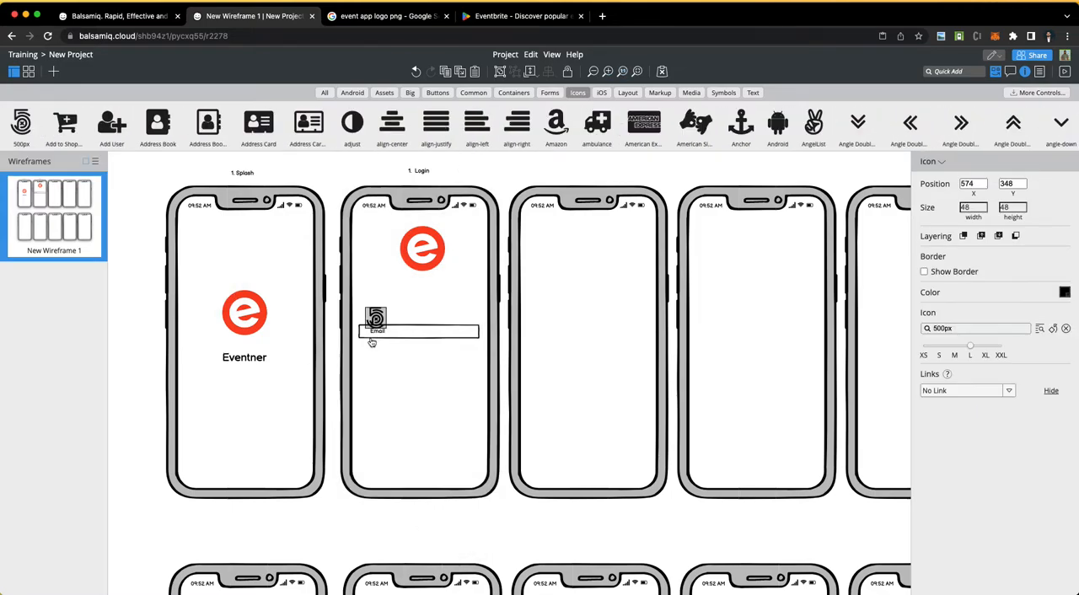
# Step: Search the icon library for "email" and replace the placed icon with the solid envelope at size XS
pyautogui.click(959, 329)
pyautogui.click(1041, 329)
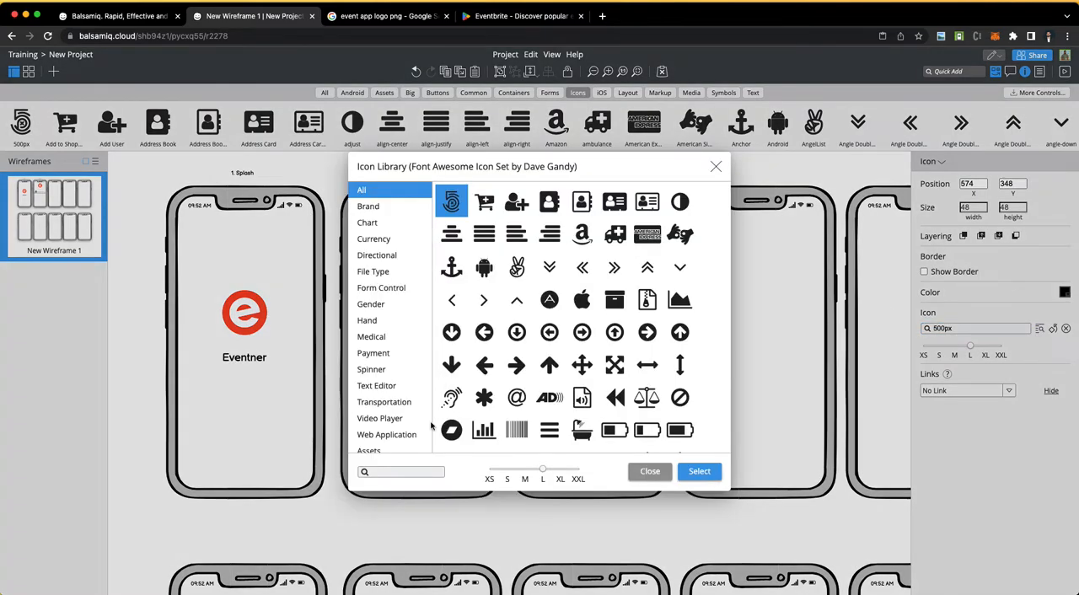
pyautogui.click(397, 473)
pyautogui.write('email')
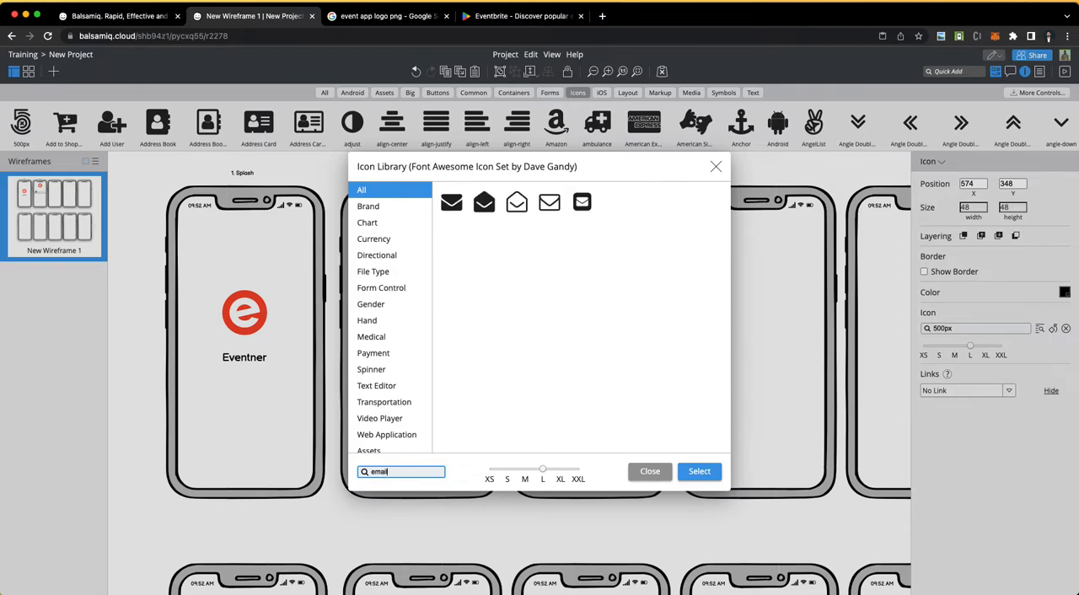
pyautogui.click(452, 203)
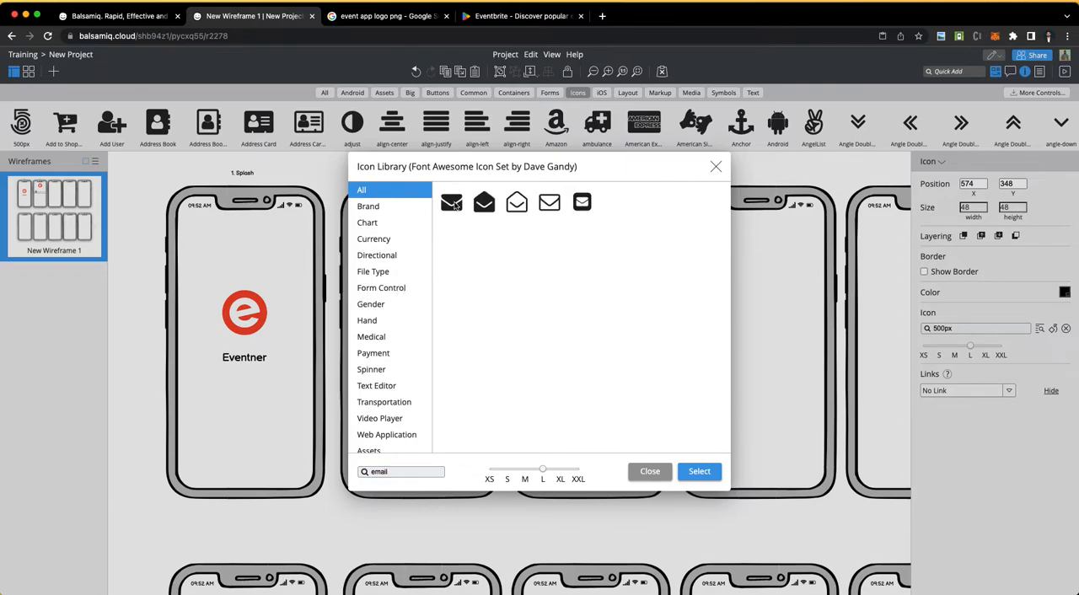
pyautogui.click(490, 479)
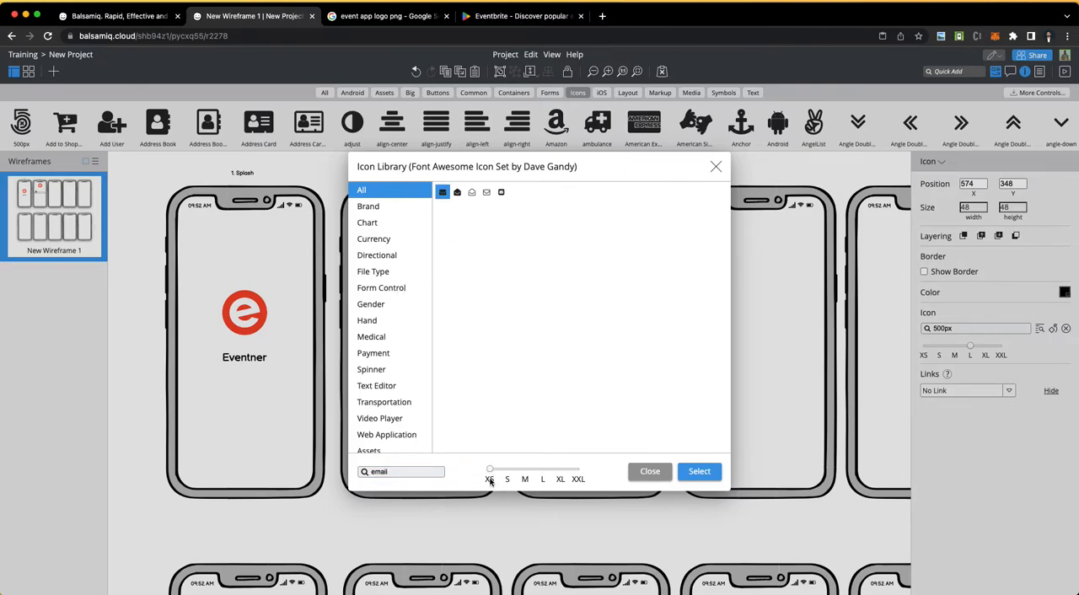
pyautogui.click(712, 469)
# Step: Move the envelope icon inside the Email field before its label, and shift the label to X 589, Y 393
pyautogui.moveTo(366, 316)
pyautogui.mouseDown()
pyautogui.moveTo(366, 342)
pyautogui.moveTo(369, 333)
pyautogui.mouseUp()
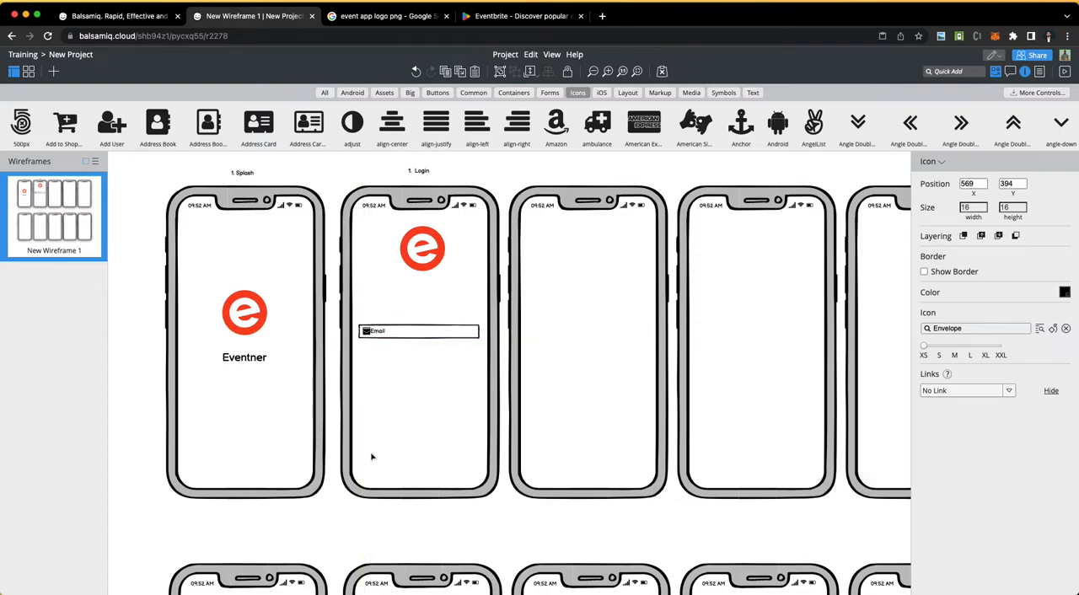
pyautogui.click(335, 172)
pyautogui.click(380, 334)
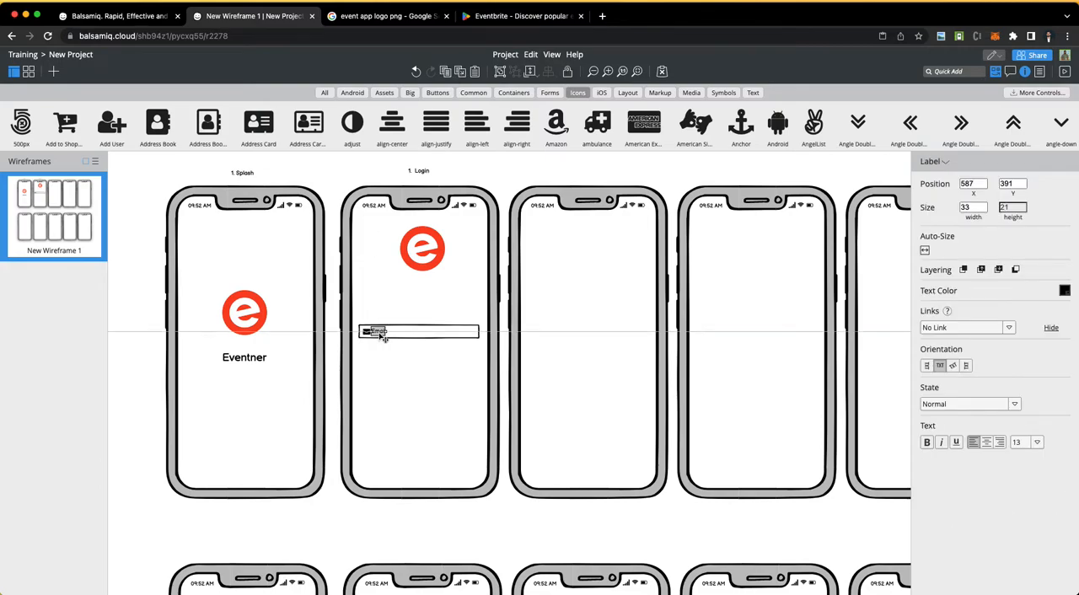
pyautogui.press('Down')
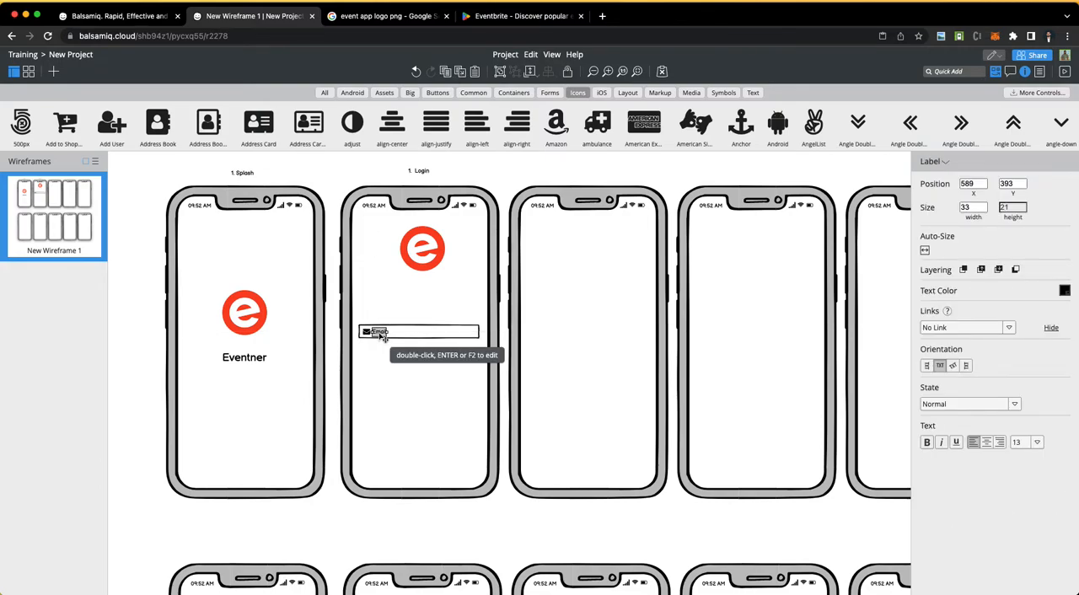
pyautogui.click(329, 177)
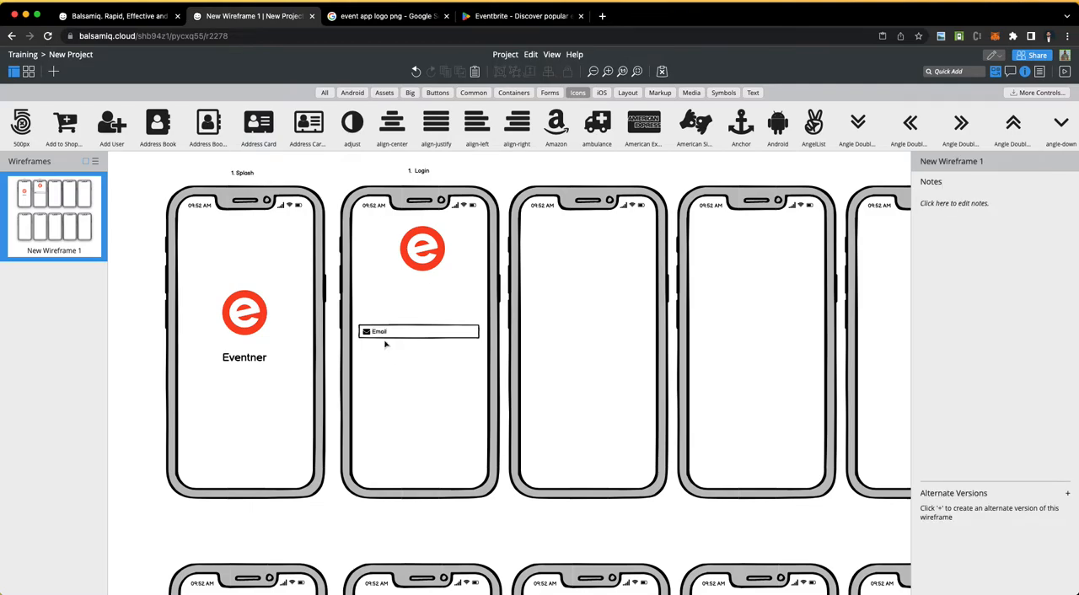
# Step: Lock the Login screen's iPhone frame so the controls on top can be selected without moving it
pyautogui.moveTo(361, 317)
pyautogui.mouseDown()
pyautogui.moveTo(410, 330)
pyautogui.moveTo(361, 317)
pyautogui.mouseUp()
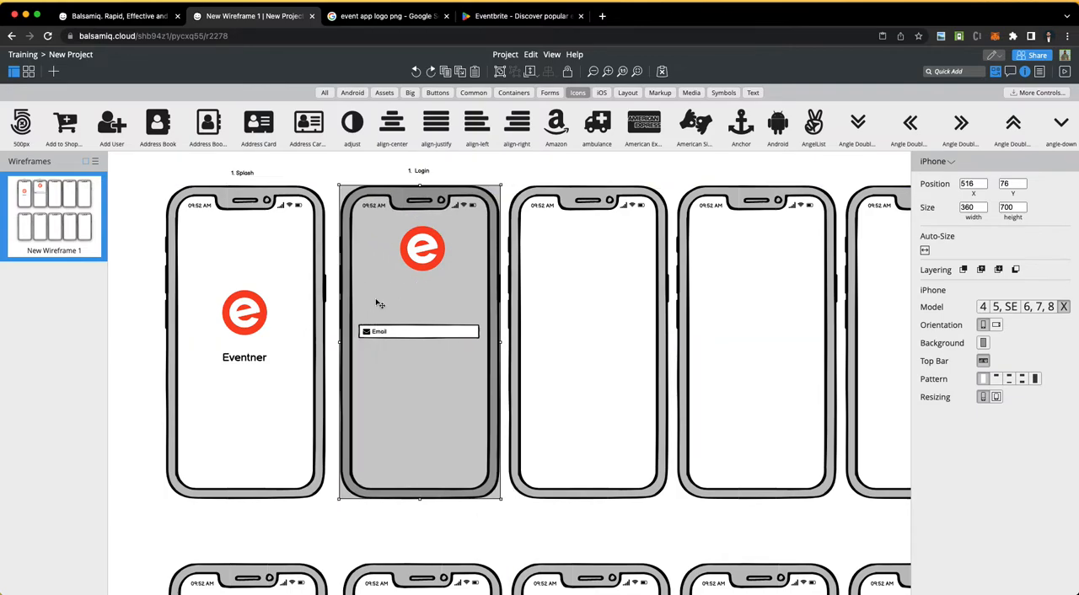
pyautogui.press('super+z')
pyautogui.press('super+z')
pyautogui.press('super+shift+z')
pyautogui.press('super+shift+z')
pyautogui.click(569, 74)
pyautogui.click(389, 297)
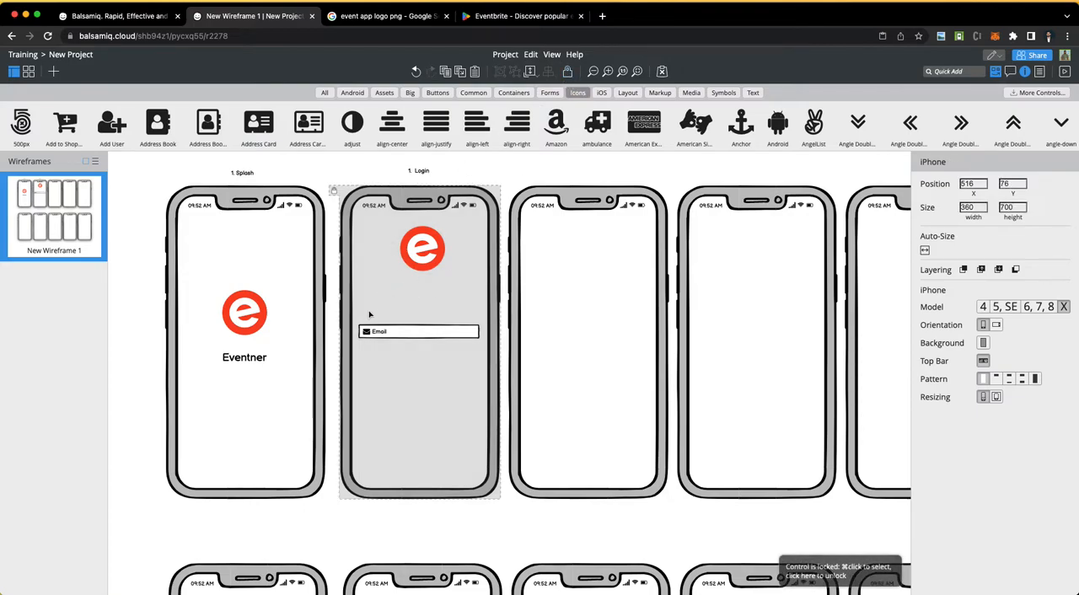
# Step: Duplicate the Email field's rectangle, icon and label together directly below the original, at about X 559, Y 439
pyautogui.moveTo(364, 305); pyautogui.dragTo(460, 302)
pyautogui.moveTo(362, 308); pyautogui.dragTo(472, 381)
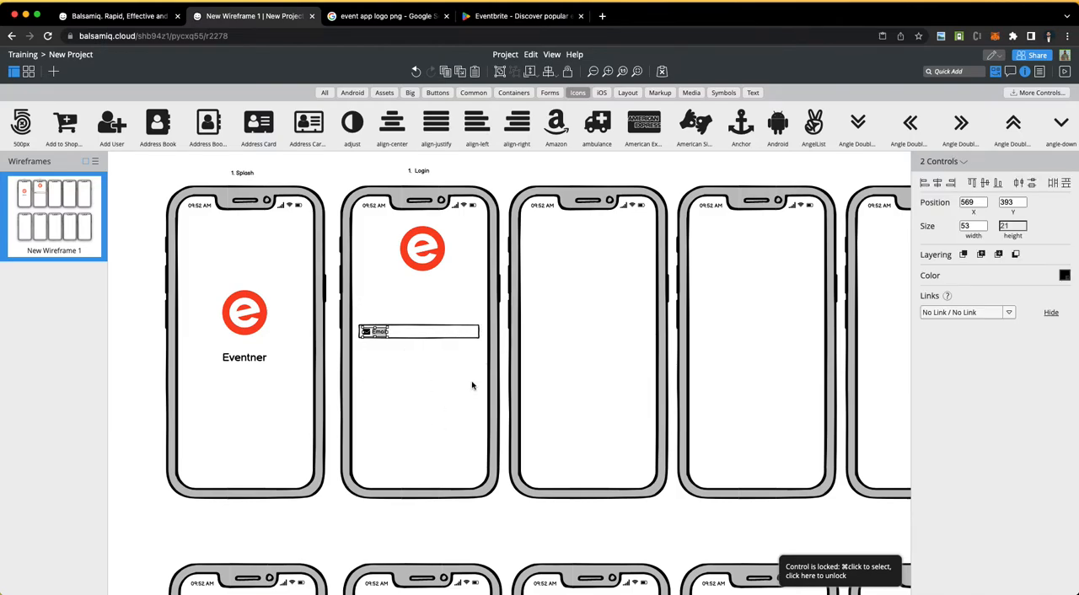
pyautogui.keyDown('shift'); pyautogui.click(437, 340); pyautogui.keyUp('shift')
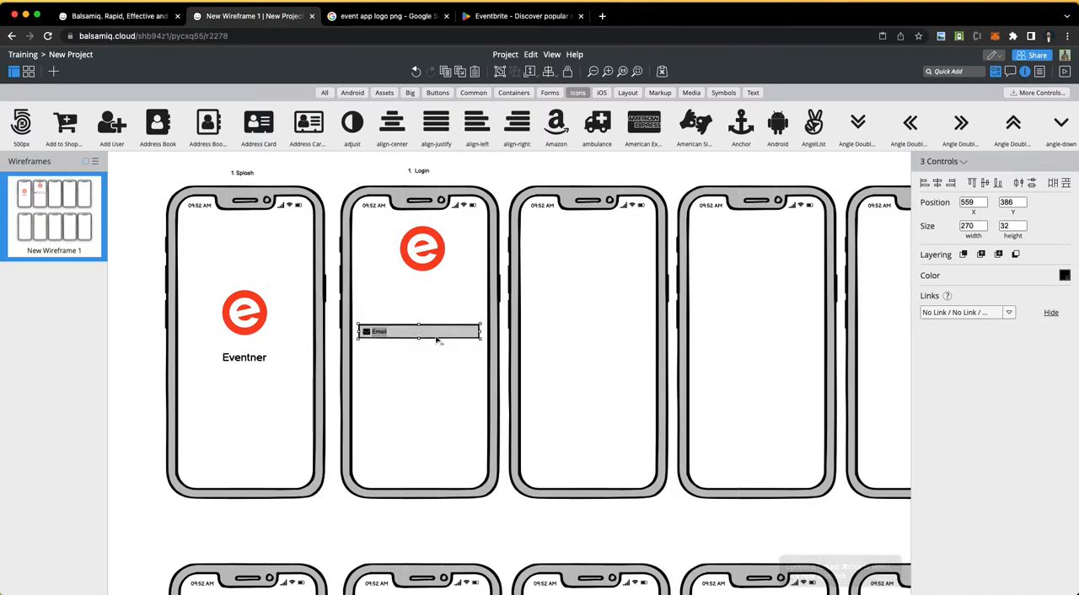
pyautogui.hotkey('shift', 'Right')
pyautogui.hotkey('shift', 'Down')
pyautogui.moveTo(431, 344)
pyautogui.mouseDown()
pyautogui.moveTo(431, 373)
pyautogui.moveTo(425, 362)
pyautogui.mouseUp()
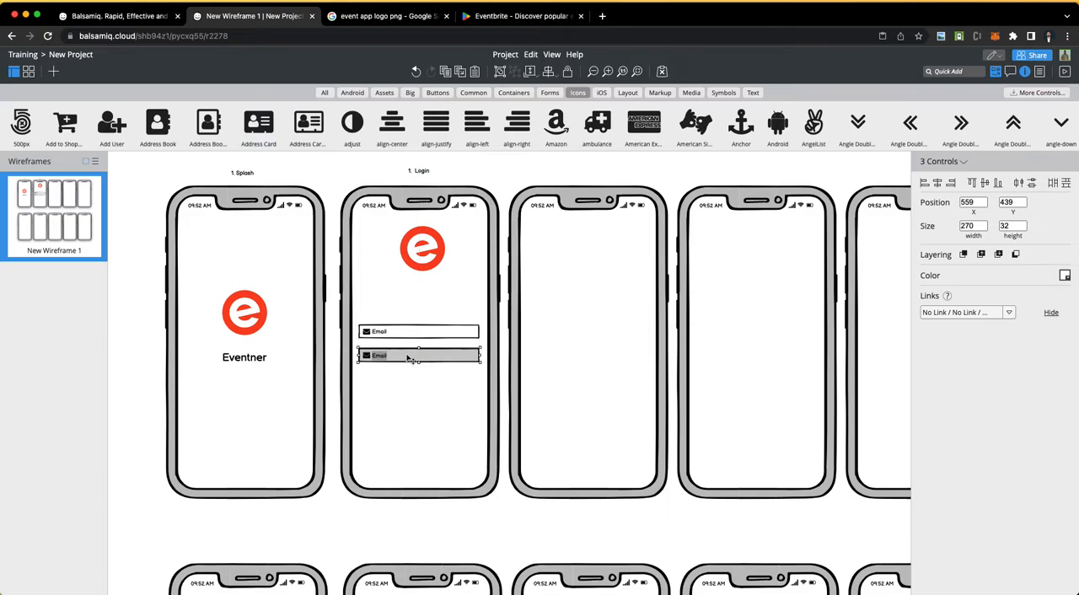
# Step: Change the duplicated field's label text to "Password"
pyautogui.click(389, 405)
pyautogui.doubleClick(381, 358)
pyautogui.write('Password')
pyautogui.click(382, 392)
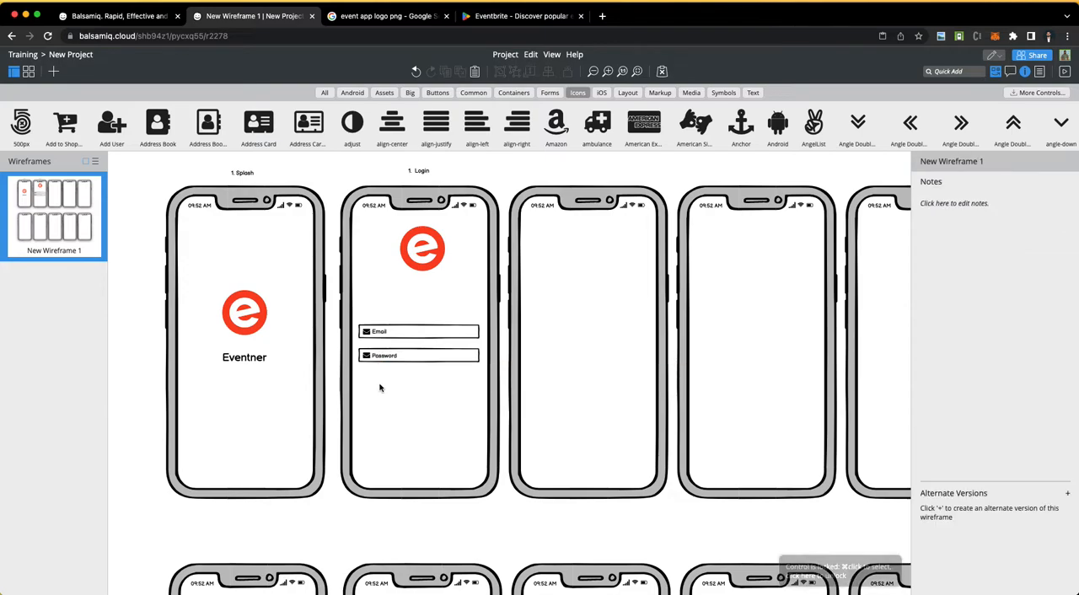
# Step: Search the icon library for "lock" and replace the Password field's envelope with the closed padlock icon
pyautogui.click(366, 355)
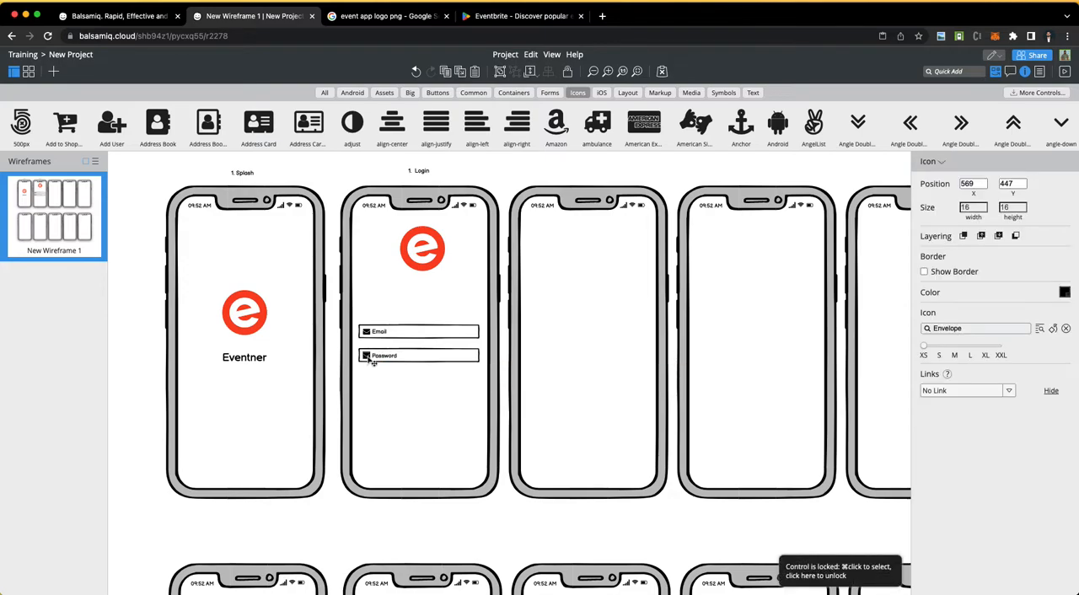
pyautogui.click(1040, 328)
pyautogui.write('lock')
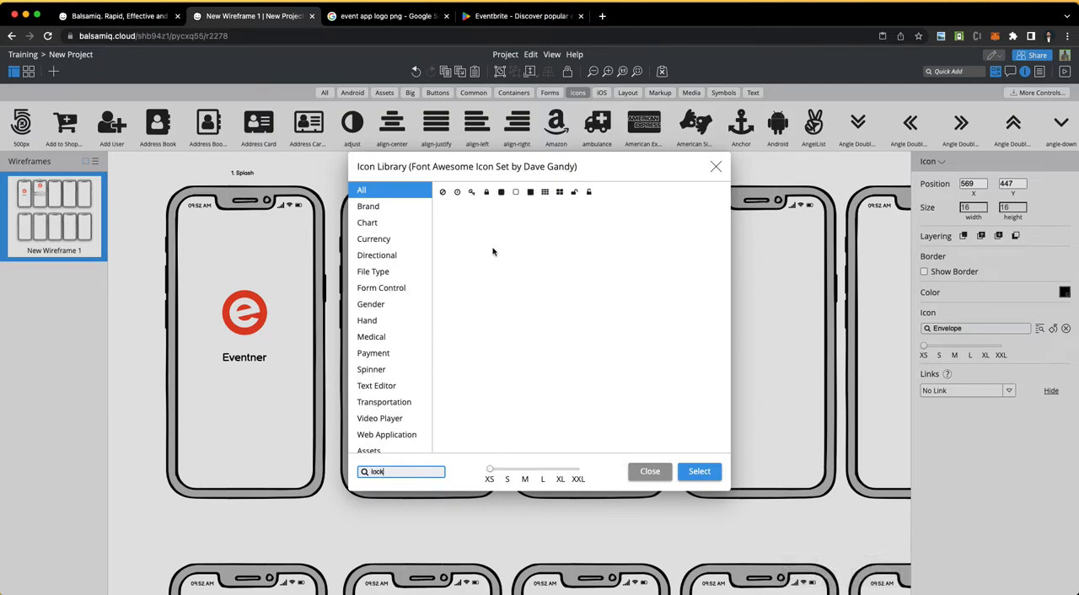
pyautogui.click(486, 193)
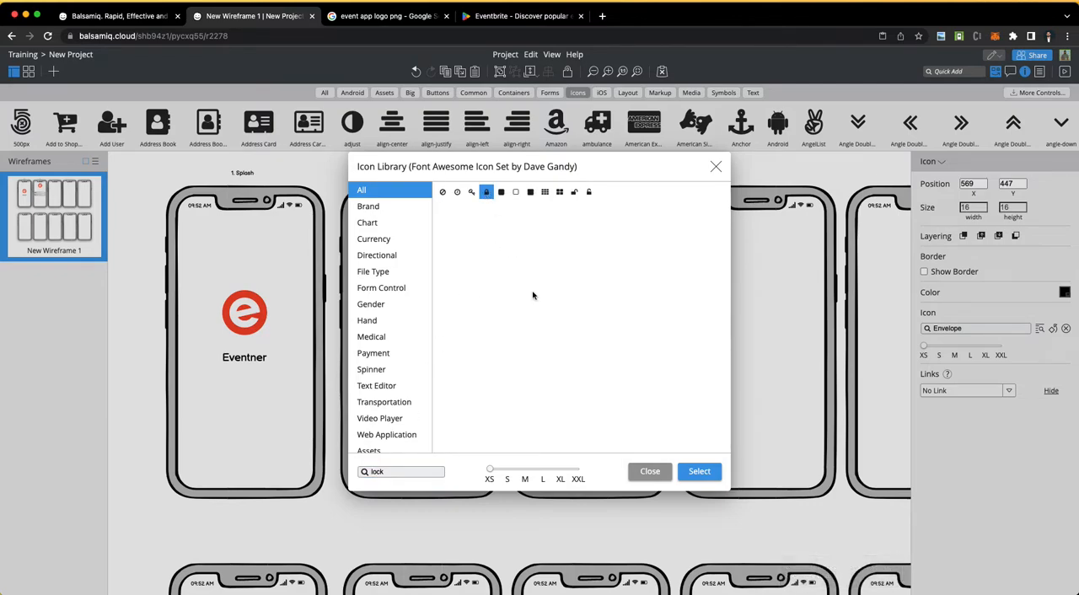
pyautogui.click(700, 472)
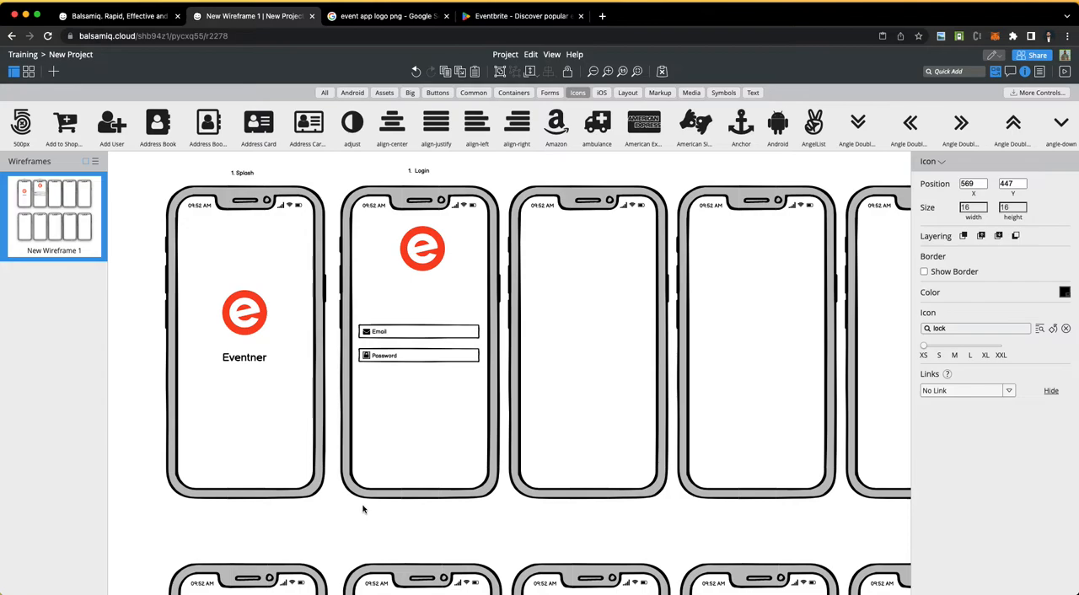
pyautogui.click(412, 451)
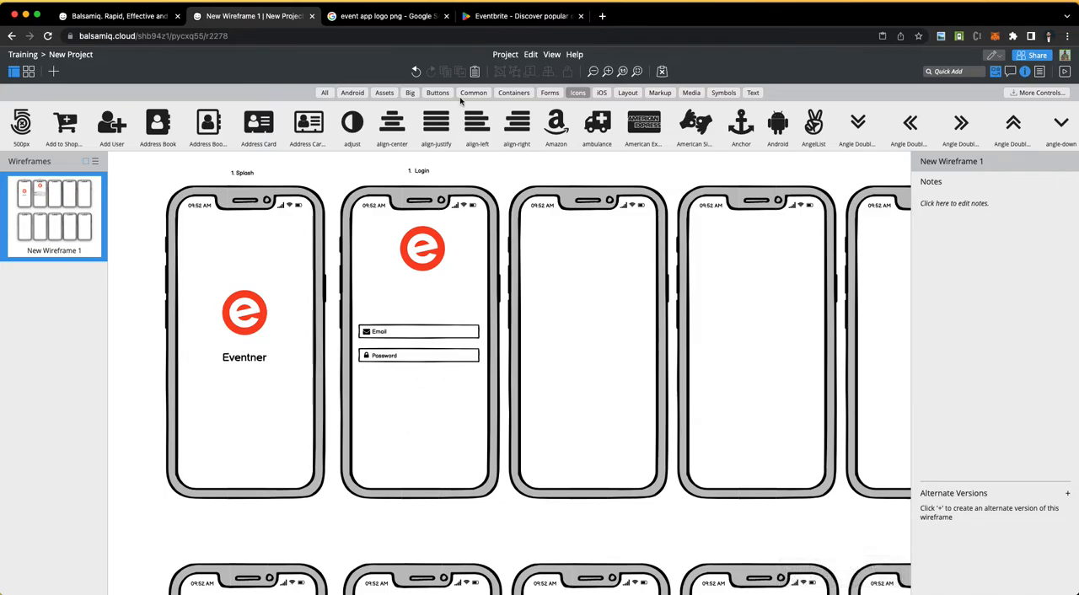
# Step: Add a rectangle about 173 by 33 below the Password field and place a copy of the Password label in its centre
pyautogui.click(515, 93)
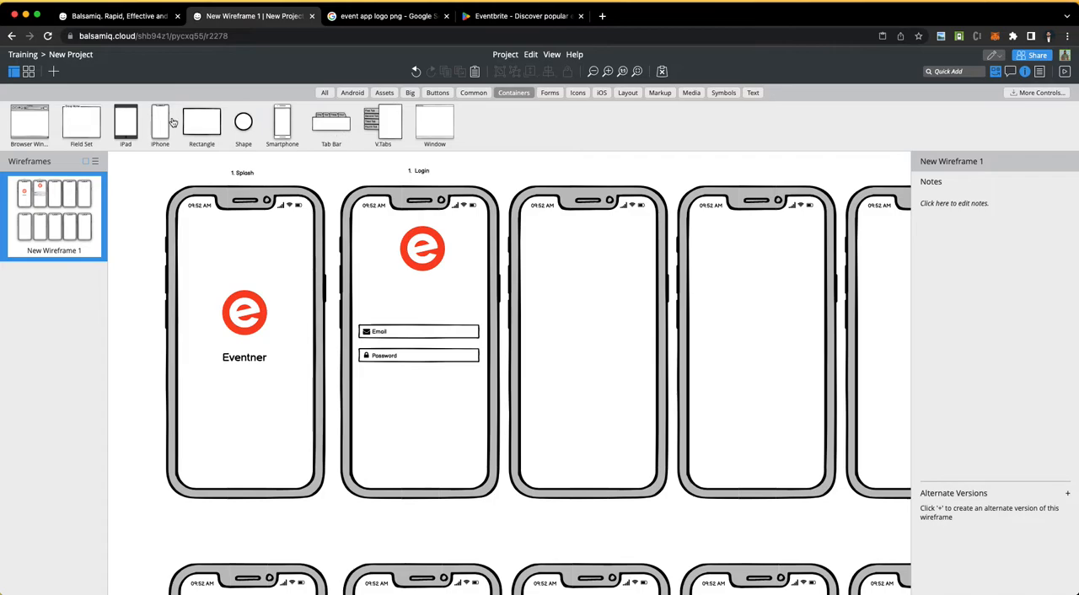
pyautogui.moveTo(188, 125); pyautogui.dragTo(453, 427)
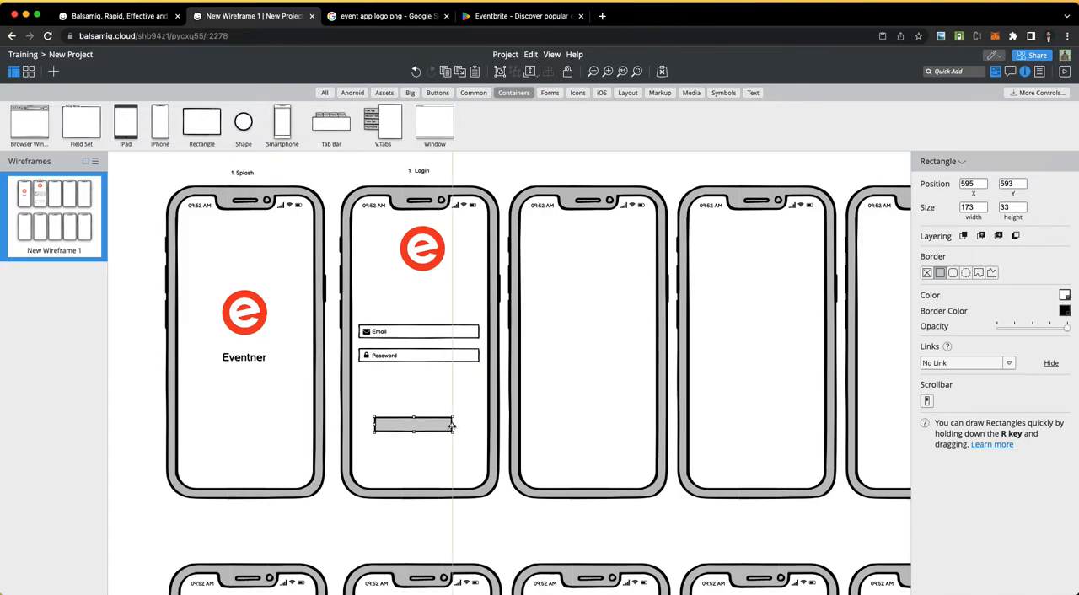
pyautogui.click(385, 358)
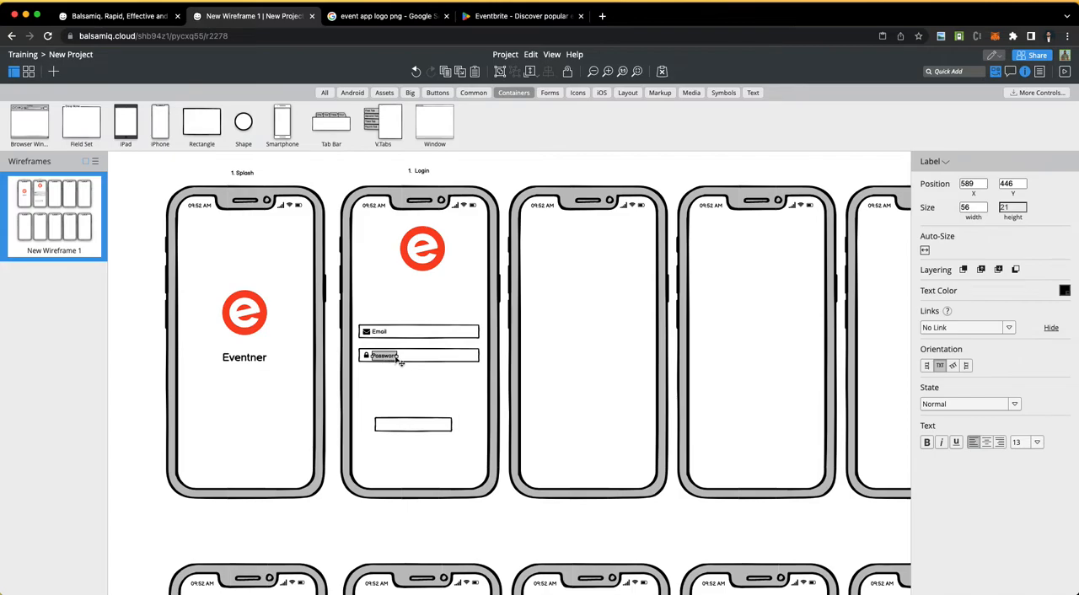
pyautogui.moveTo(391, 365); pyautogui.dragTo(412, 427)
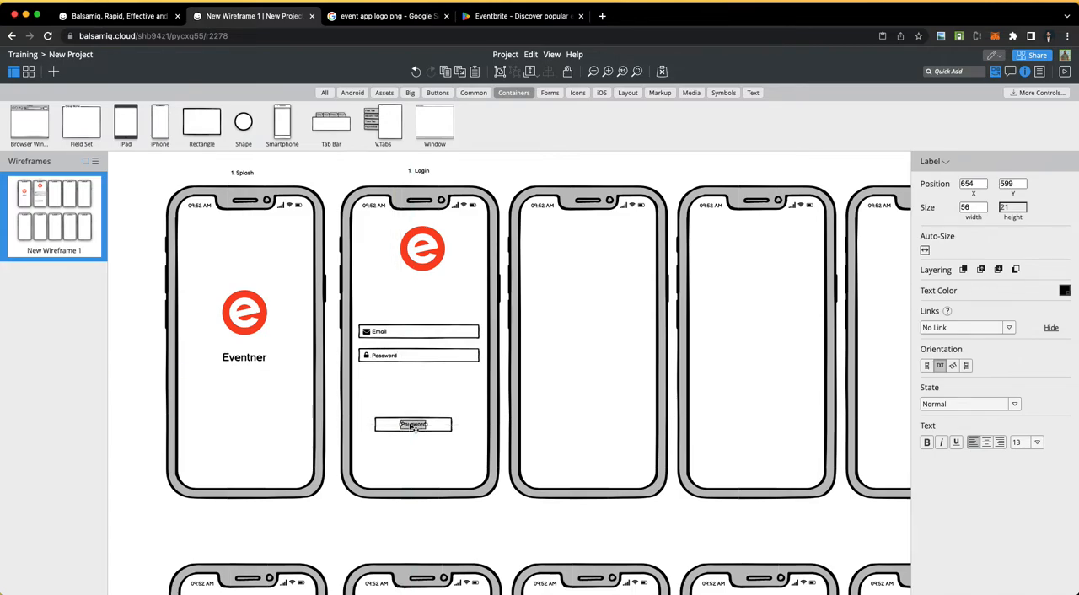
# Step: Change the copied label's text in the lower rectangle to "Login" and centre it inside the rectangle
pyautogui.doubleClick(413, 426)
pyautogui.write('Login')
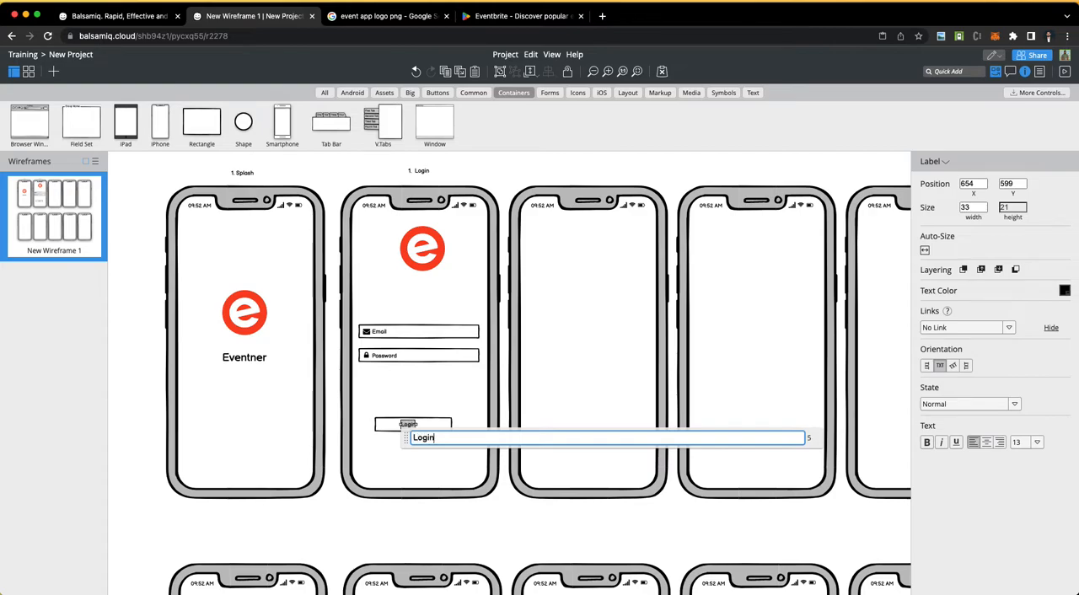
pyautogui.click(397, 448)
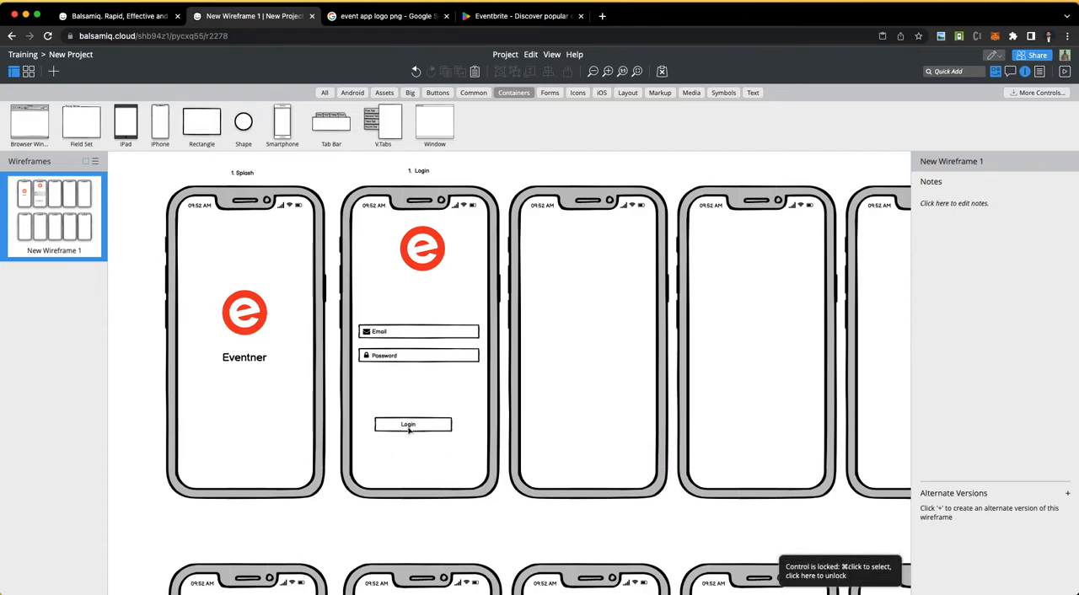
pyautogui.click(413, 427)
pyautogui.moveTo(413, 428); pyautogui.dragTo(420, 428)
pyautogui.click(400, 473)
# Step: Try green as the Login button rectangle's fill colour, and settle on a medium blue instead
pyautogui.click(396, 430)
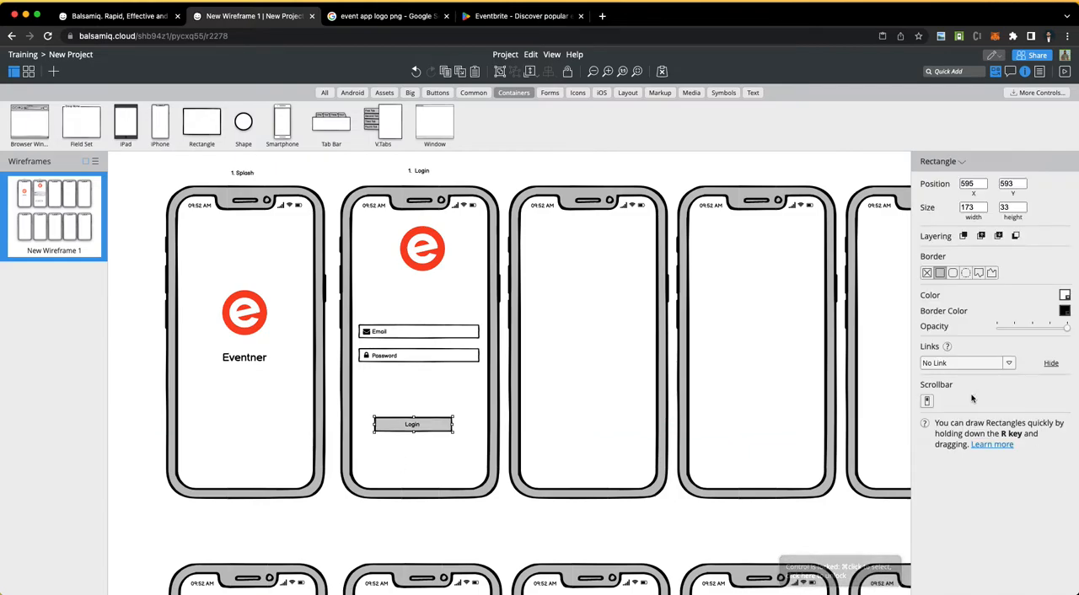
pyautogui.click(1066, 297)
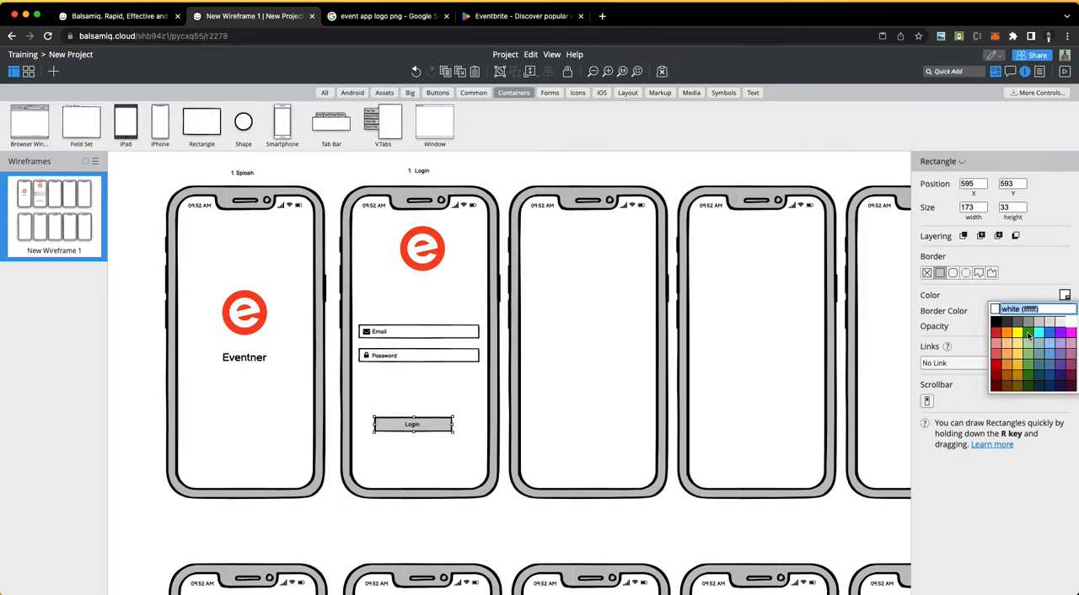
pyautogui.click(1029, 335)
pyautogui.click(1066, 295)
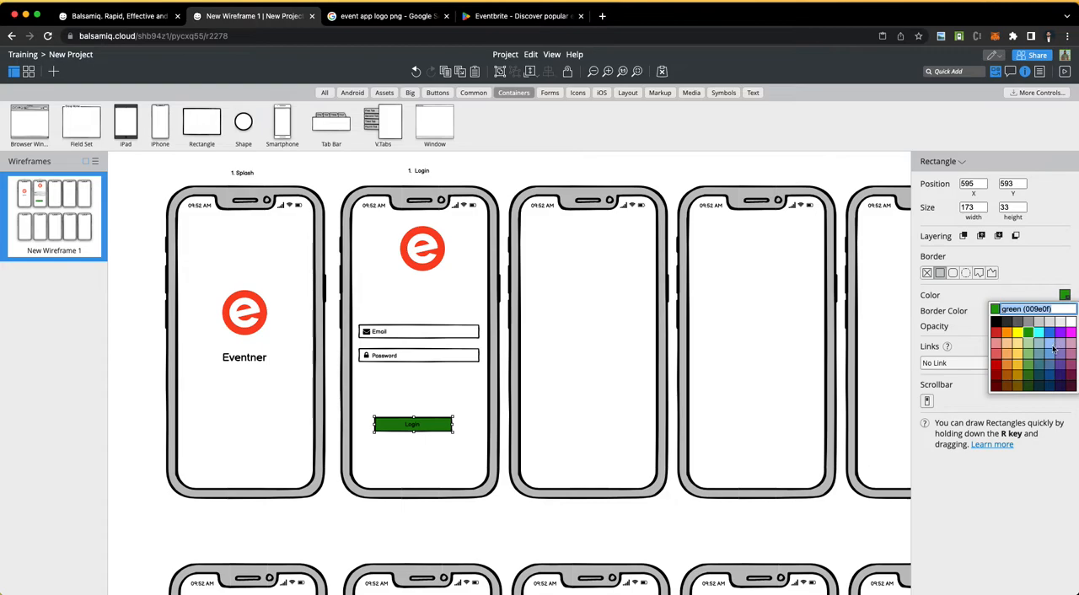
pyautogui.click(1053, 348)
pyautogui.click(503, 512)
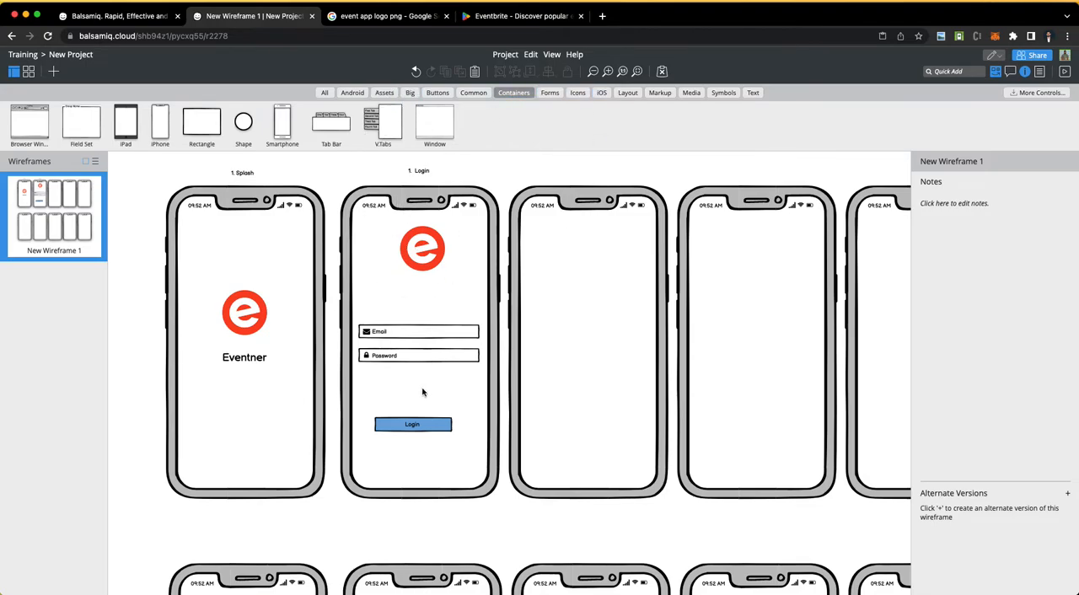
# Step: Switch to the Word requirements document, highlight "Forgot Password" in the Users item, and return to the Balsamiq wireframe
pyautogui.hotkey('ctrl', 'Left')
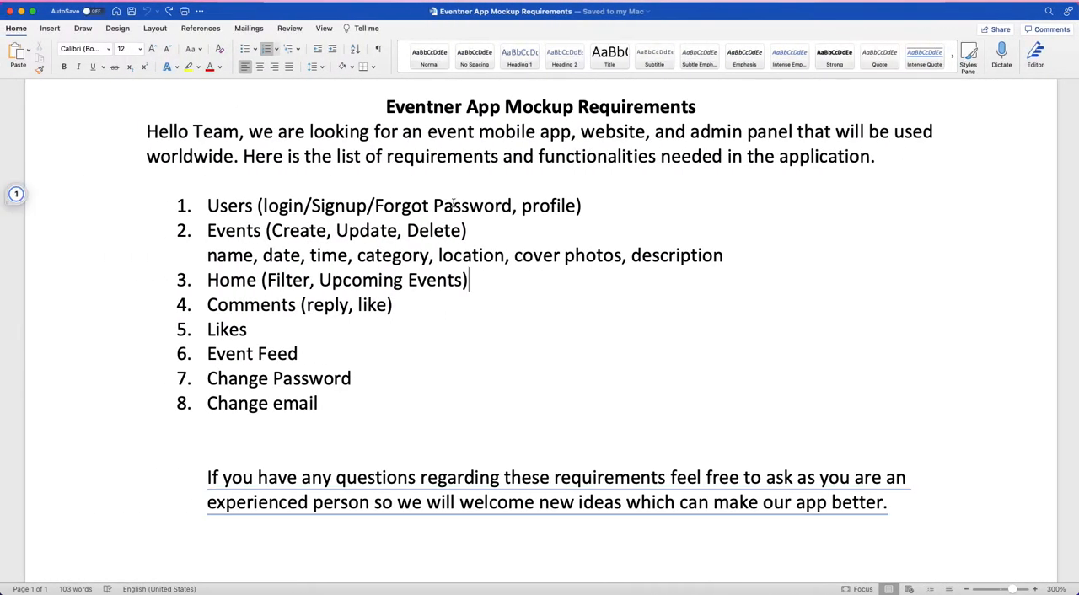
pyautogui.moveTo(375, 206); pyautogui.dragTo(512, 206)
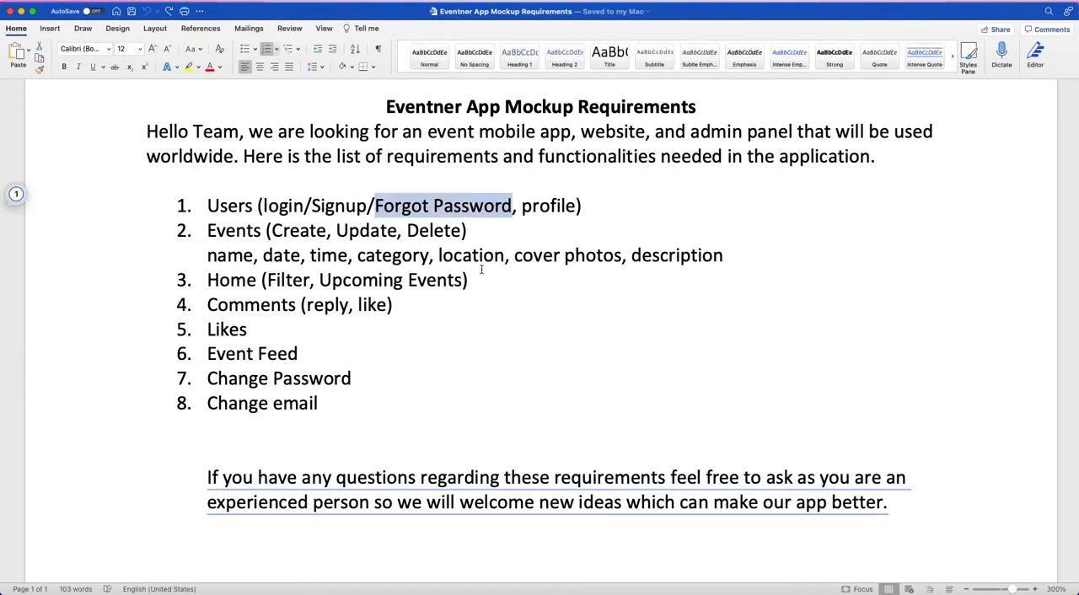
pyautogui.hotkey('ctrl', 'Right')
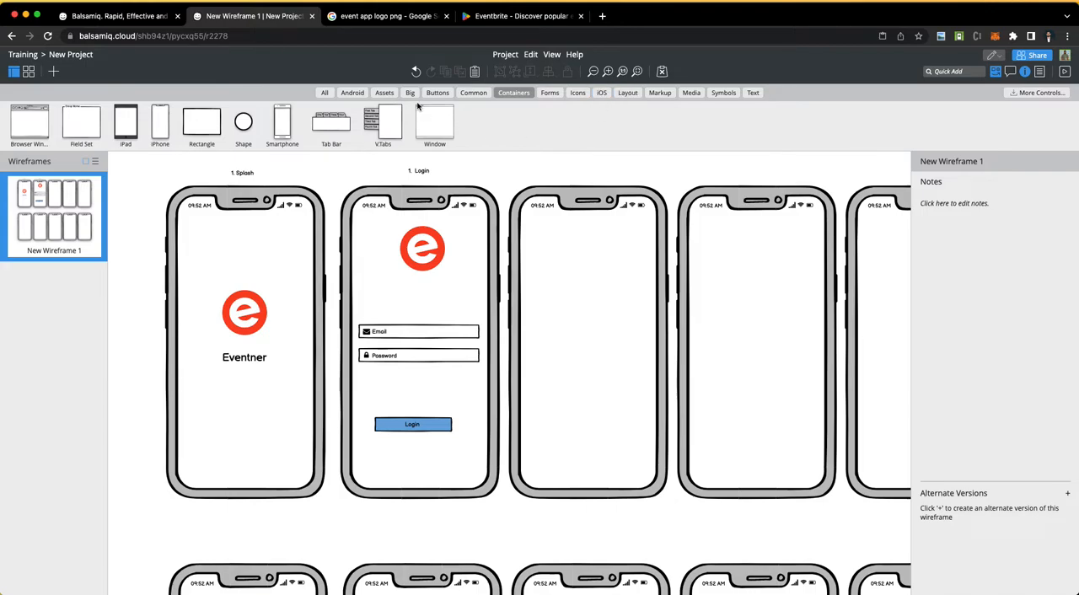
# Step: Add a text label reading "Forgot Password? Reset" just below the Password field on the login screen
pyautogui.click(751, 91)
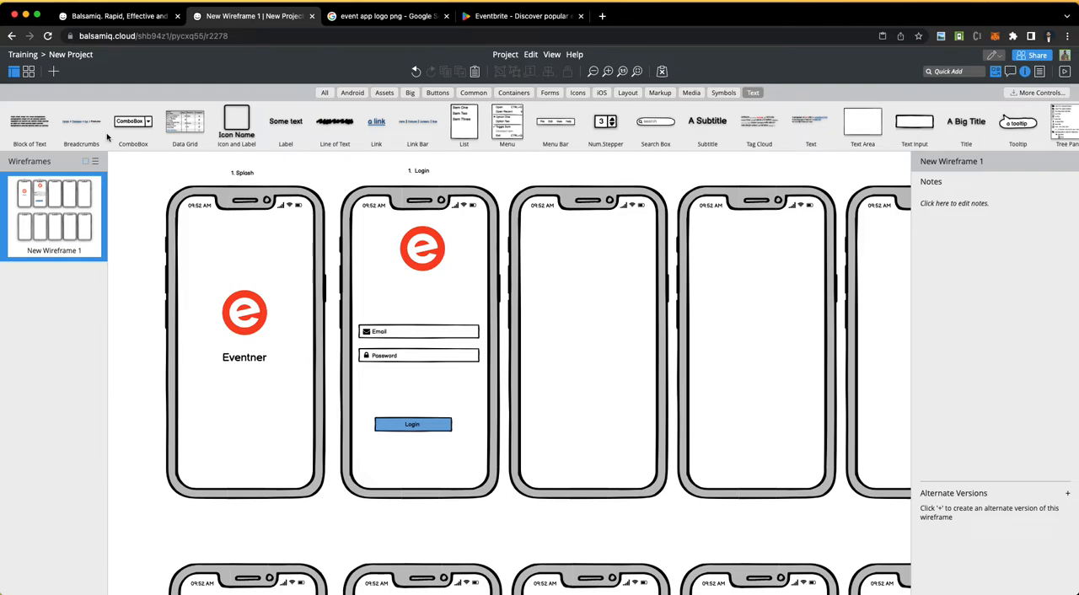
pyautogui.moveTo(284, 126); pyautogui.dragTo(447, 379)
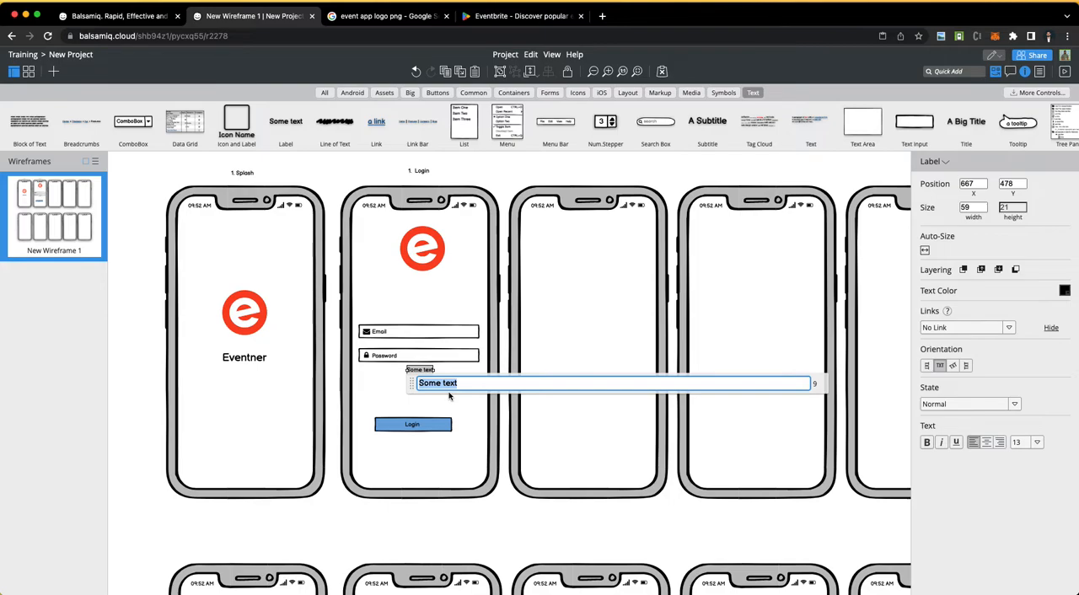
pyautogui.write('Forgot ')
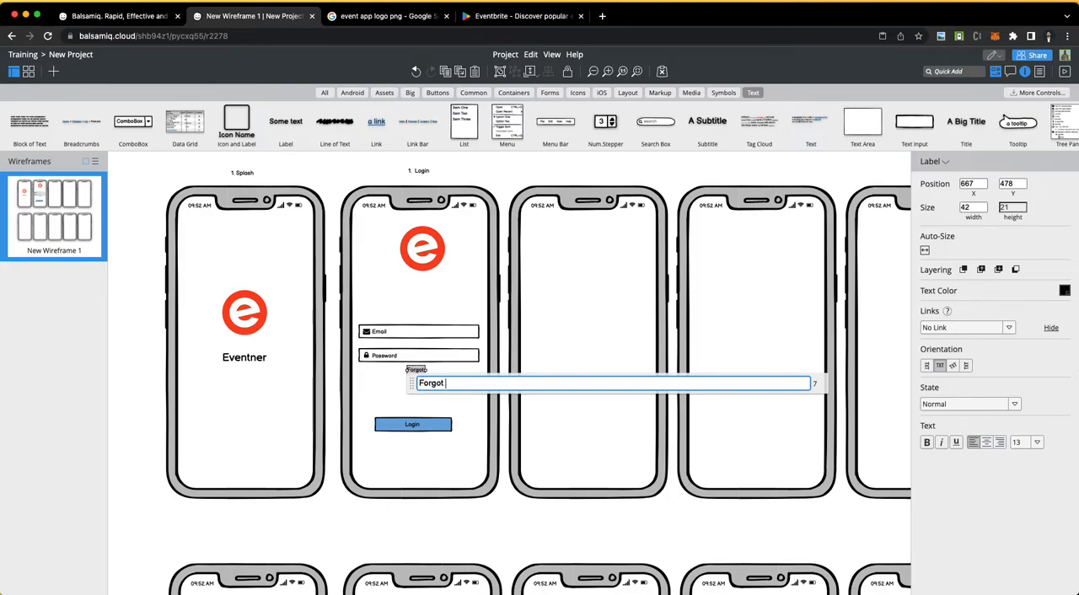
pyautogui.write('Password? Rests')
pyautogui.press('BackSpace')
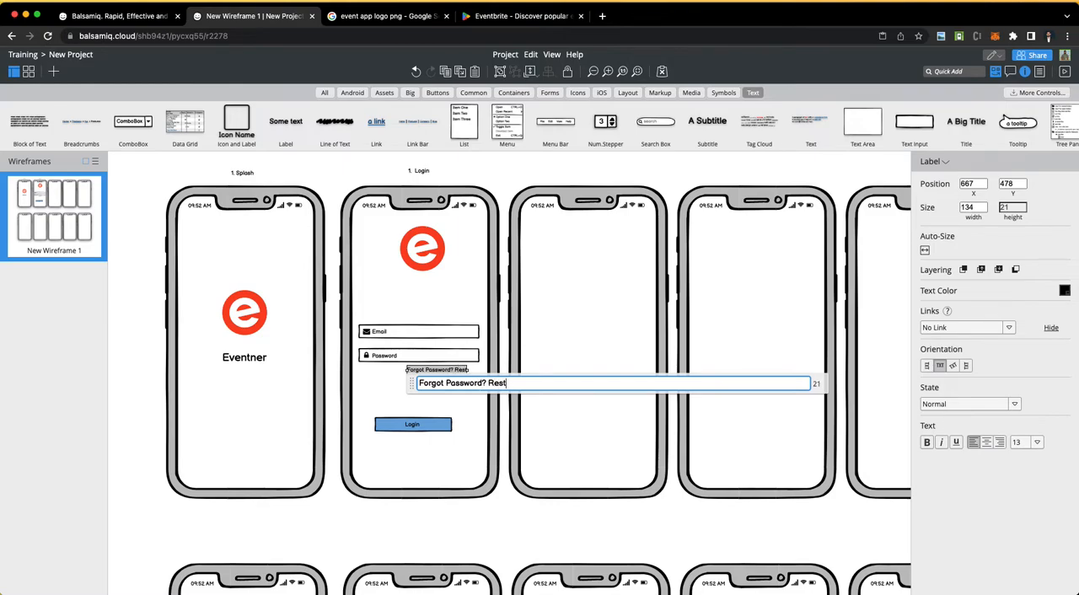
pyautogui.write('t')
pyautogui.click(452, 400)
# Step: Nudge the "Forgot Password? Reset" label to X 686, Y 480 so its right end aligns with the Password field's edge
pyautogui.click(455, 376)
pyautogui.press('Right')
pyautogui.press('Right')
pyautogui.press('Right')
pyautogui.press('Right')
pyautogui.press('Right')
pyautogui.press('Right')
pyautogui.press('Right')
pyautogui.press('Right')
pyautogui.press('Right')
pyautogui.press('Right')
pyautogui.press('Right')
pyautogui.press('Right')
pyautogui.press('Right')
pyautogui.press('Right')
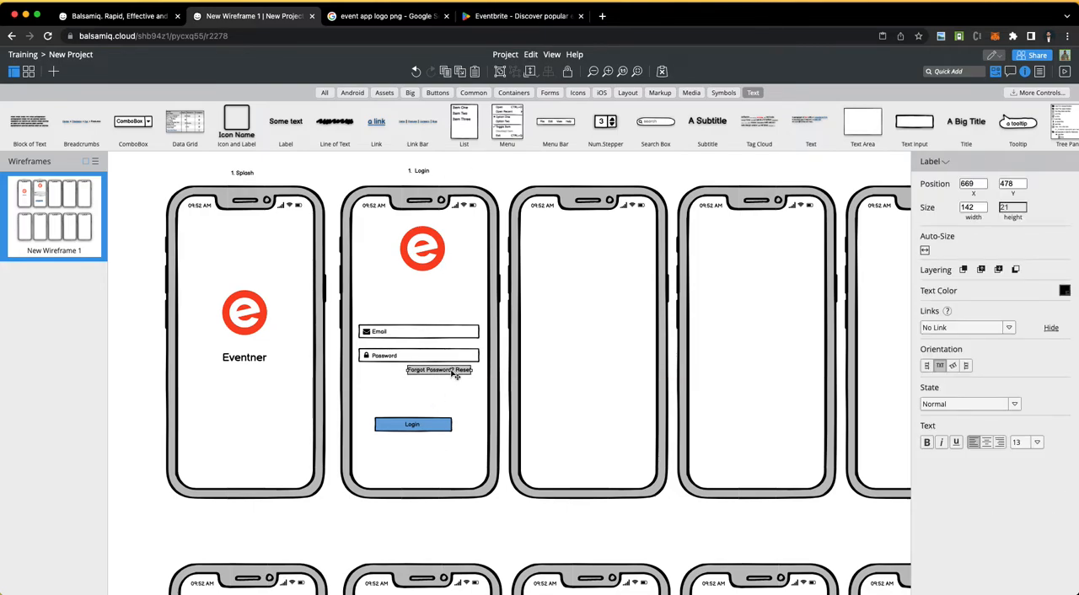
pyautogui.press('Right')
pyautogui.press('Right')
pyautogui.press('Right')
pyautogui.press('Down')
pyautogui.press('Right')
pyautogui.press('Right')
pyautogui.press('Down')
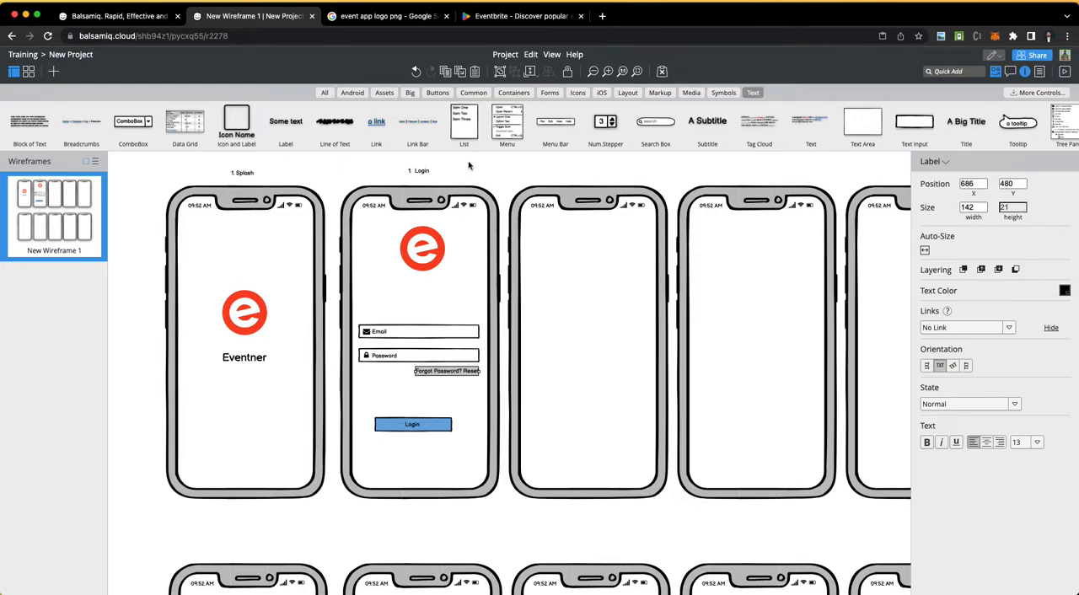
pyautogui.click(335, 433)
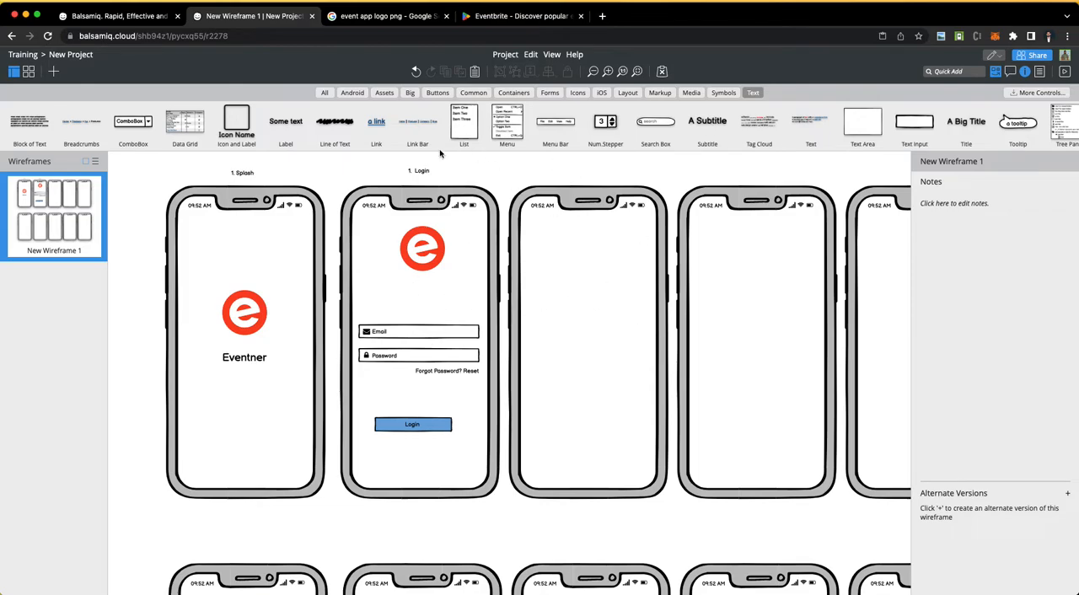
# Step: Add a subtitle reading "Hey," between the logo and the Email field on the login screen
pyautogui.moveTo(717, 125); pyautogui.dragTo(387, 287)
pyautogui.doubleClick(390, 285)
pyautogui.write('Hey,')
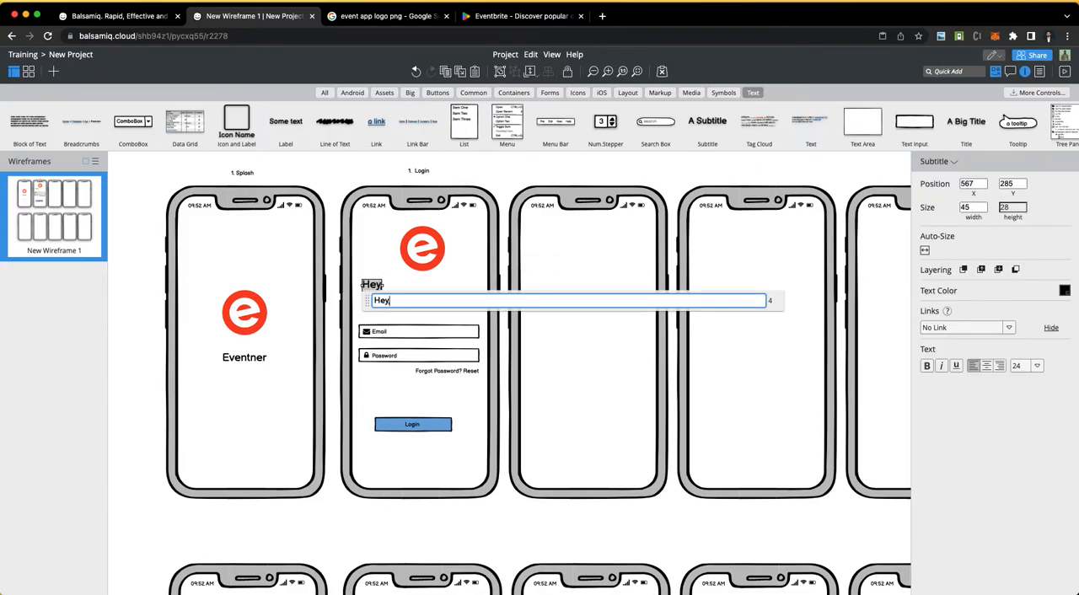
pyautogui.press('Return')
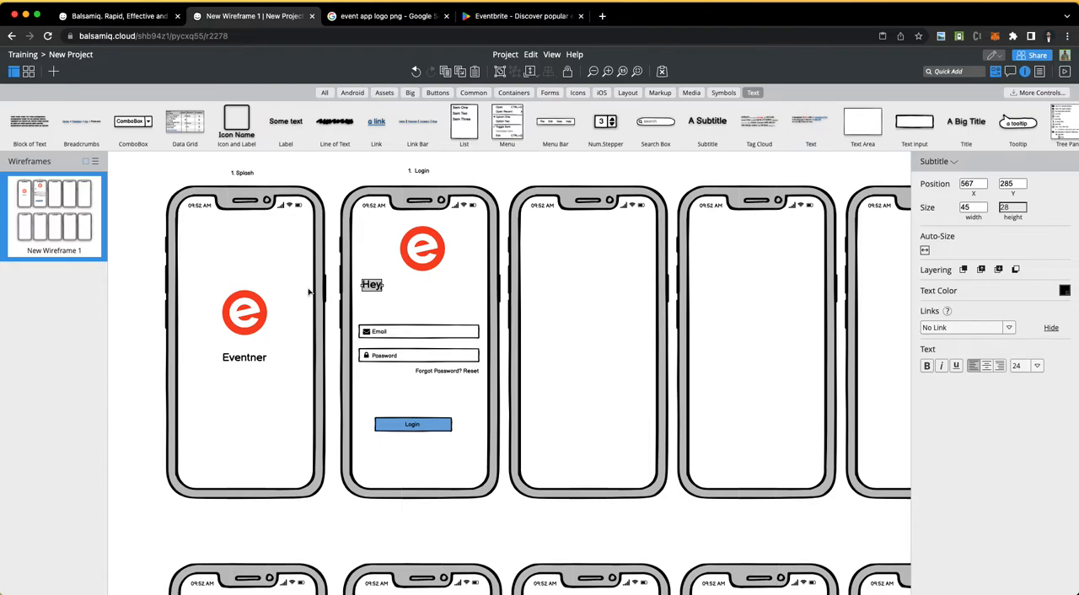
# Step: Duplicate the "Hey," subtitle directly beneath itself at X 567, Y 313 and change the copy's text to "Login Now"
pyautogui.moveTo(372, 285)
pyautogui.mouseDown()
pyautogui.moveTo(398, 330)
pyautogui.moveTo(379, 301)
pyautogui.mouseUp()
pyautogui.doubleClick(375, 298)
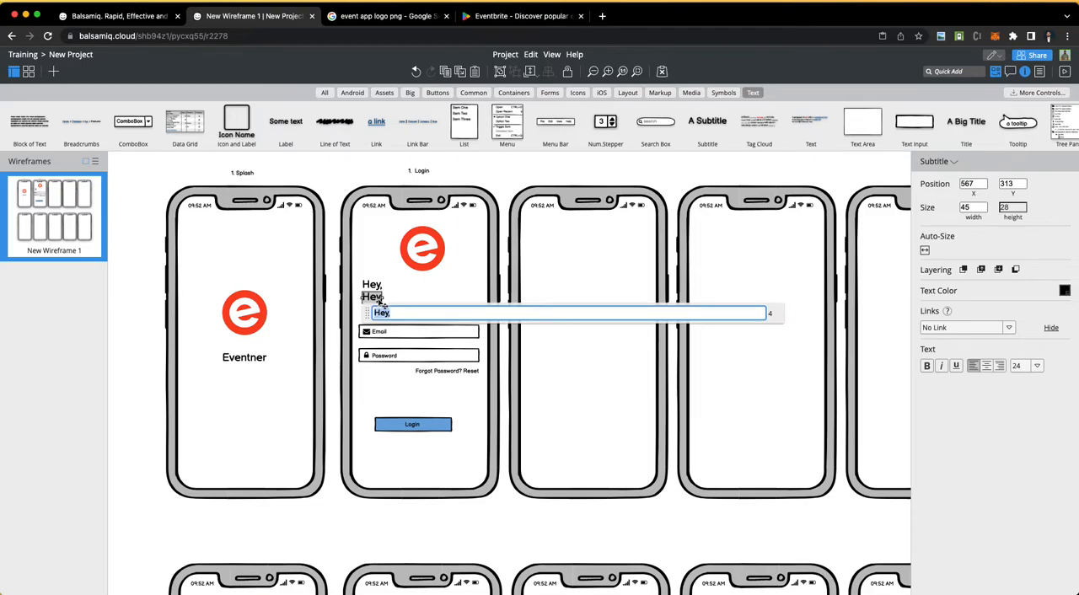
pyautogui.write('Login Now')
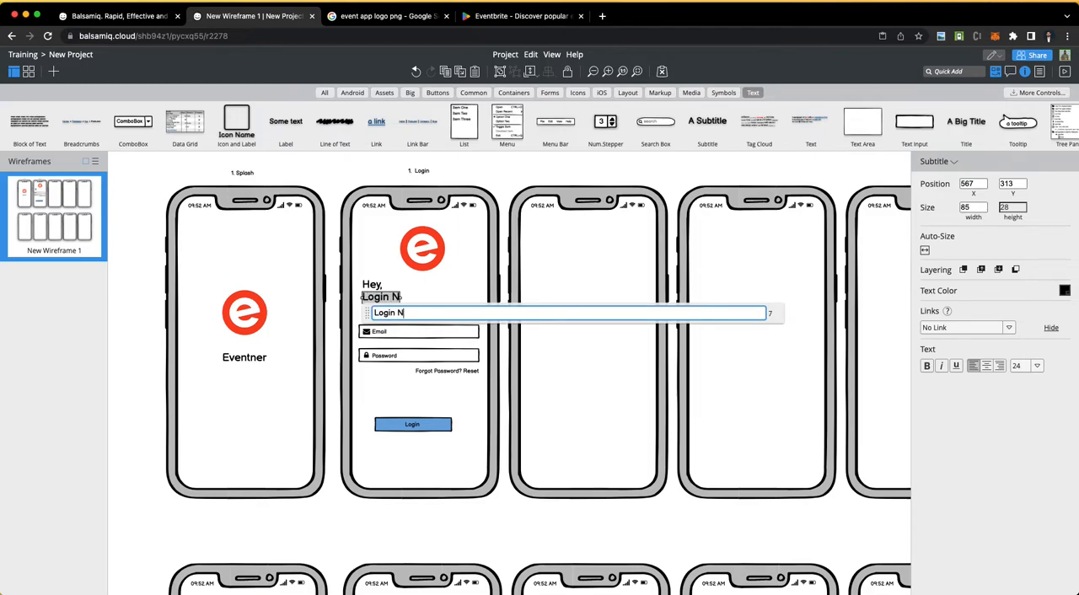
pyautogui.click(367, 169)
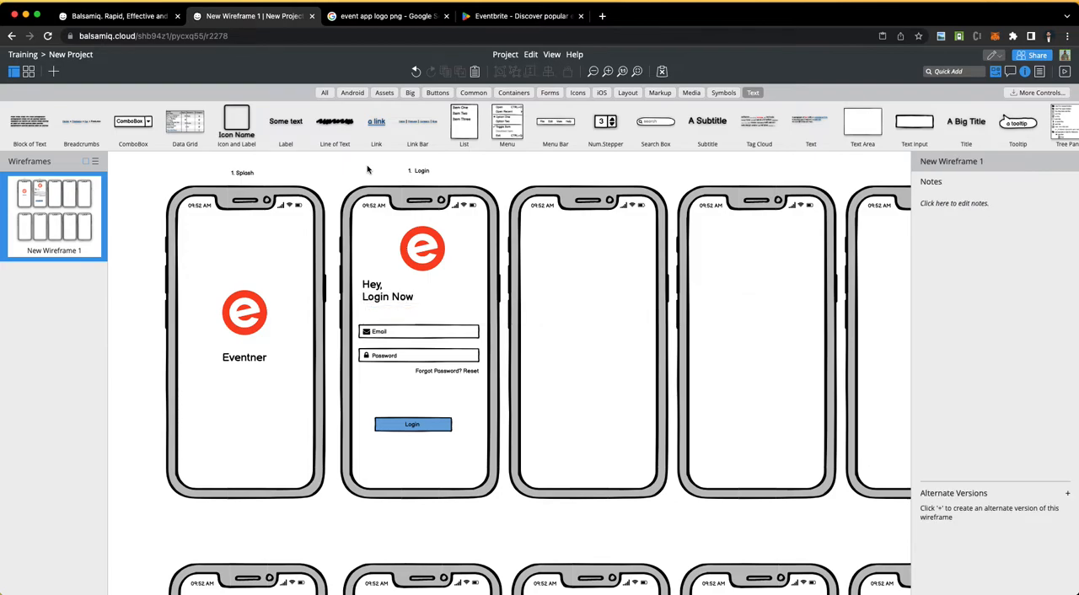
# Step: Move the Login button's rectangle and label together up to X 601, Y 542, closer to the password-reset text
pyautogui.click(419, 428)
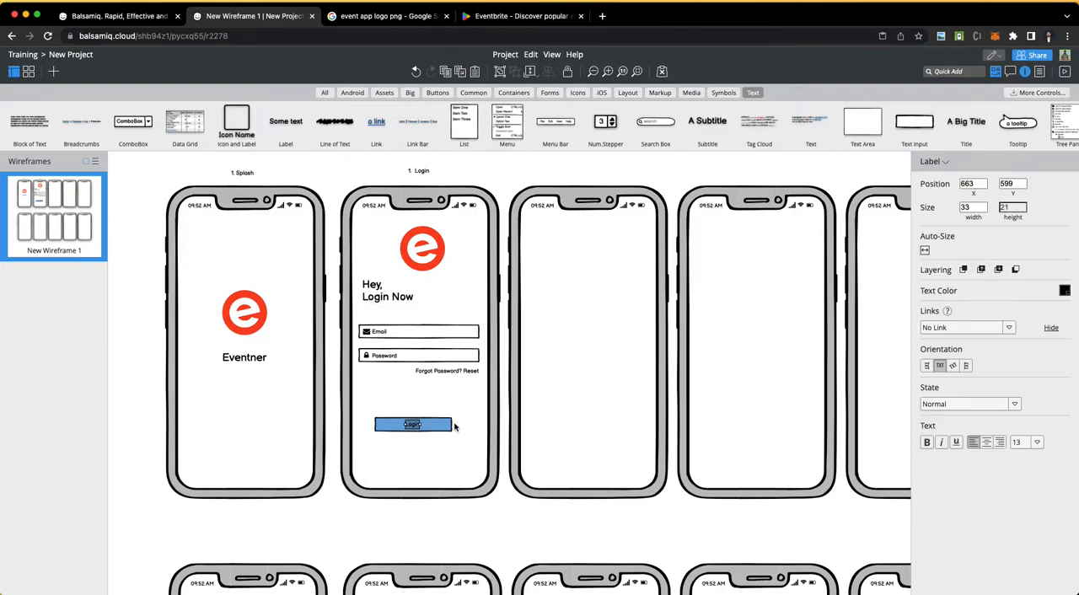
pyautogui.click(450, 428)
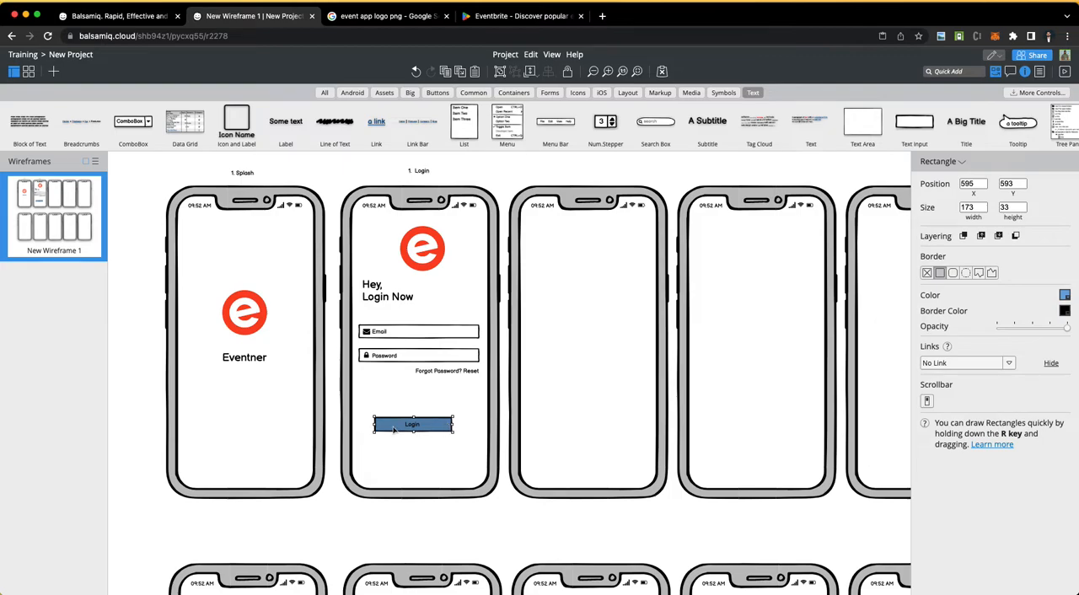
pyautogui.keyDown('shift'); pyautogui.click(411, 428); pyautogui.keyUp('shift')
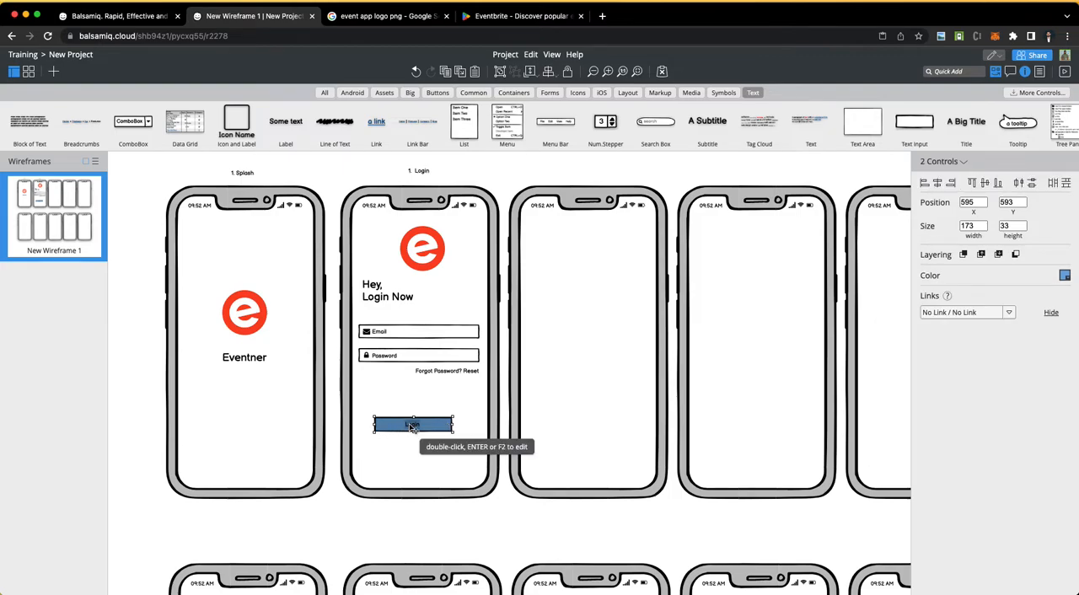
pyautogui.moveTo(440, 426); pyautogui.dragTo(444, 401)
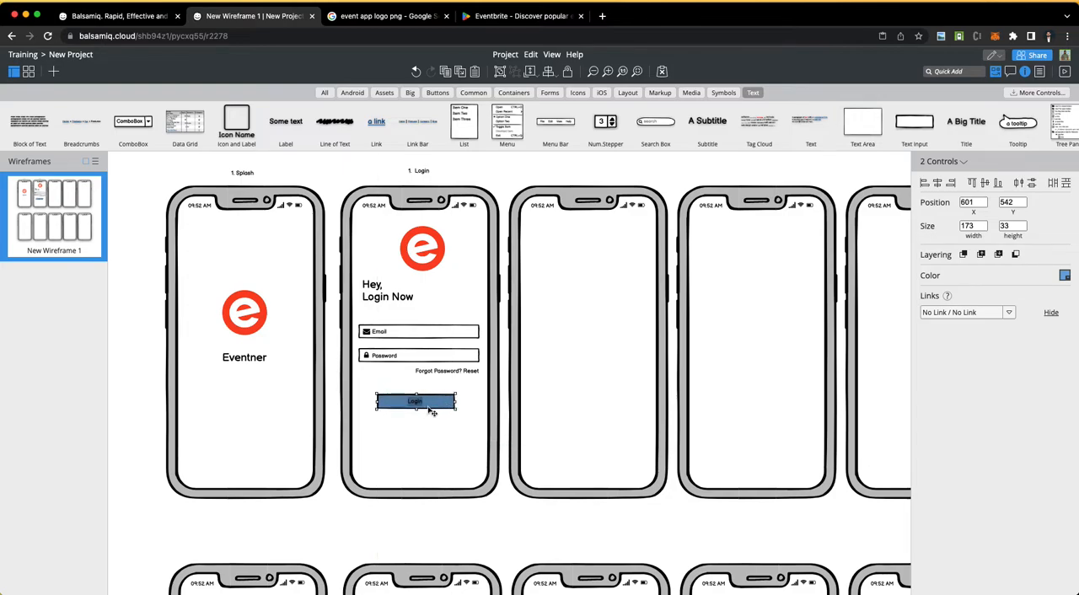
pyautogui.click(426, 430)
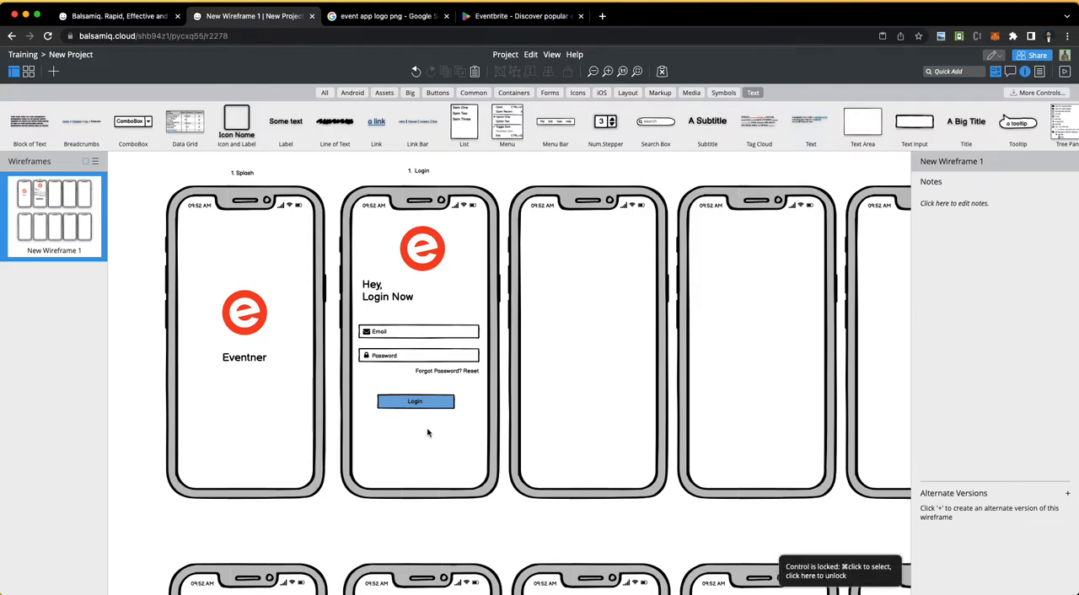
# Step: Copy the "Forgot Password? Reset" label below the Login button and change the copy's text to "Don't have an account ? Signup"
pyautogui.moveTo(450, 374); pyautogui.dragTo(421, 436)
pyautogui.doubleClick(421, 436)
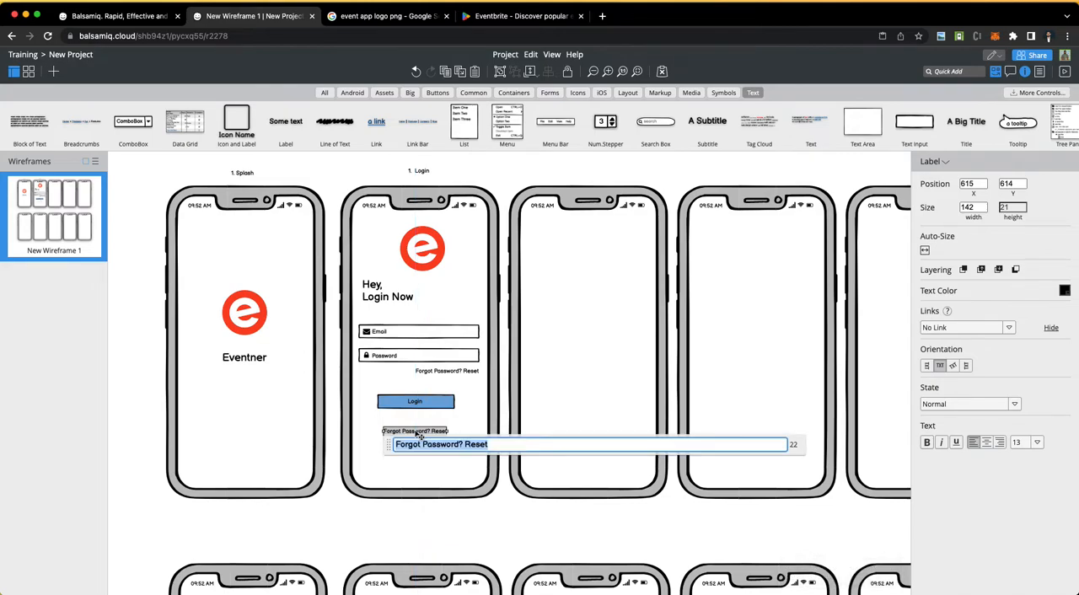
pyautogui.write("Don't ")
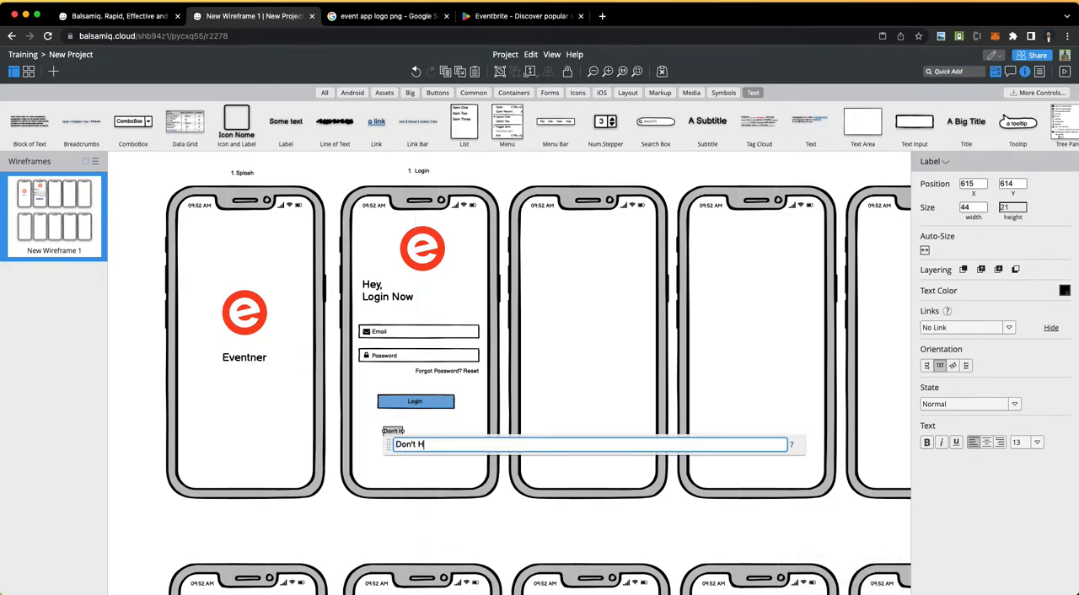
pyautogui.write('have an account ? Signup')
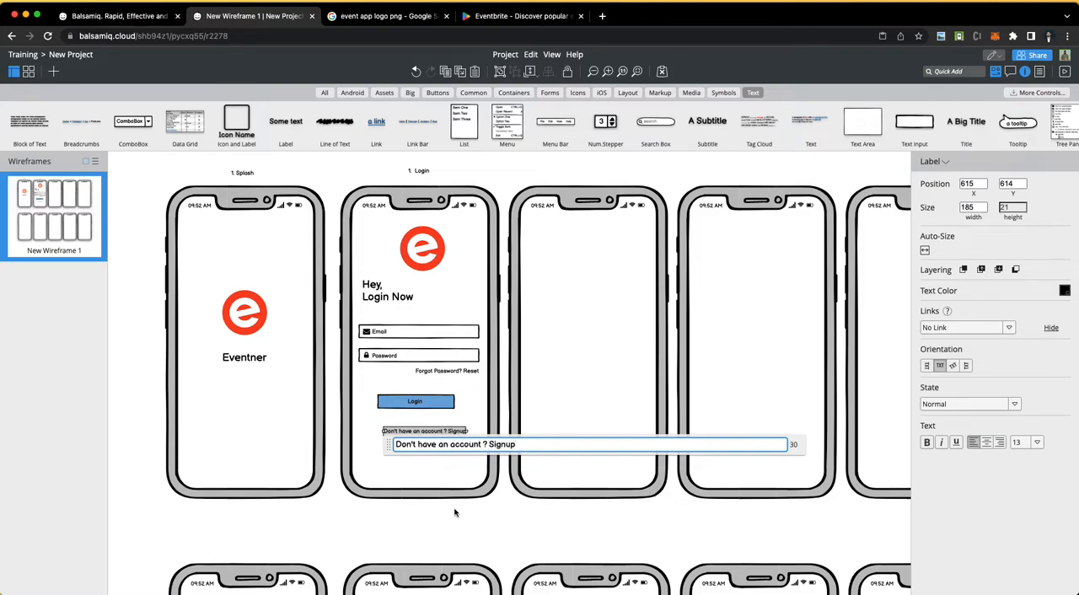
pyautogui.click(454, 501)
# Step: Move the "Don't have an account ? Signup" label down to X 601, Y 645 and set its text colour to blue
pyautogui.moveTo(449, 437)
pyautogui.mouseDown()
pyautogui.moveTo(433, 457)
pyautogui.moveTo(444, 451)
pyautogui.mouseUp()
pyautogui.doubleClick(444, 448)
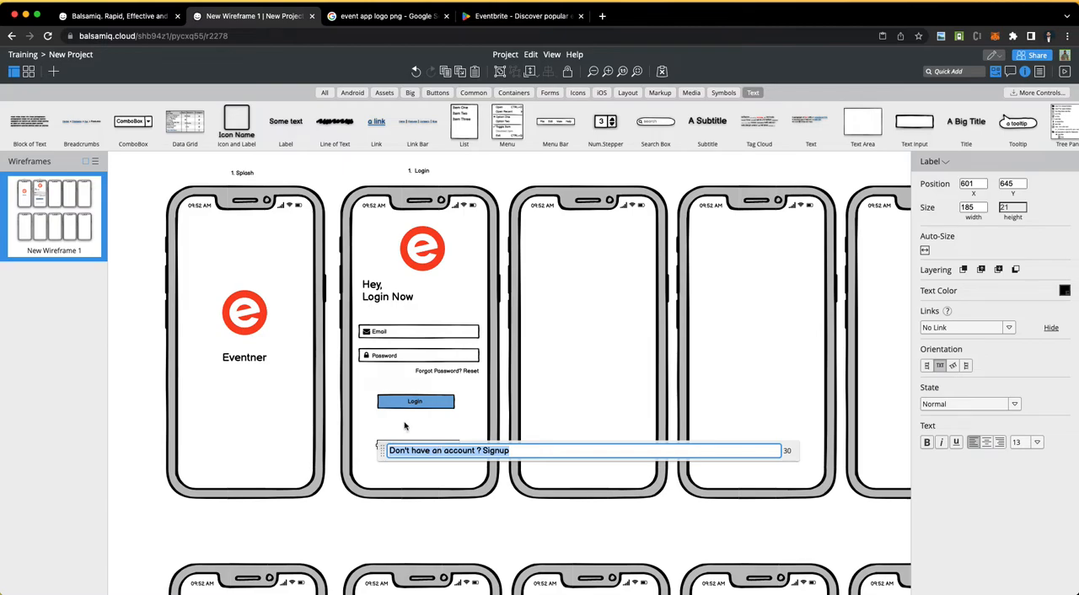
pyautogui.click(405, 426)
pyautogui.click(440, 455)
pyautogui.doubleClick(442, 451)
pyautogui.click(408, 435)
pyautogui.click(421, 445)
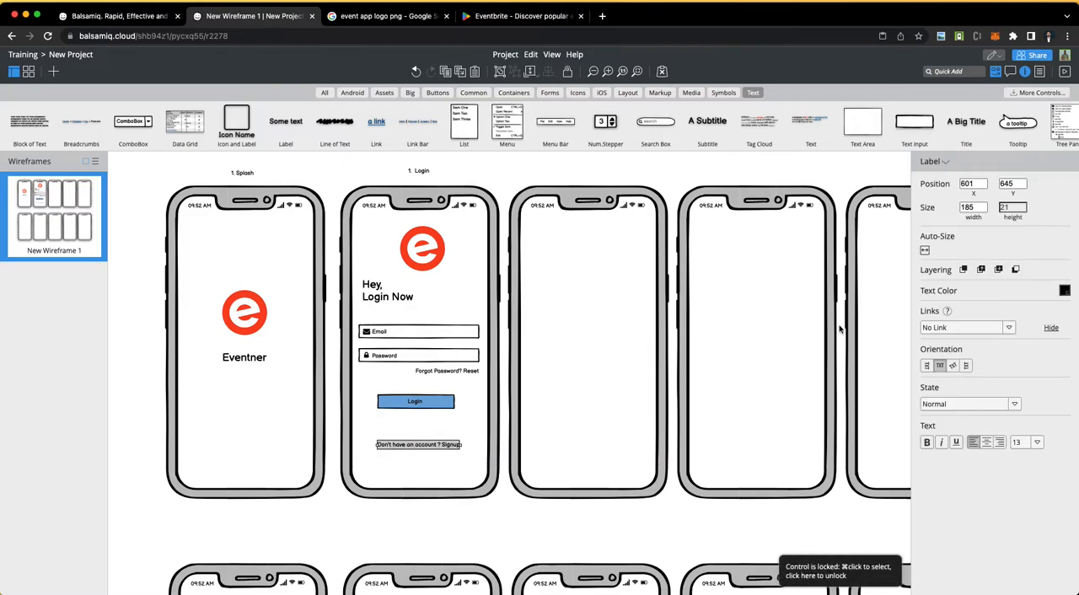
pyautogui.click(1064, 291)
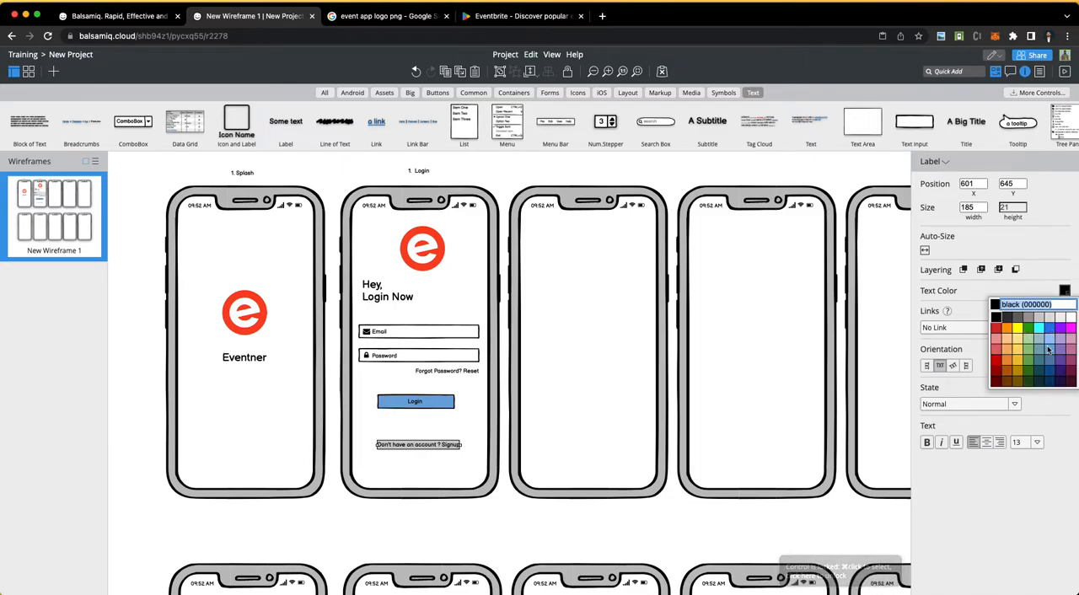
pyautogui.click(1036, 356)
pyautogui.click(492, 522)
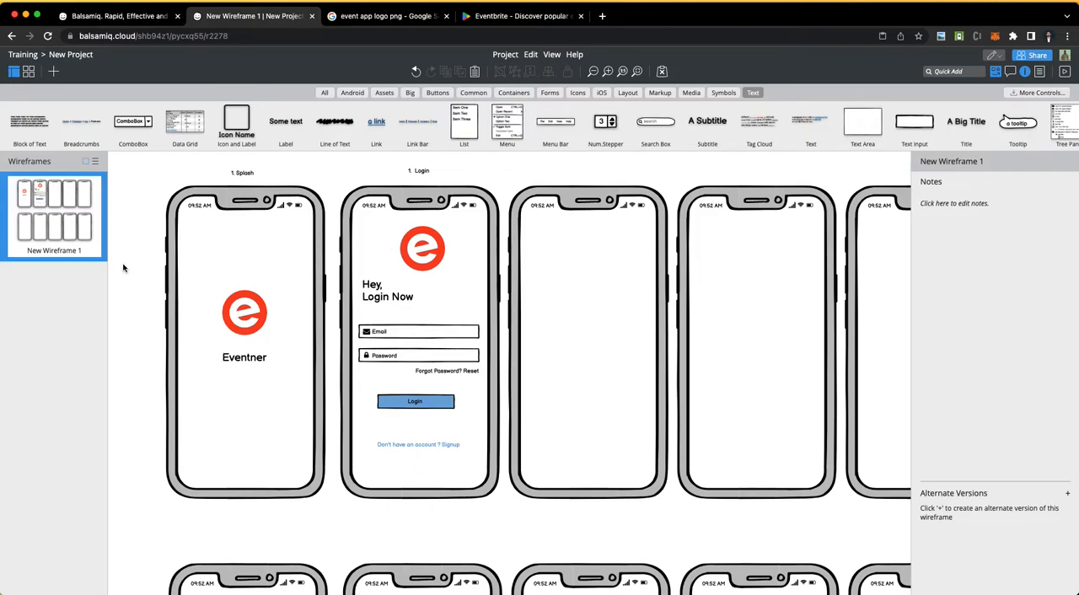
# Step: Switch to the Word requirements document, colour "login" green in the Users item, select "Signup", and return to the Balsamiq wireframe
pyautogui.press('super+Tab')
pyautogui.click(305, 206)
pyautogui.doubleClick(279, 206)
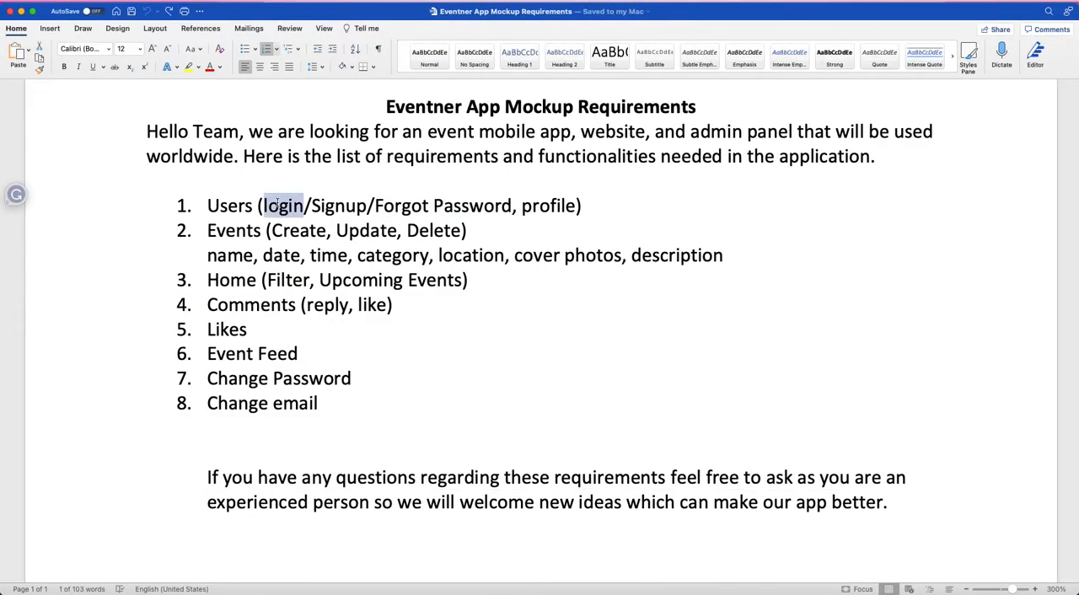
pyautogui.click(220, 71)
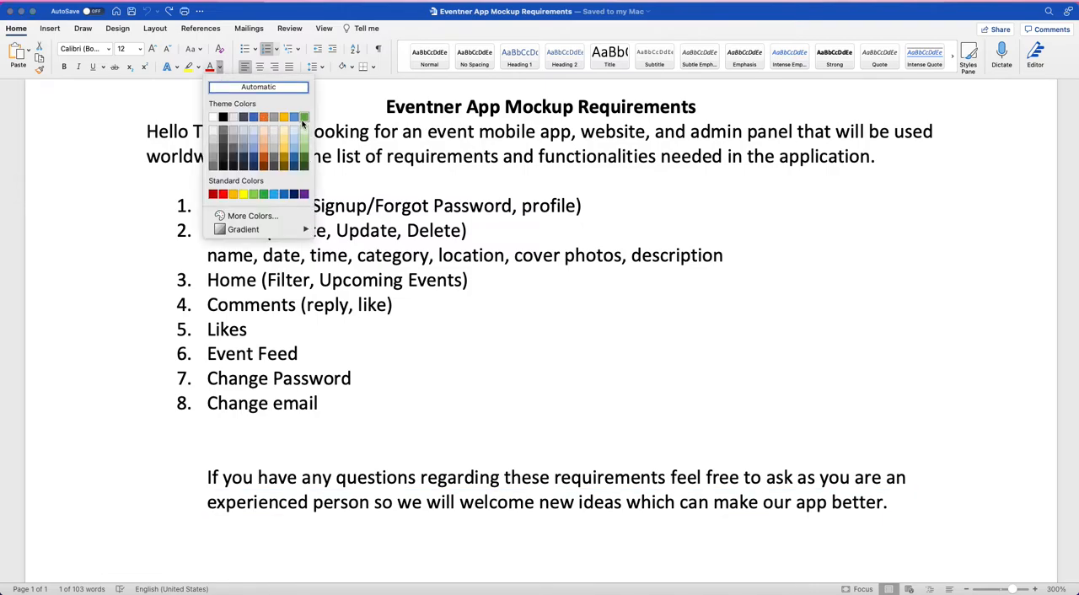
pyautogui.click(302, 120)
pyautogui.click(237, 230)
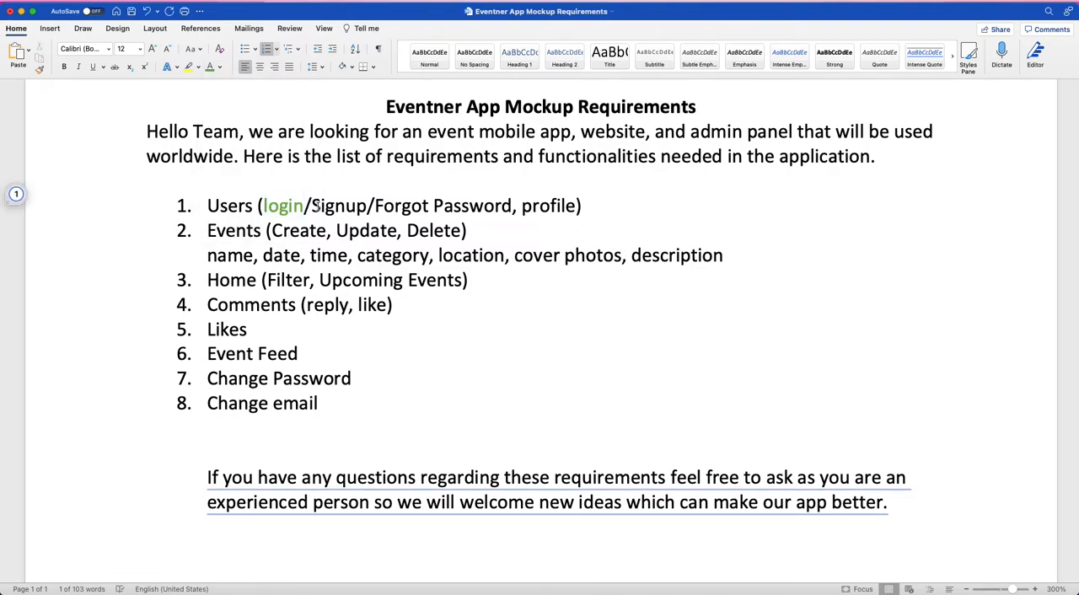
pyautogui.doubleClick(333, 206)
pyautogui.hotkey('ctrl', 'Right')
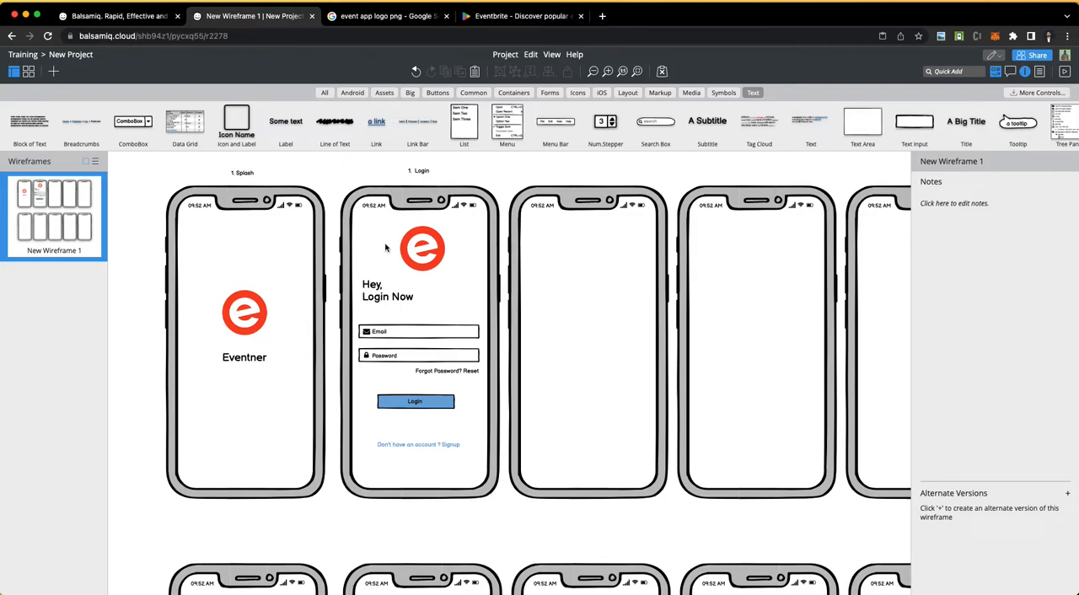
# Step: Copy the login screen's logo, headings, fields, button and labels onto the third phone at X 937, Y 167
pyautogui.moveTo(365, 232); pyautogui.dragTo(481, 472)
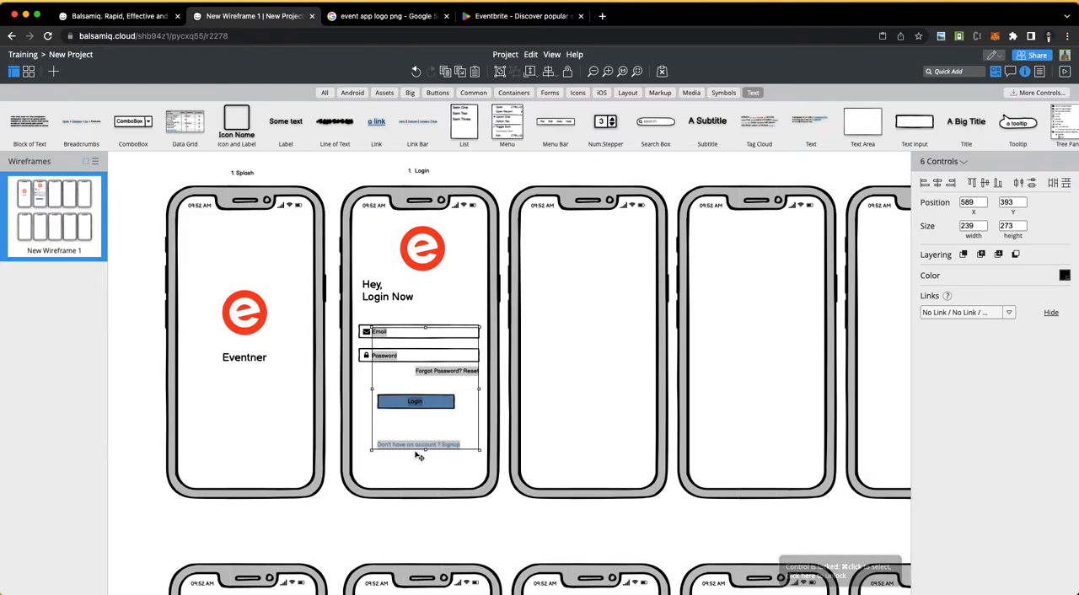
pyautogui.keyDown('shift'); pyautogui.click(365, 333); pyautogui.keyUp('shift')
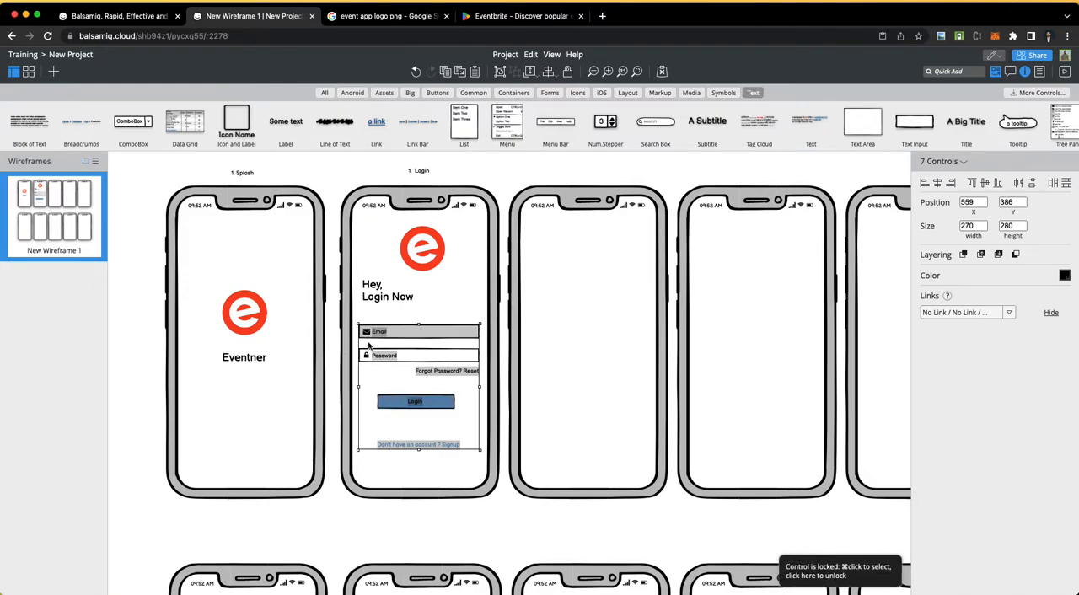
pyautogui.keyDown('shift'); pyautogui.click(415, 361); pyautogui.keyUp('shift')
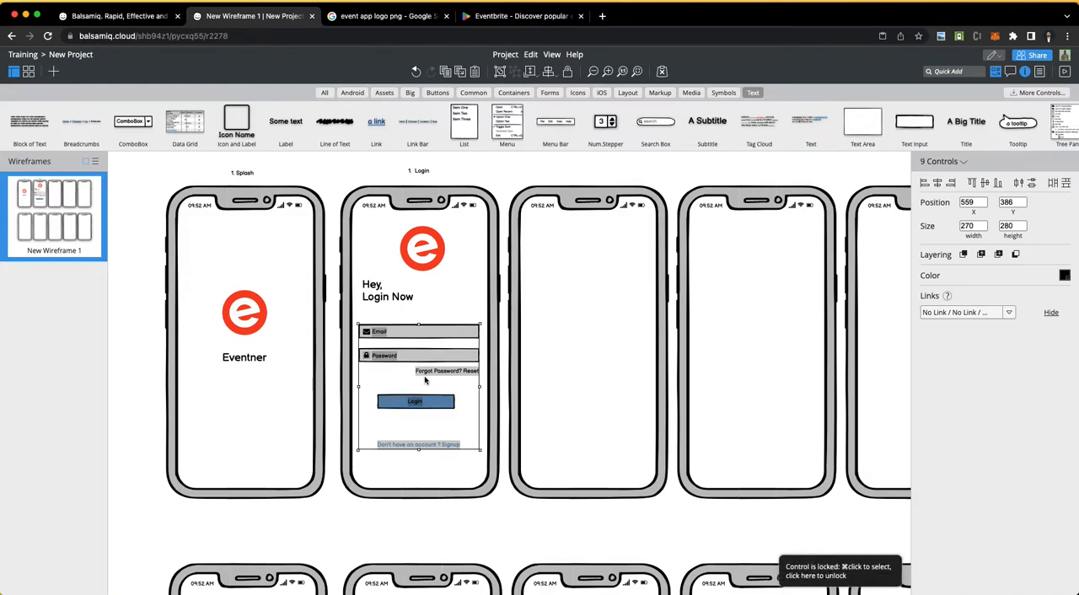
pyautogui.keyDown('shift'); pyautogui.click(385, 297); pyautogui.keyUp('shift')
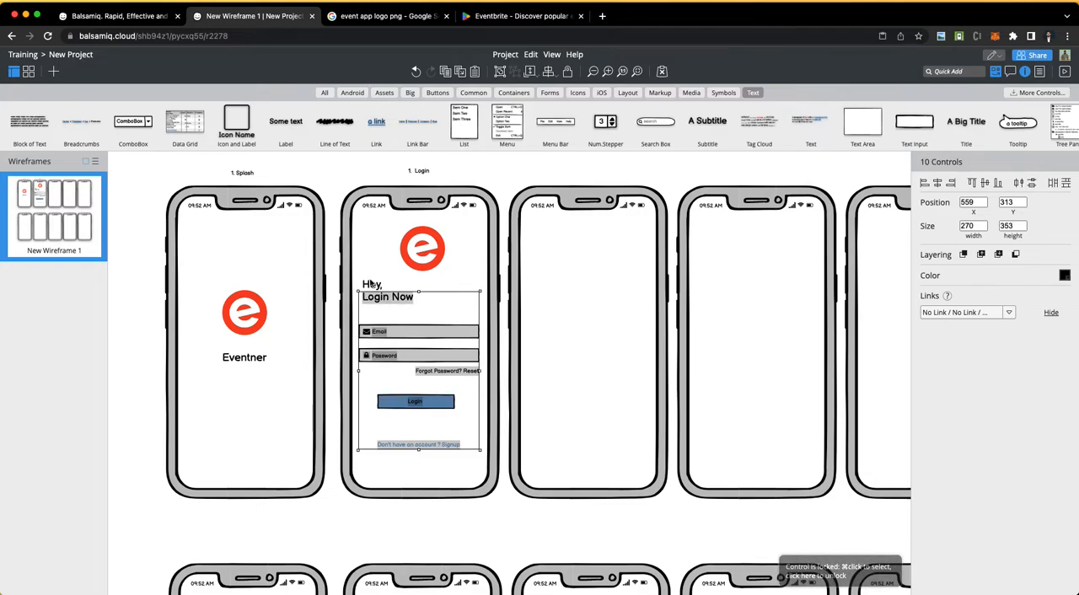
pyautogui.keyDown('shift'); pyautogui.click(372, 285); pyautogui.keyUp('shift')
pyautogui.keyDown('shift'); pyautogui.click(421, 256); pyautogui.keyUp('shift')
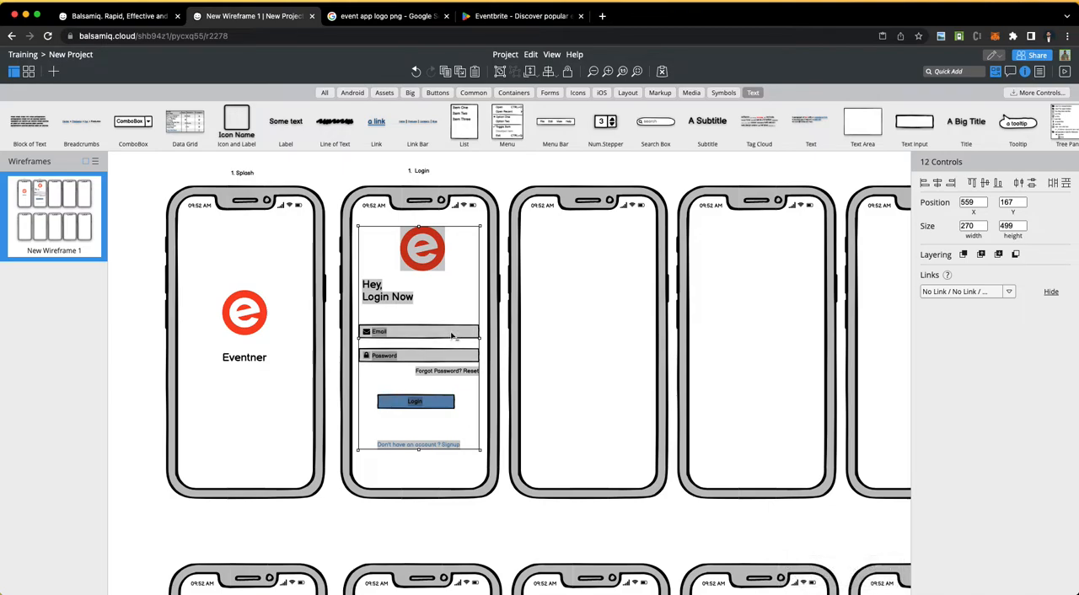
pyautogui.moveTo(407, 383); pyautogui.dragTo(583, 334)
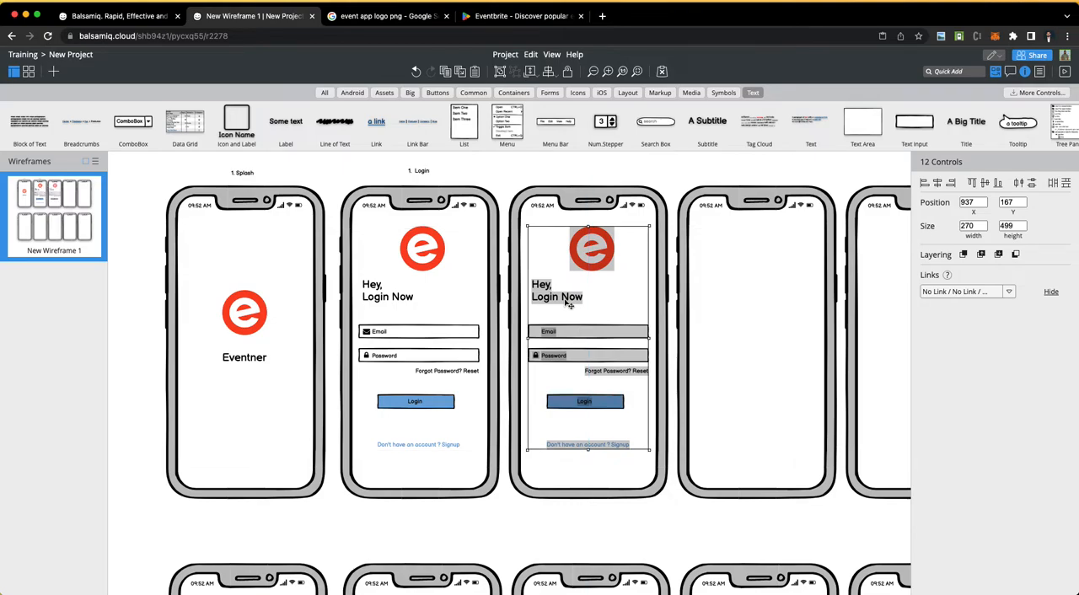
pyautogui.click(503, 522)
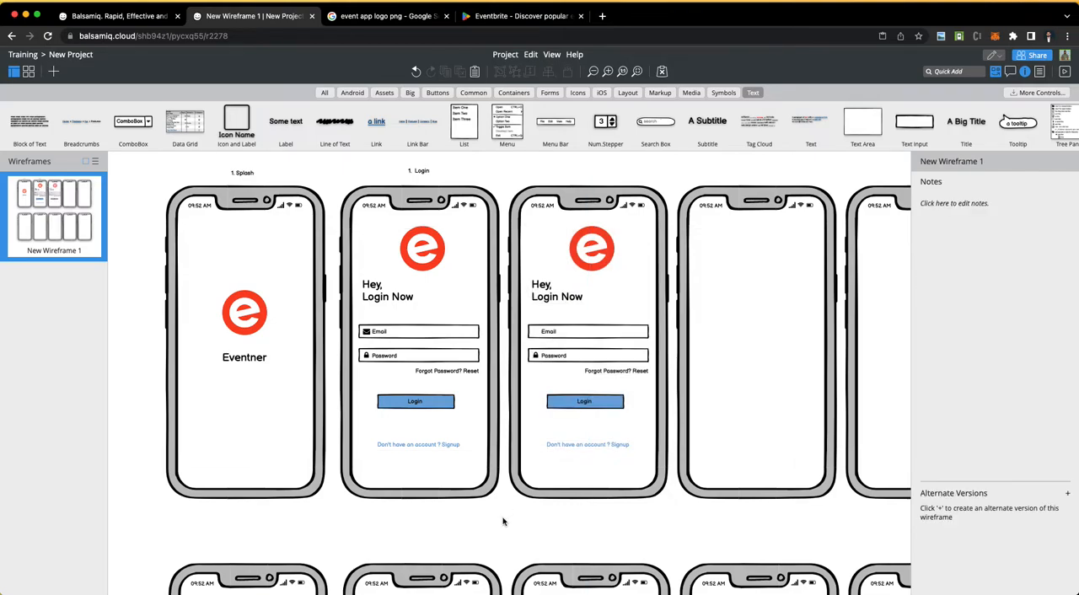
# Step: Change the "Login Now" heading on the third phone to "Register Now"
pyautogui.click(555, 298)
pyautogui.click(554, 298)
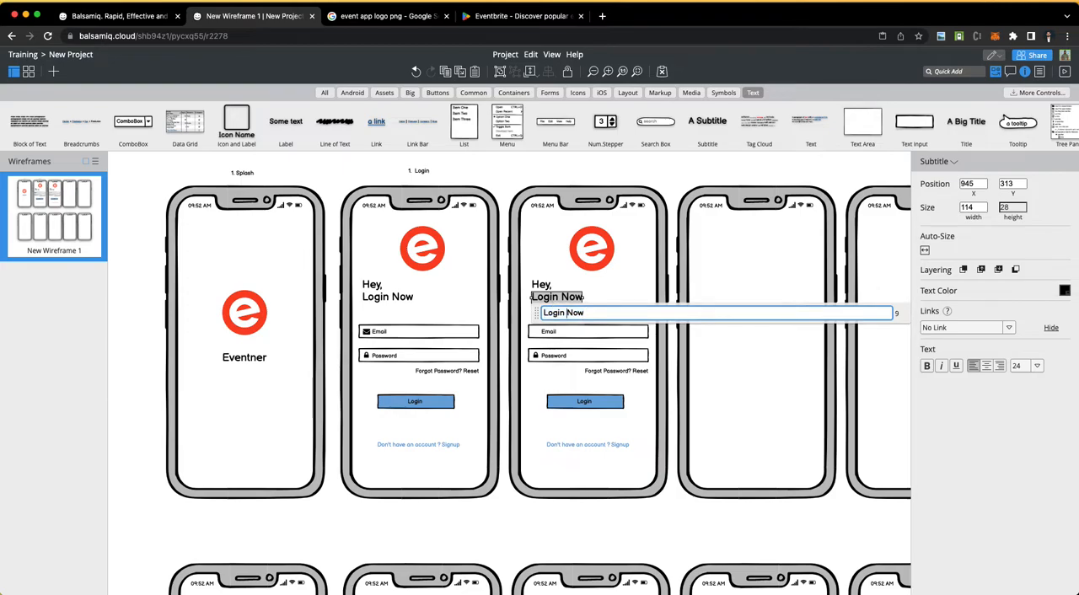
pyautogui.press('BackSpace')
pyautogui.press('BackSpace')
pyautogui.press('BackSpace')
pyautogui.press('BackSpace')
pyautogui.press('BackSpace')
pyautogui.write('Regi')
pyautogui.write('r')
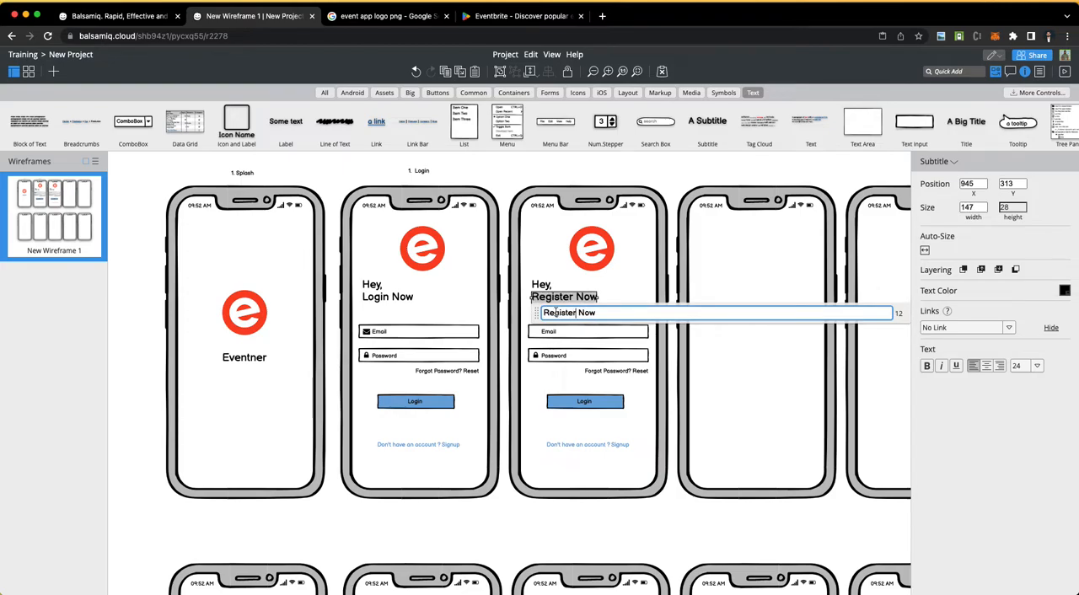
pyautogui.click(567, 336)
# Step: Copy the envelope icon from the login screen's Email field into the register screen's Email field
pyautogui.click(379, 334)
pyautogui.click(366, 333)
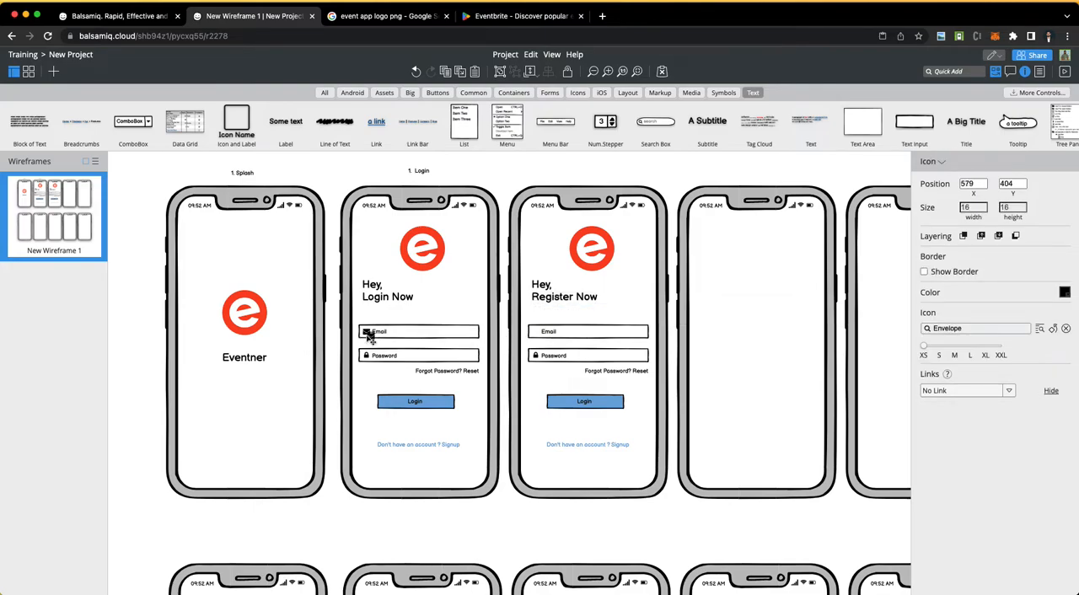
pyautogui.moveTo(373, 340); pyautogui.dragTo(537, 334)
pyautogui.click(504, 505)
# Step: Delete the "Forgot Password? Reset" label from the register screen
pyautogui.click(613, 373)
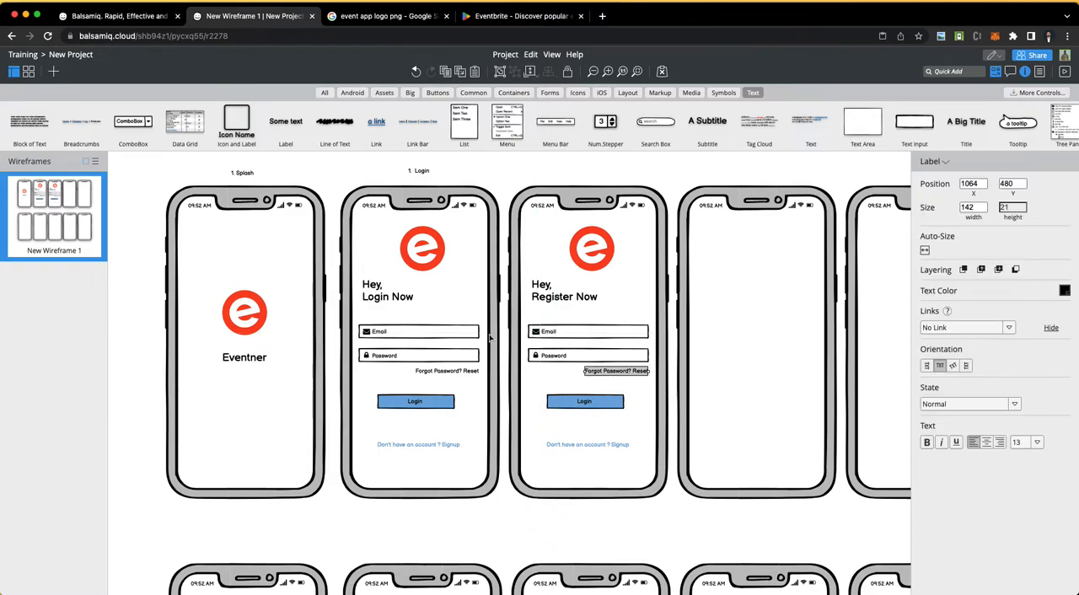
pyautogui.press('Down')
pyautogui.press('Down')
pyautogui.press('Down')
pyautogui.press('Down')
pyautogui.press('Down')
pyautogui.press('Down')
pyautogui.press('Down')
pyautogui.press('Down')
pyautogui.press('Down')
pyautogui.press('Down')
pyautogui.press('Down')
pyautogui.press('Down')
pyautogui.press('Down')
pyautogui.press('Delete')
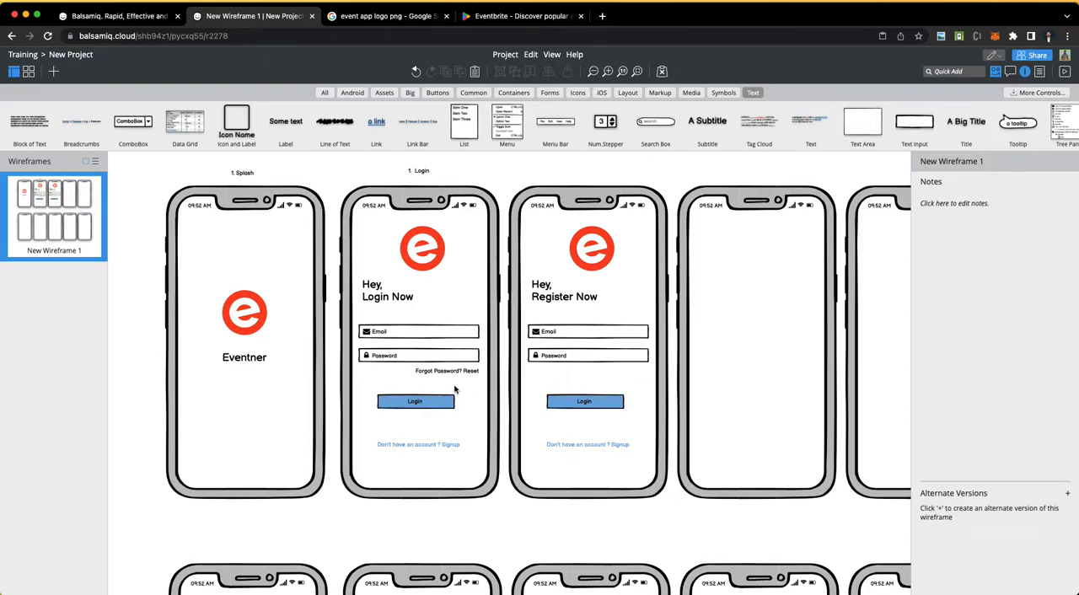
# Step: Change the register screen's account link text to "Already have an account? Login"
pyautogui.doubleClick(599, 447)
pyautogui.write('A')
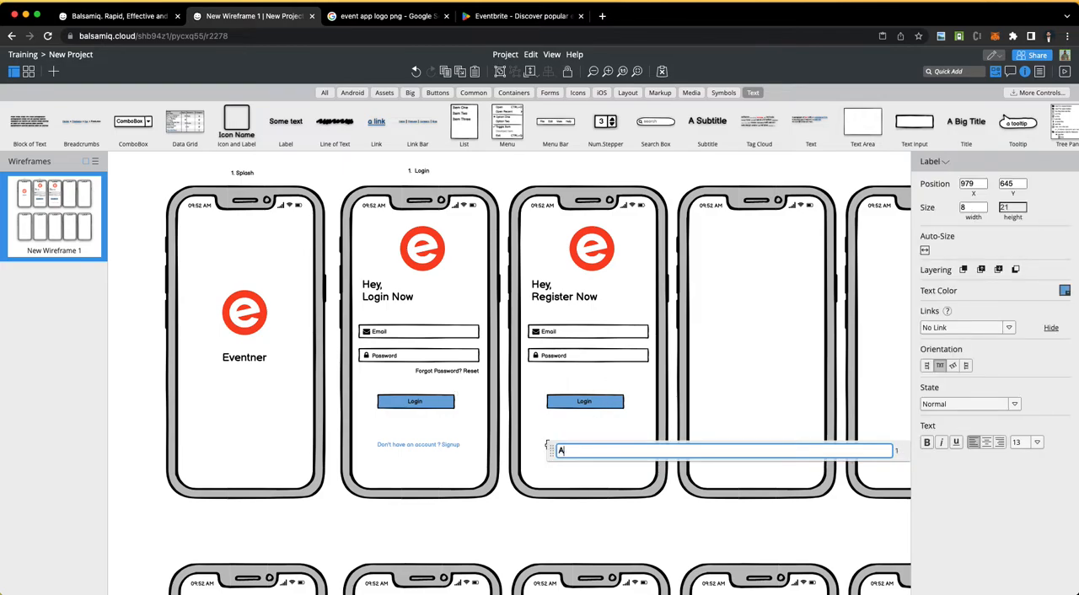
pyautogui.write('lready have an account')
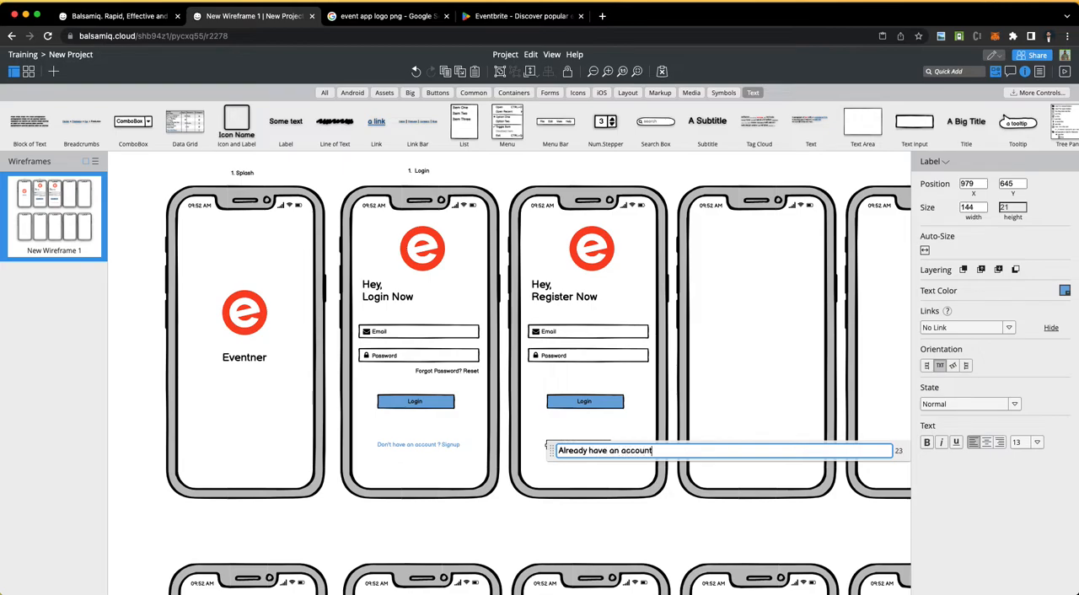
pyautogui.write('? Login')
pyautogui.click(578, 515)
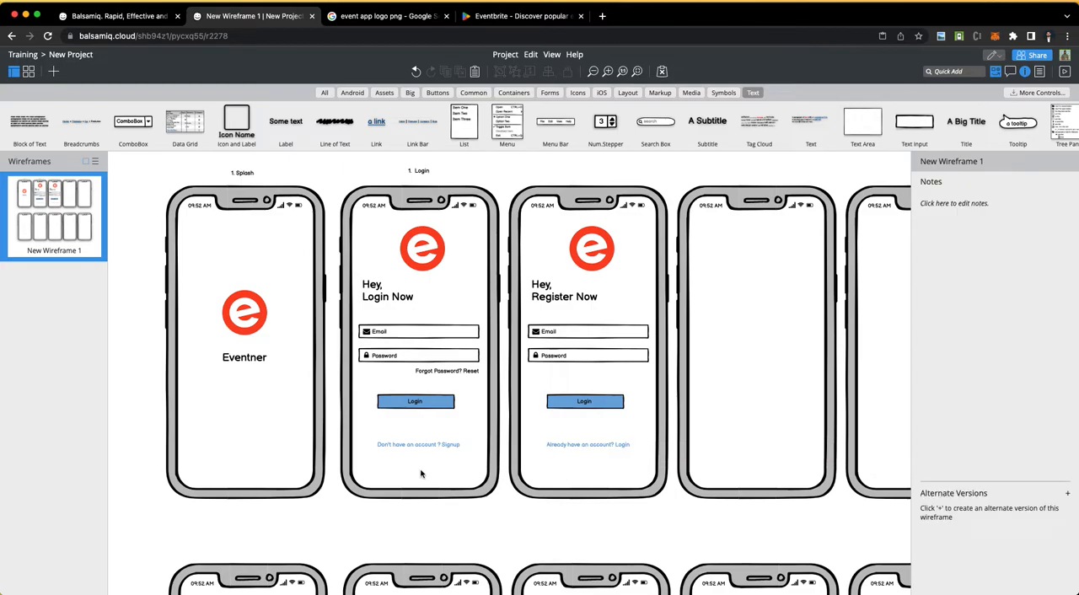
# Step: Change the register screen's button label from "Login" to "Signup"
pyautogui.doubleClick(580, 401)
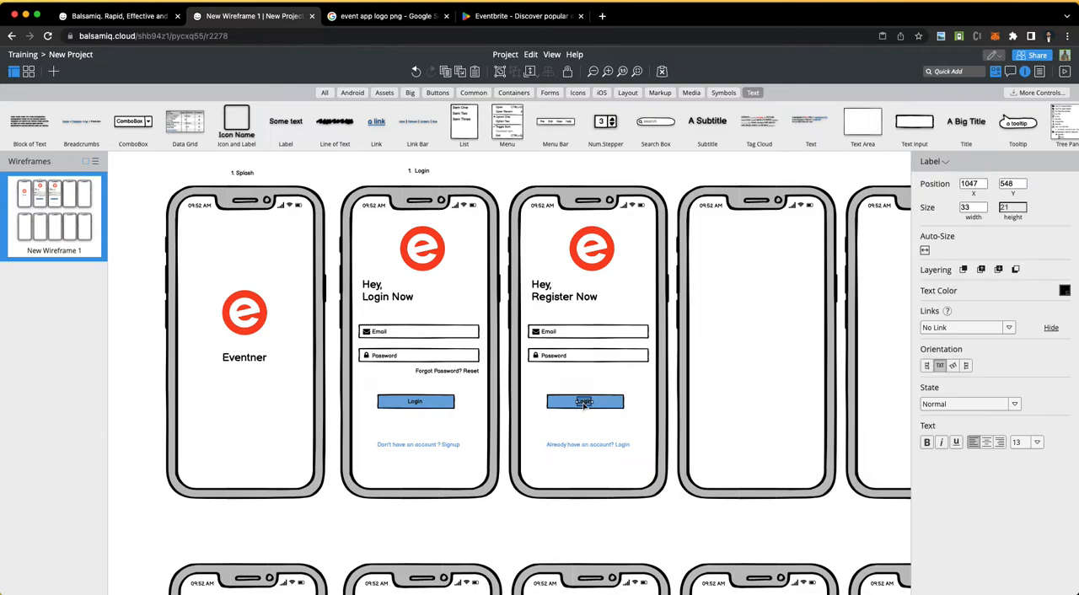
pyautogui.write('Signup')
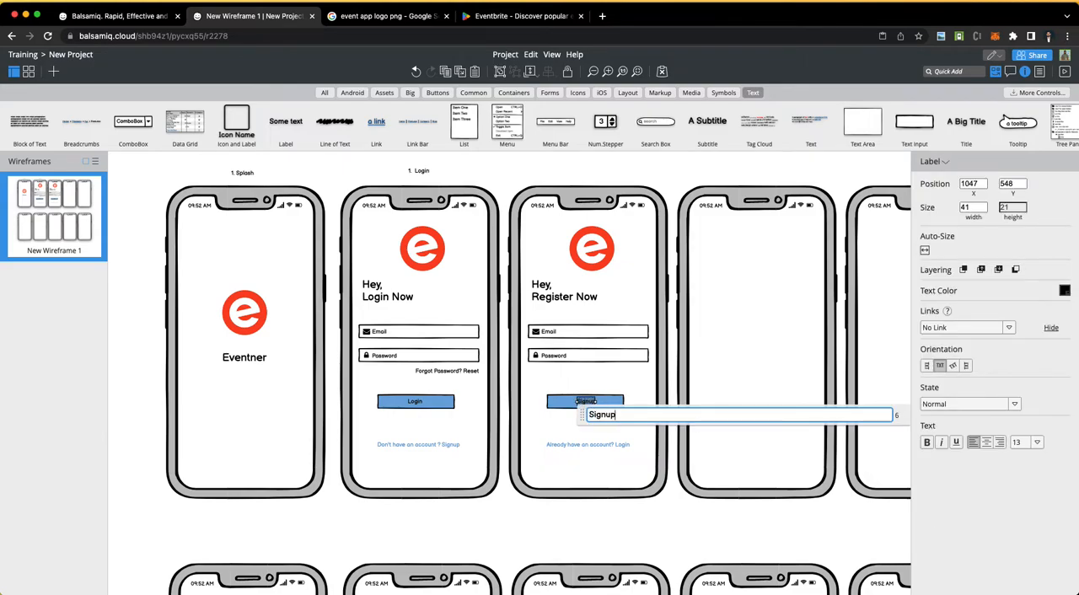
pyautogui.click(662, 158)
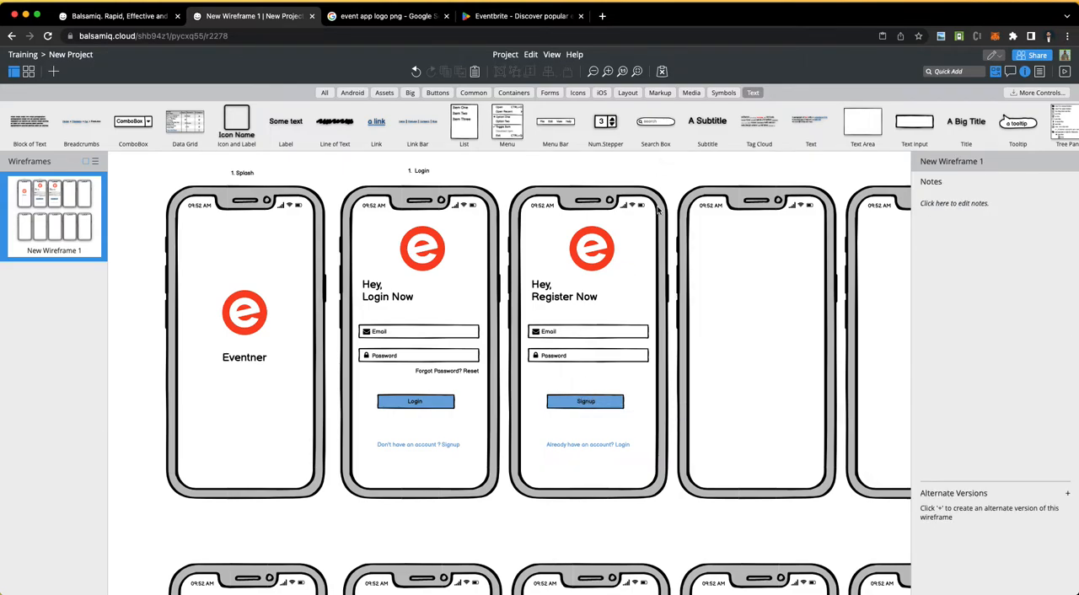
# Step: Lock the third phone's frame and move its Email and Password fields with their icons down together to about Y 418
pyautogui.click(534, 320)
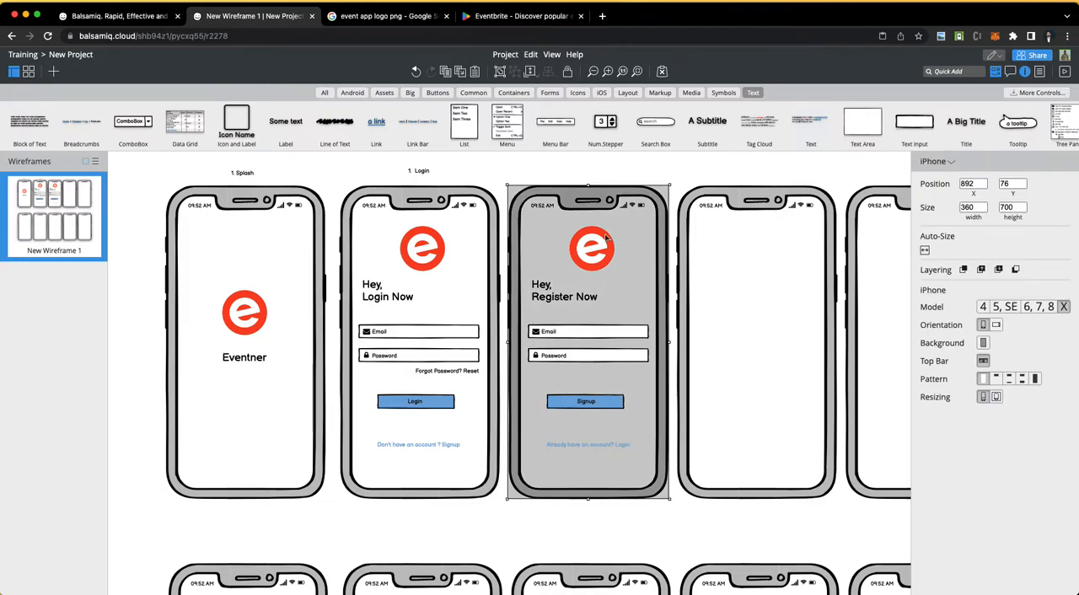
pyautogui.click(568, 71)
pyautogui.moveTo(529, 321); pyautogui.dragTo(628, 383)
pyautogui.click(583, 338)
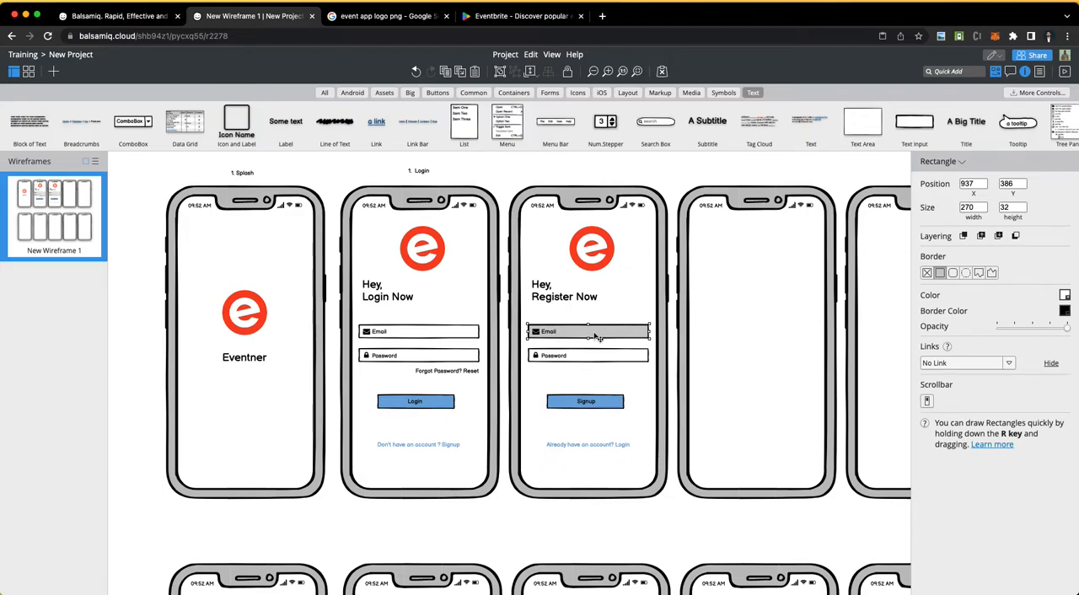
pyautogui.click(589, 358)
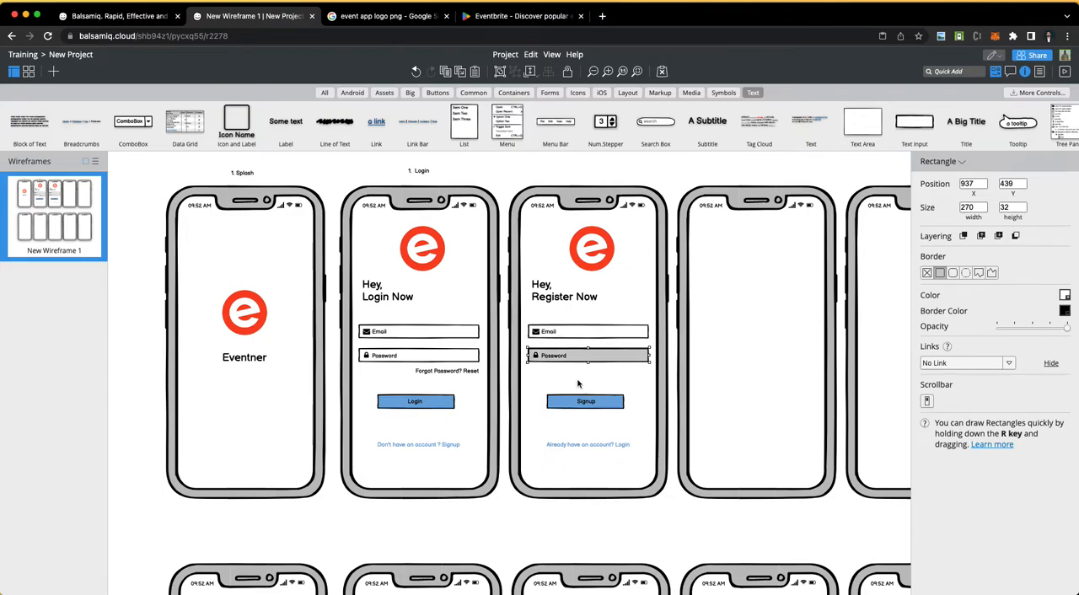
pyautogui.click(540, 333)
pyautogui.click(561, 321)
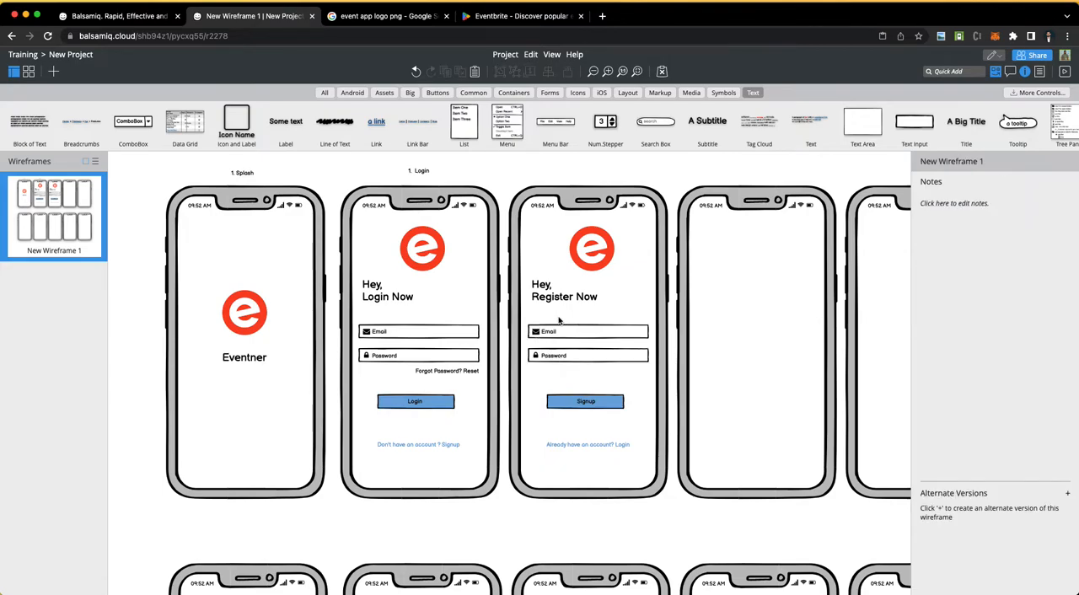
pyautogui.moveTo(527, 318); pyautogui.dragTo(647, 391)
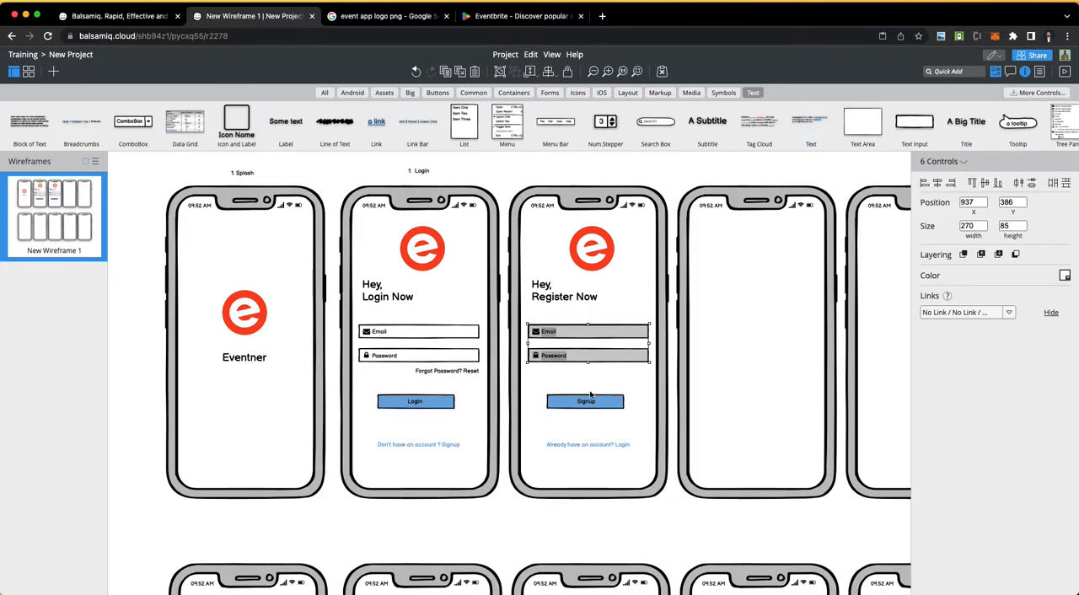
pyautogui.moveTo(597, 361); pyautogui.dragTo(601, 380)
# Step: Copy the register screen's Email field, with its label and icon, above the original at about X 933, Y 370
pyautogui.click(582, 347)
pyautogui.keyDown('super'); pyautogui.click(585, 353); pyautogui.keyUp('super')
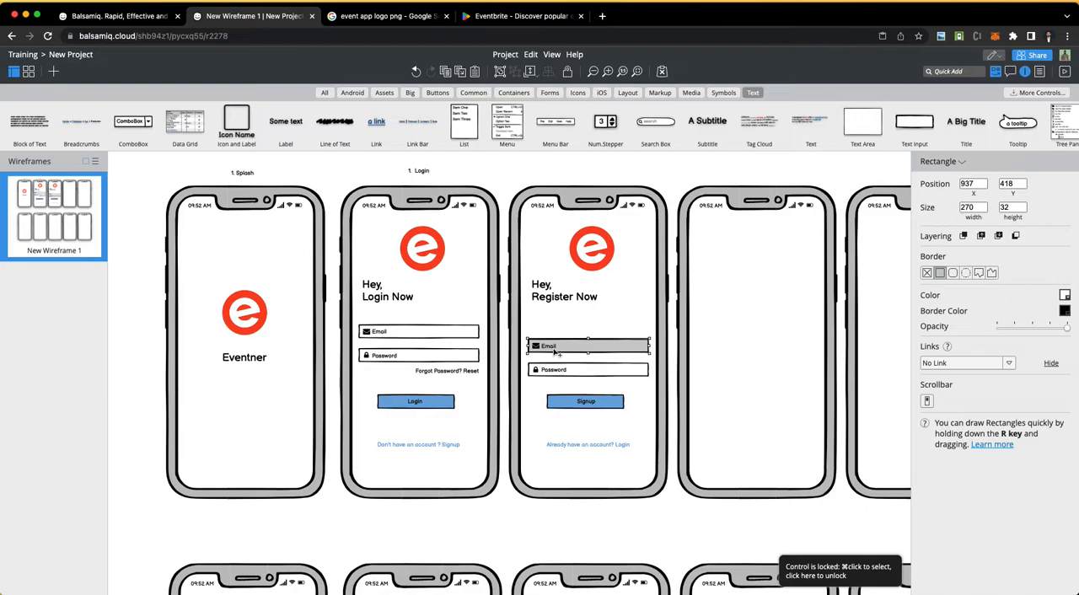
pyautogui.keyDown('shift'); pyautogui.click(554, 349); pyautogui.keyUp('shift')
pyautogui.keyDown('shift'); pyautogui.click(537, 347); pyautogui.keyUp('shift')
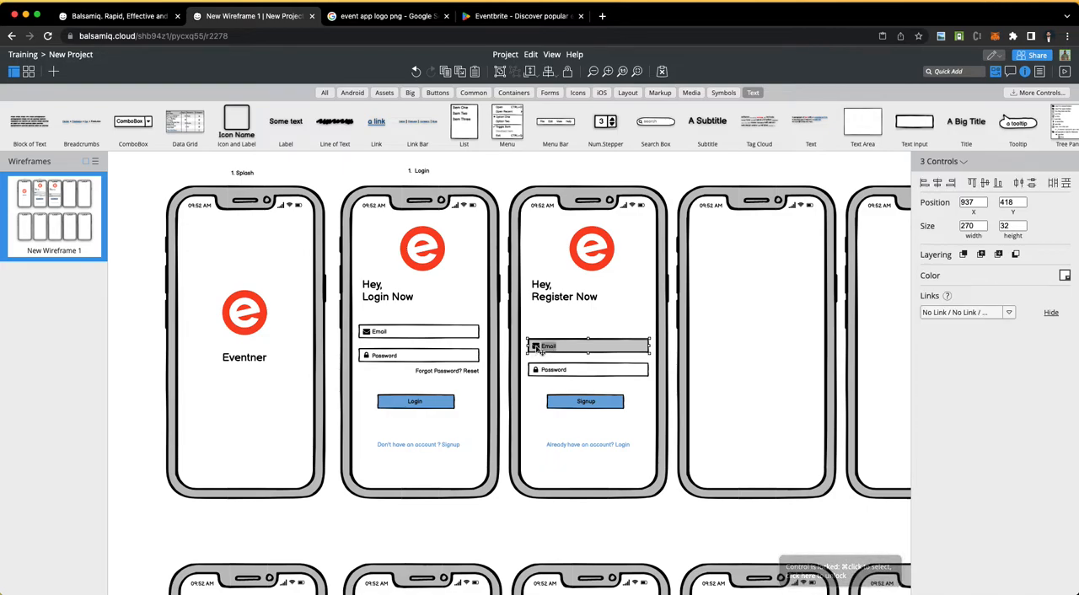
pyautogui.moveTo(583, 354); pyautogui.dragTo(580, 330)
pyautogui.rightClick(580, 331)
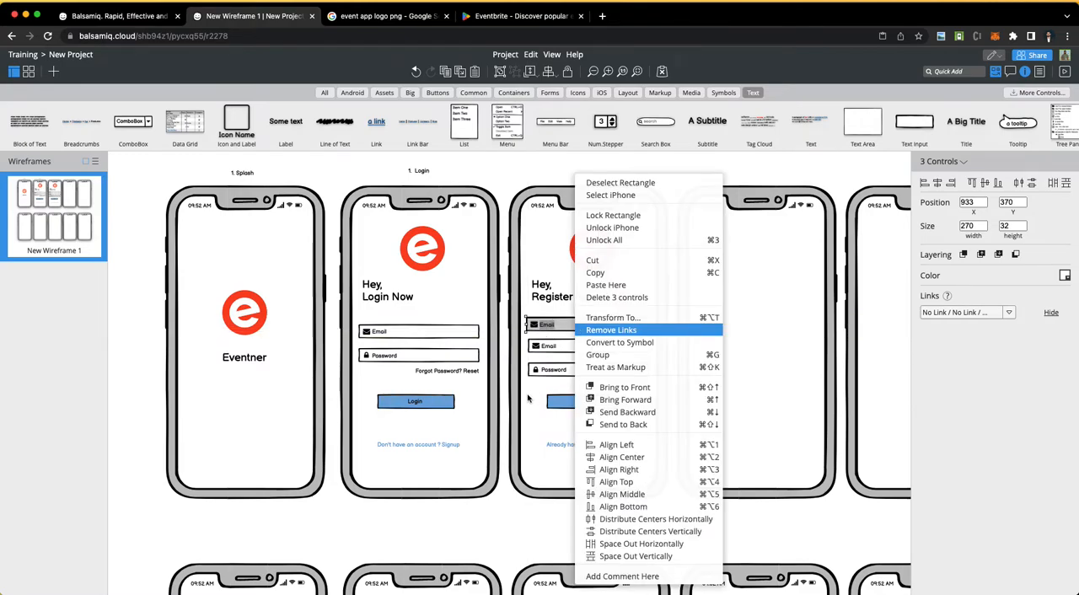
pyautogui.click(553, 335)
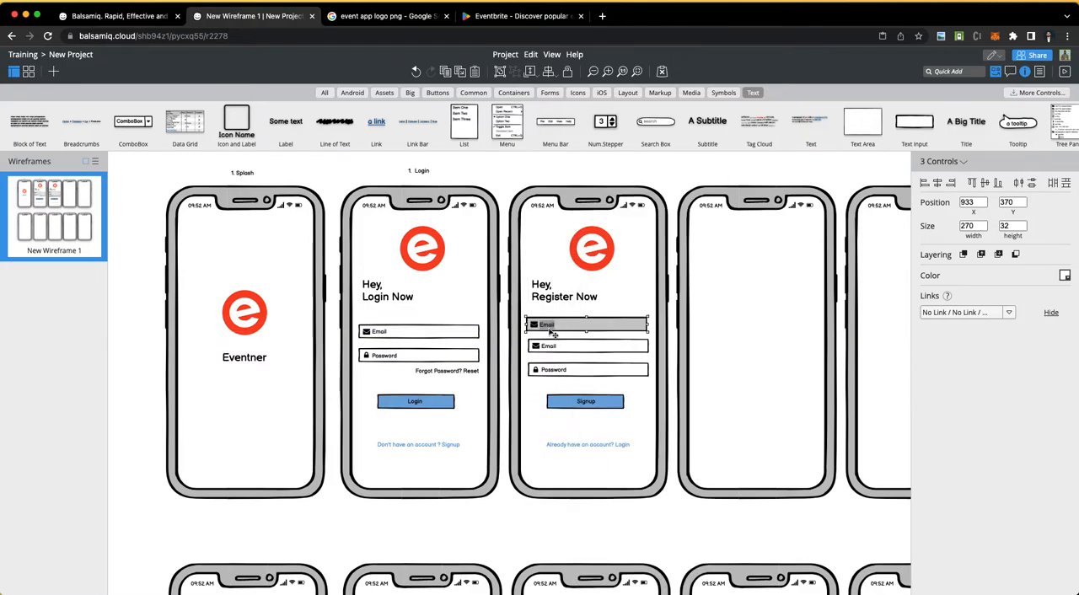
pyautogui.click(519, 498)
# Step: Change the label of the register screen's uppermost field to "Name"
pyautogui.doubleClick(552, 325)
pyautogui.write('Name')
pyautogui.press('Return')
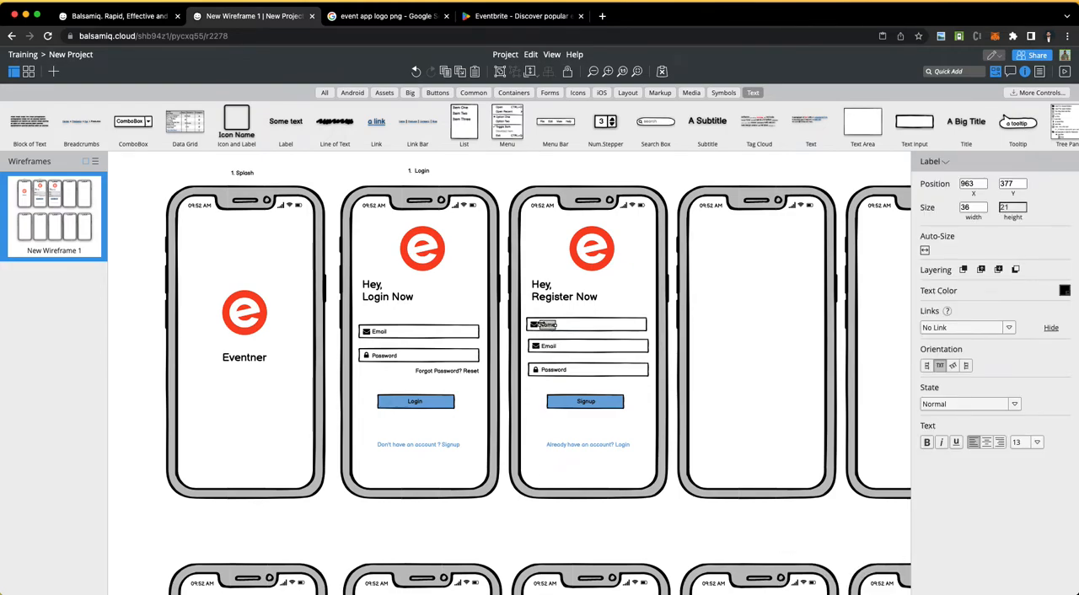
# Step: Replace the Name field's envelope icon with the User icon and align the field with the Email field below
pyautogui.click(535, 326)
pyautogui.click(960, 327)
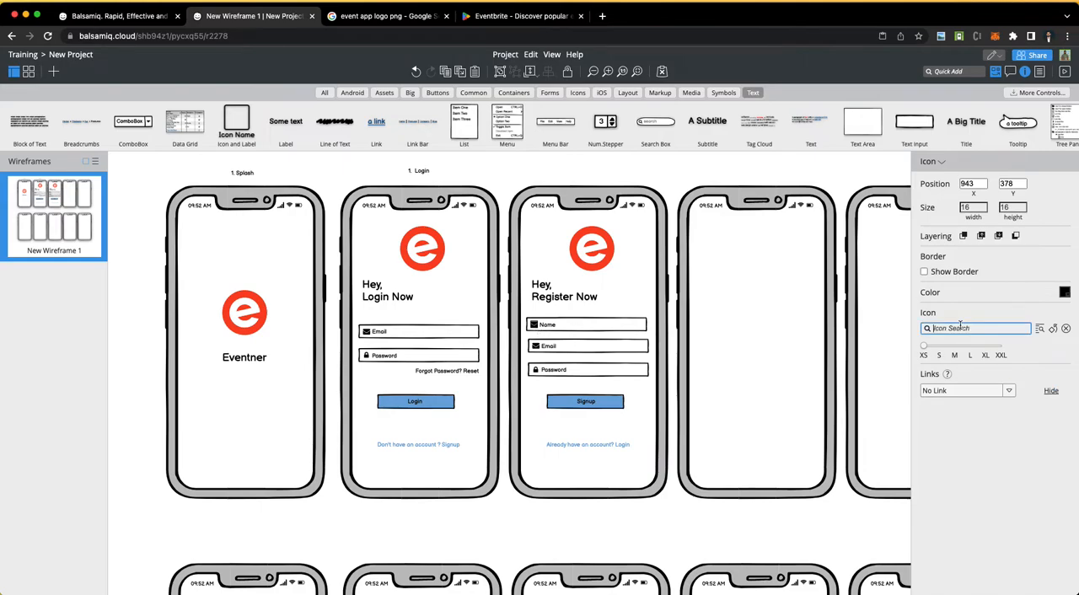
pyautogui.write('user')
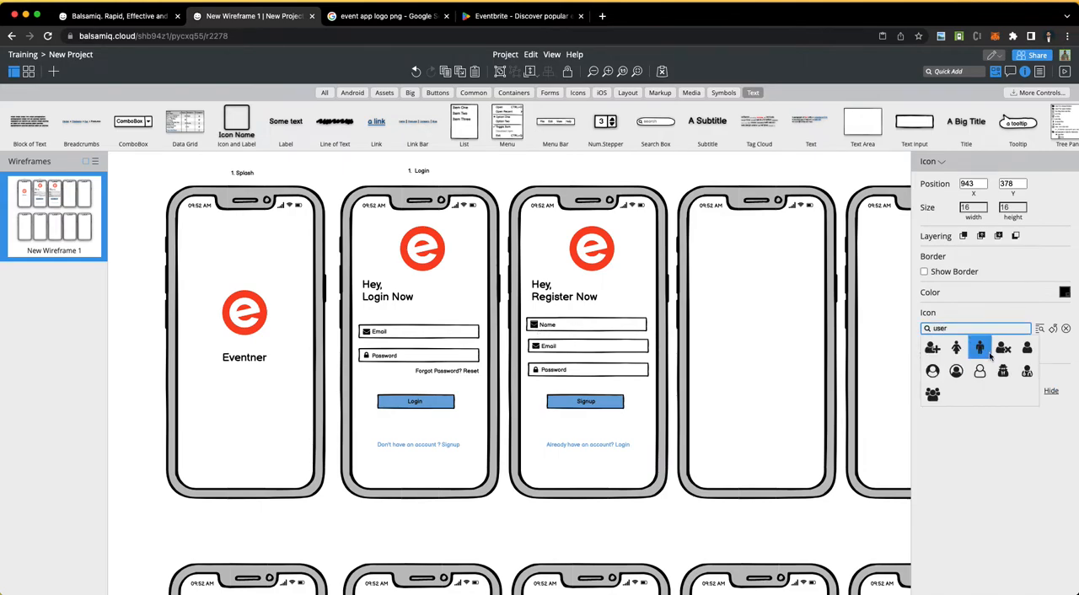
pyautogui.click(1027, 348)
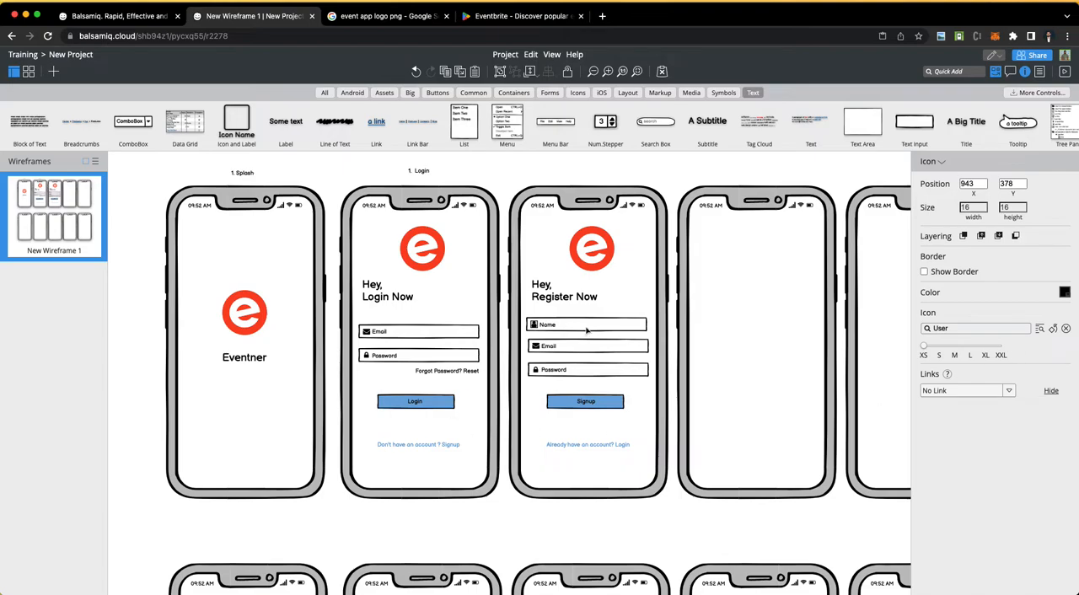
pyautogui.click(519, 515)
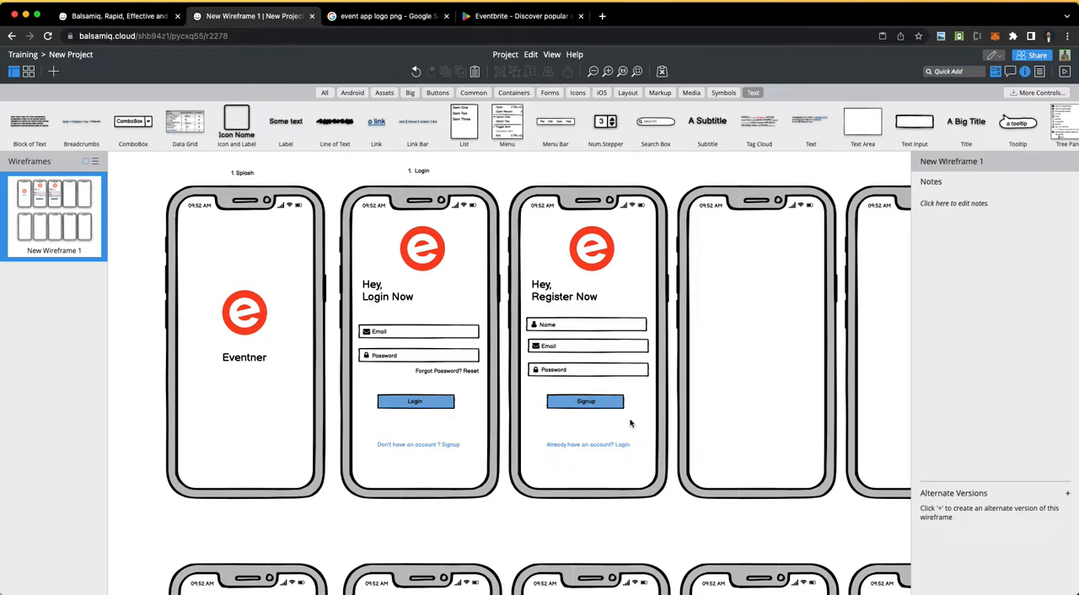
pyautogui.moveTo(627, 334); pyautogui.dragTo(624, 337)
pyautogui.click(536, 412)
# Step: Copy the login screen's logo, Email and Password fields, reset label, Login button and signup link onto the fourth phone
pyautogui.hscroll(2, 635, 352)
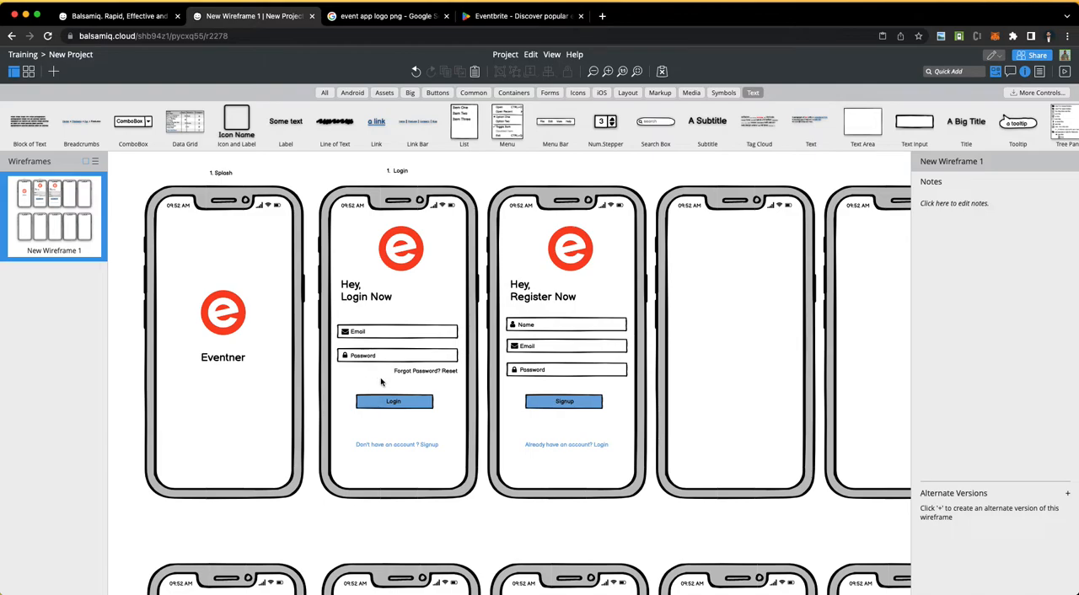
pyautogui.hscroll(2, 488, 445)
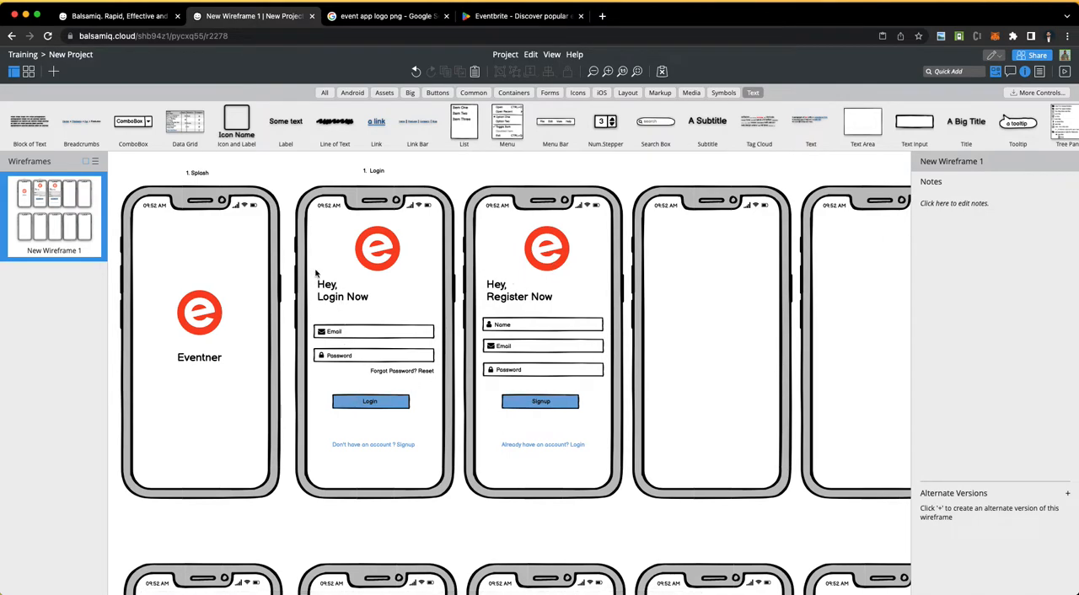
pyautogui.moveTo(317, 226); pyautogui.dragTo(436, 485)
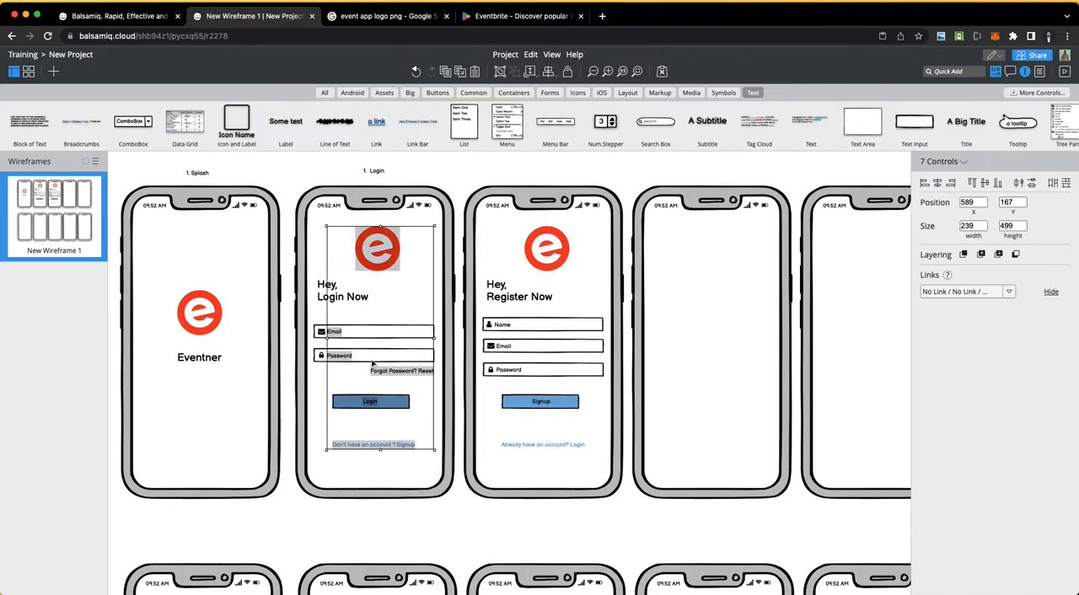
pyautogui.keyDown('shift'); pyautogui.click(382, 334); pyautogui.keyUp('shift')
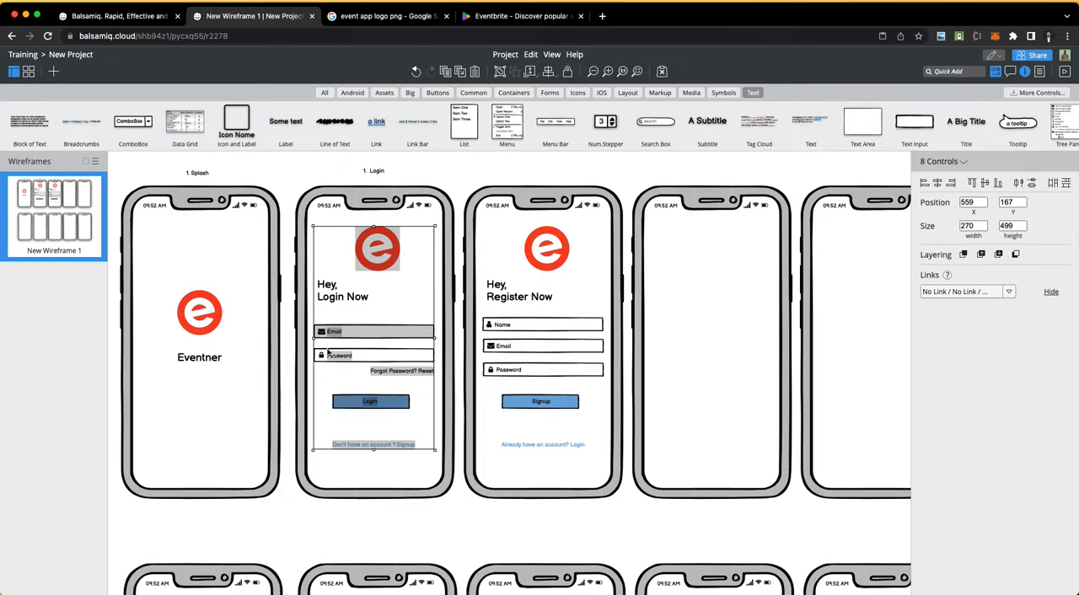
pyautogui.keyDown('shift'); pyautogui.click(378, 357); pyautogui.keyUp('shift')
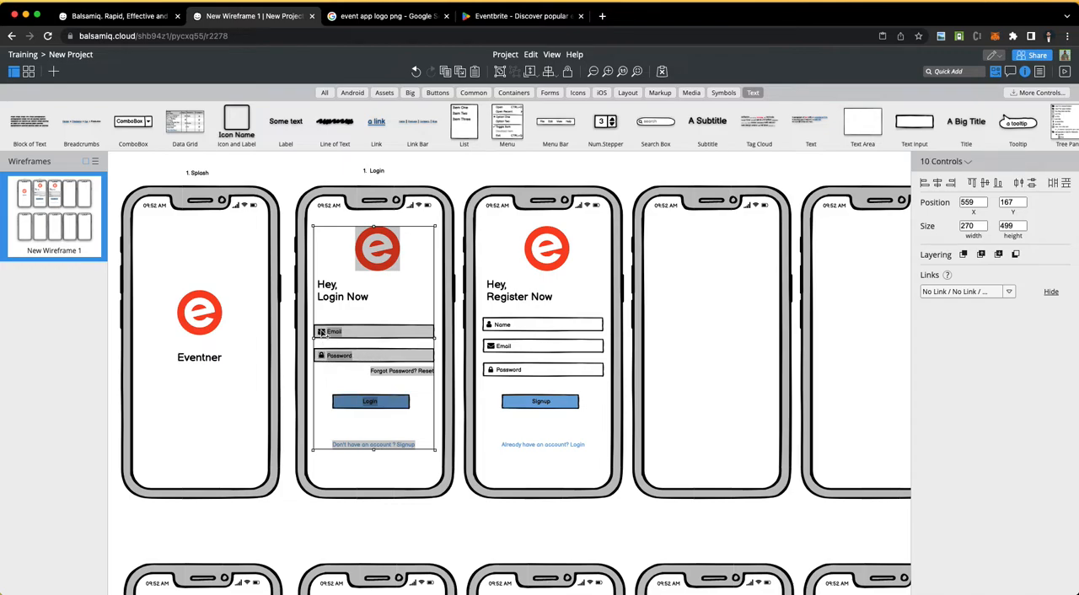
pyautogui.keyDown('shift'); pyautogui.click(400, 406); pyautogui.keyUp('shift')
pyautogui.keyDown('shift'); pyautogui.click(400, 406); pyautogui.keyUp('shift')
pyautogui.moveTo(375, 251); pyautogui.dragTo(710, 243)
pyautogui.click(531, 180)
pyautogui.click(382, 172)
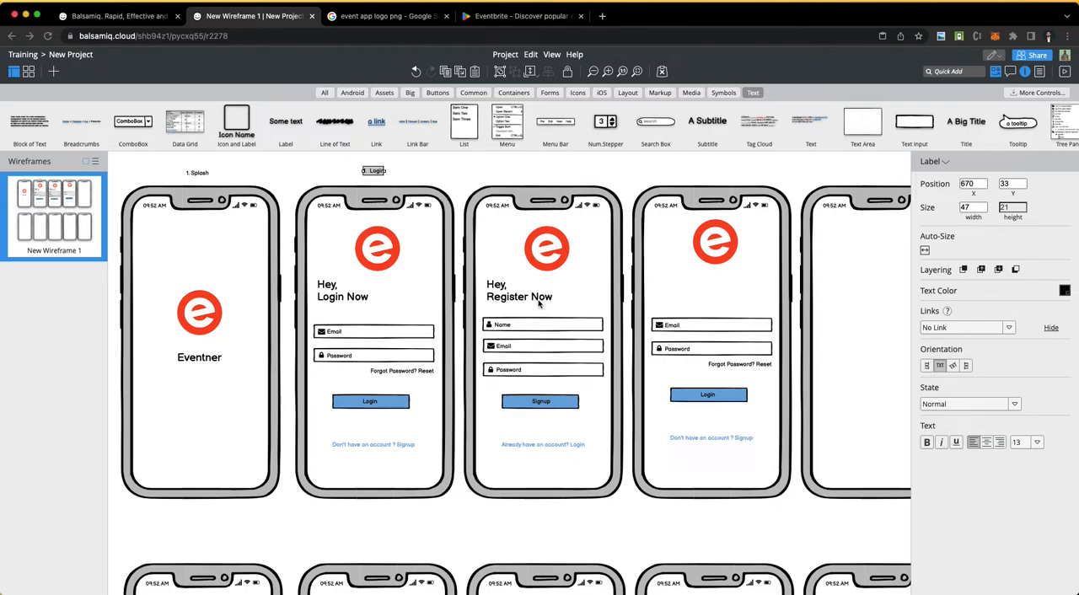
pyautogui.click(677, 314)
# Step: Duplicate the "Register Now" heading and place the copy on the fourth phone between the logo and the Email field
pyautogui.click(520, 299)
pyautogui.press('super+d')
pyautogui.moveTo(543, 307); pyautogui.dragTo(736, 299)
# Step: Change the fourth phone's copied heading to "Forgot Password" and centre it under the logo at about X 1358, Y 301
pyautogui.doubleClick(735, 300)
pyautogui.write('F')
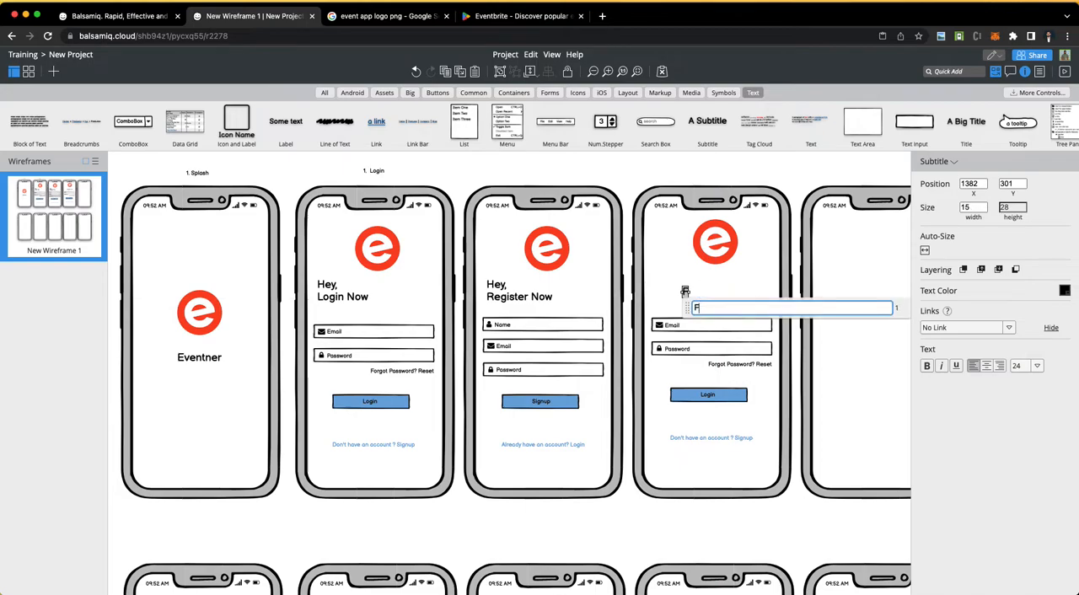
pyautogui.write('orgot Password')
pyautogui.click(746, 267)
pyautogui.click(723, 293)
pyautogui.moveTo(724, 294); pyautogui.dragTo(714, 299)
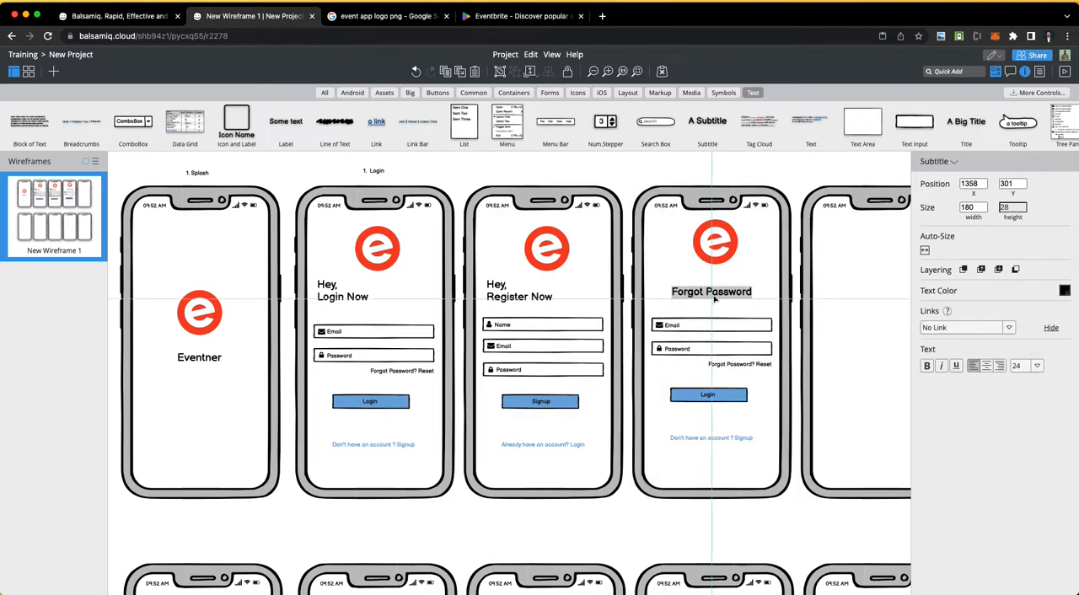
# Step: Delete the Password field with its label and lock icon, and the "Forgot Password? Reset" label, from the fourth phone
pyautogui.click(688, 349)
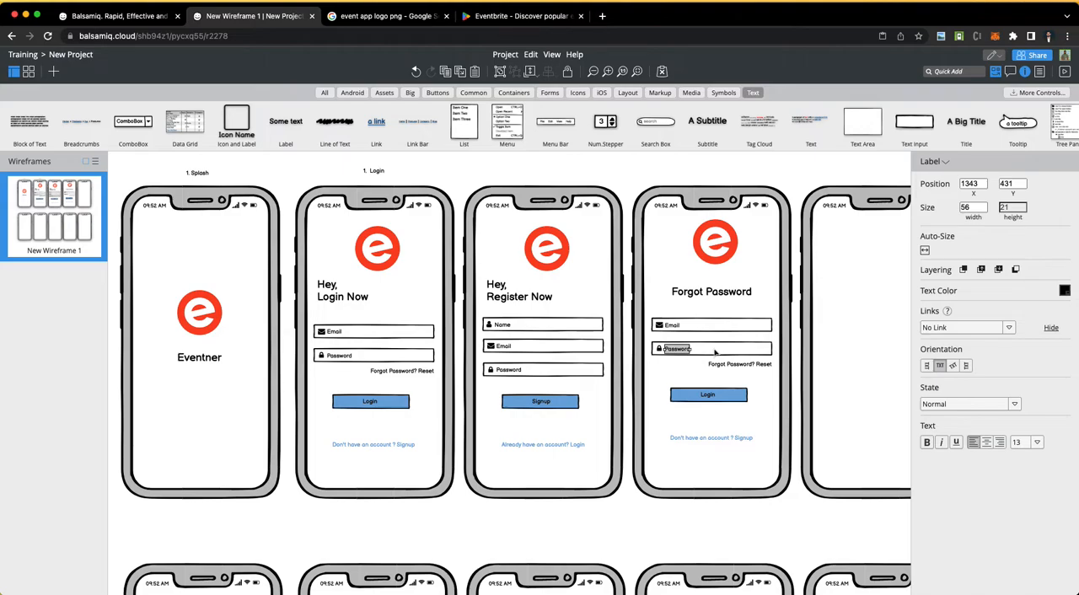
pyautogui.click(715, 352)
pyautogui.press('Delete')
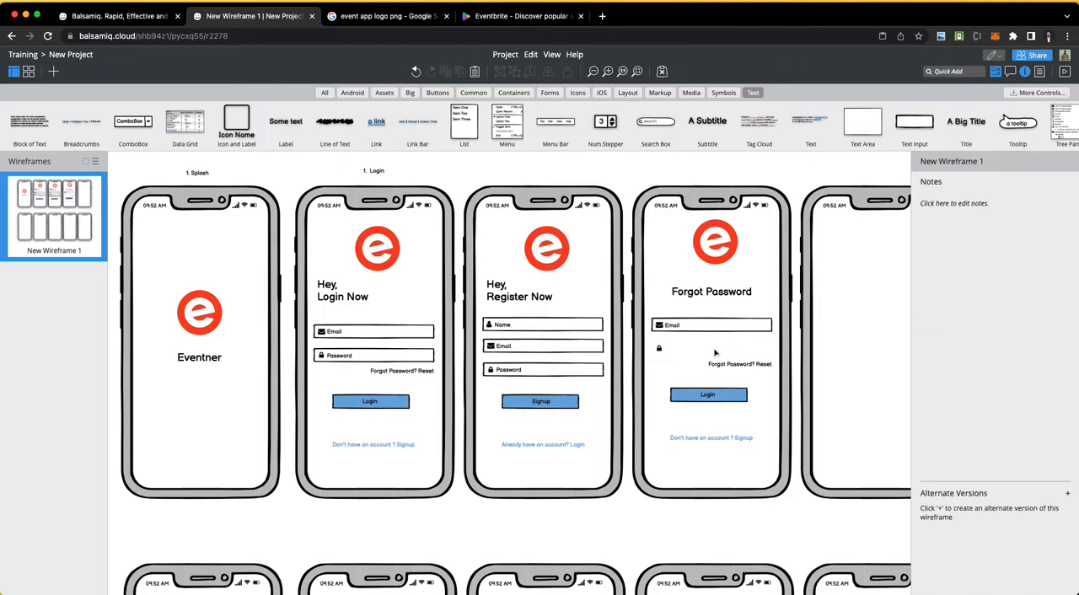
pyautogui.click(660, 351)
pyautogui.press('Delete')
pyautogui.click(725, 372)
pyautogui.press('Delete')
# Step: Lock the fourth phone's frame and move its Email field, with label and icon, down to about Y 416
pyautogui.click(667, 312)
pyautogui.click(567, 71)
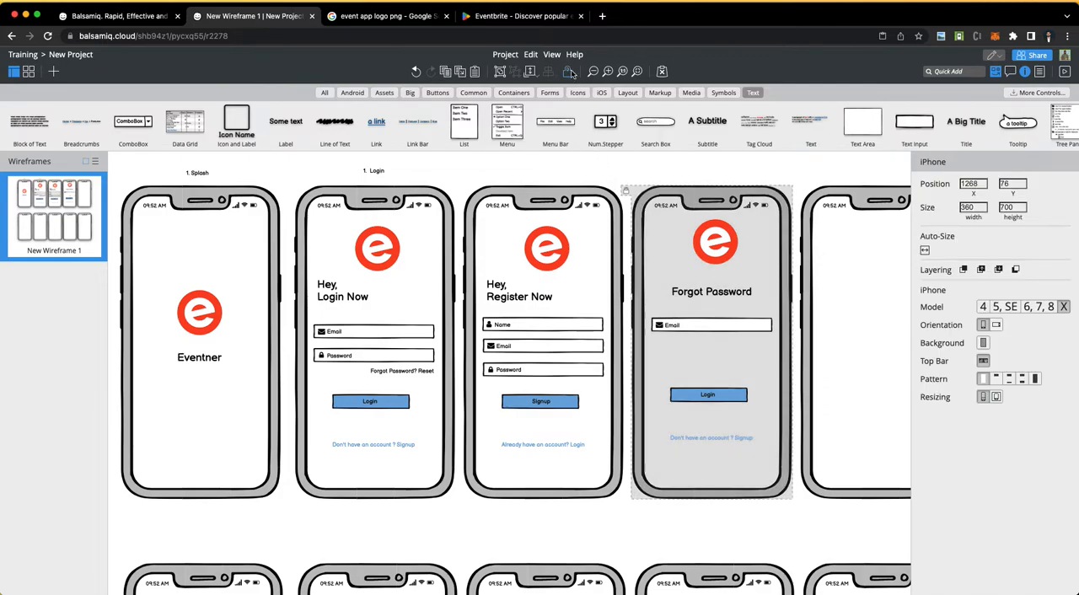
pyautogui.moveTo(656, 313); pyautogui.dragTo(715, 346)
pyautogui.keyDown('shift'); pyautogui.click(713, 329); pyautogui.keyUp('shift')
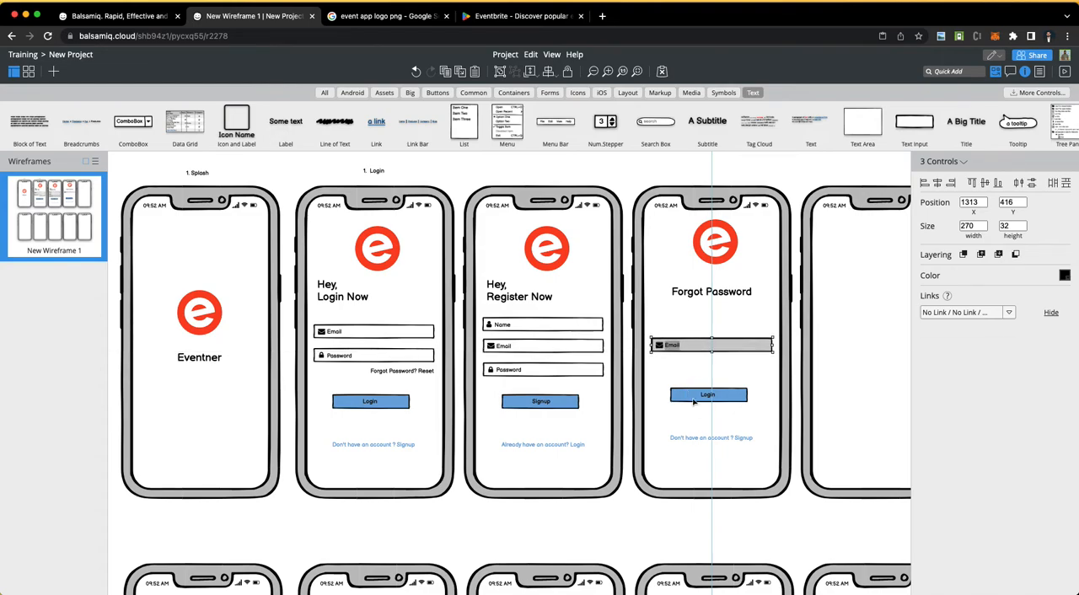
# Step: Change the fourth phone's "Login" button label to "Send Reset Link"
pyautogui.click(701, 409)
pyautogui.doubleClick(709, 396)
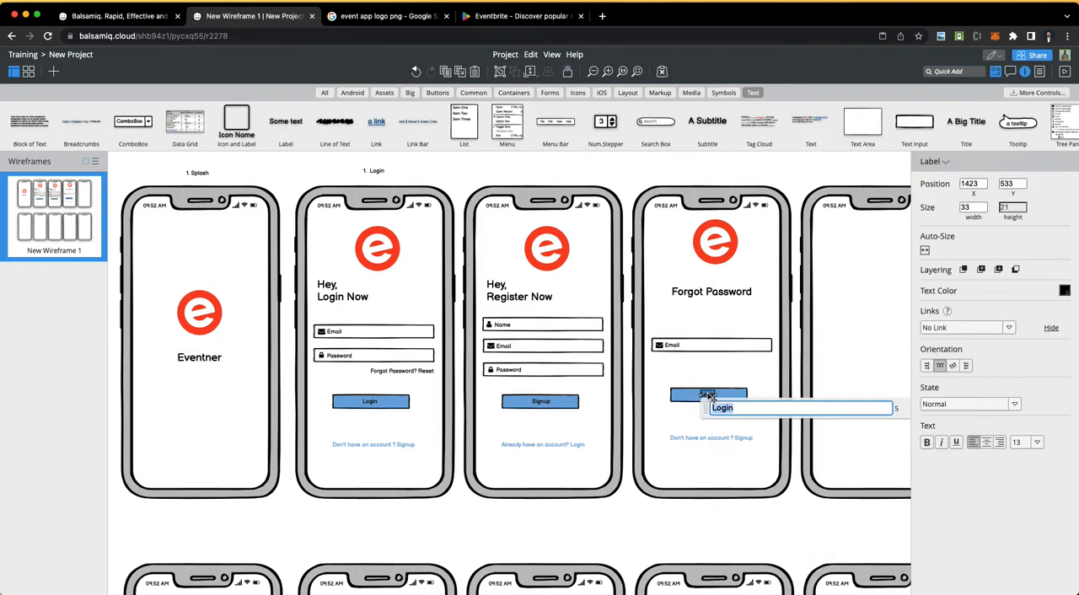
pyautogui.press('Return')
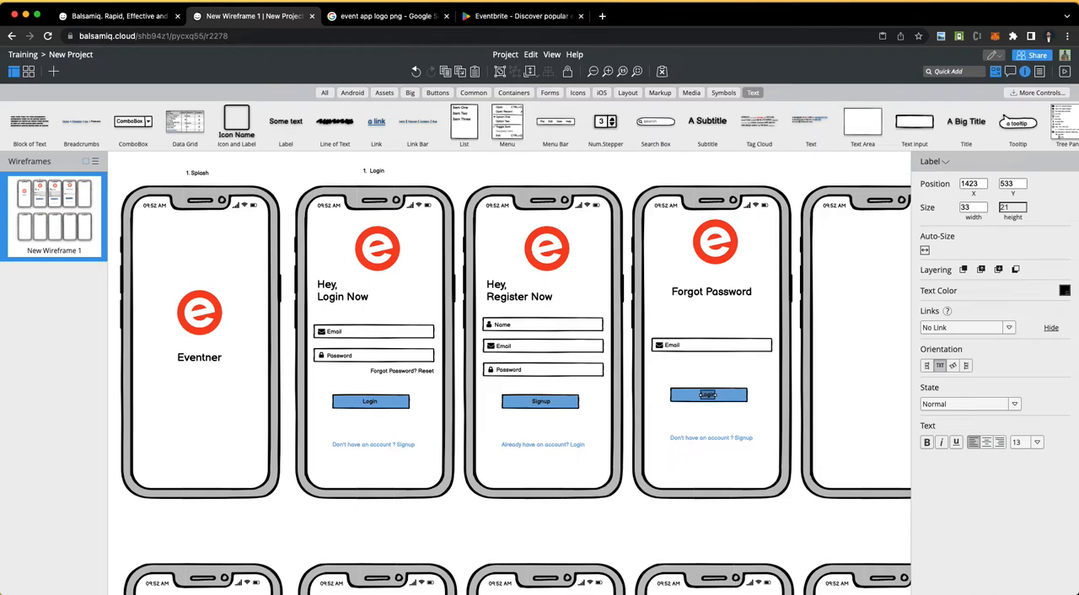
pyautogui.doubleClick(709, 395)
pyautogui.write('Send R')
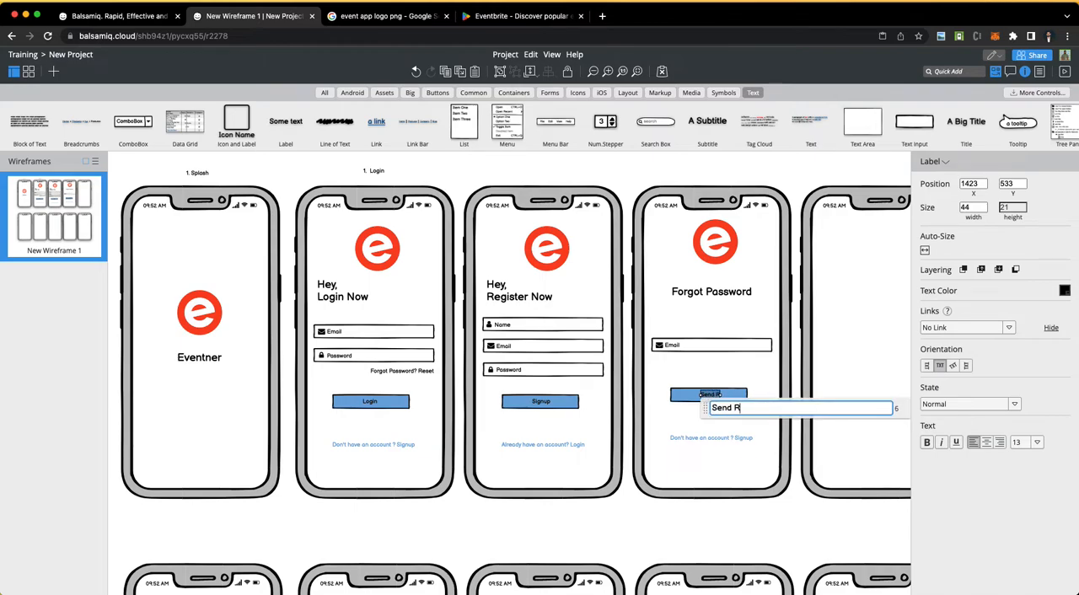
pyautogui.write('eset Link')
pyautogui.click(727, 175)
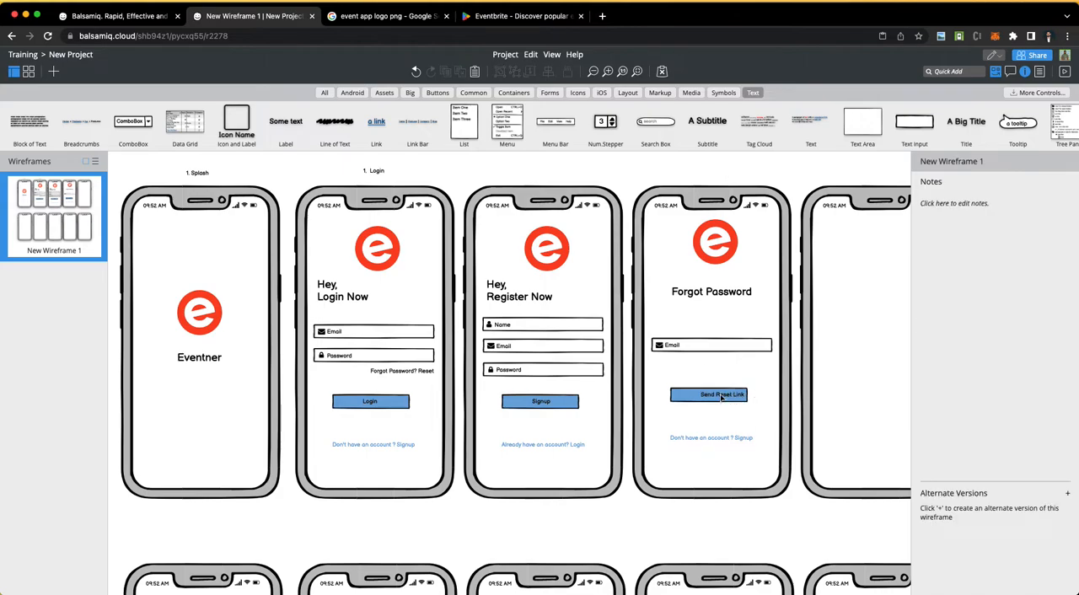
# Step: Centre the "Send Reset Link" label on its blue button at about X 1392, Y 533
pyautogui.click(722, 399)
pyautogui.moveTo(723, 399); pyautogui.dragTo(722, 399)
pyautogui.press('Left')
pyautogui.press('Left')
pyautogui.press('Left')
pyautogui.press('Left')
pyautogui.press('Left')
pyautogui.press('Left')
pyautogui.press('Left')
pyautogui.press('Left')
pyautogui.press('Left')
pyautogui.press('Left')
pyautogui.press('Left')
pyautogui.press('Left')
pyautogui.press('Left')
pyautogui.press('Left')
pyautogui.press('Left')
pyautogui.press('Left')
pyautogui.press('Left')
pyautogui.press('Left')
pyautogui.press('Left')
pyautogui.press('Left')
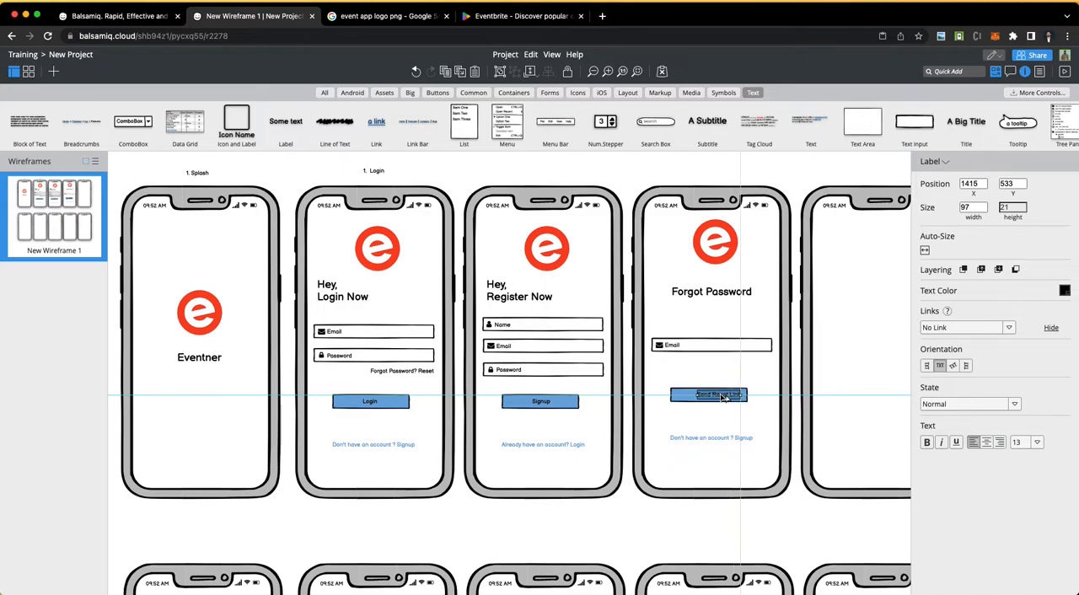
pyautogui.press('Left')
pyautogui.press('Left')
pyautogui.press('Left')
pyautogui.press('Left')
pyautogui.press('Left')
pyautogui.press('Left')
pyautogui.press('Left')
pyautogui.press('Left')
pyautogui.press('Left')
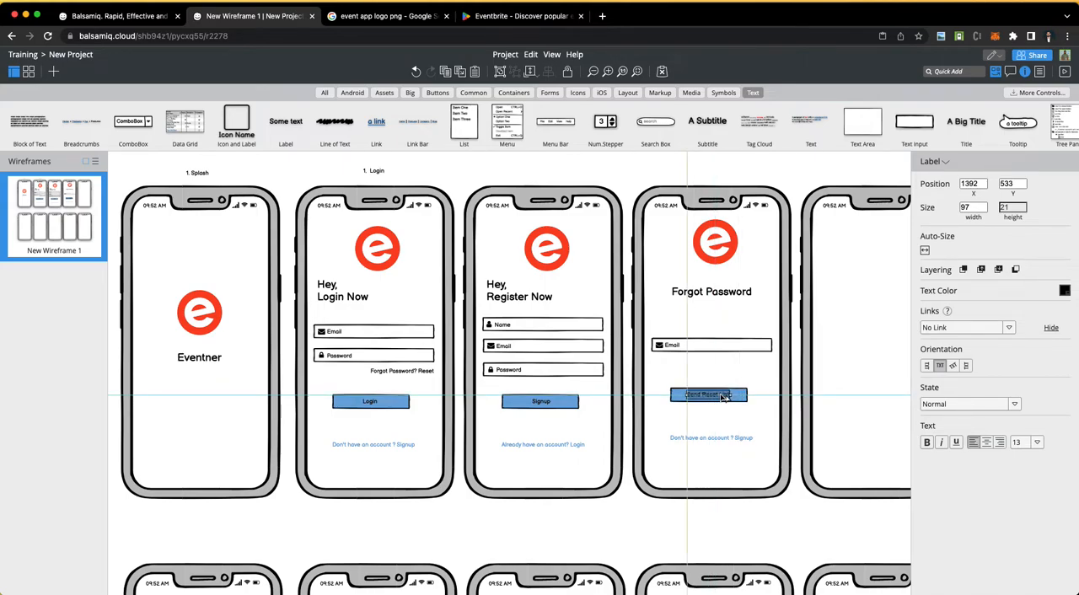
pyautogui.click(665, 426)
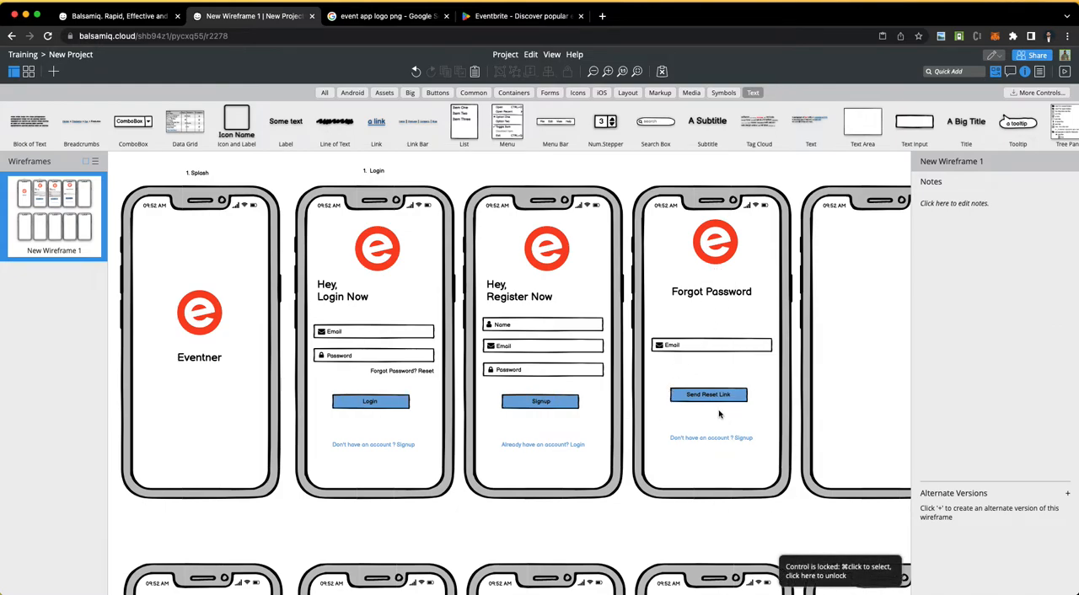
# Step: Delete the "Don't have an account ? Signup" link from the fourth phone
pyautogui.hscroll(3, 719, 412)
pyautogui.click(672, 444)
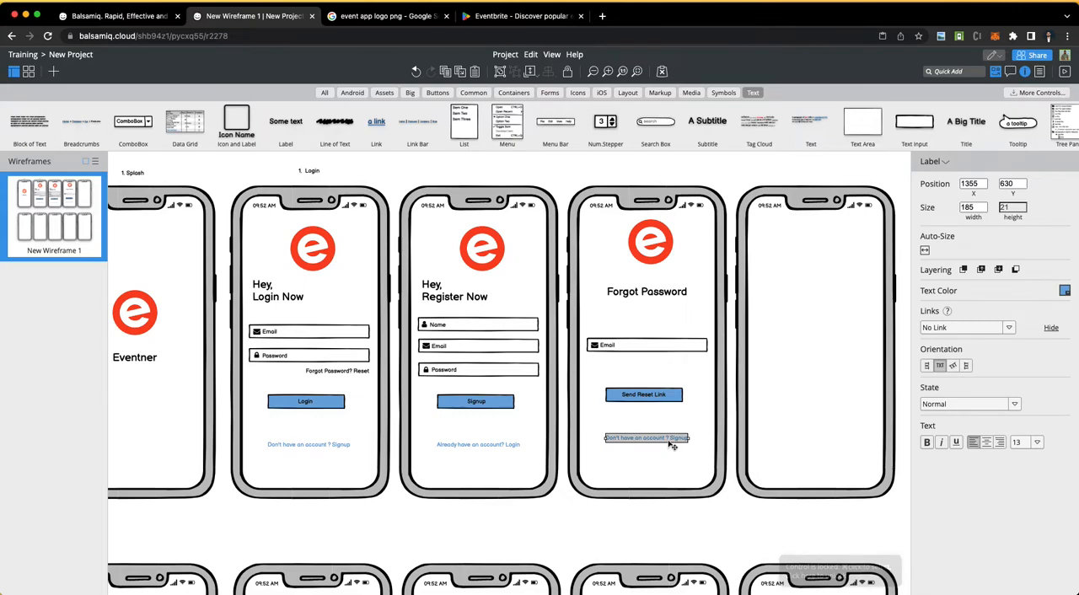
pyautogui.press('Delete')
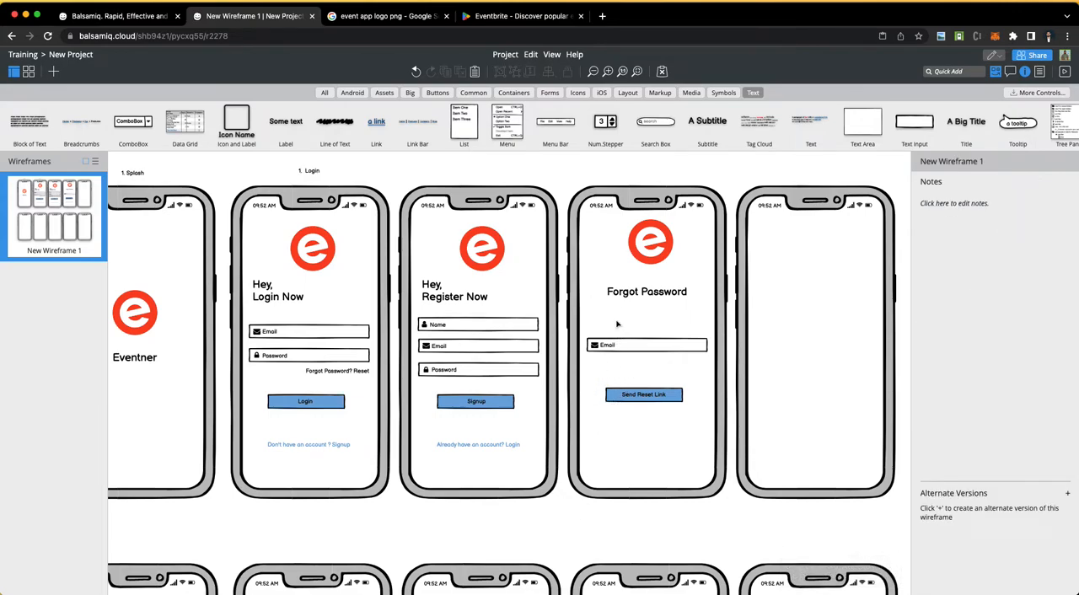
# Step: Duplicate the "1. Login" caption above the third phone at about X 1047, Y 39 and change its name to "Signup"
pyautogui.click(315, 173)
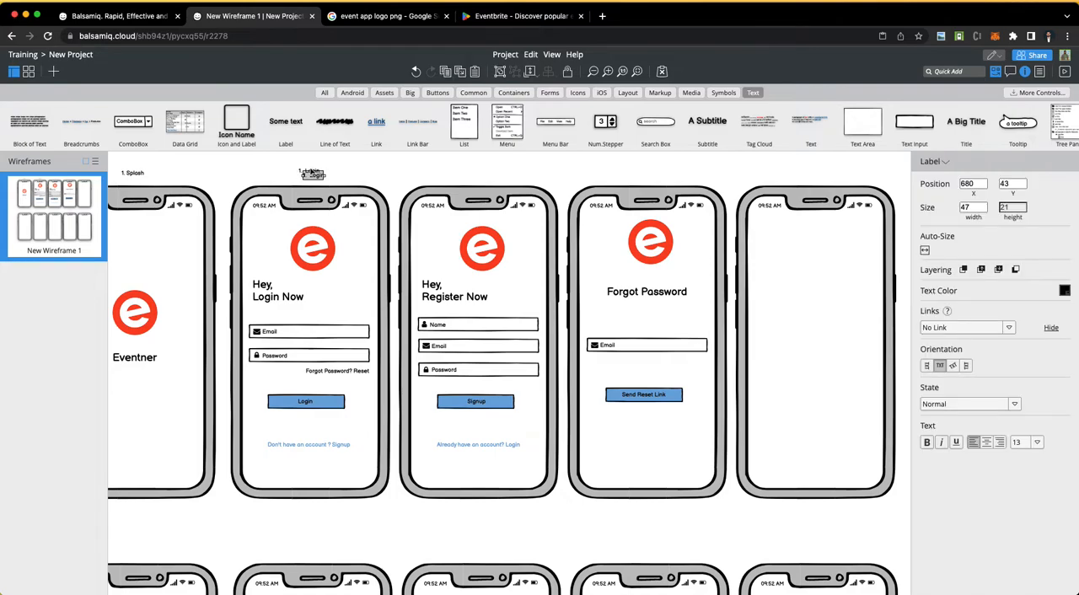
pyautogui.moveTo(319, 177); pyautogui.dragTo(484, 180)
pyautogui.doubleClick(479, 174)
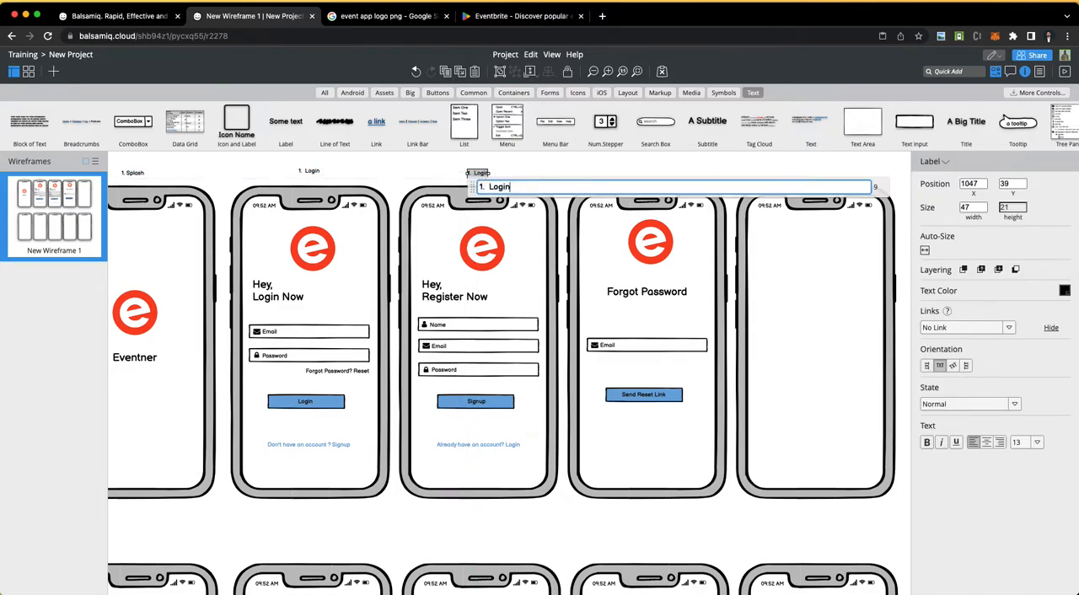
pyautogui.press('BackSpace')
pyautogui.press('BackSpace')
pyautogui.press('BackSpace')
pyautogui.press('BackSpace')
pyautogui.write('Sig')
pyautogui.write('g')
pyautogui.write('nup')
pyautogui.press('Return')
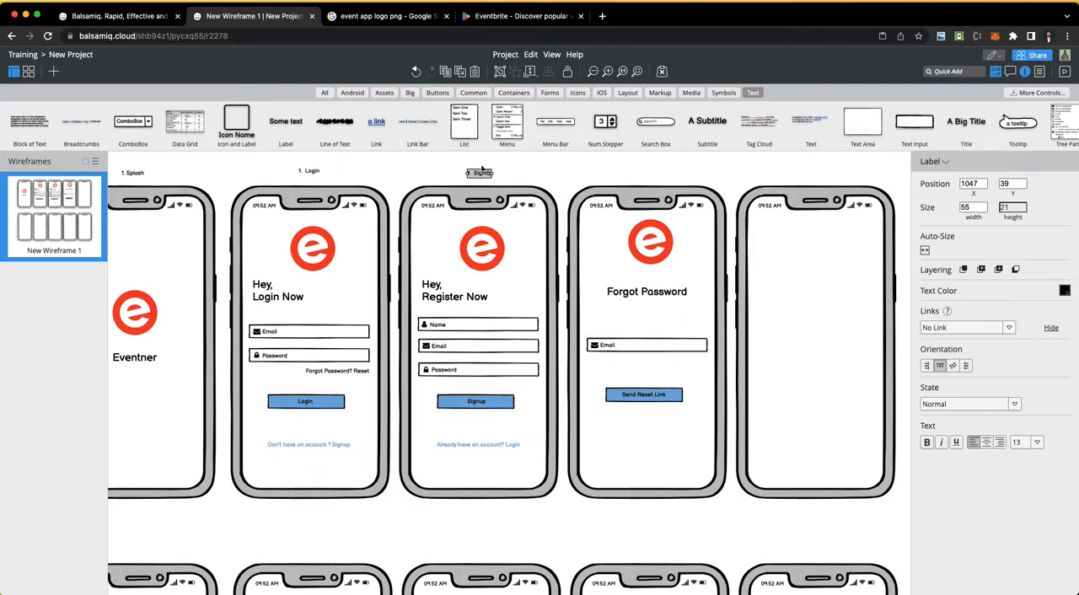
# Step: Duplicate the Signup caption above the fourth phone at about X 1406, Y 39 and change its text to "4. Forgot password"
pyautogui.moveTo(489, 173); pyautogui.dragTo(630, 173)
pyautogui.doubleClick(629, 173)
pyautogui.write('For')
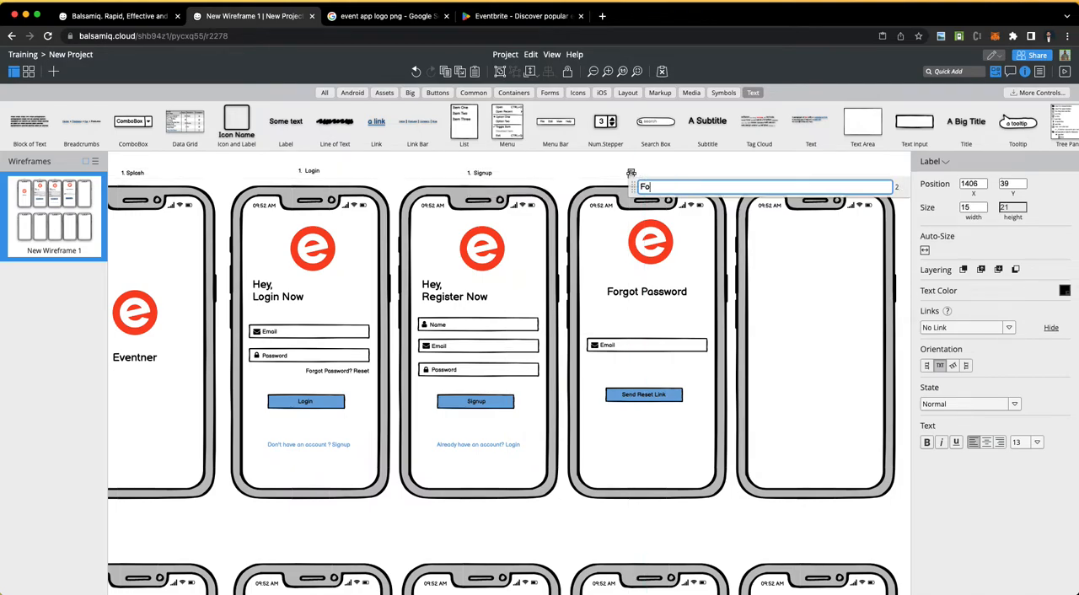
pyautogui.press('BackSpace')
pyautogui.press('BackSpace')
pyautogui.press('BackSpace')
pyautogui.write('4. Forgot password')
pyautogui.click(516, 174)
# Step: Renumber the Signup caption as 3 and the Login caption as 2
pyautogui.doubleClick(475, 176)
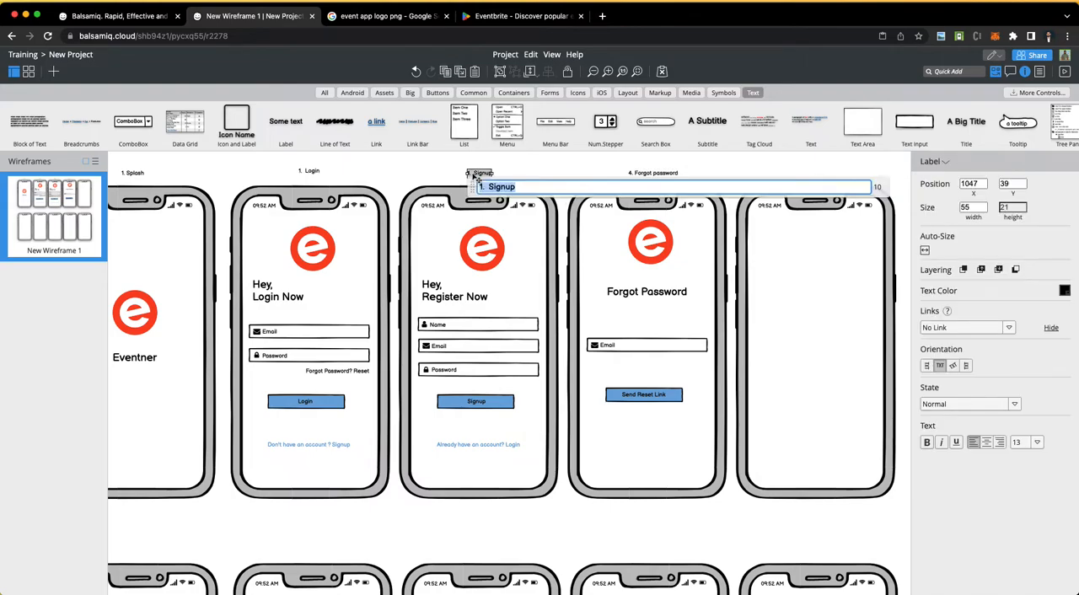
pyautogui.write('3')
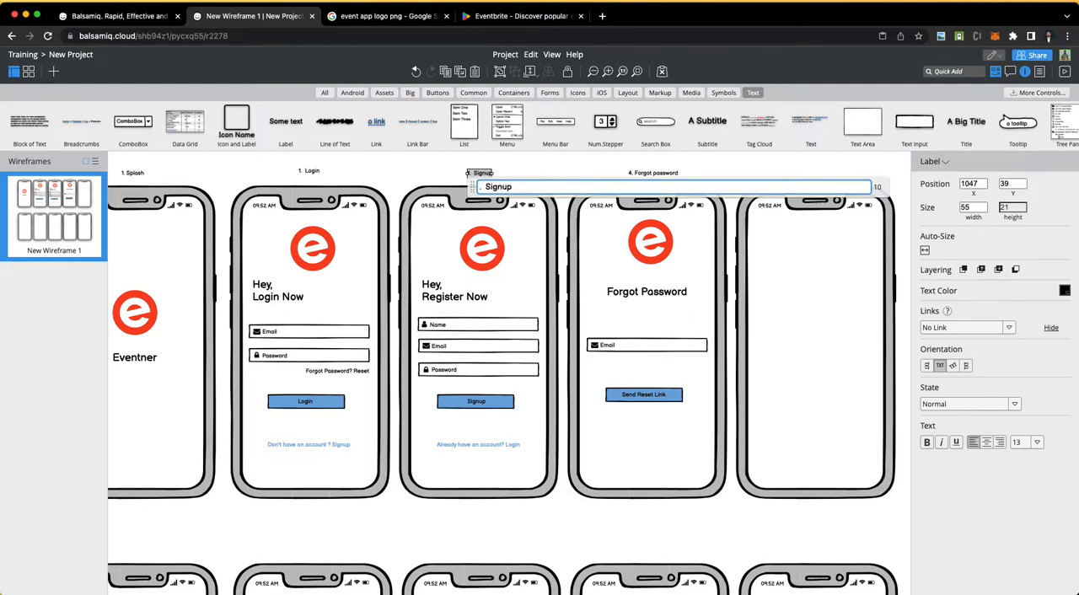
pyautogui.click(313, 173)
pyautogui.doubleClick(313, 173)
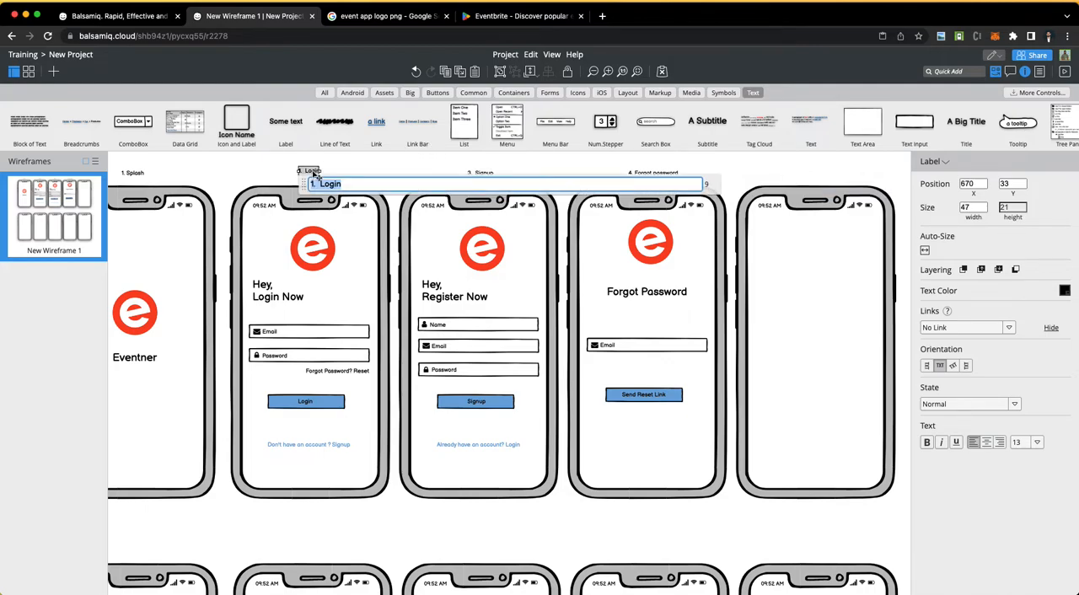
pyautogui.press('BackSpace')
pyautogui.write('2')
pyautogui.click(249, 181)
# Step: Try to duplicate the fourth phone's heading, Email field and "Send Reset Link" button, and undo the duplication
pyautogui.hscroll(2, 185, 305)
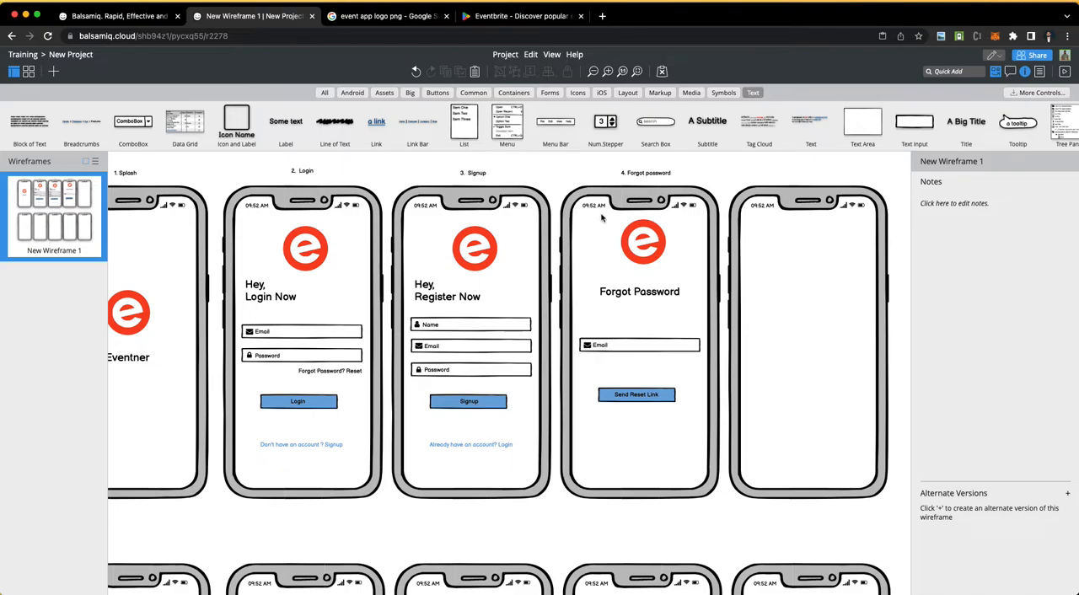
pyautogui.moveTo(591, 224); pyautogui.dragTo(673, 481)
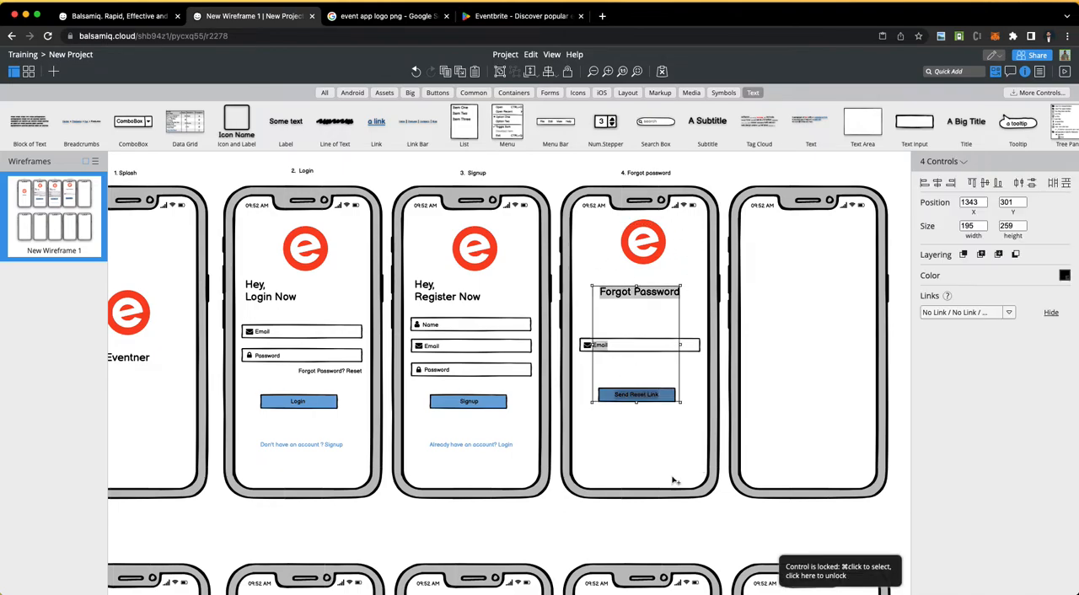
pyautogui.keyDown('super'); pyautogui.click(645, 353); pyautogui.keyUp('super')
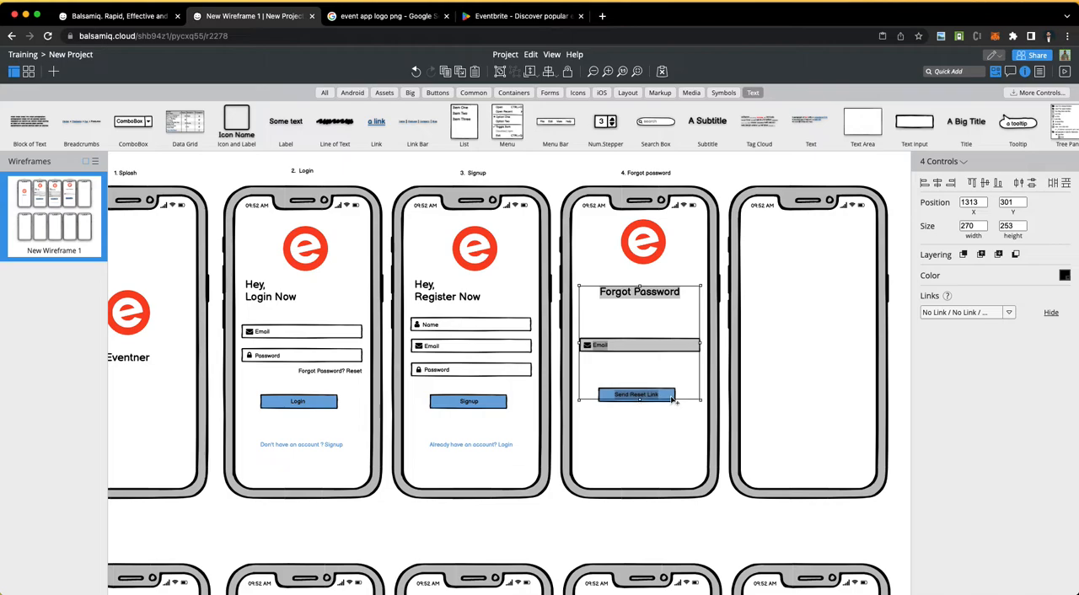
pyautogui.press('super+d')
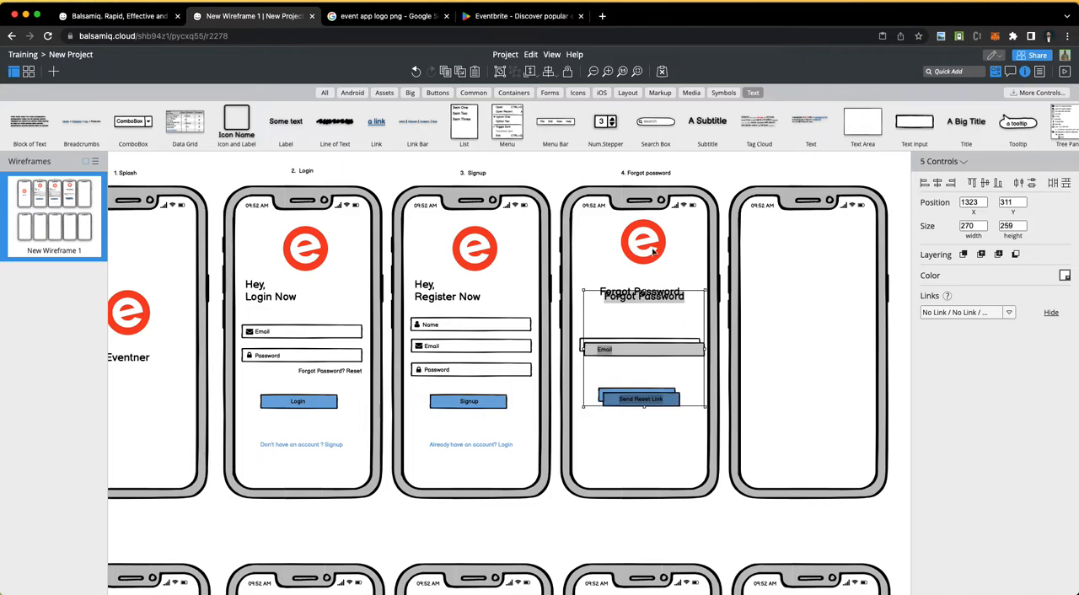
pyautogui.press('super+z')
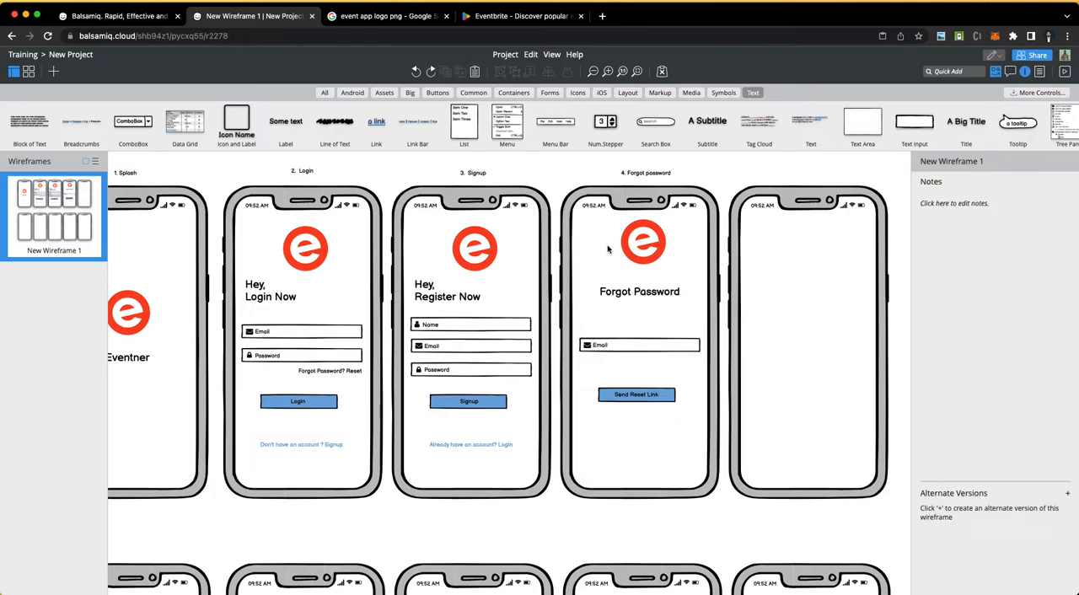
# Step: Duplicate the fourth phone's logo, heading, Email field and "Send Reset Link" button onto the fifth phone at about X 1689, Y 152
pyautogui.moveTo(602, 237); pyautogui.dragTo(674, 489)
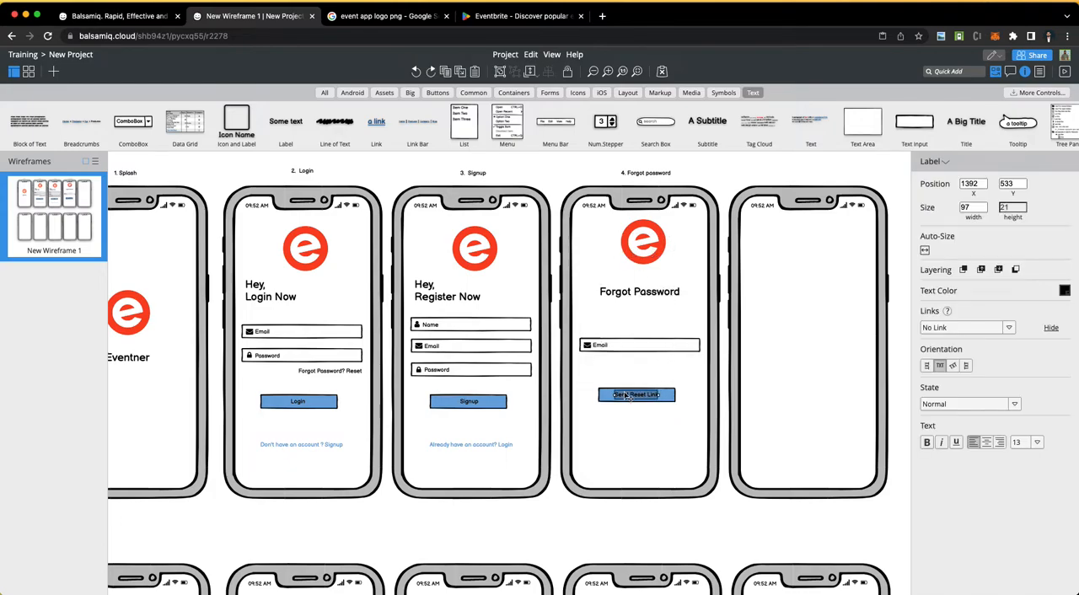
pyautogui.click(664, 404)
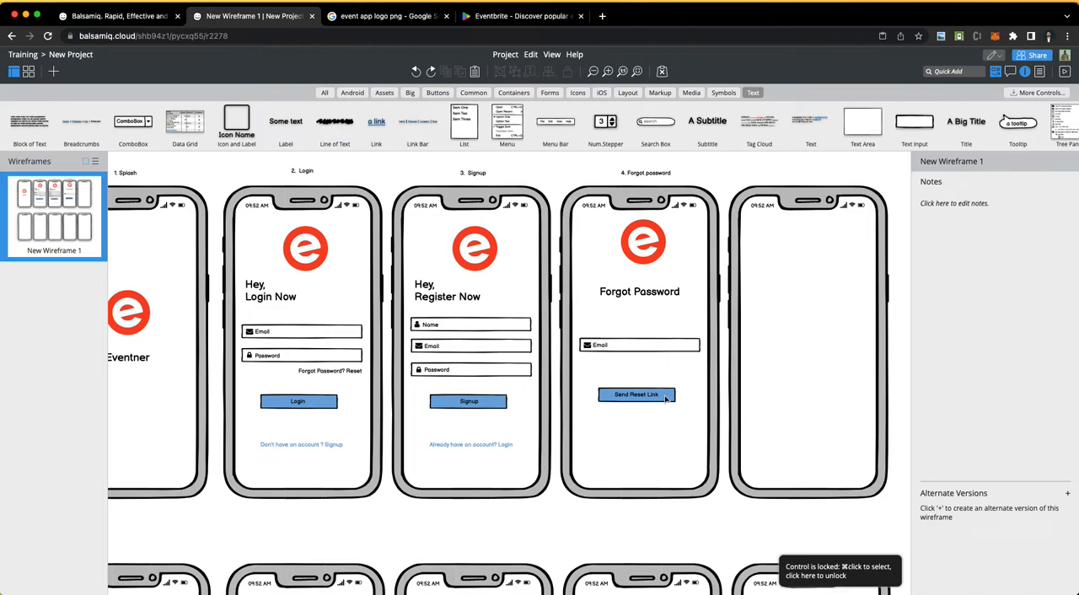
pyautogui.click(666, 398)
pyautogui.keyDown('shift'); pyautogui.click(644, 397); pyautogui.keyUp('shift')
pyautogui.keyDown('shift'); pyautogui.click(638, 348); pyautogui.keyUp('shift')
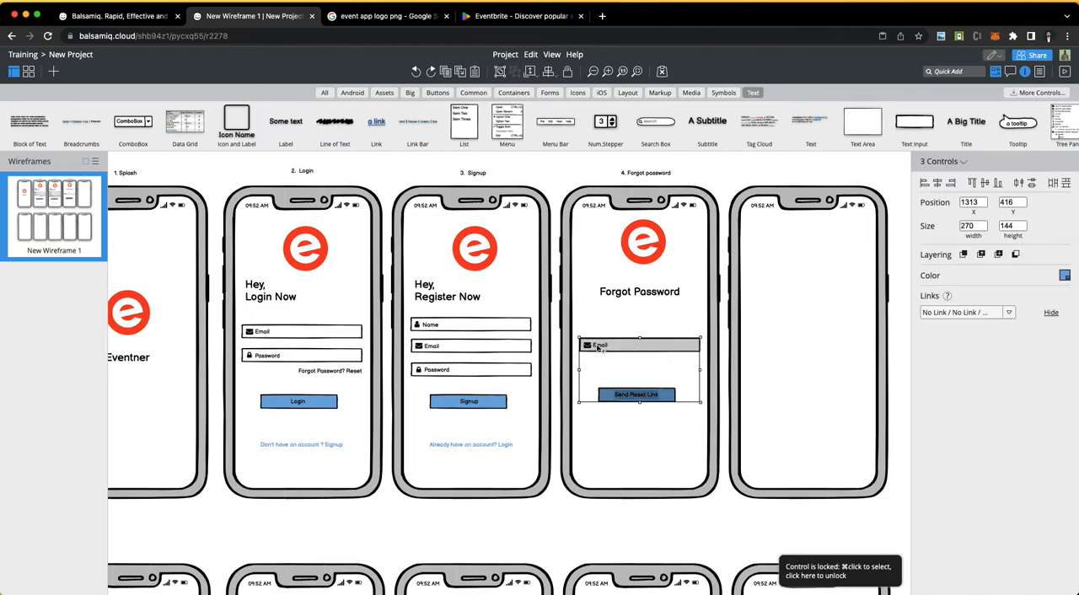
pyautogui.keyDown('shift'); pyautogui.click(632, 296); pyautogui.keyUp('shift')
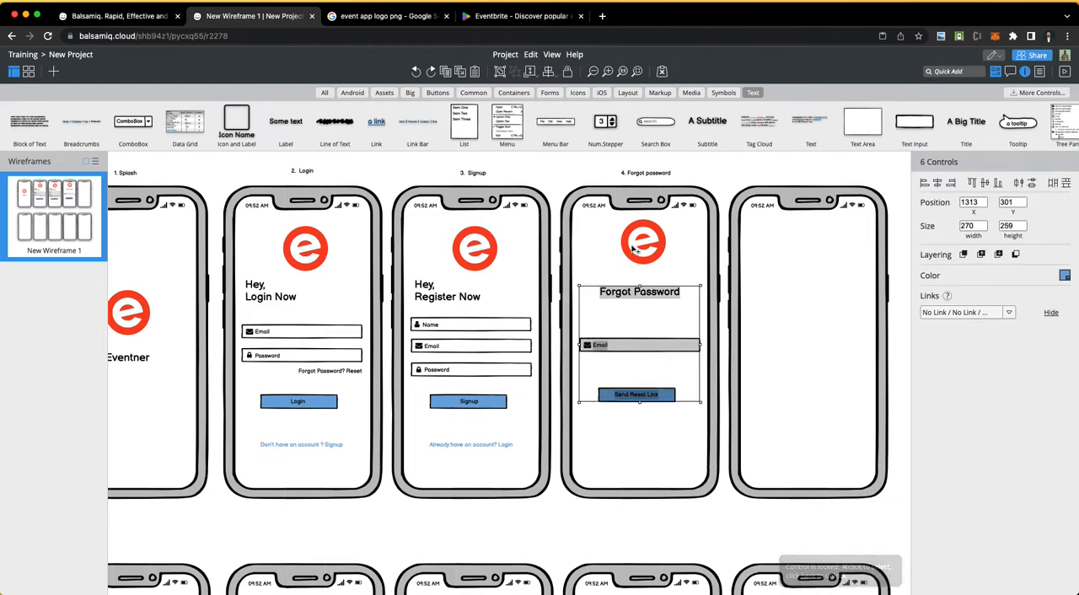
pyautogui.keyDown('shift'); pyautogui.click(635, 248); pyautogui.keyUp('shift')
pyautogui.press('super+v')
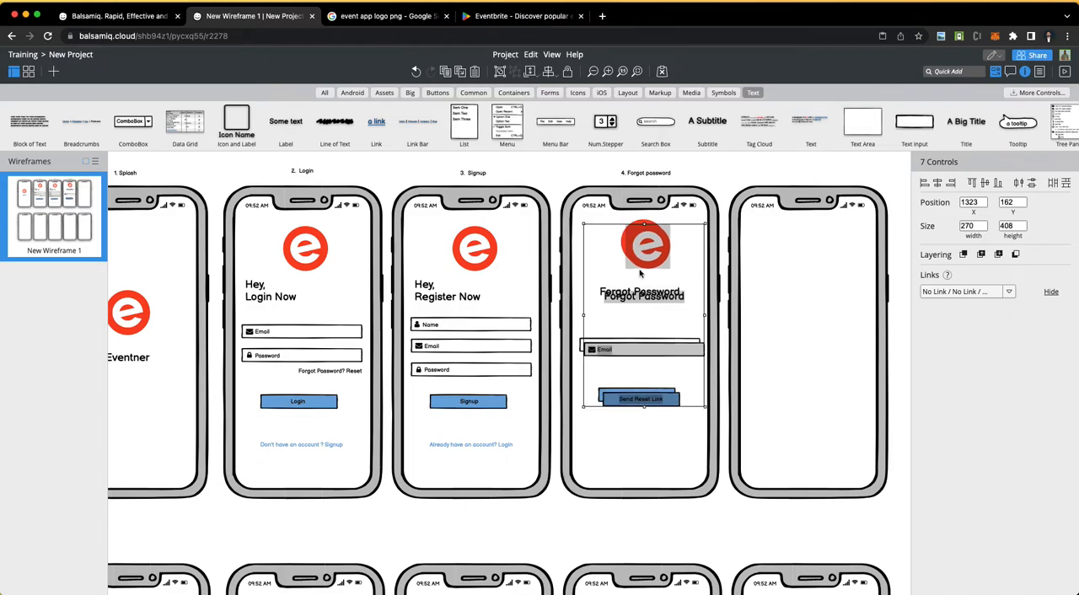
pyautogui.moveTo(647, 255); pyautogui.dragTo(812, 249)
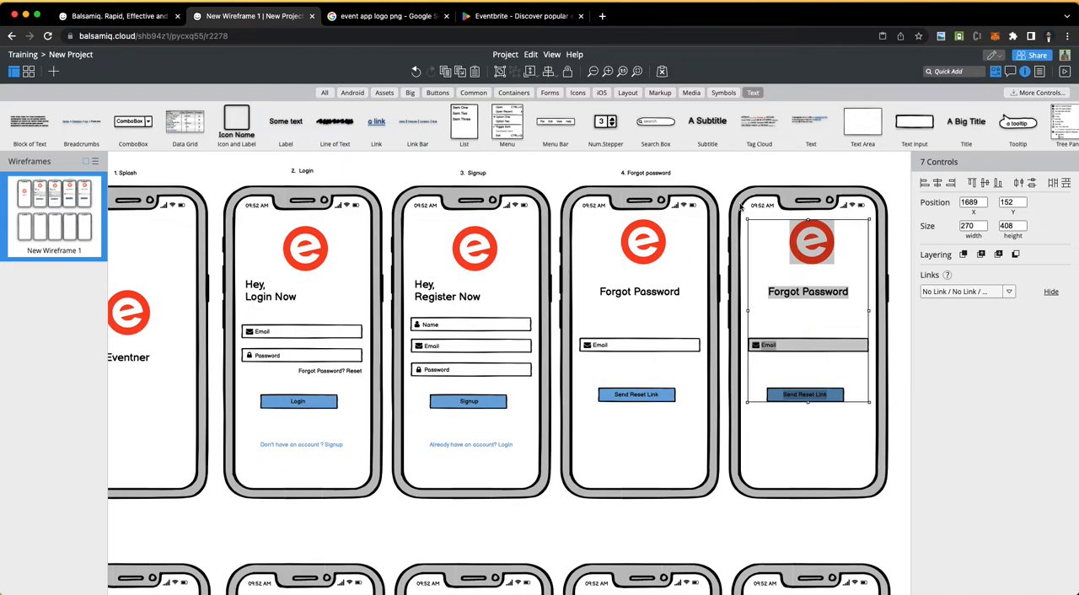
pyautogui.click(616, 318)
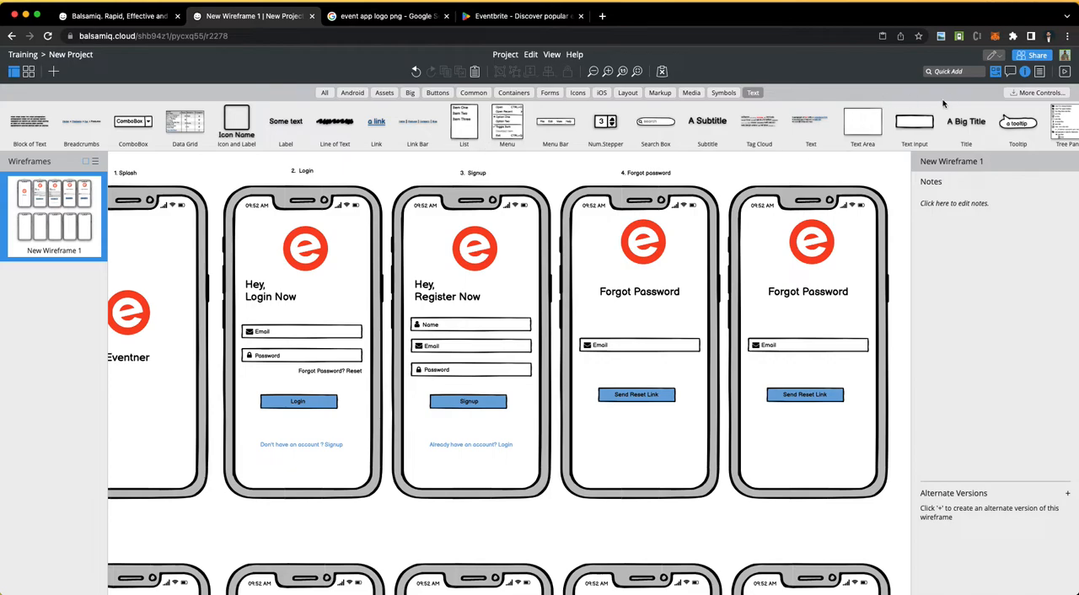
# Step: Add an angle-down icon to the fourth phone, left of the logo, at about X 1313, Y 136
pyautogui.click(958, 72)
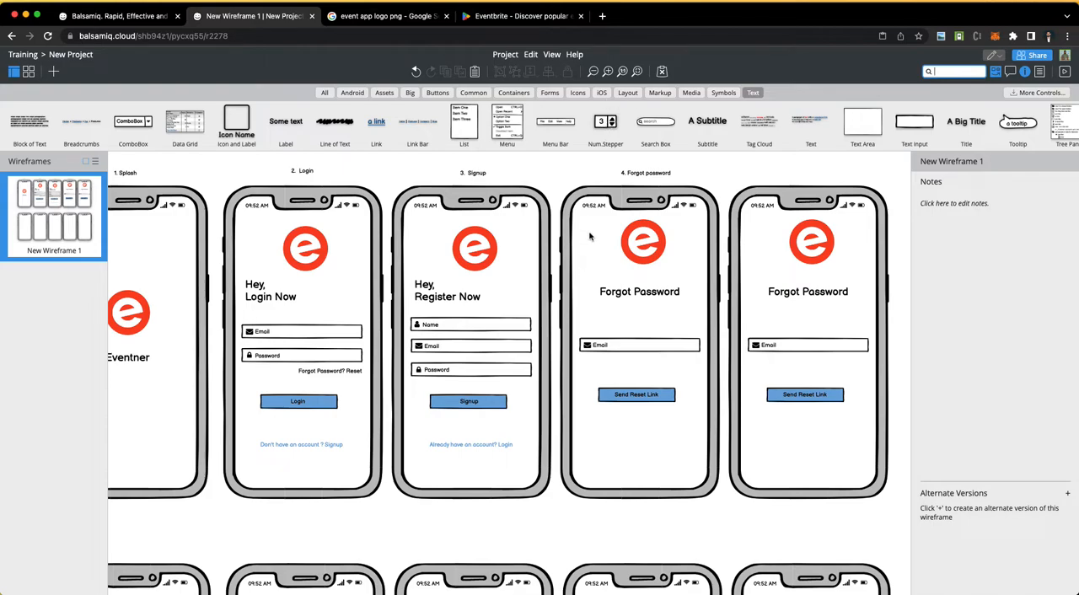
pyautogui.click(578, 92)
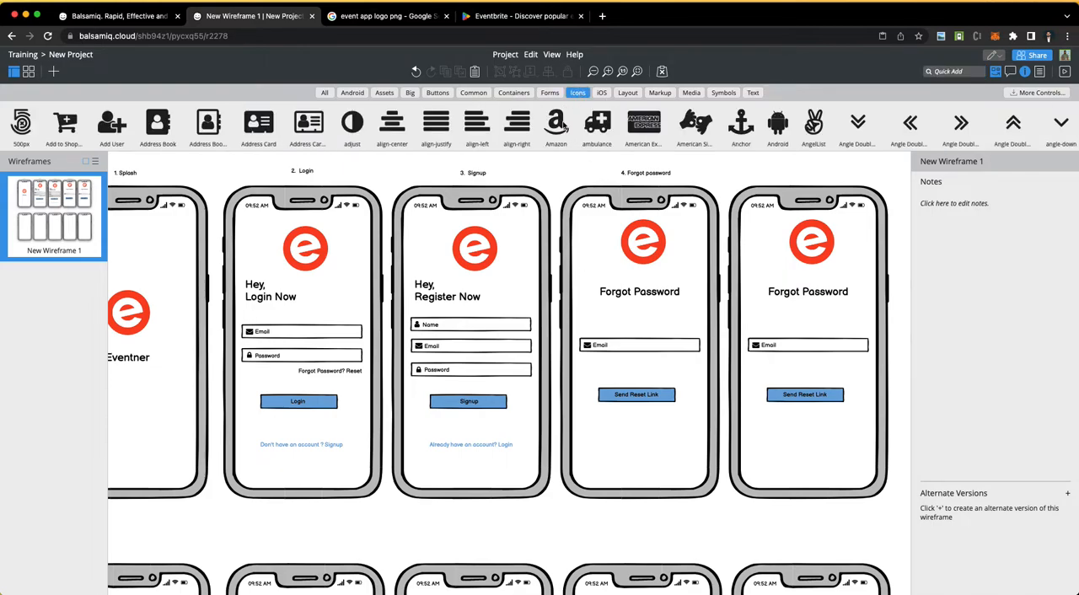
pyautogui.moveTo(1073, 124); pyautogui.dragTo(601, 234)
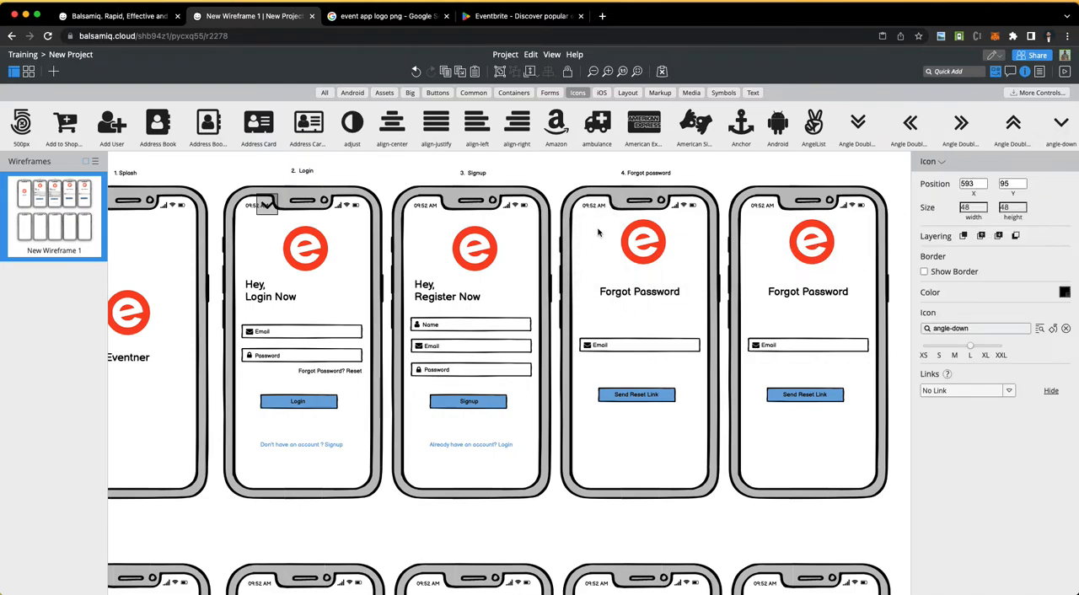
pyautogui.moveTo(259, 205); pyautogui.dragTo(594, 228)
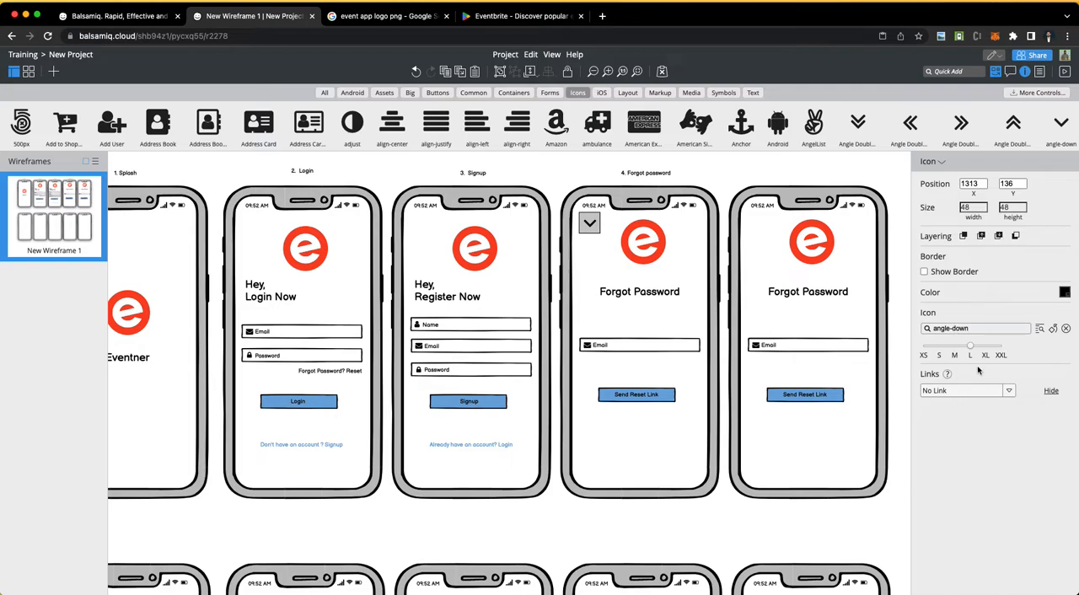
# Step: Change the fourth phone's new icon to angle-left
pyautogui.click(972, 329)
pyautogui.write('abgke')
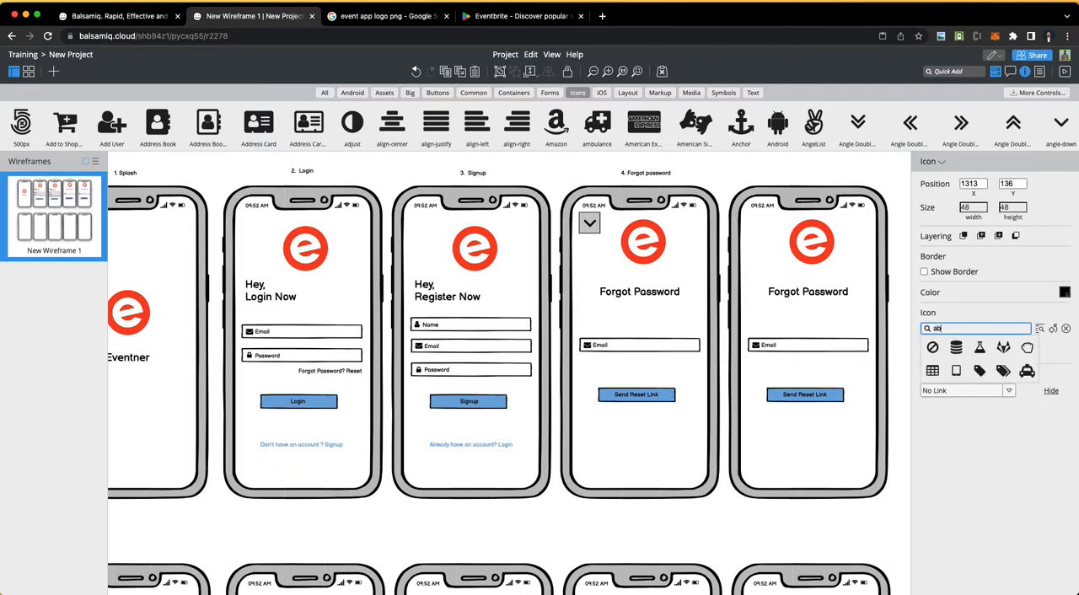
pyautogui.press('BackSpace')
pyautogui.press('BackSpace')
pyautogui.write('ngle-left')
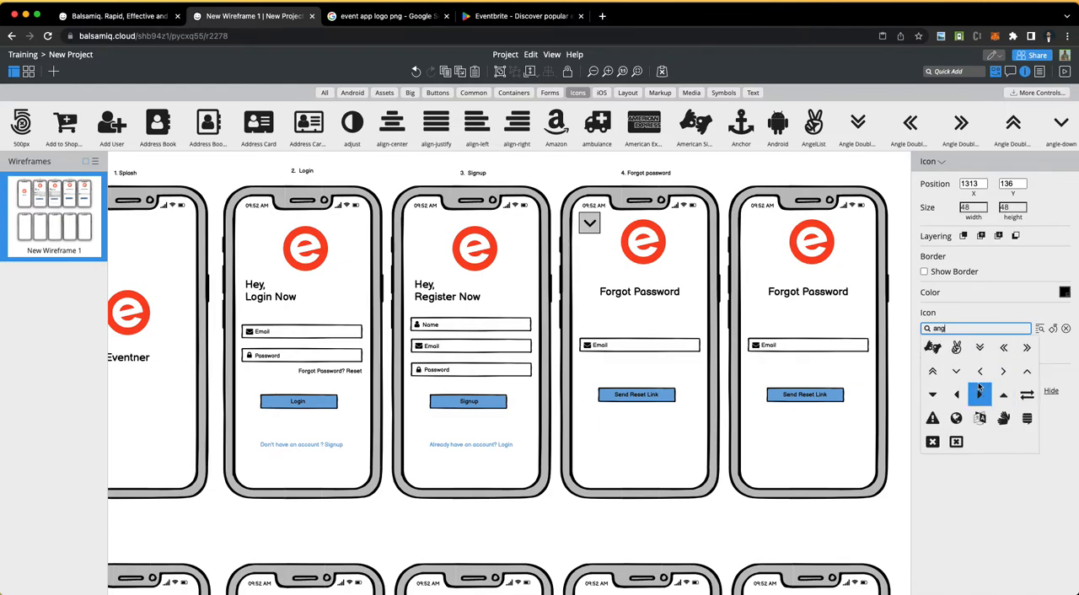
pyautogui.click(980, 372)
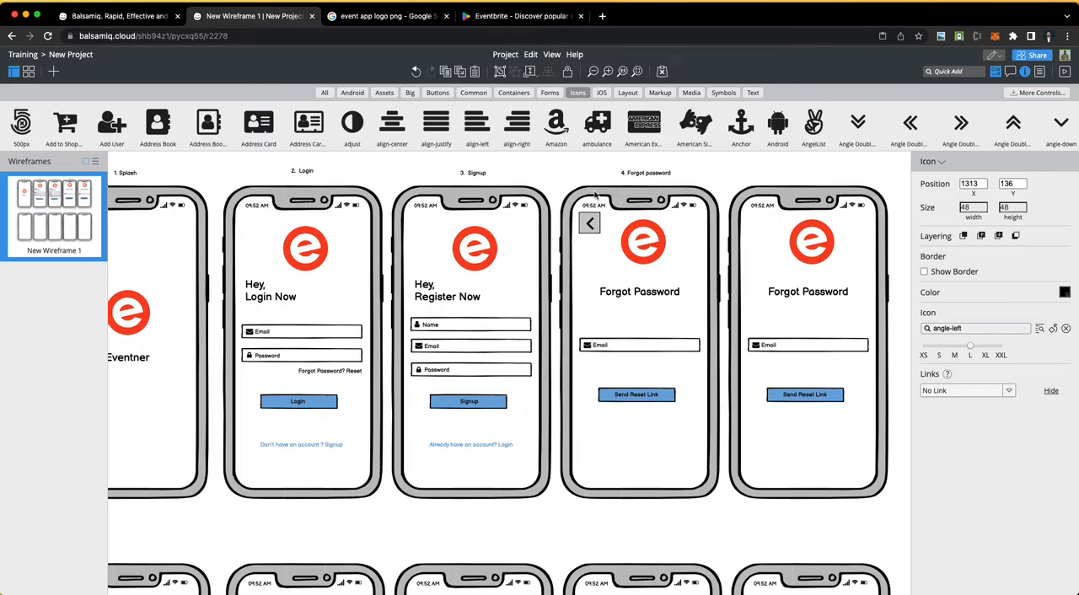
# Step: Copy the fourth phone's angle-left icon onto the fifth phone at about X 1683, Y 136, and onto the Signup phone at about X 943, Y 142
pyautogui.click(544, 177)
pyautogui.click(591, 227)
pyautogui.moveTo(591, 228); pyautogui.dragTo(755, 228)
pyautogui.click(511, 158)
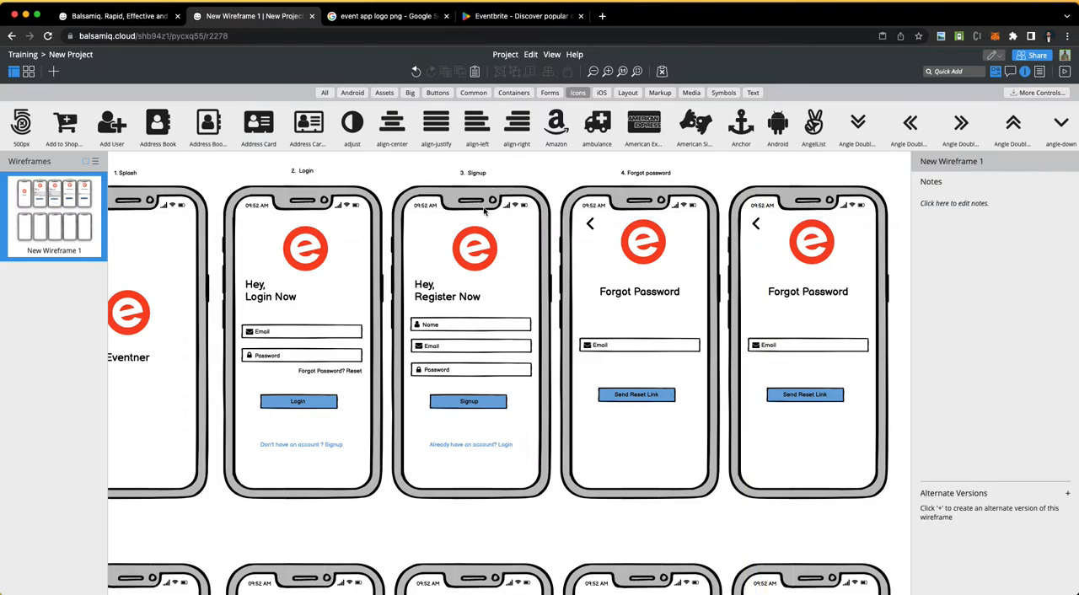
pyautogui.click(594, 224)
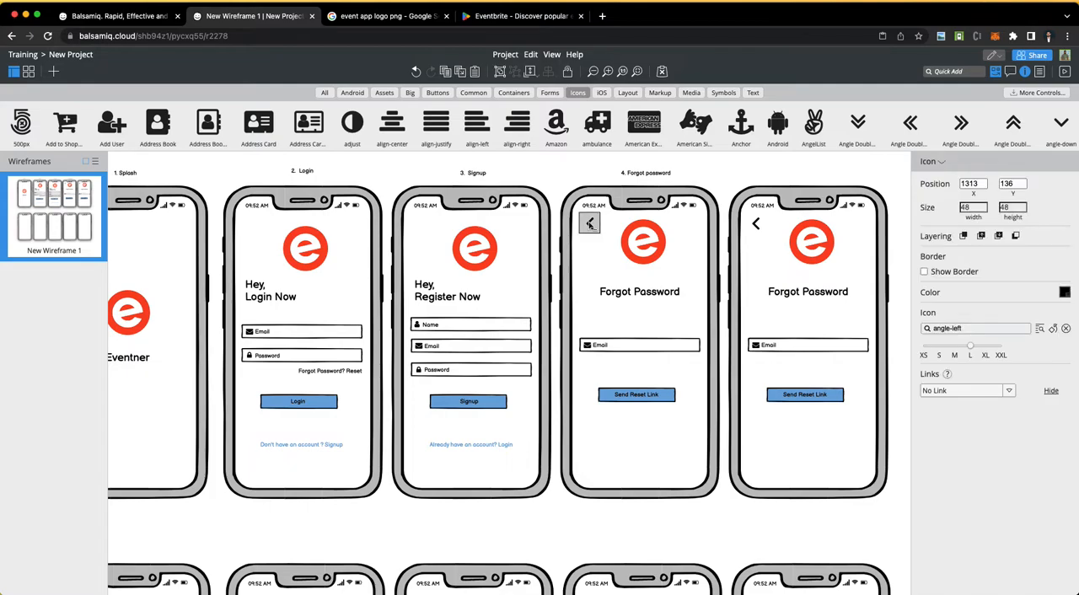
pyautogui.moveTo(596, 232); pyautogui.dragTo(432, 235)
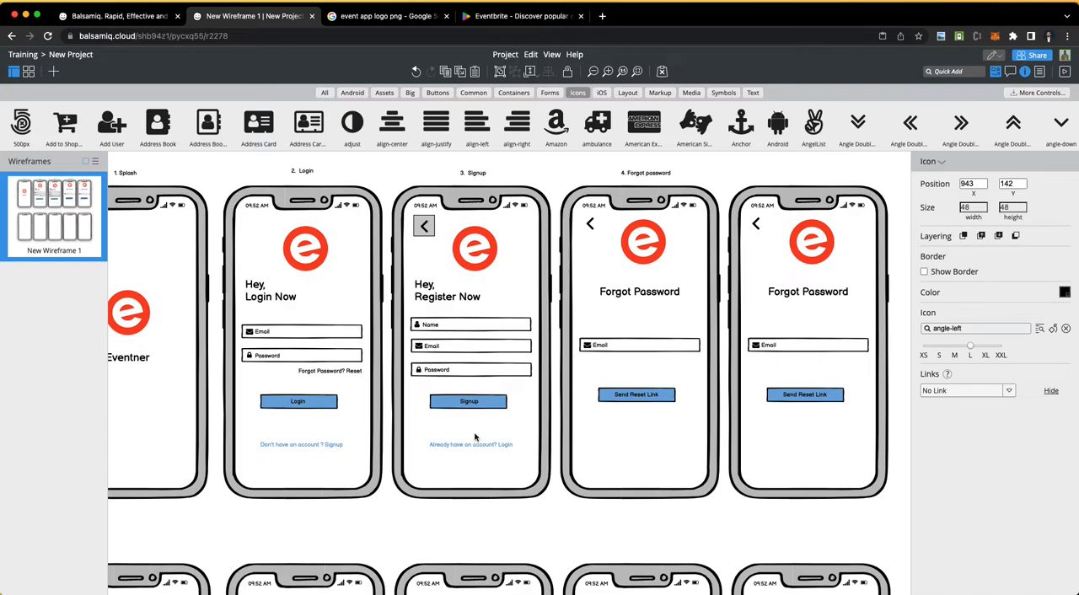
pyautogui.click(391, 179)
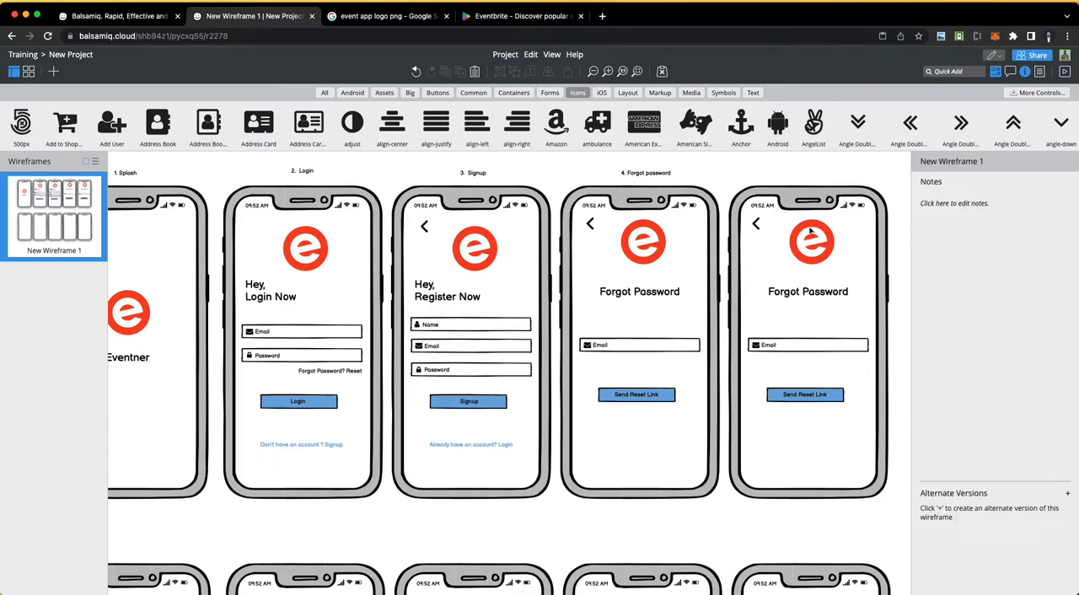
# Step: Change the fifth phone's "Forgot Password" heading to "Enter Code"
pyautogui.scroll(-5, 618, 474)
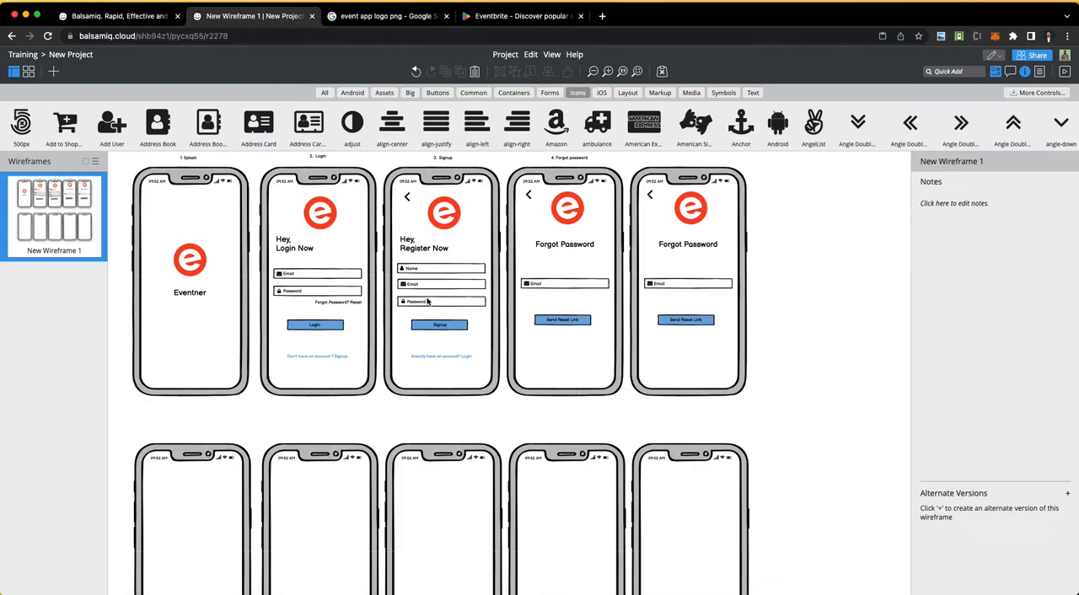
pyautogui.click(680, 246)
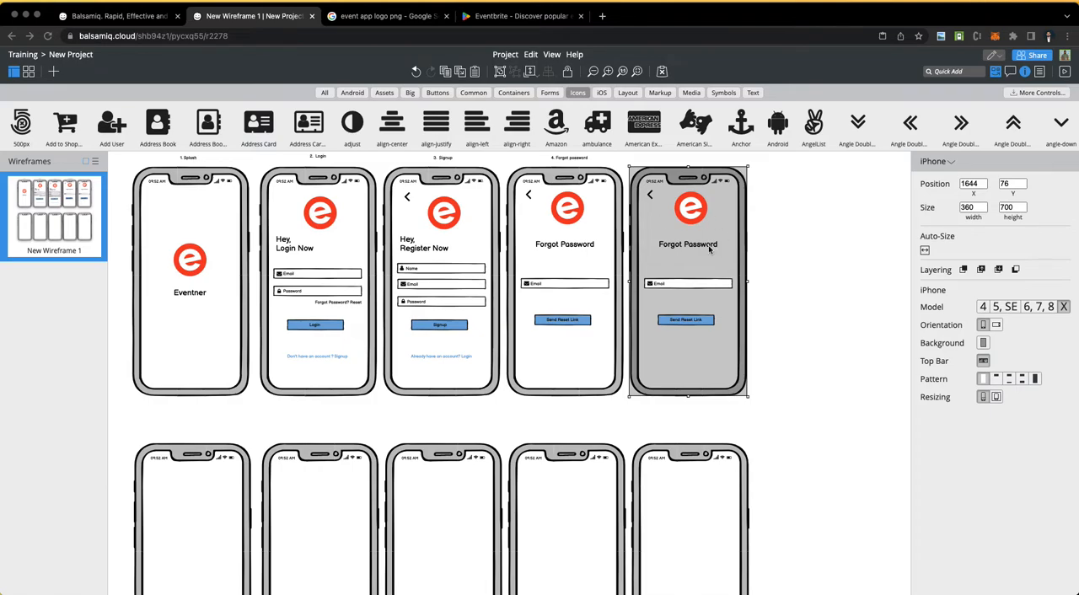
pyautogui.doubleClick(711, 249)
pyautogui.write('Enter')
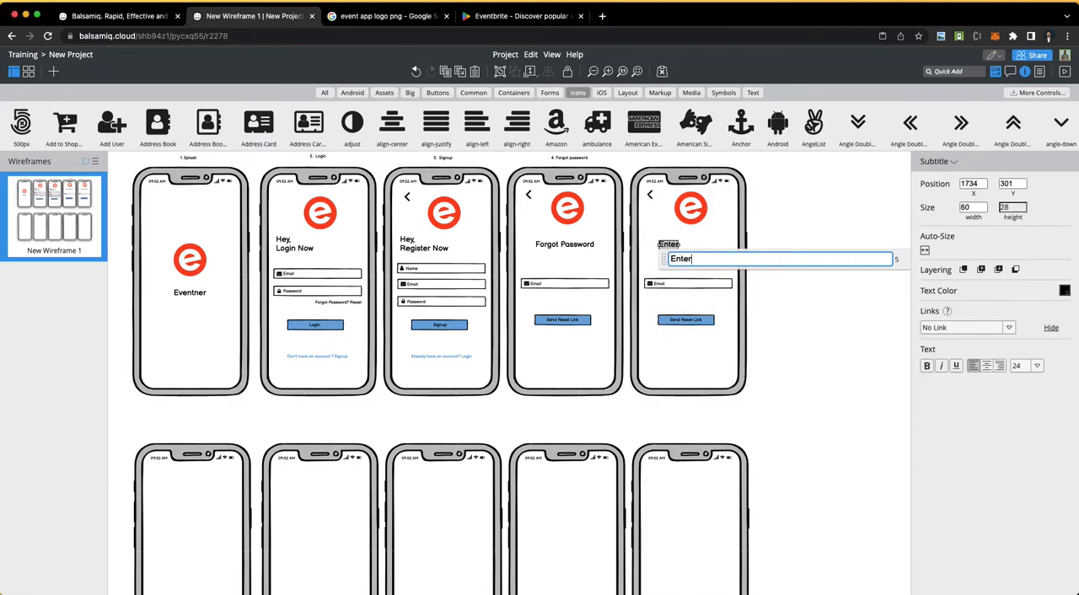
pyautogui.write(' Code')
pyautogui.click(779, 304)
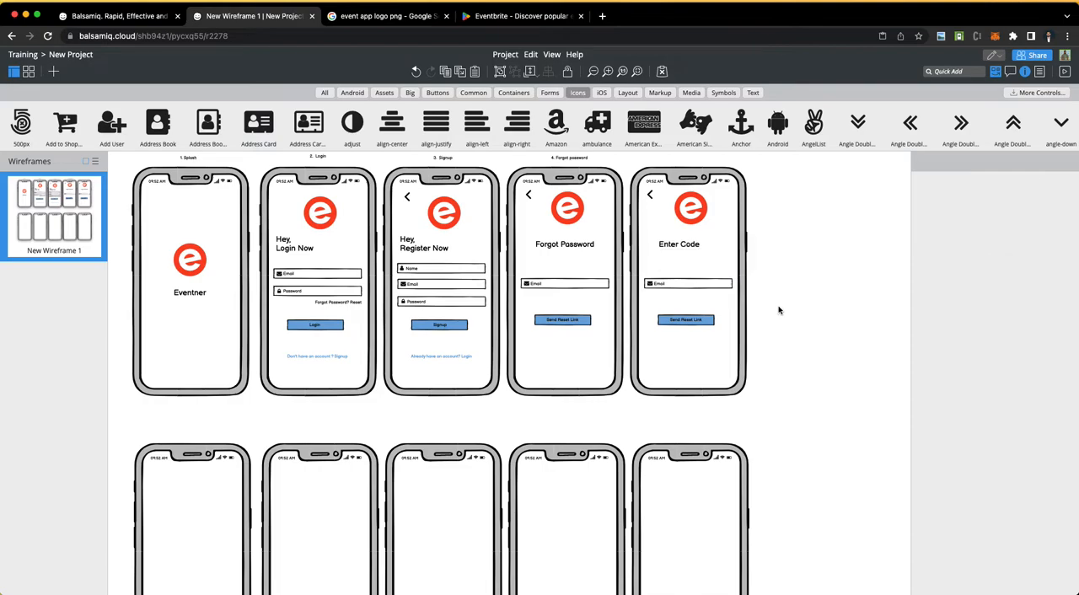
# Step: Delete the Email label and envelope icon from the fifth phone's input field, keeping the empty rectangle
pyautogui.click(680, 289)
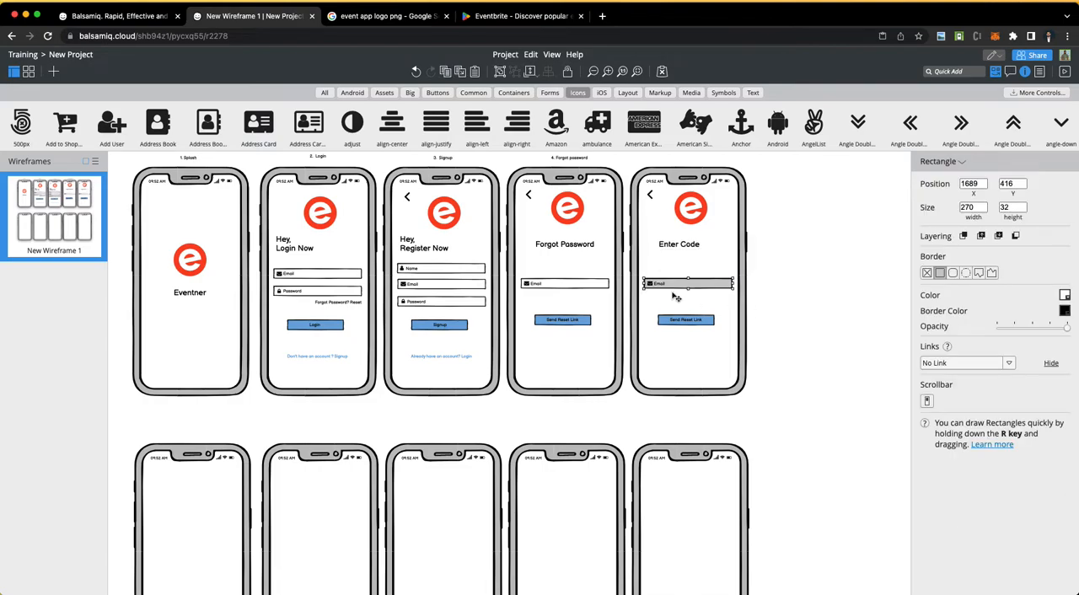
pyautogui.scroll(5, 656, 312)
pyautogui.click(656, 312)
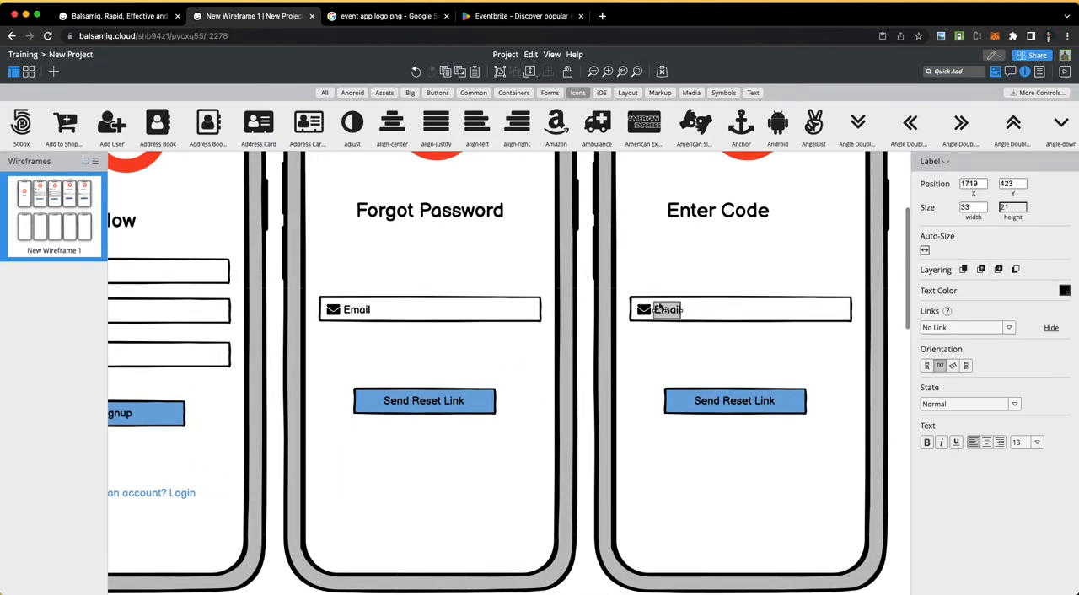
pyautogui.press('BackSpace')
pyautogui.click(643, 311)
pyautogui.press('BackSpace')
# Step: Shrink the fifth phone's empty field to about 42 by 32 and duplicate it into a row of four code boxes
pyautogui.click(709, 308)
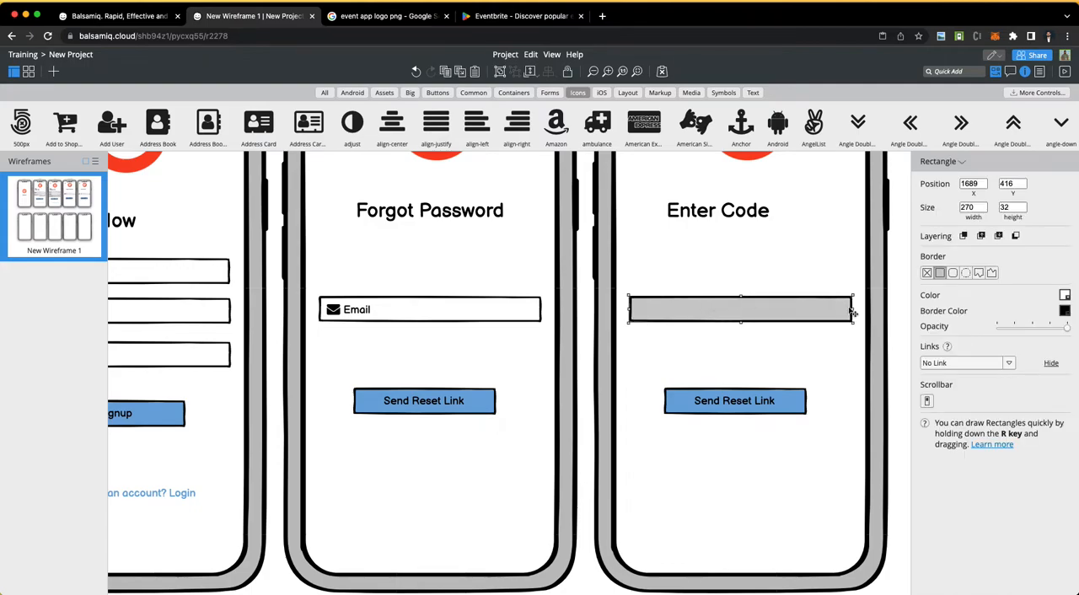
pyautogui.moveTo(853, 312); pyautogui.dragTo(804, 318)
pyautogui.press('super+d')
pyautogui.press('super+d')
# Step: Move the code boxes closer together along the row at Y 416, with the second box at about X 1766
pyautogui.click(749, 311)
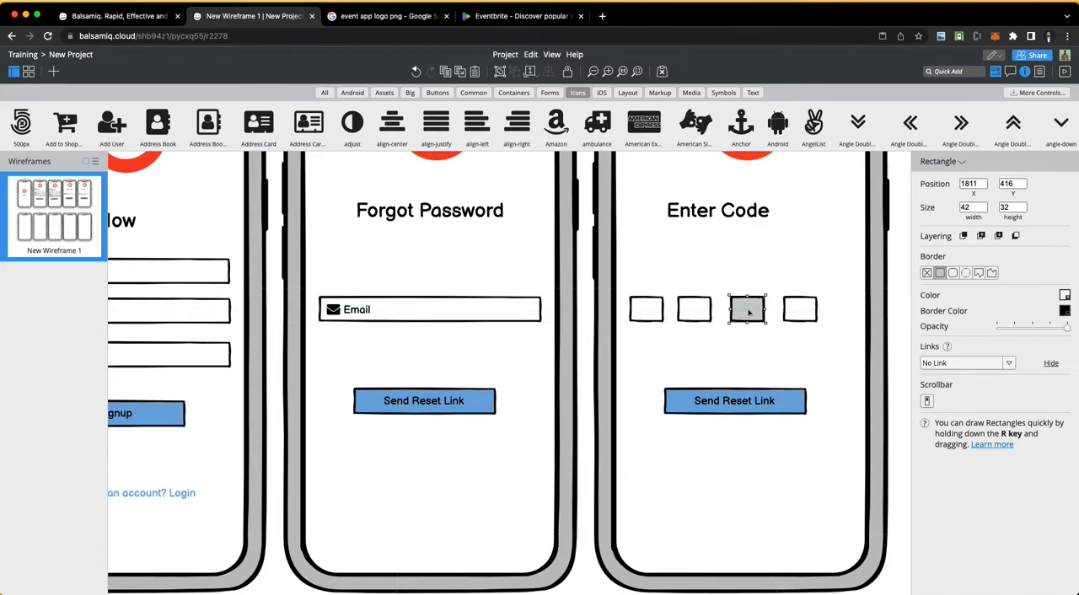
pyautogui.moveTo(707, 314)
pyautogui.mouseDown()
pyautogui.moveTo(656, 312)
pyautogui.moveTo(744, 317)
pyautogui.moveTo(718, 315)
pyautogui.mouseUp()
pyautogui.click(707, 310)
pyautogui.click(717, 313)
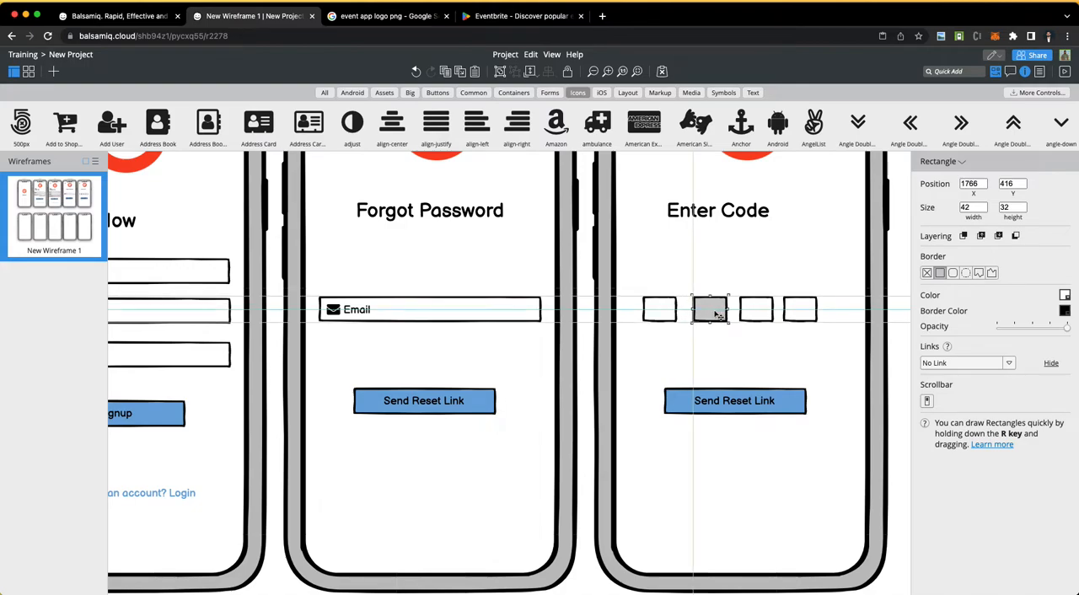
pyautogui.click(661, 389)
# Step: Centre the fifth phone's "Enter Code" heading at about X 1754, Y 301 and its logo at about X 1767, Y 167
pyautogui.scroll(-5, 687, 425)
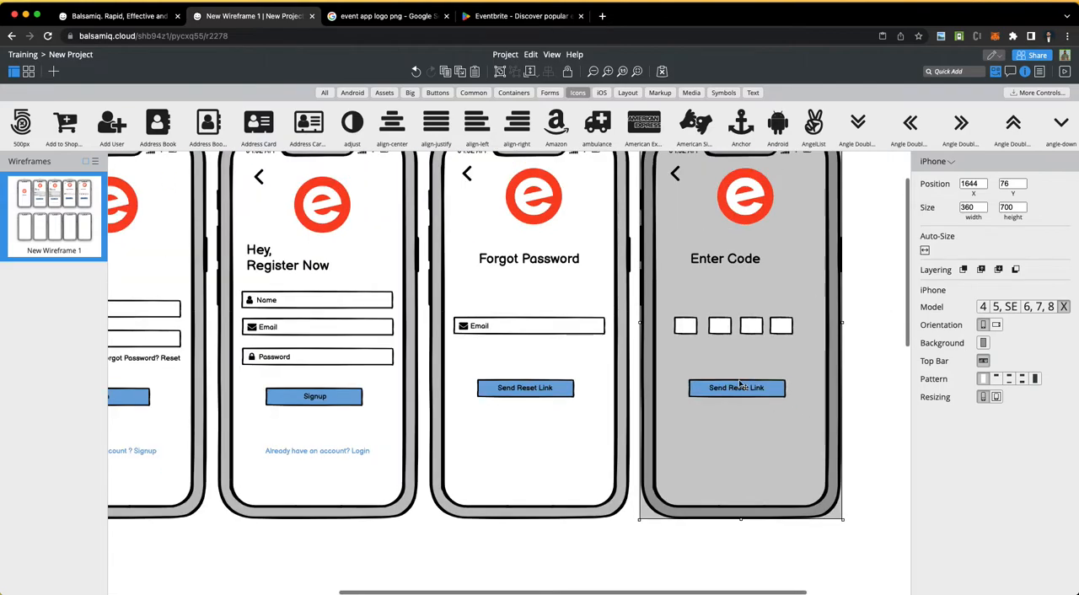
pyautogui.click(718, 261)
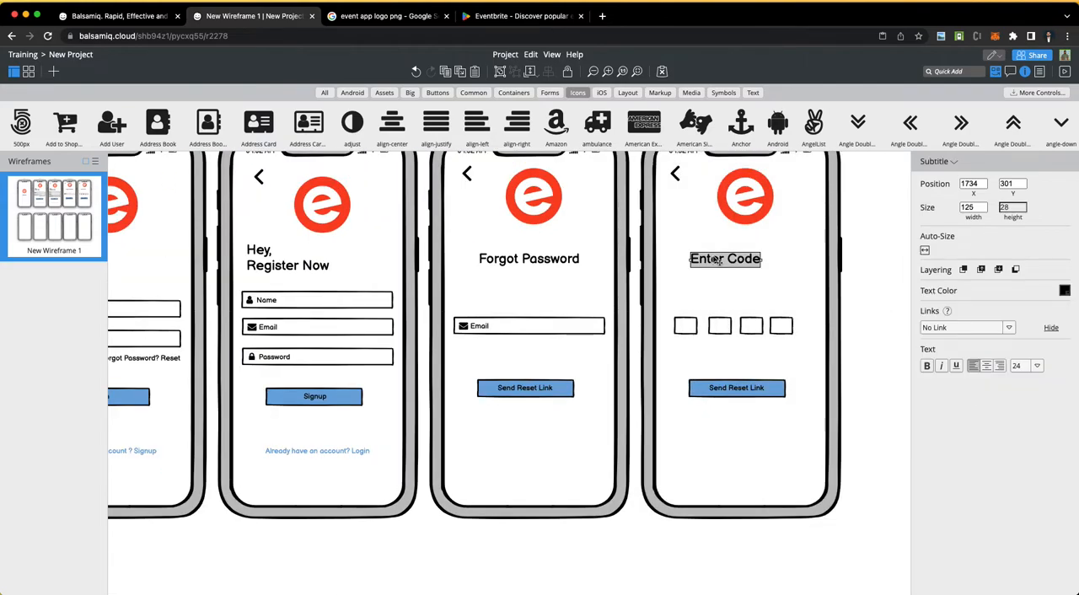
pyautogui.moveTo(718, 260)
pyautogui.mouseDown()
pyautogui.moveTo(753, 260)
pyautogui.moveTo(729, 261)
pyautogui.mouseUp()
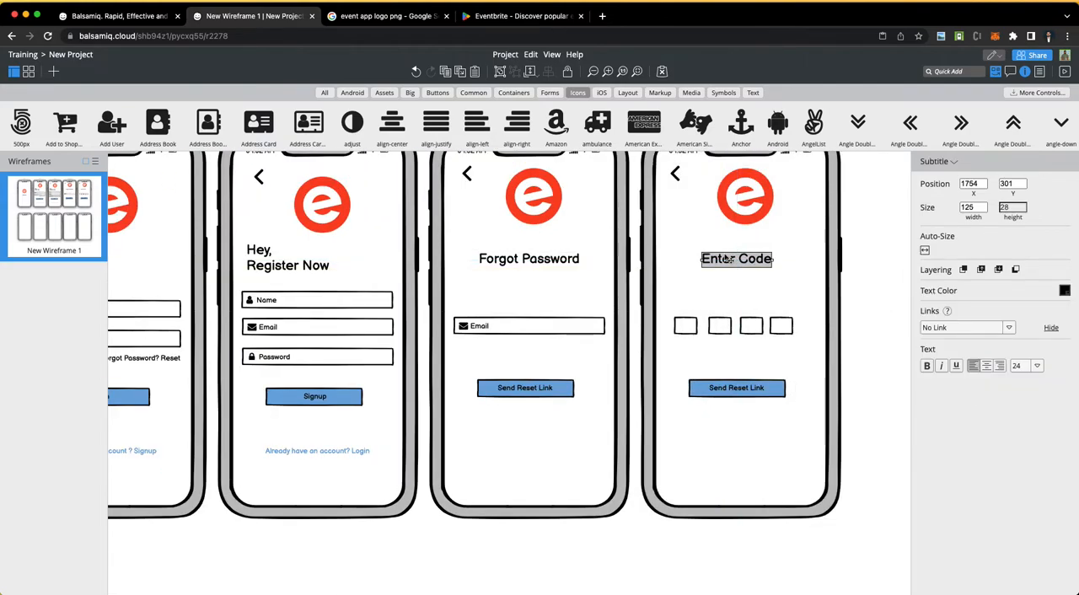
pyautogui.click(747, 195)
pyautogui.moveTo(747, 195)
pyautogui.mouseDown()
pyautogui.moveTo(715, 203)
pyautogui.moveTo(740, 200)
pyautogui.mouseUp()
# Step: Set the angle-left icons on the Signup, Forgot Password and Enter Code phones to size M together
pyautogui.scroll(2, 725, 211)
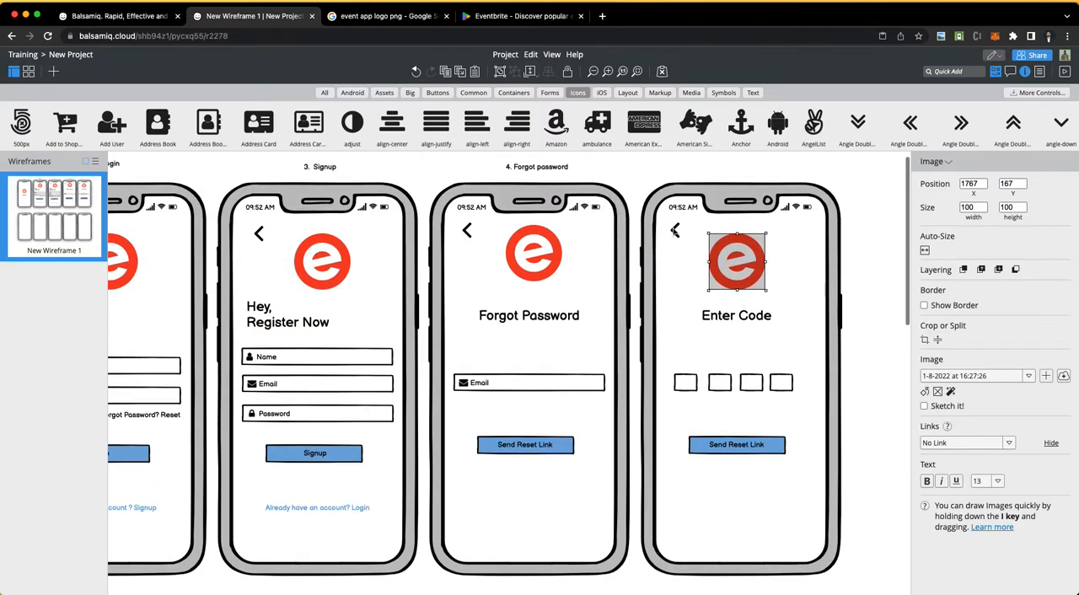
pyautogui.click(676, 231)
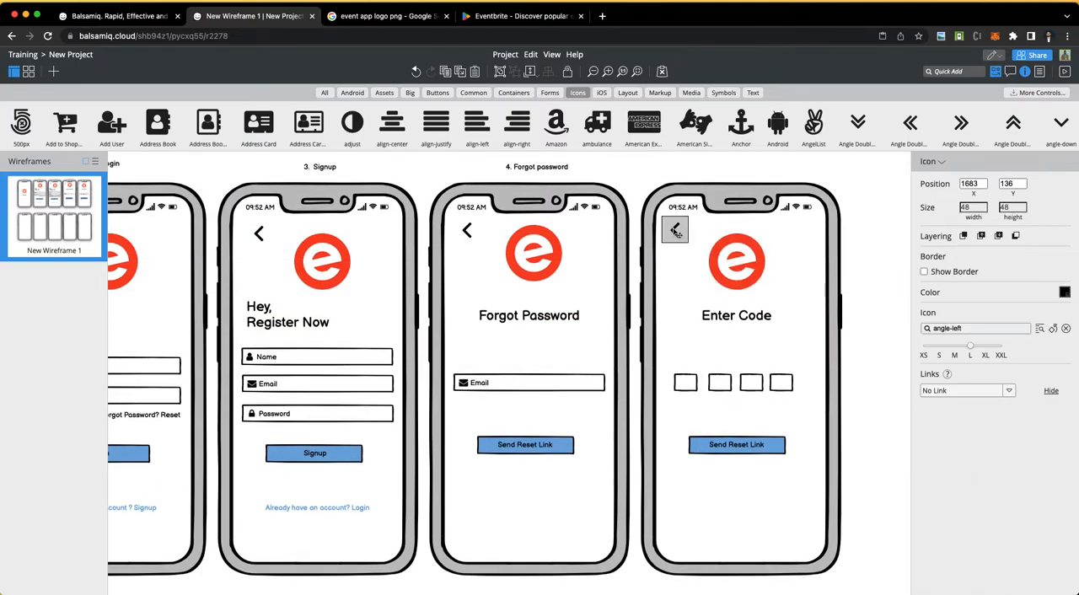
pyautogui.keyDown('shift'); pyautogui.click(468, 231); pyautogui.keyUp('shift')
pyautogui.keyDown('shift'); pyautogui.click(268, 235); pyautogui.keyUp('shift')
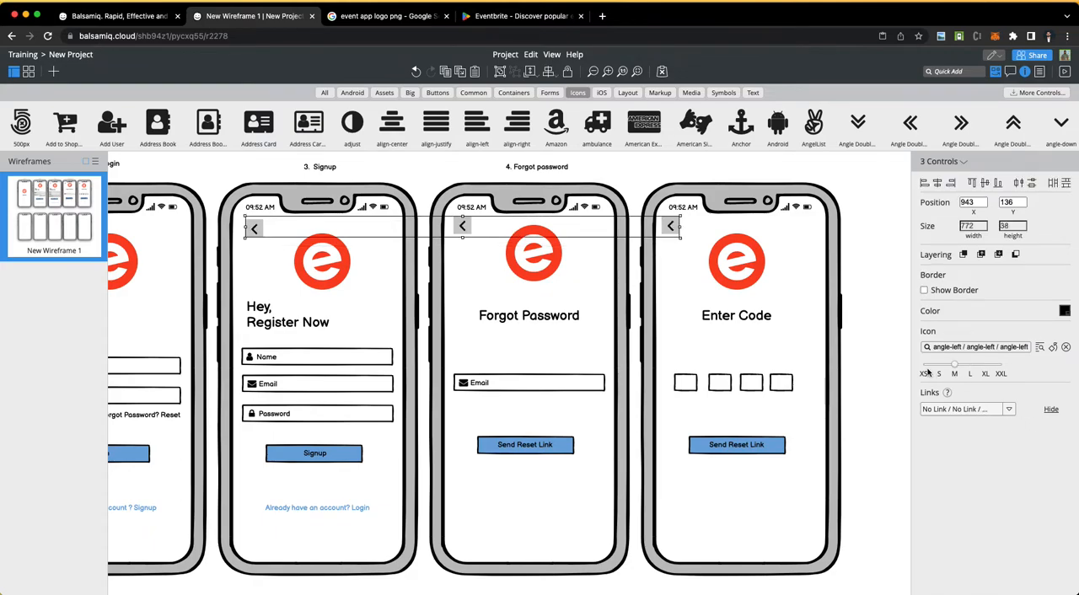
# Step: Move the Signup phone's angle-left icon to about X 939, Y 136, level with the other phones' back icons
pyautogui.click(253, 269)
pyautogui.click(253, 230)
pyautogui.moveTo(260, 240); pyautogui.dragTo(261, 237)
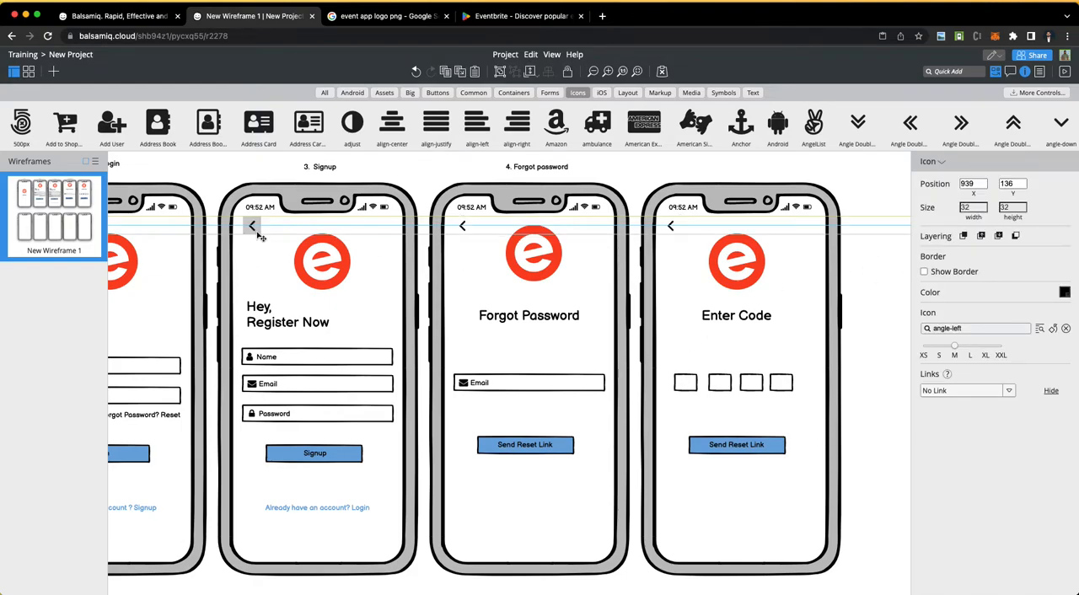
pyautogui.click(877, 295)
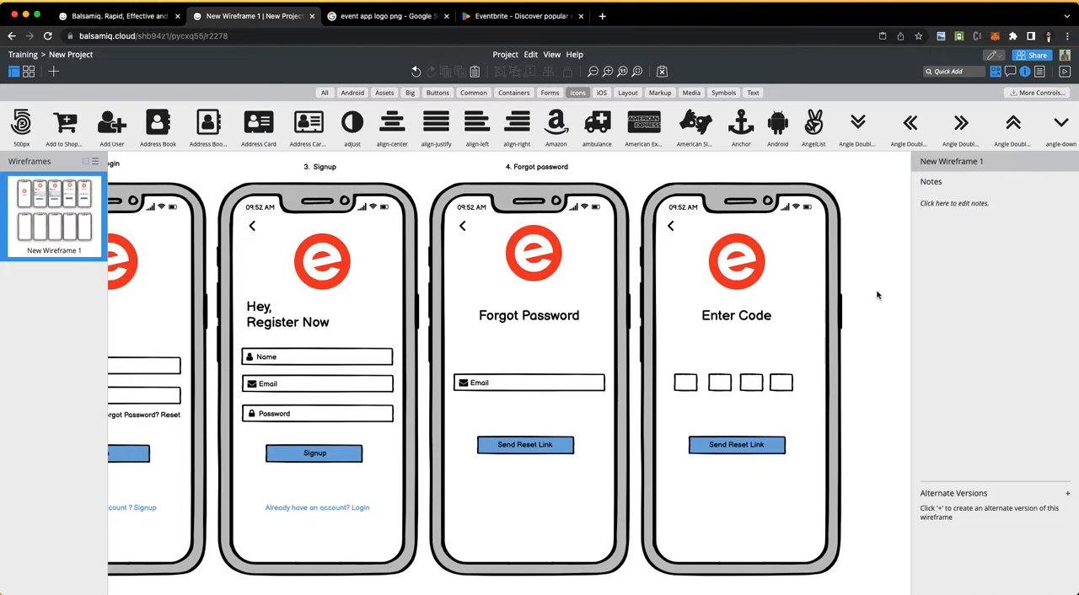
# Step: Change the fifth phone's button label to "Verify" and centre it on the button at about X 1800, Y 533
pyautogui.scroll(-3, 761, 419)
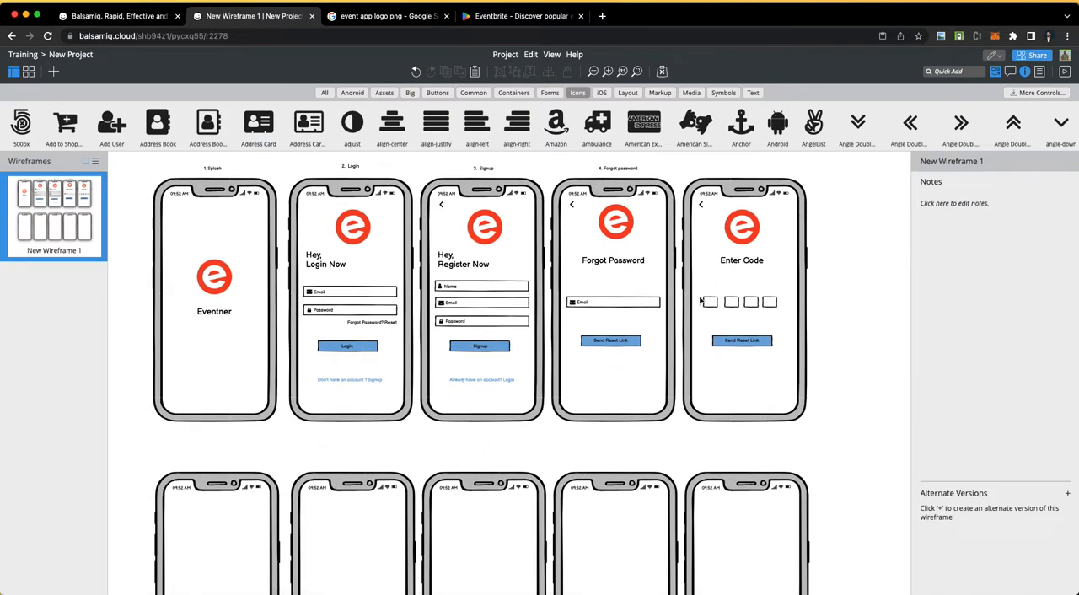
pyautogui.doubleClick(742, 342)
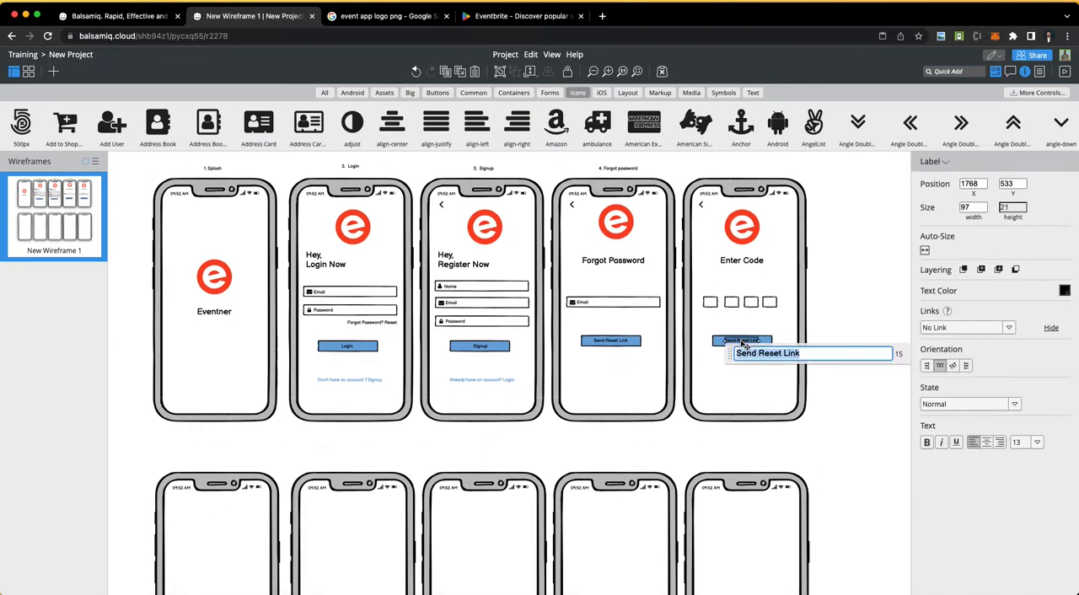
pyautogui.write('Very')
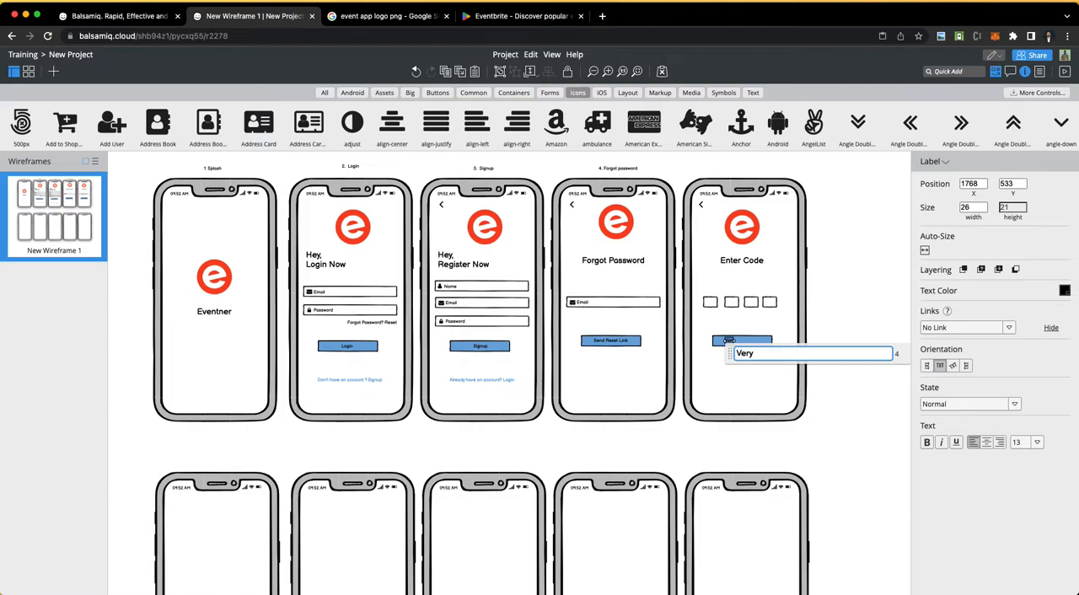
pyautogui.click(850, 314)
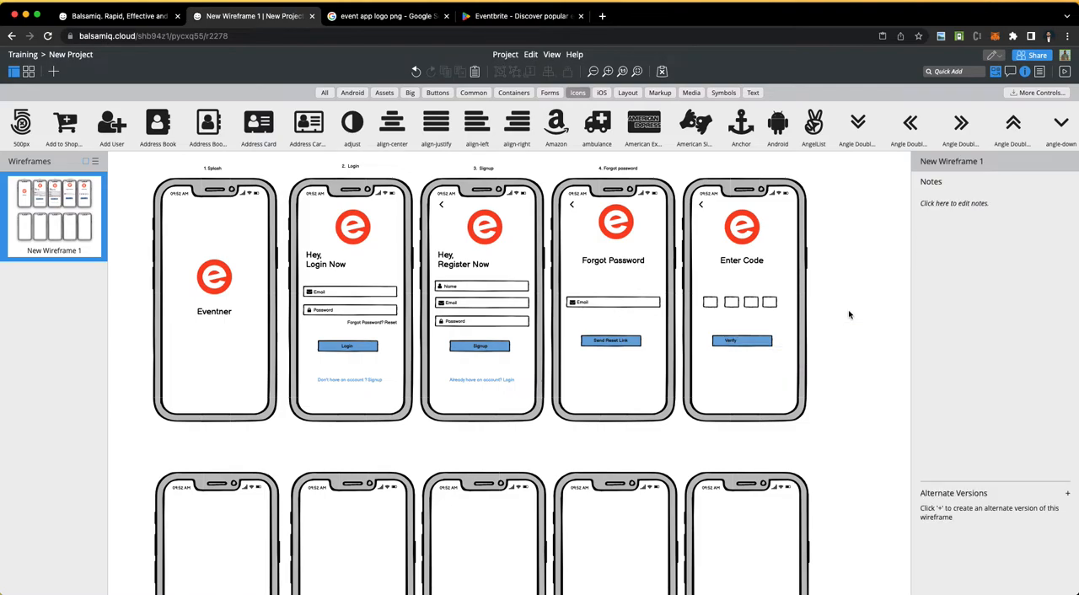
pyautogui.click(731, 343)
pyautogui.moveTo(733, 347); pyautogui.dragTo(742, 342)
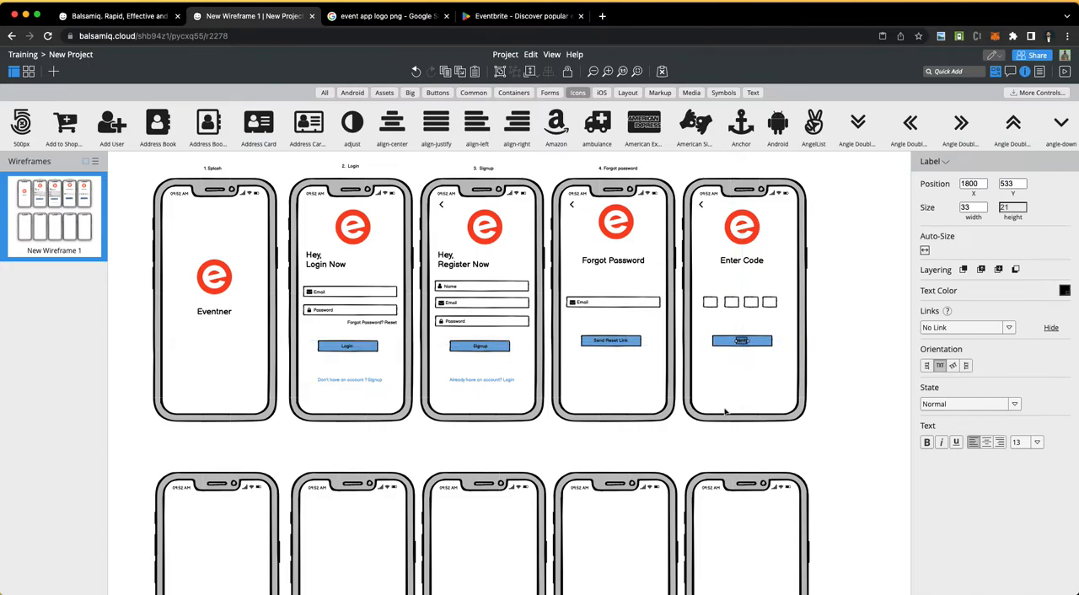
pyautogui.click(726, 411)
pyautogui.scroll(-3, 723, 410)
pyautogui.scroll(2, 723, 410)
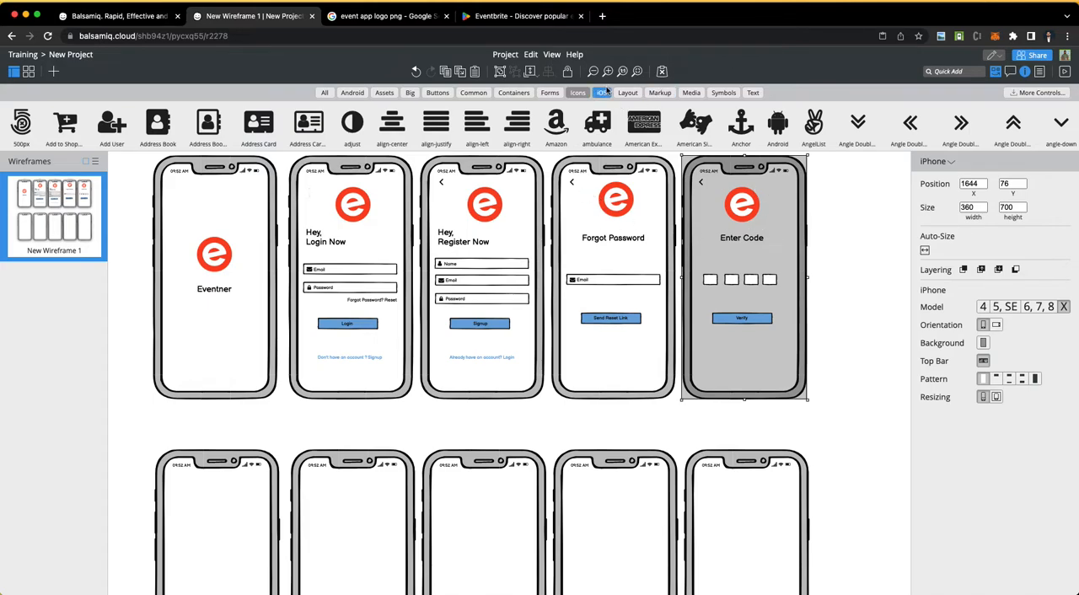
pyautogui.moveTo(577, 187); pyautogui.dragTo(616, 351)
pyautogui.press('super+z')
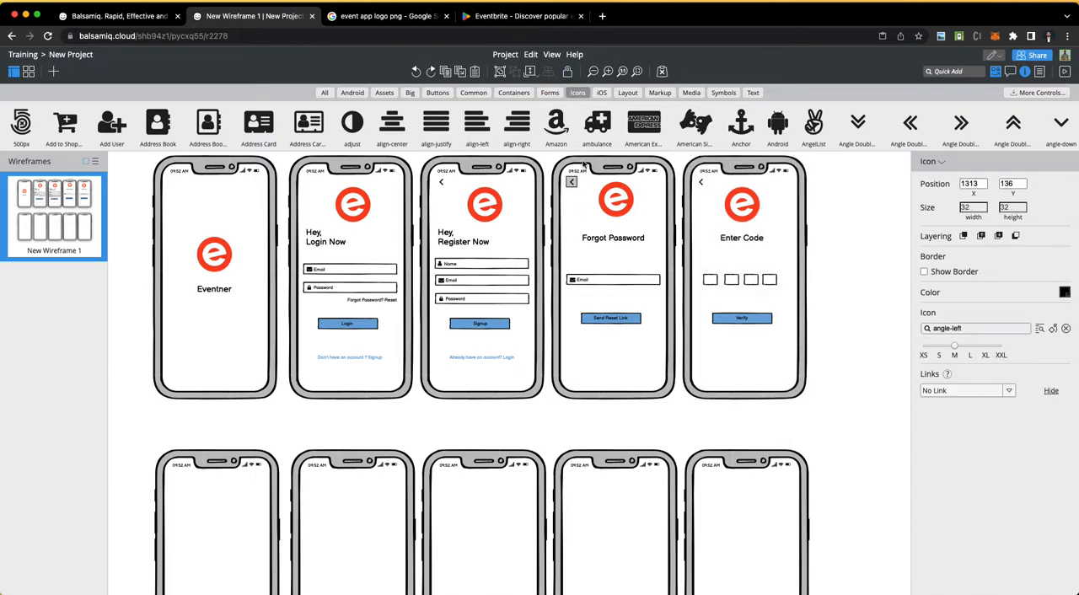
pyautogui.click(579, 200)
pyautogui.moveTo(578, 195); pyautogui.dragTo(666, 369)
pyautogui.click(561, 376)
# Step: Align the Forgot Password phone's logo with the neighbouring logos and move the Signup phone's logo to about X 1026, Y 167
pyautogui.moveTo(615, 199); pyautogui.dragTo(479, 215)
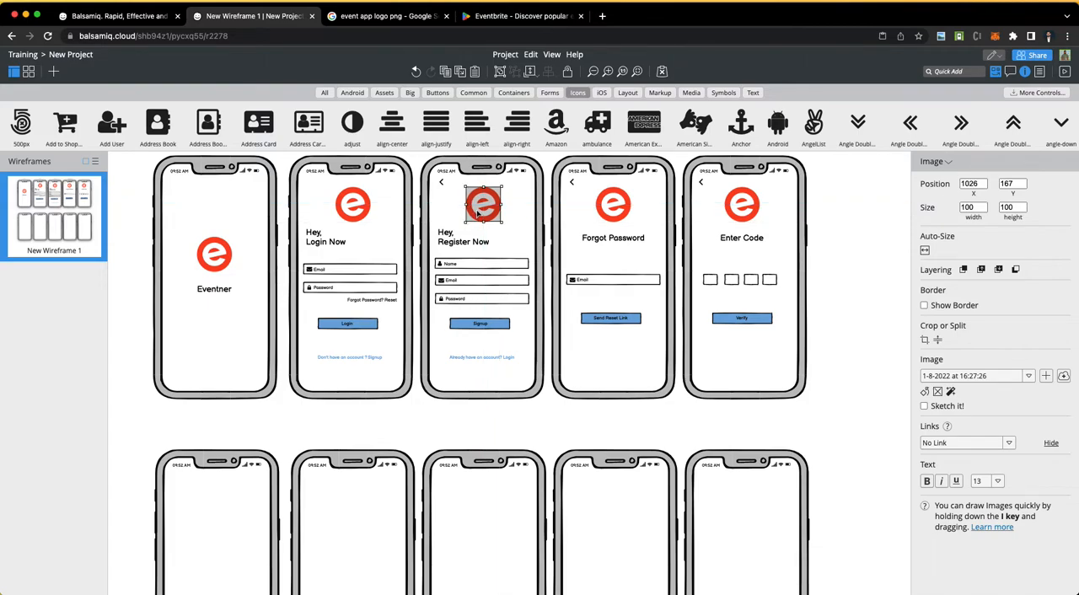
pyautogui.moveTo(365, 213); pyautogui.dragTo(364, 214)
pyautogui.click(849, 293)
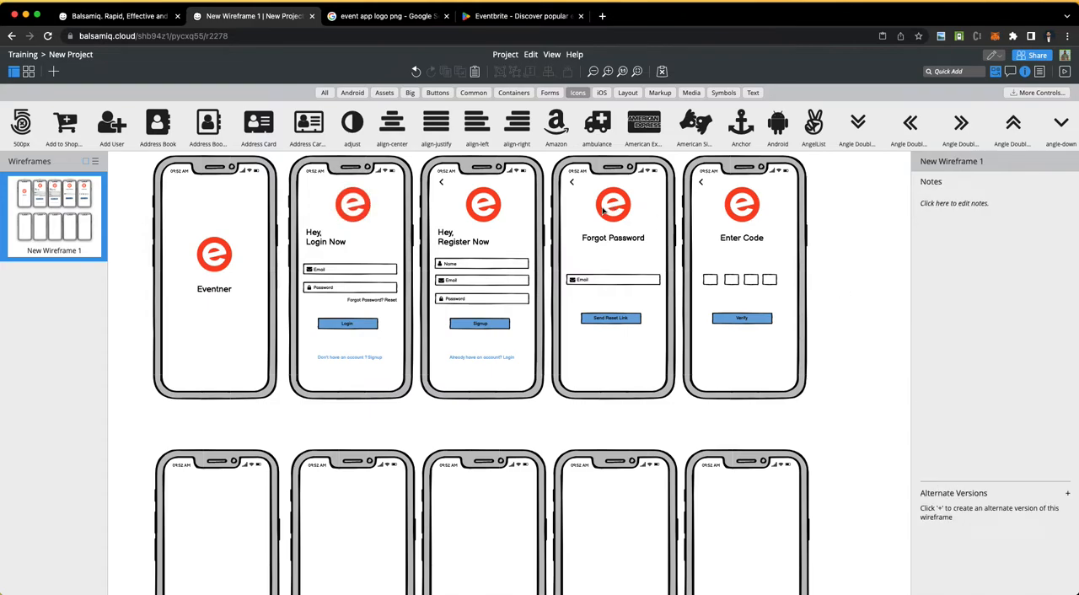
# Step: Duplicate the Forgot Password phone's heading, email field and button, and place the copies on the second row's first phone at about X 170, Y 1056
pyautogui.moveTo(565, 196); pyautogui.dragTo(651, 355)
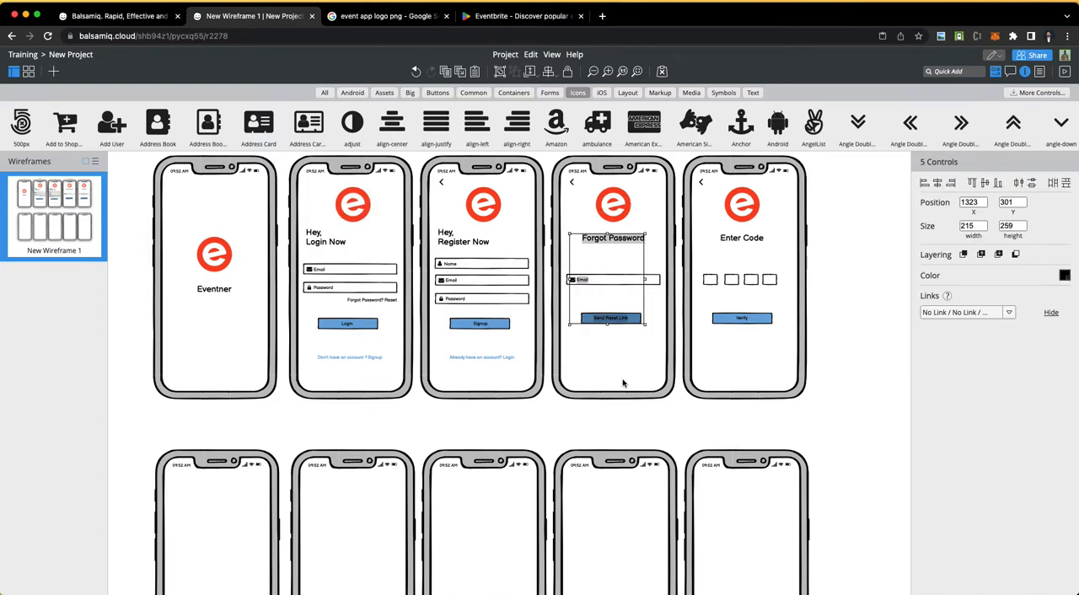
pyautogui.press('Delete')
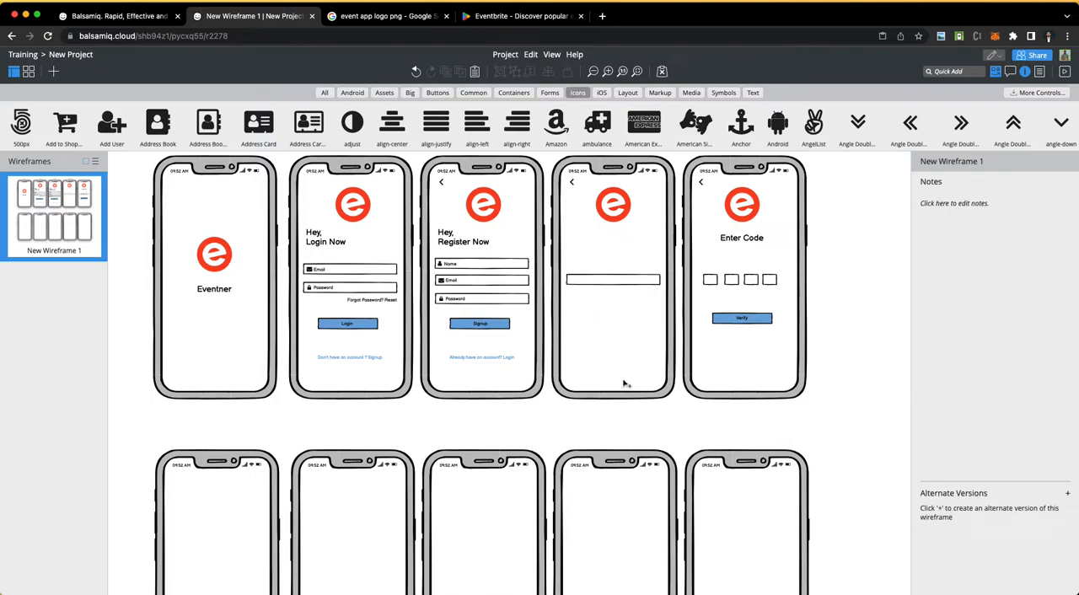
pyautogui.hotkey('ctrl', 'z')
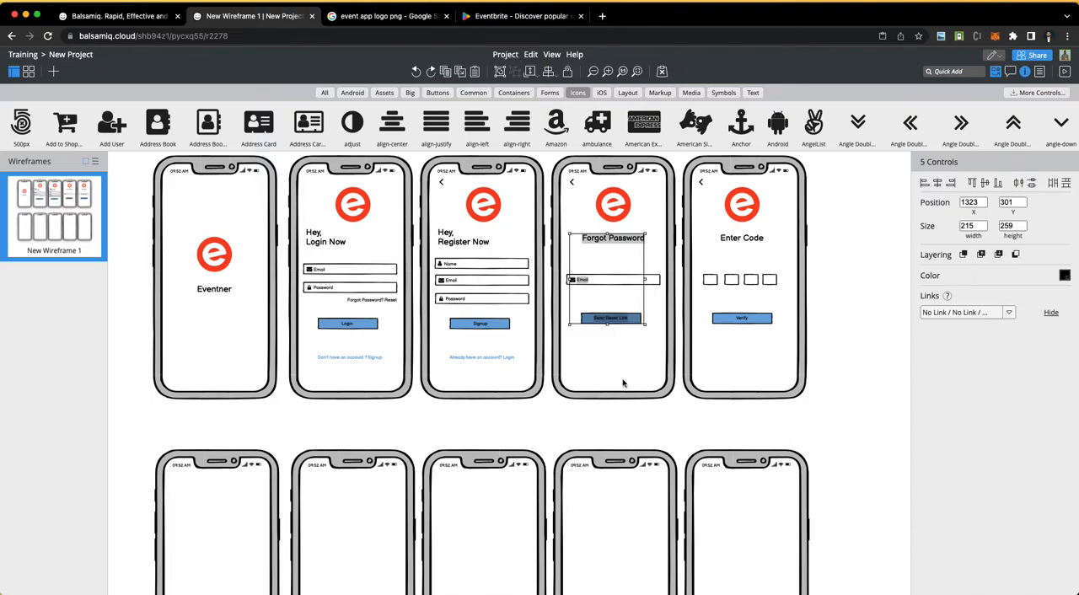
pyautogui.keyDown('shift'); pyautogui.click(613, 283); pyautogui.keyUp('shift')
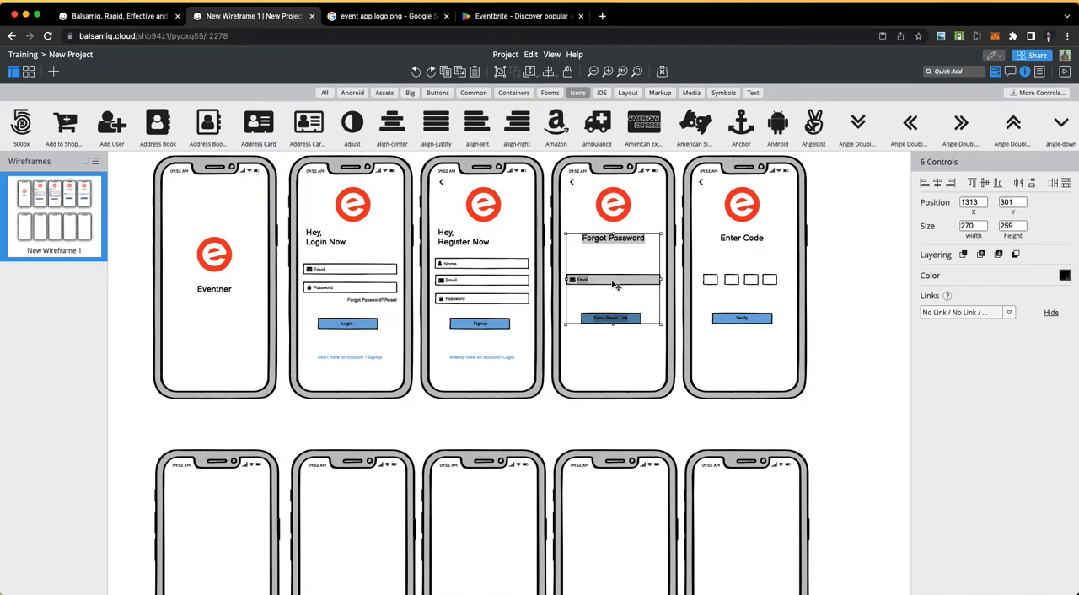
pyautogui.hotkey('ctrl', 'd')
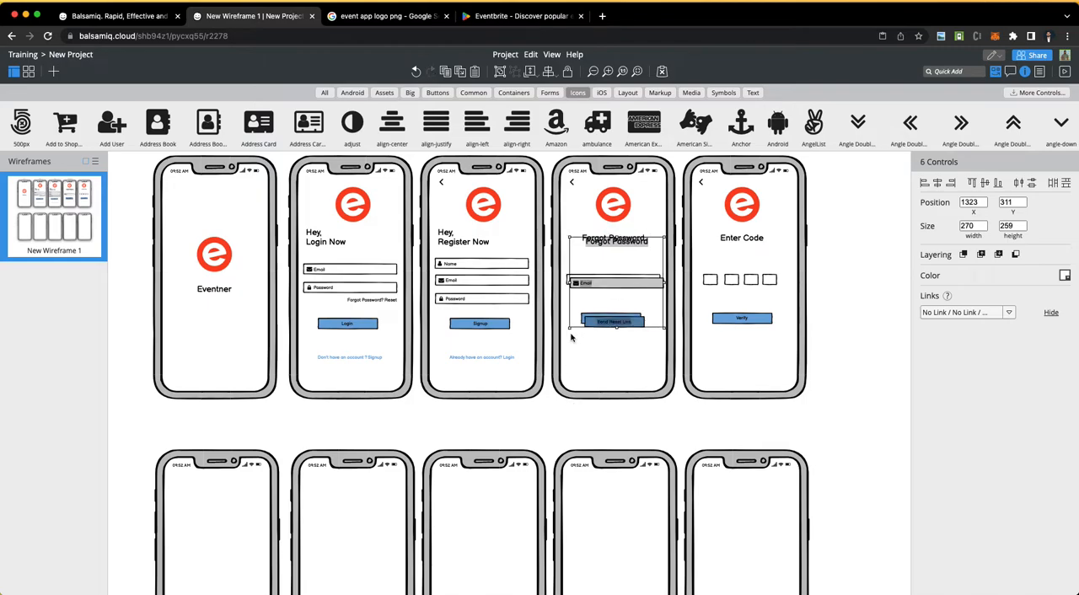
pyautogui.moveTo(608, 289); pyautogui.dragTo(208, 548)
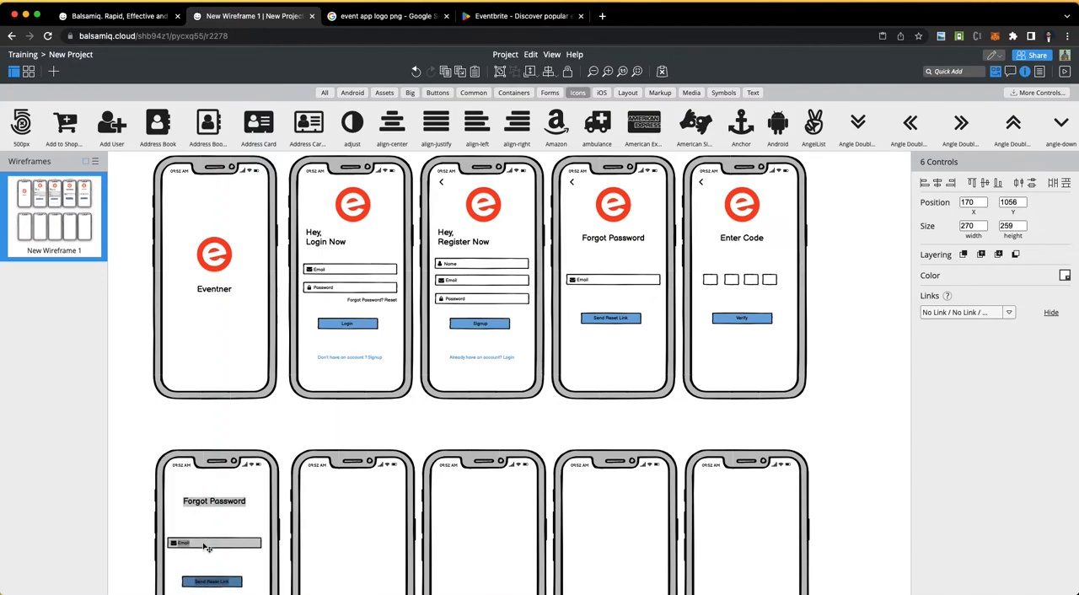
# Step: Duplicate the "4. Forgot password" caption, place the copy above the fifth phone and change its text to "4. Enter code"
pyautogui.scroll(1, 621, 173)
pyautogui.click(620, 172)
pyautogui.hotkey('ctrl', 'd')
pyautogui.moveTo(621, 173); pyautogui.dragTo(764, 173)
pyautogui.doubleClick(764, 173)
pyautogui.press('BackSpace')
pyautogui.press('BackSpace')
pyautogui.press('BackSpace')
pyautogui.press('BackSpace')
pyautogui.press('BackSpace')
pyautogui.press('BackSpace')
pyautogui.press('BackSpace')
pyautogui.press('BackSpace')
pyautogui.press('BackSpace')
pyautogui.press('BackSpace')
pyautogui.press('BackSpace')
pyautogui.press('BackSpace')
pyautogui.press('BackSpace')
pyautogui.press('BackSpace')
pyautogui.press('BackSpace')
pyautogui.write('Enter code')
pyautogui.click(878, 330)
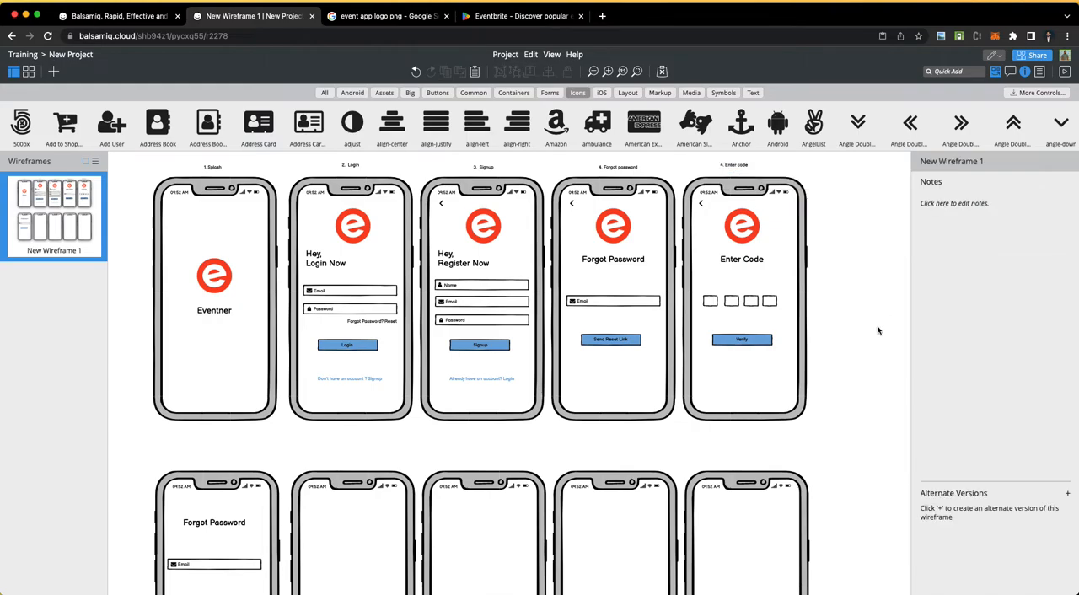
# Step: Change the copied heading on the second row's first phone to "Reset Password"
pyautogui.scroll(-5, 460, 447)
pyautogui.click(216, 290)
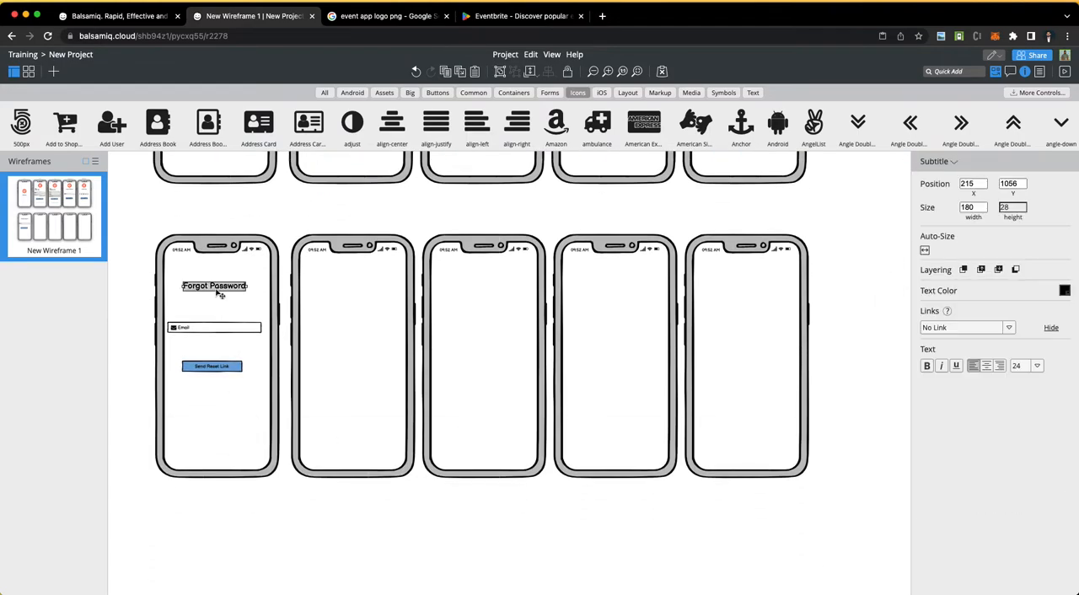
pyautogui.doubleClick(219, 294)
pyautogui.click(258, 302)
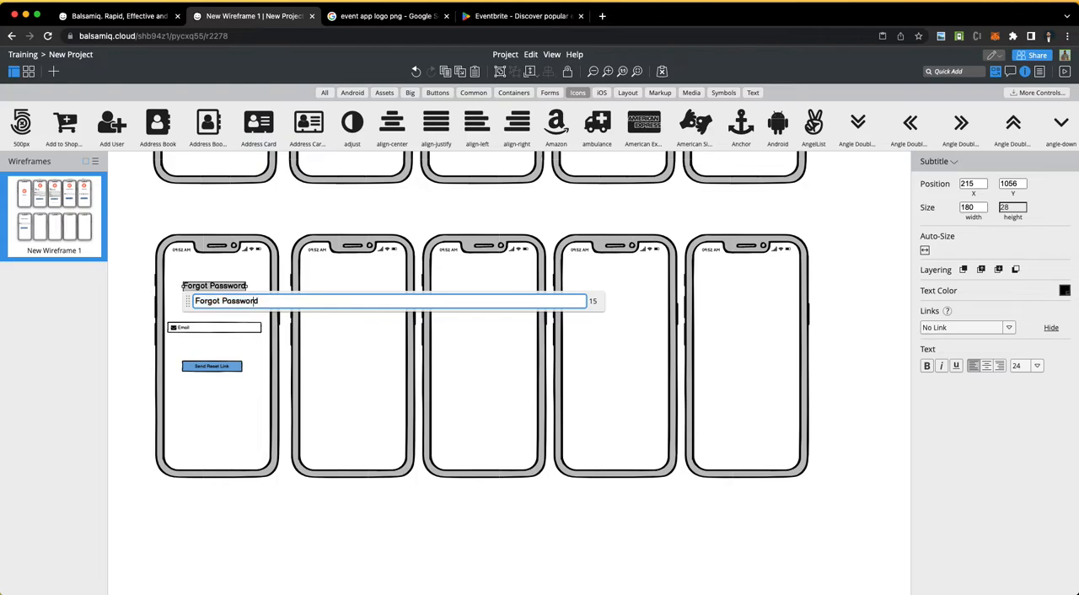
pyautogui.press('BackSpace')
pyautogui.press('BackSpace')
pyautogui.press('BackSpace')
pyautogui.press('BackSpace')
pyautogui.press('BackSpace')
pyautogui.press('BackSpace')
pyautogui.write('Rest')
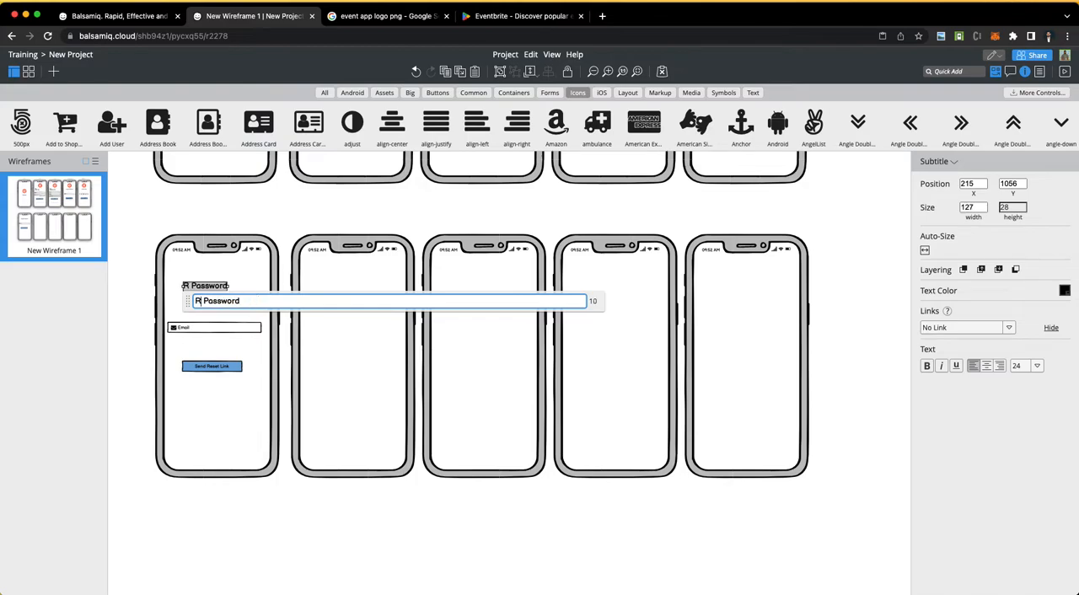
pyautogui.write('eset')
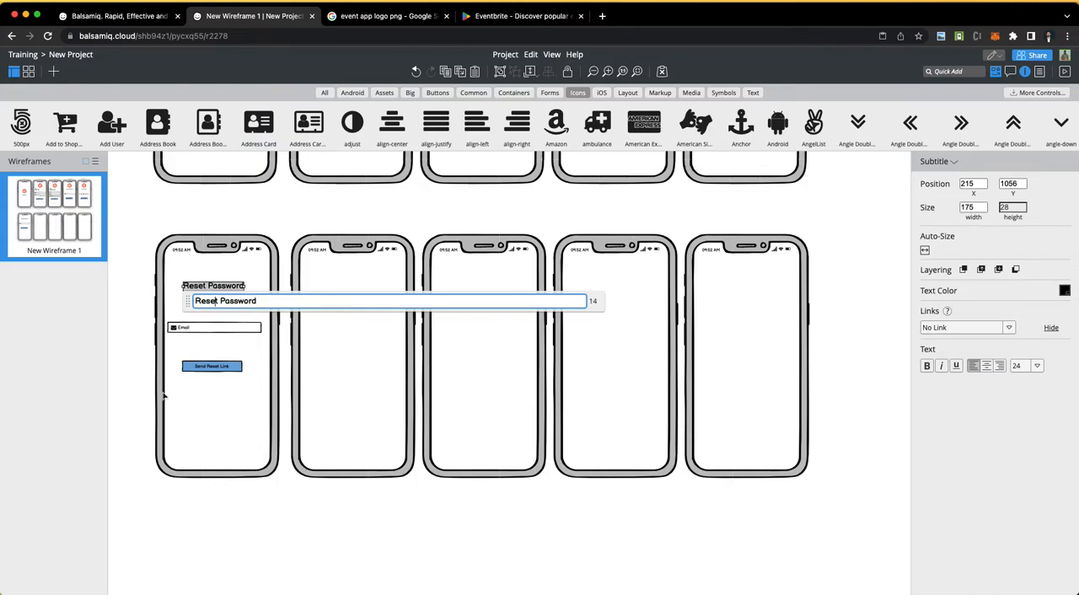
pyautogui.click(111, 368)
# Step: Copy the Splash phone's logo onto the Reset Password phone at about X 253, Y 1010
pyautogui.scroll(5, 236, 378)
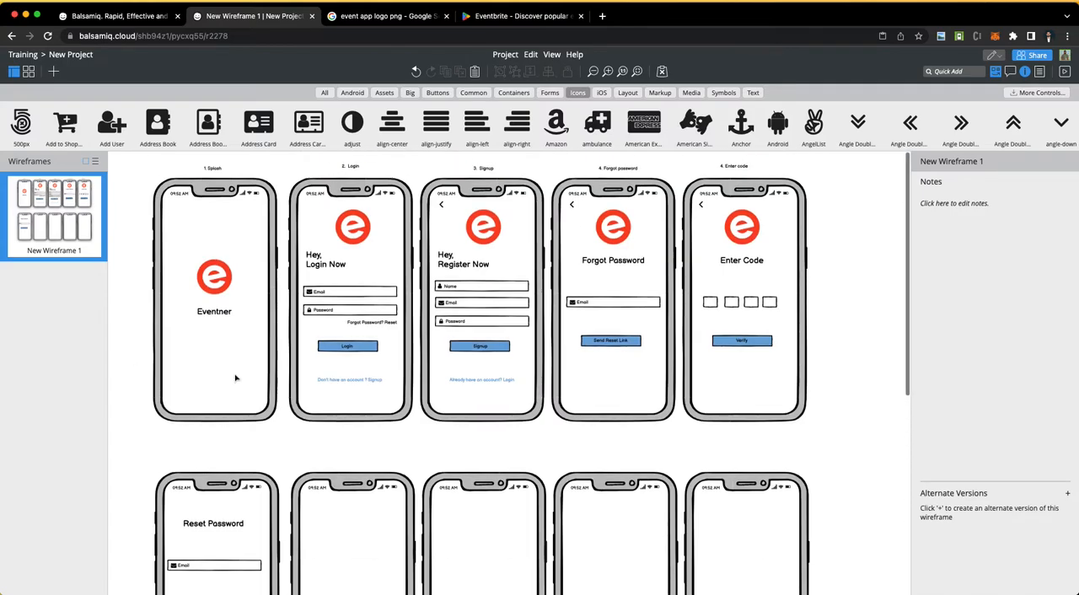
pyautogui.click(226, 280)
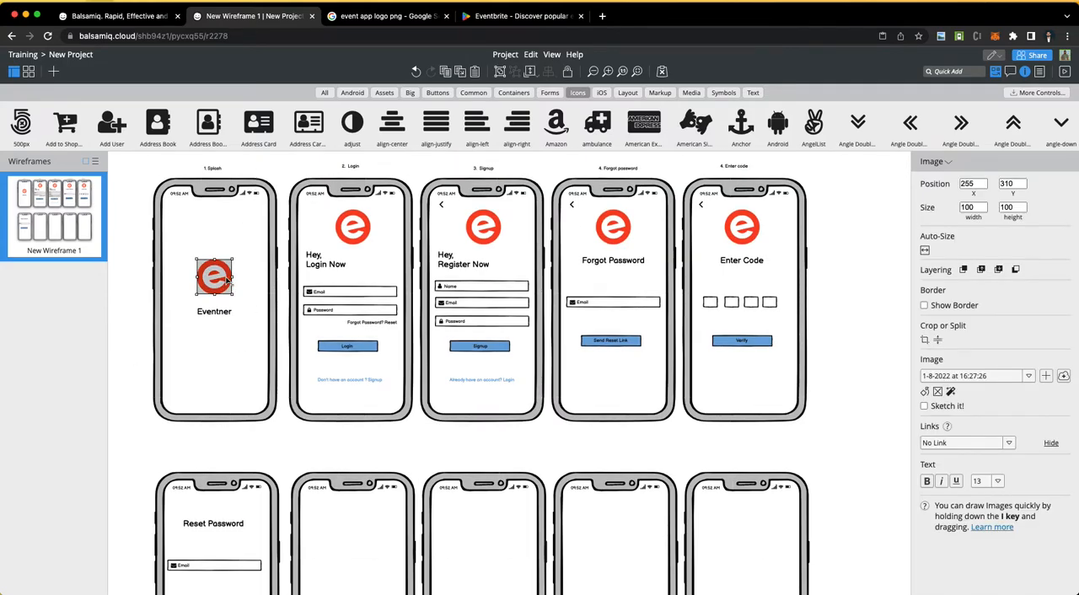
pyautogui.moveTo(226, 280); pyautogui.dragTo(225, 524)
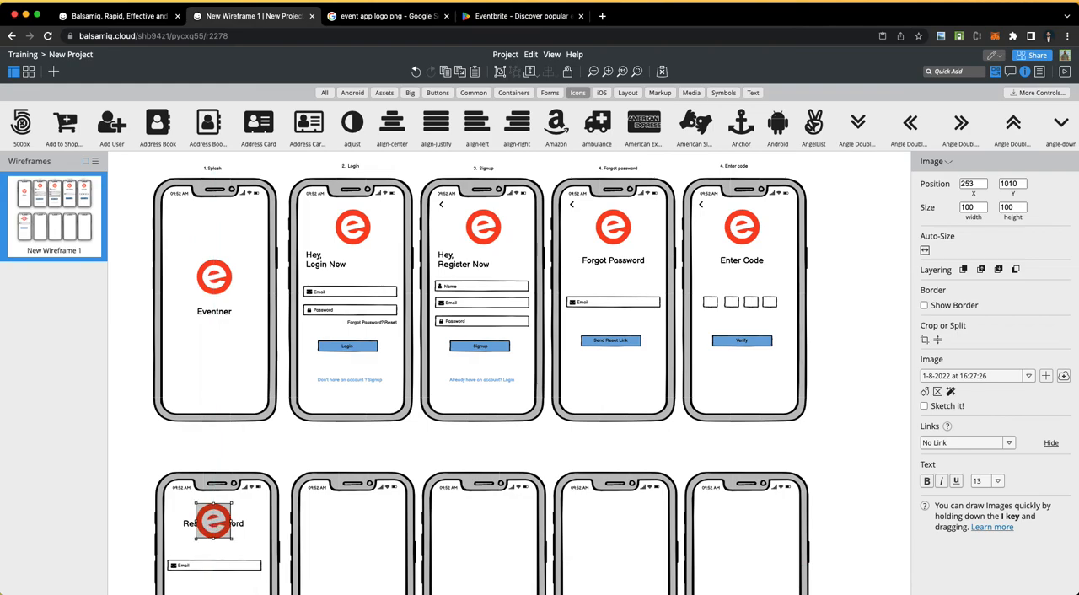
pyautogui.scroll(-5, 200, 564)
pyautogui.scroll(1, 200, 405)
# Step: Move the "Reset Password" heading straight down so it sits just below the logo
pyautogui.click(189, 206)
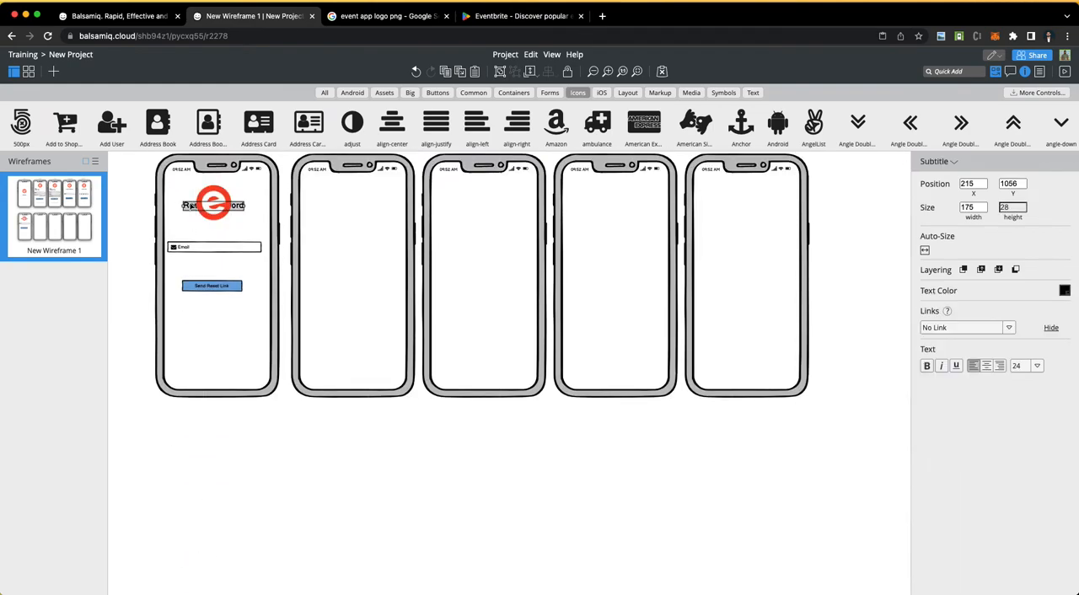
pyautogui.press('Down')
pyautogui.press('Down')
pyautogui.press('Down')
pyautogui.press('Down')
pyautogui.press('Down')
pyautogui.press('Down')
pyautogui.press('Down')
pyautogui.press('Down')
pyautogui.press('Down')
pyautogui.press('Down')
pyautogui.press('Down')
pyautogui.press('Down')
pyautogui.press('Down')
pyautogui.press('Down')
pyautogui.press('Down')
pyautogui.press('Down')
pyautogui.press('Down')
pyautogui.press('Down')
pyautogui.press('Down')
pyautogui.press('Down')
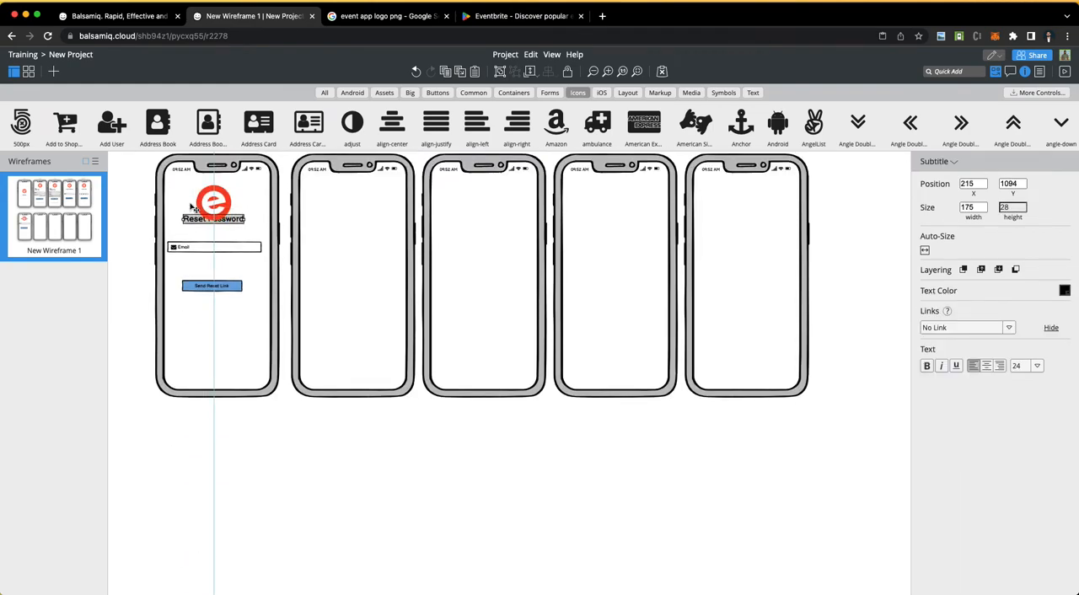
pyautogui.press('Down')
pyautogui.press('Down')
pyautogui.press('Down')
pyautogui.press('Down')
pyautogui.press('Down')
pyautogui.press('Down')
pyautogui.press('Down')
pyautogui.press('Down')
pyautogui.press('Down')
pyautogui.press('Down')
pyautogui.press('Down')
pyautogui.press('Down')
pyautogui.press('Down')
pyautogui.press('Down')
pyautogui.press('Down')
pyautogui.press('Down')
# Step: Move the Send Reset Link button and its label together down the Reset Password phone to about X 216, Y 1456
pyautogui.click(197, 290)
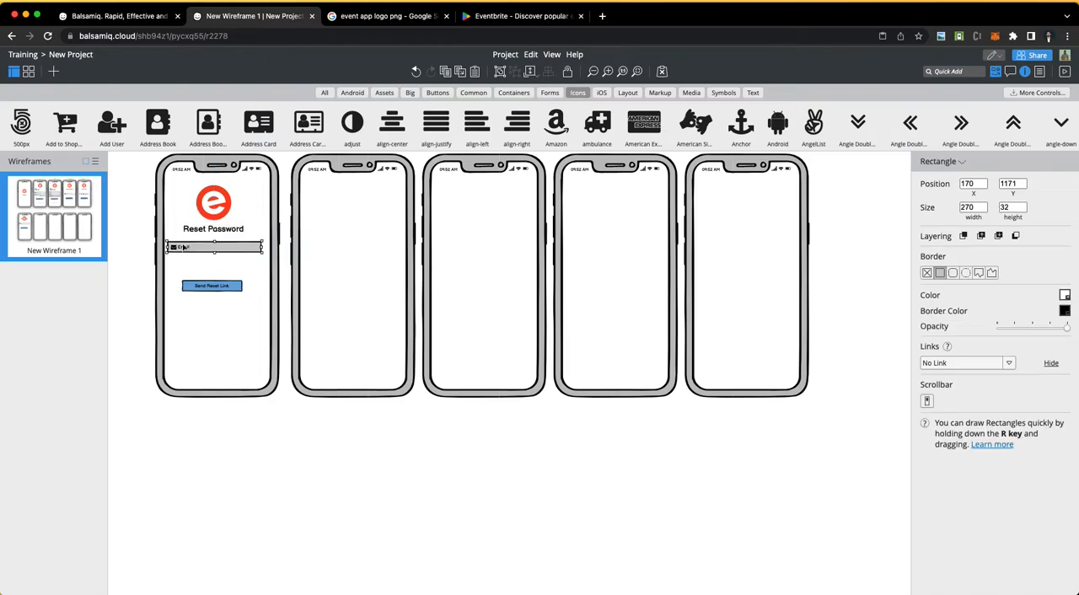
pyautogui.click(197, 287)
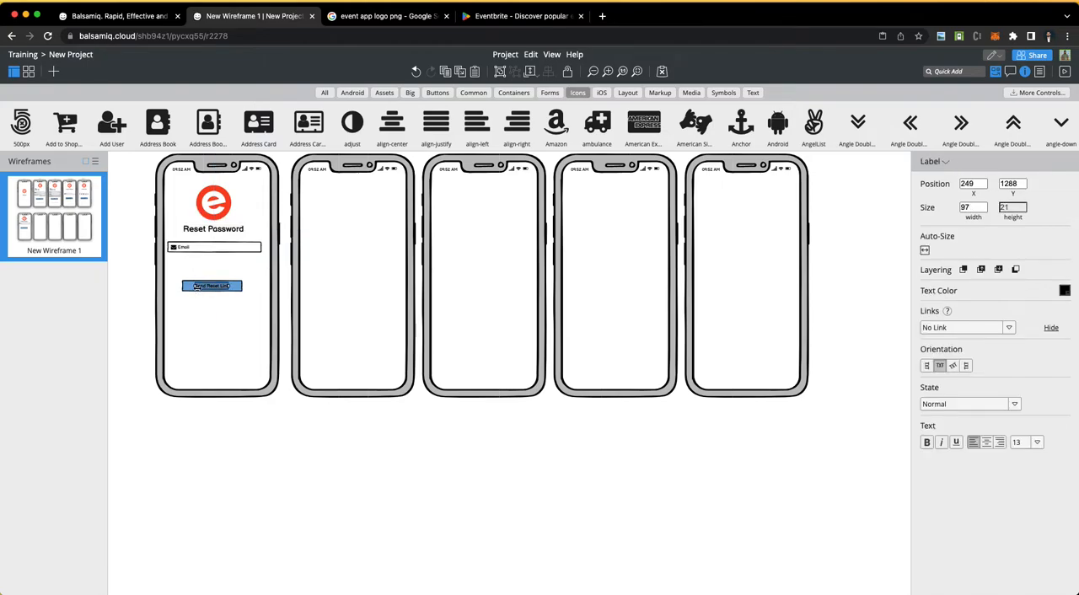
pyautogui.click(189, 291)
pyautogui.keyDown('shift'); pyautogui.click(221, 291); pyautogui.keyUp('shift')
pyautogui.moveTo(222, 292); pyautogui.dragTo(227, 353)
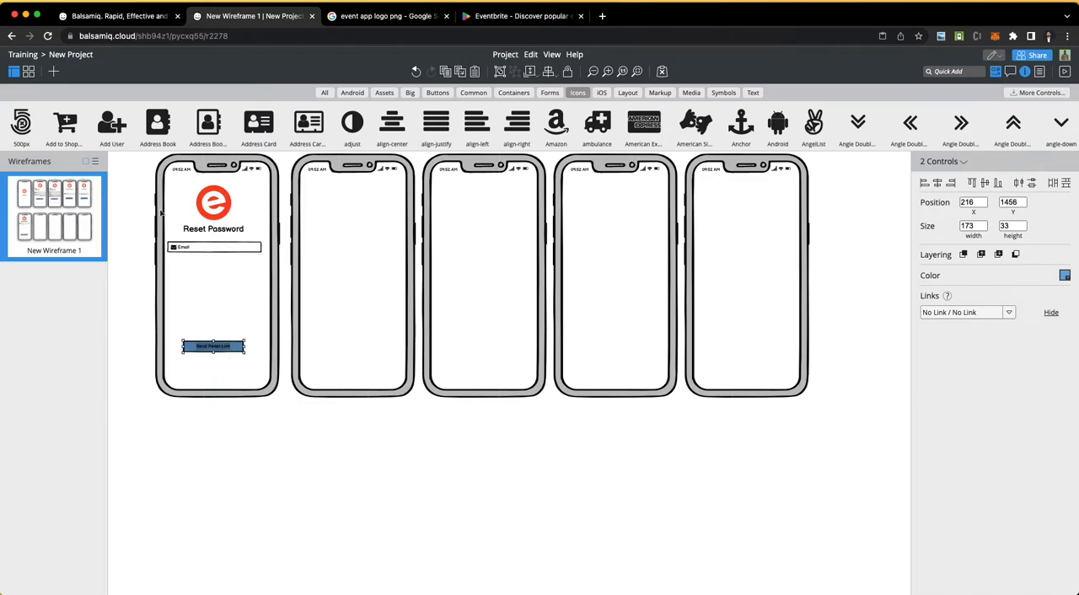
pyautogui.click(199, 250)
pyautogui.moveTo(200, 251); pyautogui.dragTo(206, 265)
pyautogui.press('super+z')
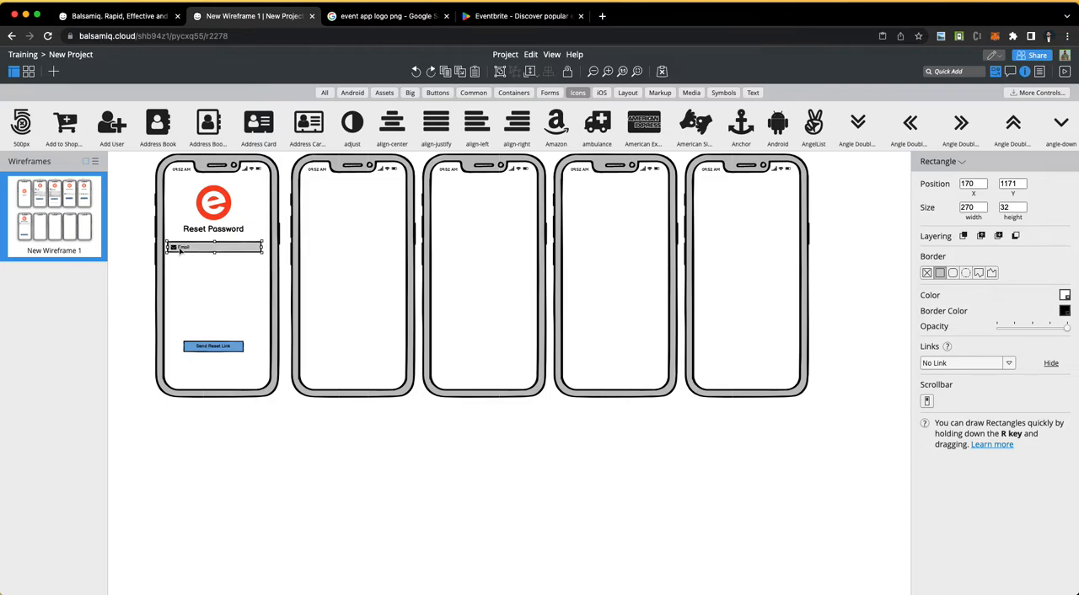
# Step: Change the Email label in the Reset Password phone's input field to "Password"
pyautogui.click(182, 249)
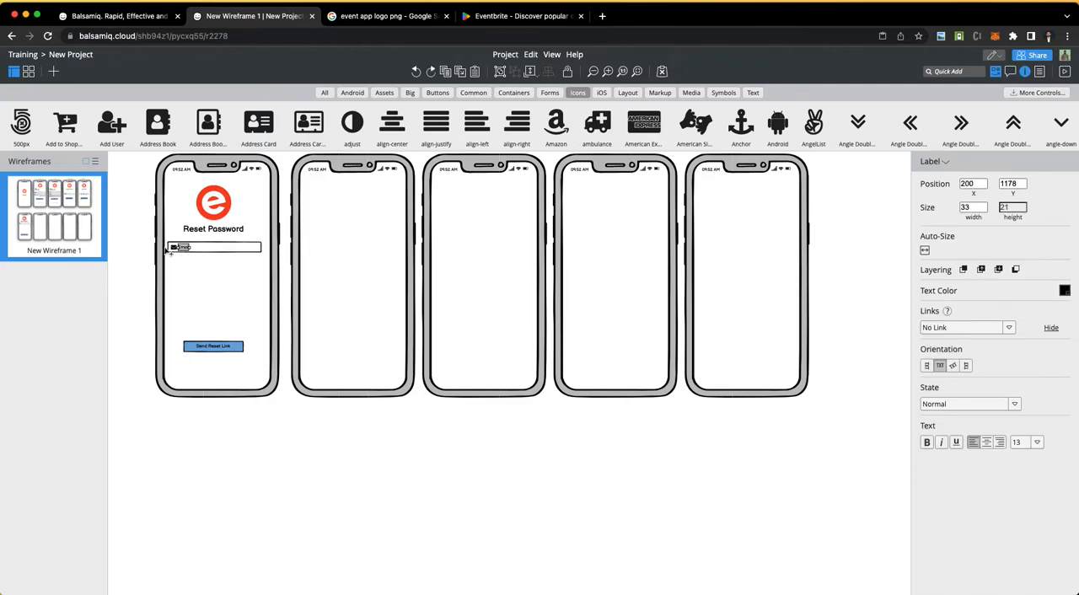
pyautogui.doubleClick(181, 248)
pyautogui.write('Password')
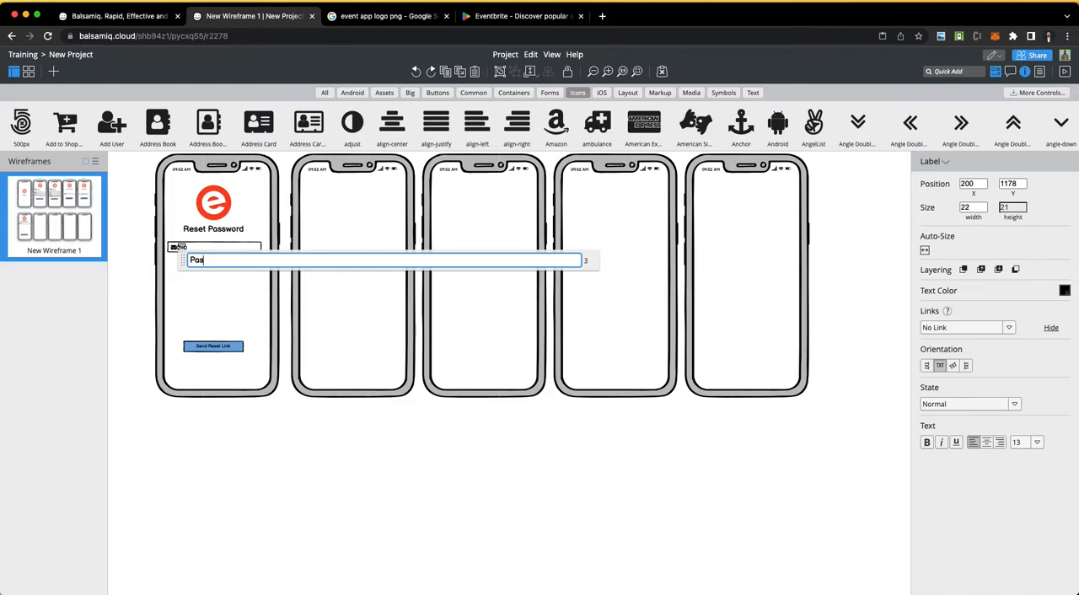
pyautogui.press('Return')
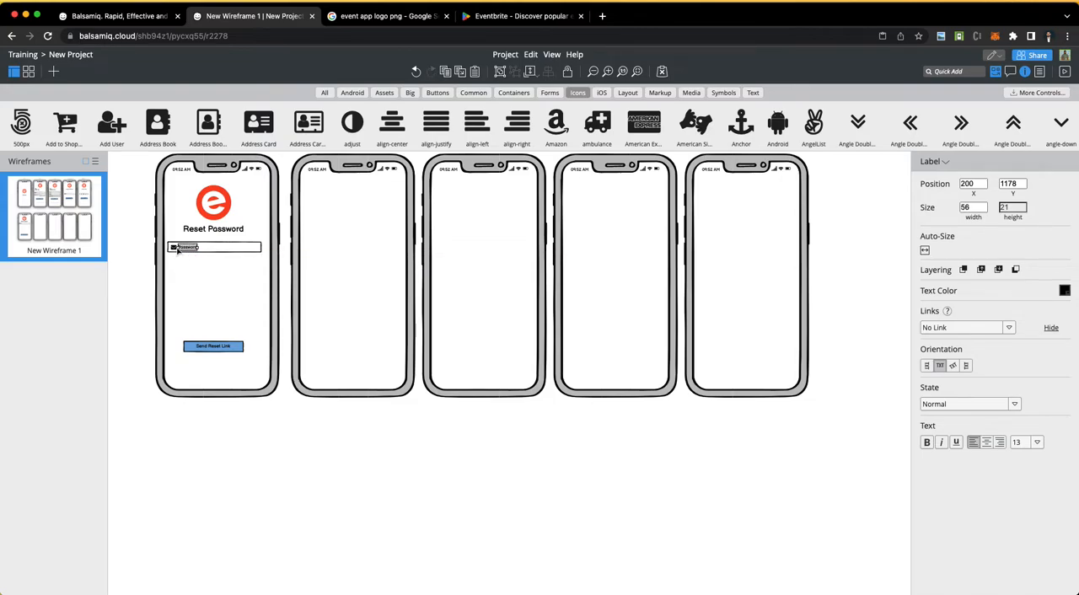
# Step: Replace the envelope icon in the Reset Password phone's Password field with a lock icon
pyautogui.click(176, 248)
pyautogui.click(980, 329)
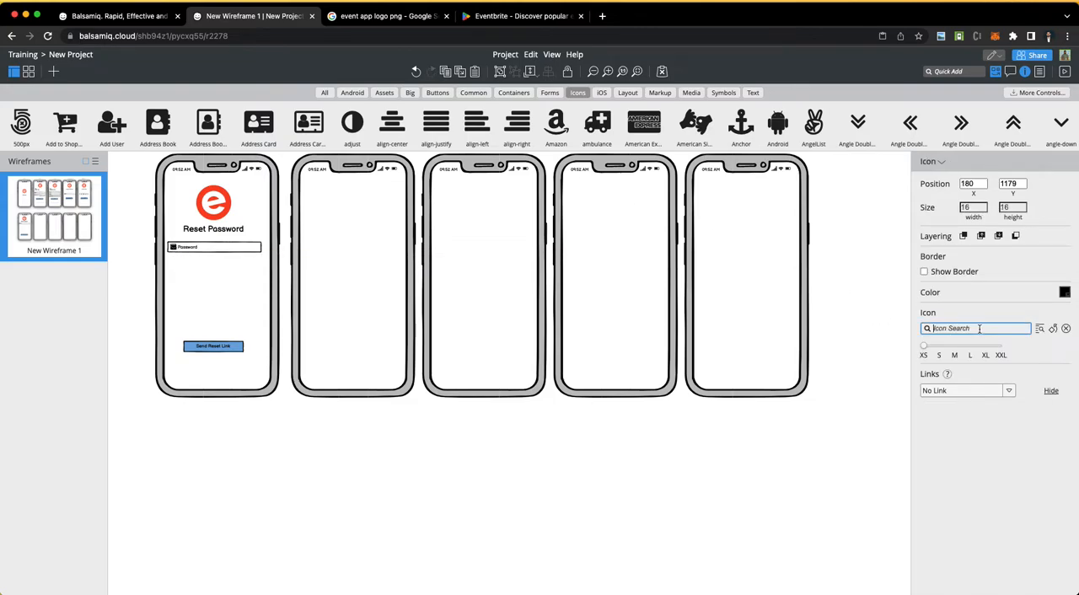
pyautogui.write('pass')
pyautogui.press('BackSpace')
pyautogui.press('BackSpace')
pyautogui.press('BackSpace')
pyautogui.press('BackSpace')
pyautogui.write('lock')
pyautogui.click(1002, 351)
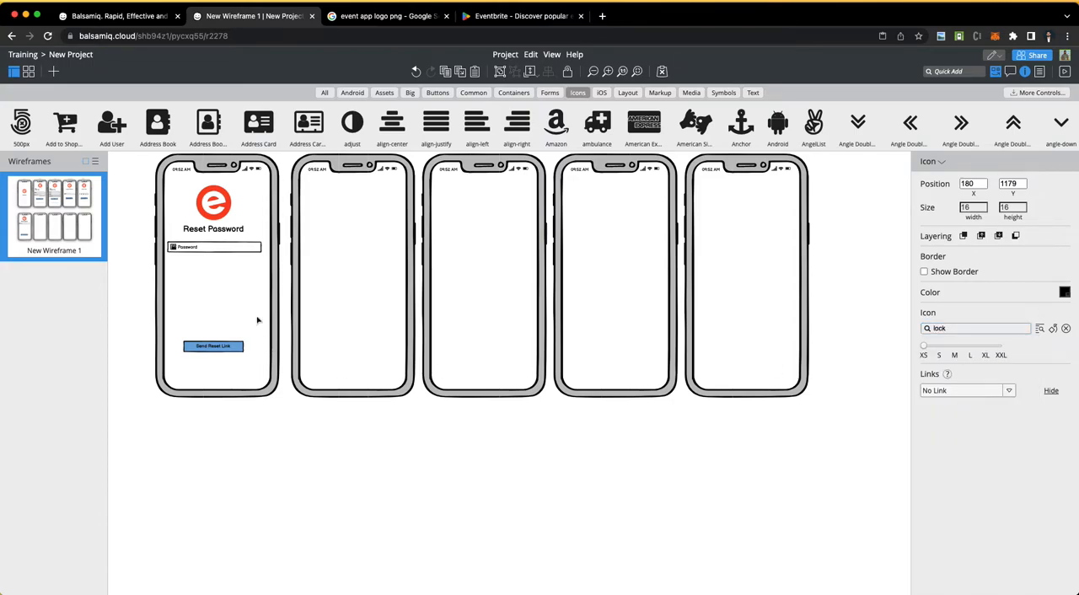
pyautogui.click(213, 290)
# Step: Move the Password field with its icon and label lower, and place a duplicate beneath it at about X 181, Y 1288
pyautogui.click(204, 251)
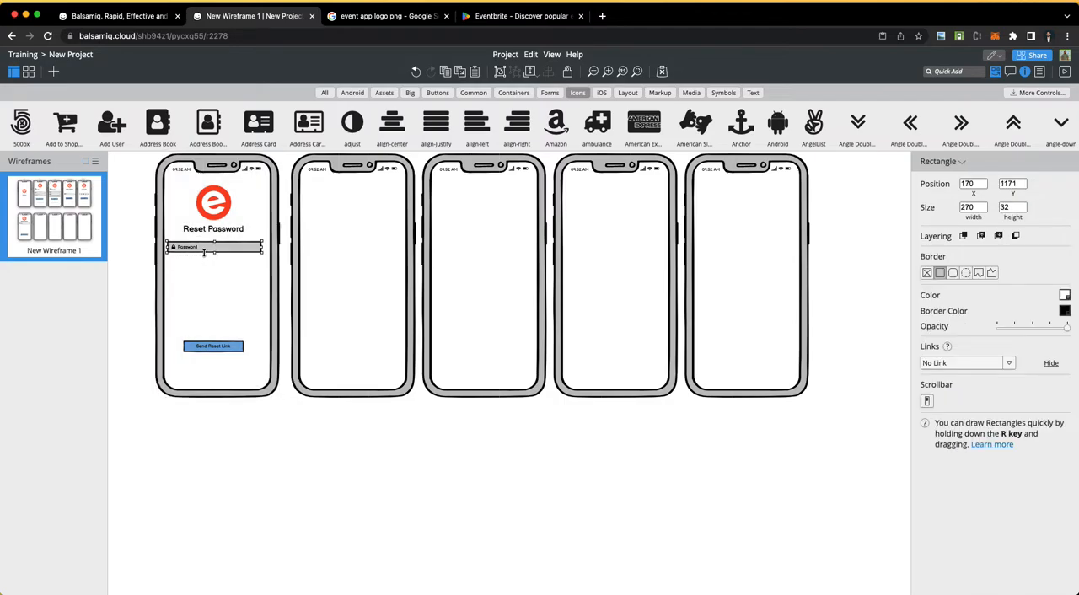
pyautogui.keyDown('shift'); pyautogui.click(180, 251); pyautogui.keyUp('shift')
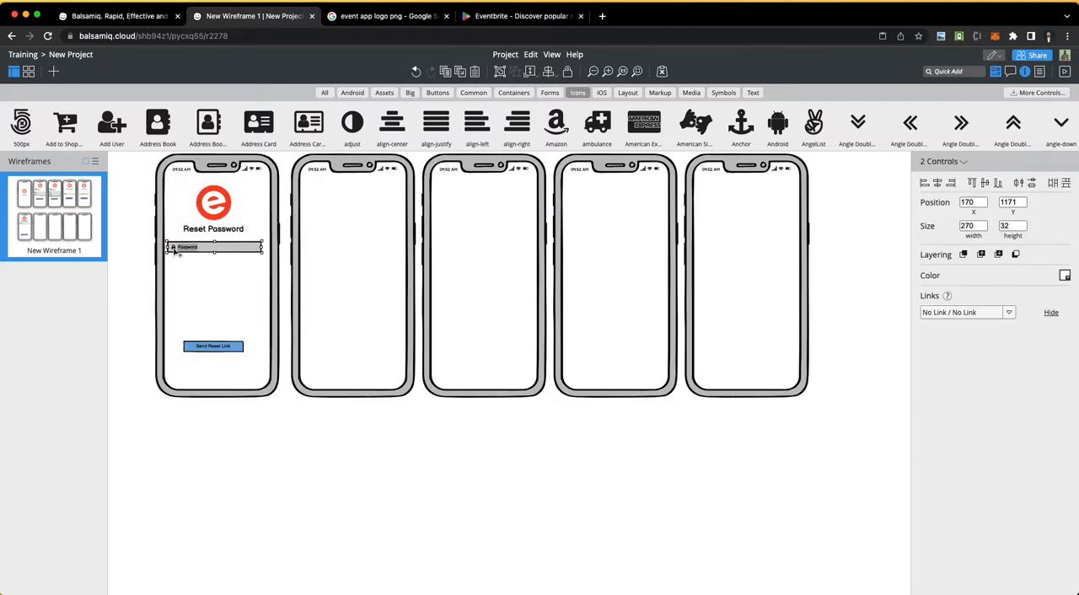
pyautogui.moveTo(179, 254); pyautogui.dragTo(211, 293)
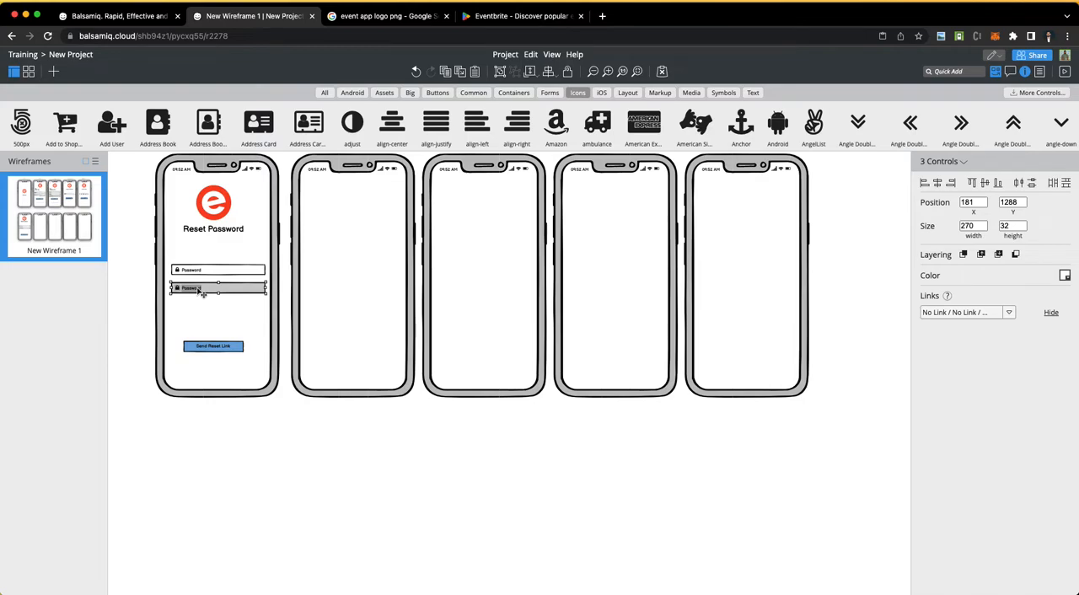
# Step: Change the lower password field's label to "Confirm Password"
pyautogui.click(192, 307)
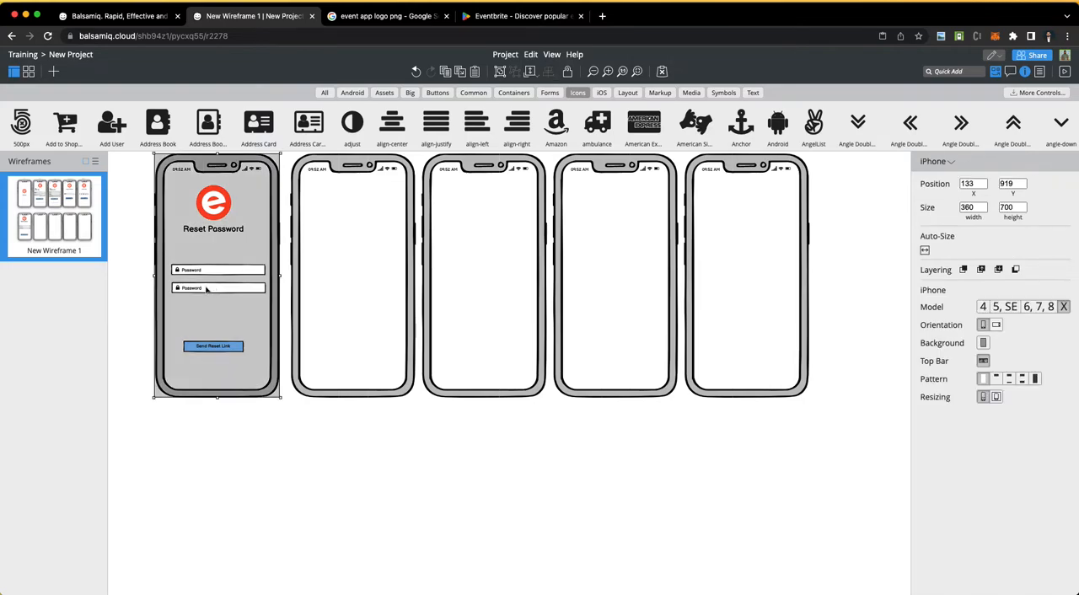
pyautogui.doubleClick(193, 290)
pyautogui.click(193, 301)
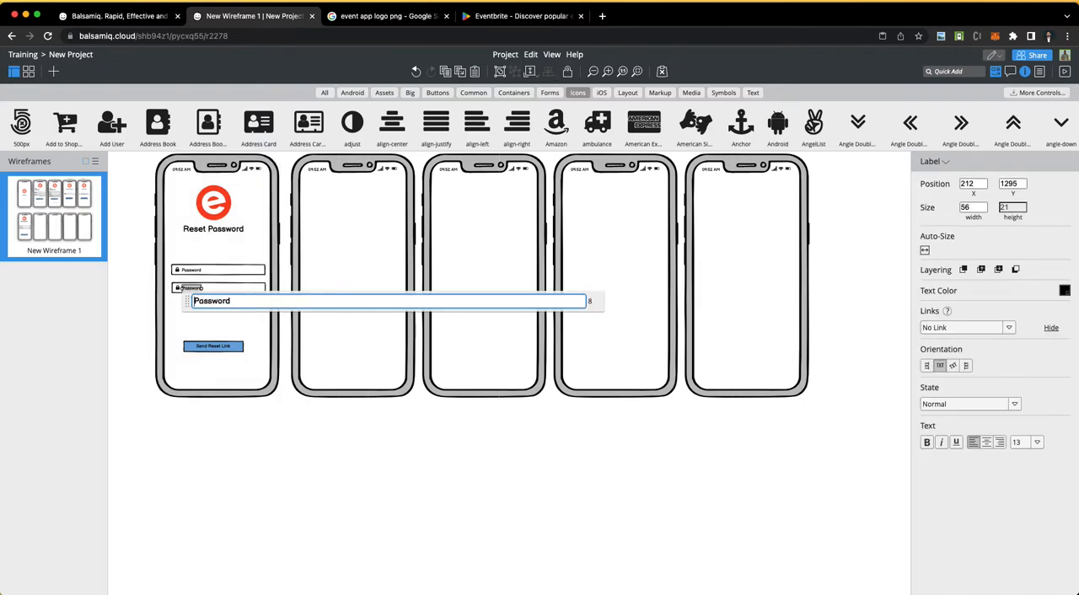
pyautogui.write('Confirm')
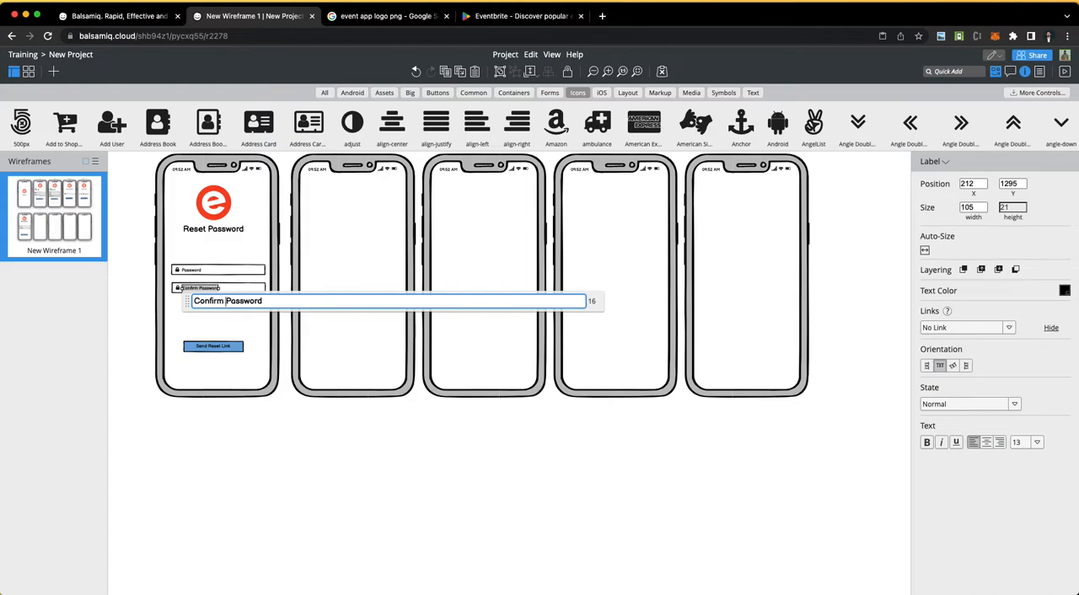
pyautogui.click(226, 405)
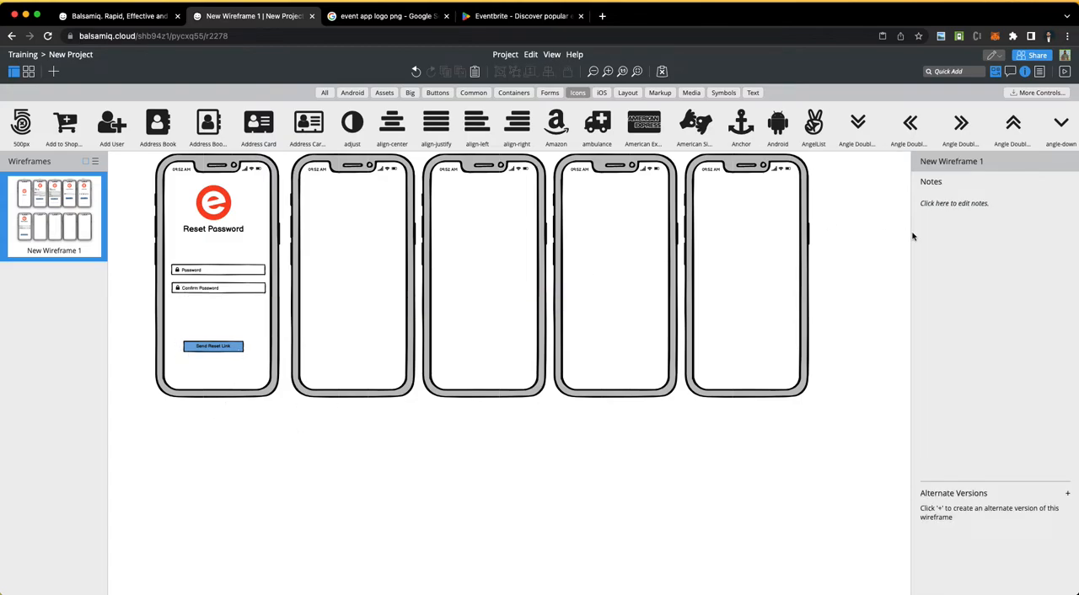
# Step: Add a size S Eye icon inside the right end of the Reset Password phone's Password field, at about X 420, Y 1240
pyautogui.moveTo(358, 127); pyautogui.dragTo(263, 275)
pyautogui.moveTo(118, 258); pyautogui.dragTo(267, 274)
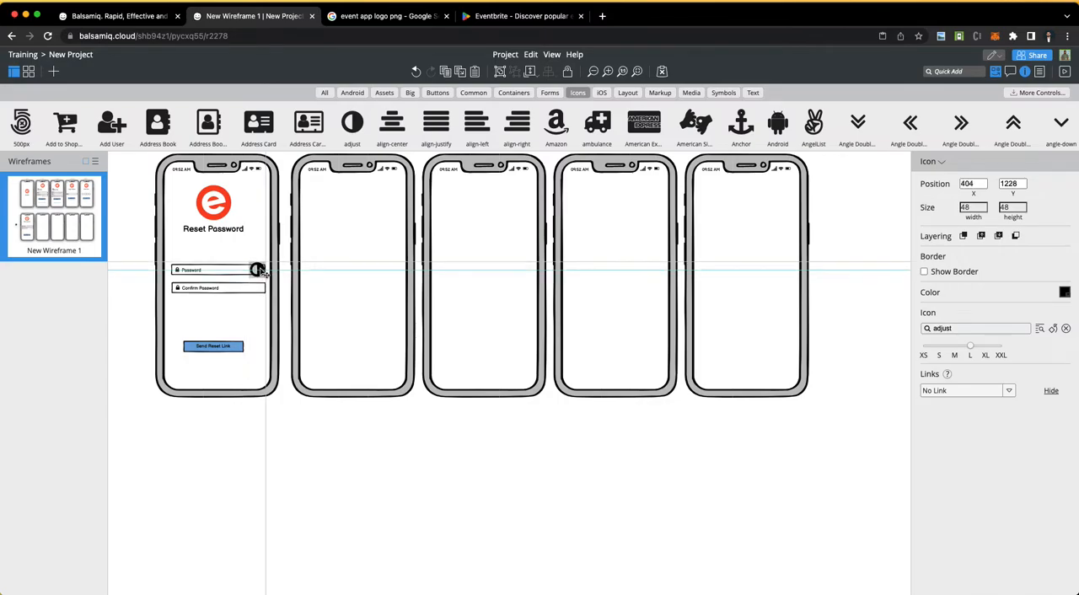
pyautogui.doubleClick(979, 328)
pyautogui.write('eye')
pyautogui.click(981, 348)
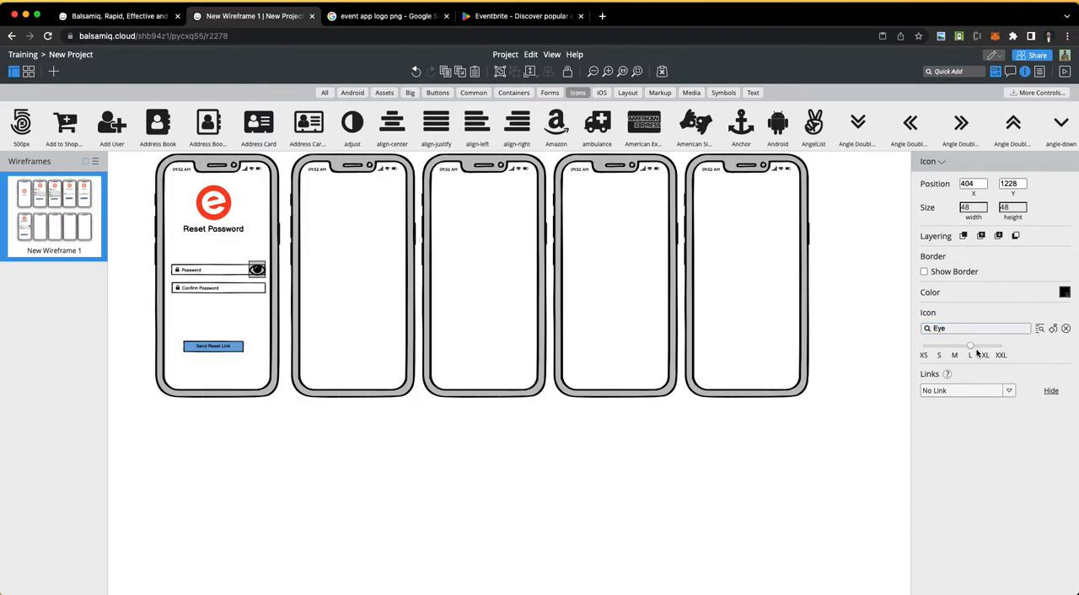
pyautogui.click(939, 355)
pyautogui.moveTo(258, 270); pyautogui.dragTo(265, 275)
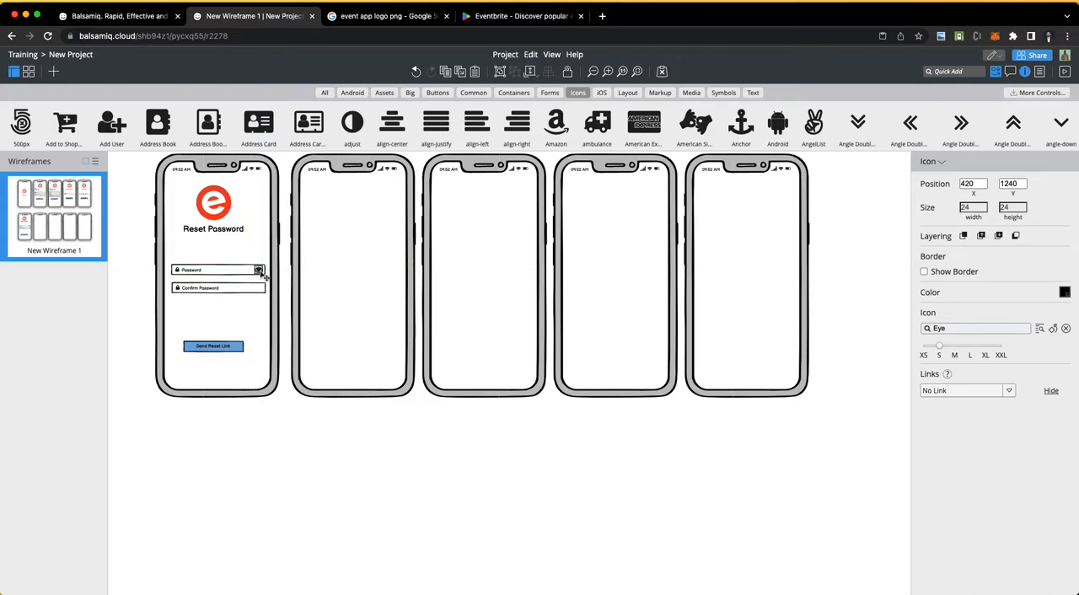
# Step: Duplicate the Password field's eye icon into the same spot inside the Confirm Password field
pyautogui.hotkey('shift', 'Right')
pyautogui.hotkey('shift', 'Down')
pyautogui.moveTo(264, 277); pyautogui.dragTo(264, 293)
pyautogui.click(289, 439)
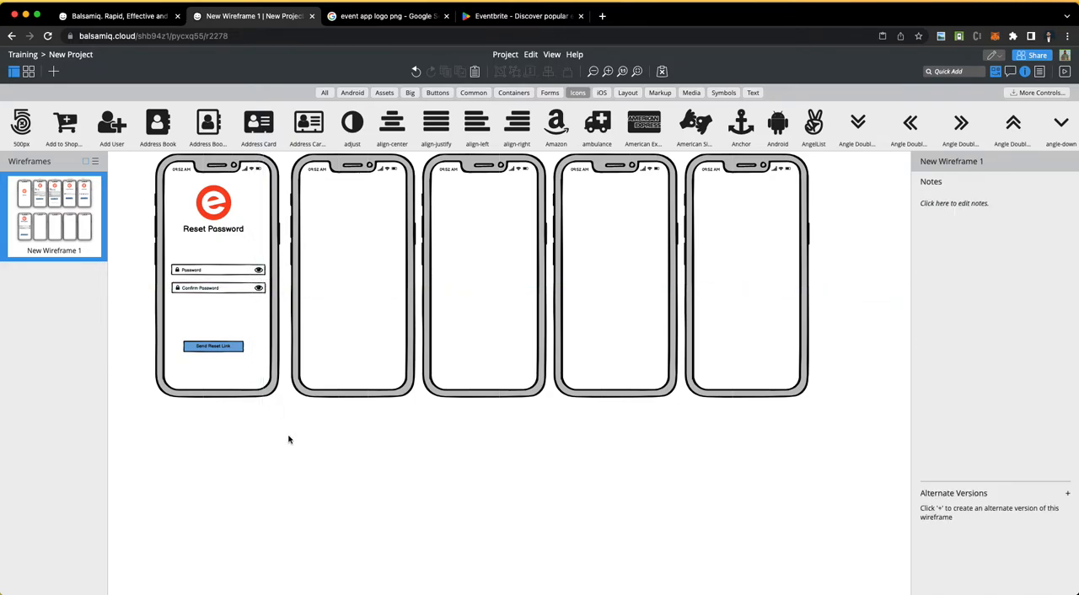
# Step: Move the "Reset Password" title slightly lower beneath the logo, to X 217, Y 1138
pyautogui.scroll(-1, 298, 373)
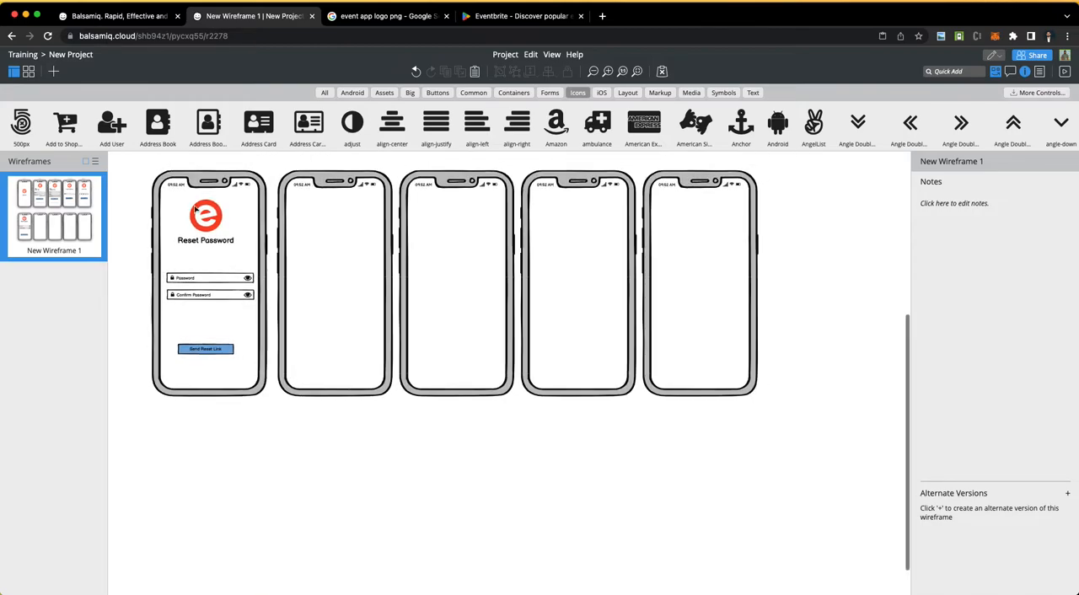
pyautogui.click(212, 242)
pyautogui.moveTo(212, 243); pyautogui.dragTo(214, 249)
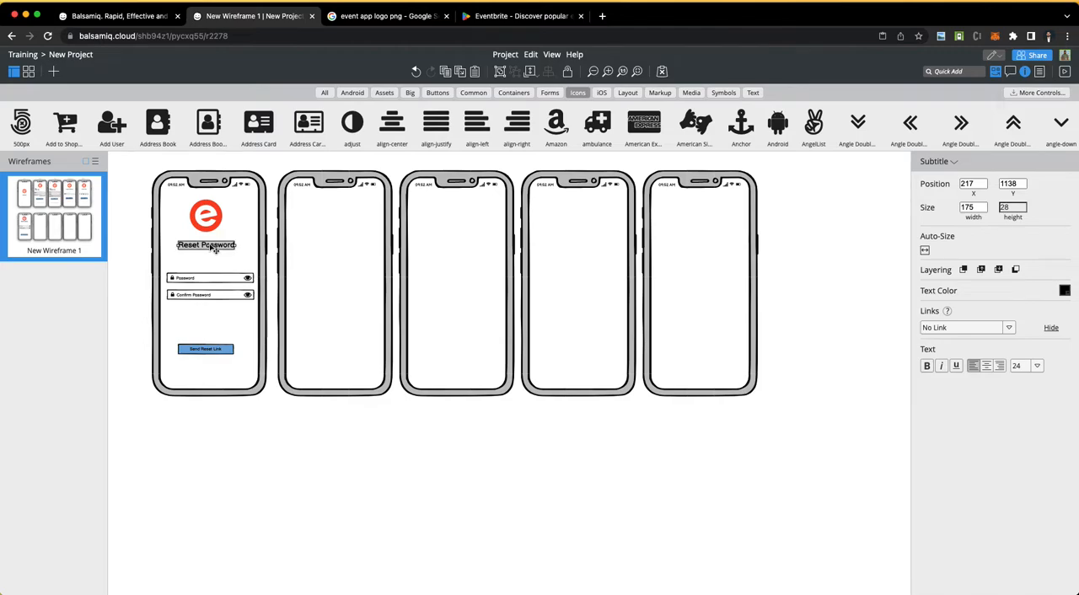
pyautogui.click(204, 216)
pyautogui.scroll(5, 200, 222)
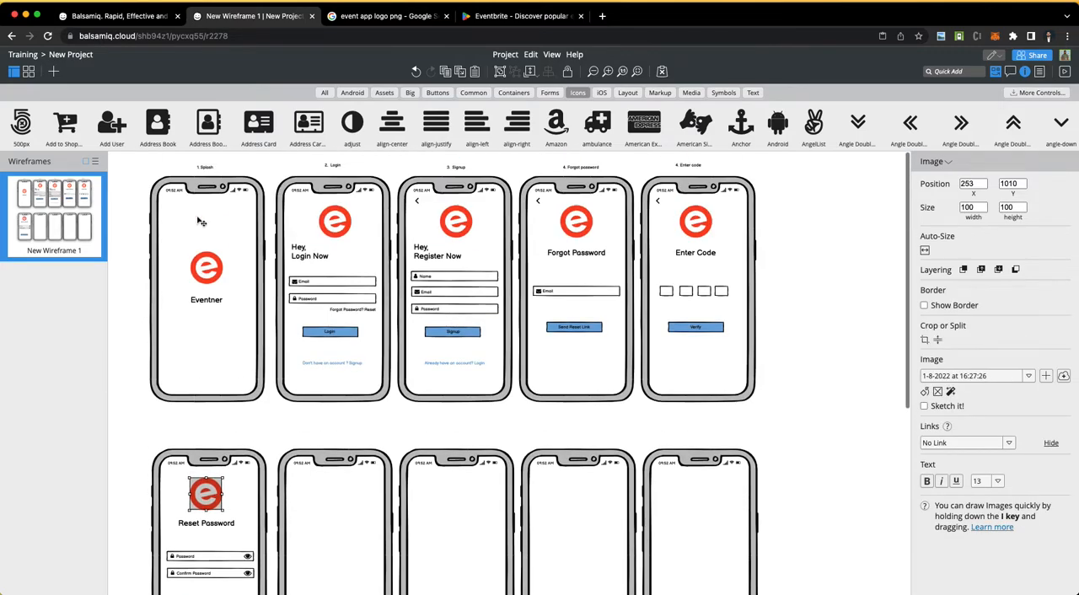
# Step: Copy the angle-left back icon from the Signup phone to the upper-left corner of the Reset Password phone's screen
pyautogui.click(417, 202)
pyautogui.scroll(-3, 255, 485)
pyautogui.scroll(2, 255, 485)
pyautogui.scroll(3, 256, 485)
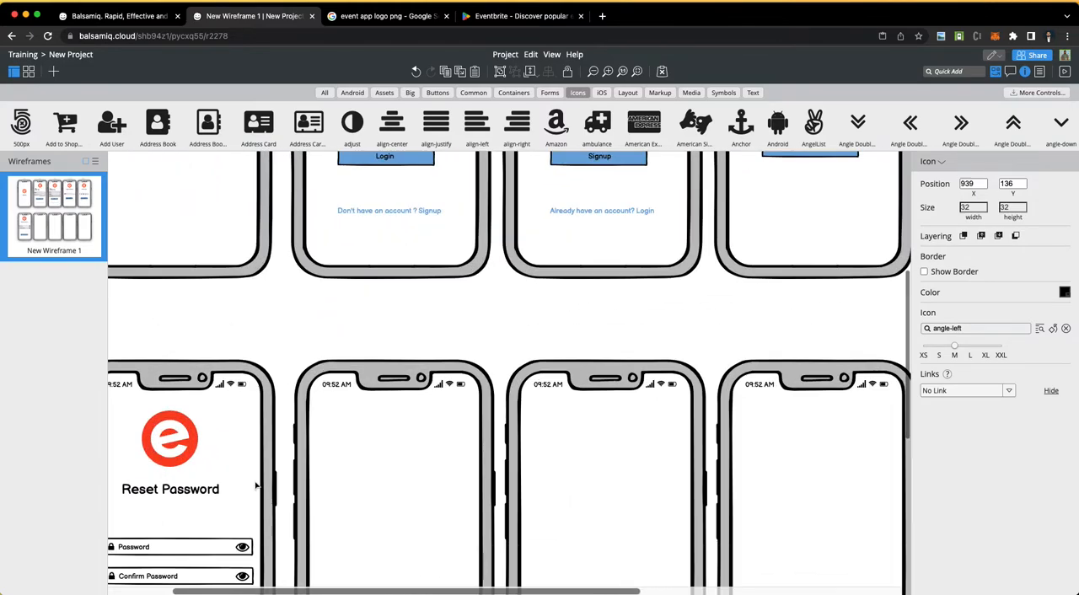
pyautogui.click(255, 485)
pyautogui.scroll(-5, 255, 485)
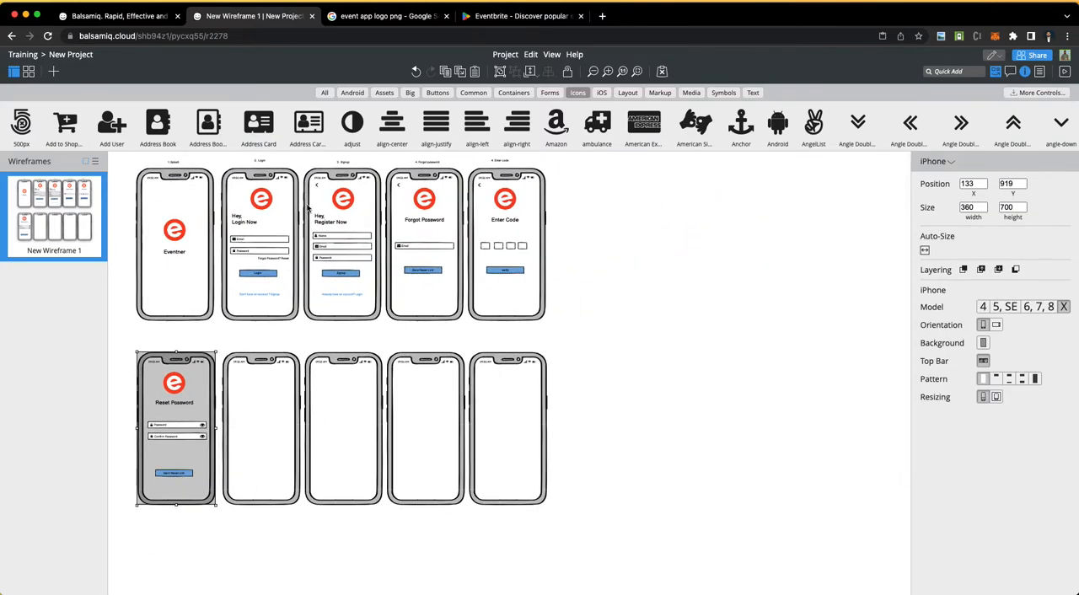
pyautogui.click(318, 185)
pyautogui.press('super+v')
pyautogui.moveTo(321, 188); pyautogui.dragTo(157, 376)
pyautogui.click(663, 384)
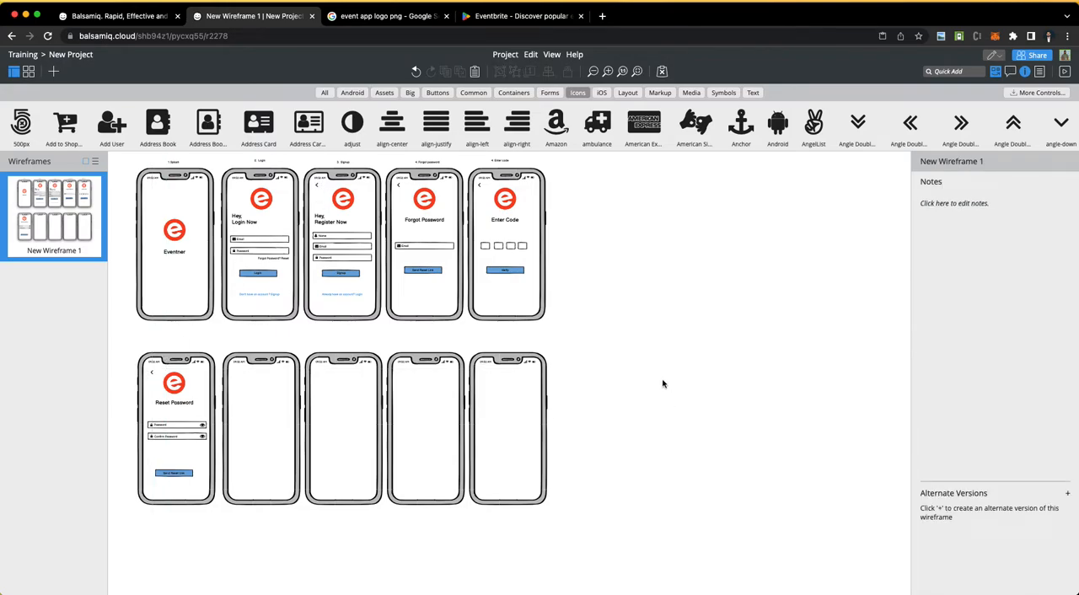
# Step: Switch to the Word requirements document and colour the word "Signup" in the Users item green
pyautogui.press('super+Tab')
pyautogui.doubleClick(339, 209)
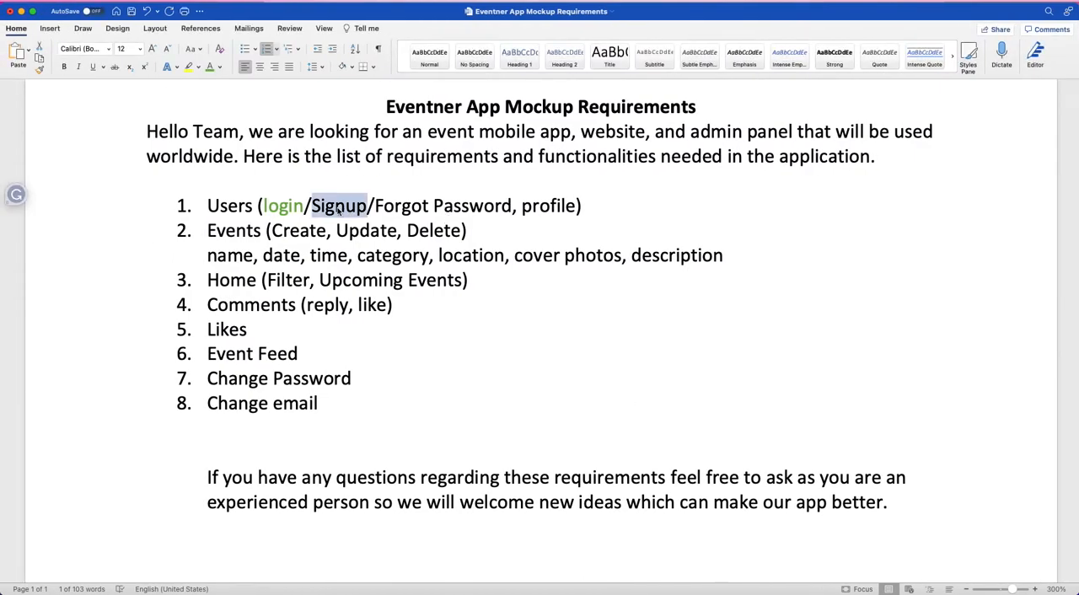
pyautogui.click(209, 67)
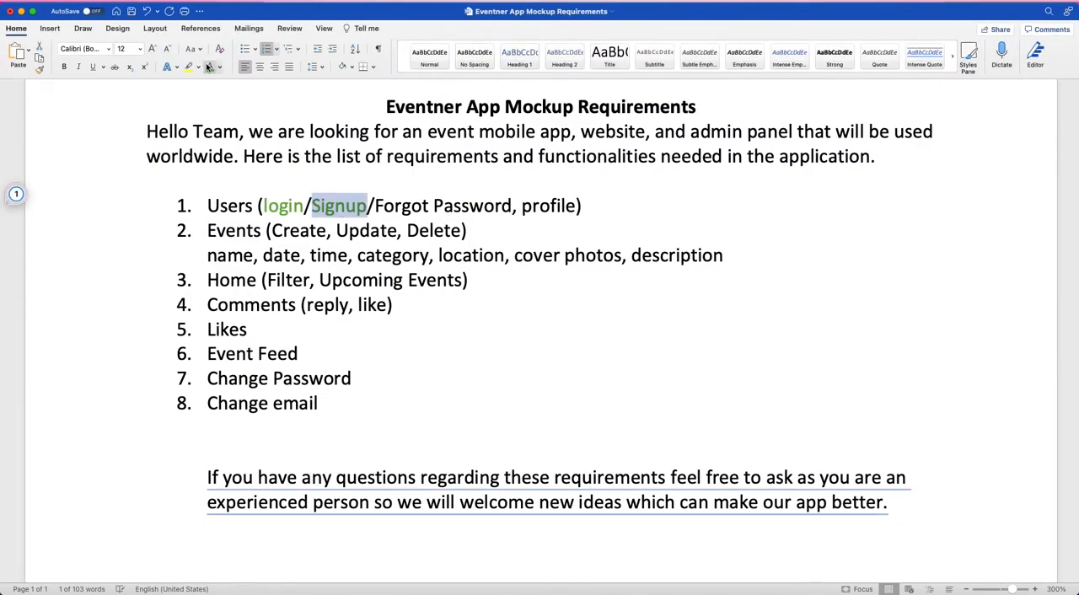
# Step: Colour the words "Forgot Password" in the Users requirement green
pyautogui.doubleClick(404, 206)
pyautogui.click(384, 208)
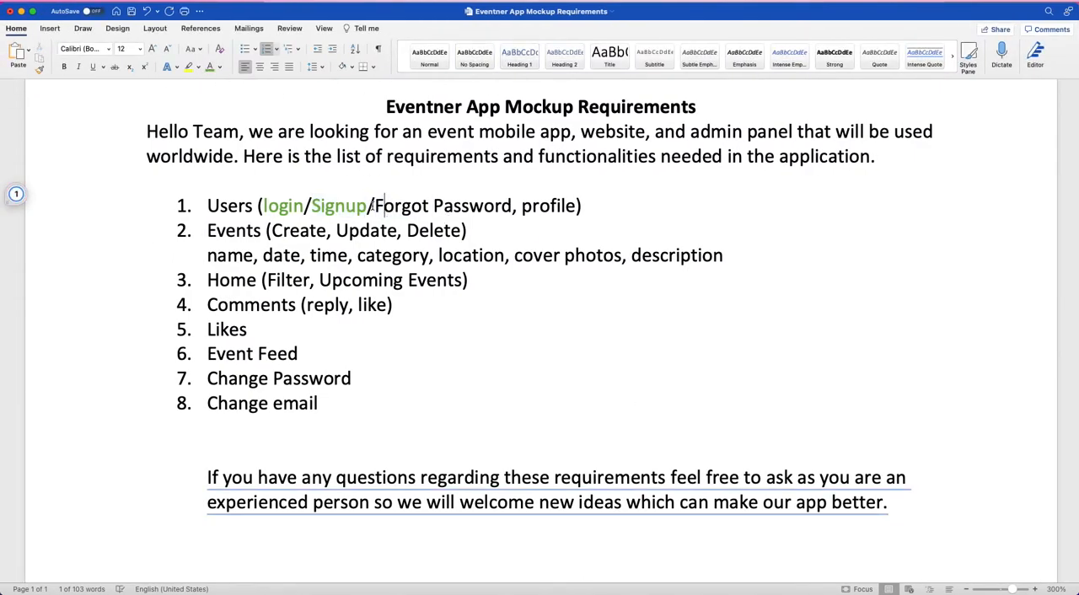
pyautogui.moveTo(374, 206); pyautogui.dragTo(512, 206)
pyautogui.click(210, 67)
pyautogui.click(506, 206)
pyautogui.doubleClick(548, 205)
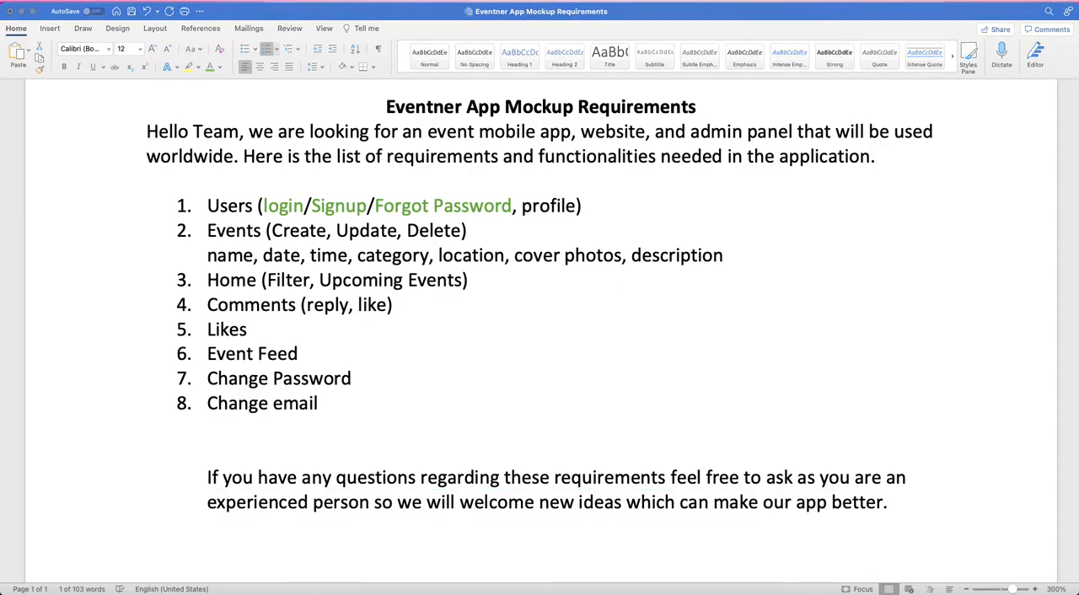
# Step: Switch back to Balsamiq Cloud and review the finished phone screens and the empty phones in the second row
pyautogui.hotkey('ctrl', 'Right')
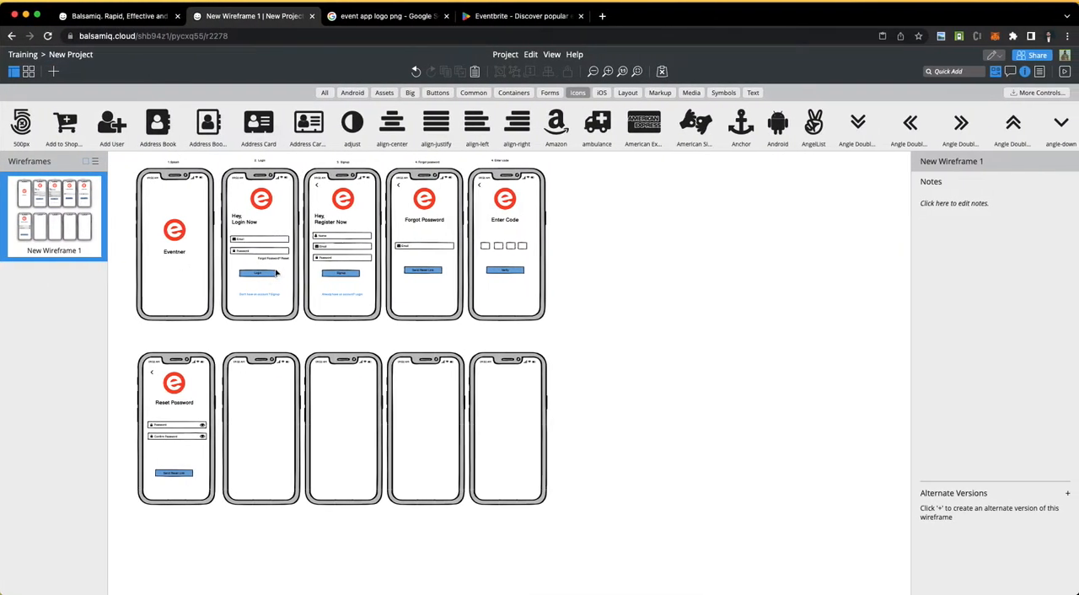
pyautogui.scroll(3, 275, 273)
pyautogui.scroll(3, 275, 273)
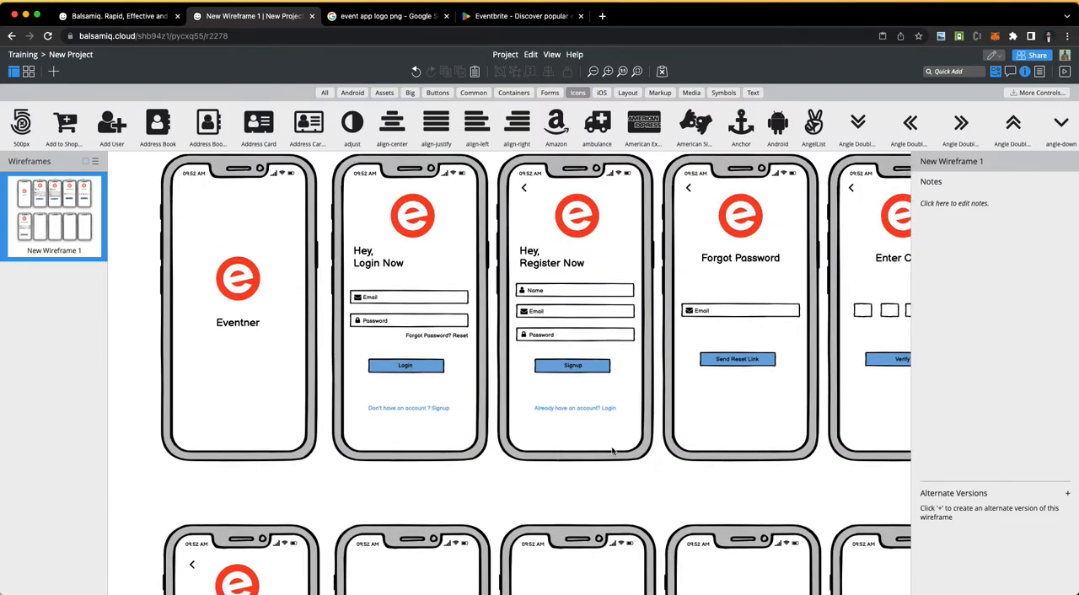
pyautogui.hscroll(2, 614, 453)
pyautogui.scroll(-5, 613, 452)
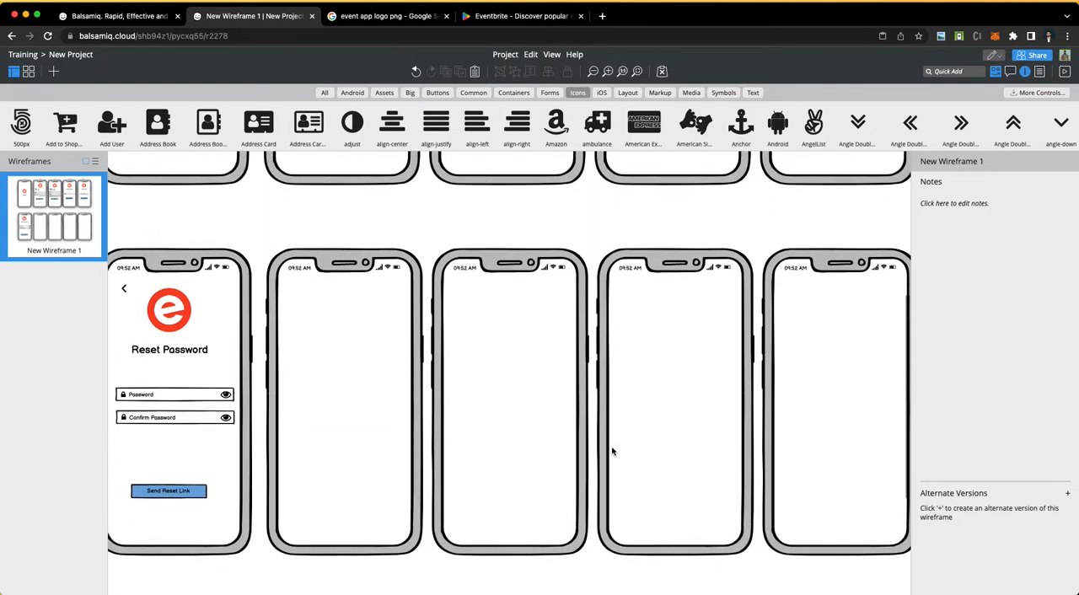
pyautogui.hscroll(-2, 614, 452)
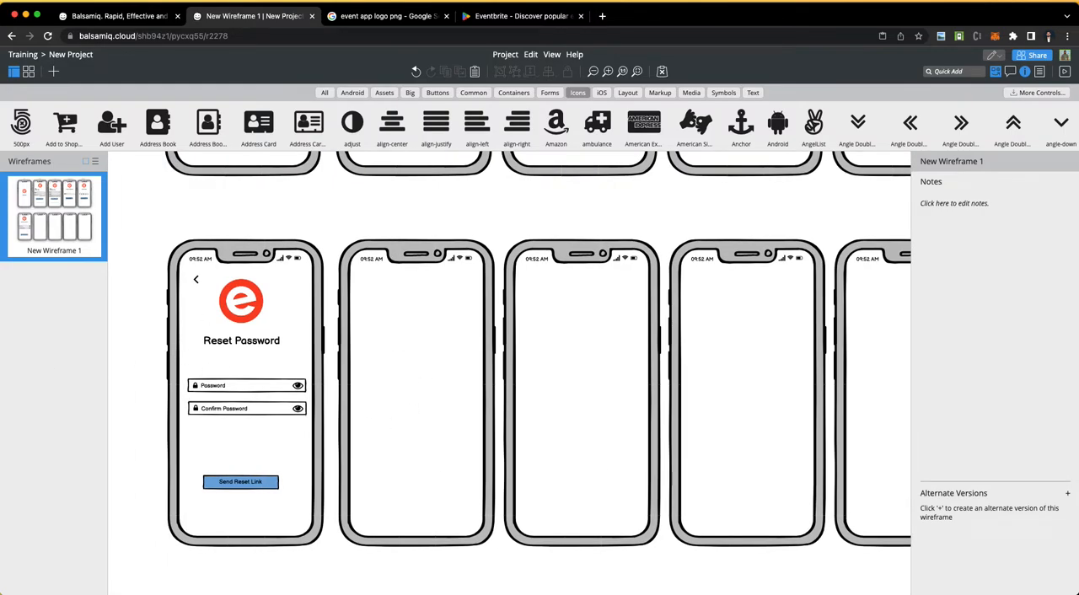
pyautogui.press('super+plus')
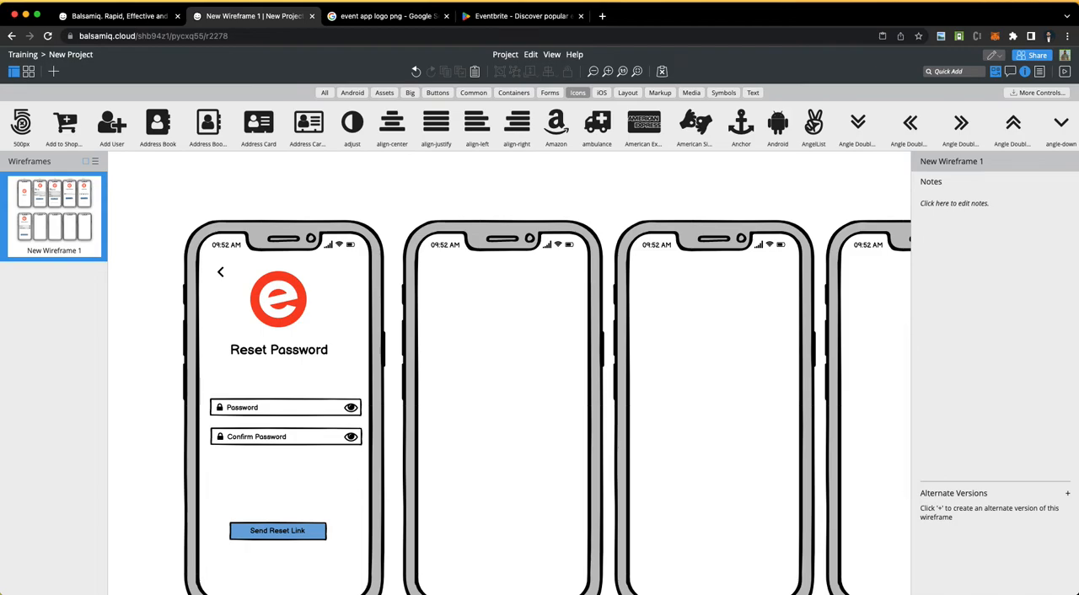
pyautogui.press('super+minus')
pyautogui.scroll(5, 325, 265)
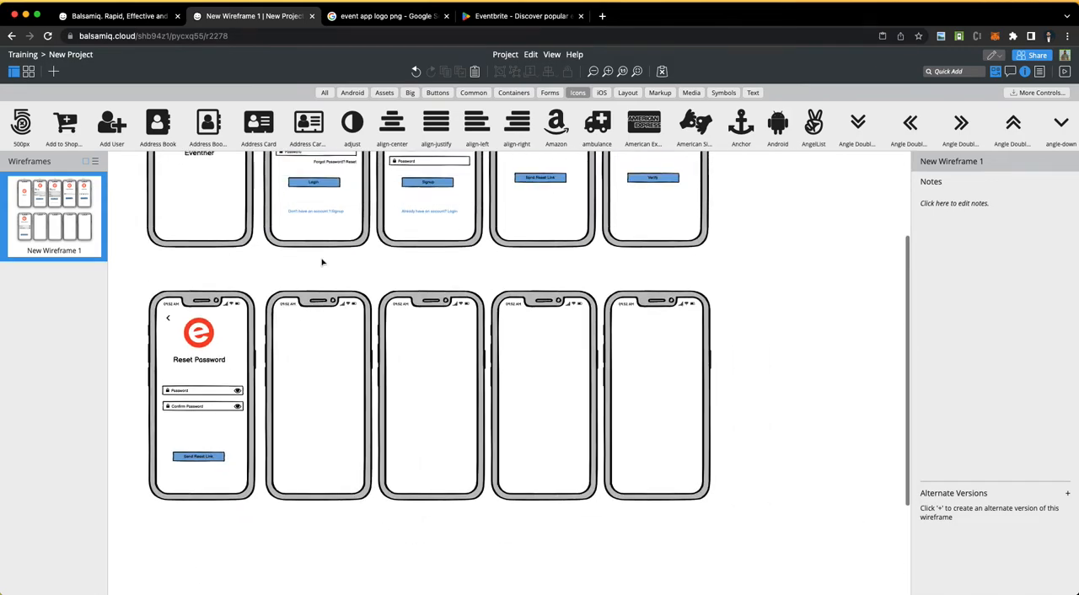
# Step: Duplicate the "4. Enter code" label and place the copy above the Reset Password phone at X 263, Y 882
pyautogui.click(646, 164)
pyautogui.press('super+v')
pyautogui.moveTo(643, 175); pyautogui.dragTo(192, 427)
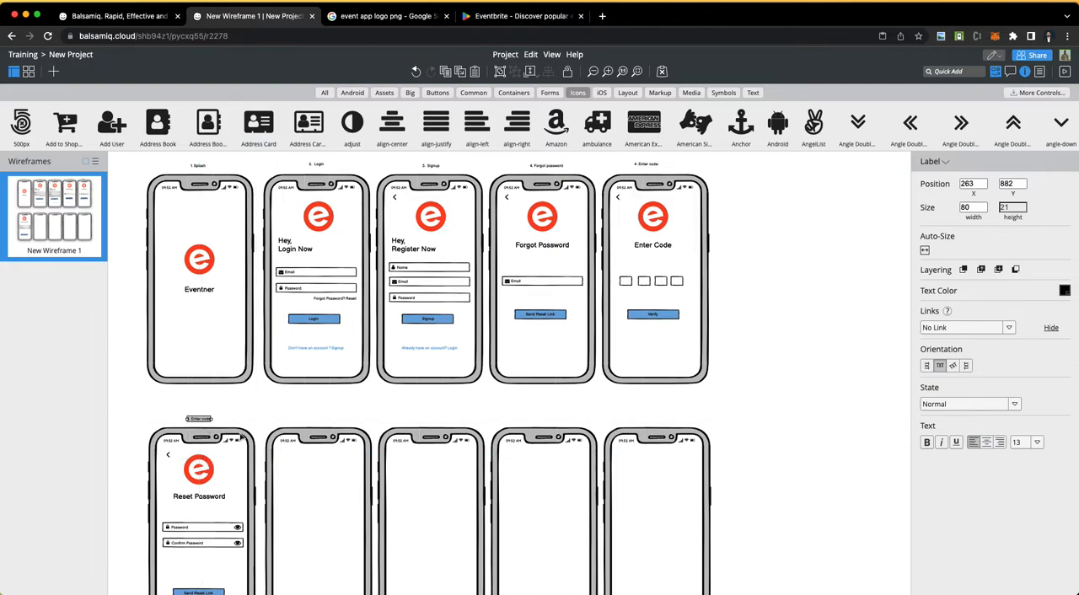
# Step: Change the label above the Reset Password phone to "4. Reset Password"
pyautogui.scroll(5, 239, 436)
pyautogui.hscroll(-3, 239, 436)
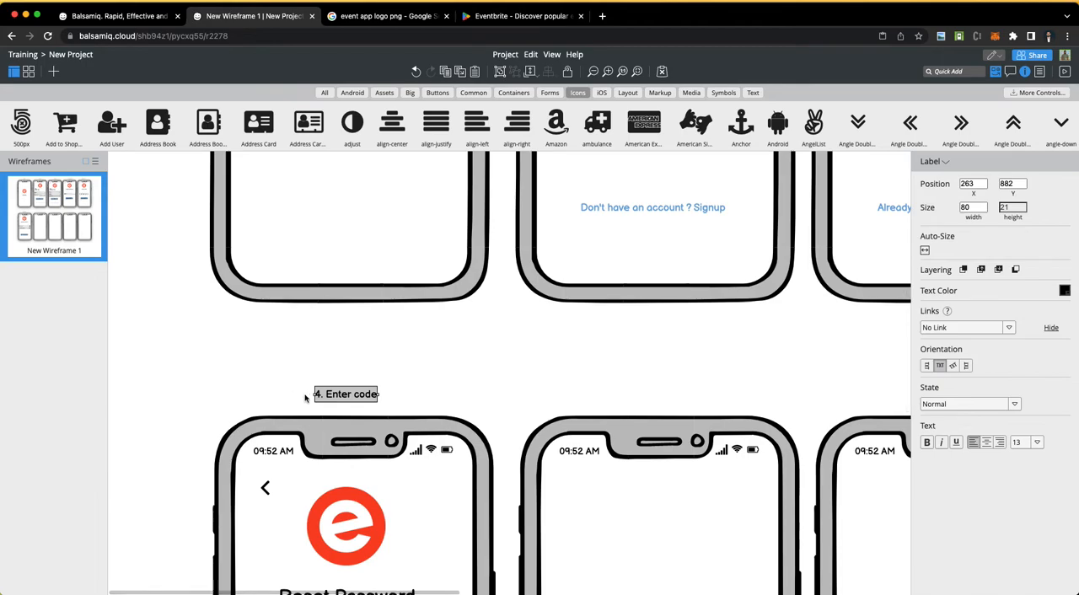
pyautogui.doubleClick(359, 395)
pyautogui.press('Right')
pyautogui.press('BackSpace')
pyautogui.press('BackSpace')
pyautogui.press('BackSpace')
pyautogui.press('BackSpace')
pyautogui.press('BackSpace')
pyautogui.press('BackSpace')
pyautogui.press('BackSpace')
pyautogui.press('BackSpace')
pyautogui.press('BackSpace')
pyautogui.press('BackSpace')
pyautogui.press('BackSpace')
pyautogui.write('R')
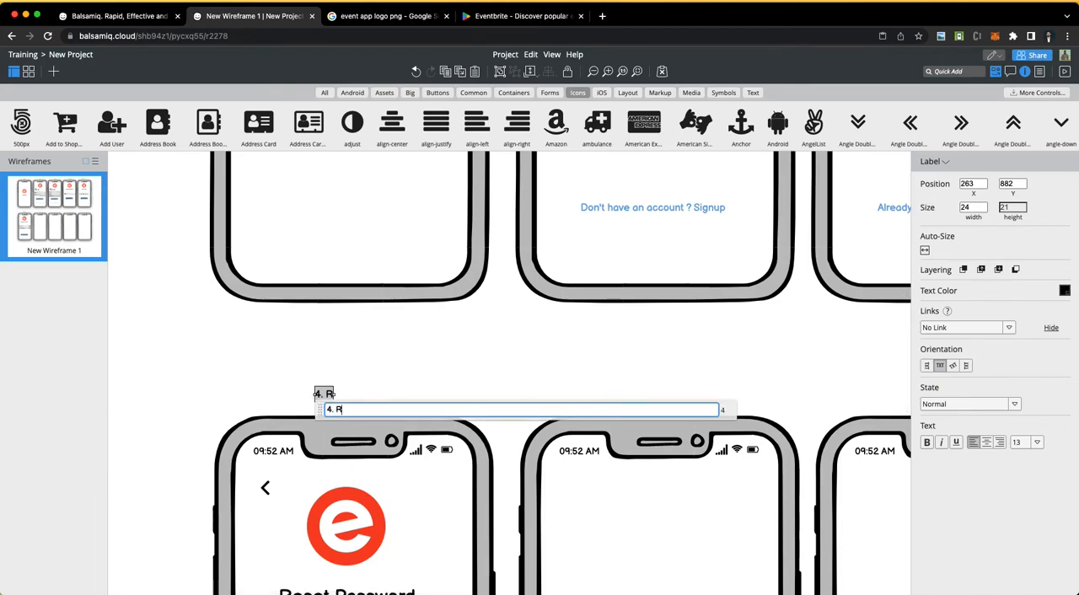
pyautogui.write('eset Password')
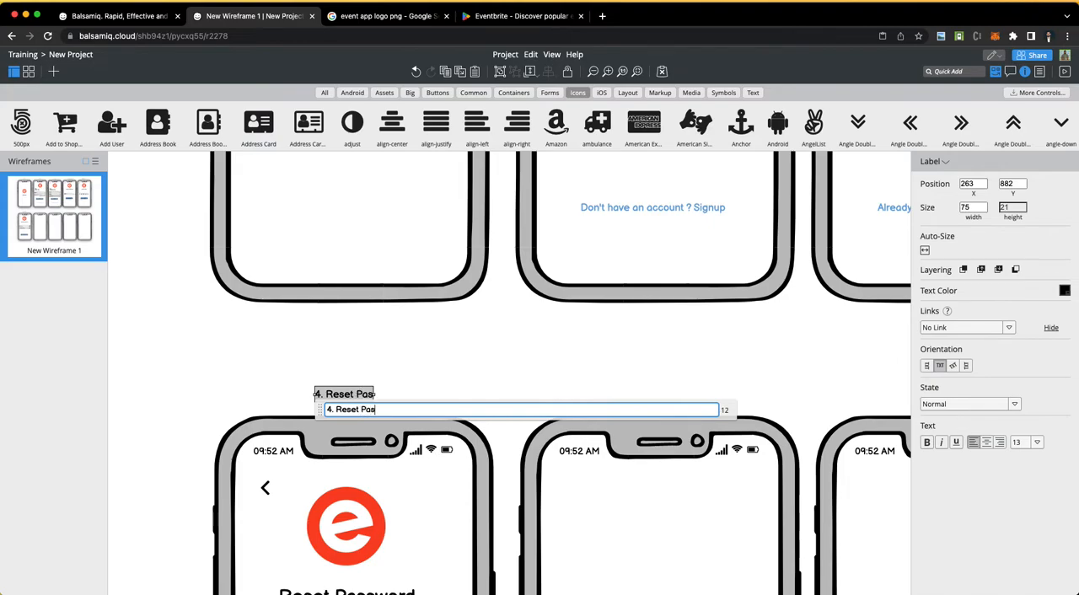
pyautogui.press('Return')
pyautogui.click(453, 329)
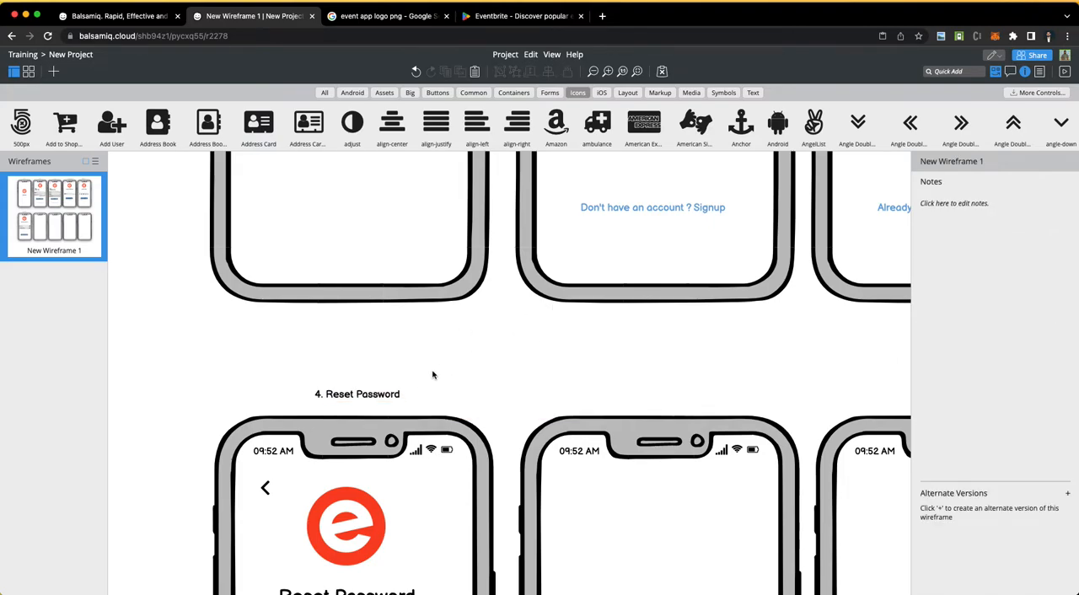
# Step: Duplicate the "4. Reset Password" label above the second phone of the lower row, at X 639, Y 882
pyautogui.scroll(-3, 434, 376)
pyautogui.scroll(-5, 433, 376)
pyautogui.scroll(5, 434, 375)
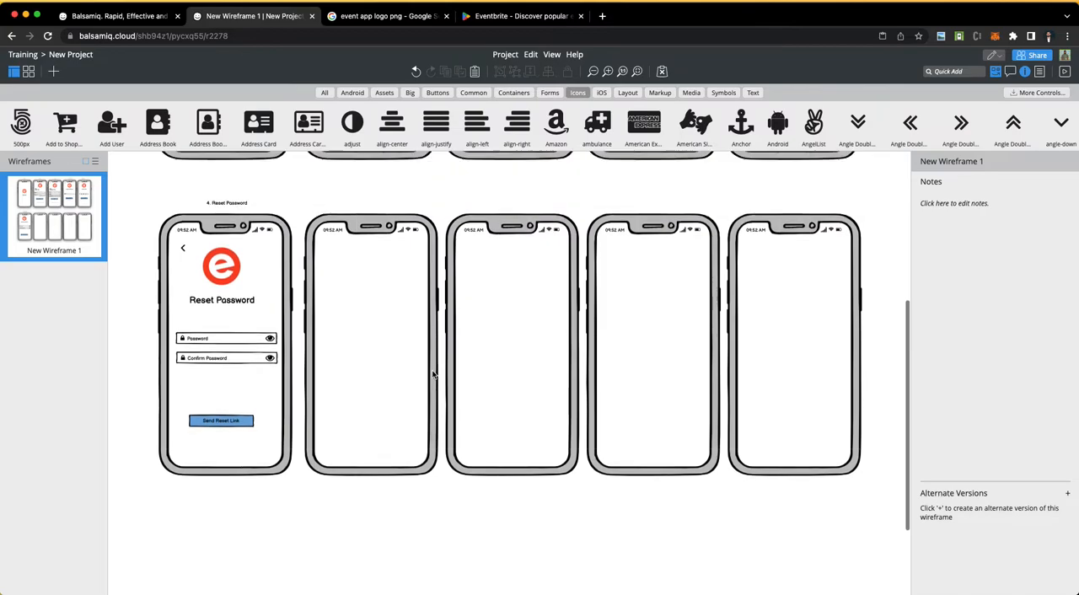
pyautogui.click(237, 327)
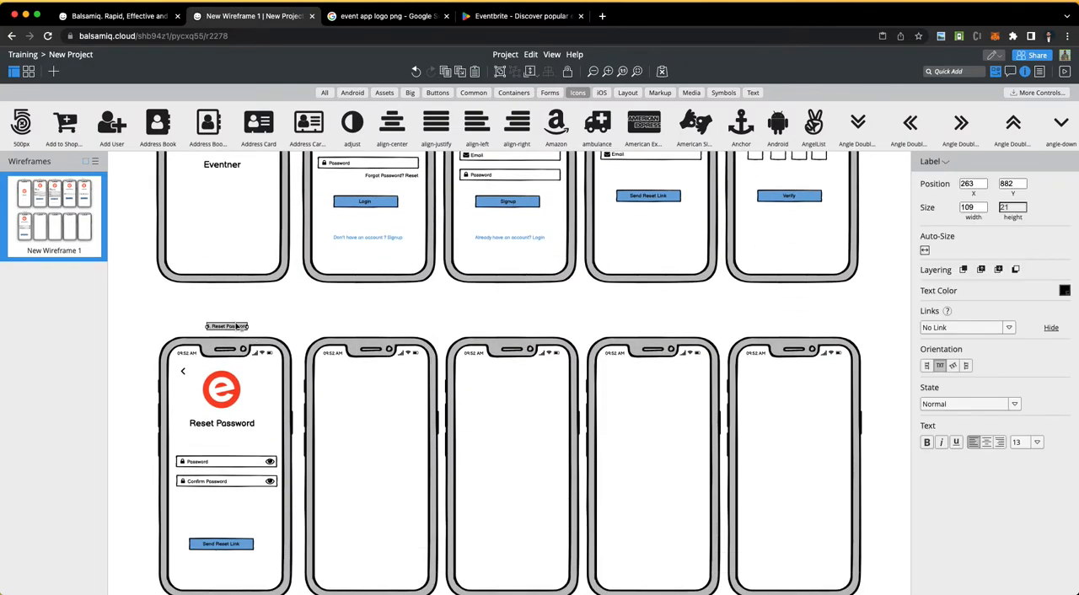
pyautogui.moveTo(244, 332); pyautogui.dragTo(383, 329)
# Step: Change the label above the lower row's second phone to "4. Home"
pyautogui.doubleClick(383, 329)
pyautogui.press('BackSpace')
pyautogui.press('BackSpace')
pyautogui.press('BackSpace')
pyautogui.press('BackSpace')
pyautogui.press('BackSpace')
pyautogui.press('BackSpace')
pyautogui.press('BackSpace')
pyautogui.press('BackSpace')
pyautogui.press('BackSpace')
pyautogui.press('BackSpace')
pyautogui.press('BackSpace')
pyautogui.press('BackSpace')
pyautogui.press('BackSpace')
pyautogui.press('BackSpace')
pyautogui.write('Home')
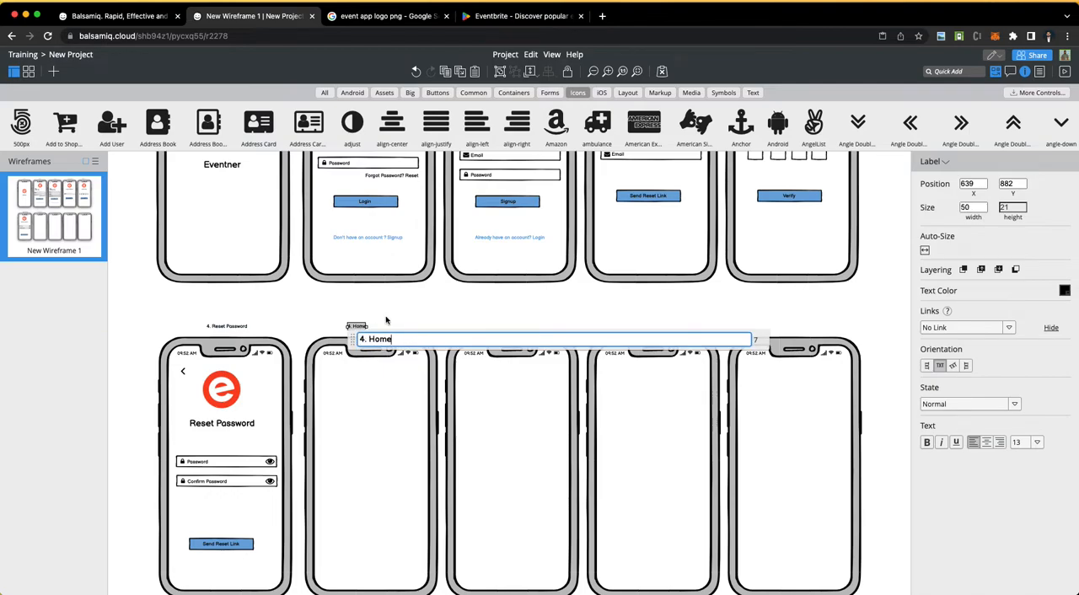
pyautogui.press('Return')
pyautogui.click(425, 304)
# Step: Move the "4. Home" label sideways to centre it above its phone
pyautogui.scroll(-2, 385, 446)
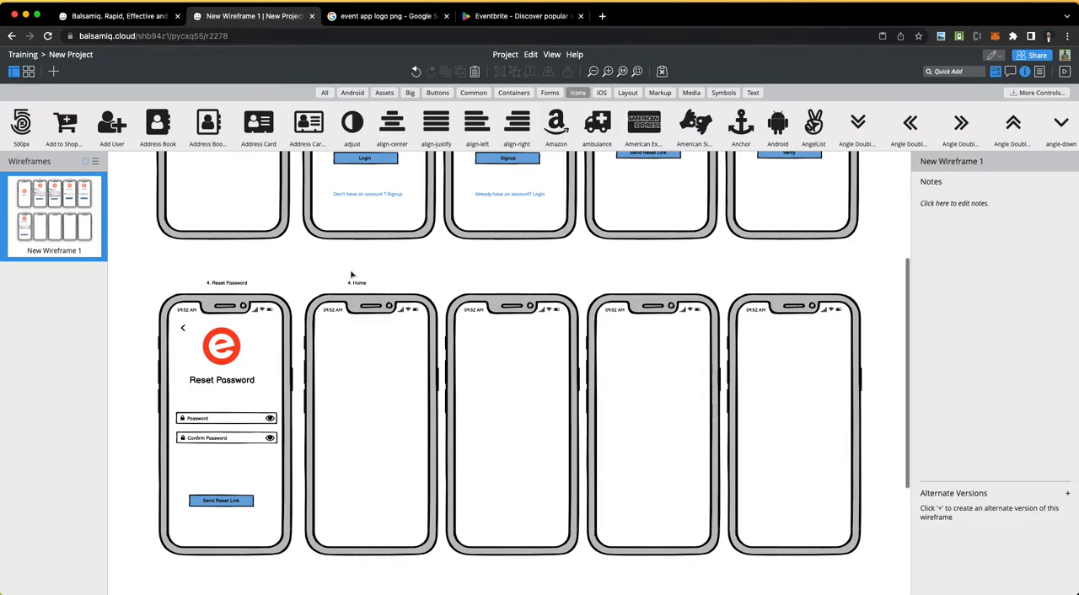
pyautogui.click(362, 284)
pyautogui.moveTo(364, 283); pyautogui.dragTo(378, 283)
pyautogui.click(427, 289)
# Step: Review both rows of phones, comparing the completed login and password screens with the remaining empty ones
pyautogui.scroll(4, 378, 483)
pyautogui.scroll(-5, 379, 483)
pyautogui.scroll(3, 433, 313)
pyautogui.scroll(-6, 433, 313)
pyautogui.scroll(3, 433, 313)
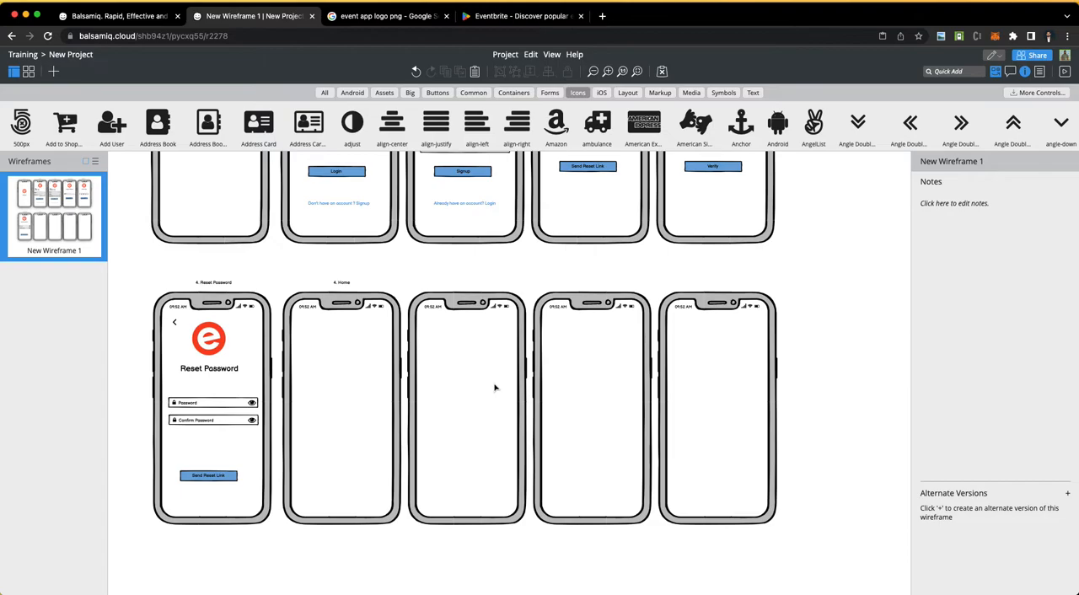
pyautogui.scroll(4, 495, 388)
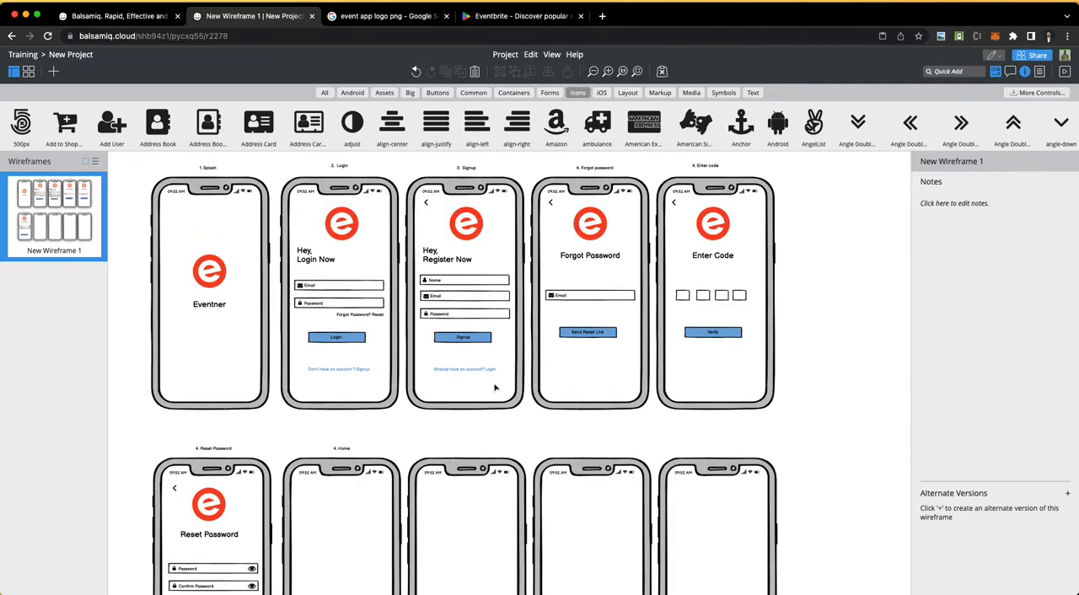
pyautogui.scroll(-5, 517, 427)
pyautogui.scroll(4, 517, 428)
pyautogui.scroll(-2, 517, 427)
pyautogui.scroll(1, 517, 427)
# Step: Check the profile and Events requirements in the Word document, and look at the Home phone in Balsamiq Cloud
pyautogui.hotkey('ctrl', 'Left')
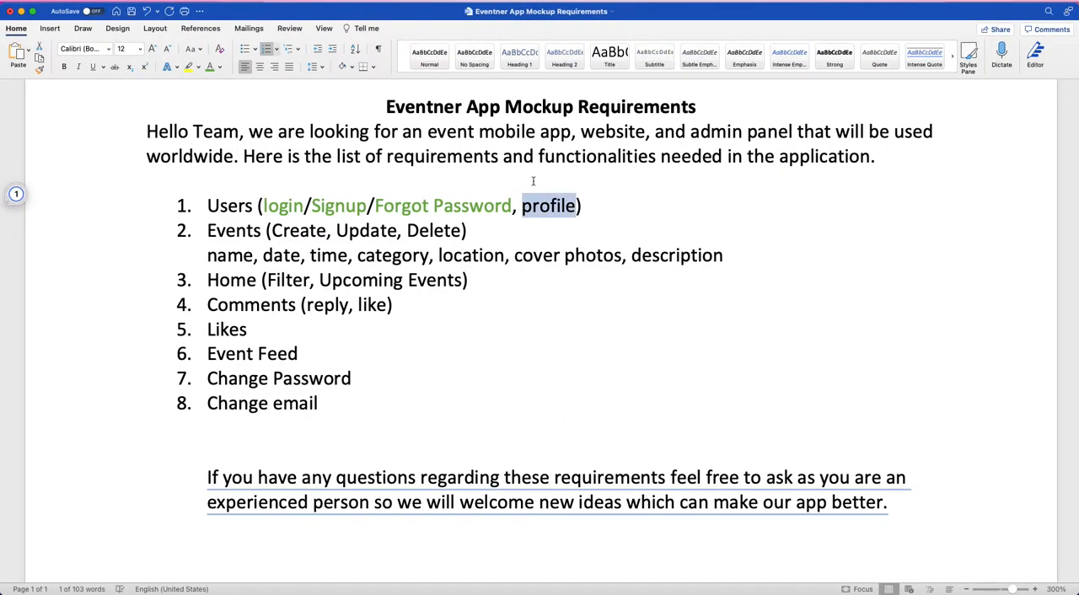
pyautogui.click(539, 210)
pyautogui.doubleClick(543, 207)
pyautogui.moveTo(209, 229); pyautogui.dragTo(742, 250)
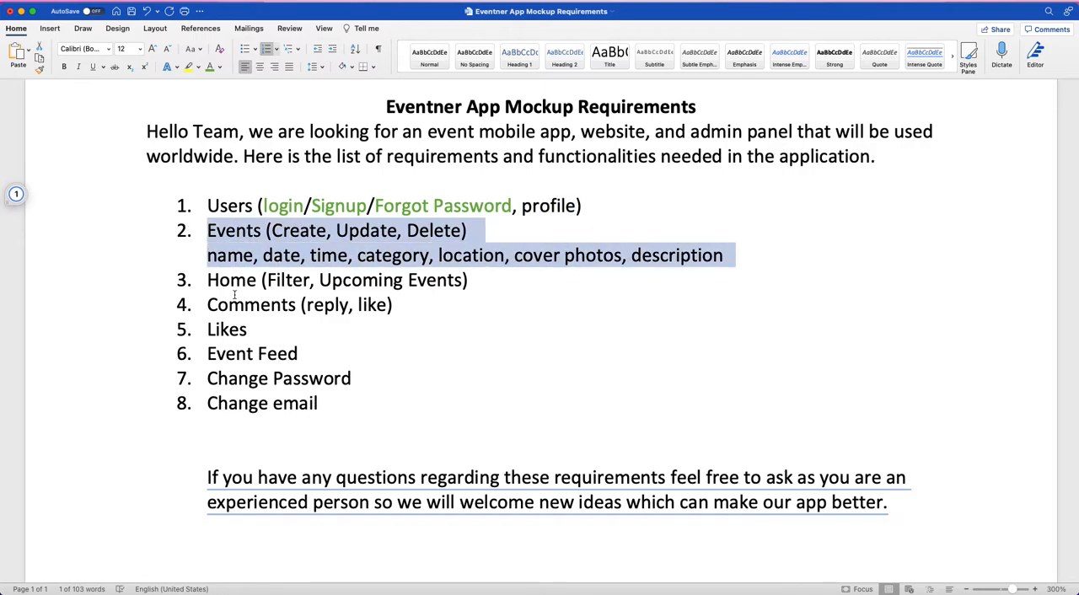
pyautogui.hotkey('ctrl', 'Right')
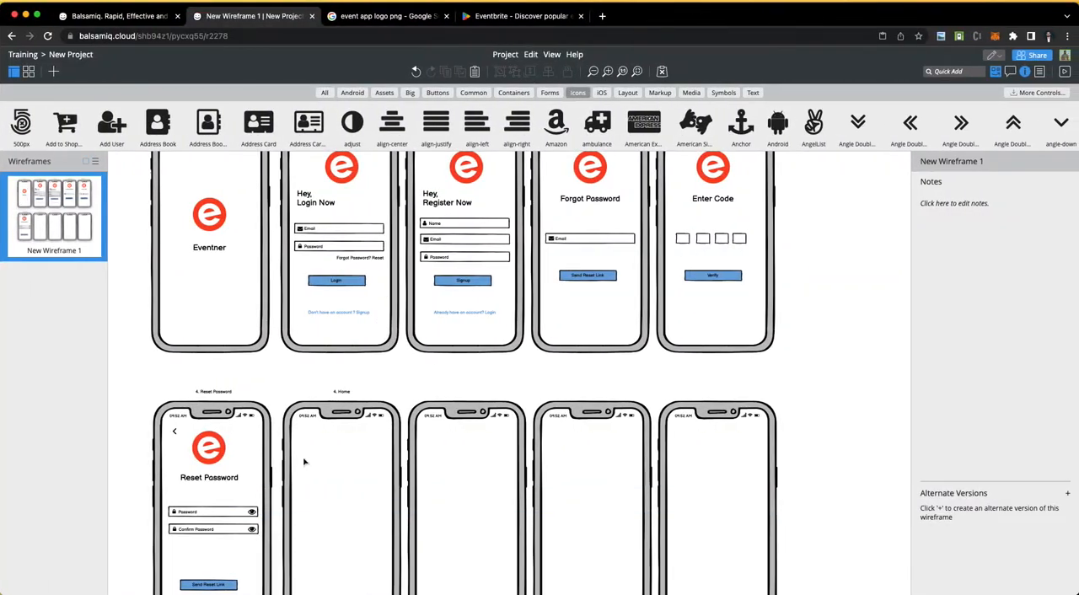
pyautogui.scroll(-5, 306, 458)
pyautogui.scroll(3, 306, 458)
# Step: Read the Home requirement's Filter and Upcoming Events items in Word, and return to the empty Home phone in Balsamiq Cloud
pyautogui.hotkey('ctrl', 'Left')
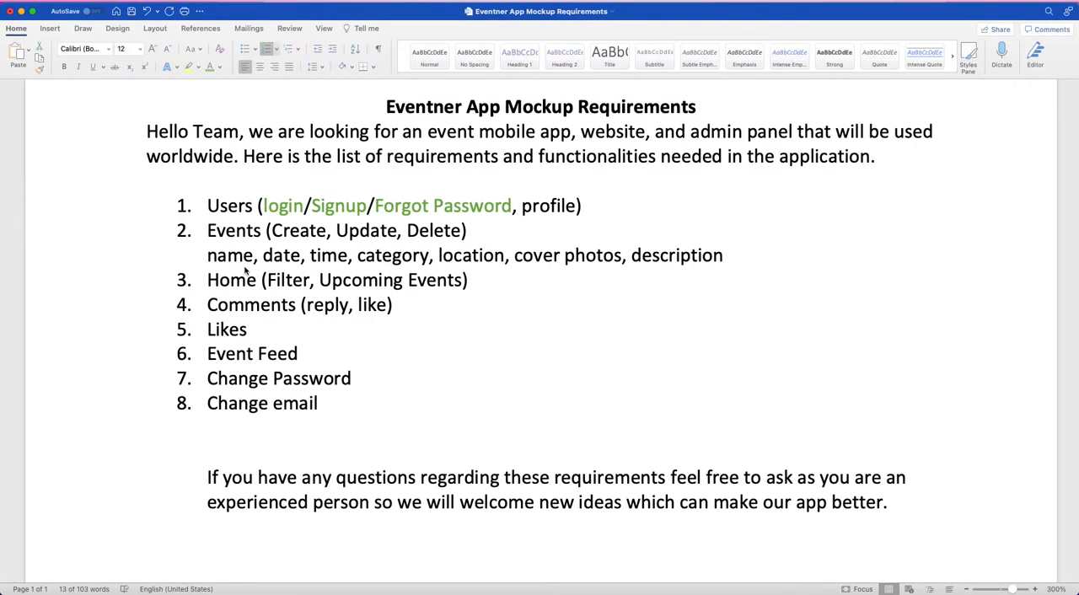
pyautogui.click(231, 282)
pyautogui.doubleClick(272, 282)
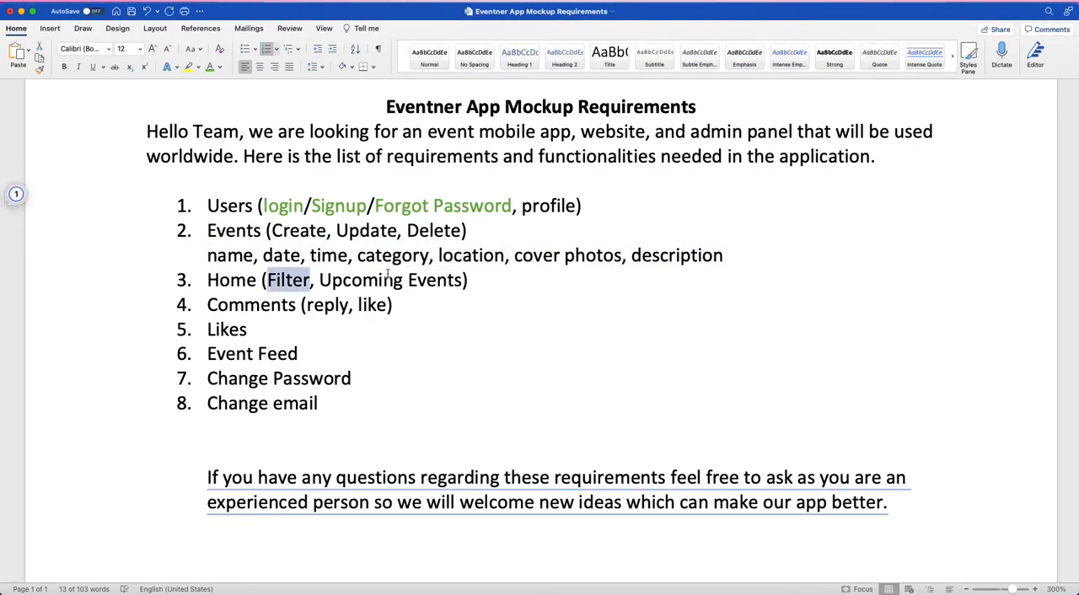
pyautogui.doubleClick(383, 280)
pyautogui.click(424, 340)
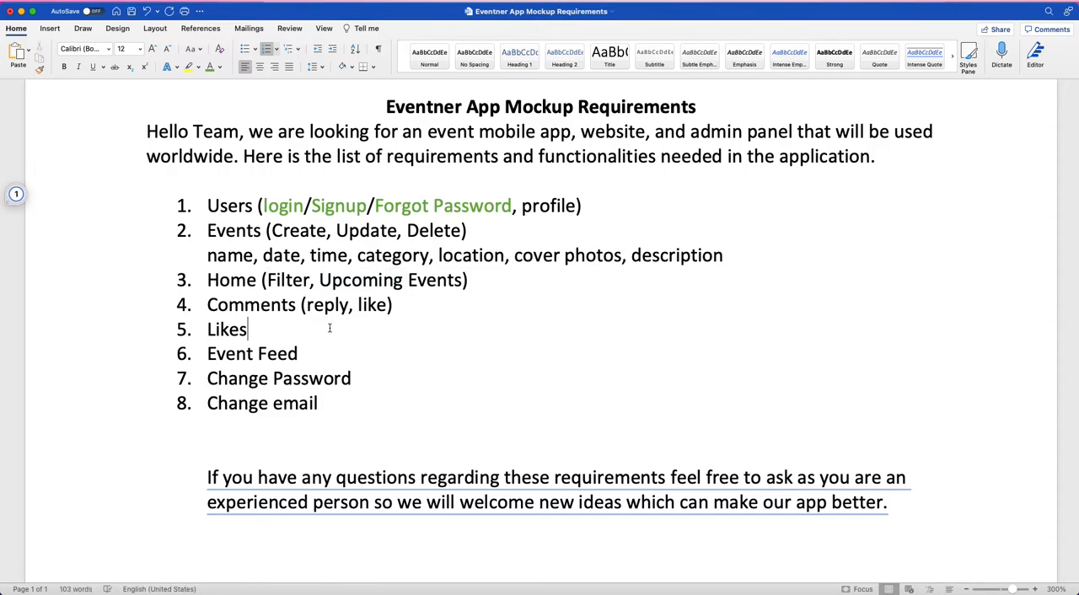
pyautogui.hotkey('ctrl', 'Right')
pyautogui.scroll(3, 289, 333)
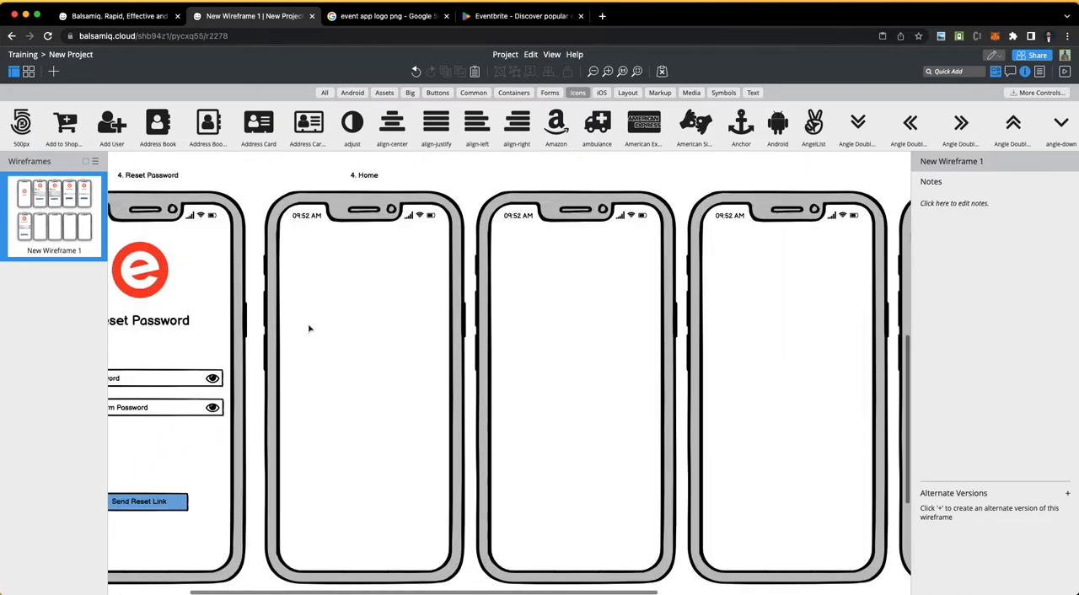
# Step: Add a title near the top of the Home phone reading "Hello," followed by the person's first name
pyautogui.scroll(-1, 328, 329)
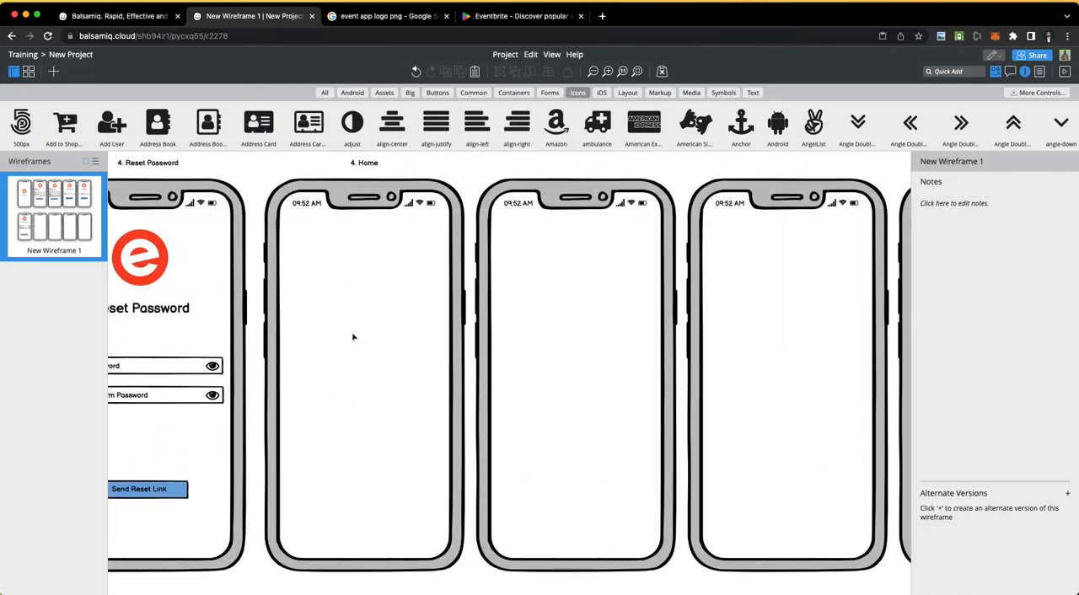
pyautogui.click(753, 92)
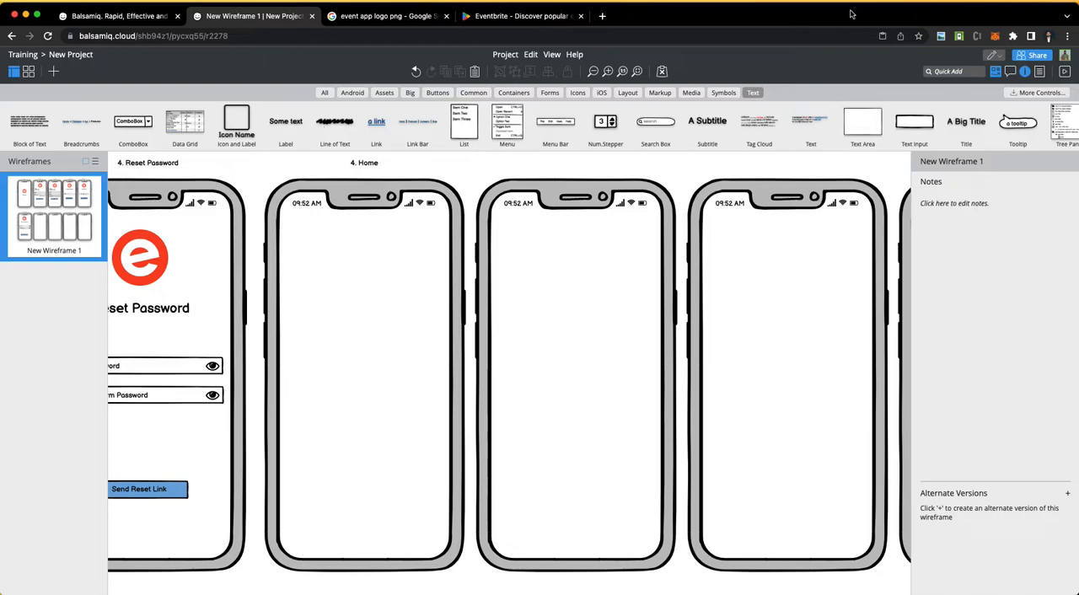
pyautogui.moveTo(965, 123); pyautogui.dragTo(319, 237)
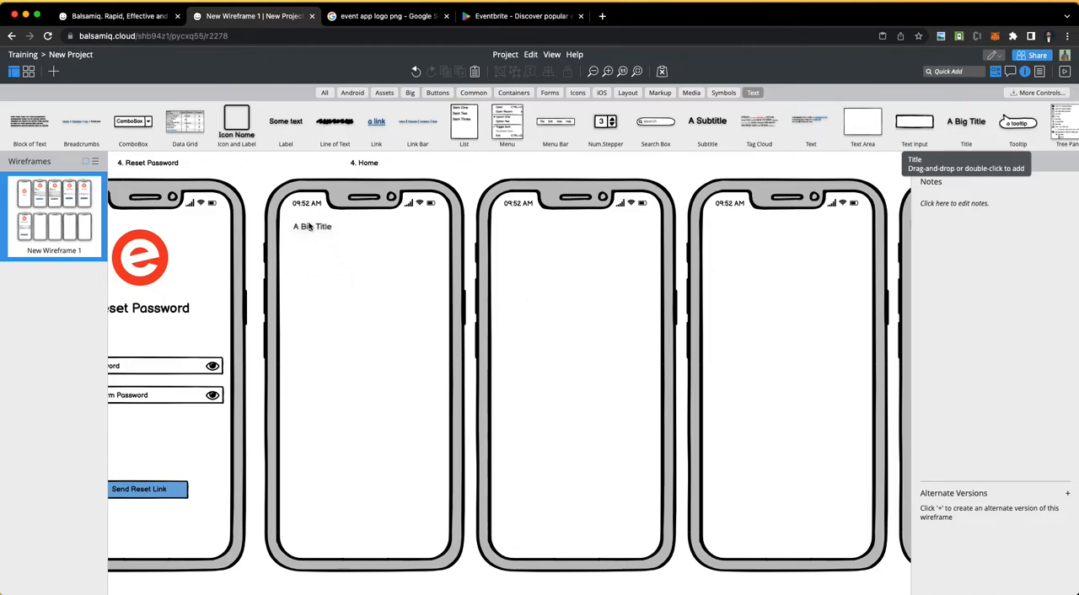
pyautogui.doubleClick(320, 241)
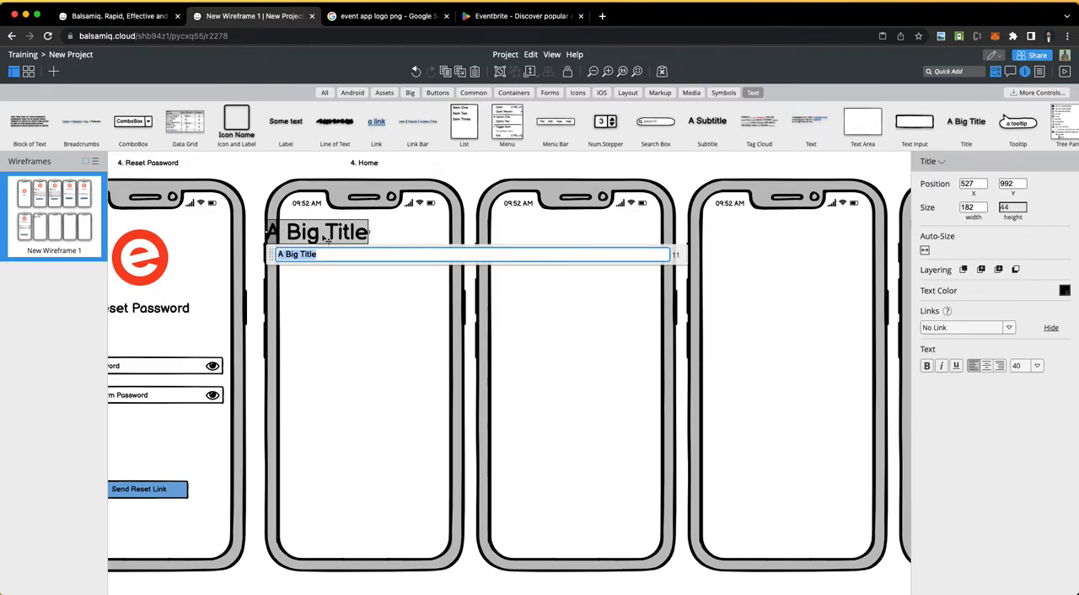
pyautogui.write('Hello,')
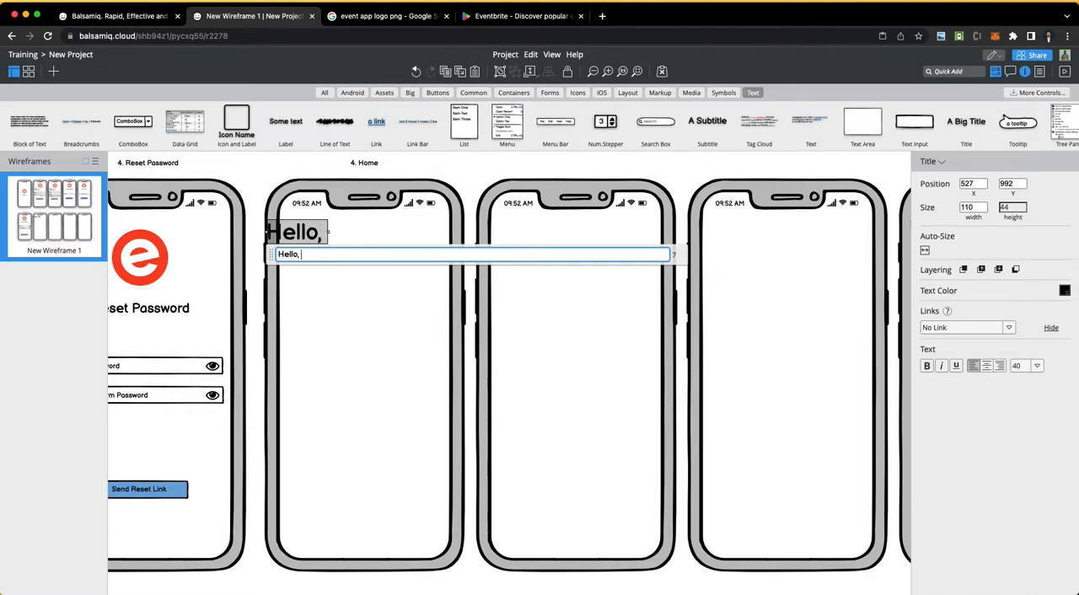
pyautogui.write(' Tausif')
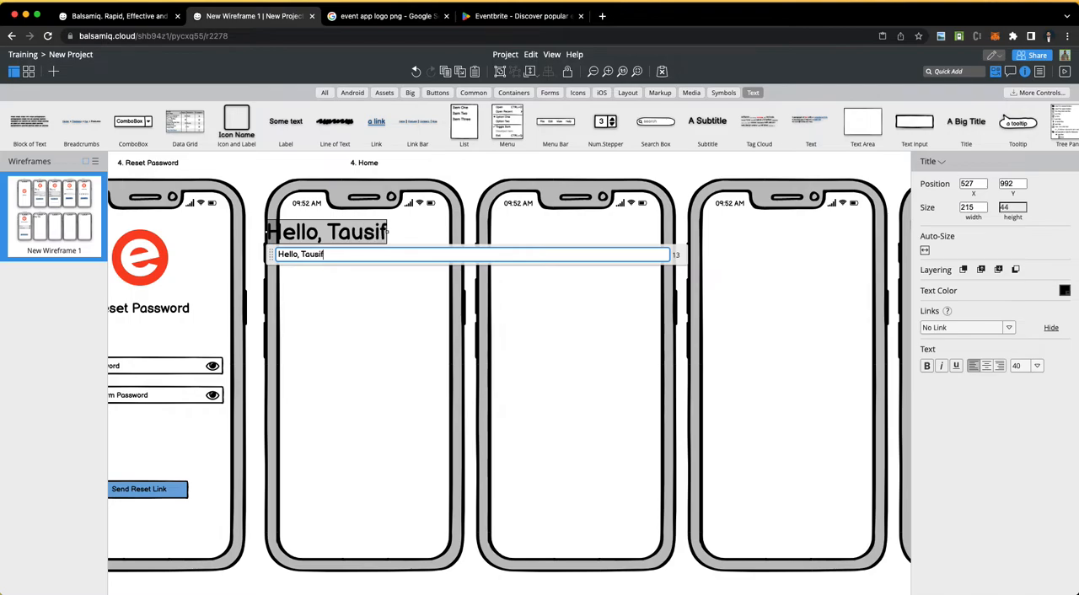
pyautogui.click(393, 158)
# Step: Move the greeting title fully inside the Home phone just below the status bar and set its font size to 28
pyautogui.moveTo(343, 238); pyautogui.dragTo(364, 241)
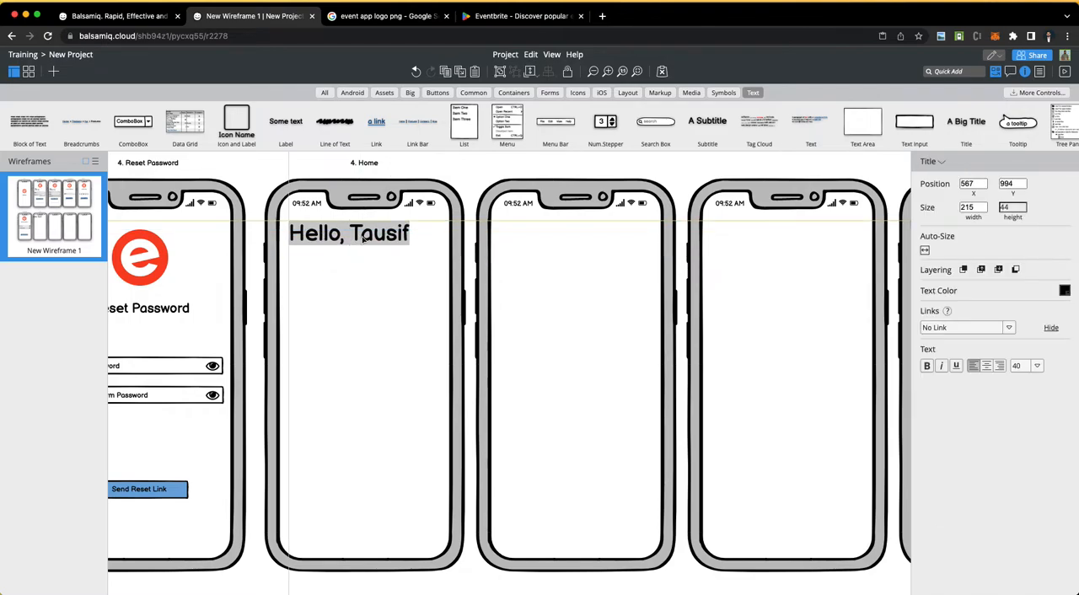
pyautogui.click(1037, 365)
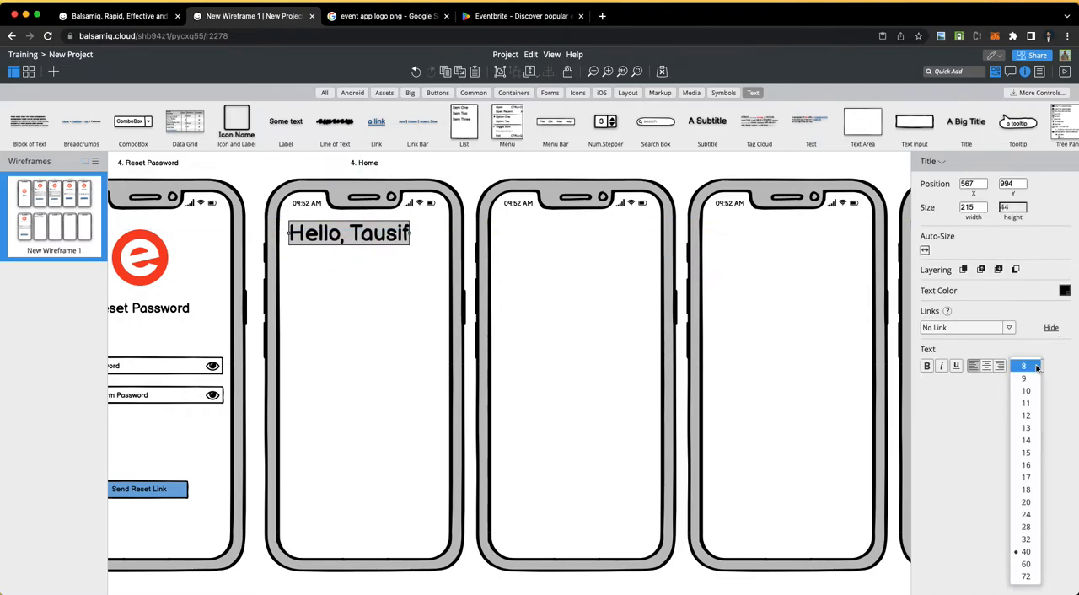
pyautogui.click(1027, 527)
pyautogui.click(334, 274)
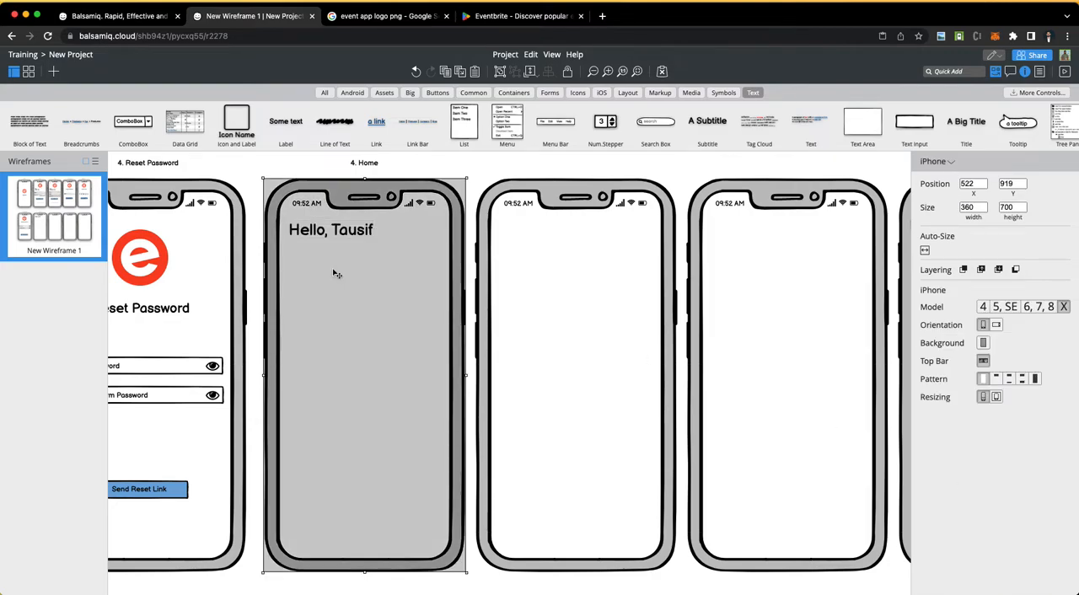
pyautogui.click(259, 166)
pyautogui.click(335, 230)
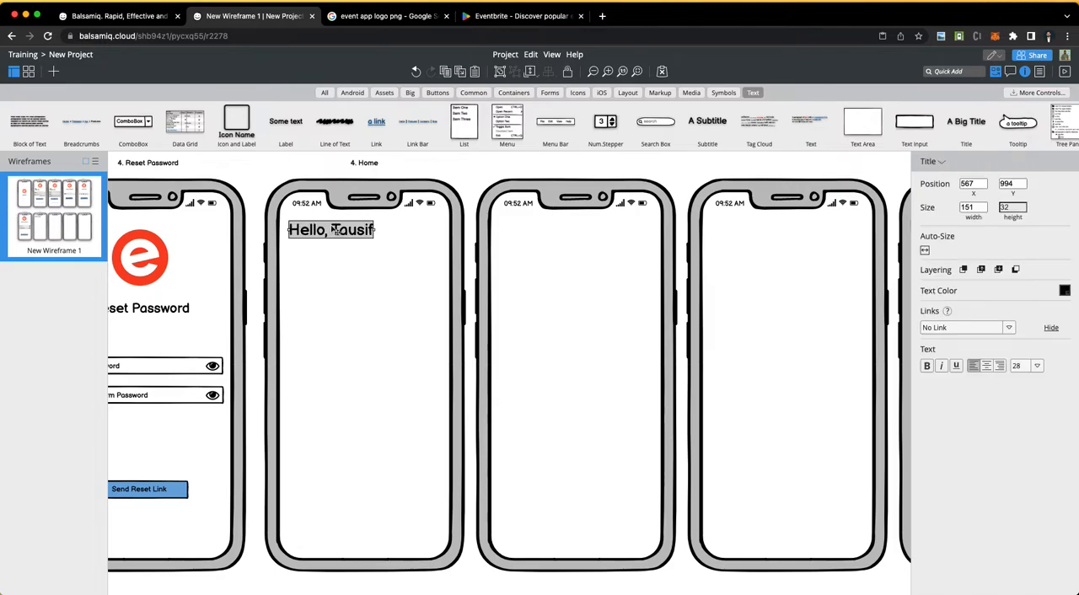
pyautogui.press('Up')
pyautogui.press('Up')
pyautogui.press('Up')
pyautogui.press('Up')
pyautogui.press('Up')
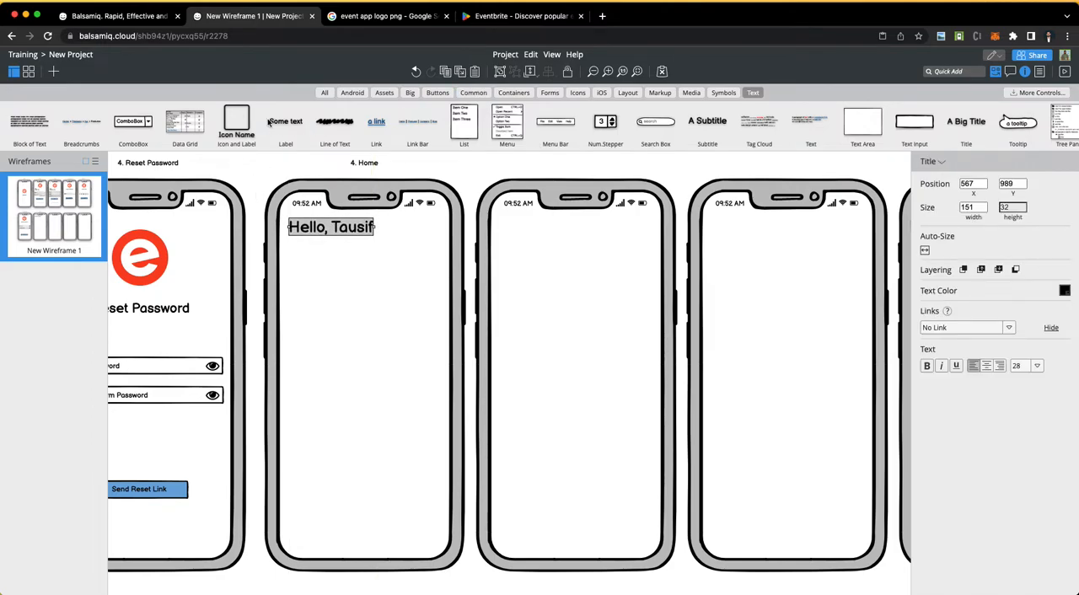
# Step: Add a label reading "What do you want to do?" directly beneath the greeting on the Home phone
pyautogui.moveTo(295, 123); pyautogui.dragTo(311, 251)
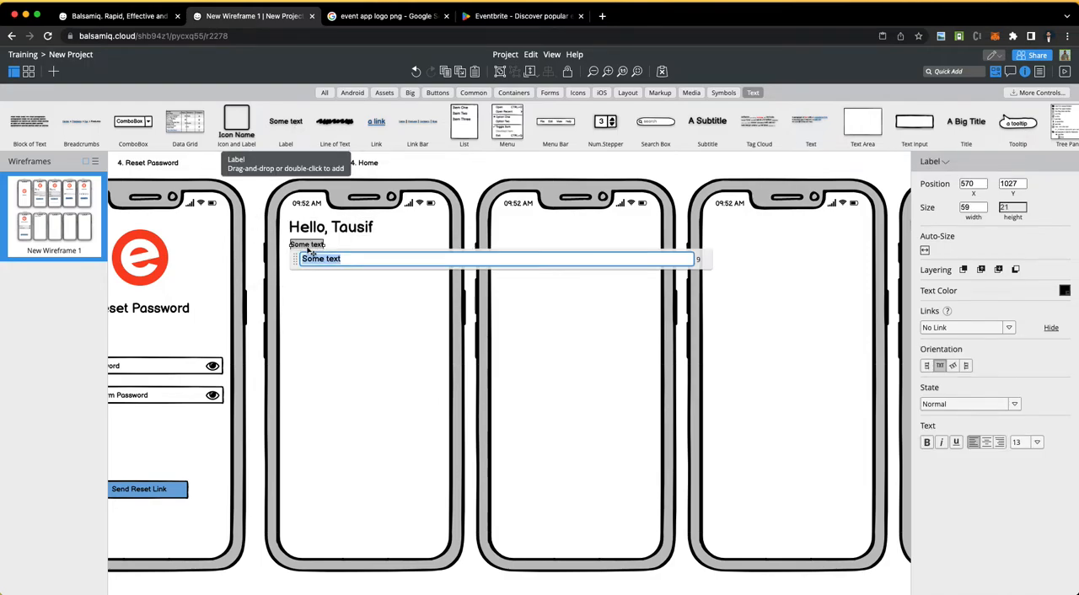
pyautogui.write('W')
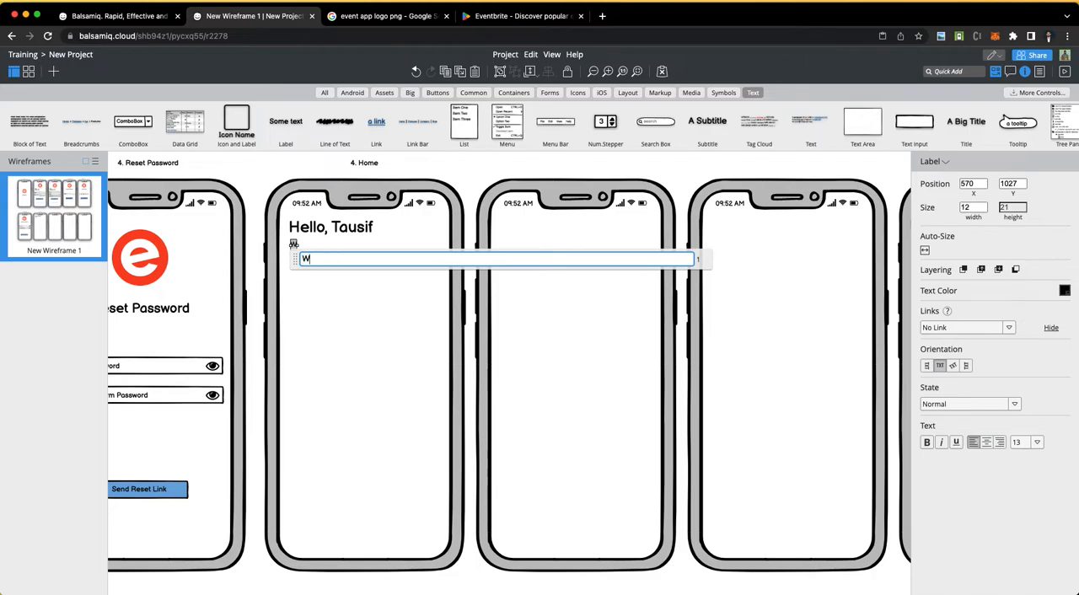
pyautogui.write('hat do you want to do?')
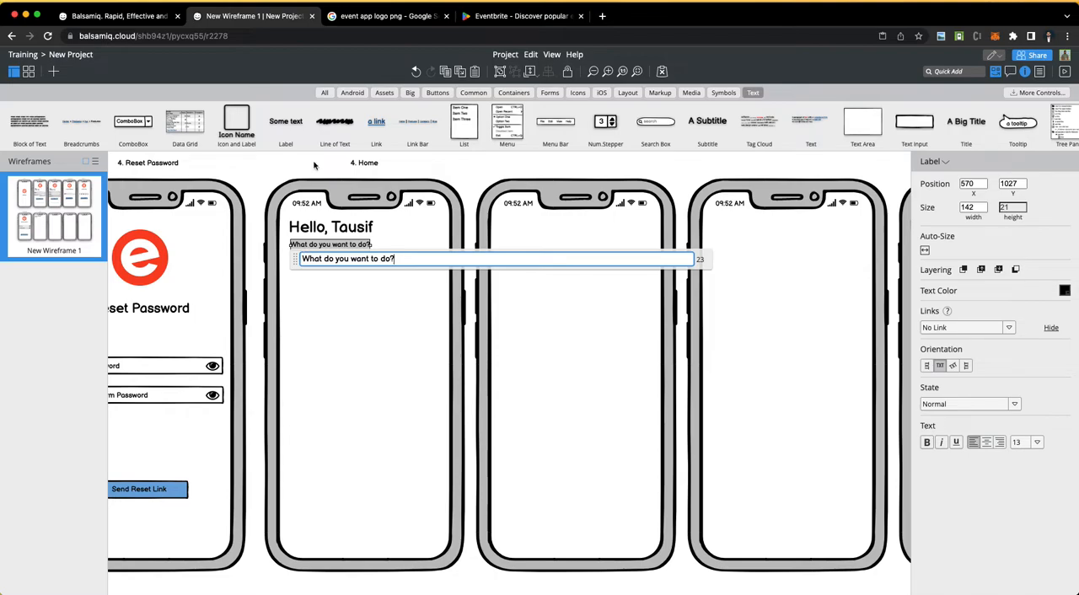
pyautogui.click(301, 298)
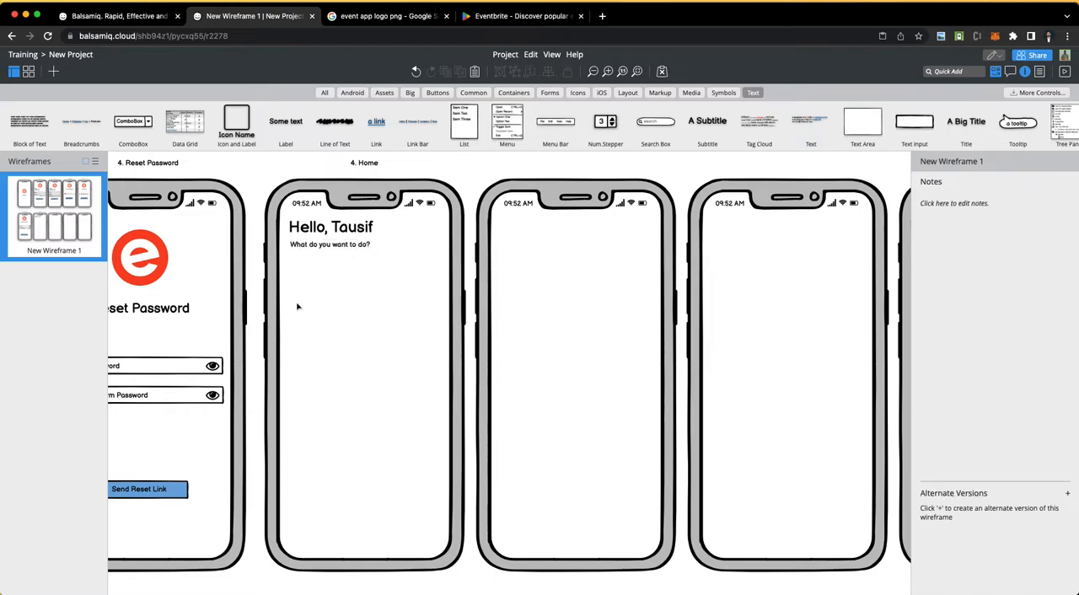
pyautogui.moveTo(327, 247); pyautogui.dragTo(327, 245)
pyautogui.click(266, 185)
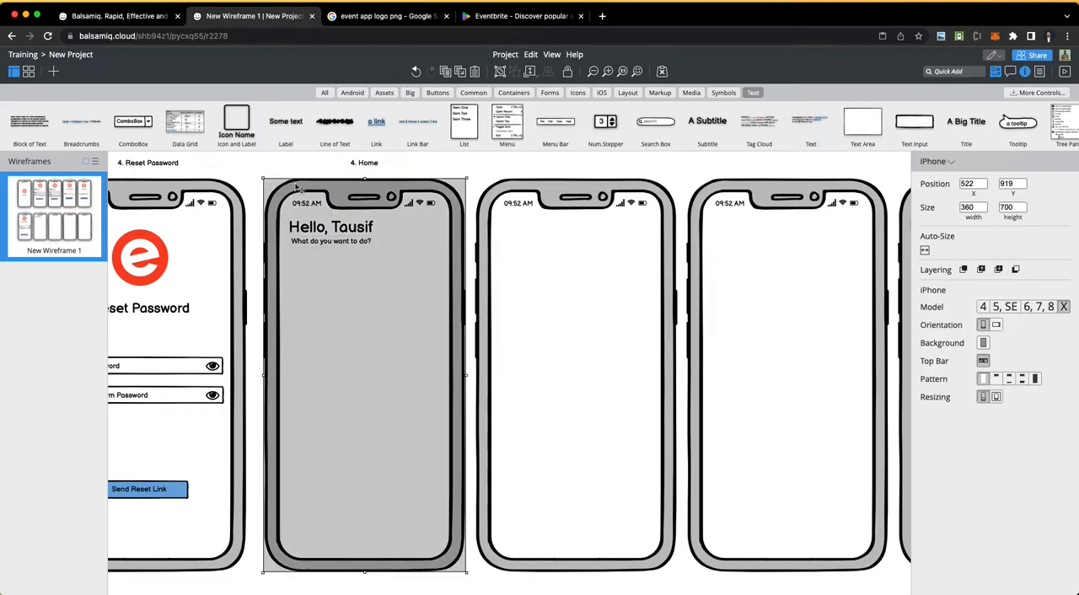
# Step: Check the Home requirement's Filter item in Word, and add a search box about 238 wide below the Home phone's prompt in Balsamiq Cloud
pyautogui.hotkey('ctrl', 'Left')
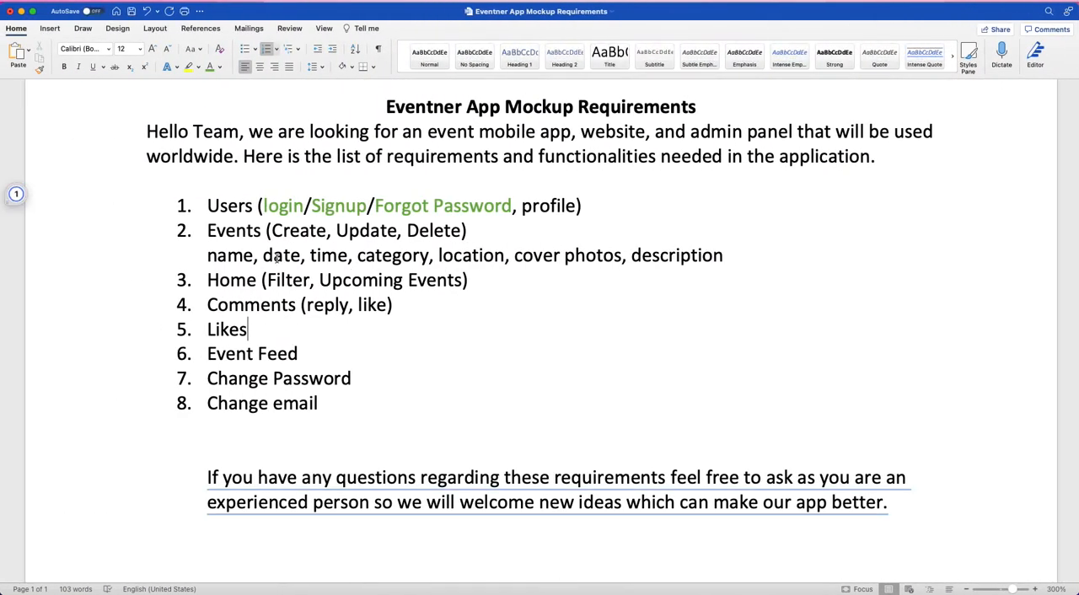
pyautogui.doubleClick(291, 280)
pyautogui.hotkey('ctrl', 'Right')
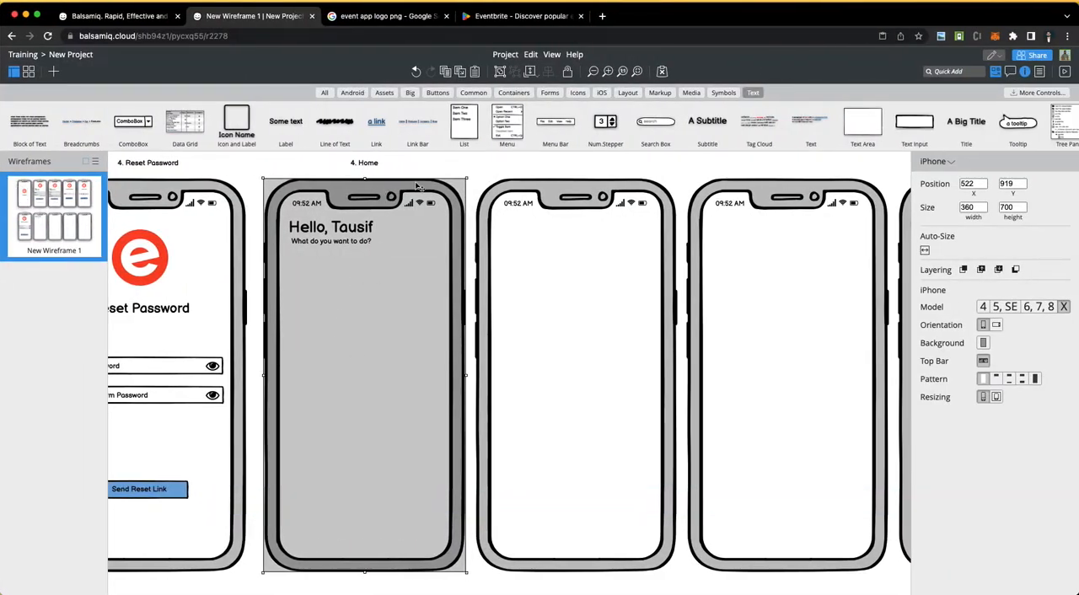
pyautogui.click(430, 162)
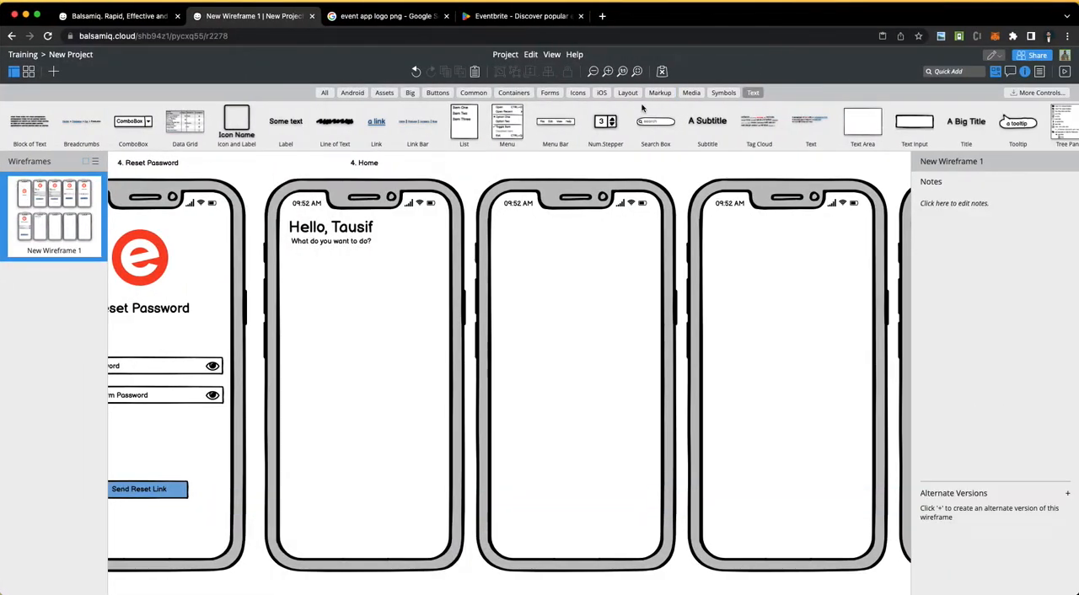
pyautogui.moveTo(650, 128); pyautogui.dragTo(422, 264)
pyautogui.click(328, 305)
pyautogui.click(328, 258)
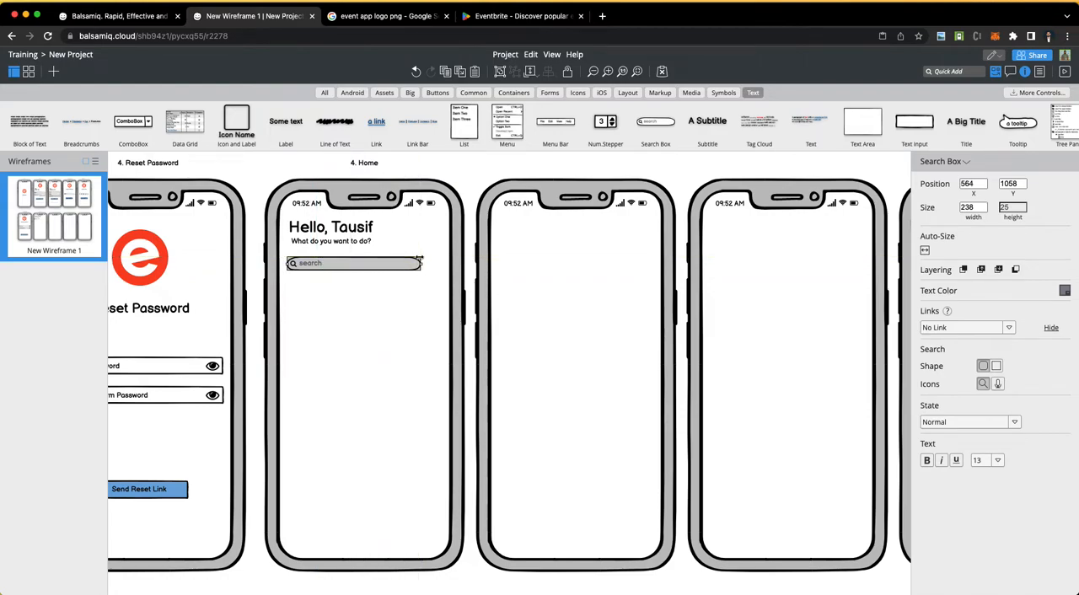
# Step: Add an icon at the upper right of the Home phone's screen and change its symbol to Filter
pyautogui.click(577, 93)
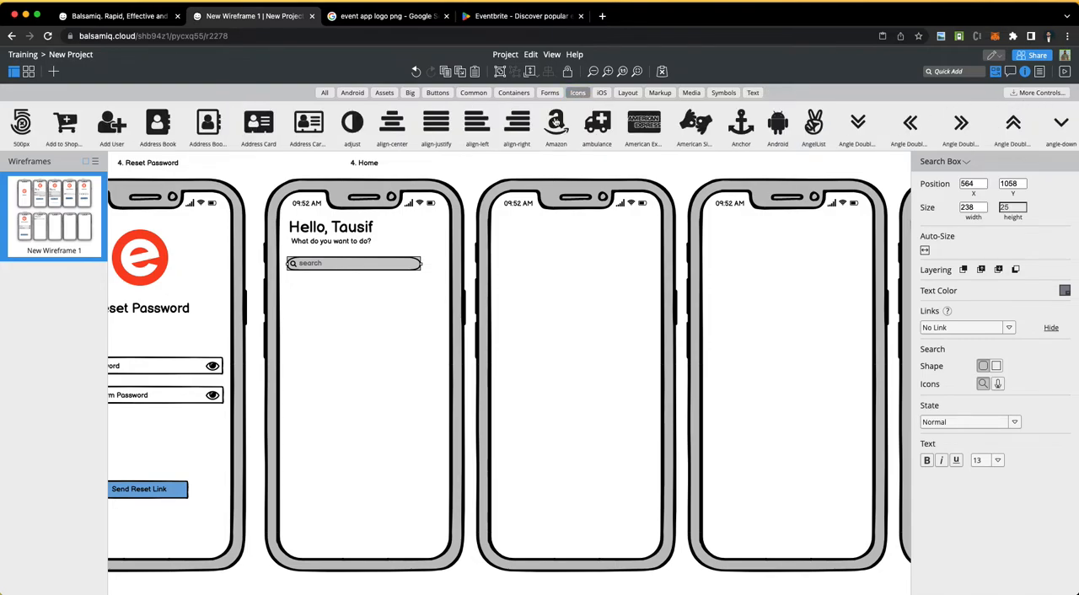
pyautogui.moveTo(202, 127); pyautogui.dragTo(429, 237)
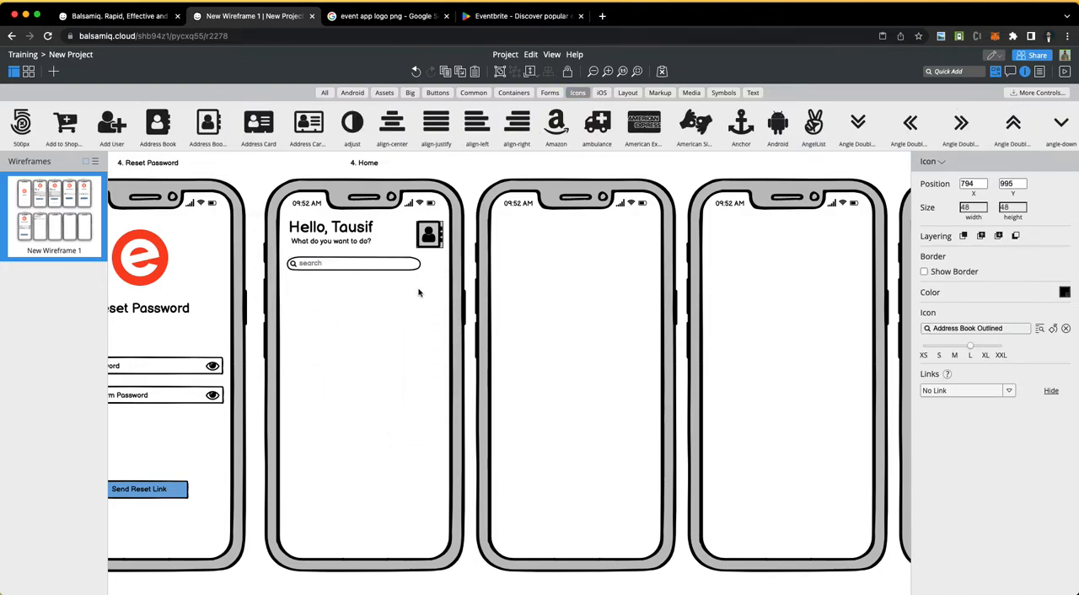
pyautogui.click(969, 328)
pyautogui.write('filt')
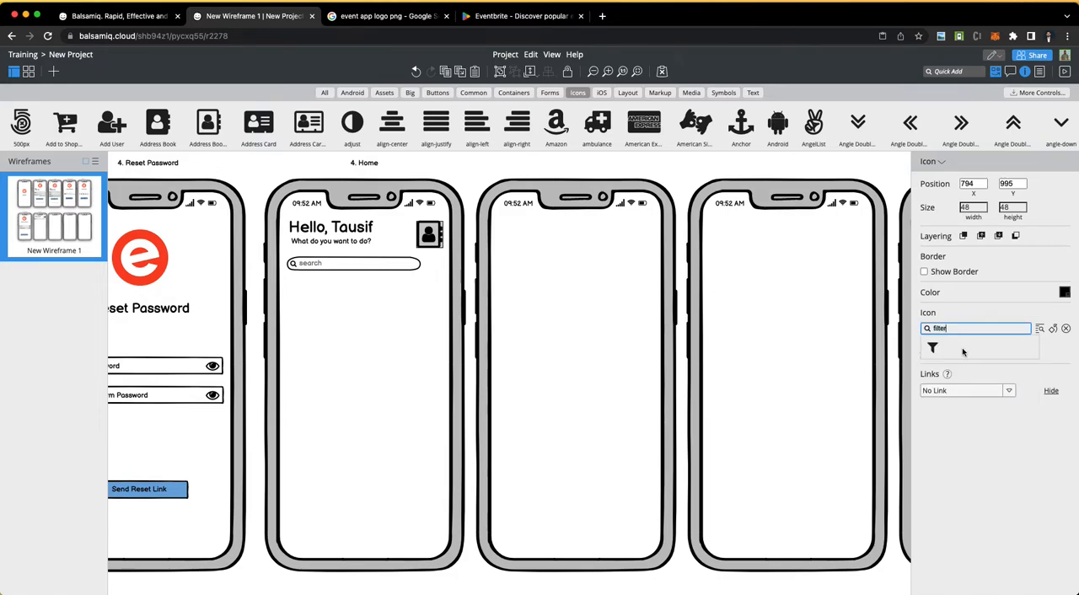
pyautogui.write('er')
pyautogui.click(933, 349)
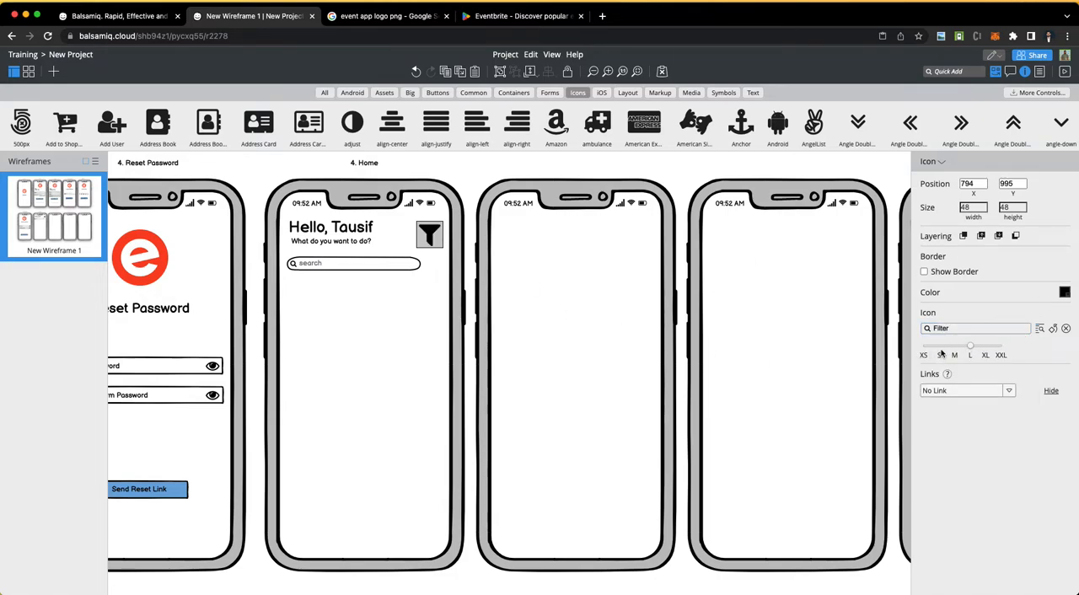
# Step: Set the filter icon to size S, place it beside the search box, and widen the box to about 249
pyautogui.click(940, 353)
pyautogui.moveTo(425, 233); pyautogui.dragTo(428, 263)
pyautogui.click(379, 263)
pyautogui.click(481, 158)
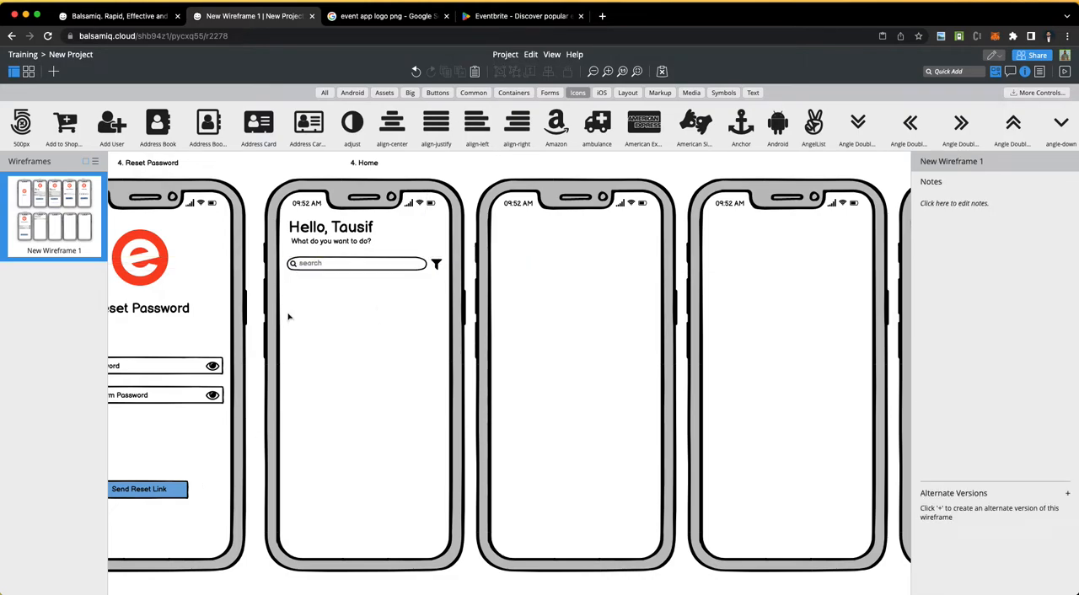
# Step: Change the Home phone's search box text to "Search Events"
pyautogui.click(311, 268)
pyautogui.doubleClick(335, 268)
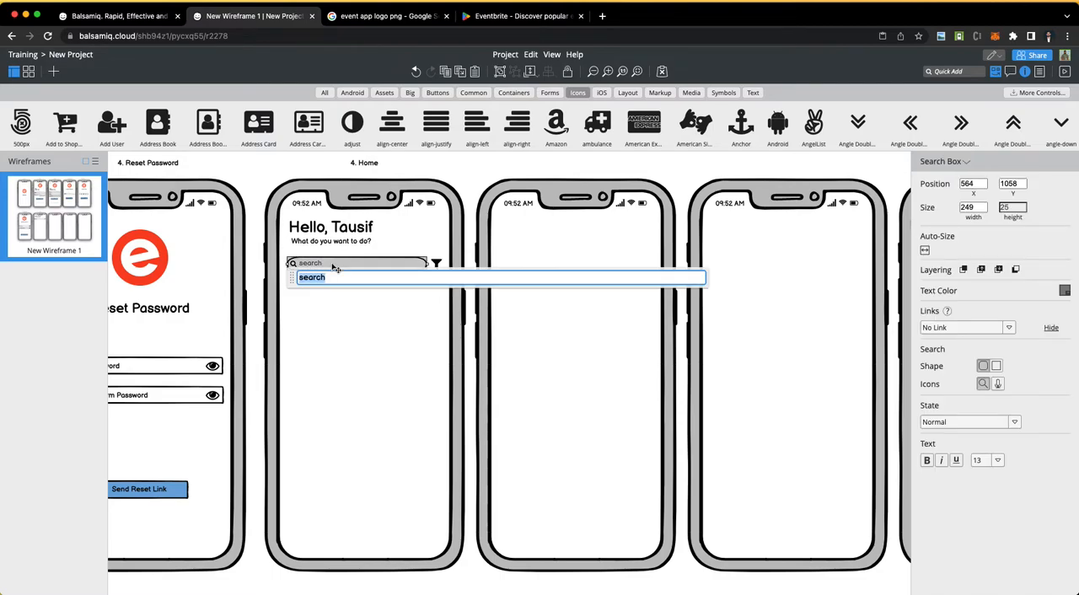
pyautogui.write('Events')
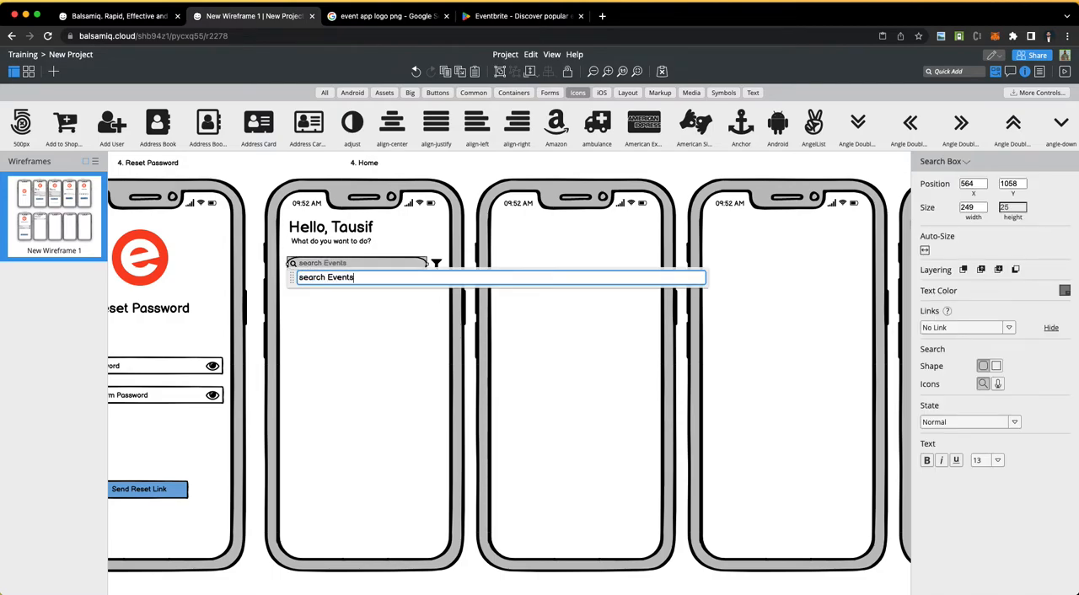
pyautogui.press('BackSpace')
pyautogui.write('S')
pyautogui.click(413, 298)
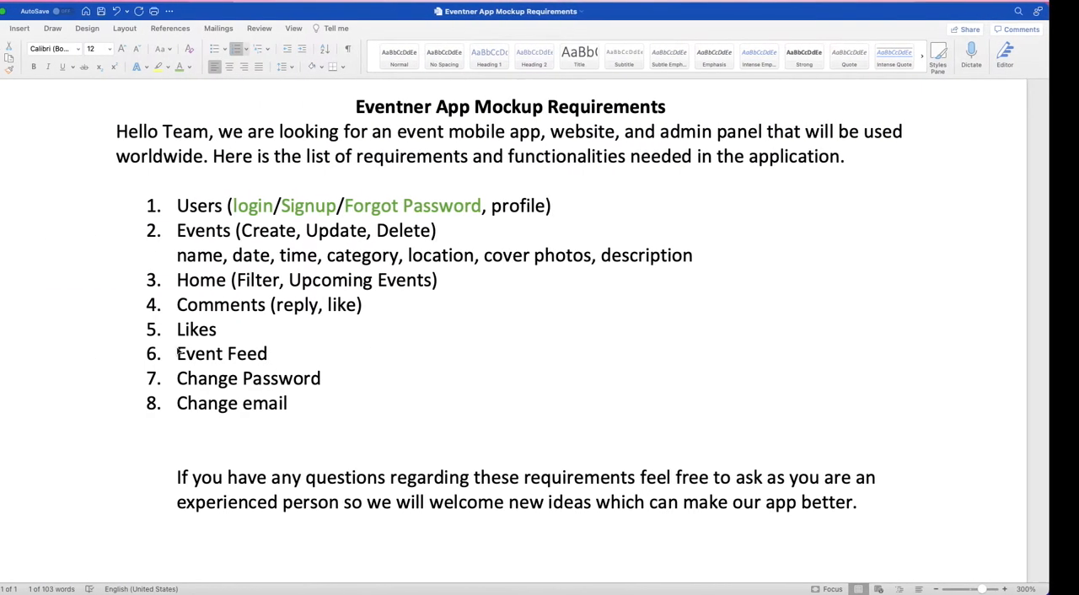
# Step: Switch to the Word requirements document and colour the Home item's word "Filter" green
pyautogui.hotkey('ctrl', 'Right')
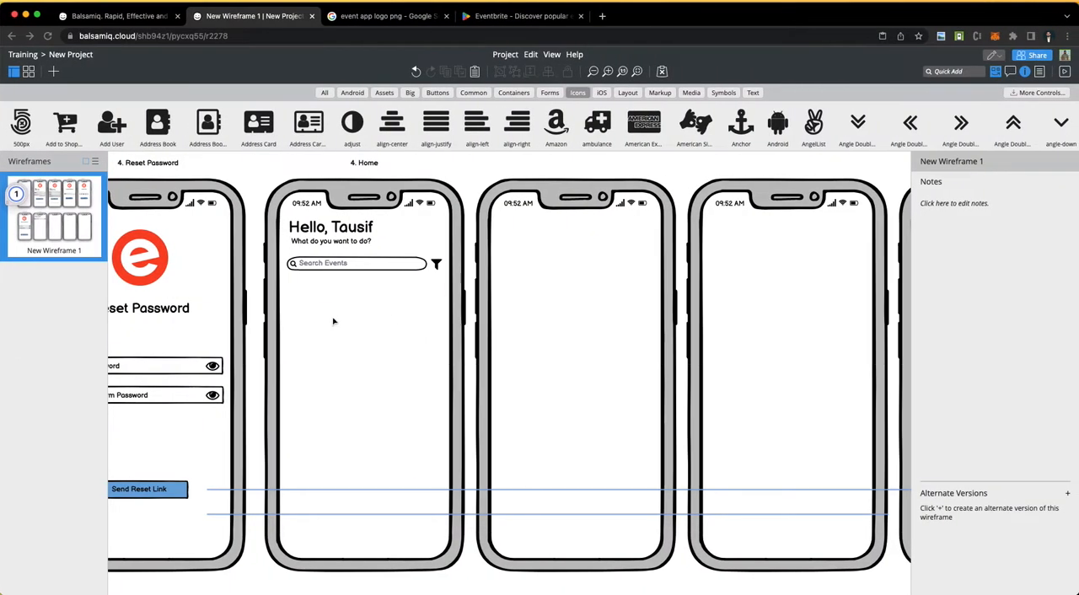
pyautogui.hotkey('ctrl', 'Left')
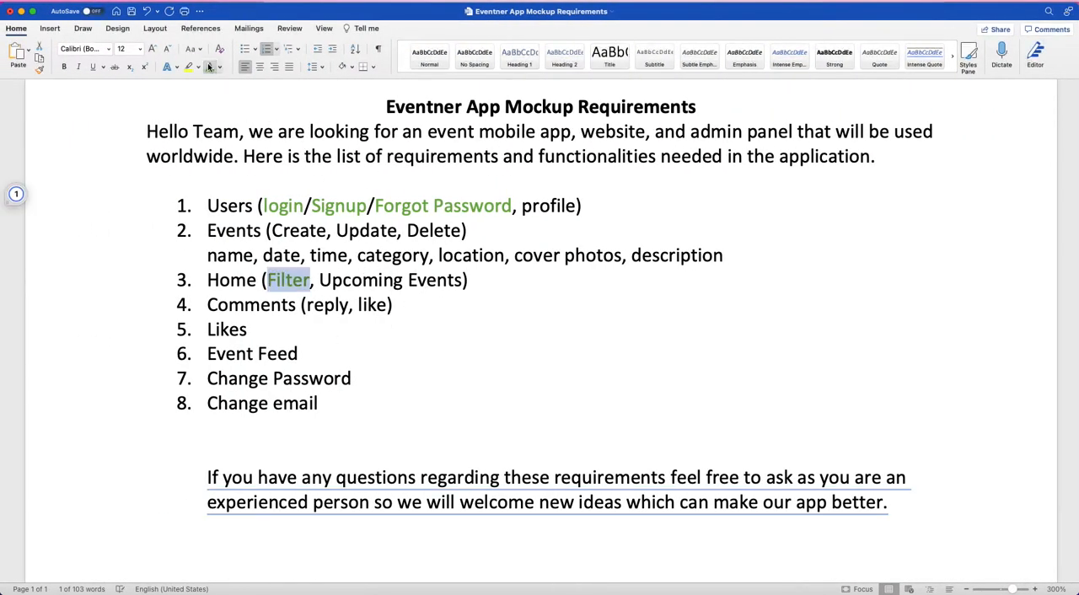
pyautogui.tripleClick(365, 284)
pyautogui.click(485, 316)
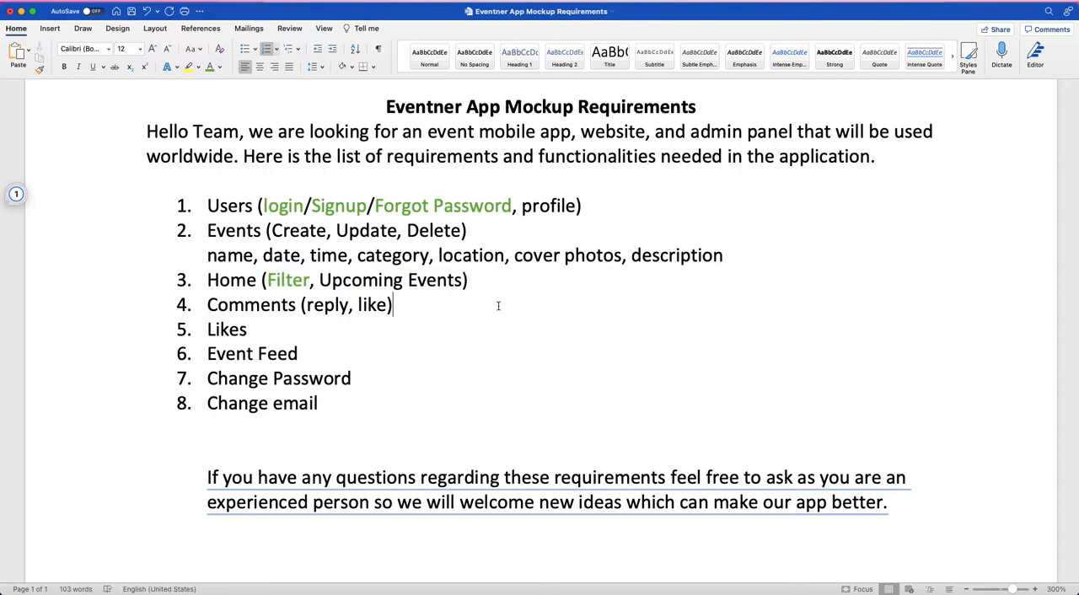
# Step: Switch back to Balsamiq, duplicate the Home greeting title below the search box, and change the copy's text to "Upcoming Events"
pyautogui.hotkey('ctrl', 'Right')
pyautogui.click(365, 235)
pyautogui.hotkey('ctrl', 'd')
pyautogui.moveTo(363, 234); pyautogui.dragTo(357, 289)
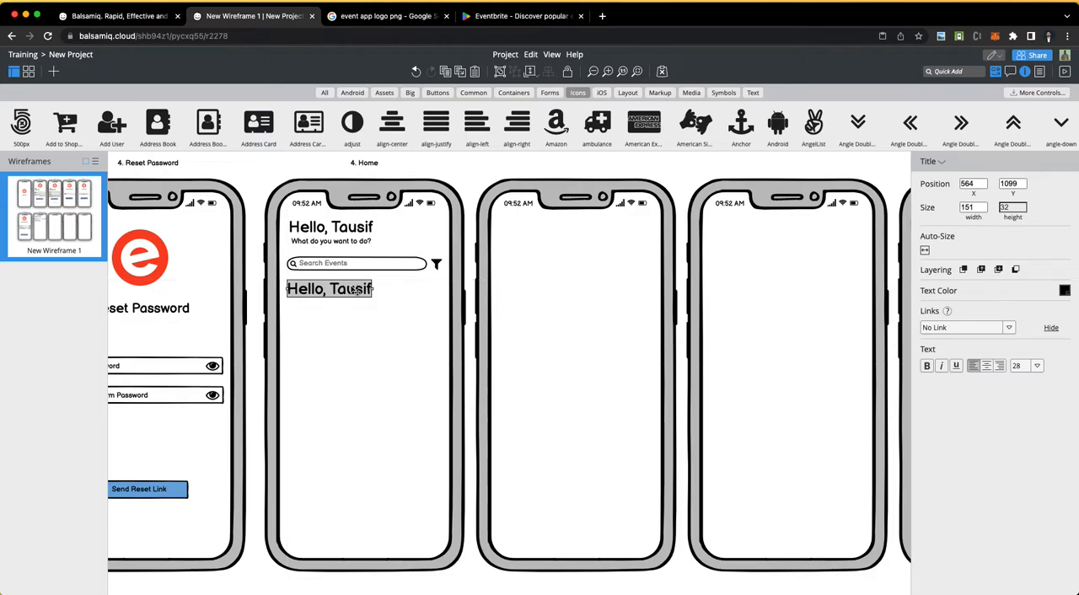
pyautogui.doubleClick(355, 289)
pyautogui.write('Upcomi')
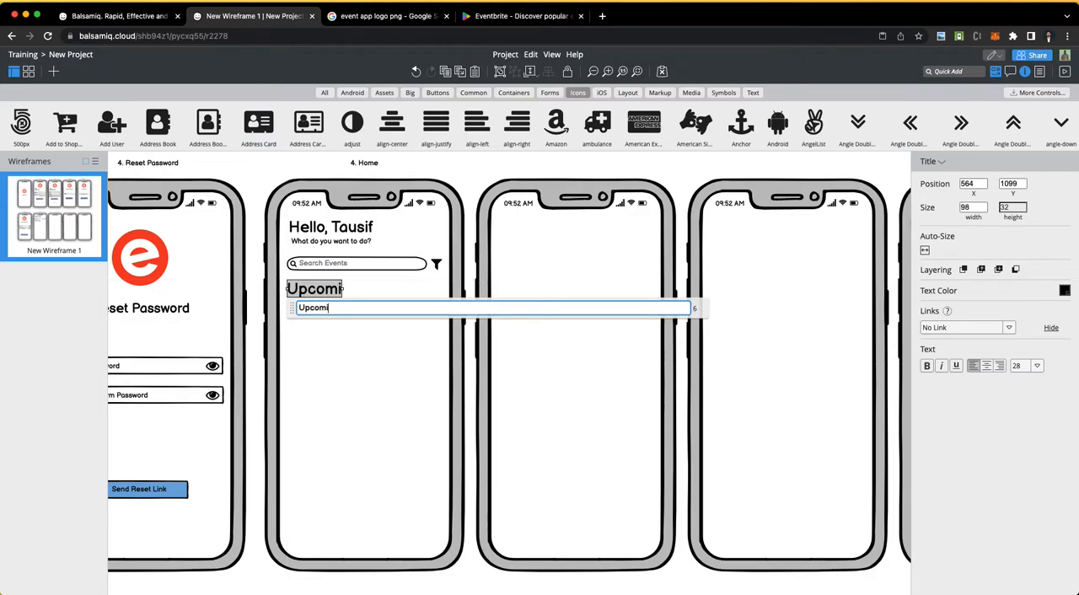
pyautogui.write('ng Events')
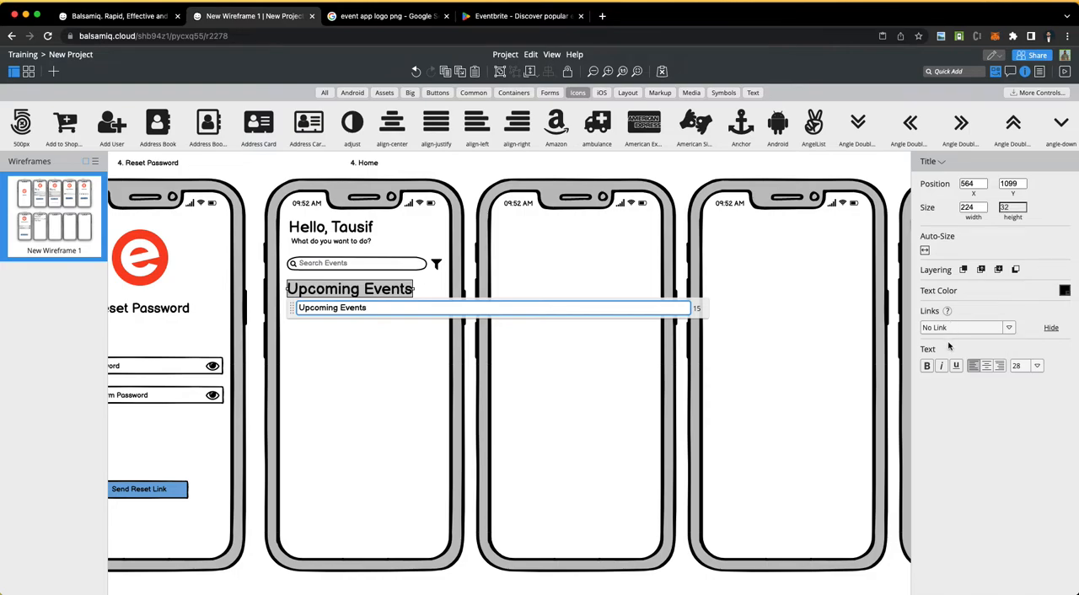
# Step: Set the "Upcoming Events" heading's font size to 18
pyautogui.click(1039, 368)
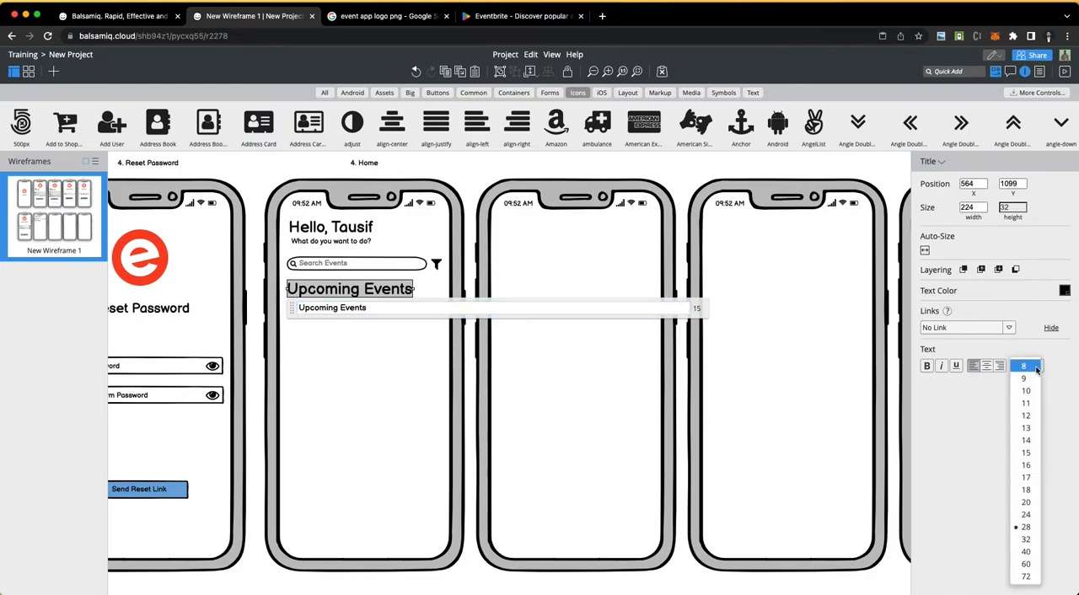
pyautogui.click(1028, 496)
pyautogui.click(357, 353)
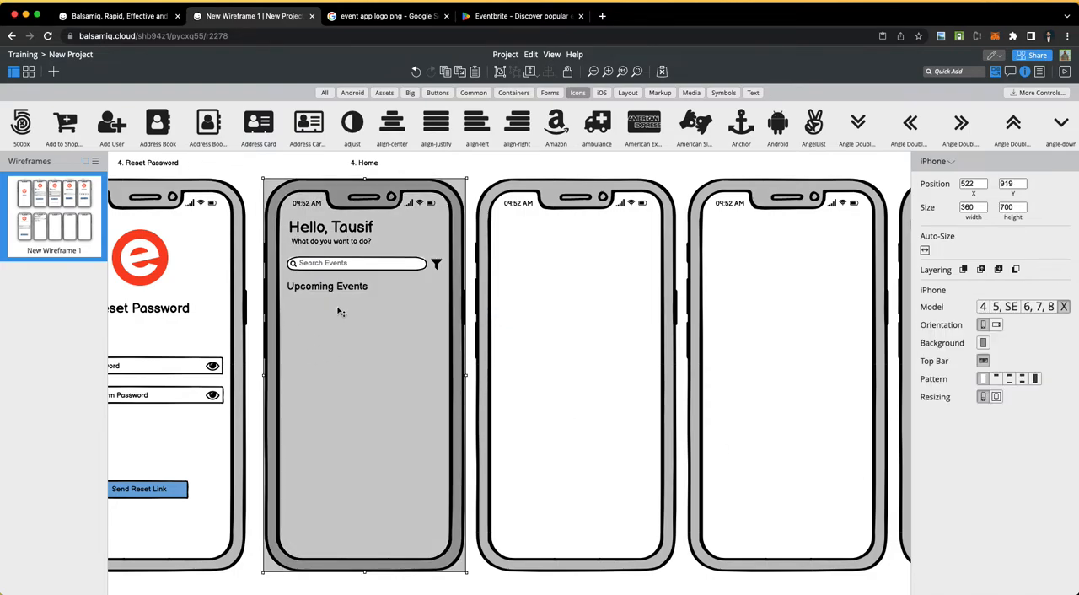
pyautogui.click(406, 162)
# Step: Check the Home item in the Word requirements, and add a rectangle about 289 by 114 under the "Upcoming Events" heading in Balsamiq
pyautogui.press('super+Tab')
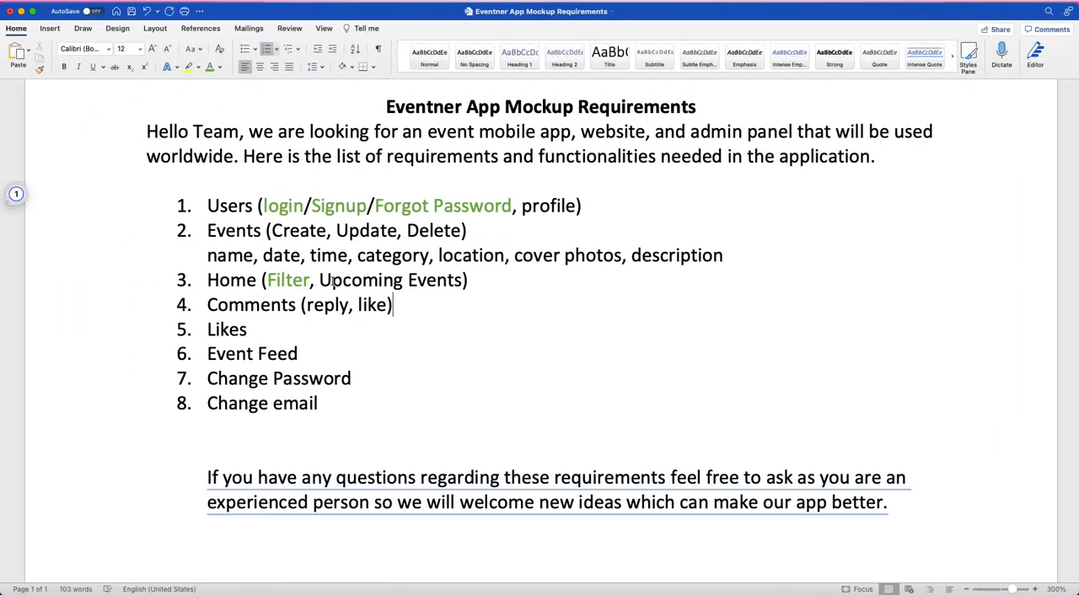
pyautogui.press('super+Tab')
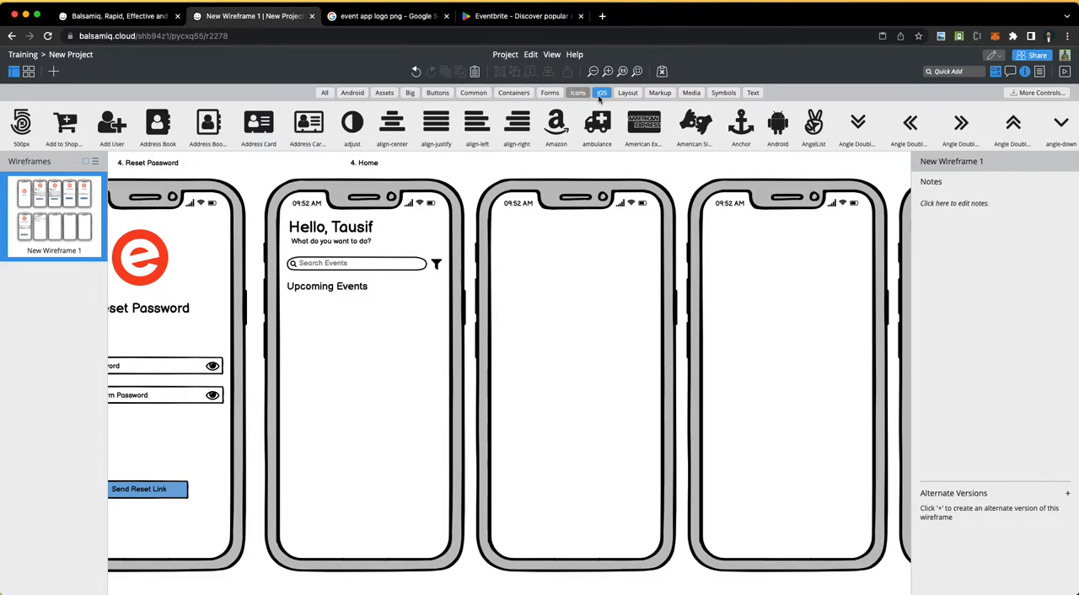
pyautogui.click(628, 93)
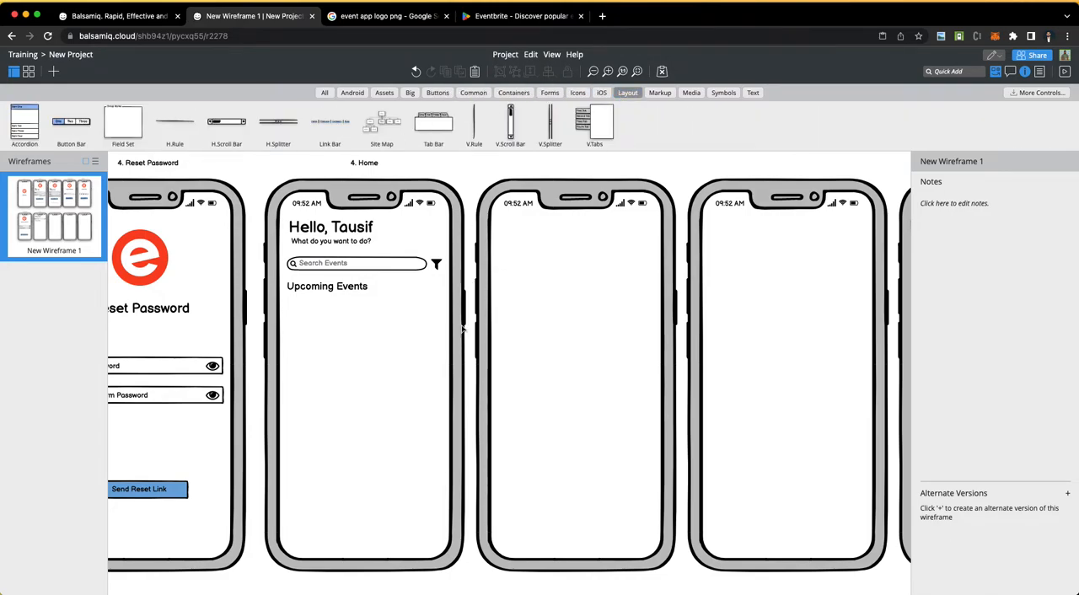
pyautogui.press('super+Tab')
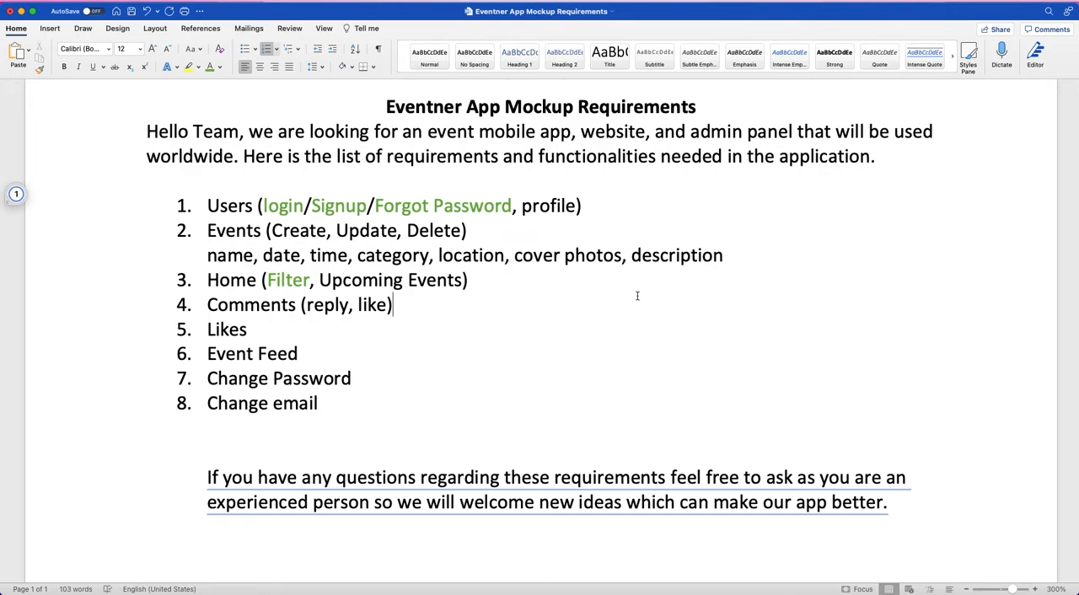
pyautogui.press('super+Tab')
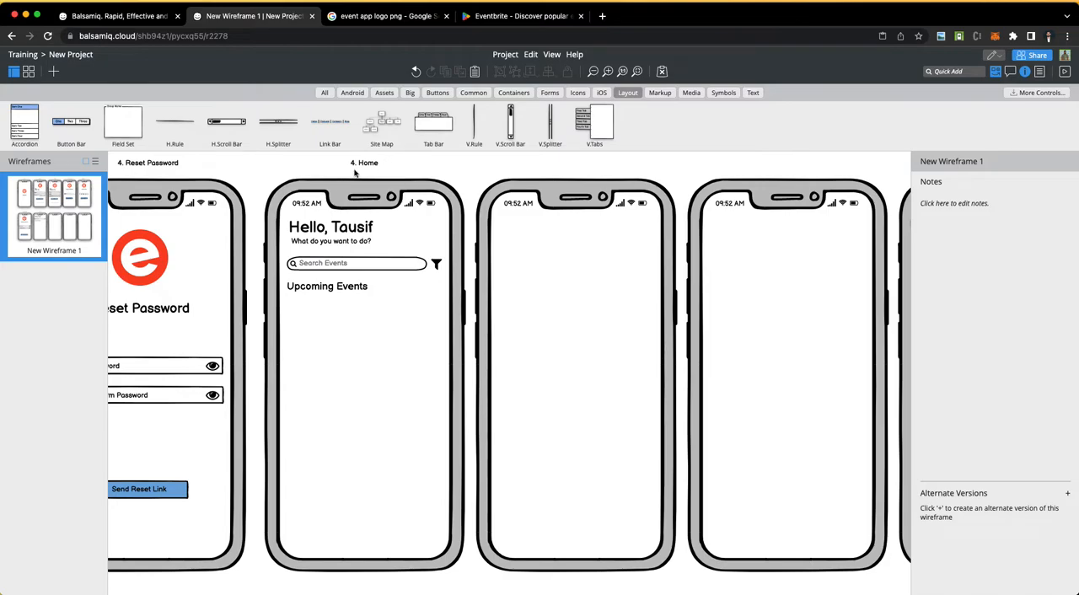
pyautogui.click(517, 95)
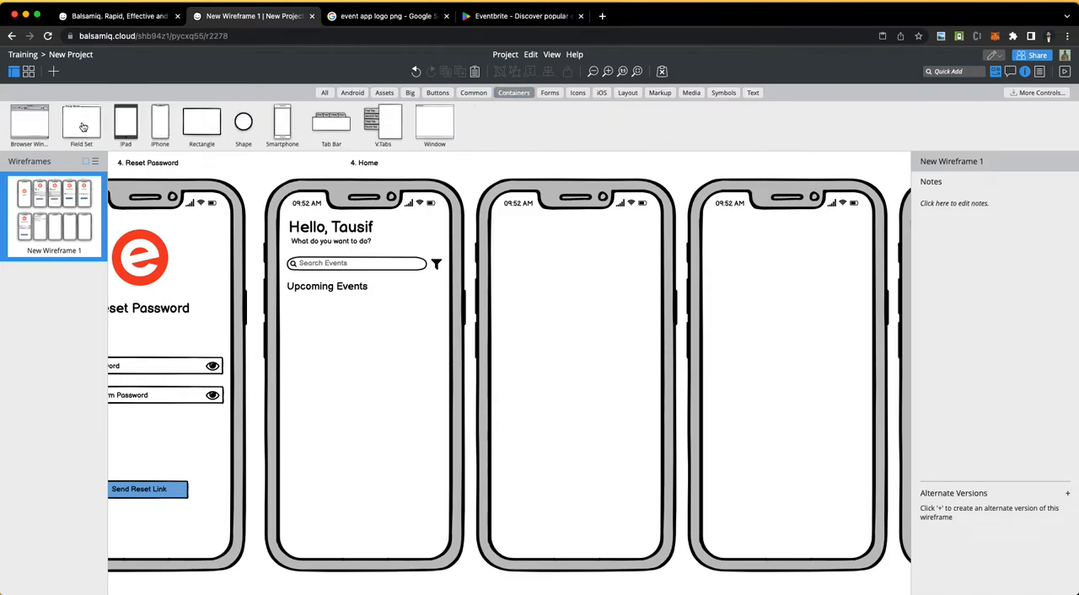
pyautogui.moveTo(196, 127); pyautogui.dragTo(445, 360)
pyautogui.moveTo(401, 327); pyautogui.dragTo(402, 329)
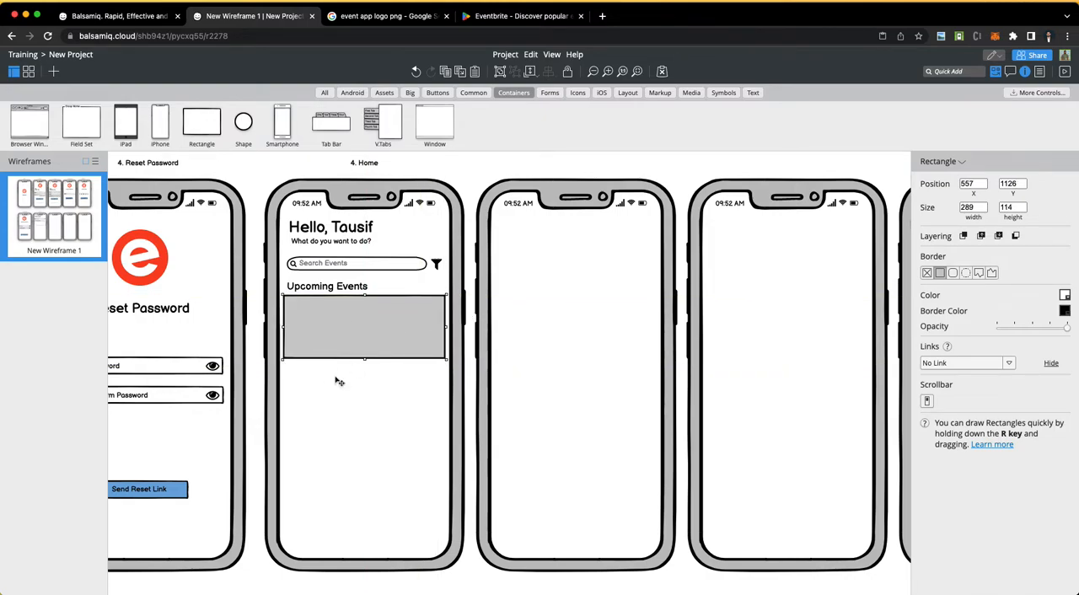
# Step: Increase the rectangle's height to about 138 and duplicate it to make three event cards stacked down the Home screen
pyautogui.moveTo(364, 359); pyautogui.dragTo(359, 517)
pyautogui.press('super+d')
pyautogui.click(465, 181)
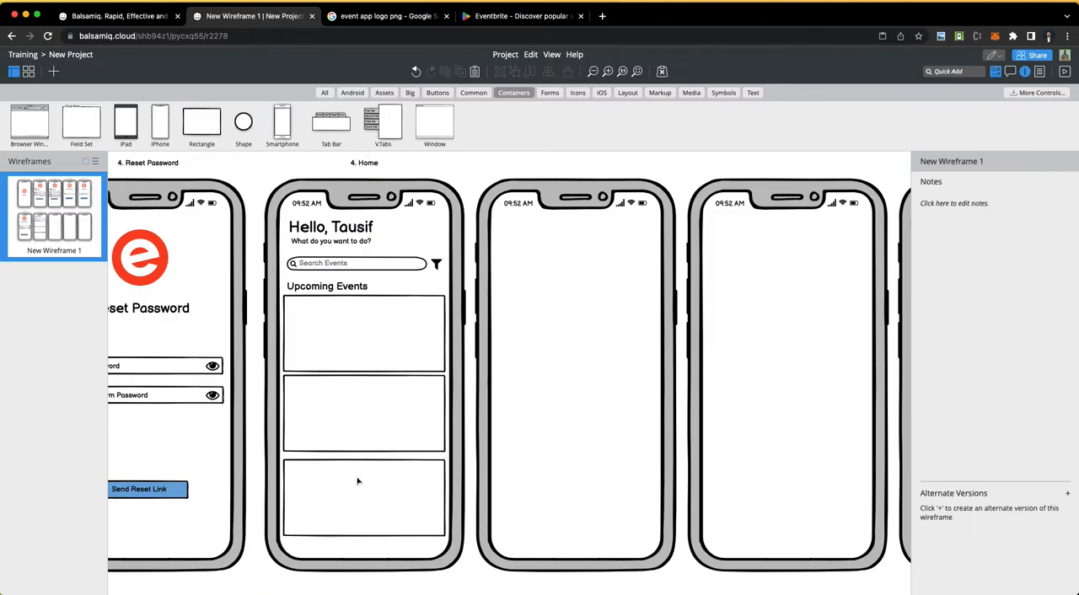
pyautogui.click(362, 328)
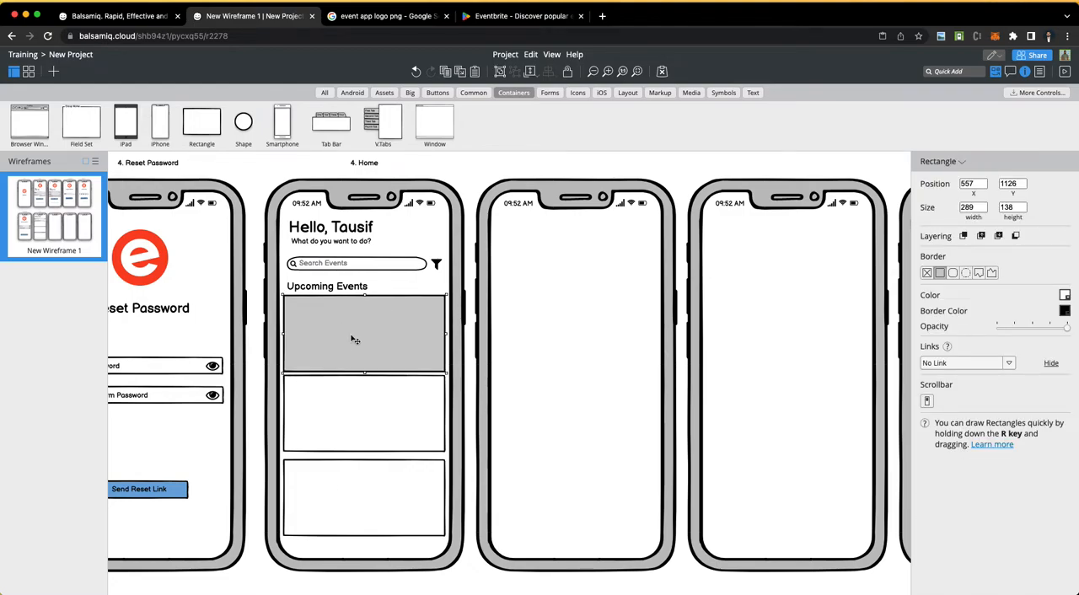
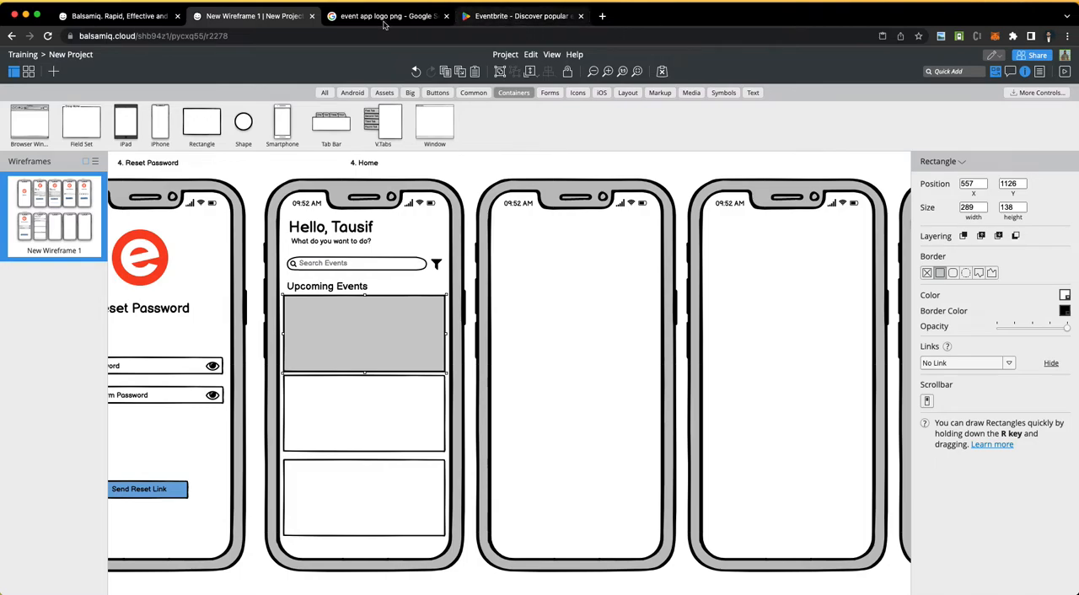
# Step: Switch to Google Images, search for "event photos", and copy the Pexels photo of a concert crowd
pyautogui.click(355, 23)
pyautogui.scroll(3, 282, 104)
pyautogui.tripleClick(222, 74)
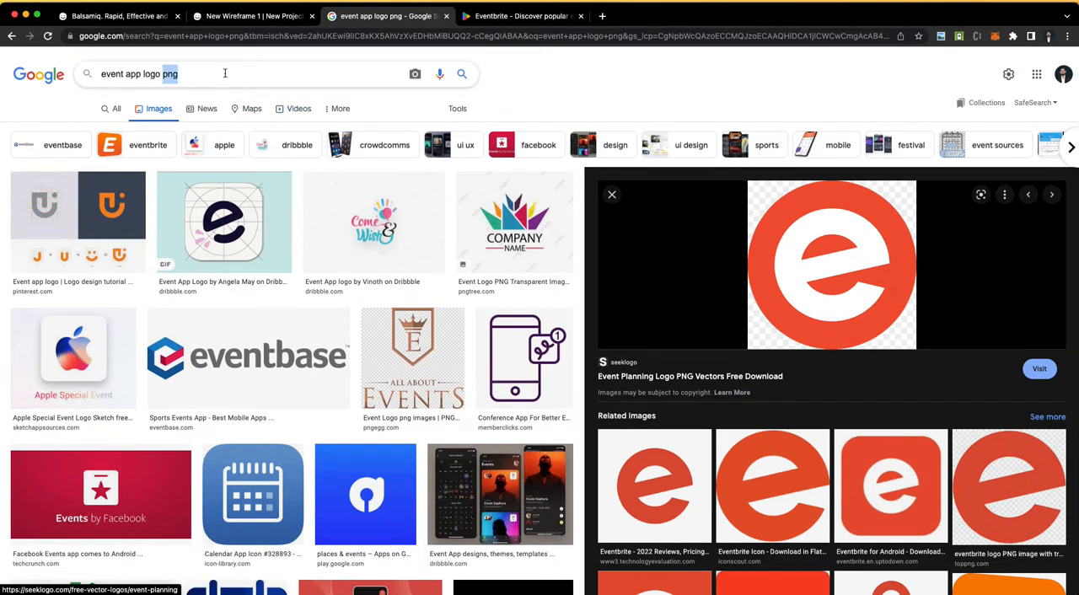
pyautogui.write('evnt')
pyautogui.press('BackSpace')
pyautogui.press('BackSpace')
pyautogui.write('ent photos')
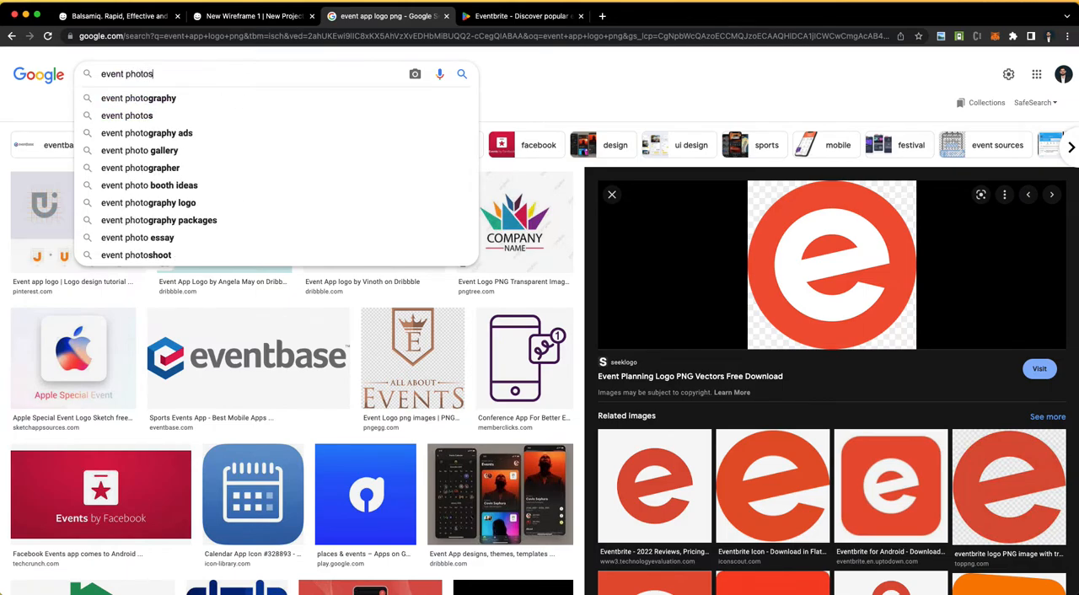
pyautogui.press('Return')
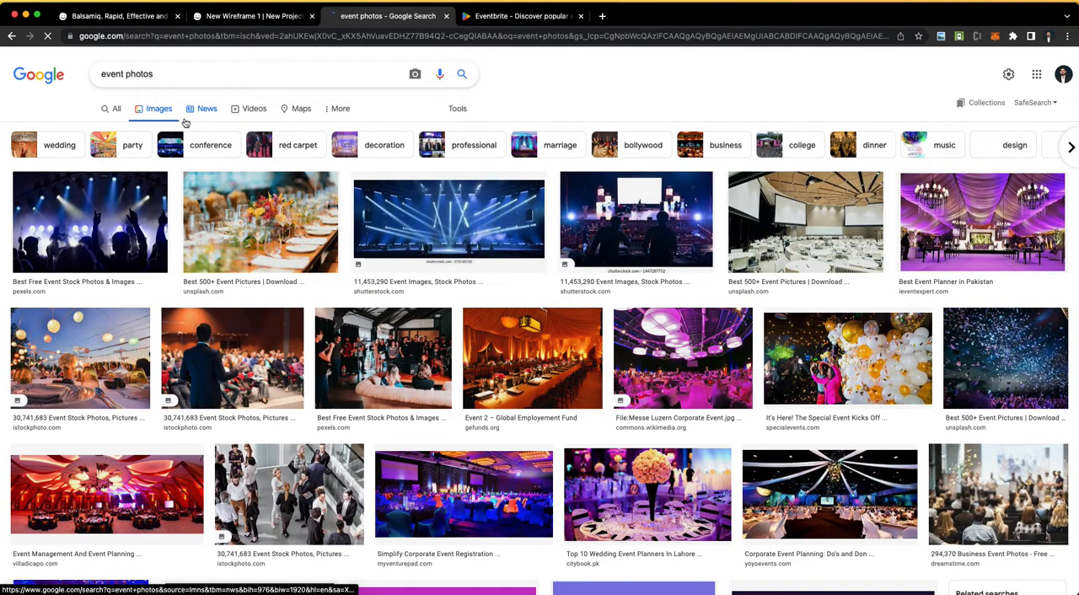
pyautogui.click(72, 219)
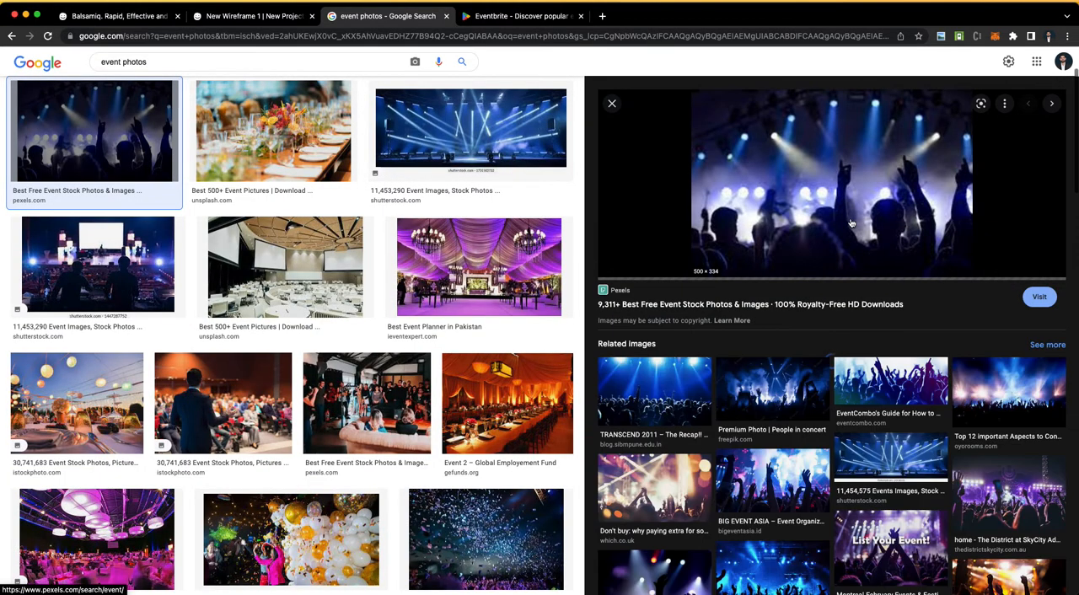
pyautogui.rightClick(845, 128)
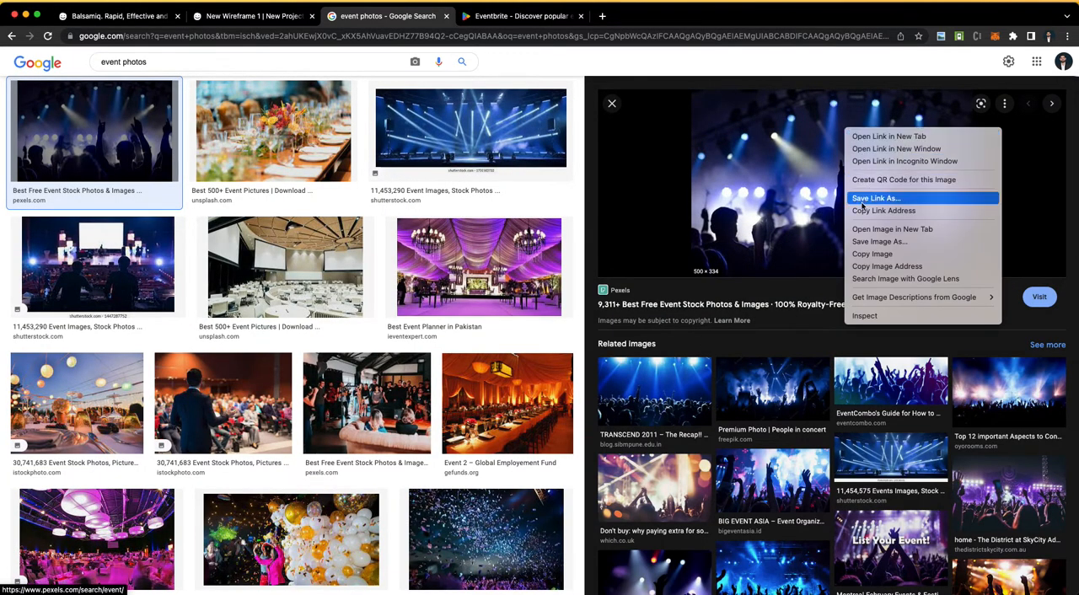
pyautogui.click(863, 254)
# Step: Try to paste the copied photo into the Balsamiq wireframe
pyautogui.hotkey('ctrl', 'Left')
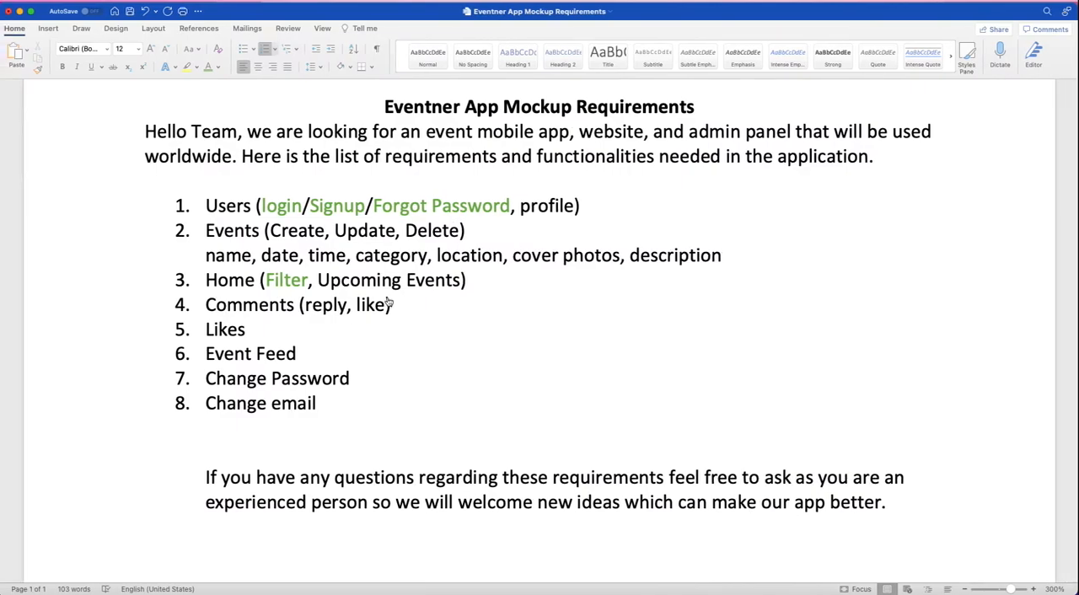
pyautogui.hotkey('ctrl', 'Right')
pyautogui.click(226, 19)
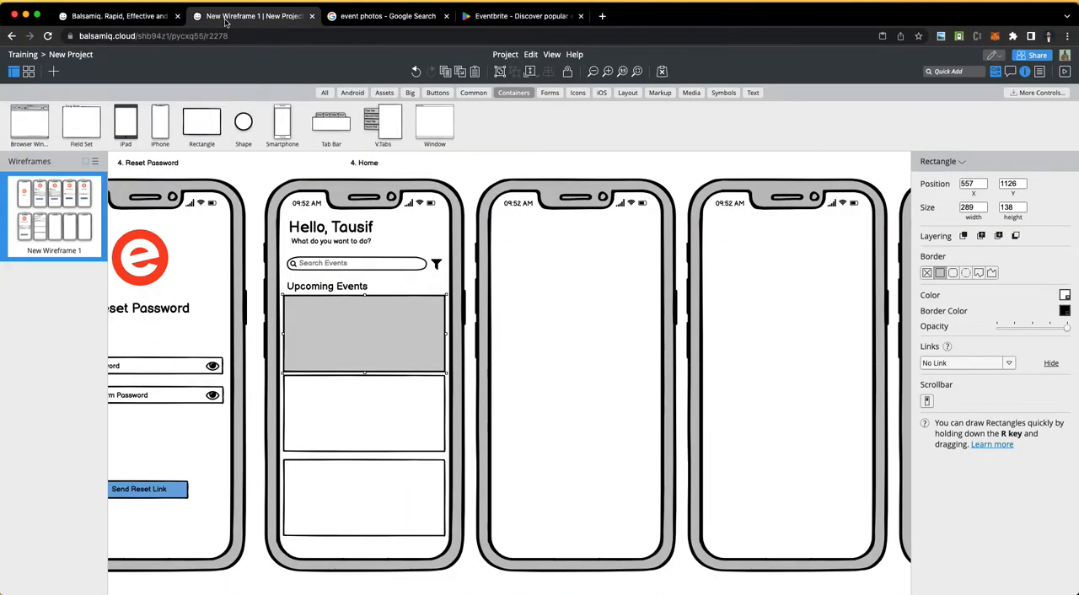
pyautogui.press('super+v')
pyautogui.press('super+z')
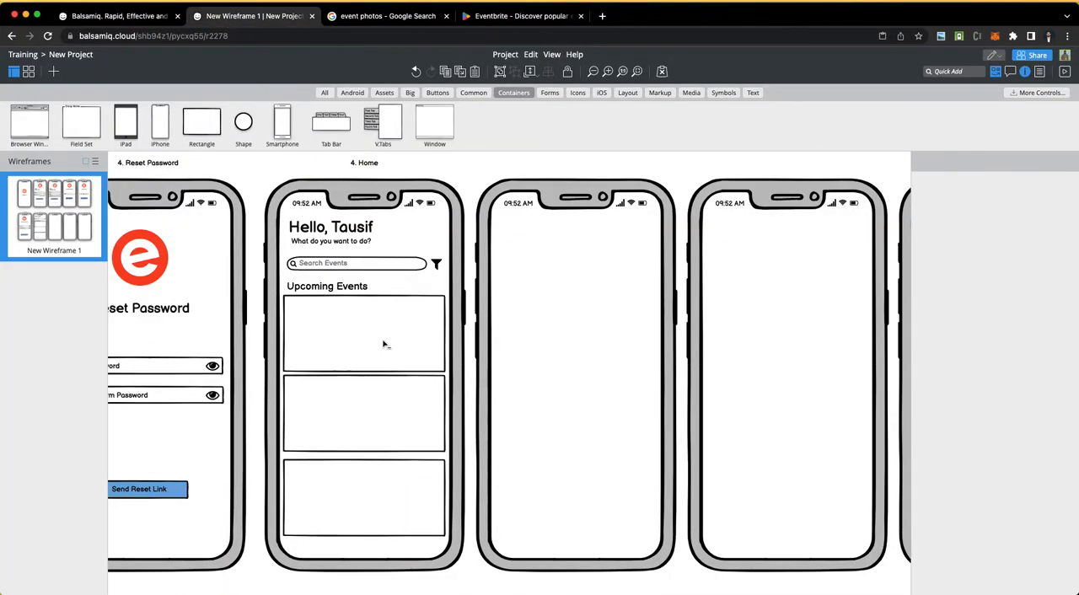
# Step: Copy the concert crowd photo from Google Images again and paste it into the Balsamiq wireframe
pyautogui.click(516, 16)
pyautogui.click(367, 24)
pyautogui.rightClick(791, 225)
pyautogui.click(817, 349)
pyautogui.click(127, 16)
pyautogui.click(253, 16)
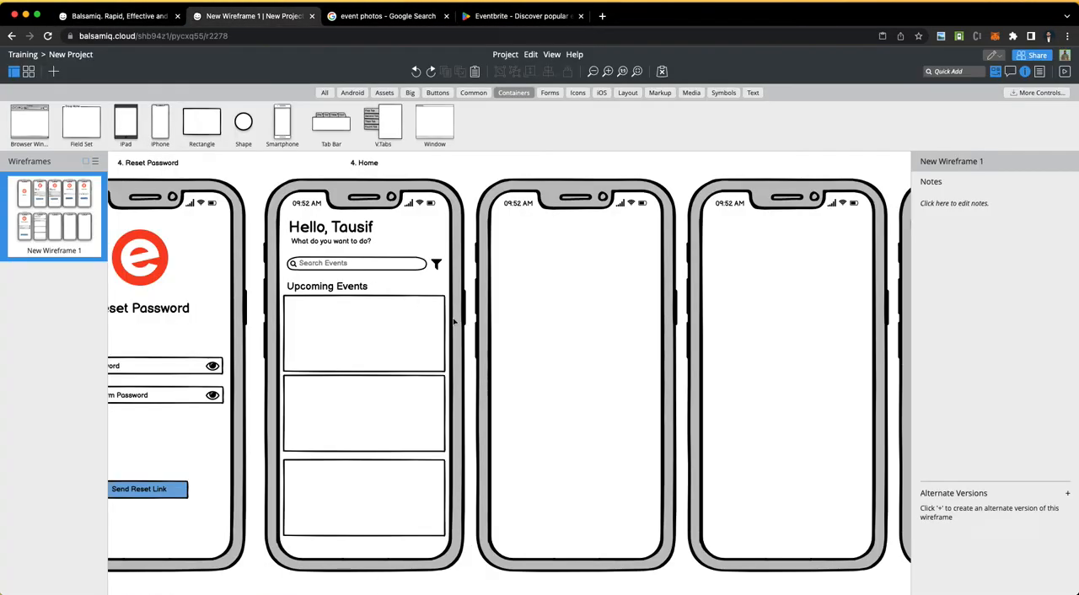
pyautogui.press('super+v')
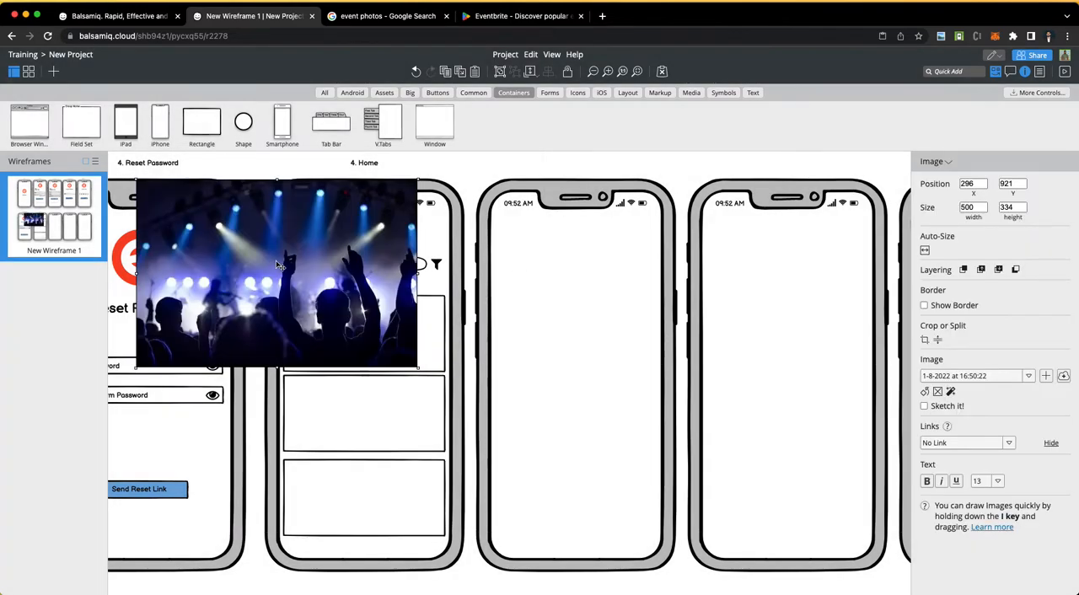
# Step: Resize the concert photo to 289 by 138 and place it exactly over the first event card on the Home screen
pyautogui.moveTo(137, 368); pyautogui.dragTo(283, 250)
pyautogui.moveTo(333, 223); pyautogui.dragTo(445, 329)
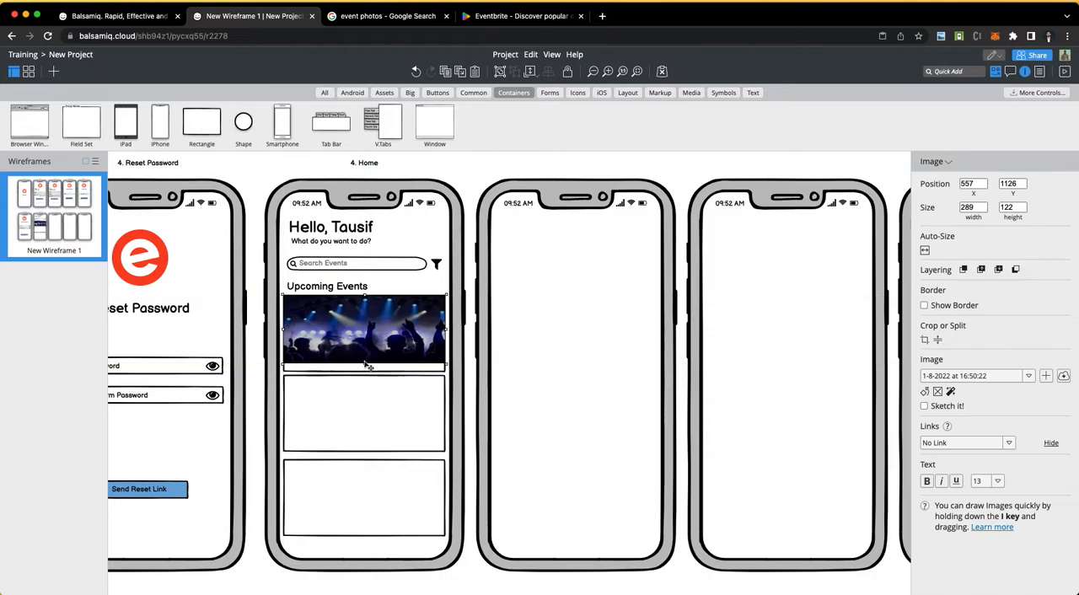
pyautogui.moveTo(367, 365); pyautogui.dragTo(365, 371)
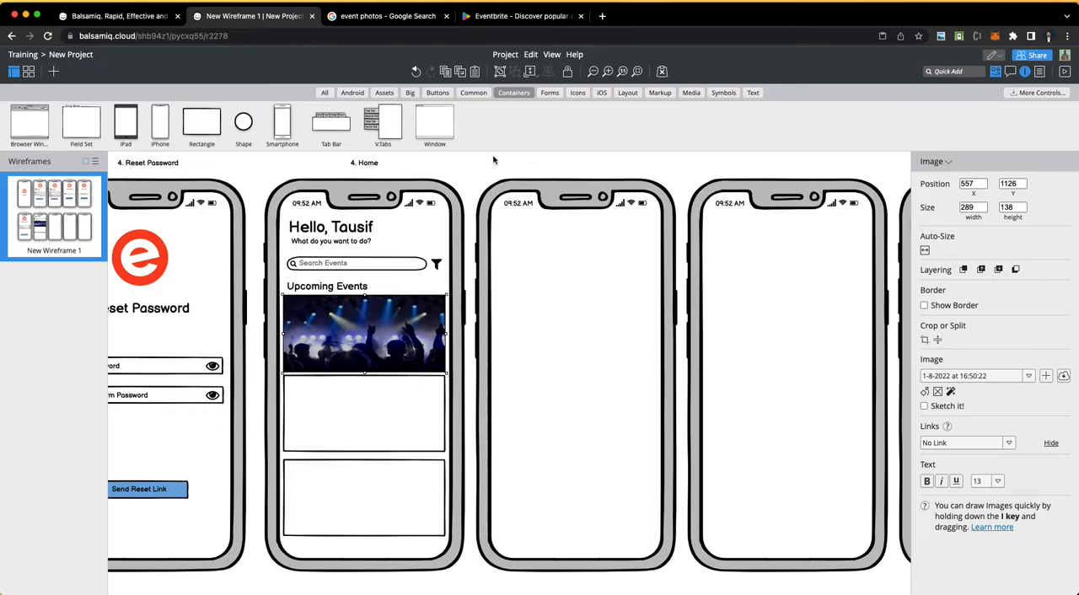
pyautogui.click(469, 161)
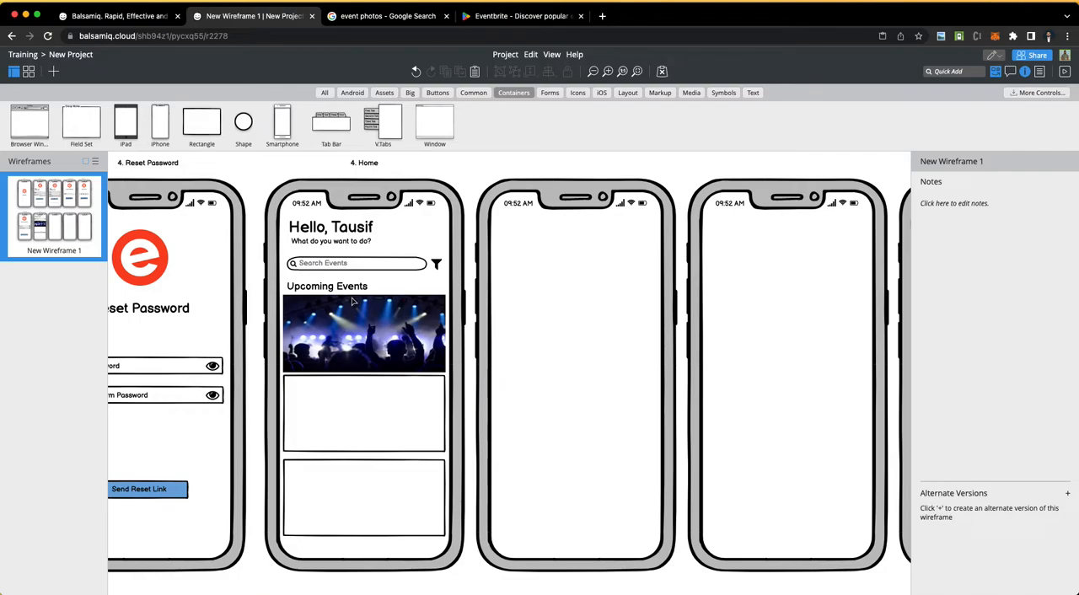
# Step: Duplicate the "Upcoming Events" heading onto the concert photo and set the copy's text color to white
pyautogui.moveTo(329, 288); pyautogui.dragTo(333, 325)
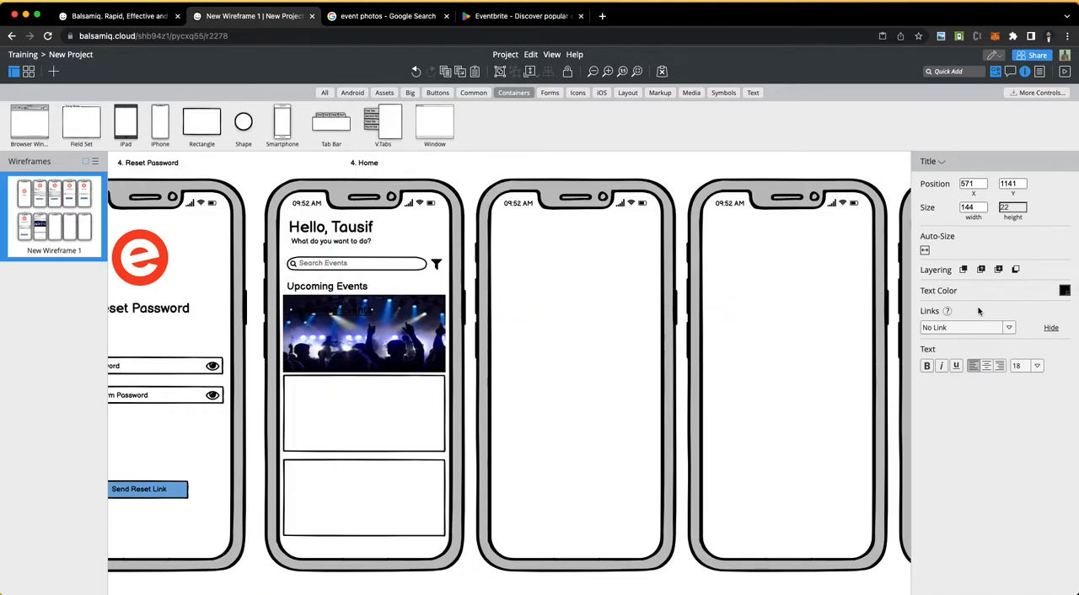
pyautogui.click(1065, 291)
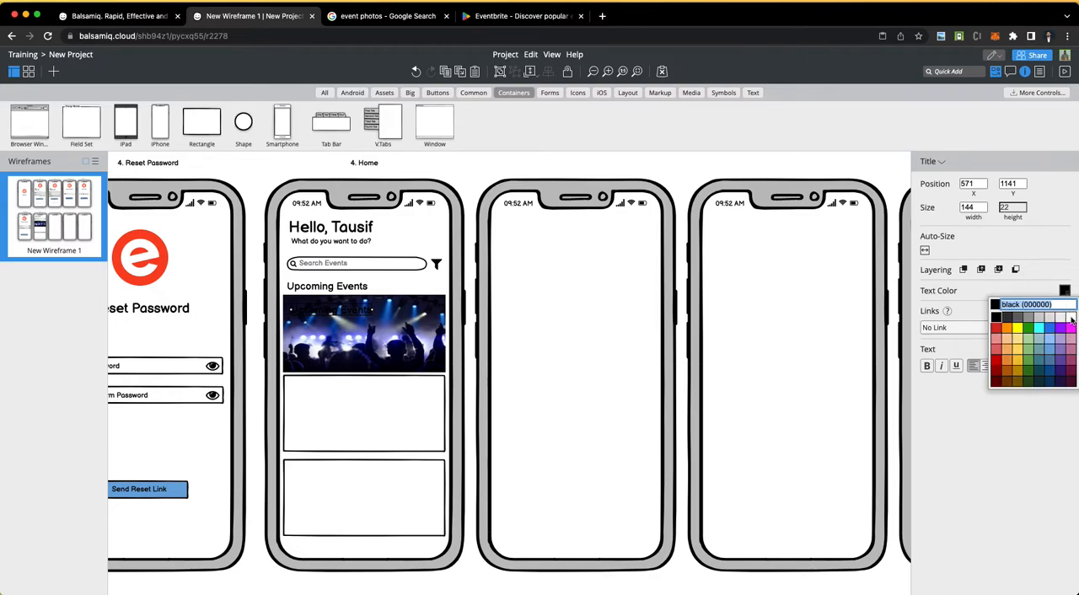
pyautogui.click(1071, 318)
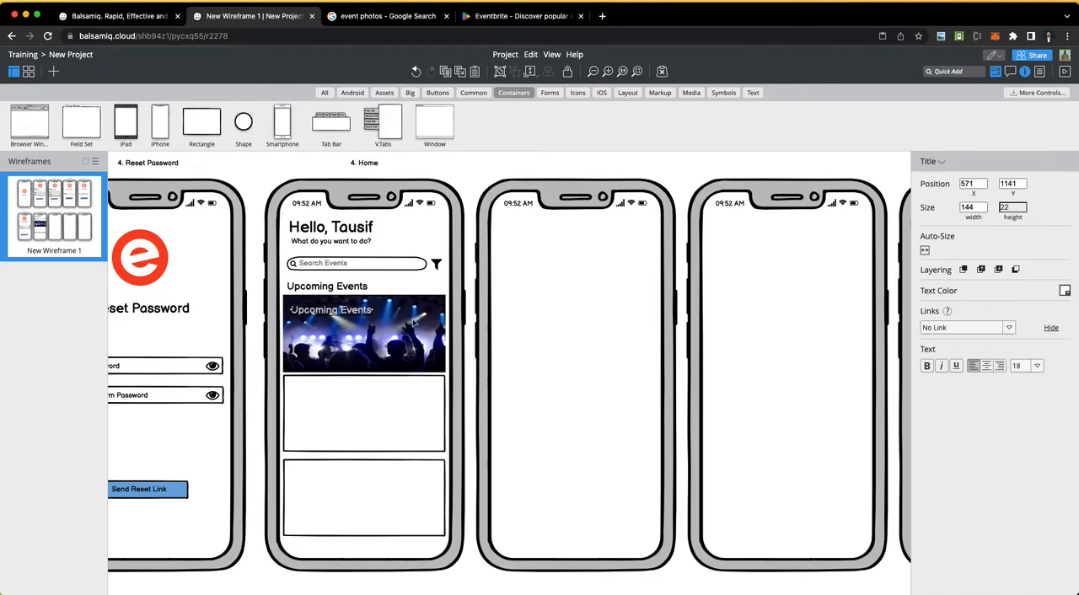
pyautogui.click(1066, 290)
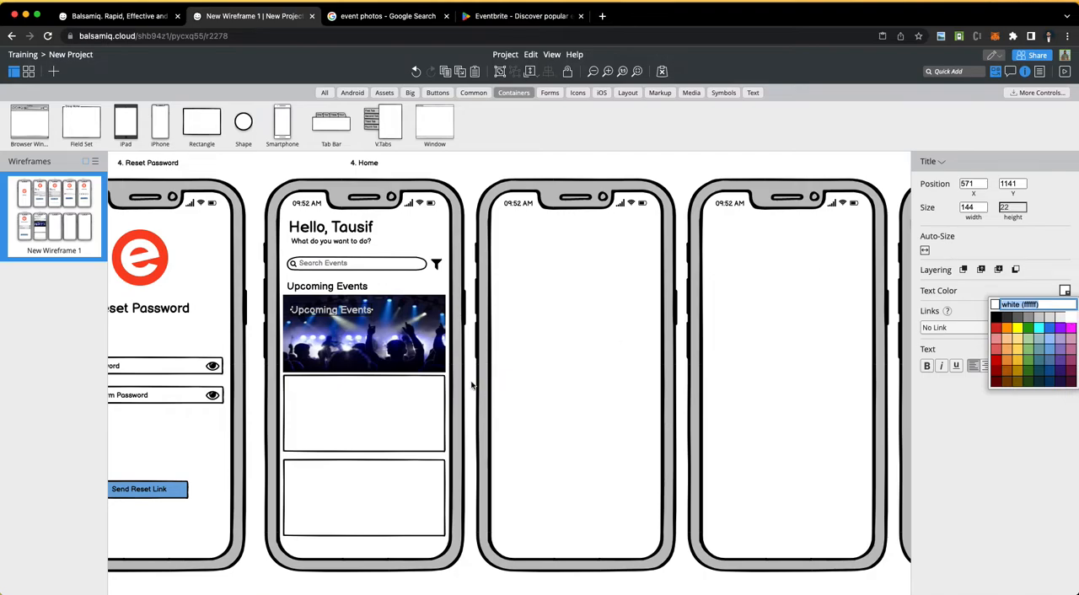
# Step: Change the white title's text to "Mystery on the orient express" and position it near the photo's top edge
pyautogui.doubleClick(319, 313)
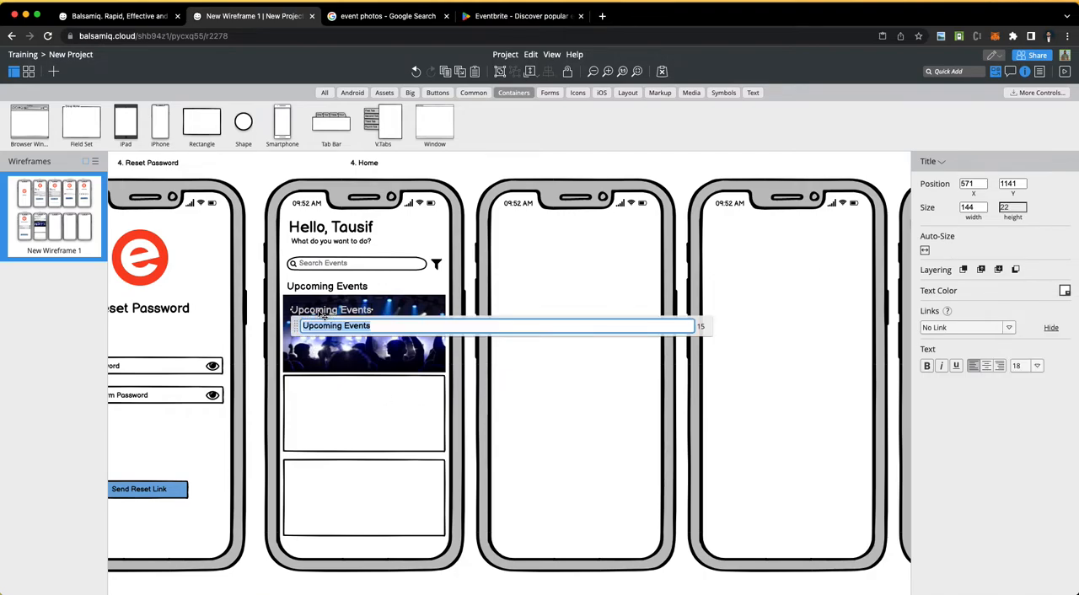
pyautogui.write('f')
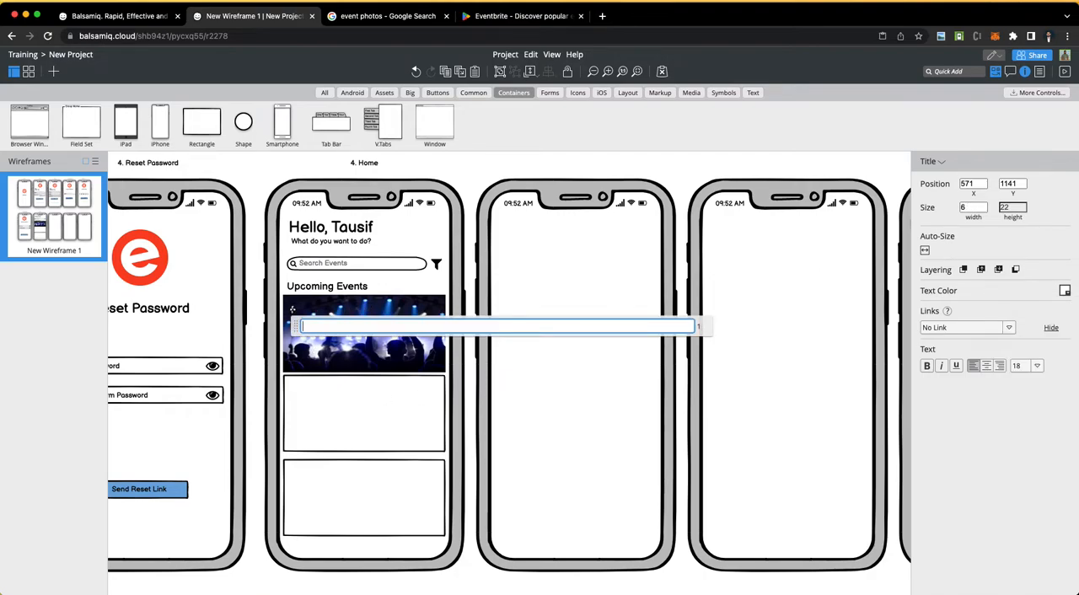
pyautogui.write('Mystery on th')
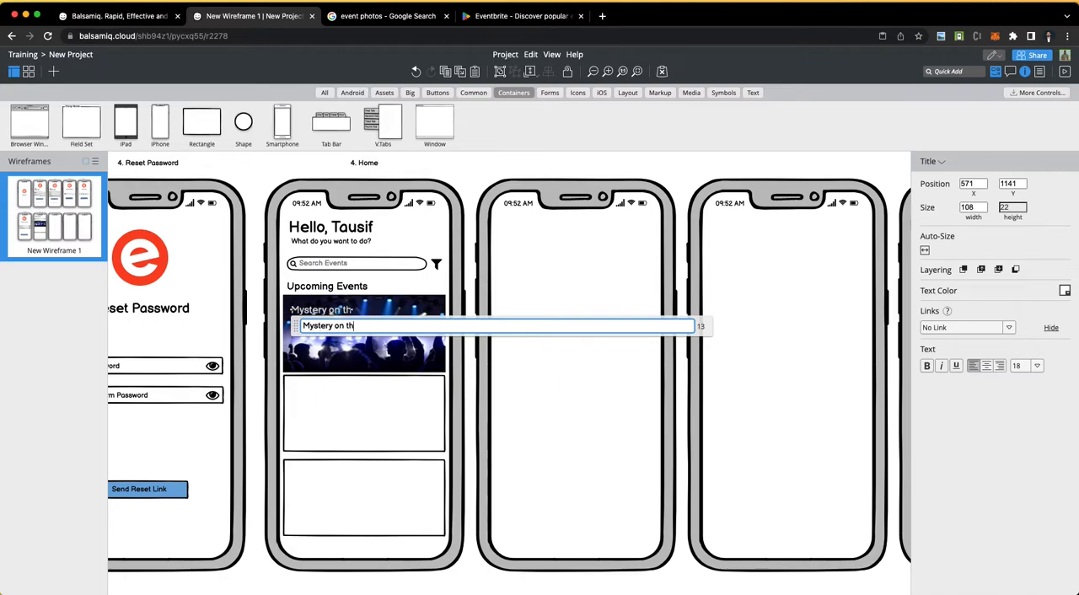
pyautogui.write('e orient expr')
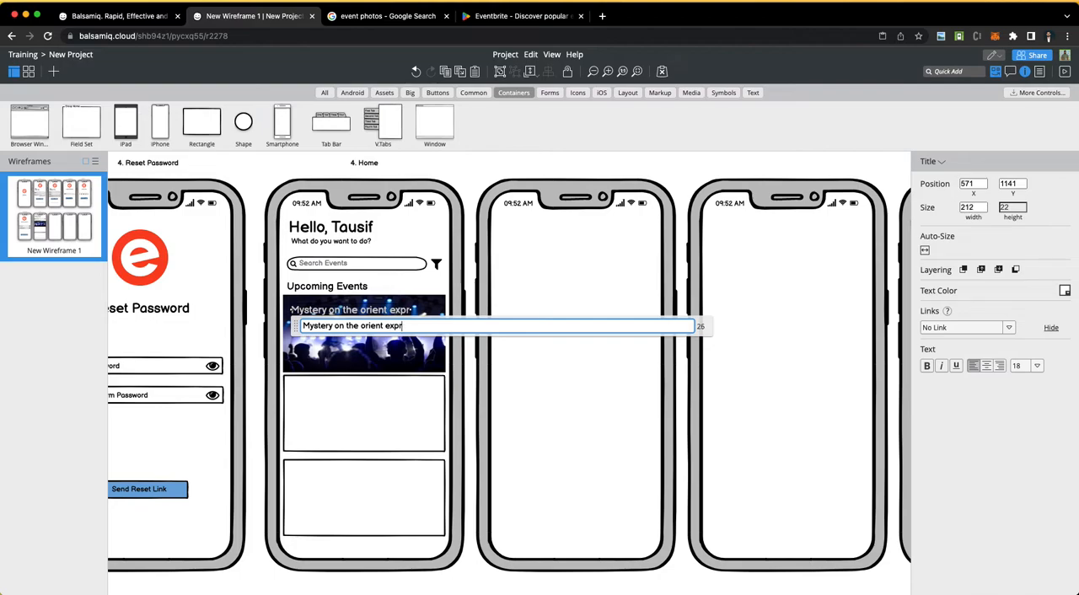
pyautogui.write('ess')
pyautogui.press('Return')
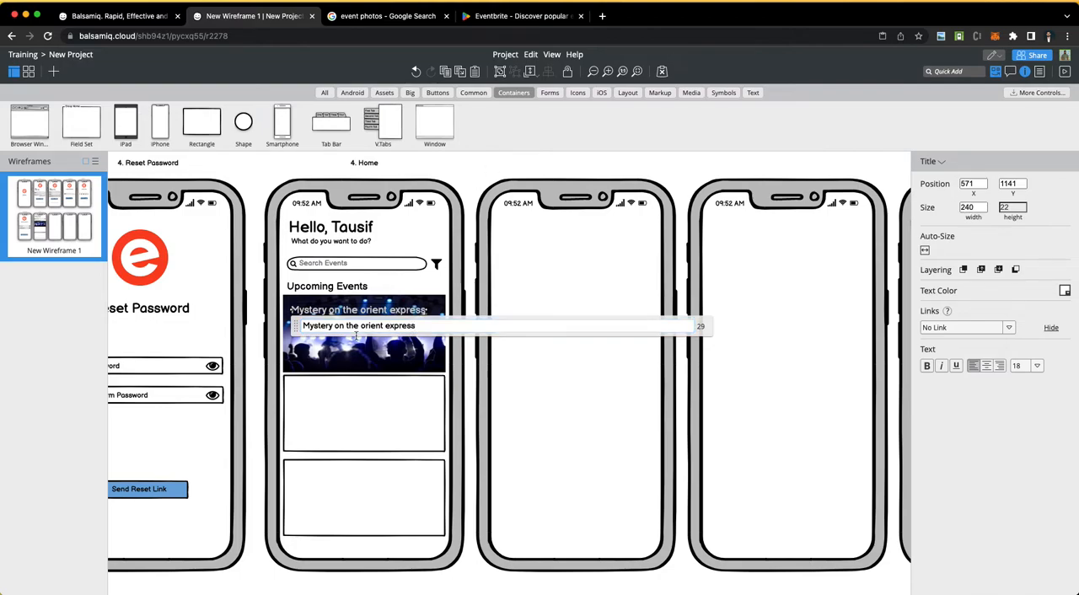
pyautogui.click(356, 330)
pyautogui.moveTo(340, 319)
pyautogui.mouseDown()
pyautogui.moveTo(330, 306)
pyautogui.moveTo(336, 315)
pyautogui.mouseUp()
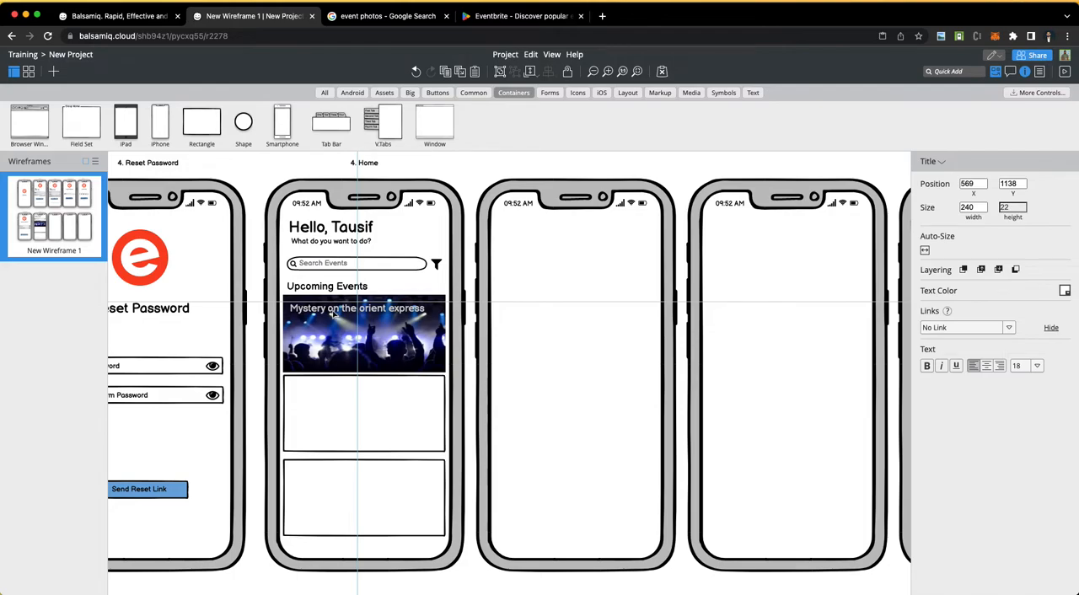
pyautogui.press('Escape')
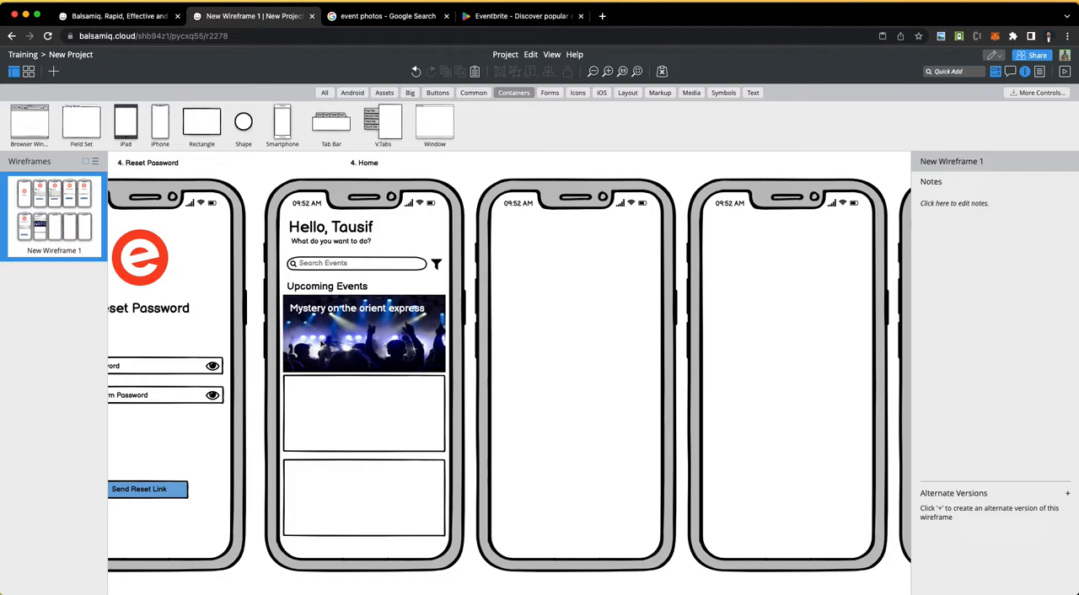
# Step: Check the event fields in the Word requirements, and add a rectangle about 67 by 52 in the concert photo's lower-right corner in Balsamiq
pyautogui.click(321, 312)
pyautogui.hotkey('ctrl', 'Left')
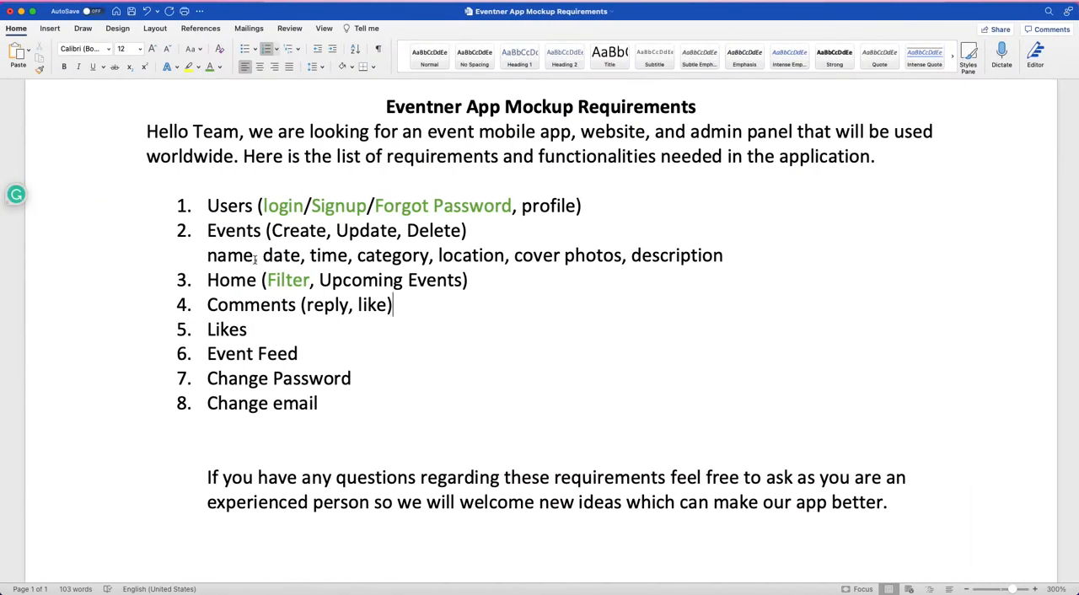
pyautogui.doubleClick(234, 258)
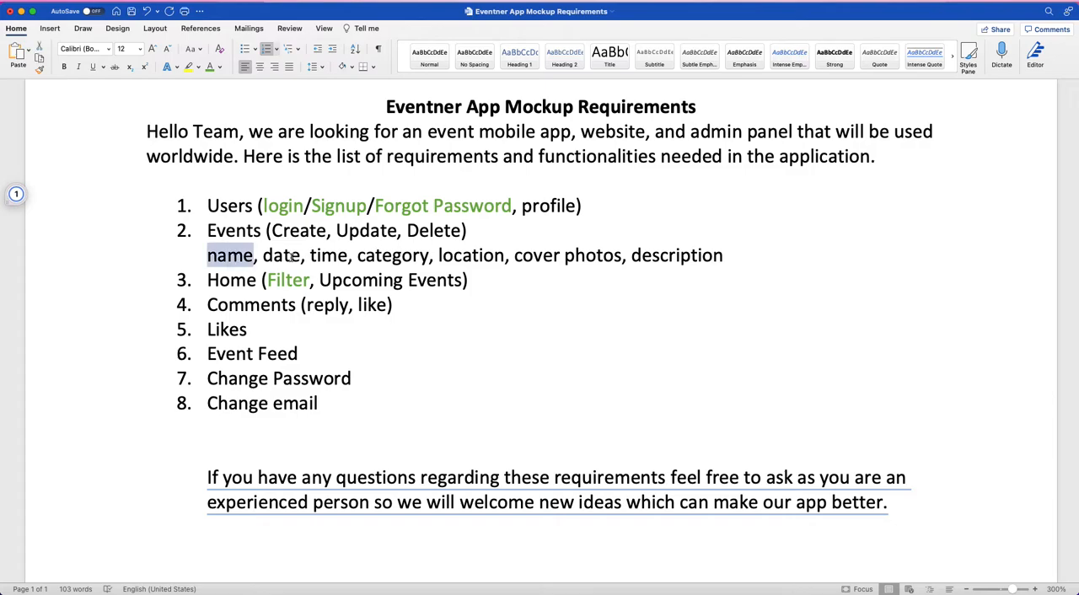
pyautogui.hotkey('ctrl', 'Right')
pyautogui.moveTo(204, 132); pyautogui.dragTo(417, 363)
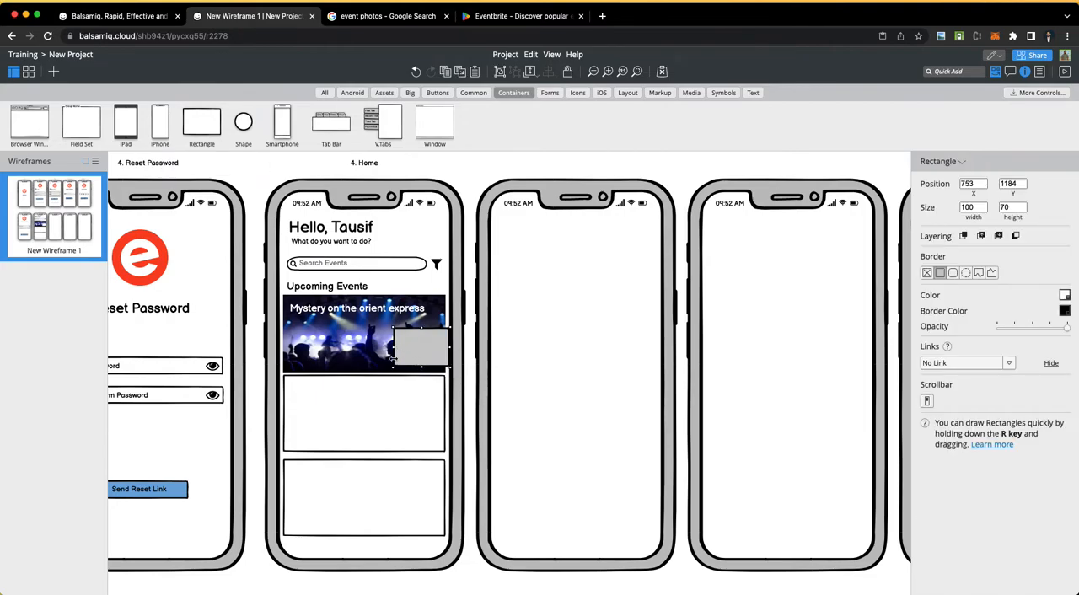
pyautogui.moveTo(393, 369); pyautogui.dragTo(424, 349)
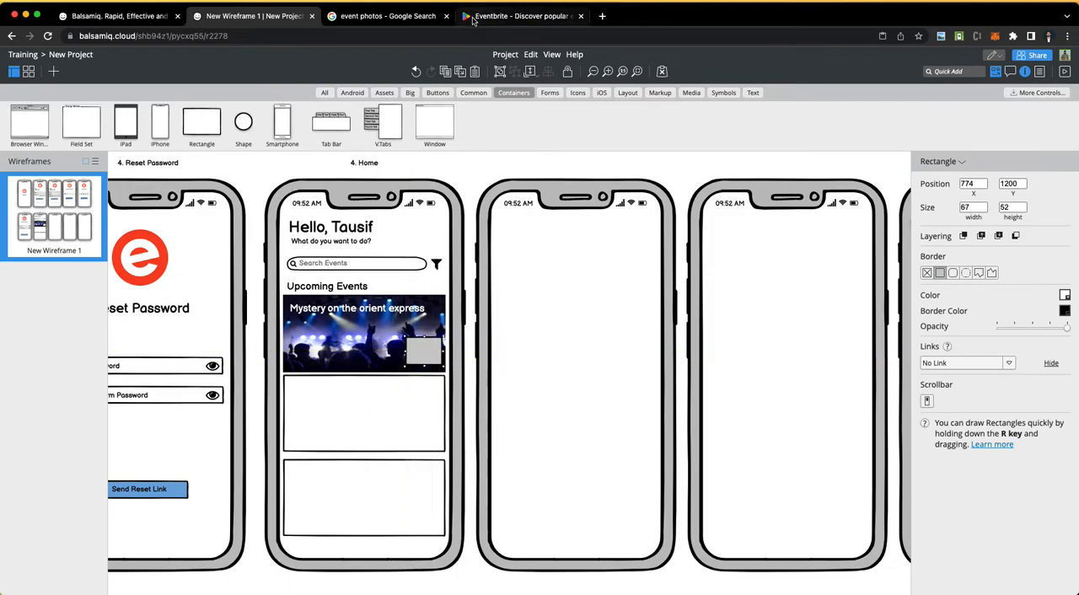
# Step: Switch to the Google Images results and search for "event app design"
pyautogui.click(374, 18)
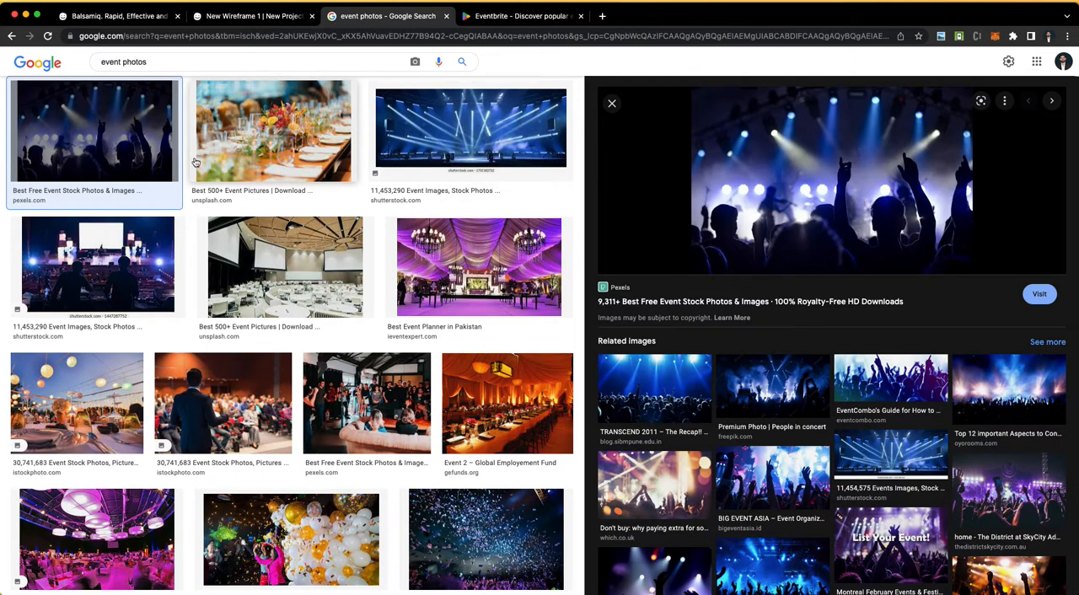
pyautogui.doubleClick(139, 63)
pyautogui.write('aoo des=======')
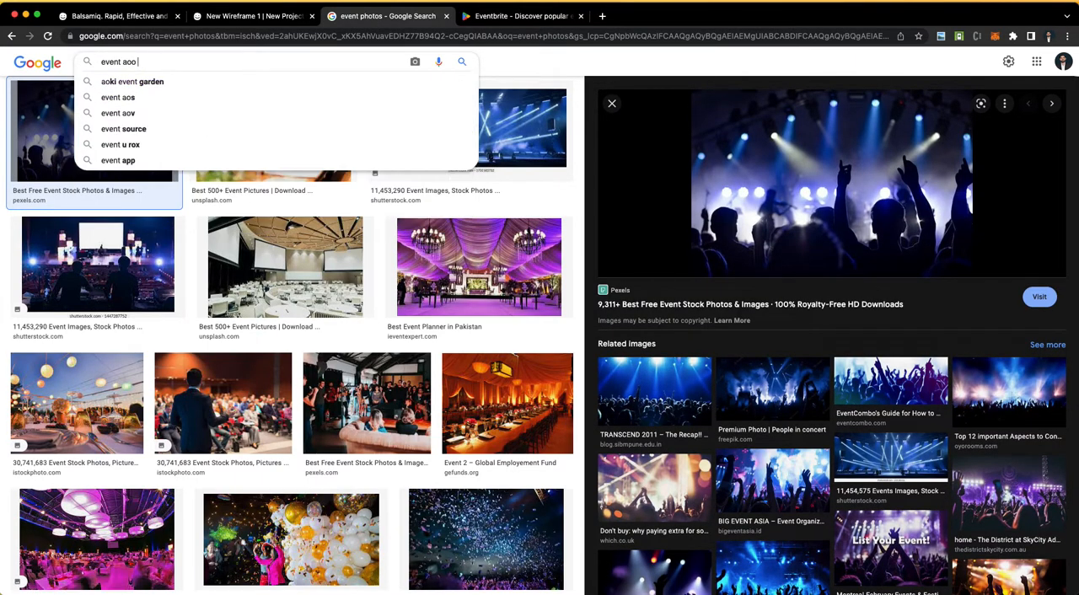
pyautogui.press('BackSpace')
pyautogui.press('BackSpace')
pyautogui.press('BackSpace')
pyautogui.press('BackSpace')
pyautogui.press('BackSpace')
pyautogui.press('BackSpace')
pyautogui.press('BackSpace')
pyautogui.press('BackSpace')
pyautogui.press('BackSpace')
pyautogui.press('BackSpace')
pyautogui.press('BackSpace')
pyautogui.press('BackSpace')
pyautogui.press('BackSpace')
pyautogui.press('BackSpace')
pyautogui.press('BackSpace')
pyautogui.write('pp desug=')
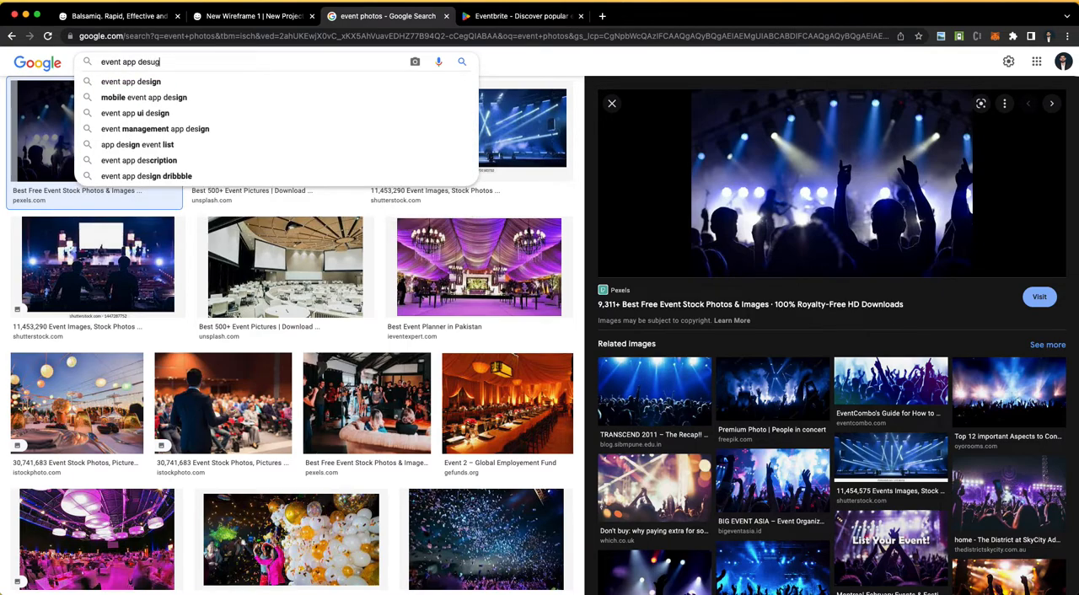
pyautogui.press('BackSpace')
pyautogui.press('Down')
pyautogui.press('Return')
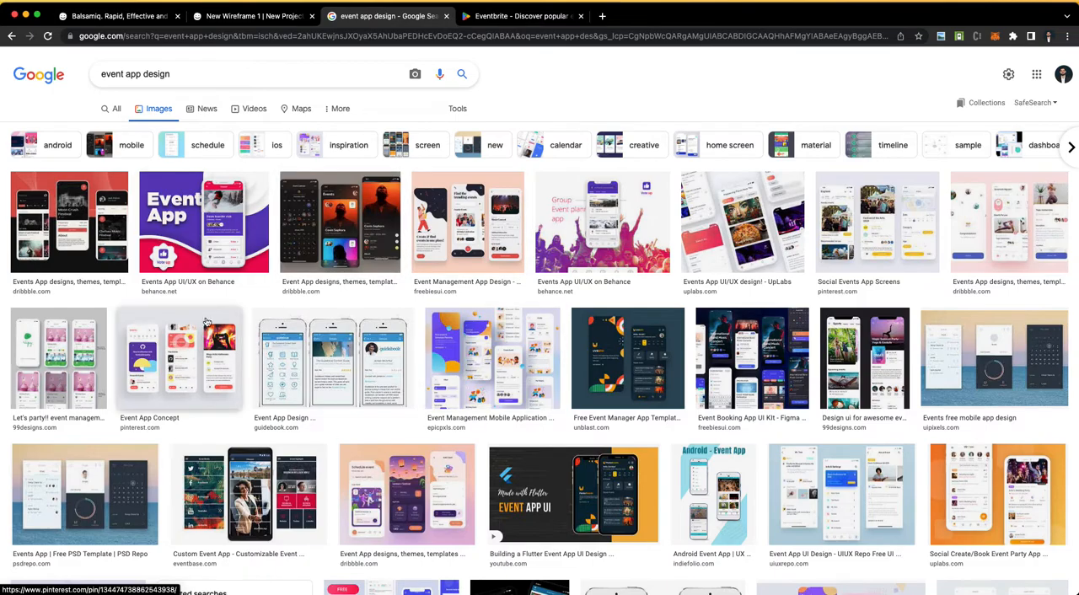
# Step: Open several event app design results in separate tabs and examine the Dribbble example's event cards
pyautogui.keyDown('super'); pyautogui.click(325, 195); pyautogui.keyUp('super')
pyautogui.keyDown('super'); pyautogui.click(579, 235); pyautogui.keyUp('super')
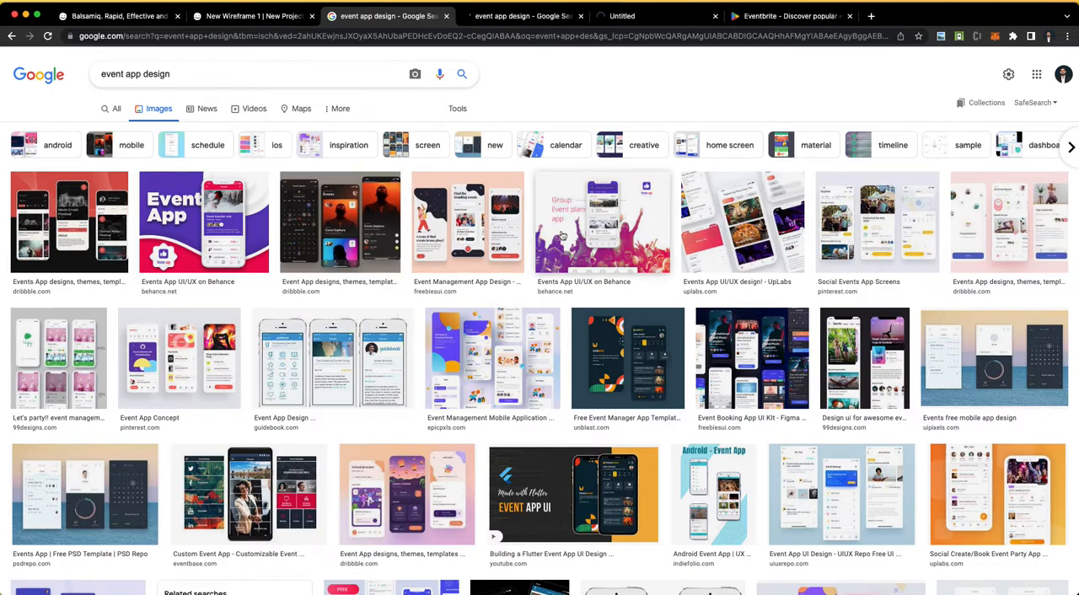
pyautogui.keyDown('super'); pyautogui.click(447, 265); pyautogui.keyUp('super')
pyautogui.scroll(-2, 446, 289)
pyautogui.keyDown('super'); pyautogui.click(445, 289); pyautogui.keyUp('super')
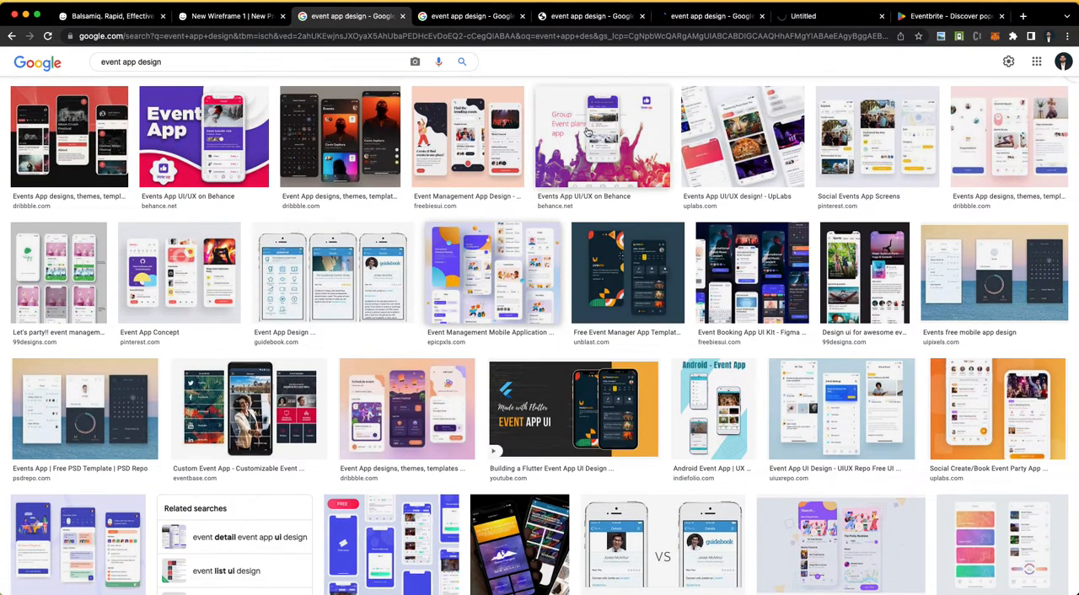
pyautogui.hotkey('ctrl', 'Tab')
pyautogui.scroll(-1, 464, 326)
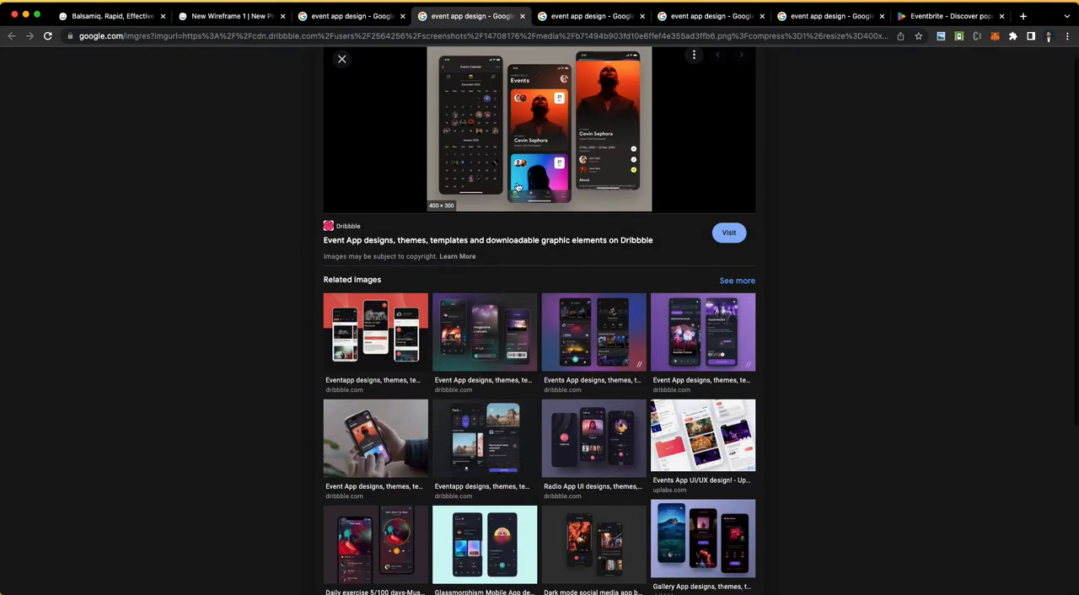
# Step: Examine the event cards in the Behance, FreebiesUI and EpicPxls event app design examples
pyautogui.scroll(5, 511, 187)
pyautogui.scroll(3, 511, 187)
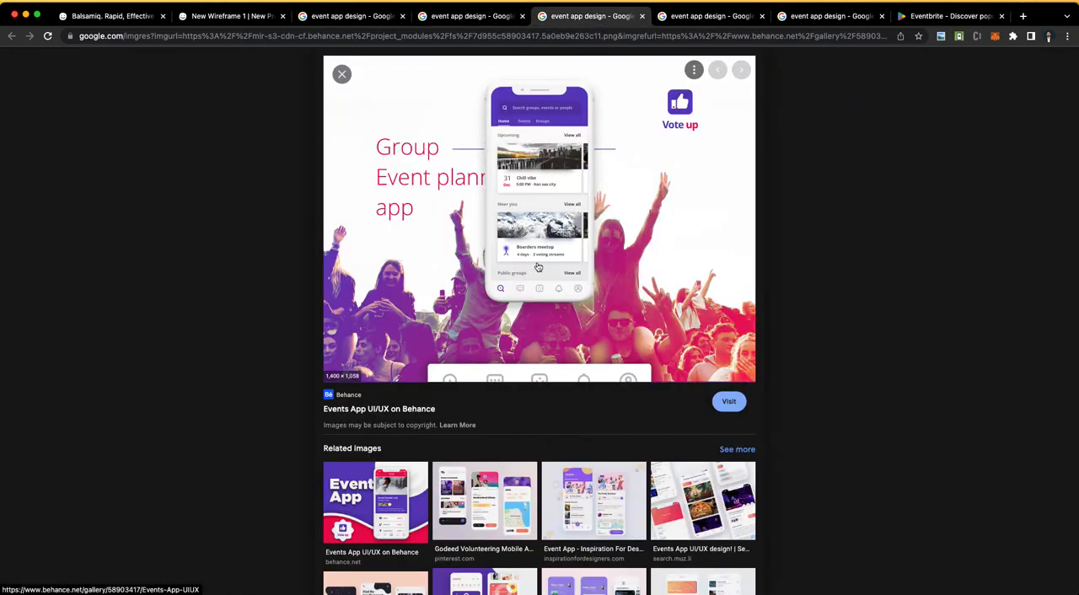
pyautogui.scroll(5, 540, 261)
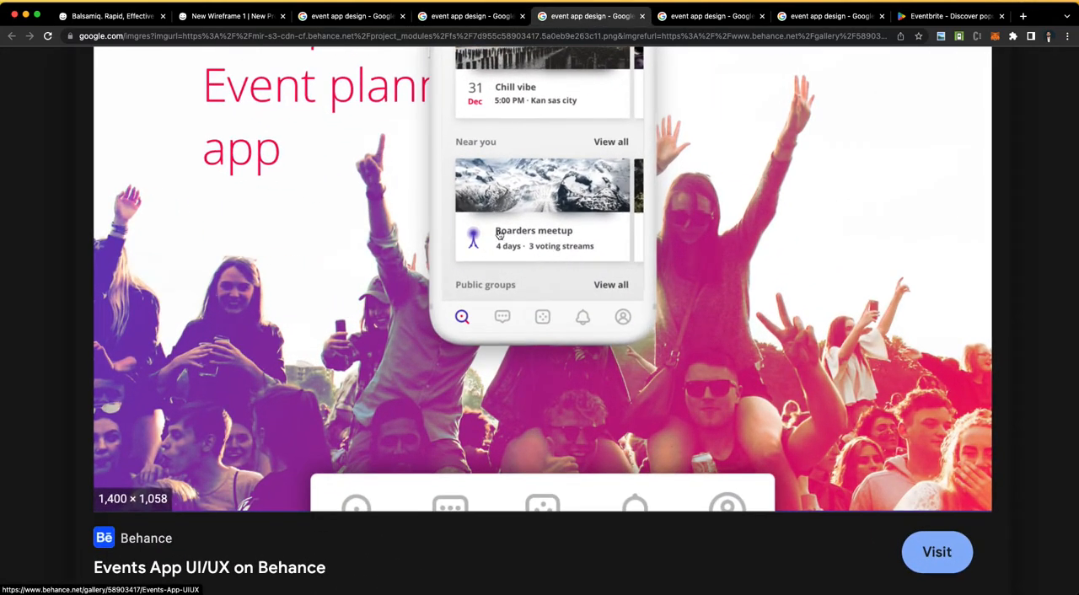
pyautogui.hotkey('ctrl', 'Tab')
pyautogui.scroll(3, 573, 219)
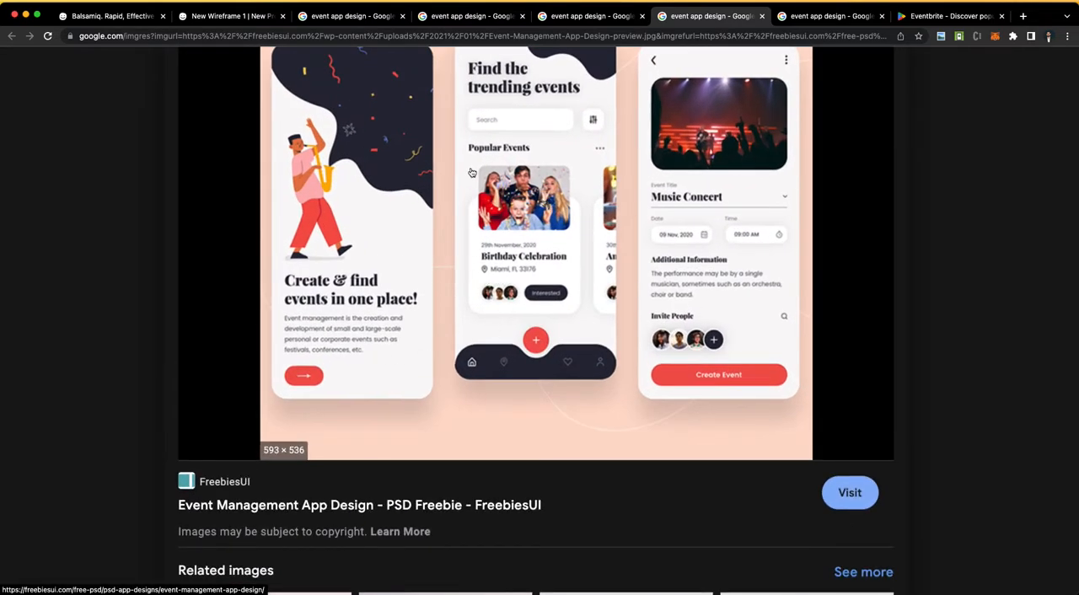
pyautogui.click(820, 20)
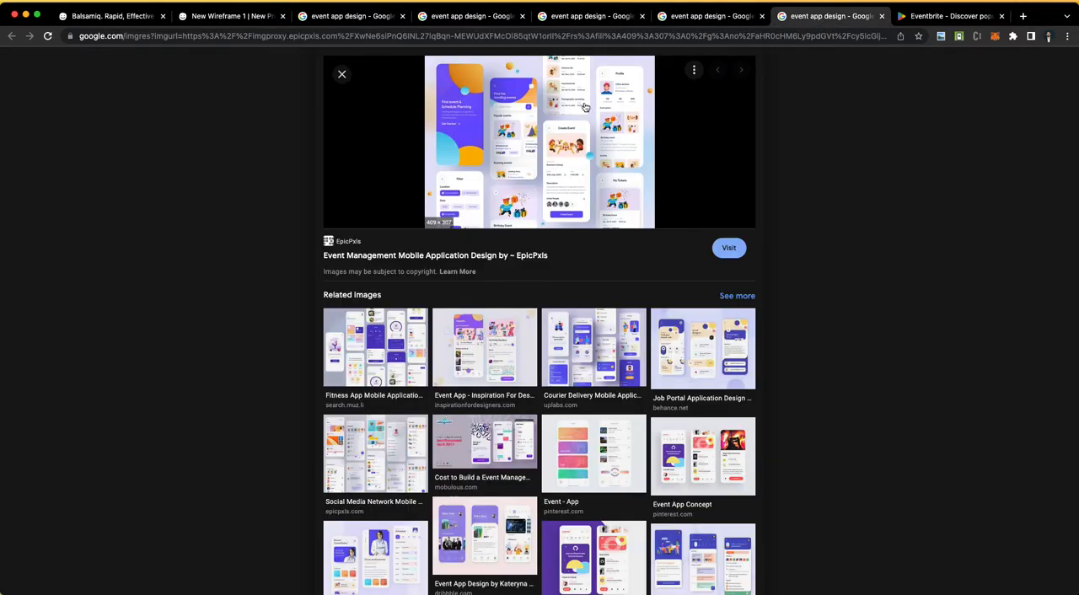
pyautogui.scroll(5, 587, 108)
pyautogui.scroll(-3, 345, 405)
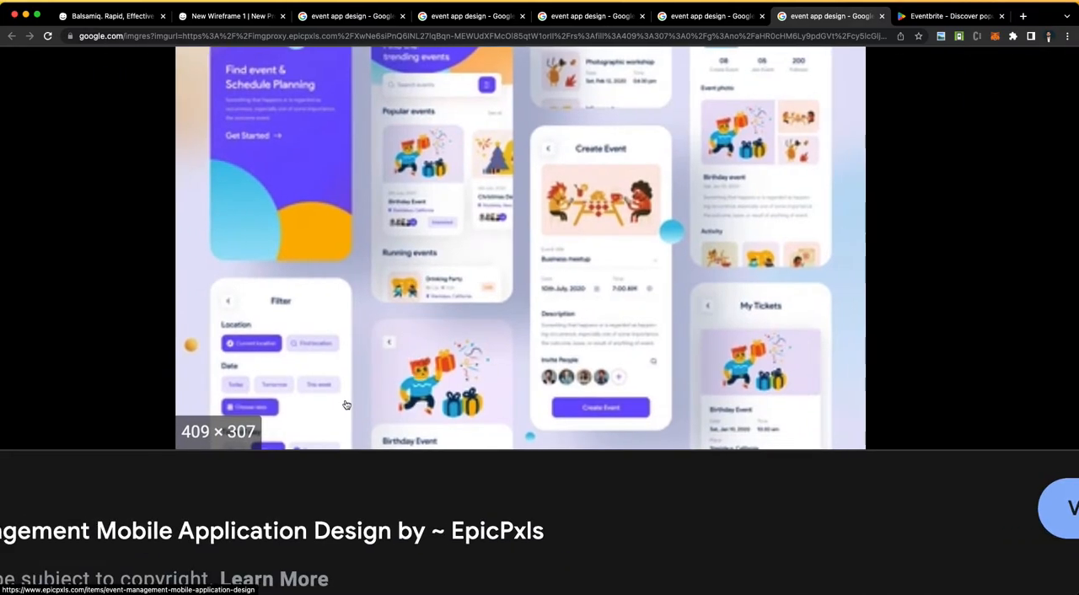
pyautogui.scroll(3, 367, 232)
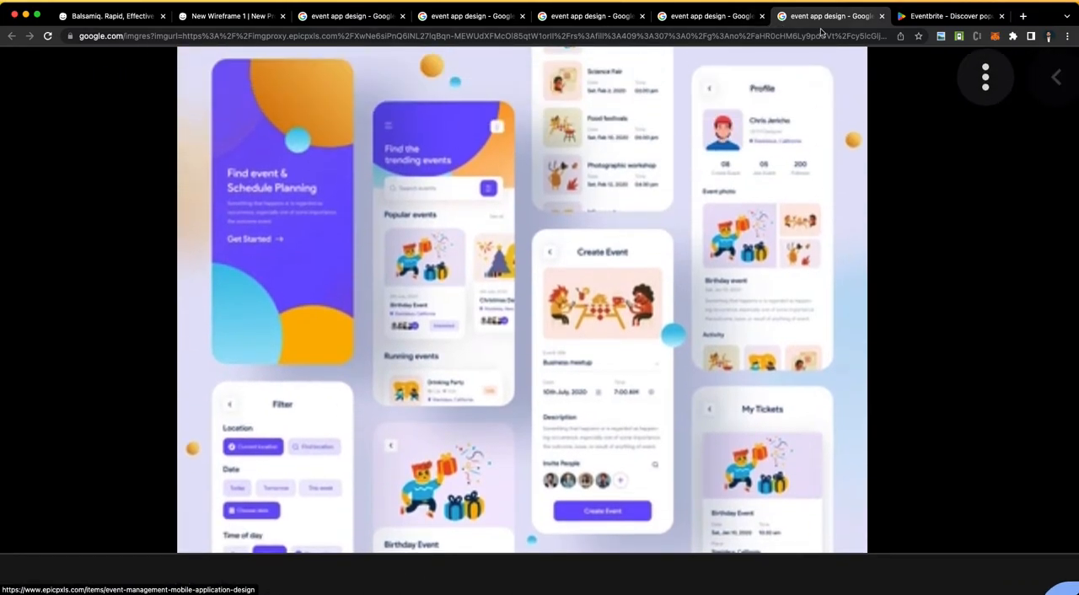
# Step: Switch back to the Balsamiq wireframe and fill the small rectangle on the concert photo with white
pyautogui.click(248, 23)
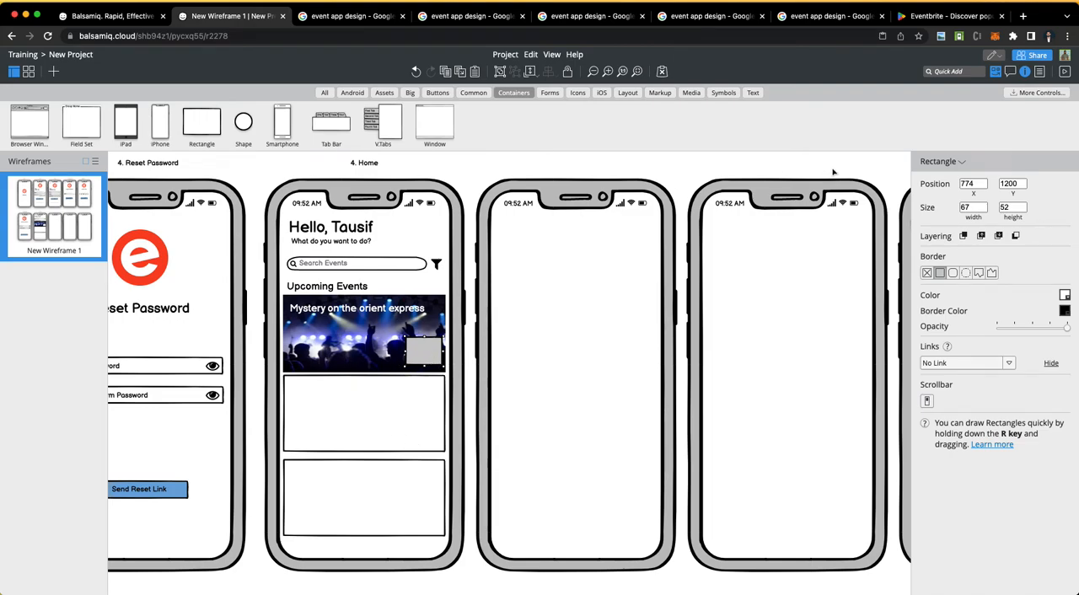
pyautogui.click(1067, 296)
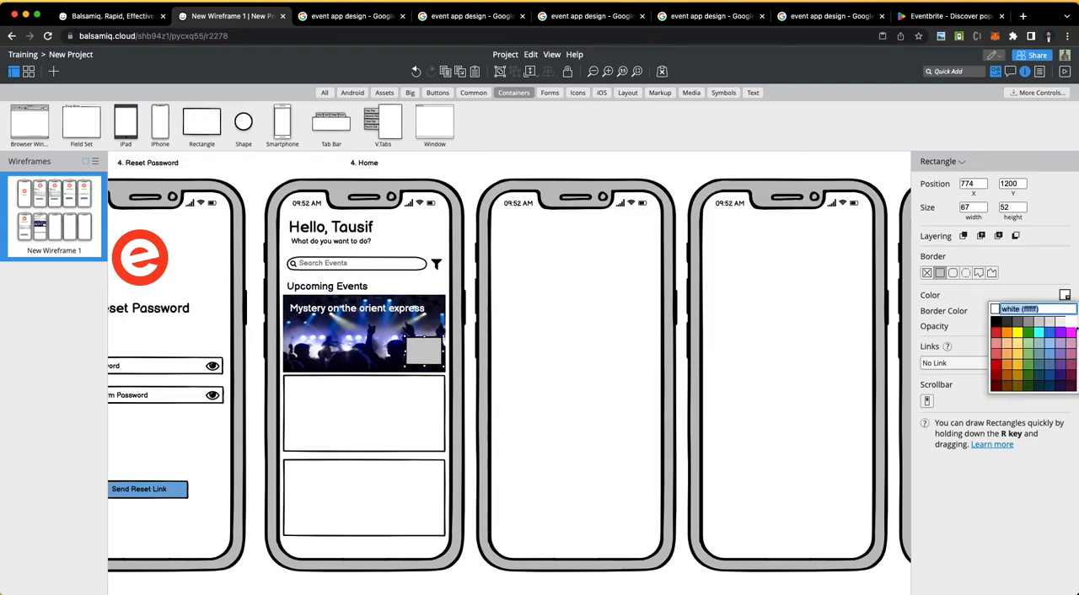
pyautogui.click(1075, 328)
# Step: Duplicate the event title, colour the copy black, change its text to "31" and place it inside the white rectangle
pyautogui.click(360, 310)
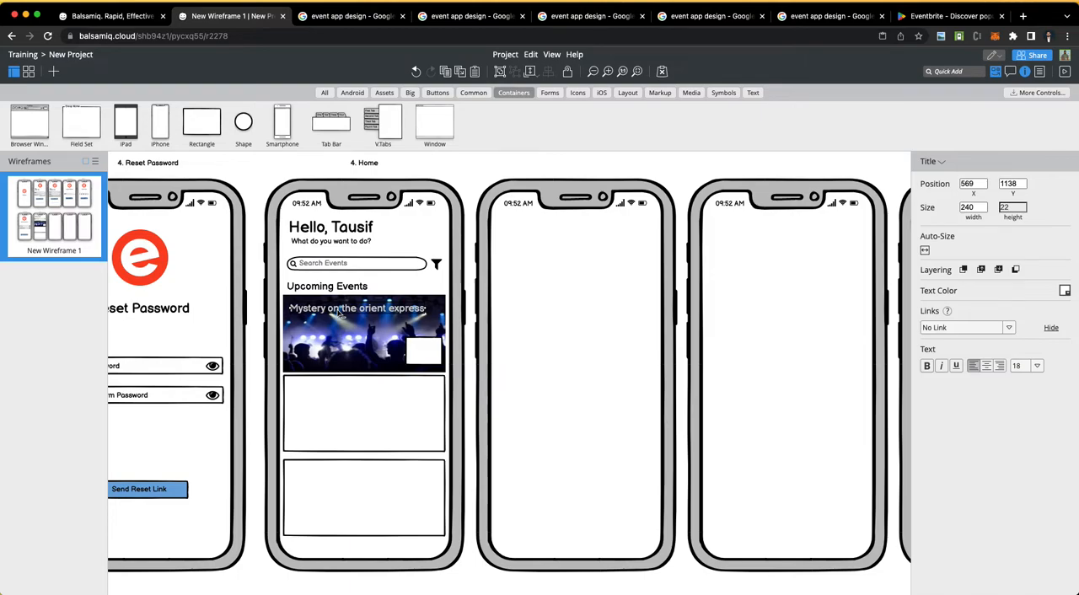
pyautogui.moveTo(341, 314); pyautogui.dragTo(418, 350)
pyautogui.click(1065, 291)
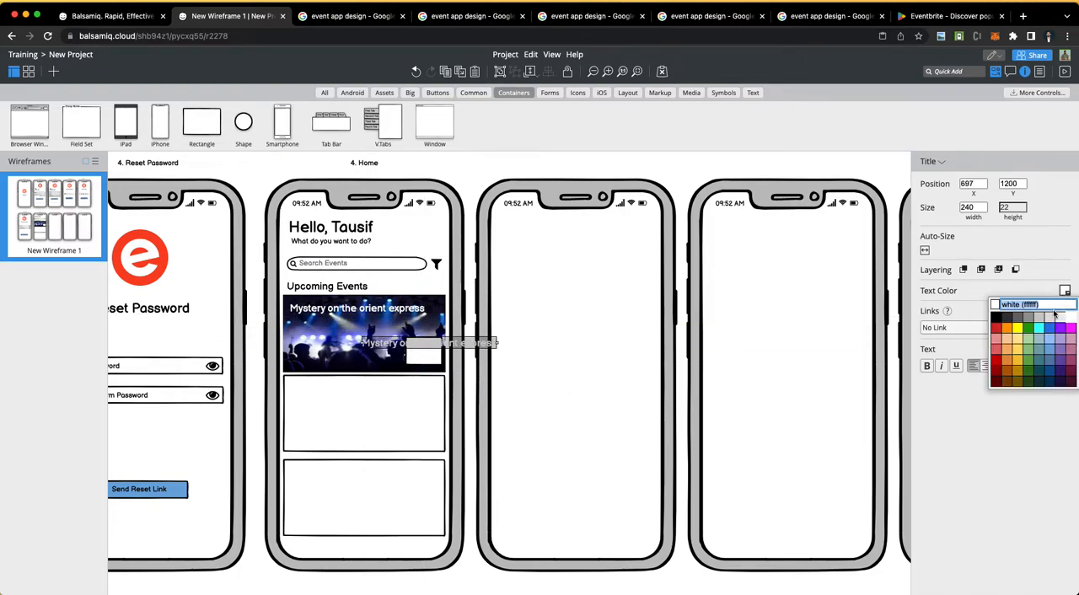
pyautogui.click(995, 318)
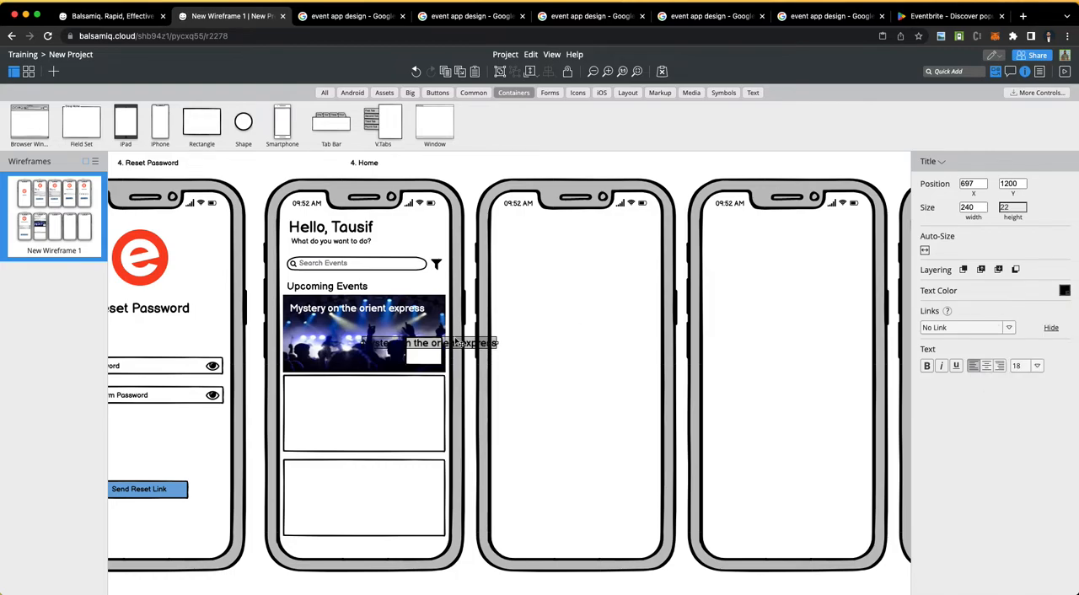
pyautogui.doubleClick(453, 346)
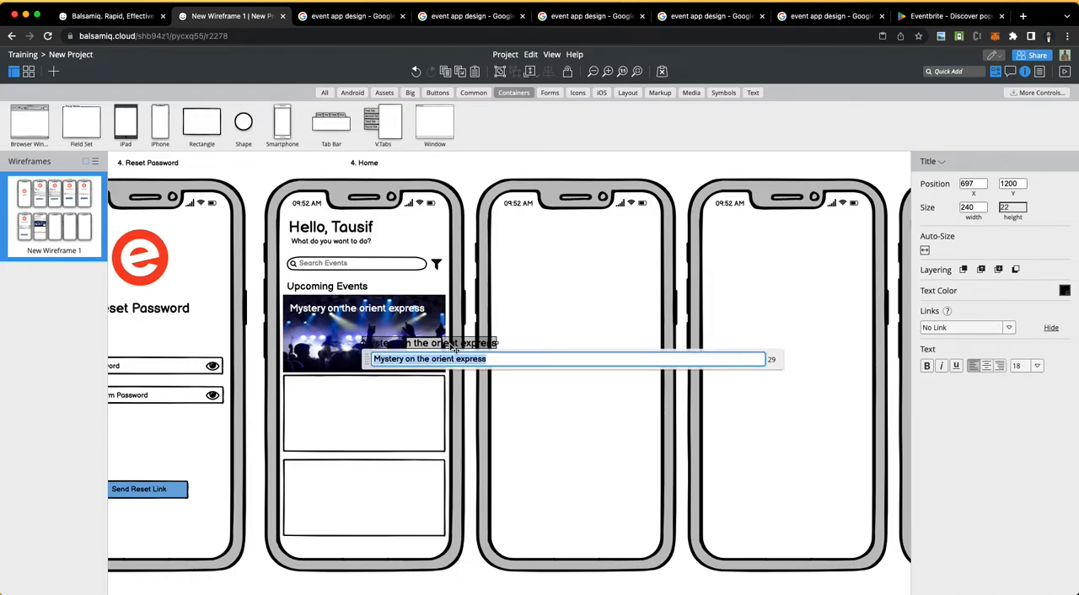
pyautogui.write('31')
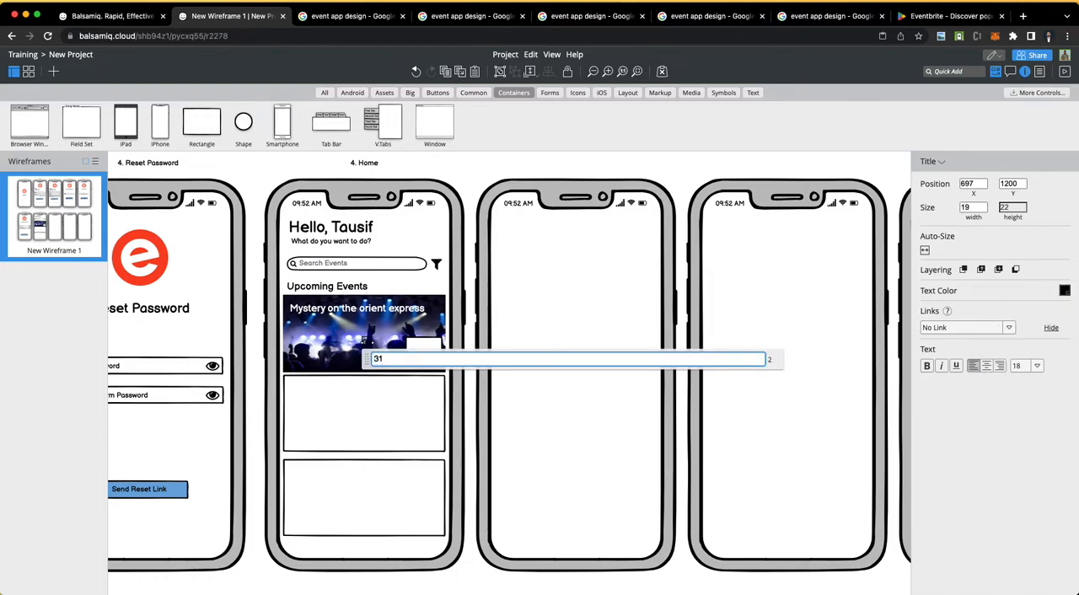
pyautogui.click(415, 393)
pyautogui.moveTo(365, 350); pyautogui.dragTo(426, 358)
# Step: Change the copy beneath the "31" label to "Monday", set its font size to 16 and centre it in the white rectangle
pyautogui.doubleClick(426, 357)
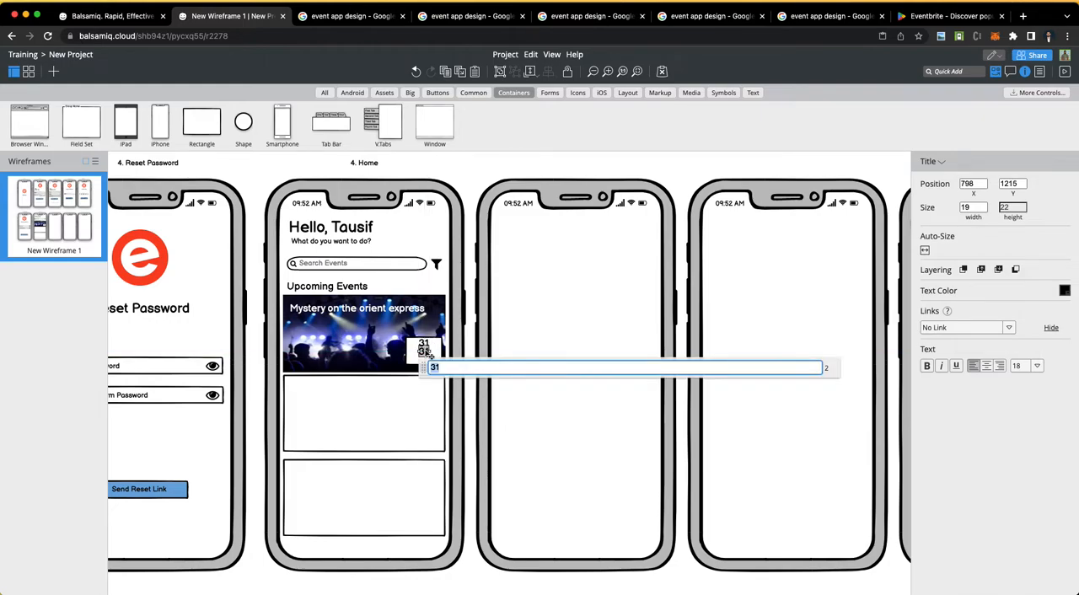
pyautogui.write('Monday')
pyautogui.moveTo(436, 356); pyautogui.dragTo(424, 357)
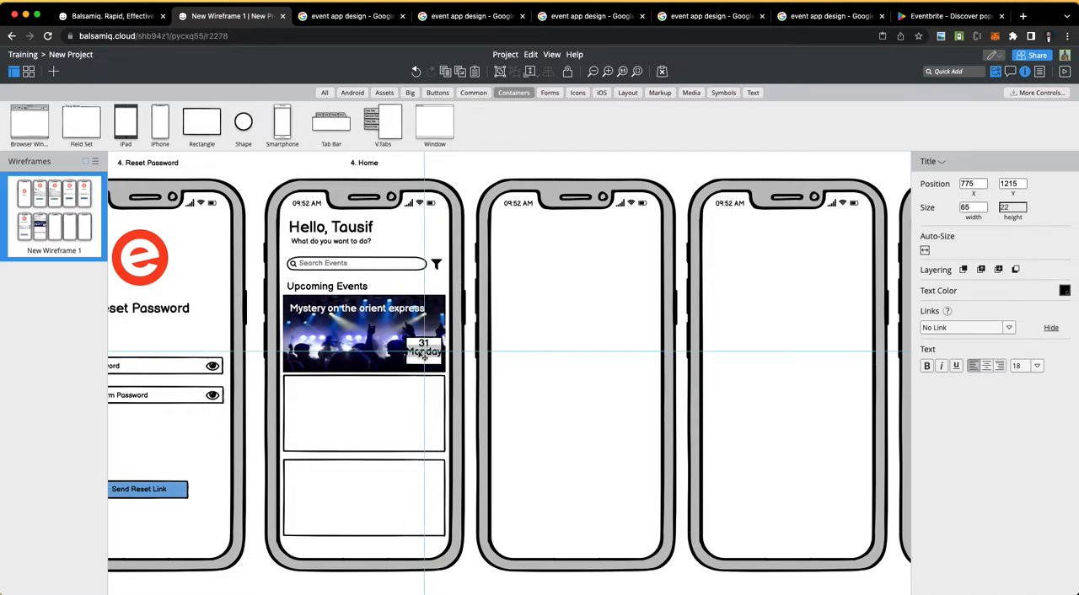
pyautogui.click(1037, 365)
pyautogui.click(1025, 465)
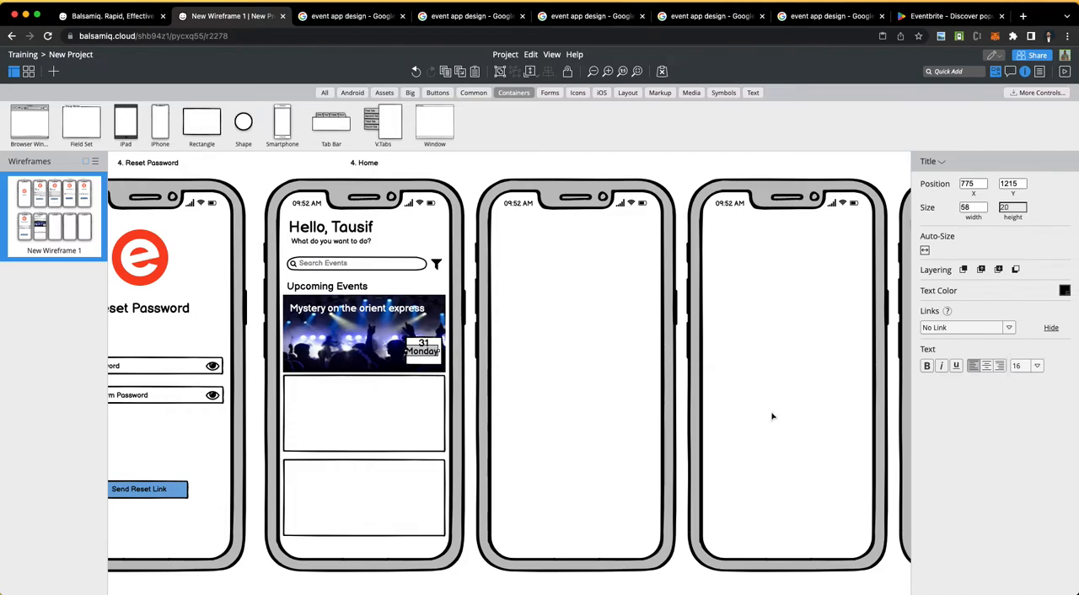
pyautogui.press('Right')
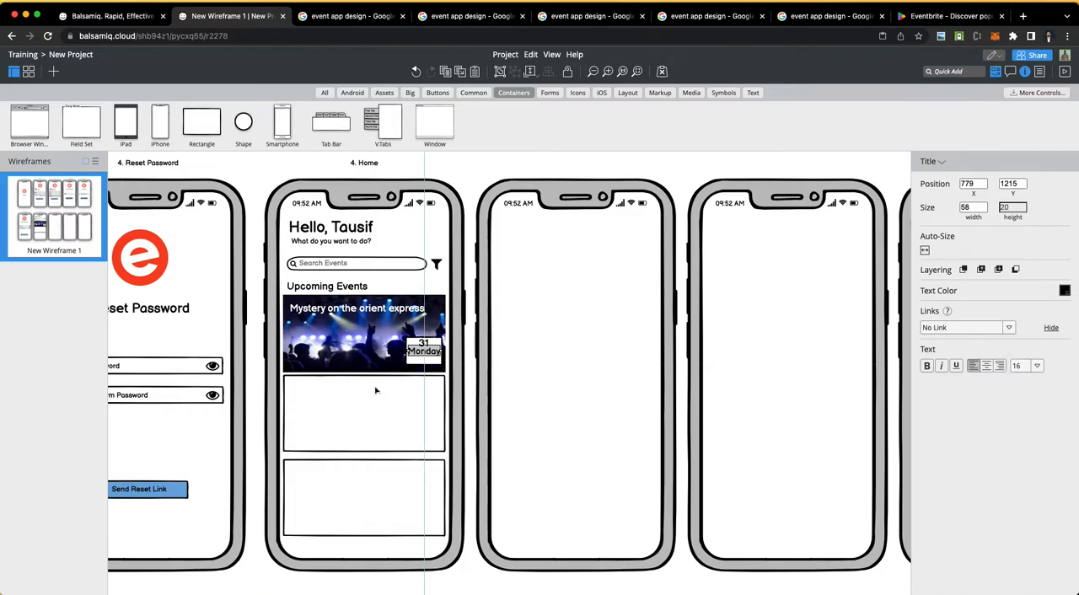
pyautogui.click(412, 346)
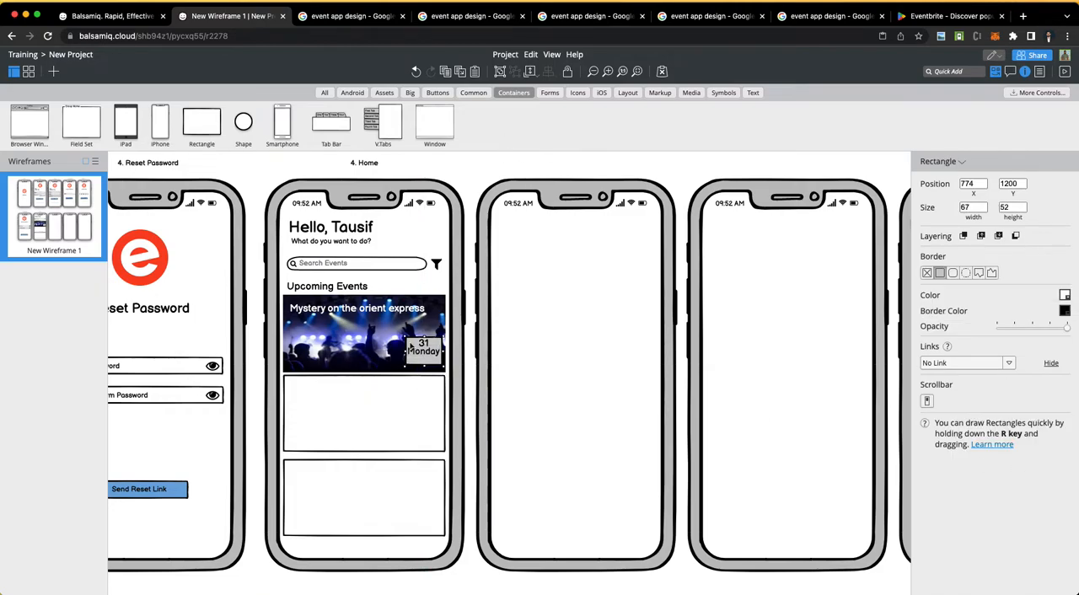
pyautogui.click(365, 340)
# Step: Duplicate the "Monday" label just below it and change the copy's text to "2022"
pyautogui.click(426, 352)
pyautogui.press('super+d')
pyautogui.moveTo(427, 361); pyautogui.dragTo(428, 365)
pyautogui.doubleClick(422, 359)
pyautogui.write('2022')
pyautogui.press('Return')
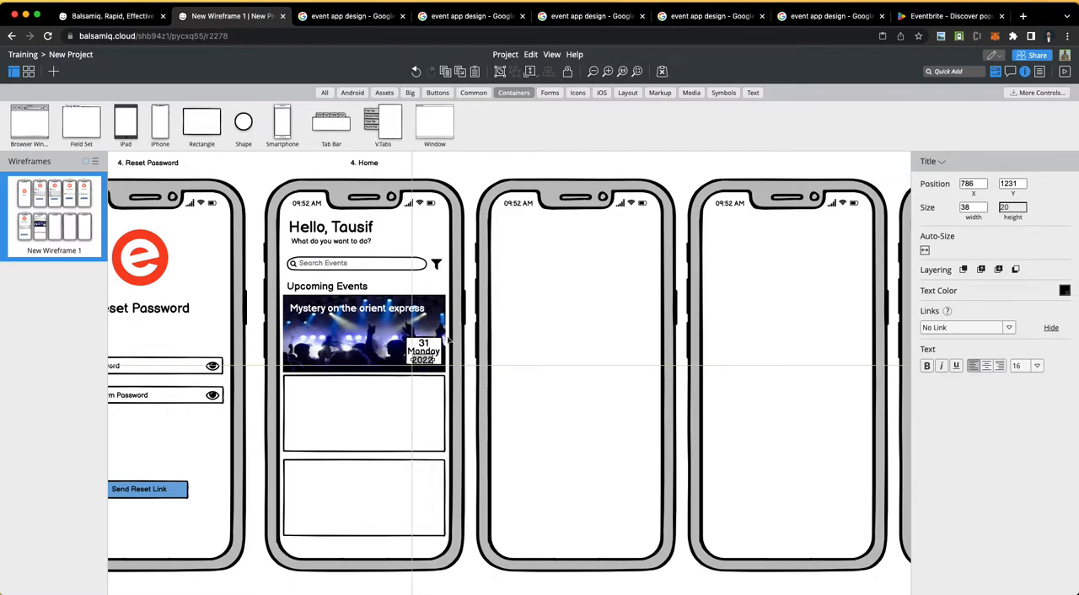
# Step: Change the "31" label to "31, Aug", set its font size to 16 and centre it in the white rectangle
pyautogui.doubleClick(427, 343)
pyautogui.write(', Aug')
pyautogui.press('Return')
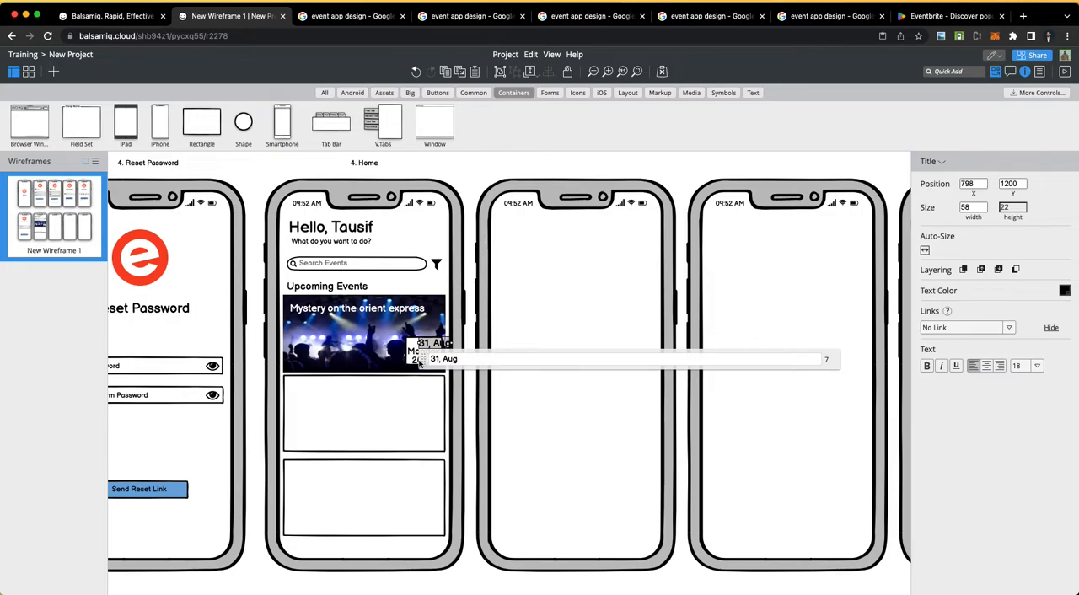
pyautogui.click(389, 355)
pyautogui.moveTo(432, 346); pyautogui.dragTo(422, 348)
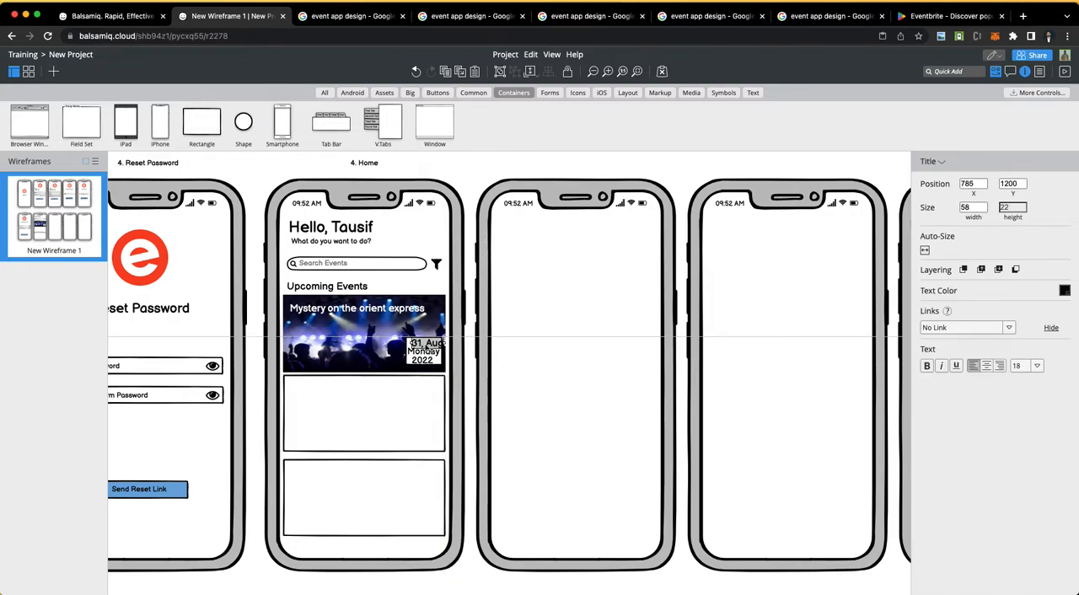
pyautogui.click(1037, 367)
pyautogui.click(1026, 465)
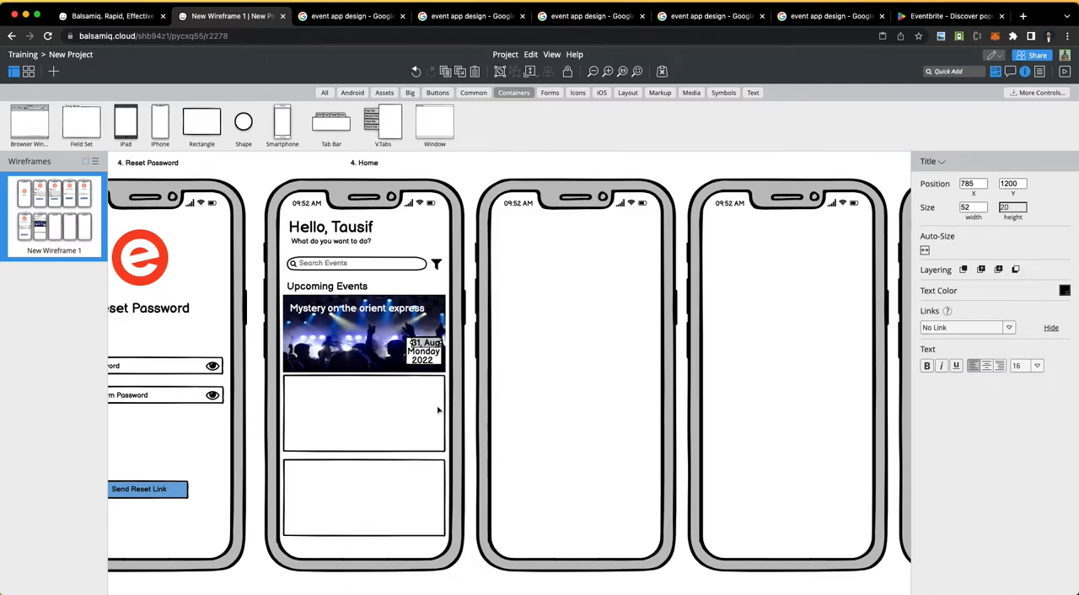
pyautogui.press('Left')
pyautogui.press('Left')
pyautogui.press('Left')
pyautogui.press('Left')
pyautogui.press('Left')
pyautogui.press('Left')
pyautogui.press('Right')
pyautogui.press('Right')
pyautogui.press('Right')
pyautogui.click(377, 355)
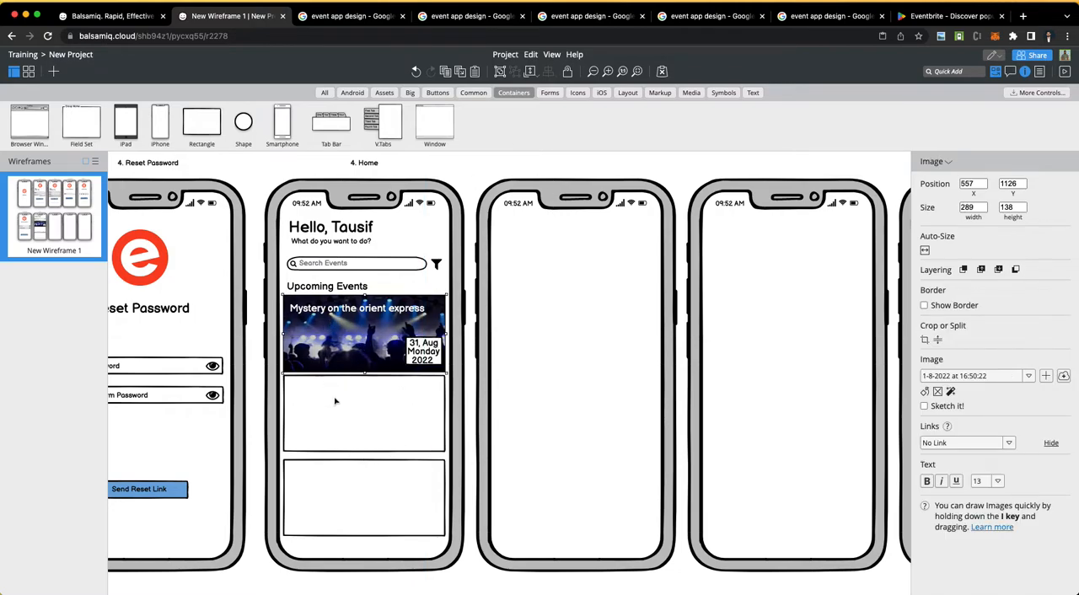
# Step: Examine both rows of wireframe screens, including the Home screen and the empty phone frames beside it
pyautogui.hscroll(-2, 335, 402)
pyautogui.scroll(-4, 376, 385)
pyautogui.scroll(3, 376, 386)
pyautogui.scroll(-5, 376, 385)
pyautogui.scroll(4, 377, 385)
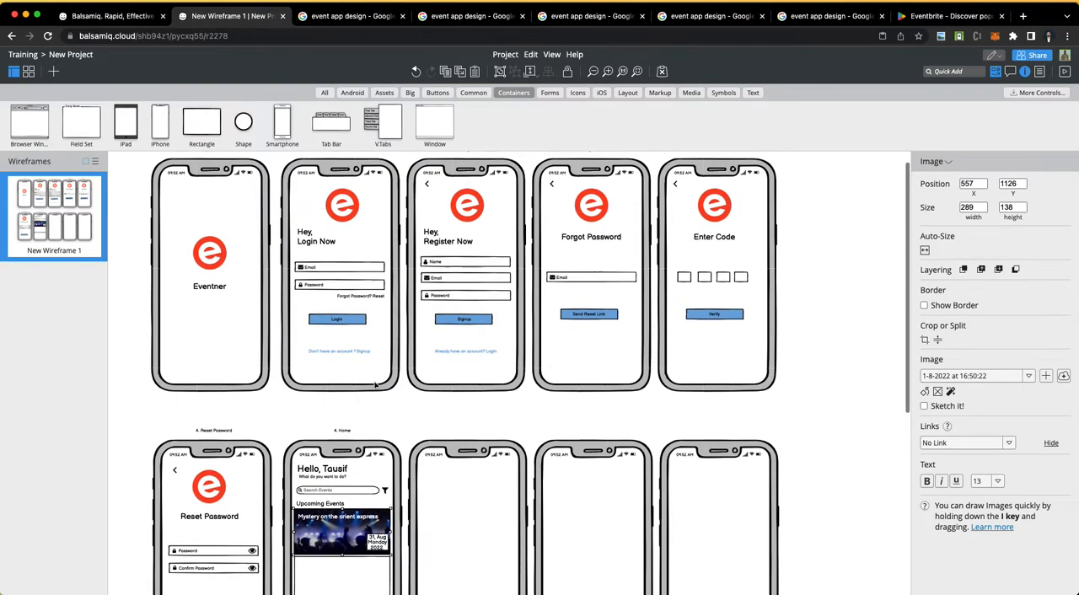
pyautogui.scroll(-3, 376, 386)
pyautogui.scroll(3, 425, 489)
pyautogui.scroll(-3, 425, 489)
pyautogui.scroll(1, 425, 490)
pyautogui.scroll(-1, 425, 489)
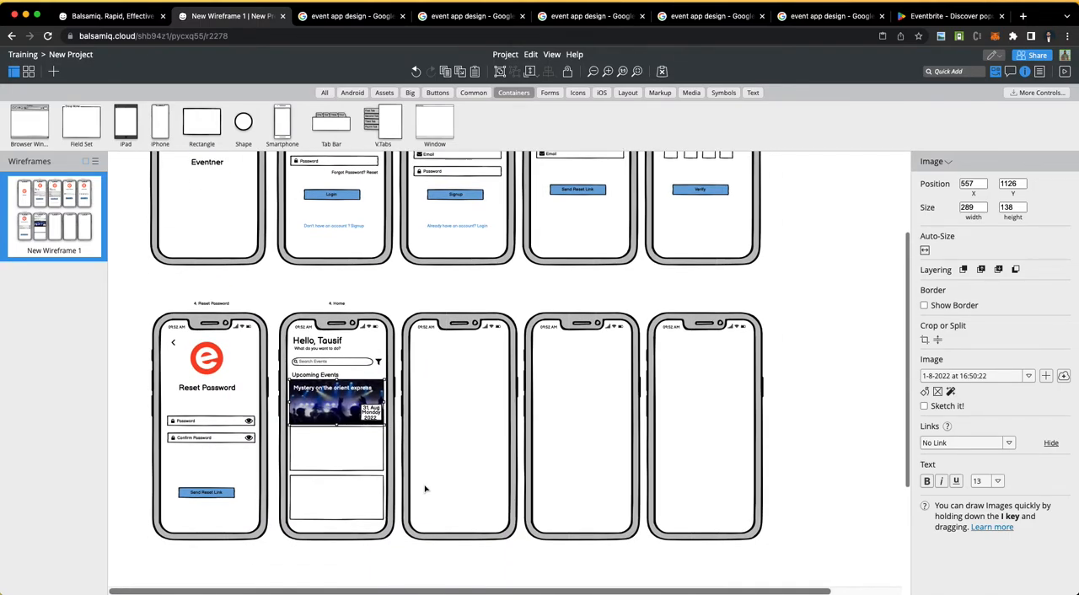
# Step: Duplicate the event title into the concert photo's lower-left corner and change the copy's text to "Orient"
pyautogui.click(333, 391)
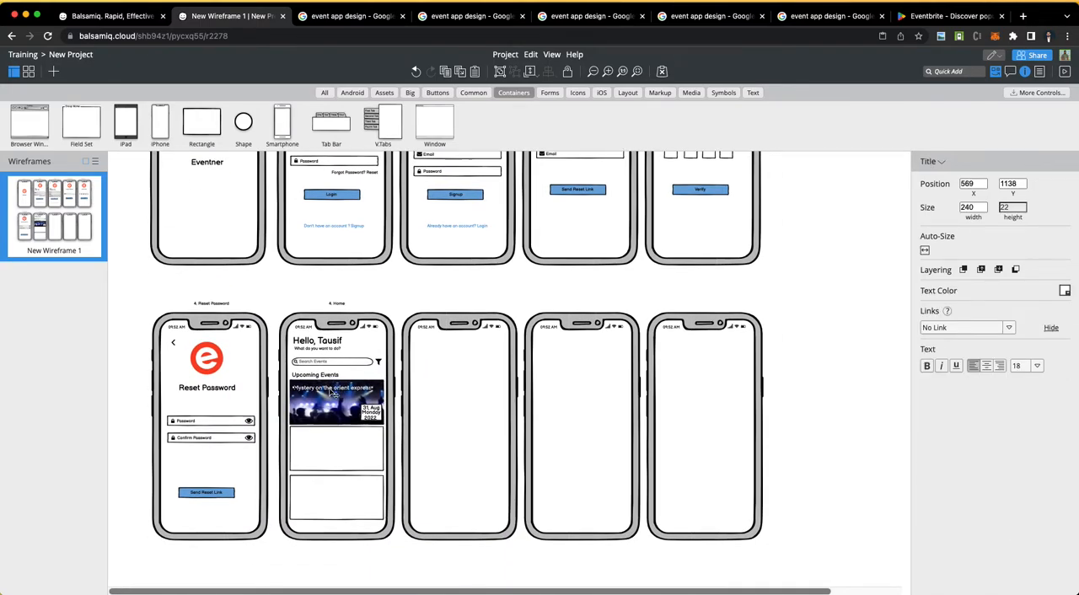
pyautogui.scroll(4, 333, 392)
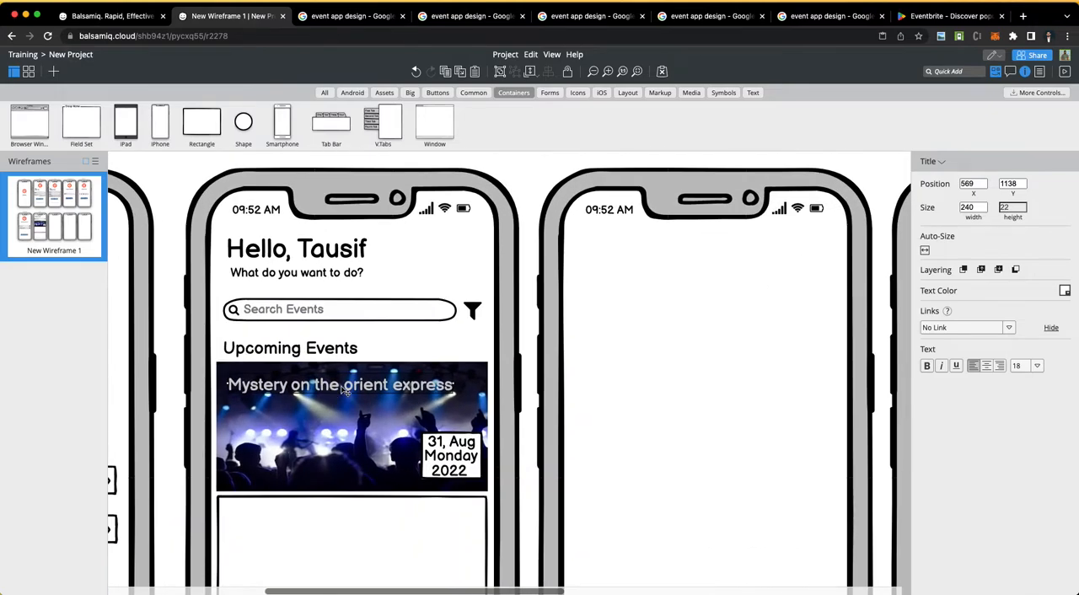
pyautogui.moveTo(343, 390); pyautogui.dragTo(322, 464)
pyautogui.doubleClick(321, 463)
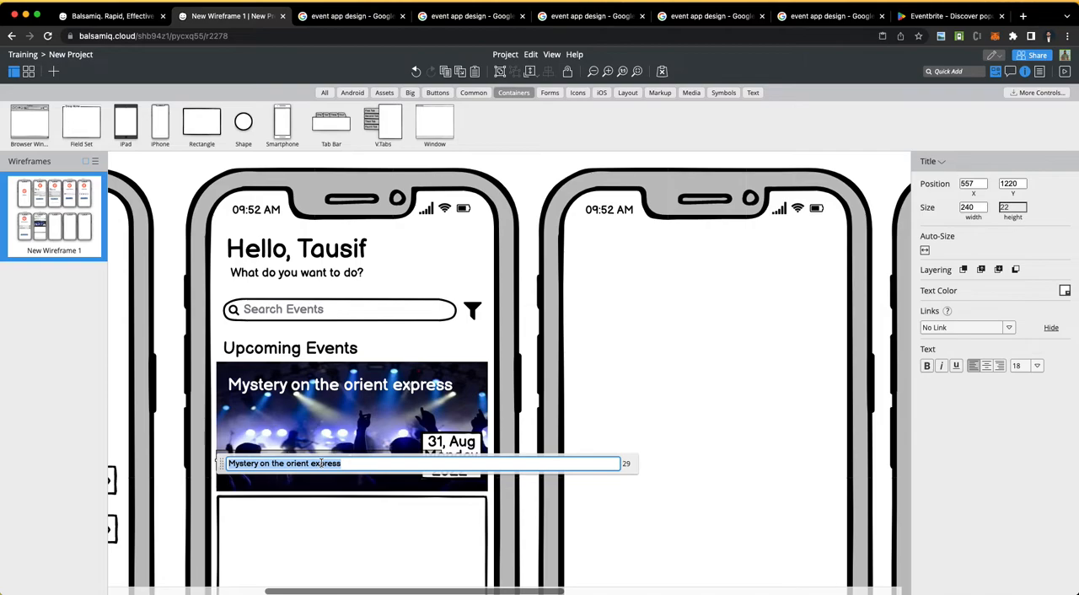
pyautogui.write('Orient')
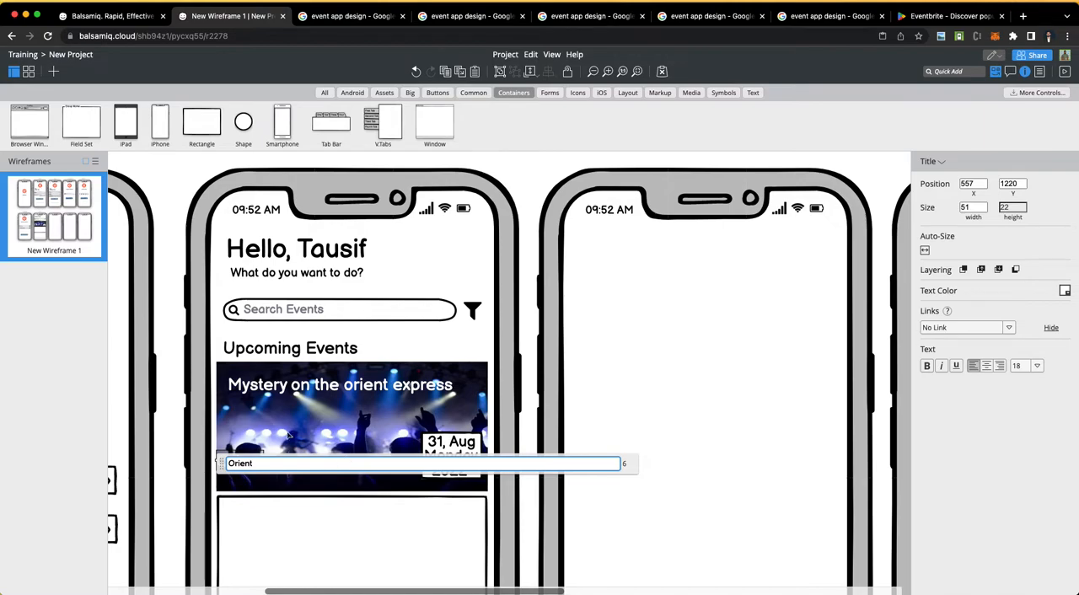
pyautogui.click(268, 489)
pyautogui.moveTo(240, 470)
pyautogui.mouseDown()
pyautogui.moveTo(262, 470)
pyautogui.moveTo(246, 471)
pyautogui.moveTo(258, 474)
pyautogui.moveTo(249, 489)
pyautogui.mouseUp()
# Step: Duplicate the "Orient" label just below it, change the copy's text to "BMW" and set its font size to 14
pyautogui.rightClick(248, 473)
pyautogui.click(243, 474)
pyautogui.press('super+d')
pyautogui.doubleClick(248, 488)
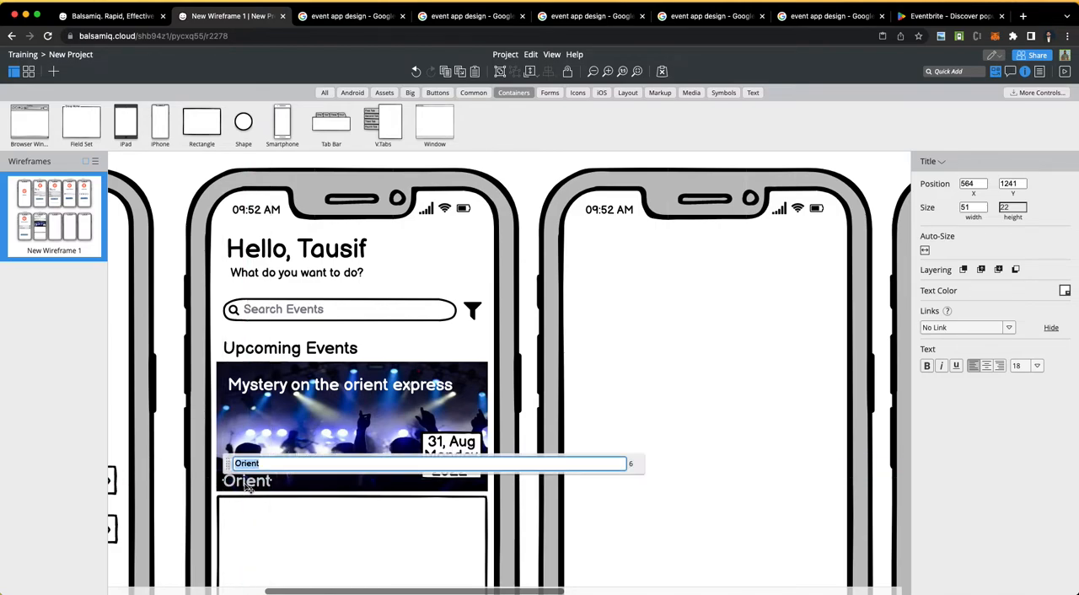
pyautogui.write('Mr.')
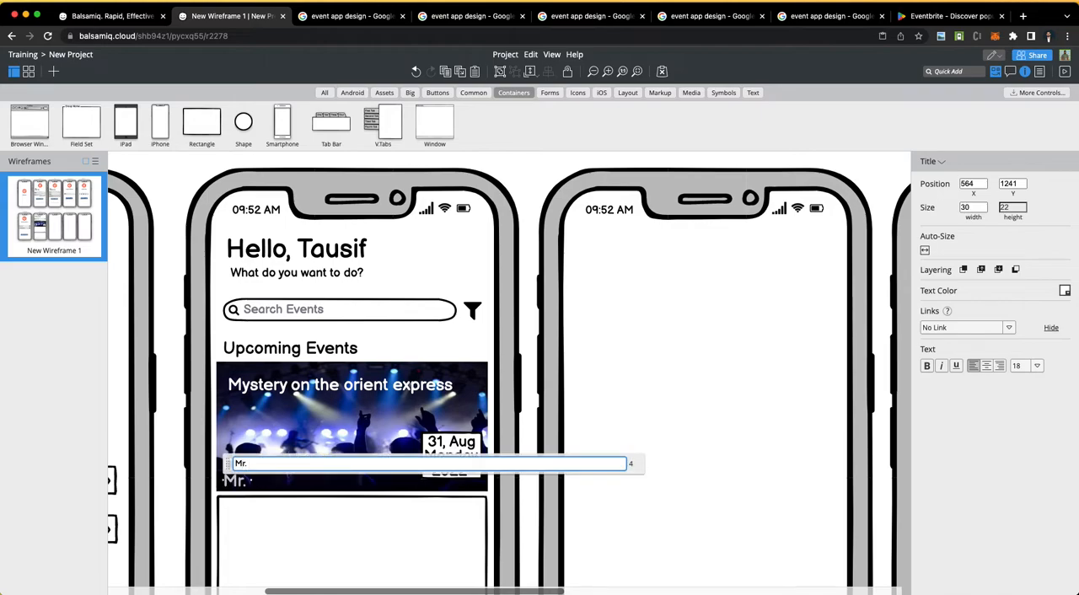
pyautogui.write(' BMW')
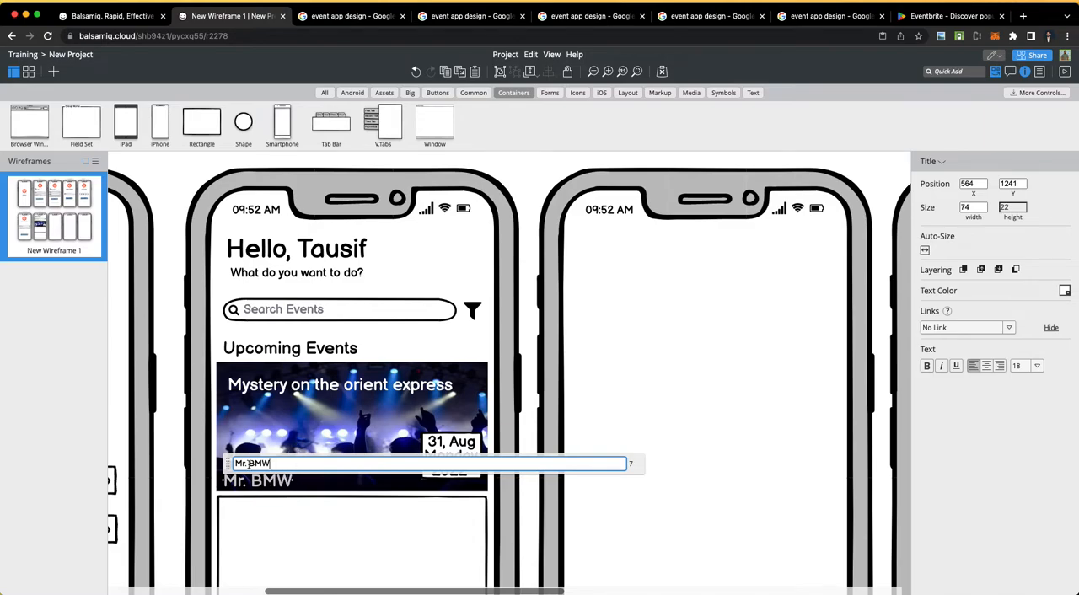
pyautogui.press('BackSpace')
pyautogui.press('BackSpace')
pyautogui.press('BackSpace')
pyautogui.press('BackSpace')
pyautogui.click(293, 403)
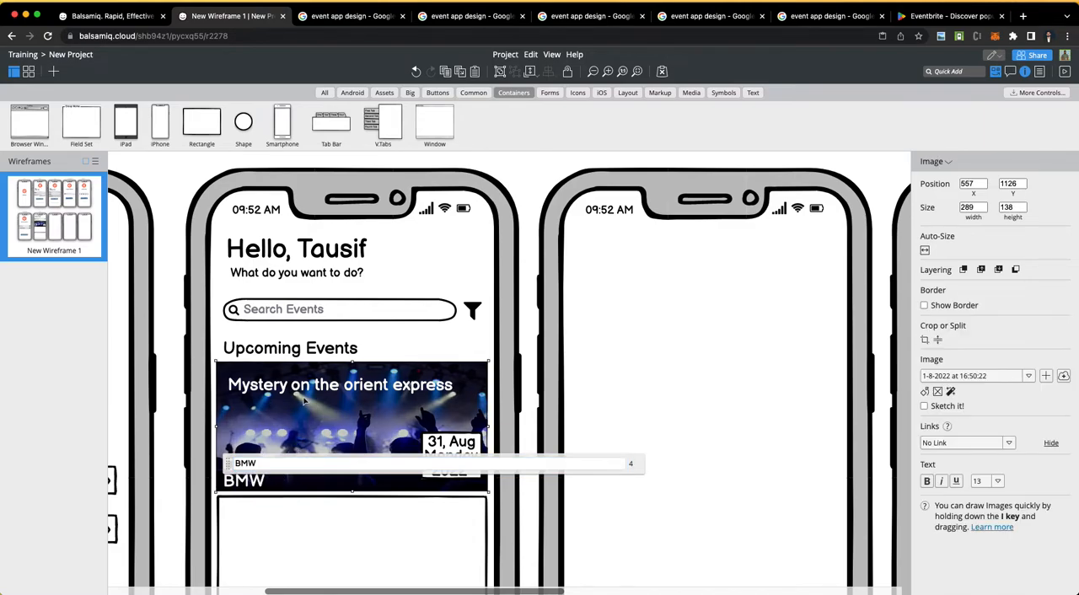
pyautogui.click(253, 483)
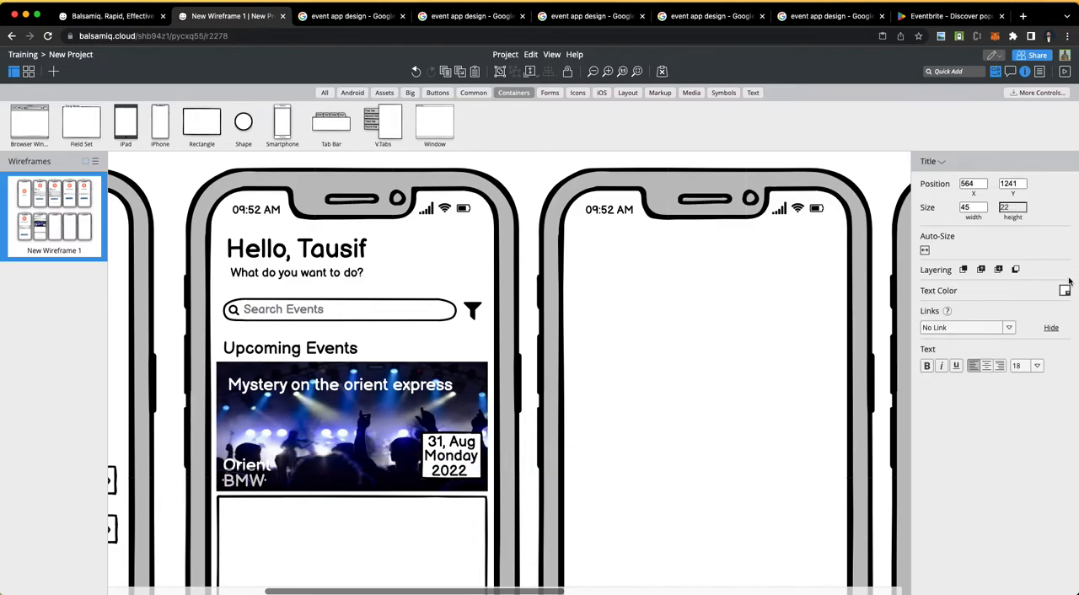
pyautogui.click(1033, 368)
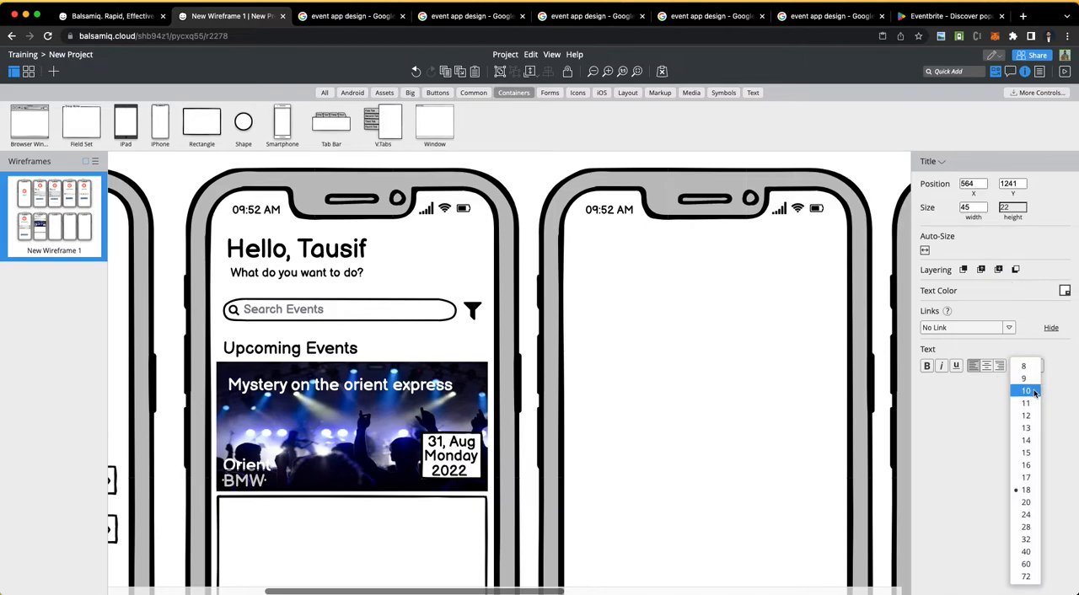
pyautogui.click(1027, 447)
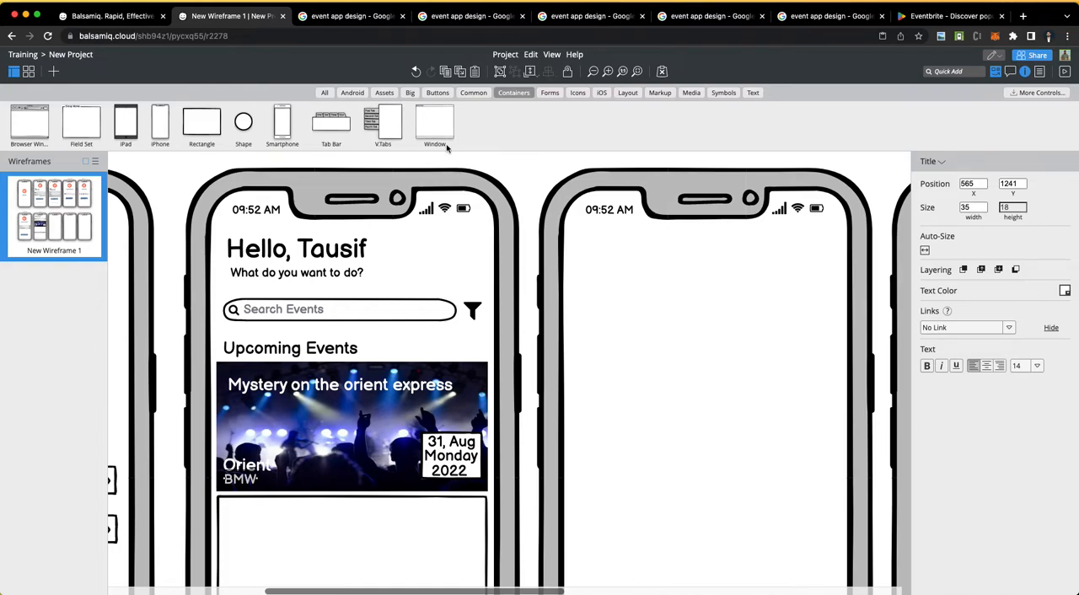
# Step: Delete the two empty placeholder rectangles below the concert photo card on the Home screen
pyautogui.click(513, 182)
pyautogui.click(390, 572)
pyautogui.scroll(-2, 388, 574)
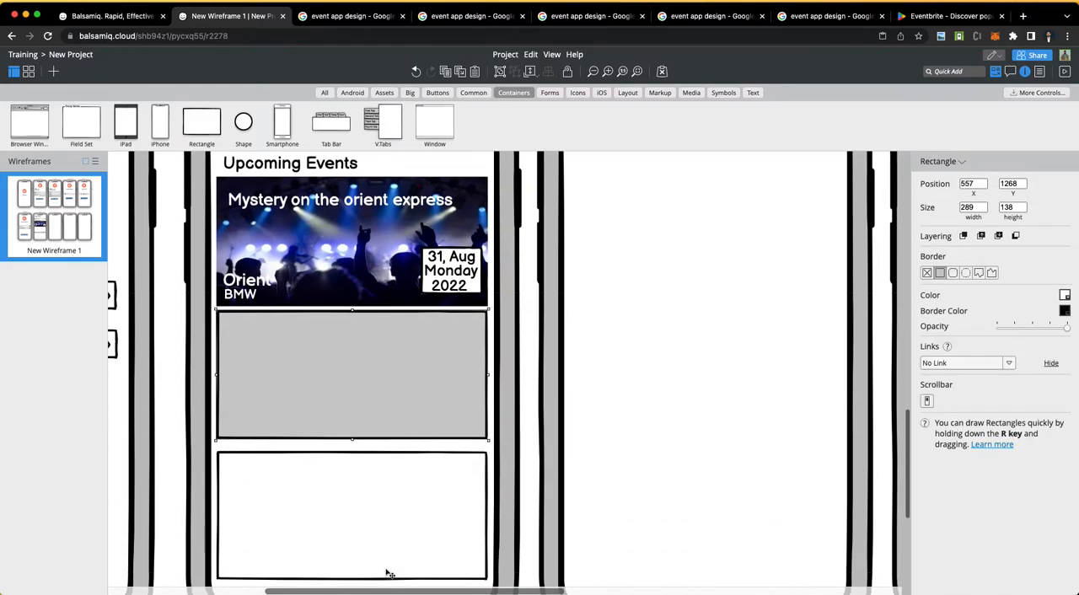
pyautogui.scroll(-4, 387, 574)
pyautogui.click(365, 314)
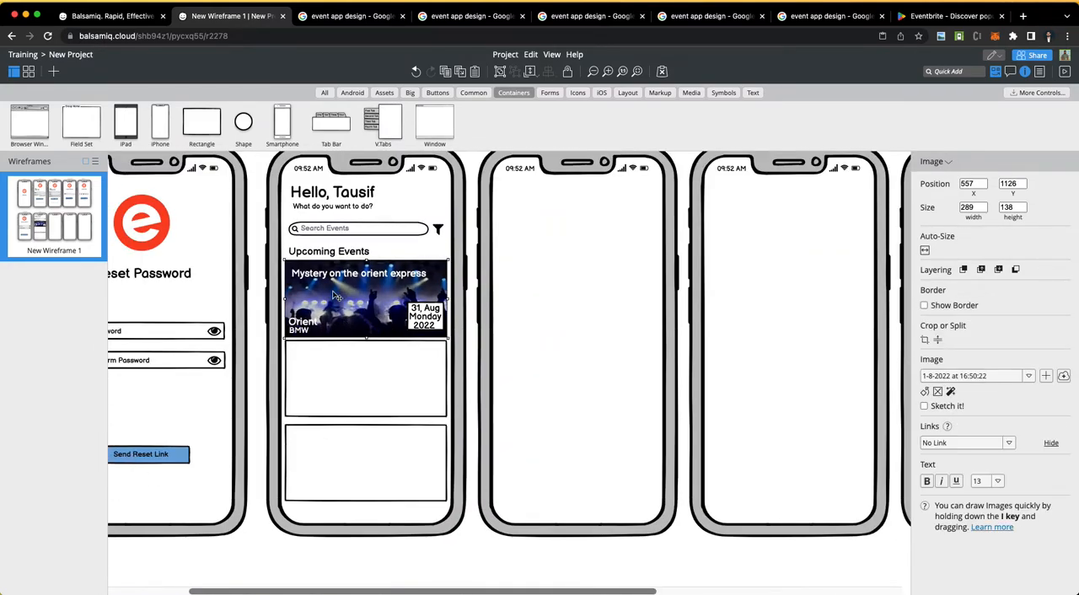
pyautogui.click(353, 394)
pyautogui.press('Delete')
pyautogui.click(338, 497)
pyautogui.press('Delete')
# Step: Lock the Home screen's iPhone frame so the event card's controls can be selected without it
pyautogui.click(366, 316)
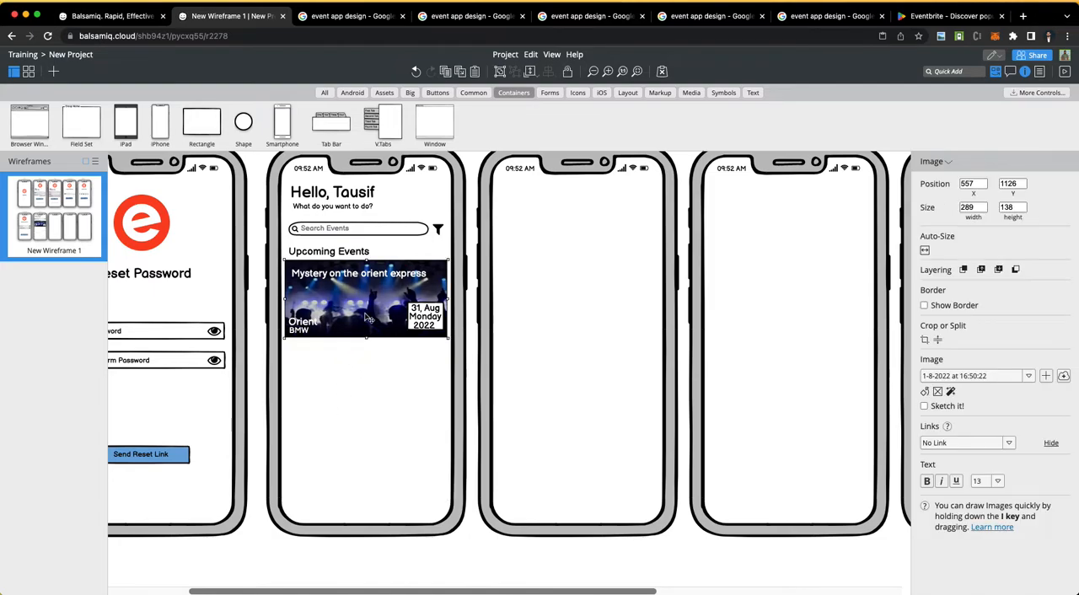
pyautogui.click(396, 248)
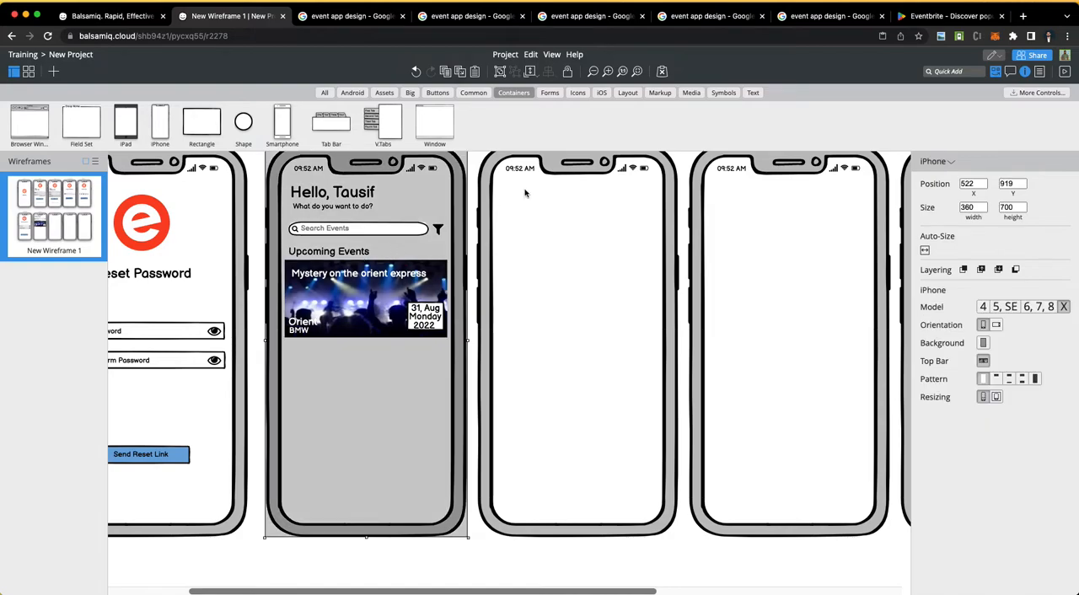
pyautogui.click(568, 73)
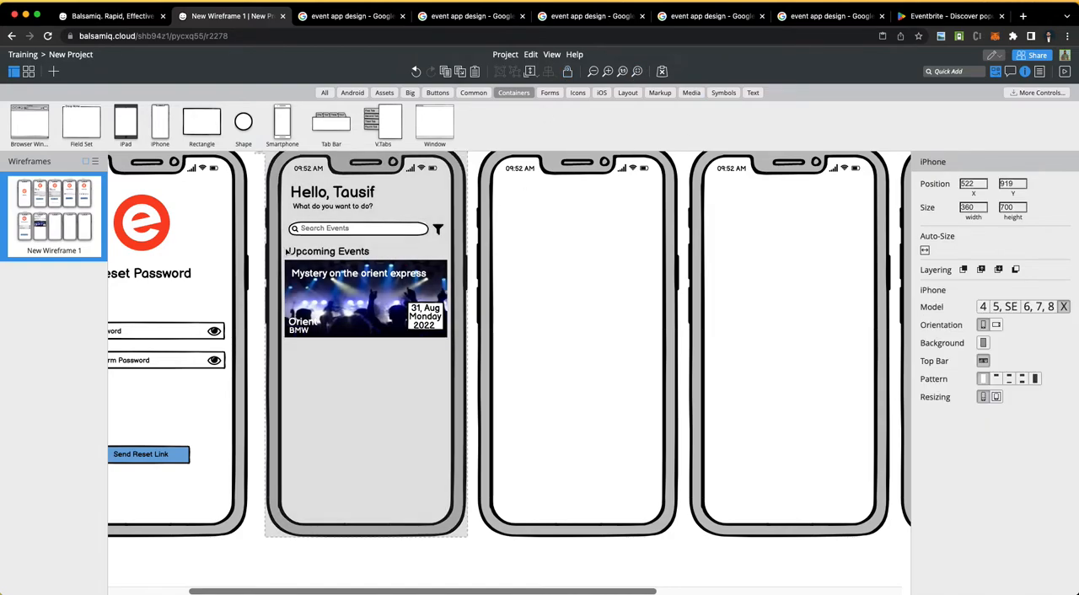
# Step: Select the concert photo with all its labels and duplicate the event card twice in a column below
pyautogui.moveTo(284, 257); pyautogui.dragTo(448, 363)
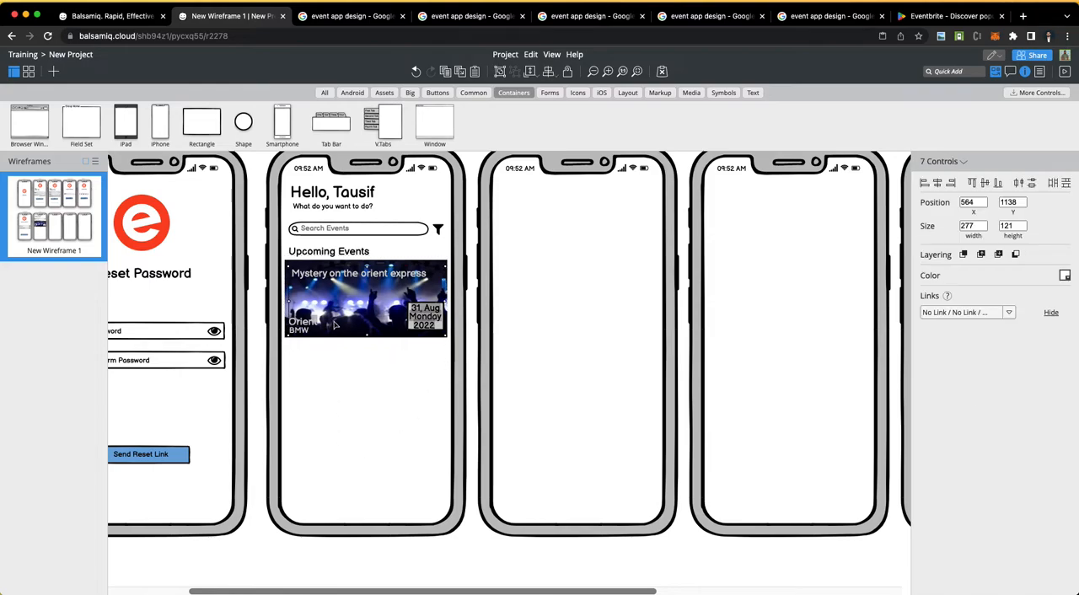
pyautogui.keyDown('shift'); pyautogui.click(354, 291); pyautogui.keyUp('shift')
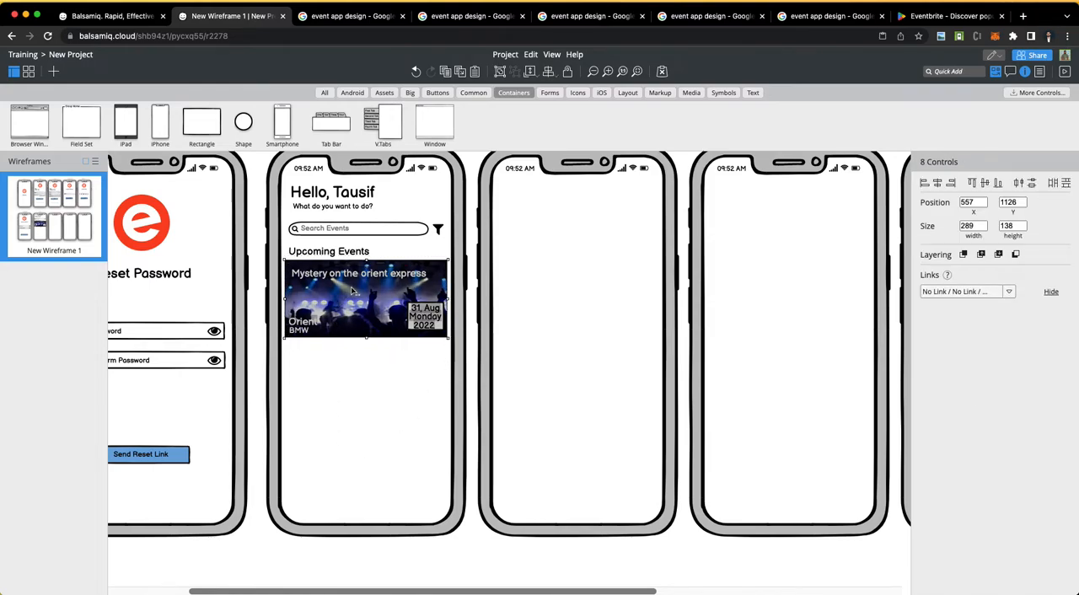
pyautogui.moveTo(355, 291); pyautogui.dragTo(354, 479)
pyautogui.press('super+d')
pyautogui.keyDown('ctrl'); pyautogui.scroll(-3, 258, 429); pyautogui.keyUp('ctrl')
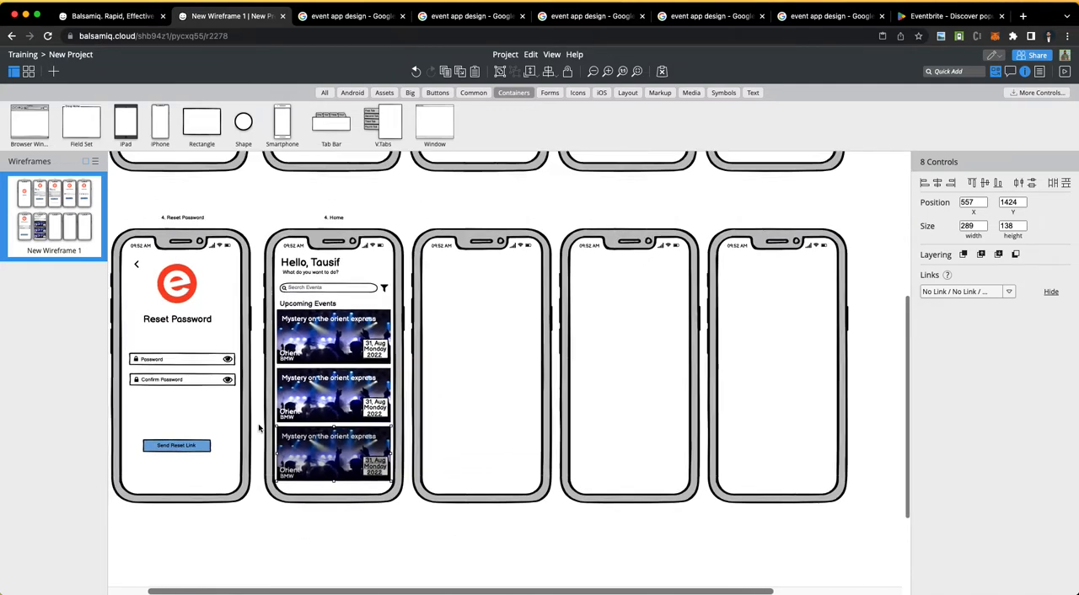
# Step: Change the second event card's title to "Redbull launch"
pyautogui.doubleClick(326, 385)
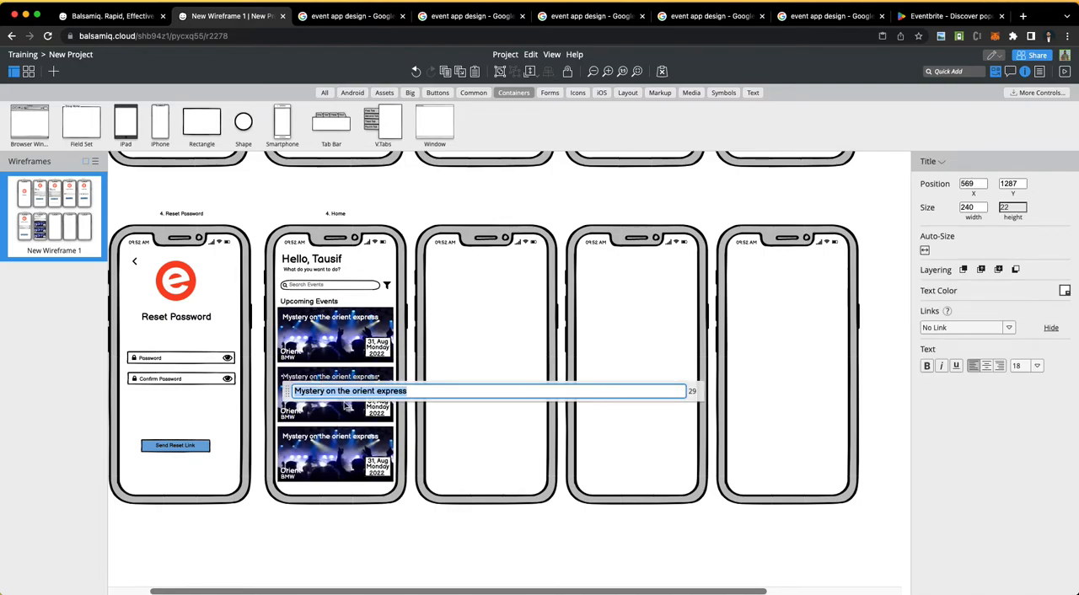
pyautogui.write('Redbull launch')
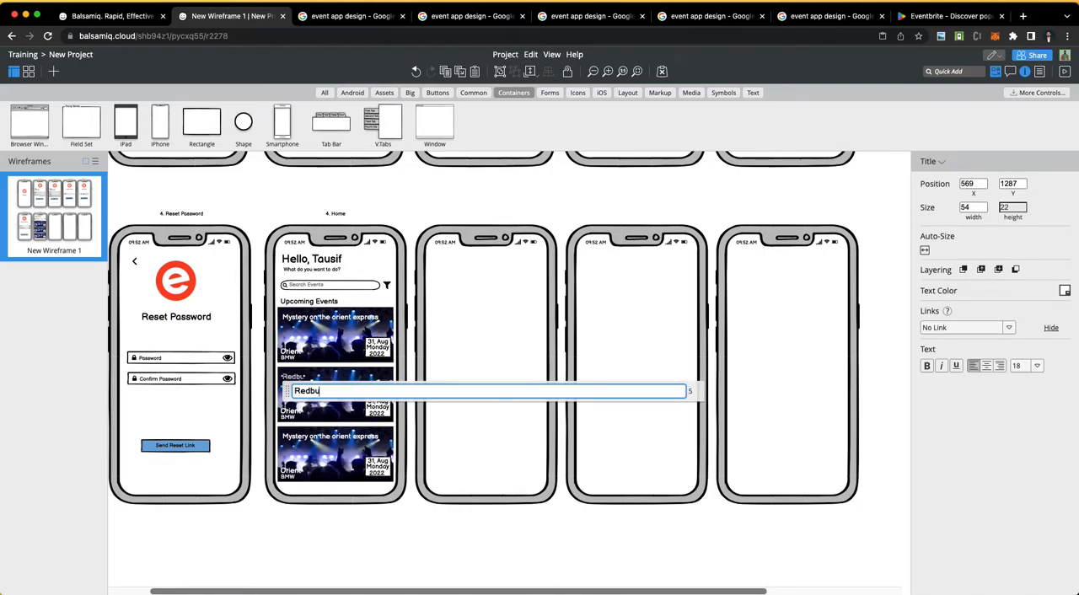
pyautogui.click(355, 443)
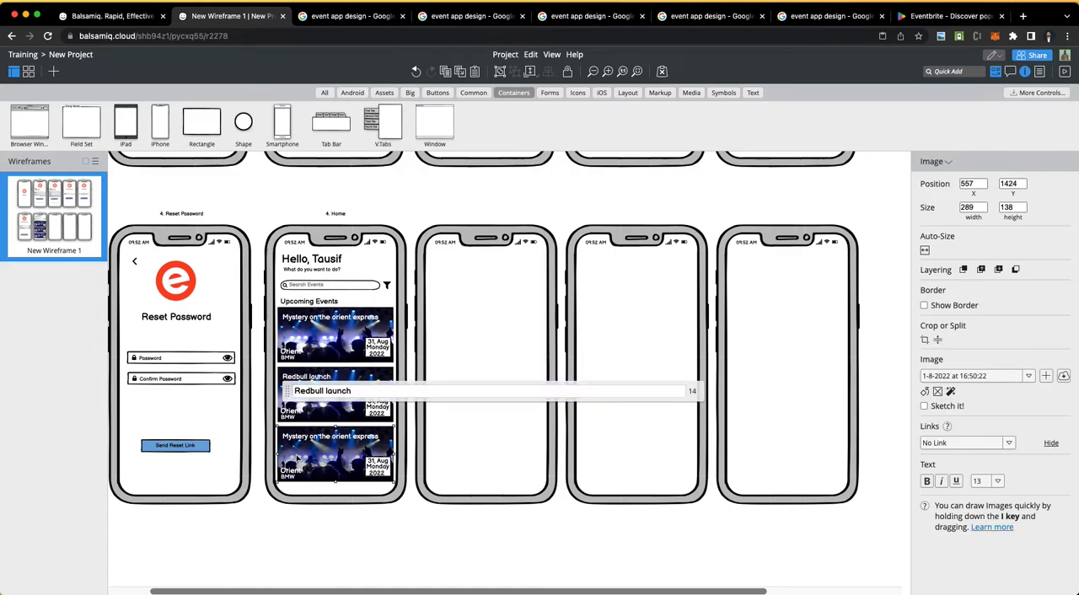
# Step: Change the third event card's title to "Campaign Orders"
pyautogui.doubleClick(308, 445)
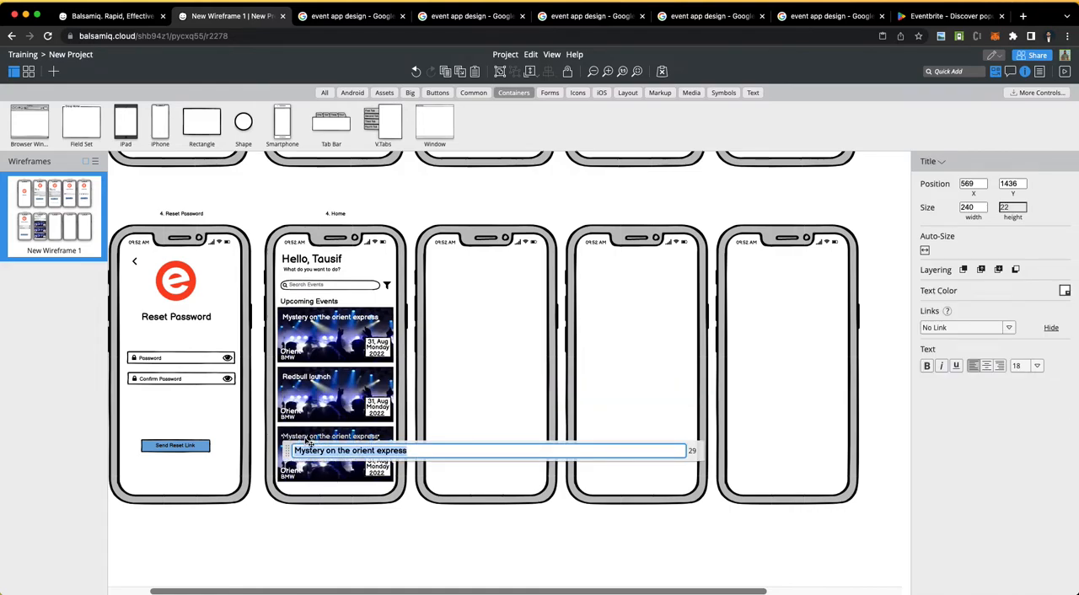
pyautogui.write('Mecede')
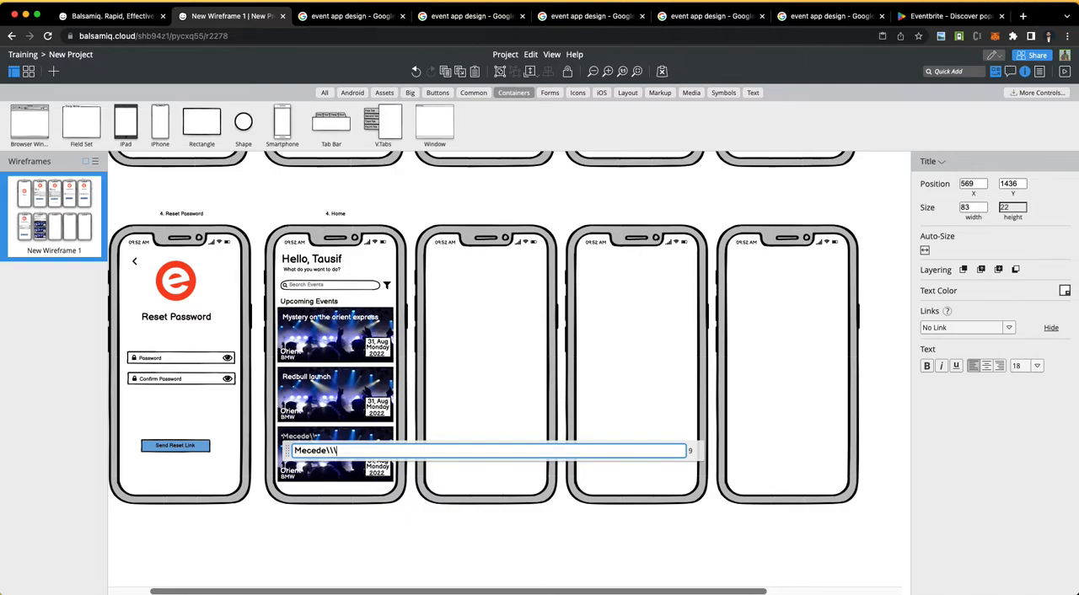
pyautogui.write('\\\\\\')
pyautogui.press('BackSpace')
pyautogui.press('BackSpace')
pyautogui.press('BackSpace')
pyautogui.press('BackSpace')
pyautogui.press('BackSpace')
pyautogui.press('BackSpace')
pyautogui.press('BackSpace')
pyautogui.press('BackSpace')
pyautogui.write('Campaign Orders')
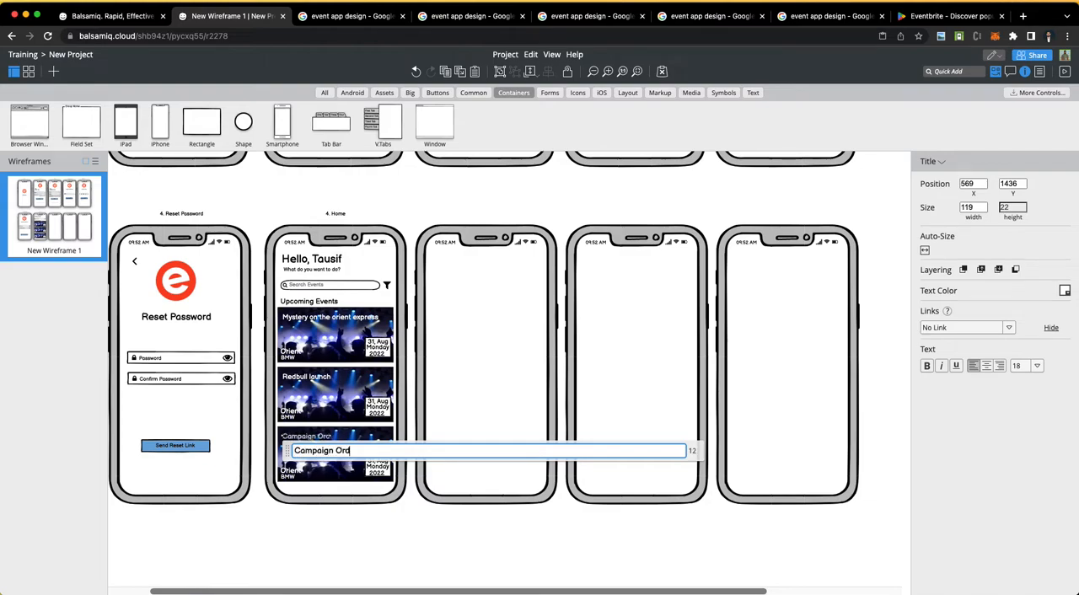
pyautogui.click(460, 535)
# Step: Unlock the Home screen's iPhone frame and stretch it downward to a height of about 723
pyautogui.scroll(-1, 367, 537)
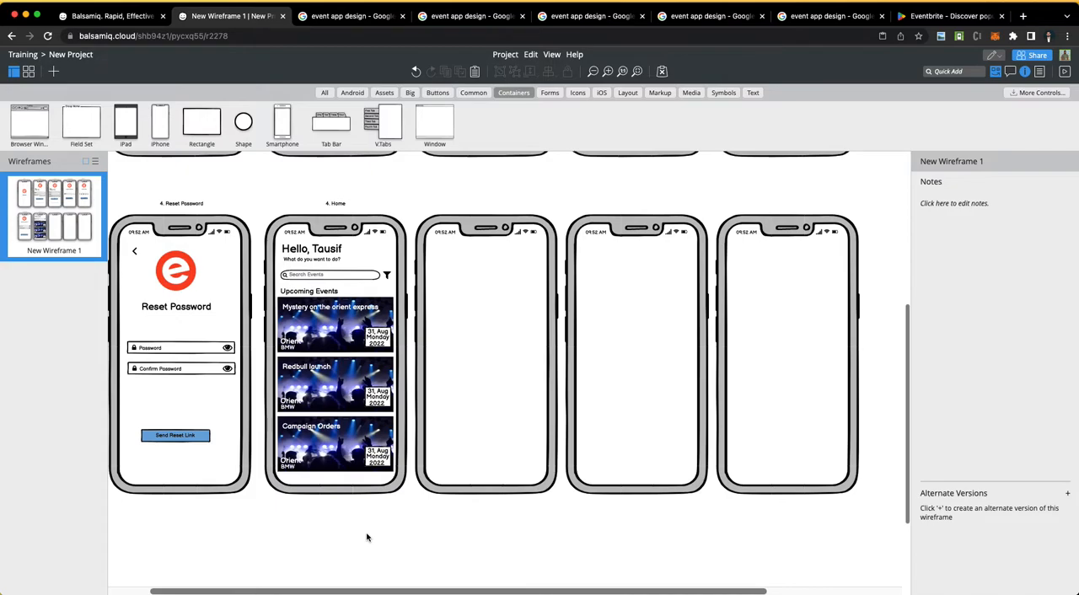
pyautogui.hscroll(-2, 366, 537)
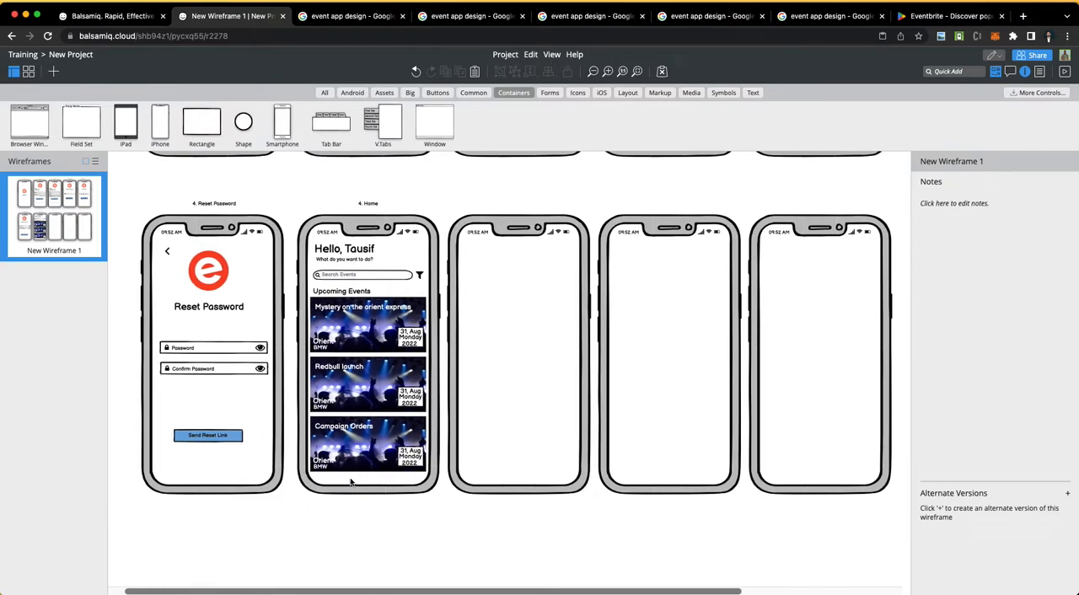
pyautogui.click(381, 480)
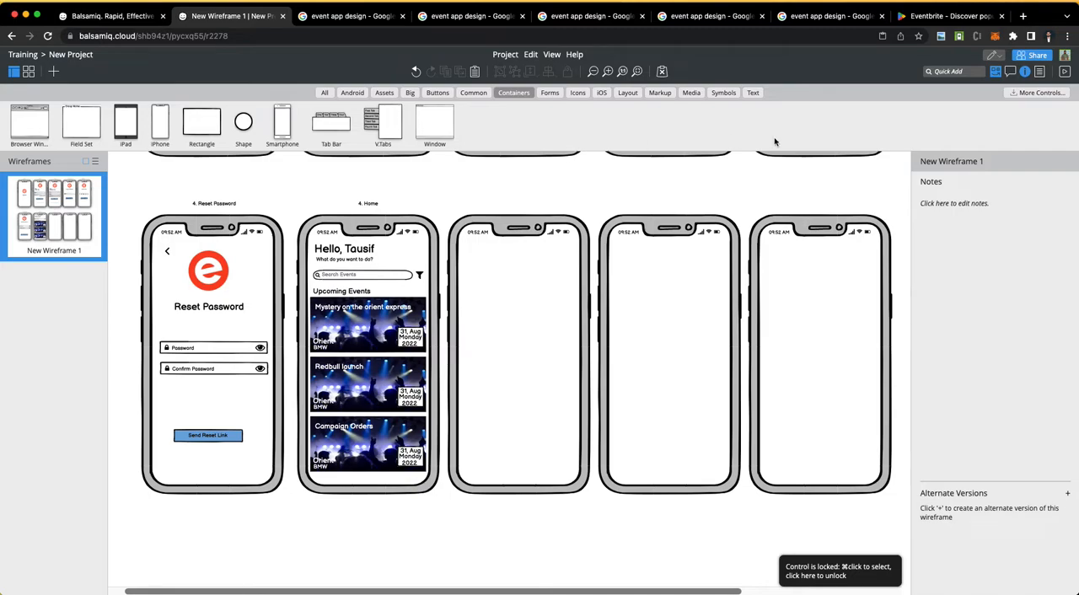
pyautogui.rightClick(368, 224)
pyautogui.click(383, 246)
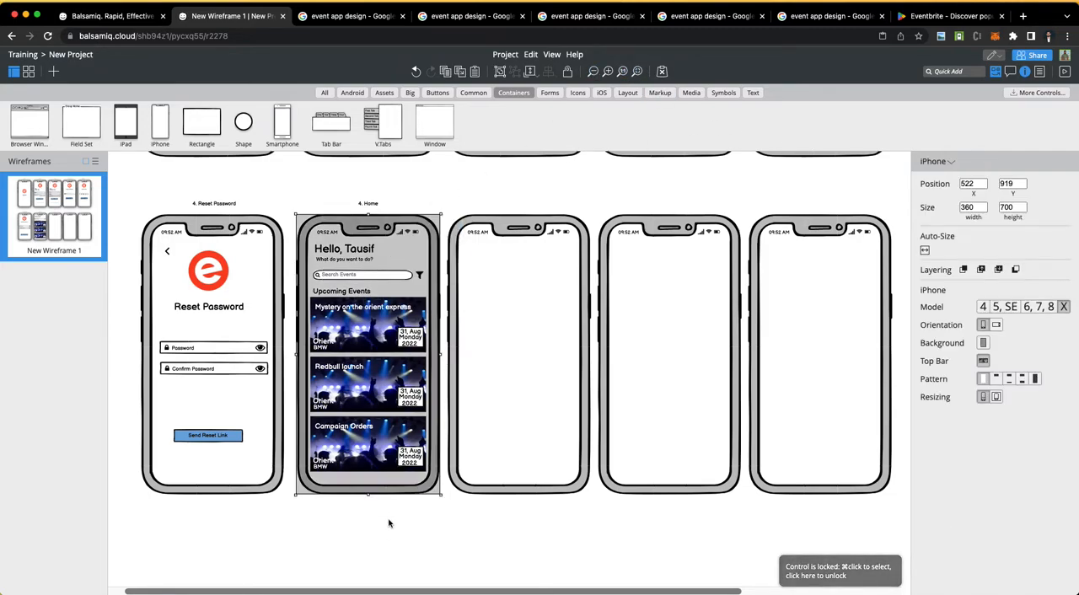
pyautogui.moveTo(369, 495); pyautogui.dragTo(369, 504)
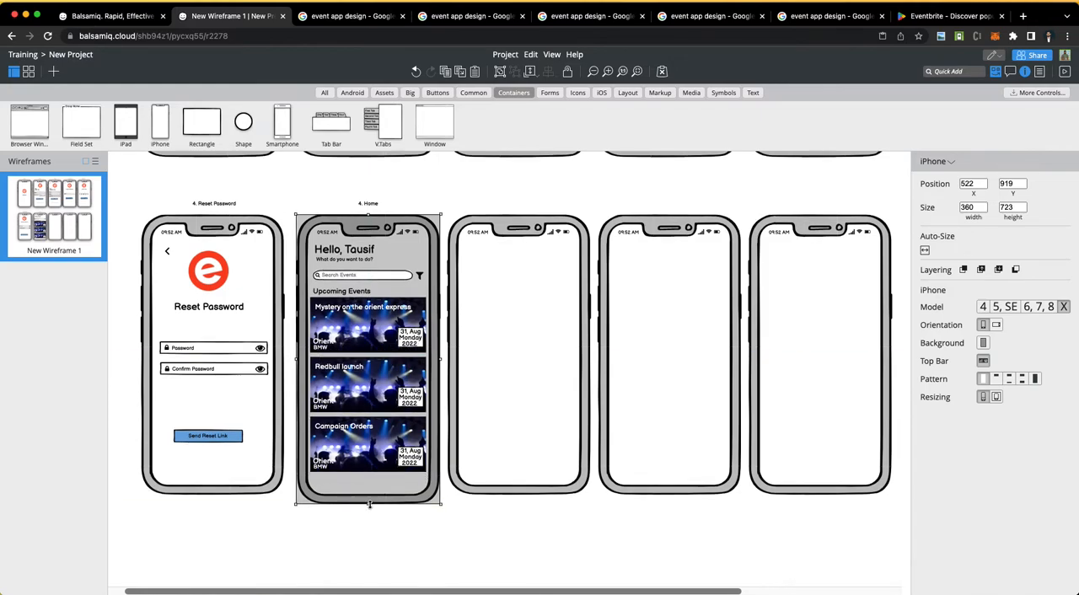
pyautogui.click(453, 556)
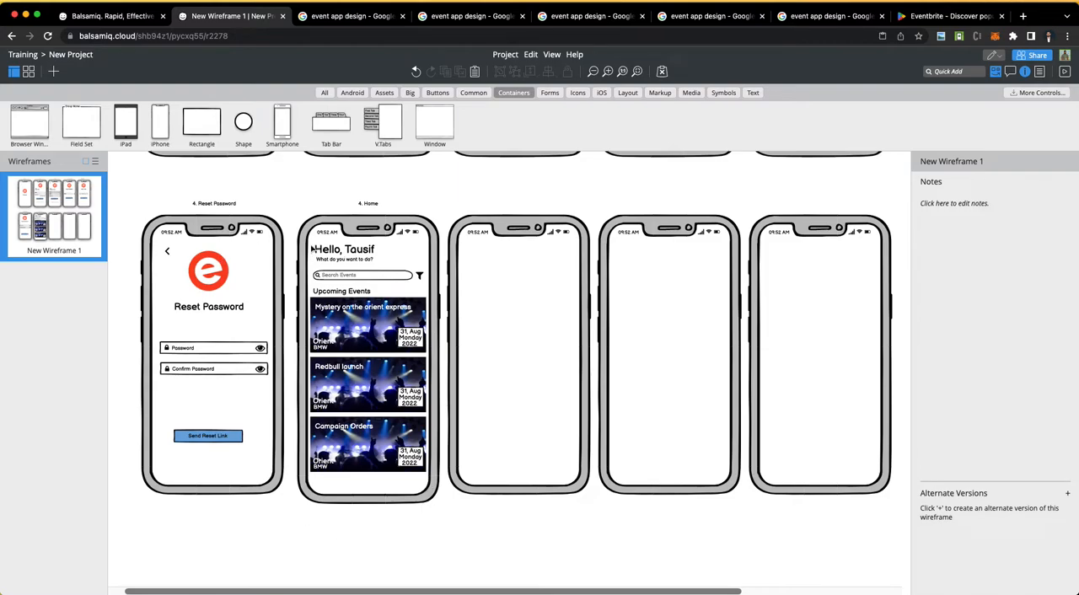
# Step: Switch to the Google Images results and search for "android navigation bar"
pyautogui.click(324, 18)
pyautogui.tripleClick(262, 67)
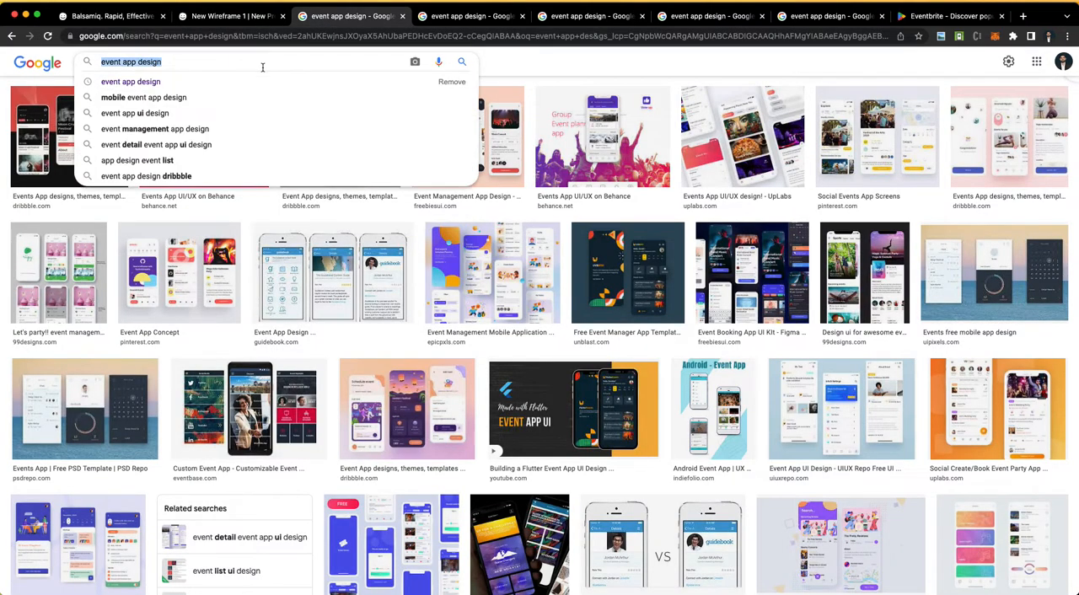
pyautogui.write('android naviga')
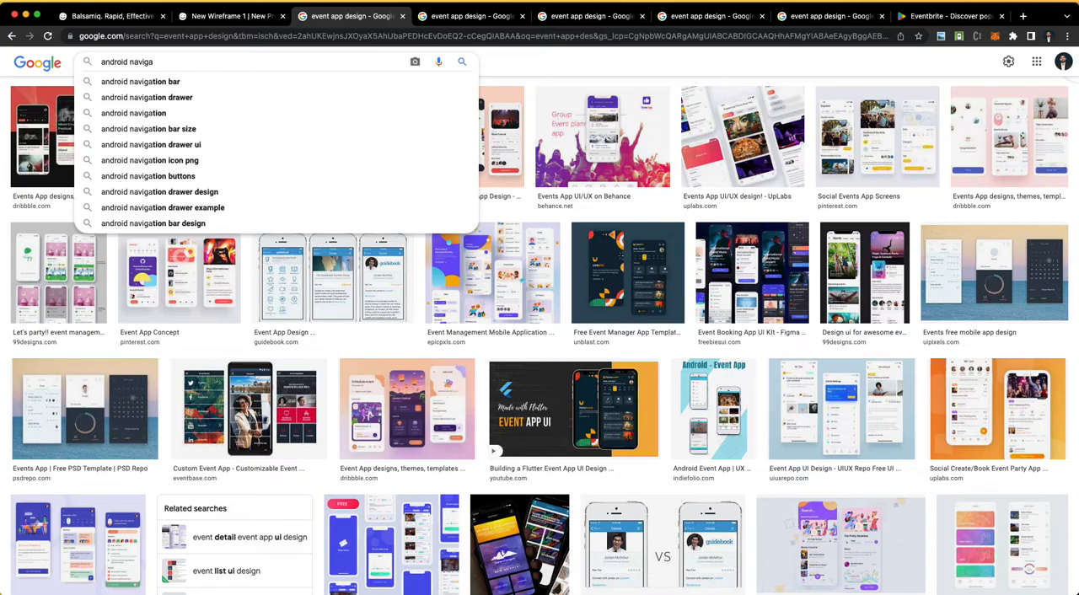
pyautogui.click(106, 81)
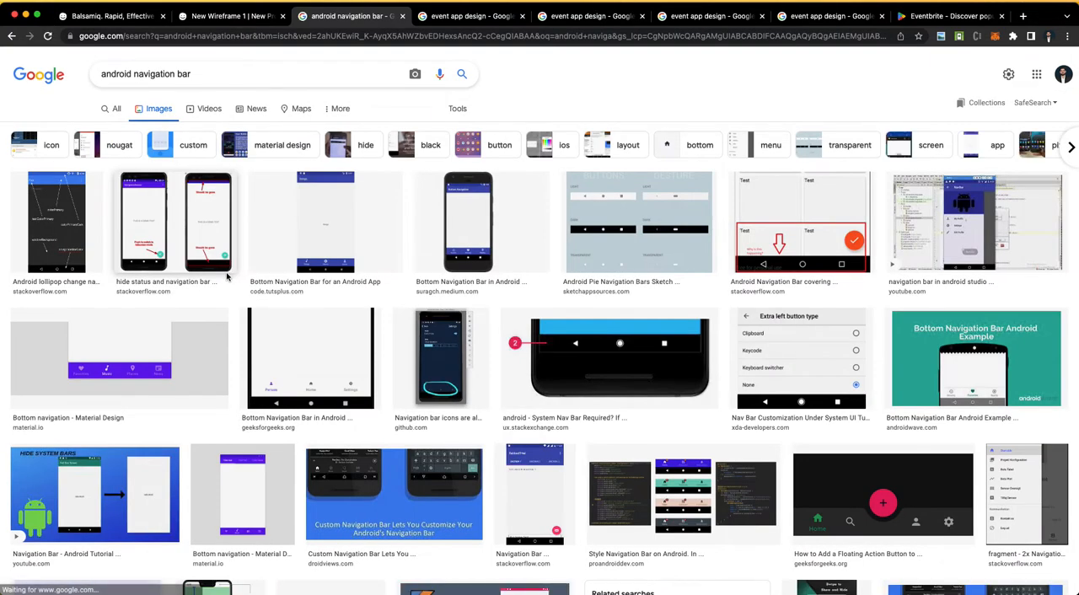
# Step: Search Google Images for "android navigation drawer" and open the first Material Design navigation drawer image
pyautogui.click(172, 76)
pyautogui.doubleClick(184, 74)
pyautogui.write('dra')
pyautogui.press('Down')
pyautogui.press('Return')
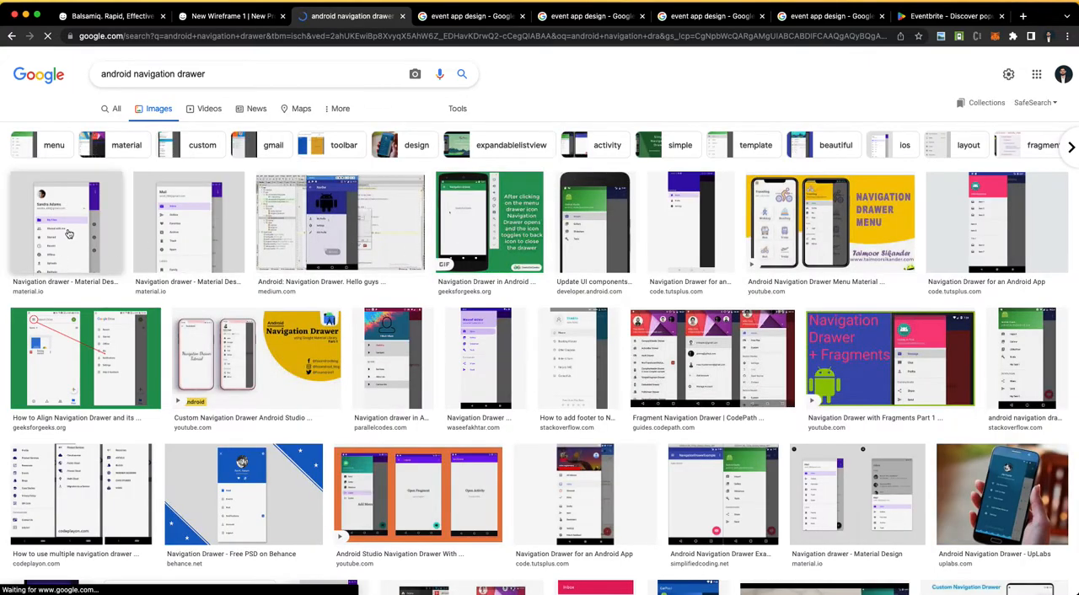
pyautogui.click(67, 235)
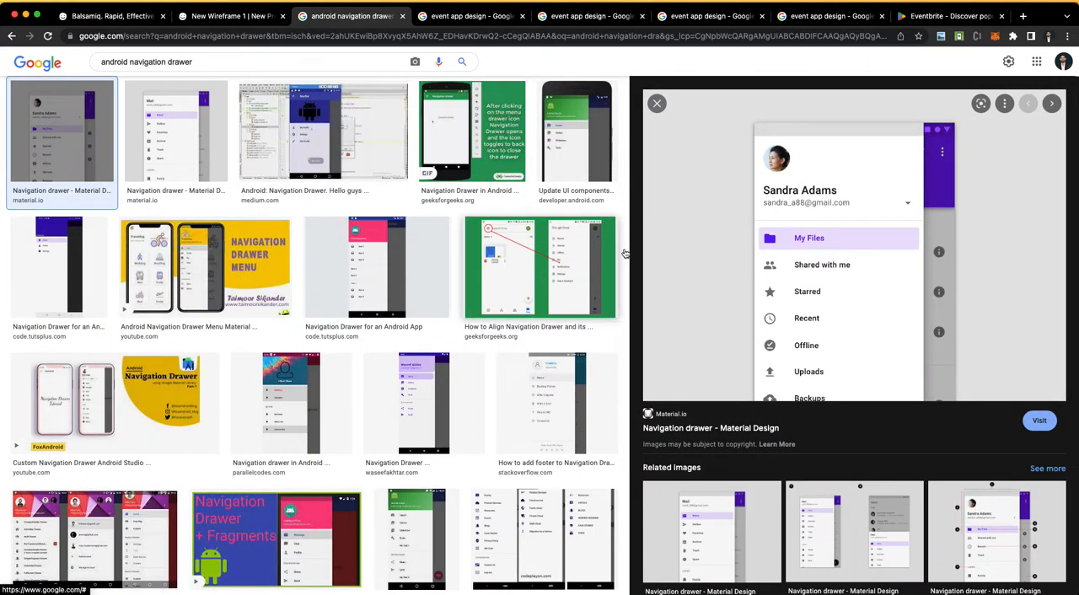
# Step: Switch to the Word requirements document and review its opening sentence about the event mobile app, website and admin panel
pyautogui.hotkey('ctrl', 'Left')
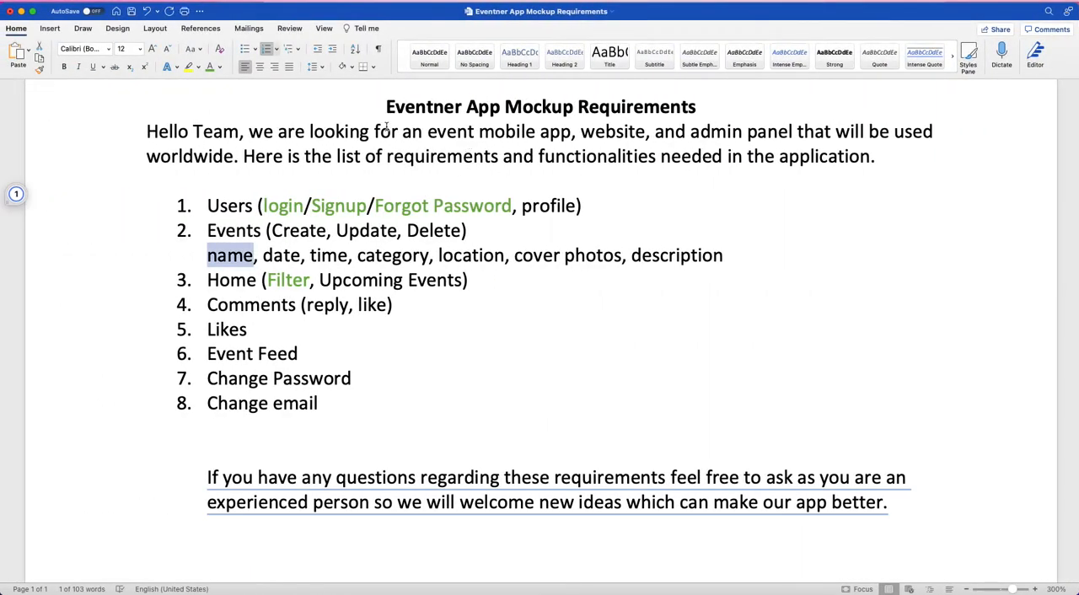
pyautogui.moveTo(438, 131); pyautogui.dragTo(213, 155)
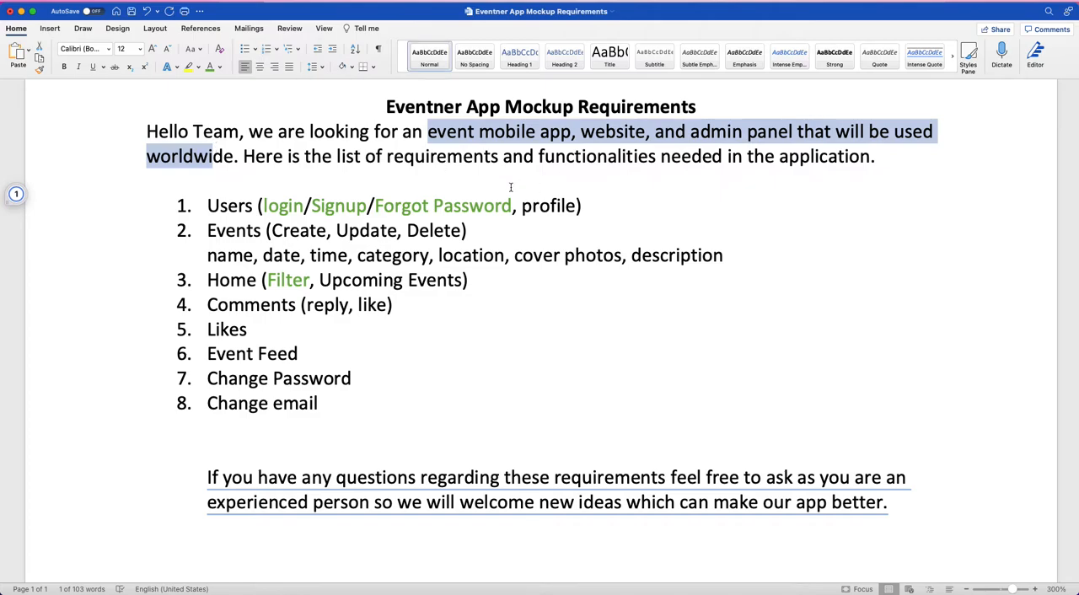
pyautogui.click(471, 141)
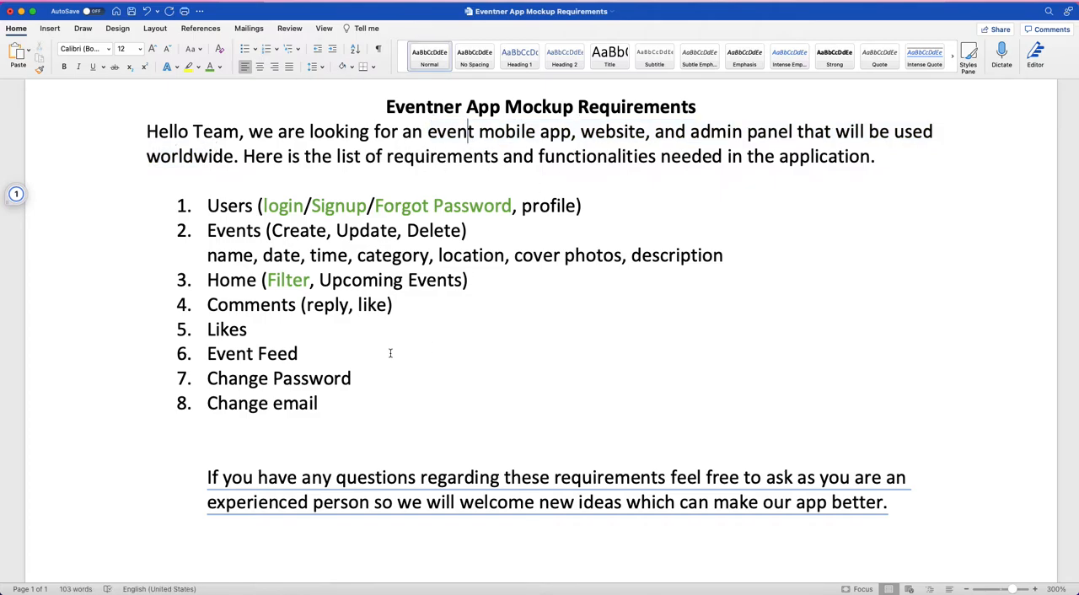
# Step: Return to the Balsamiq wireframe and examine both rows of screens, including the finished Home screen
pyautogui.hotkey('ctrl', 'Right')
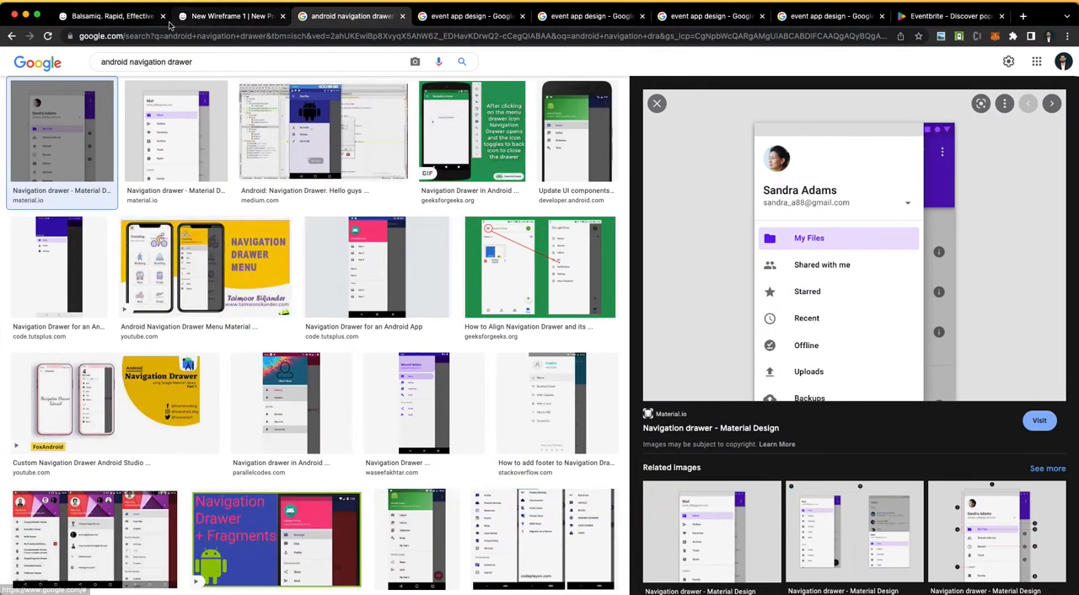
pyautogui.click(213, 19)
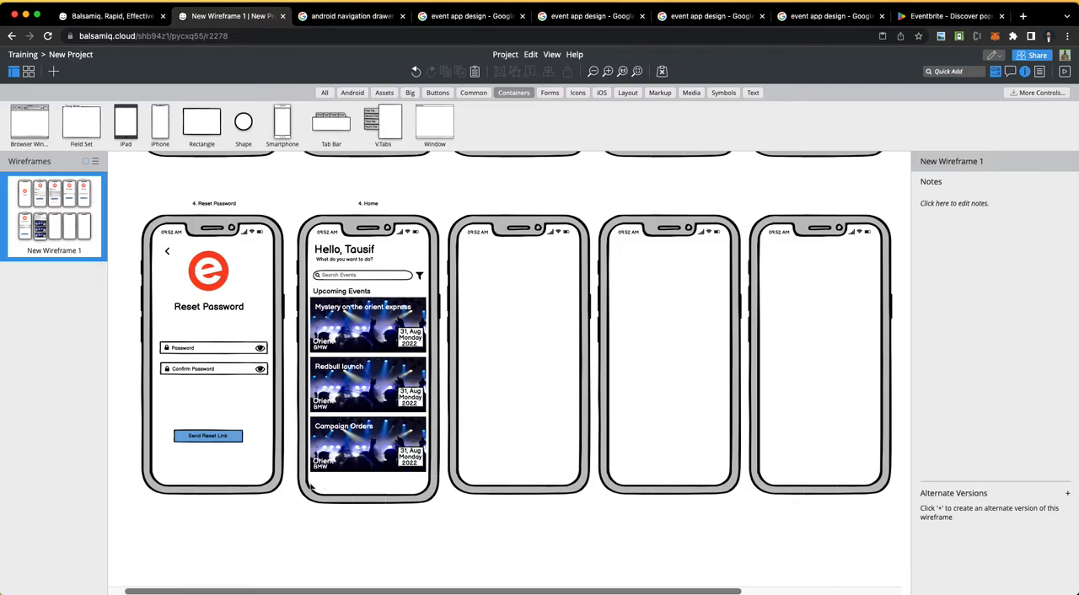
pyautogui.scroll(3, 359, 498)
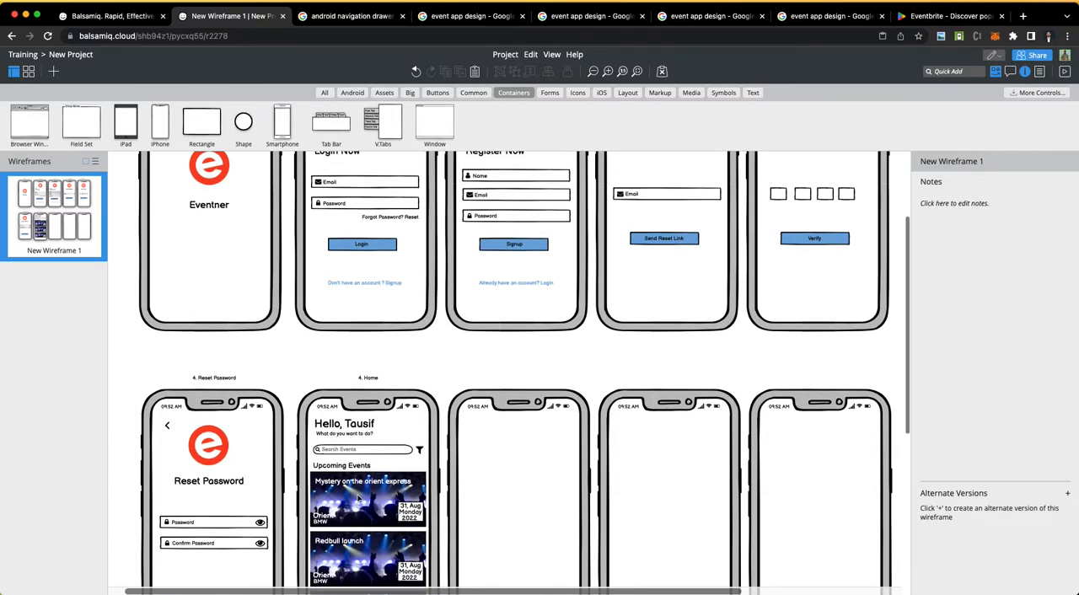
pyautogui.scroll(-4, 359, 498)
pyautogui.scroll(3, 359, 499)
pyautogui.scroll(-3, 358, 498)
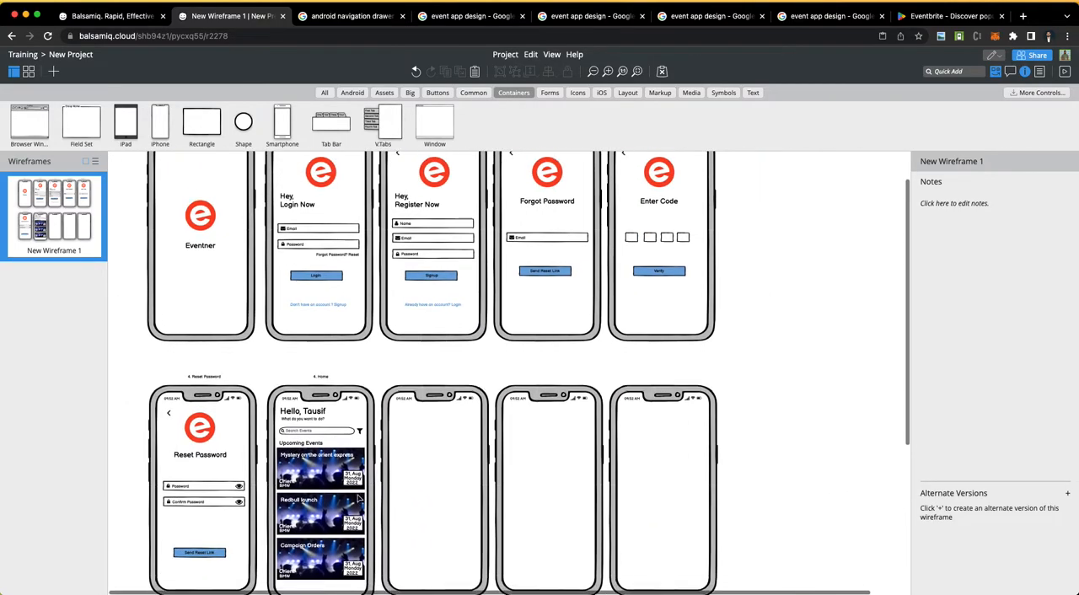
pyautogui.scroll(4, 358, 498)
pyautogui.scroll(2, 358, 499)
pyautogui.scroll(-4, 358, 498)
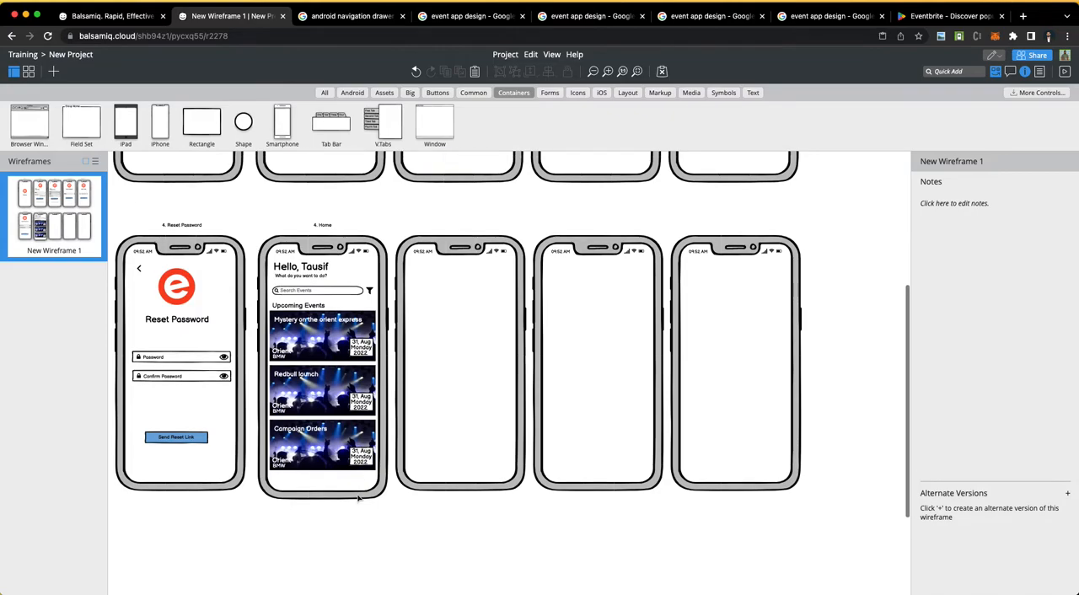
pyautogui.scroll(2, 340, 487)
pyautogui.scroll(-2, 341, 486)
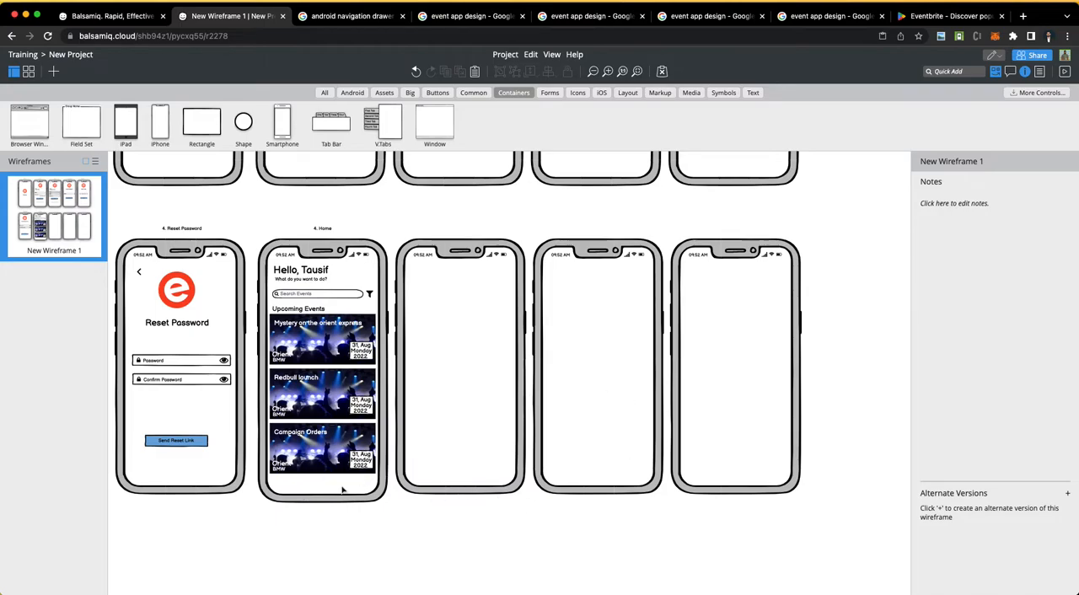
# Step: Switch to the Word requirements document, check its Home item, and return to the Balsamiq wireframe
pyautogui.hotkey('ctrl', 'Left')
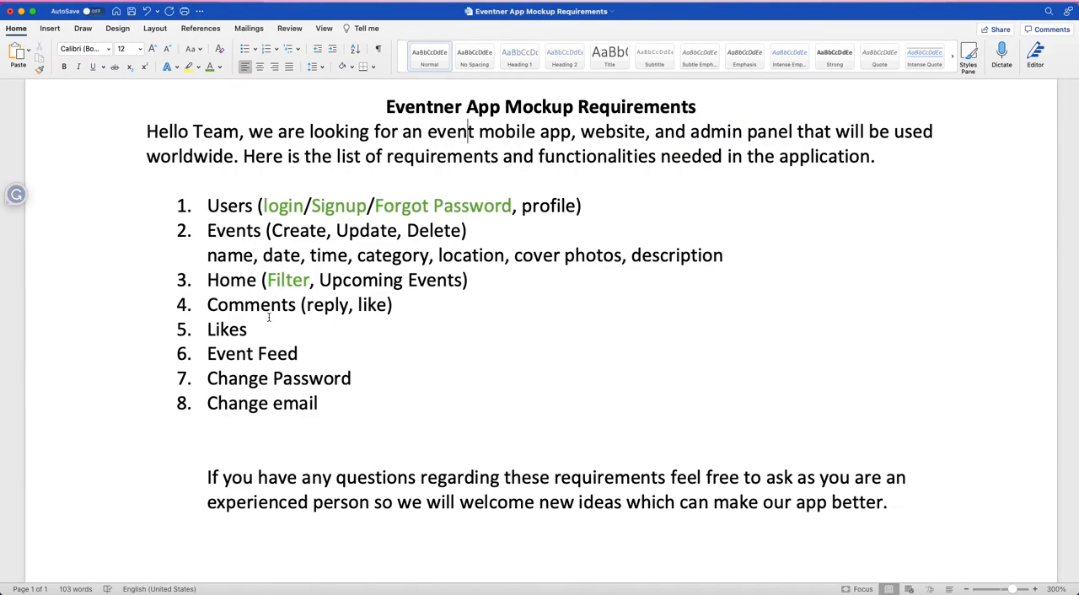
pyautogui.doubleClick(232, 280)
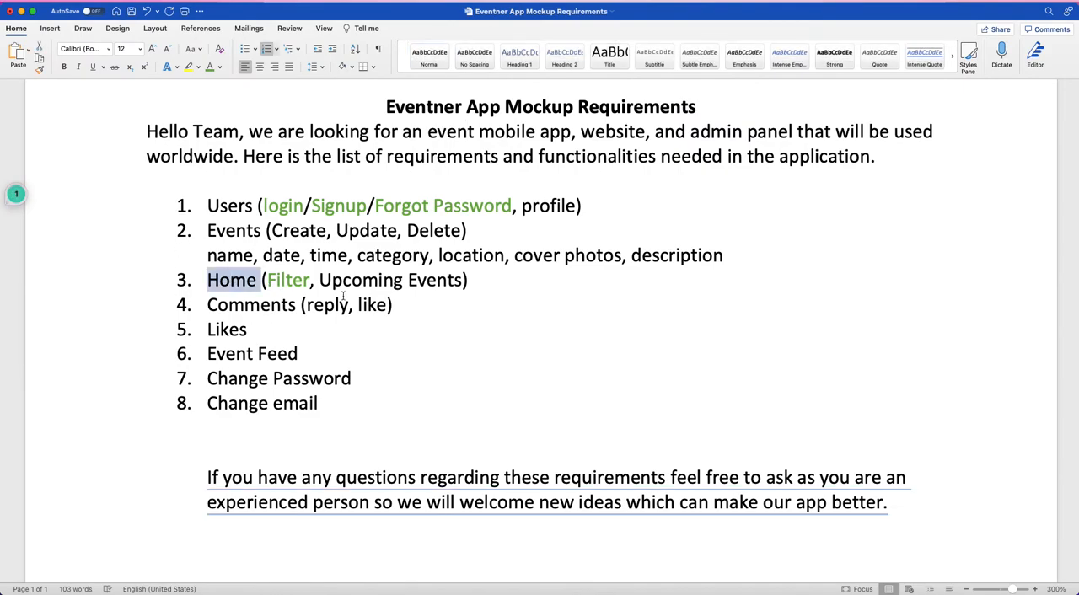
pyautogui.hotkey('ctrl', 'Right')
# Step: Add a size M home icon below the last event card on the Home screen
pyautogui.click(578, 92)
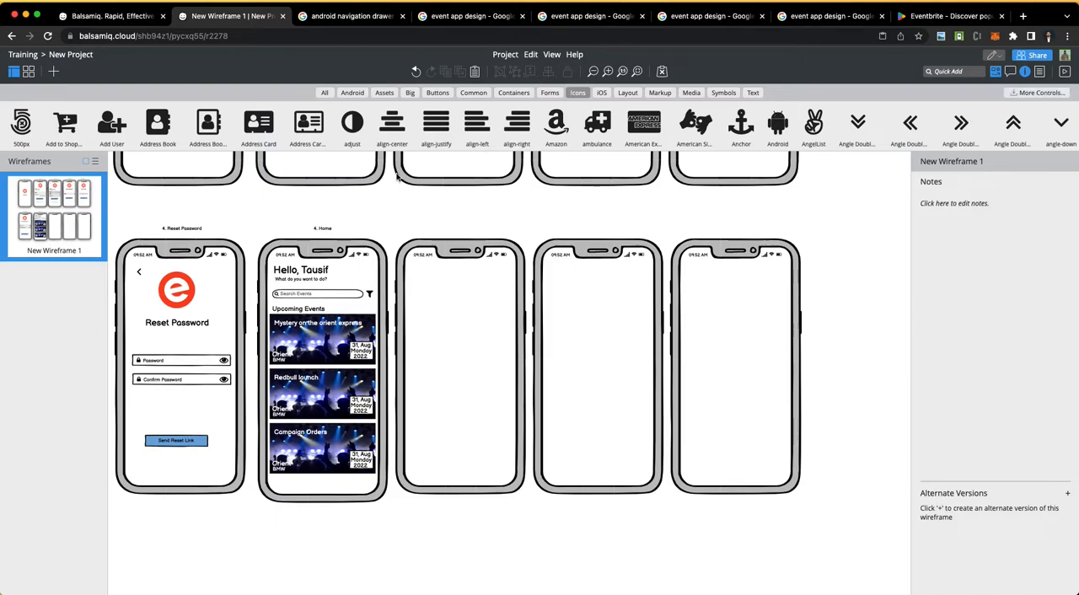
pyautogui.moveTo(362, 137); pyautogui.dragTo(294, 497)
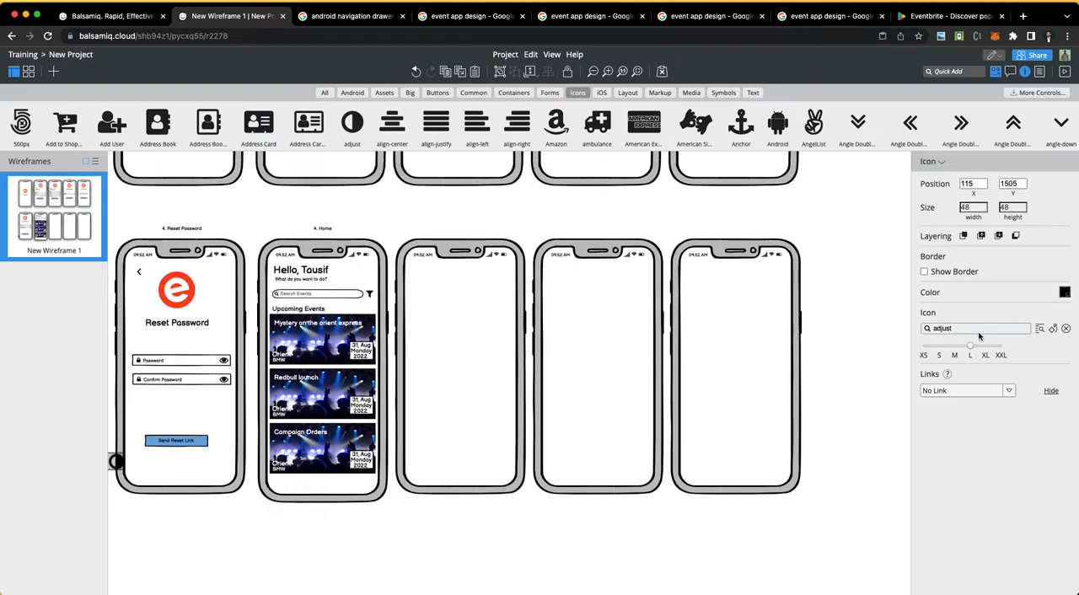
pyautogui.click(951, 329)
pyautogui.write('home')
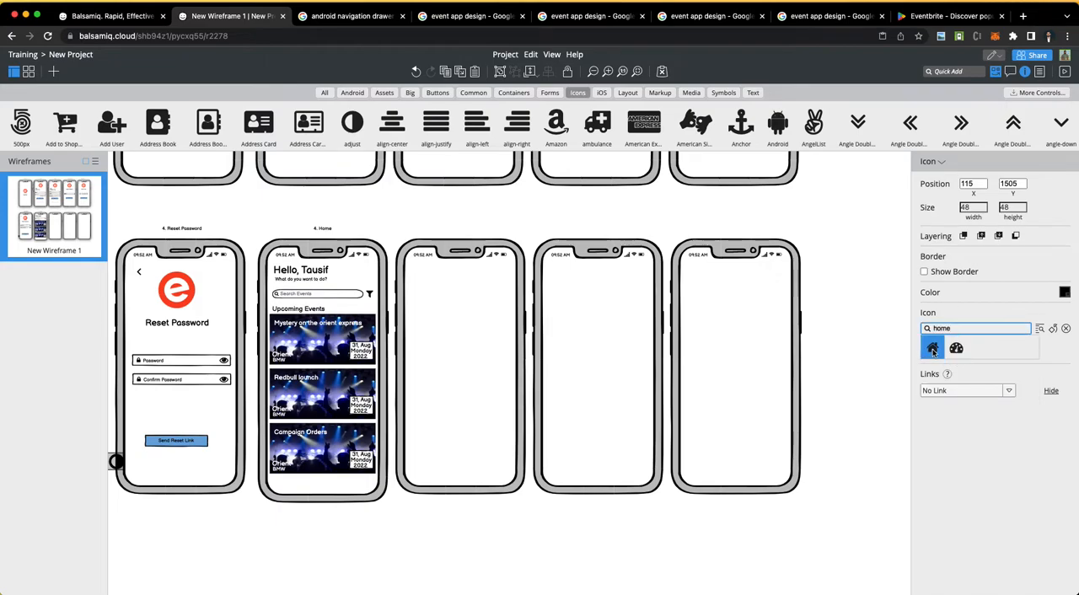
pyautogui.press('Return')
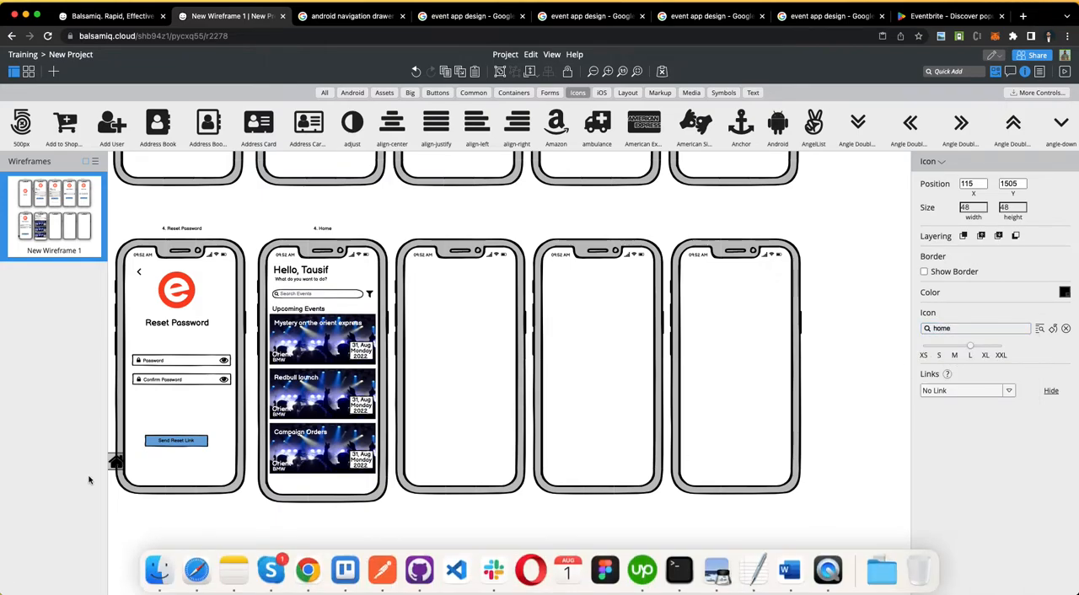
pyautogui.moveTo(116, 464); pyautogui.dragTo(289, 489)
pyautogui.click(955, 355)
pyautogui.click(338, 540)
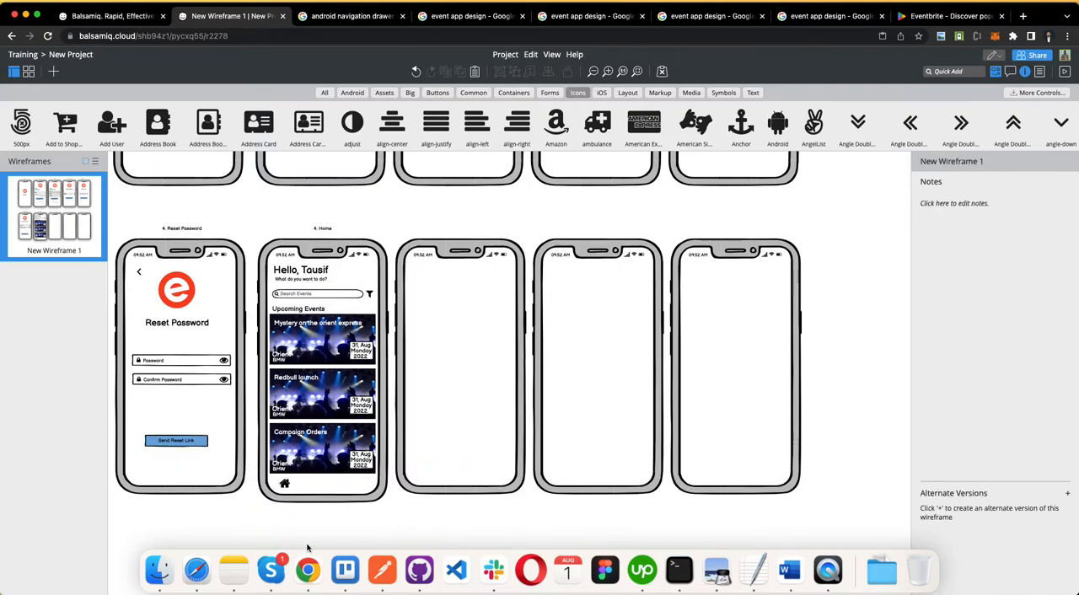
# Step: Review the Home, Events, Create and Change Password requirements in the Word document, ending back at the Balsamiq wireframe
pyautogui.hotkey('ctrl', 'Left')
pyautogui.doubleClick(234, 281)
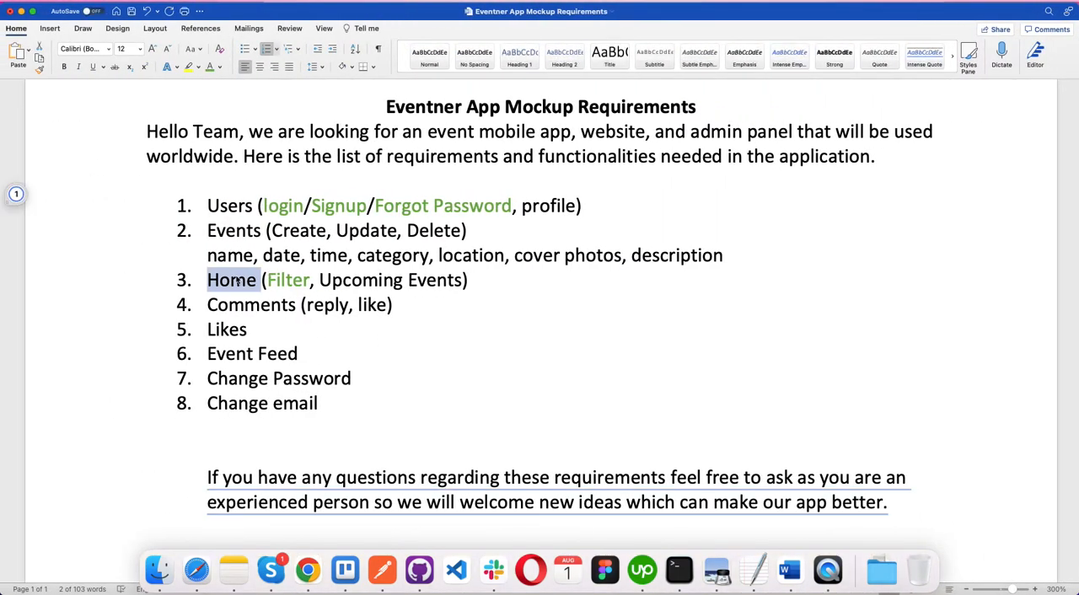
pyautogui.doubleClick(226, 229)
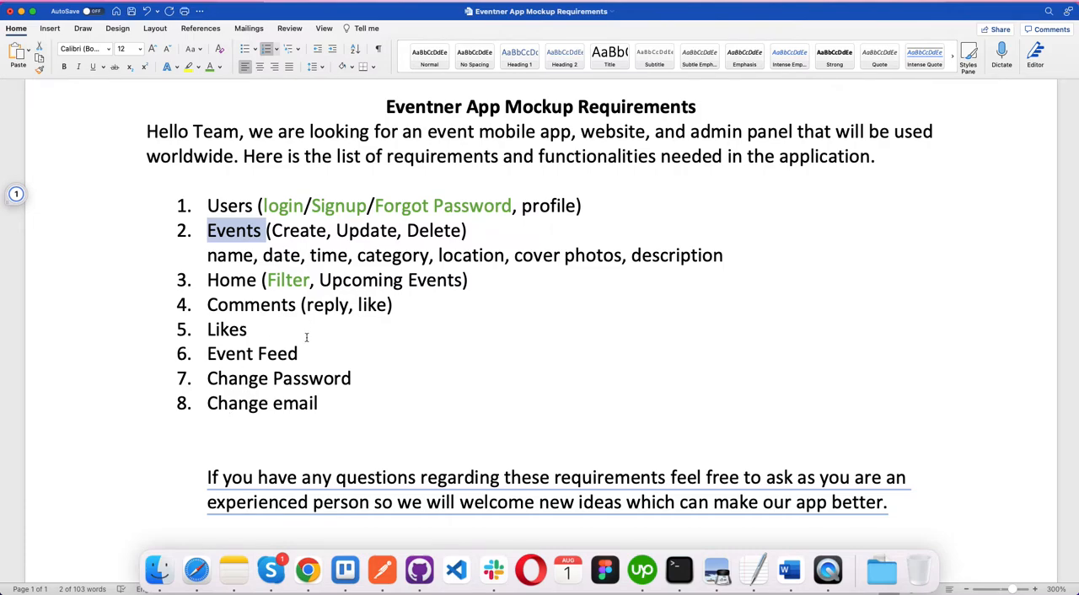
pyautogui.moveTo(376, 378); pyautogui.dragTo(144, 386)
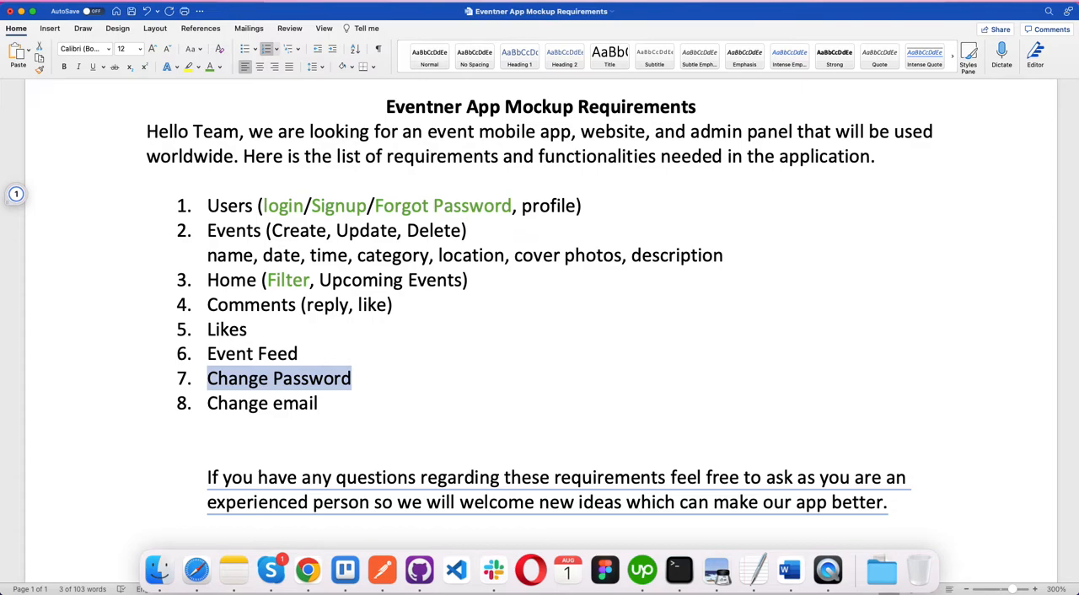
pyautogui.hotkey('ctrl', 'Right')
pyautogui.hotkey('ctrl', 'Left')
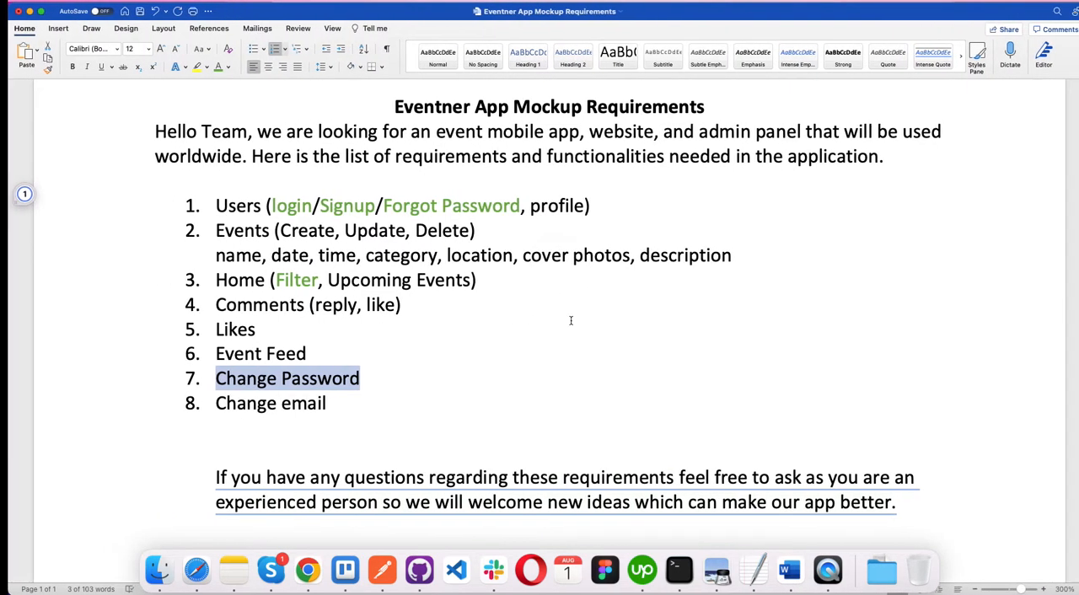
pyautogui.doubleClick(301, 233)
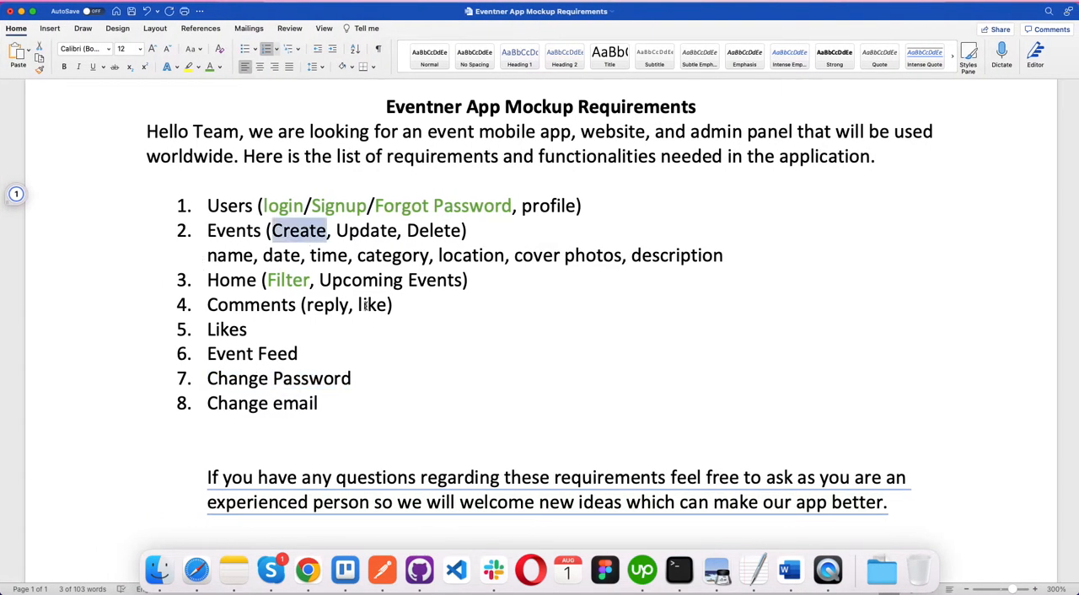
pyautogui.hotkey('ctrl', 'Right')
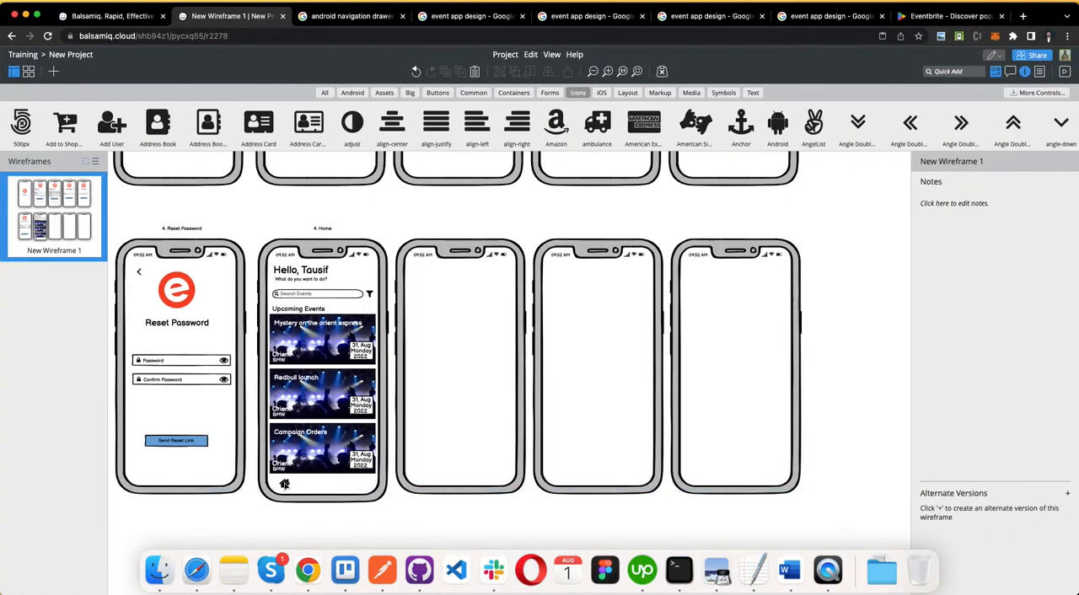
# Step: Add a size M calendar icon beside the home icon on the Home screen
pyautogui.click(285, 484)
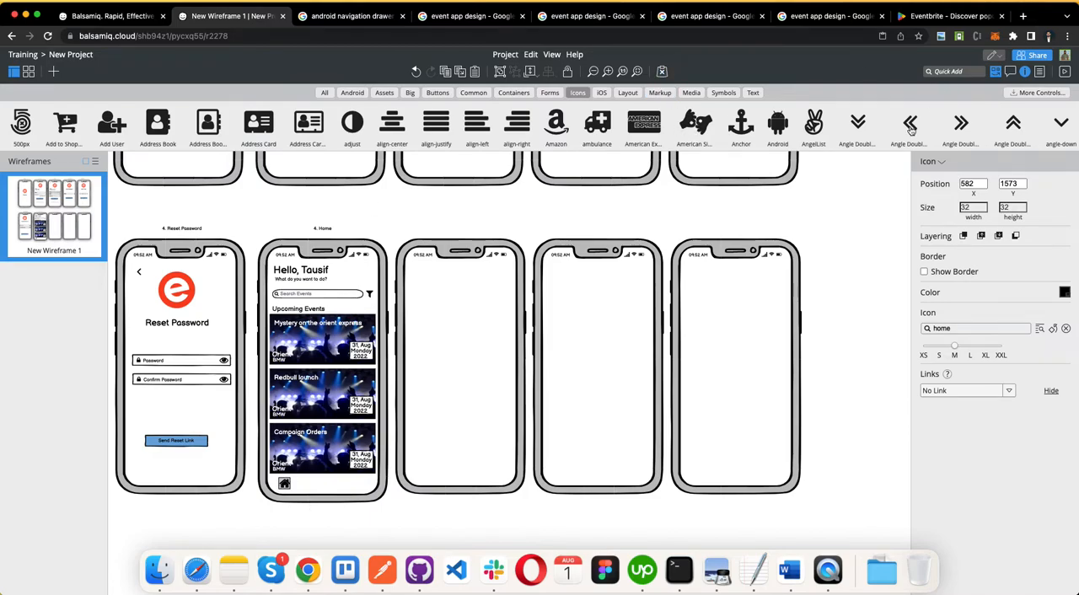
pyautogui.moveTo(436, 128); pyautogui.dragTo(308, 486)
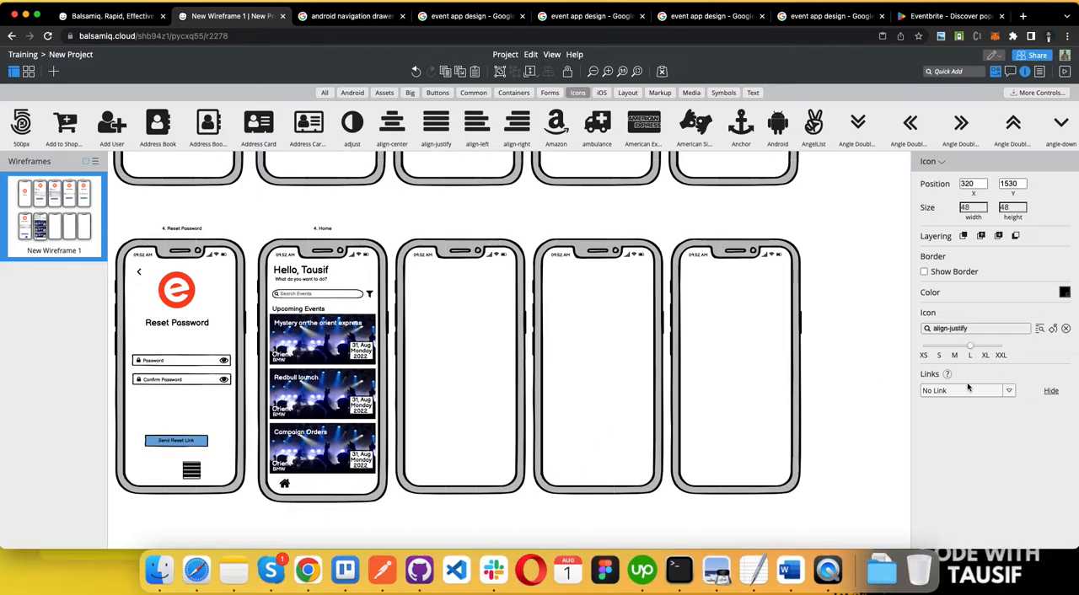
pyautogui.click(954, 327)
pyautogui.write('event')
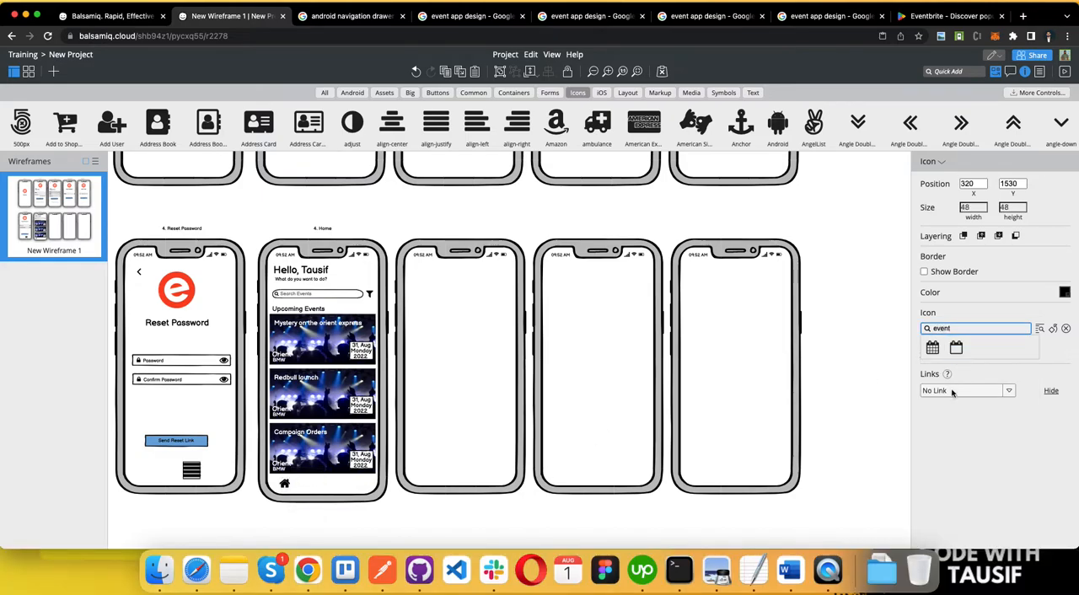
pyautogui.click(933, 347)
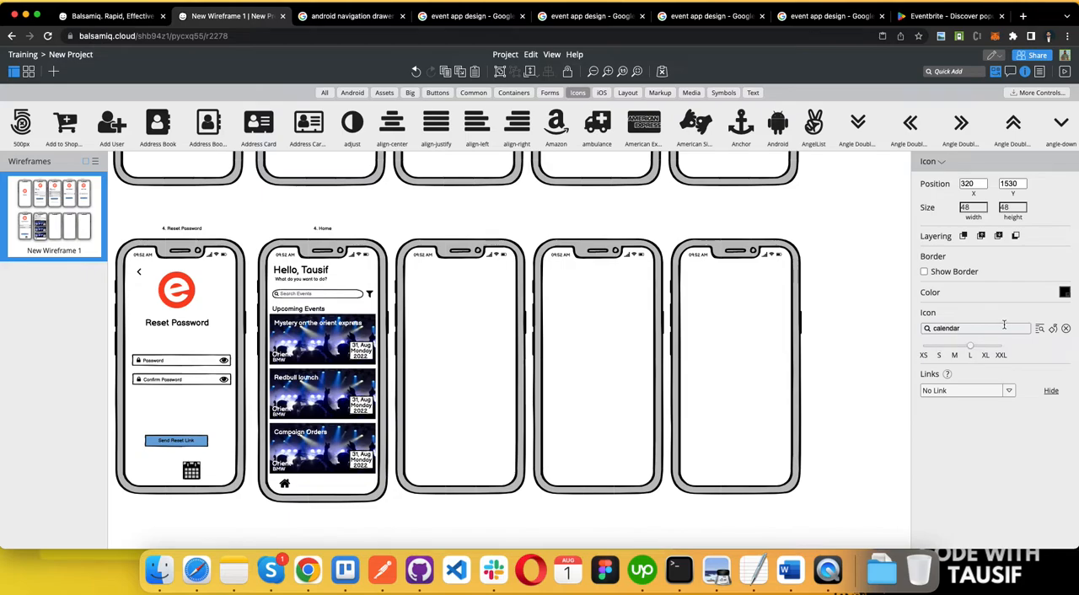
pyautogui.click(953, 350)
pyautogui.moveTo(194, 472); pyautogui.dragTo(313, 490)
# Step: Reduce the home and calendar icons to size S and move the calendar icon farther from the home icon
pyautogui.scroll(5, 306, 524)
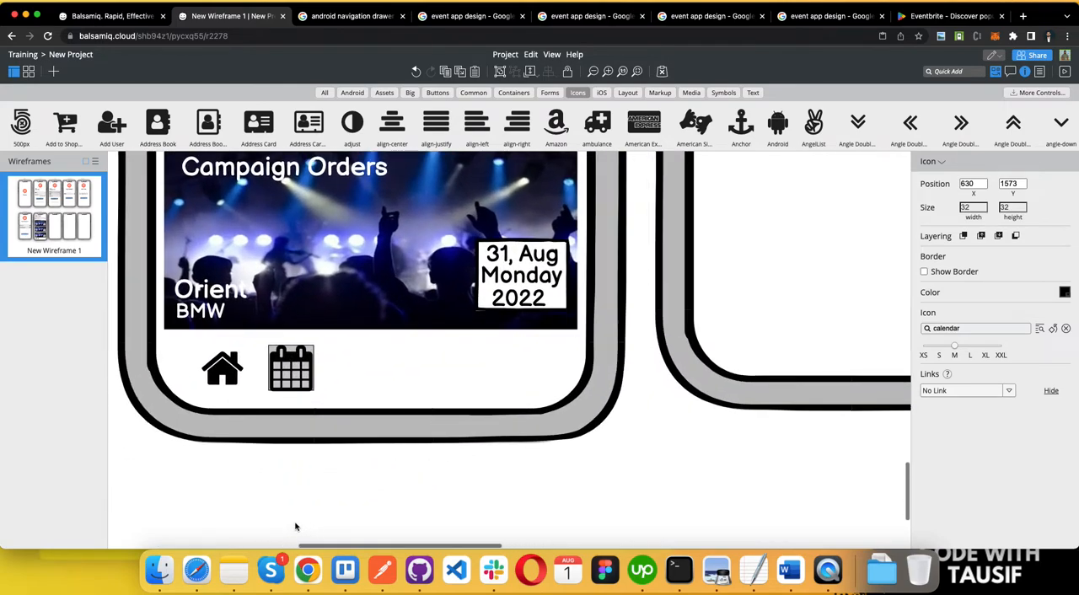
pyautogui.click(222, 483)
pyautogui.click(290, 400)
pyautogui.click(291, 373)
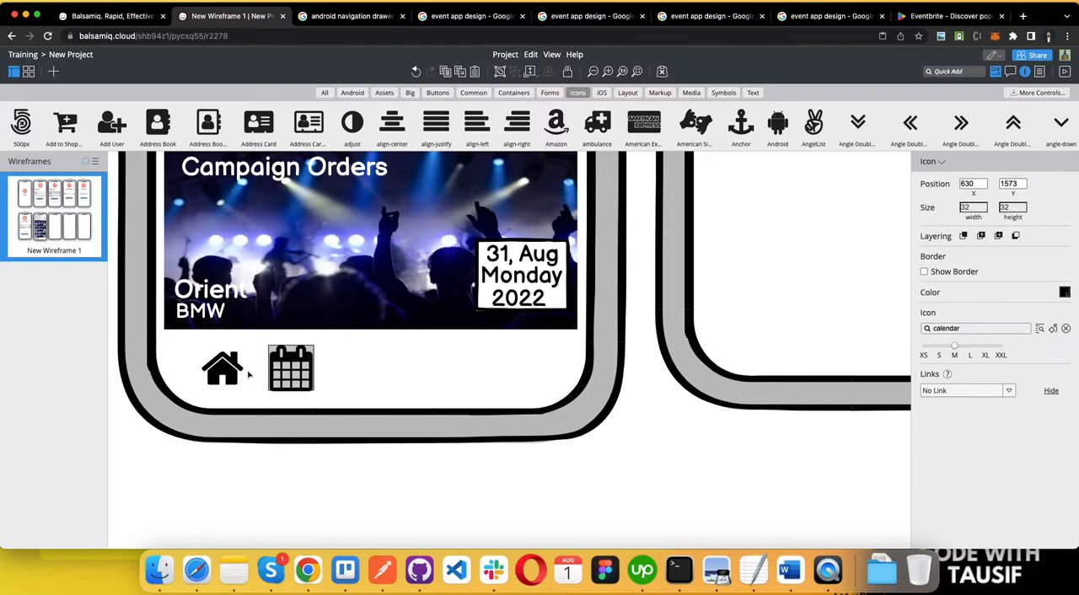
pyautogui.keyDown('shift'); pyautogui.click(235, 371); pyautogui.keyUp('shift')
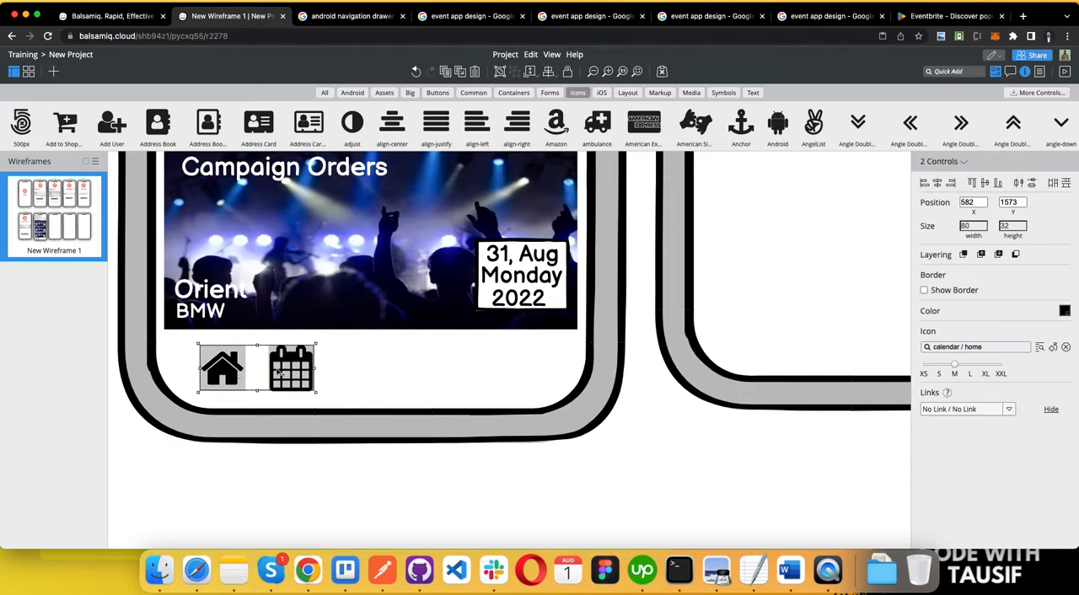
pyautogui.moveTo(953, 365); pyautogui.dragTo(948, 365)
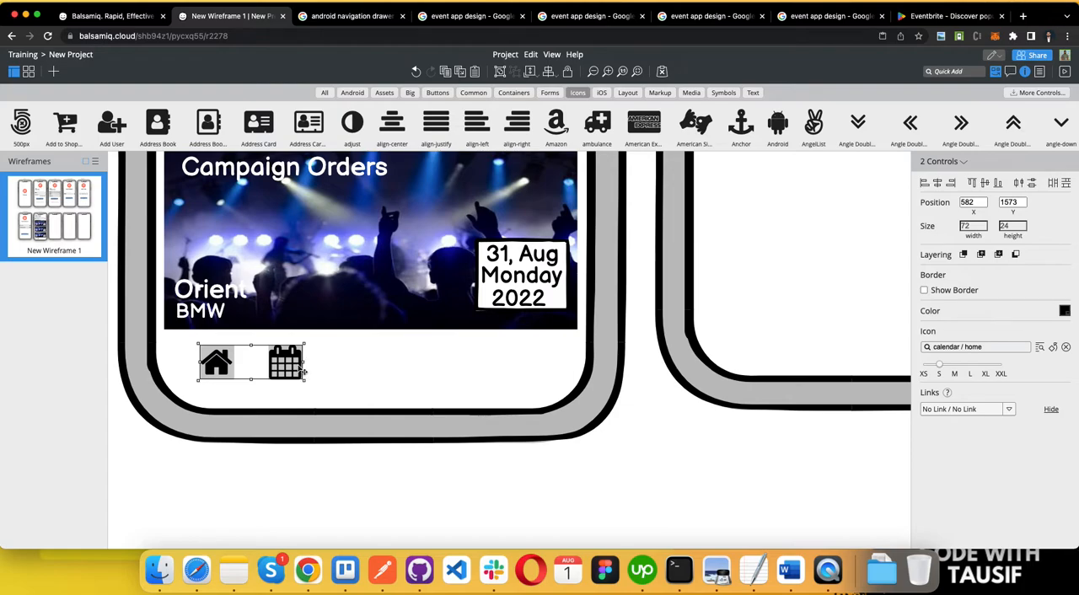
pyautogui.moveTo(306, 362); pyautogui.dragTo(356, 371)
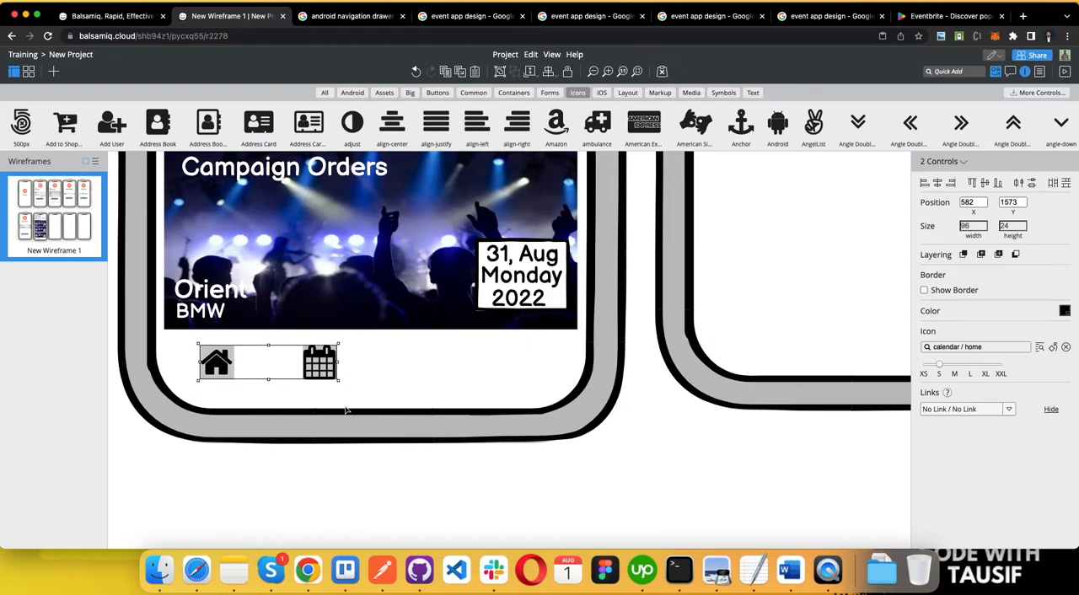
pyautogui.click(306, 457)
# Step: Add a text label reading "Home" beneath the home icon
pyautogui.scroll(-5, 238, 373)
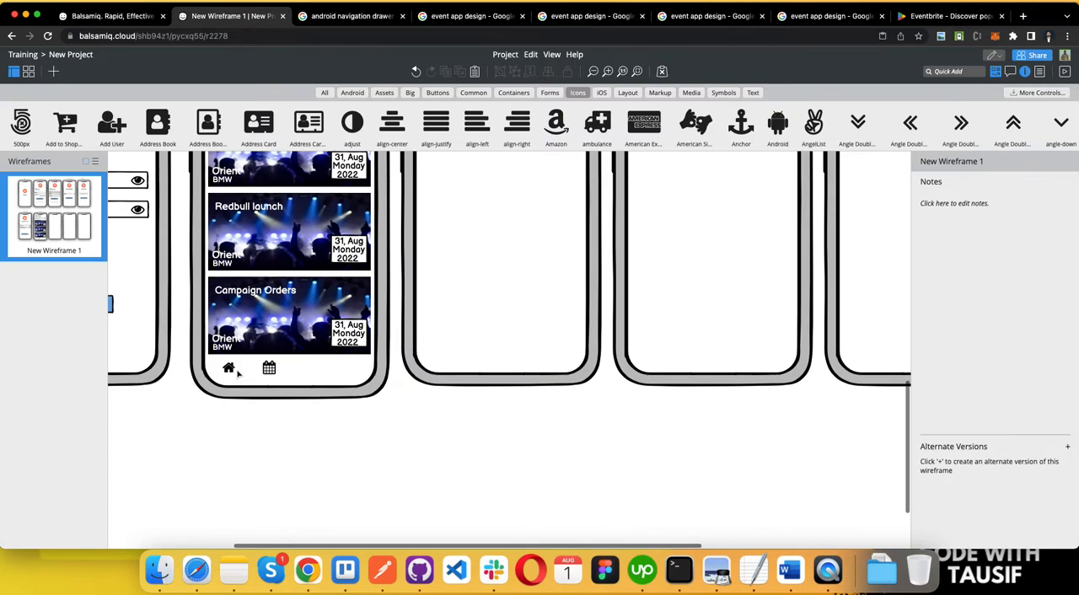
pyautogui.scroll(4, 239, 369)
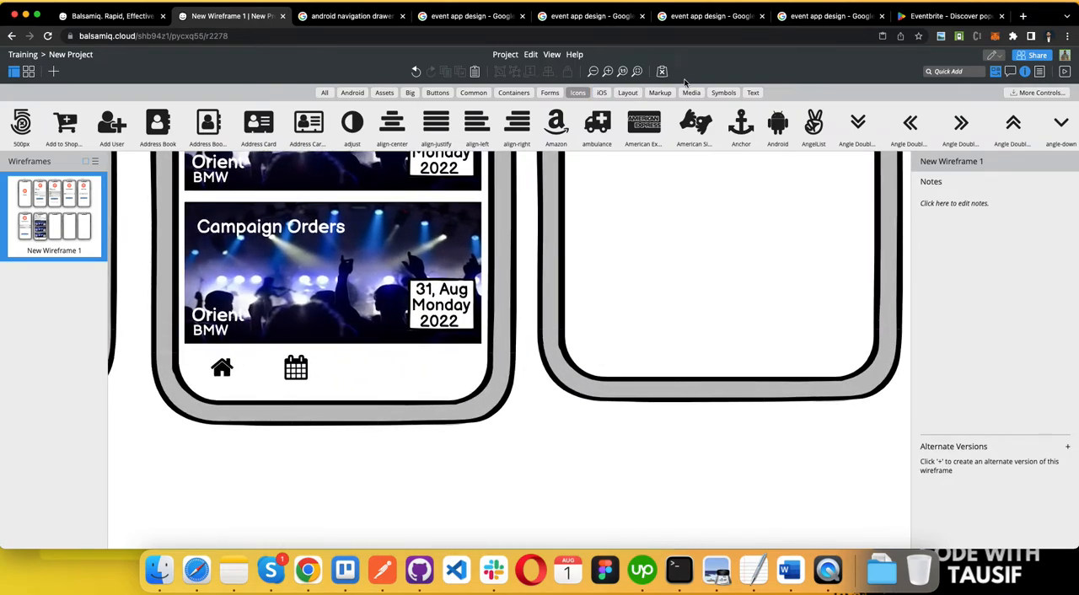
pyautogui.click(753, 92)
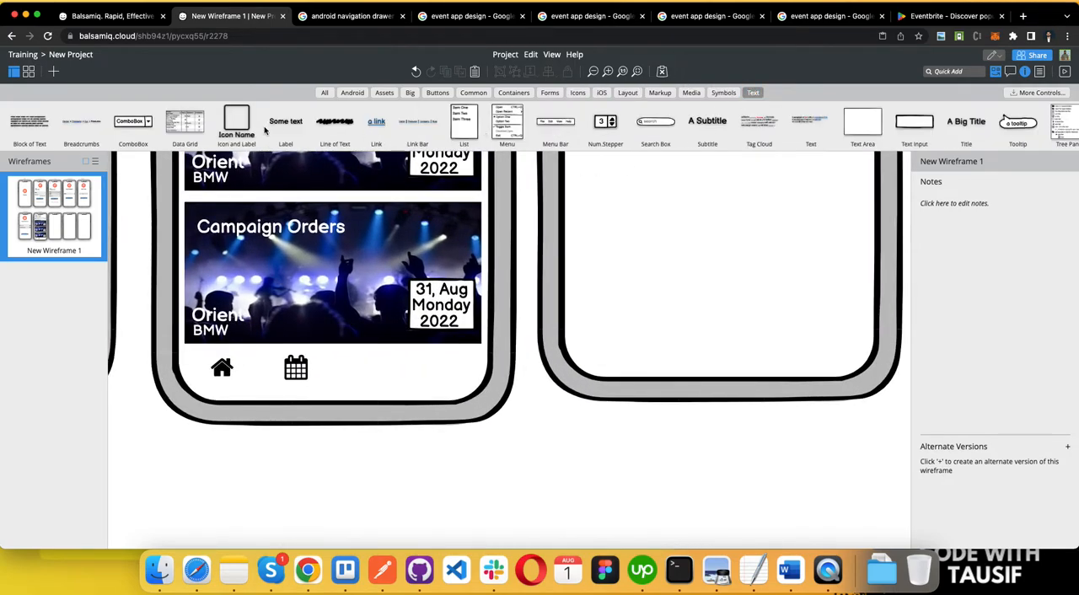
pyautogui.moveTo(284, 124); pyautogui.dragTo(218, 386)
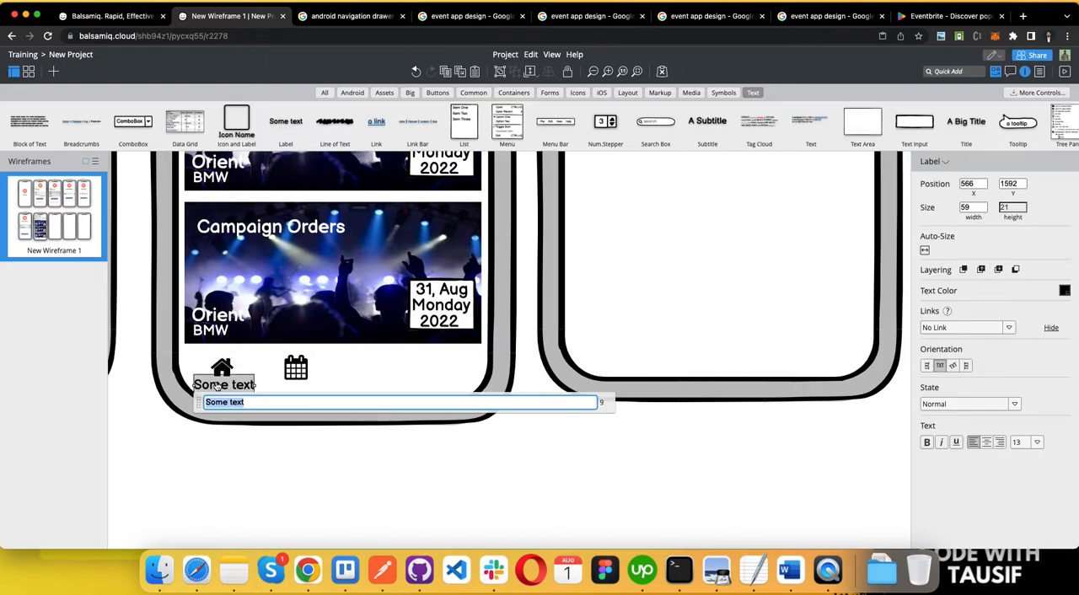
pyautogui.write('G')
pyautogui.write('Home')
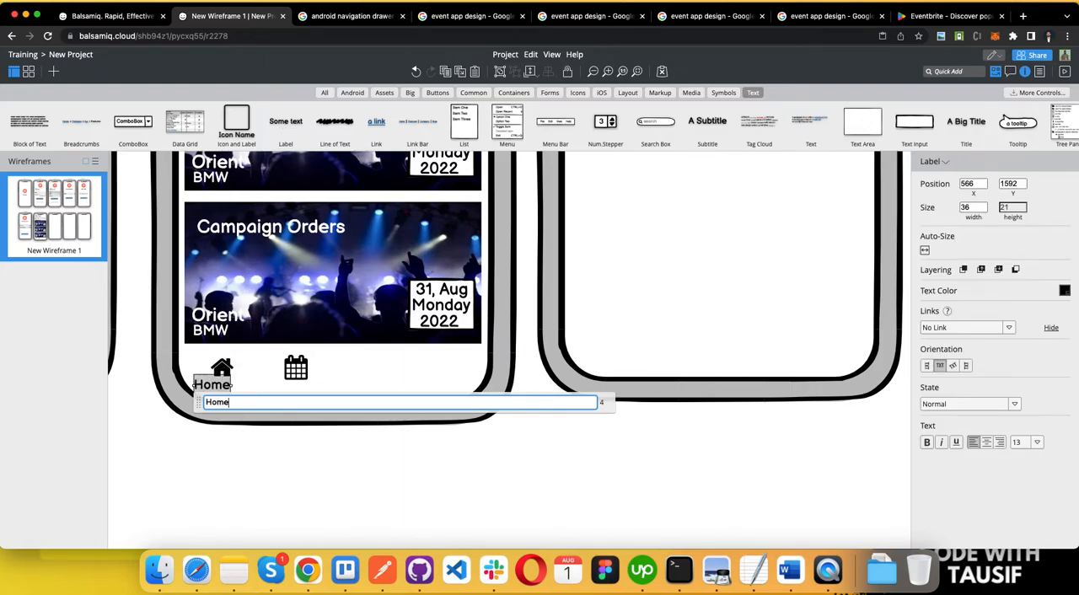
pyautogui.click(257, 458)
# Step: Duplicate the Home label beneath the calendar icon and change the copy's text to "My Events"
pyautogui.moveTo(205, 387); pyautogui.dragTo(291, 396)
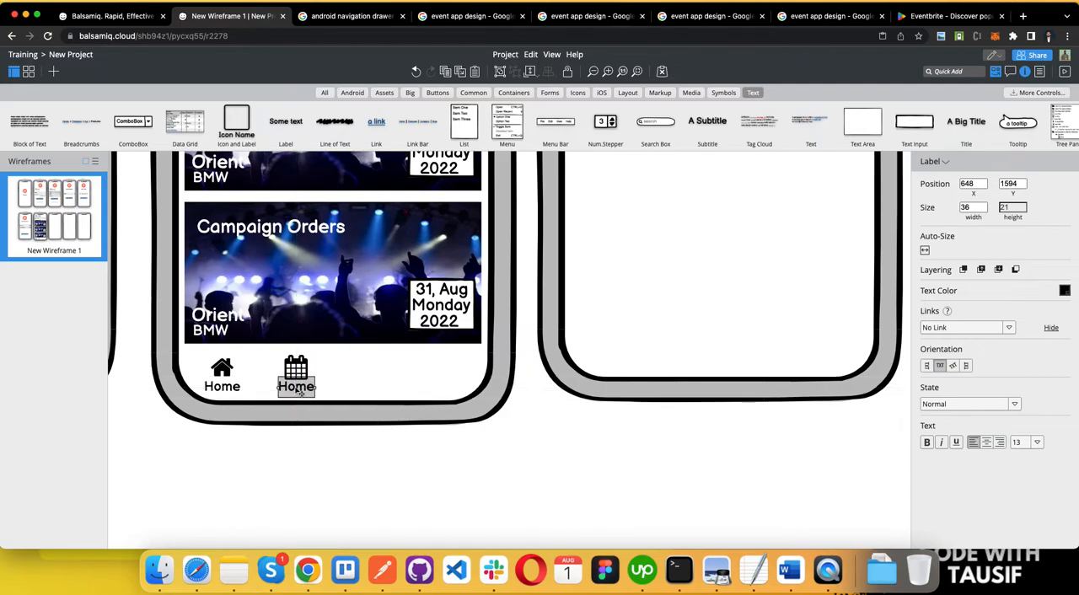
pyautogui.doubleClick(293, 388)
pyautogui.write('My Events')
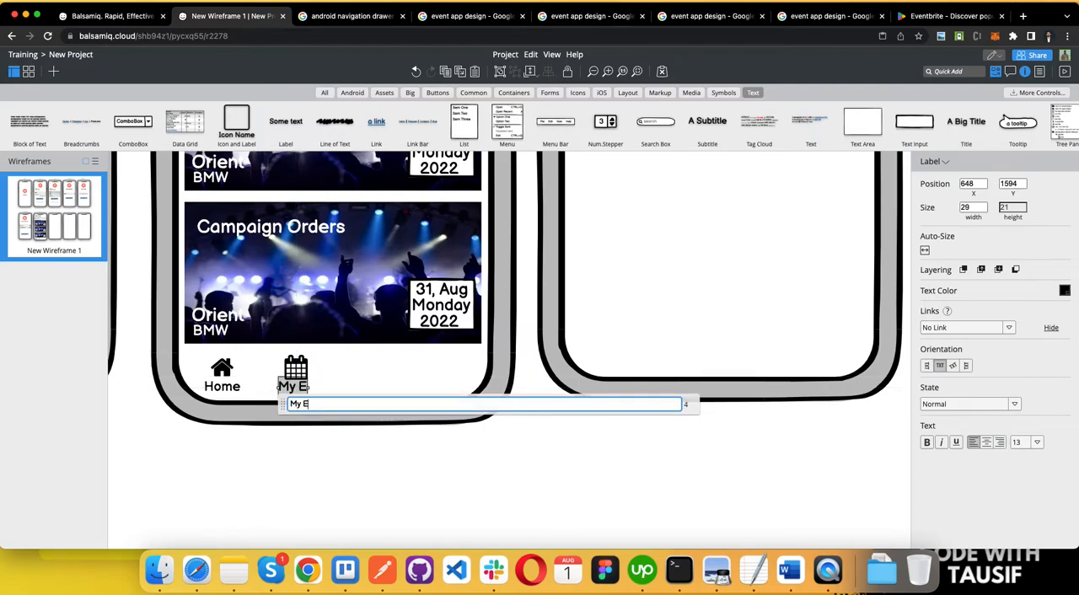
pyautogui.click(308, 442)
# Step: Set the font size of the Home and My Events labels to 9
pyautogui.rightClick(287, 378)
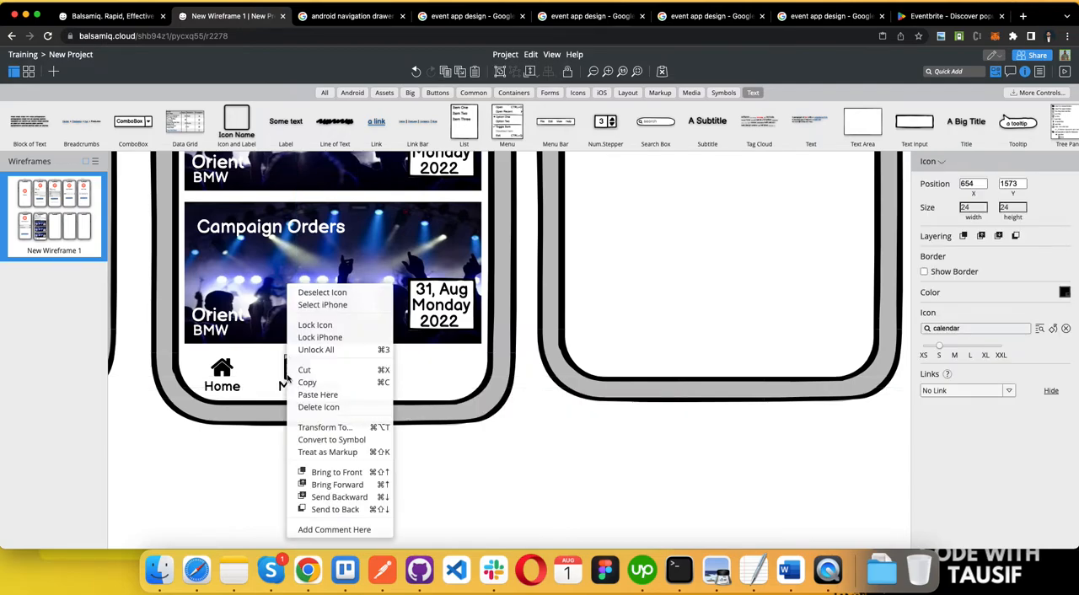
pyautogui.click(281, 381)
pyautogui.click(299, 386)
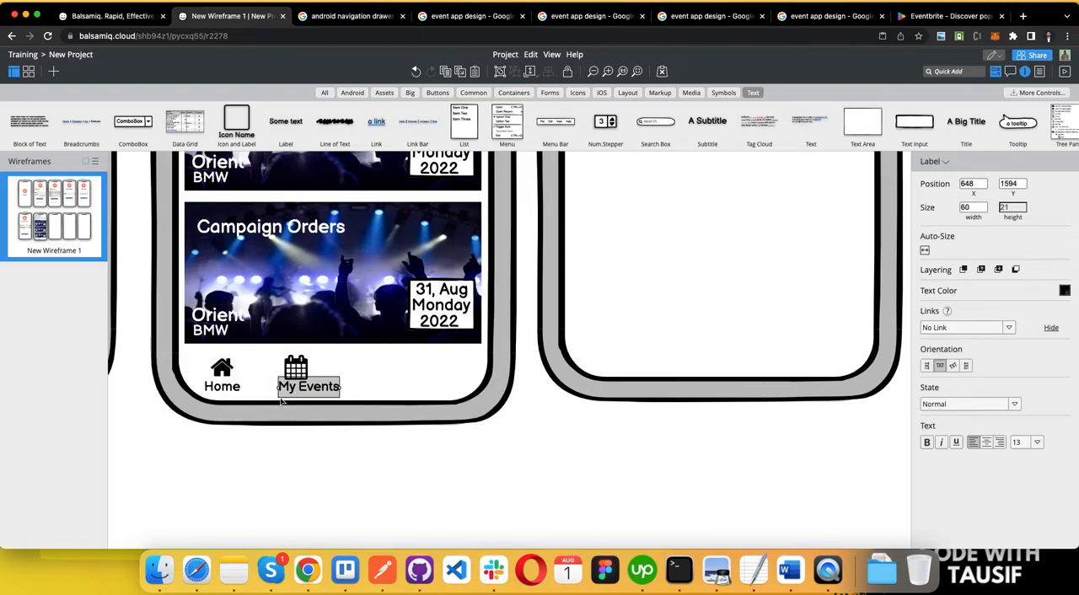
pyautogui.keyDown('shift'); pyautogui.click(234, 392); pyautogui.keyUp('shift')
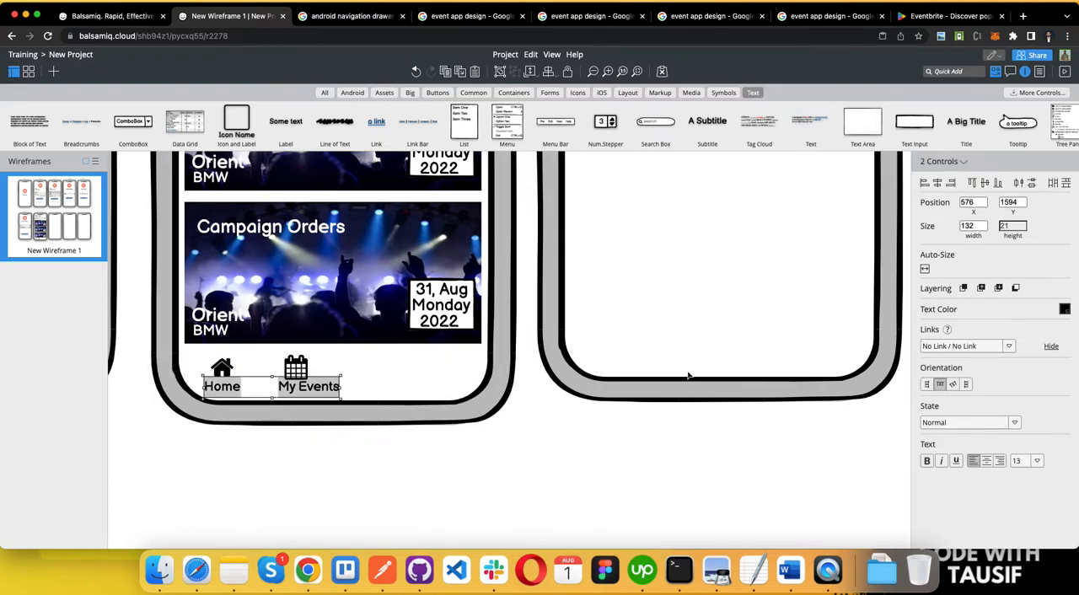
pyautogui.click(1037, 461)
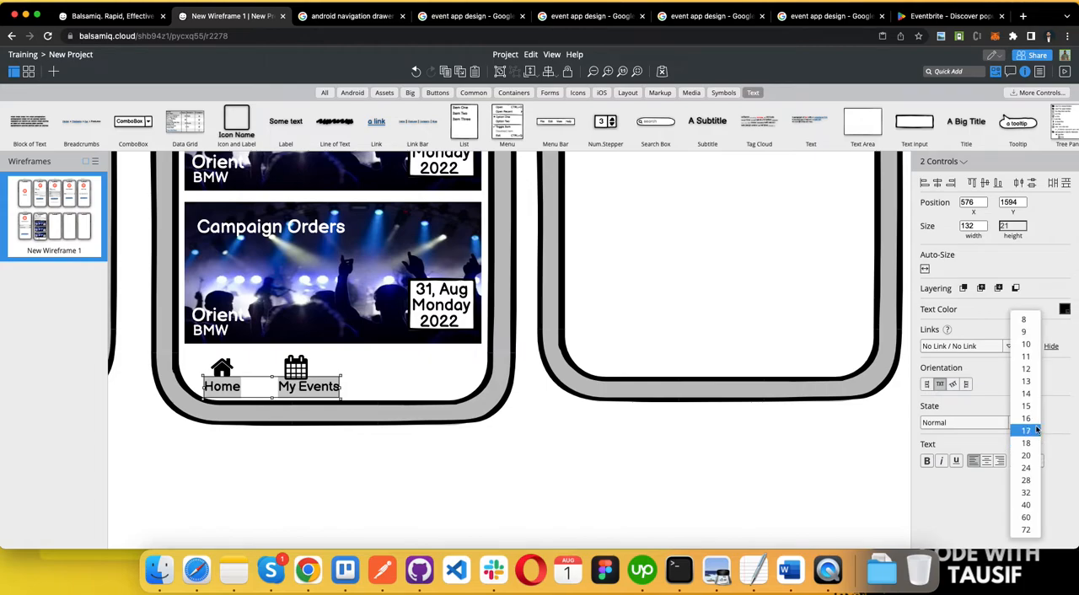
pyautogui.click(1029, 332)
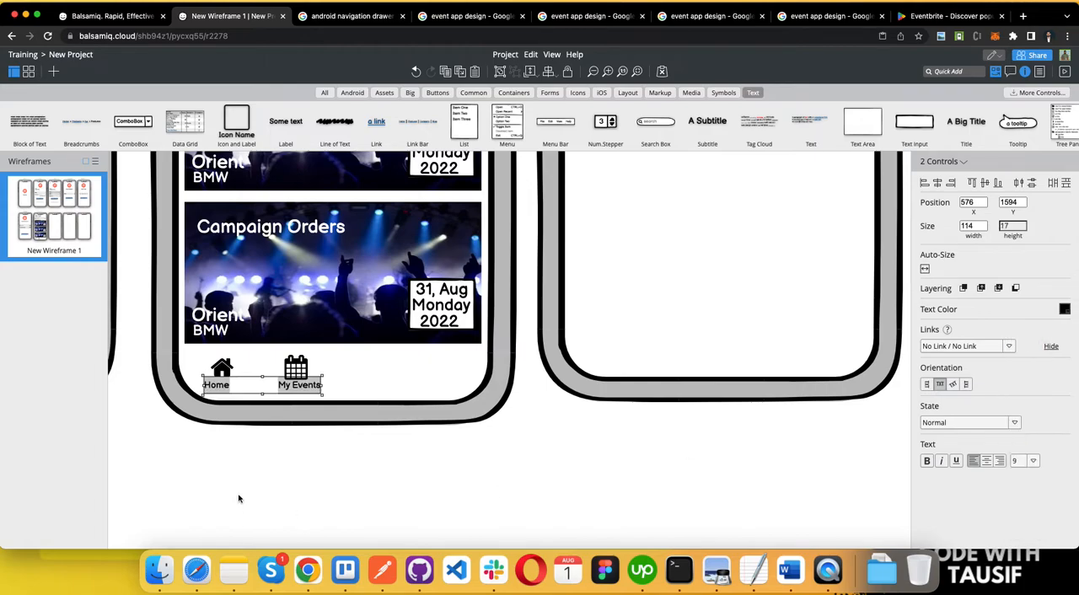
pyautogui.click(293, 453)
pyautogui.click(304, 371)
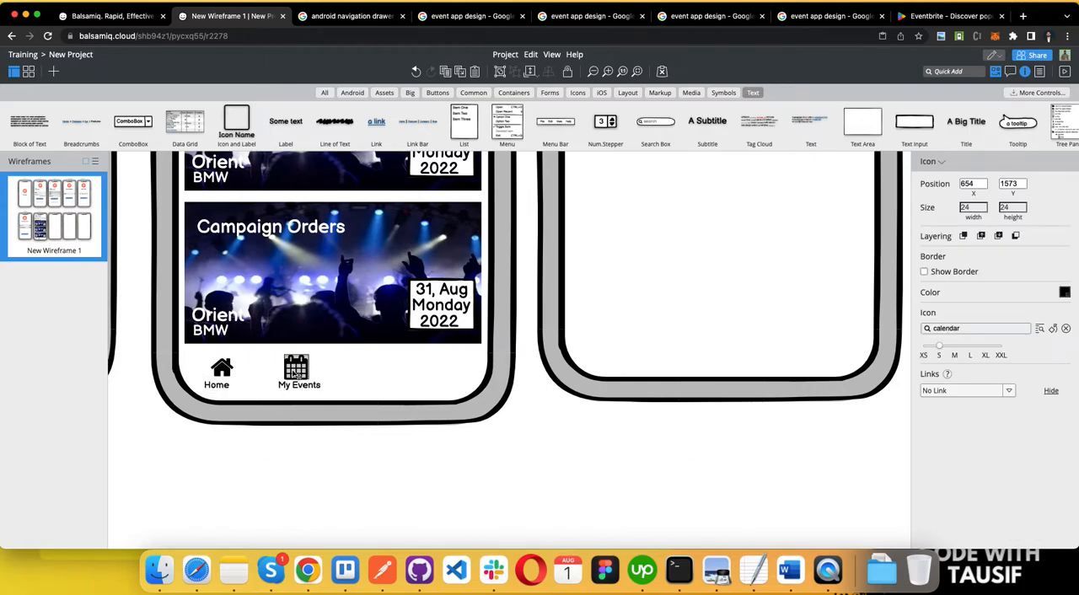
# Step: Centre the My Events label beneath the calendar icon and the Home label beneath the home icon
pyautogui.click(301, 385)
pyautogui.moveTo(307, 388); pyautogui.dragTo(301, 390)
pyautogui.moveTo(216, 386); pyautogui.dragTo(223, 392)
pyautogui.click(313, 428)
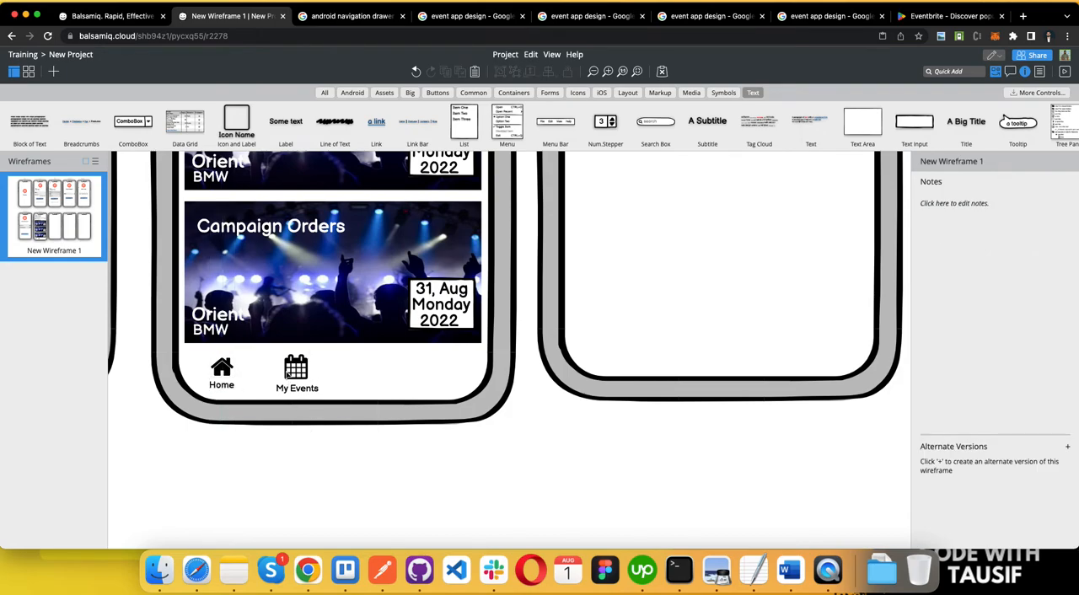
# Step: Duplicate the calendar icon with its My Events label alongside and change the copied icon to plus
pyautogui.click(289, 377)
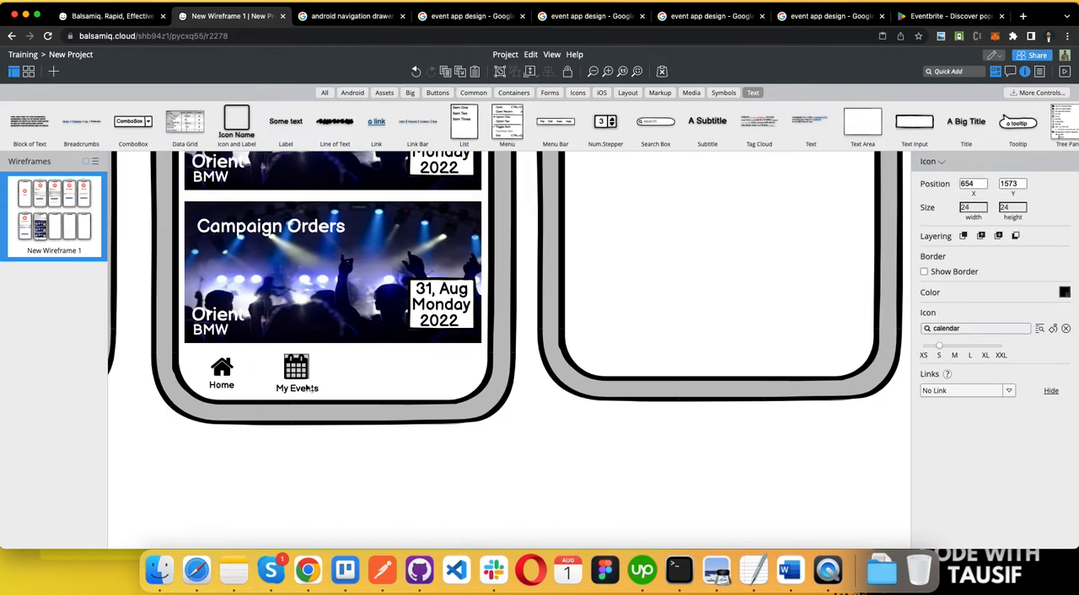
pyautogui.keyDown('shift'); pyautogui.click(303, 393); pyautogui.keyUp('shift')
pyautogui.moveTo(299, 390); pyautogui.dragTo(362, 371)
pyautogui.press('Escape')
pyautogui.click(362, 371)
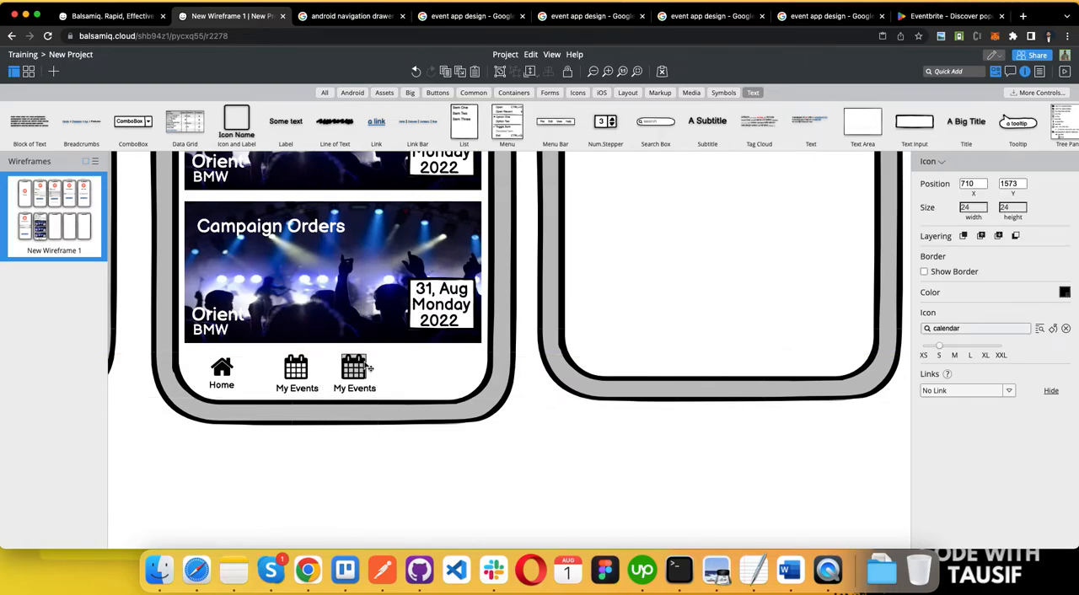
pyautogui.click(953, 329)
pyautogui.write('plus')
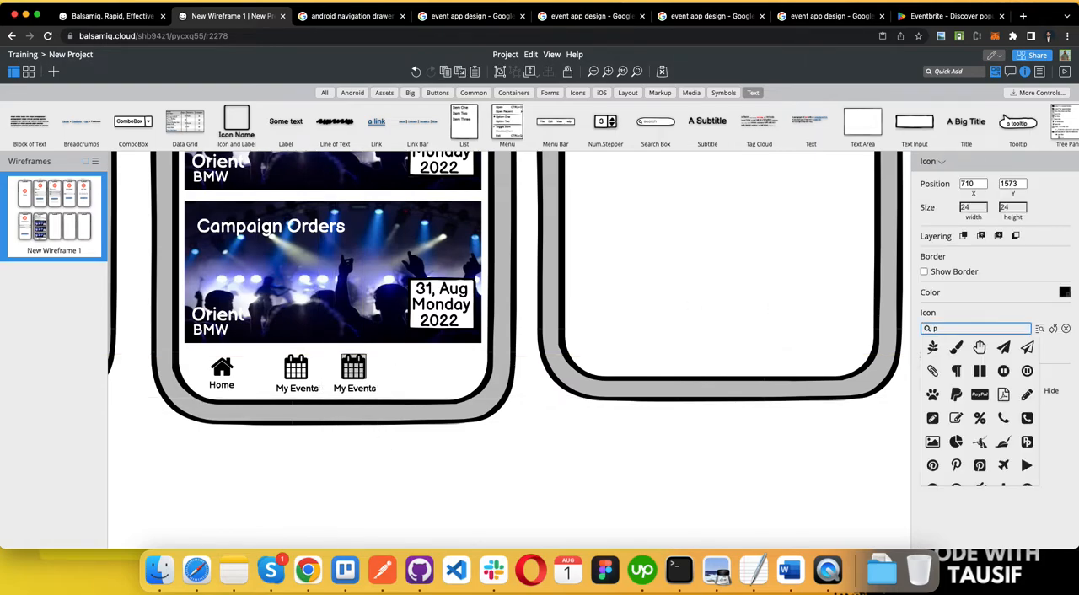
pyautogui.click(1031, 348)
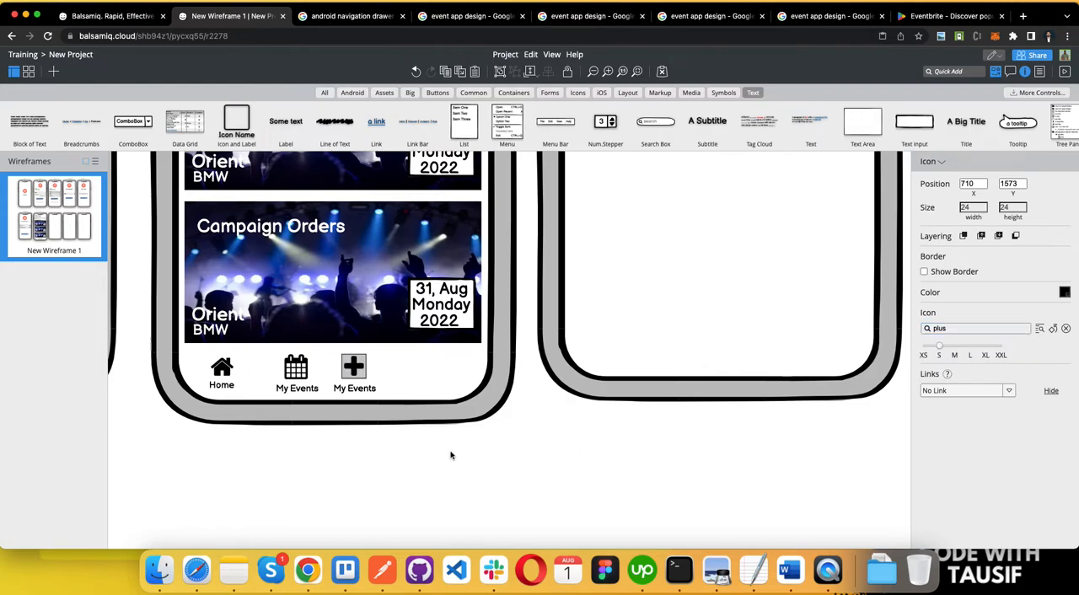
# Step: Change the label under the plus icon to "Create" and centre it beneath the icon
pyautogui.click(384, 466)
pyautogui.doubleClick(354, 387)
pyautogui.write('Create')
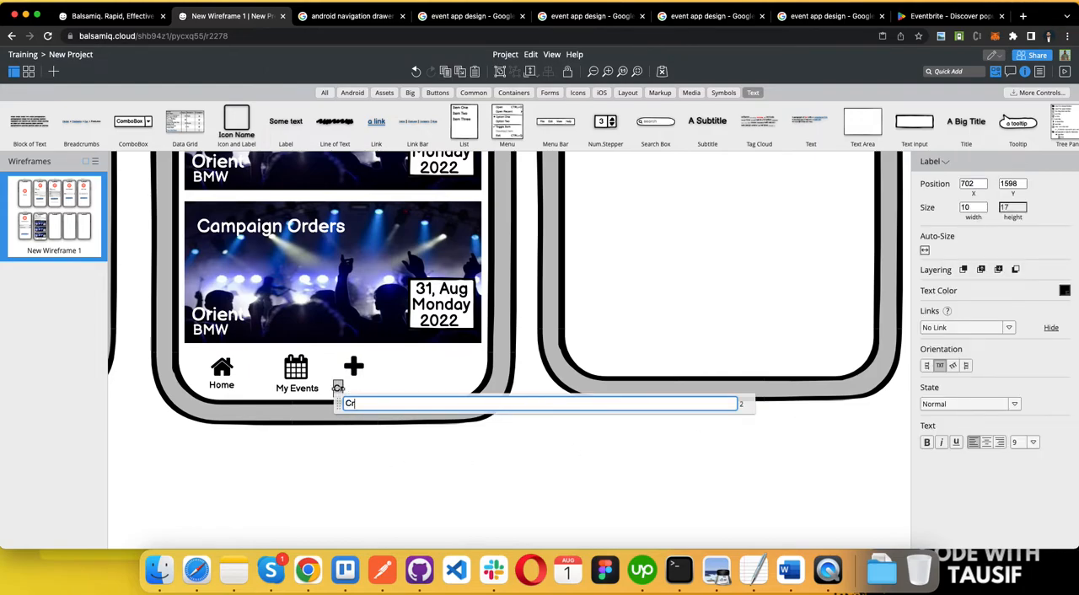
pyautogui.click(387, 453)
pyautogui.click(354, 371)
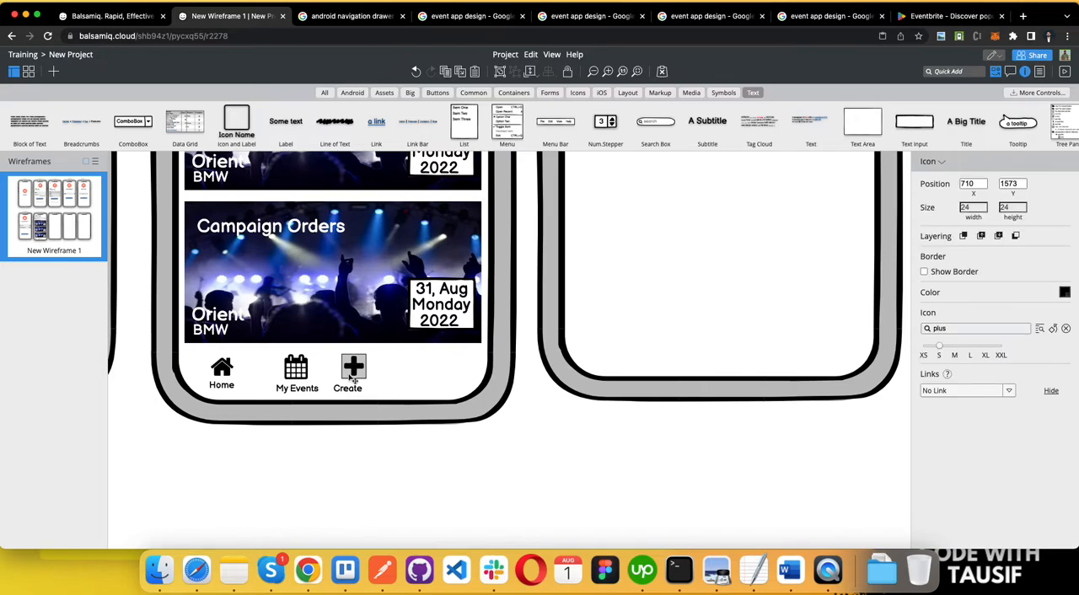
pyautogui.click(346, 389)
pyautogui.click(352, 371)
pyautogui.click(350, 390)
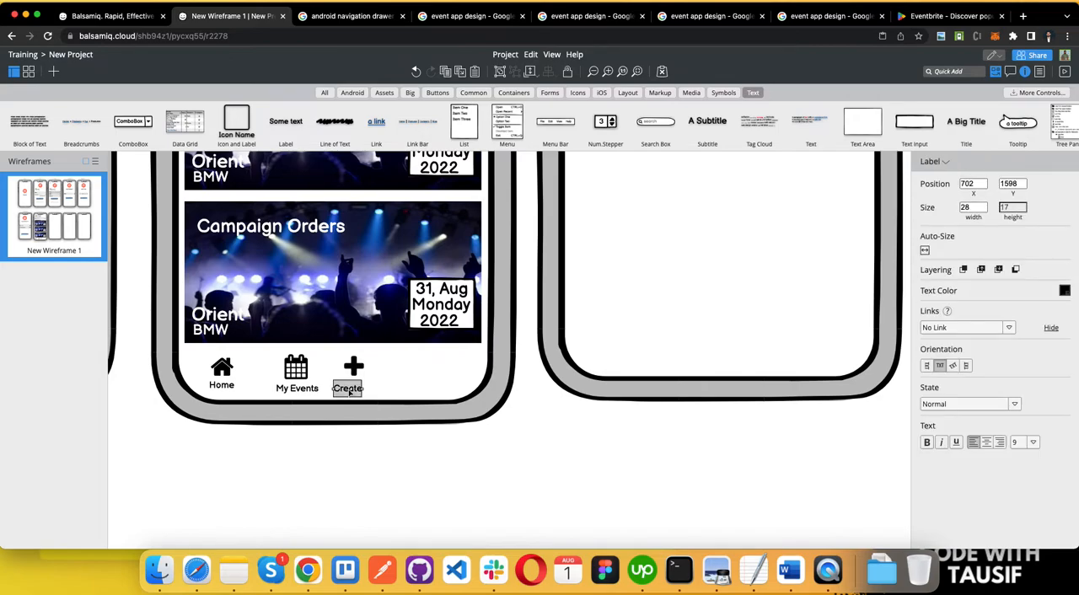
pyautogui.moveTo(349, 392); pyautogui.dragTo(356, 392)
# Step: Check the profile requirement in the Word document, and in Balsamiq Cloud duplicate the plus icon with its Create label alongside
pyautogui.scroll(-2, 355, 392)
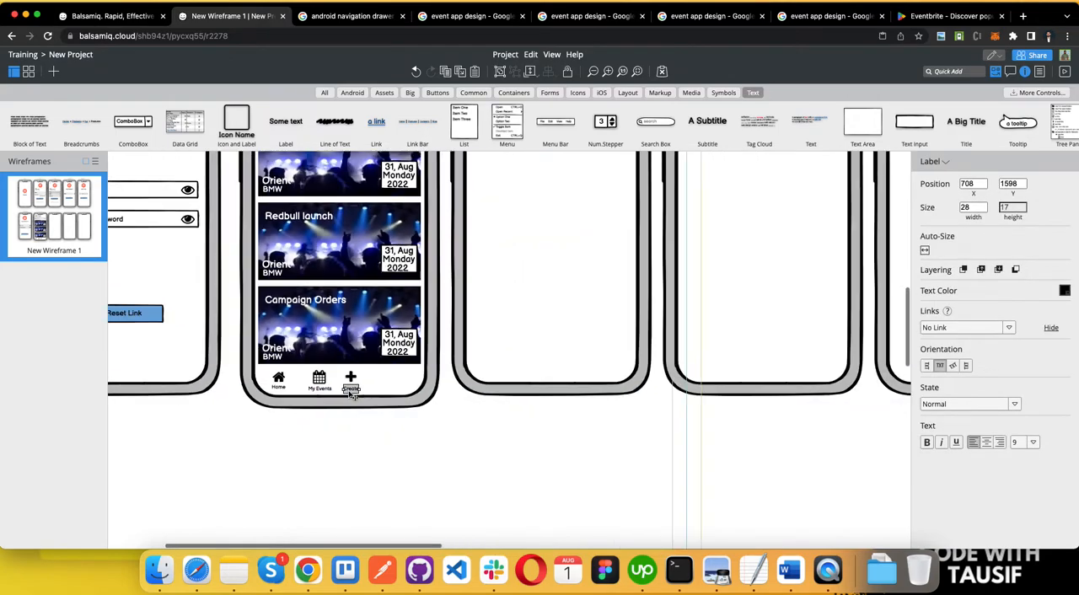
pyautogui.click(353, 458)
pyautogui.hotkey('ctrl', 'Left')
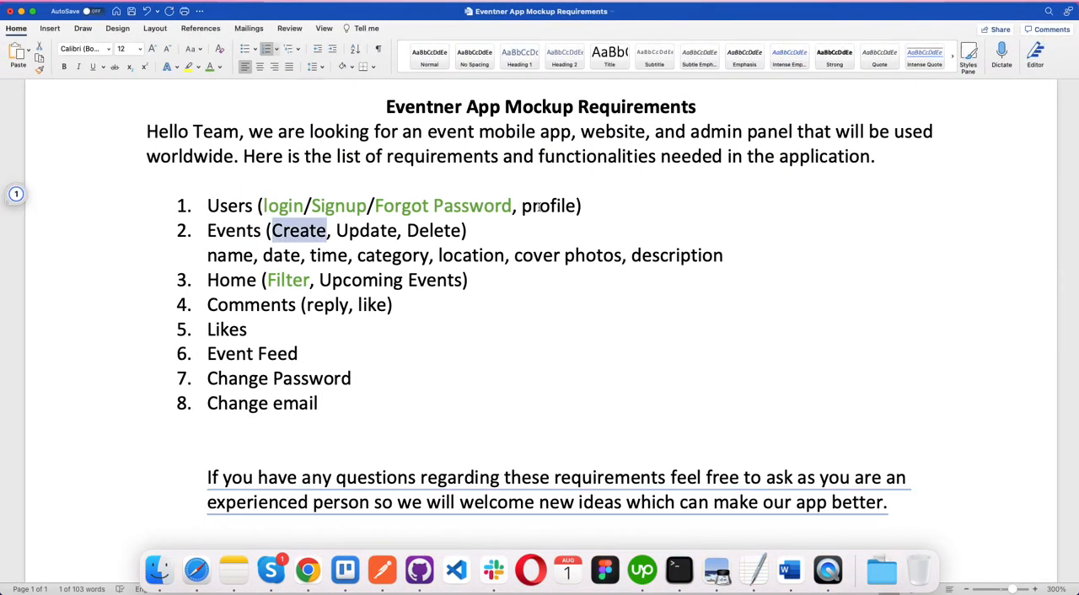
pyautogui.doubleClick(537, 205)
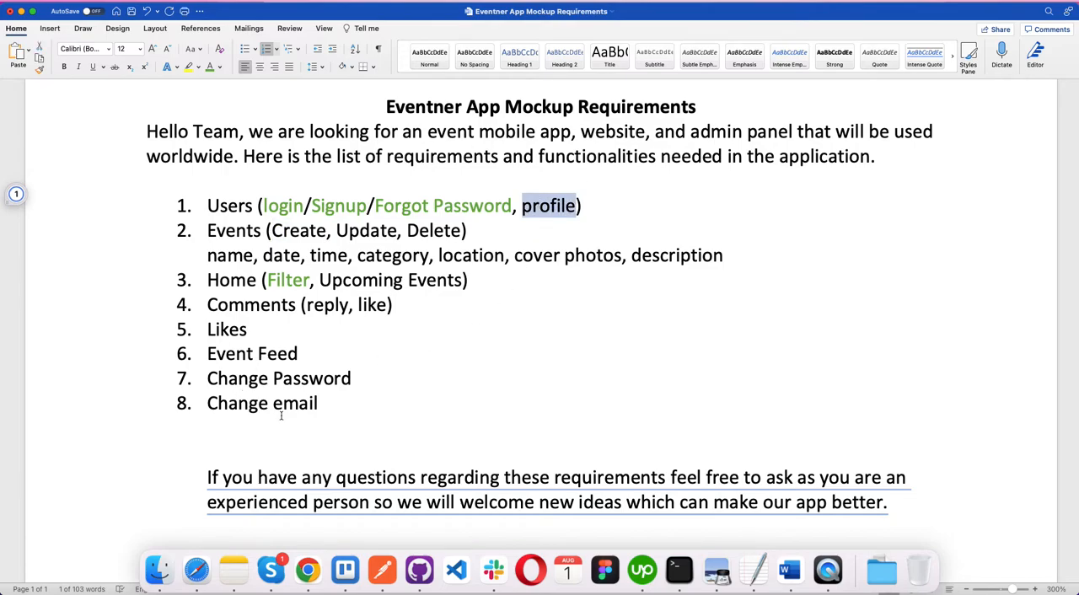
pyautogui.hotkey('ctrl', 'Right')
pyautogui.click(352, 380)
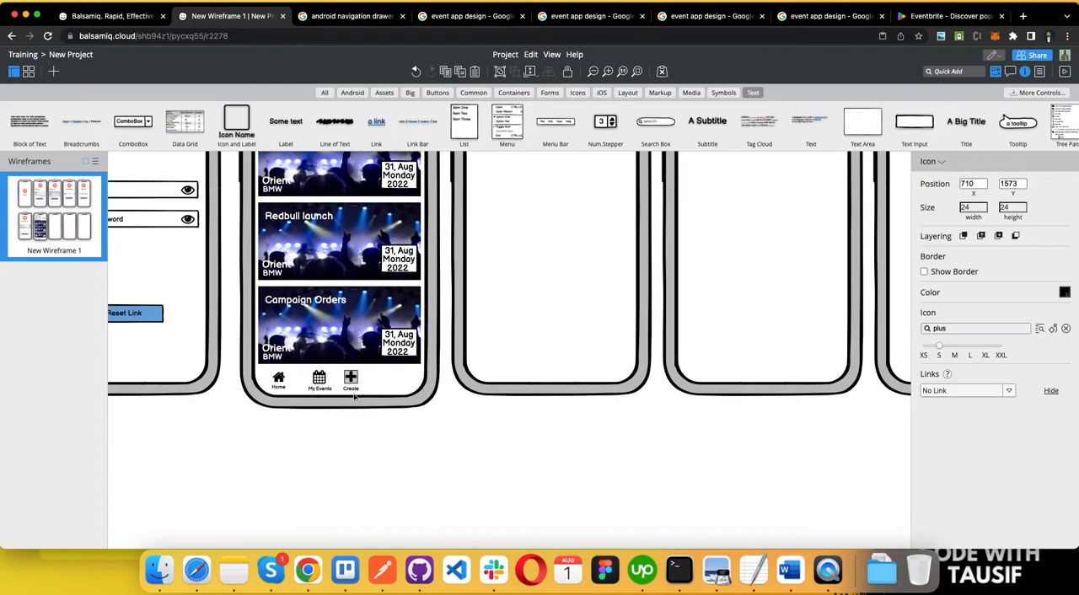
pyautogui.keyDown('shift'); pyautogui.click(355, 392); pyautogui.keyUp('shift')
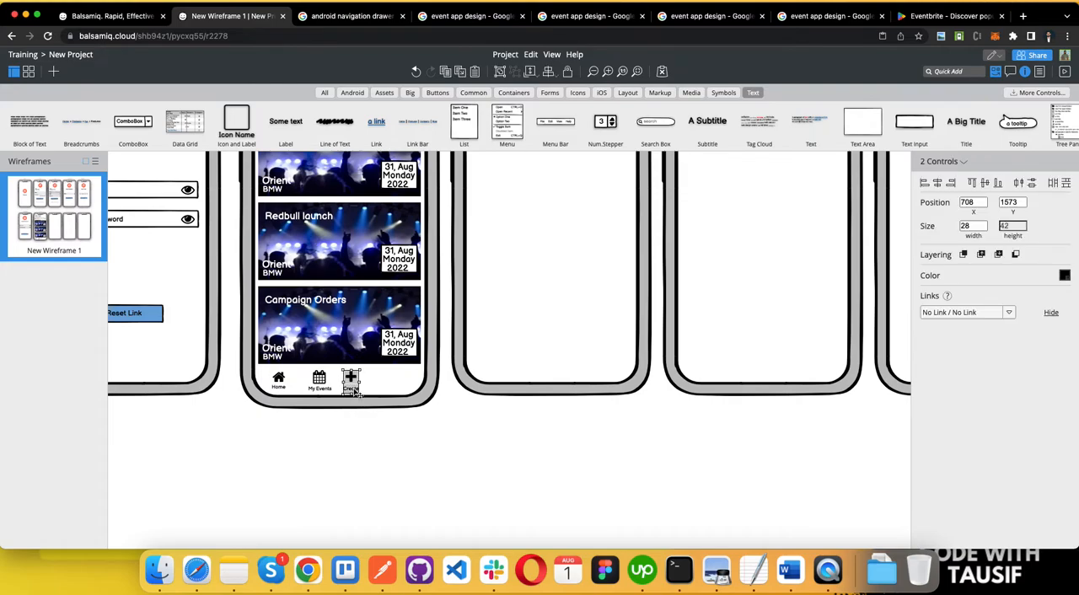
pyautogui.moveTo(355, 392); pyautogui.dragTo(384, 386)
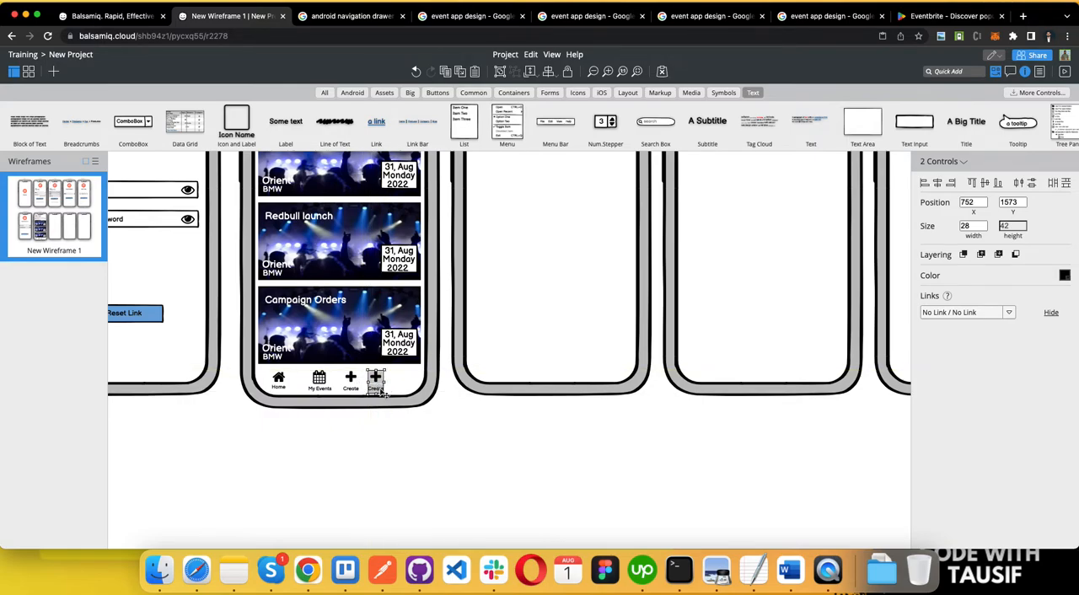
# Step: Change the copied plus icon to the single-person User icon
pyautogui.click(362, 428)
pyautogui.click(375, 378)
pyautogui.click(978, 329)
pyautogui.write('p')
pyautogui.press('BackSpace')
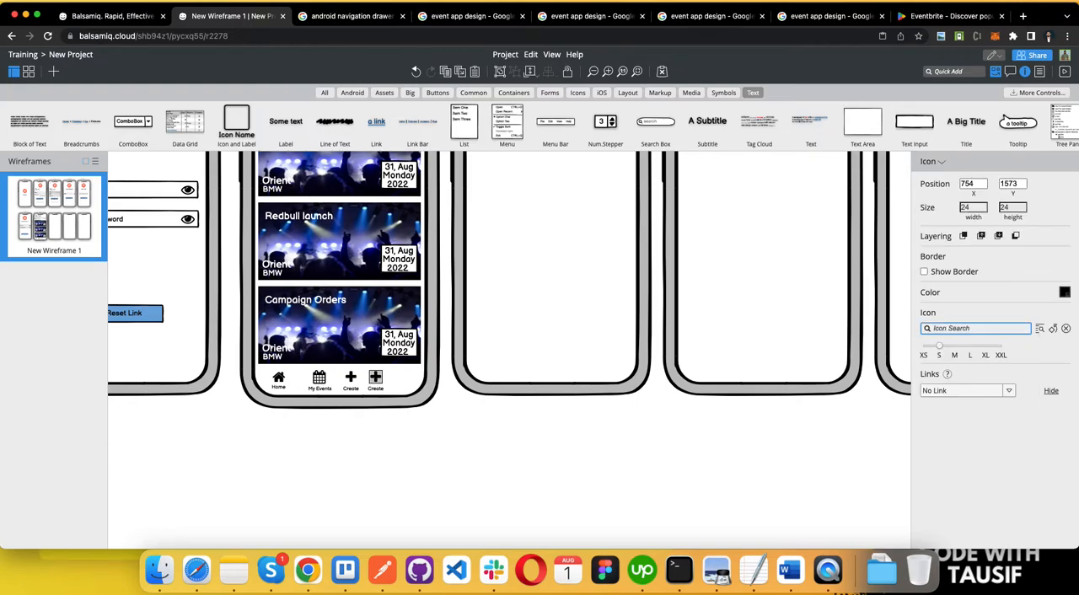
pyautogui.write('PROFI')
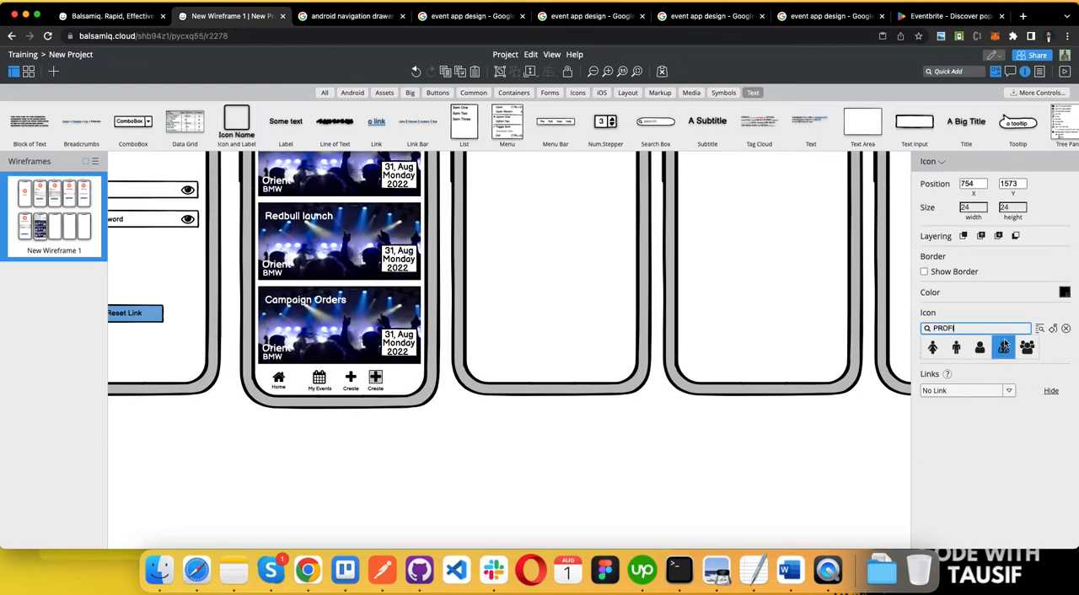
pyautogui.click(1004, 348)
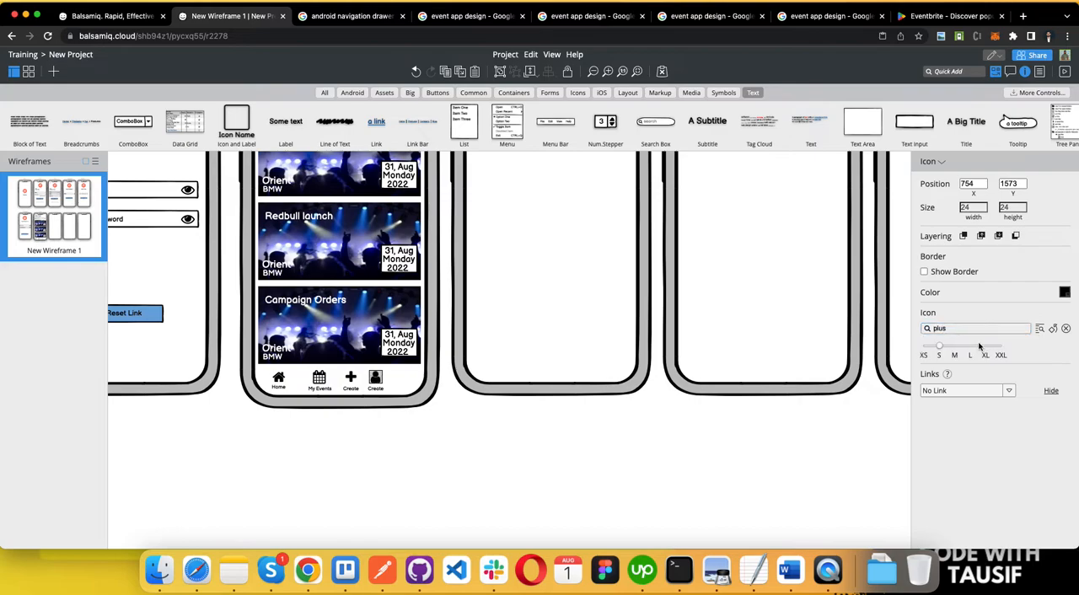
# Step: Change the label beneath the User icon to "Profile"
pyautogui.click(380, 392)
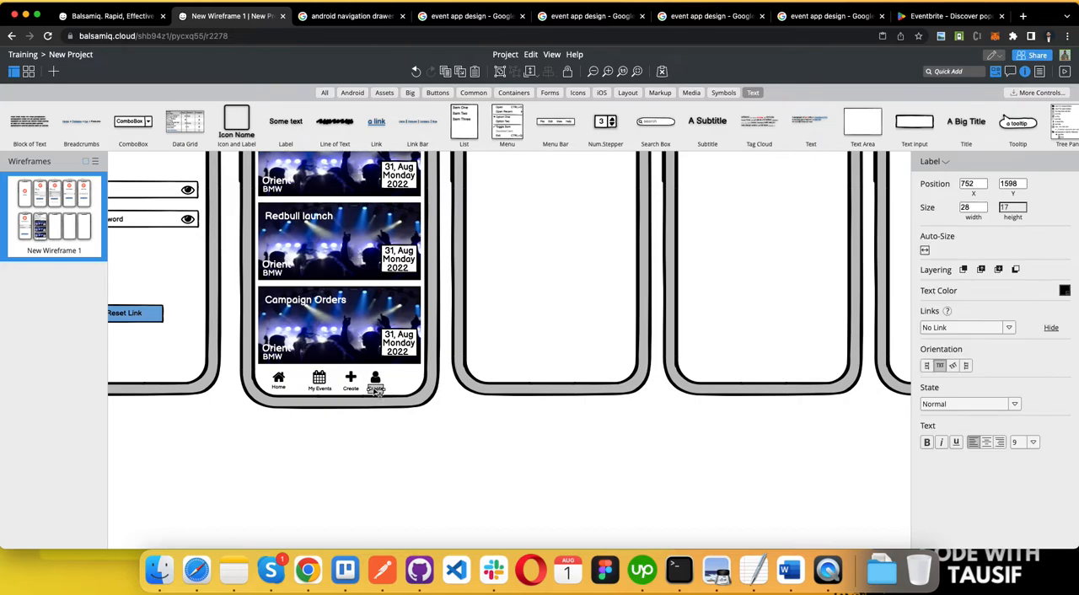
pyautogui.doubleClick(377, 390)
pyautogui.write('PROFILE')
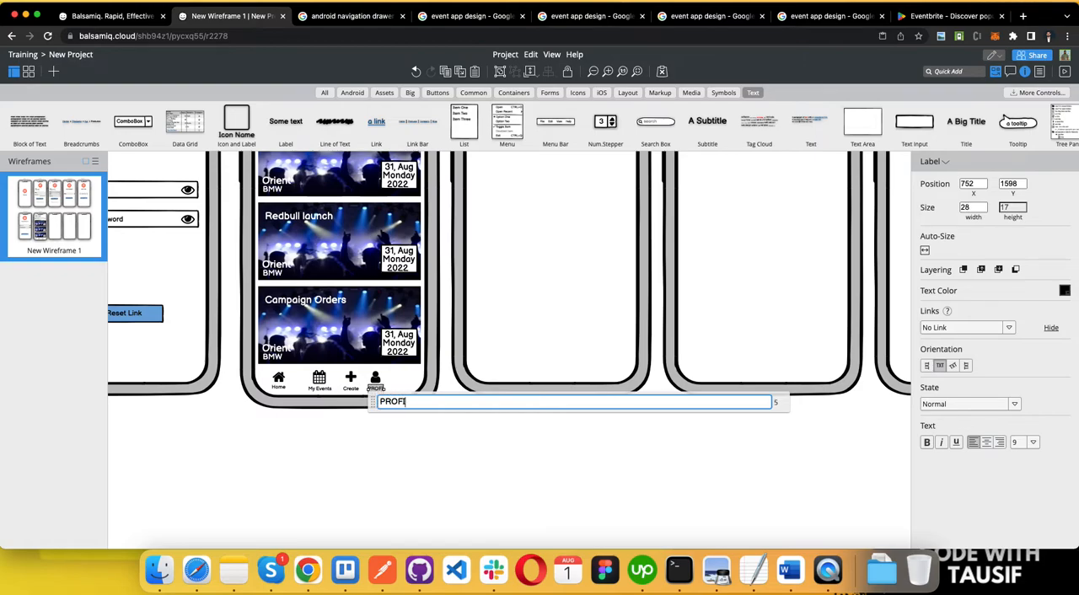
pyautogui.press('BackSpace')
pyautogui.press('BackSpace')
pyautogui.press('BackSpace')
pyautogui.press('BackSpace')
pyautogui.press('BackSpace')
pyautogui.press('BackSpace')
pyautogui.press('BackSpace')
pyautogui.write('Profile')
pyautogui.click(388, 424)
# Step: Duplicate the User icon and its Profile label at the end of the navigation bar
pyautogui.click(377, 376)
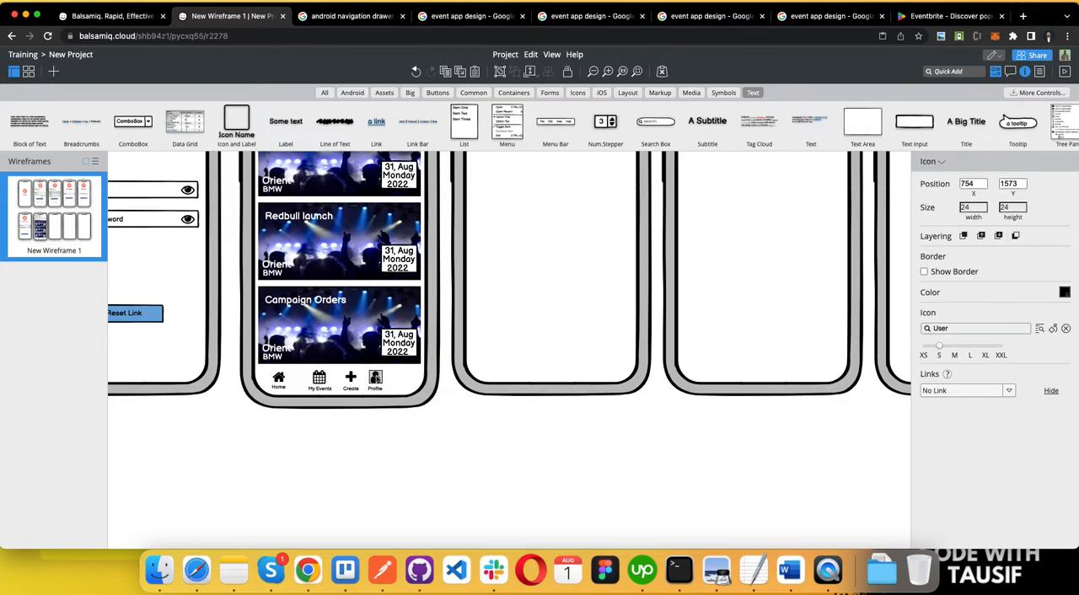
pyautogui.keyDown('shift'); pyautogui.click(376, 389); pyautogui.keyUp('shift')
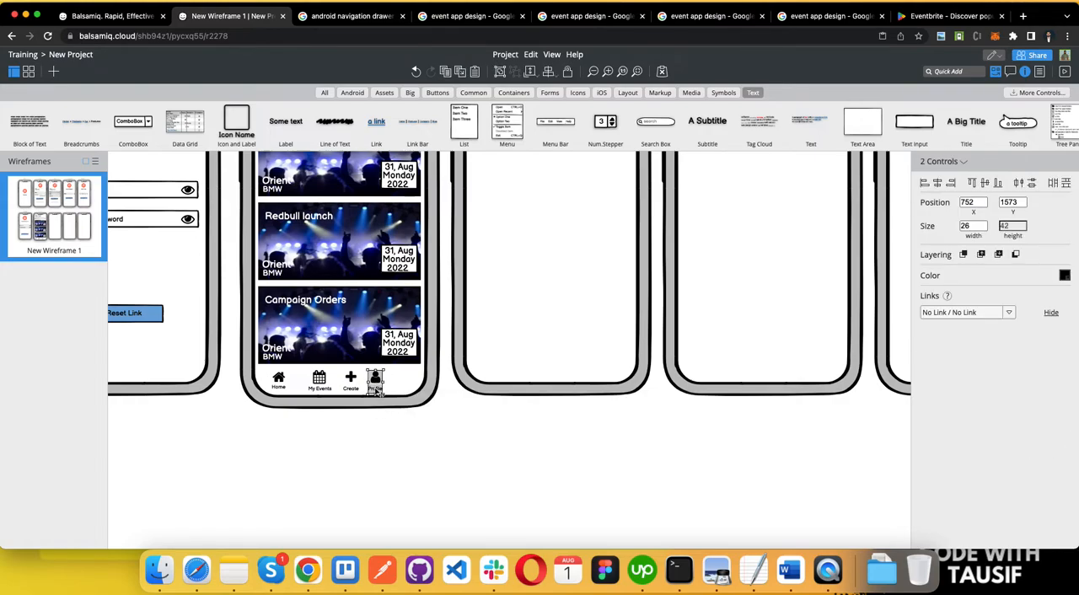
pyautogui.moveTo(377, 391); pyautogui.dragTo(403, 386)
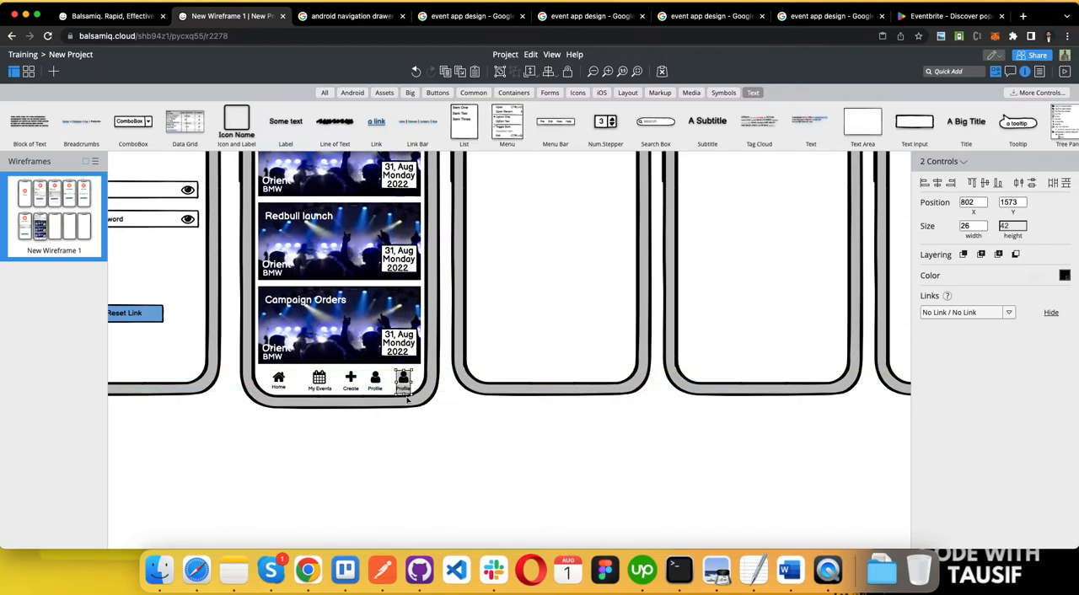
pyautogui.click(402, 410)
# Step: Search the icons for "dot" and change the copied User icon to the horizontal three-dot icon
pyautogui.click(403, 379)
pyautogui.click(976, 328)
pyautogui.write('more')
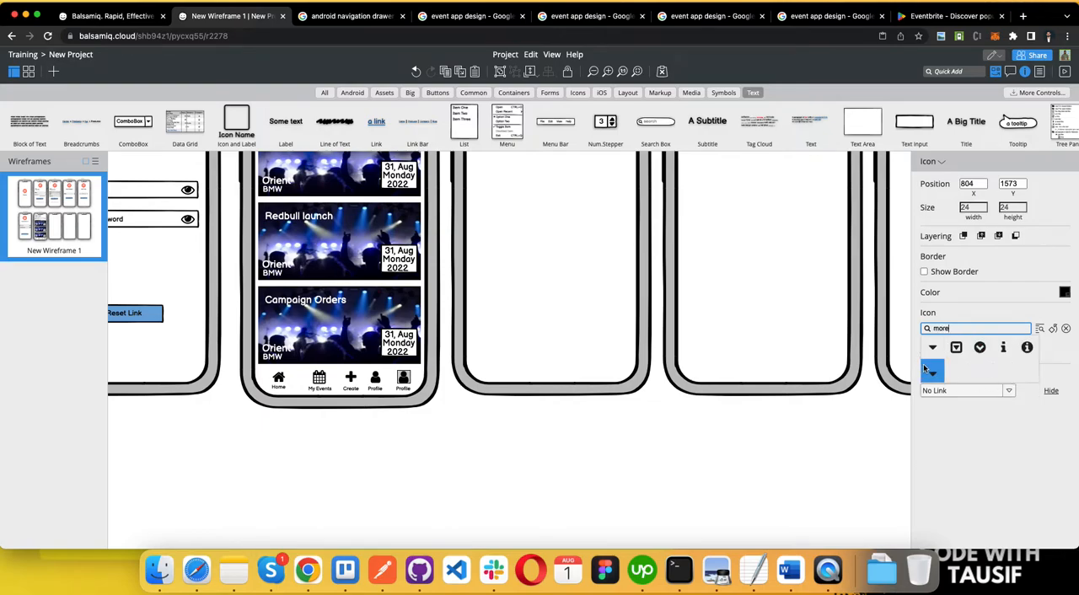
pyautogui.press('BackSpace')
pyautogui.press('BackSpace')
pyautogui.press('BackSpace')
pyautogui.press('BackSpace')
pyautogui.write('dots')
pyautogui.press('BackSpace')
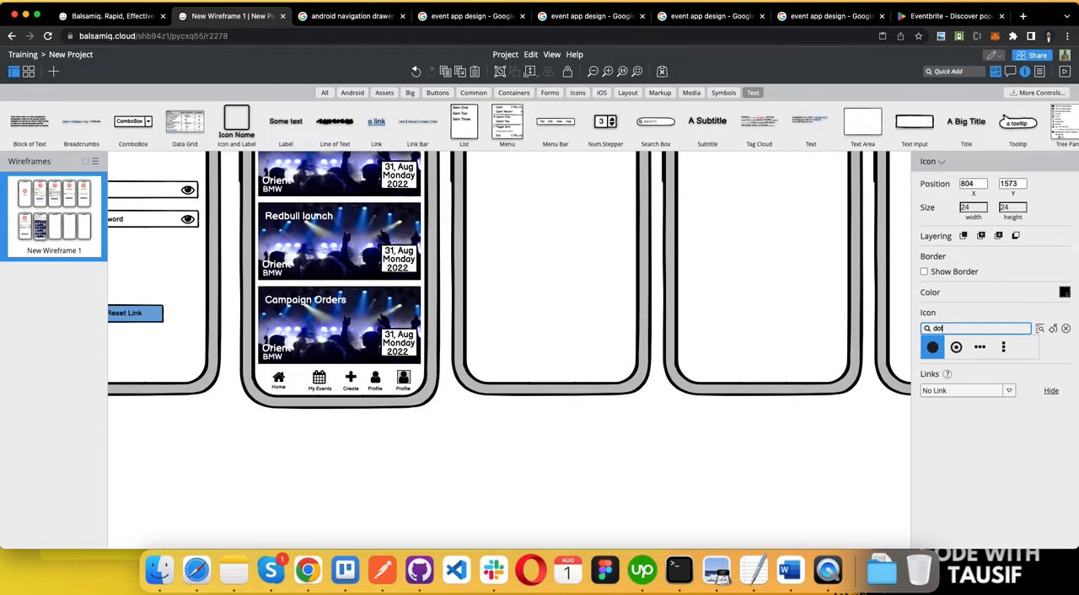
pyautogui.click(1003, 346)
pyautogui.click(974, 328)
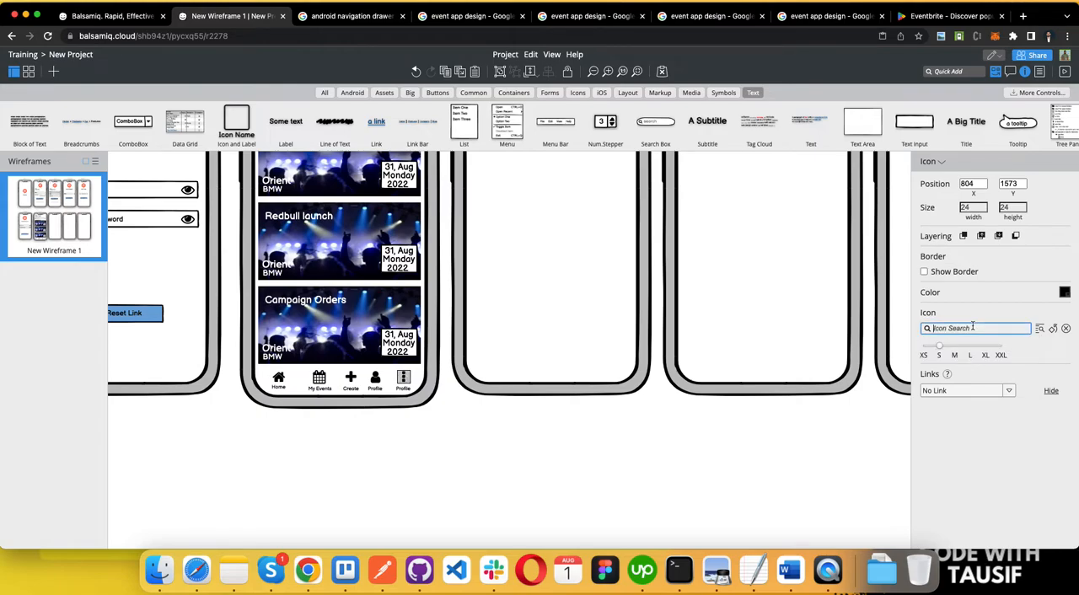
pyautogui.write('dot')
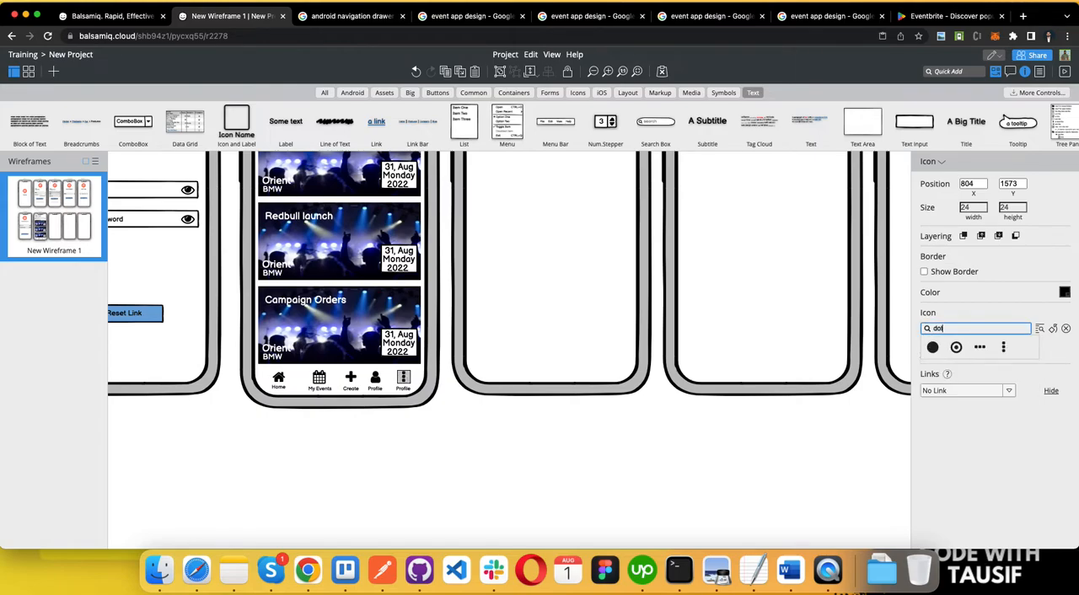
pyautogui.click(980, 347)
# Step: Change the label beneath the three-dot icon to "More"
pyautogui.click(404, 390)
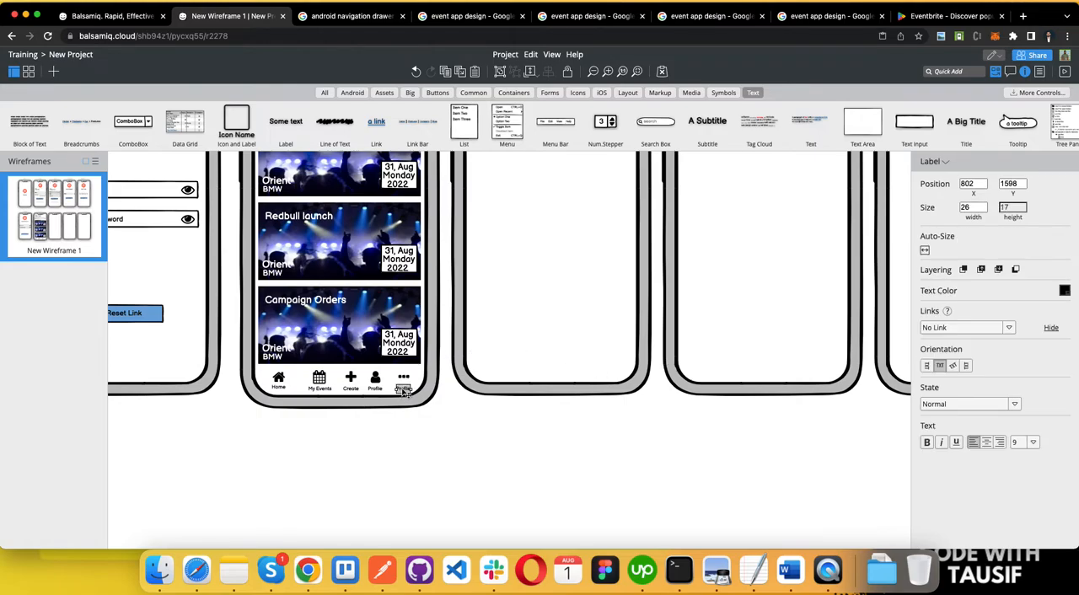
pyautogui.doubleClick(404, 389)
pyautogui.write('More')
pyautogui.click(433, 465)
# Step: Move the calendar icon and its My Events label together closer to the Home item
pyautogui.scroll(-2, 349, 470)
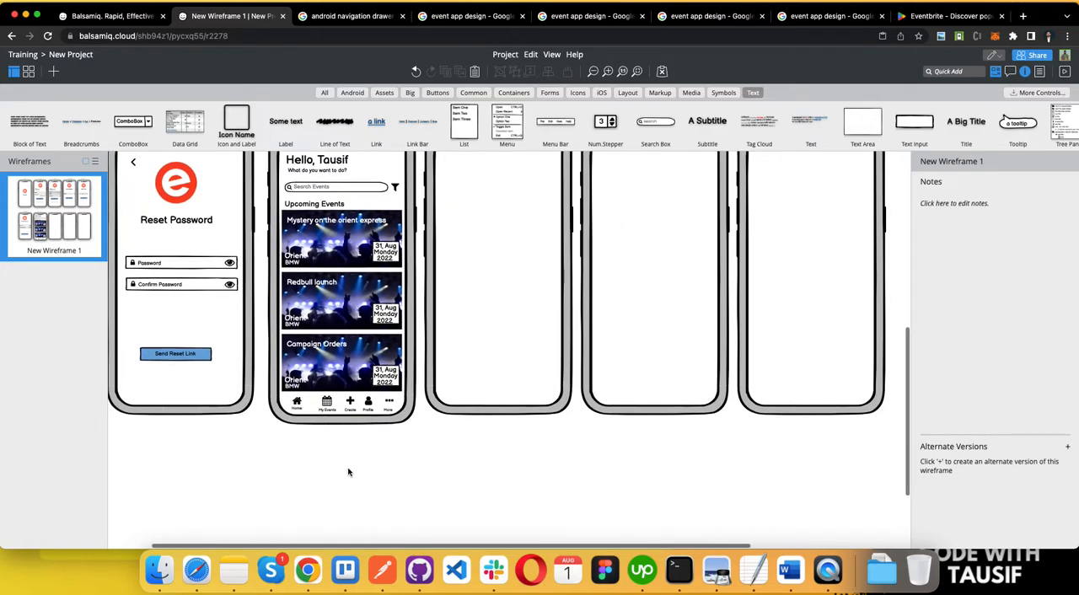
pyautogui.click(331, 413)
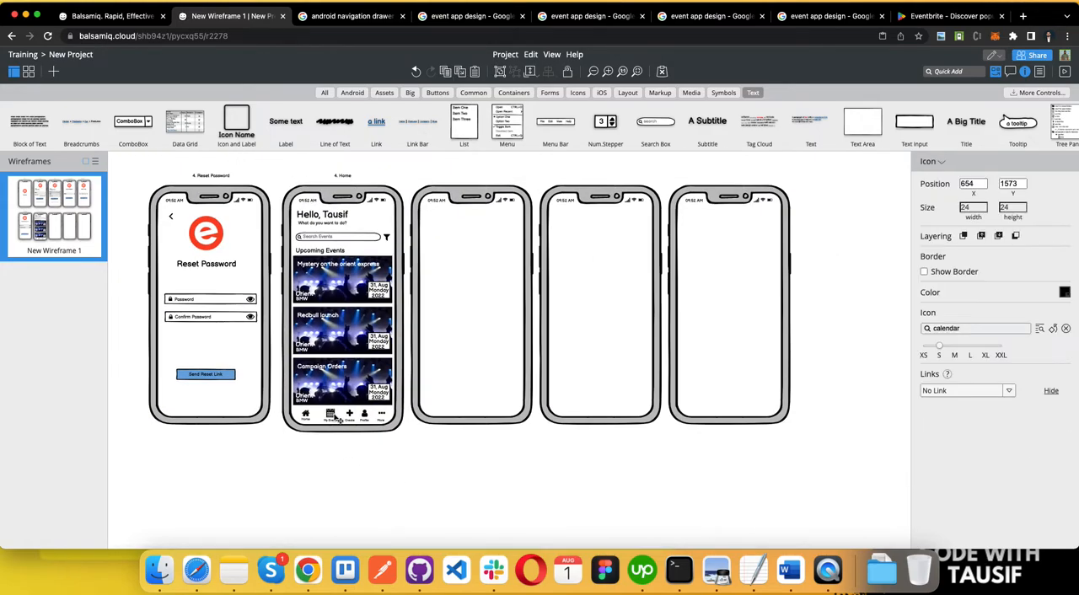
pyautogui.scroll(3, 338, 419)
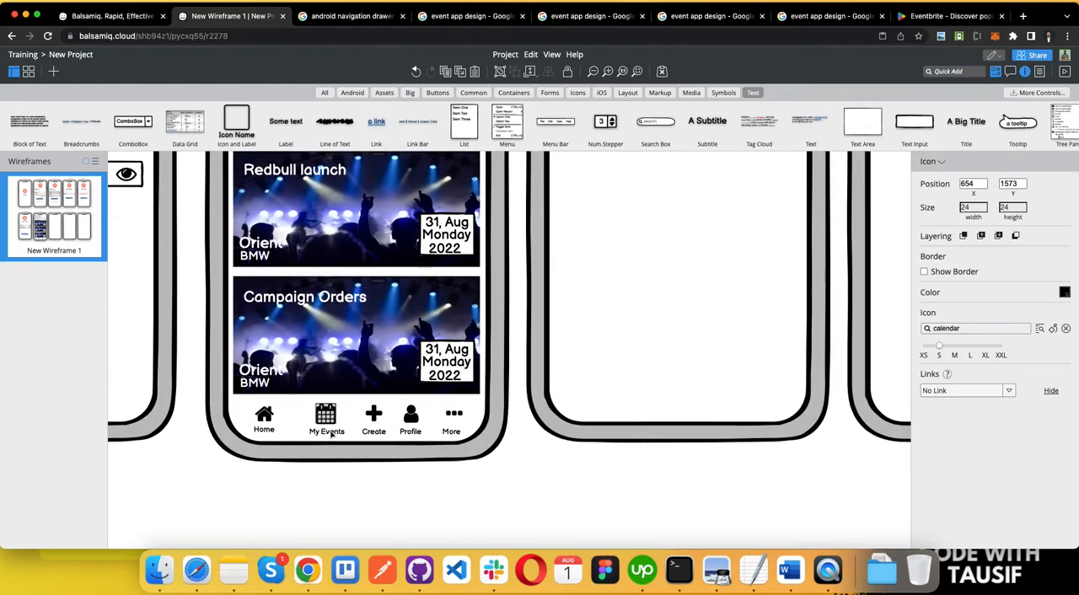
pyautogui.keyDown('shift'); pyautogui.click(332, 434); pyautogui.keyUp('shift')
pyautogui.moveTo(331, 433); pyautogui.dragTo(334, 435)
pyautogui.press('Left')
pyautogui.press('Left')
pyautogui.press('Left')
pyautogui.press('Left')
pyautogui.press('Left')
pyautogui.press('Left')
pyautogui.press('Left')
pyautogui.press('Left')
pyautogui.press('Left')
pyautogui.press('Left')
pyautogui.press('Left')
pyautogui.press('Left')
pyautogui.press('Left')
pyautogui.press('Left')
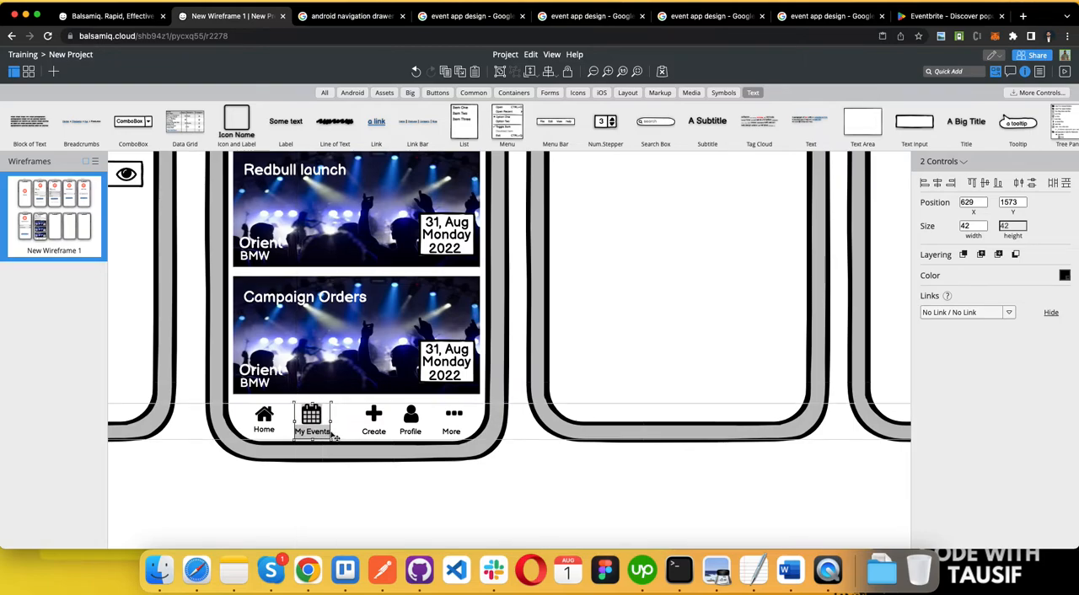
# Step: Move the plus icon and its Create label together so they sit evenly between My Events and Profile
pyautogui.click(374, 414)
pyautogui.keyDown('shift'); pyautogui.click(374, 433); pyautogui.keyUp('shift')
pyautogui.moveTo(374, 433); pyautogui.dragTo(364, 431)
pyautogui.click(344, 479)
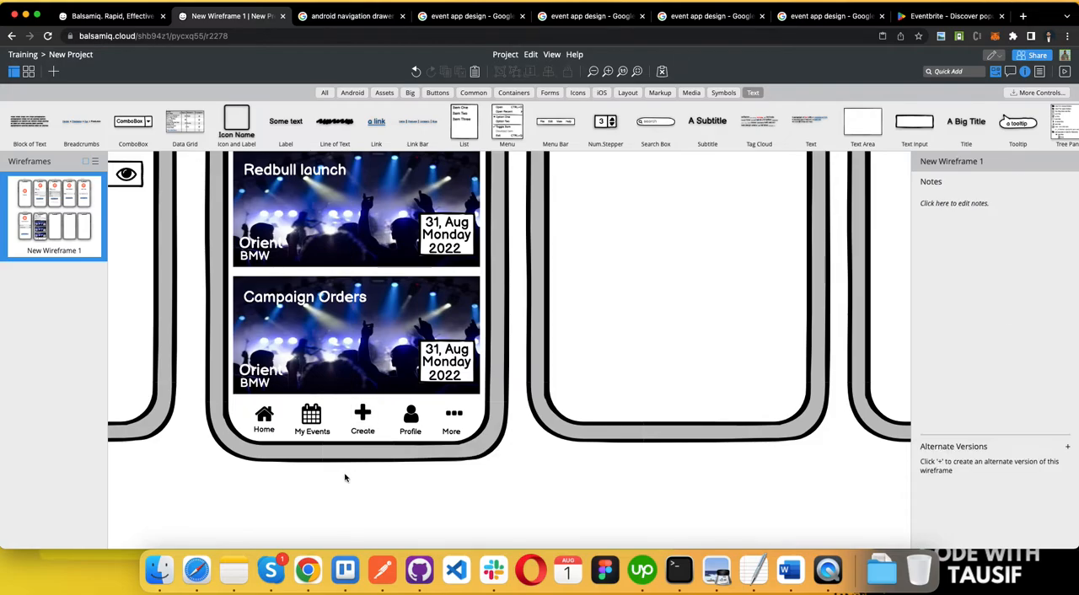
# Step: Review all the phone screens drawn so far and switch to the requirements document in Word
pyautogui.scroll(-3, 344, 477)
pyautogui.scroll(2, 326, 501)
pyautogui.scroll(-2, 325, 500)
pyautogui.scroll(5, 302, 374)
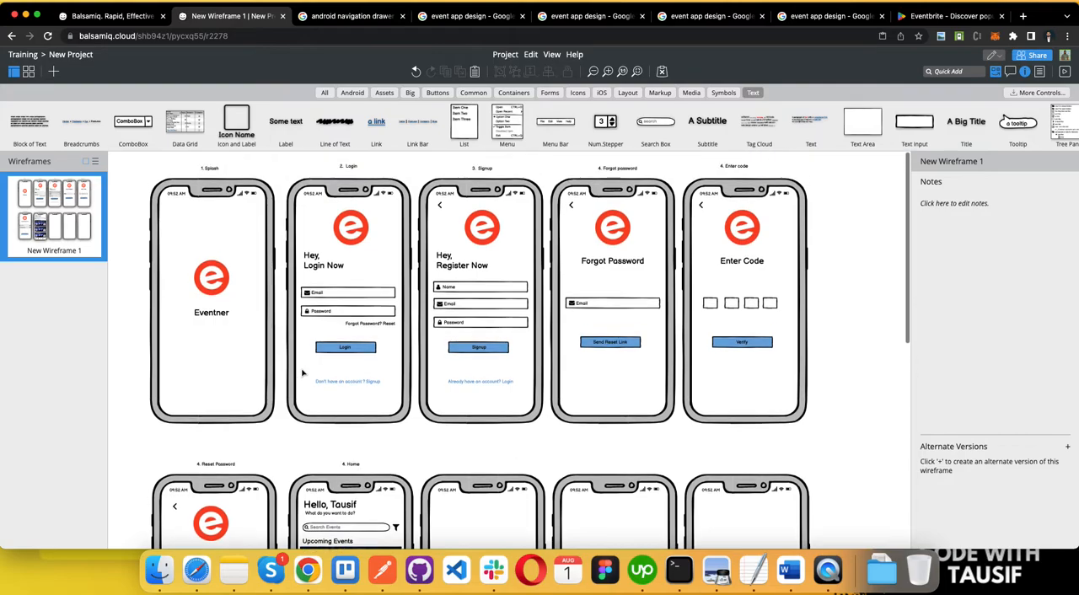
pyautogui.scroll(-5, 618, 344)
pyautogui.scroll(3, 385, 349)
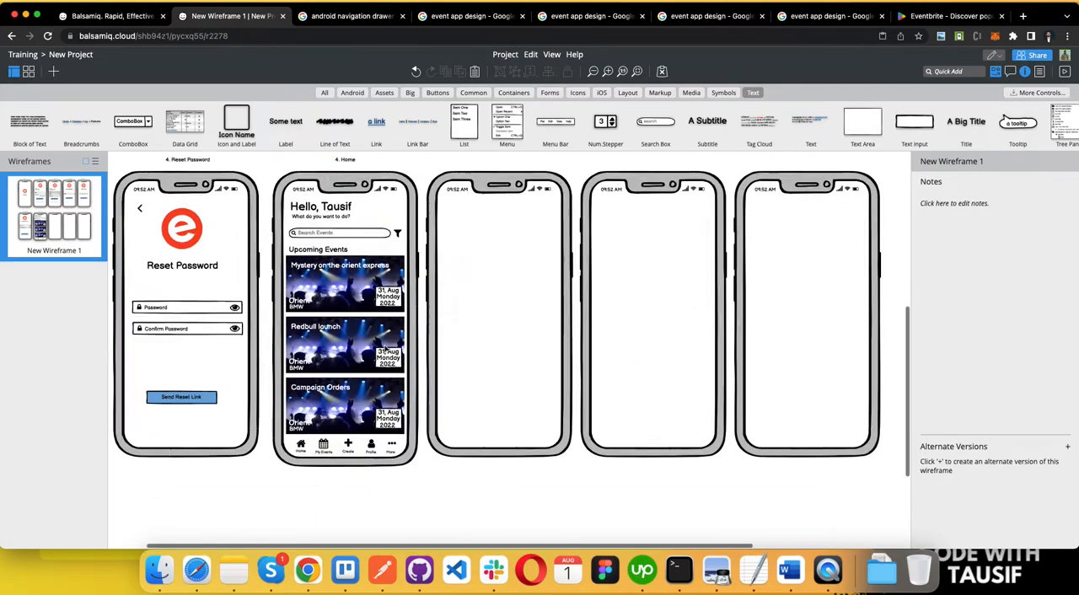
pyautogui.scroll(-3, 385, 349)
pyautogui.hotkey('ctrl', 'Left')
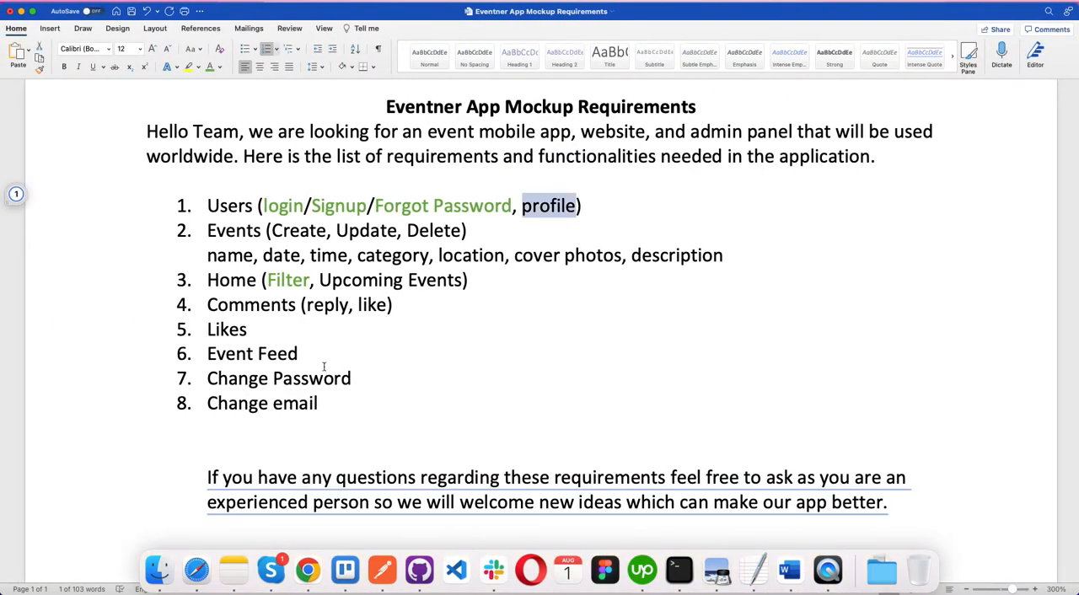
# Step: Colour the entire Home (Filter, Upcoming Events) requirement line green
pyautogui.doubleClick(291, 280)
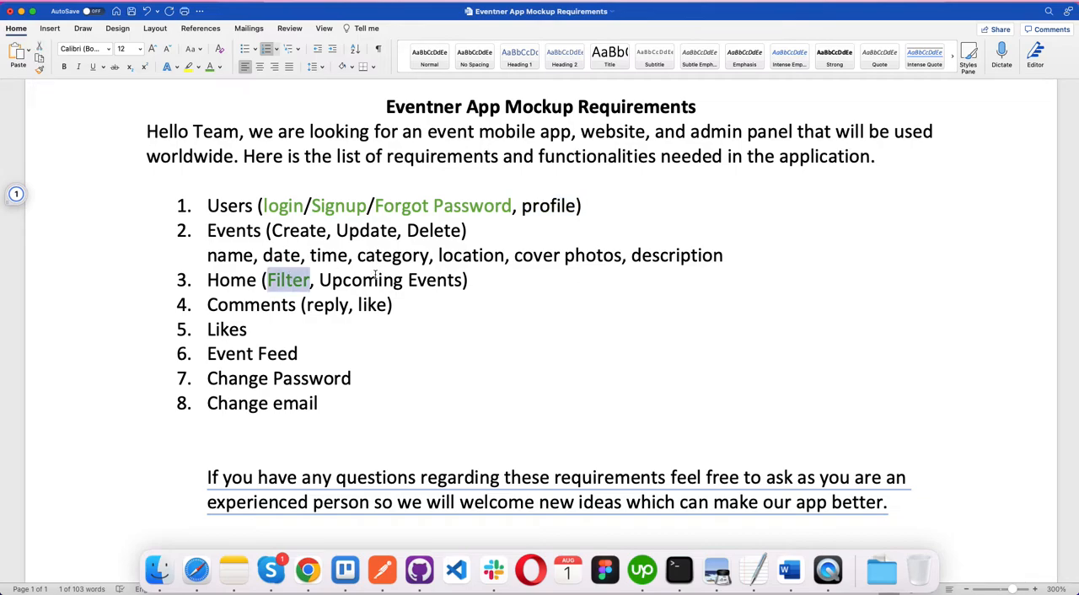
pyautogui.click(376, 280)
pyautogui.moveTo(312, 280); pyautogui.dragTo(468, 280)
pyautogui.click(470, 280)
pyautogui.tripleClick(235, 286)
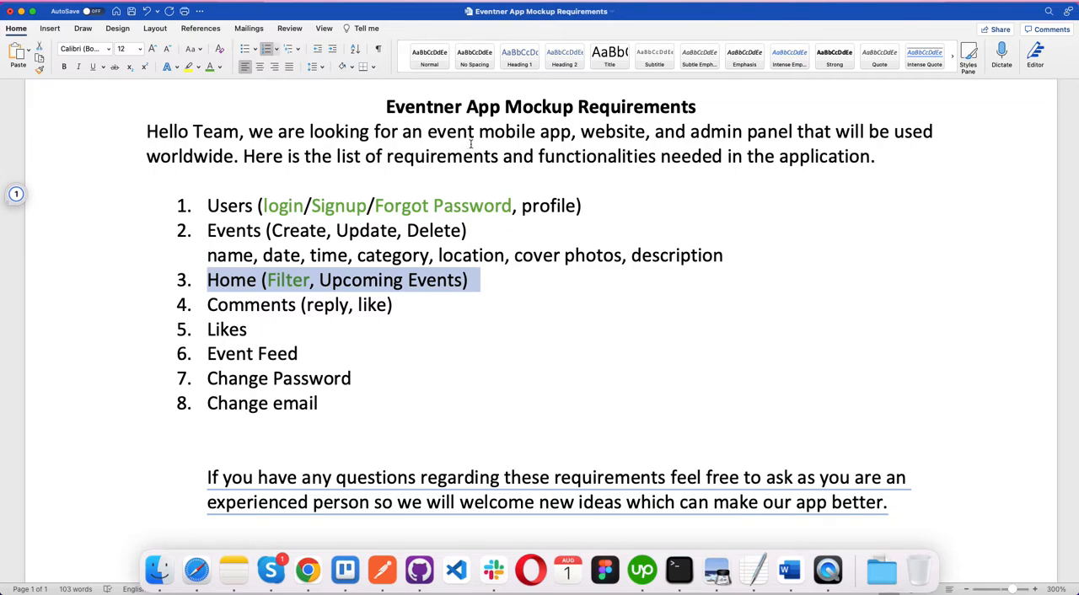
pyautogui.click(210, 67)
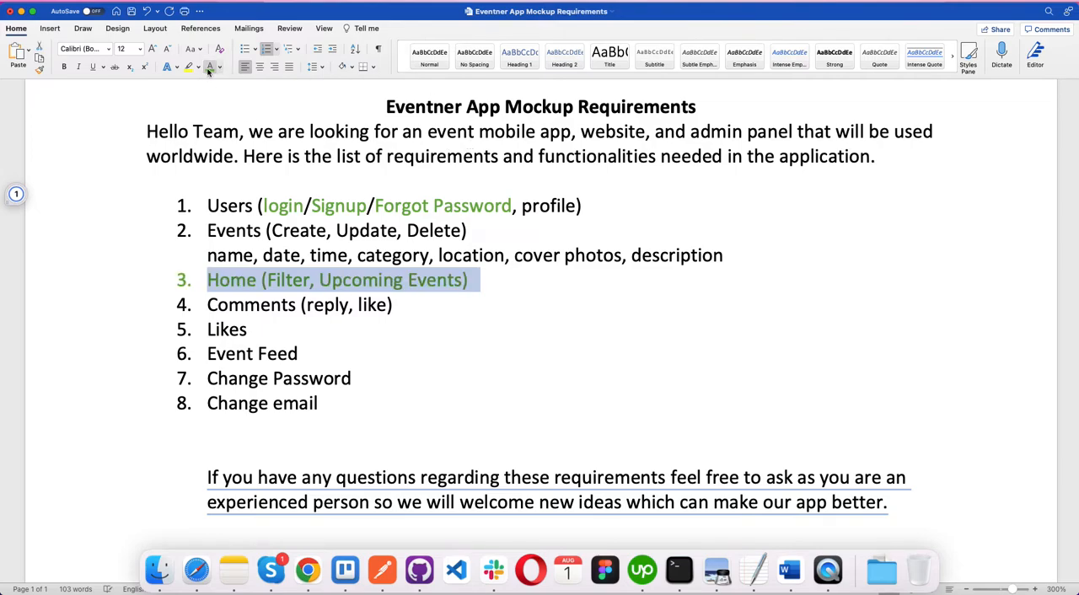
pyautogui.click(325, 405)
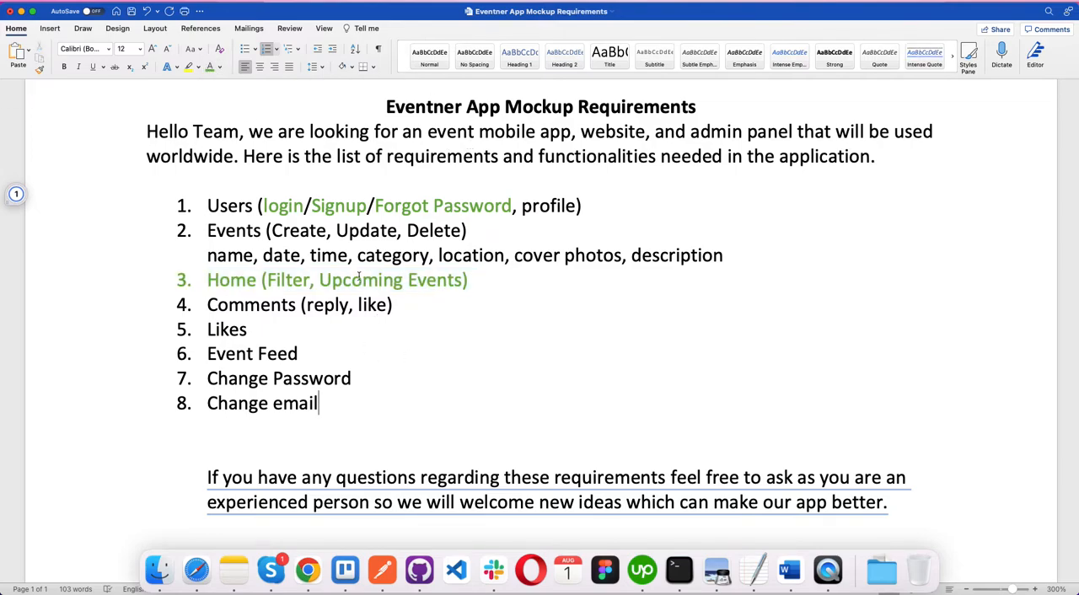
# Step: Check the Create entry of the Events requirement, then switch to Balsamiq and look at the Home screen's Create and My Events icons
pyautogui.moveTo(146, 262); pyautogui.dragTo(143, 272)
pyautogui.click(280, 312)
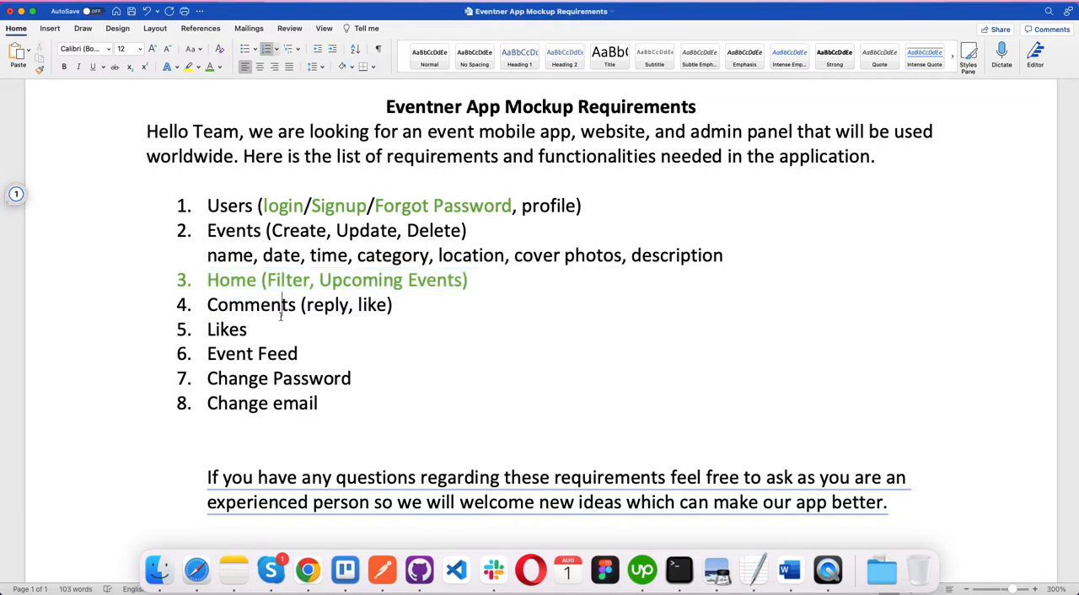
pyautogui.click(222, 330)
pyautogui.doubleClick(278, 230)
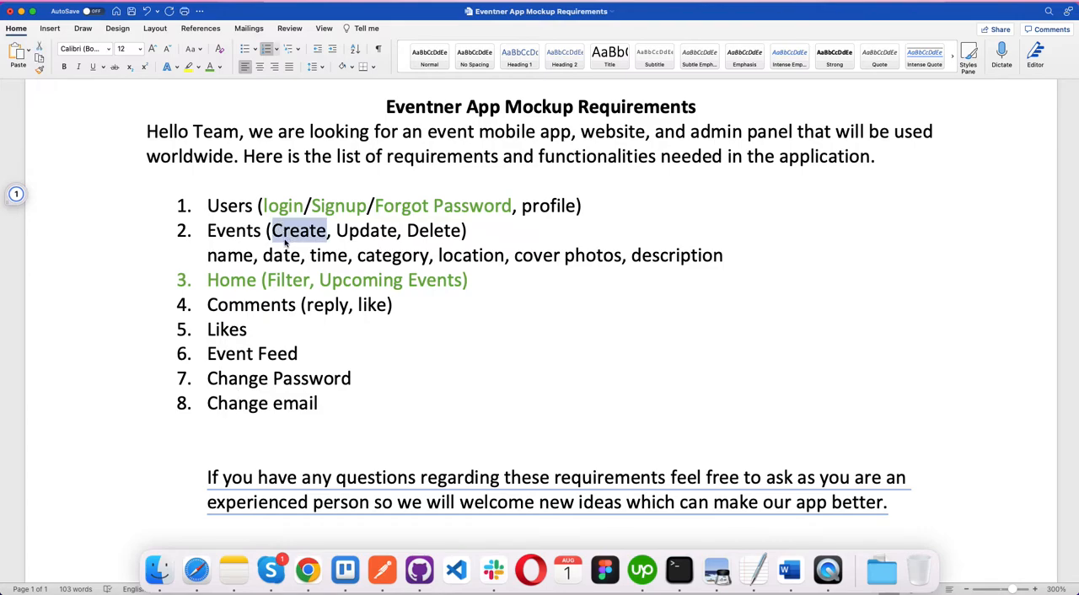
pyautogui.hotkey('ctrl', 'Right')
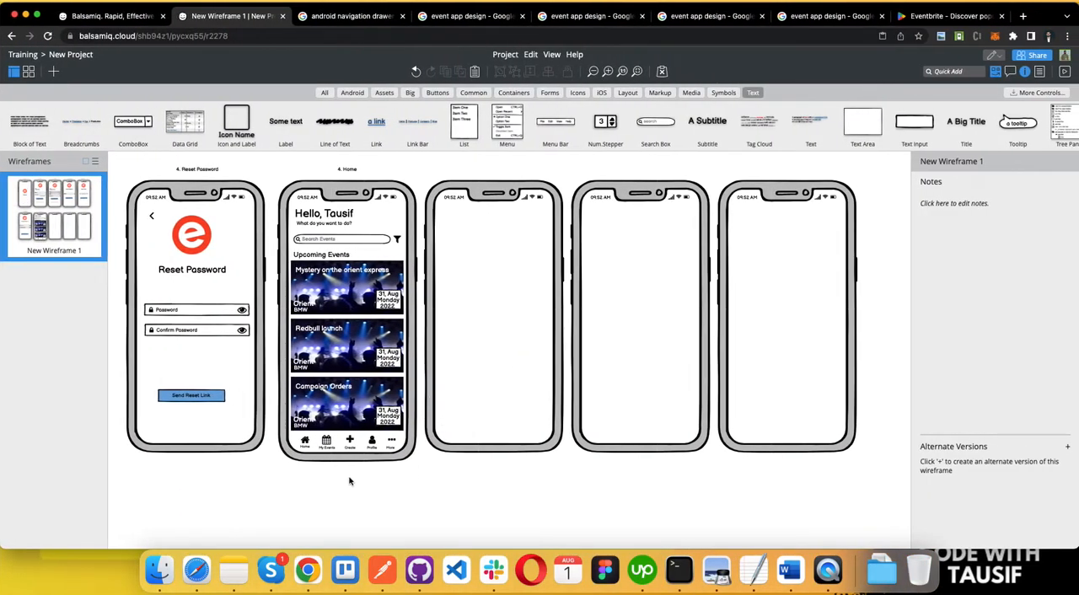
pyautogui.click(350, 442)
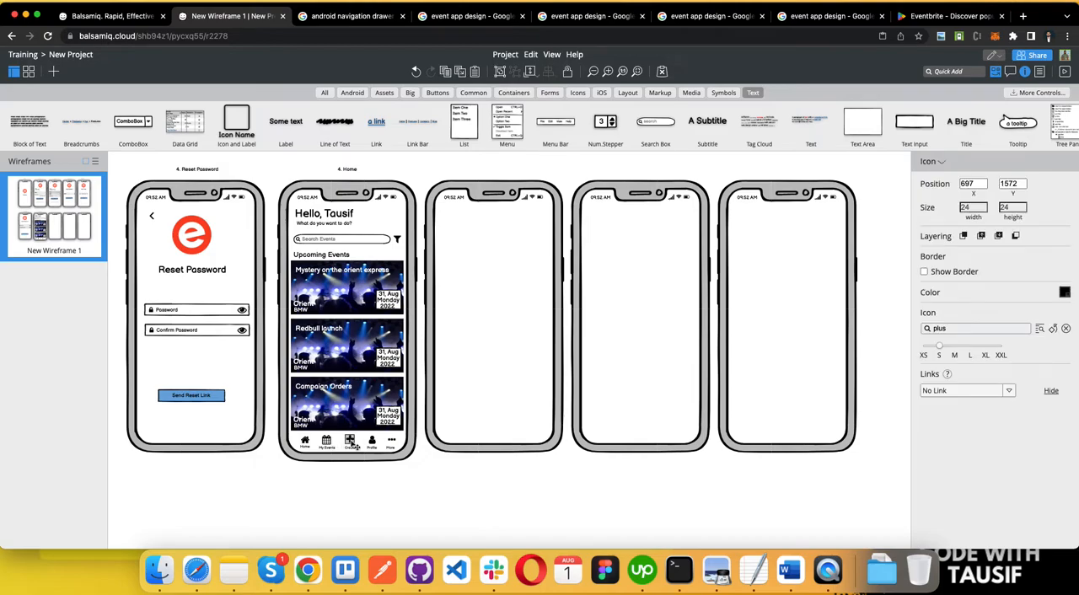
pyautogui.click(327, 444)
# Step: Duplicate the "4. Home" label above the blank phone next to the Home screen
pyautogui.click(346, 170)
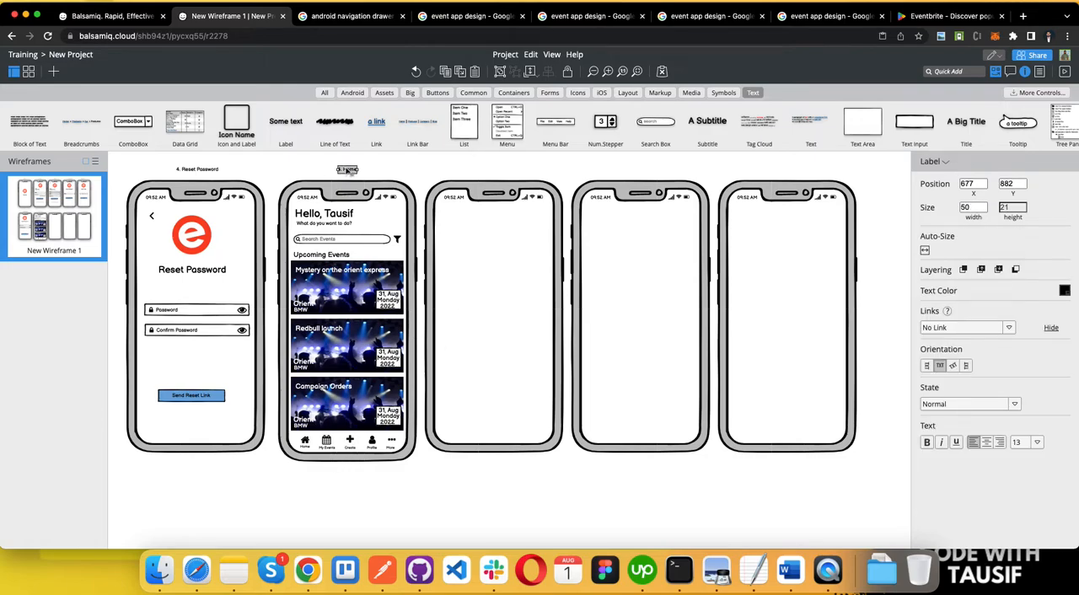
pyautogui.moveTo(349, 172); pyautogui.dragTo(492, 171)
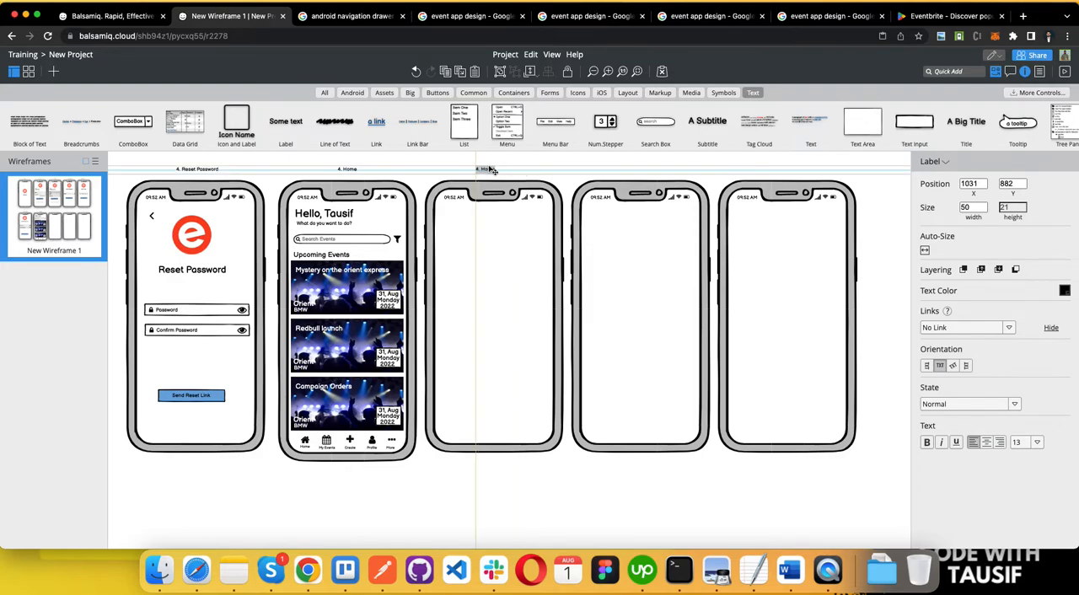
pyautogui.click(348, 170)
pyautogui.doubleClick(348, 171)
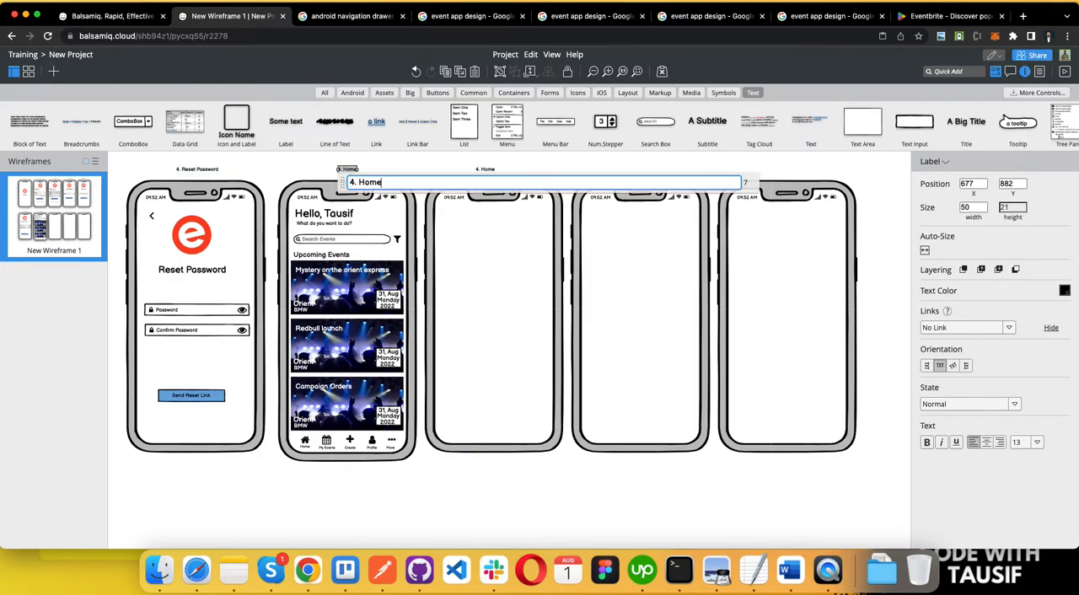
pyautogui.click(289, 174)
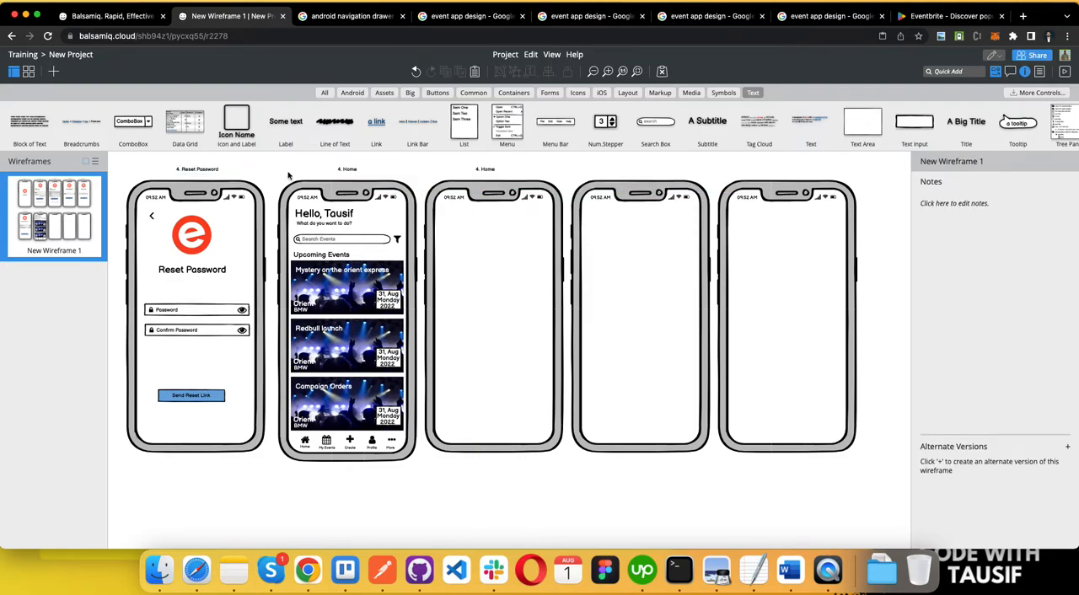
pyautogui.scroll(3, 289, 175)
pyautogui.scroll(-5, 558, 350)
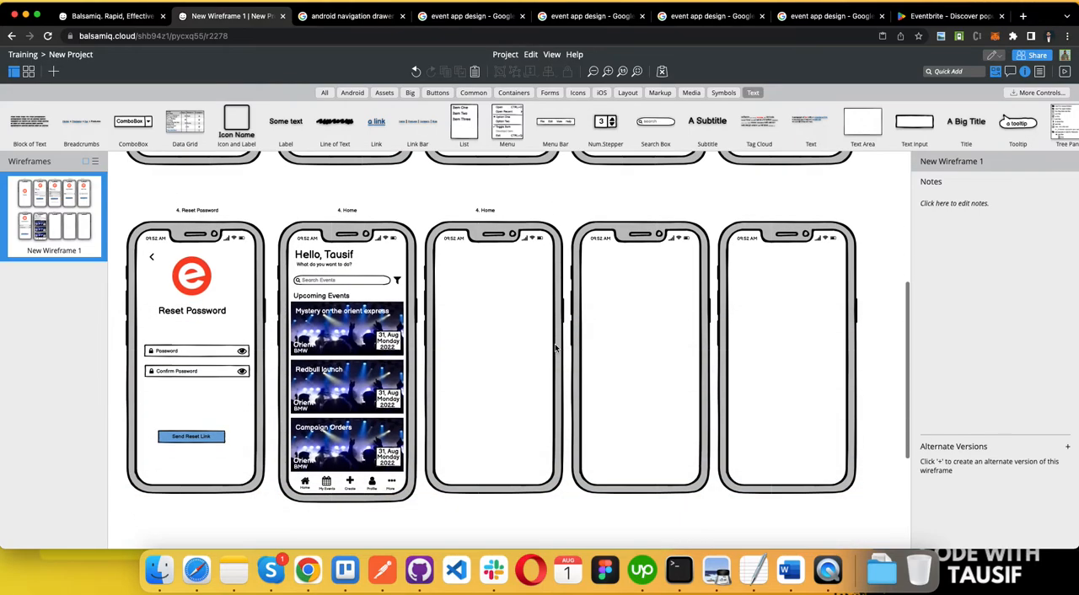
# Step: Renumber the label above the Reset Password screen to "6. Reset Password"
pyautogui.click(189, 211)
pyautogui.doubleClick(187, 213)
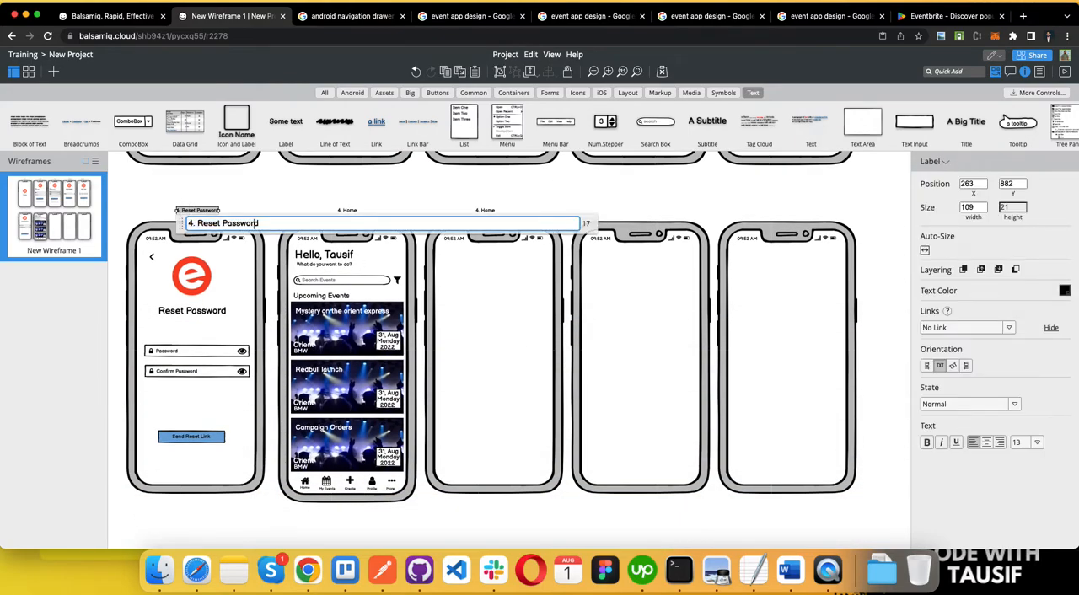
pyautogui.press('Delete')
pyautogui.press('Delete')
pyautogui.press('Delete')
pyautogui.write('6.')
pyautogui.press('Return')
# Step: Renumber the label above the Home screen to "7. Home"
pyautogui.click(347, 211)
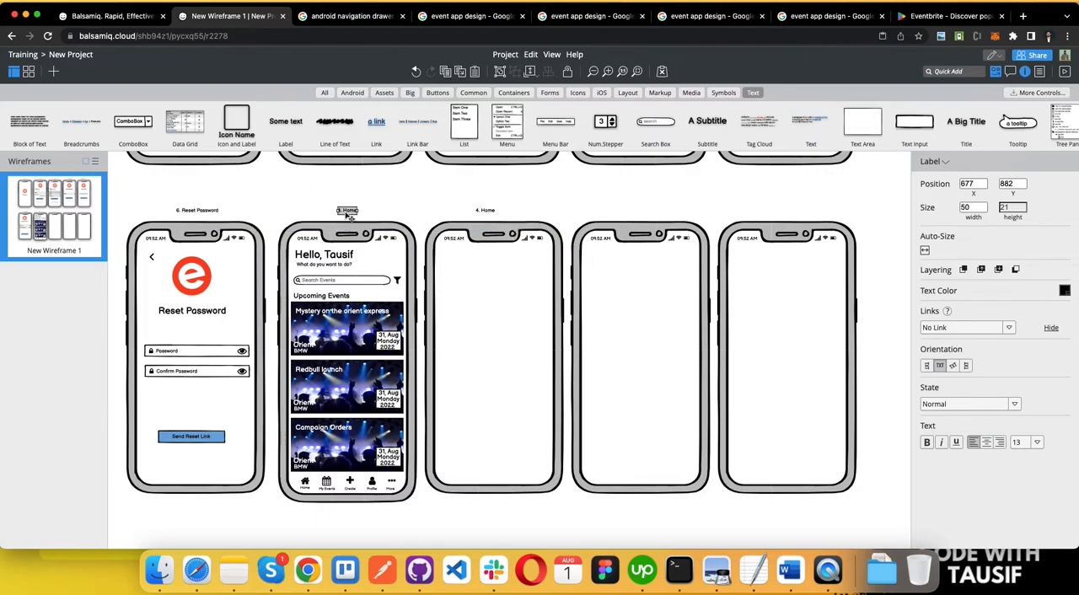
pyautogui.doubleClick(348, 210)
pyautogui.press('BackSpace')
pyautogui.write('7')
pyautogui.press('Return')
# Step: Change the copied label above the blank phone beside Home to "8. Create Event"
pyautogui.click(479, 210)
pyautogui.doubleClick(479, 210)
pyautogui.write('8.')
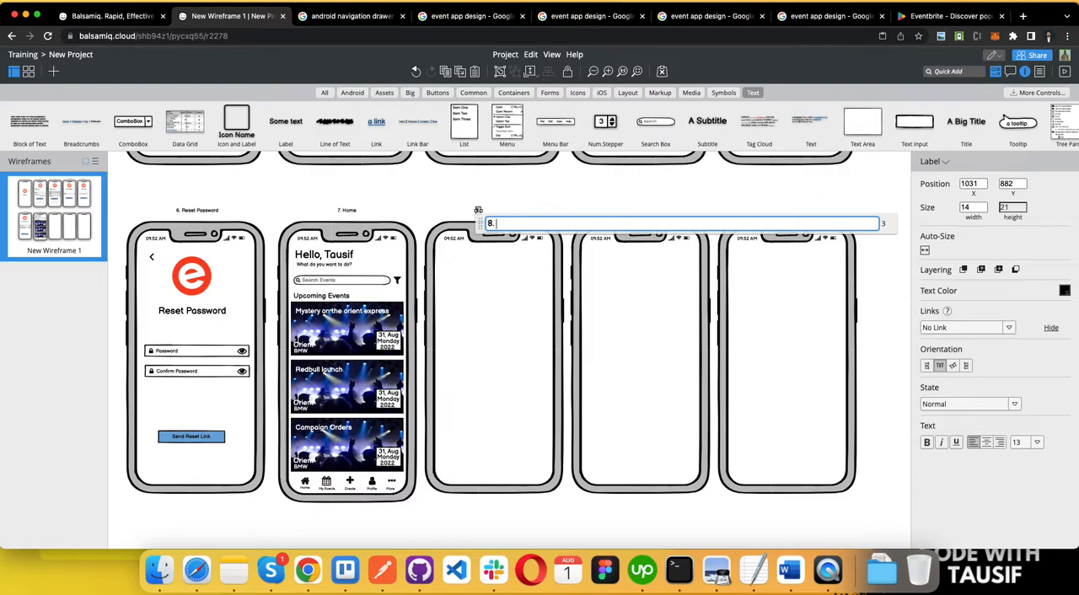
pyautogui.write(' Cre')
pyautogui.press('BackSpace')
pyautogui.press('BackSpace')
pyautogui.write('reate Event')
pyautogui.click(537, 202)
# Step: Check the event fields listed under Events in the Word requirements document and return to the Balsamiq wireframe
pyautogui.press('super+Tab')
pyautogui.moveTo(209, 255); pyautogui.dragTo(652, 254)
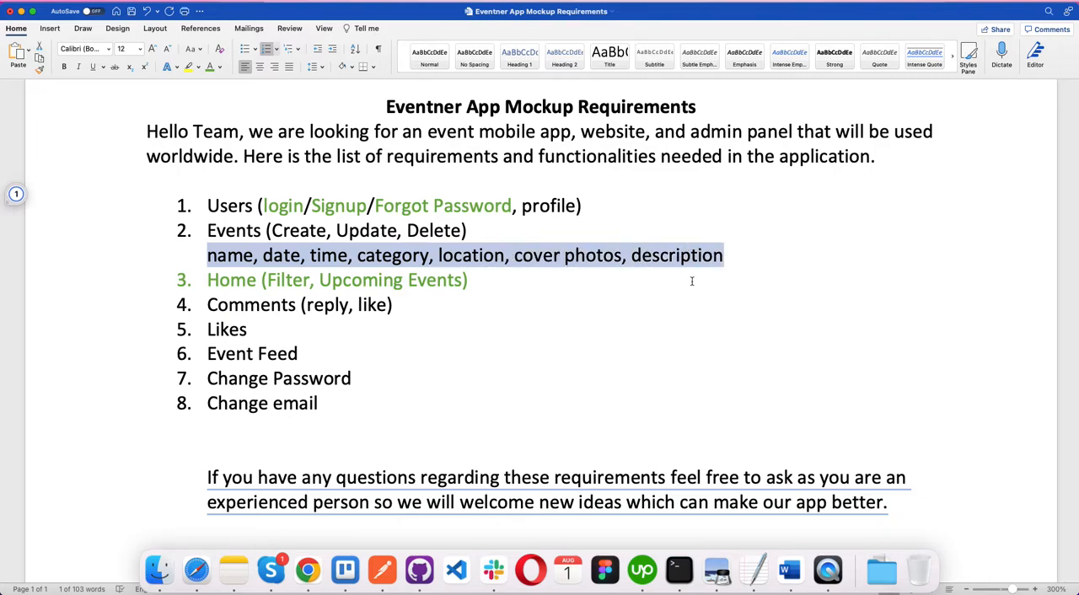
pyautogui.press('super+Tab')
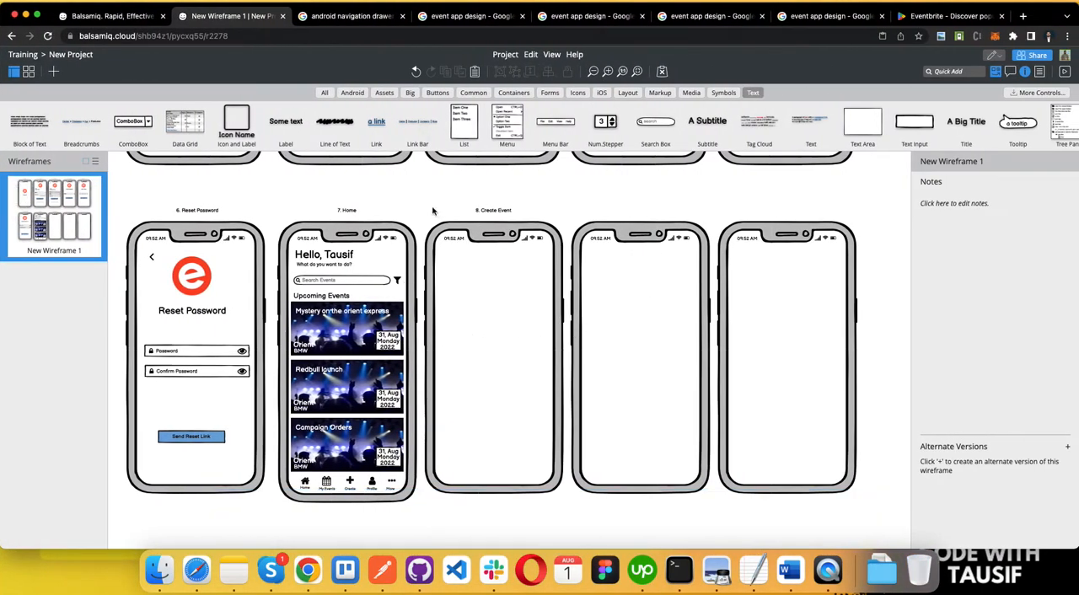
# Step: Copy the Home screen's greeting title onto the blank phone under label 8 and change its text to "Create Event"
pyautogui.click(309, 260)
pyautogui.moveTo(310, 262); pyautogui.dragTo(496, 264)
pyautogui.doubleClick(496, 264)
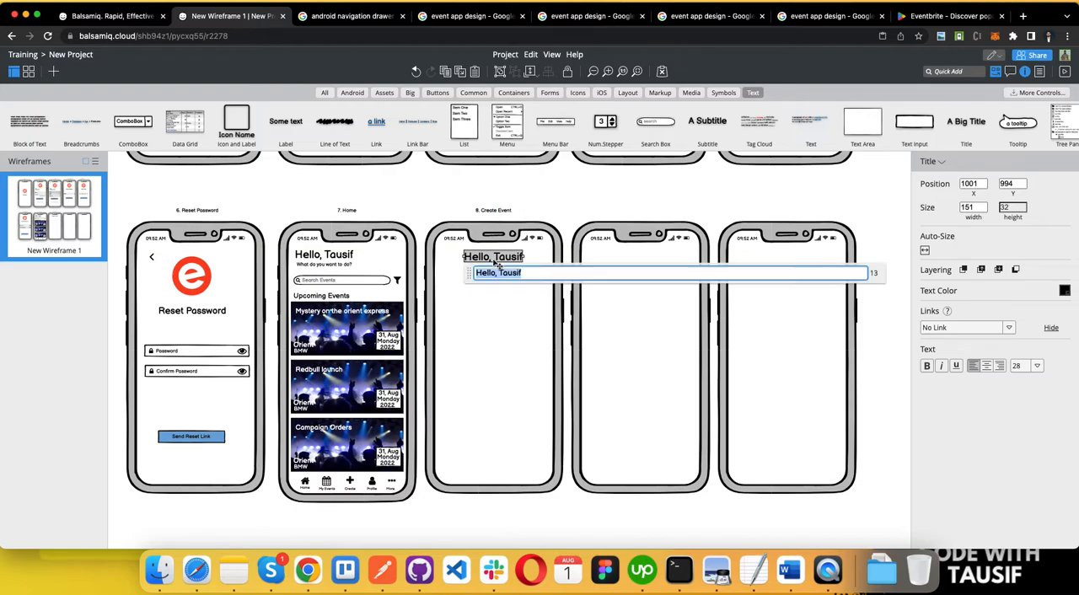
pyautogui.write('Create Event')
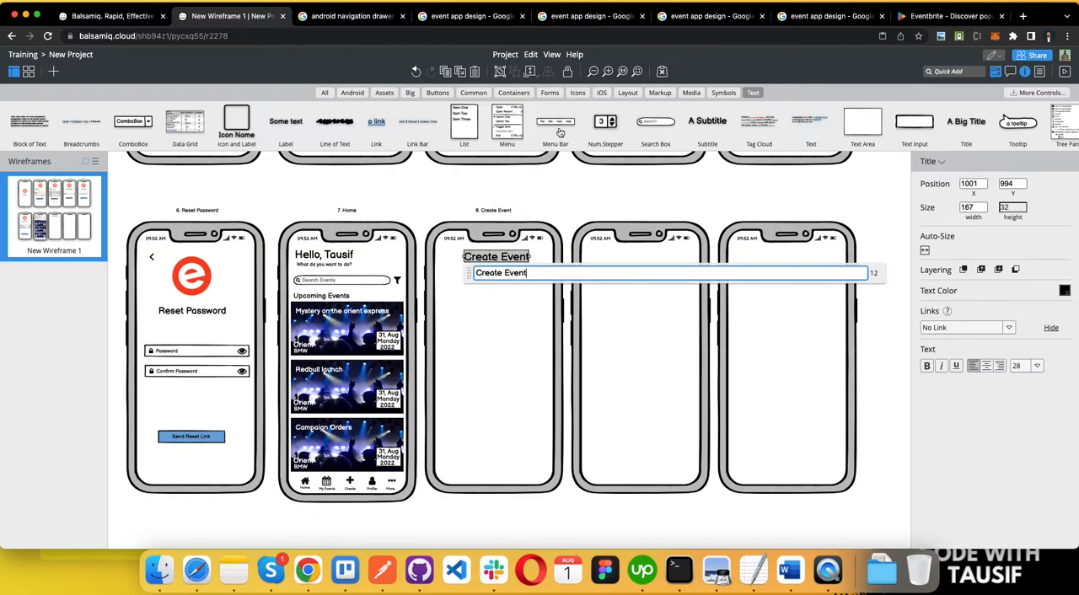
pyautogui.click(526, 195)
# Step: Centre the Create Event title on its phone and lower it slightly, to about X 993, Y 1003
pyautogui.click(492, 265)
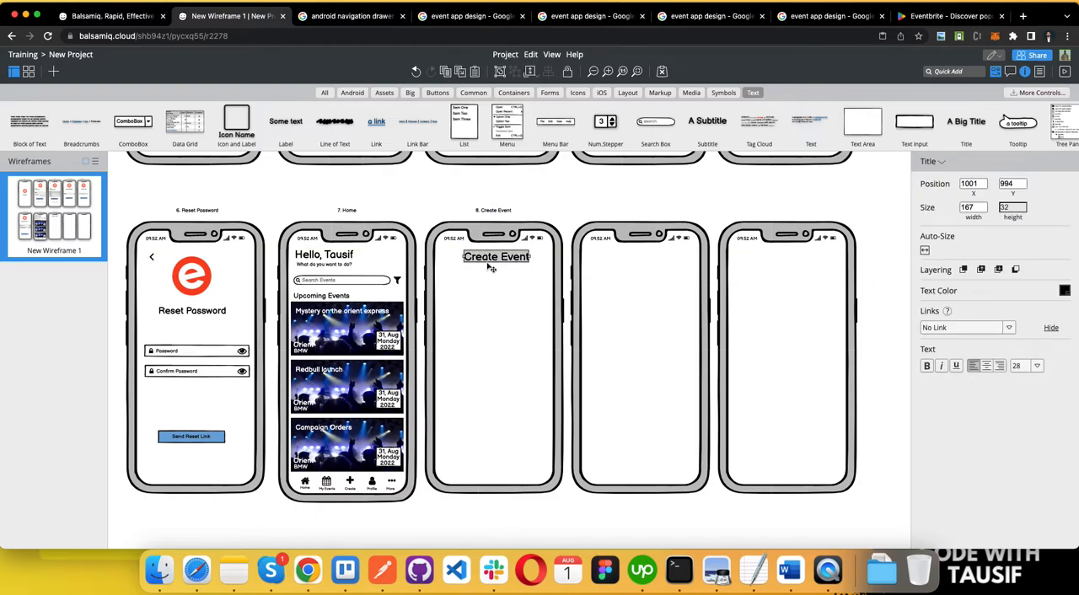
pyautogui.moveTo(492, 264); pyautogui.dragTo(491, 268)
pyautogui.press('Down')
pyautogui.press('Down')
pyautogui.press('Down')
pyautogui.press('Down')
pyautogui.press('Down')
pyautogui.press('Down')
pyautogui.press('Down')
pyautogui.press('Down')
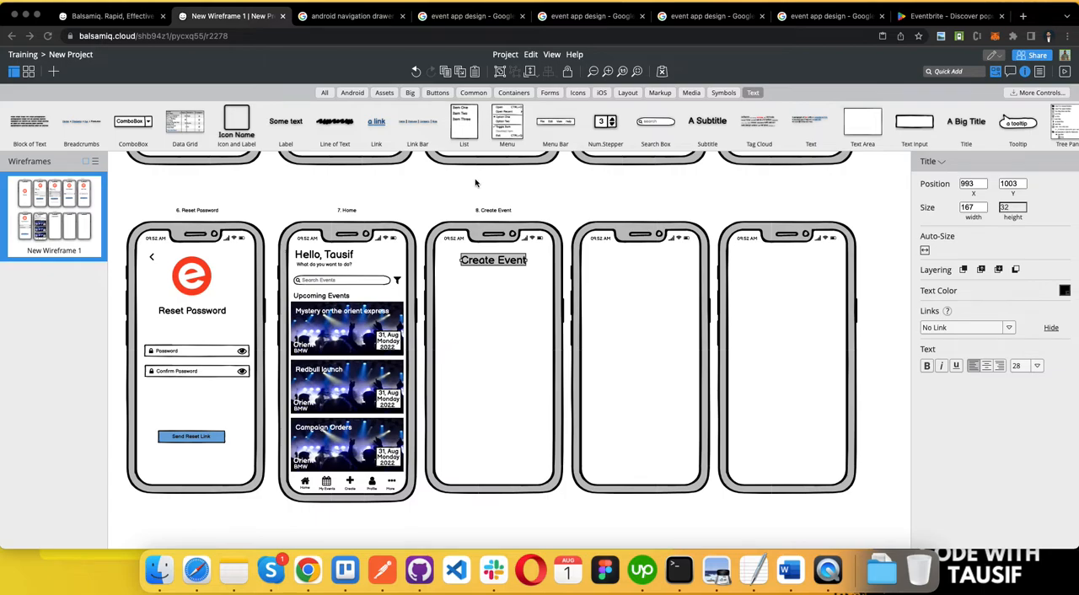
# Step: Add a text input reading "Event Name" beneath the Create Event title and widen it to about 230
pyautogui.scroll(3, 475, 180)
pyautogui.scroll(-2, 475, 181)
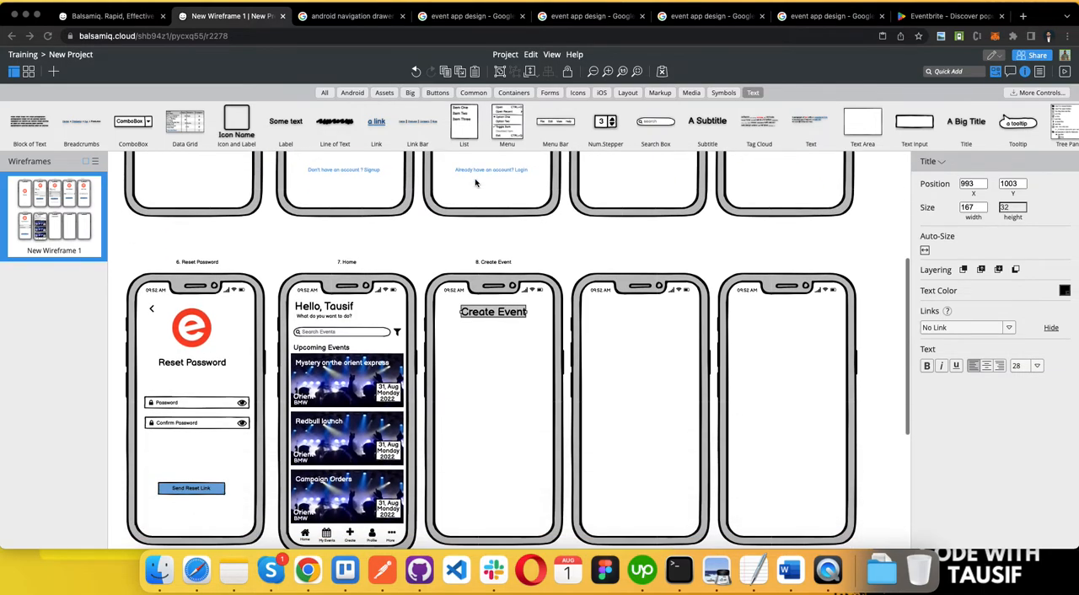
pyautogui.click(514, 93)
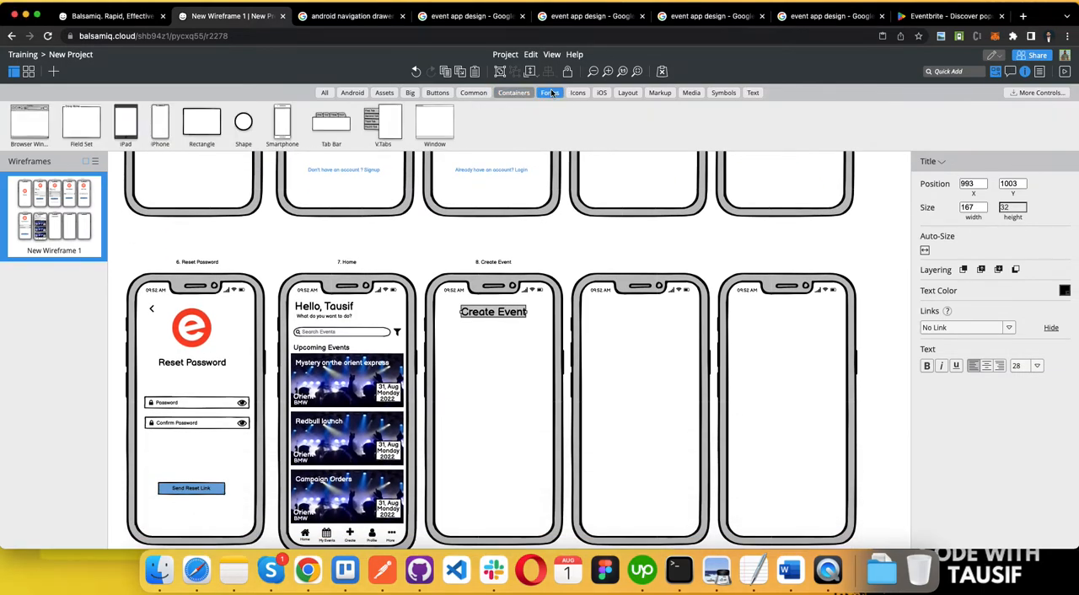
pyautogui.click(549, 93)
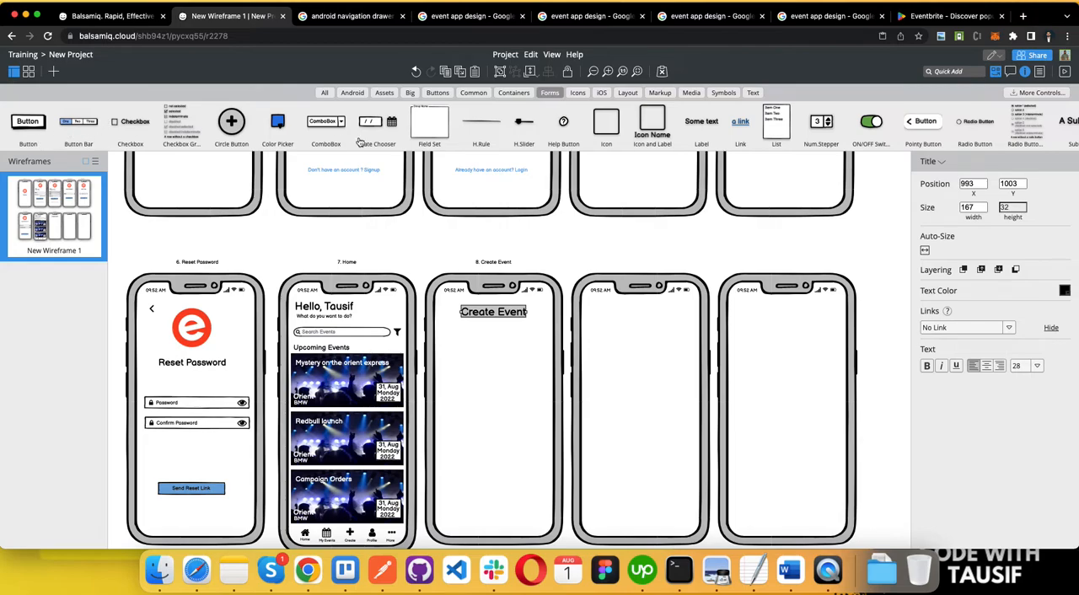
pyautogui.hscroll(2, 434, 142)
pyautogui.hscroll(5, 434, 142)
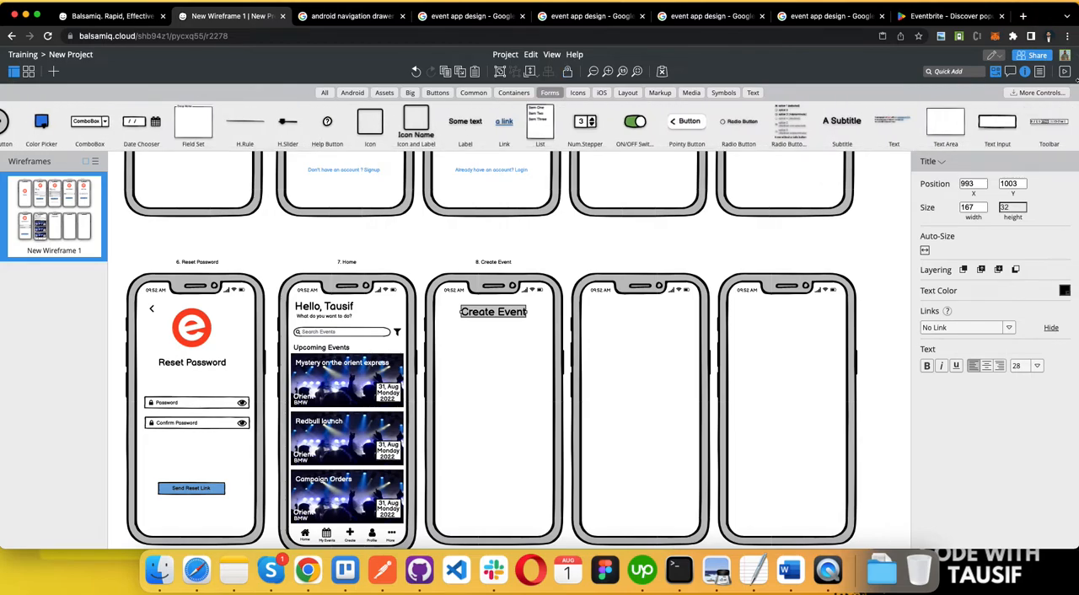
pyautogui.moveTo(1008, 127); pyautogui.dragTo(468, 341)
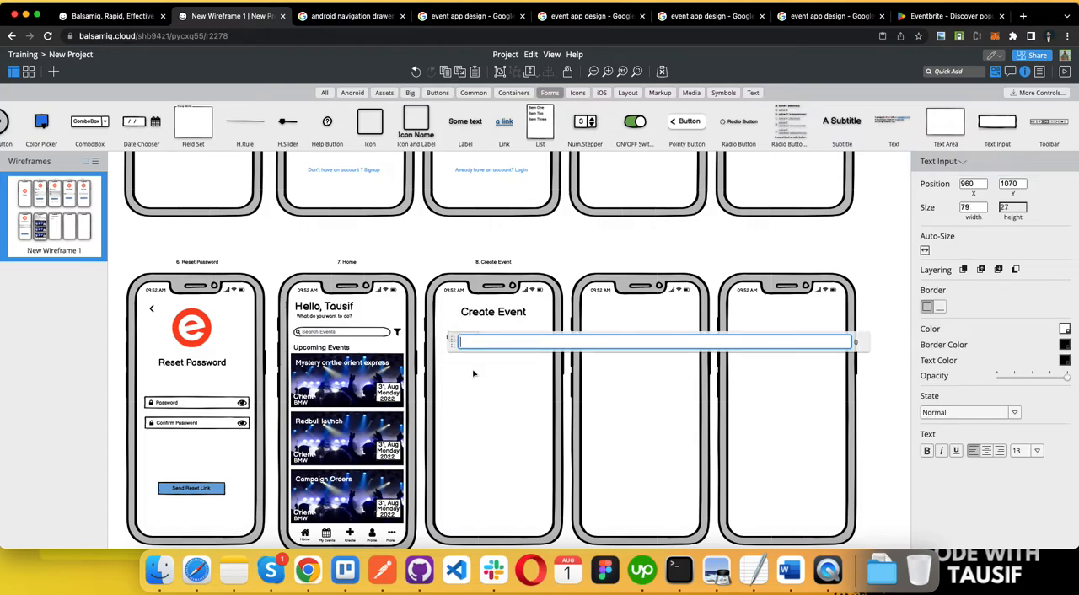
pyautogui.write('Event Name')
pyautogui.click(506, 424)
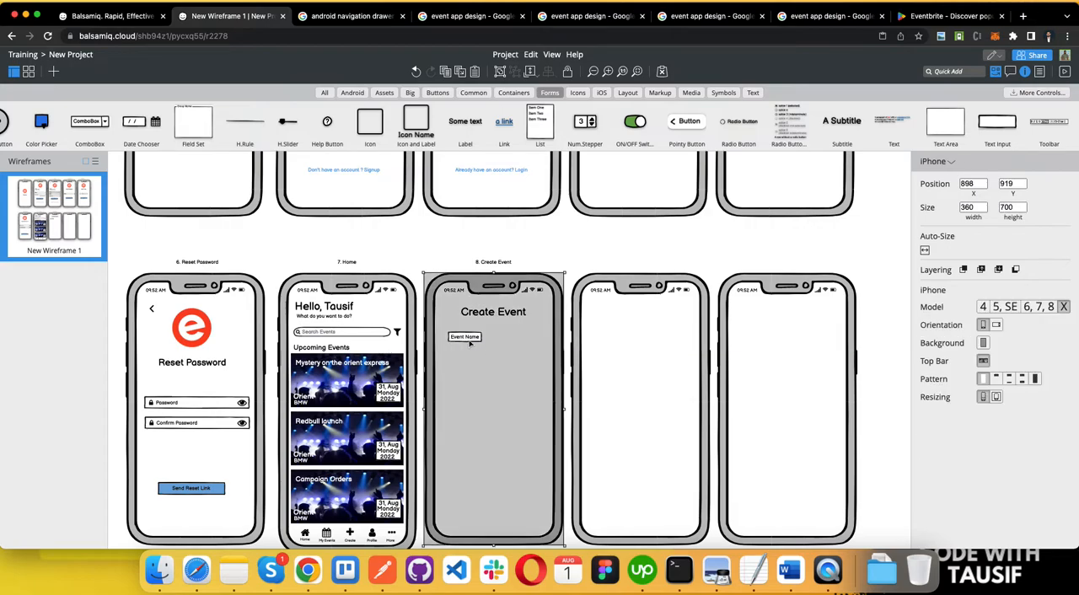
pyautogui.click(473, 341)
pyautogui.moveTo(484, 338); pyautogui.dragTo(538, 337)
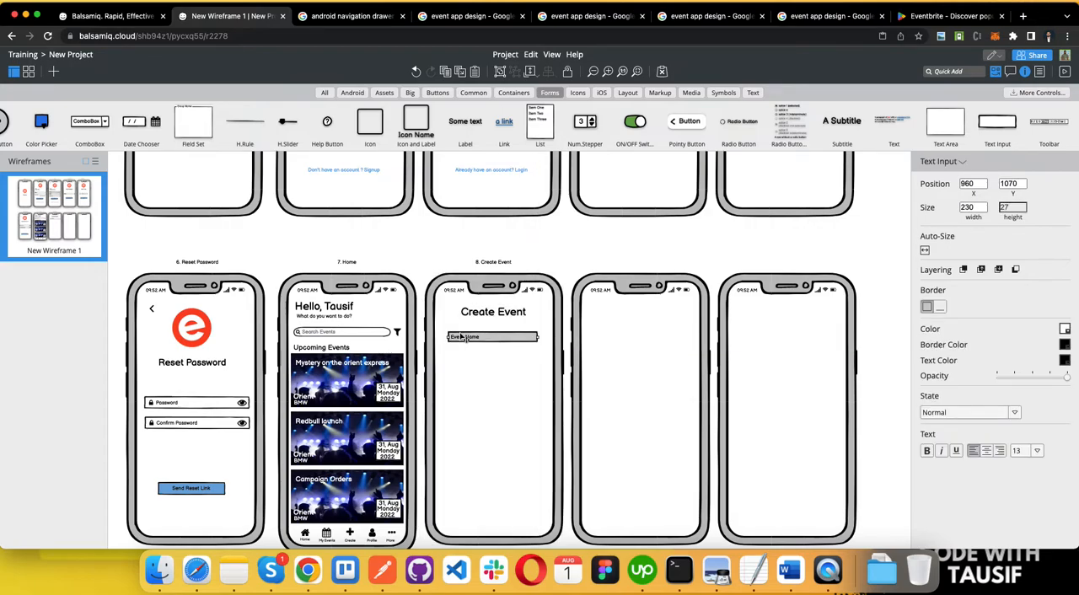
# Step: Duplicate the Event Name input directly below the original, left-aligned with it at about Y 1121
pyautogui.scroll(5, 463, 350)
pyautogui.click(489, 403)
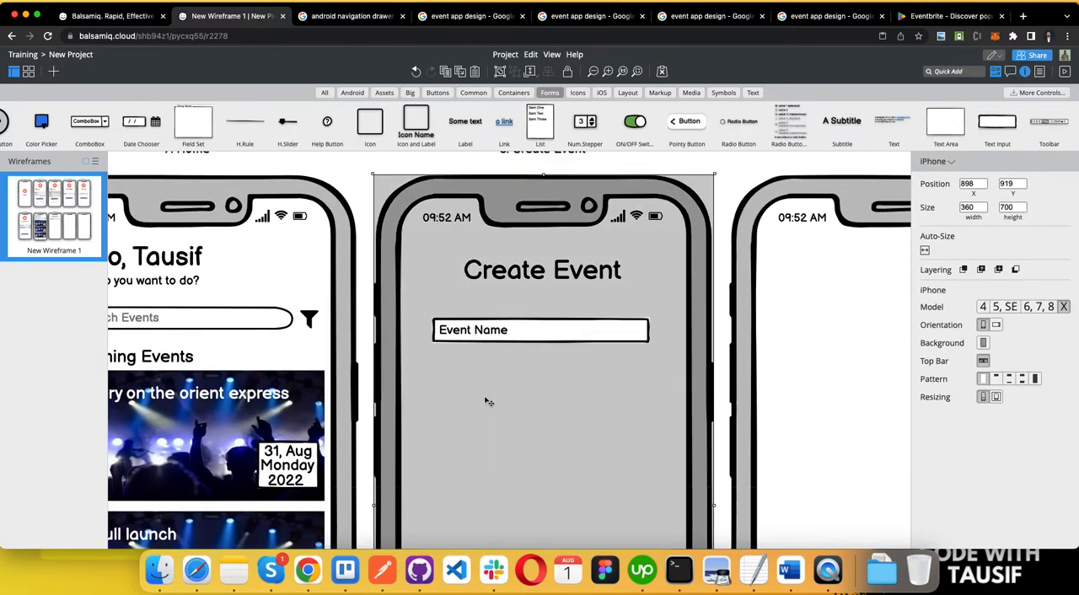
pyautogui.scroll(-5, 487, 402)
pyautogui.scroll(-2, 489, 402)
pyautogui.scroll(5, 487, 402)
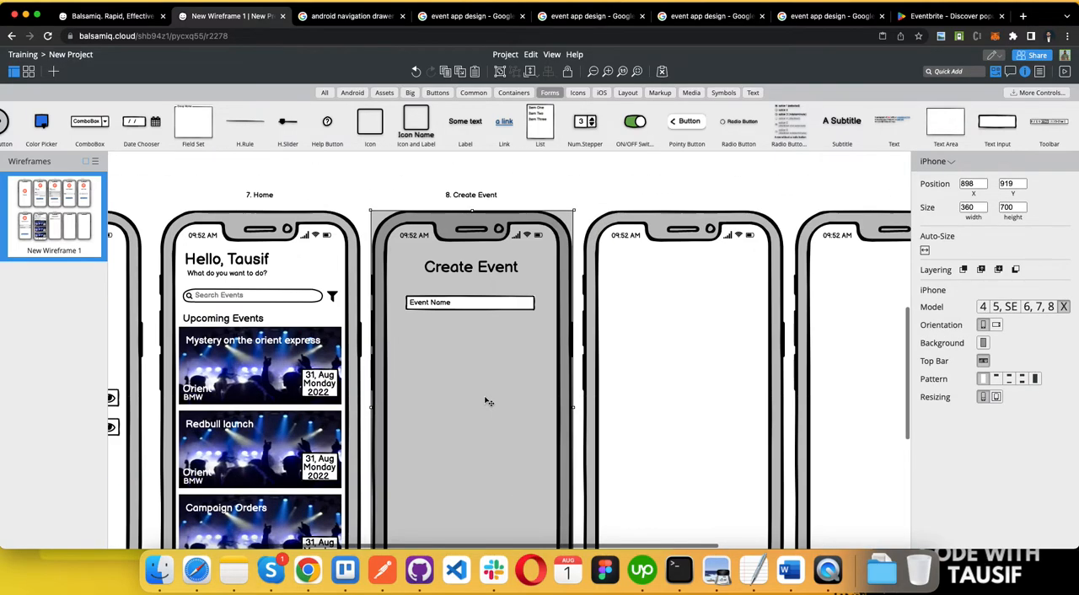
pyautogui.click(445, 309)
pyautogui.moveTo(446, 314); pyautogui.dragTo(438, 334)
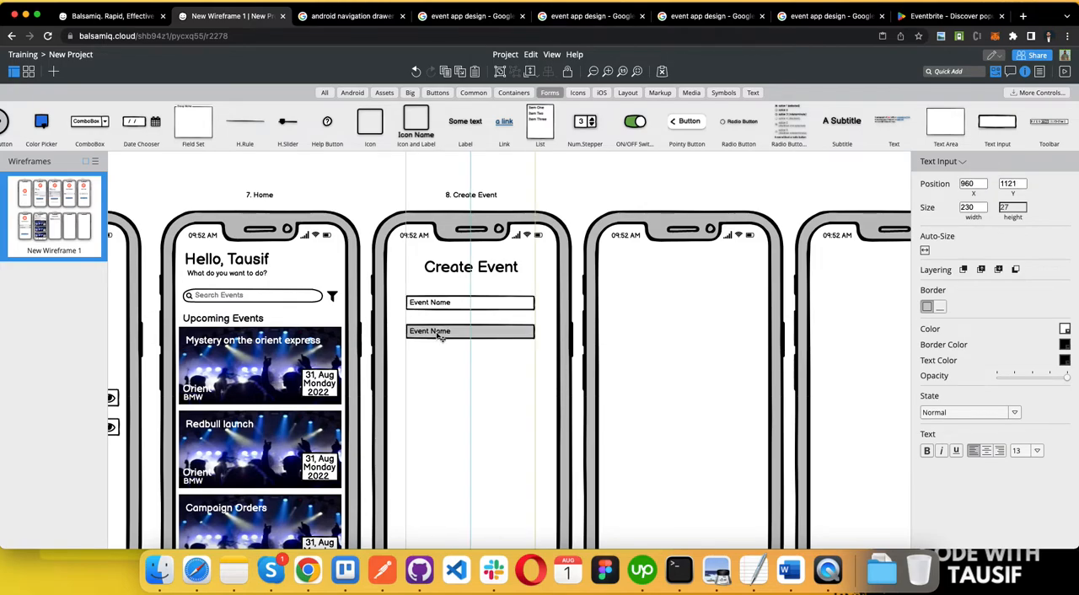
# Step: Recheck the event fields in the requirements document and change the duplicated input's text to "Start Time"
pyautogui.hotkey('ctrl', 'Left')
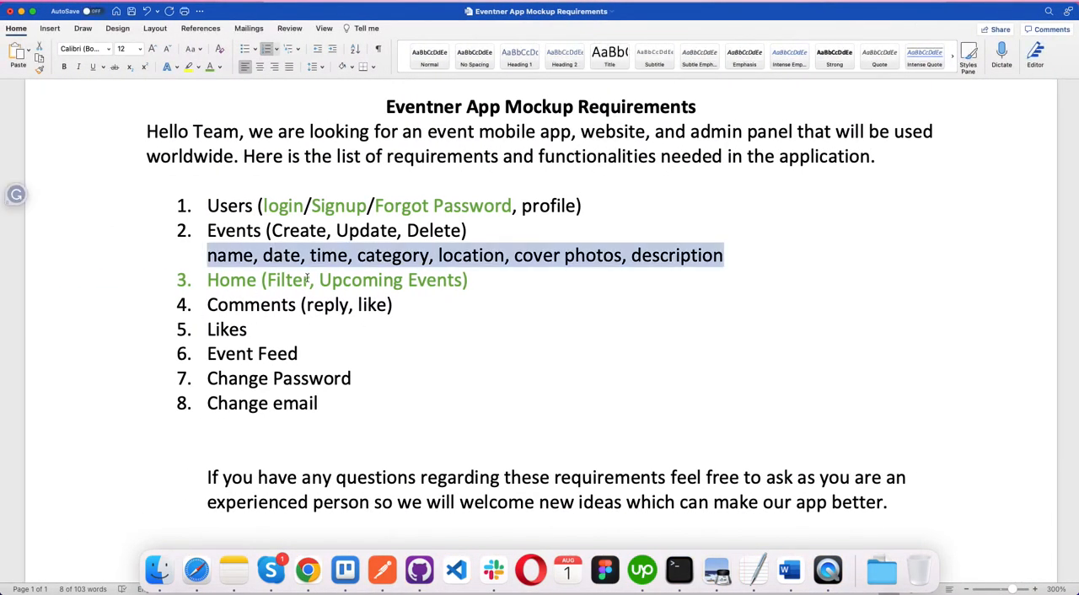
pyautogui.hotkey('ctrl', 'Right')
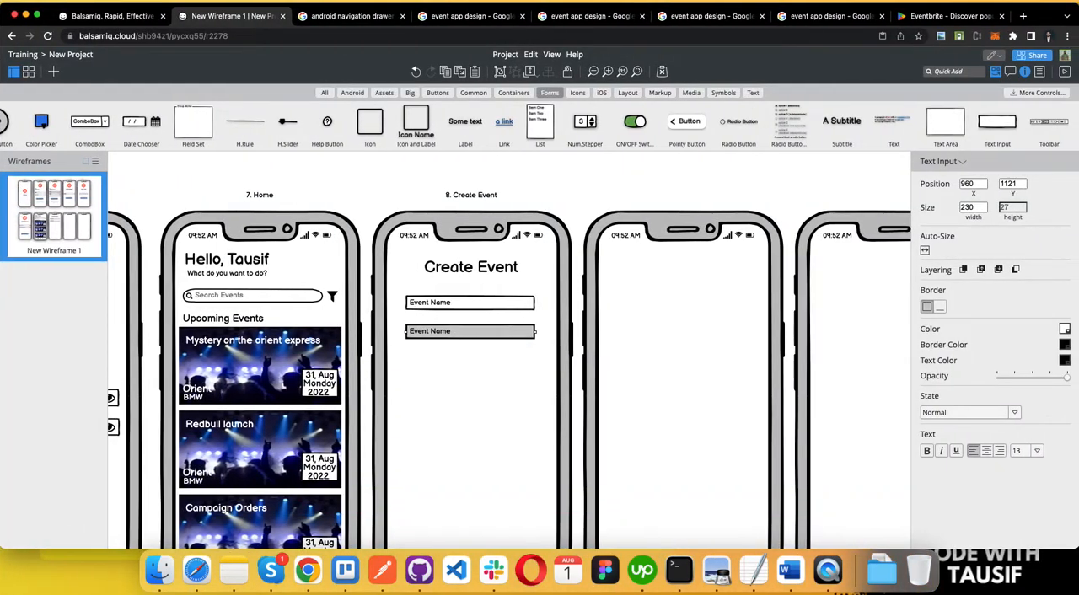
pyautogui.doubleClick(435, 337)
pyautogui.write('Sta')
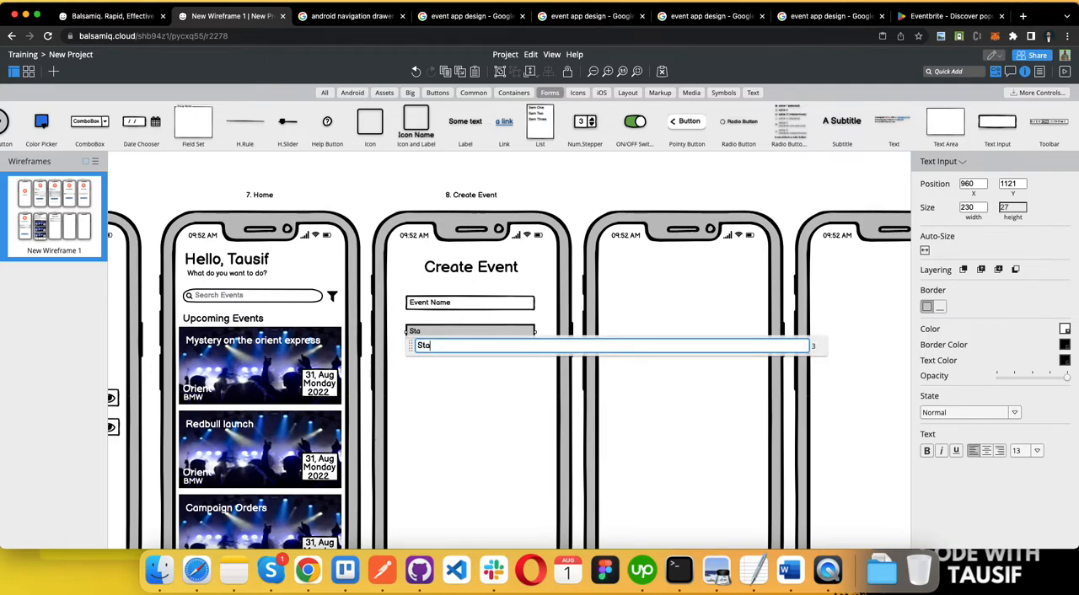
pyautogui.write('rt Time')
pyautogui.click(464, 372)
# Step: Shorten the Start Time input to about 102 wide and duplicate it beside the original on the same row
pyautogui.click(518, 334)
pyautogui.rightClick(500, 334)
pyautogui.click(472, 335)
pyautogui.moveTo(536, 332)
pyautogui.mouseDown()
pyautogui.moveTo(459, 336)
pyautogui.moveTo(540, 334)
pyautogui.moveTo(510, 331)
pyautogui.moveTo(521, 332)
pyautogui.mouseUp()
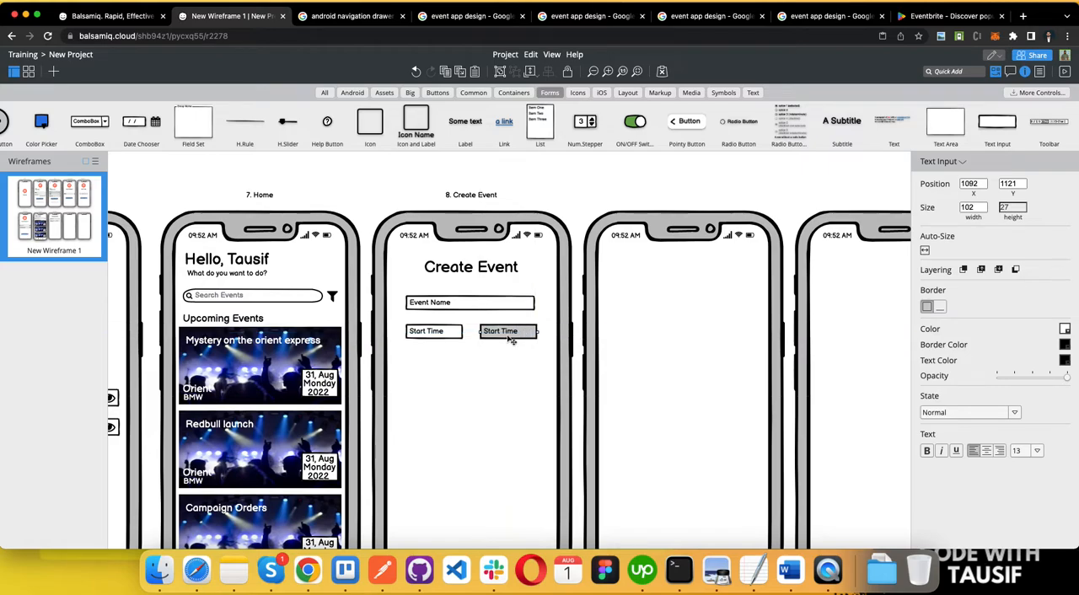
# Step: Change the text of the second Start Time input to "End Time"
pyautogui.doubleClick(509, 336)
pyautogui.doubleClick(505, 346)
pyautogui.write('Entd')
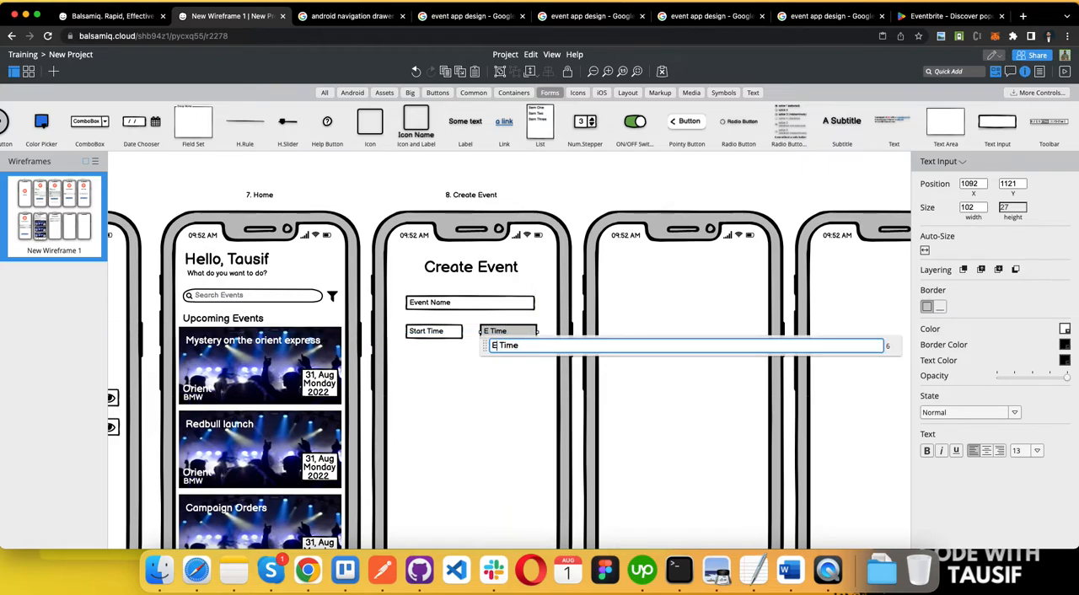
pyautogui.press('BackSpace')
pyautogui.press('BackSpace')
pyautogui.press('BackSpace')
pyautogui.write('nd')
pyautogui.click(492, 394)
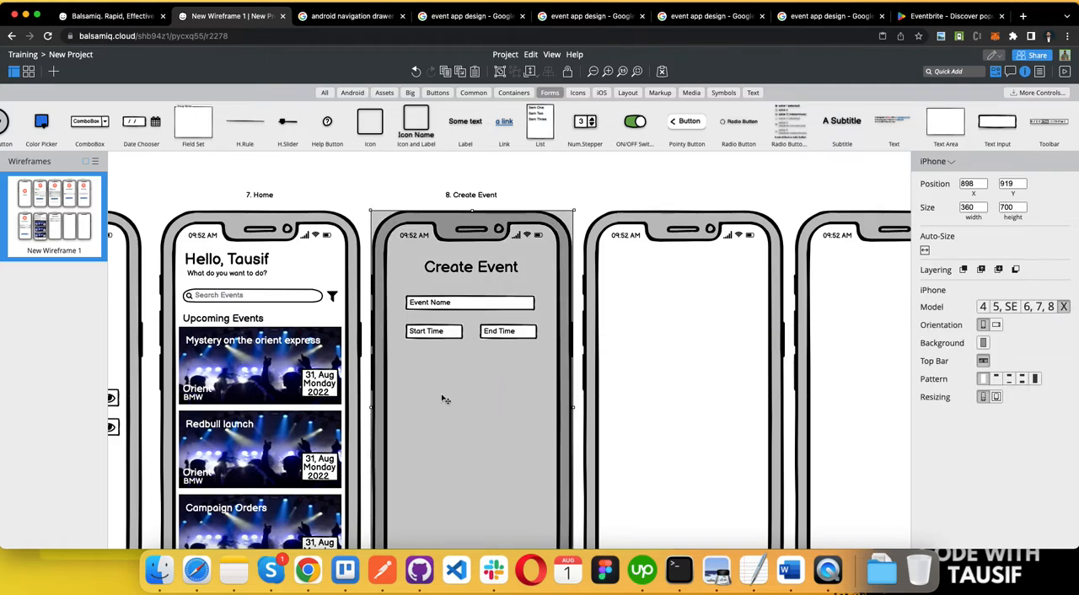
# Step: Duplicate the Start Time input beneath the time row at about Y 1166 and widen the copy to about 235
pyautogui.scroll(-1, 448, 387)
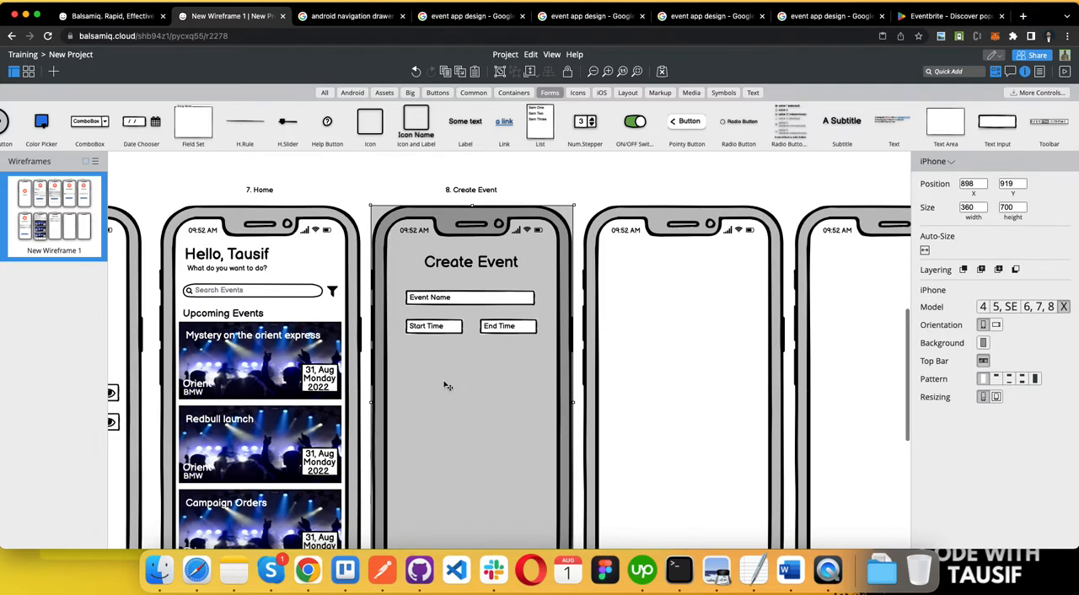
pyautogui.click(426, 328)
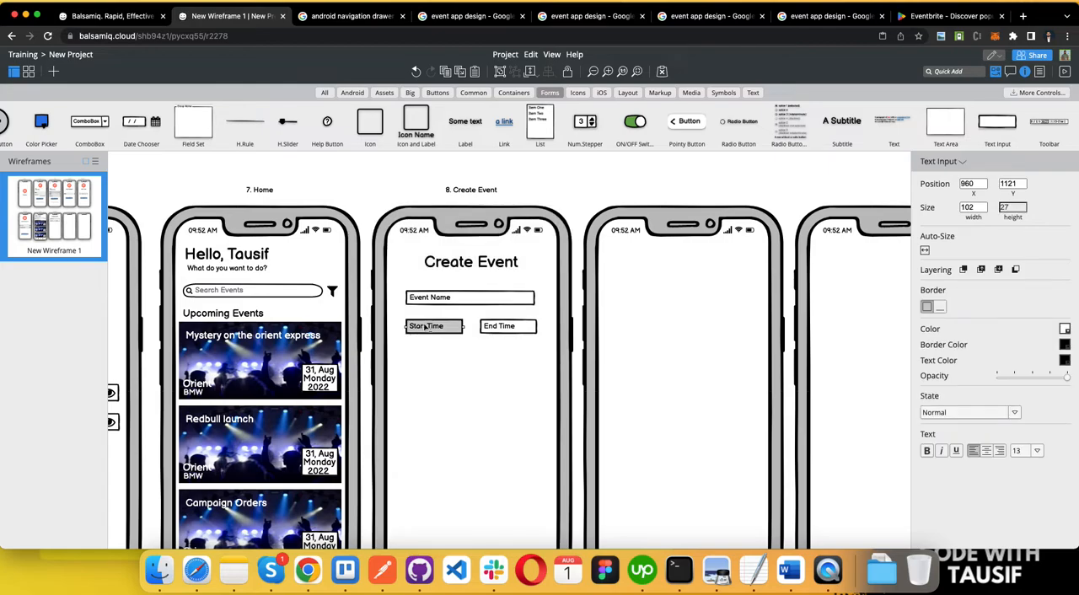
pyautogui.moveTo(428, 329); pyautogui.dragTo(531, 336)
pyautogui.click(531, 330)
pyautogui.click(407, 396)
# Step: Change the text of the widened input beneath the time row to "Date"
pyautogui.doubleClick(447, 351)
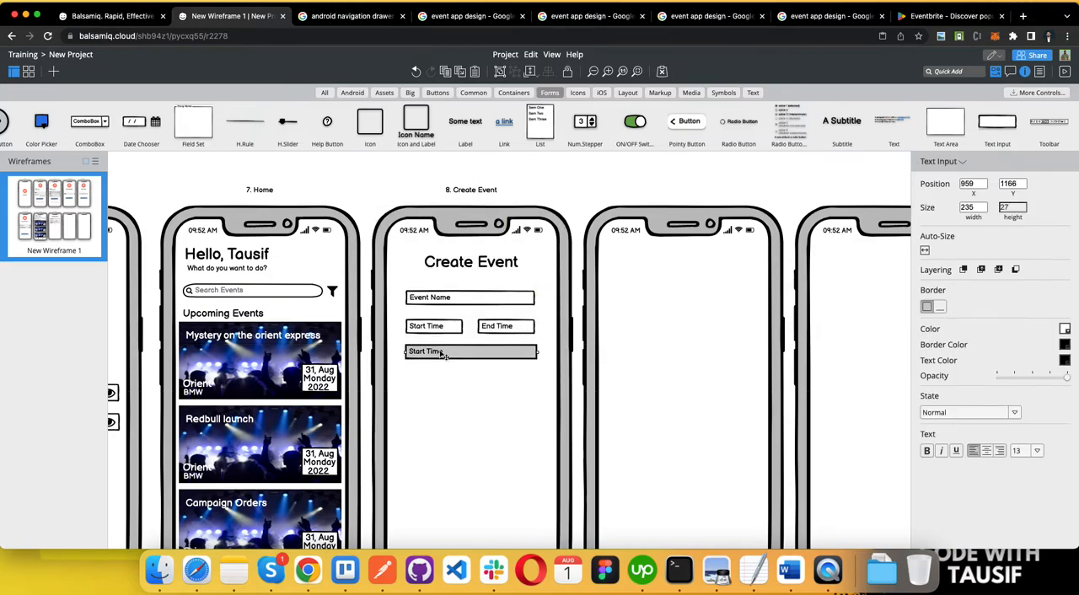
pyautogui.write('Dat')
pyautogui.press('Return')
pyautogui.doubleClick(453, 355)
pyautogui.write('Date')
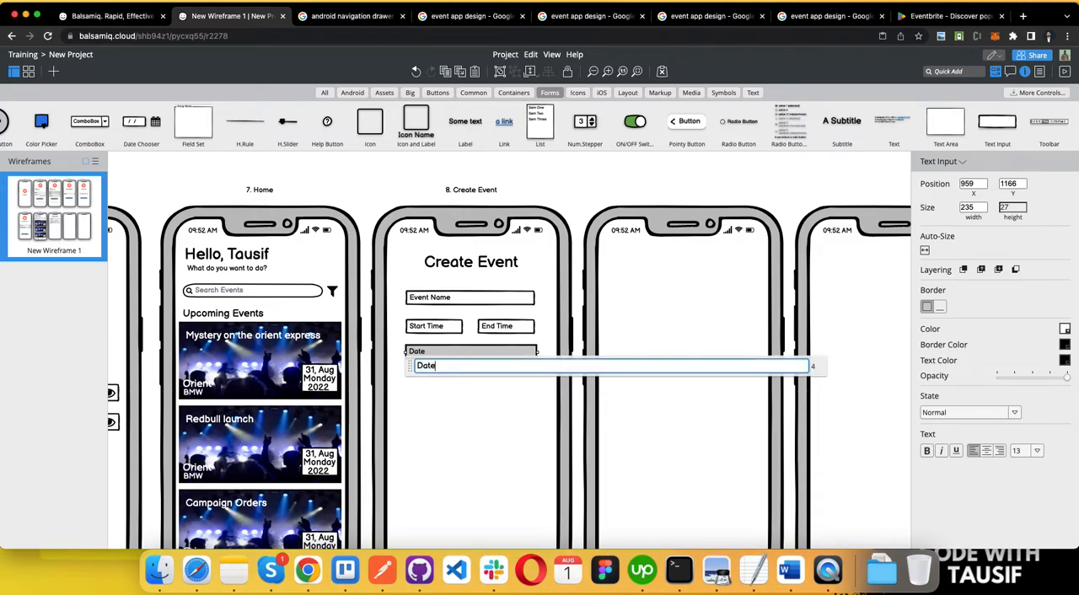
pyautogui.click(456, 427)
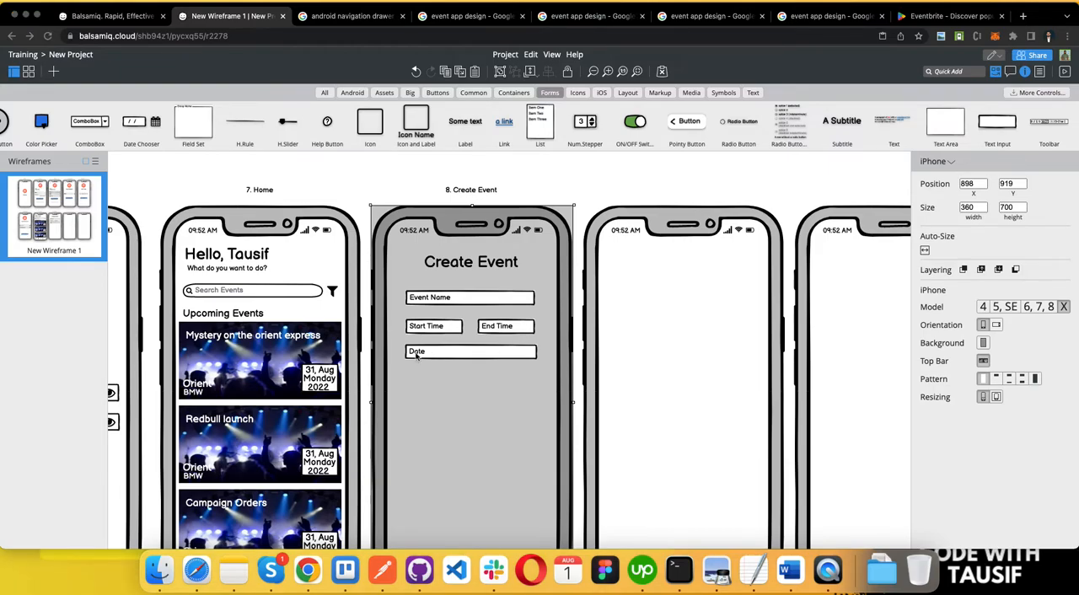
# Step: Recheck the event fields in the requirements document, then duplicate the Date input at about Y 1221 with the text "Category"
pyautogui.press('super+Tab')
pyautogui.tripleClick(250, 256)
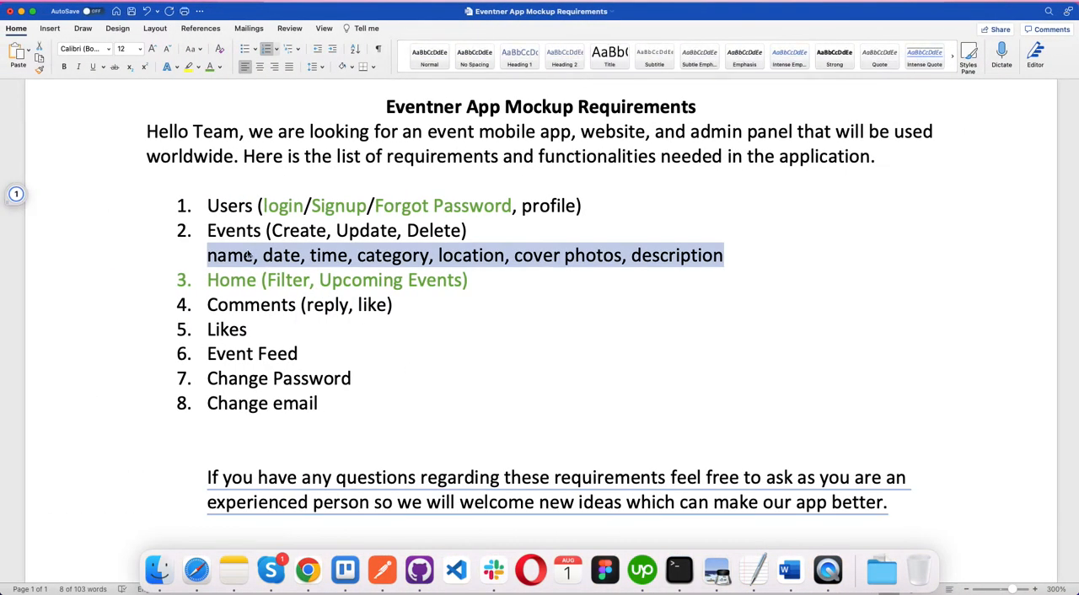
pyautogui.click(420, 261)
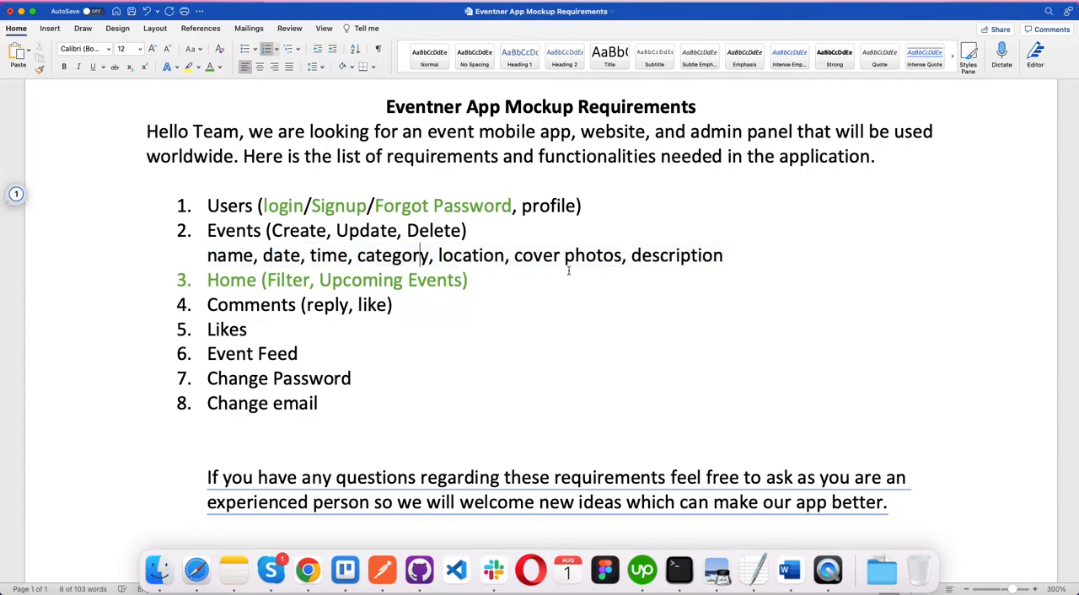
pyautogui.press('super+Tab')
pyautogui.click(498, 356)
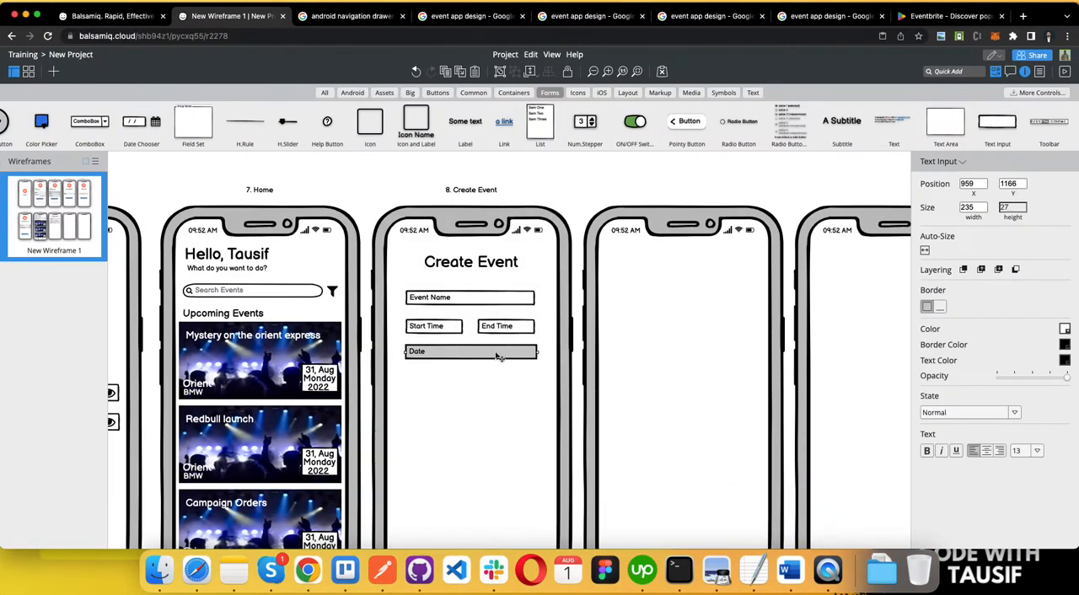
pyautogui.moveTo(499, 356); pyautogui.dragTo(491, 384)
pyautogui.doubleClick(479, 384)
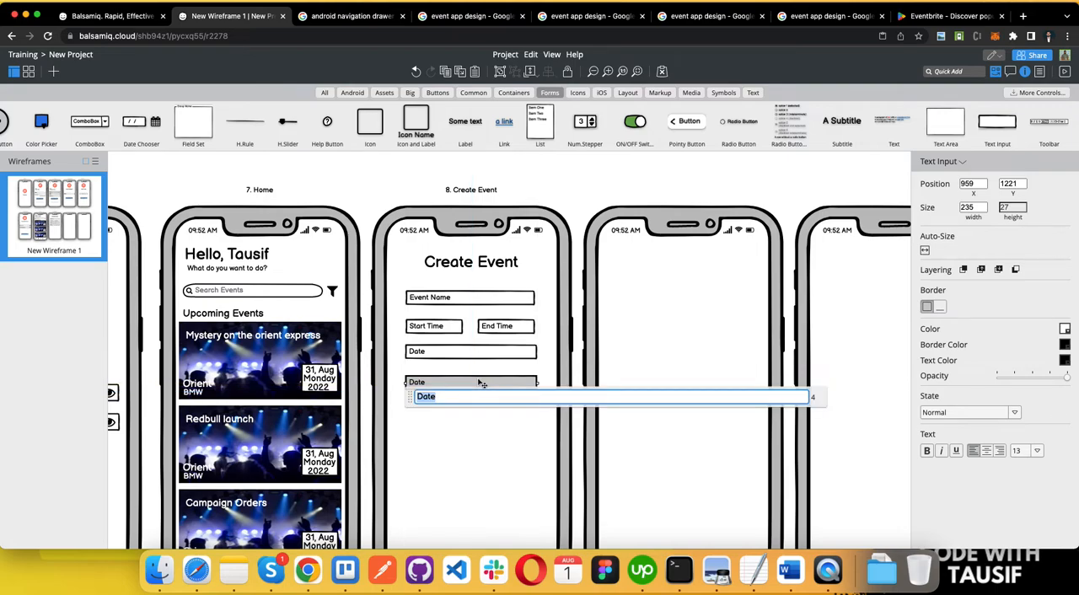
pyautogui.write('C')
pyautogui.click(508, 437)
# Step: Add a medium-size Caret Down icon inside the end of the Category input
pyautogui.click(469, 382)
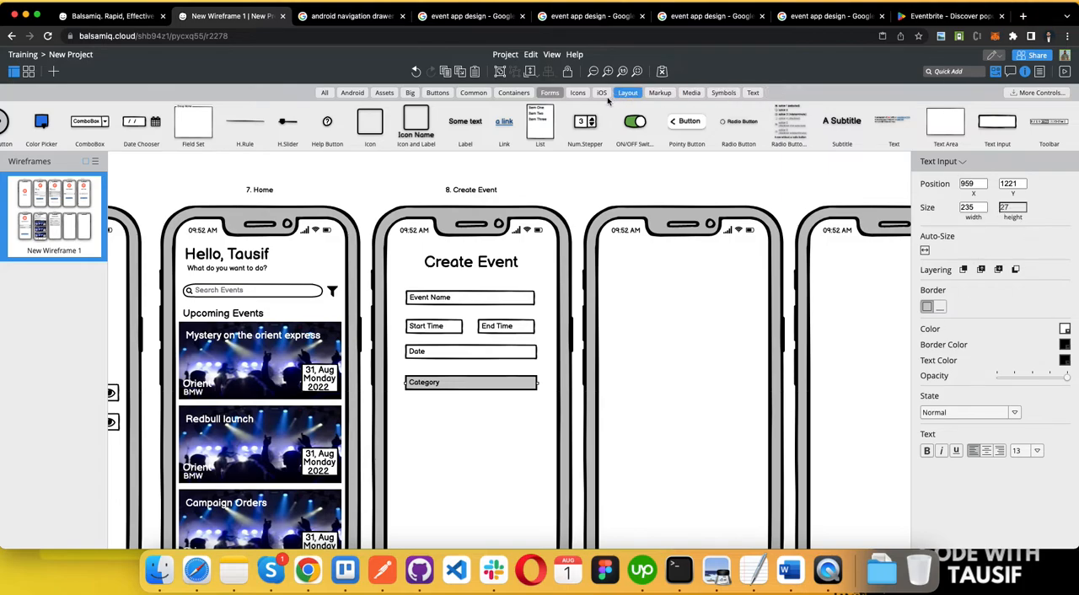
pyautogui.click(578, 93)
pyautogui.moveTo(361, 124); pyautogui.dragTo(527, 383)
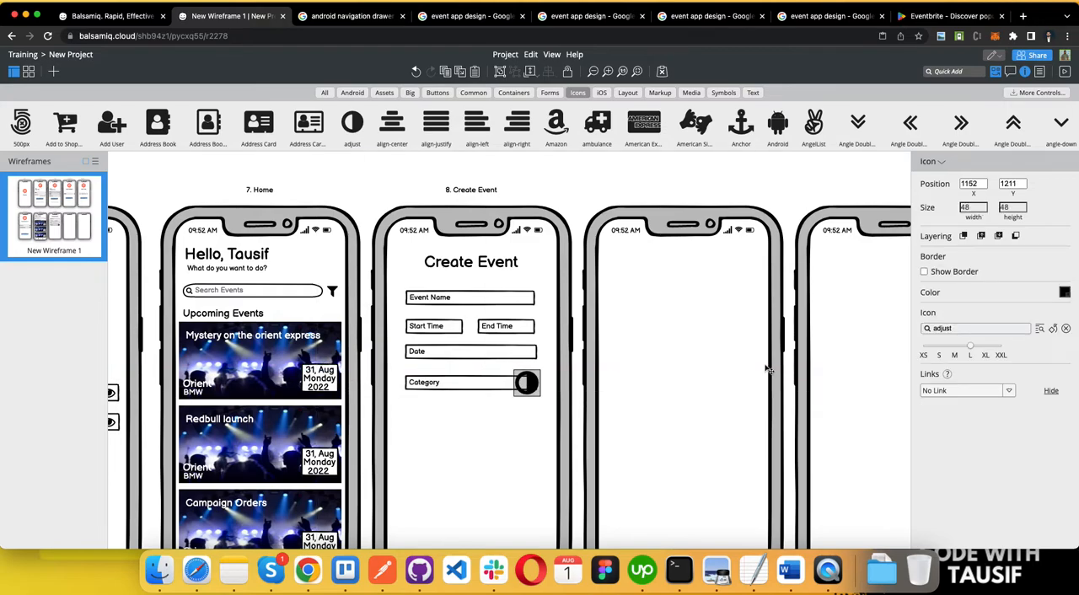
pyautogui.doubleClick(961, 329)
pyautogui.write('drop')
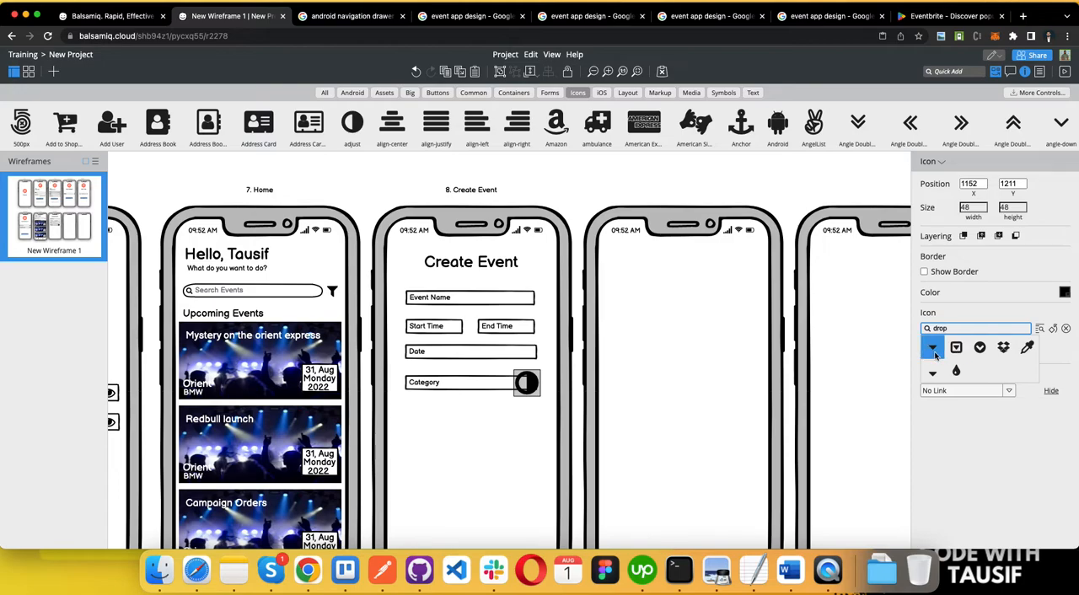
pyautogui.click(933, 349)
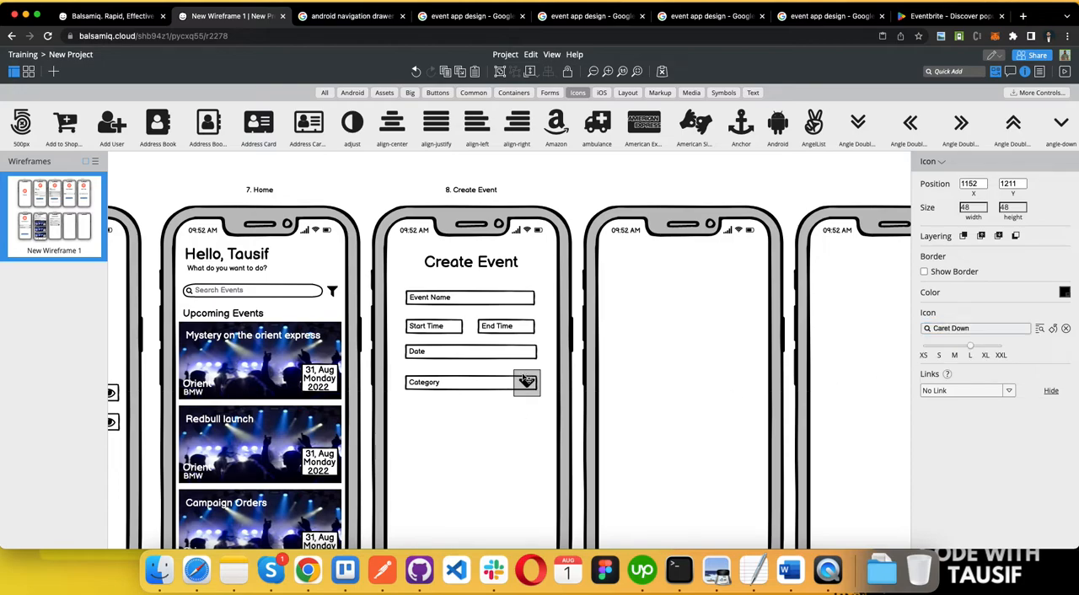
pyautogui.click(955, 353)
pyautogui.moveTo(523, 388); pyautogui.dragTo(526, 388)
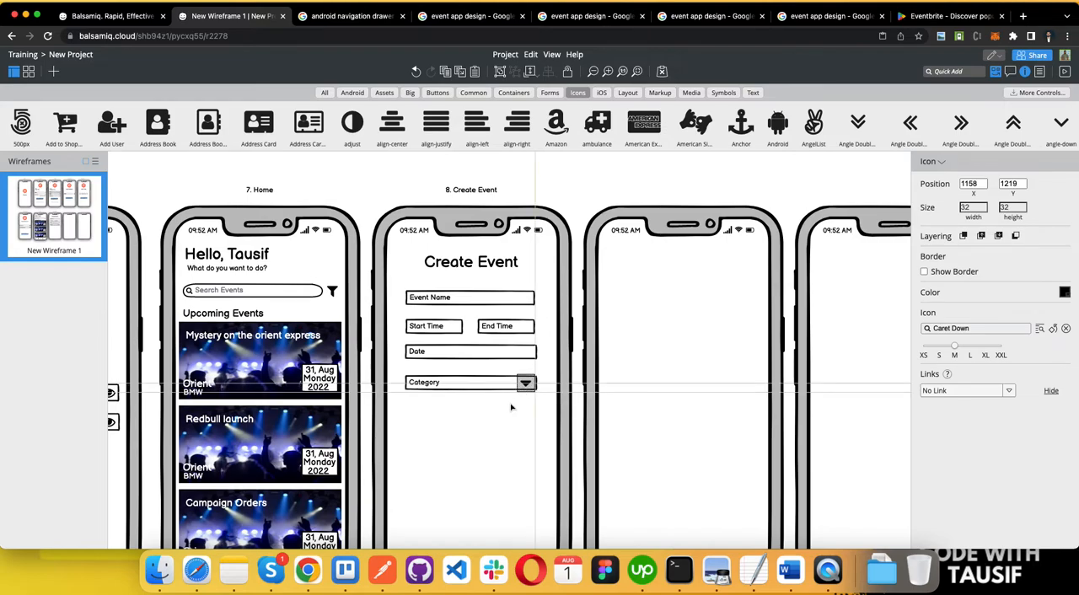
pyautogui.click(488, 415)
# Step: Try to duplicate the Event Name input beneath the Category input
pyautogui.scroll(-1, 465, 418)
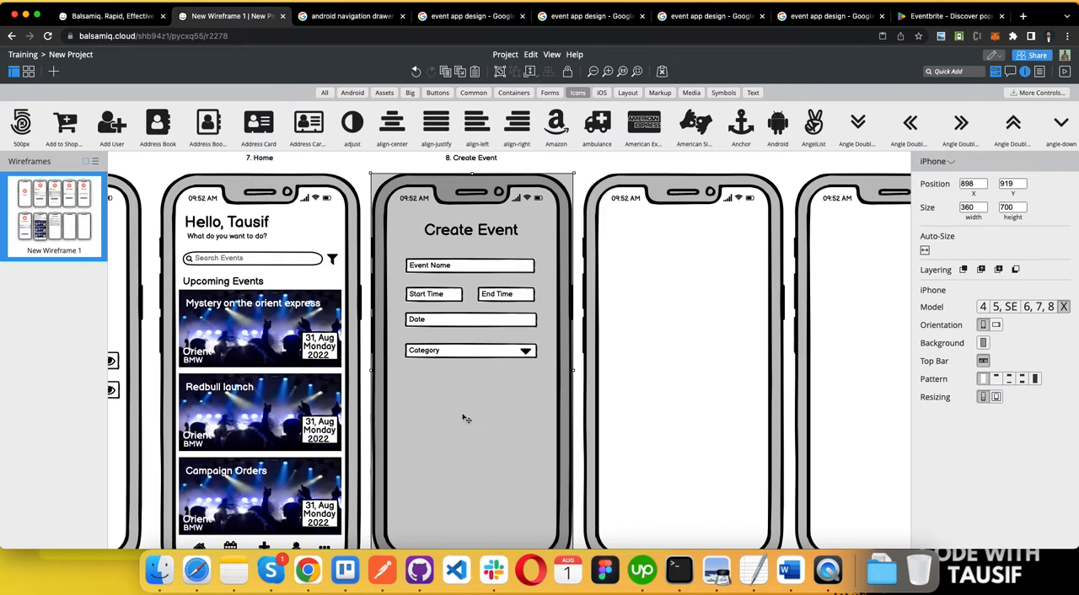
pyautogui.click(437, 269)
pyautogui.moveTo(437, 268); pyautogui.dragTo(445, 388)
pyautogui.press('super+z')
# Step: Duplicate the Category input directly below at about Y 1267 and change the copy's text to "Location"
pyautogui.click(449, 356)
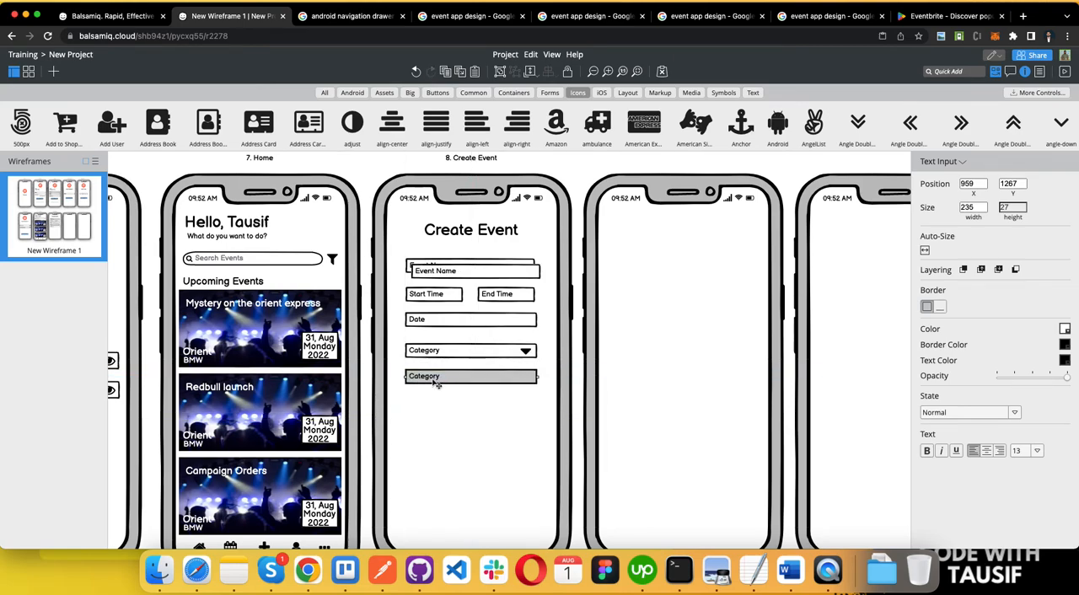
pyautogui.doubleClick(436, 384)
pyautogui.write('Location')
pyautogui.click(457, 407)
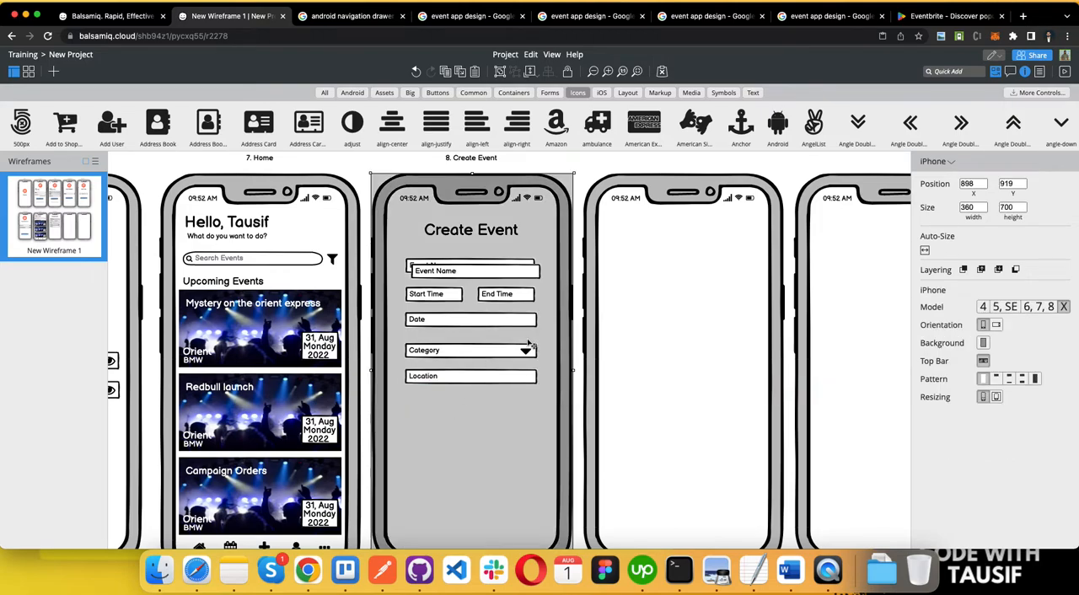
# Step: Duplicate the caret icon into the end of the Location input and change the copy to the Globe icon
pyautogui.click(526, 352)
pyautogui.moveTo(526, 353); pyautogui.dragTo(526, 382)
pyautogui.click(947, 328)
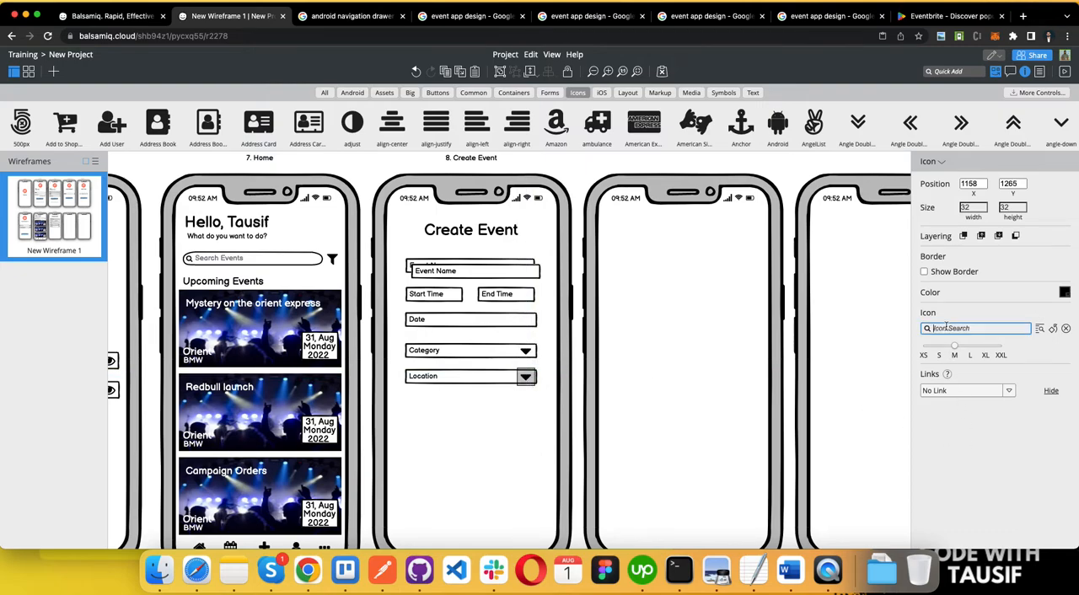
pyautogui.write('glo')
pyautogui.click(932, 355)
pyautogui.click(485, 422)
# Step: Shrink the Location input's globe icon to XS and recentre it at the end of the input
pyautogui.click(525, 378)
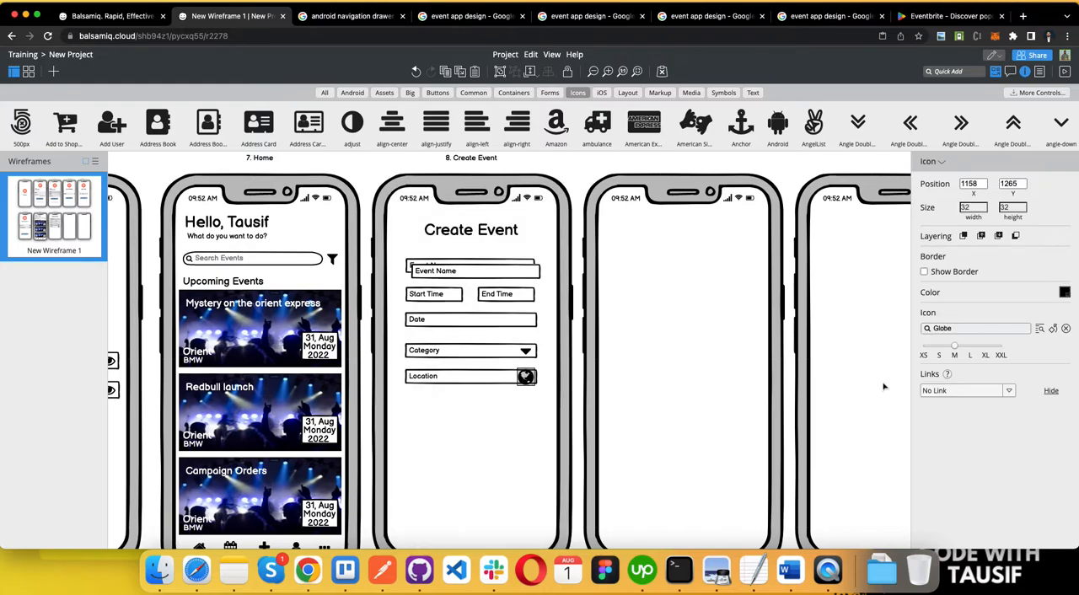
pyautogui.click(939, 355)
pyautogui.click(928, 351)
pyautogui.moveTo(524, 376); pyautogui.dragTo(527, 379)
pyautogui.click(532, 450)
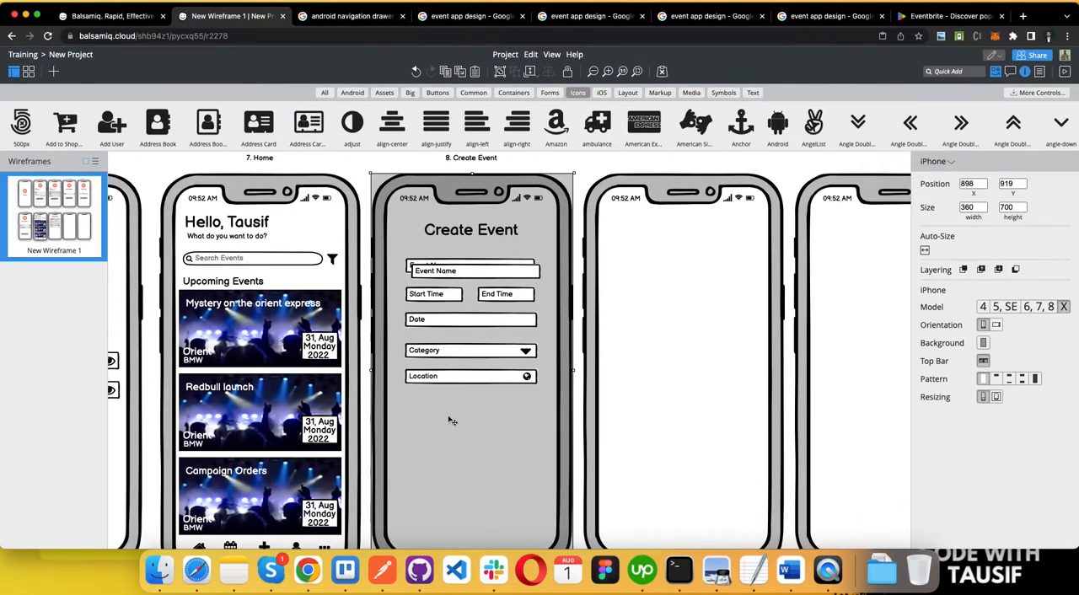
# Step: Copy the concert image from a Home event card to below the Location input, resized to about 242 by 103
pyautogui.scroll(-1, 341, 314)
pyautogui.click(261, 294)
pyautogui.press('super+c')
pyautogui.press('super+v')
pyautogui.moveTo(258, 298); pyautogui.dragTo(463, 395)
pyautogui.moveTo(390, 434); pyautogui.dragTo(417, 414)
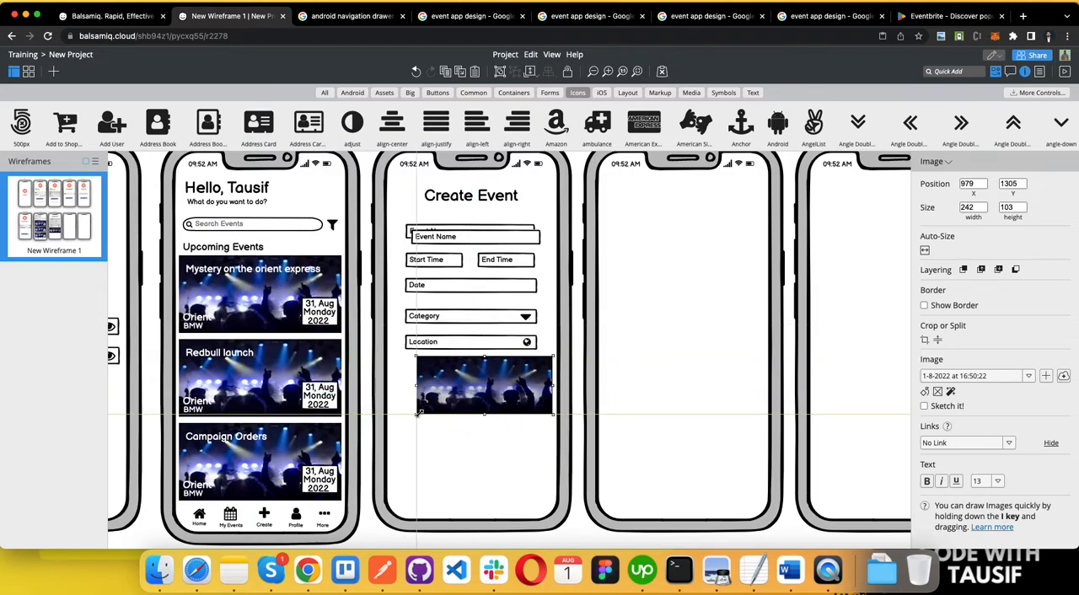
pyautogui.moveTo(497, 378); pyautogui.dragTo(484, 378)
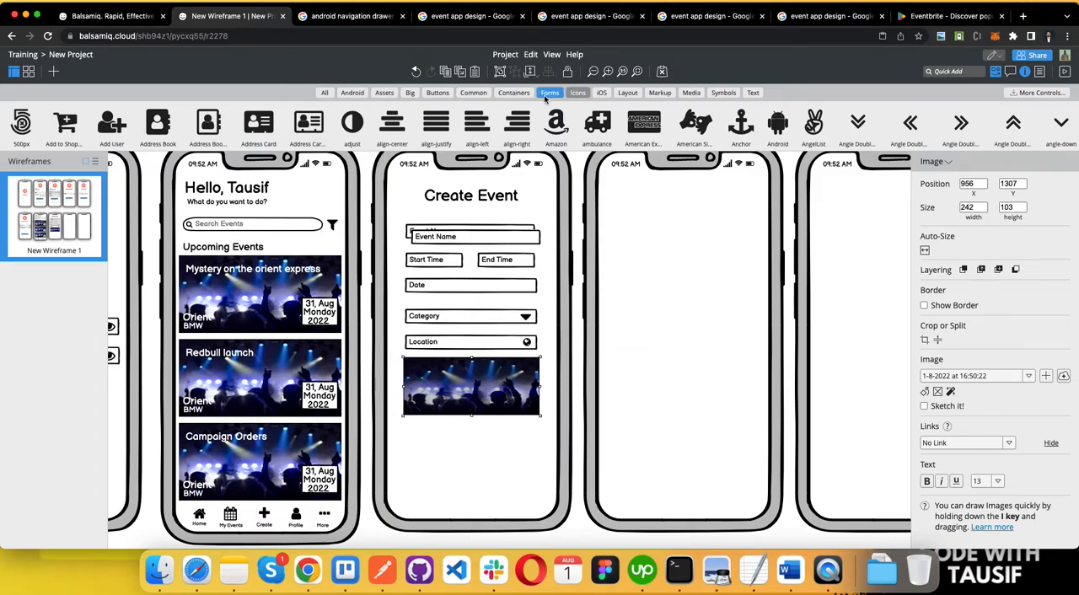
# Step: Add a button reading "Upload" in the centre of the Create Event screen's concert image
pyautogui.click(753, 93)
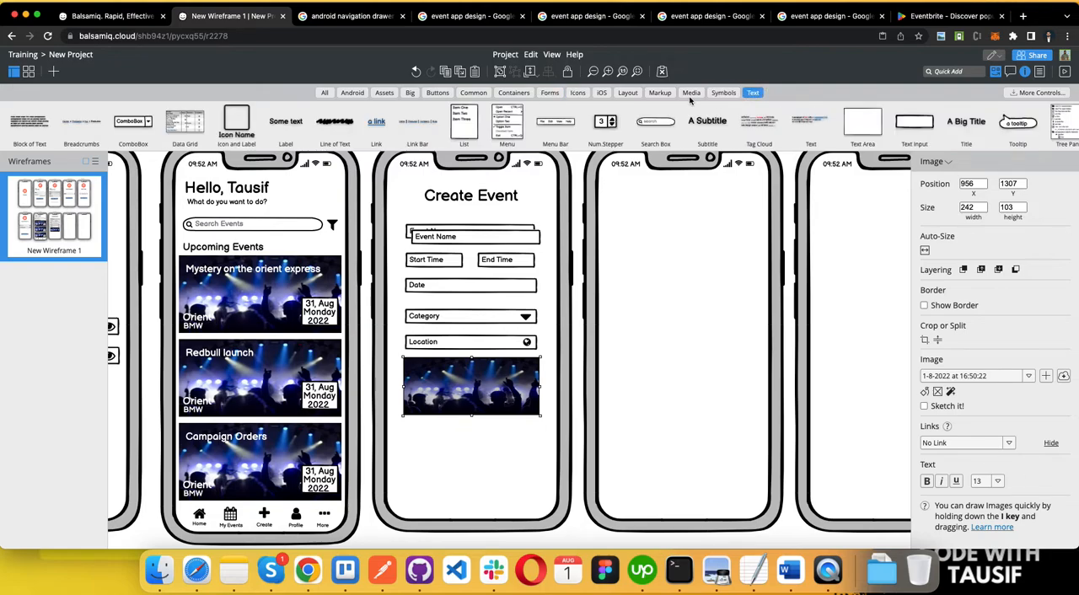
pyautogui.click(545, 92)
pyautogui.moveTo(34, 122); pyautogui.dragTo(483, 386)
pyautogui.write('Upload')
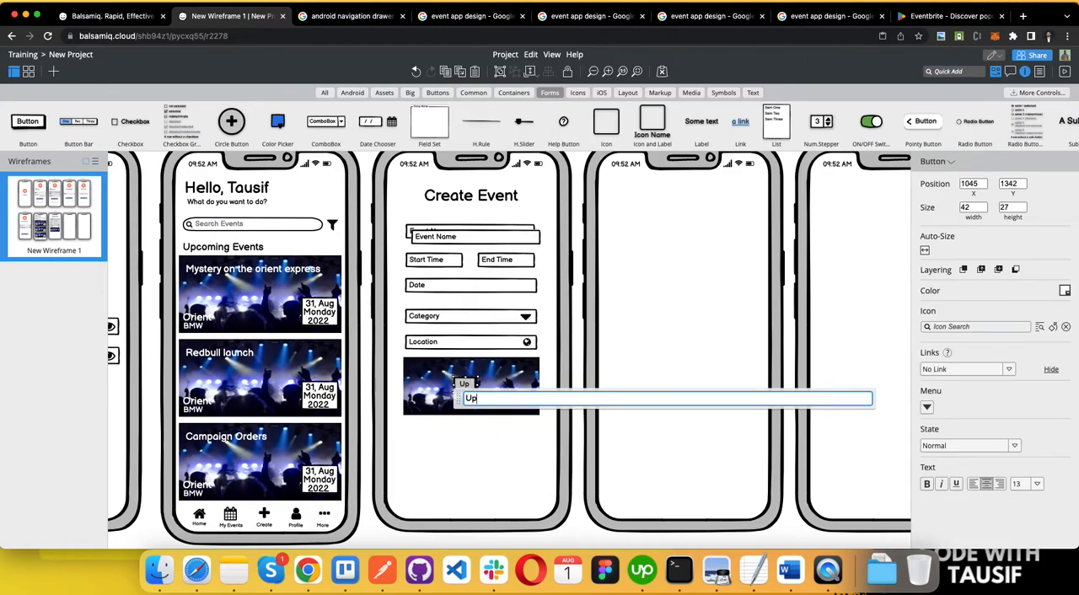
pyautogui.click(492, 437)
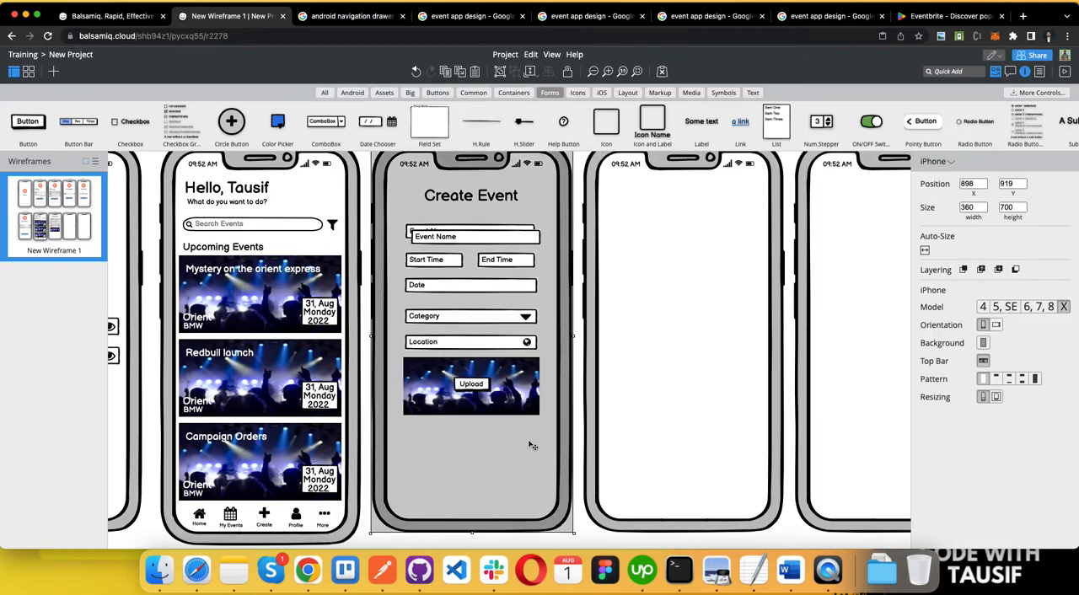
# Step: Check the description field in the requirements document and add a text area reading "Description of the event" below the image
pyautogui.press('super+Tab')
pyautogui.doubleClick(661, 255)
pyautogui.press('super+Tab')
pyautogui.scroll(-5, 605, 436)
pyautogui.scroll(4, 605, 436)
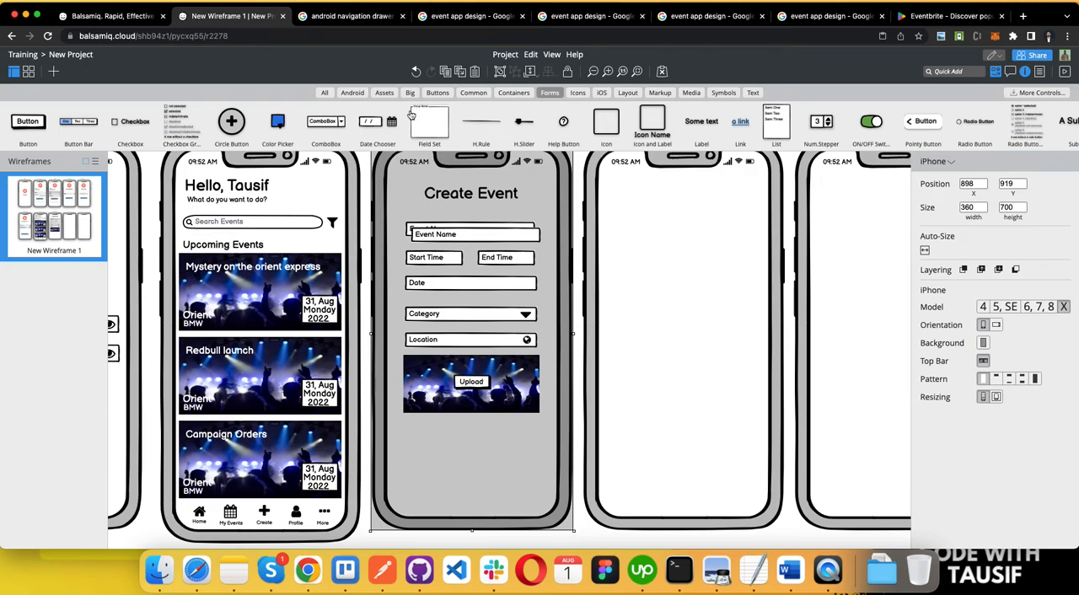
pyautogui.hscroll(5, 413, 140)
pyautogui.moveTo(935, 120); pyautogui.dragTo(415, 442)
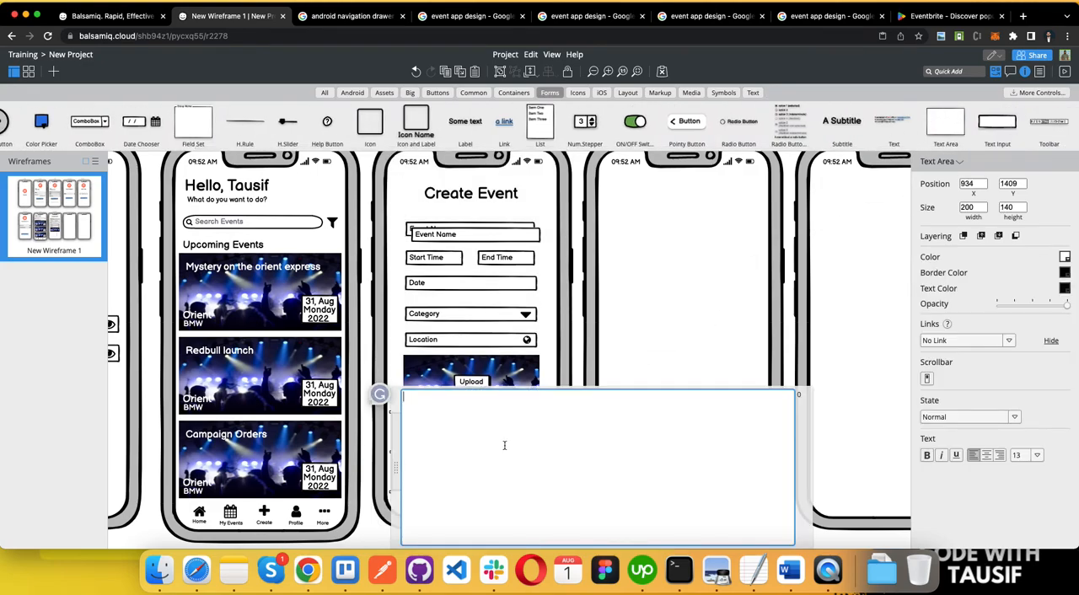
pyautogui.write('Description of the event')
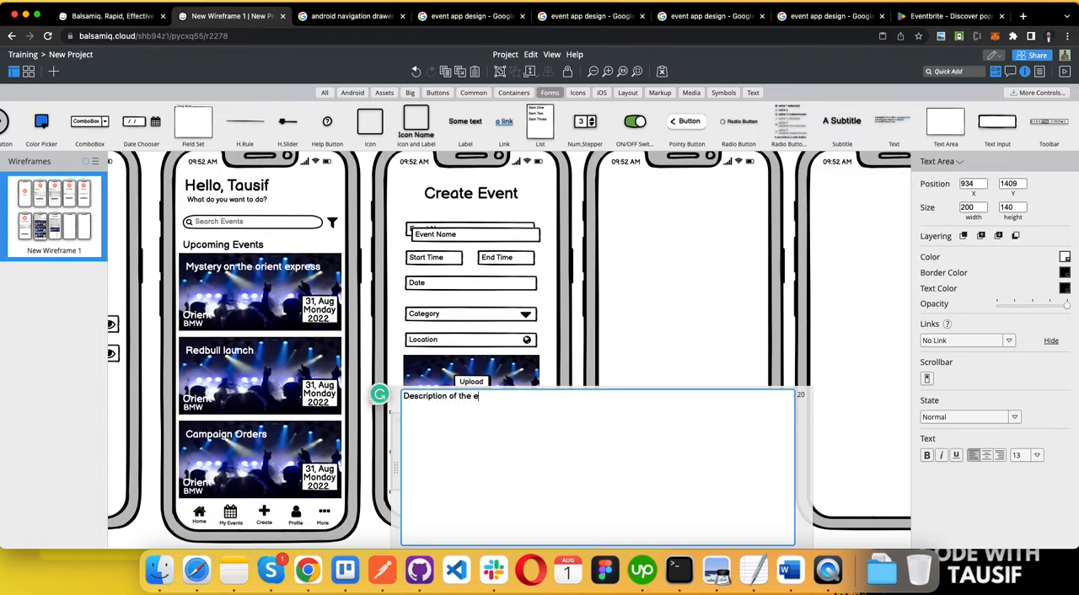
pyautogui.click(557, 371)
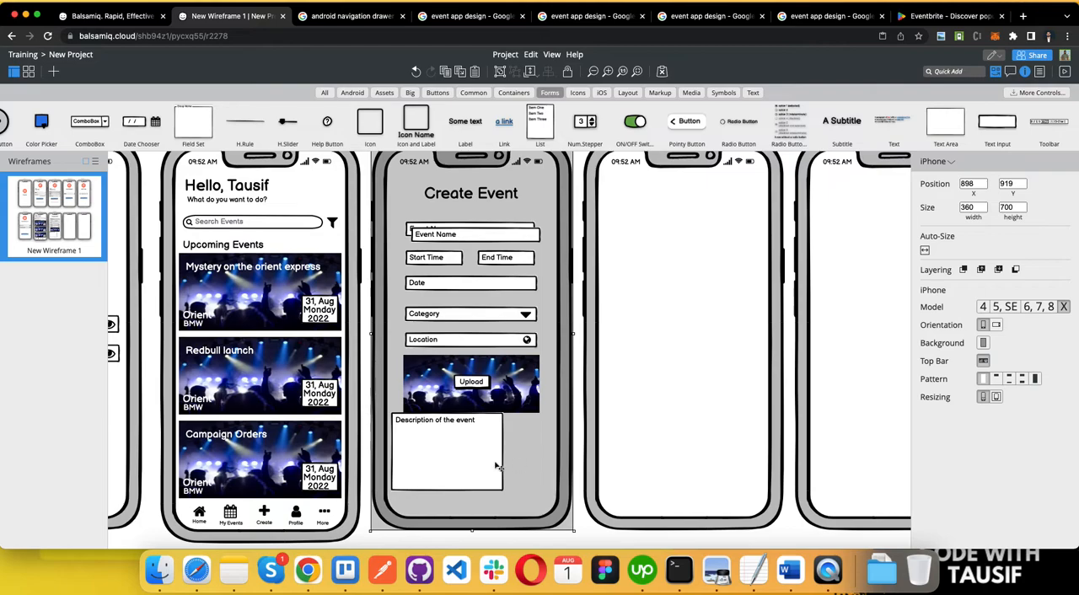
# Step: Resize the description text area to roughly the image's width, reduce its height and centre it beneath the image
pyautogui.click(440, 443)
pyautogui.moveTo(391, 493); pyautogui.dragTo(435, 445)
pyautogui.moveTo(503, 434); pyautogui.dragTo(484, 474)
# Step: Duplicate the Send Reset Link button and its label from Reset Password to below the description area, at about X 990, Y 1539
pyautogui.hscroll(-5, 353, 451)
pyautogui.scroll(-6, 354, 445)
pyautogui.click(317, 281)
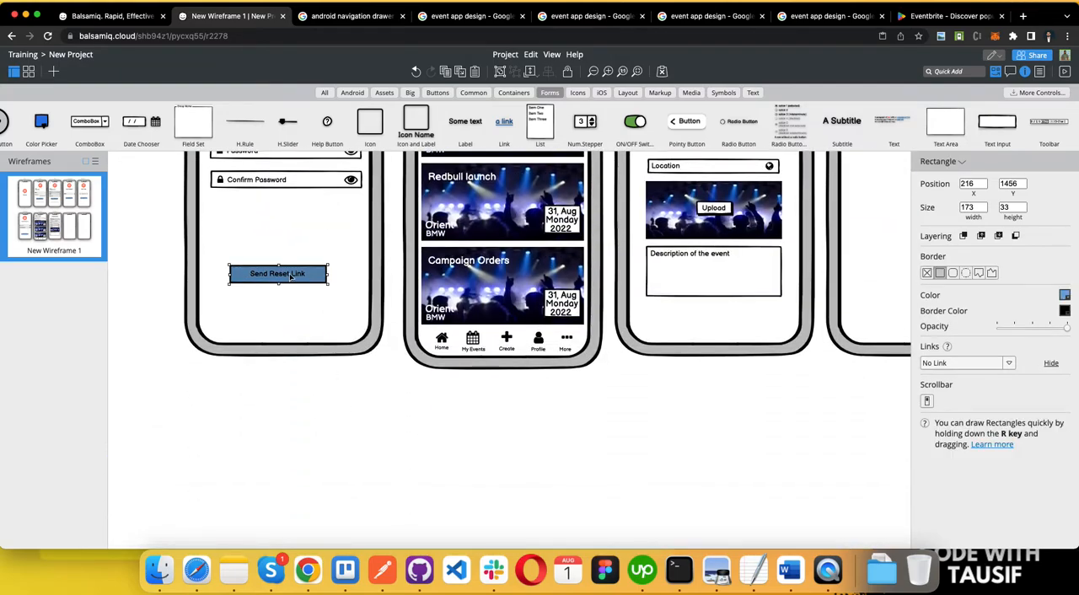
pyautogui.keyDown('shift'); pyautogui.click(291, 279); pyautogui.keyUp('shift')
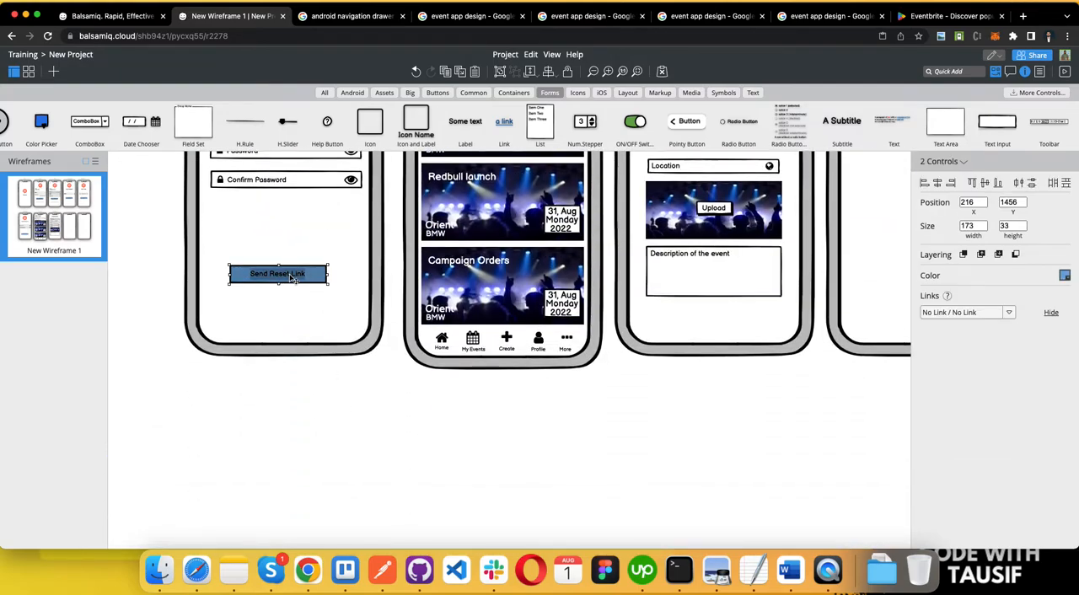
pyautogui.moveTo(291, 278); pyautogui.dragTo(755, 326)
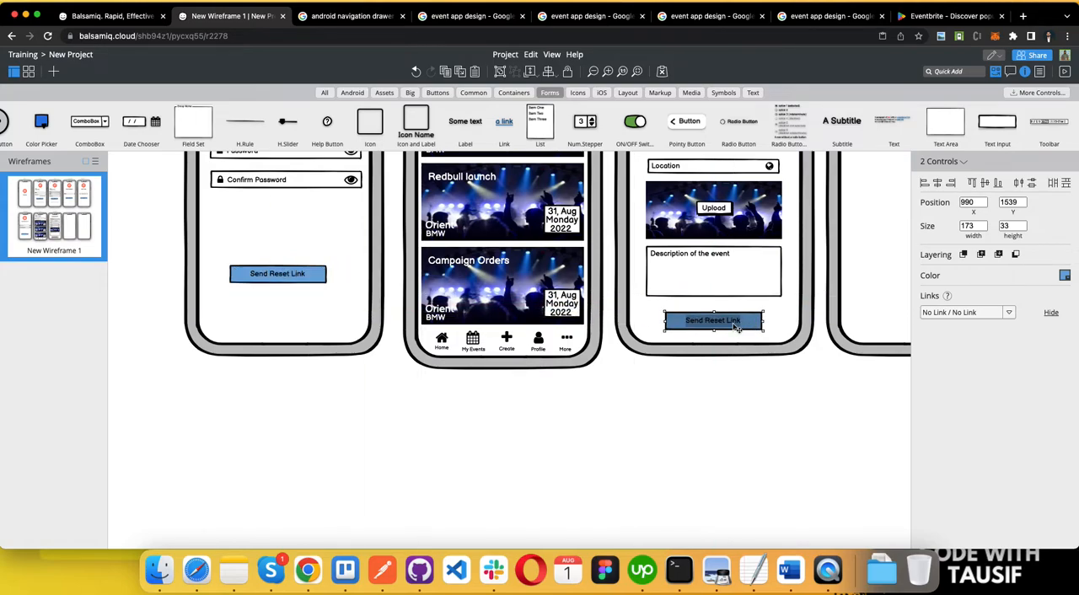
pyautogui.click(715, 370)
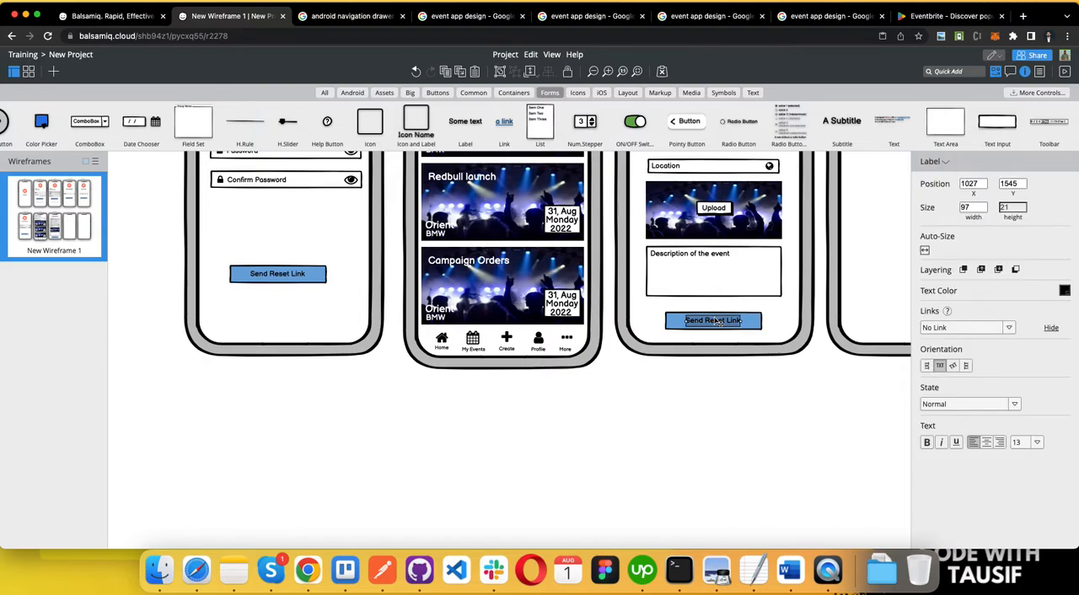
# Step: Change the label of the duplicated button on the Create Event screen to "Create"
pyautogui.doubleClick(716, 321)
pyautogui.write('Create')
pyautogui.press('Return')
pyautogui.click(735, 410)
# Step: Centre the Create label on its blue button and set its text colour to white
pyautogui.moveTo(700, 331); pyautogui.dragTo(700, 328)
pyautogui.click(1065, 290)
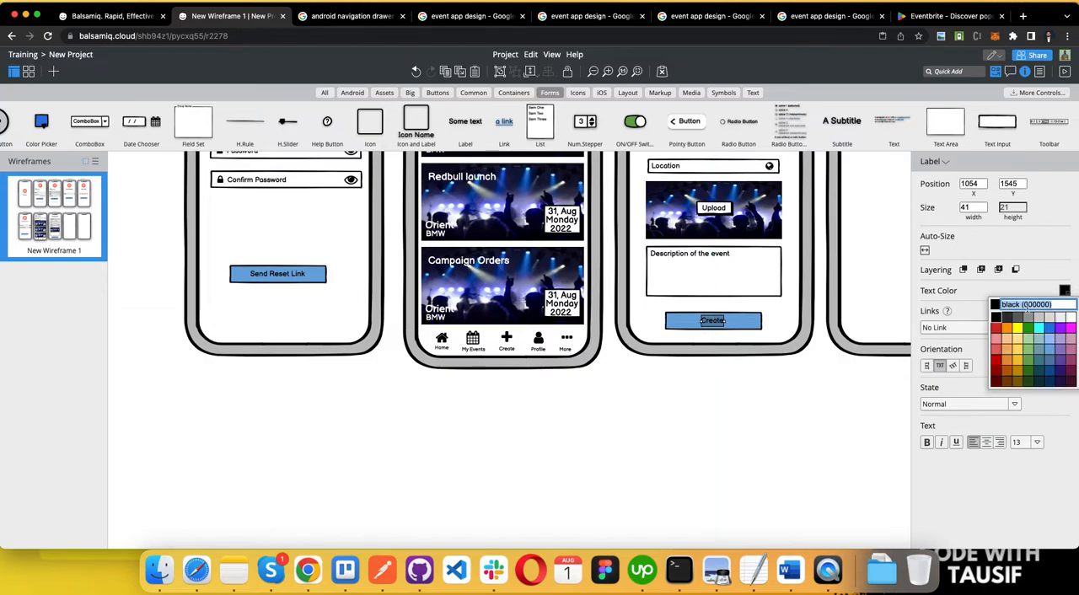
pyautogui.click(1072, 318)
pyautogui.click(777, 401)
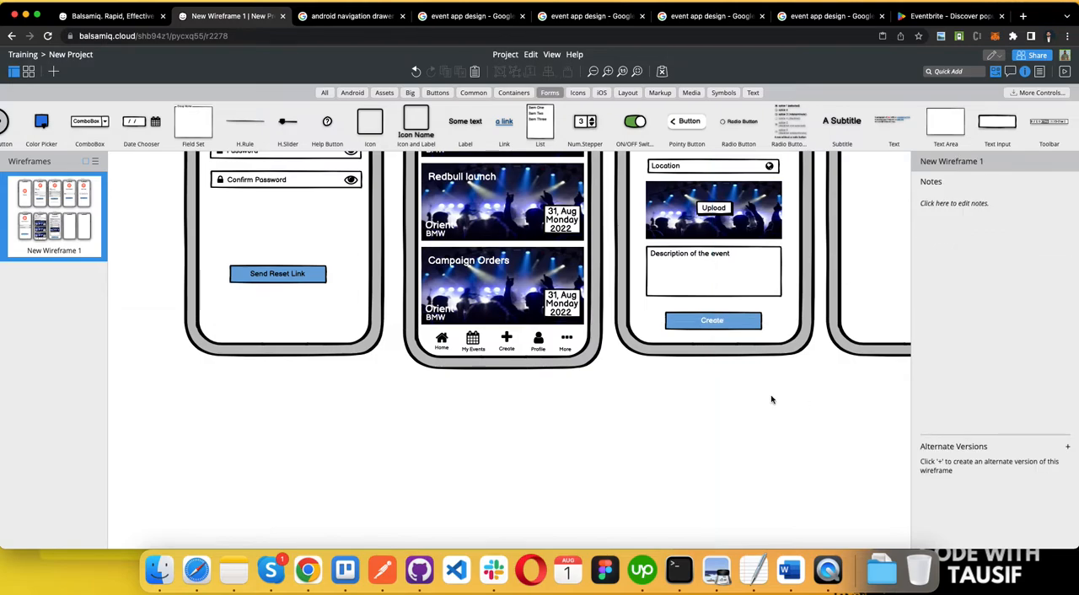
# Step: Delete the stray Event Name input overlapping the original on the Create Event screen
pyautogui.scroll(-5, 772, 400)
pyautogui.scroll(5, 772, 400)
pyautogui.hscroll(-5, 772, 399)
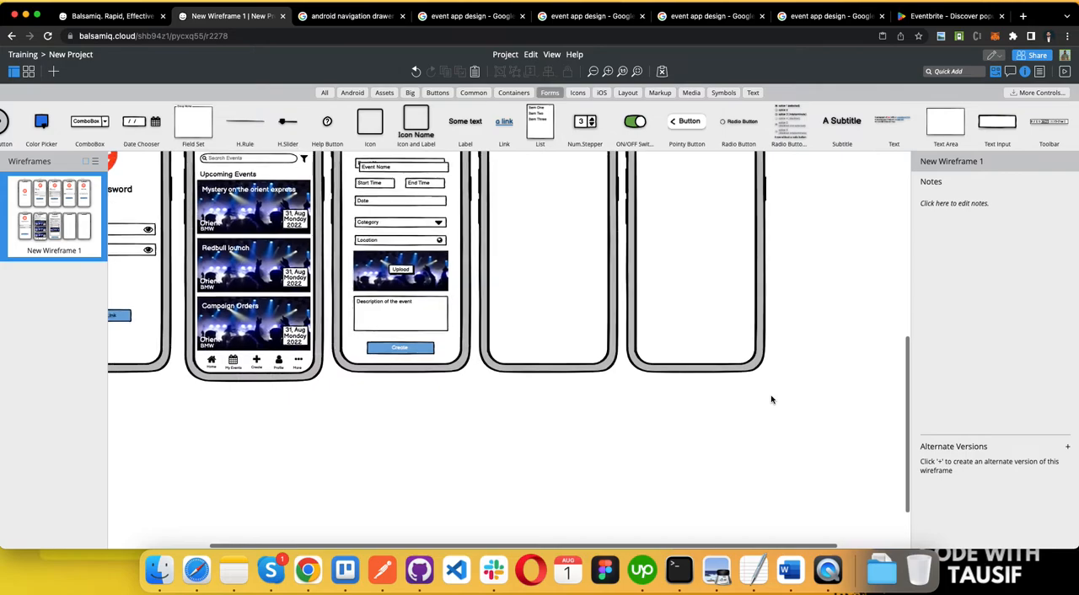
pyautogui.scroll(-2, 772, 399)
pyautogui.click(509, 215)
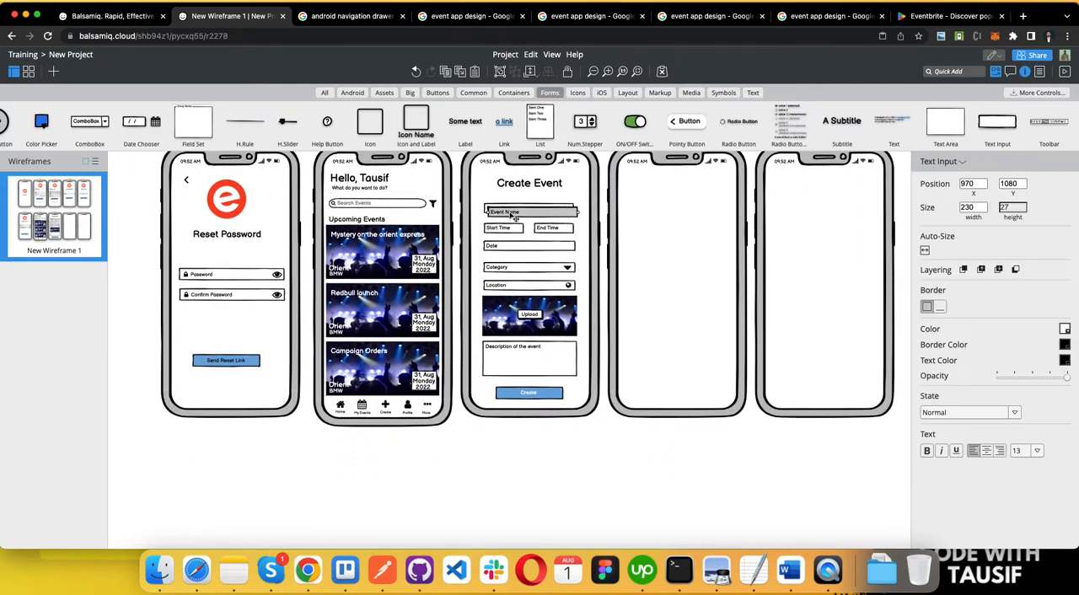
pyautogui.scroll(3, 475, 424)
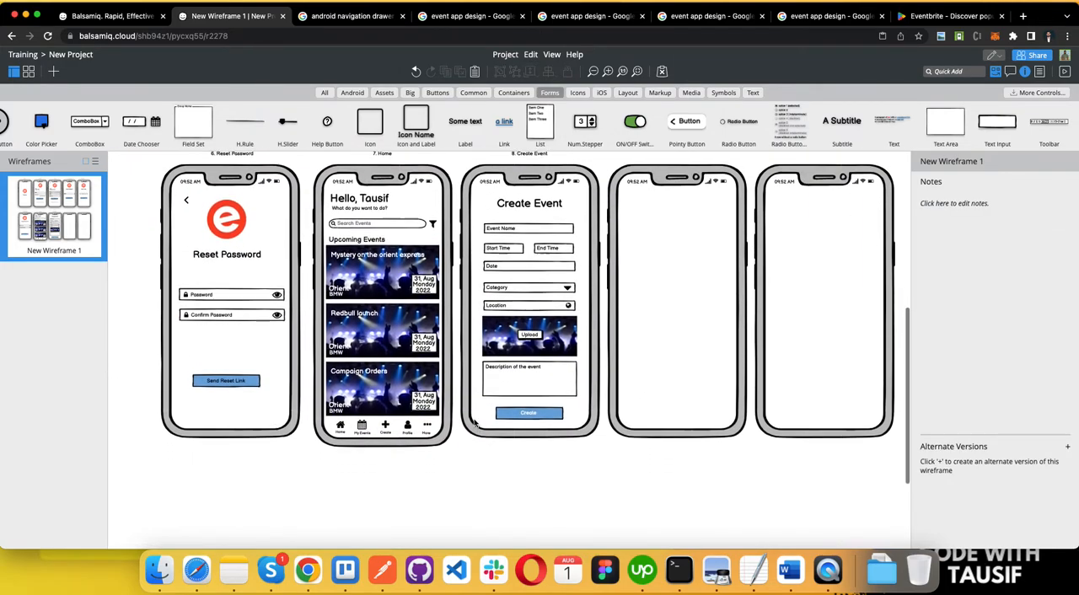
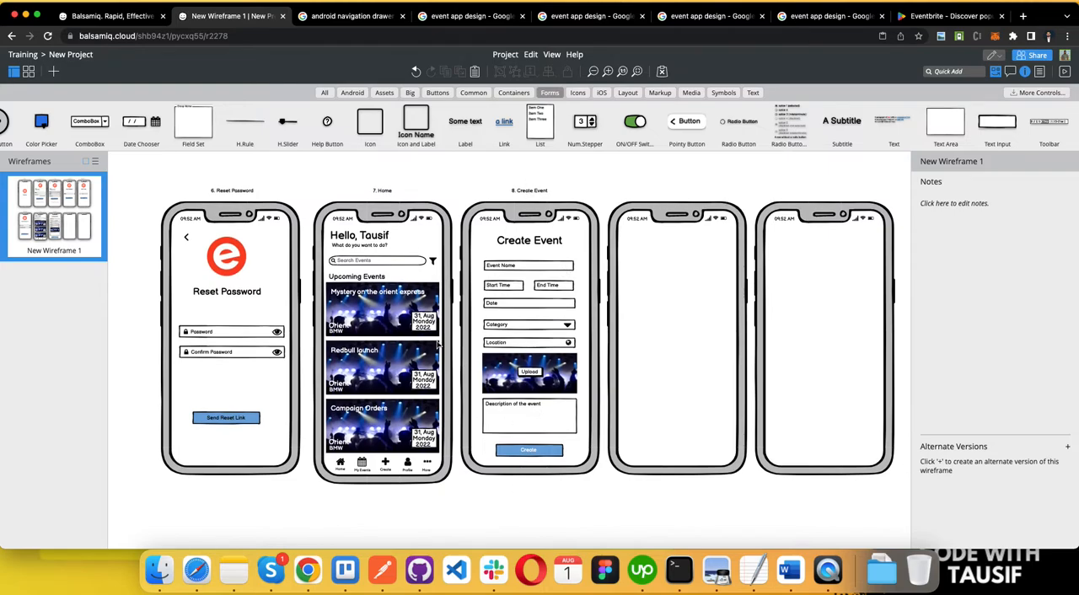
# Step: Extend the Create Event phone frame downward to 360 × 723, matching the Home screen's frame
pyautogui.click(507, 470)
pyautogui.moveTo(529, 477)
pyautogui.mouseDown()
pyautogui.moveTo(530, 501)
pyautogui.moveTo(529, 475)
pyautogui.moveTo(530, 484)
pyautogui.mouseUp()
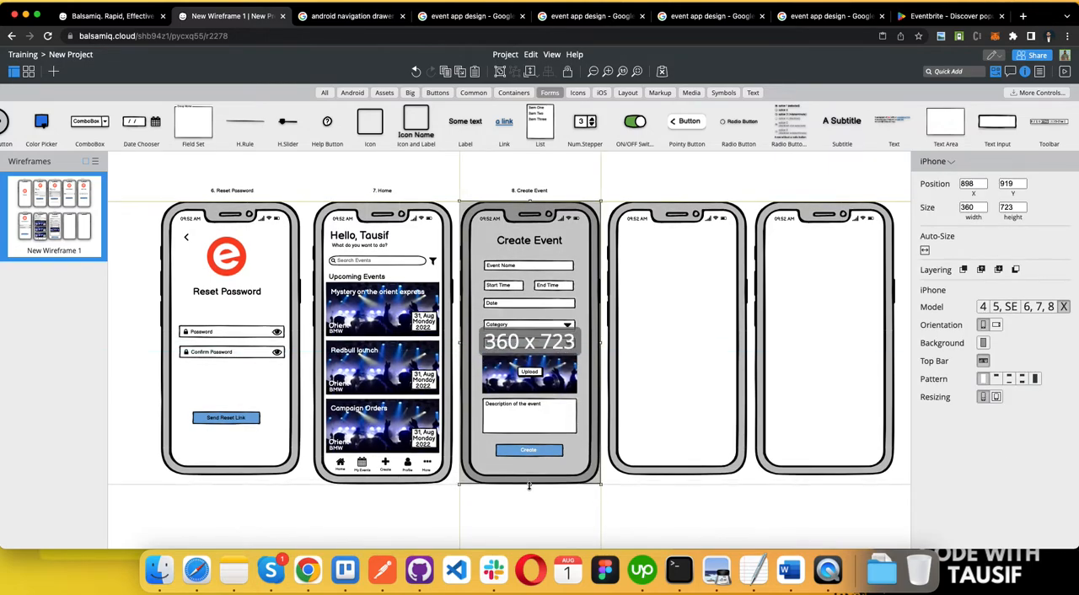
pyautogui.click(383, 473)
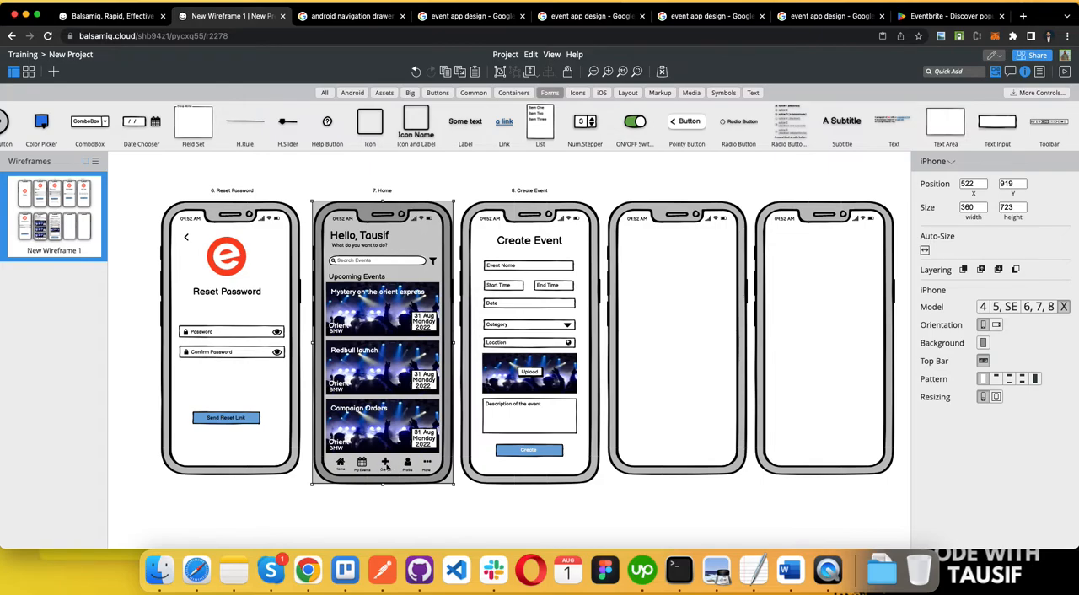
pyautogui.scroll(5, 384, 466)
pyautogui.click(604, 484)
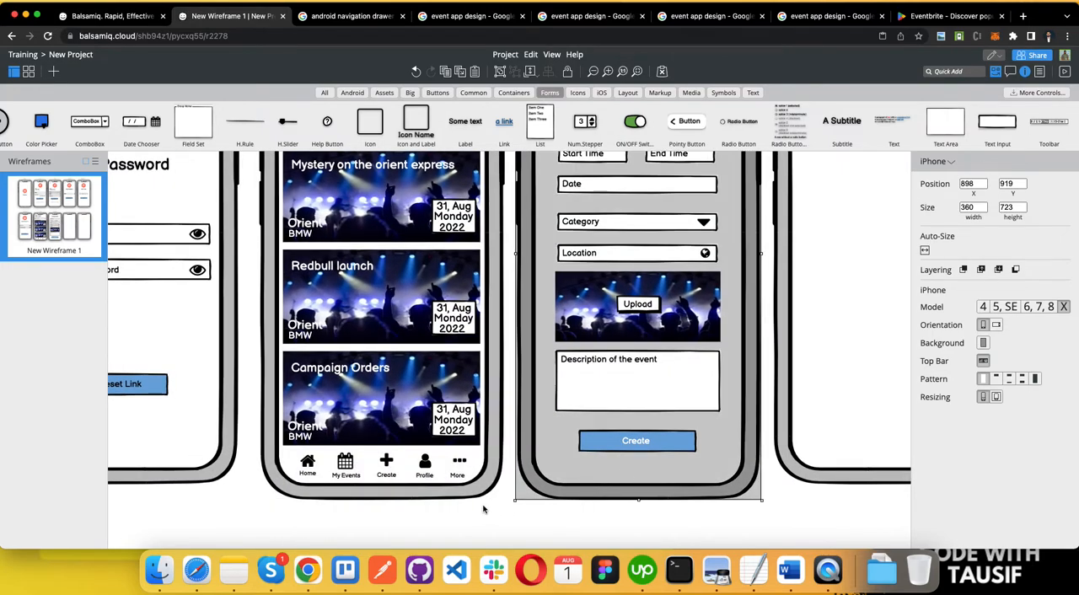
# Step: Lock the Home phone frame and duplicate its five-item bottom navigation bar onto the bottom of the Create Event screen
pyautogui.click(446, 495)
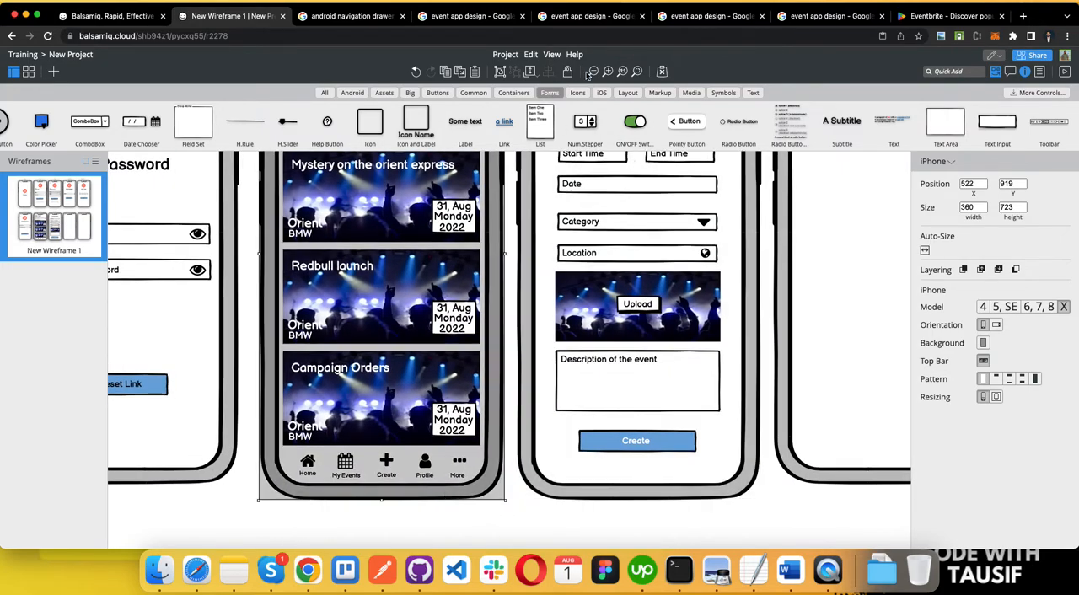
pyautogui.click(291, 453)
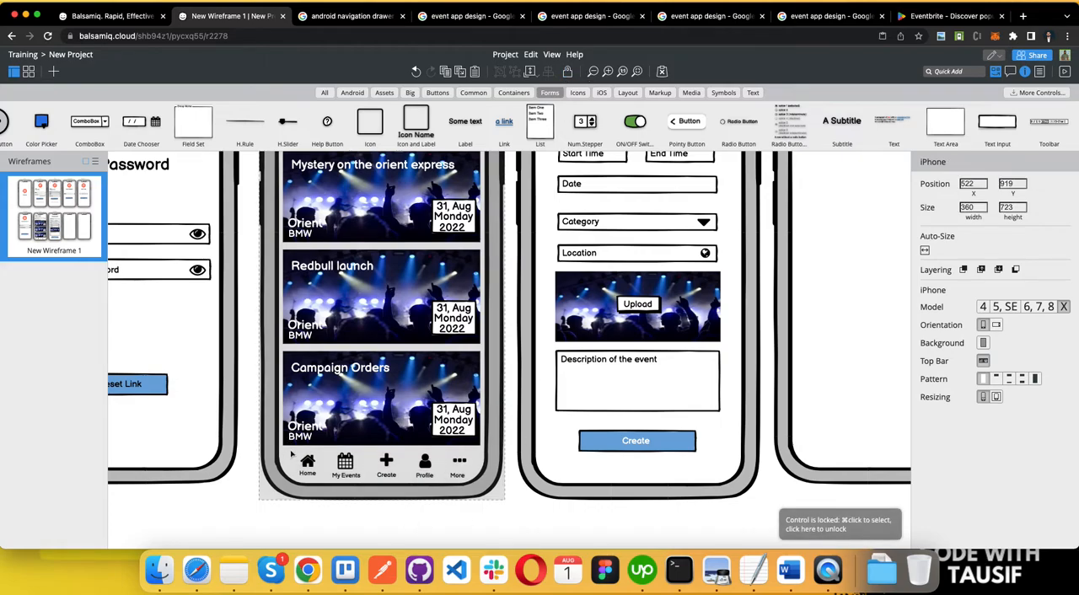
pyautogui.click(475, 486)
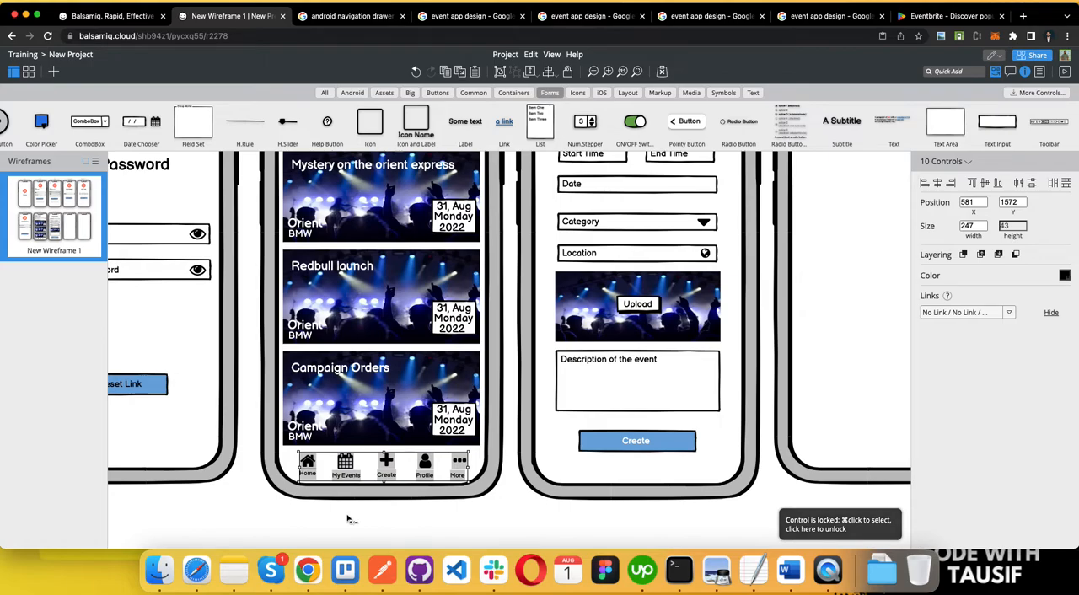
pyautogui.moveTo(397, 464); pyautogui.dragTo(650, 466)
pyautogui.click(653, 447)
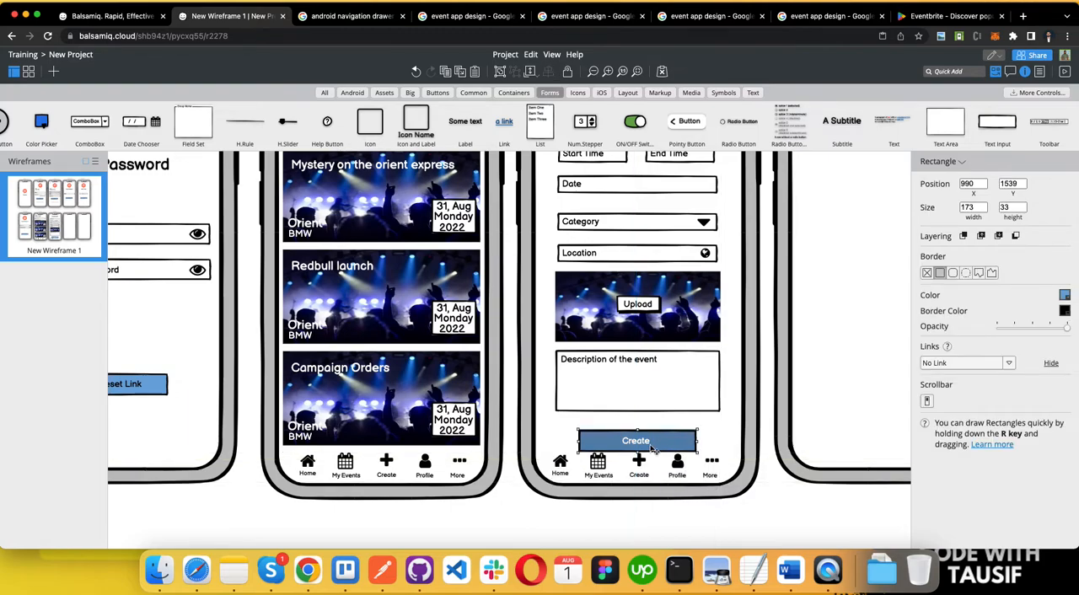
pyautogui.doubleClick(643, 447)
pyautogui.moveTo(642, 446); pyautogui.dragTo(643, 445)
pyautogui.press('super+z')
# Step: Nudge the blue Create button up to Y 1528 and raise its label to stay centred on it, clearing the navigation bar
pyautogui.click(685, 449)
pyautogui.press('Up')
pyautogui.press('Up')
pyautogui.press('Up')
pyautogui.press('Up')
pyautogui.press('Up')
pyautogui.press('Up')
pyautogui.press('Up')
pyautogui.press('Up')
pyautogui.press('Up')
pyautogui.press('Up')
pyautogui.press('Up')
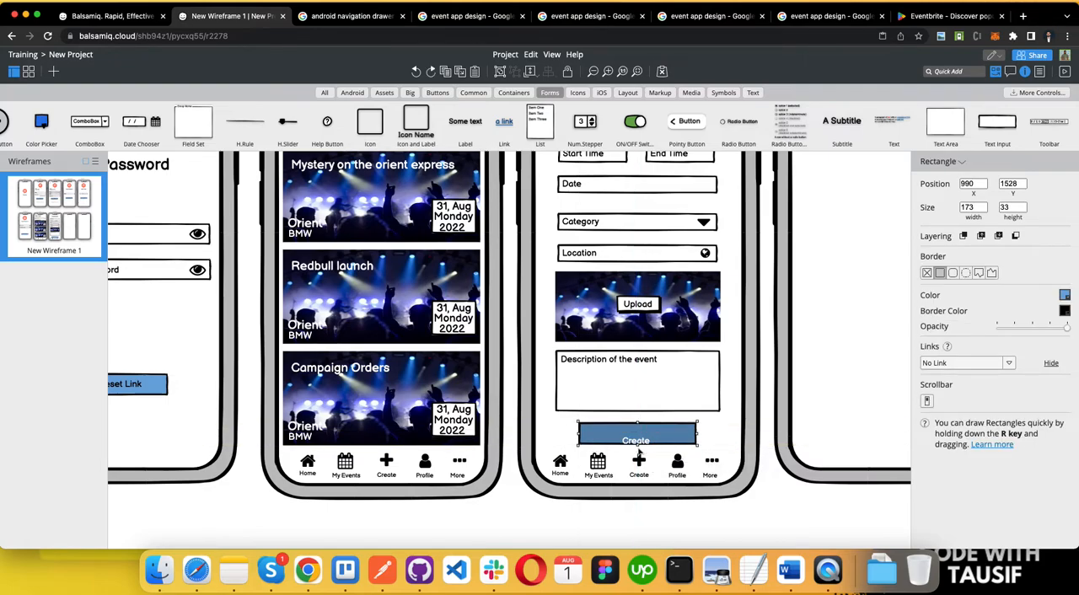
pyautogui.click(642, 442)
pyautogui.press('Up')
pyautogui.press('Up')
pyautogui.press('Up')
pyautogui.press('Up')
pyautogui.press('Up')
pyautogui.press('Up')
pyautogui.press('Up')
pyautogui.press('Up')
pyautogui.press('Up')
pyautogui.press('Up')
pyautogui.press('Up')
pyautogui.press('Up')
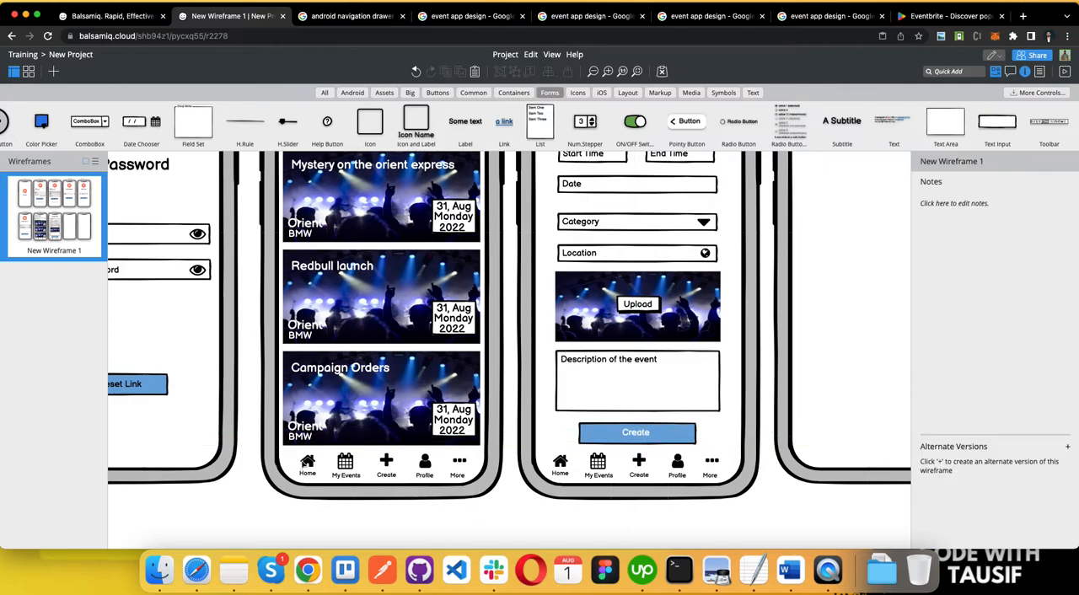
# Step: Colour the house icon in the Home screen's navigation bar purple
pyautogui.click(307, 461)
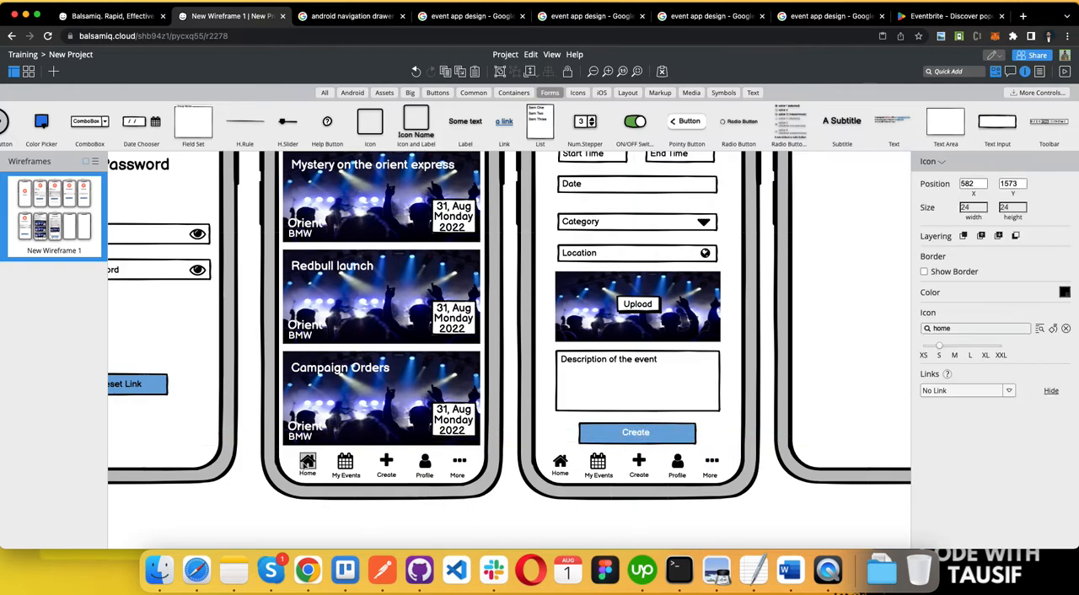
pyautogui.click(1065, 294)
pyautogui.click(1055, 356)
pyautogui.click(325, 474)
# Step: Colour the My Events calendar icon in the Create Event screen's navigation bar blue
pyautogui.click(597, 464)
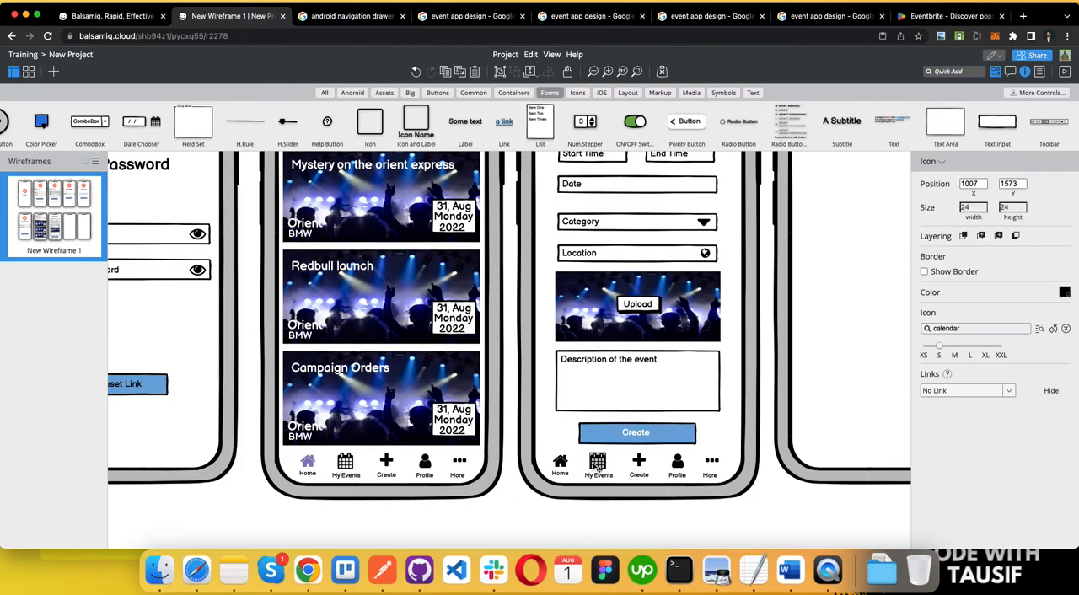
pyautogui.click(1066, 293)
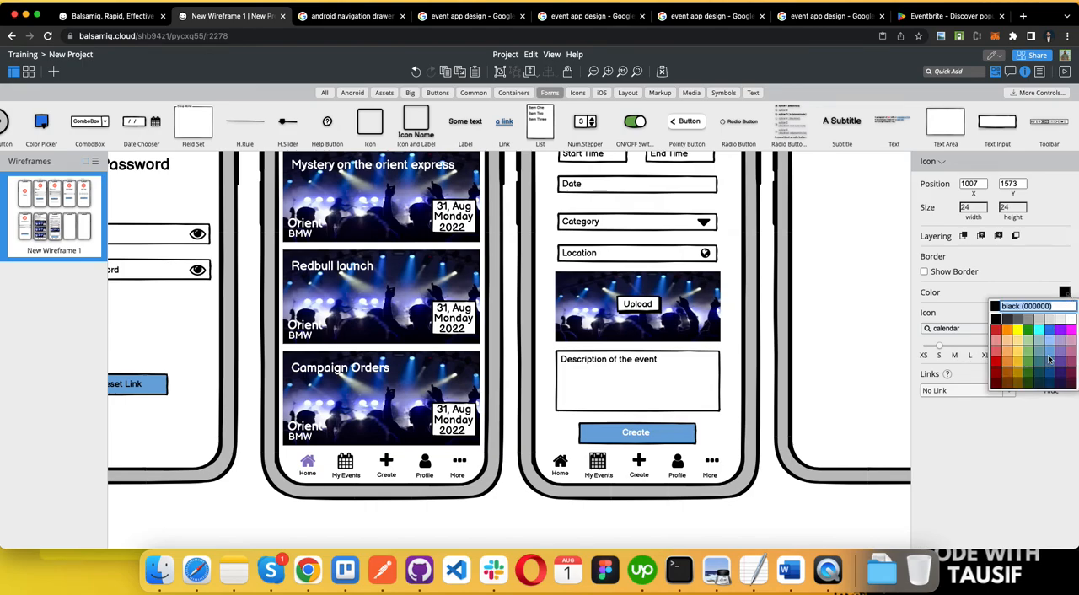
pyautogui.click(1049, 360)
pyautogui.click(556, 515)
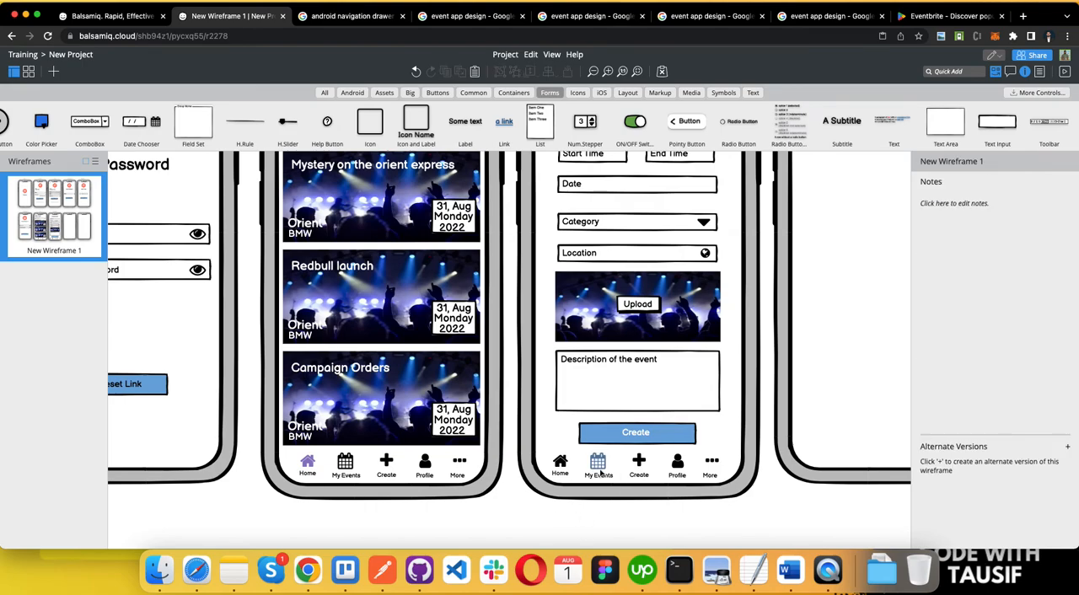
# Step: Set the house icon in the Home screen's navigation bar to light blue
pyautogui.click(308, 463)
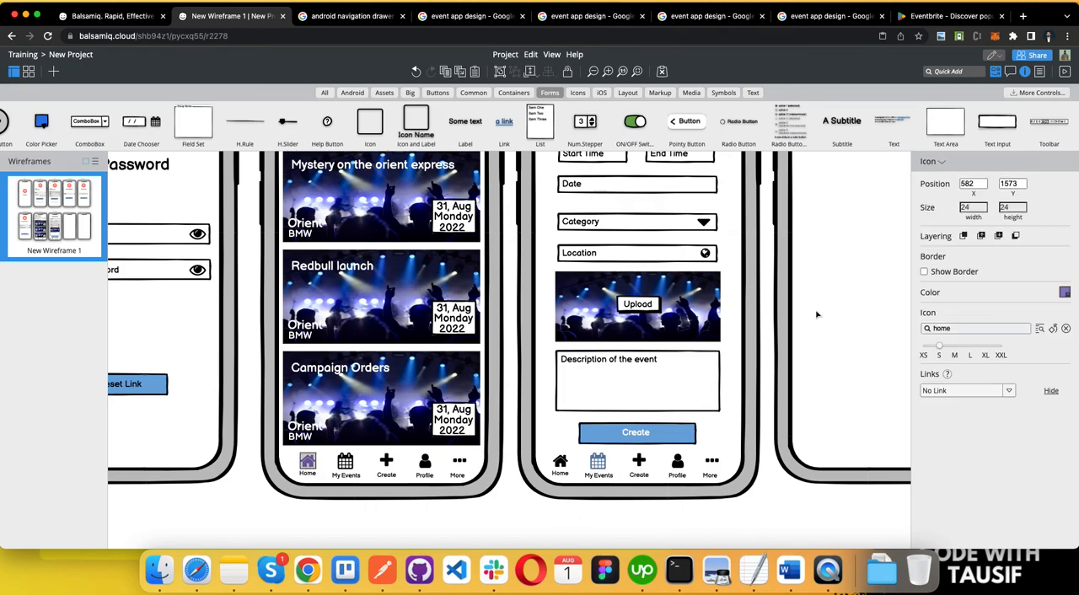
pyautogui.click(1066, 294)
pyautogui.click(1050, 349)
pyautogui.click(533, 521)
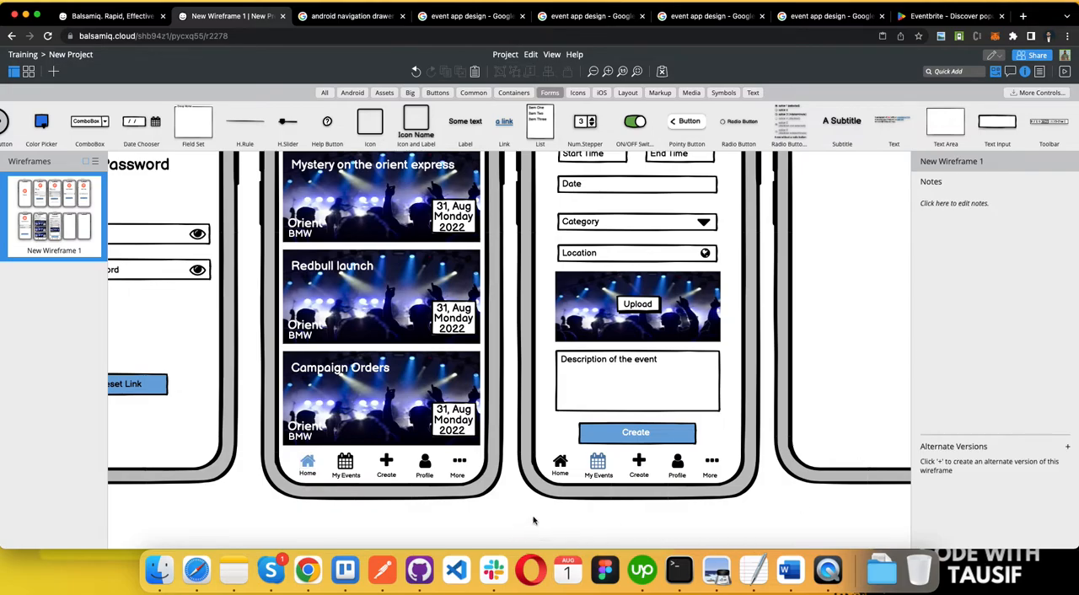
# Step: Set the text colour of the Home label in the Home screen's navigation bar to blue
pyautogui.scroll(-5, 533, 520)
pyautogui.scroll(-2, 375, 500)
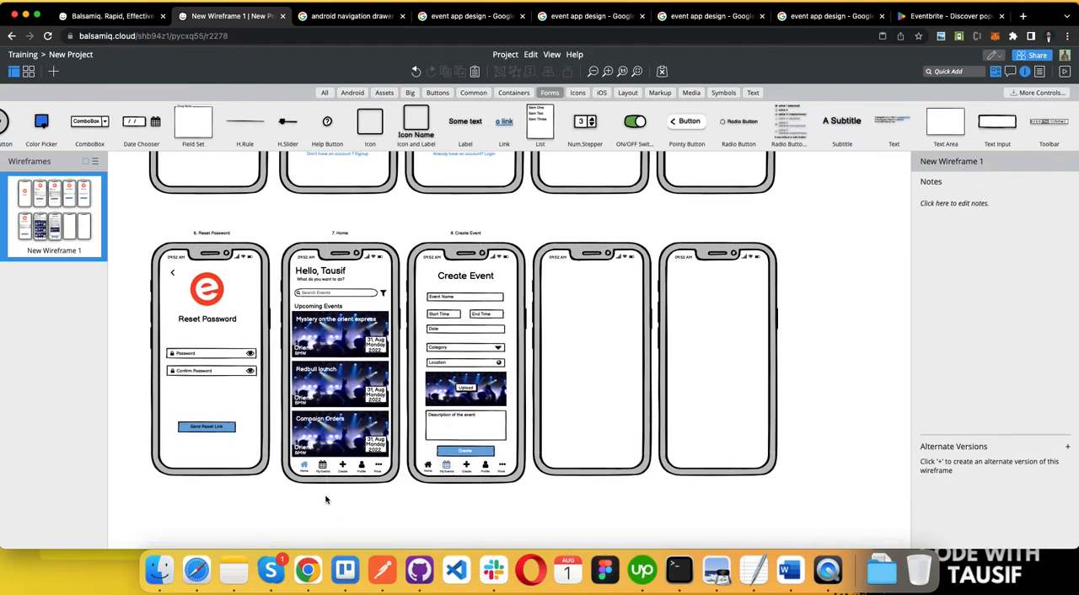
pyautogui.scroll(5, 327, 500)
pyautogui.click(289, 453)
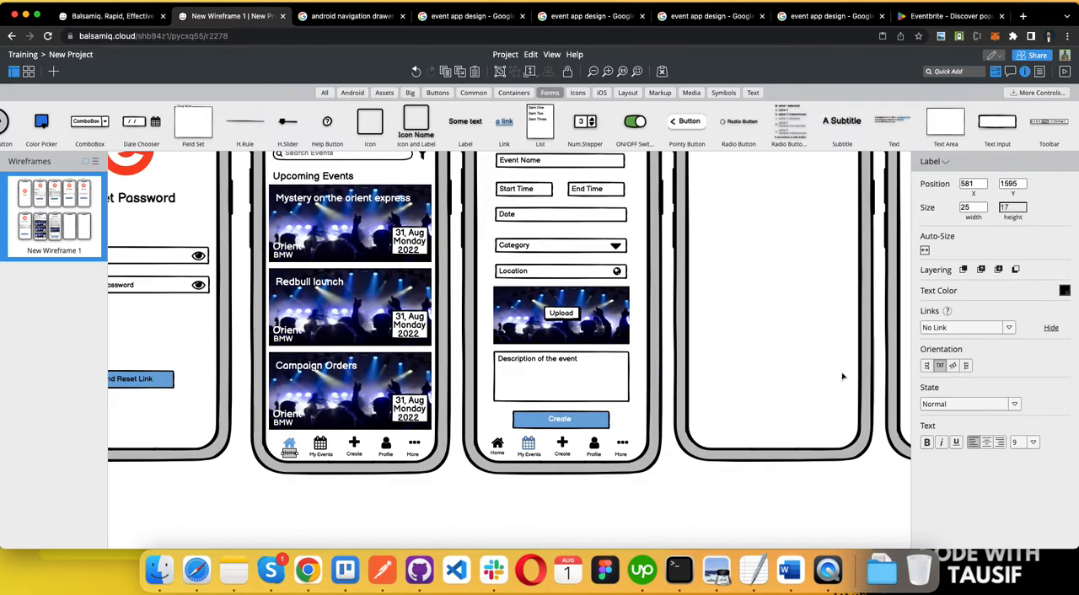
pyautogui.click(1065, 289)
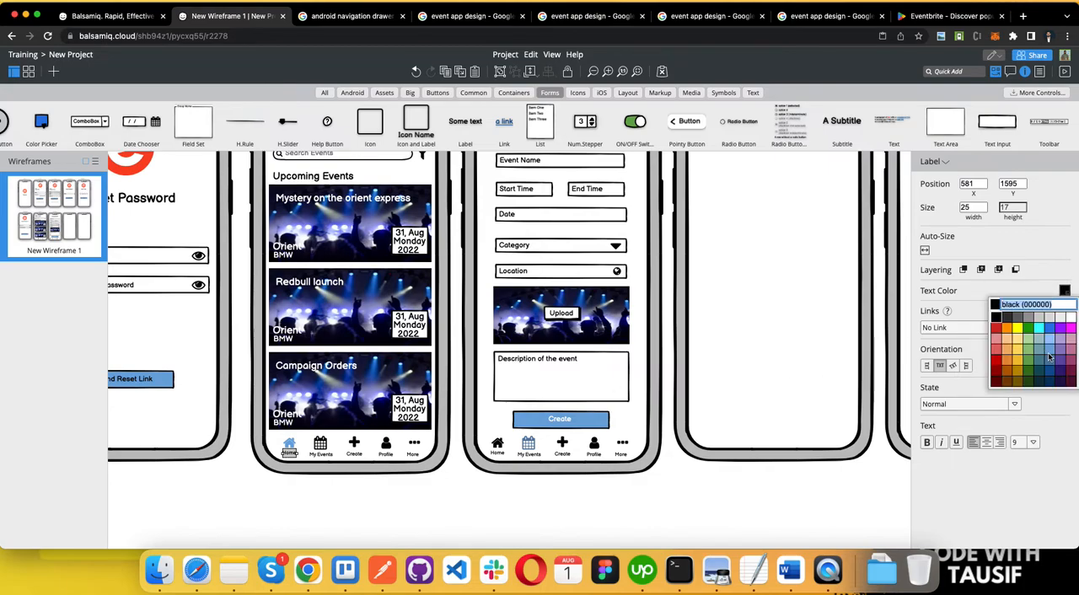
pyautogui.click(1050, 358)
# Step: Set the My Events label in the Create Event screen's navigation bar to blue3 (6fa8dc)
pyautogui.click(530, 454)
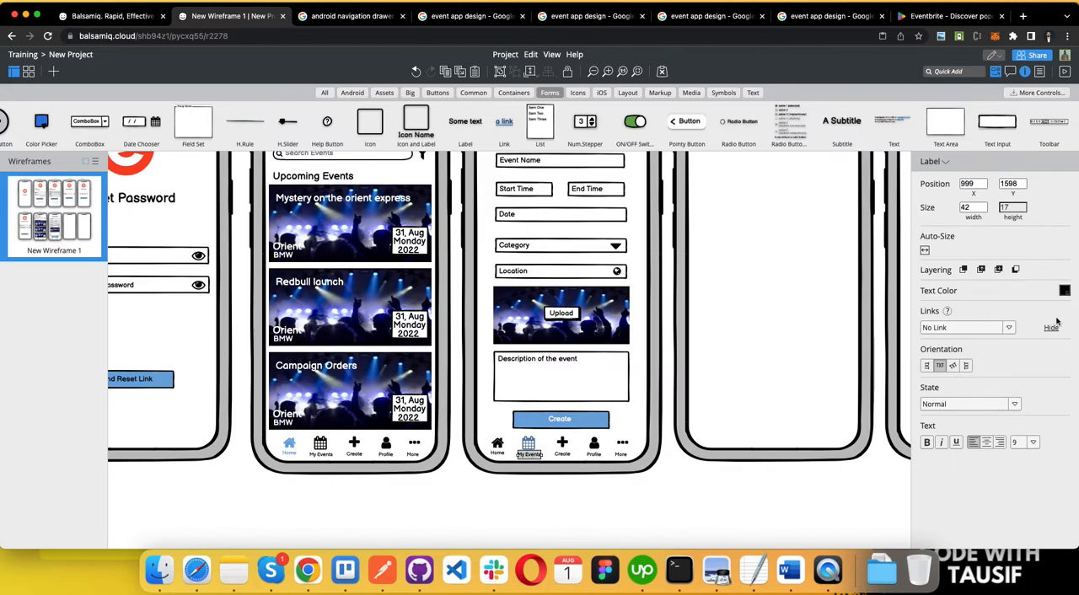
pyautogui.click(1065, 290)
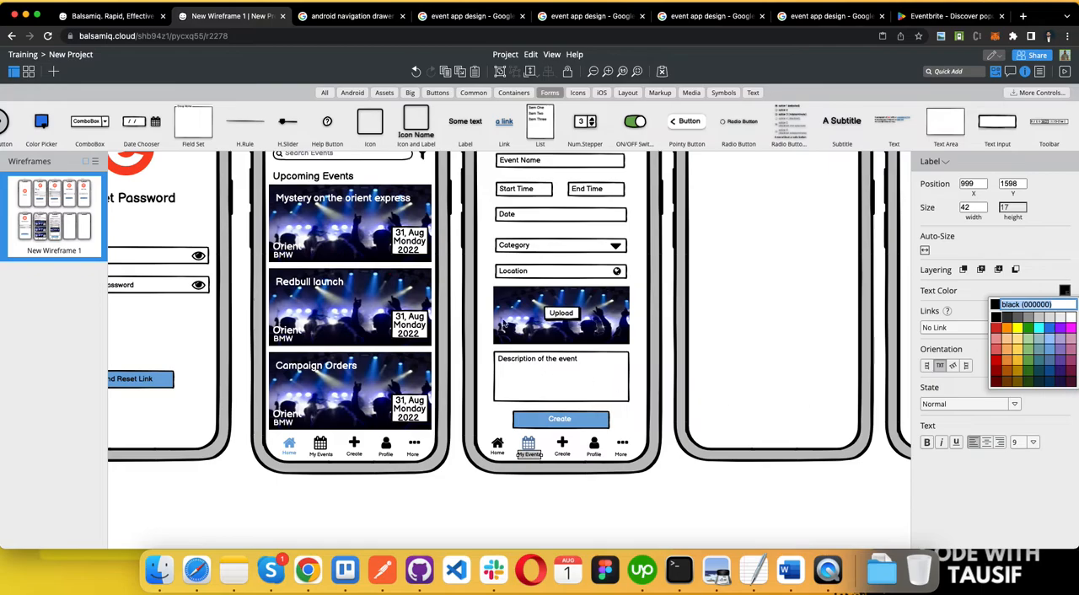
pyautogui.click(1048, 355)
pyautogui.click(575, 512)
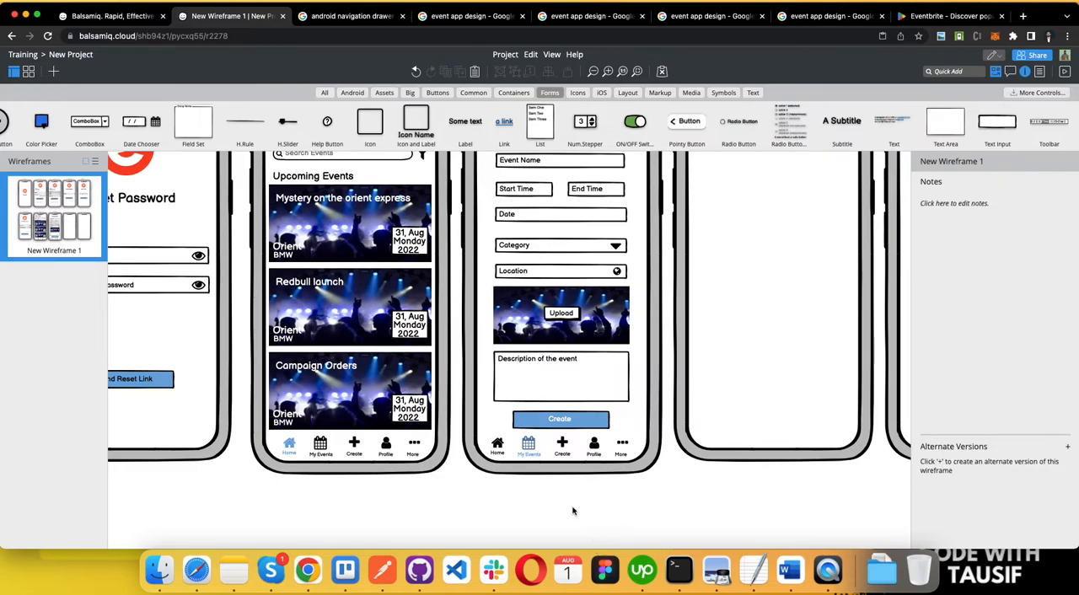
# Step: Lock the Create Event phone frame so its navigation items can be selected separately
pyautogui.scroll(-3, 571, 509)
pyautogui.scroll(1, 572, 509)
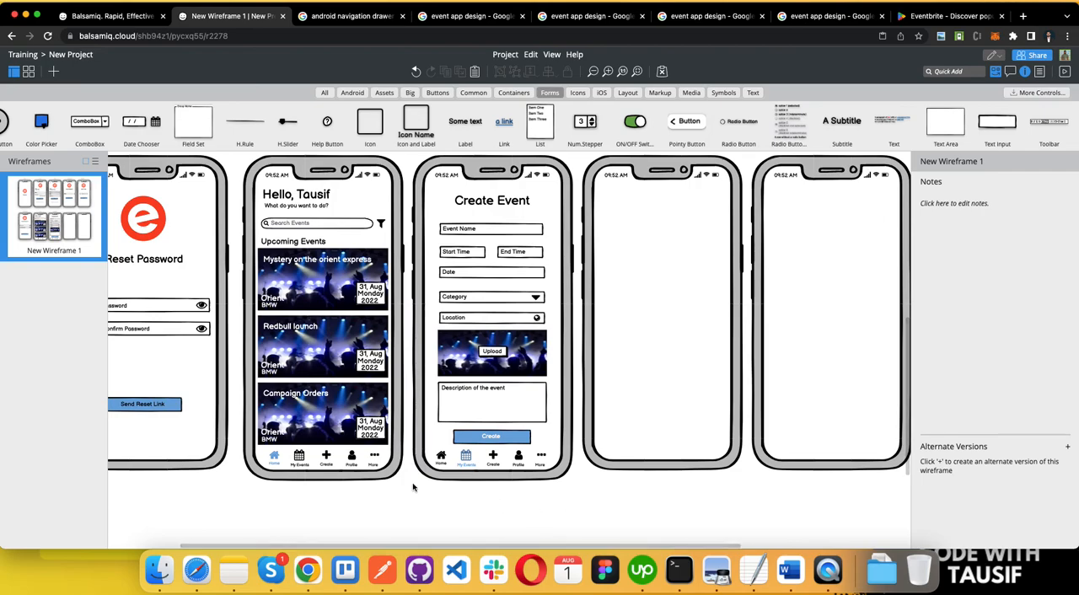
pyautogui.scroll(2, 319, 489)
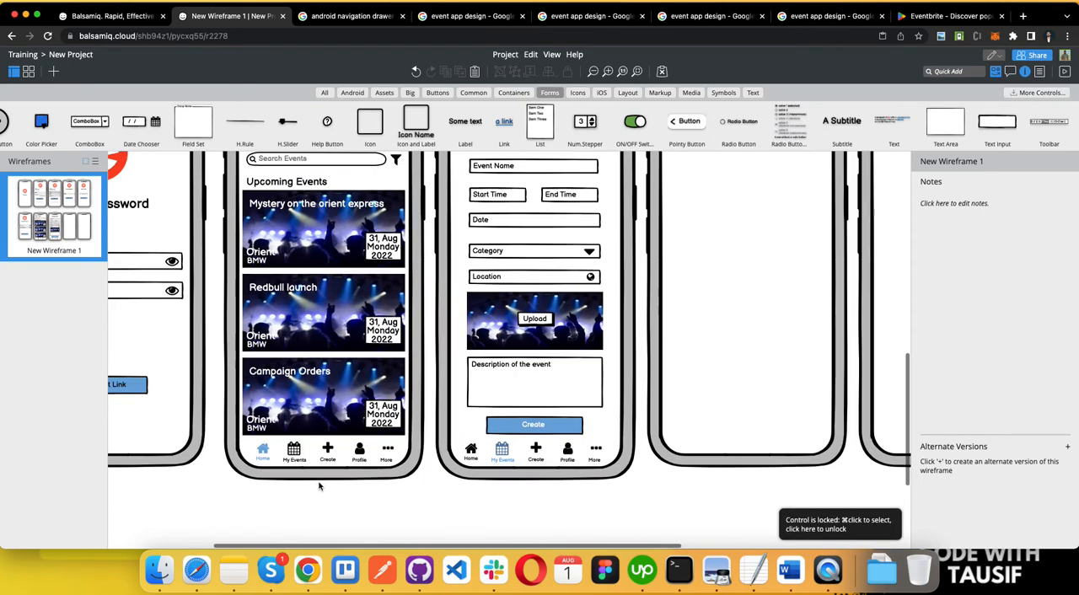
pyautogui.scroll(1, 319, 487)
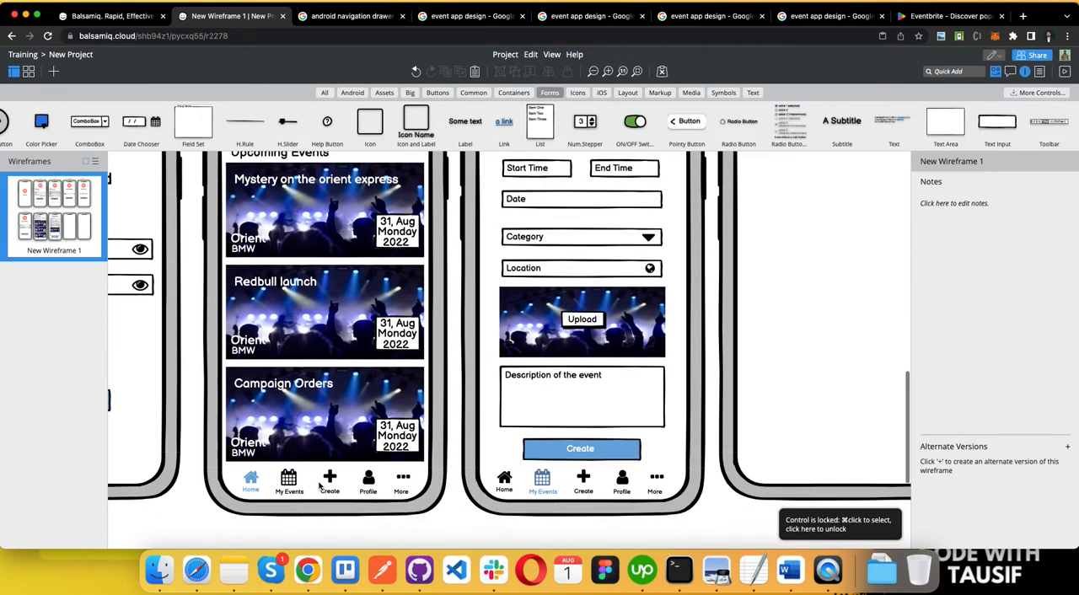
pyautogui.moveTo(504, 478); pyautogui.dragTo(638, 482)
pyautogui.hotkey('ctrl', 'z')
pyautogui.click(493, 447)
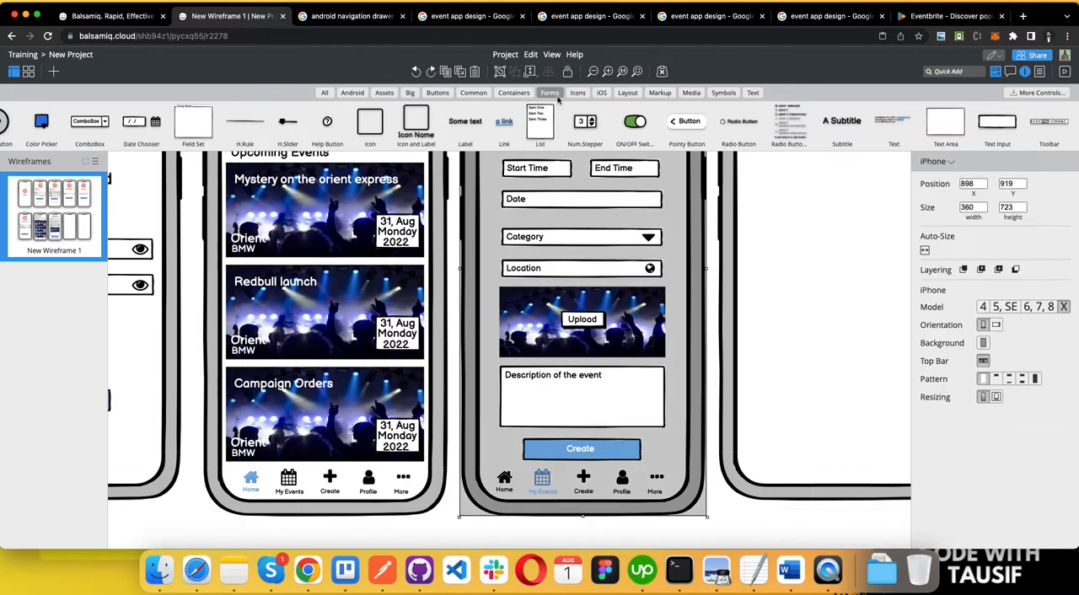
pyautogui.click(569, 72)
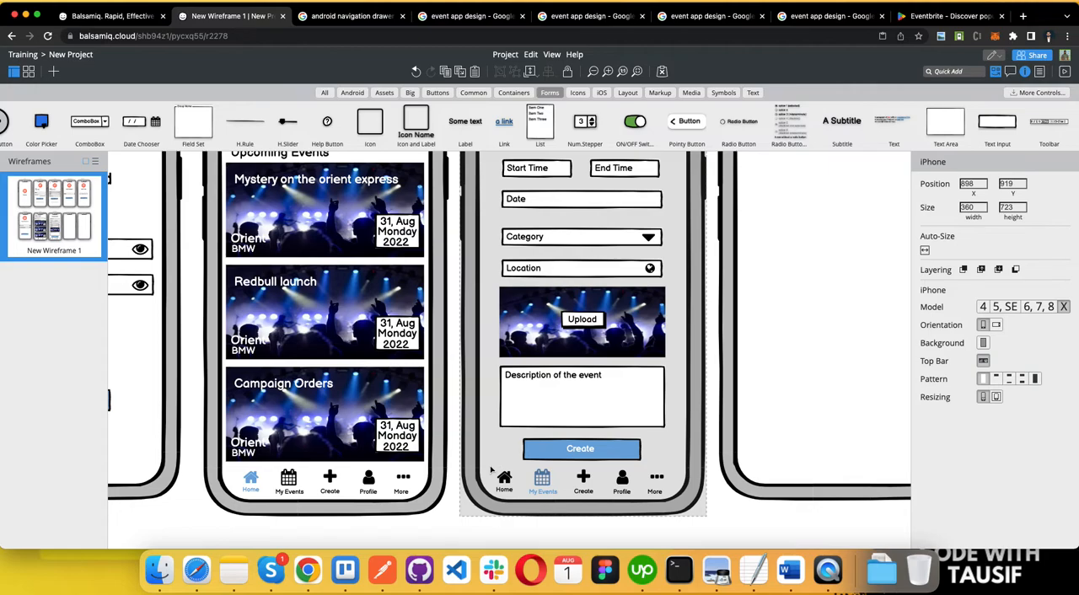
# Step: Try to copy the Create Event screen's navigation icons into the adjacent blank phone
pyautogui.moveTo(490, 466); pyautogui.dragTo(881, 463)
pyautogui.press('super+c')
pyautogui.press('super+v')
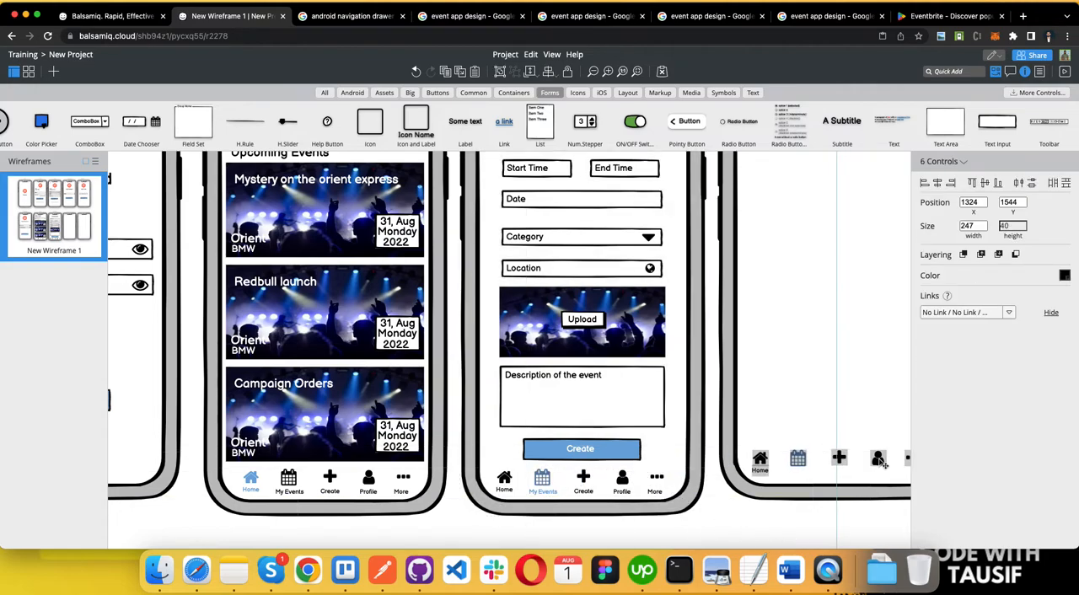
pyautogui.hscroll(5, 801, 472)
pyautogui.scroll(-1, 801, 472)
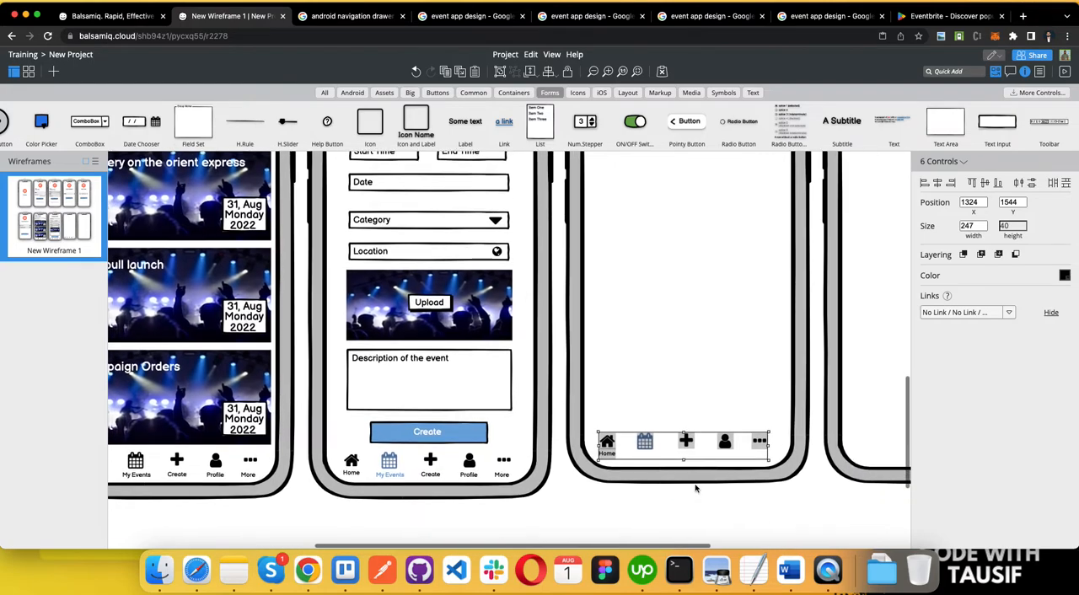
pyautogui.click(539, 510)
pyautogui.press('super+z')
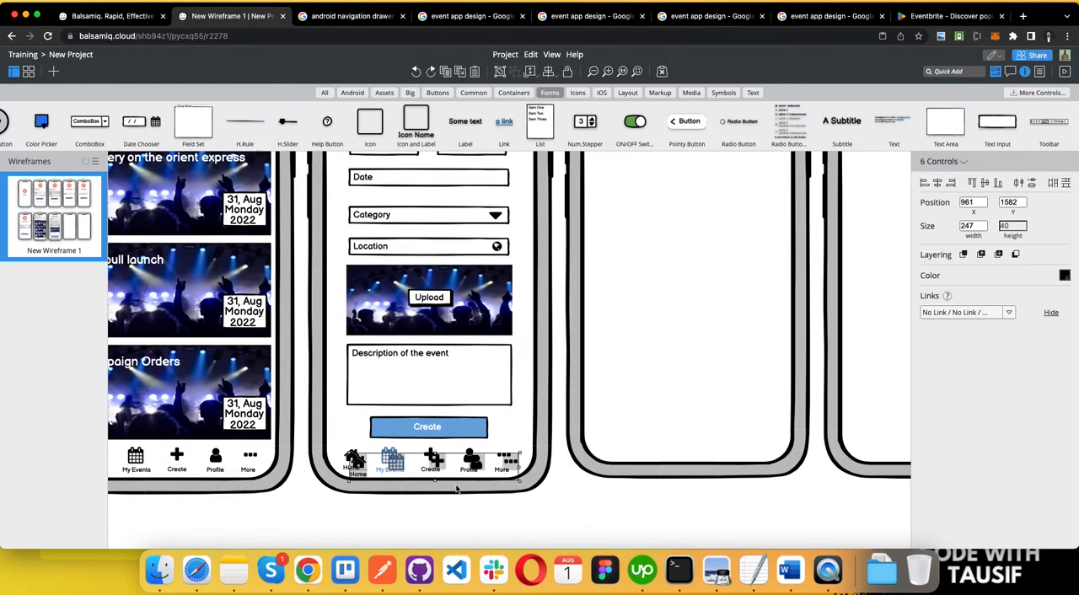
pyautogui.press('super+z')
# Step: Duplicate all ten navigation icons and labels from Create Event onto the bottom of the adjacent blank phone
pyautogui.moveTo(343, 437); pyautogui.dragTo(515, 479)
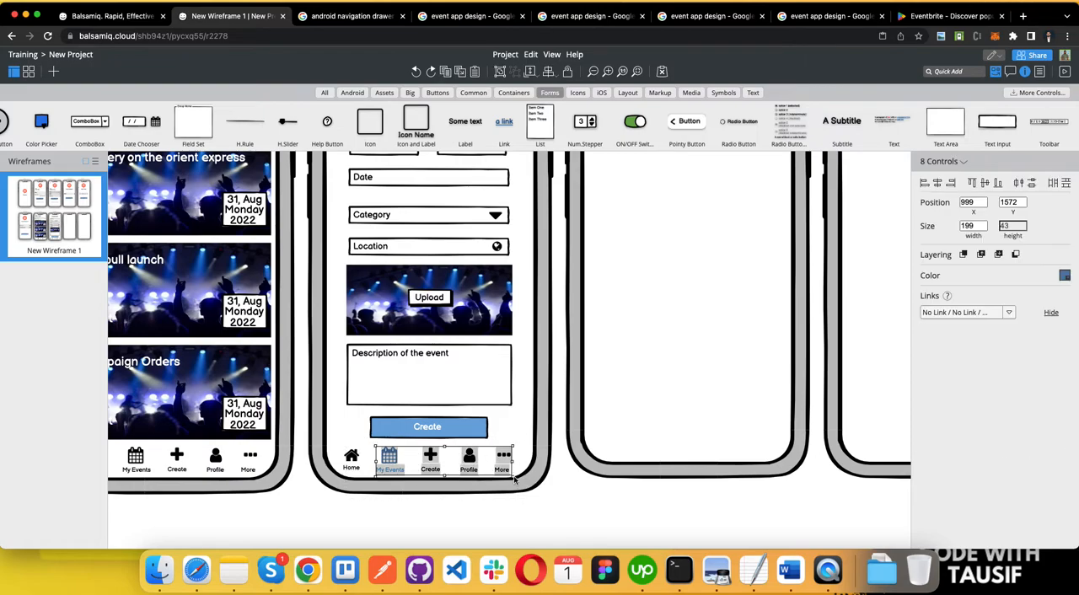
pyautogui.keyDown('shift'); pyautogui.click(353, 458); pyautogui.keyUp('shift')
pyautogui.keyDown('shift'); pyautogui.click(356, 468); pyautogui.keyUp('shift')
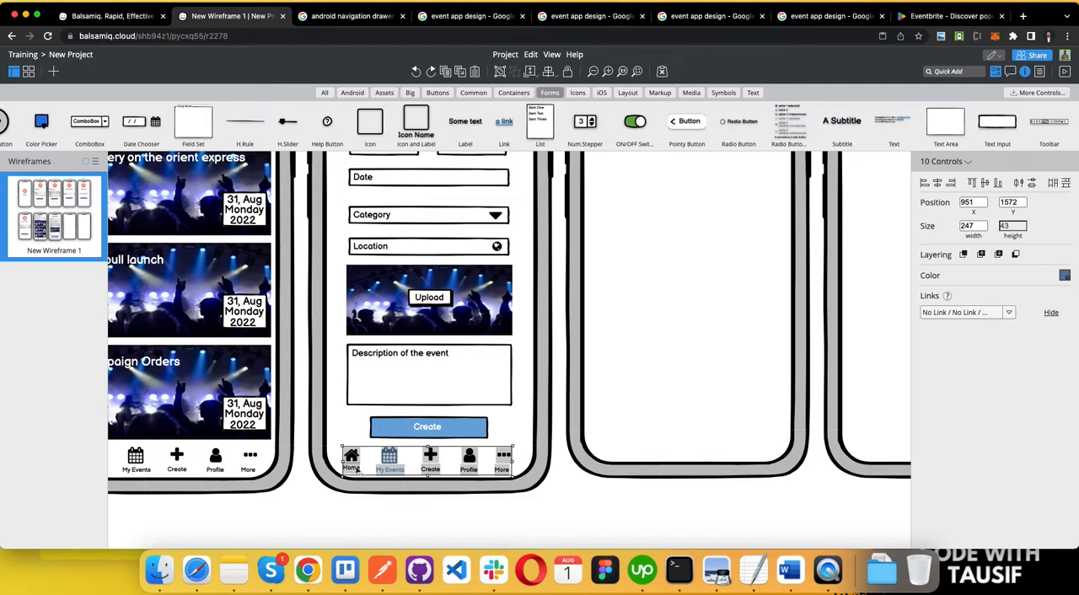
pyautogui.press('super+d')
pyautogui.moveTo(396, 466); pyautogui.dragTo(650, 441)
pyautogui.click(685, 512)
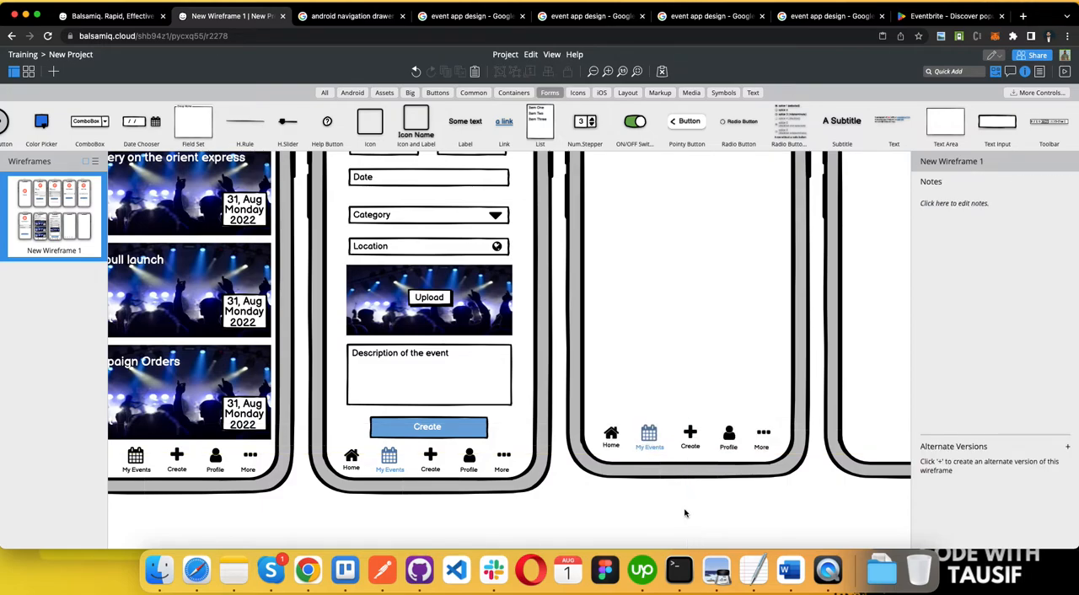
# Step: Try colouring the My Events icon and label black on the blank phone's navigation bar, and undo the change
pyautogui.click(653, 447)
pyautogui.keyDown('shift'); pyautogui.click(649, 434); pyautogui.keyUp('shift')
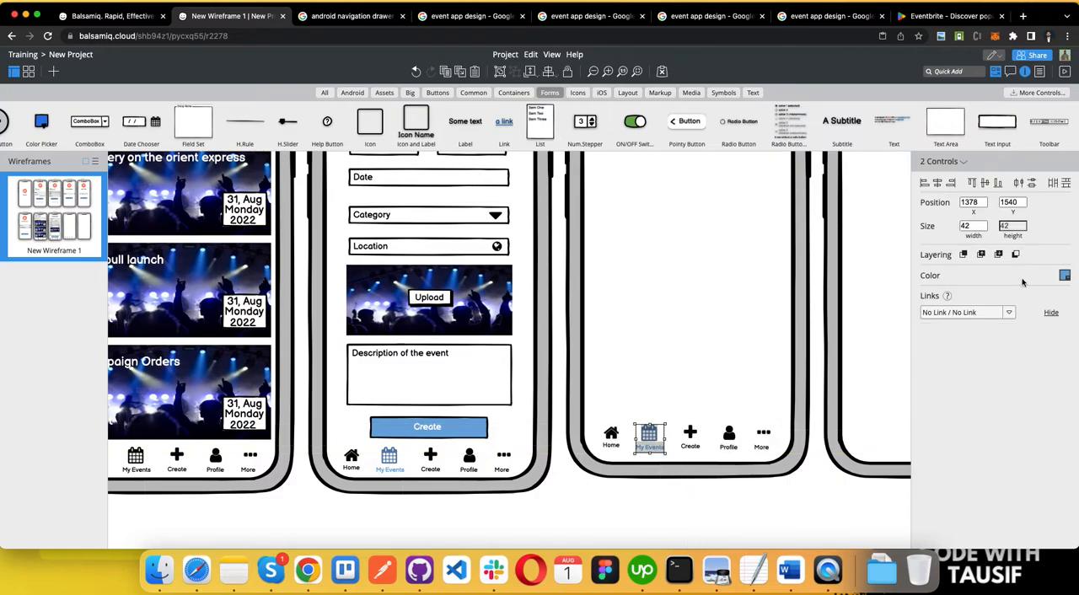
pyautogui.click(1065, 276)
pyautogui.click(996, 304)
pyautogui.hotkey('ctrl', 'z')
pyautogui.click(819, 508)
# Step: Colour the My Events icon and label black in the Create Event screen's navigation bar
pyautogui.click(391, 465)
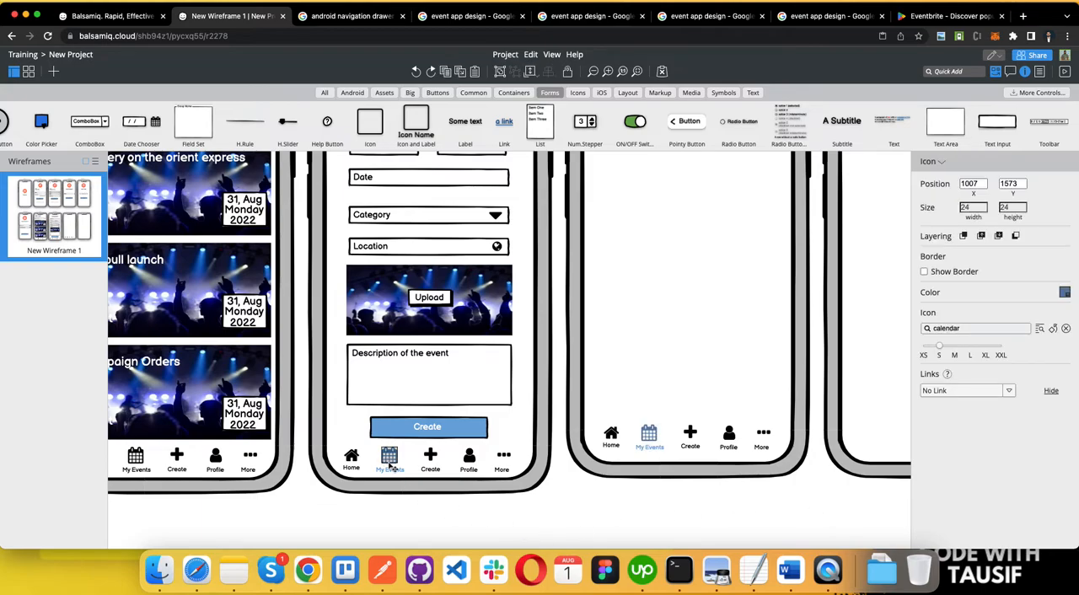
pyautogui.click(390, 470)
pyautogui.click(1065, 290)
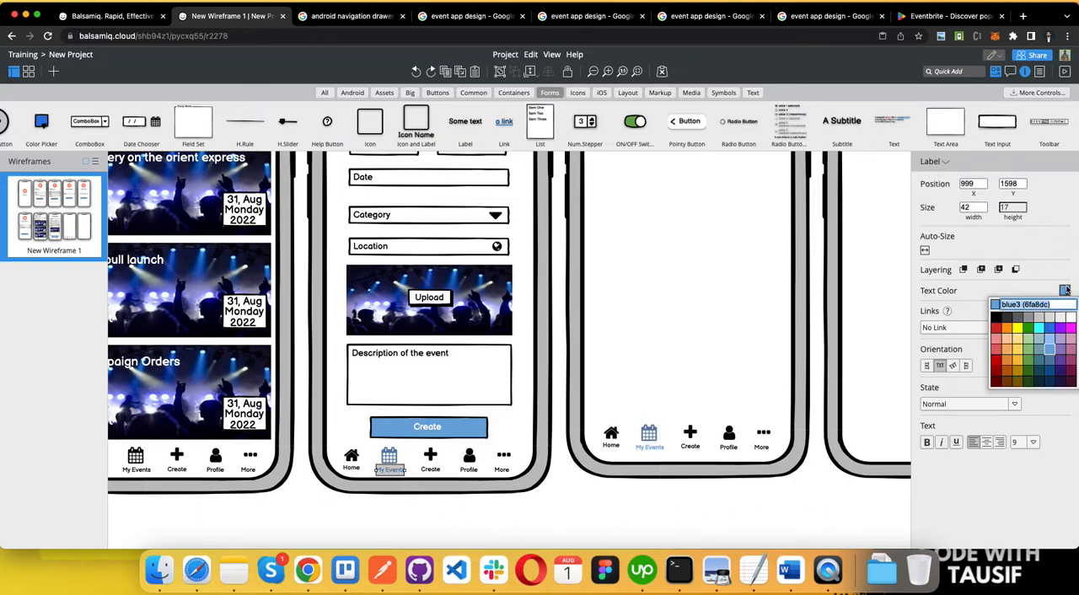
pyautogui.click(1030, 321)
pyautogui.click(393, 454)
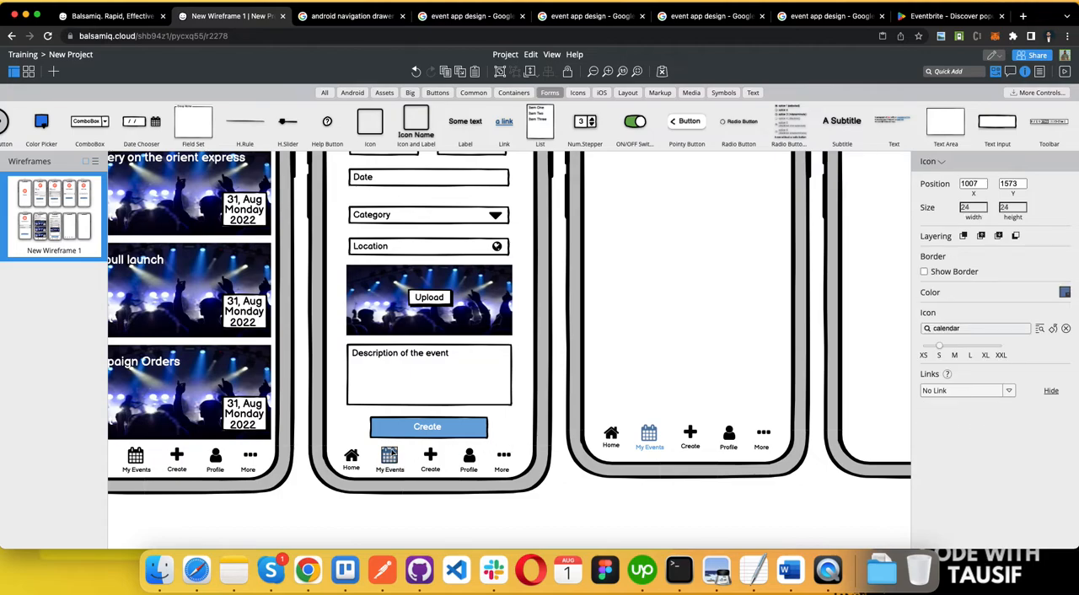
pyautogui.click(1065, 292)
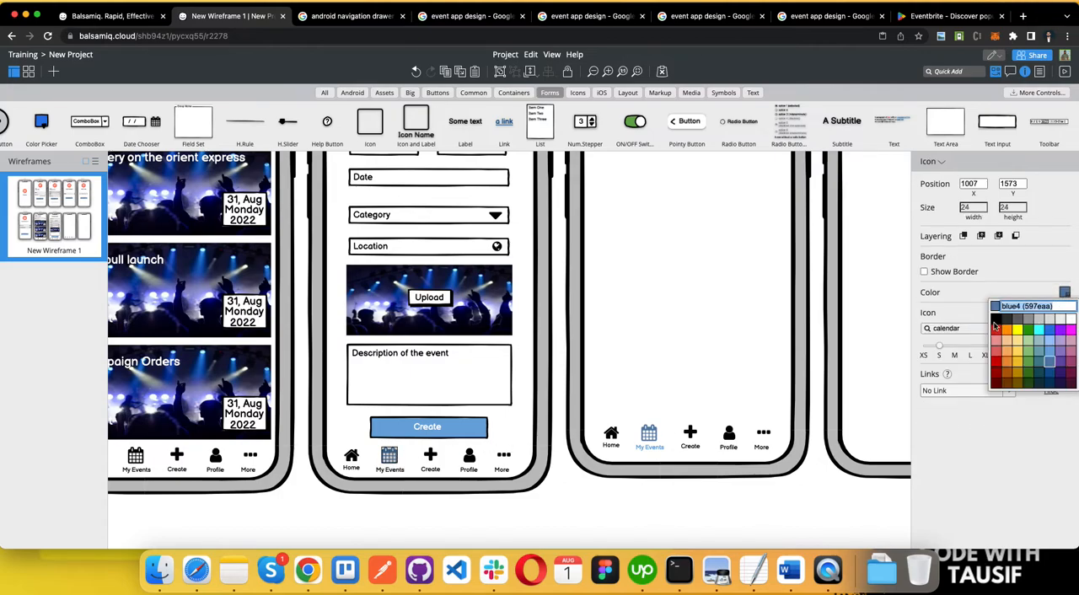
pyautogui.click(995, 328)
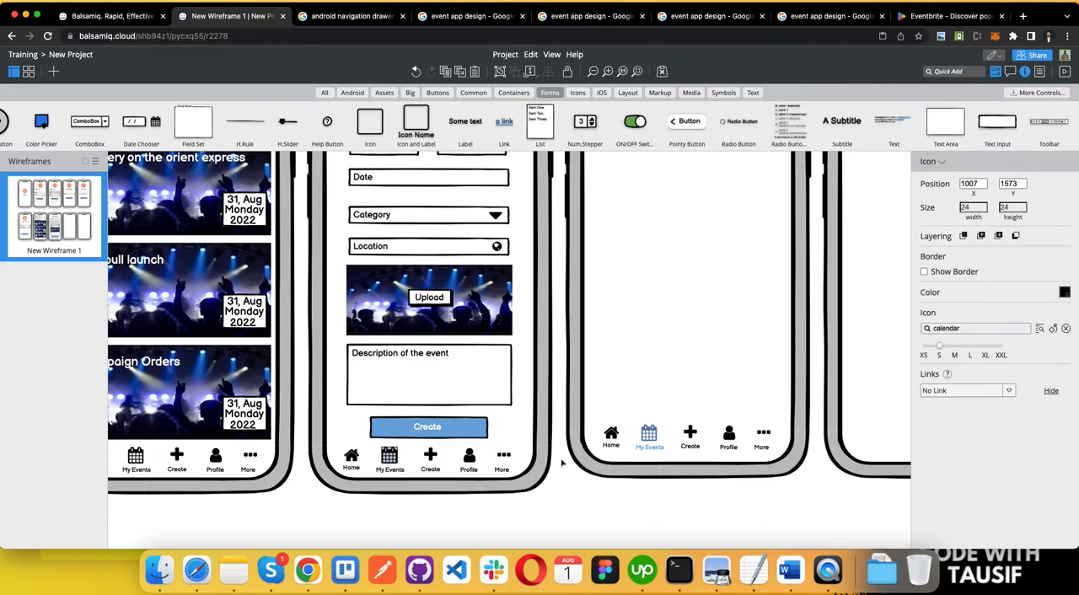
# Step: Colour the Create plus icon blue in the Create Event screen's navigation bar
pyautogui.click(434, 470)
pyautogui.click(431, 456)
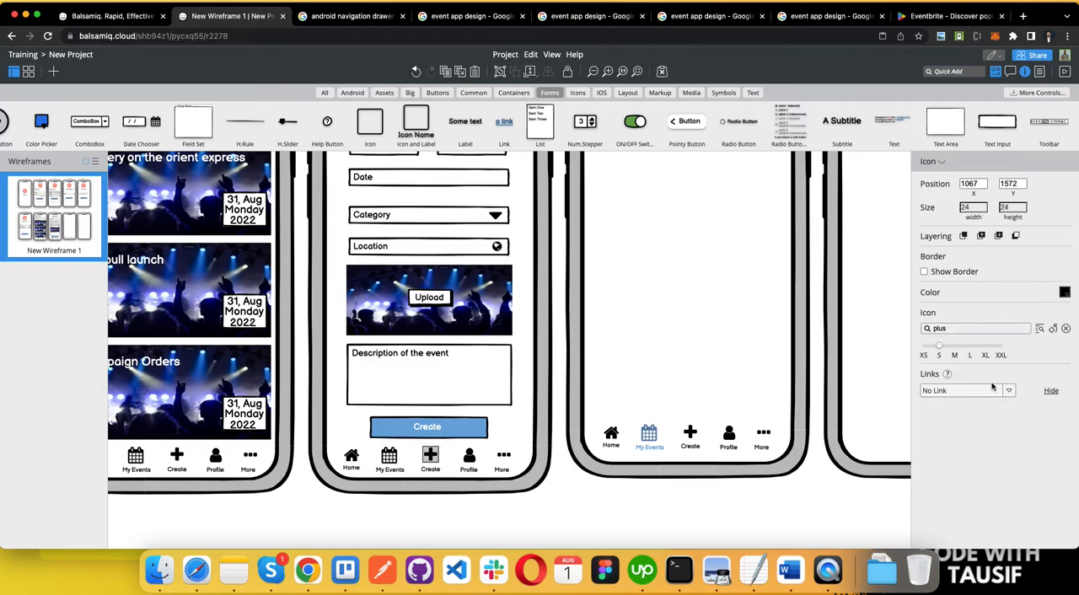
pyautogui.click(1065, 292)
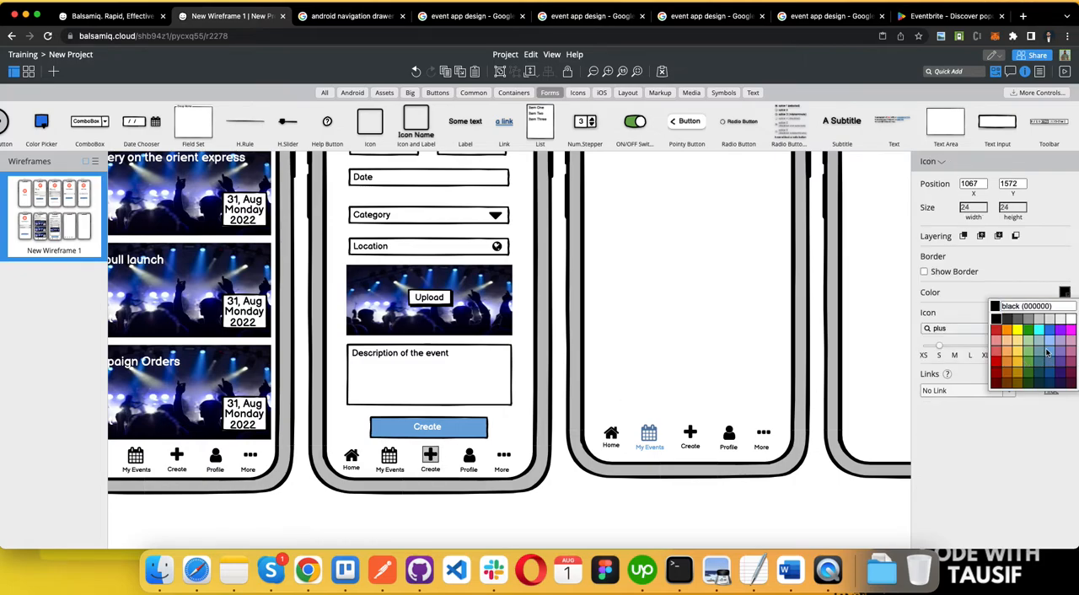
pyautogui.click(1046, 350)
pyautogui.click(647, 465)
# Step: Duplicate the Create Event title onto the adjacent phone, change its text to "My Events" and centre it
pyautogui.scroll(-3, 672, 450)
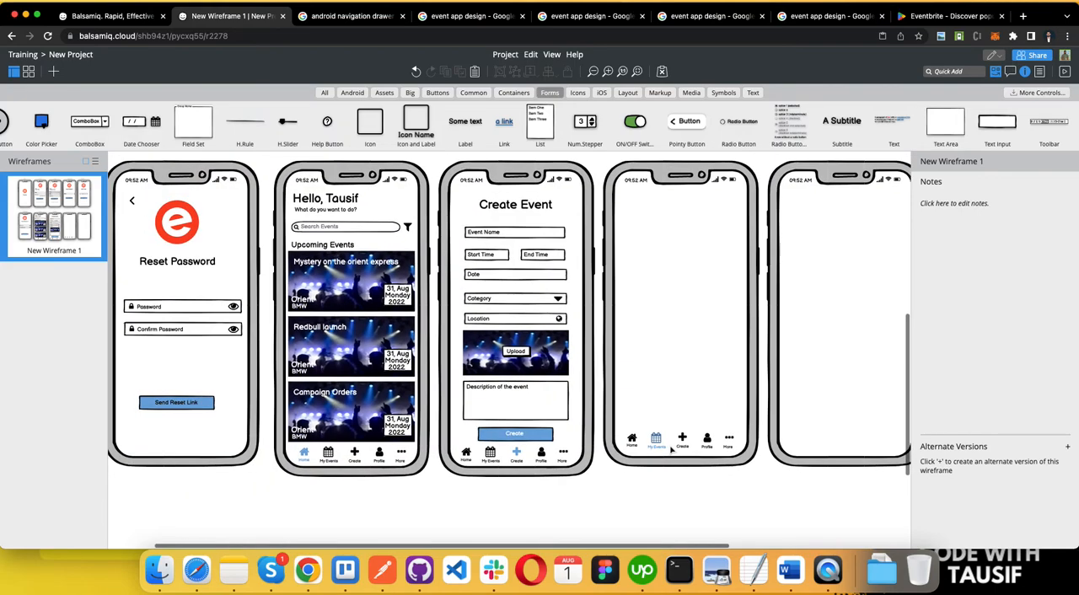
pyautogui.click(517, 209)
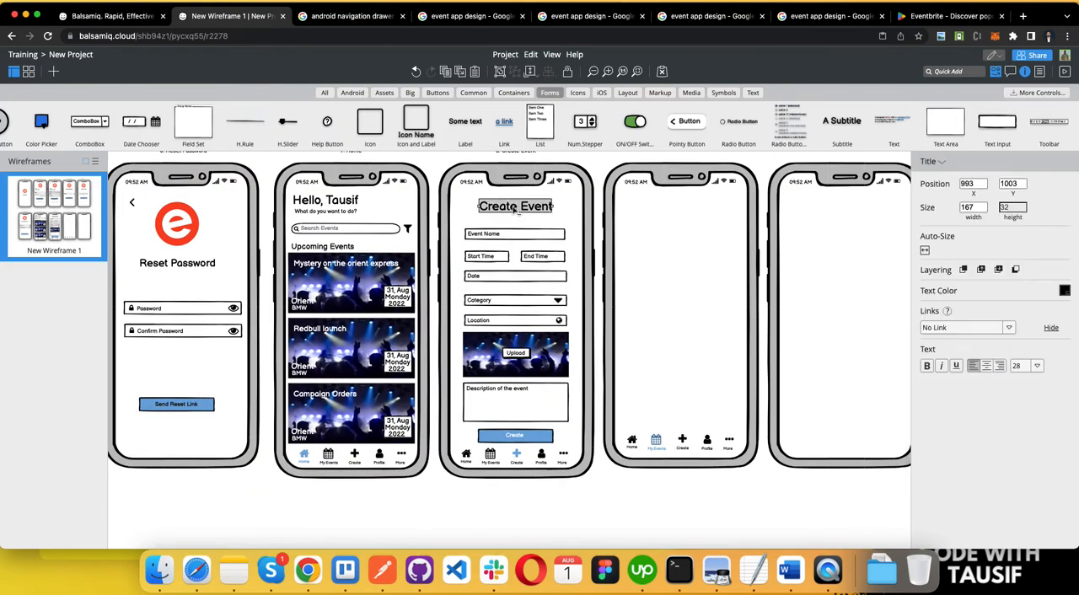
pyautogui.press('super+d')
pyautogui.moveTo(529, 215); pyautogui.dragTo(689, 209)
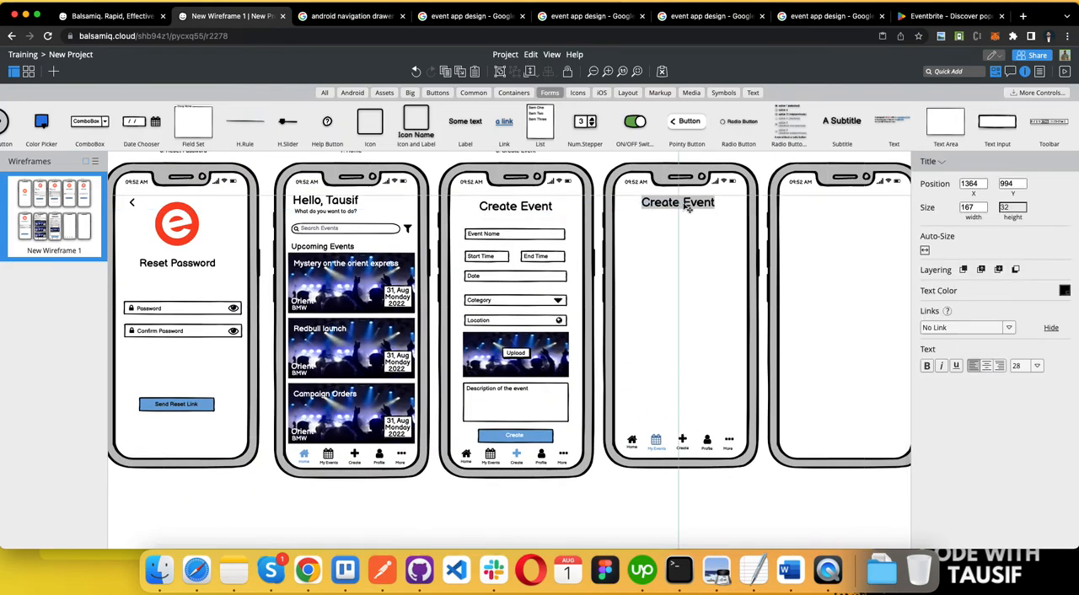
pyautogui.doubleClick(689, 208)
pyautogui.write('My Events')
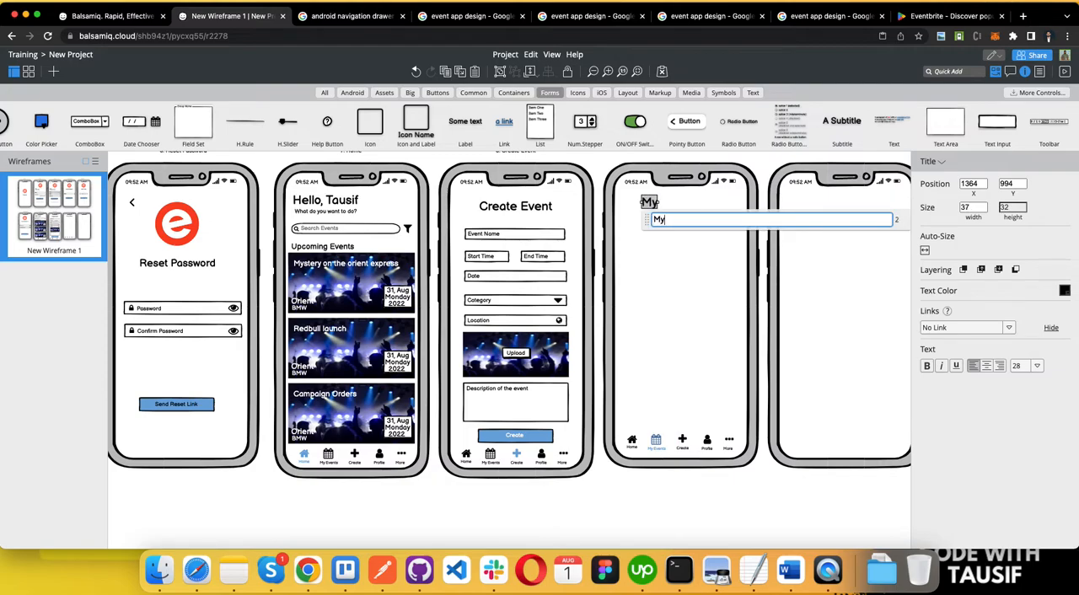
pyautogui.click(725, 296)
pyautogui.moveTo(658, 208); pyautogui.dragTo(679, 213)
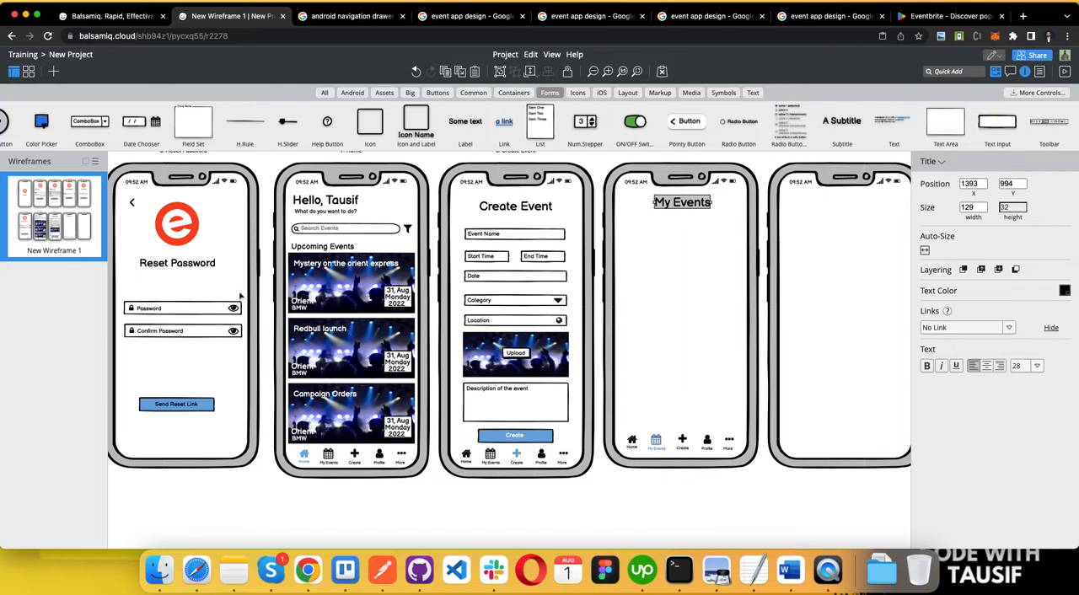
# Step: Try to copy the Home screen's event cards onto the My Events phone, and undo the attempt
pyautogui.click(302, 262)
pyautogui.click(291, 251)
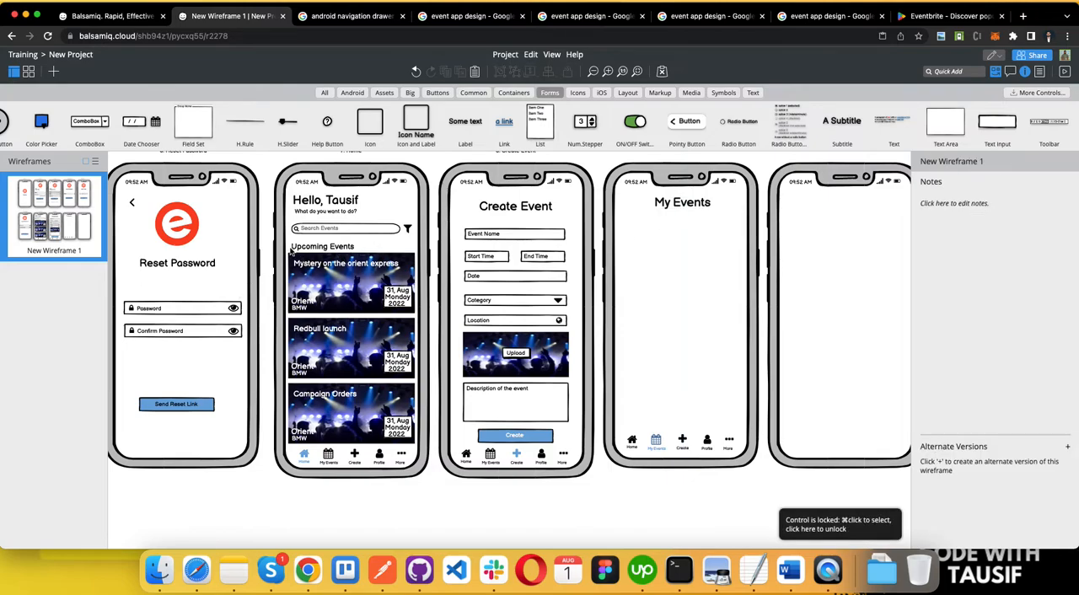
pyautogui.moveTo(291, 253); pyautogui.dragTo(419, 452)
pyautogui.press('super+v')
pyautogui.moveTo(384, 345); pyautogui.dragTo(717, 363)
pyautogui.press('super+z')
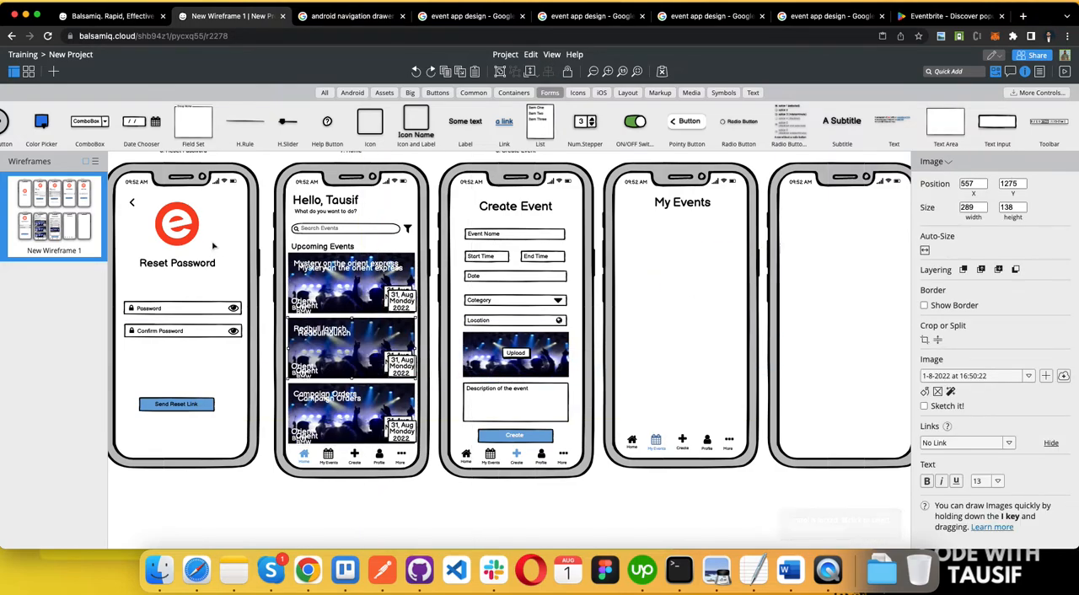
pyautogui.press('super+z')
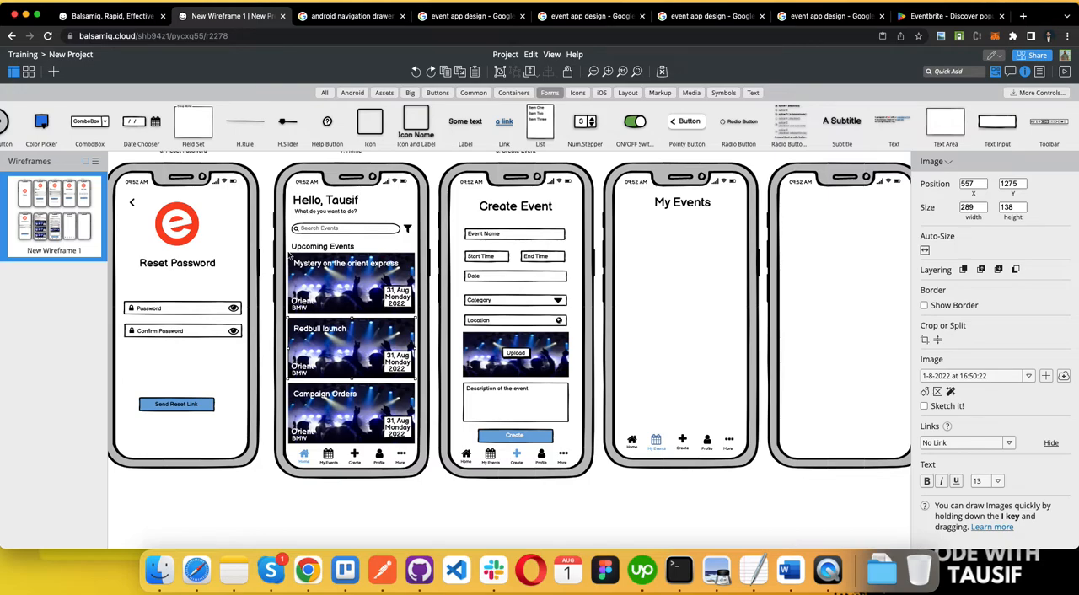
# Step: Copy the Home screen's Upcoming Events heading and three event cards, including their images, onto the My Events screen
pyautogui.click(290, 258)
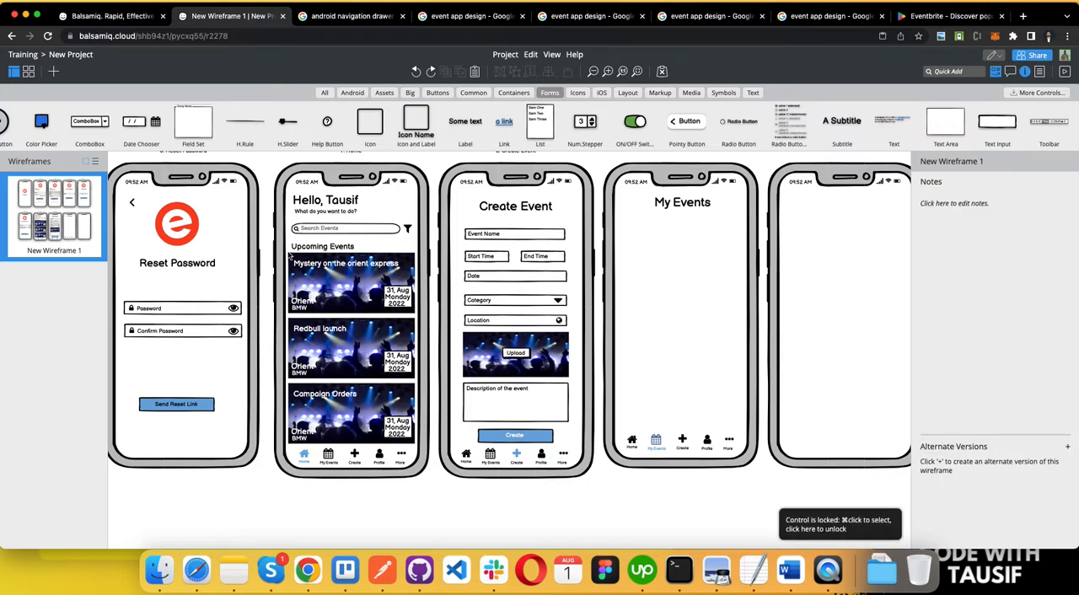
pyautogui.moveTo(289, 244); pyautogui.dragTo(419, 440)
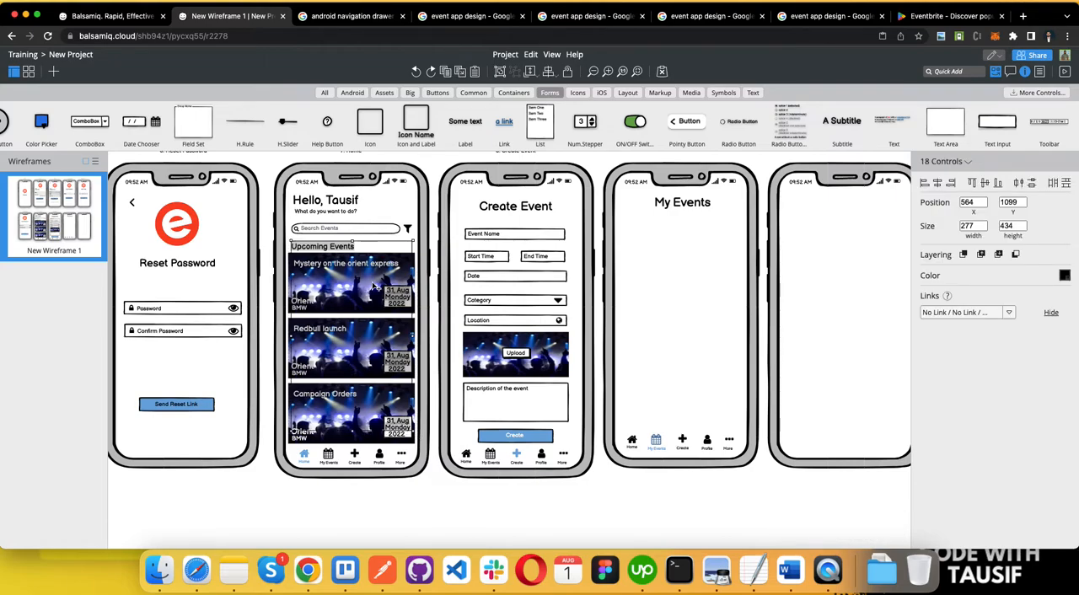
pyautogui.keyDown('shift'); pyautogui.click(375, 287); pyautogui.keyUp('shift')
pyautogui.keyDown('shift'); pyautogui.click(362, 336); pyautogui.keyUp('shift')
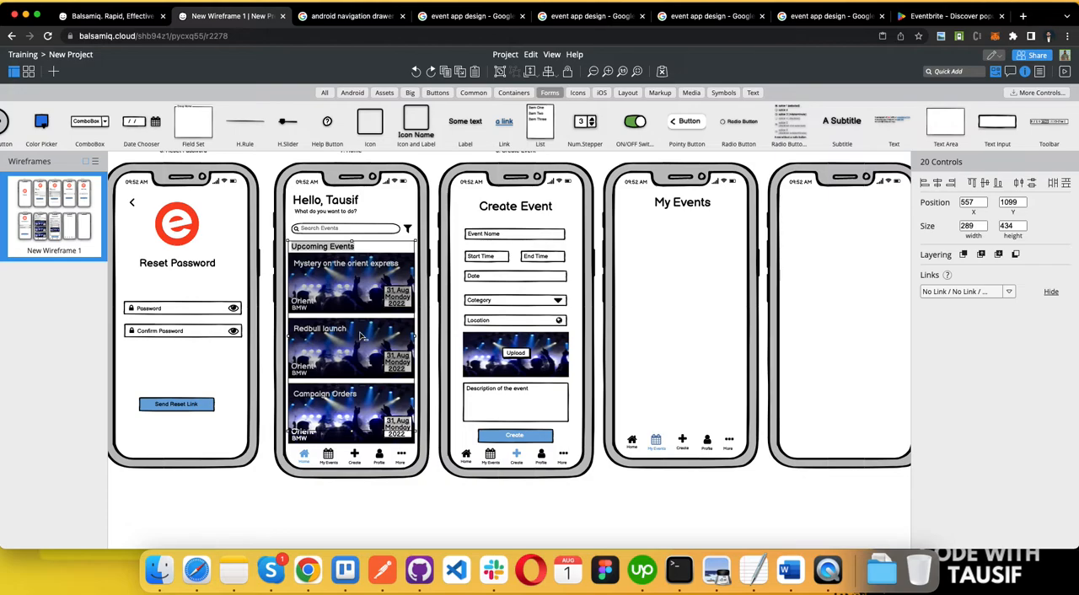
pyautogui.keyDown('shift'); pyautogui.click(363, 411); pyautogui.keyUp('shift')
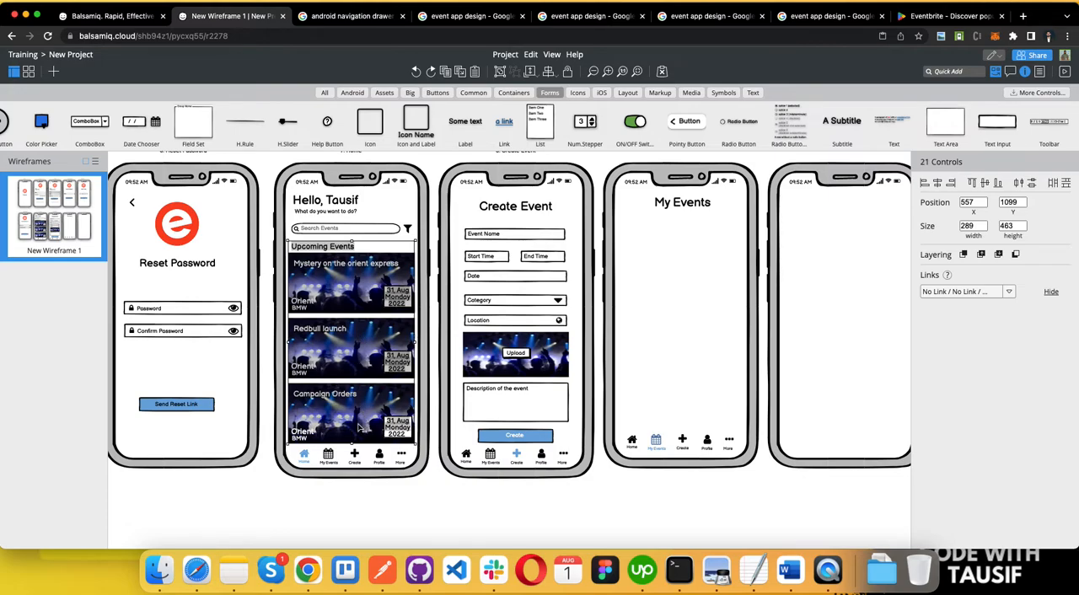
pyautogui.press('super+c')
pyautogui.press('super+v')
pyautogui.moveTo(357, 373); pyautogui.dragTo(685, 342)
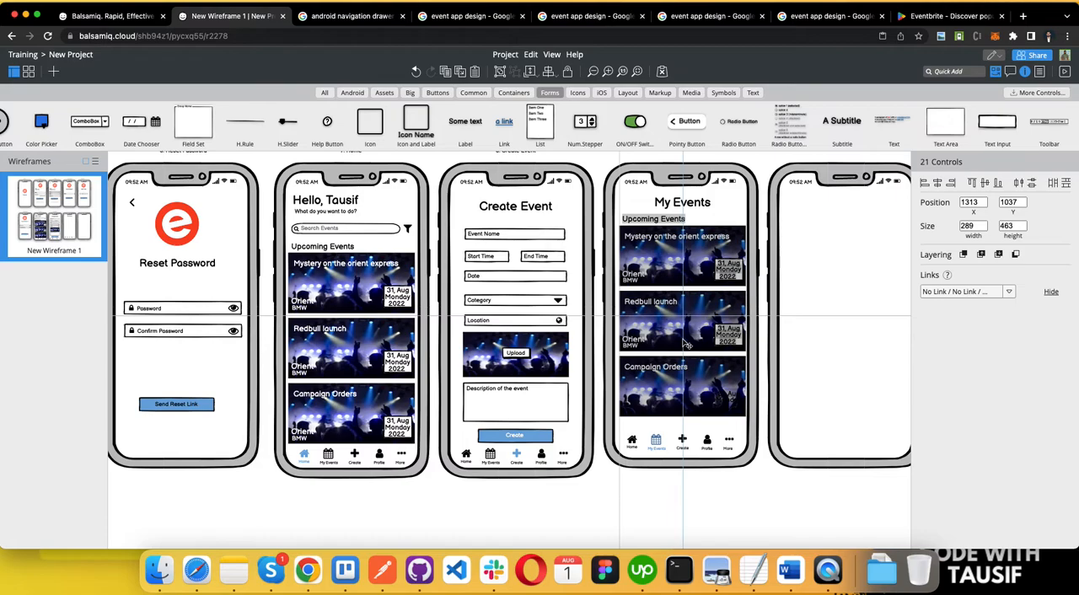
# Step: Delete the copied Upcoming Events heading from the My Events screen
pyautogui.click(674, 220)
pyautogui.click(669, 223)
pyautogui.press('Delete')
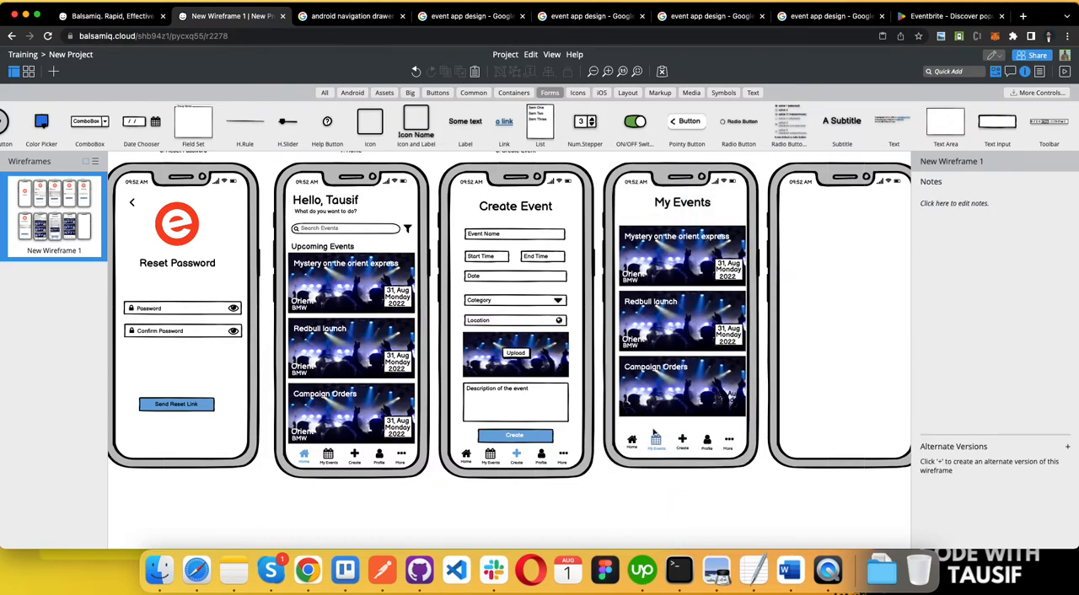
# Step: Duplicate the Create Event screen's caption and place the copy above the My Events phone
pyautogui.hscroll(2, 684, 470)
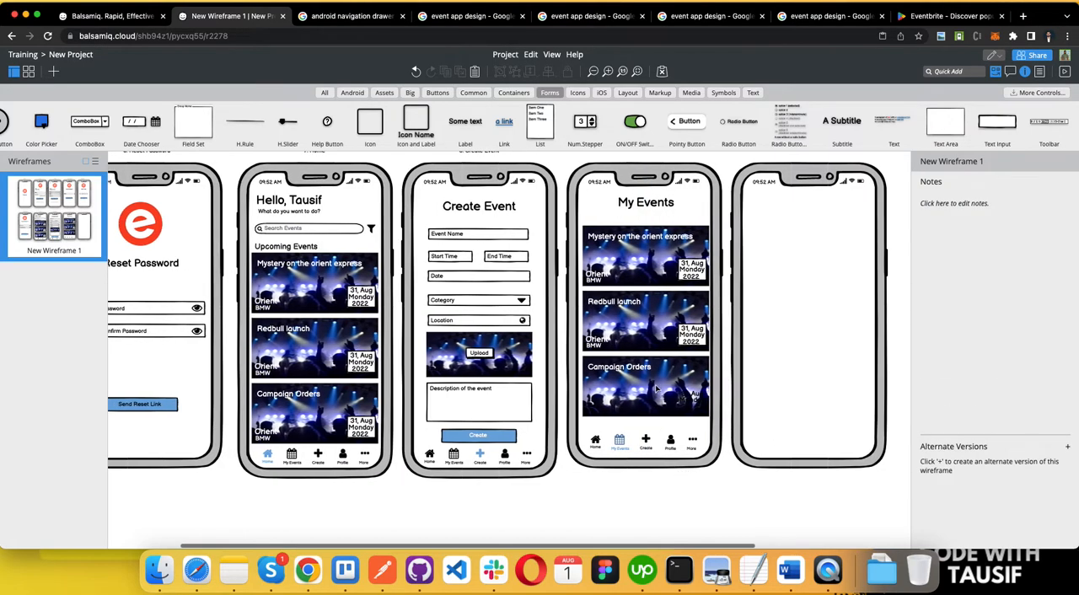
pyautogui.click(599, 165)
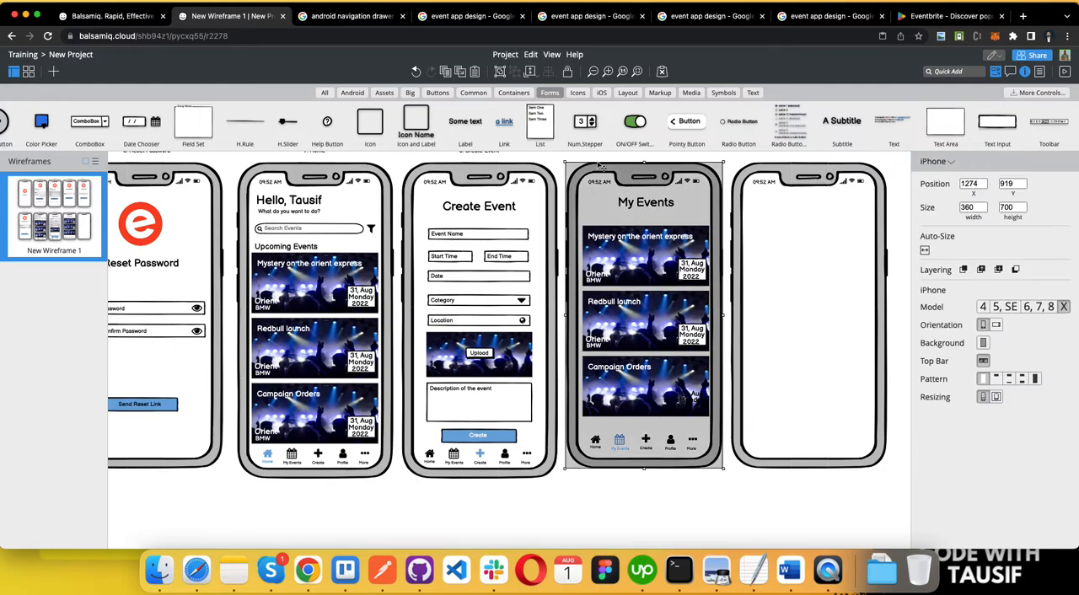
pyautogui.scroll(2, 468, 191)
pyautogui.click(478, 191)
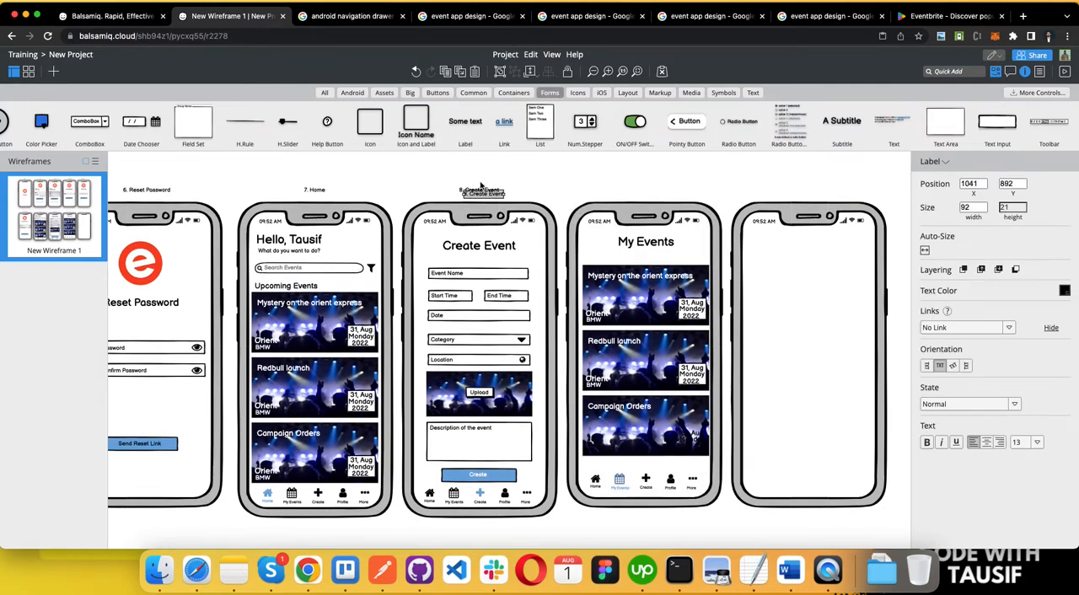
pyautogui.moveTo(486, 198); pyautogui.dragTo(638, 195)
# Step: Change the duplicated caption above the My Events phone to "8. My Events"
pyautogui.doubleClick(638, 190)
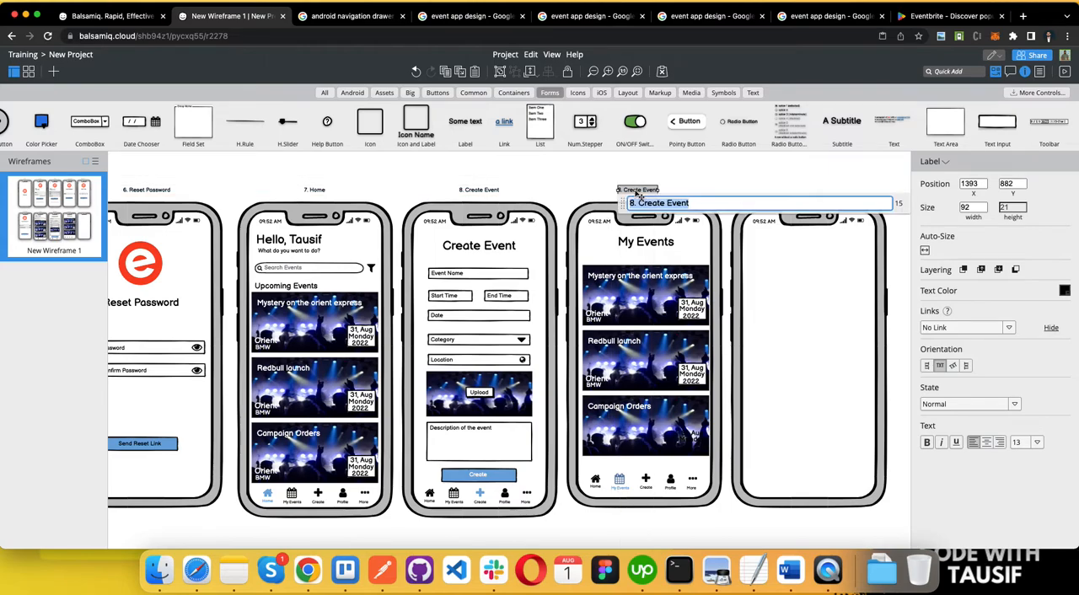
pyautogui.write('M')
pyautogui.write('8. My Event')
pyautogui.write('s')
pyautogui.click(727, 179)
pyautogui.click(643, 192)
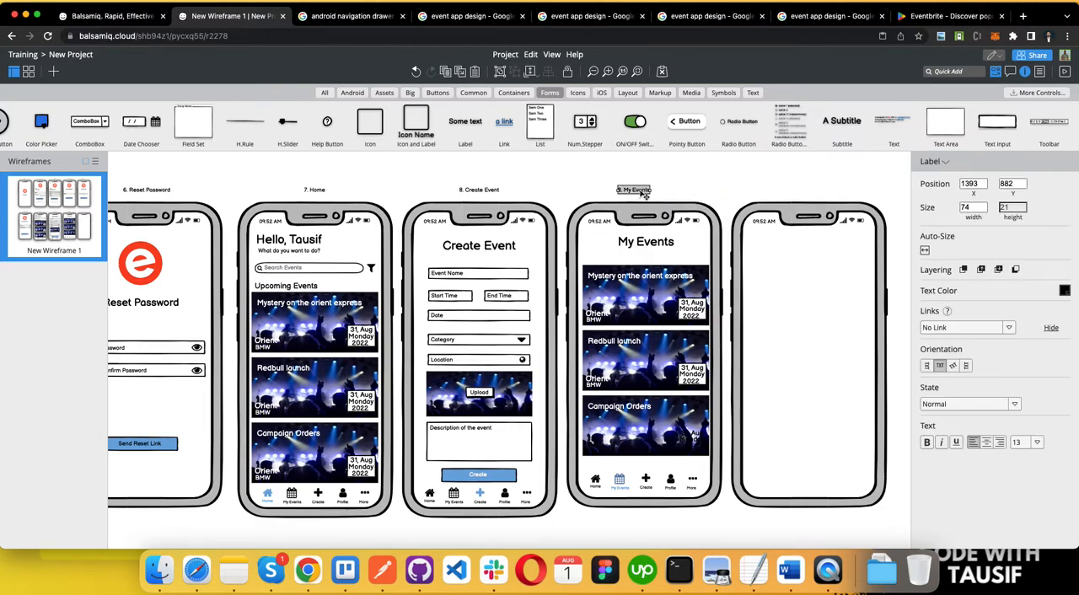
pyautogui.click(688, 178)
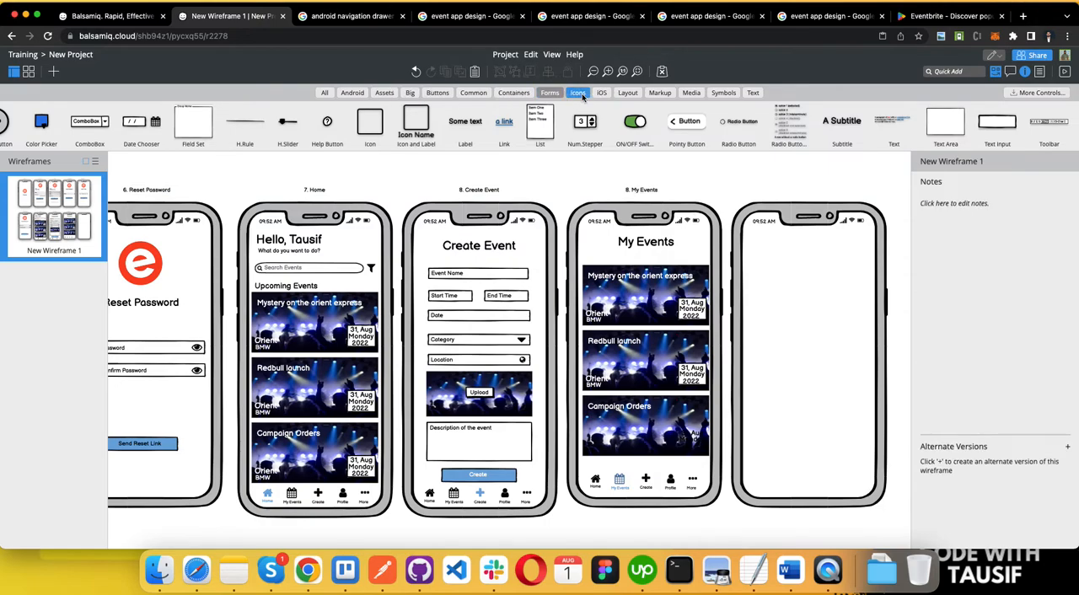
# Step: Add an Amazon icon to the My Events screen, colour it white and place it on the Mystery on the orient express card
pyautogui.click(578, 93)
pyautogui.moveTo(321, 127); pyautogui.dragTo(594, 253)
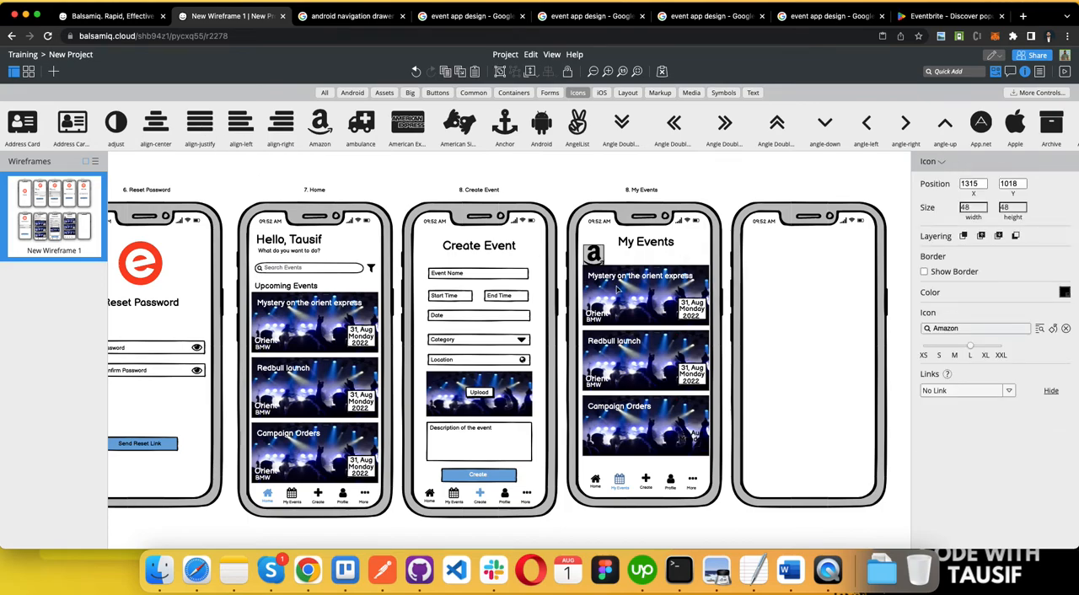
pyautogui.click(1065, 292)
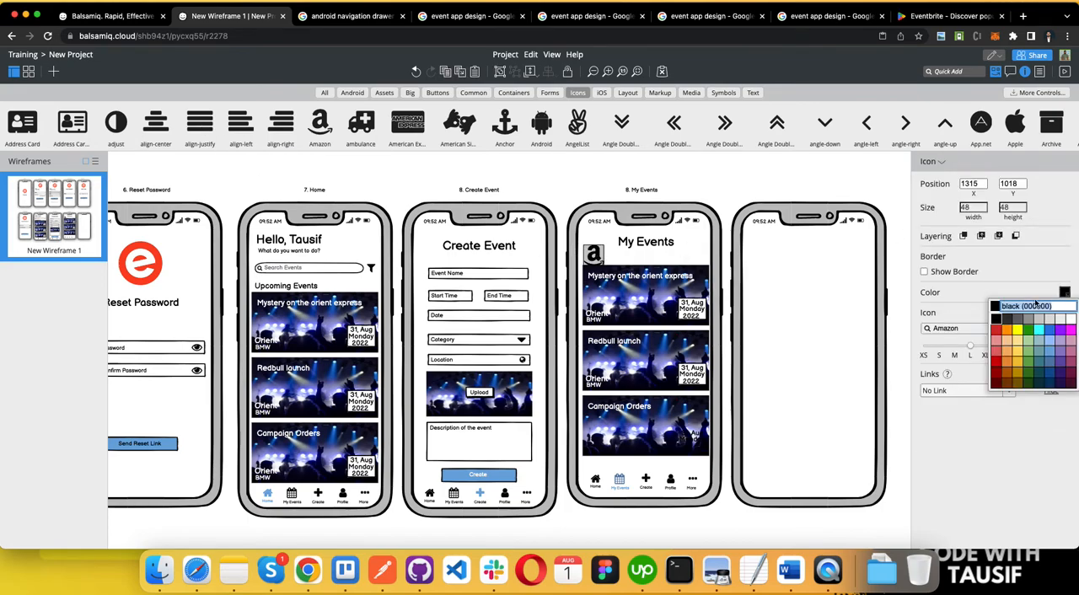
pyautogui.click(1074, 321)
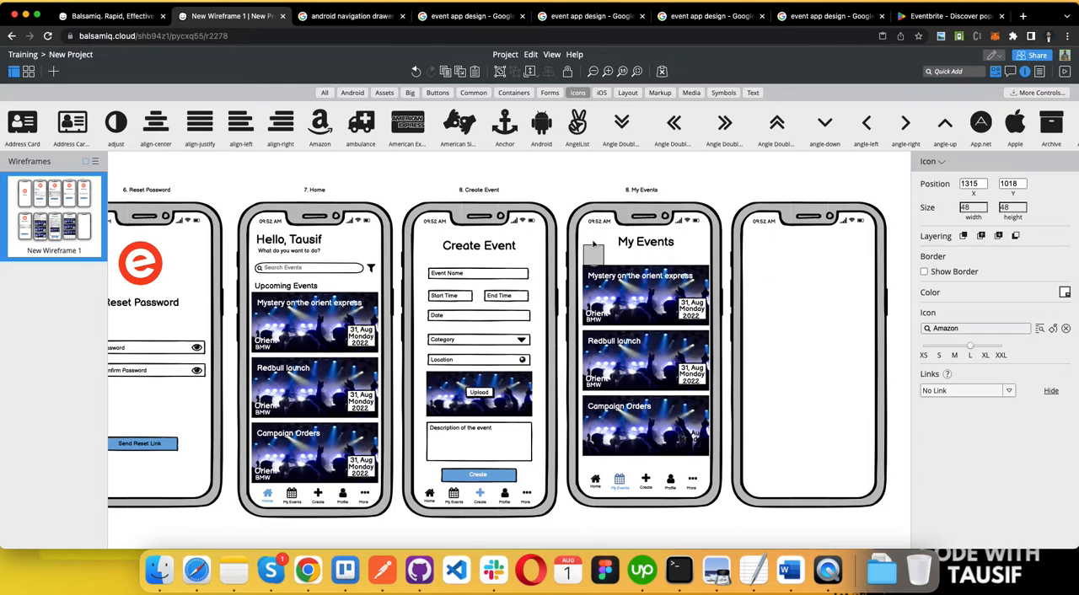
pyautogui.moveTo(595, 255); pyautogui.dragTo(703, 281)
# Step: Change the white icon on the first event card to a pencil and set its size to XS
pyautogui.click(976, 329)
pyautogui.write('edi')
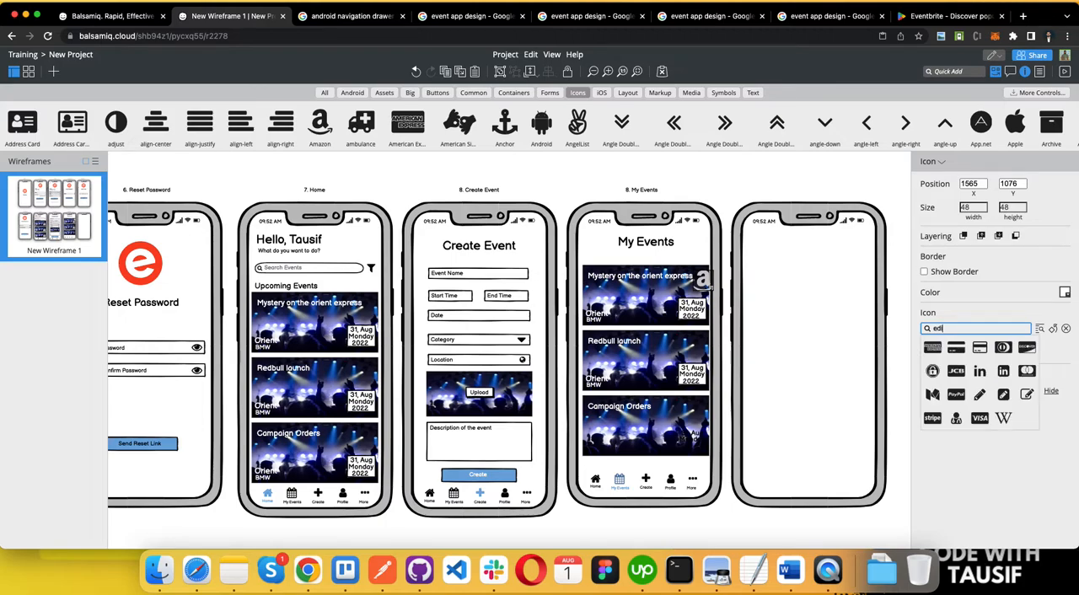
pyautogui.click(981, 397)
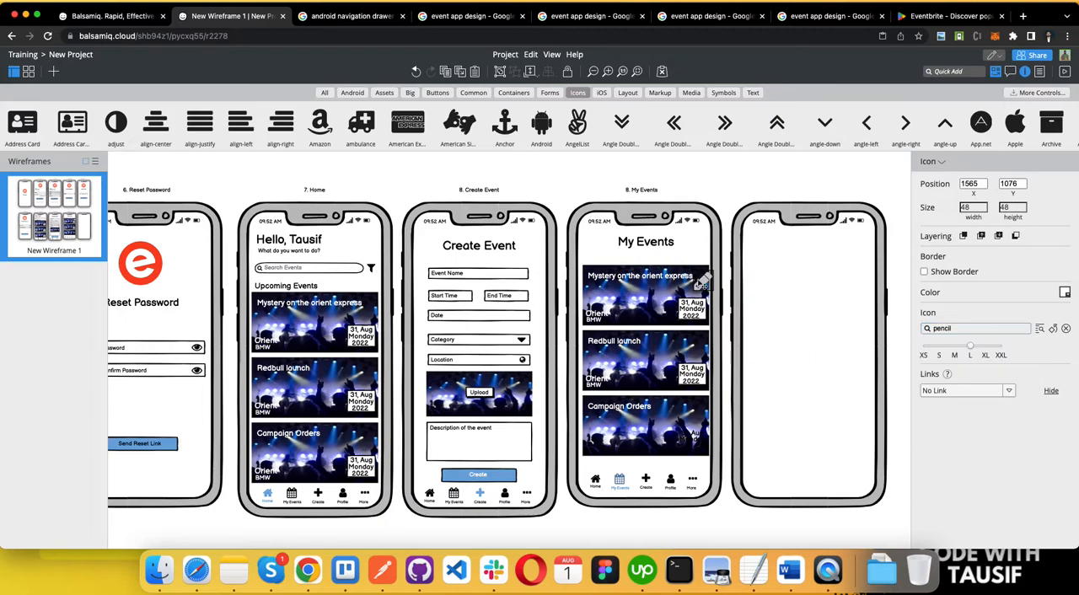
pyautogui.moveTo(702, 282)
pyautogui.mouseDown()
pyautogui.moveTo(692, 279)
pyautogui.moveTo(705, 276)
pyautogui.mouseUp()
pyautogui.click(927, 355)
# Step: Copy the pencil icon onto the Redbull launch and Campaign Orders cards on the My Events screen
pyautogui.press('super+v')
pyautogui.moveTo(702, 393)
pyautogui.mouseDown()
pyautogui.moveTo(705, 340)
pyautogui.moveTo(704, 406)
pyautogui.mouseUp()
pyautogui.click(669, 530)
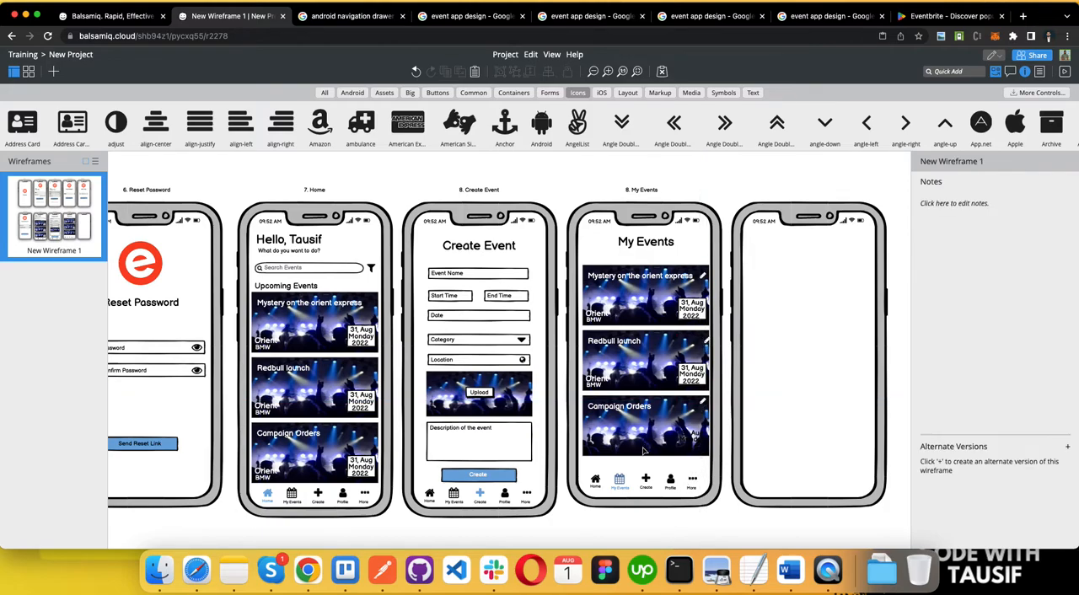
# Step: Align the pencil icon on the Redbull launch card with the pencils on the other My Events cards
pyautogui.hscroll(1, 646, 449)
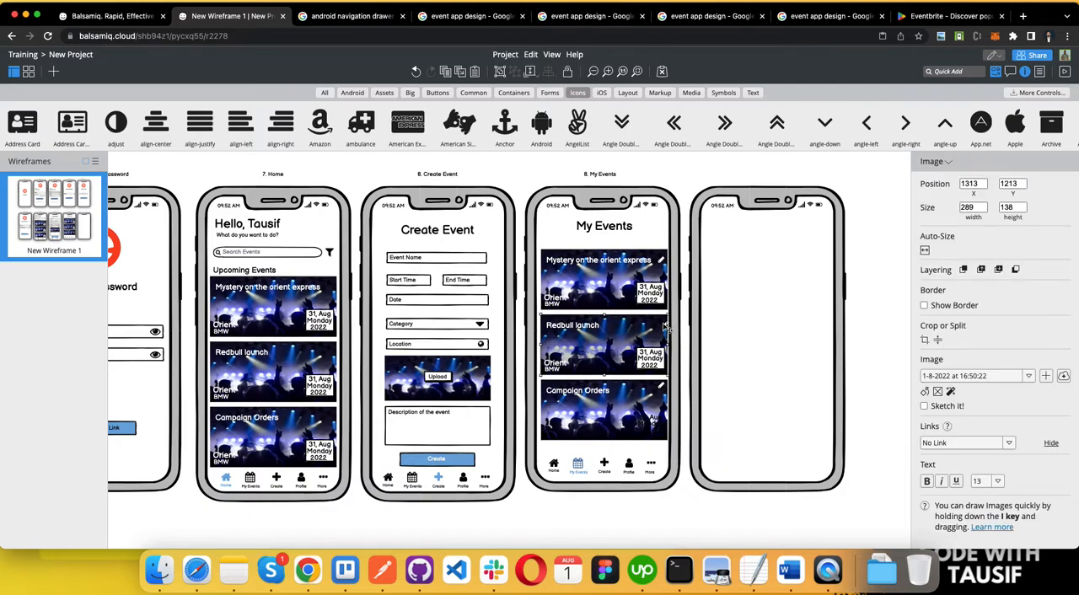
pyautogui.click(667, 327)
pyautogui.click(637, 547)
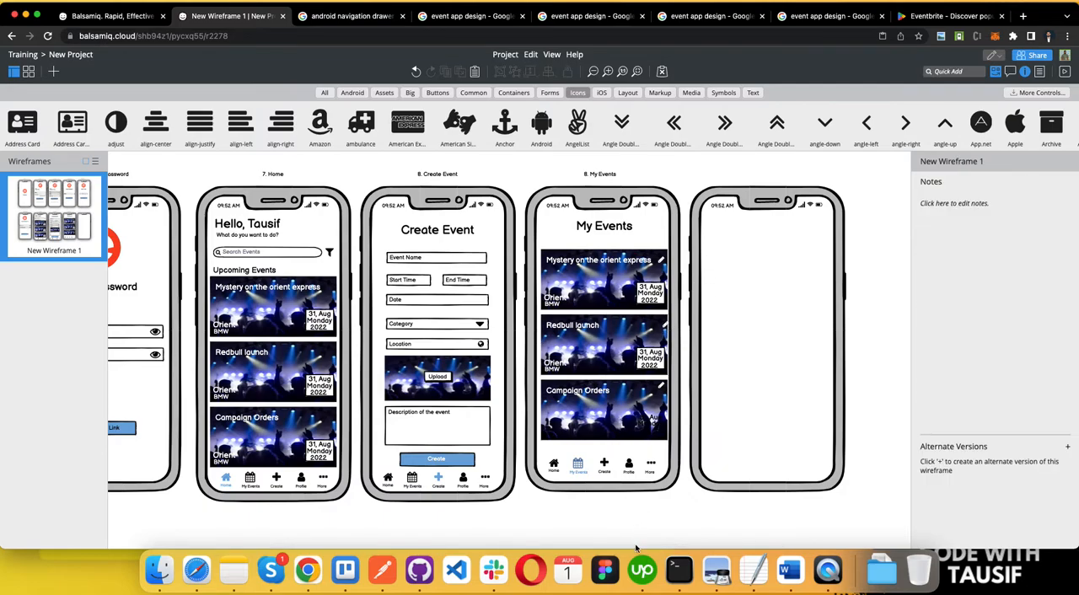
pyautogui.click(666, 328)
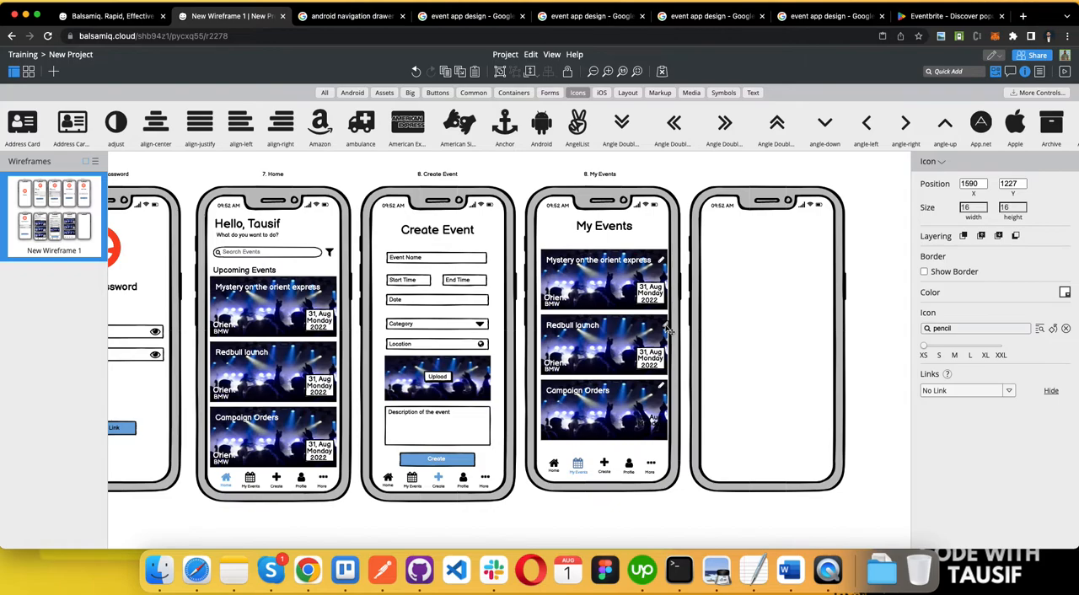
# Step: Move the blank phone farther right to leave room for another screen beside My Events
pyautogui.click(750, 236)
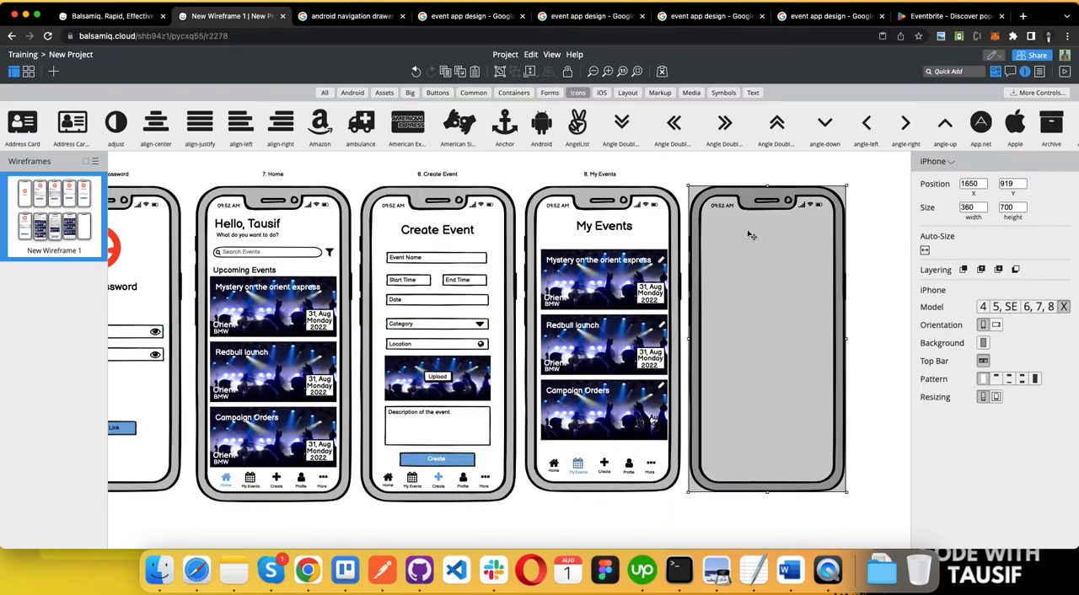
pyautogui.press('Delete')
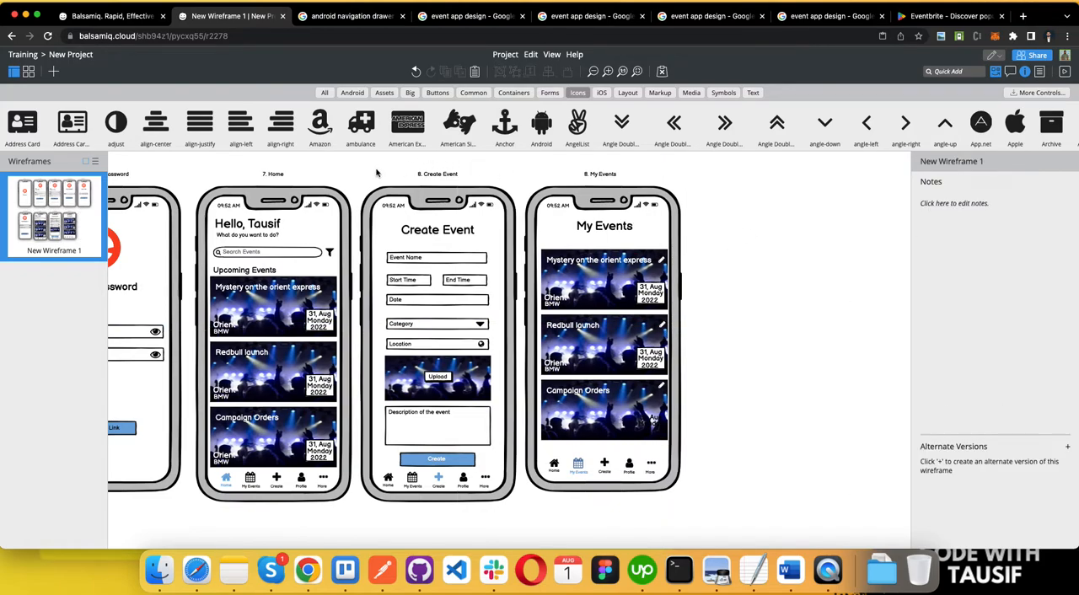
pyautogui.press('super+z')
pyautogui.moveTo(807, 206); pyautogui.dragTo(916, 206)
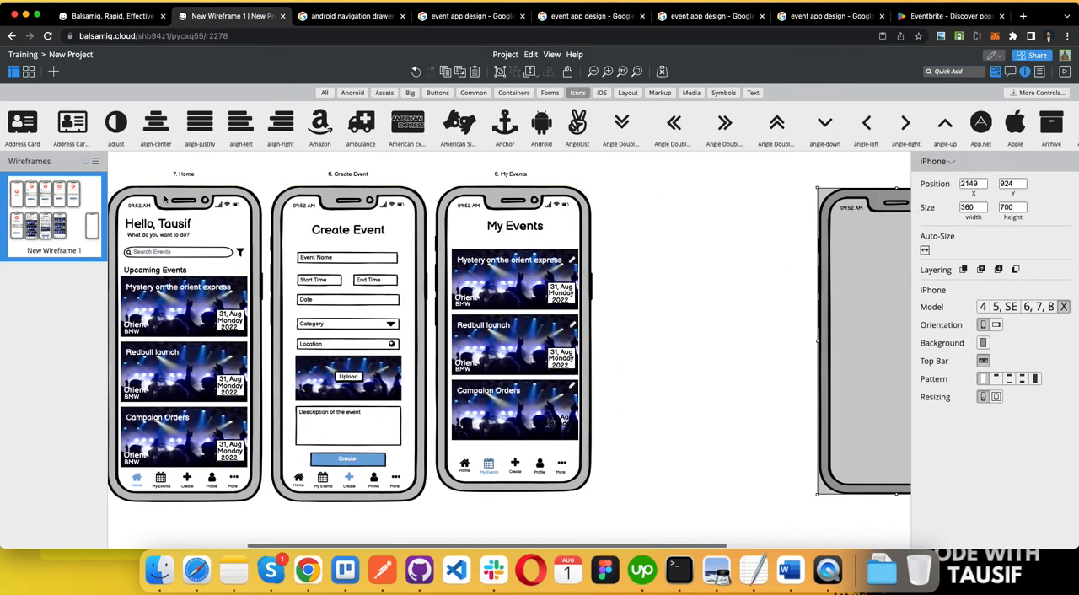
# Step: Unlock the iPhone frame of the Create Event screen so that it can be selected
pyautogui.click(296, 173)
pyautogui.moveTo(289, 250); pyautogui.dragTo(430, 530)
pyautogui.rightClick(275, 209)
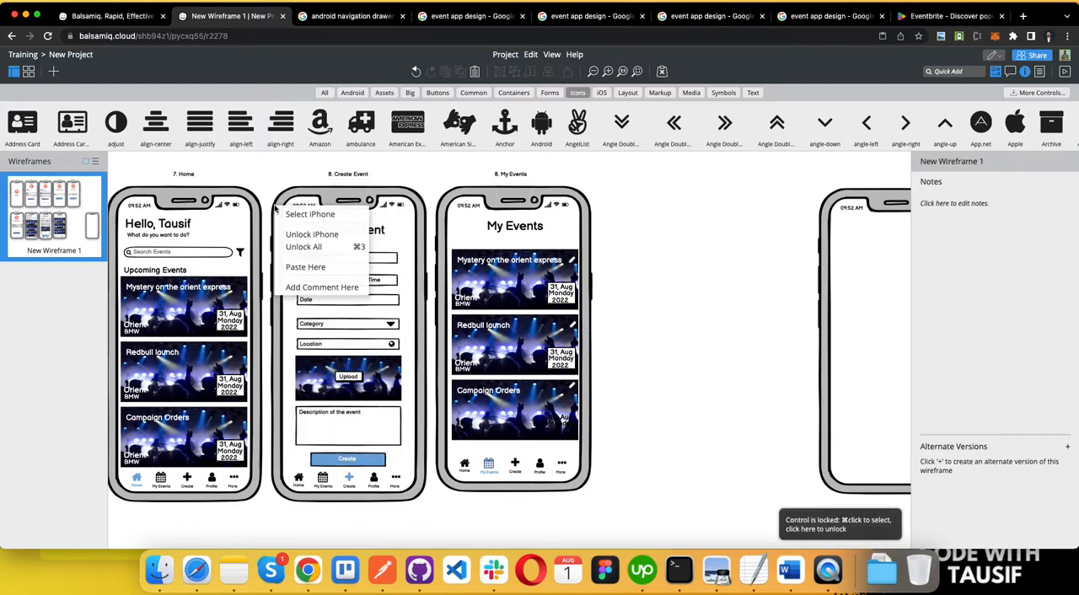
pyautogui.click(325, 229)
pyautogui.click(282, 164)
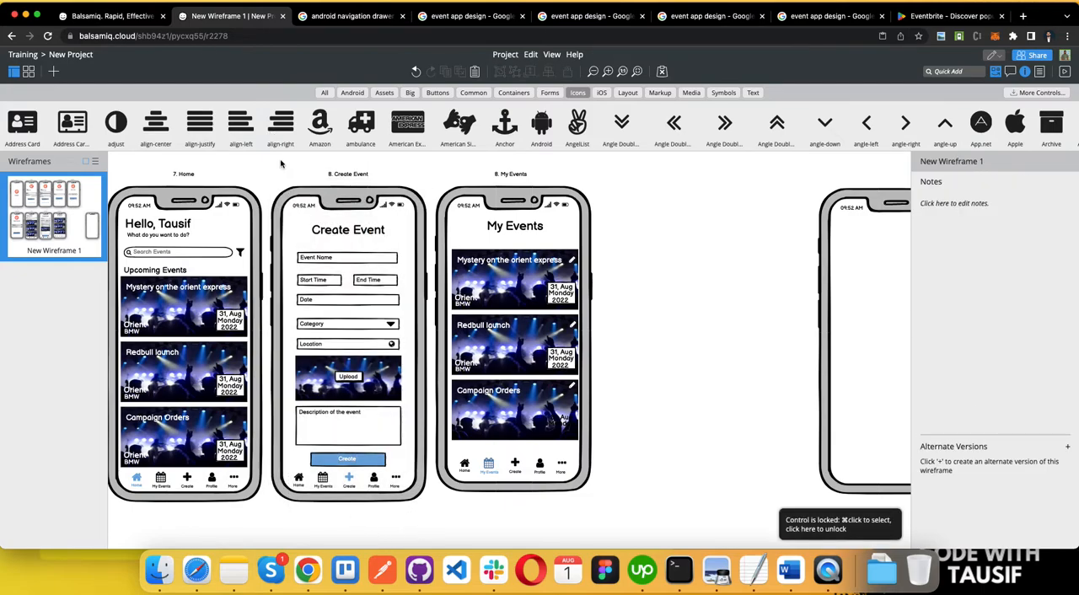
# Step: Duplicate the whole Create Event screen with its caption and place the copy between My Events and the blank phone
pyautogui.moveTo(269, 172); pyautogui.dragTo(433, 516)
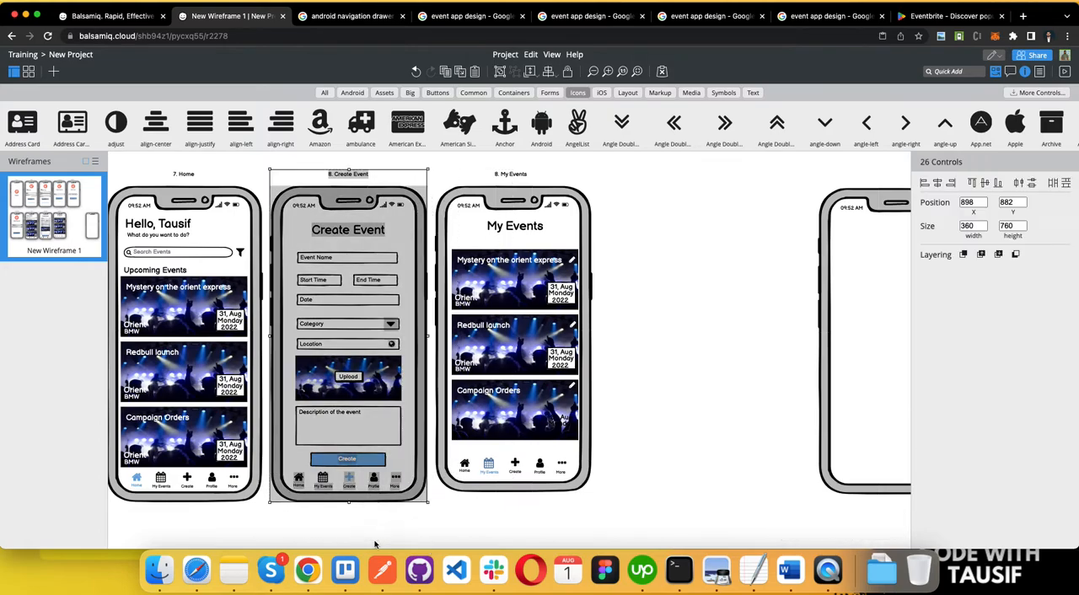
pyautogui.press('super+v')
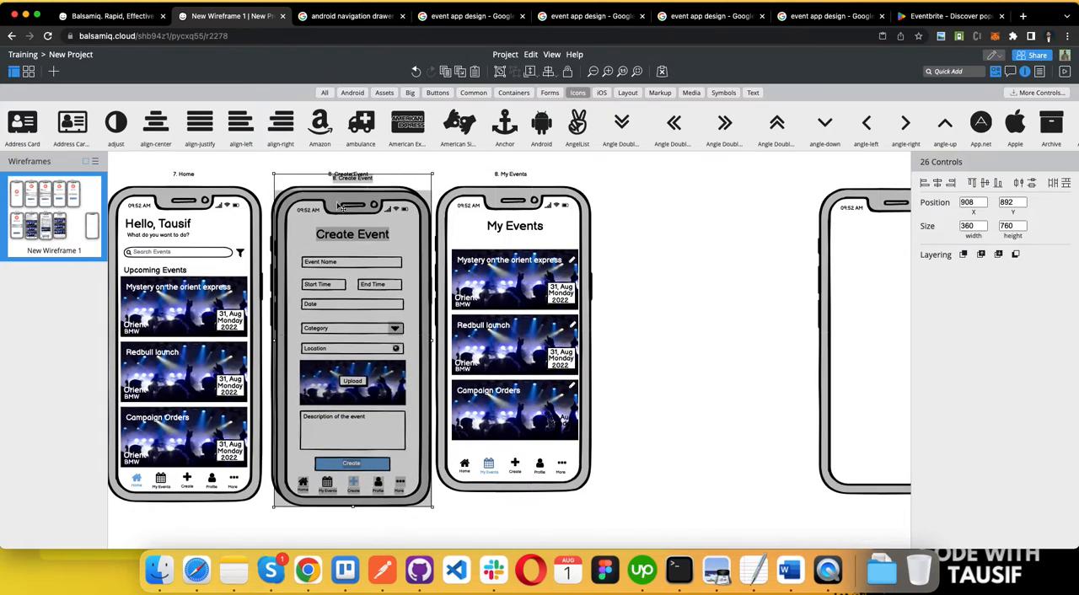
pyautogui.moveTo(358, 238); pyautogui.dragTo(695, 222)
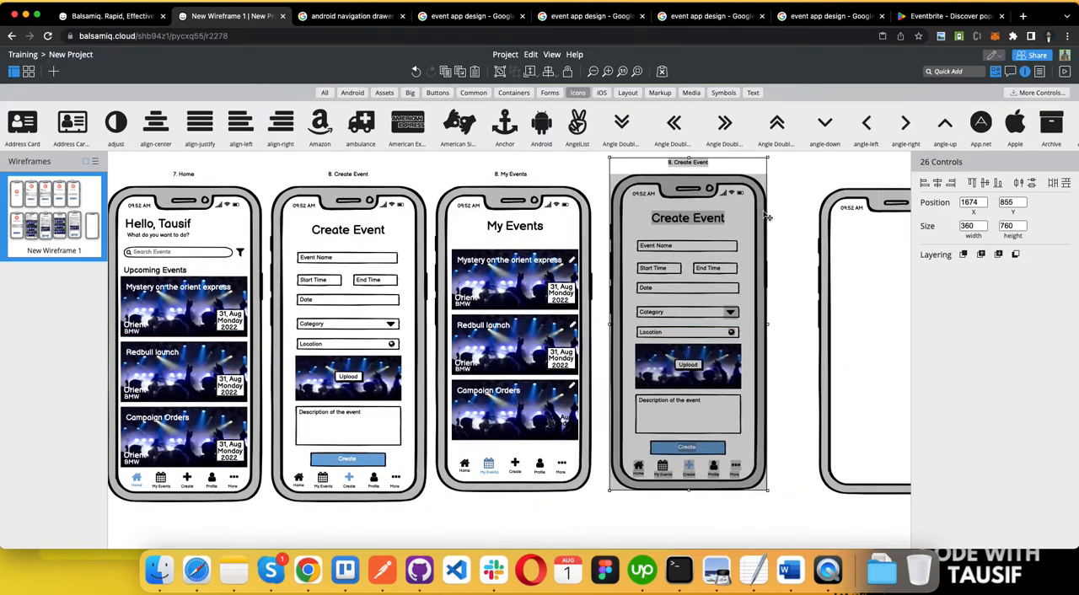
pyautogui.click(801, 194)
pyautogui.press('super+z')
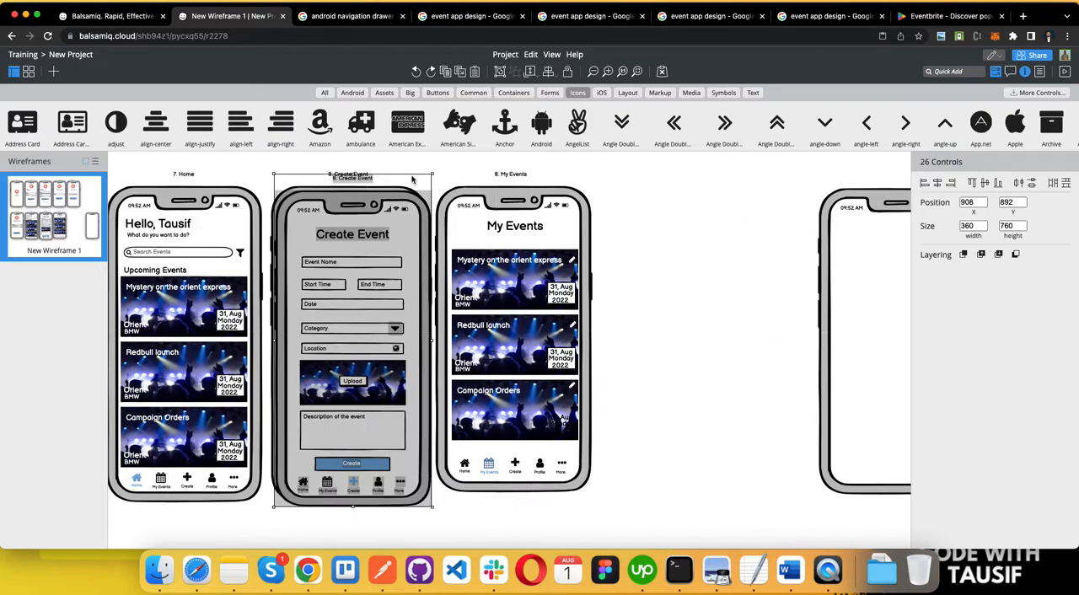
pyautogui.moveTo(368, 205); pyautogui.dragTo(707, 195)
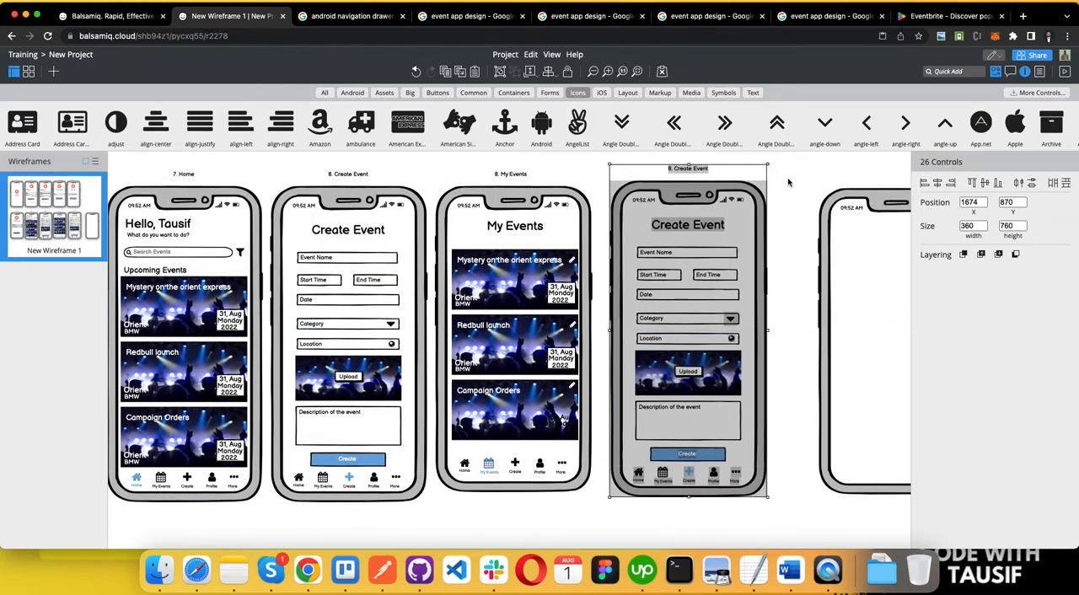
# Step: Change the caption above the duplicated Create Event phone to "9. Update Event"
pyautogui.click(717, 173)
pyautogui.doubleClick(715, 171)
pyautogui.press('Right')
pyautogui.press('BackSpace')
pyautogui.press('BackSpace')
pyautogui.press('BackSpace')
pyautogui.press('BackSpace')
pyautogui.press('BackSpace')
pyautogui.press('BackSpace')
pyautogui.press('BackSpace')
pyautogui.press('BackSpace')
pyautogui.press('BackSpace')
pyautogui.press('BackSpace')
pyautogui.press('BackSpace')
pyautogui.press('BackSpace')
pyautogui.press('BackSpace')
pyautogui.press('BackSpace')
pyautogui.press('BackSpace')
pyautogui.write('9. Update Event')
pyautogui.click(785, 262)
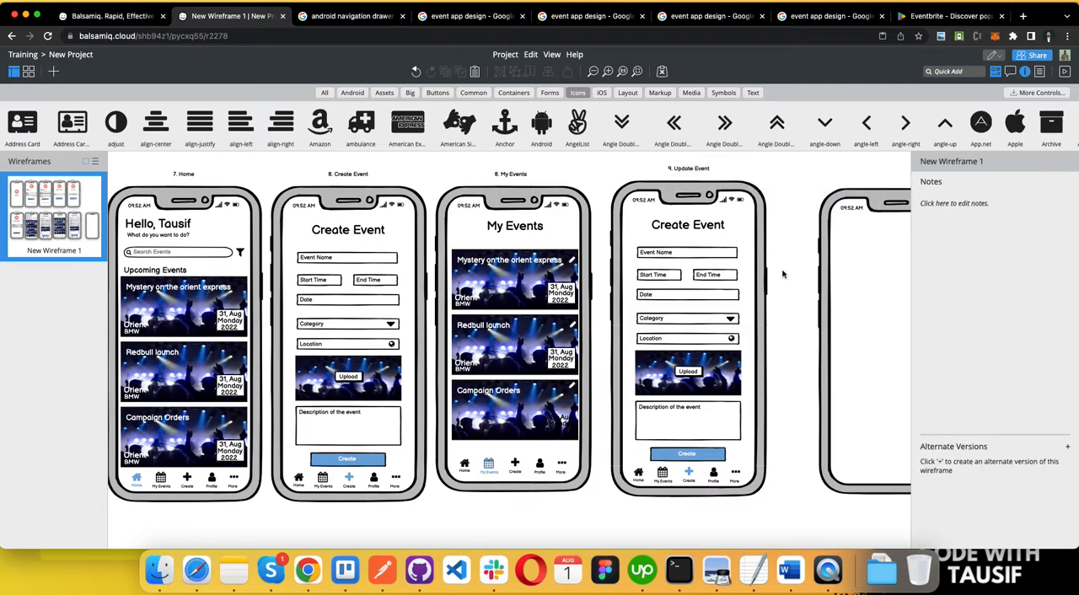
# Step: Change the title inside the duplicated phone to "Update Event"
pyautogui.hscroll(2, 716, 253)
pyautogui.click(629, 242)
pyautogui.click(634, 229)
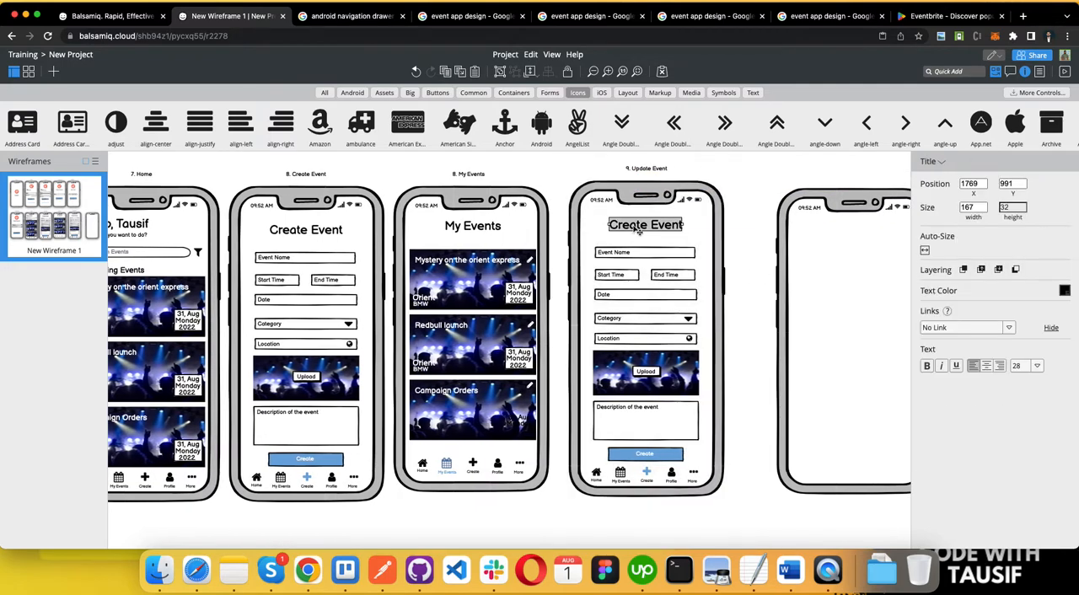
pyautogui.doubleClick(635, 228)
pyautogui.write('Update Event')
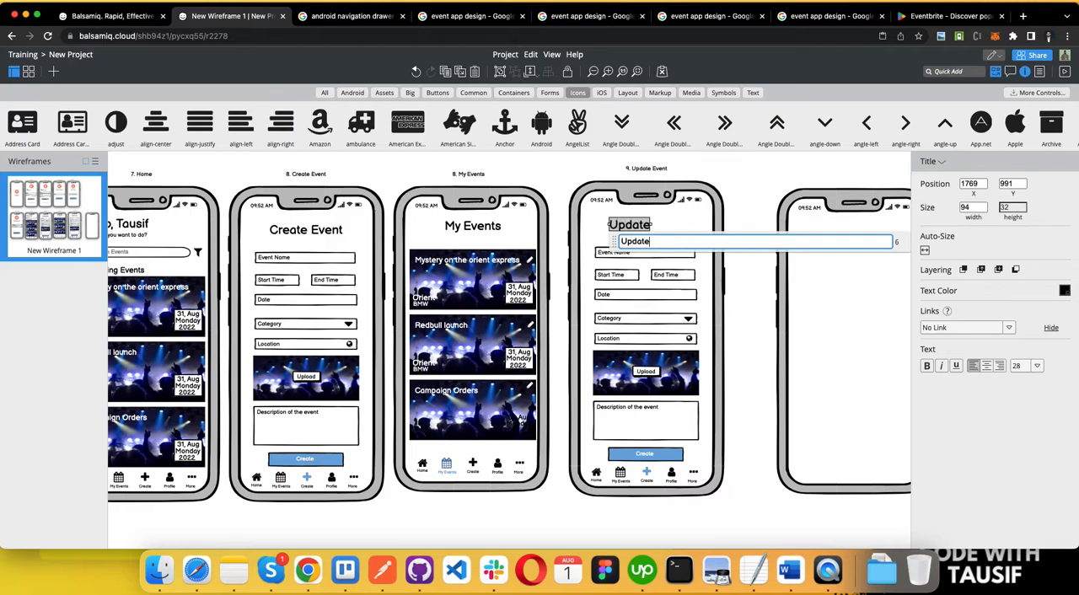
pyautogui.click(726, 217)
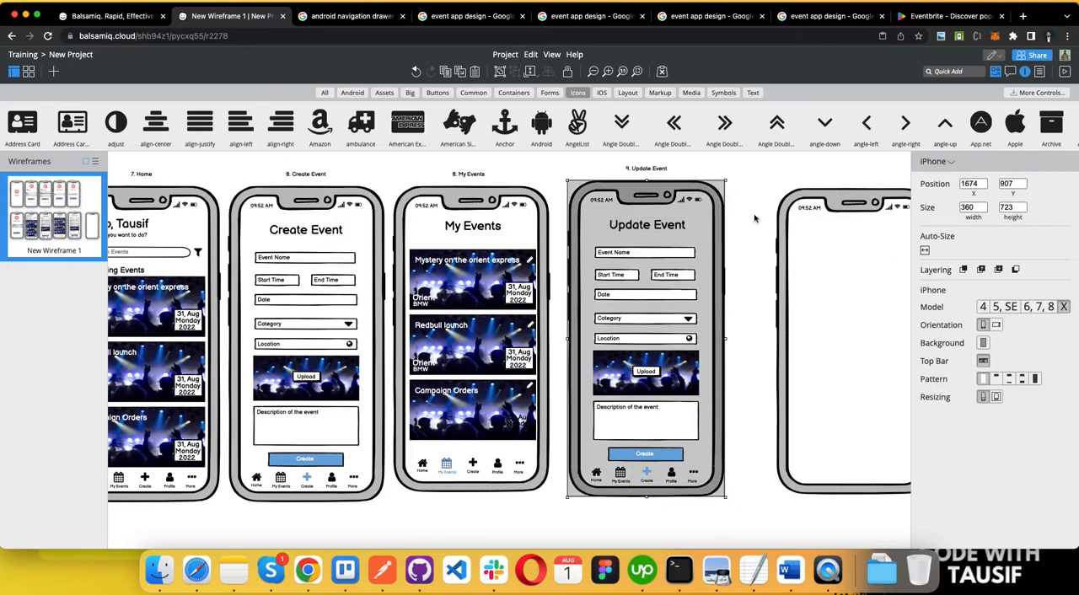
pyautogui.click(757, 223)
# Step: Relabel the blue button on the Update Event screen as "Update"
pyautogui.doubleClick(646, 455)
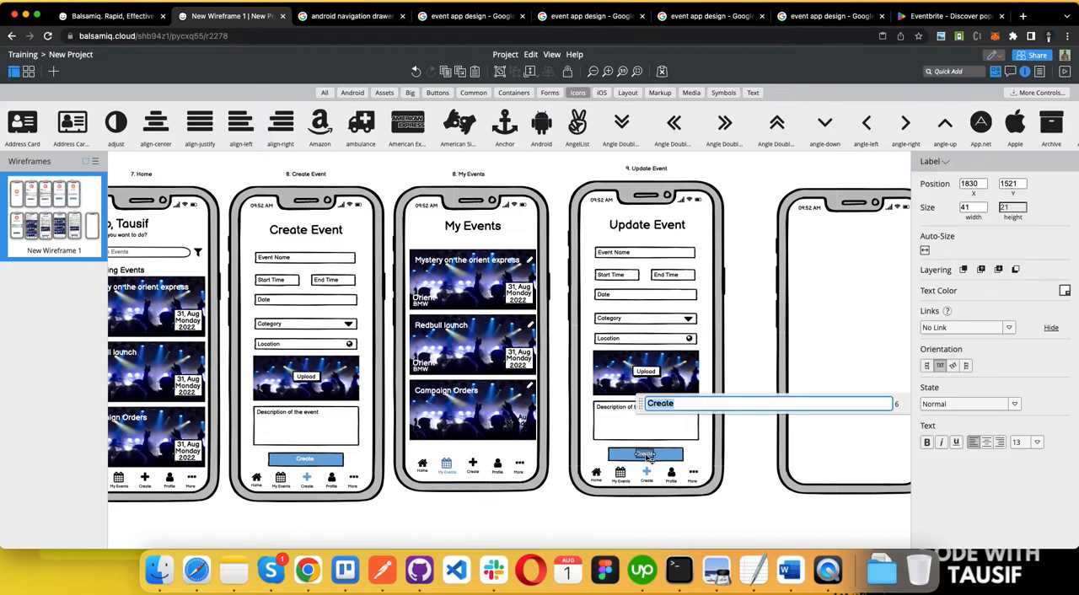
pyautogui.write('Update')
pyautogui.click(727, 445)
pyautogui.hscroll(3, 732, 445)
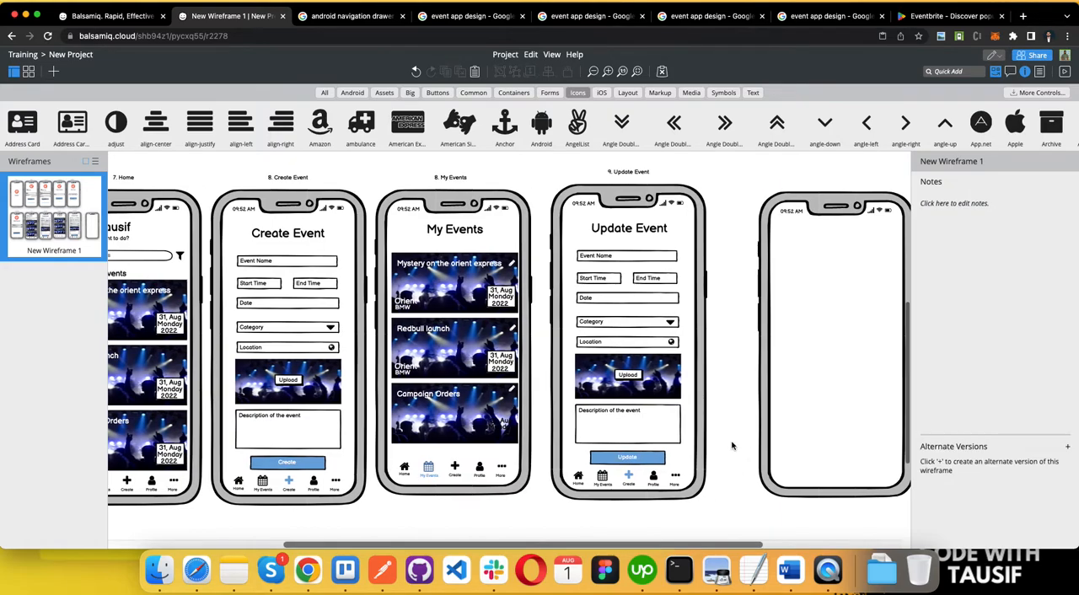
# Step: Switch to the Word requirements document, check the Create, Update and Delete items under Events, and return to the wireframe
pyautogui.hotkey('ctrl', 'Left')
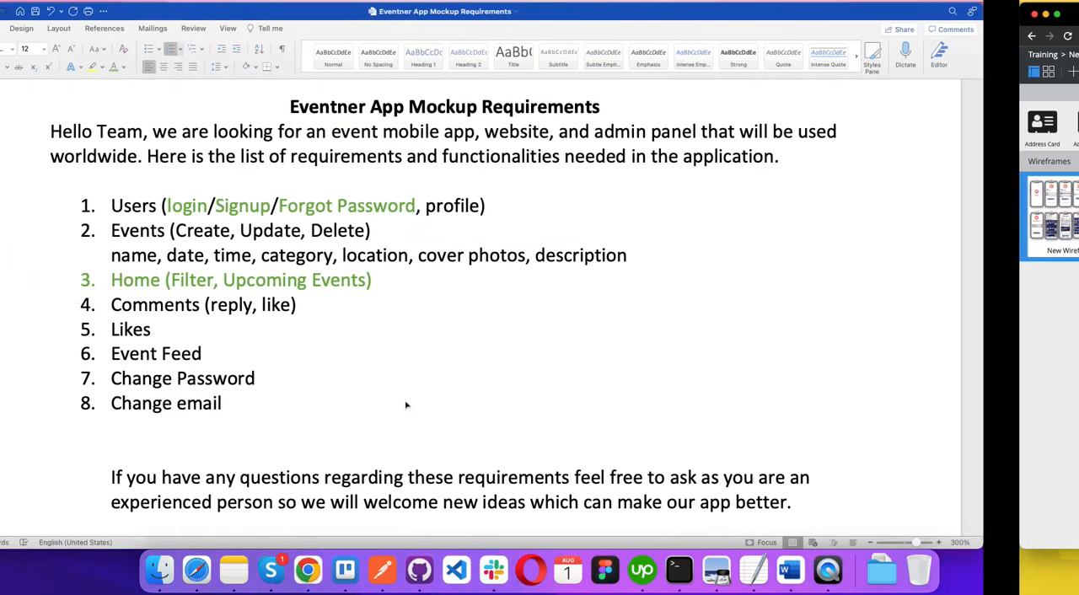
pyautogui.click(428, 279)
pyautogui.doubleClick(296, 231)
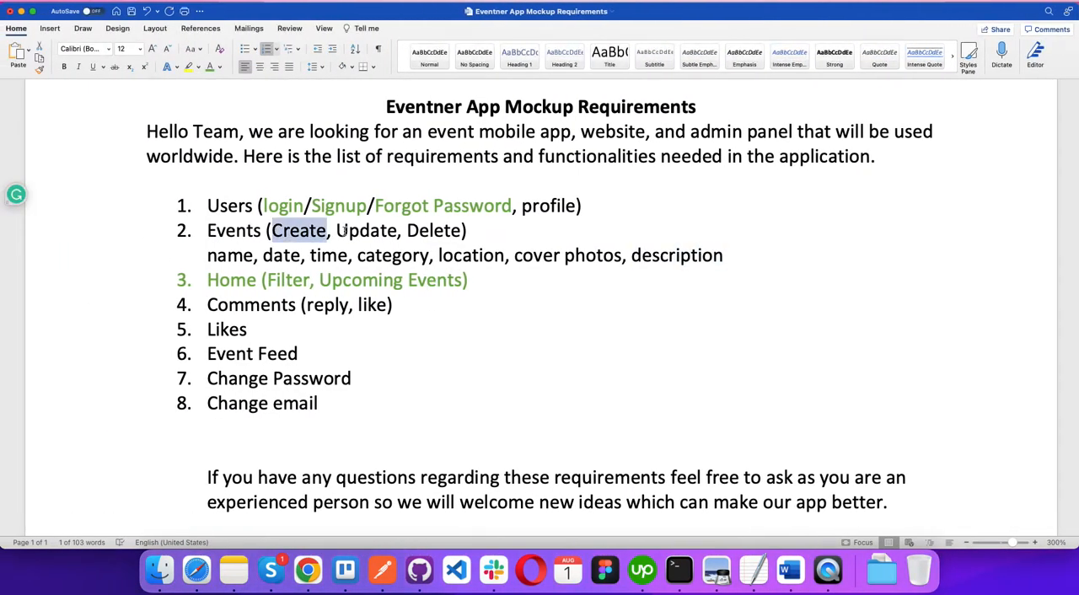
pyautogui.doubleClick(366, 230)
pyautogui.doubleClick(434, 230)
pyautogui.hotkey('ctrl', 'Right')
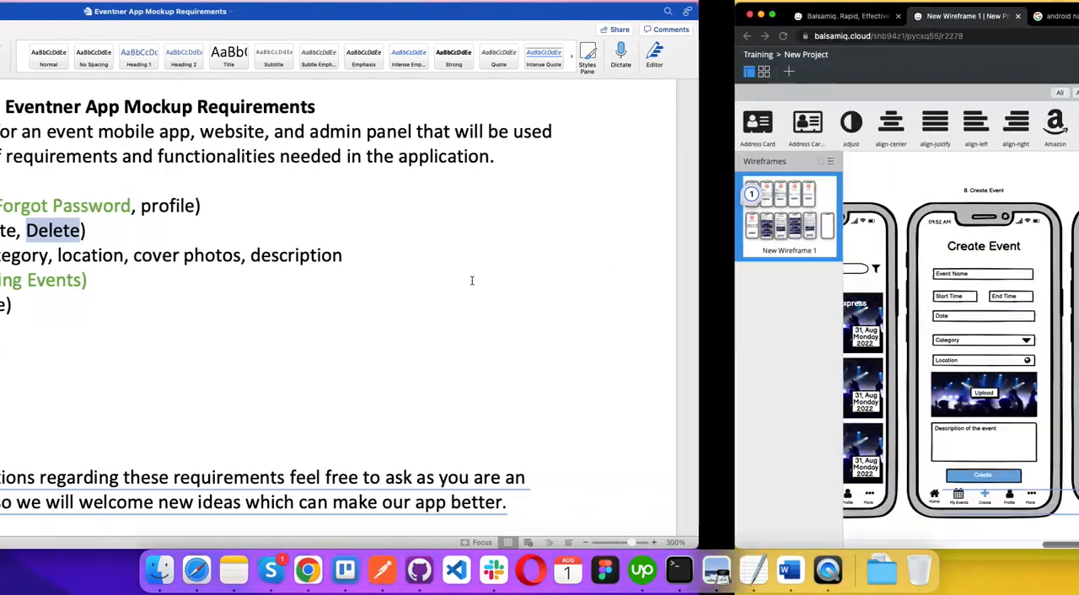
pyautogui.scroll(-1, 500, 203)
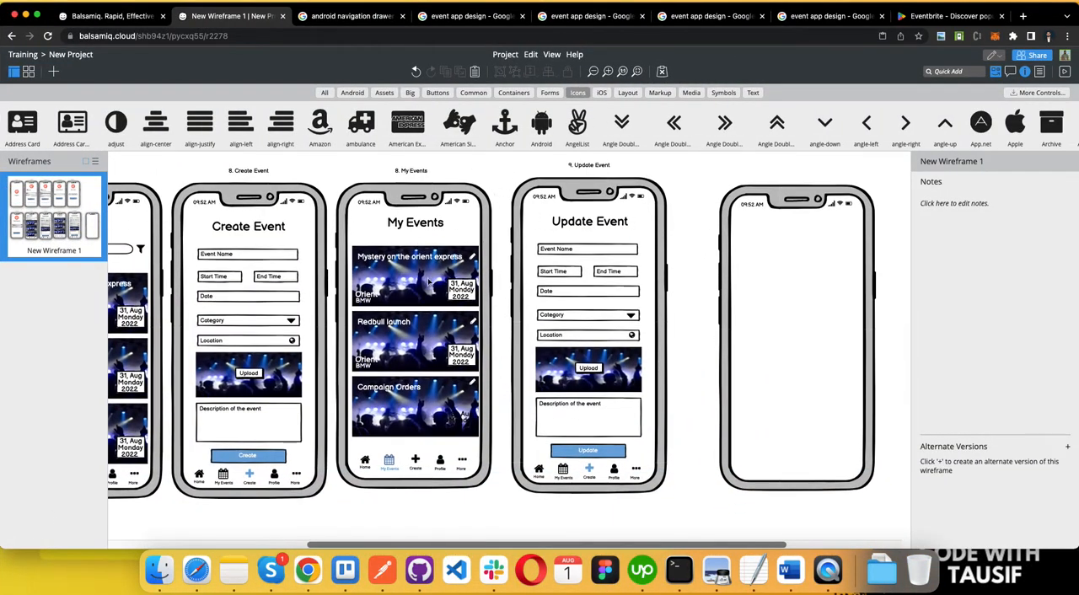
pyautogui.click(474, 259)
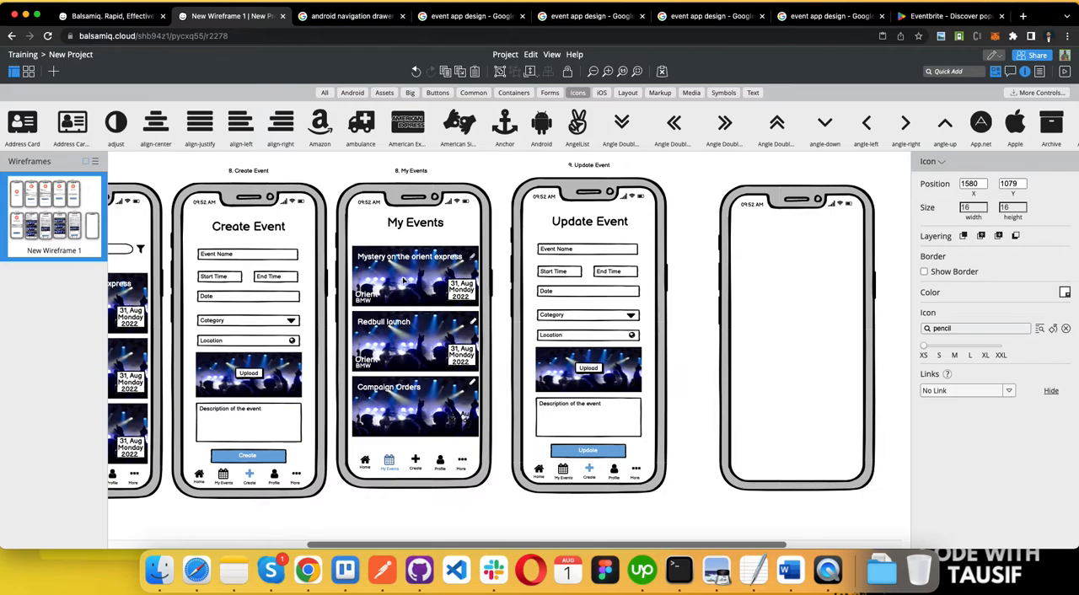
pyautogui.click(644, 220)
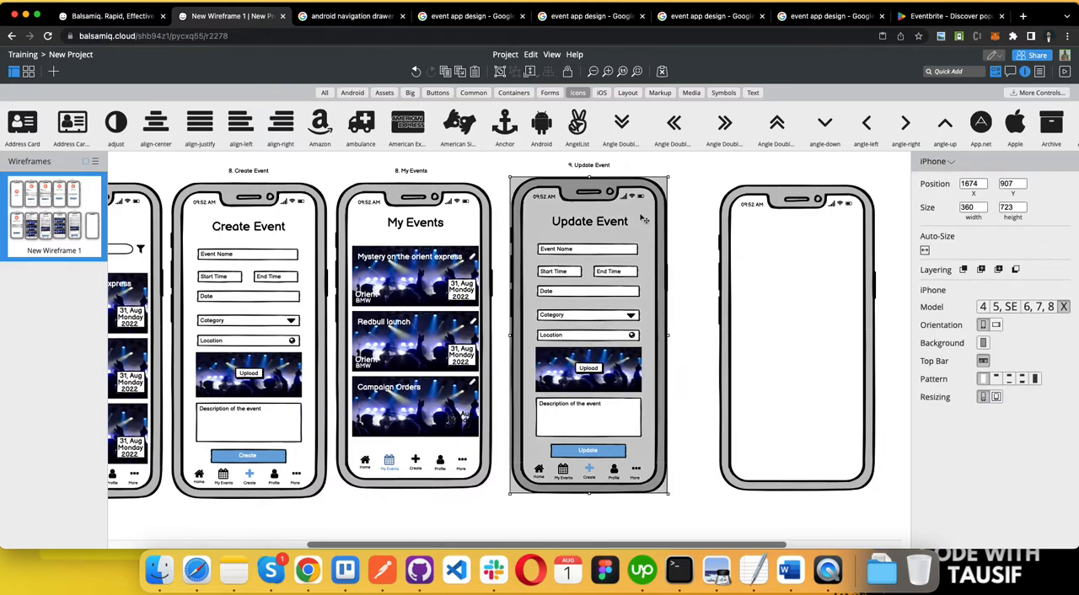
pyautogui.click(691, 199)
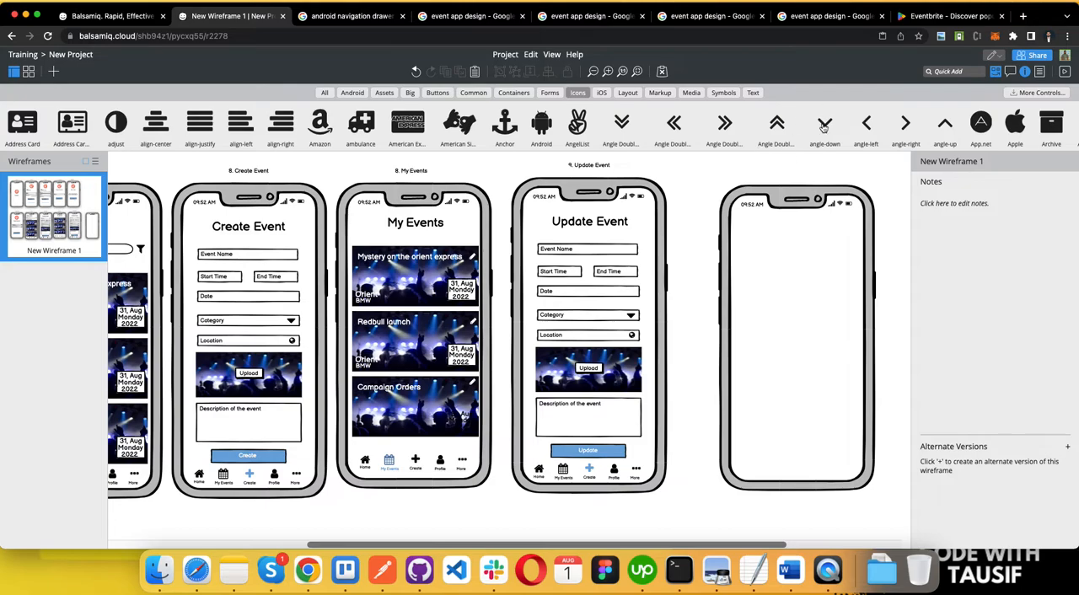
# Step: Add a Trash Outlined icon of size S in the upper-right corner of the Update Event phone screen
pyautogui.moveTo(825, 125); pyautogui.dragTo(643, 227)
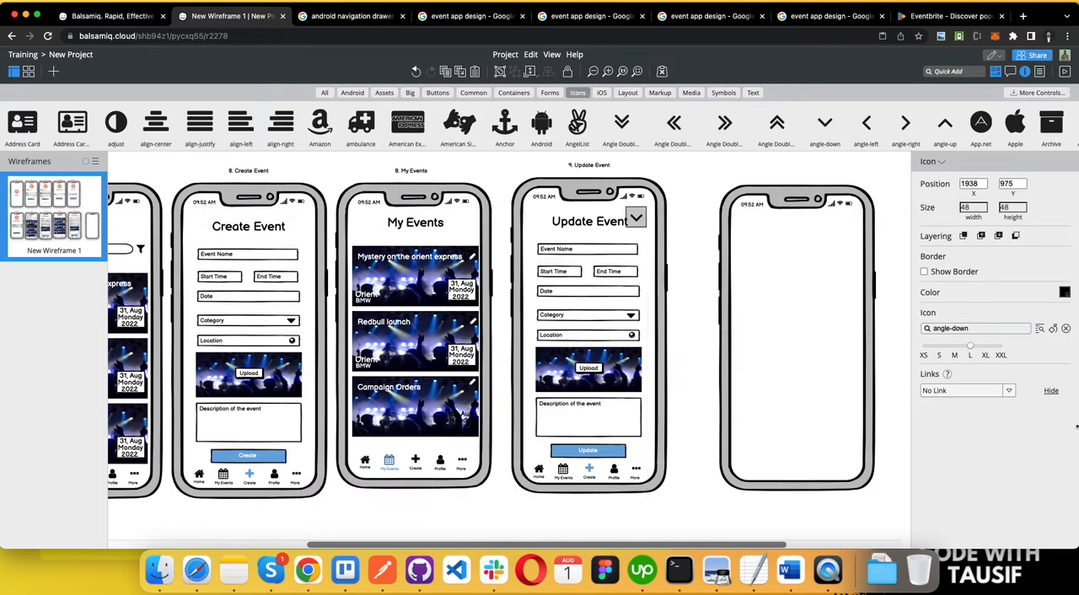
pyautogui.click(994, 332)
pyautogui.write('trash')
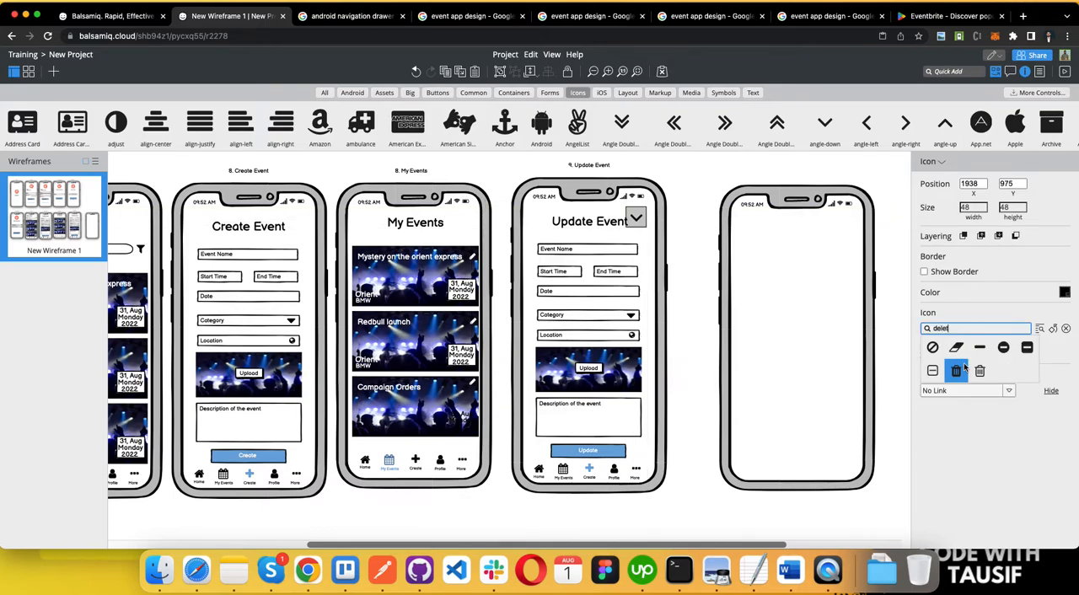
pyautogui.click(959, 371)
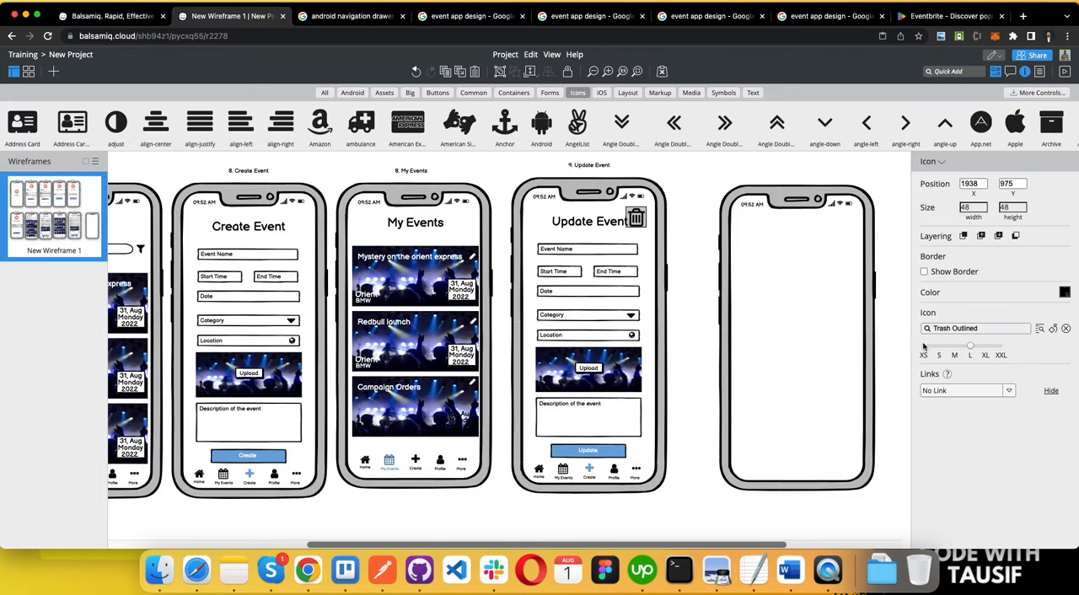
pyautogui.click(938, 356)
pyautogui.moveTo(636, 221); pyautogui.dragTo(645, 217)
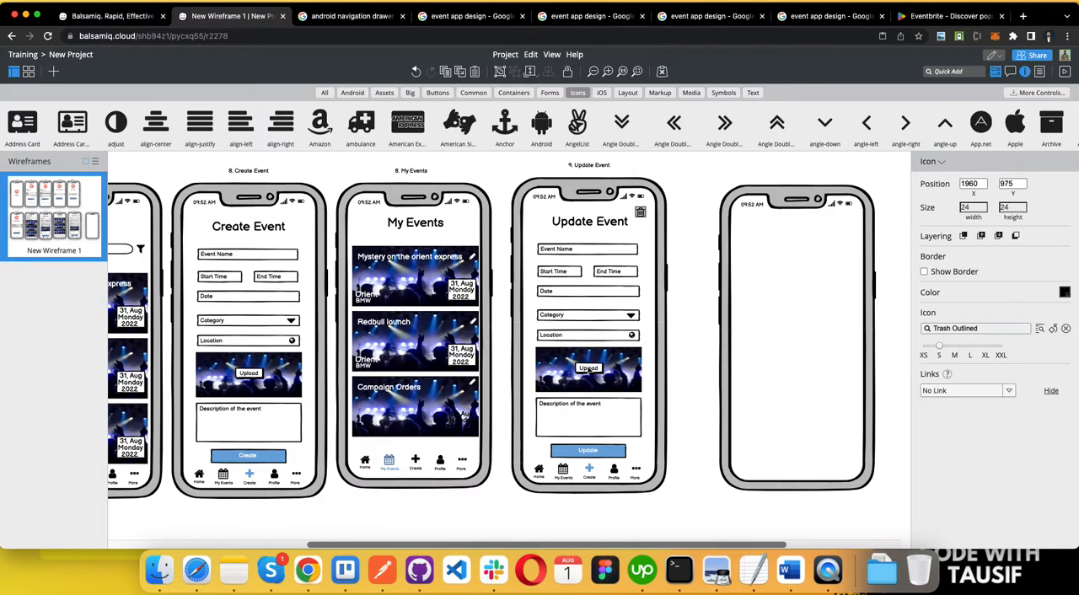
# Step: In the Word requirements document, colour the Events item and its field list green, check the profile item, and return to the wireframe
pyautogui.hotkey('ctrl', 'Left')
pyautogui.click(401, 253)
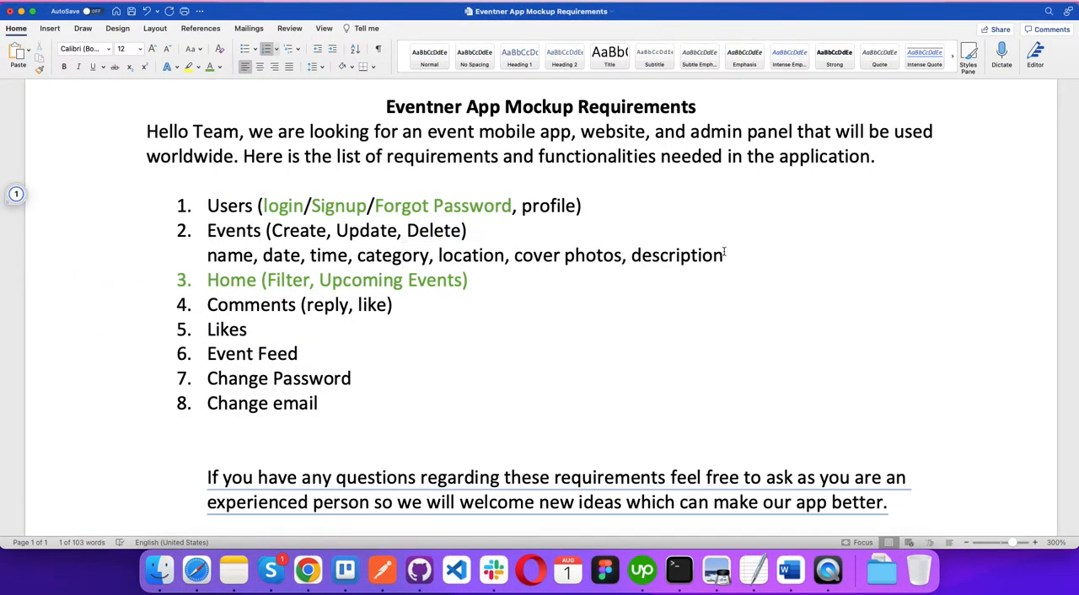
pyautogui.moveTo(723, 255); pyautogui.dragTo(140, 223)
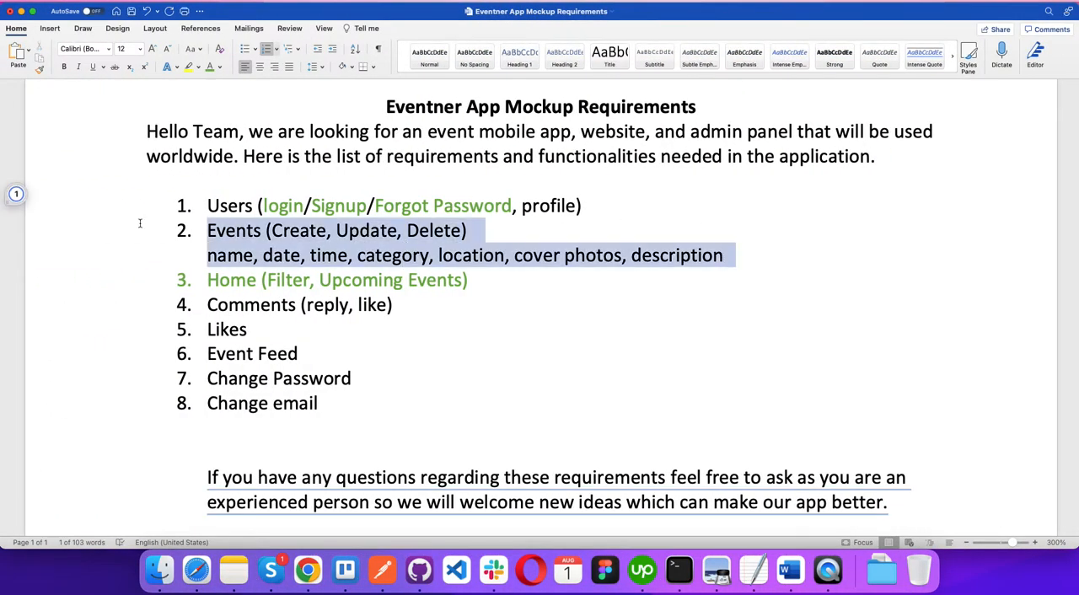
pyautogui.click(210, 67)
pyautogui.click(474, 312)
pyautogui.click(529, 187)
pyautogui.doubleClick(529, 205)
pyautogui.hotkey('ctrl', 'Right')
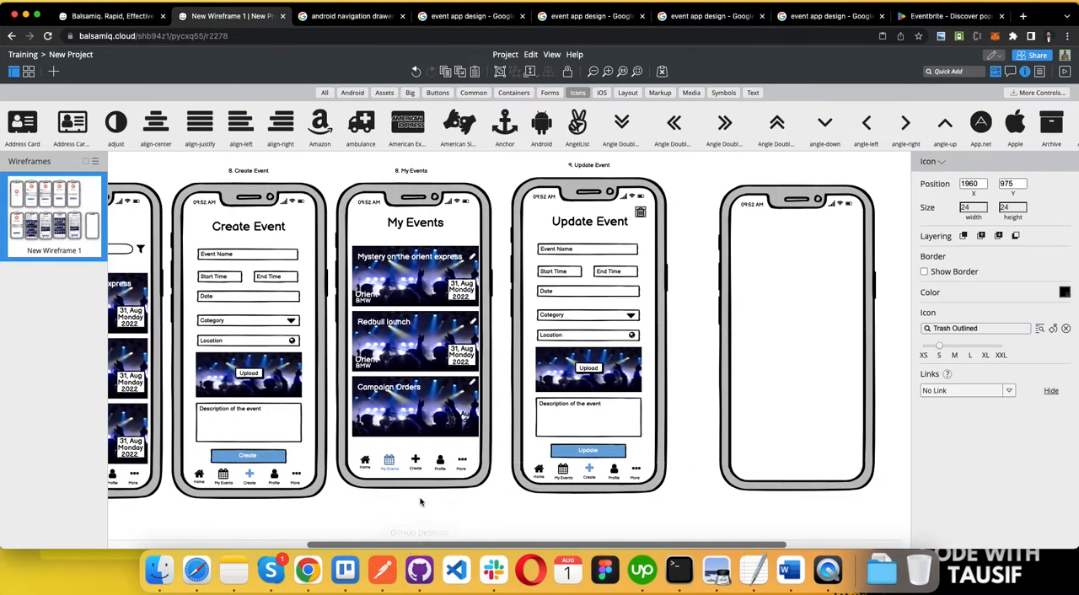
pyautogui.click(529, 468)
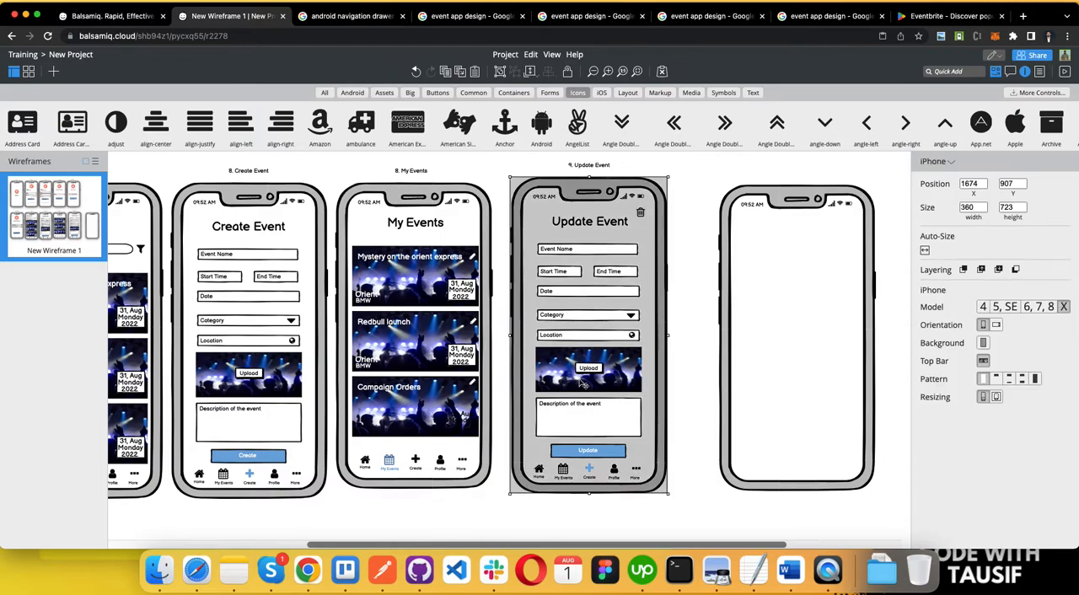
pyautogui.scroll(-5, 649, 294)
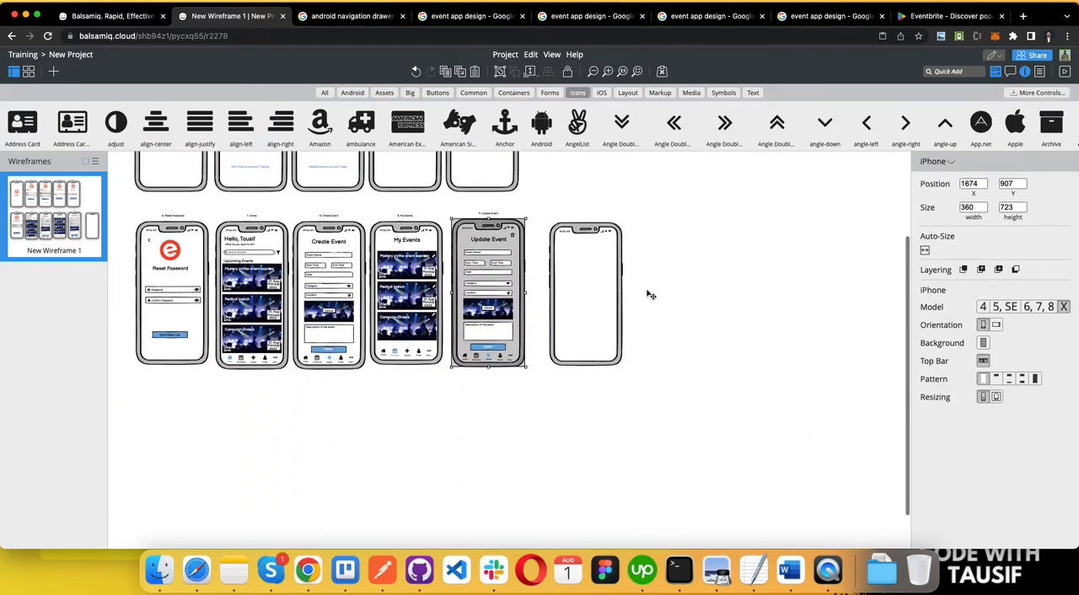
# Step: Move the blank phone frame below the Reset Password screen to start a third row
pyautogui.click(590, 285)
pyautogui.moveTo(590, 285); pyautogui.dragTo(193, 440)
pyautogui.click(722, 438)
pyautogui.scroll(5, 722, 438)
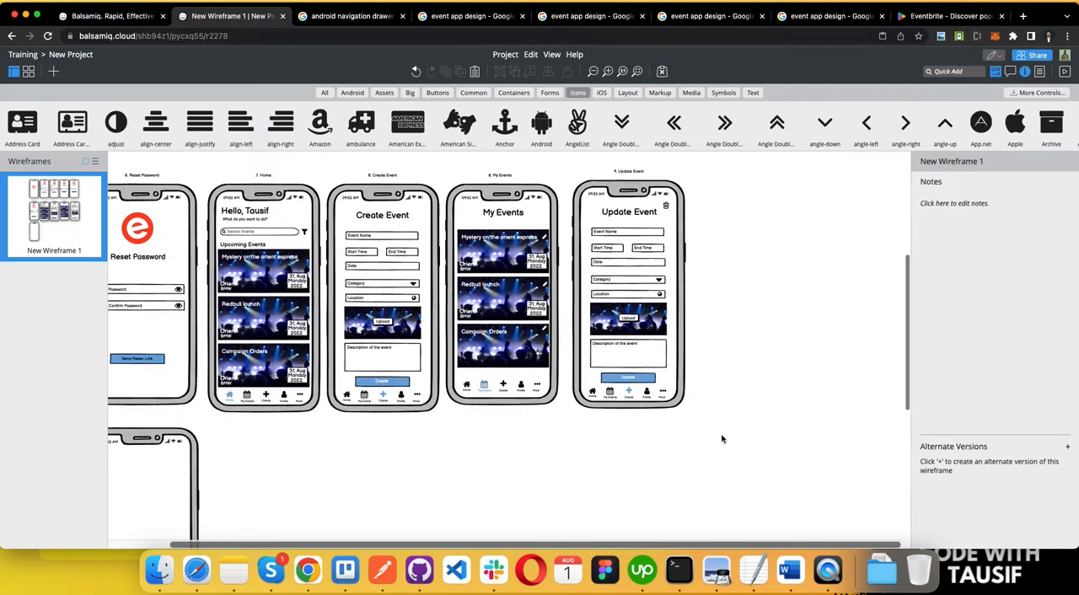
pyautogui.scroll(2, 722, 438)
# Step: Paste the copied Create Event screen and place it in the second position of the third row
pyautogui.click(573, 181)
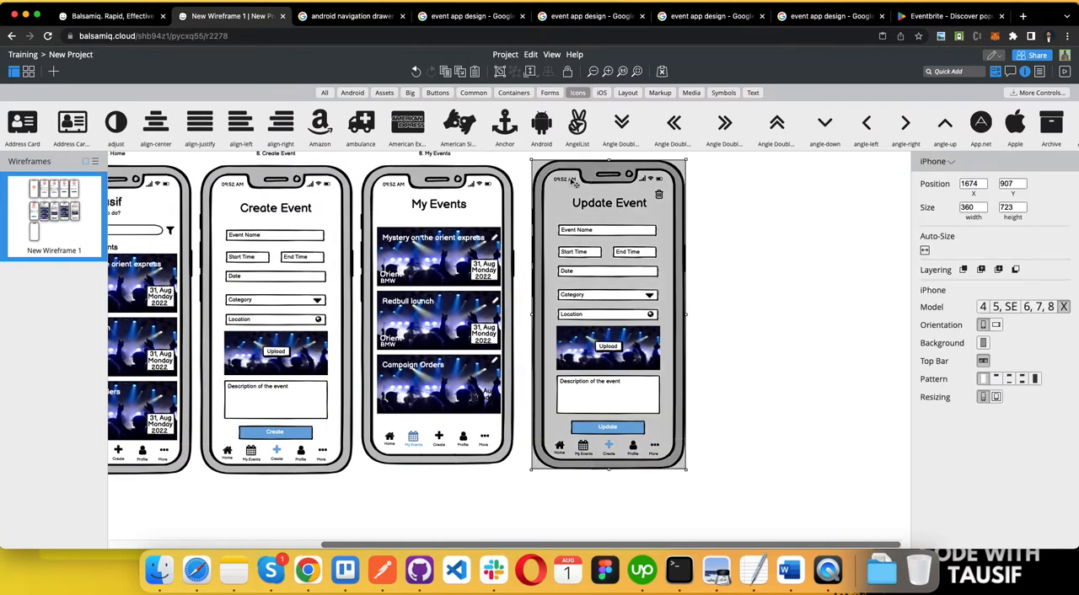
pyautogui.click(734, 251)
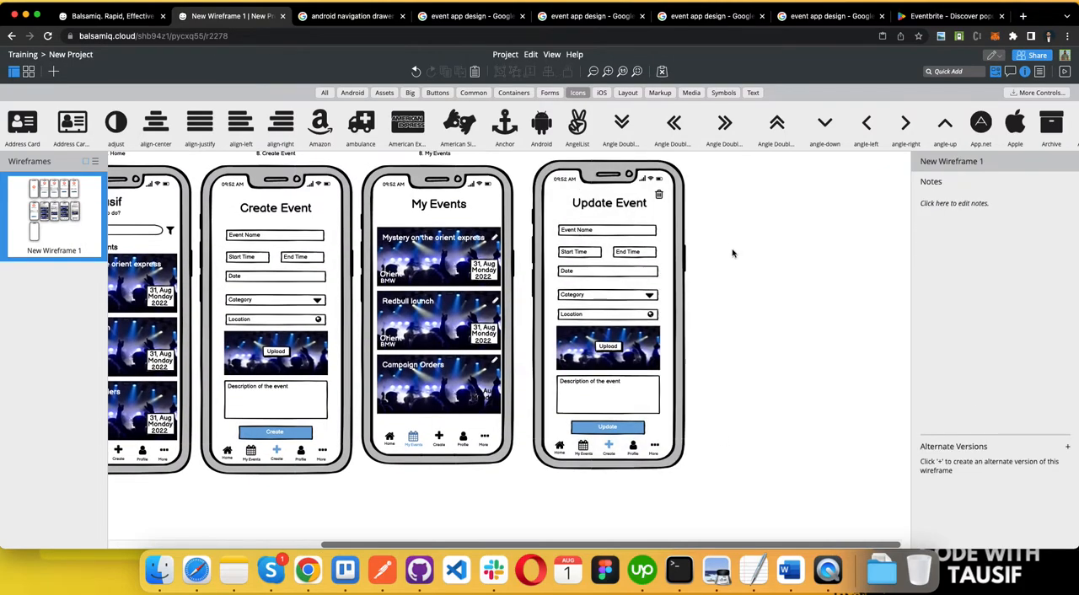
pyautogui.press('super+v')
pyautogui.moveTo(289, 188); pyautogui.dragTo(282, 501)
pyautogui.scroll(-5, 514, 289)
pyautogui.scroll(-5, 514, 288)
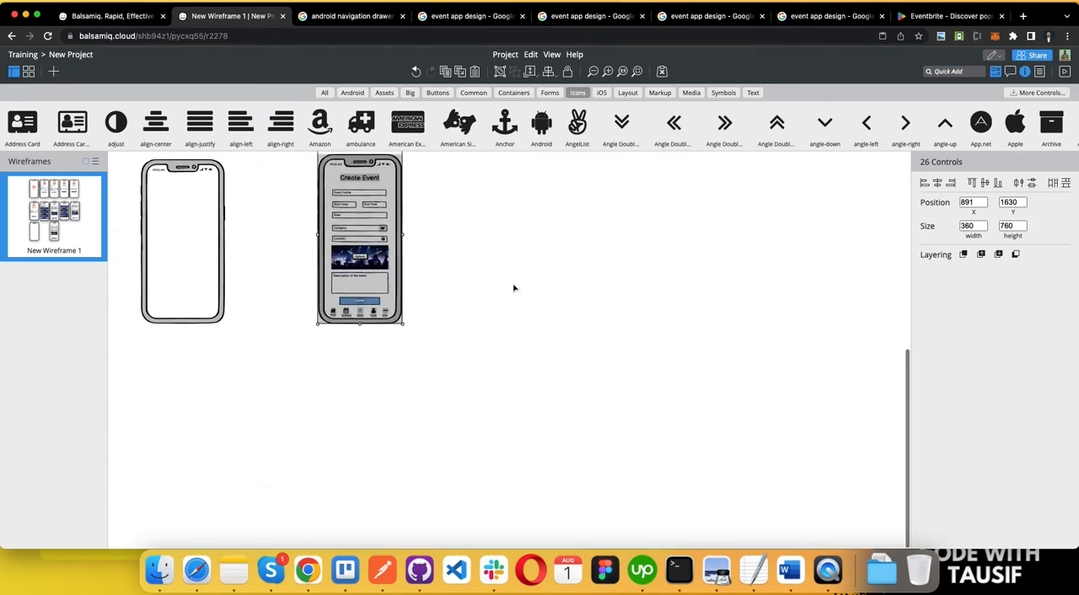
pyautogui.moveTo(349, 291); pyautogui.dragTo(269, 298)
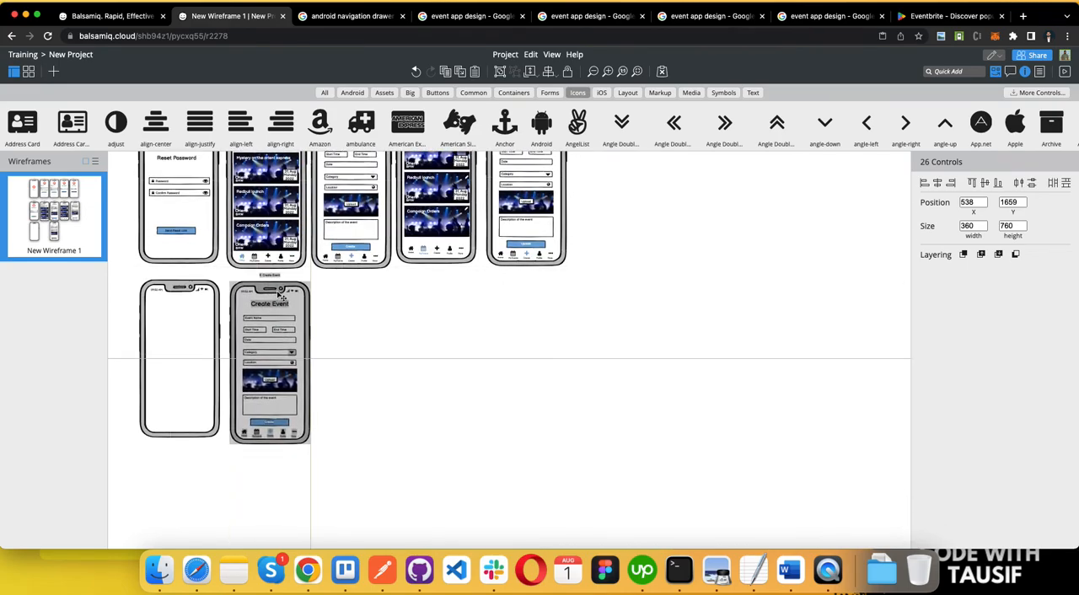
# Step: Delete the blank phone frame and put another pasted copy of the Create Event screen in its place
pyautogui.click(180, 298)
pyautogui.press('Delete')
pyautogui.press('super+v')
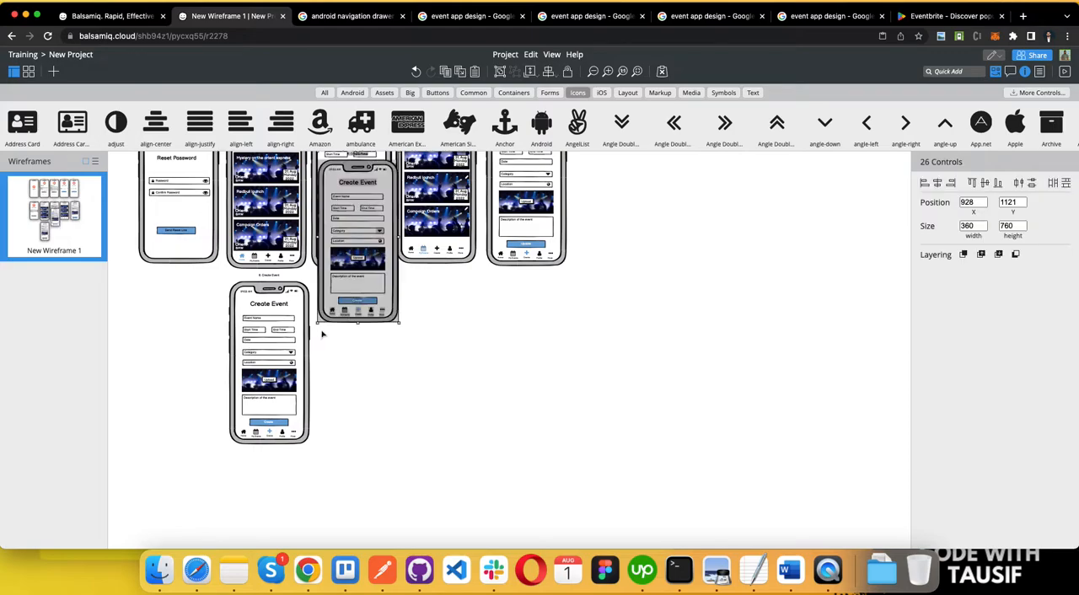
pyautogui.moveTo(363, 174); pyautogui.dragTo(182, 295)
pyautogui.click(423, 369)
# Step: Change the heading on the first Create Event copy in the third row to "Profile"
pyautogui.scroll(5, 423, 368)
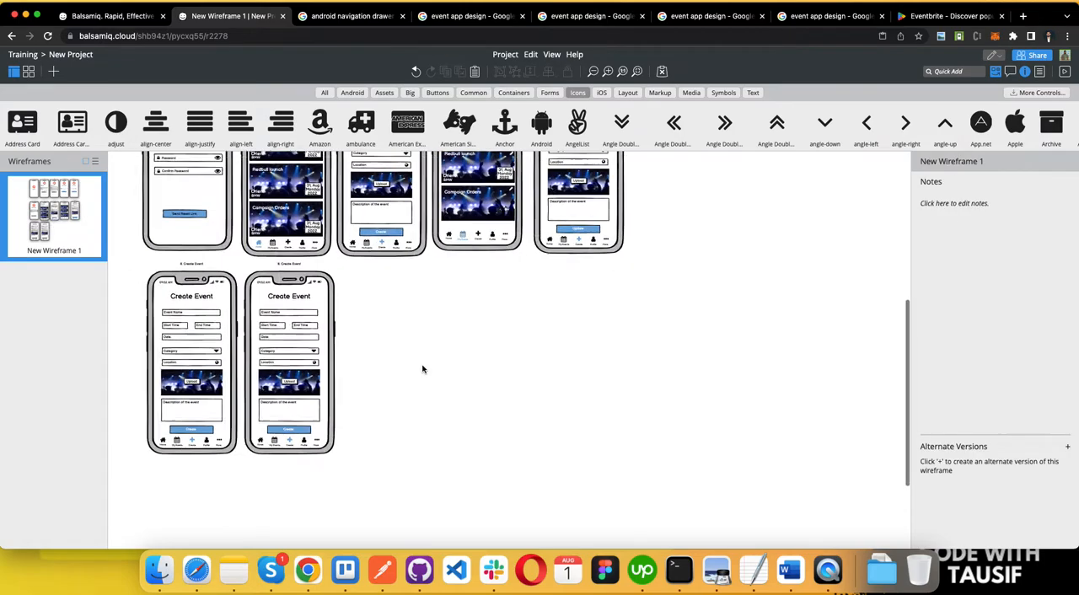
pyautogui.scroll(-5, 424, 369)
pyautogui.scroll(3, 423, 368)
pyautogui.hscroll(-3, 424, 369)
pyautogui.doubleClick(252, 239)
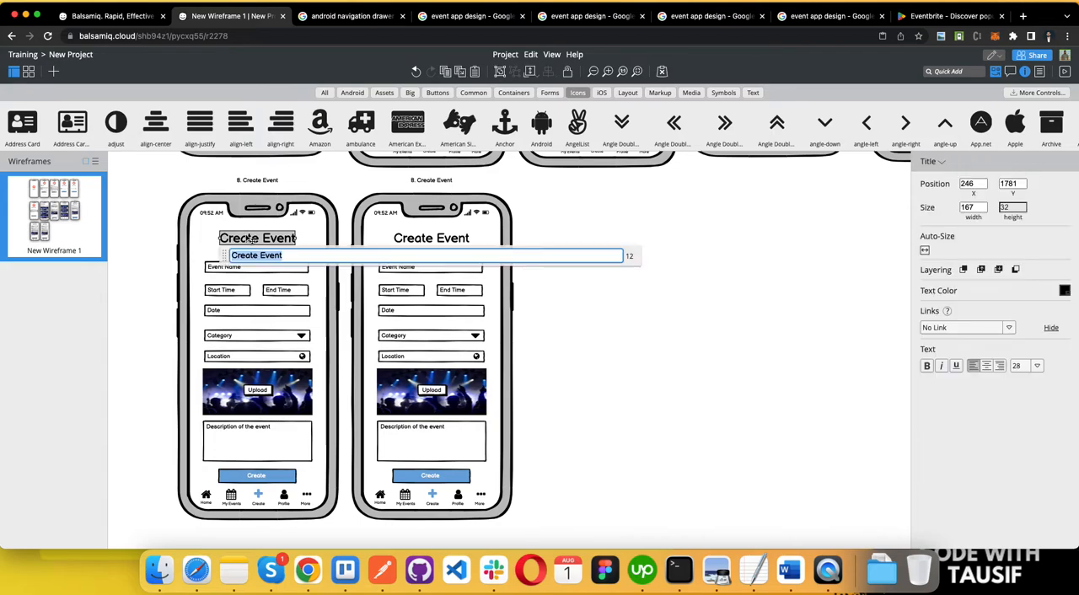
pyautogui.write('Online')
pyautogui.press('BackSpace')
pyautogui.press('BackSpace')
pyautogui.press('BackSpace')
pyautogui.press('BackSpace')
pyautogui.press('BackSpace')
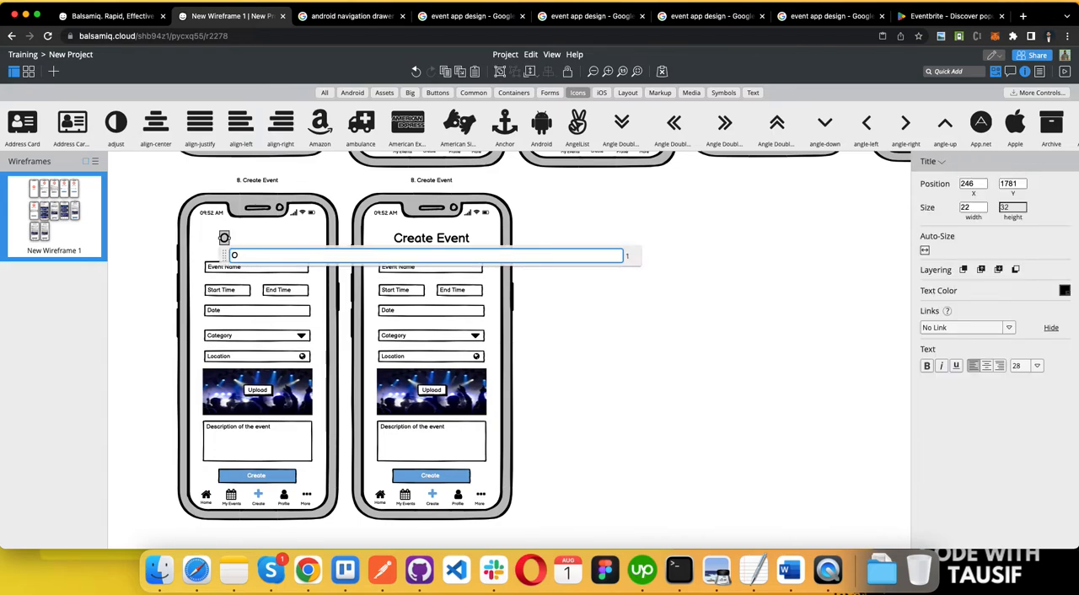
pyautogui.press('BackSpace')
pyautogui.write('Profile')
# Step: Lock the Profile phone frame and delete the time fields, the Upload button, and the Category and Location icons inside it
pyautogui.click(262, 325)
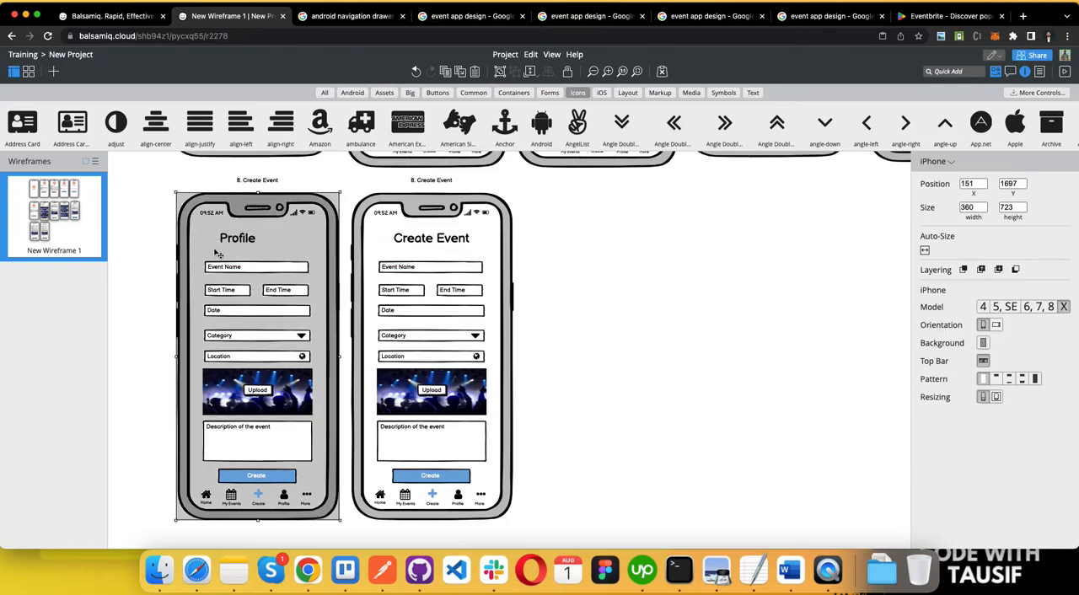
pyautogui.click(567, 72)
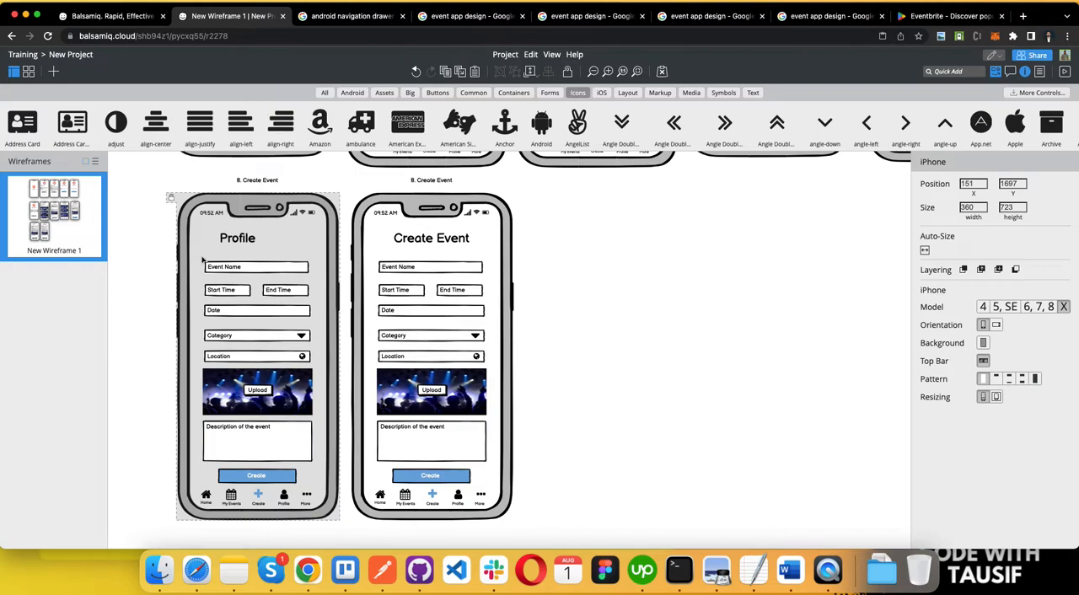
pyautogui.moveTo(200, 255); pyautogui.dragTo(306, 465)
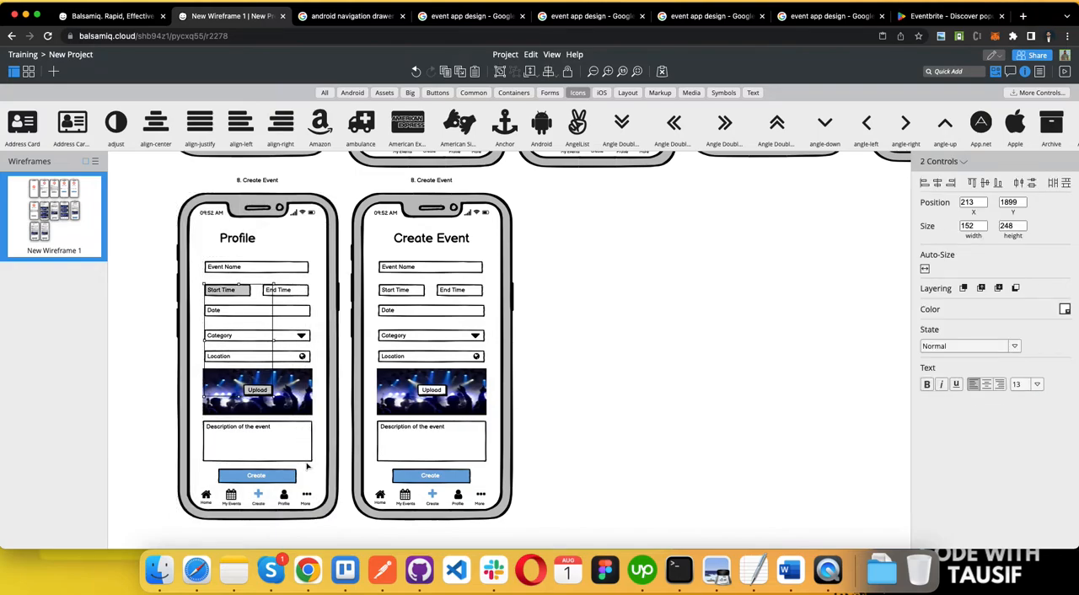
pyautogui.press('Delete')
pyautogui.moveTo(208, 261); pyautogui.dragTo(320, 469)
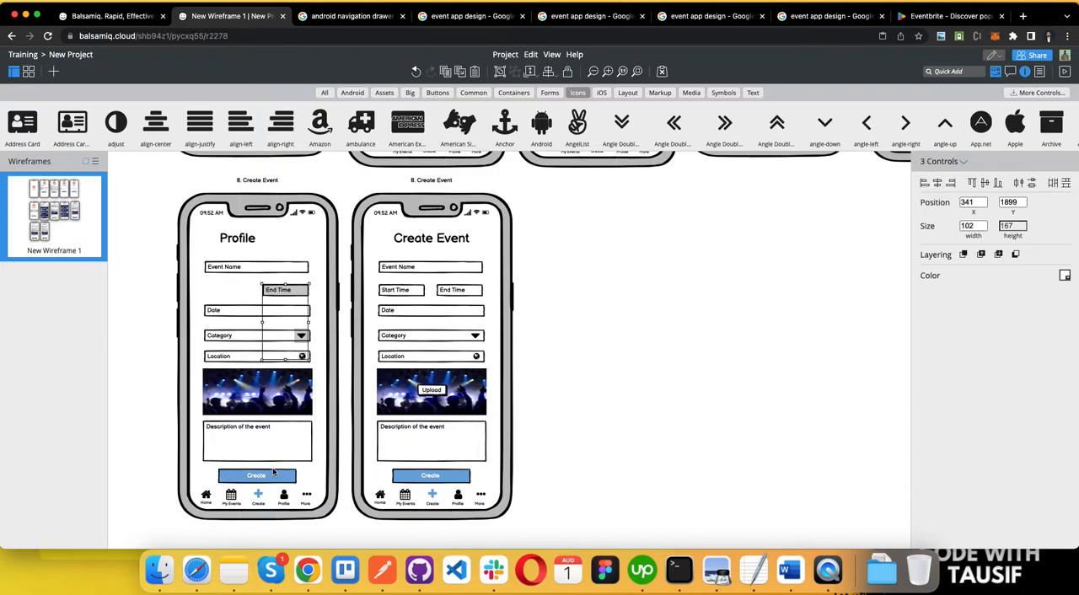
pyautogui.press('Delete')
# Step: Relabel the Event Name field on the Profile screen as "Name" and move it down just above the Date field
pyautogui.click(234, 270)
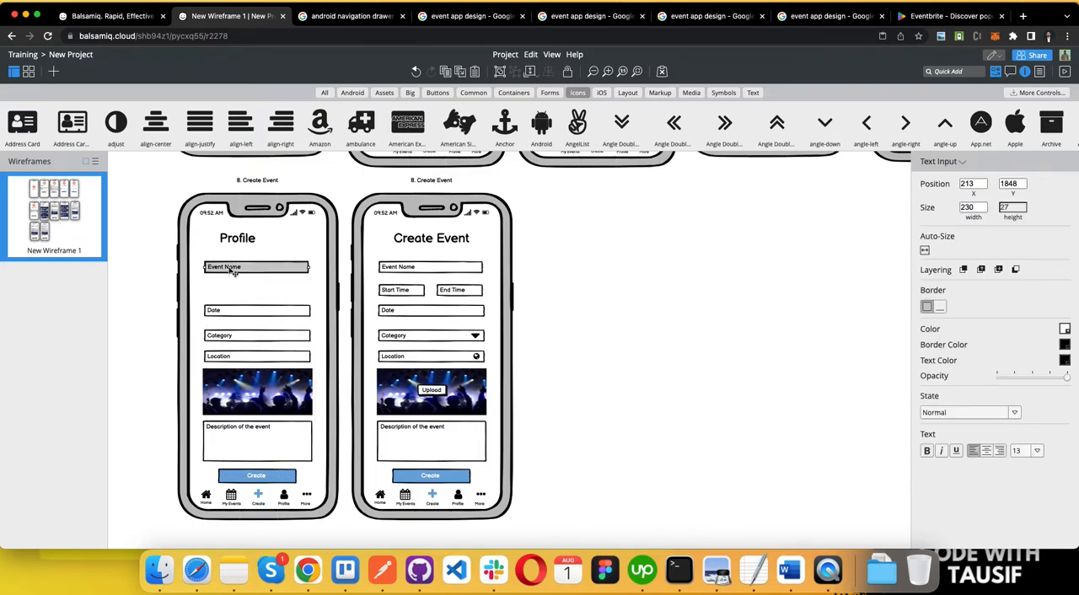
pyautogui.write('B')
pyautogui.press('BackSpace')
pyautogui.press('BackSpace')
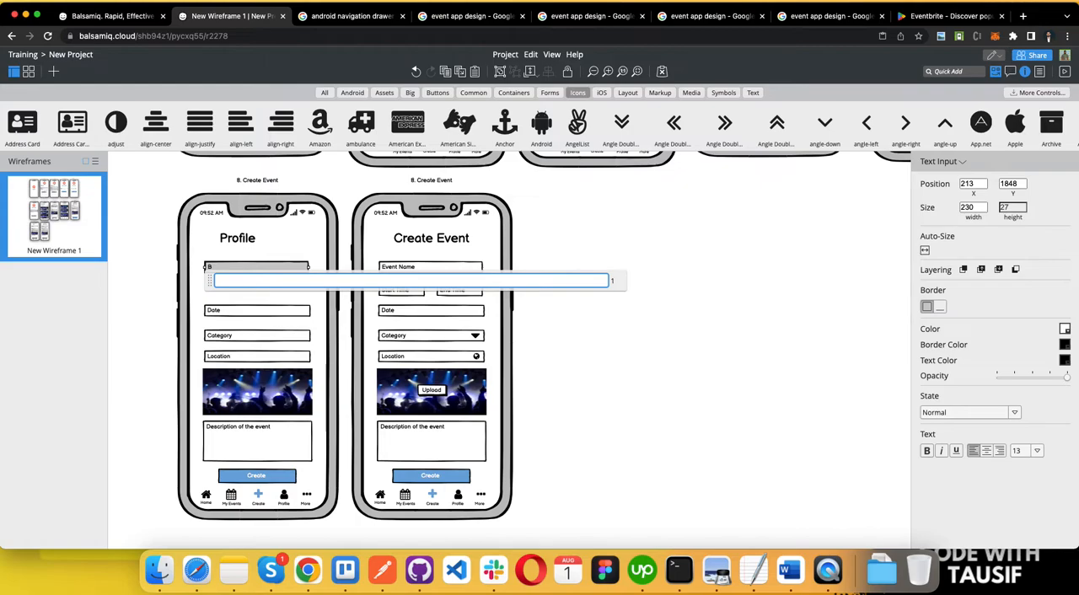
pyautogui.click(273, 304)
pyautogui.moveTo(262, 271); pyautogui.dragTo(257, 302)
# Step: Delete the Date, Category and Location fields, the concert image and the description box from the Profile screen
pyautogui.click(224, 312)
pyautogui.click(225, 337)
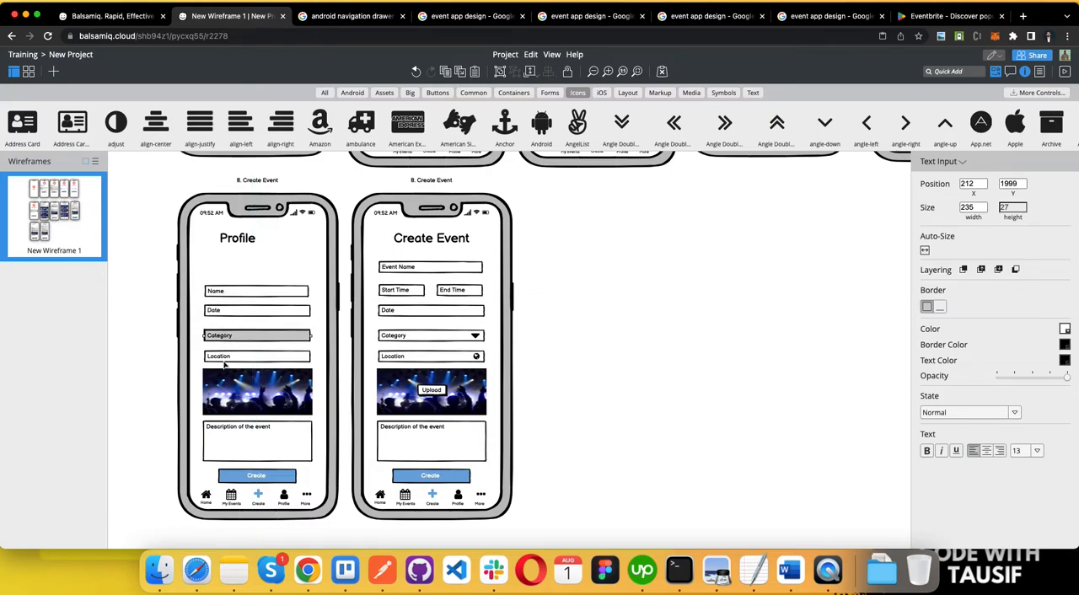
pyautogui.click(225, 358)
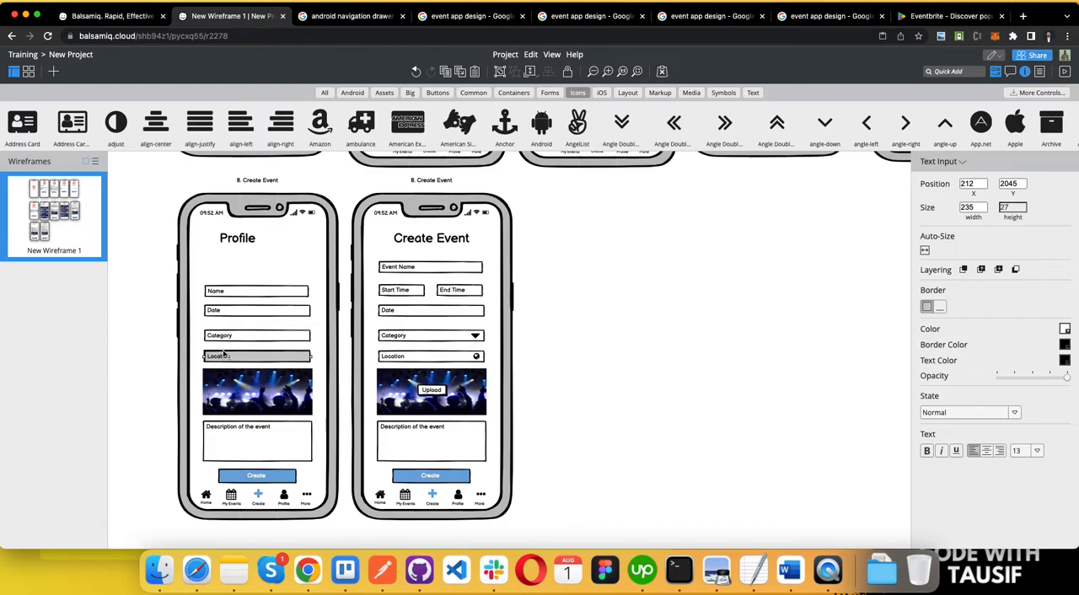
pyautogui.keyDown('shift'); pyautogui.click(223, 337); pyautogui.keyUp('shift')
pyautogui.keyDown('shift'); pyautogui.click(221, 312); pyautogui.keyUp('shift')
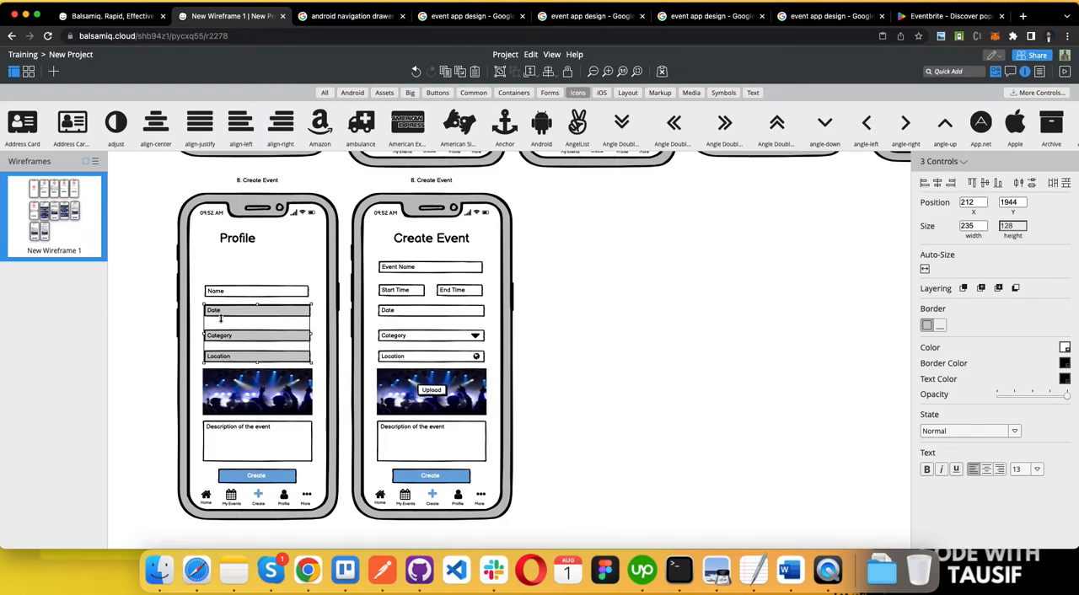
pyautogui.keyDown('shift'); pyautogui.click(226, 381); pyautogui.keyUp('shift')
pyautogui.keyDown('shift'); pyautogui.click(253, 450); pyautogui.keyUp('shift')
pyautogui.press('Delete')
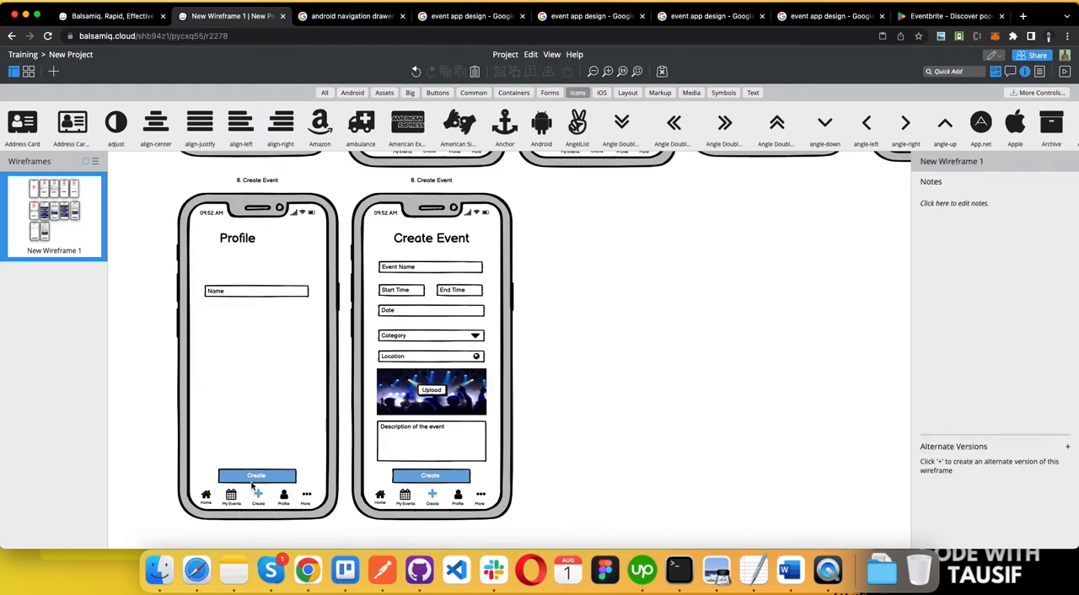
# Step: Relabel the Profile screen's blue button as "Edit Profile" and move the Name field down to the middle of the screen
pyautogui.click(256, 478)
pyautogui.doubleClick(258, 478)
pyautogui.write('E')
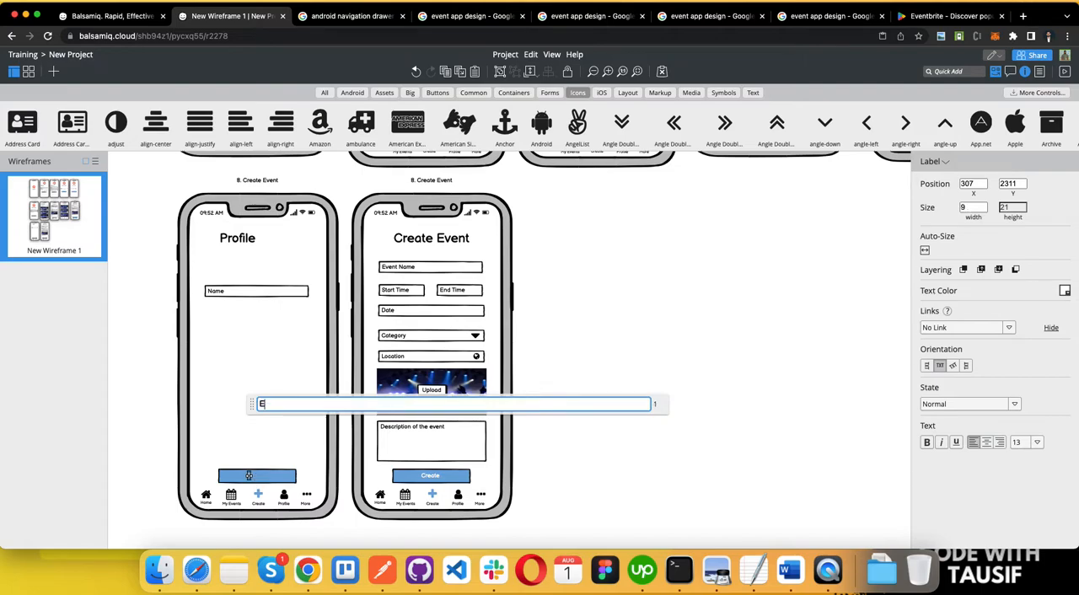
pyautogui.write('dit Profile')
pyautogui.click(248, 380)
pyautogui.moveTo(240, 292); pyautogui.dragTo(239, 349)
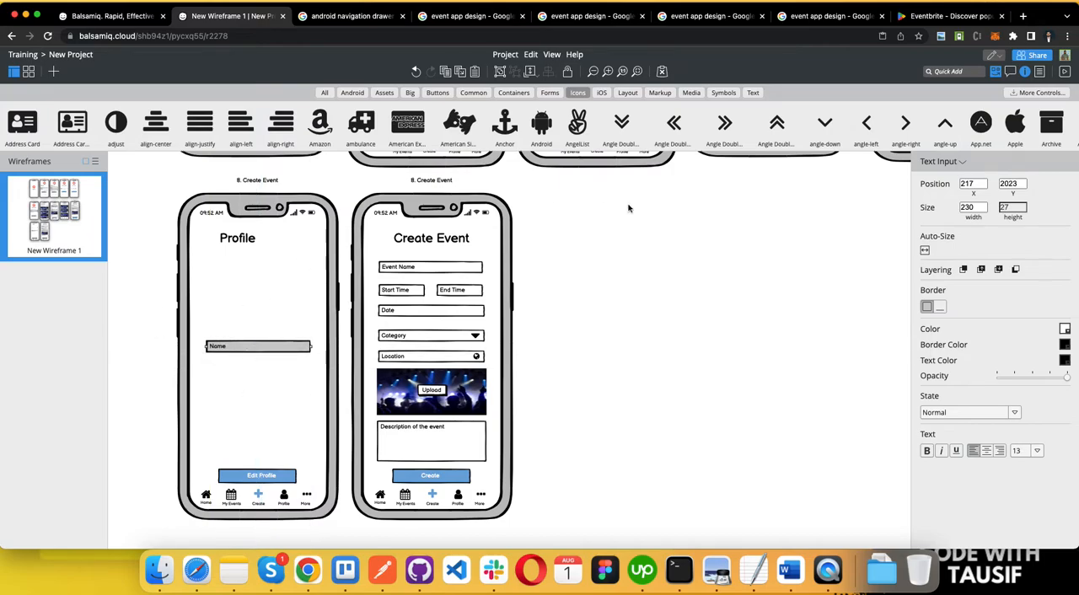
pyautogui.click(671, 241)
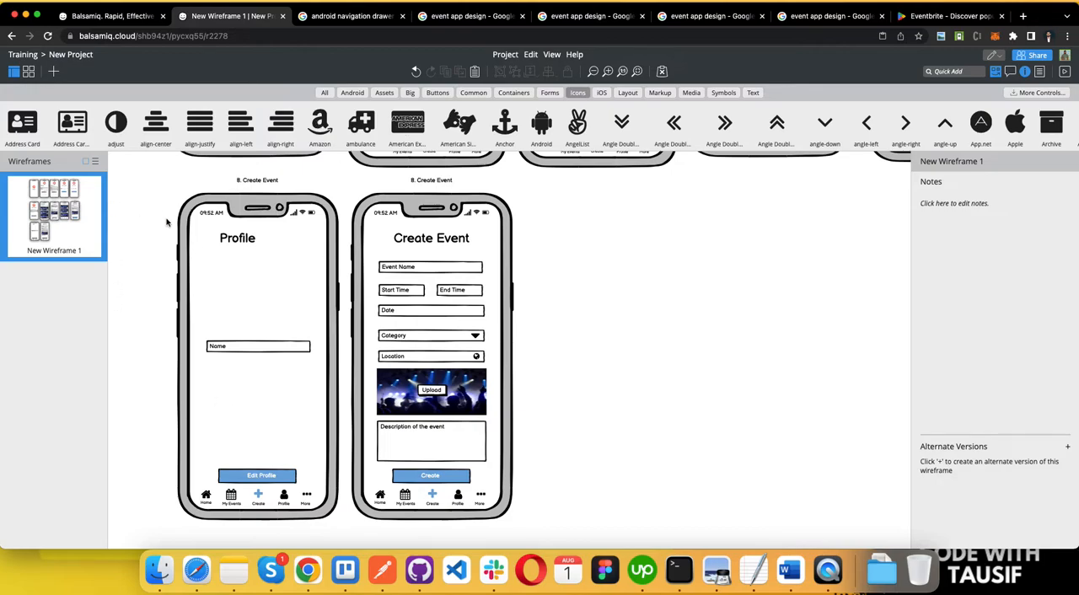
# Step: Switch to the Google Images browser page and search for "user profile"
pyautogui.click(471, 16)
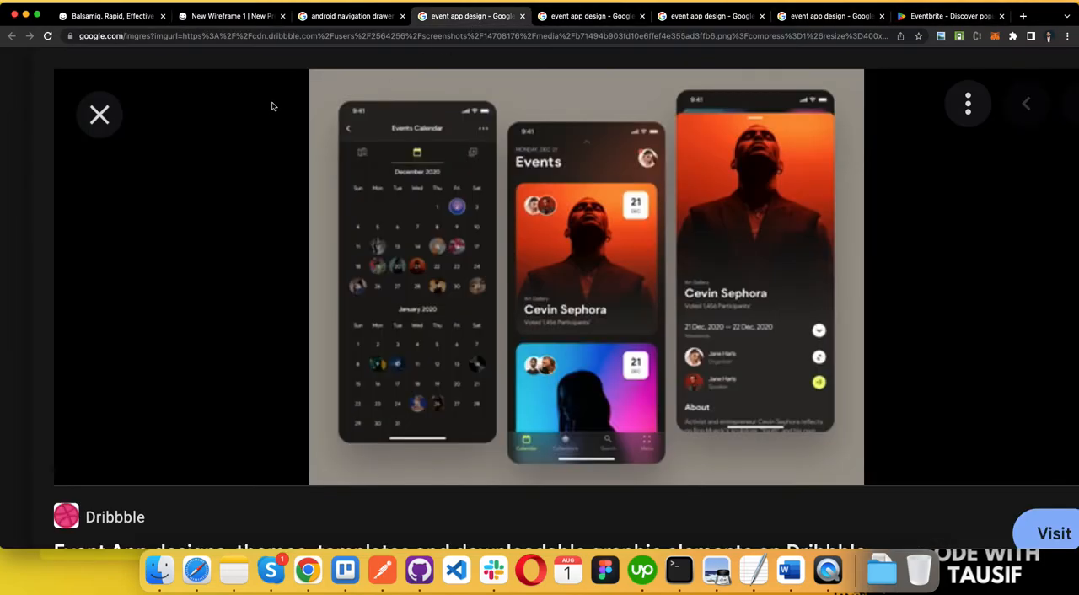
pyautogui.click(334, 16)
pyautogui.tripleClick(204, 62)
pyautogui.write('user profile')
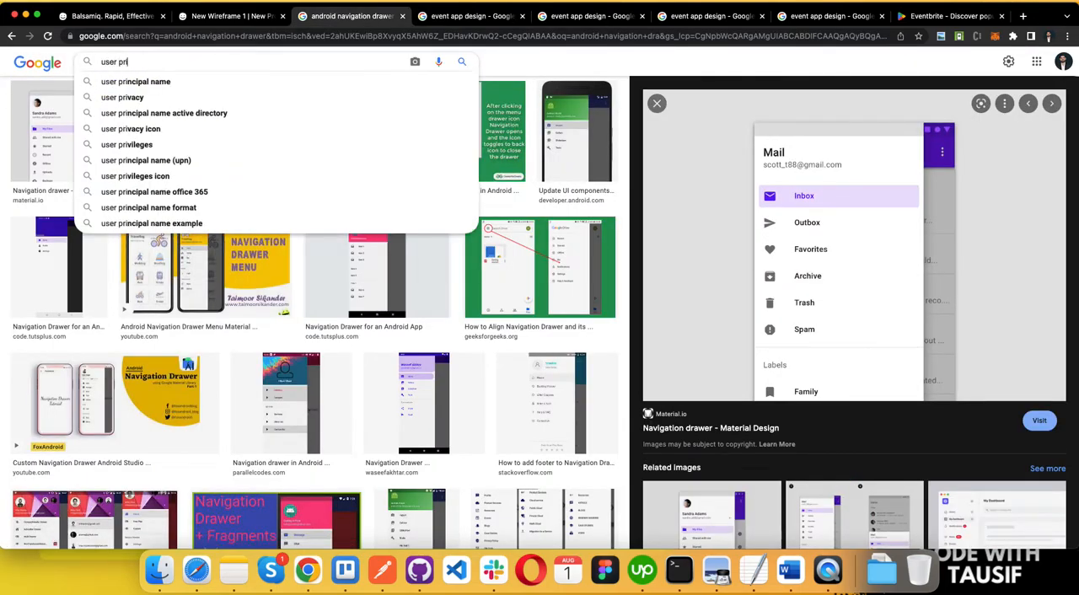
pyautogui.write('i')
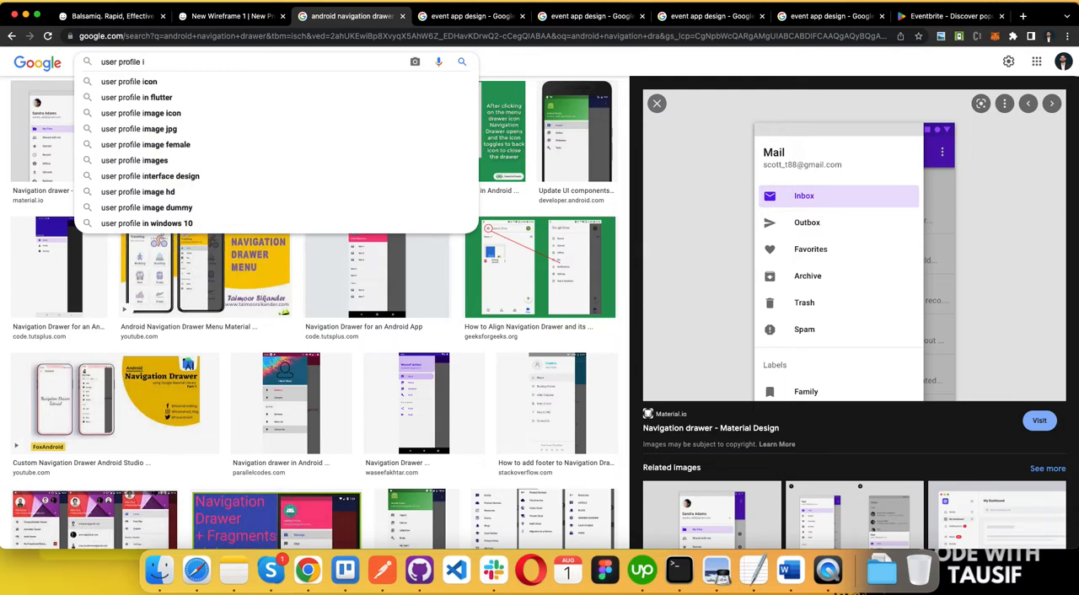
pyautogui.press('BackSpace')
pyautogui.press('BackSpace')
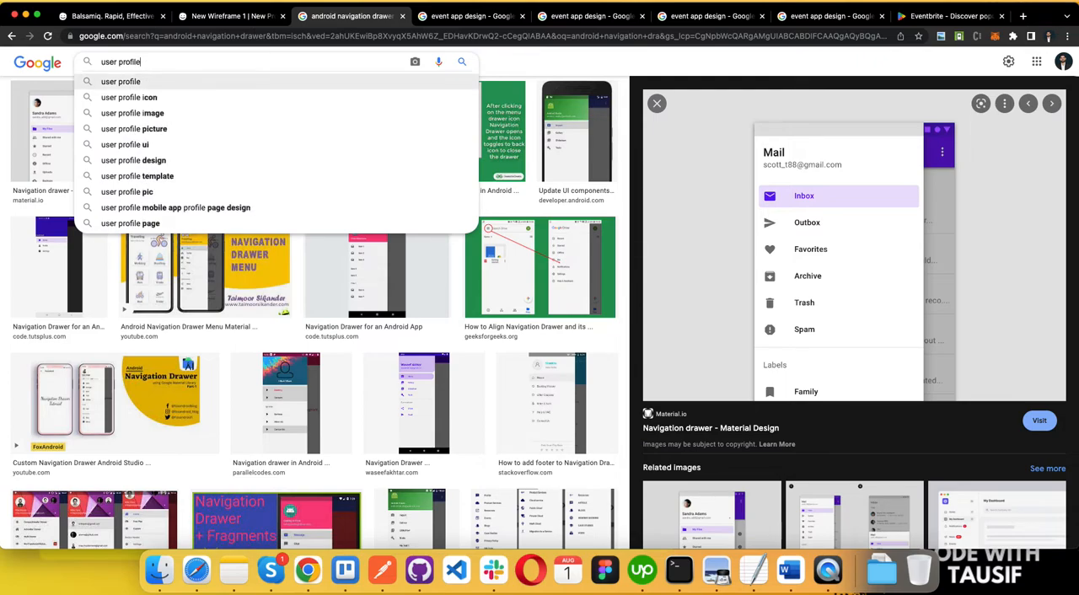
pyautogui.press('Return')
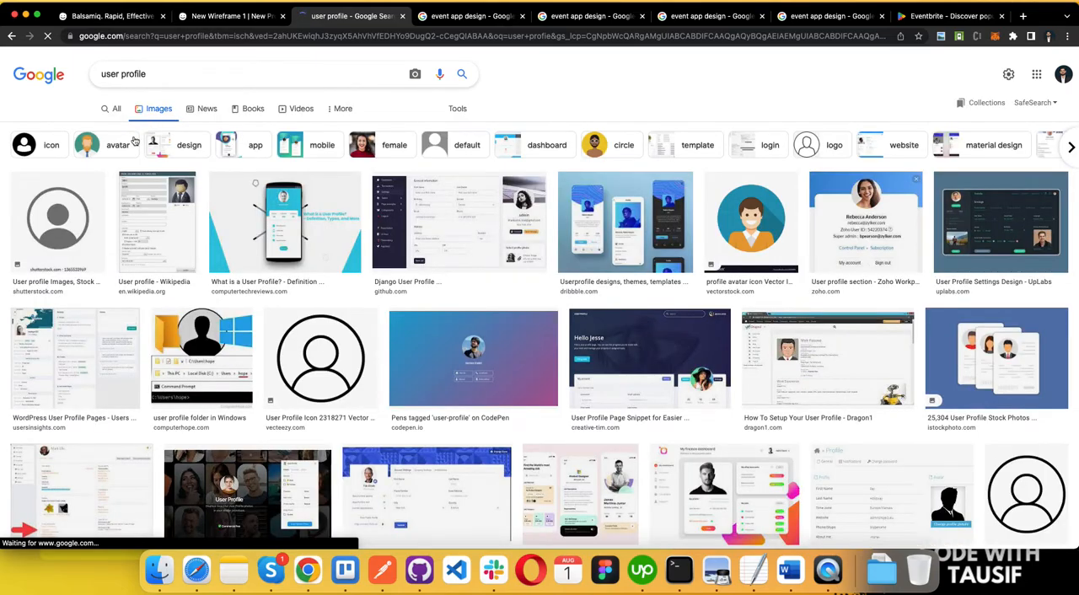
# Step: Refine the image search to "circle user profile png"
pyautogui.click(220, 74)
pyautogui.write('ccir')
pyautogui.press('BackSpace')
pyautogui.press('BackSpace')
pyautogui.press('BackSpace')
pyautogui.write('ircle')
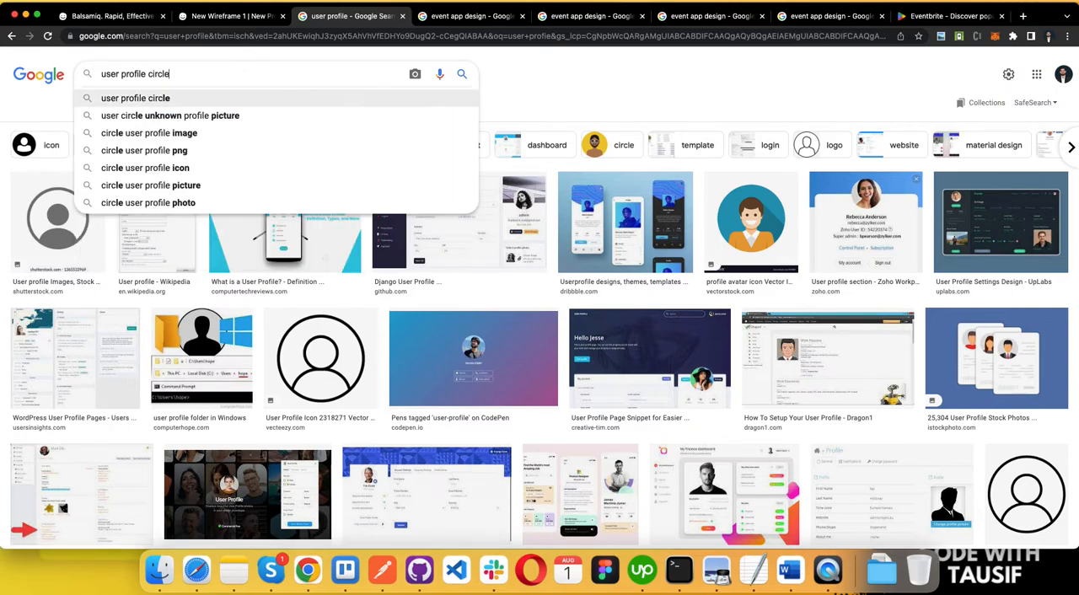
pyautogui.write(' png')
pyautogui.click(148, 115)
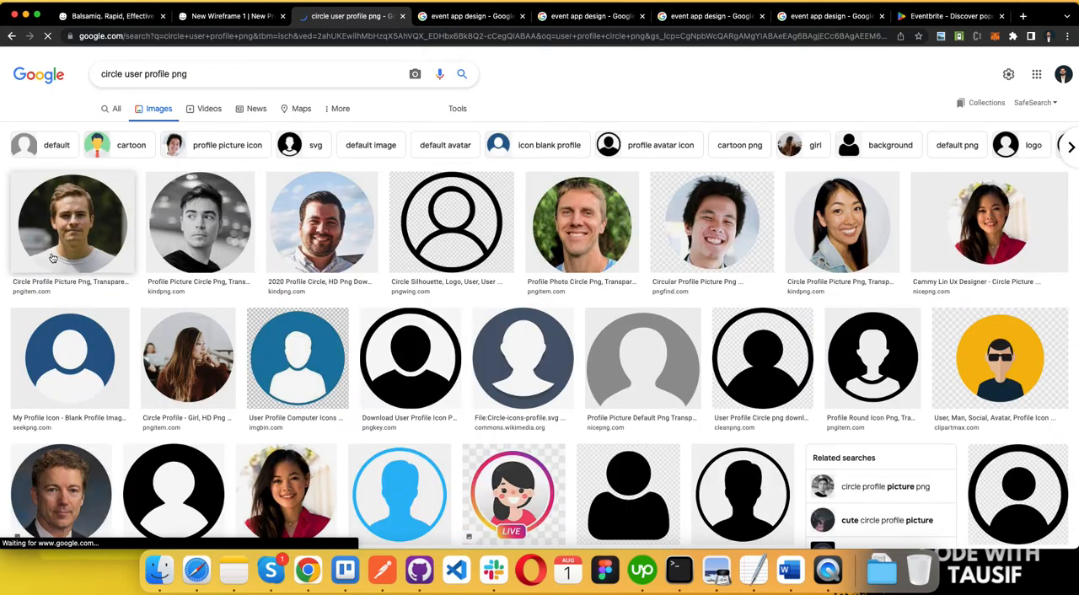
# Step: Preview several circular profile pictures and copy the PNGitem profile photo of the smiling man against green foliage
pyautogui.click(55, 244)
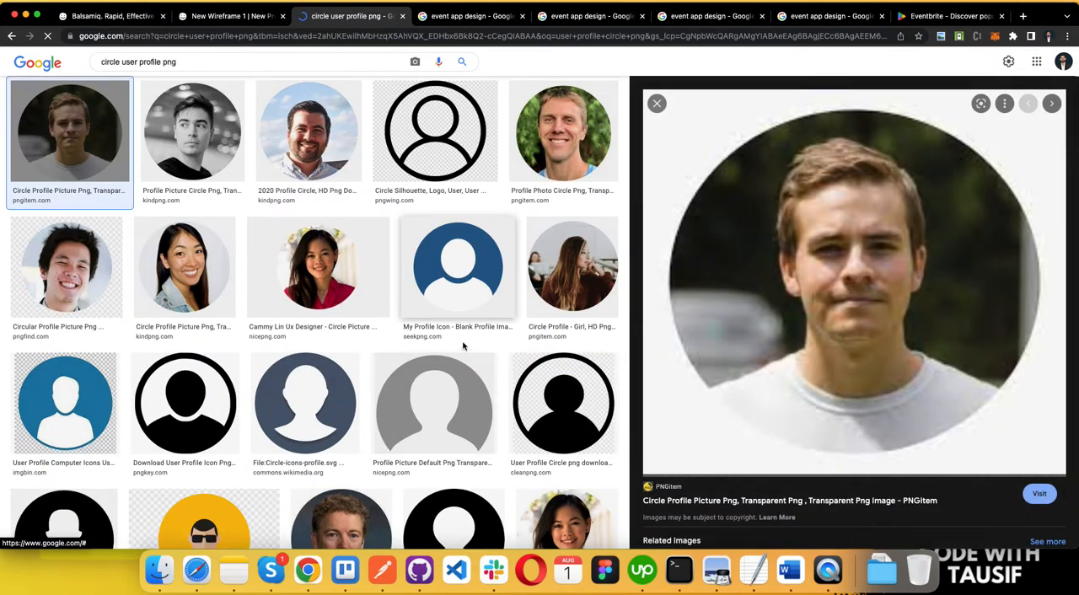
pyautogui.click(203, 158)
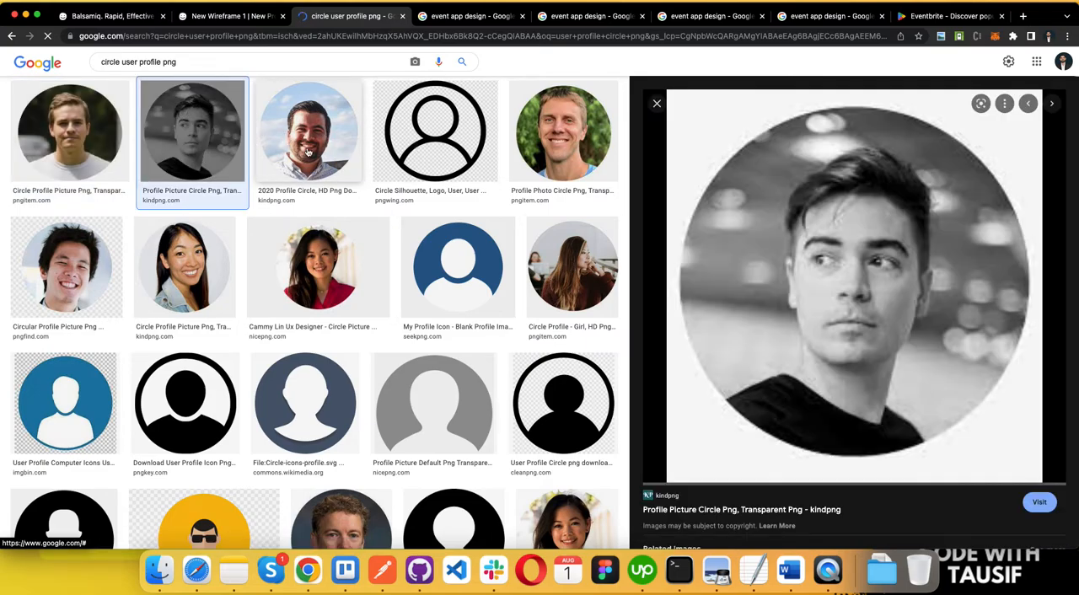
pyautogui.click(308, 151)
pyautogui.rightClick(754, 241)
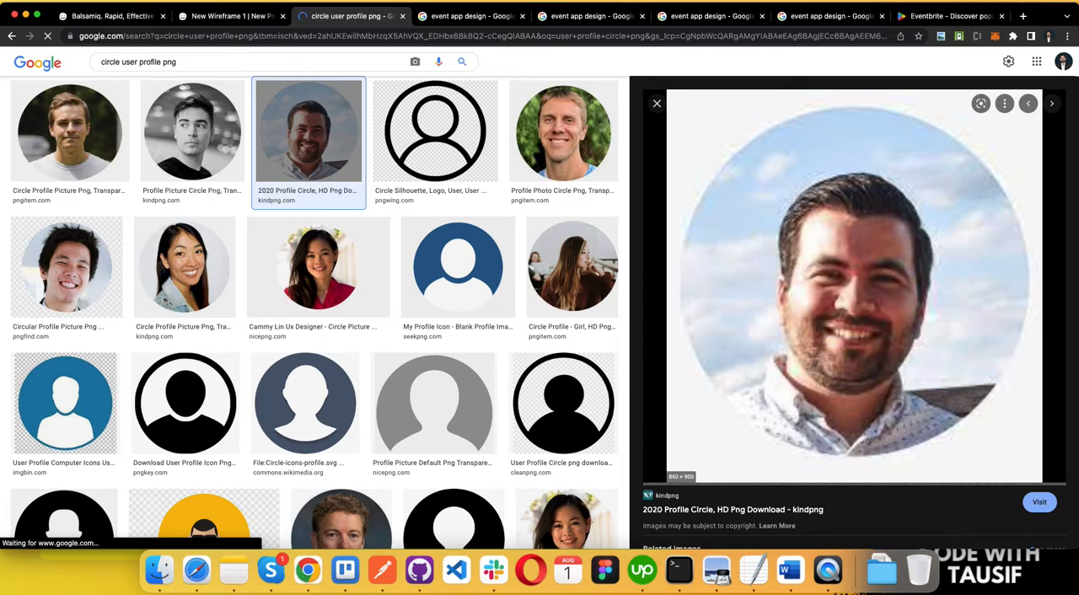
pyautogui.click(567, 291)
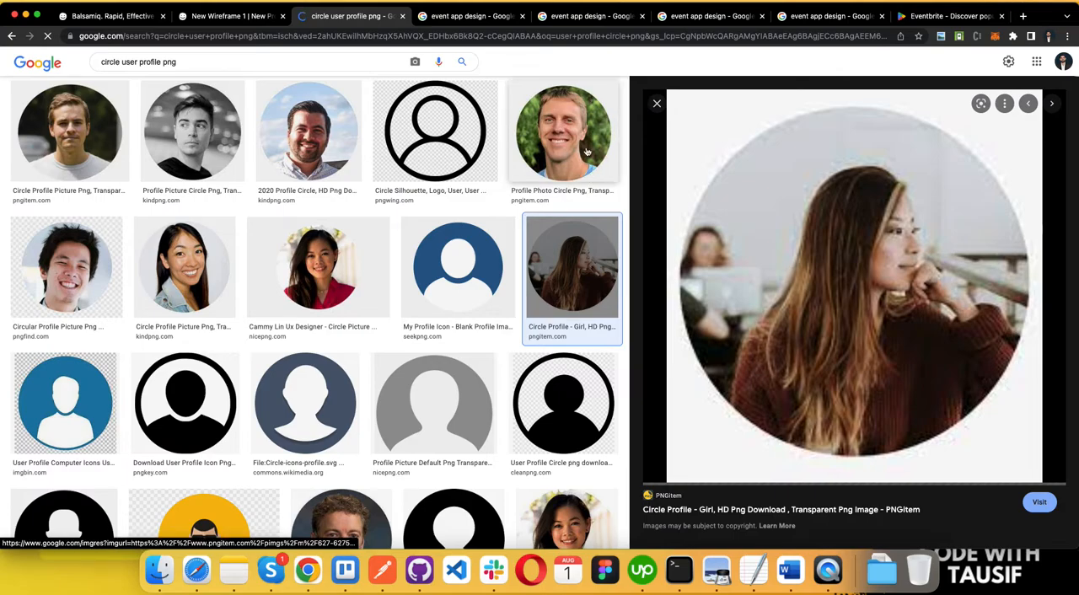
pyautogui.click(564, 135)
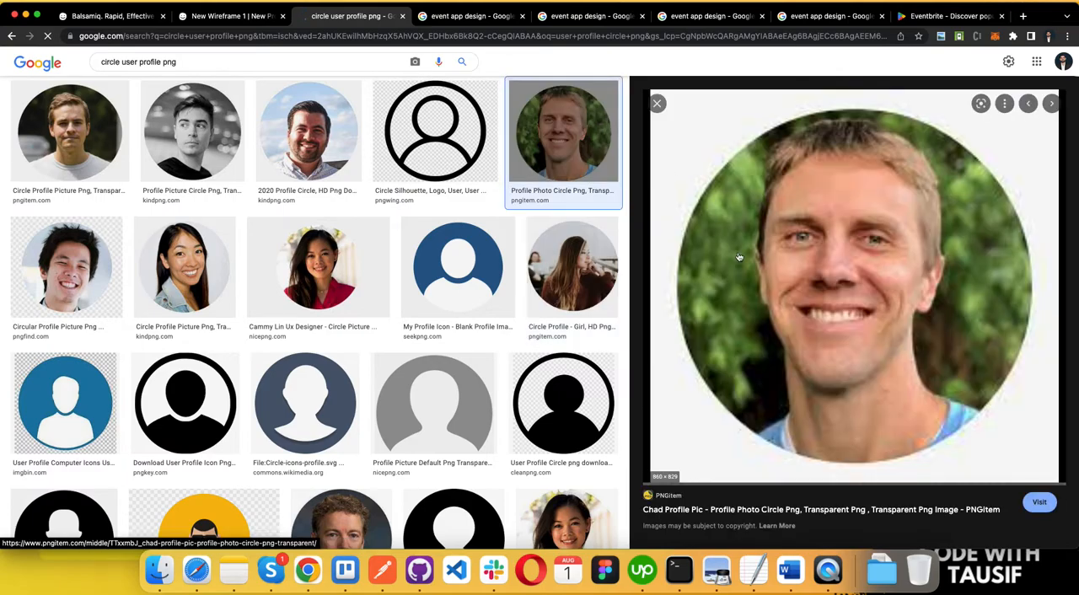
pyautogui.rightClick(792, 259)
pyautogui.click(816, 385)
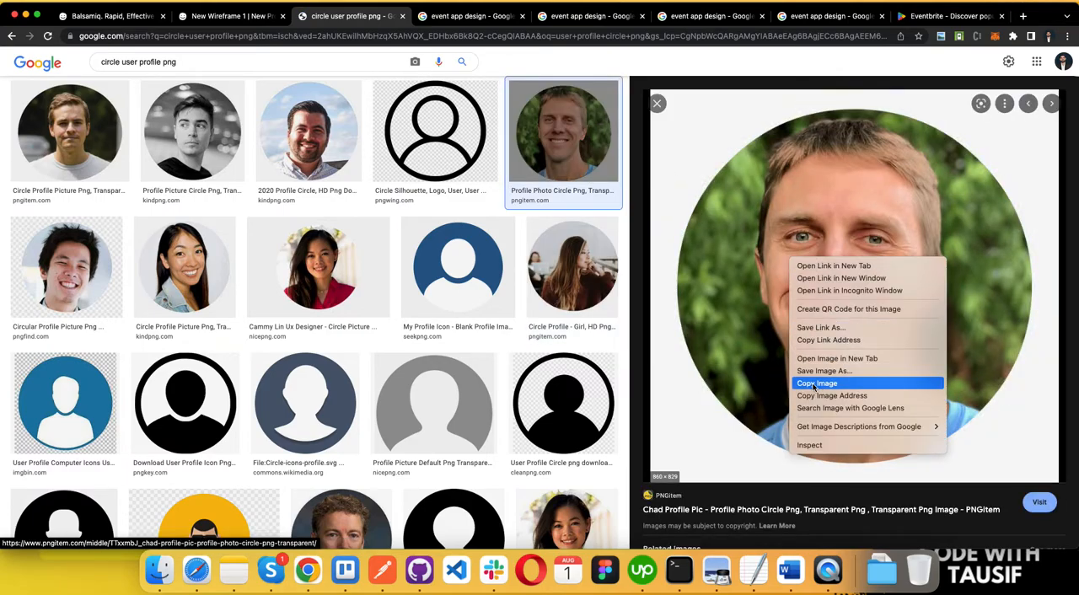
# Step: Switch back to the Balsamiq wireframe and paste the copied profile photo onto the canvas
pyautogui.hotkey('ctrl', 'Left')
pyautogui.hotkey('ctrl', 'Right')
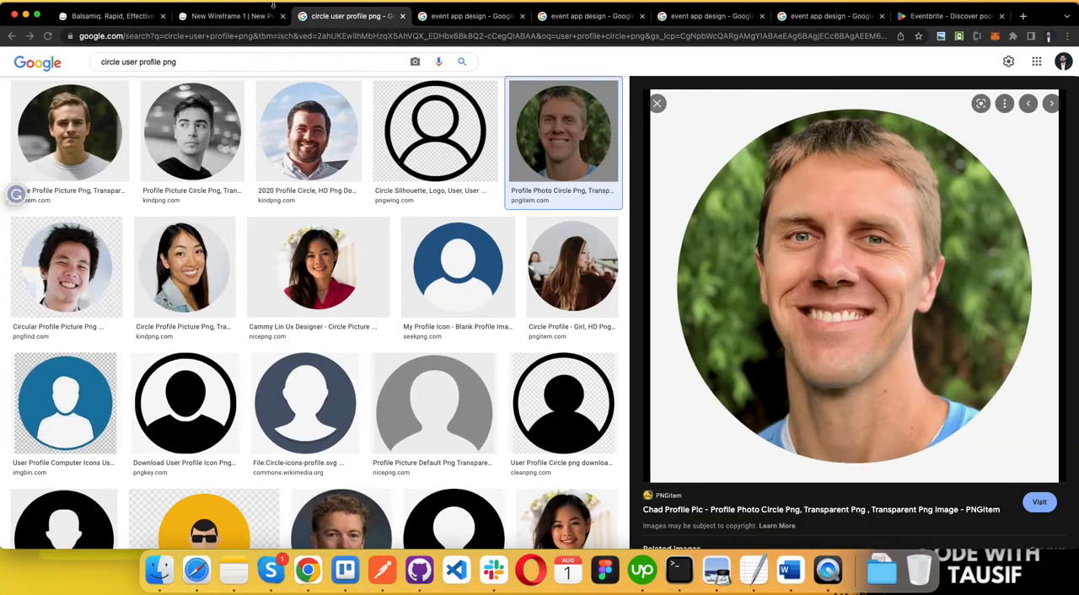
pyautogui.hotkey('ctrl', 'shift', 'Tab')
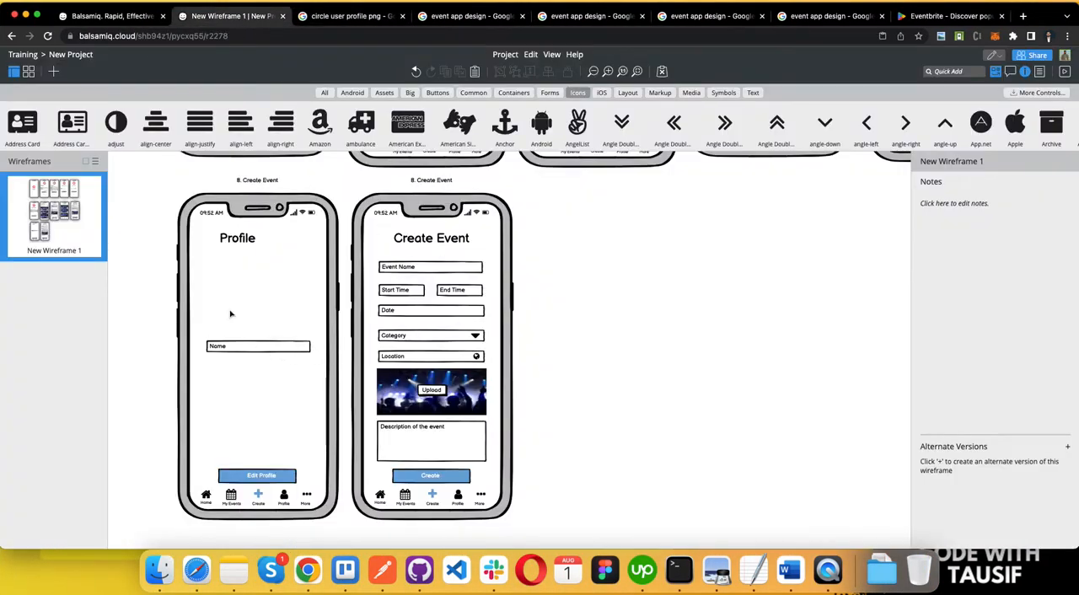
pyautogui.press('super+v')
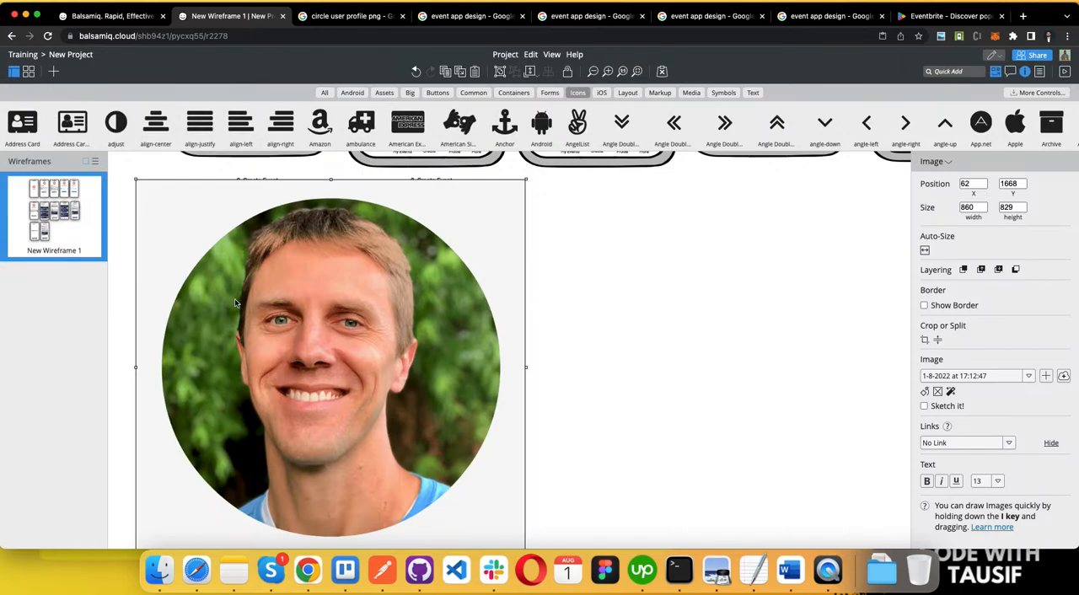
# Step: Resize the photo to 100 by 100 and place it above the Name field on the Profile screen
pyautogui.click(968, 207)
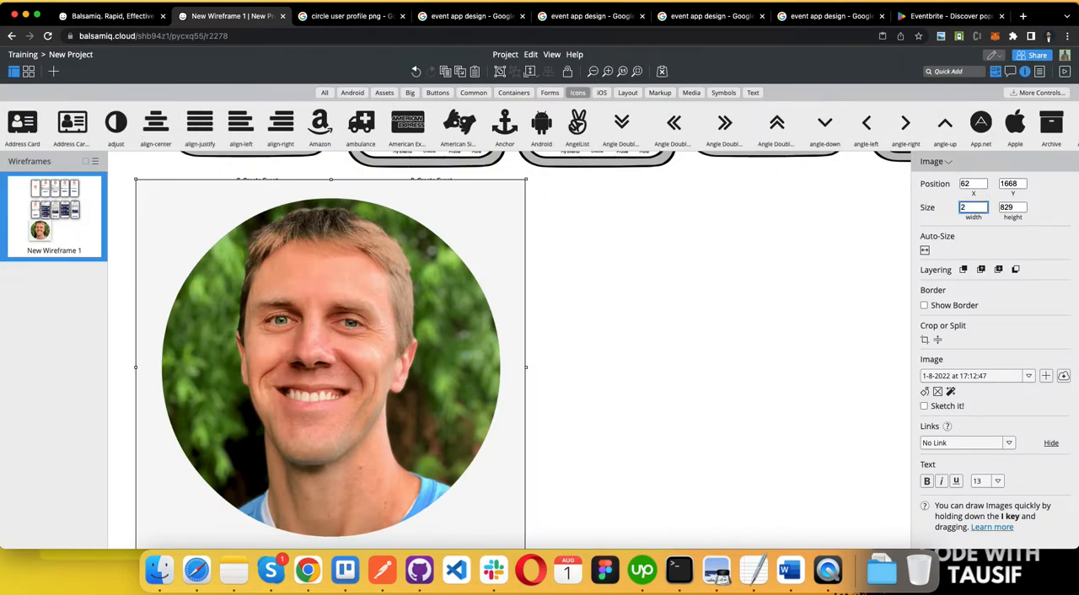
pyautogui.press('Tab')
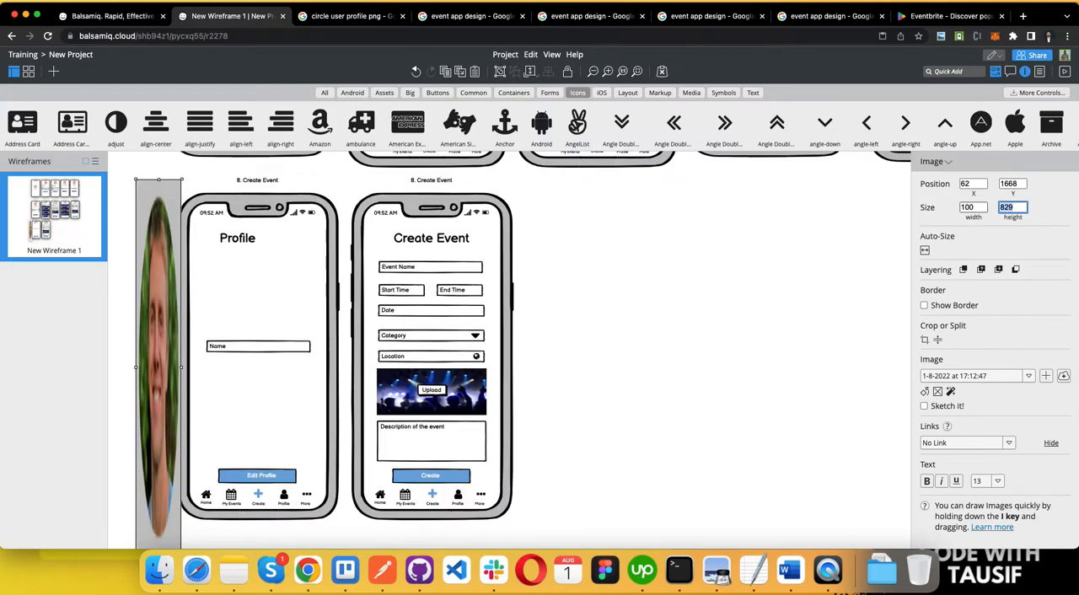
pyautogui.write('100')
pyautogui.press('Return')
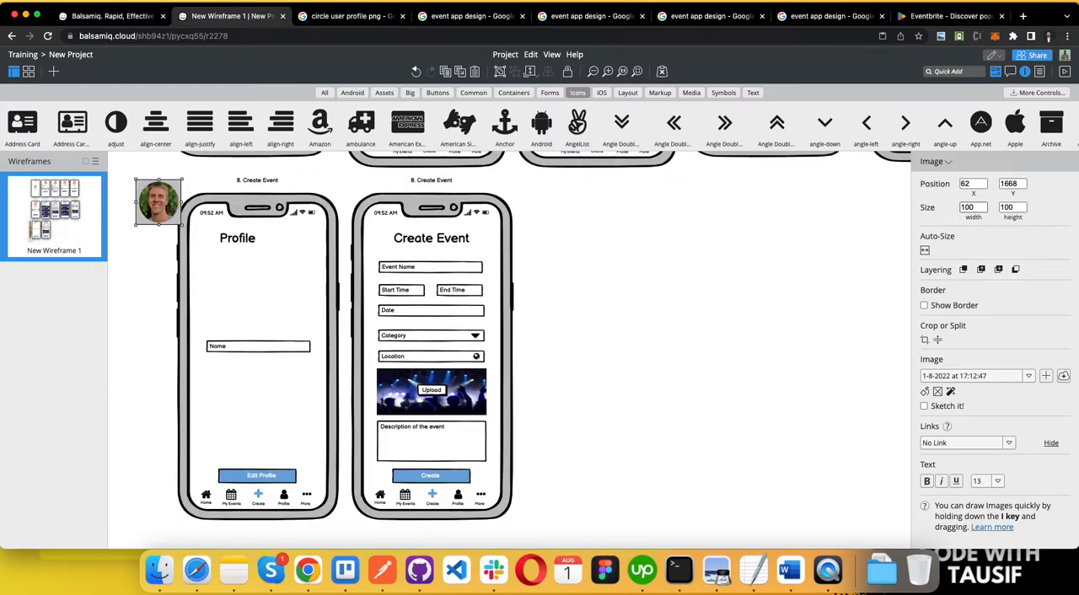
pyautogui.moveTo(156, 207); pyautogui.dragTo(249, 300)
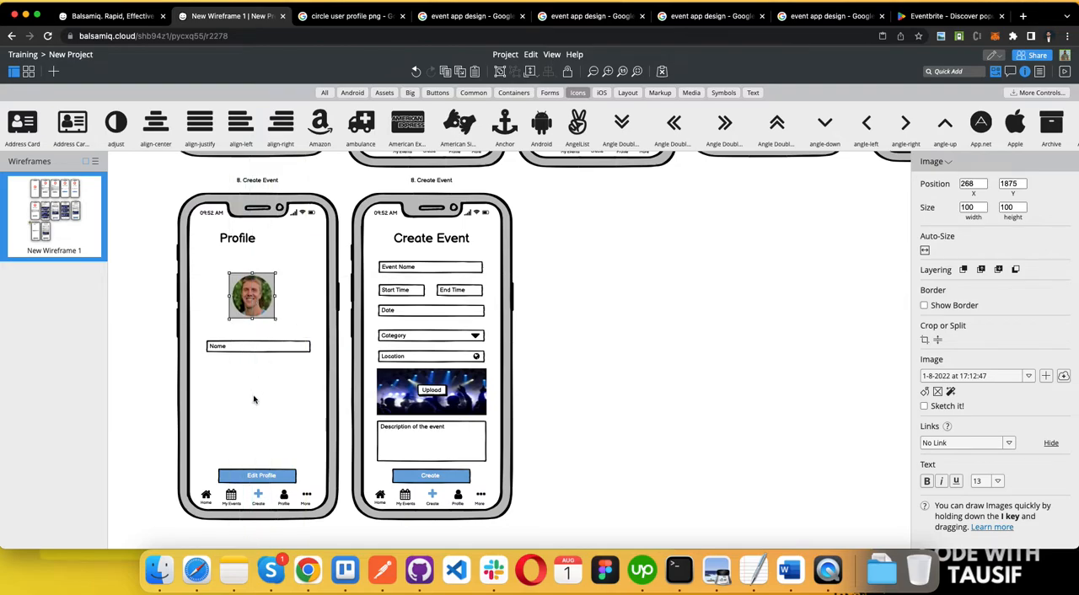
# Step: Centre the "Profile" title above the user photo, slightly lower on the screen
pyautogui.click(290, 379)
pyautogui.moveTo(240, 239); pyautogui.dragTo(262, 246)
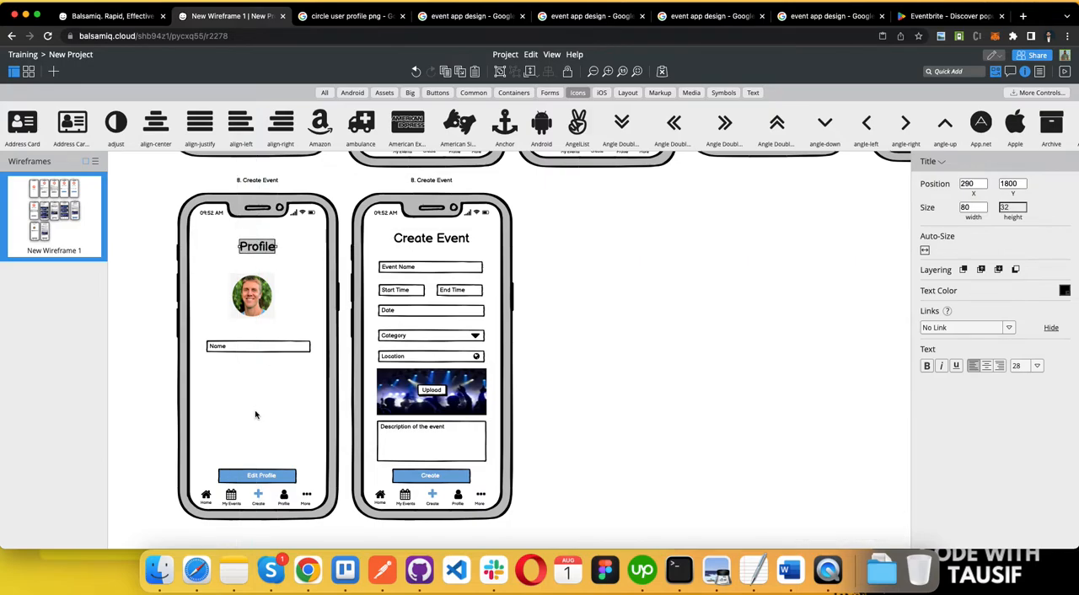
pyautogui.click(271, 354)
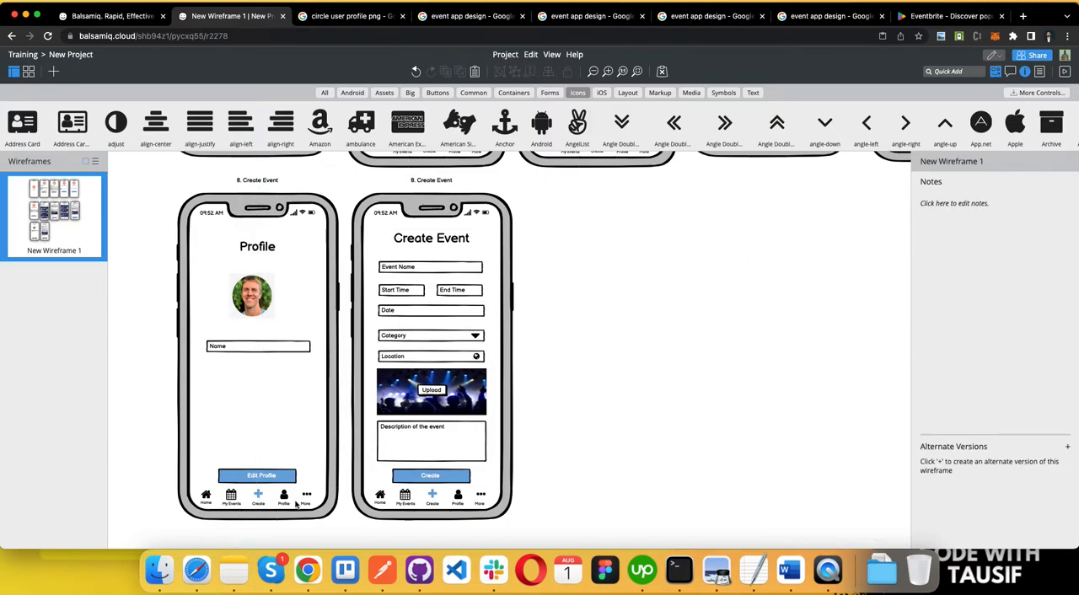
pyautogui.click(409, 238)
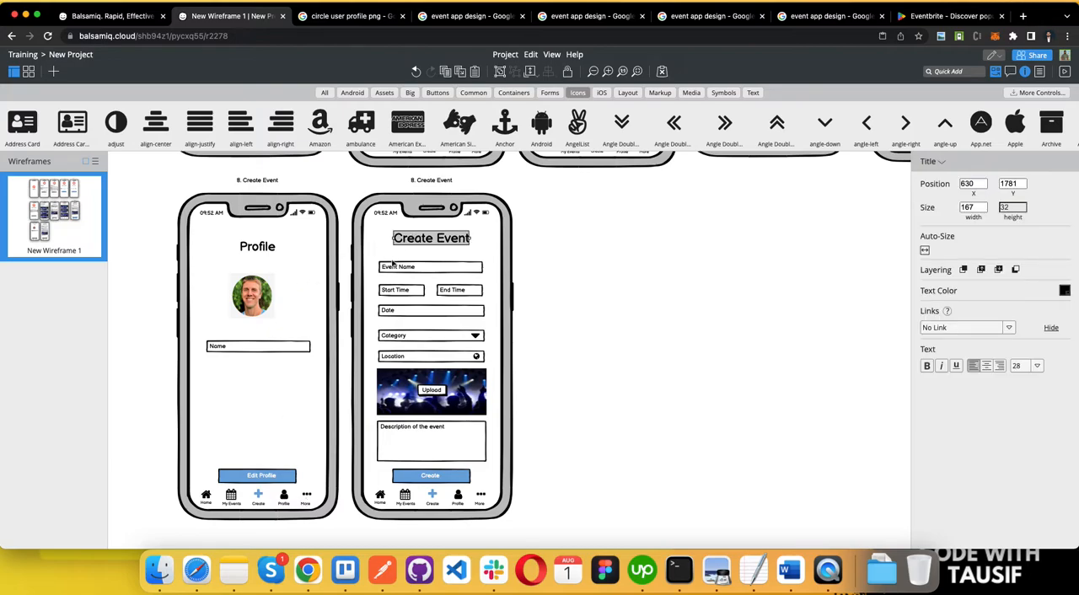
pyautogui.press('Delete')
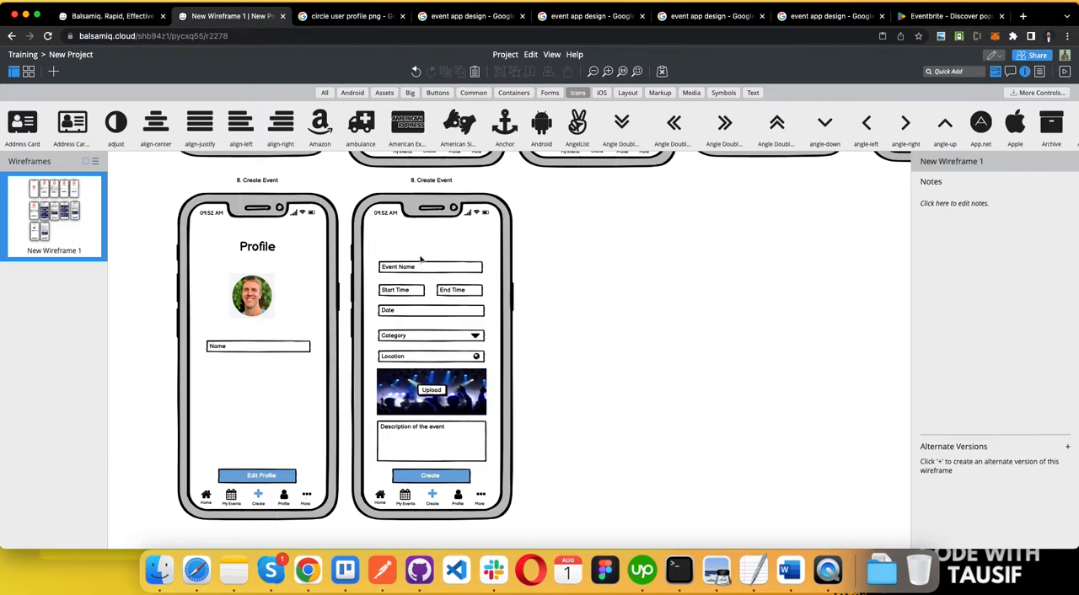
pyautogui.press('super+z')
# Step: Rename the "Create Event" title on the second phone screen as "More" and centre it in the phone
pyautogui.doubleClick(426, 241)
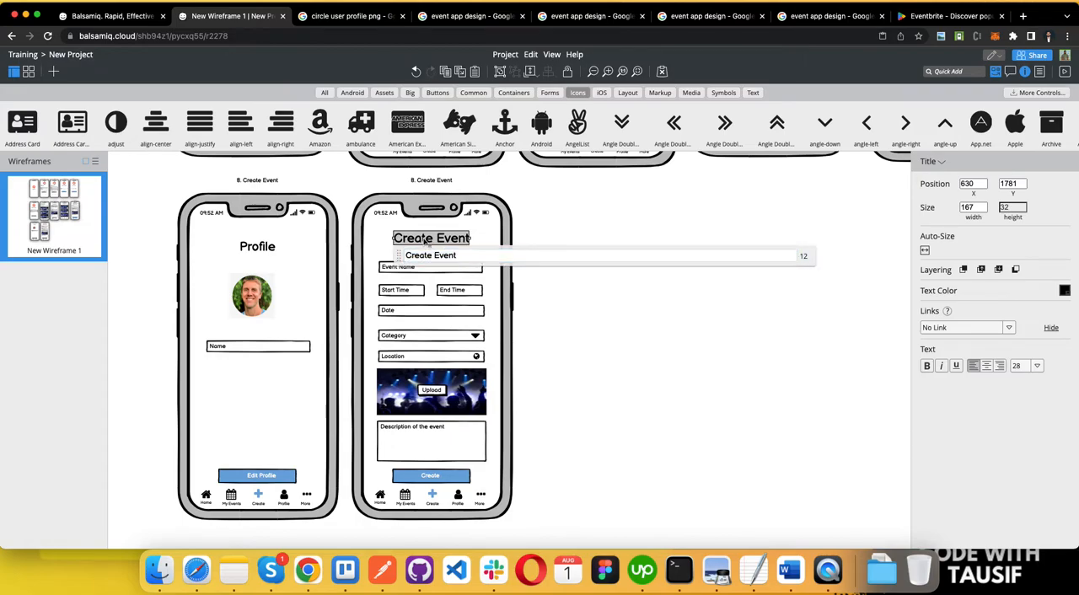
pyautogui.press('super+a')
pyautogui.write('More')
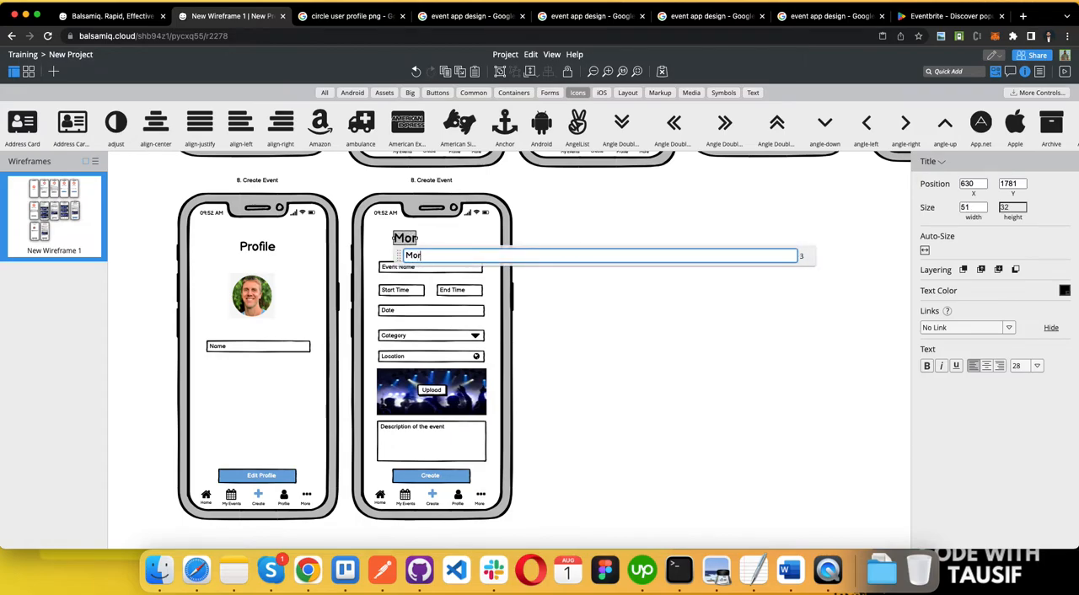
pyautogui.click(674, 317)
pyautogui.click(422, 239)
pyautogui.moveTo(421, 240); pyautogui.dragTo(438, 242)
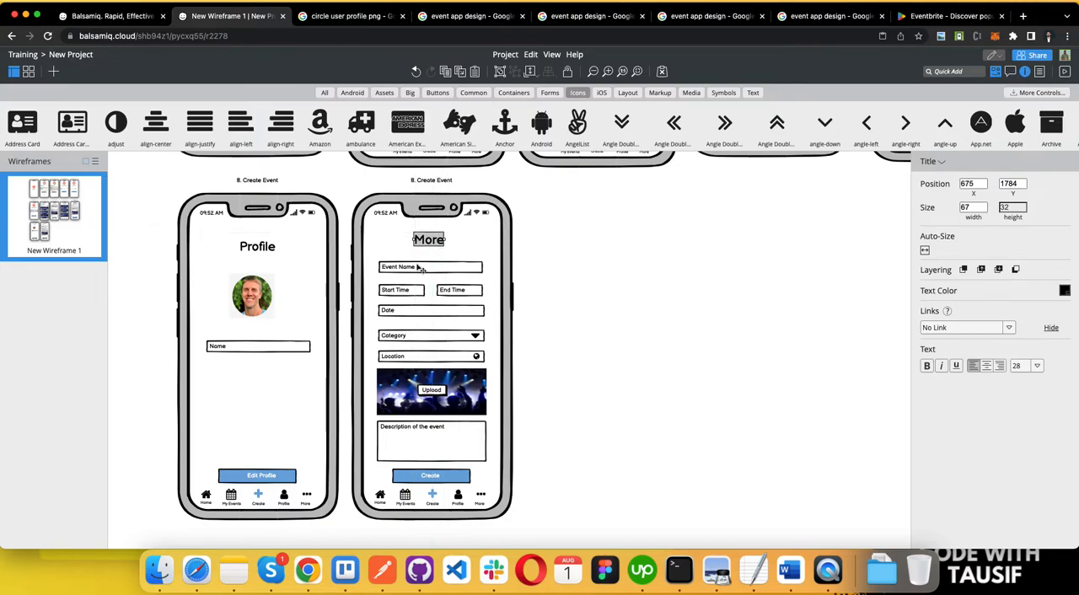
# Step: Recolour the Profile screen's navigation icons, making the Create plus icon black and the Profile user icon blue
pyautogui.click(258, 498)
pyautogui.click(1065, 293)
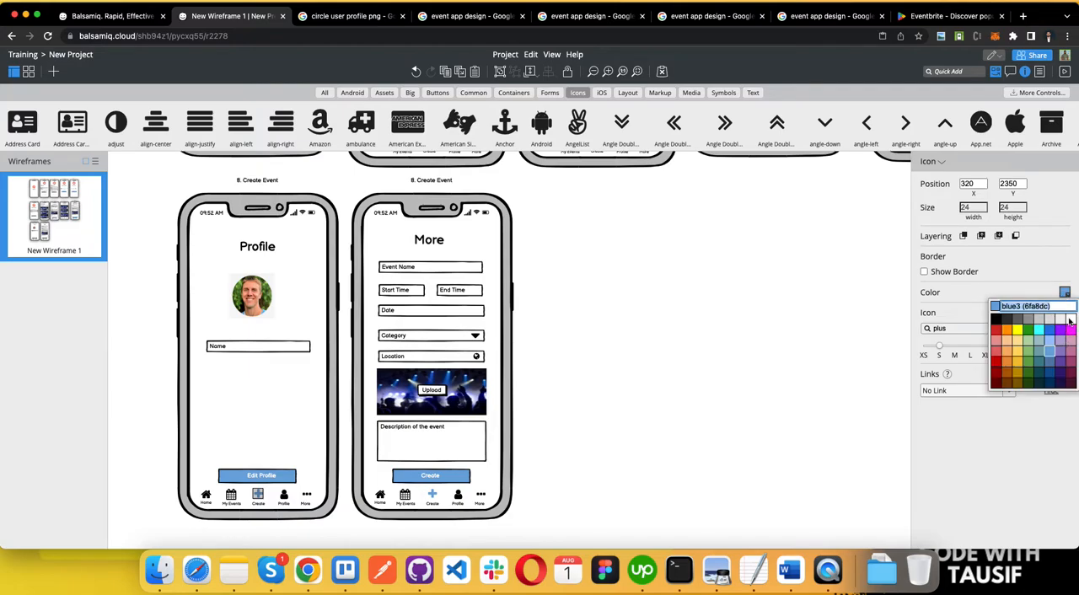
pyautogui.click(993, 318)
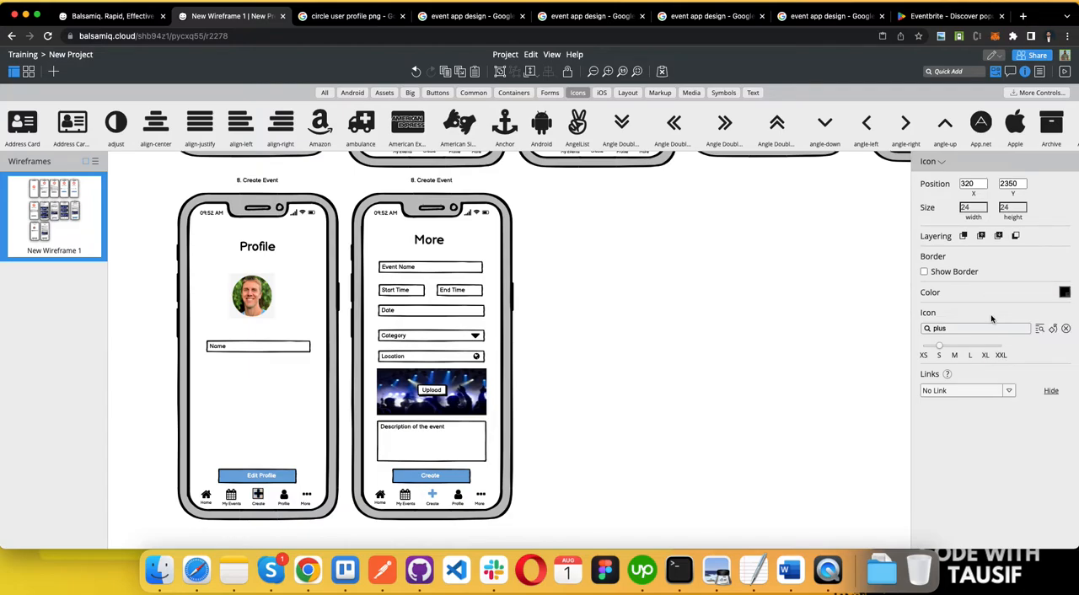
pyautogui.click(284, 496)
pyautogui.click(1065, 293)
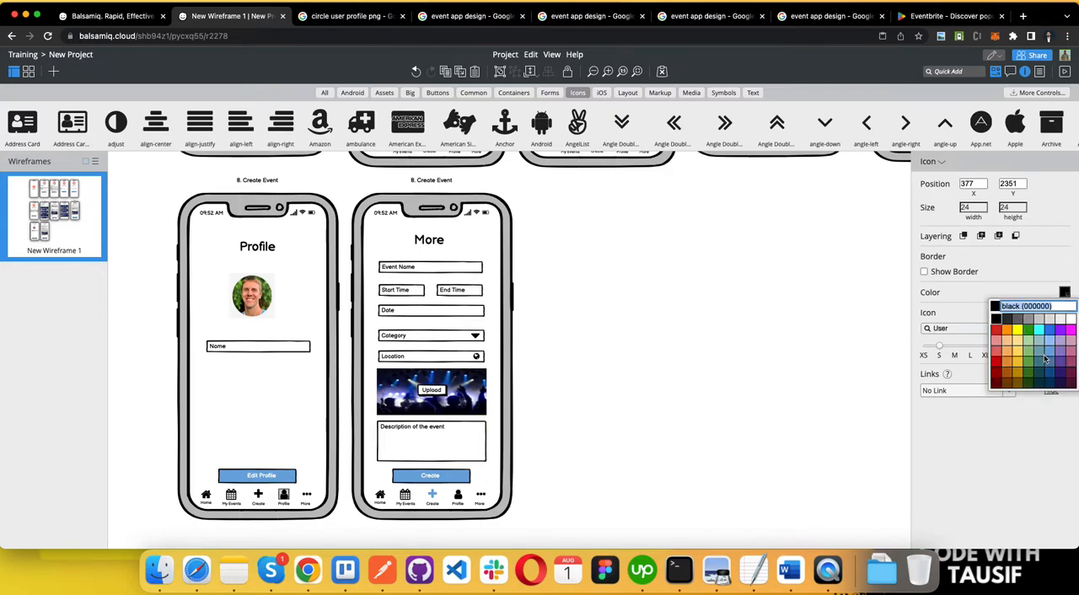
pyautogui.click(1050, 363)
pyautogui.click(717, 351)
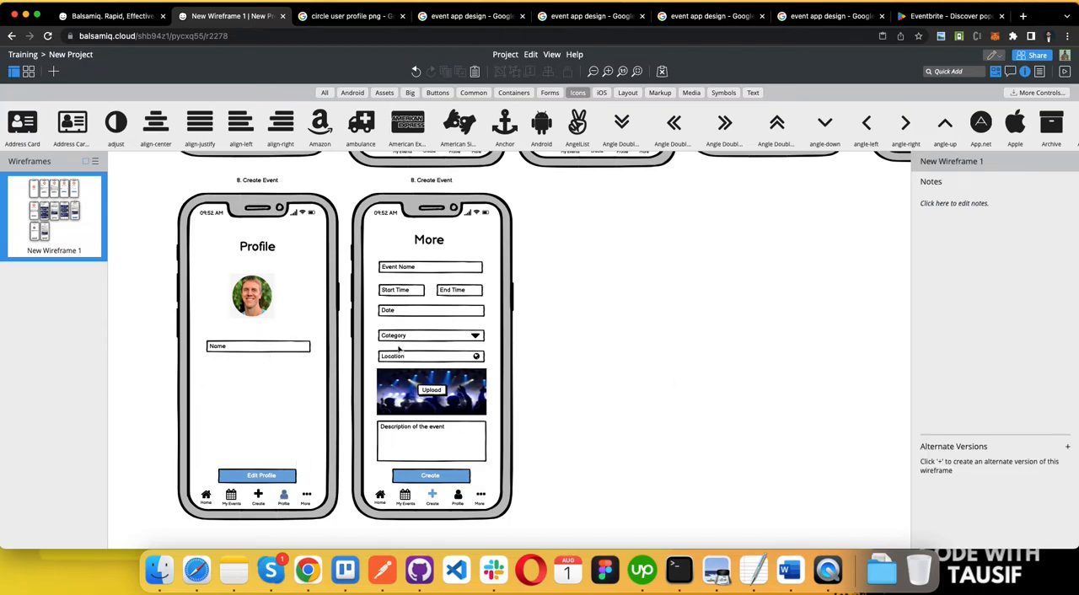
# Step: Delete the Event Name and Date fields from the More screen
pyautogui.doubleClick(433, 270)
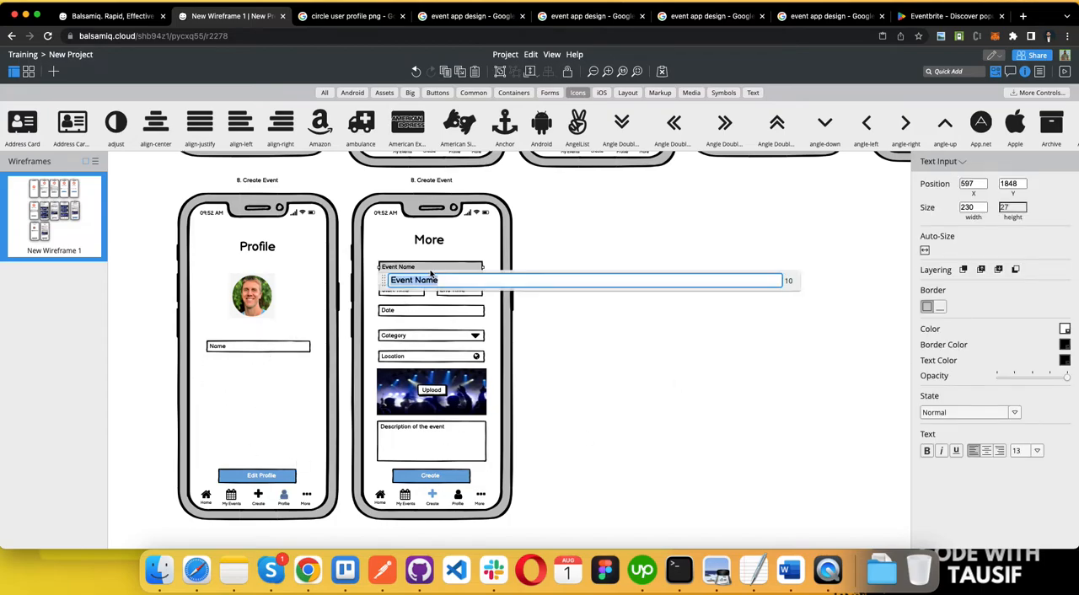
pyautogui.click(432, 261)
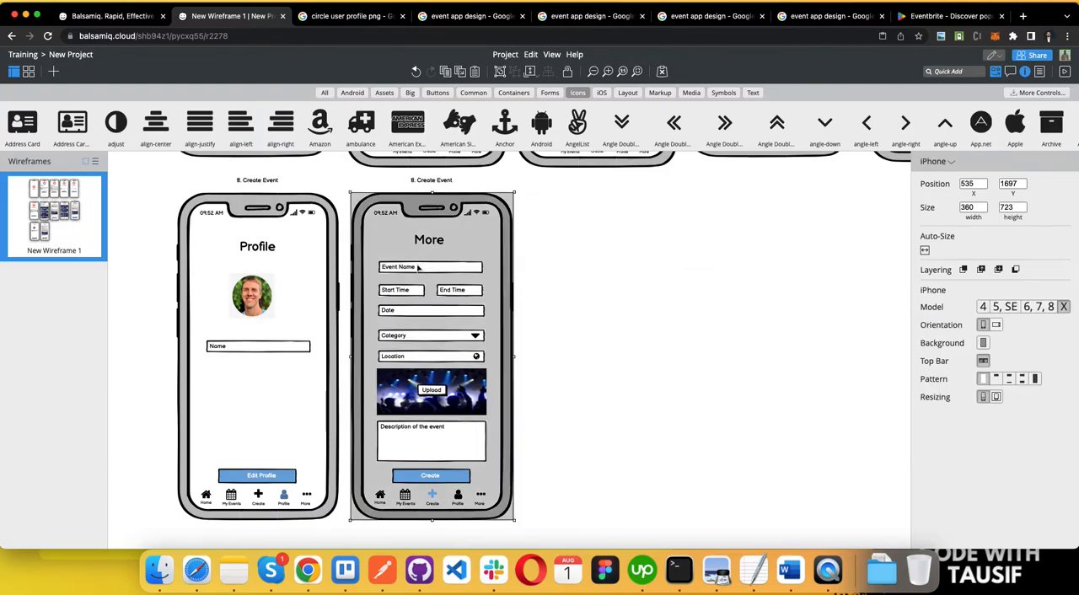
pyautogui.click(419, 268)
pyautogui.press('Delete')
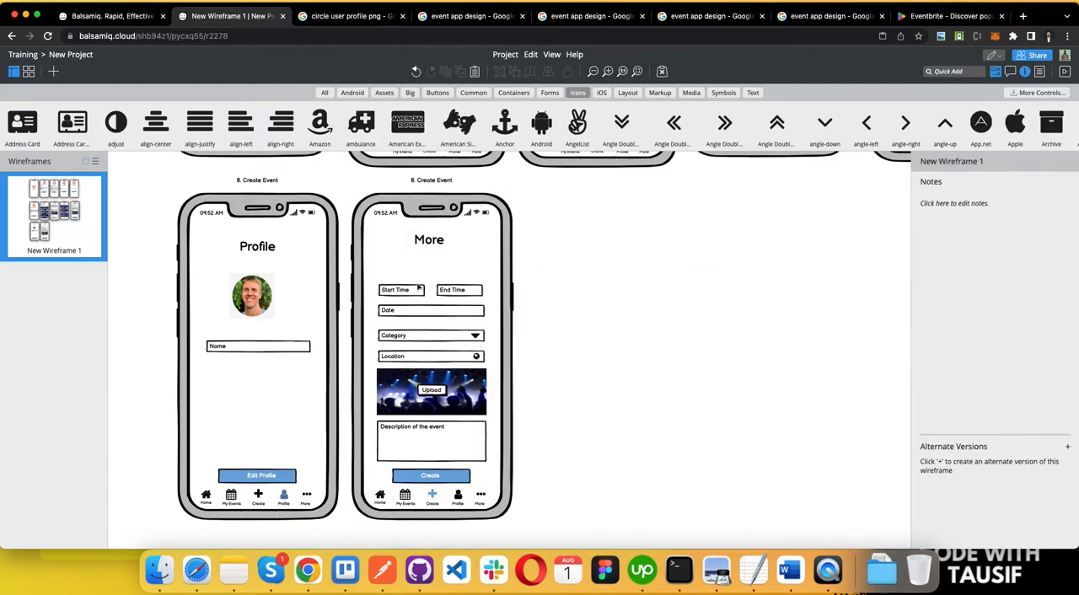
pyautogui.click(418, 289)
pyautogui.click(458, 291)
pyautogui.click(439, 316)
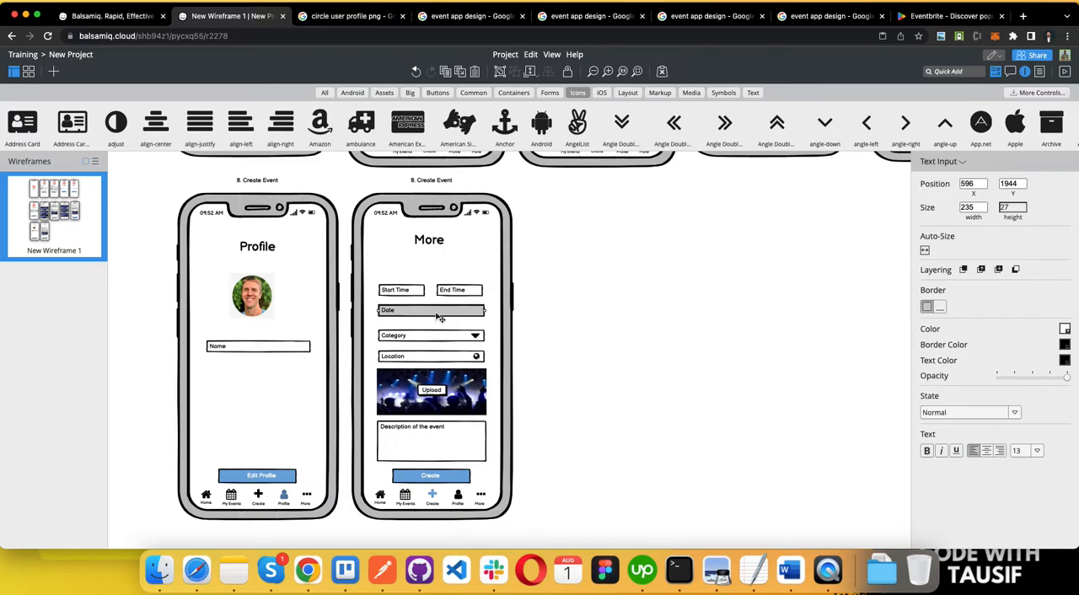
pyautogui.press('Delete')
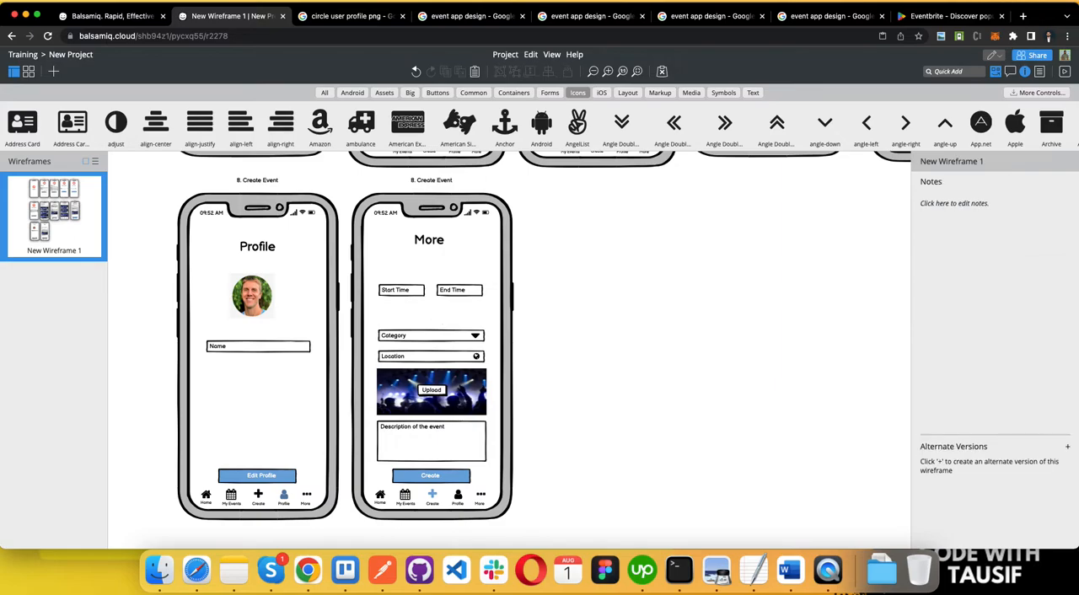
# Step: Switch to the Google Images browser page and search for "APLLE MORE SCREEN DESIGN"
pyautogui.click(831, 16)
pyautogui.click(215, 16)
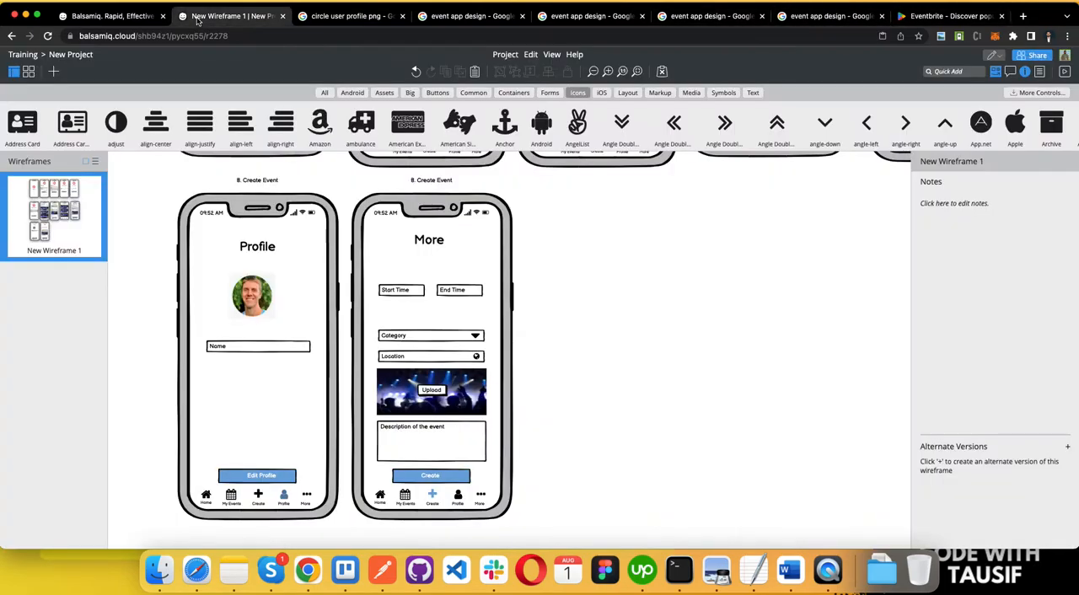
pyautogui.click(348, 16)
pyautogui.tripleClick(211, 74)
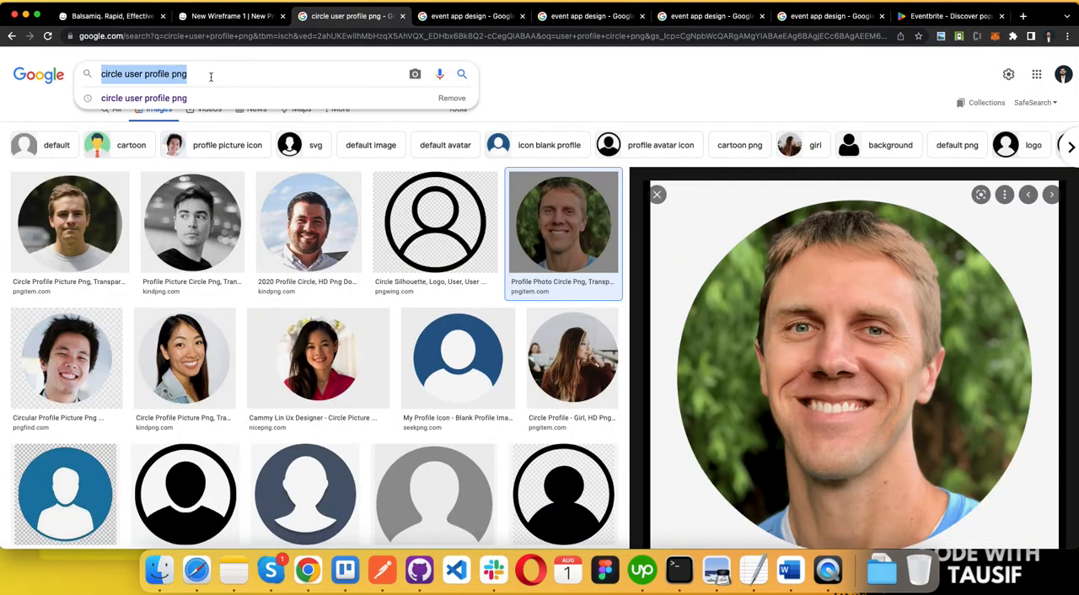
pyautogui.write('APLLE MORE S')
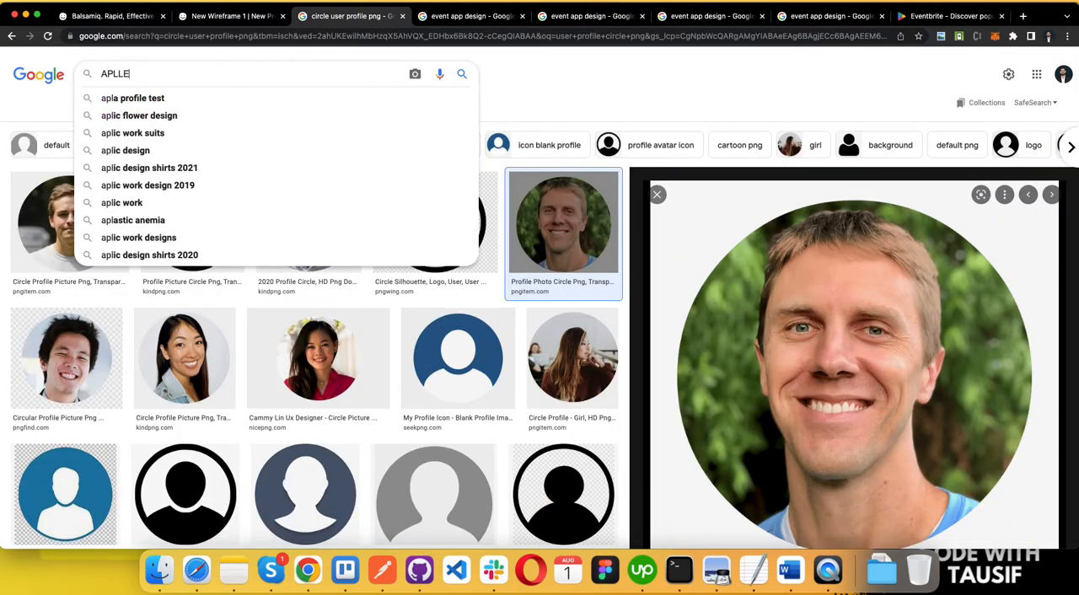
pyautogui.write('CREEN DESIGN')
pyautogui.press('Return')
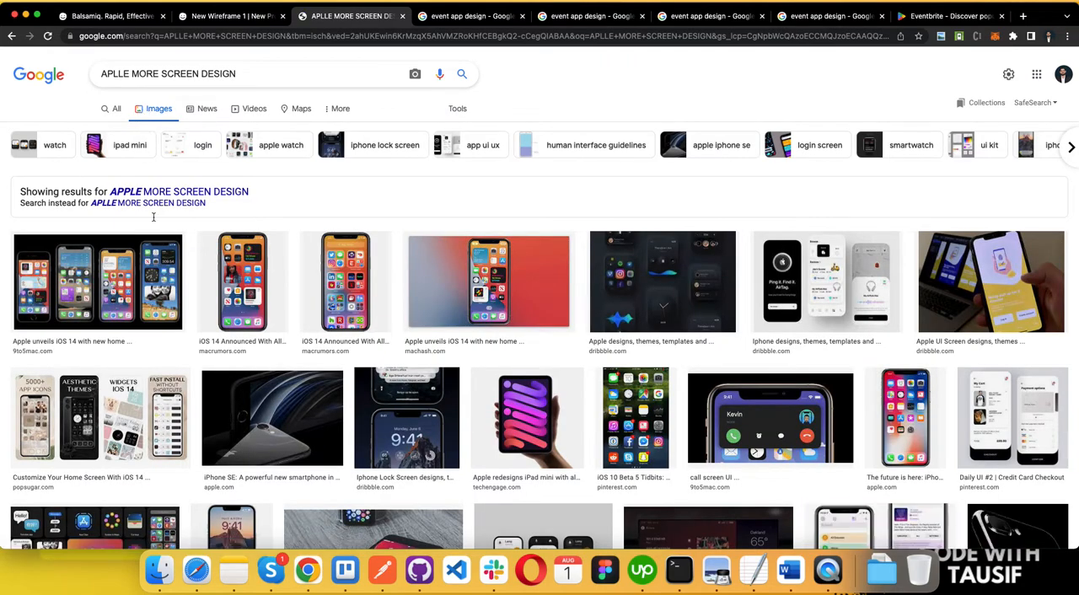
# Step: Examine the image results for More screen layout ideas, previewing the credit card checkout and Overcast podcast app designs
pyautogui.scroll(-3, 539, 304)
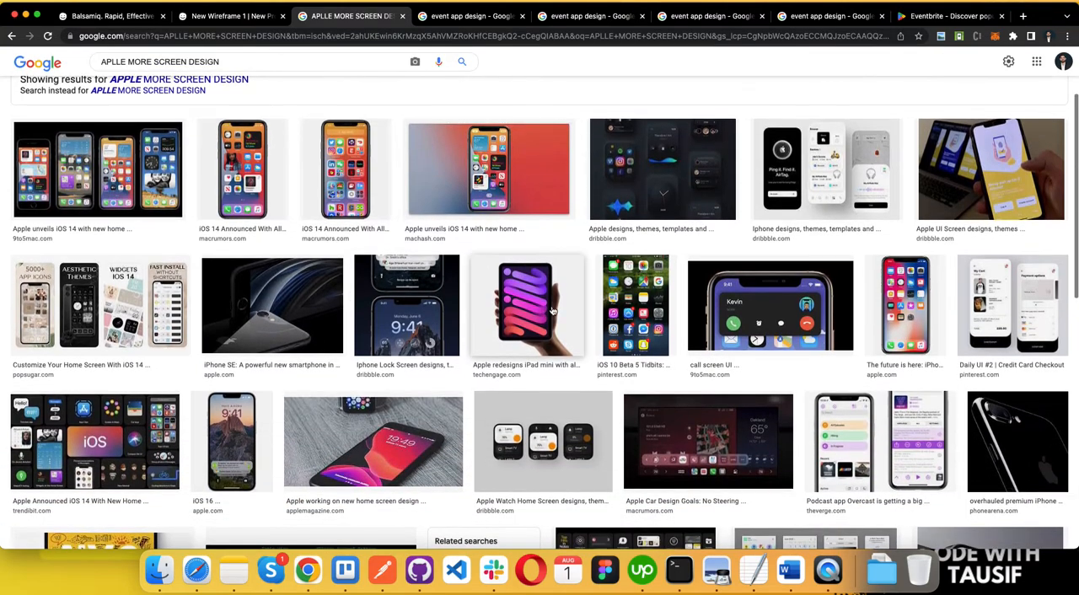
pyautogui.scroll(-2, 561, 257)
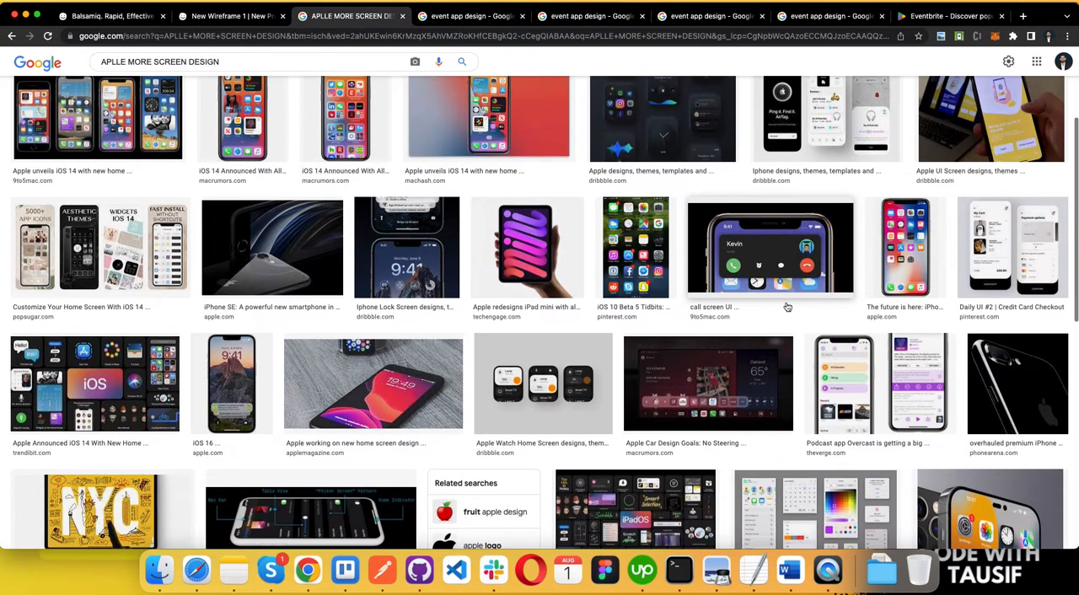
pyautogui.click(1066, 268)
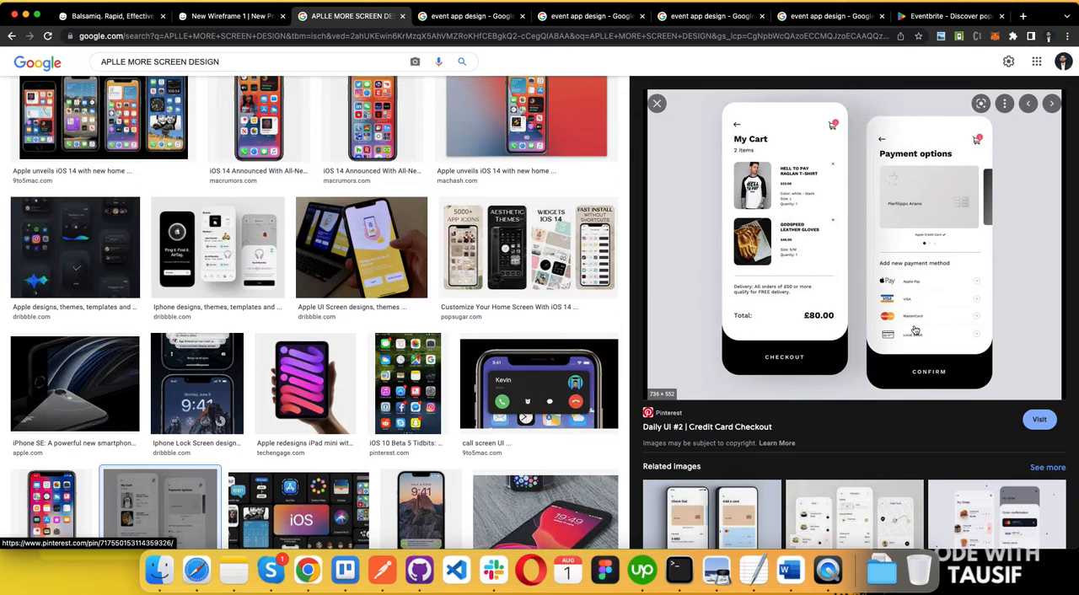
pyautogui.scroll(-8, 915, 329)
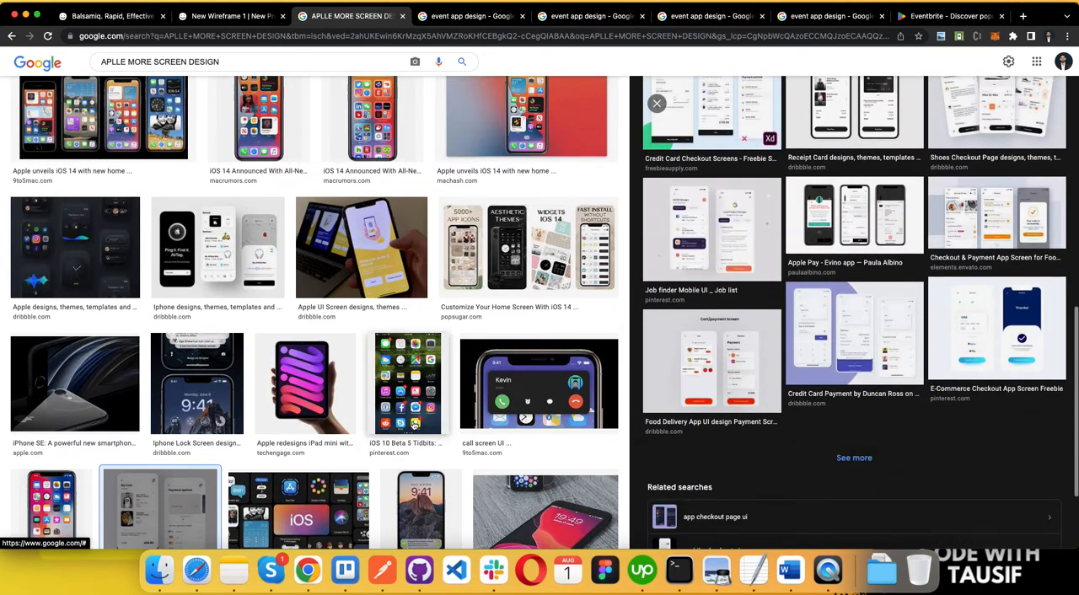
pyautogui.scroll(-10, 415, 424)
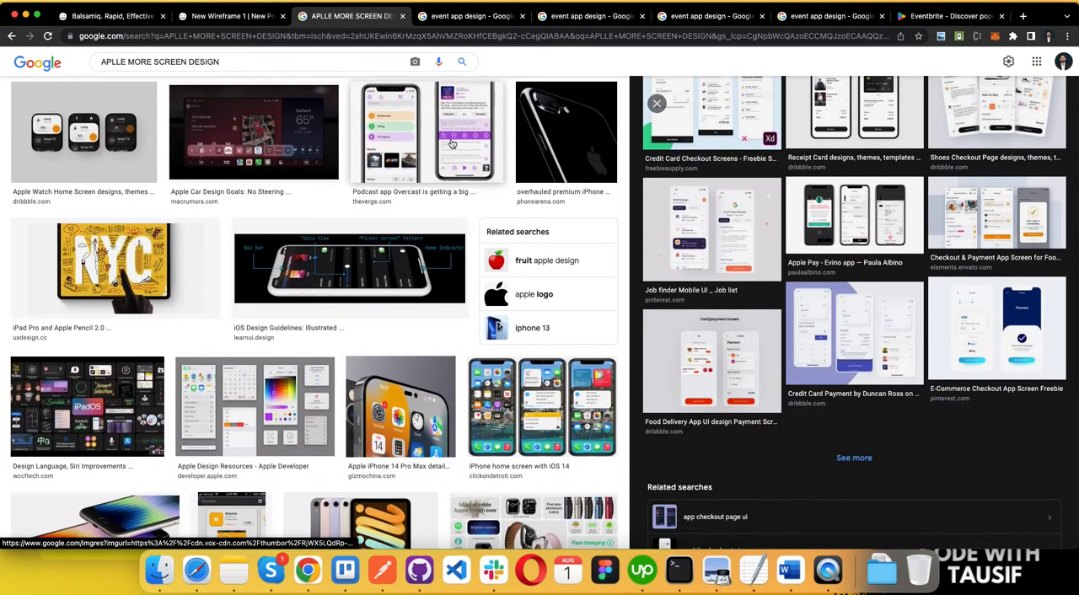
pyautogui.click(452, 145)
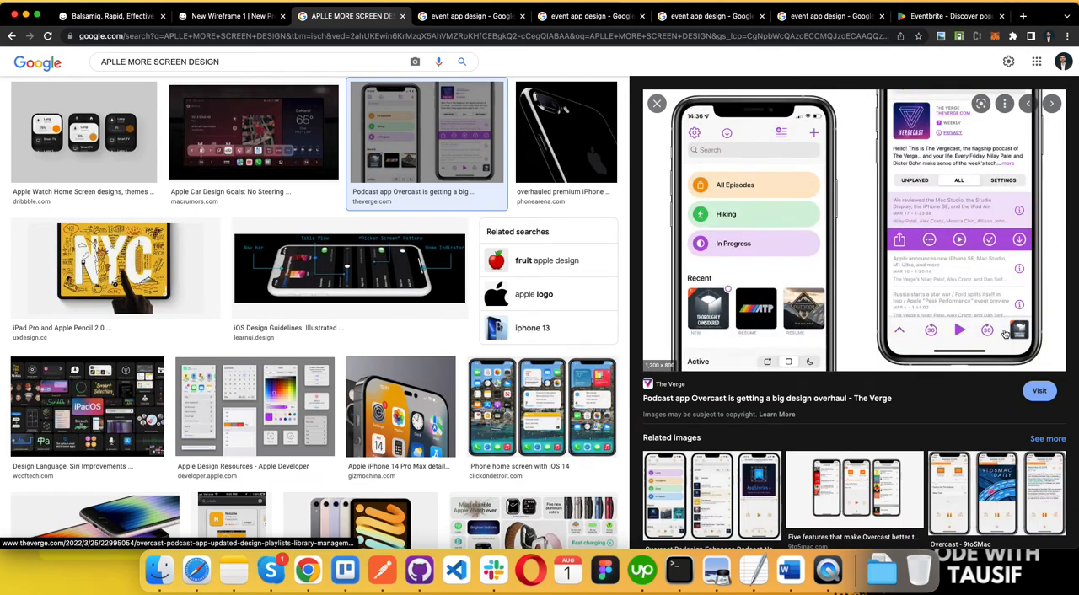
pyautogui.scroll(-5, 900, 334)
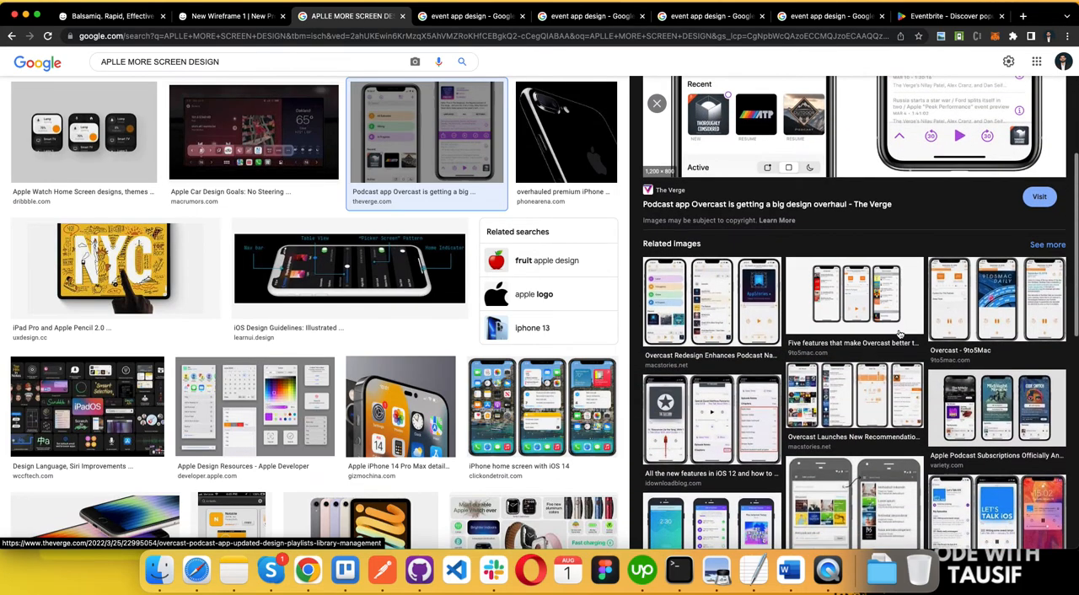
pyautogui.click(699, 291)
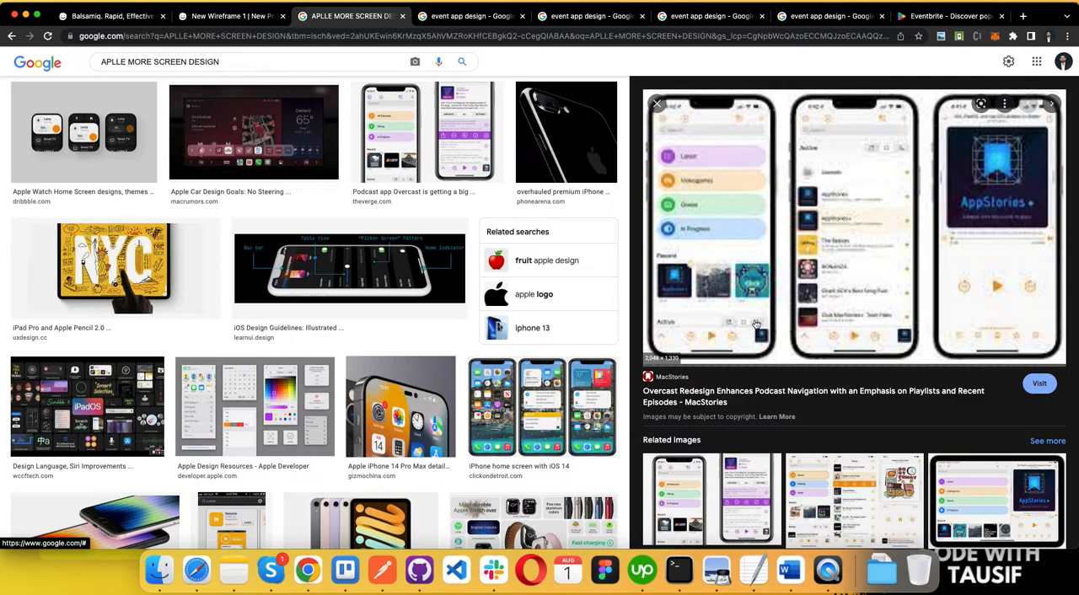
# Step: Examine more image results for More screen layouts, previewing the iOS Design Guidelines and Figma iOS table view list patterns
pyautogui.scroll(-10, 700, 278)
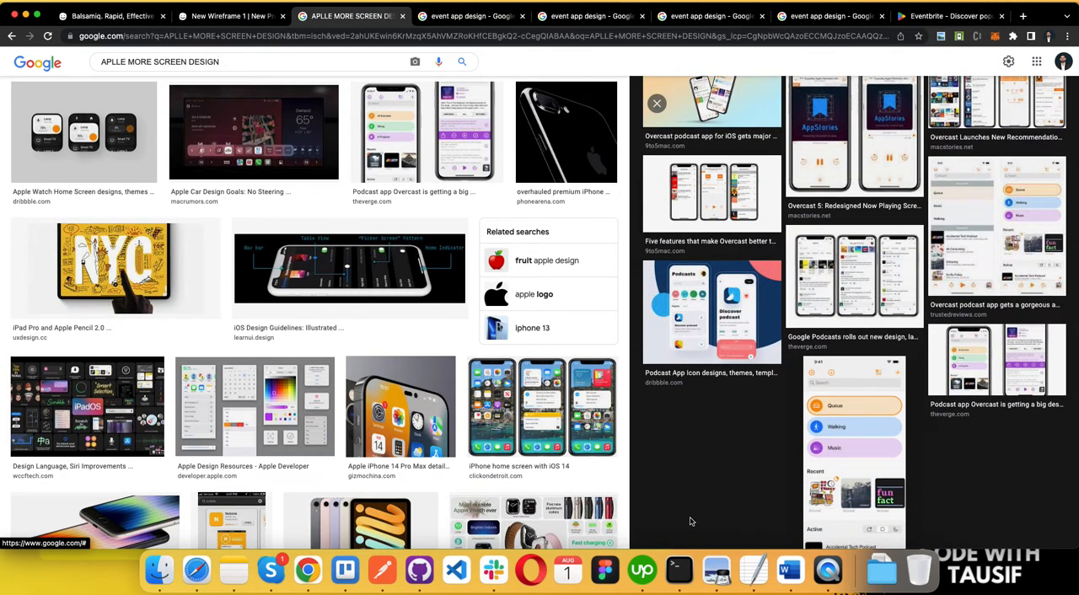
pyautogui.scroll(-10, 406, 410)
pyautogui.scroll(-1, 406, 410)
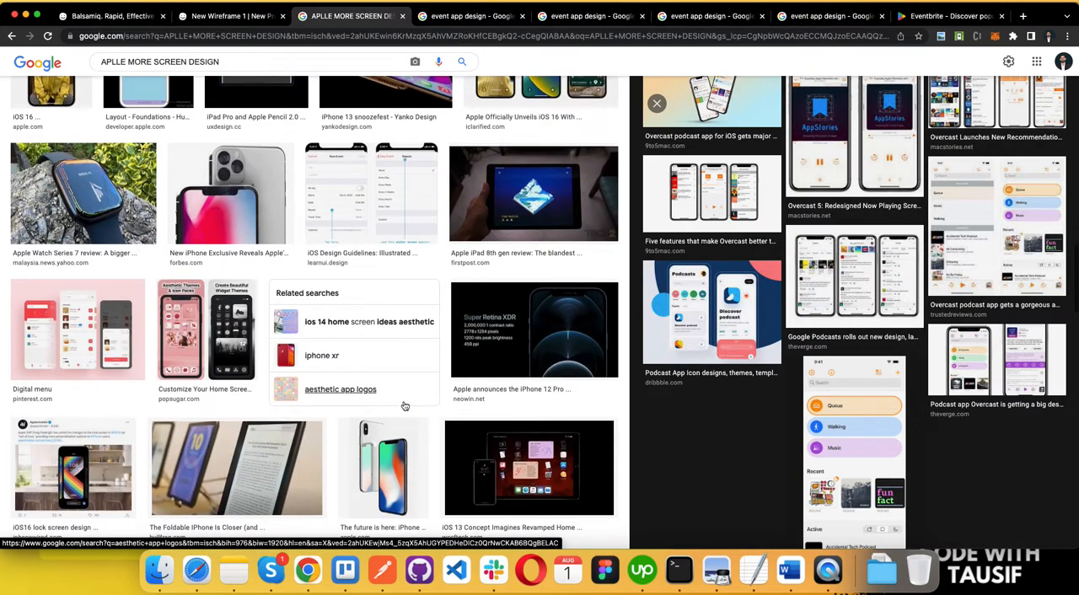
pyautogui.click(371, 194)
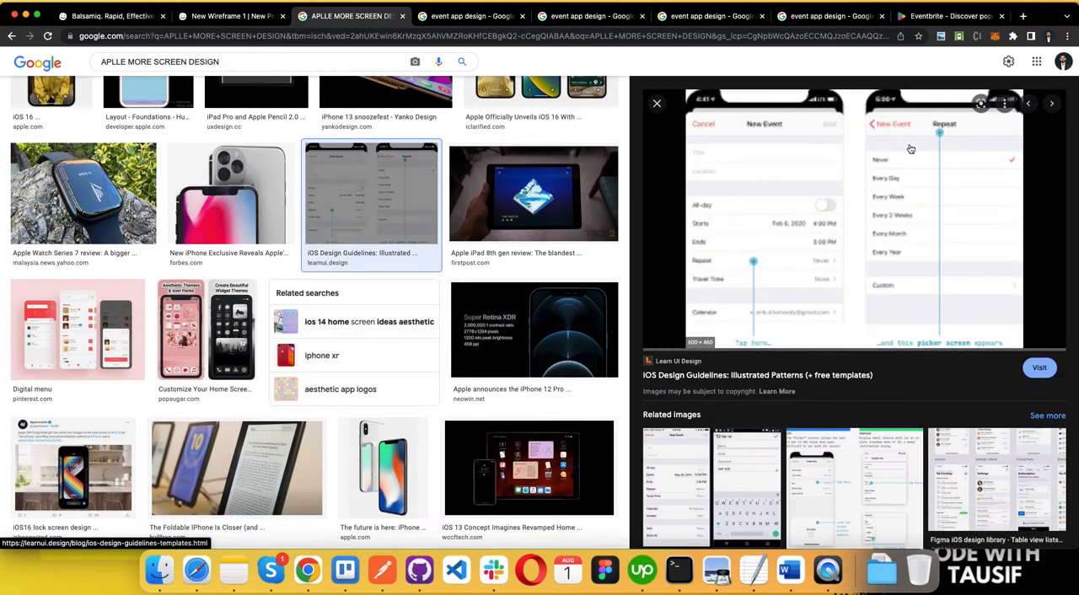
pyautogui.scroll(-5, 927, 270)
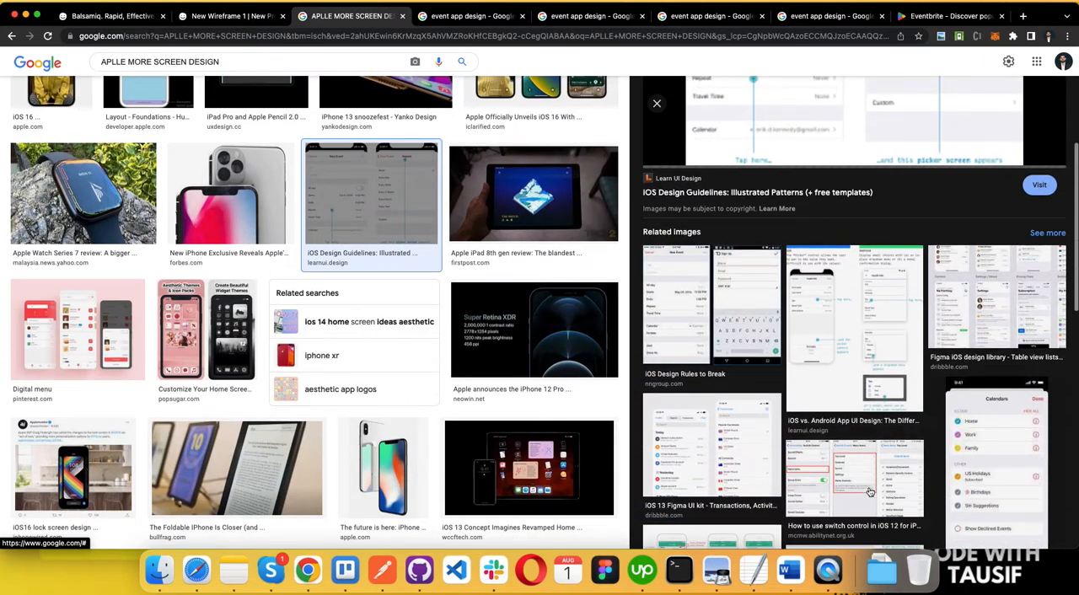
pyautogui.scroll(5, 974, 283)
pyautogui.scroll(-3, 982, 280)
pyautogui.click(983, 280)
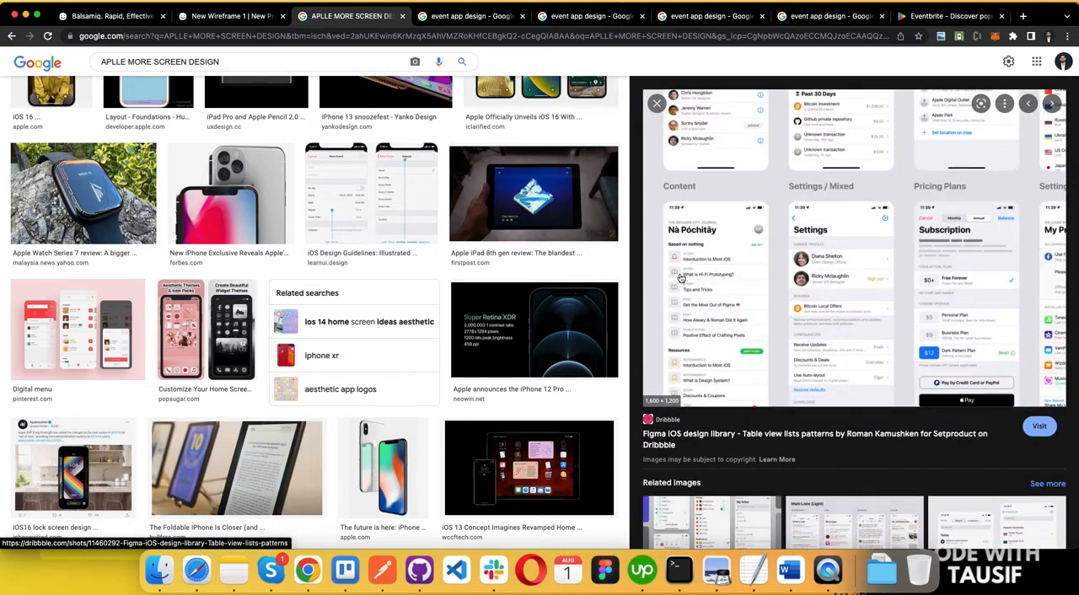
pyautogui.scroll(2, 693, 268)
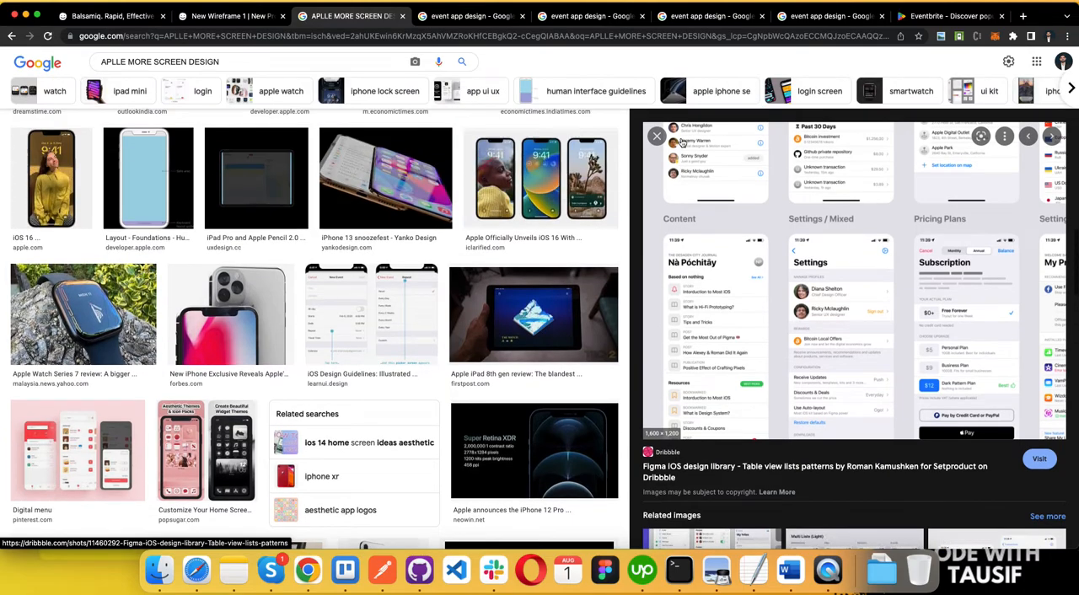
pyautogui.scroll(-5, 672, 402)
pyautogui.scroll(-2, 672, 403)
pyautogui.scroll(-5, 539, 307)
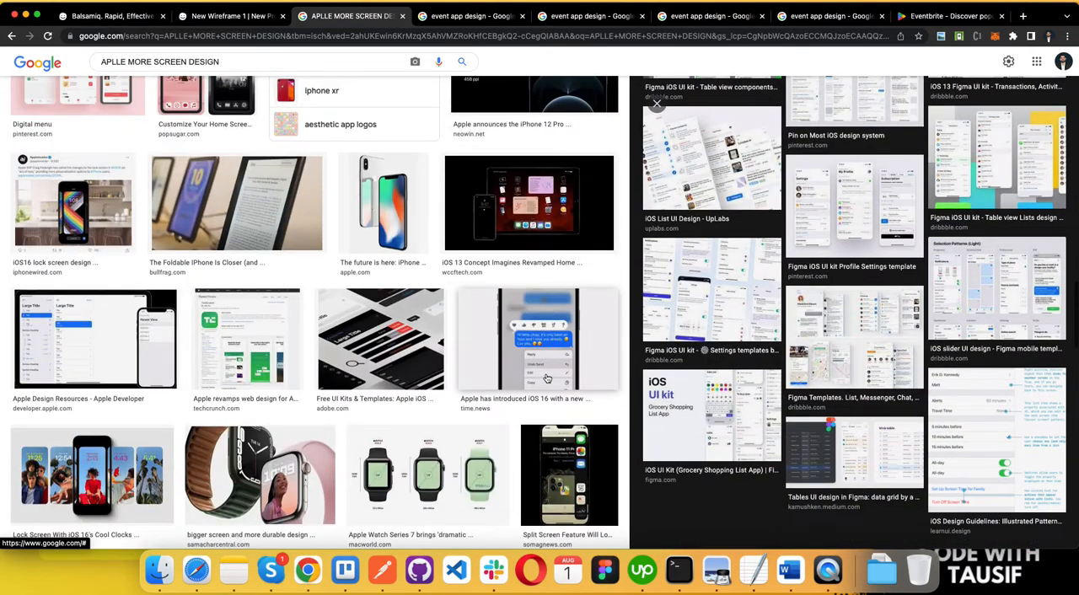
# Step: Return to the Balsamiq wireframe and delete the event image and the End Time field from the More screen
pyautogui.click(257, 15)
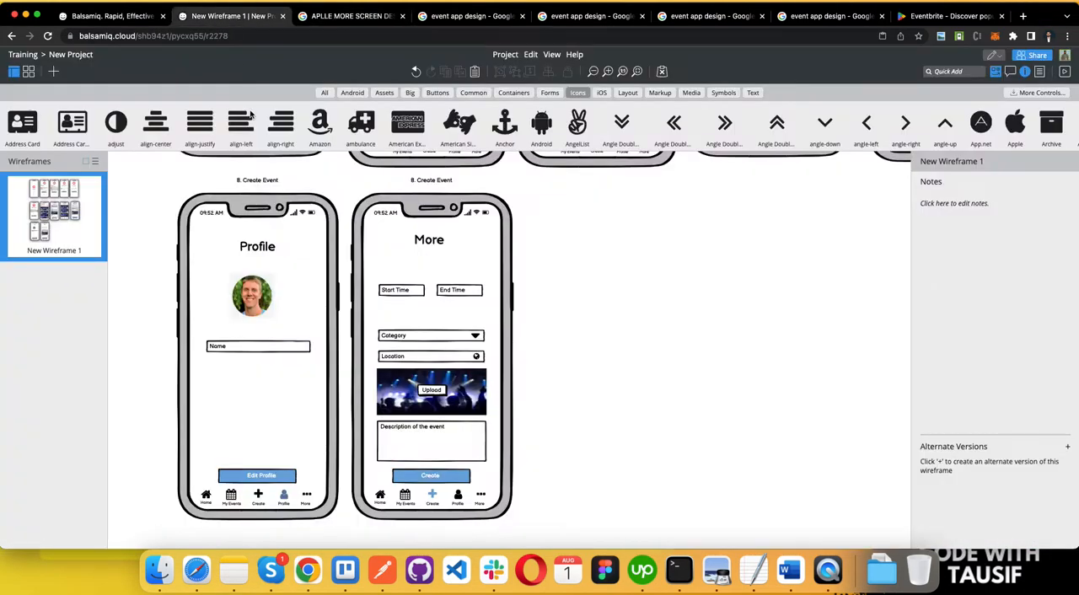
pyautogui.click(394, 294)
pyautogui.click(457, 295)
pyautogui.click(433, 338)
pyautogui.click(430, 356)
pyautogui.click(429, 377)
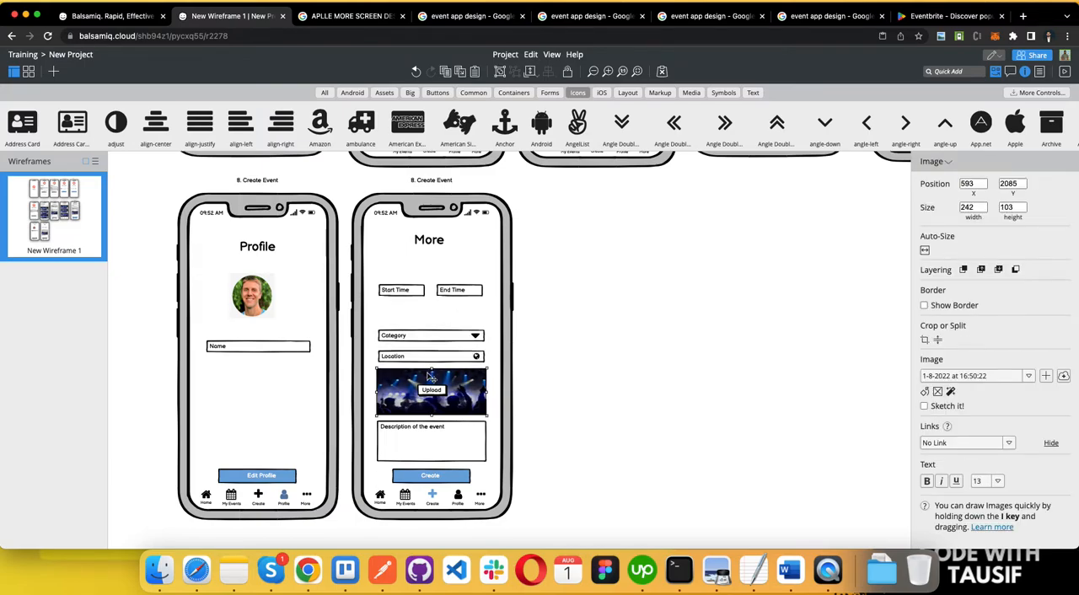
pyautogui.press('Delete')
pyautogui.click(416, 295)
pyautogui.click(460, 295)
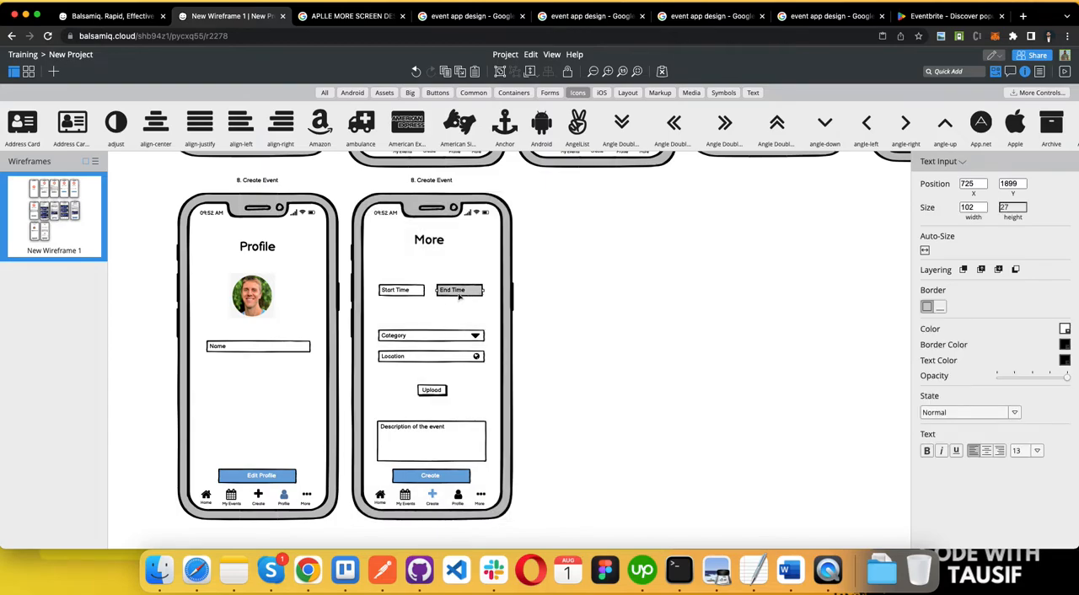
pyautogui.press('Delete')
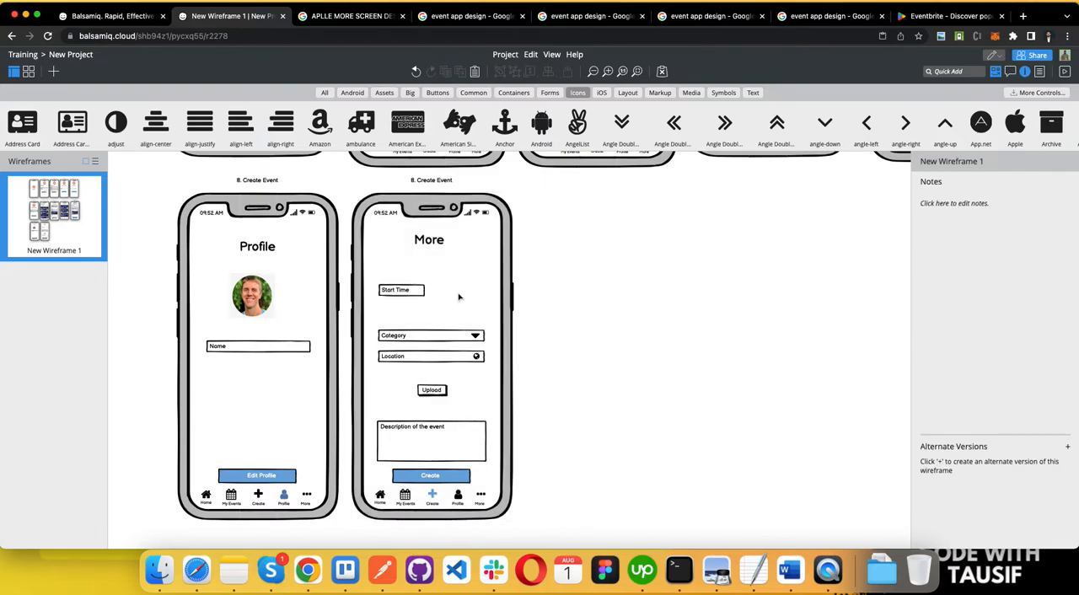
pyautogui.click(394, 280)
pyautogui.keyDown('shift'); pyautogui.click(394, 292); pyautogui.keyUp('shift')
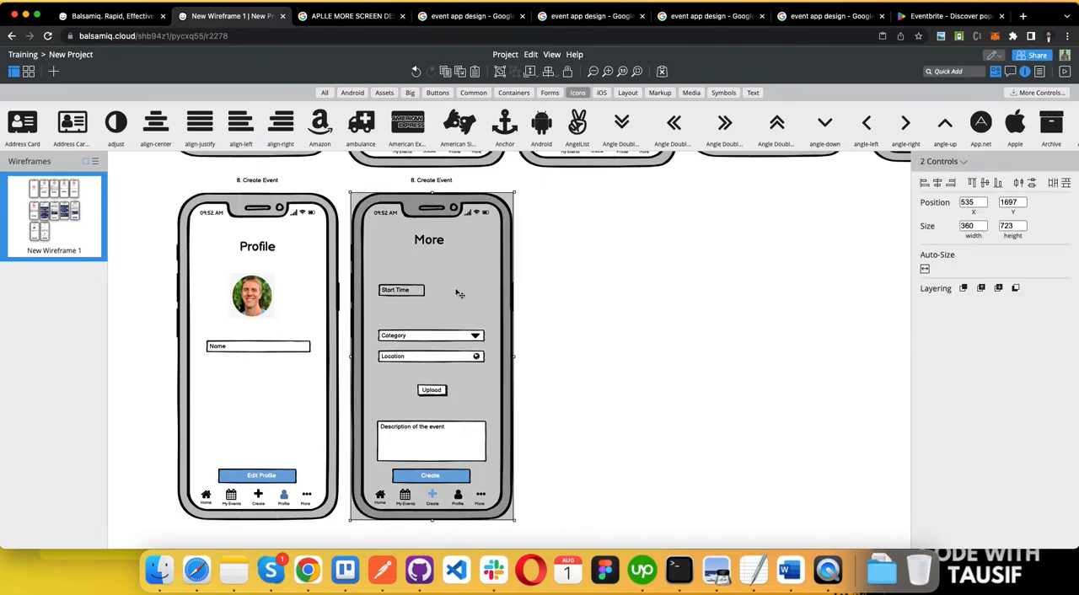
pyautogui.rightClick(477, 271)
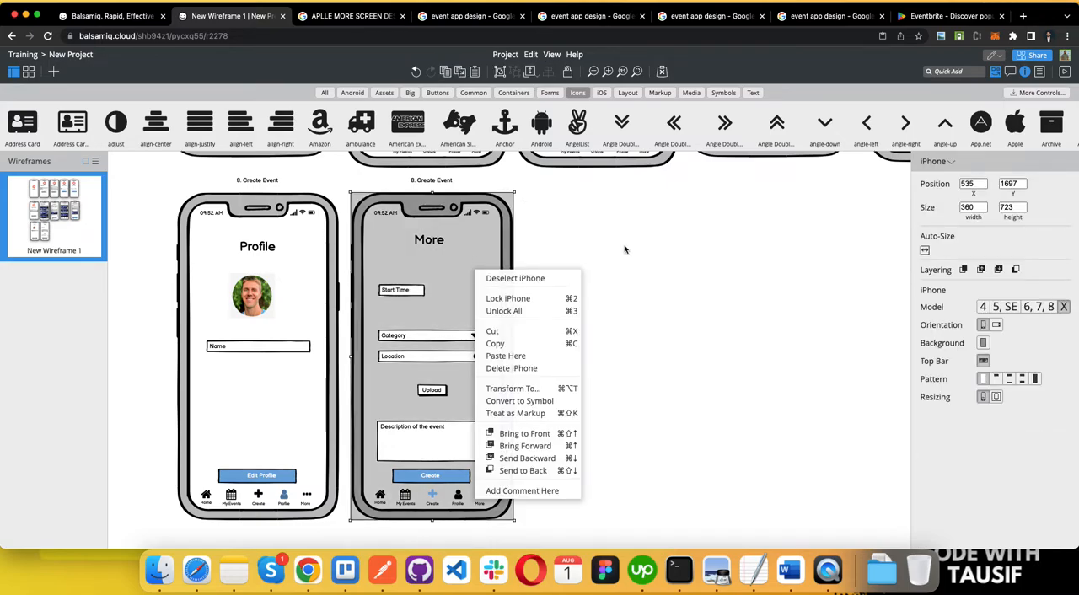
pyautogui.click(625, 250)
pyautogui.click(487, 262)
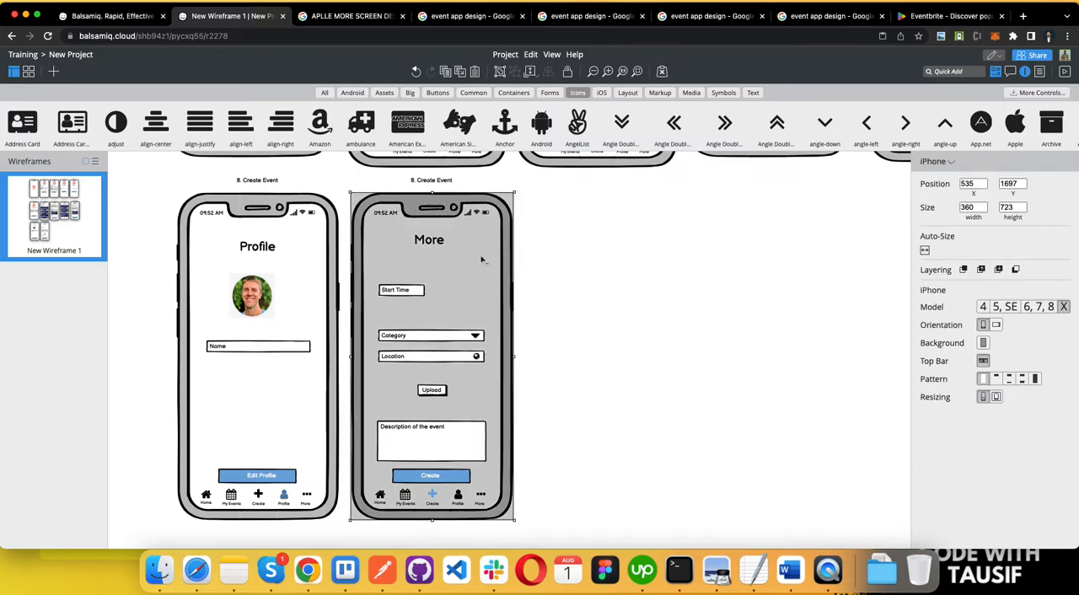
pyautogui.moveTo(567, 193); pyautogui.dragTo(388, 453)
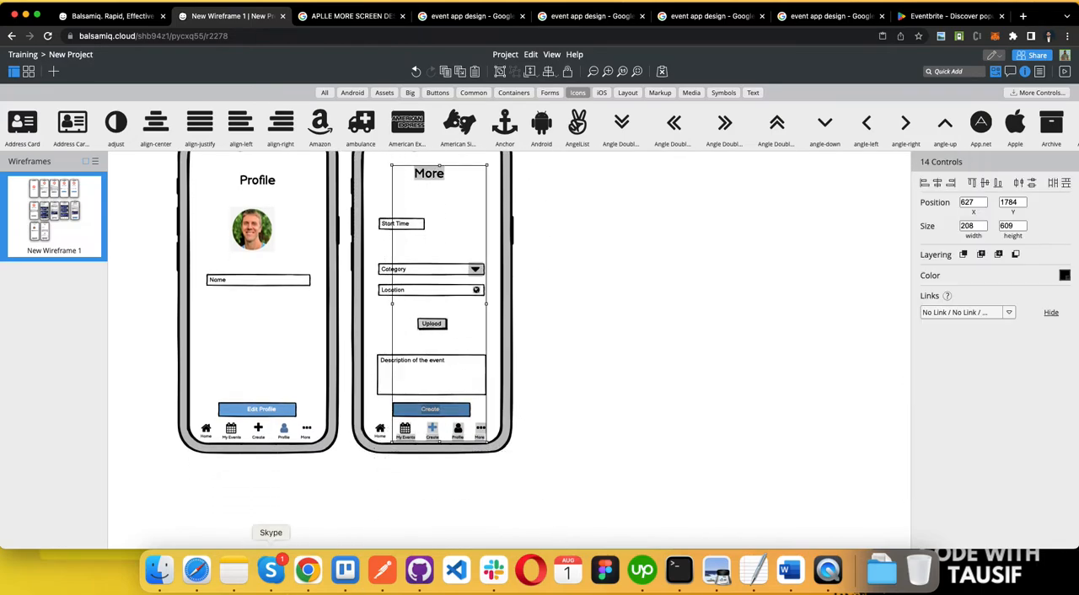
pyautogui.press('Delete')
pyautogui.press('super+z')
pyautogui.click(590, 350)
pyautogui.scroll(2, 516, 255)
pyautogui.scroll(1, 516, 255)
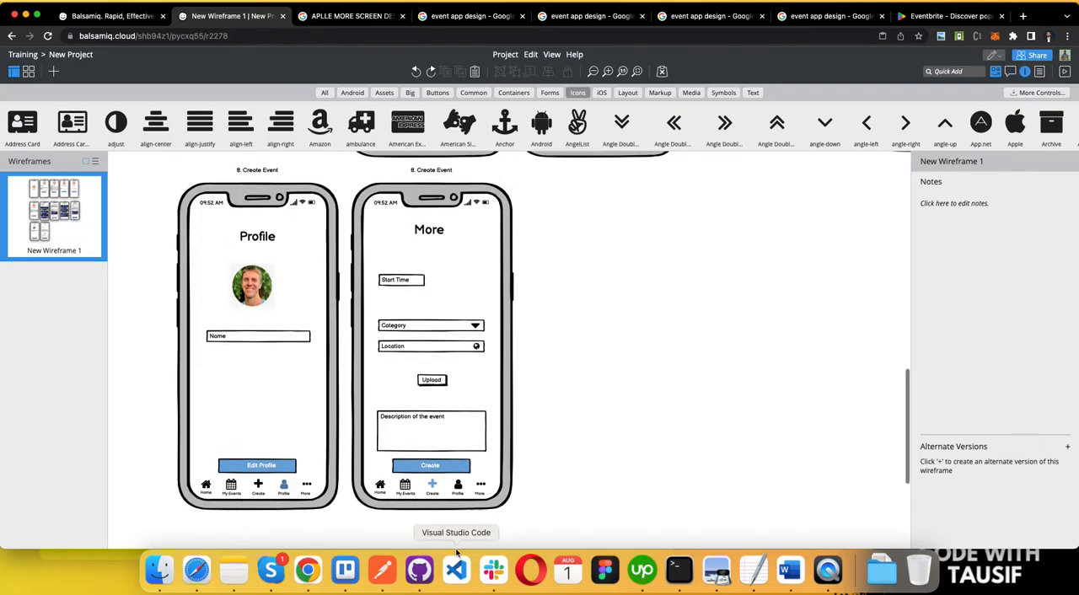
# Step: Lock the More screen's phone frame and delete the Category arrow, Location icon, Upload button and Create button together
pyautogui.click(392, 216)
pyautogui.click(567, 71)
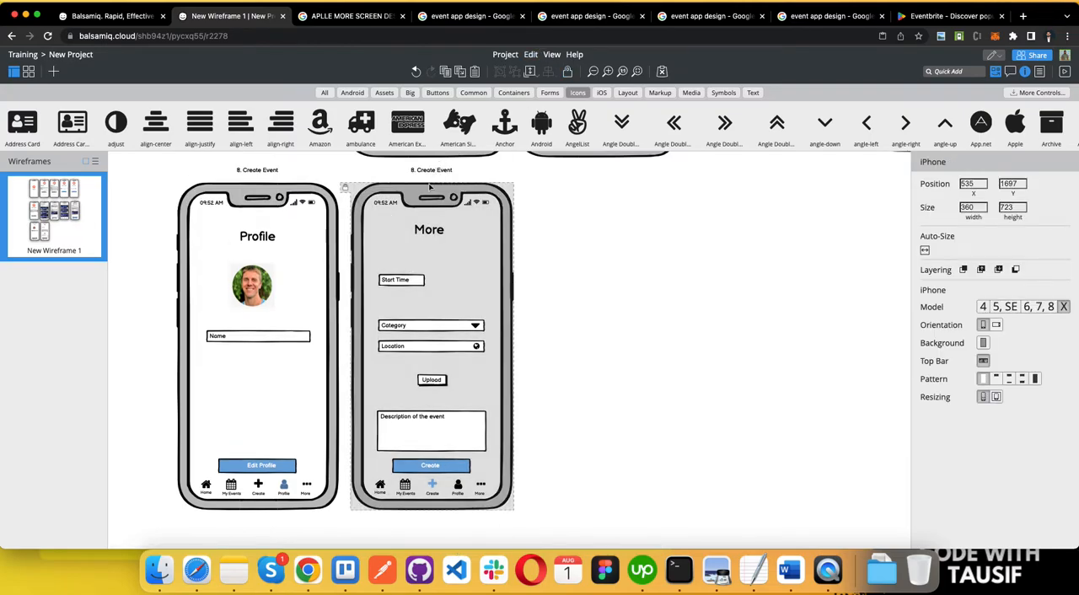
pyautogui.scroll(-1, 432, 449)
pyautogui.moveTo(385, 238); pyautogui.dragTo(487, 465)
pyautogui.press('Delete')
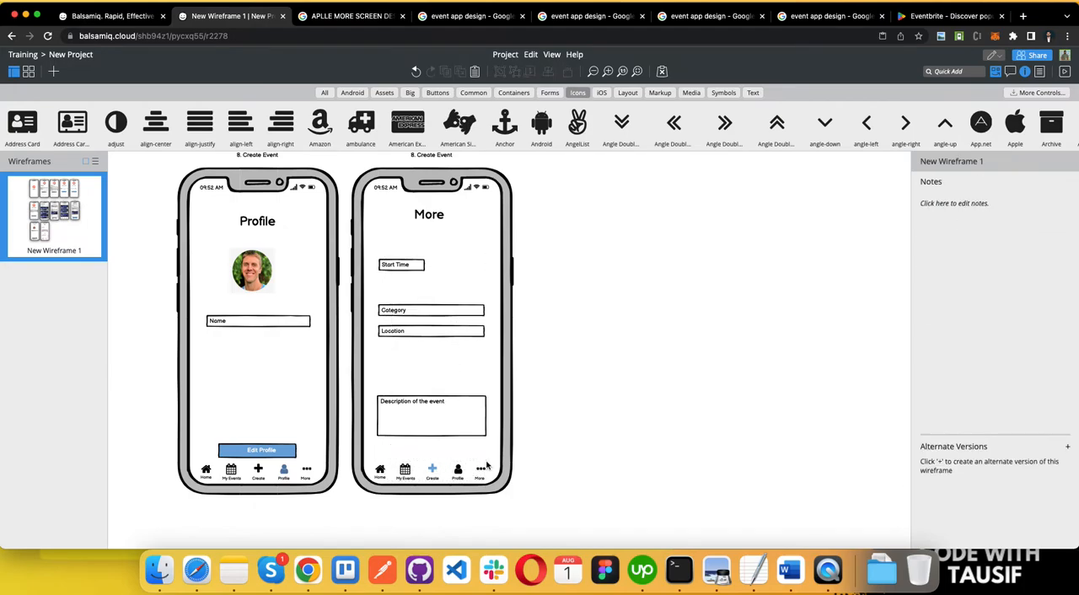
# Step: Delete the remaining Start Time, Category, Location and event description fields from the More screen
pyautogui.moveTo(380, 244); pyautogui.dragTo(460, 494)
pyautogui.click(415, 268)
pyautogui.press('Delete')
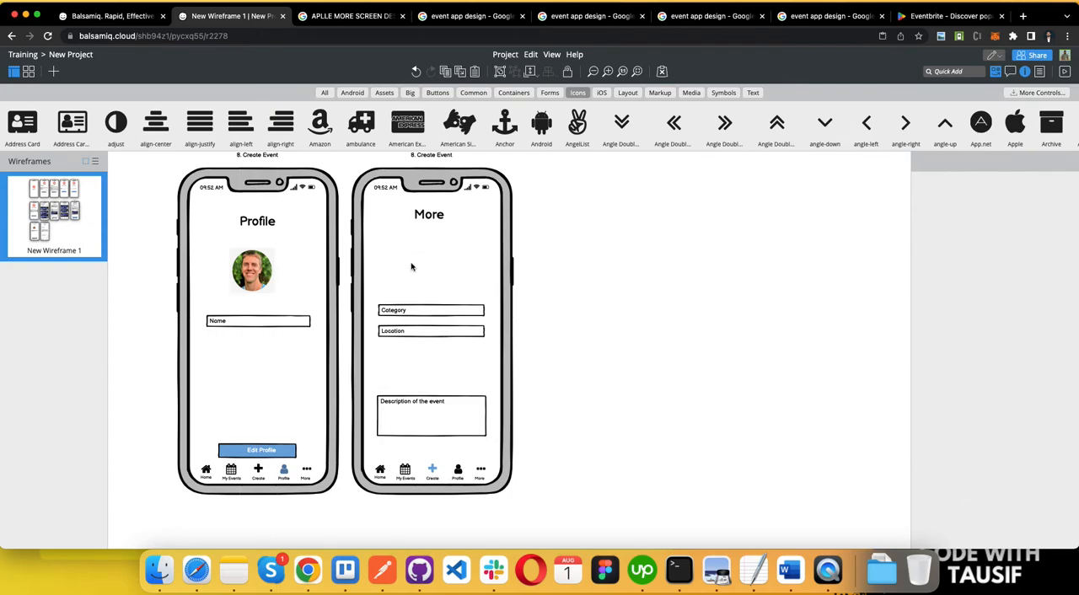
pyautogui.click(411, 310)
pyautogui.press('Delete')
pyautogui.click(408, 341)
pyautogui.click(410, 331)
pyautogui.press('Delete')
pyautogui.click(411, 413)
pyautogui.press('Delete')
# Step: Recolour the More screen's navigation icons, making the Create plus icon black and the More ellipsis icon teal
pyautogui.click(431, 477)
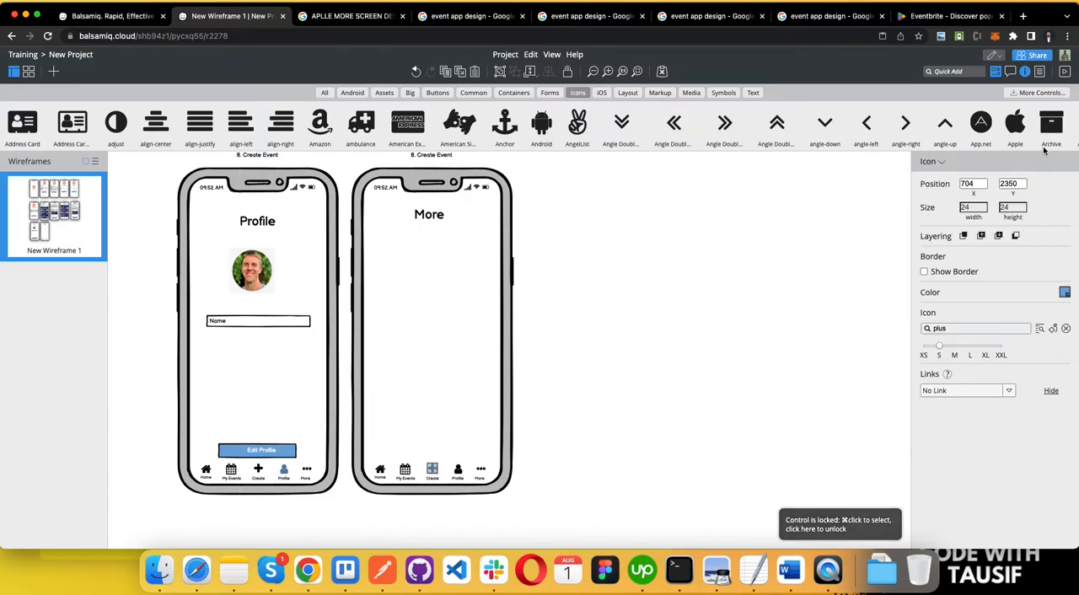
pyautogui.click(1065, 295)
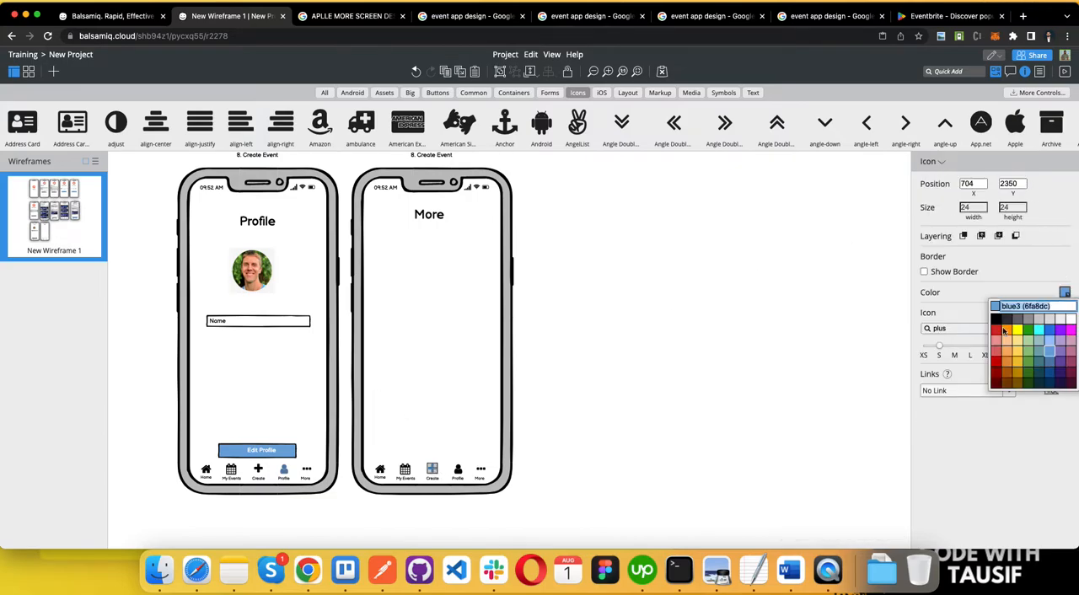
pyautogui.click(996, 327)
pyautogui.click(481, 474)
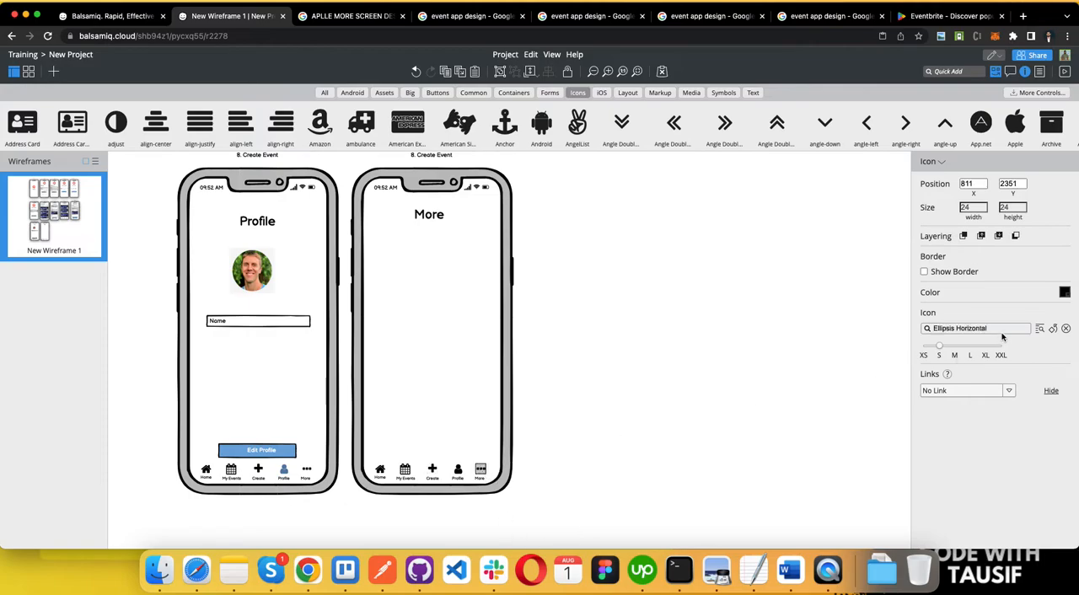
pyautogui.click(1065, 294)
pyautogui.click(1042, 366)
# Step: Switch to the Word requirements document and review the Comments, Likes and Event Feed items, then return to the wireframe
pyautogui.hotkey('ctrl', 'Left')
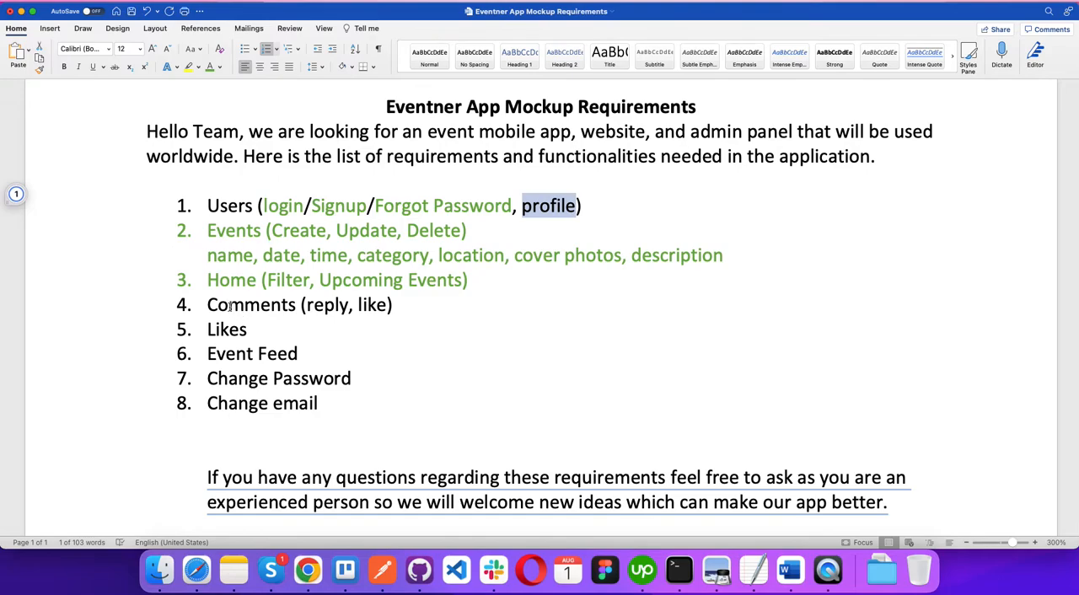
pyautogui.tripleClick(229, 303)
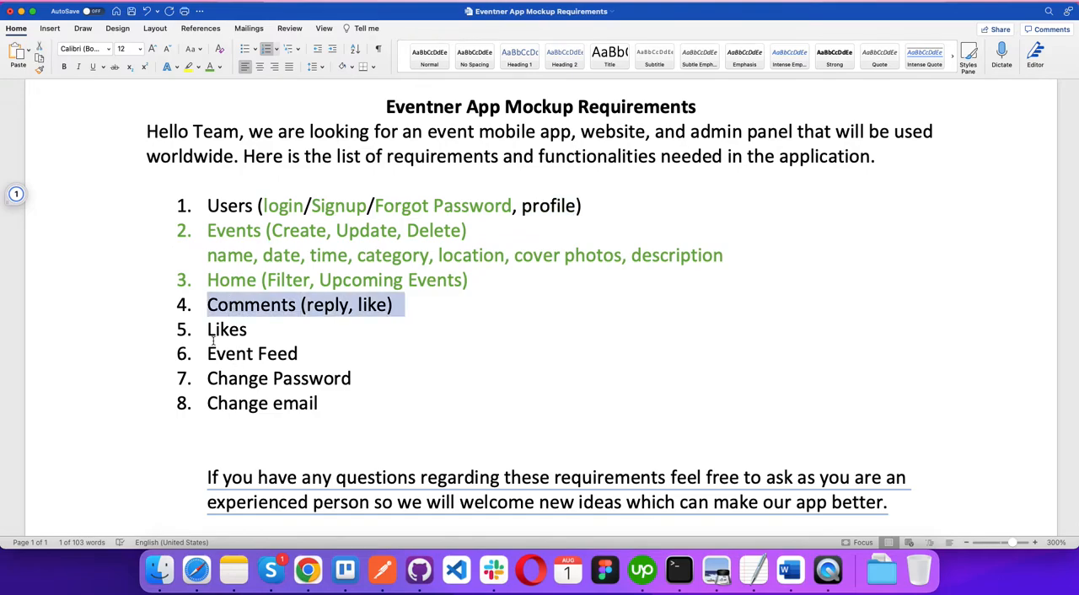
pyautogui.tripleClick(215, 334)
pyautogui.click(235, 348)
pyautogui.tripleClick(233, 344)
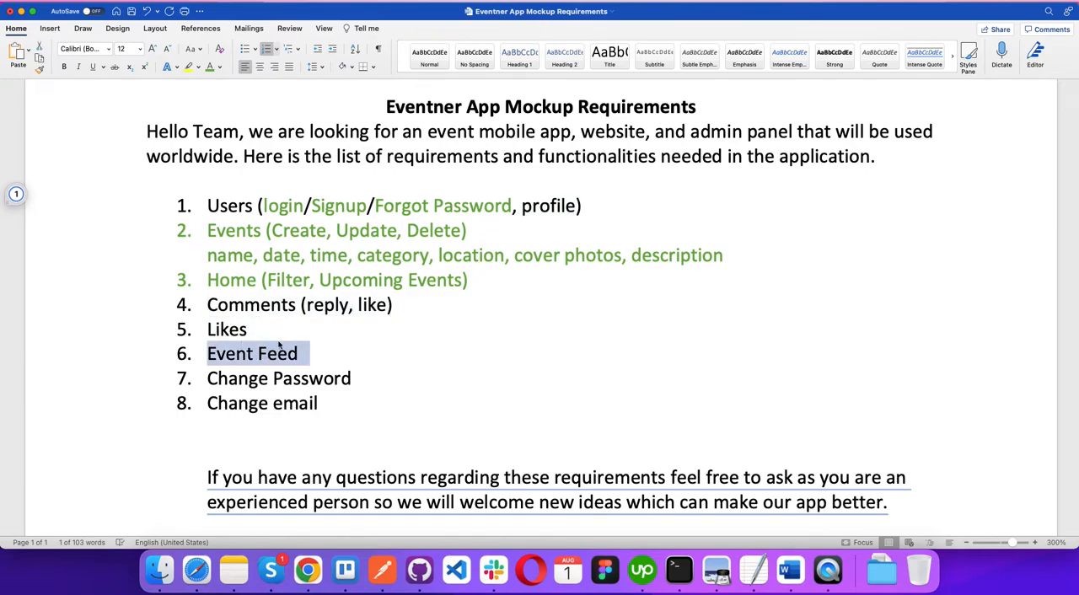
pyautogui.hotkey('ctrl', 'Right')
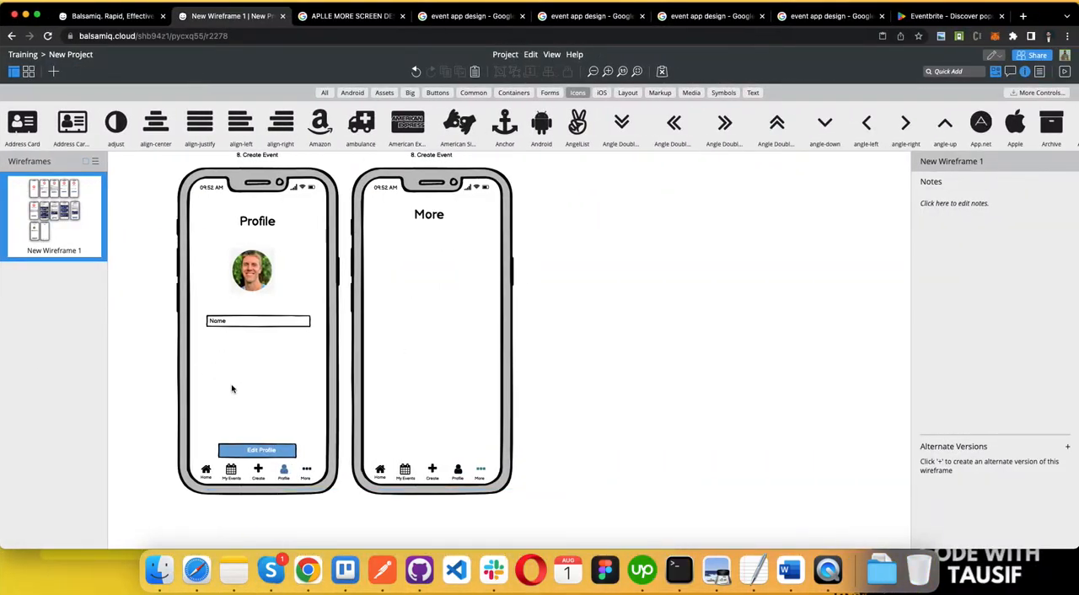
# Step: Switch to the Word requirements document and copy the "Change Password" list item
pyautogui.hotkey('ctrl', 'Left')
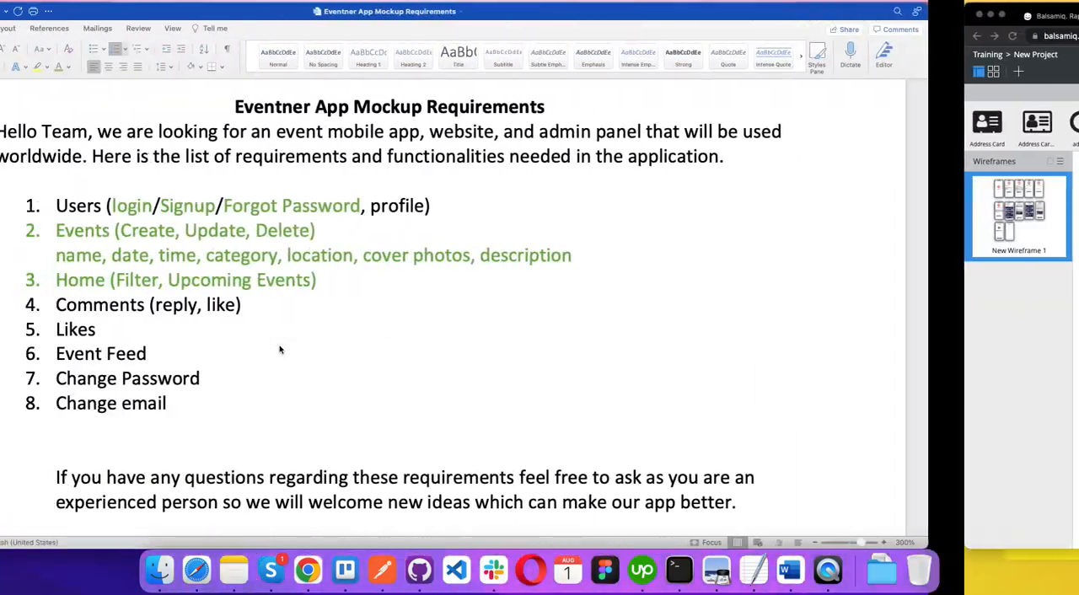
pyautogui.click(240, 379)
pyautogui.tripleClick(240, 379)
pyautogui.click(255, 423)
pyautogui.click(308, 379)
pyautogui.tripleClick(351, 379)
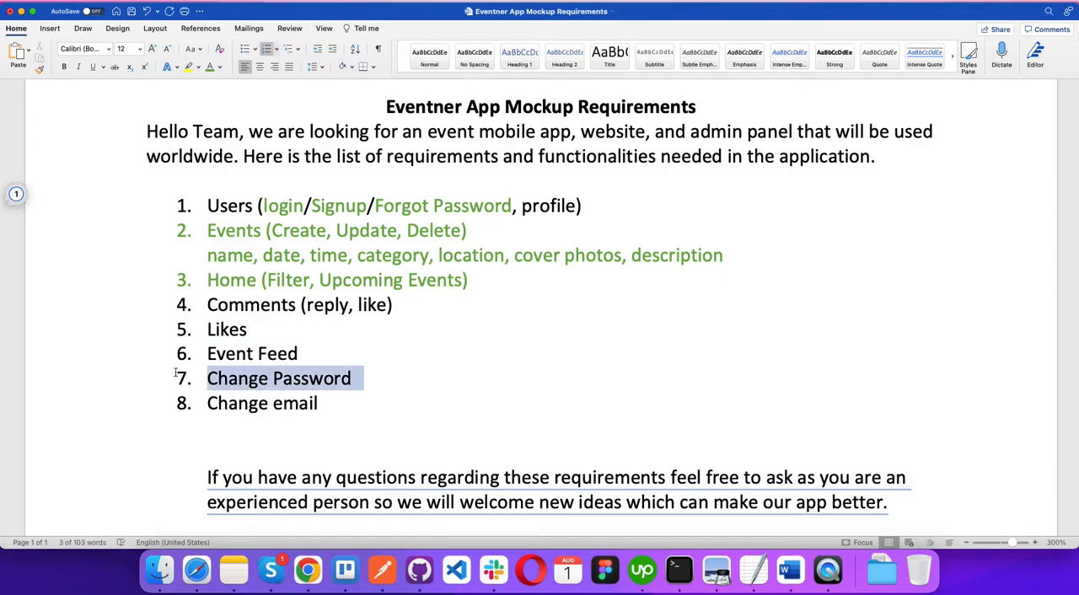
# Step: Back in Balsamiq, add a "Change Password" label below the More title, pasting the copied text and removing its list number
pyautogui.hotkey('ctrl', 'Right')
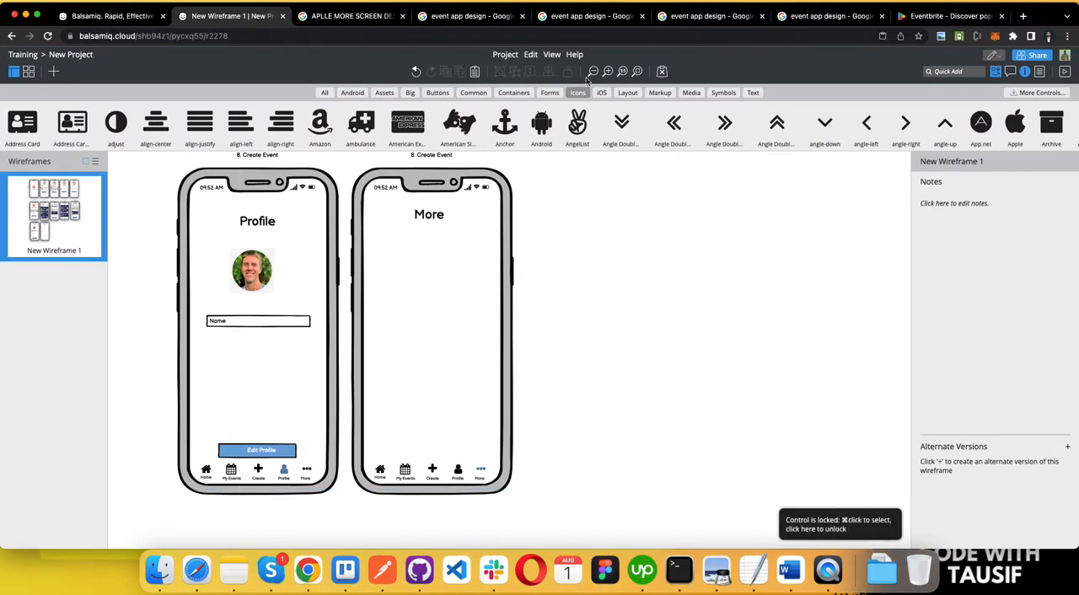
pyautogui.click(753, 92)
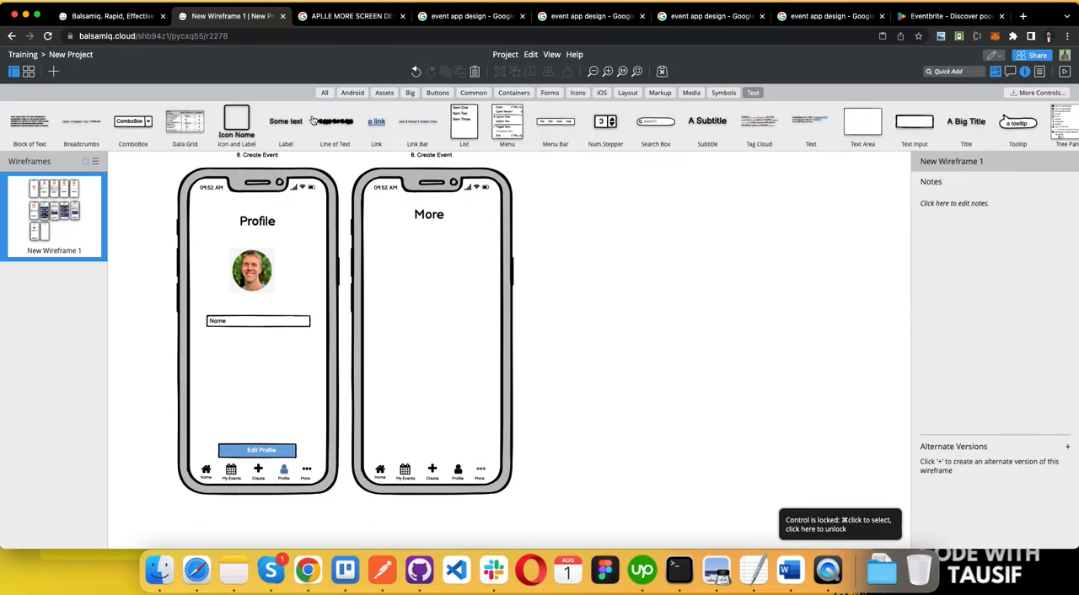
pyautogui.moveTo(285, 126); pyautogui.dragTo(397, 242)
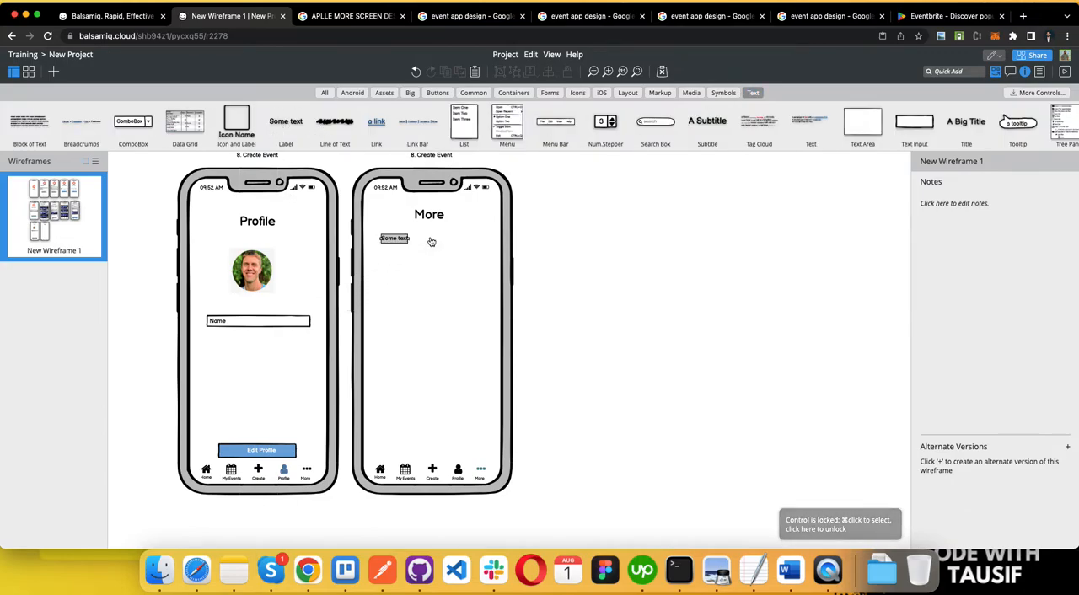
pyautogui.doubleClick(399, 242)
pyautogui.press('super+v')
pyautogui.click(402, 264)
pyautogui.doubleClick(392, 241)
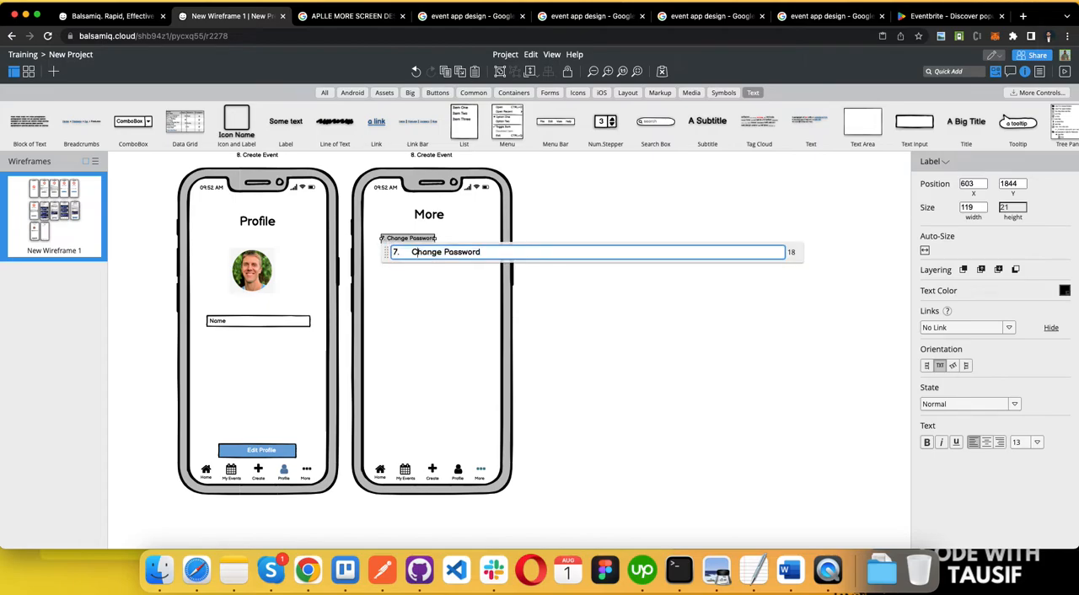
pyautogui.press('BackSpace')
pyautogui.press('BackSpace')
pyautogui.press('BackSpace')
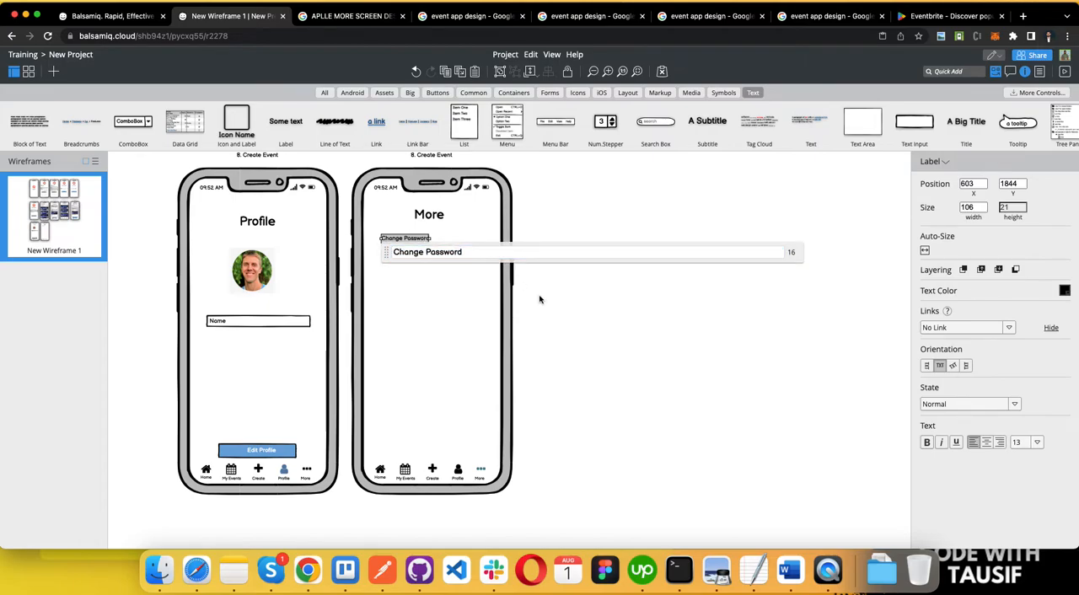
pyautogui.click(416, 250)
# Step: Duplicate the Change Password label and place the copy directly below the original, aligned with it
pyautogui.click(404, 239)
pyautogui.press('super+c')
pyautogui.press('super+v')
pyautogui.moveTo(416, 245)
pyautogui.mouseDown()
pyautogui.moveTo(415, 270)
pyautogui.moveTo(412, 263)
pyautogui.mouseUp()
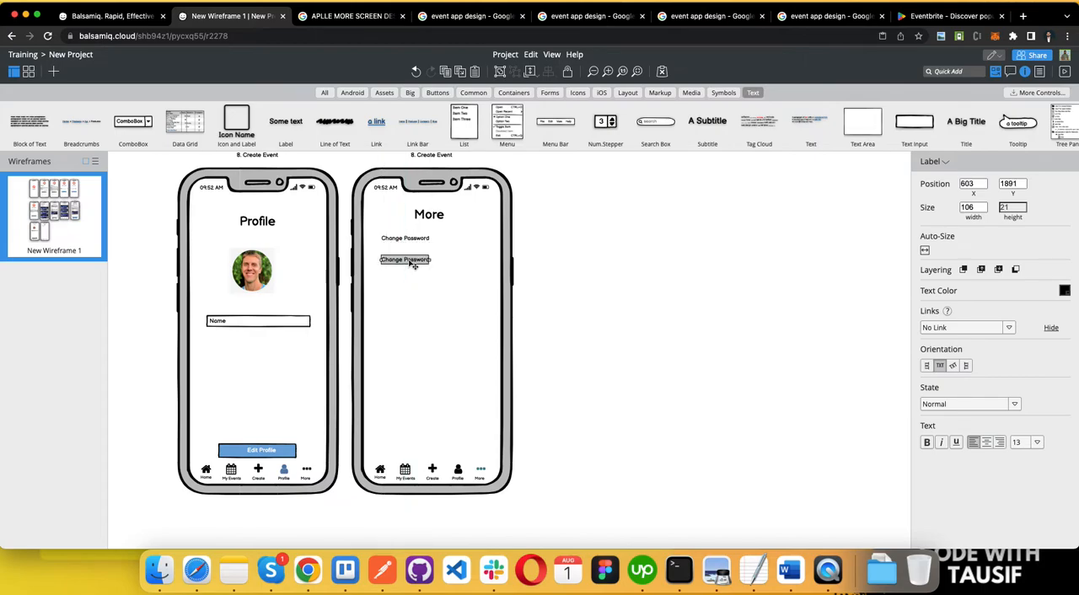
# Step: Copy "Change email" from the Word requirements list and use it as the lower More label's text in Balsamiq, removing the list number
pyautogui.hotkey('ctrl', 'Left')
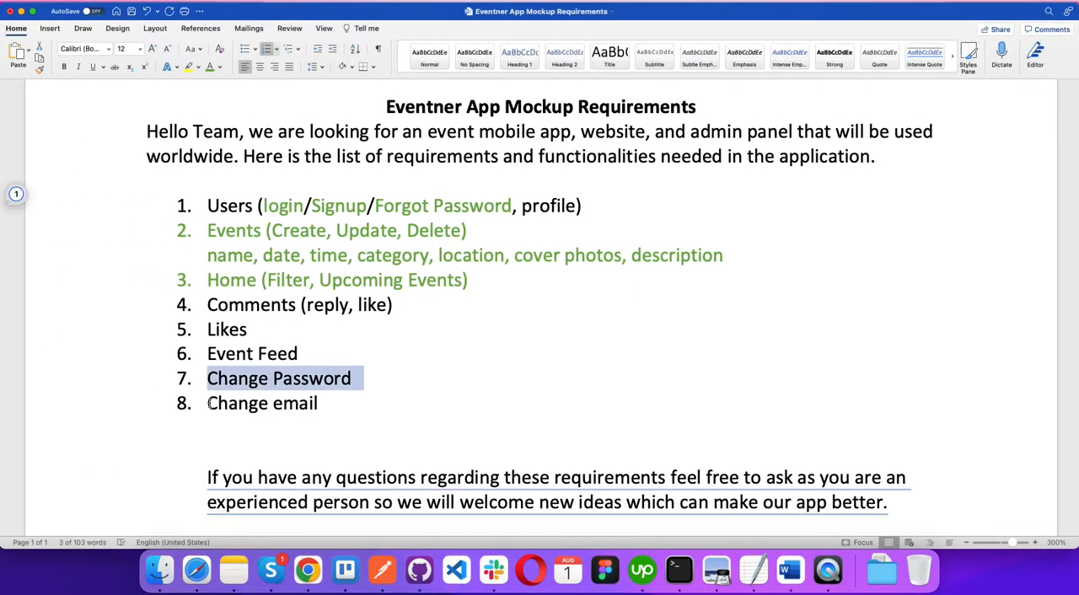
pyautogui.moveTo(210, 404); pyautogui.dragTo(295, 403)
pyautogui.hotkey('ctrl', 'Right')
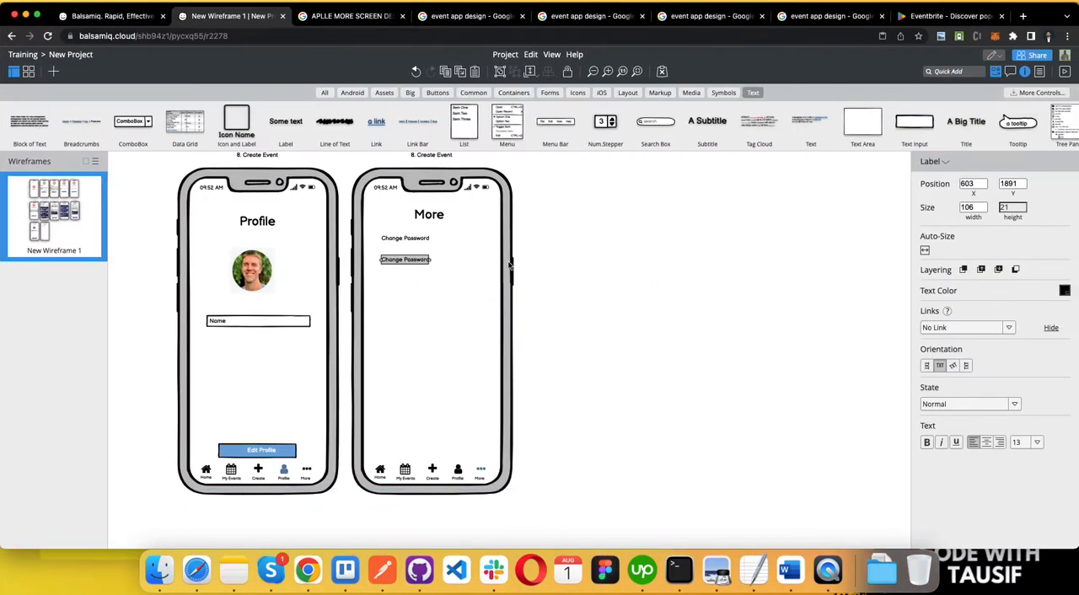
pyautogui.doubleClick(417, 261)
pyautogui.press('super+v')
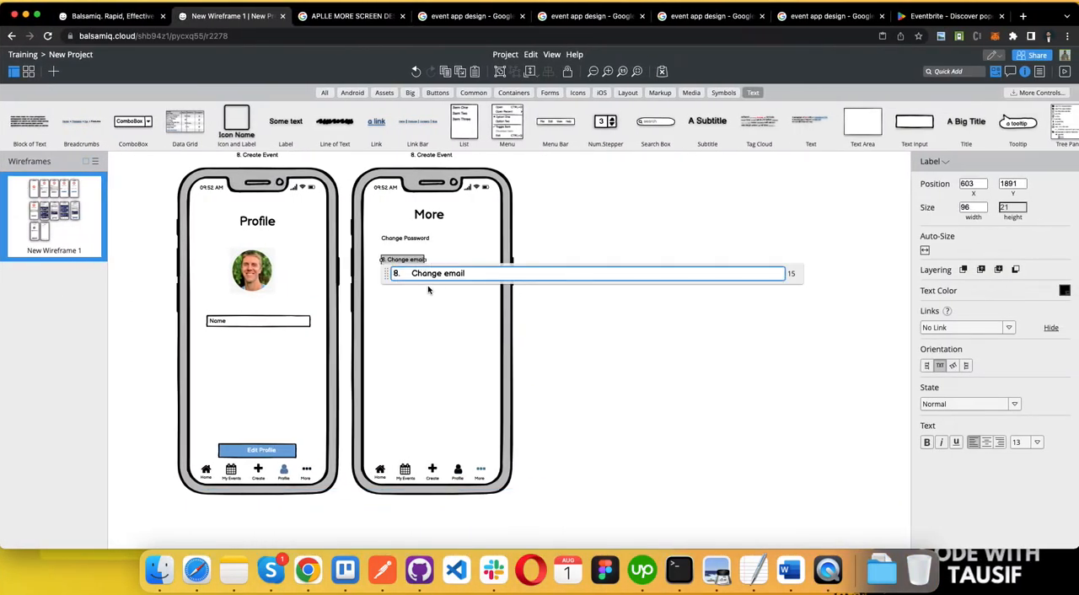
pyautogui.press('BackSpace')
pyautogui.press('BackSpace')
pyautogui.press('BackSpace')
pyautogui.click(616, 316)
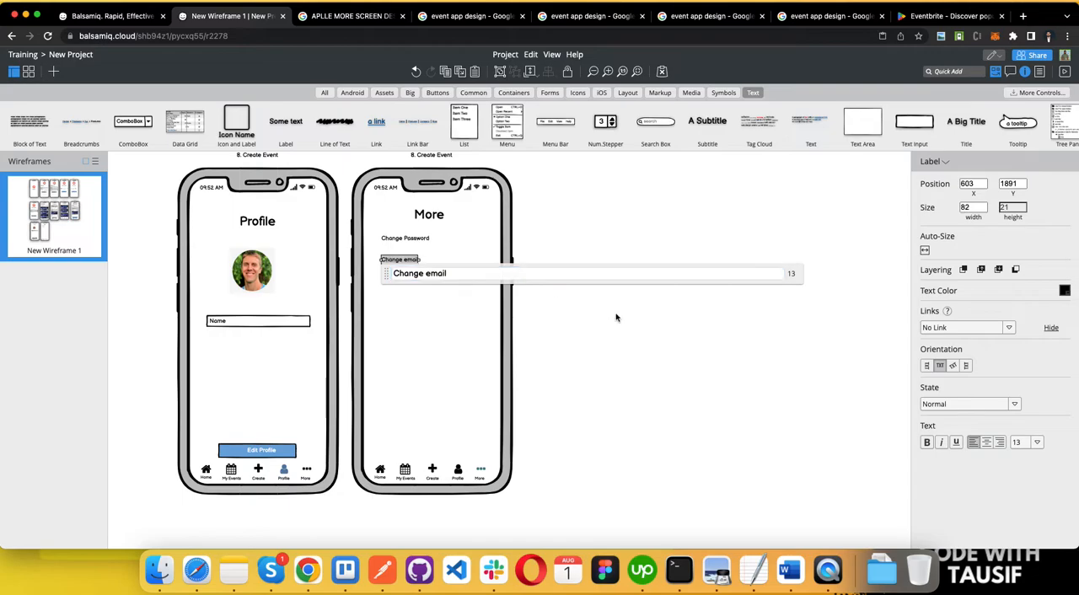
# Step: Set the Change Password and Change email labels to font size 28 and shift both closer to the More screen's left edge
pyautogui.click(394, 243)
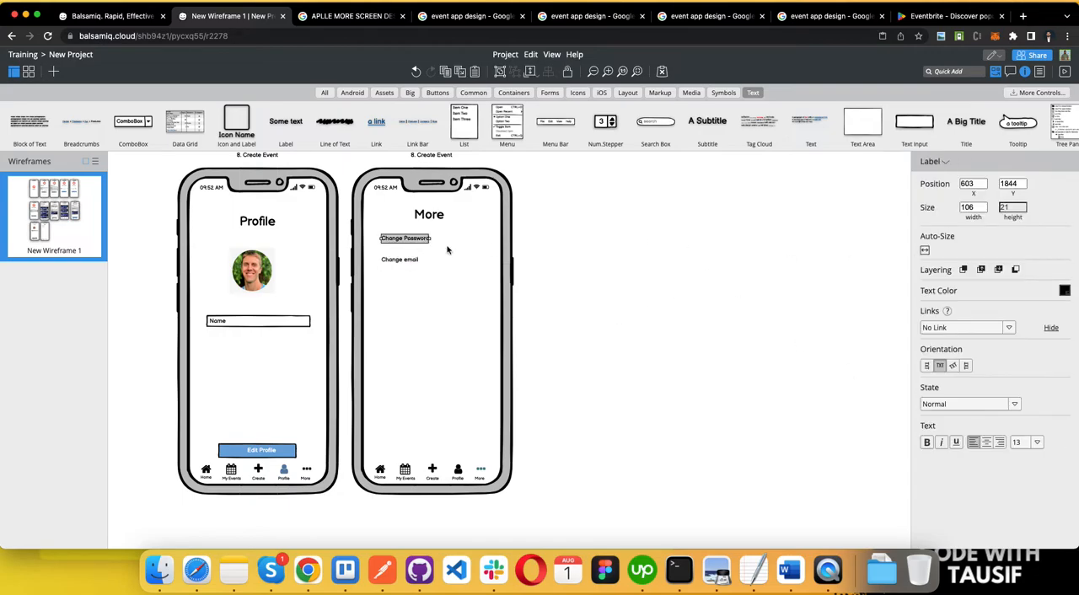
pyautogui.click(408, 260)
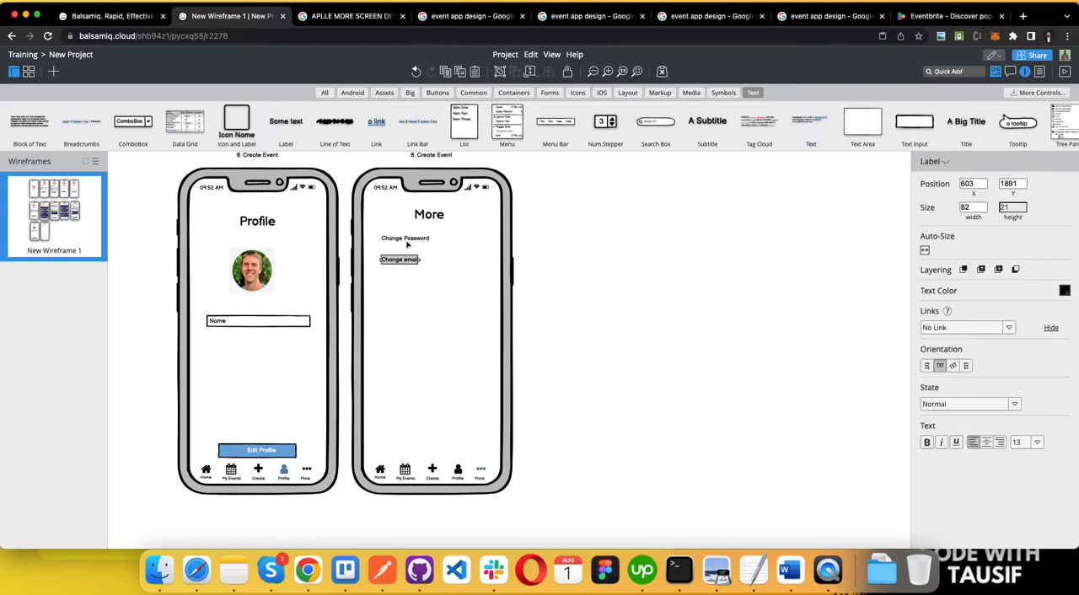
pyautogui.click(408, 245)
pyautogui.click(403, 262)
pyautogui.keyDown('shift'); pyautogui.click(410, 242); pyautogui.keyUp('shift')
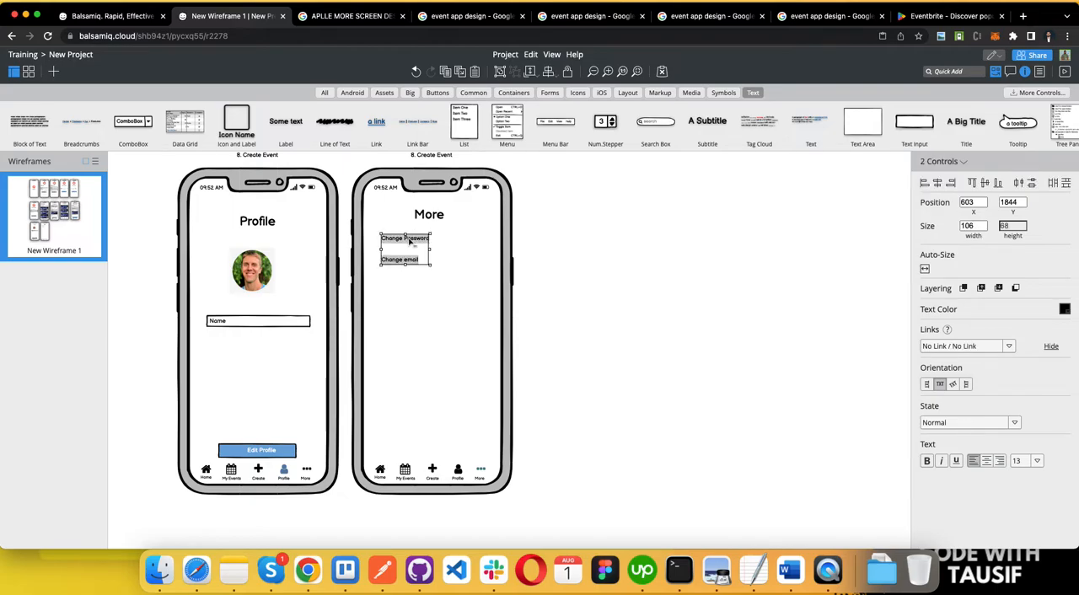
pyautogui.click(1038, 462)
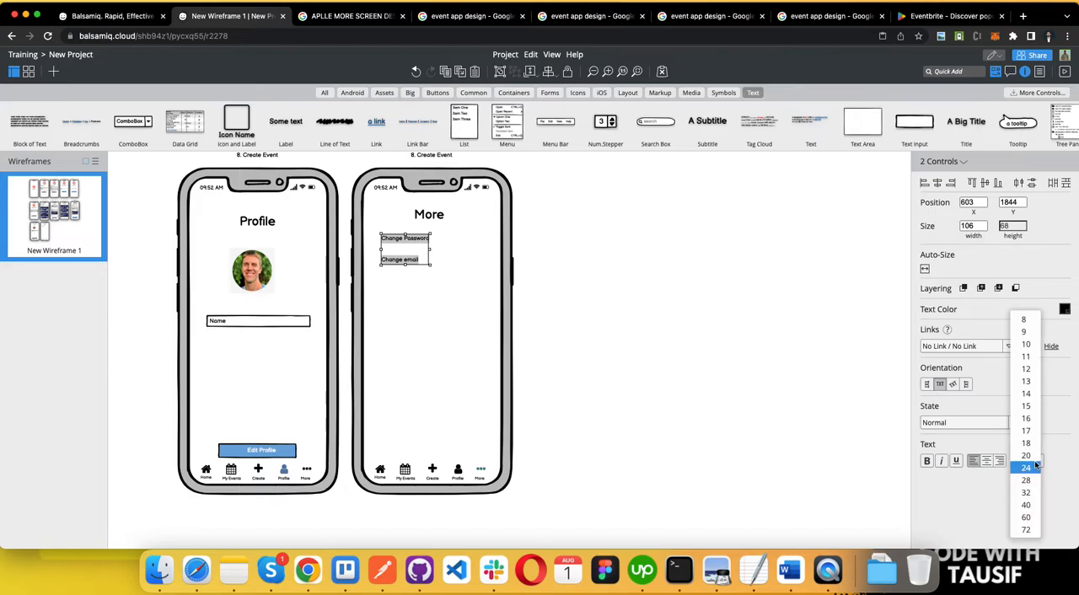
pyautogui.click(1028, 485)
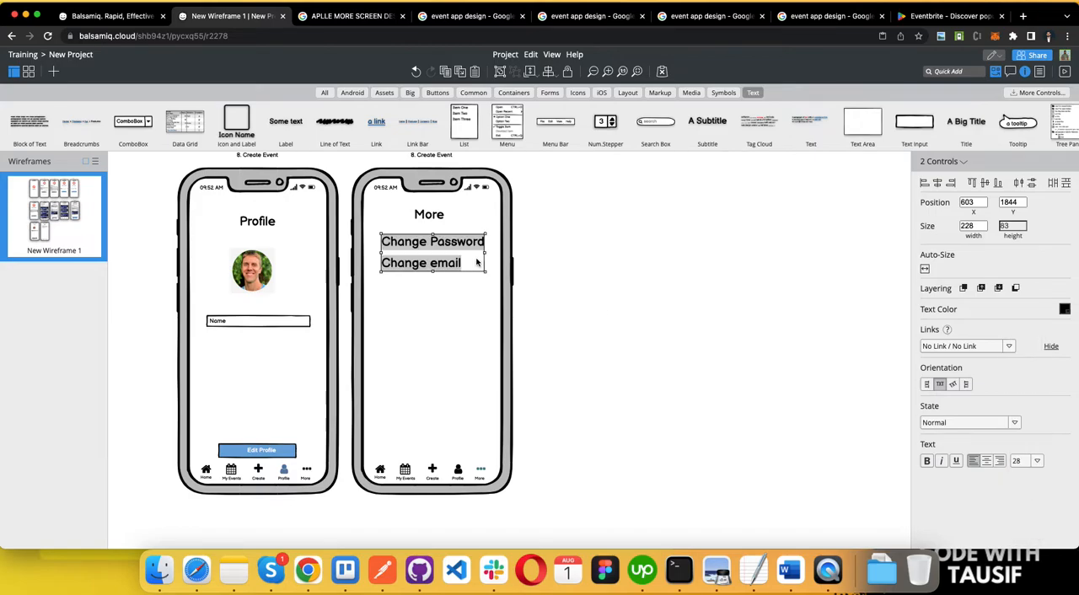
pyautogui.moveTo(414, 253)
pyautogui.mouseDown()
pyautogui.moveTo(392, 251)
pyautogui.moveTo(406, 309)
pyautogui.moveTo(406, 250)
pyautogui.mouseUp()
pyautogui.click(717, 289)
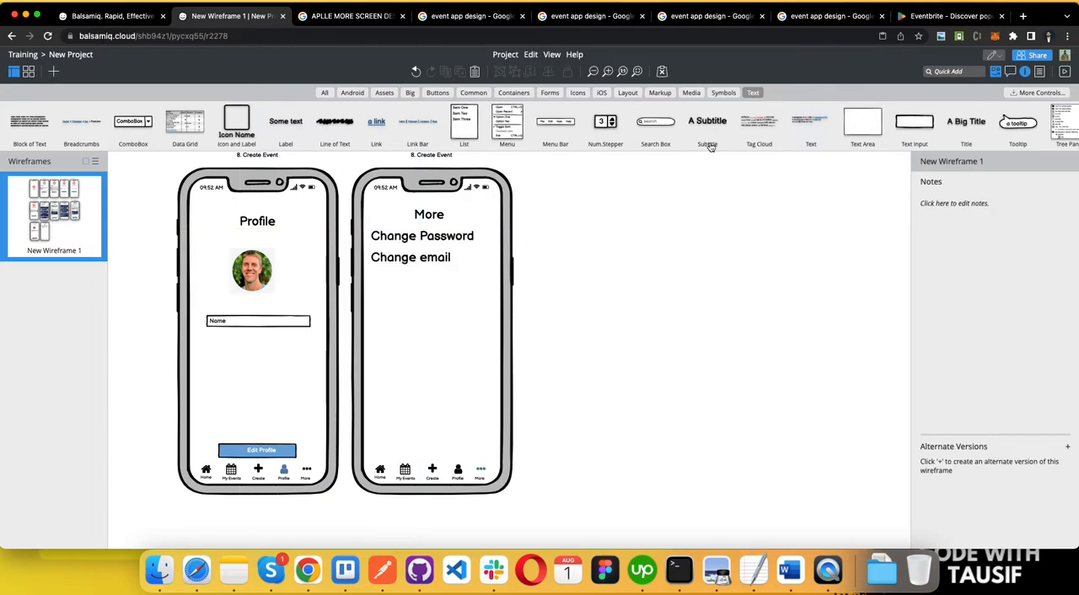
# Step: Add an angle-down icon from the icon library to the right of the Change Password label
pyautogui.click(603, 92)
pyautogui.click(560, 93)
pyautogui.click(575, 92)
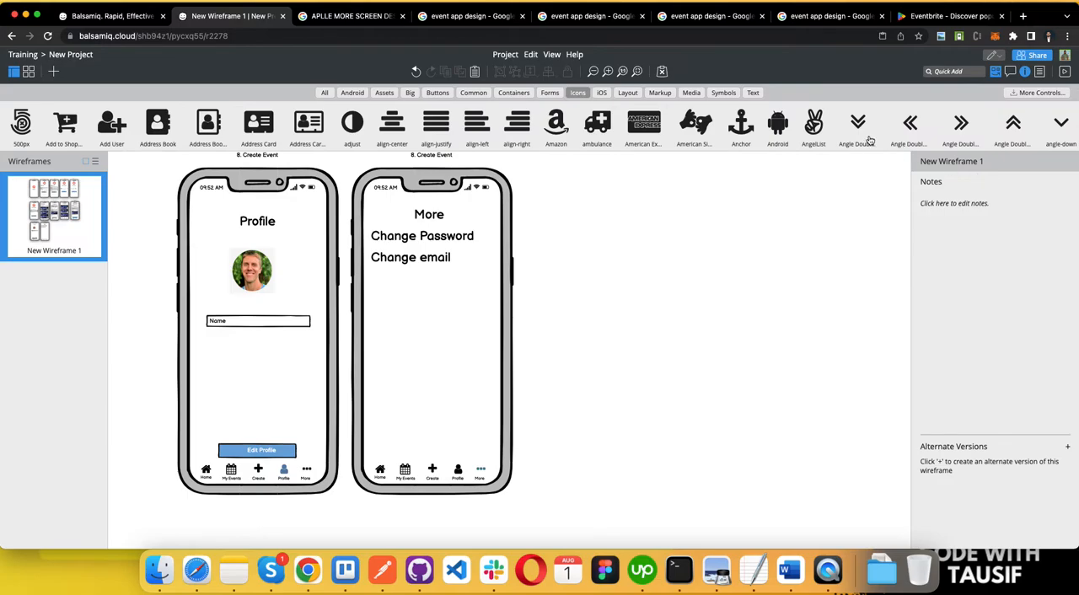
pyautogui.moveTo(1060, 125); pyautogui.dragTo(484, 252)
pyautogui.doubleClick(1061, 125)
pyautogui.moveTo(216, 221); pyautogui.dragTo(492, 236)
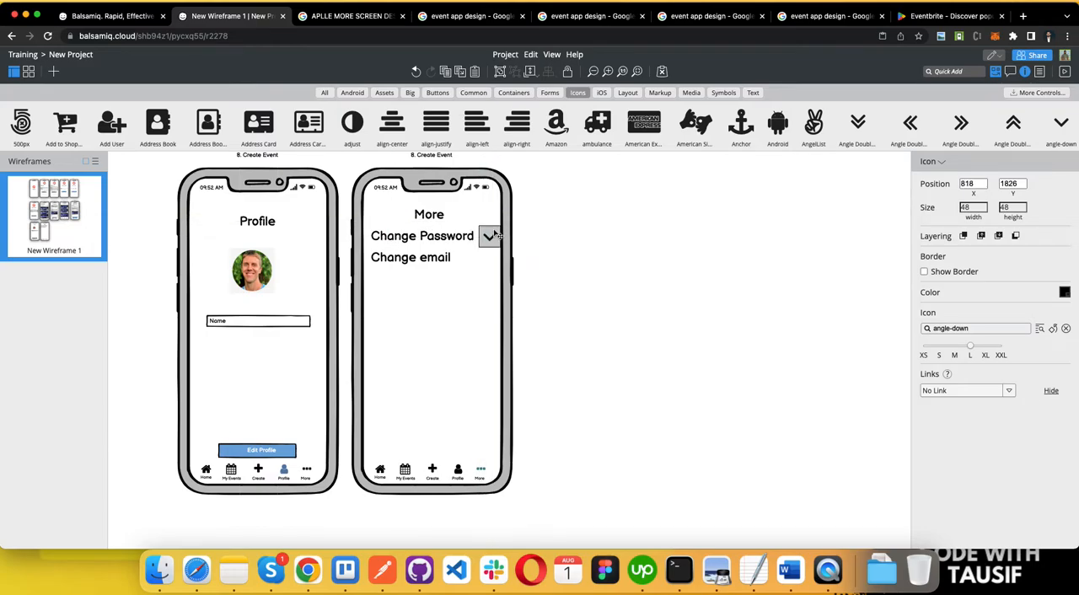
# Step: Change the icon to angle-right at size S and place matching copies beside Change Password and Change email
pyautogui.click(973, 329)
pyautogui.write('arro')
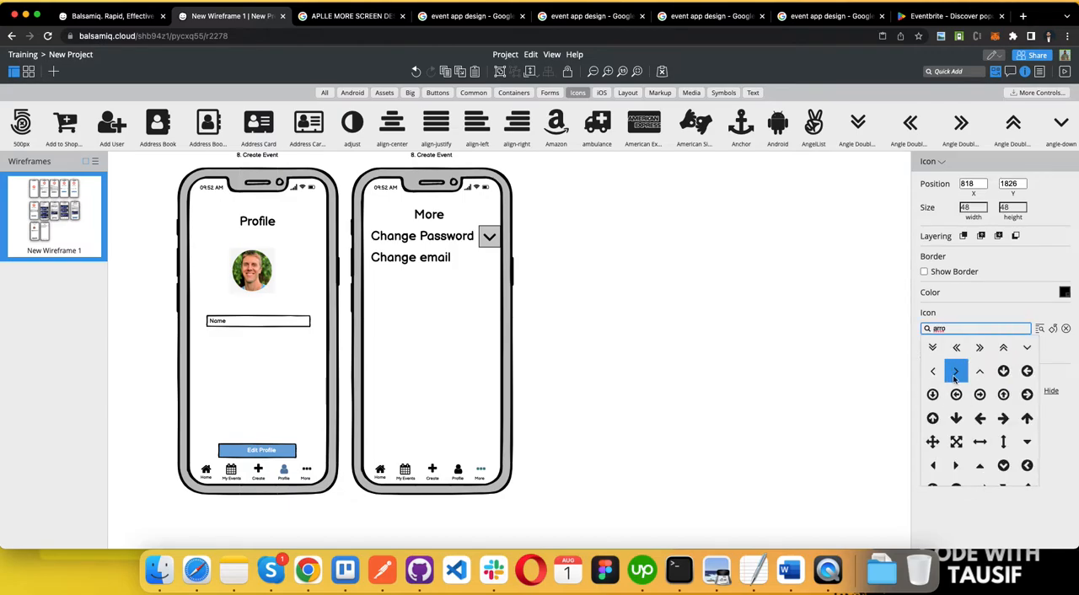
pyautogui.click(957, 372)
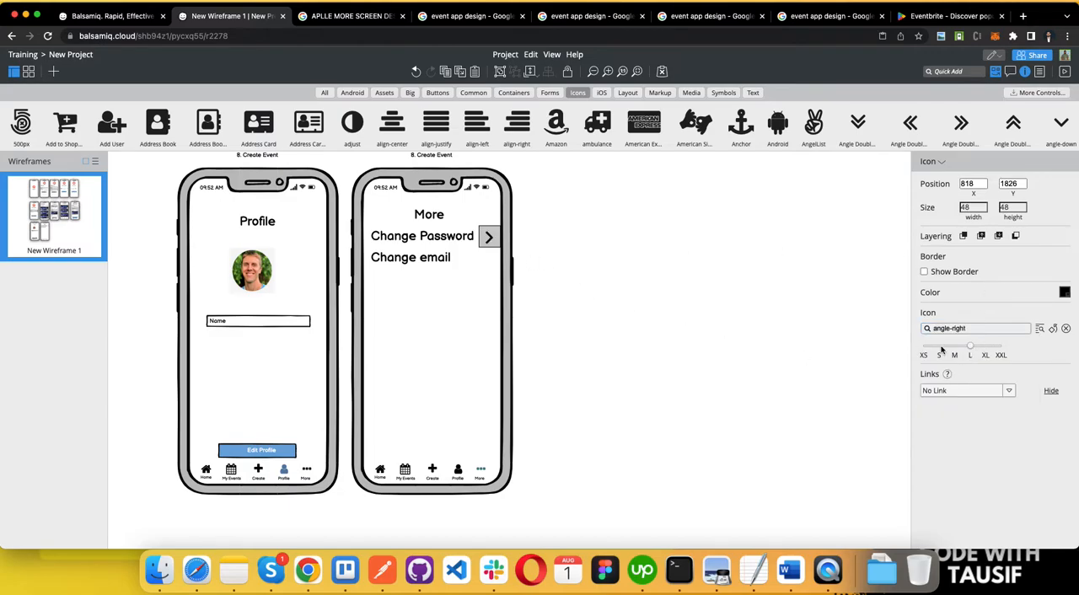
pyautogui.click(940, 346)
pyautogui.moveTo(488, 237)
pyautogui.mouseDown()
pyautogui.moveTo(492, 260)
pyautogui.moveTo(489, 237)
pyautogui.mouseUp()
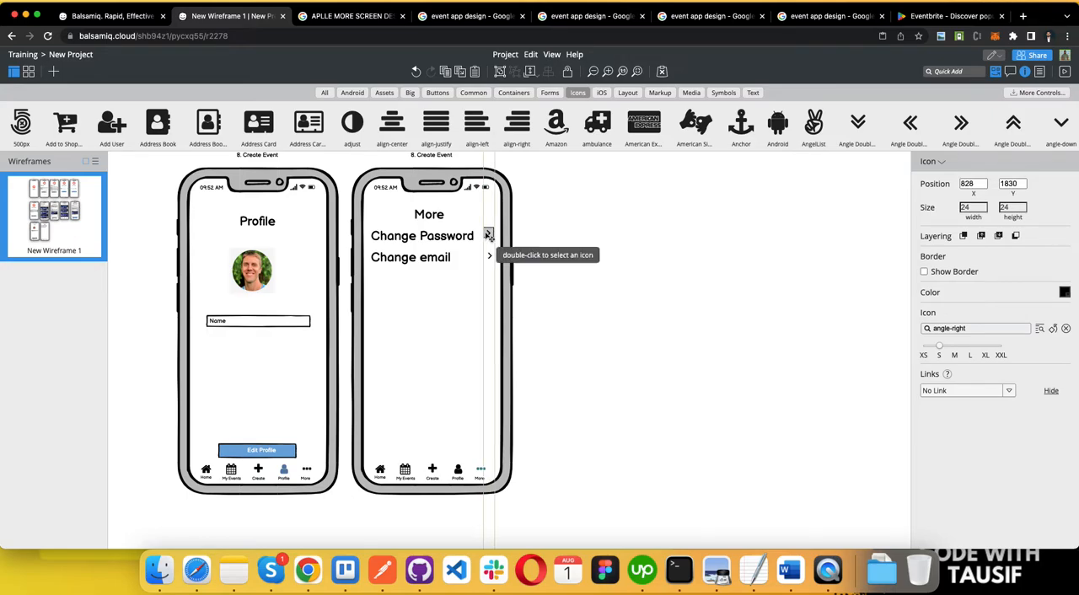
pyautogui.click(639, 281)
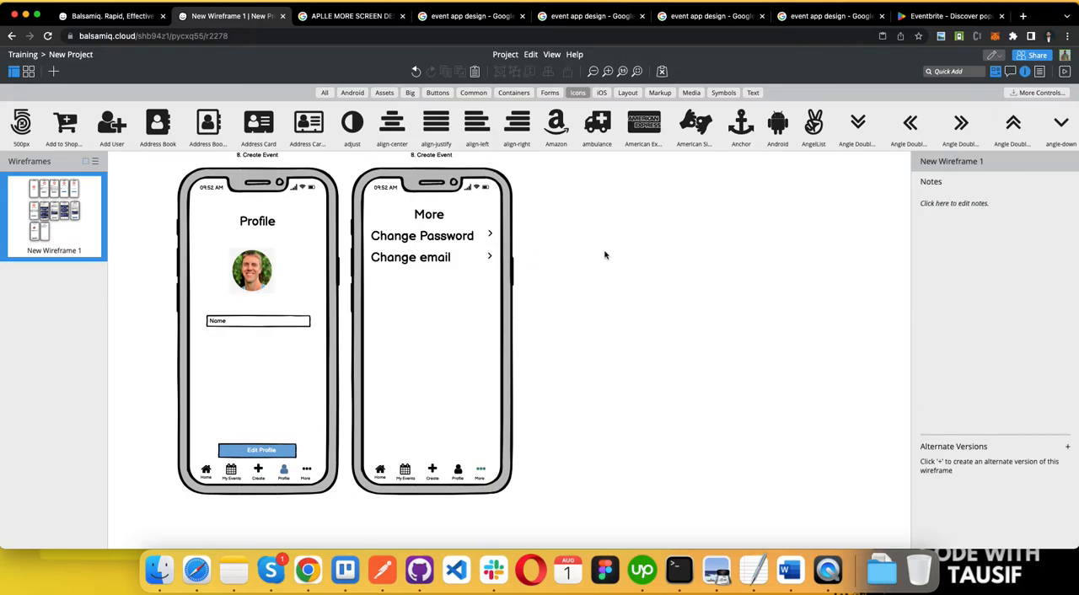
# Step: Copy the Change Password arrow icon onto the Profile screen's picture
pyautogui.moveTo(490, 235); pyautogui.dragTo(272, 268)
pyautogui.press('super+c')
pyautogui.press('super+v')
pyautogui.click(263, 278)
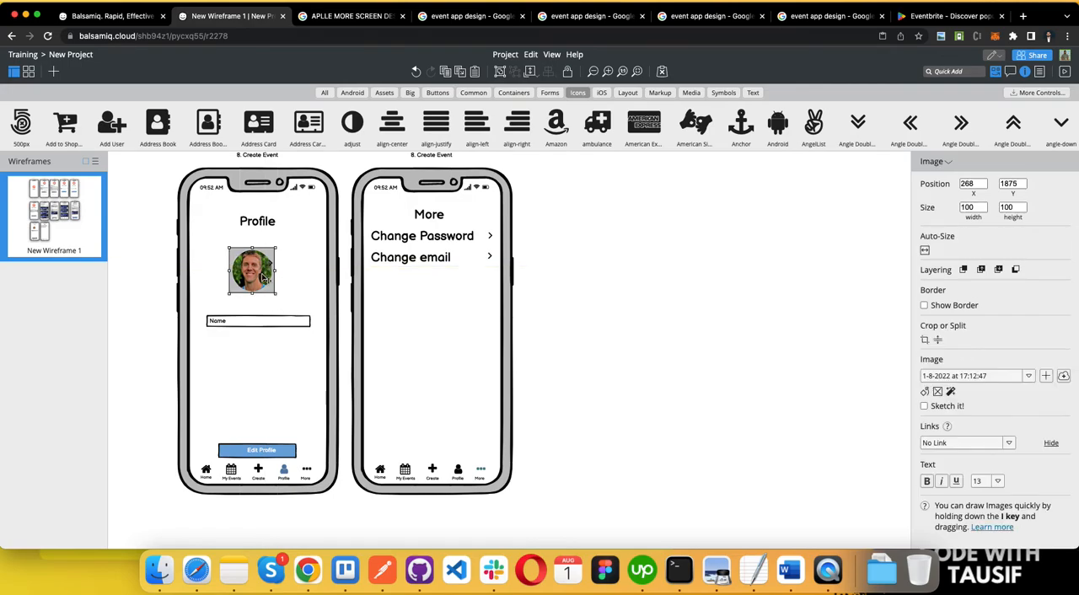
# Step: Center the profile picture below the Profile title and position the copied arrow icon at the picture's lower-right corner
pyautogui.click(271, 267)
pyautogui.press('Delete')
pyautogui.moveTo(249, 278); pyautogui.dragTo(257, 281)
pyautogui.click(270, 410)
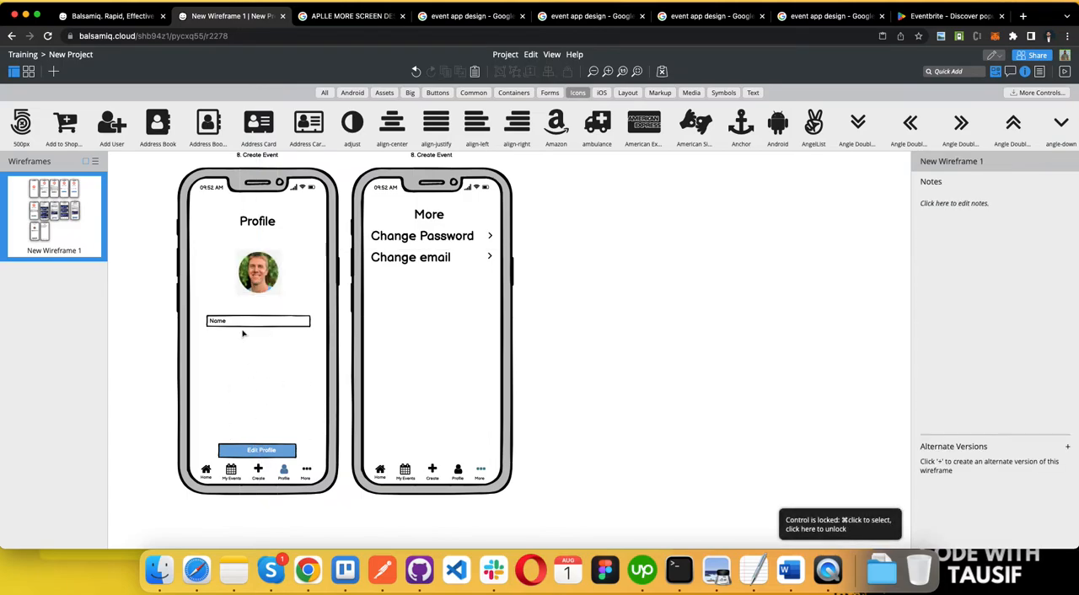
pyautogui.press('super+z')
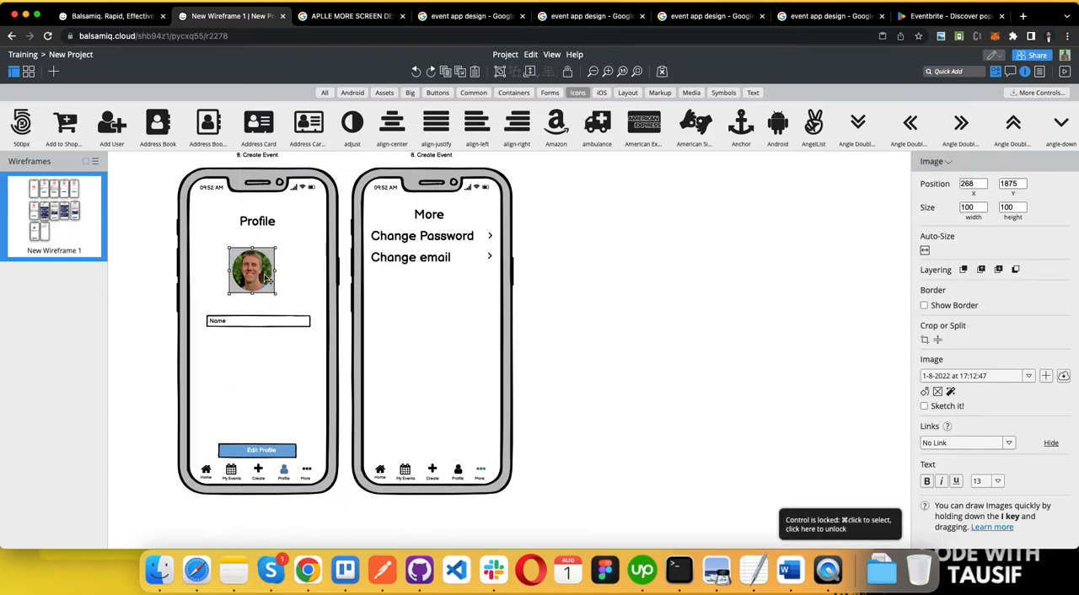
pyautogui.press('super+z')
pyautogui.press('Delete')
pyautogui.click(259, 279)
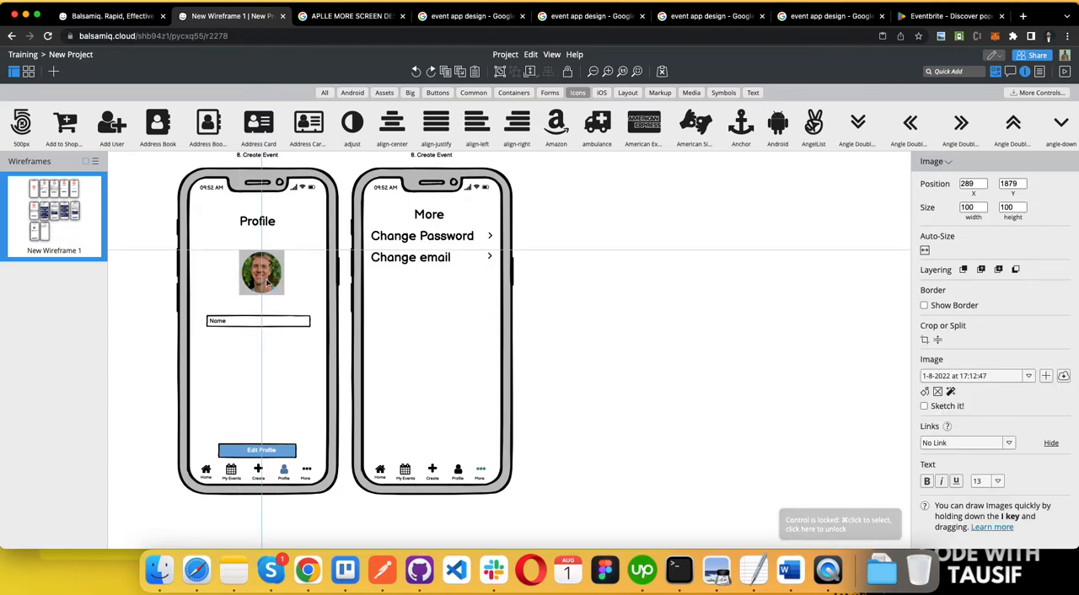
pyautogui.moveTo(272, 264); pyautogui.dragTo(274, 291)
# Step: Change the icon on the profile picture to Pencil Square Outlined and color it magenta
pyautogui.click(983, 329)
pyautogui.write('edit')
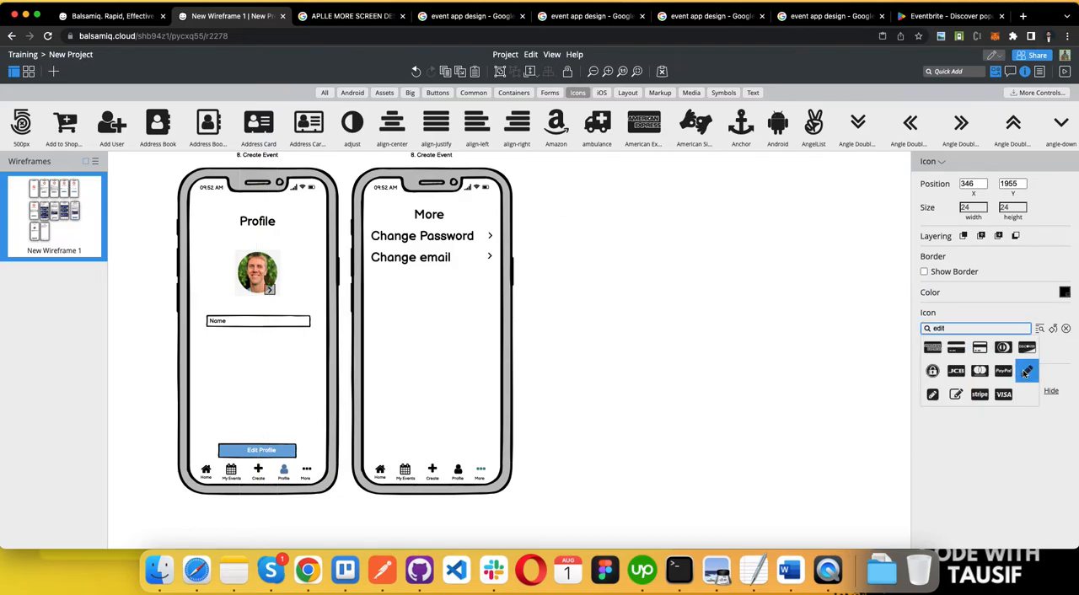
pyautogui.click(956, 394)
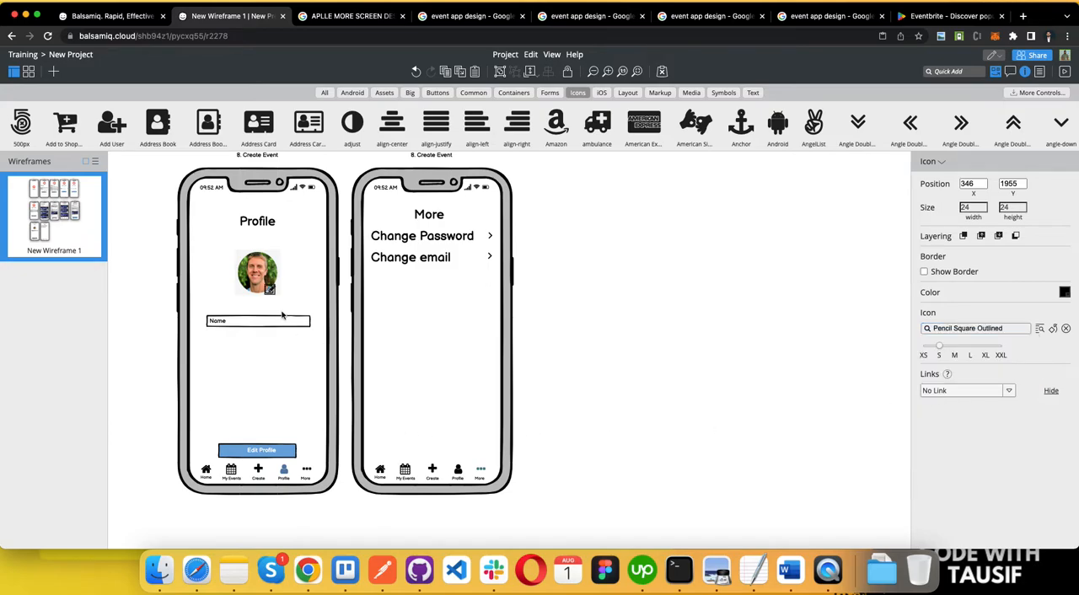
pyautogui.click(1064, 292)
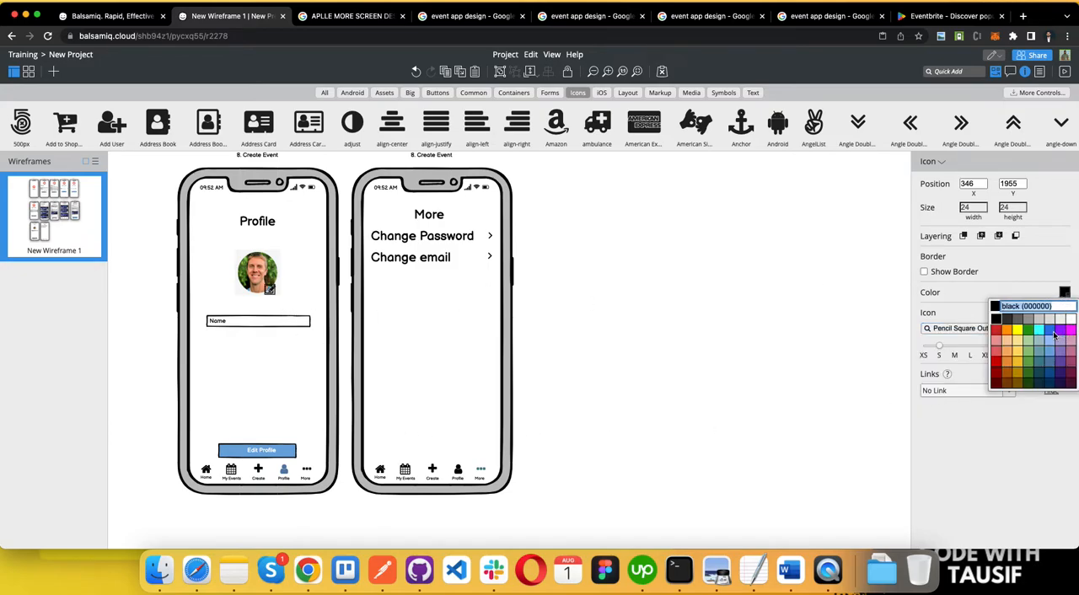
pyautogui.click(1069, 331)
pyautogui.click(605, 329)
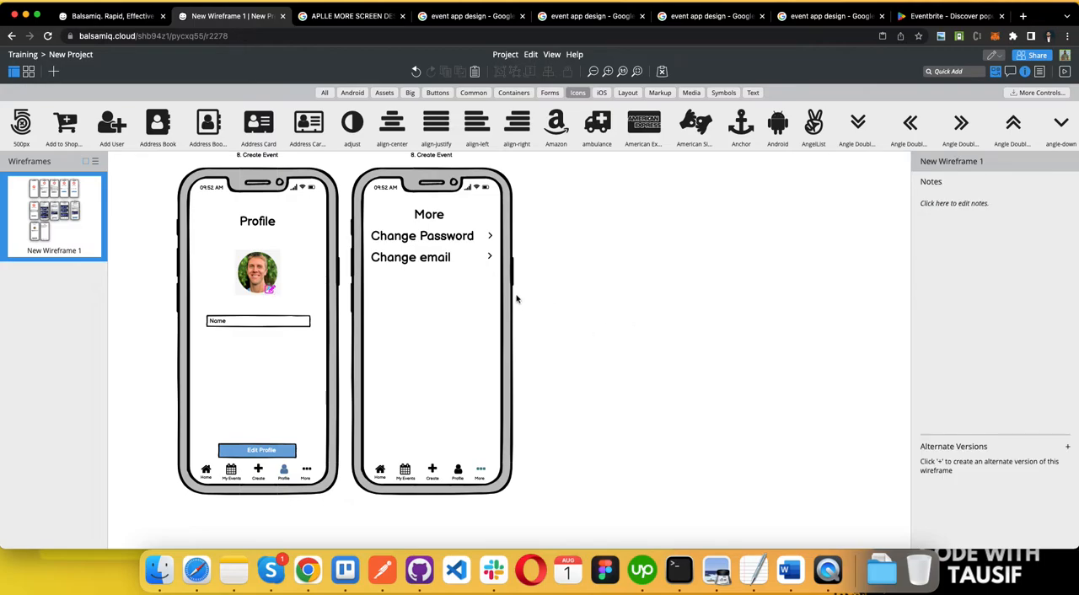
# Step: Switch to the Word requirements document and color the Change Password and Change email items green
pyautogui.hotkey('ctrl', 'Left')
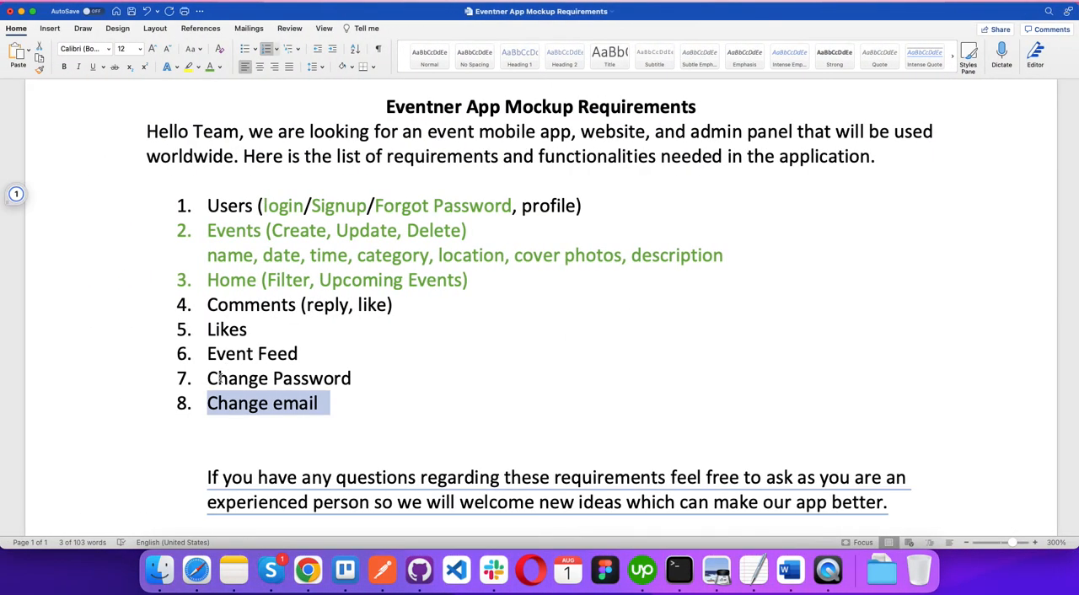
pyautogui.click(344, 409)
pyautogui.moveTo(344, 408); pyautogui.dragTo(136, 382)
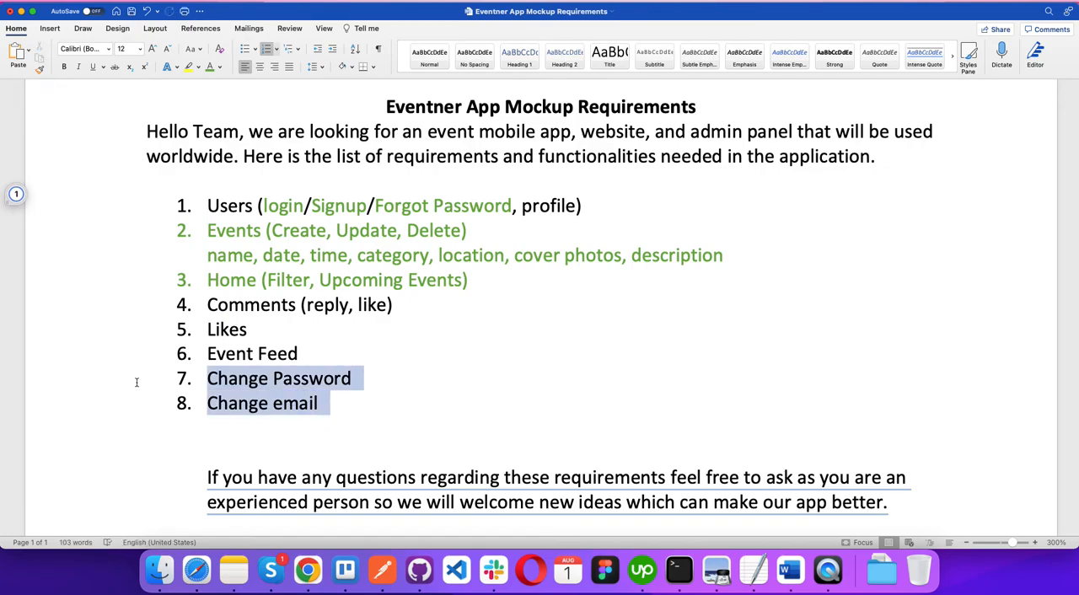
pyautogui.click(210, 66)
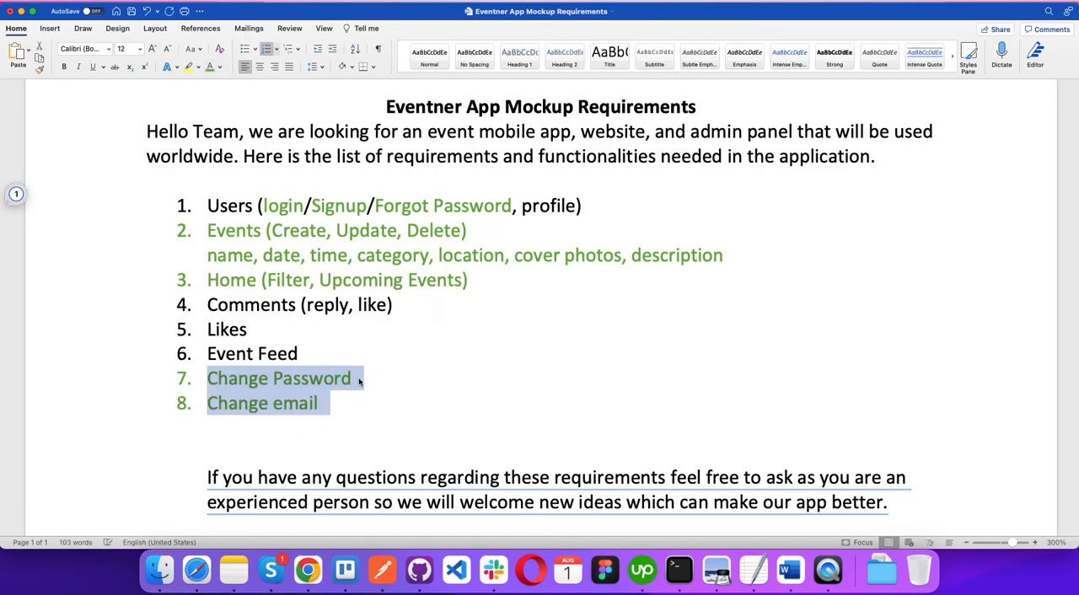
# Step: Review the wireframe screens in Balsamiq for the Event Feed requirement, then color the Event Feed item green in Word
pyautogui.tripleClick(278, 354)
pyautogui.hotkey('ctrl', 'Right')
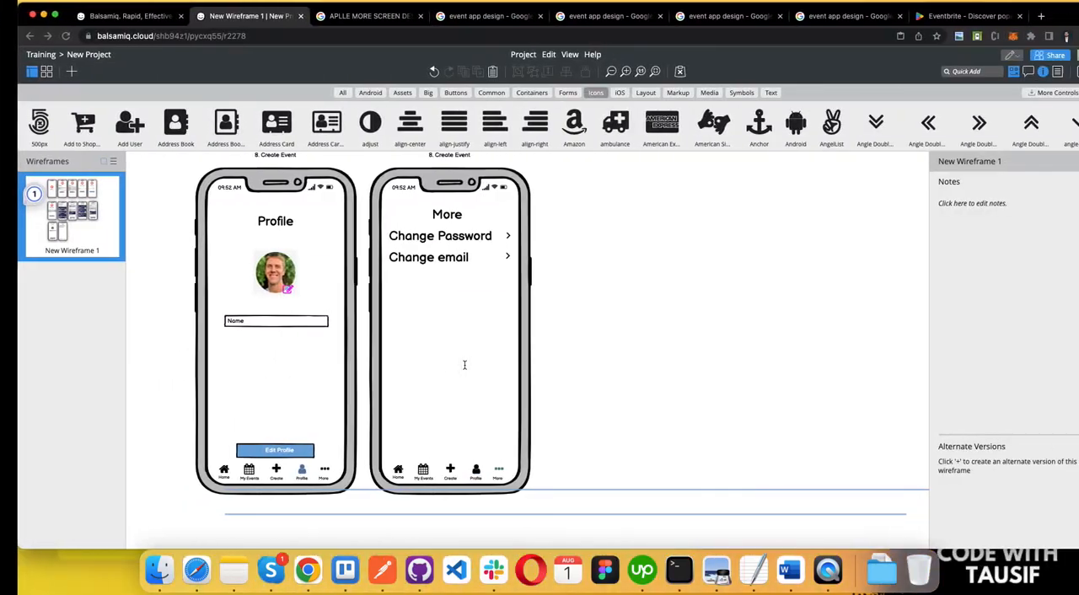
pyautogui.scroll(5, 569, 289)
pyautogui.scroll(-3, 568, 289)
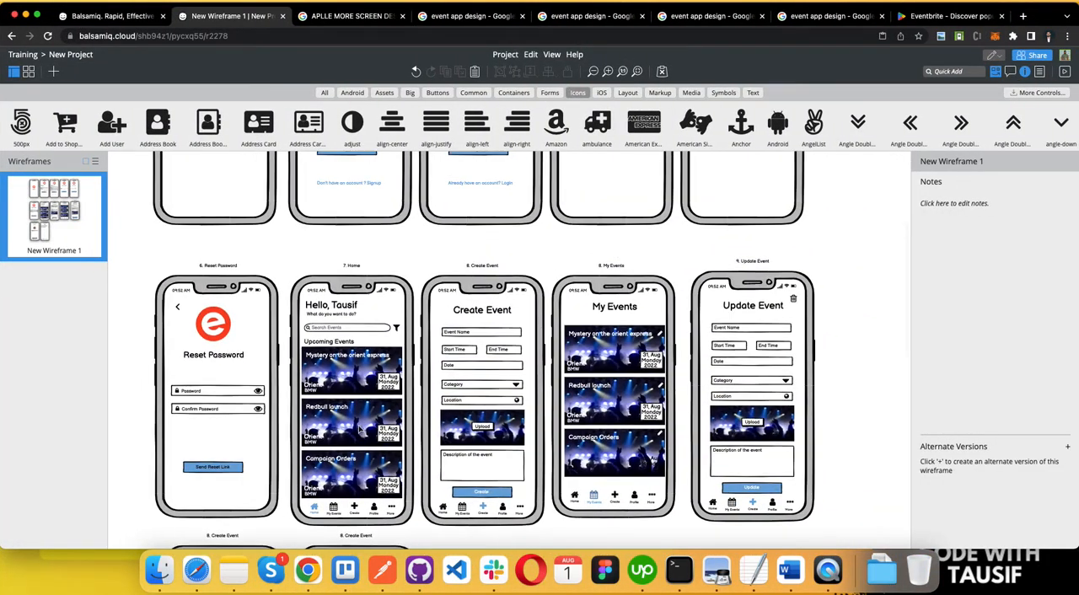
pyautogui.scroll(-5, 360, 429)
pyautogui.scroll(3, 371, 405)
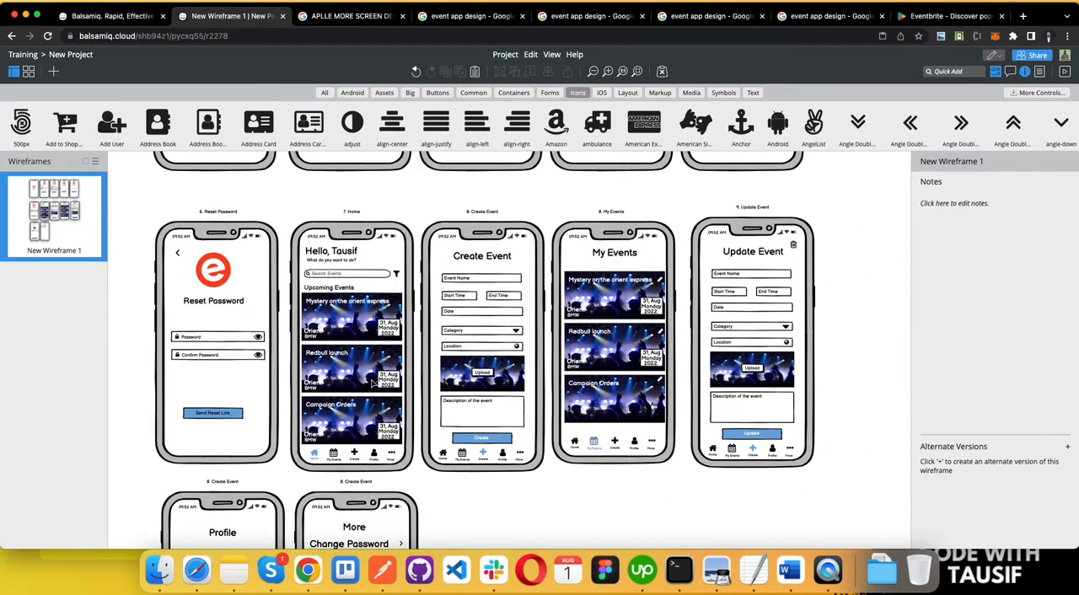
pyautogui.scroll(-1, 639, 460)
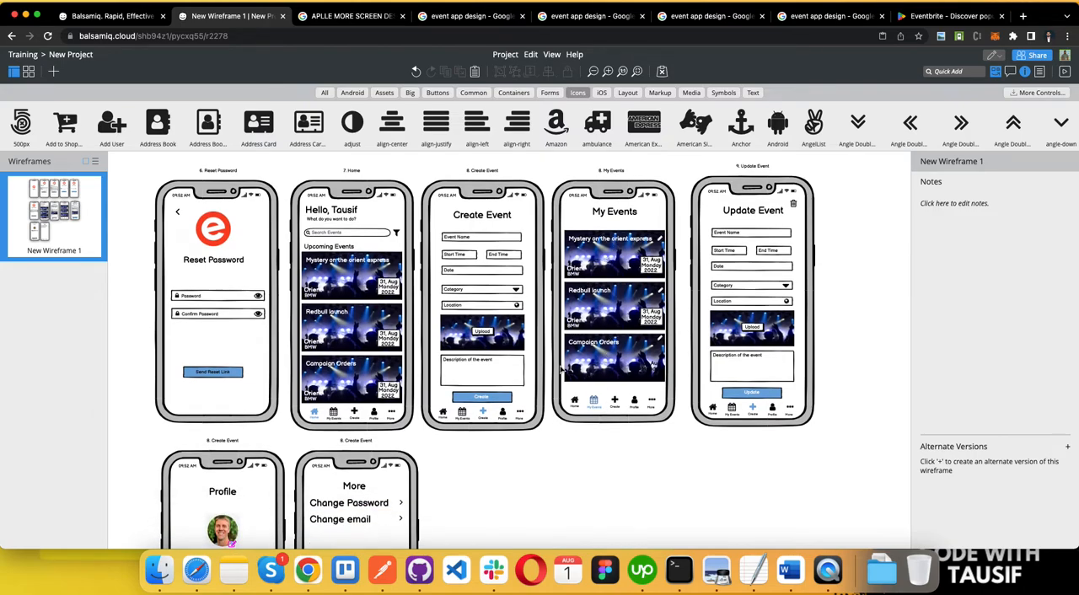
pyautogui.hotkey('ctrl', 'Left')
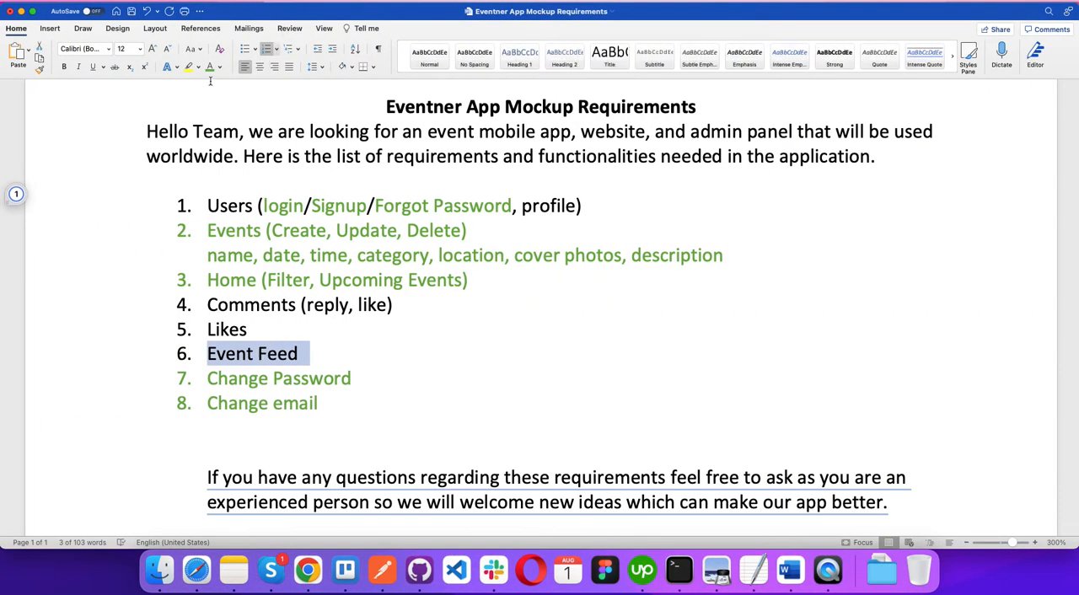
pyautogui.click(209, 67)
pyautogui.click(304, 356)
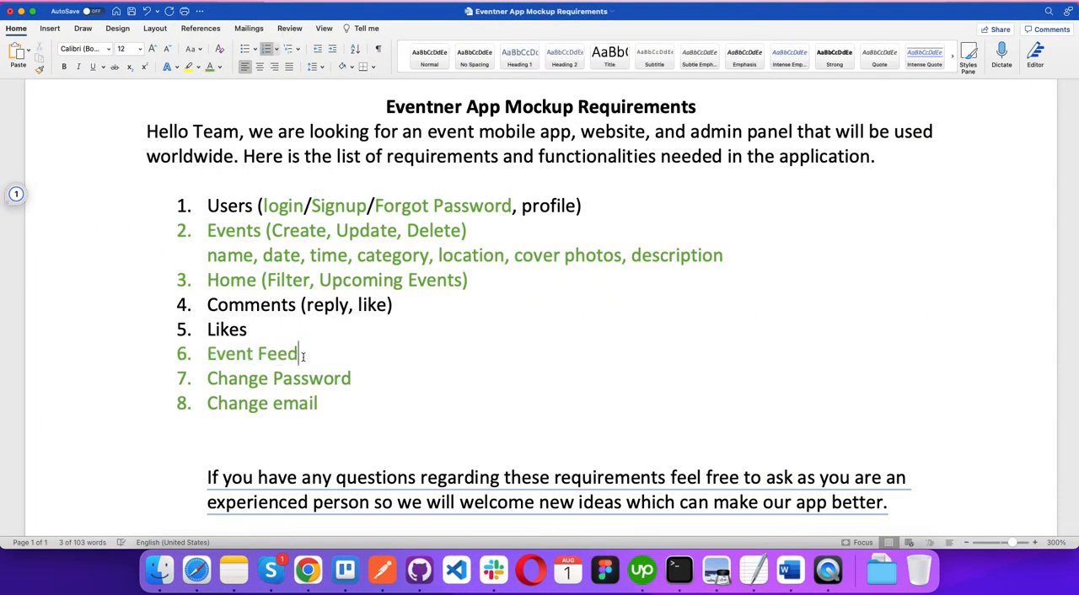
# Step: Look at the Home screen's event cards in Balsamiq and return to the Word requirements document
pyautogui.hotkey('ctrl', 'Right')
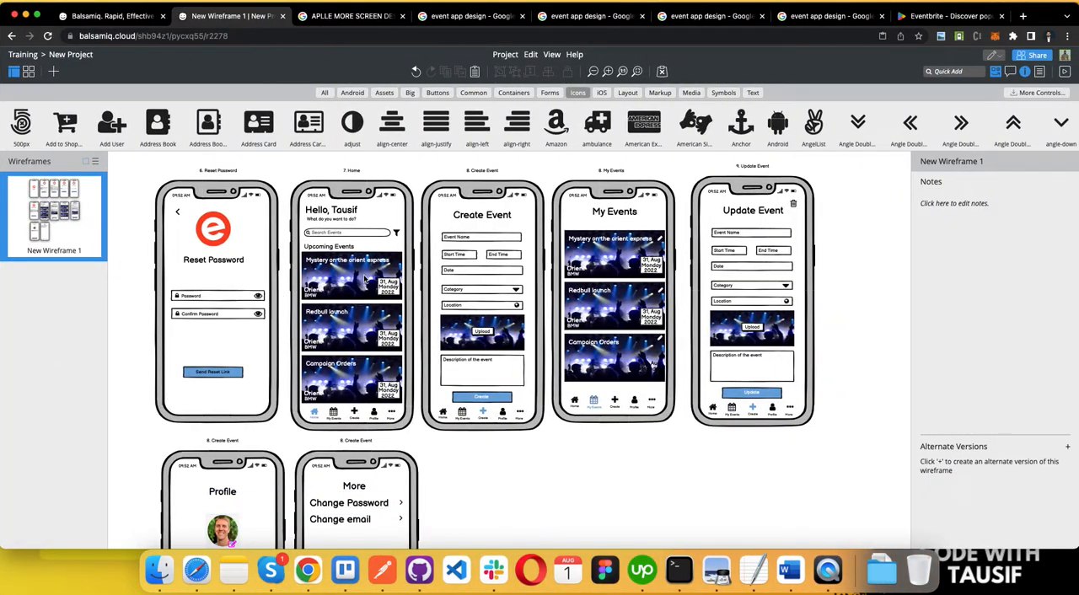
pyautogui.hotkey('ctrl', 'Left')
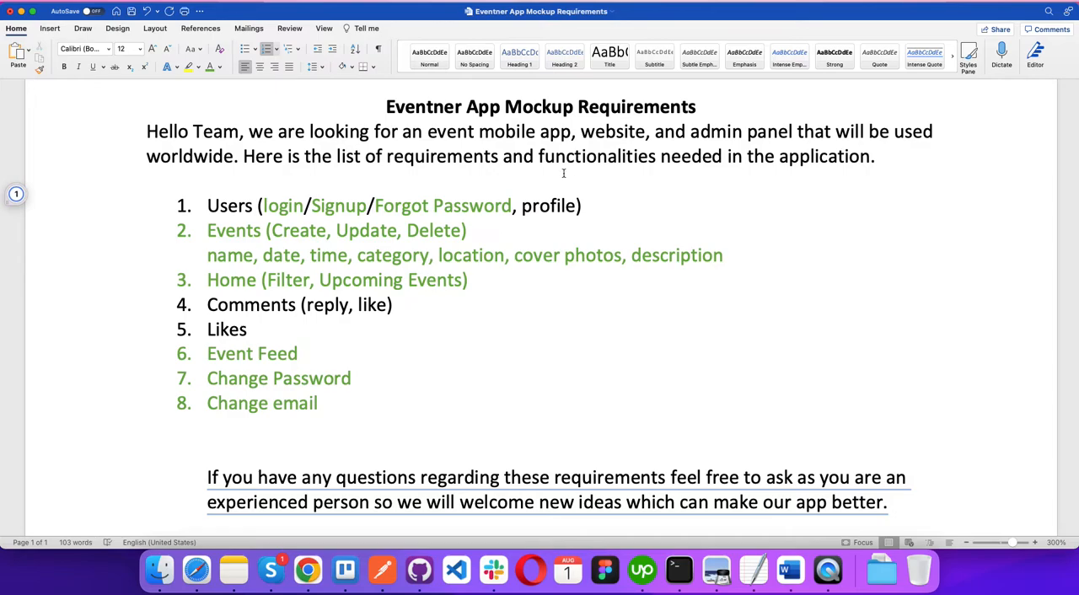
# Step: Color the entire Users item green, including profile, in the requirements list
pyautogui.tripleClick(533, 206)
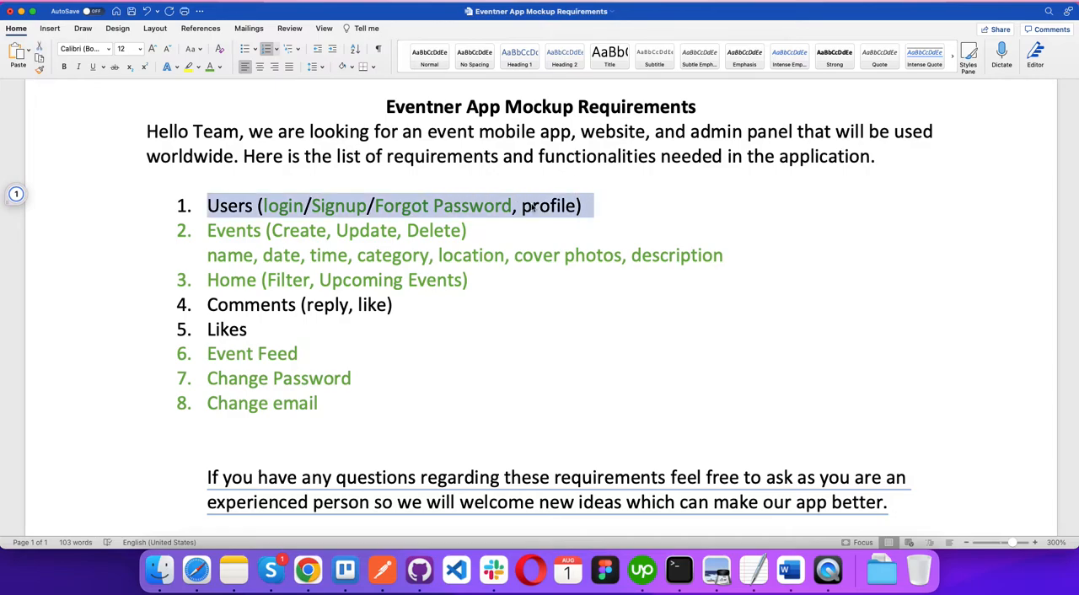
pyautogui.click(211, 68)
pyautogui.click(405, 320)
pyautogui.moveTo(417, 306); pyautogui.dragTo(178, 318)
pyautogui.click(250, 332)
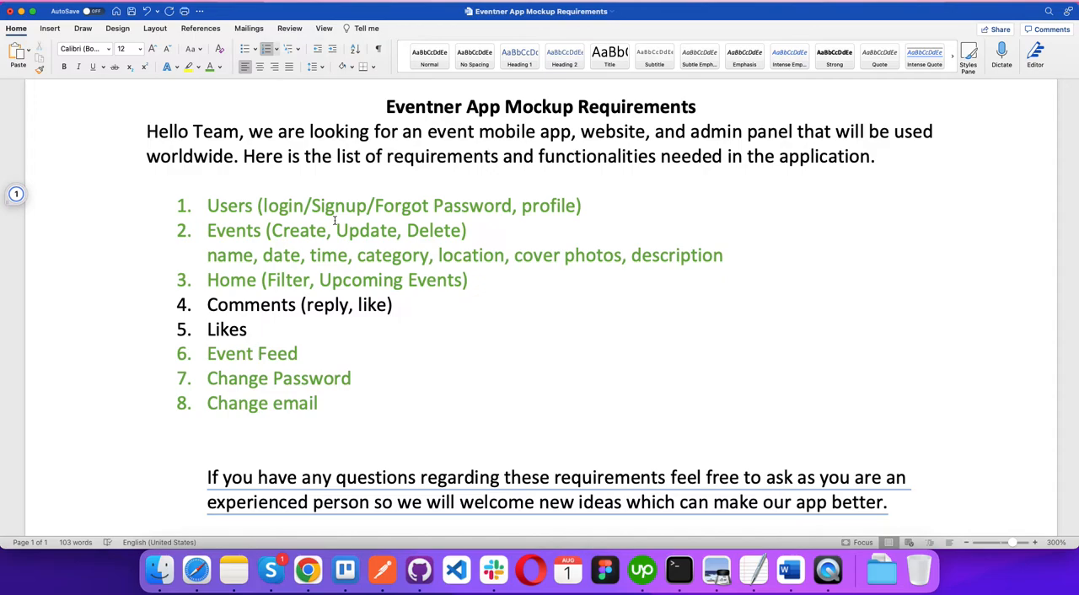
# Step: Switch to the Balsamiq wireframe and renumber the Enter code screen's label to 5
pyautogui.hotkey('ctrl', 'Right')
pyautogui.scroll(-2, 463, 339)
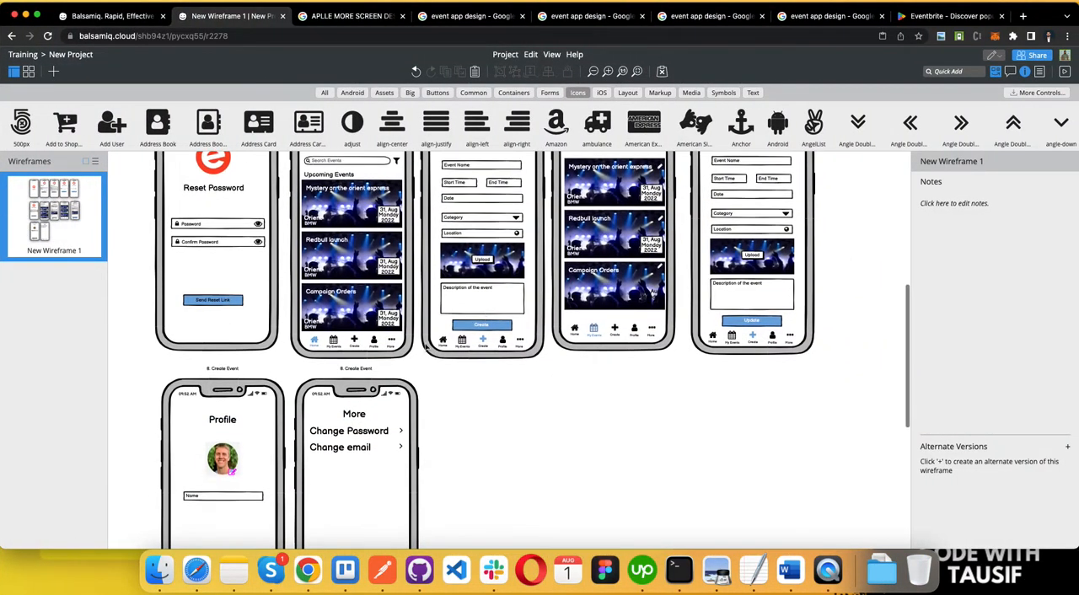
pyautogui.scroll(-3, 451, 341)
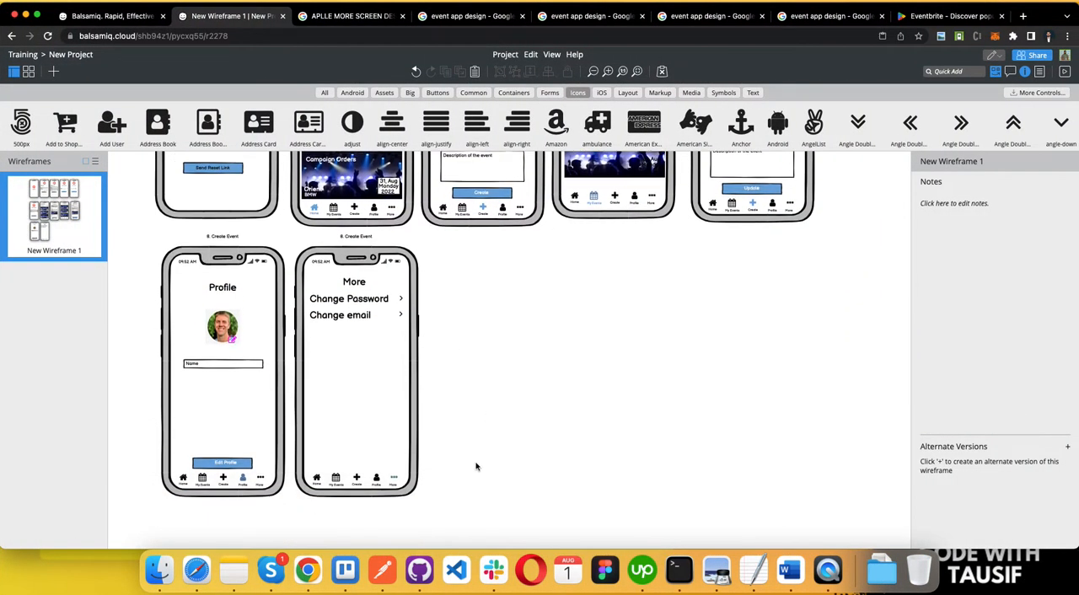
pyautogui.scroll(1, 474, 466)
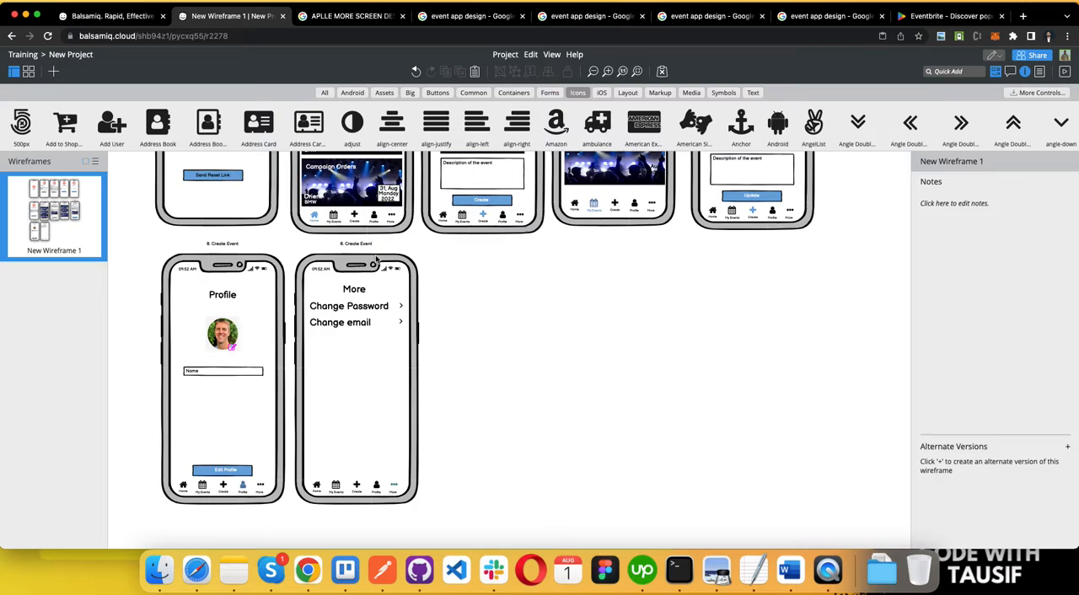
pyautogui.scroll(8, 354, 261)
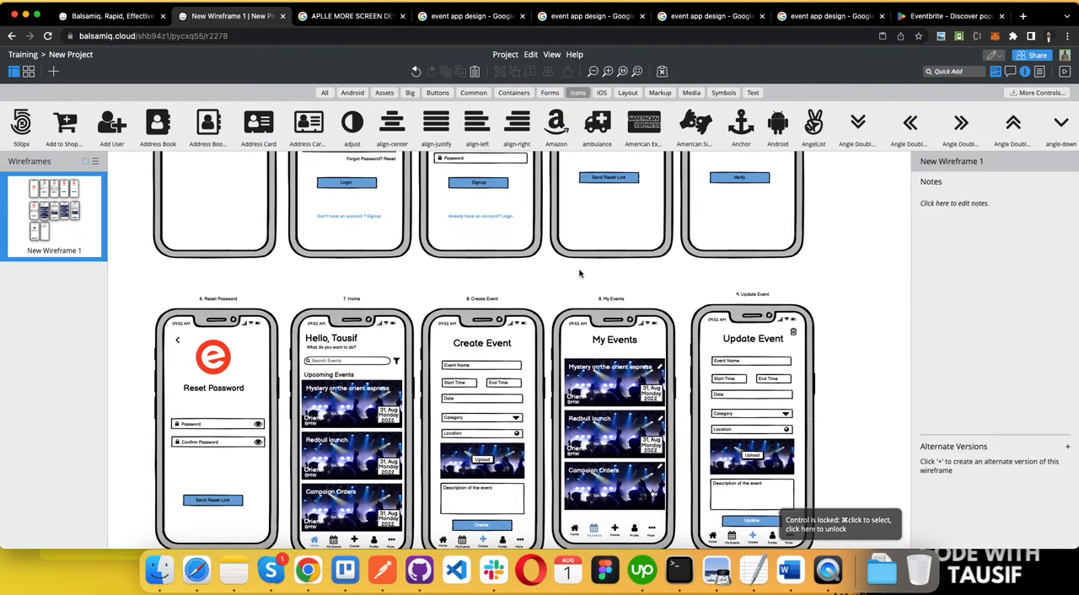
pyautogui.scroll(4, 742, 307)
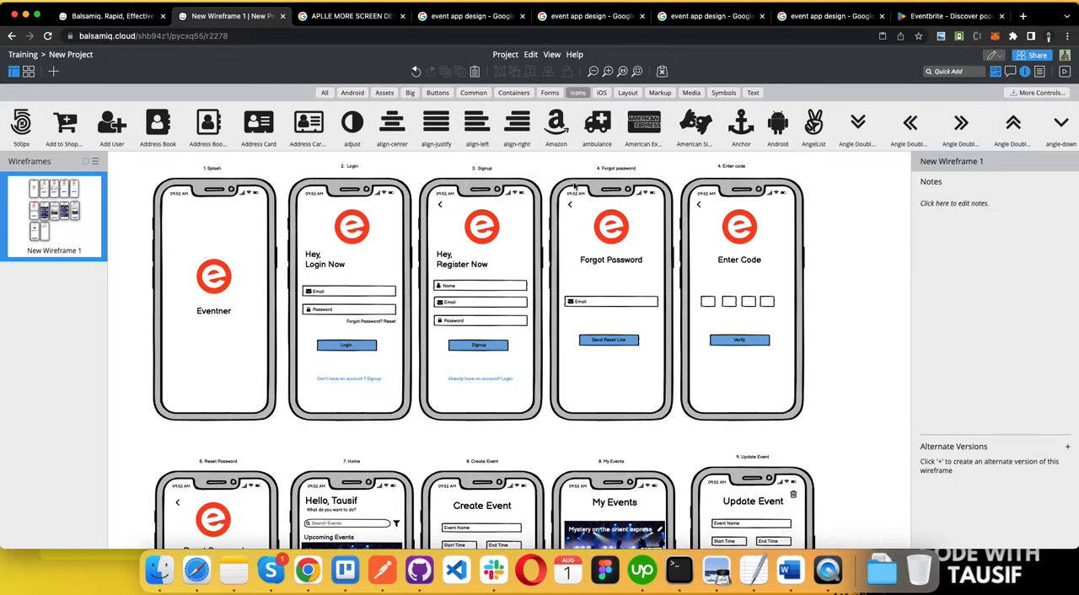
pyautogui.doubleClick(728, 167)
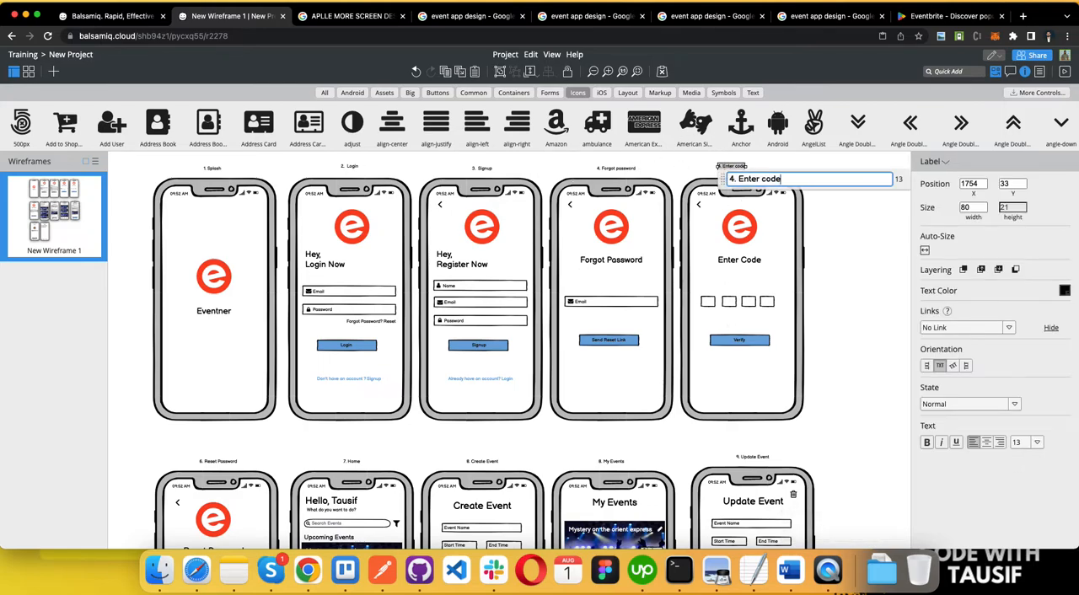
pyautogui.press('BackSpace')
pyautogui.write('5')
pyautogui.click(306, 450)
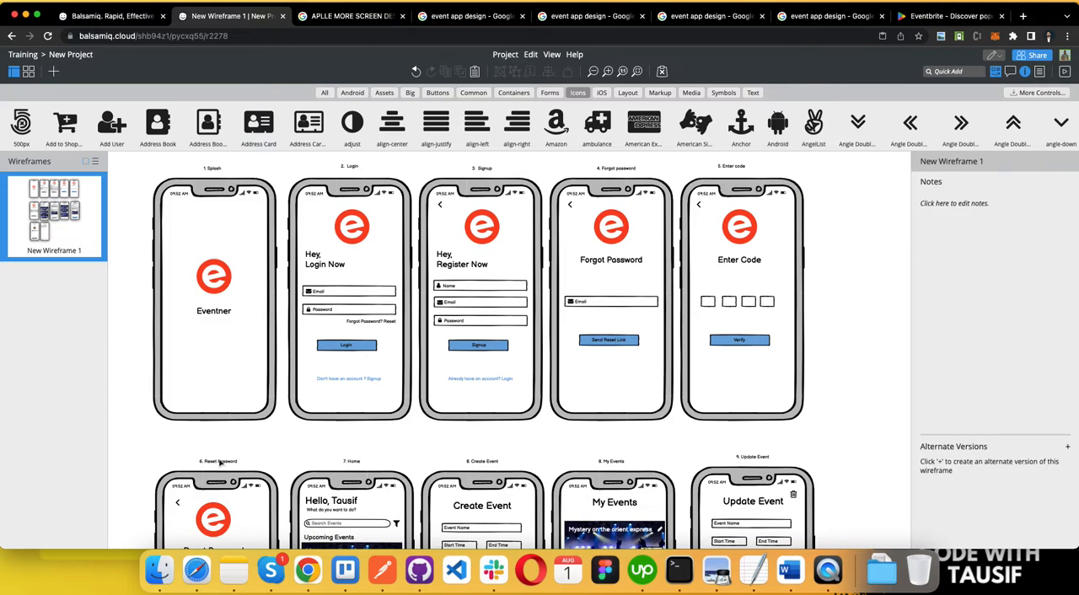
# Step: Renumber the label above the My Events screen to 9
pyautogui.scroll(-5, 221, 464)
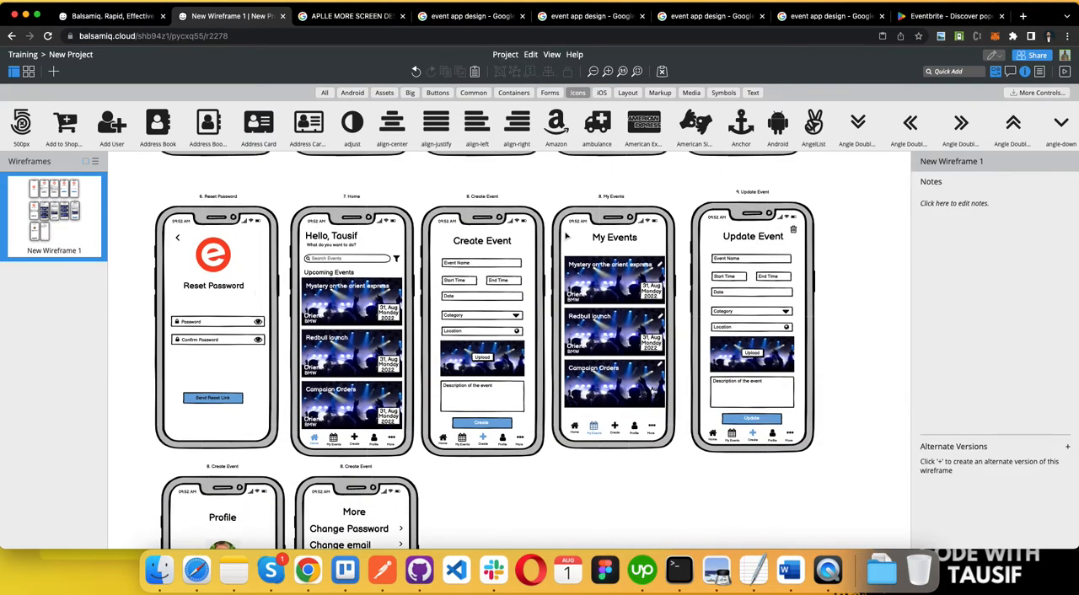
pyautogui.scroll(-1, 565, 236)
pyautogui.doubleClick(613, 196)
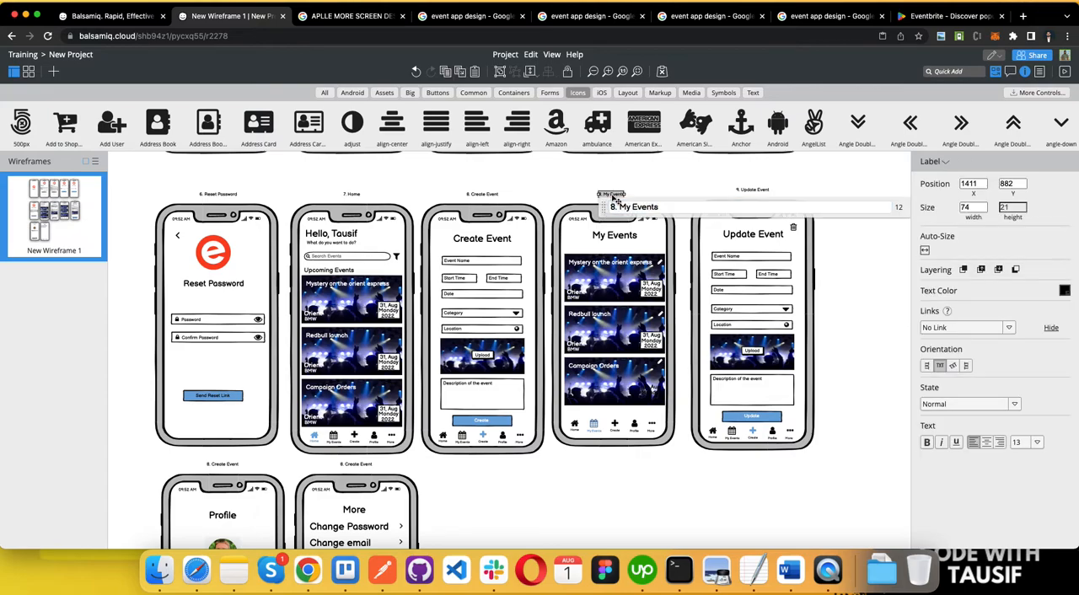
pyautogui.press('BackSpace')
pyautogui.write('9')
pyautogui.press('Return')
# Step: Renumber the label above the Update Event screen to 10
pyautogui.click(761, 190)
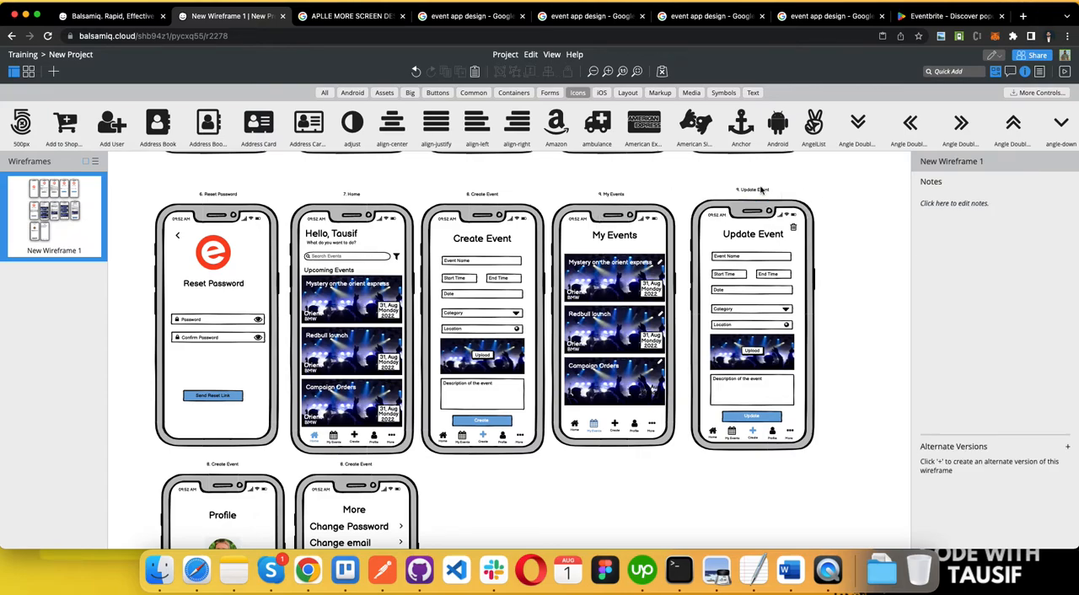
pyautogui.doubleClick(751, 191)
pyautogui.click(802, 203)
pyautogui.press('BackSpace')
pyautogui.write('10')
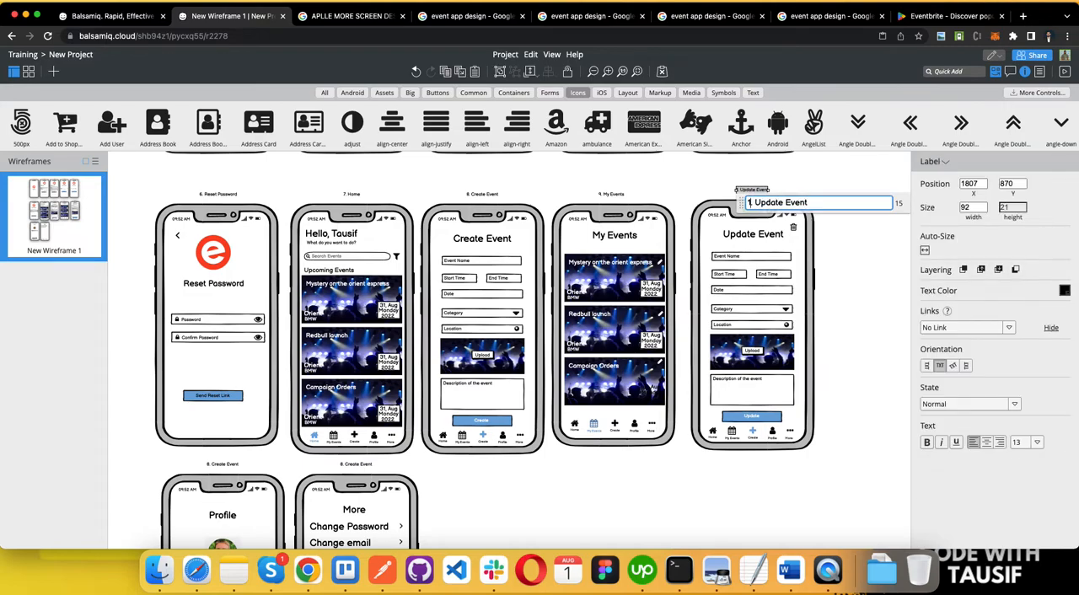
pyautogui.press('Return')
# Step: Renumber the label above the Profile screen to 11
pyautogui.click(628, 477)
pyautogui.scroll(-5, 628, 477)
pyautogui.scroll(2, 628, 476)
pyautogui.doubleClick(223, 268)
pyautogui.click(277, 280)
pyautogui.press('BackSpace')
pyautogui.write('11')
pyautogui.click(337, 346)
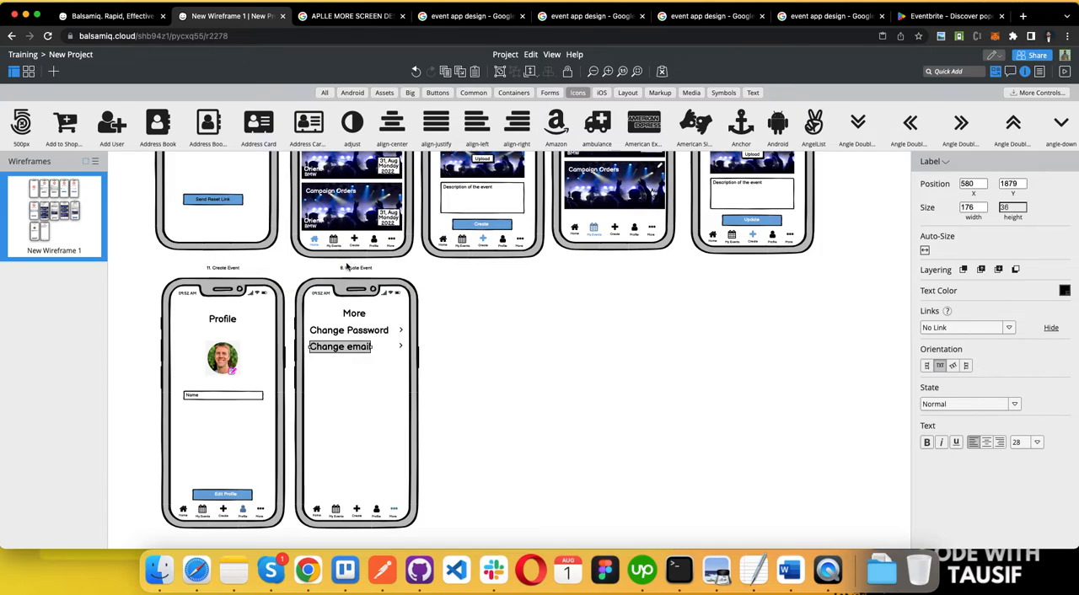
# Step: Renumber the label above the More screen to 12
pyautogui.doubleClick(355, 268)
pyautogui.click(352, 281)
pyautogui.press('Right')
pyautogui.press('BackSpace')
pyautogui.write('11')
pyautogui.press('BackSpace')
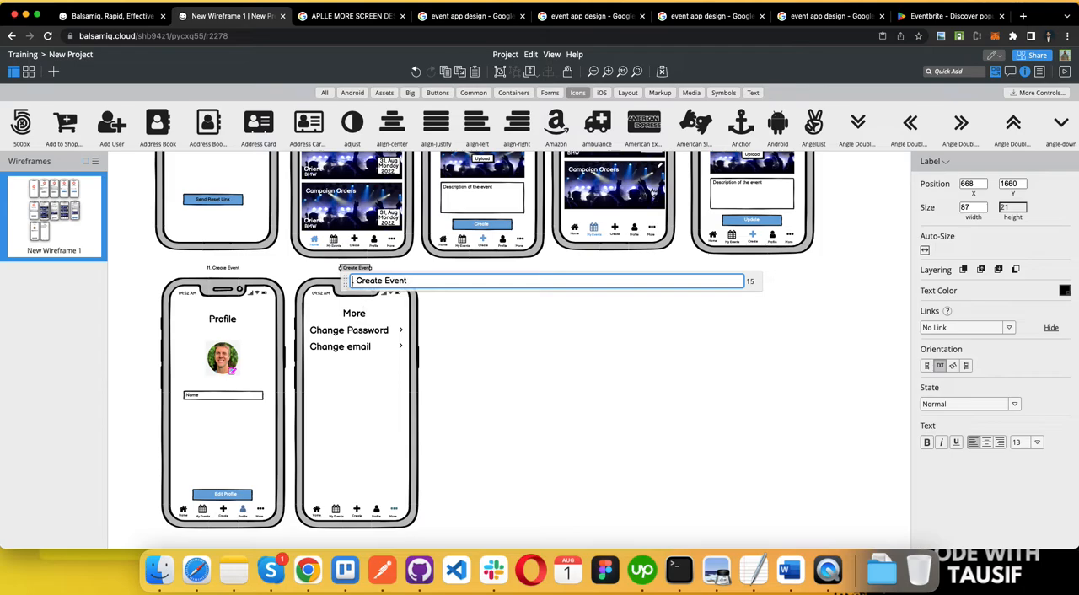
pyautogui.click(595, 362)
# Step: Unlock the More screen's iPhone frame and place a copy of the empty frame to its right
pyautogui.scroll(5, 595, 362)
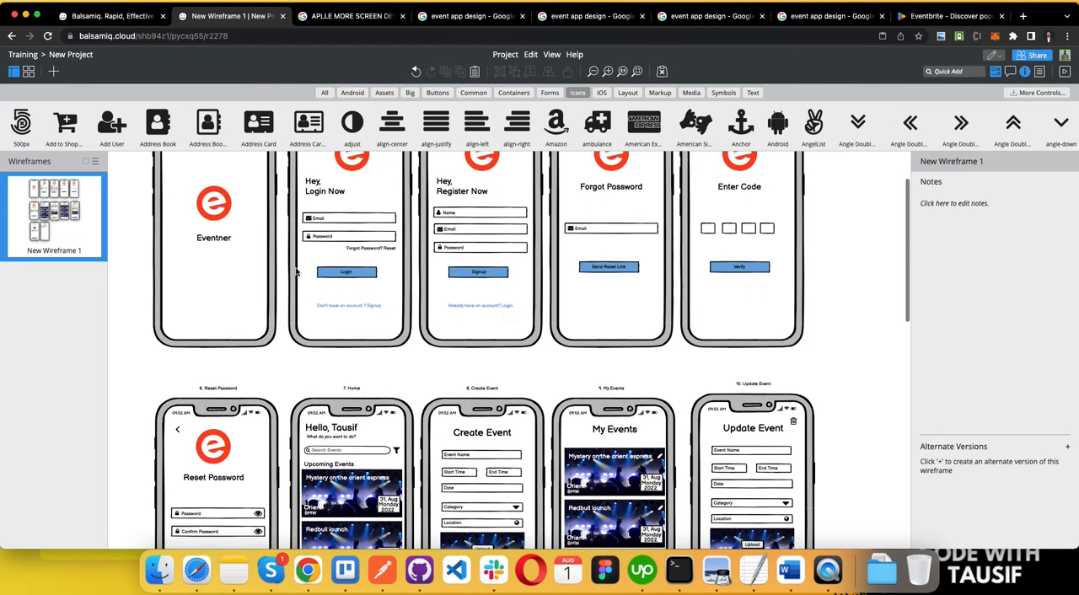
pyautogui.scroll(-5, 430, 432)
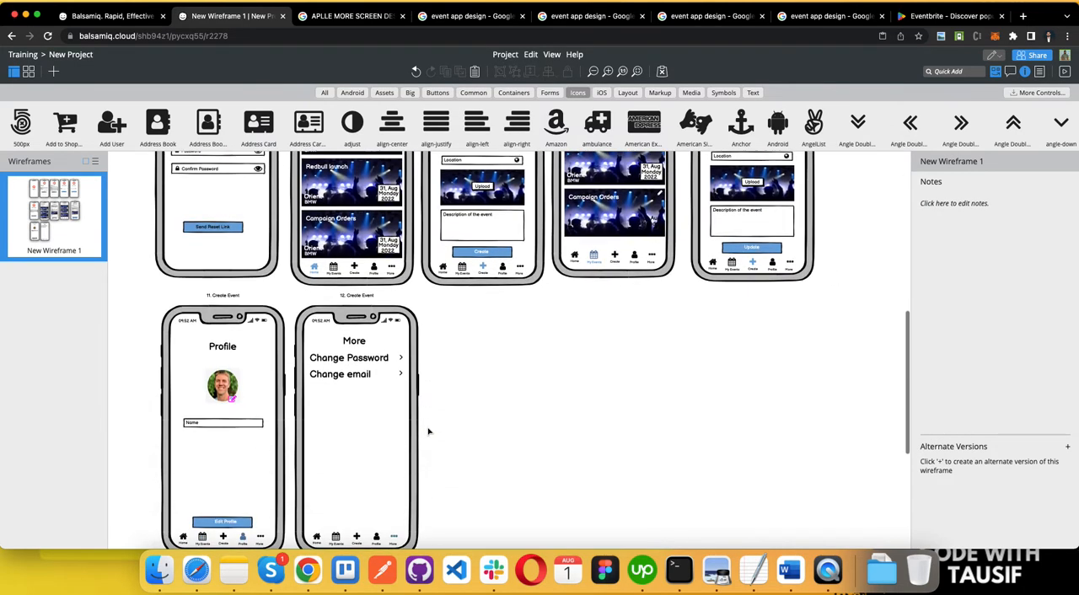
pyautogui.scroll(-4, 641, 468)
pyautogui.scroll(2, 630, 468)
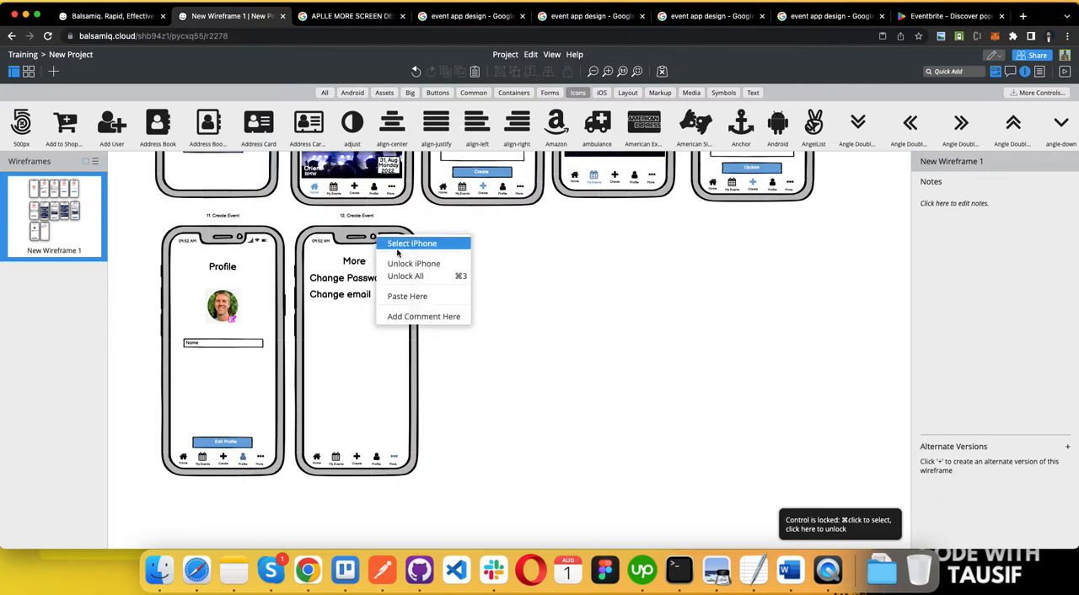
pyautogui.click(398, 263)
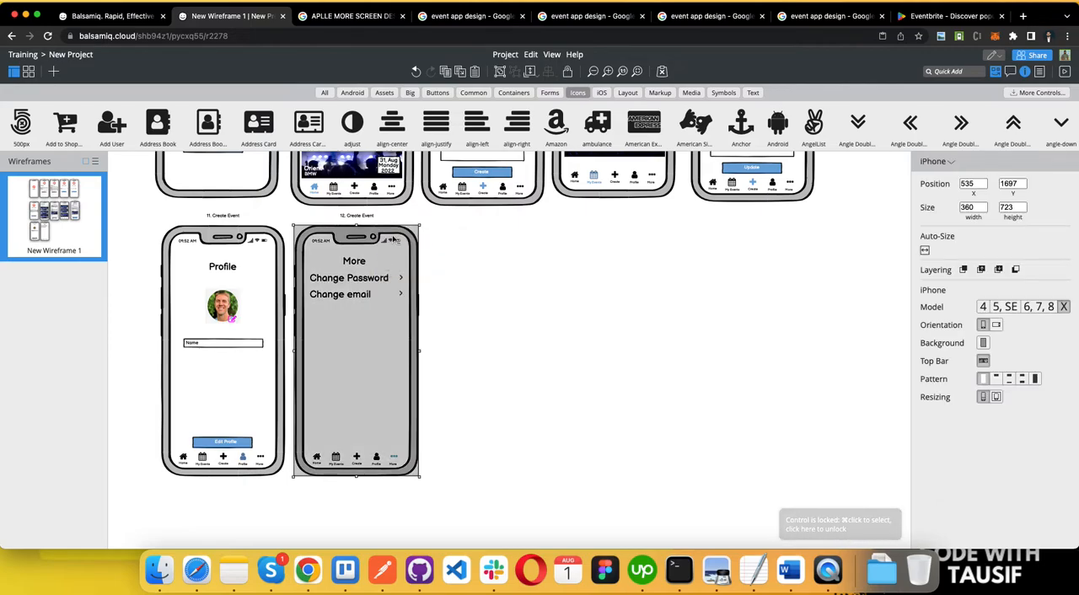
pyautogui.moveTo(393, 241); pyautogui.dragTo(518, 245)
# Step: Copy the More screen's label above the empty phone frame and change its text to "13. Event Profile"
pyautogui.click(365, 221)
pyautogui.moveTo(364, 221); pyautogui.dragTo(502, 221)
pyautogui.doubleClick(502, 221)
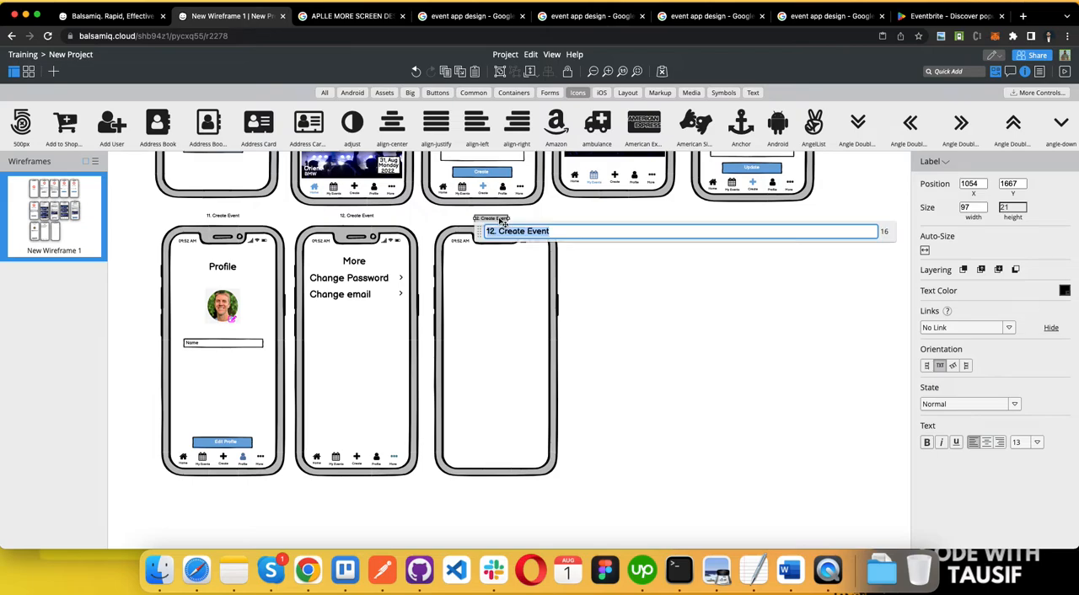
pyautogui.press('BackSpace')
pyautogui.press('BackSpace')
pyautogui.press('BackSpace')
pyautogui.press('BackSpace')
pyautogui.press('BackSpace')
pyautogui.press('BackSpace')
pyautogui.press('BackSpace')
pyautogui.press('BackSpace')
pyautogui.press('BackSpace')
pyautogui.press('BackSpace')
pyautogui.press('BackSpace')
pyautogui.press('BackSpace')
pyautogui.press('BackSpace')
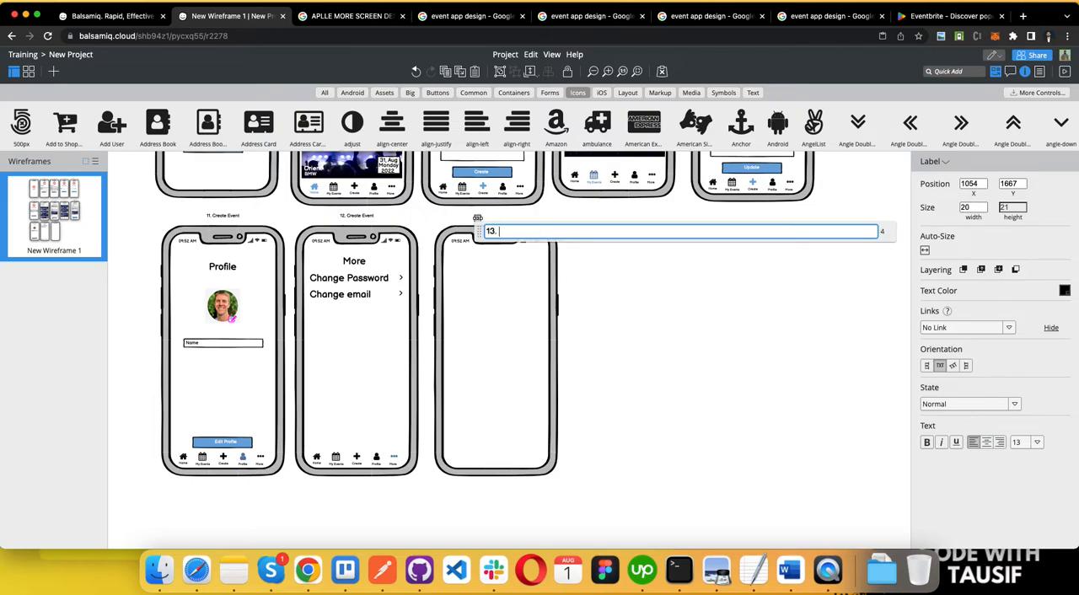
pyautogui.write('13. Event Profile')
pyautogui.click(573, 300)
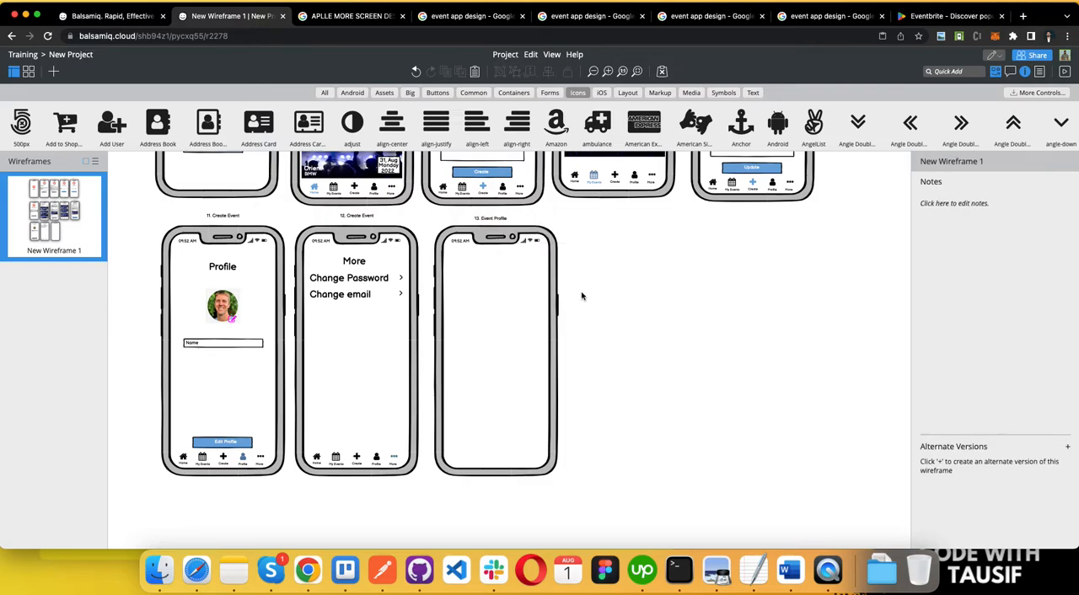
pyautogui.click(482, 216)
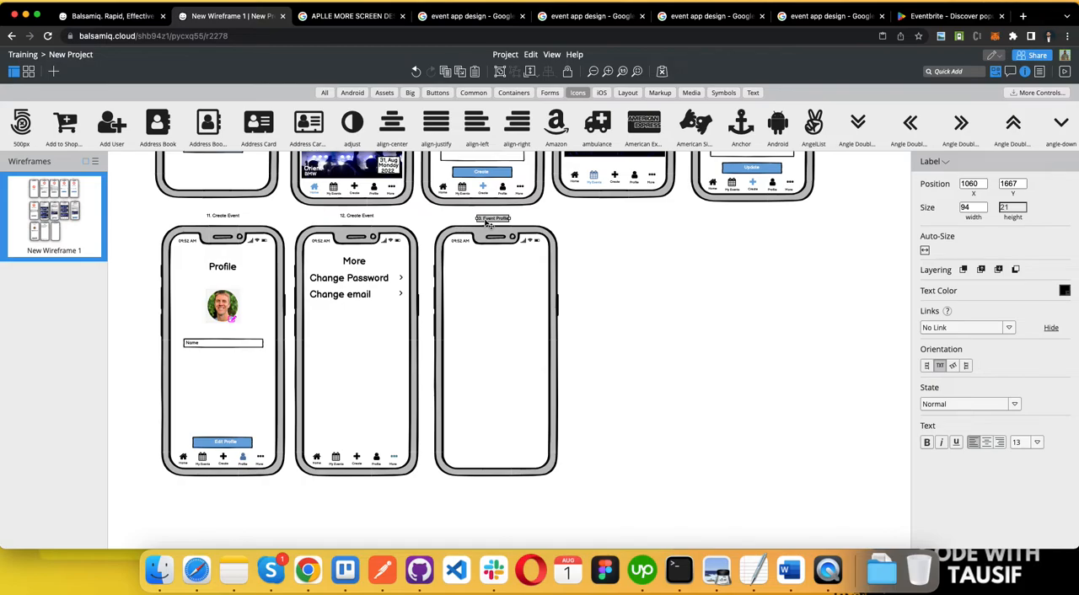
pyautogui.click(650, 336)
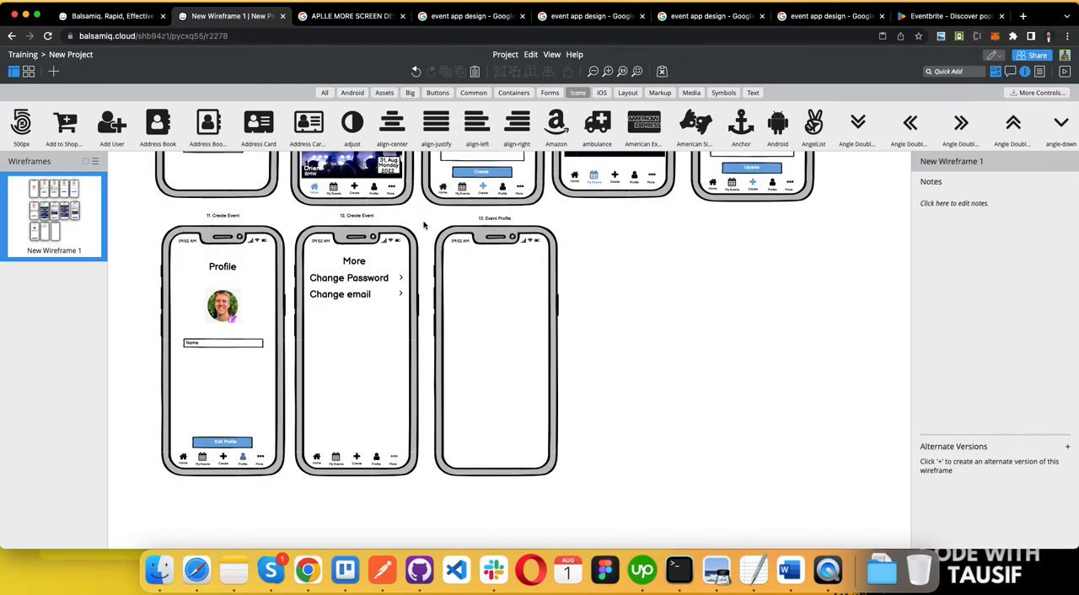
# Step: Move the empty Event Profile phone frame slightly closer to the More screen, keeping it level with that row
pyautogui.scroll(10, 428, 225)
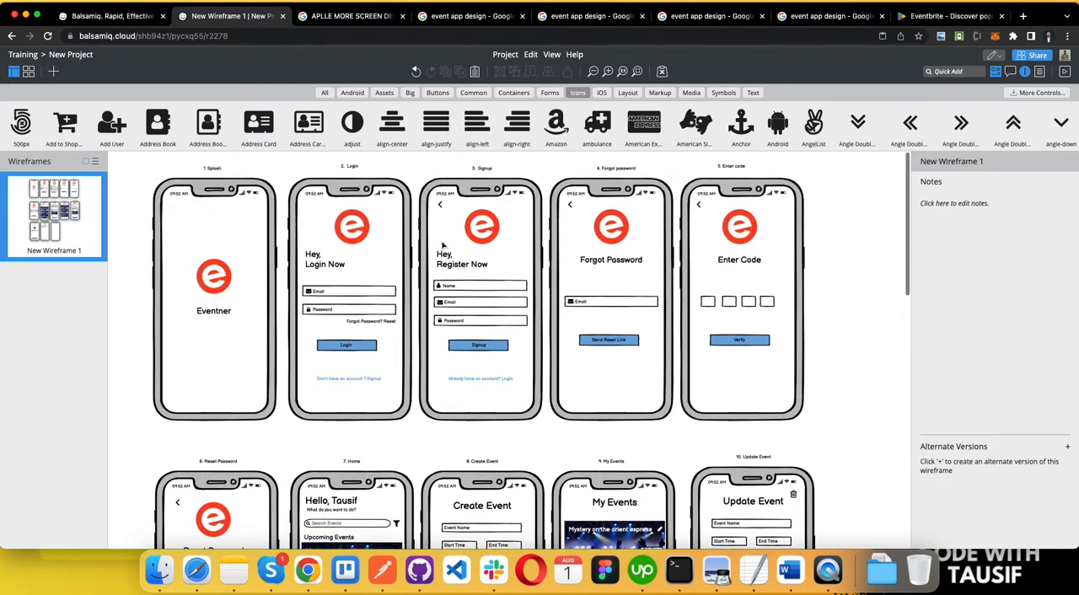
pyautogui.scroll(-10, 442, 245)
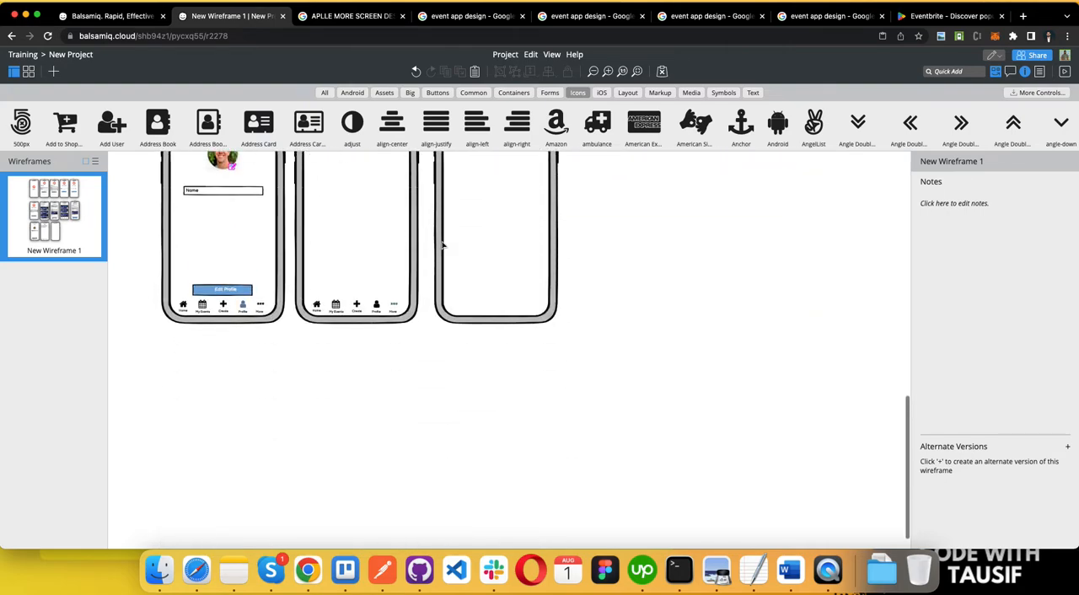
pyautogui.scroll(5, 442, 245)
pyautogui.click(346, 264)
pyautogui.scroll(-3, 479, 421)
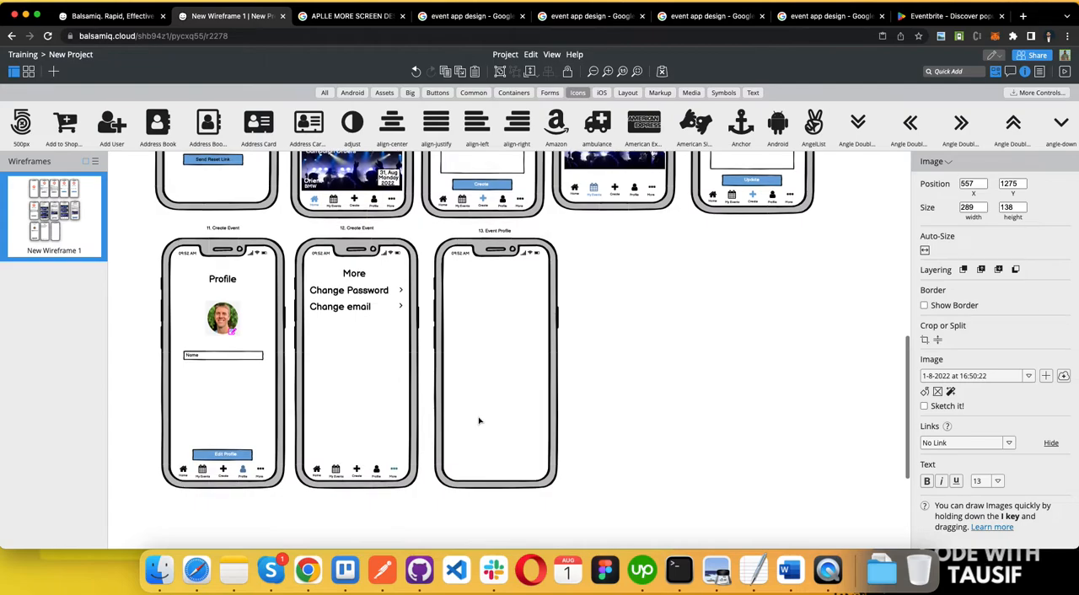
pyautogui.scroll(1, 479, 421)
pyautogui.moveTo(478, 263); pyautogui.dragTo(472, 262)
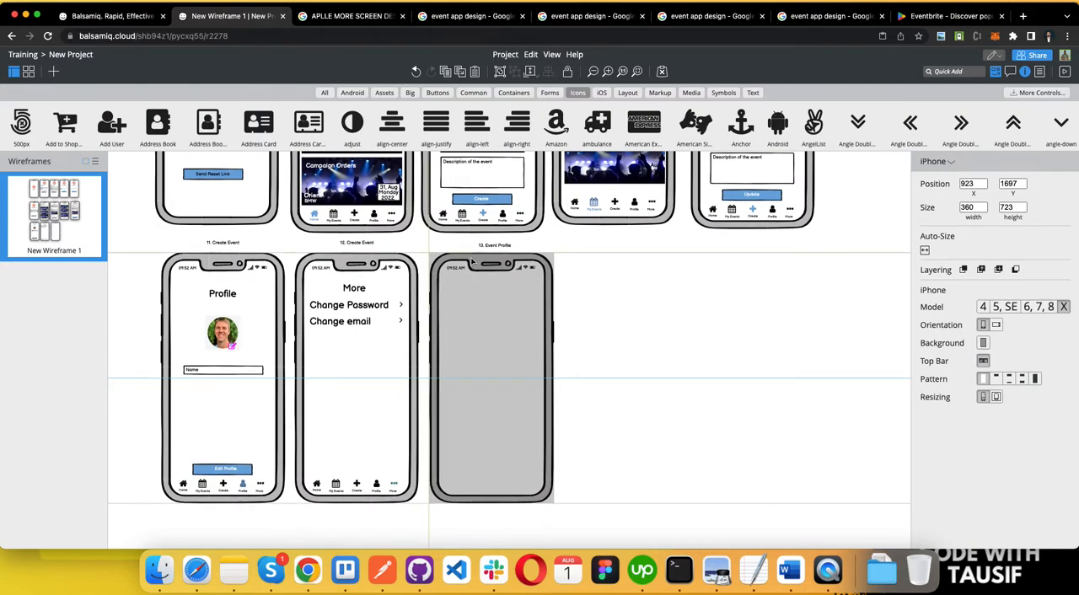
pyautogui.click(628, 345)
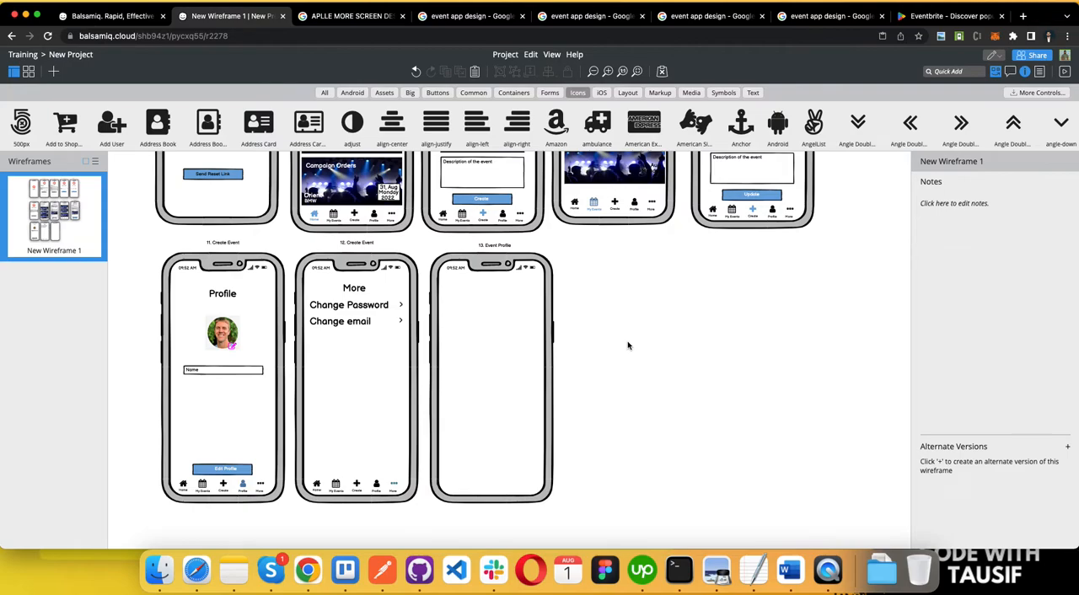
# Step: Add an angle-down icon to the Event Profile screen's upper-left corner, set its size to M and change it to a left-pointing angle
pyautogui.moveTo(1061, 122); pyautogui.dragTo(460, 283)
pyautogui.moveTo(242, 277); pyautogui.dragTo(456, 289)
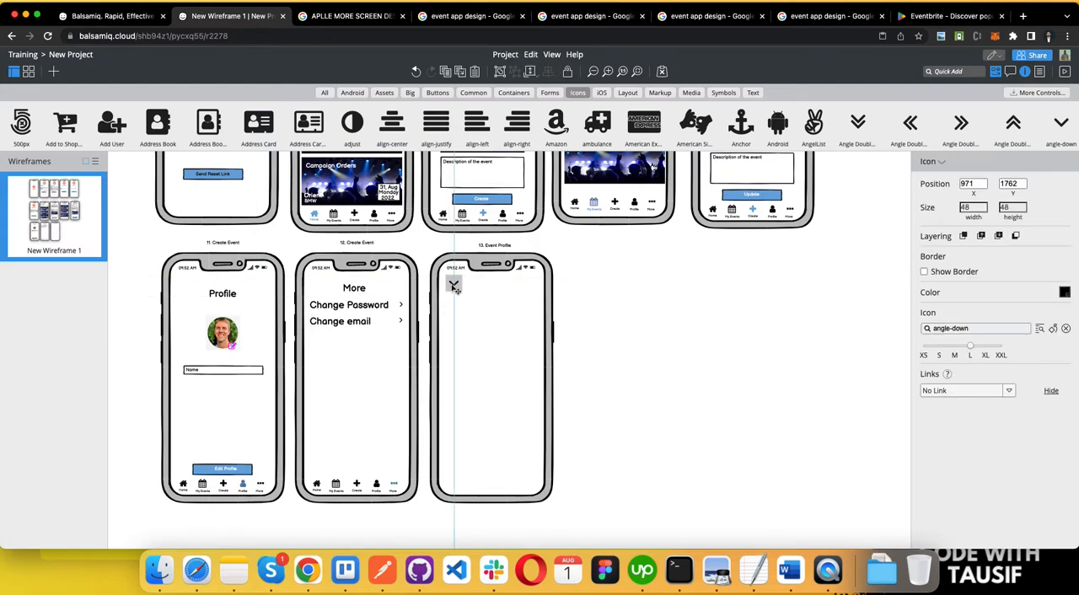
pyautogui.click(956, 355)
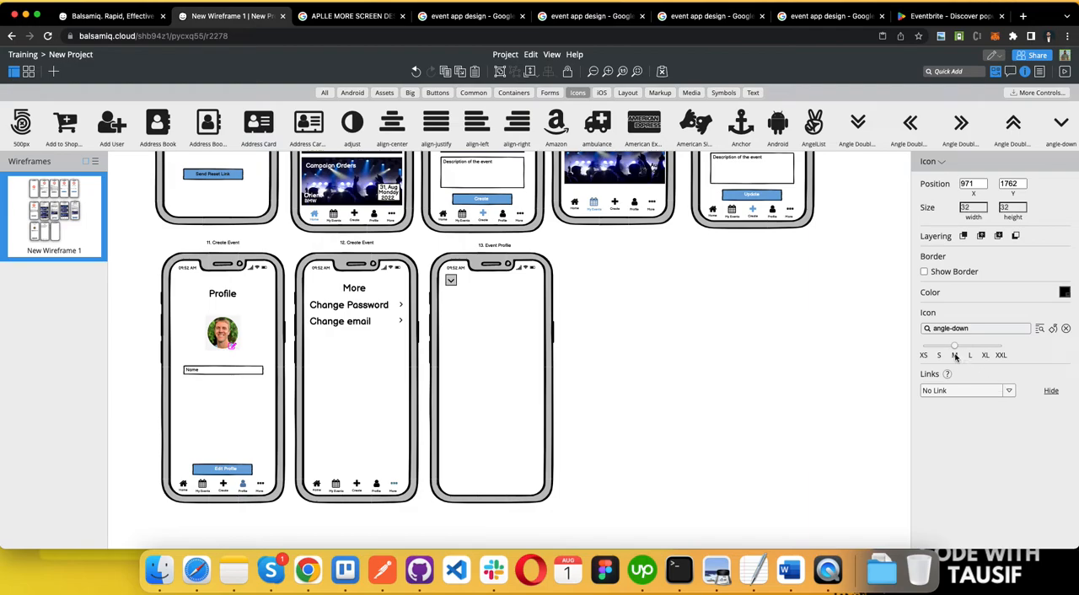
pyautogui.click(1004, 328)
pyautogui.write('arro')
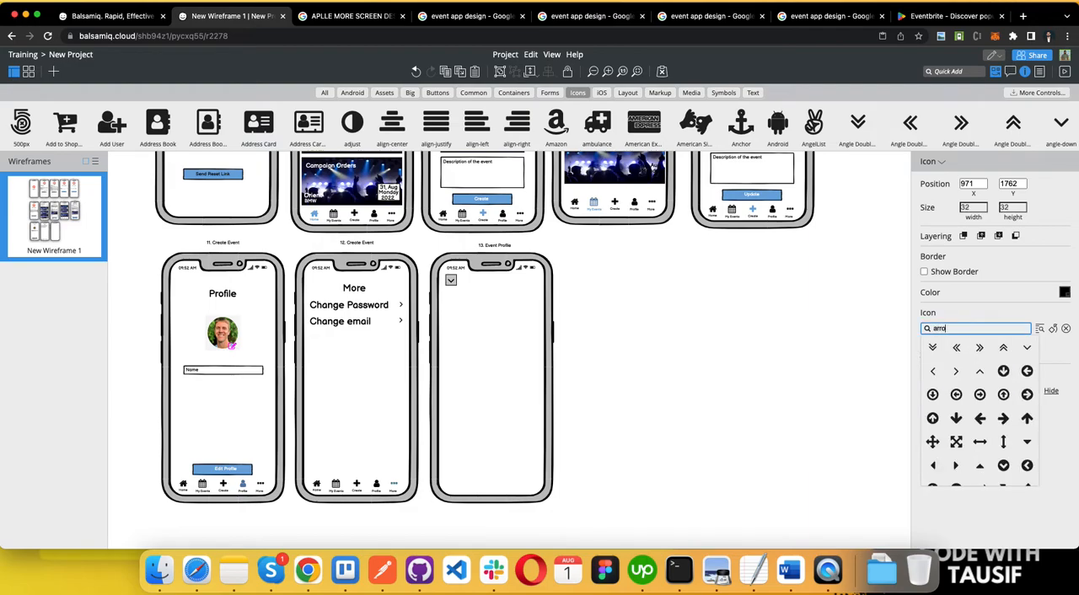
pyautogui.click(938, 366)
pyautogui.click(627, 362)
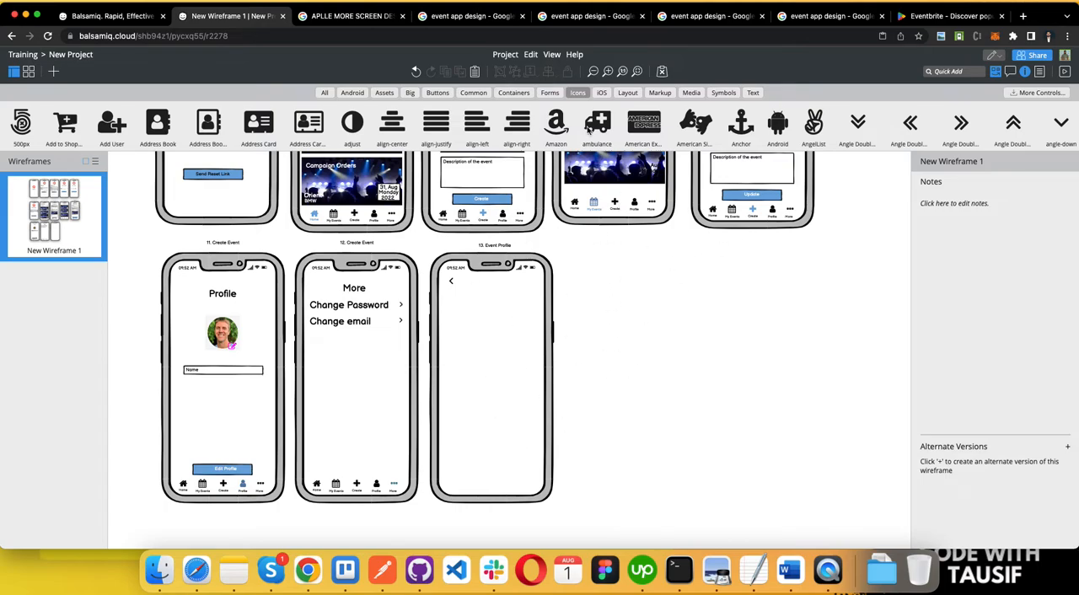
# Step: Copy the concert image onto the top of the 13. Event Profile screen and send it backward behind the back arrow
pyautogui.click(599, 178)
pyautogui.moveTo(600, 178); pyautogui.dragTo(492, 338)
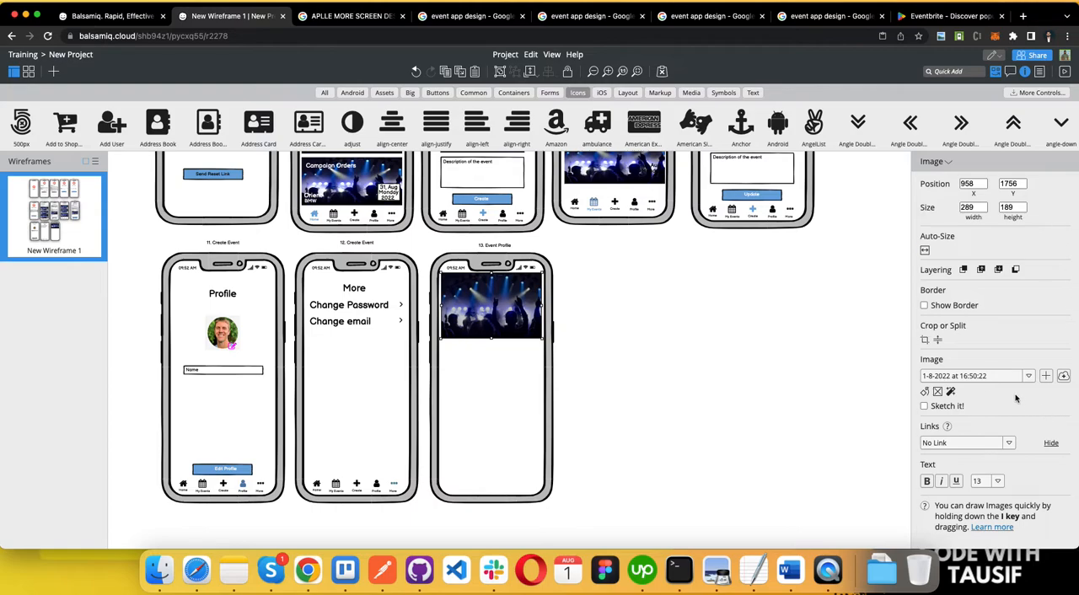
pyautogui.rightClick(520, 285)
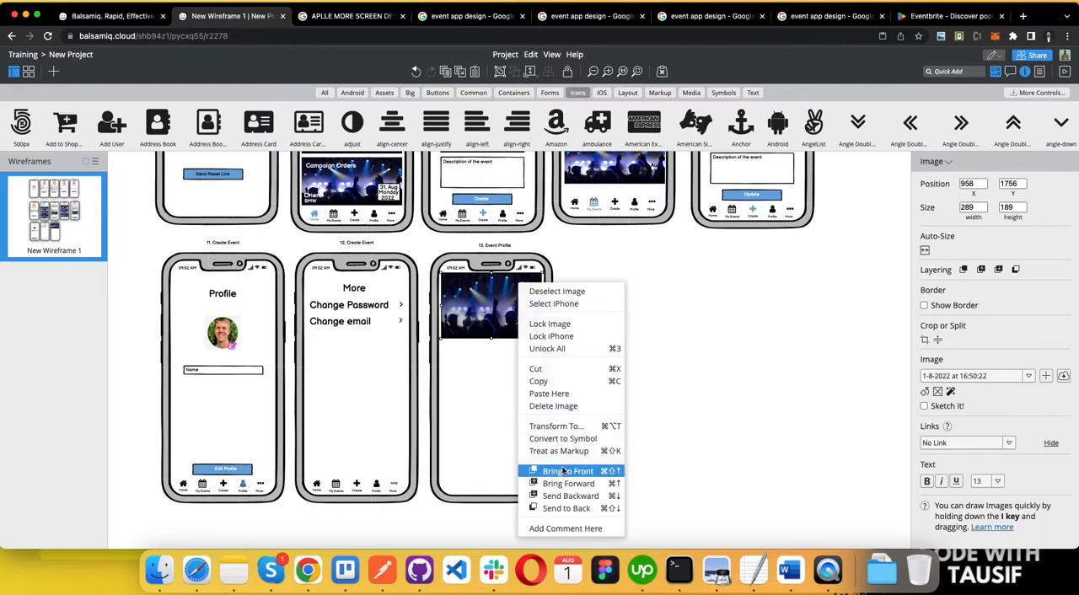
pyautogui.click(563, 471)
pyautogui.click(565, 472)
pyautogui.rightClick(481, 320)
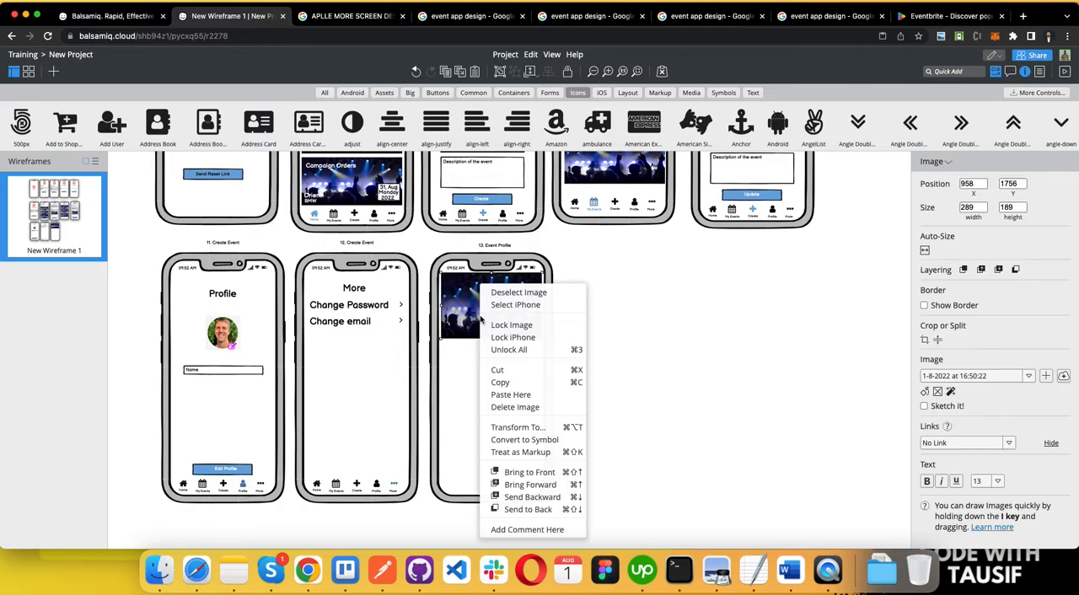
pyautogui.click(533, 497)
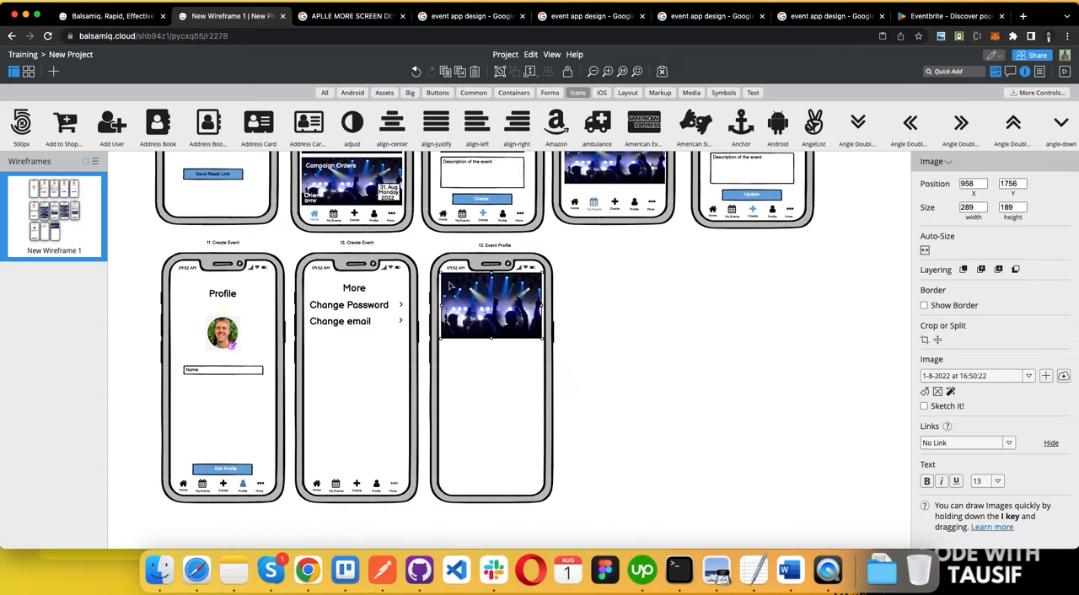
# Step: Color the Event Profile screen's back arrow white and move it to the upper-left corner of the concert image
pyautogui.click(453, 297)
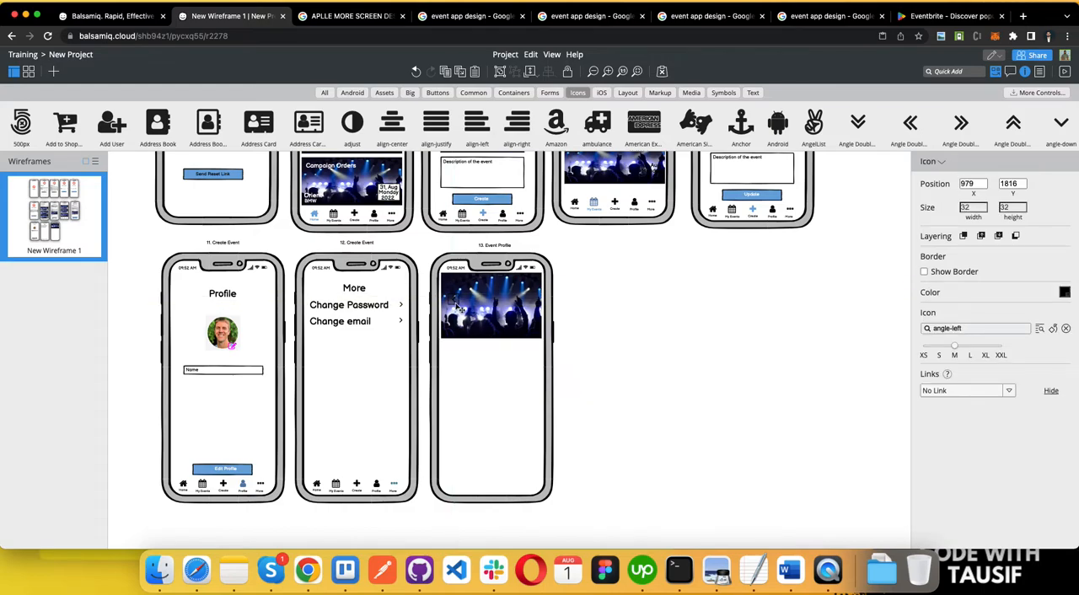
pyautogui.click(1066, 293)
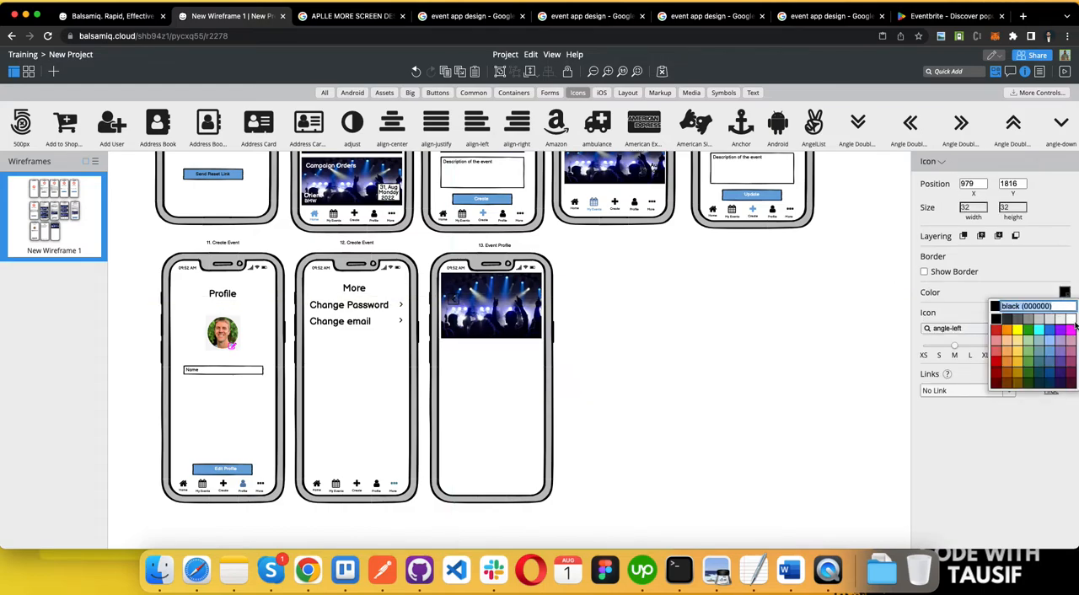
pyautogui.click(1072, 319)
pyautogui.click(455, 302)
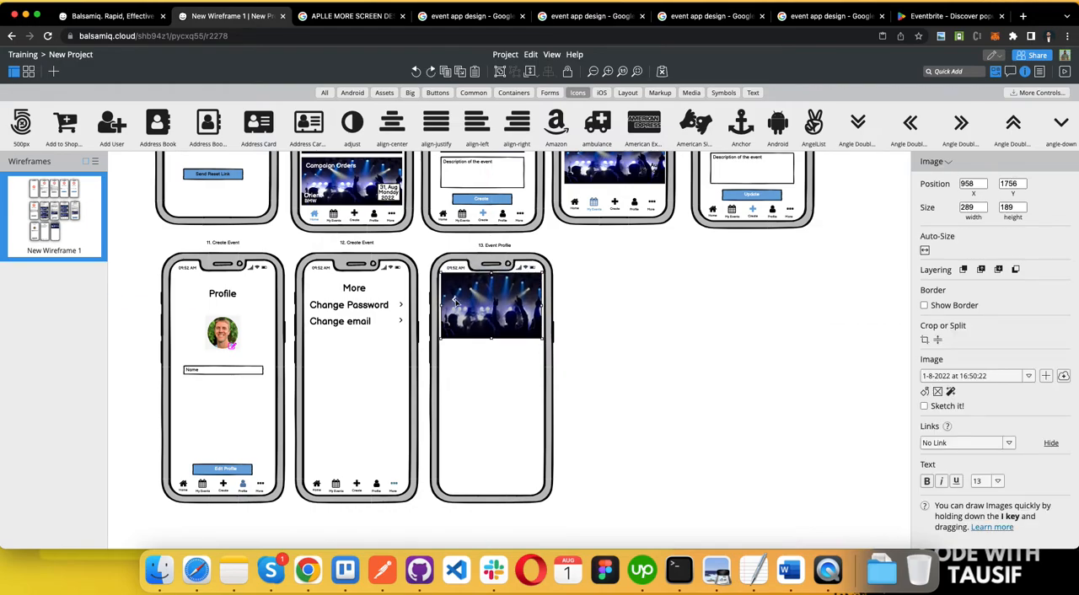
pyautogui.moveTo(453, 301); pyautogui.dragTo(447, 281)
# Step: Lock the concert image on the Event Profile screen
pyautogui.click(482, 292)
pyautogui.click(568, 73)
pyautogui.click(581, 349)
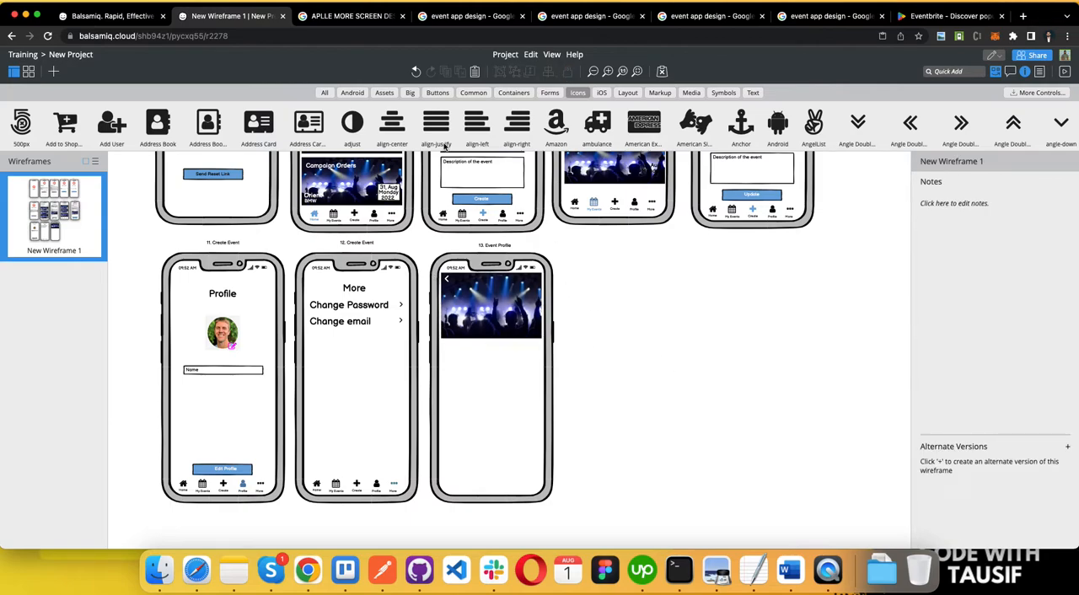
# Step: Copy the "Mystery on the orient express" title onto the Event Profile image and set its font size to 28
pyautogui.scroll(5, 421, 300)
pyautogui.click(350, 196)
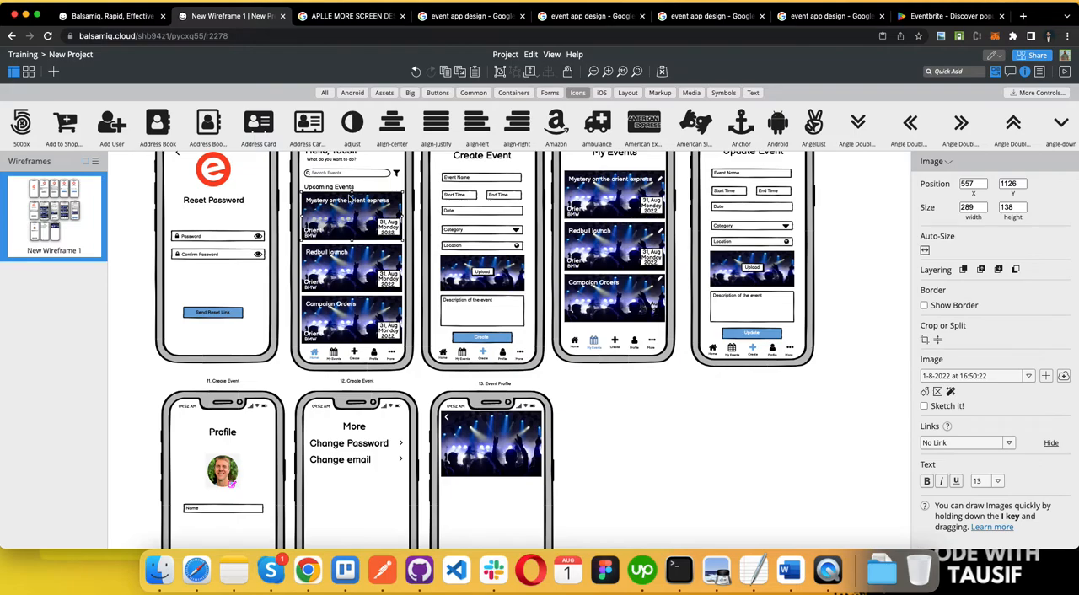
pyautogui.click(353, 201)
pyautogui.moveTo(353, 202); pyautogui.dragTo(503, 430)
pyautogui.scroll(-5, 590, 434)
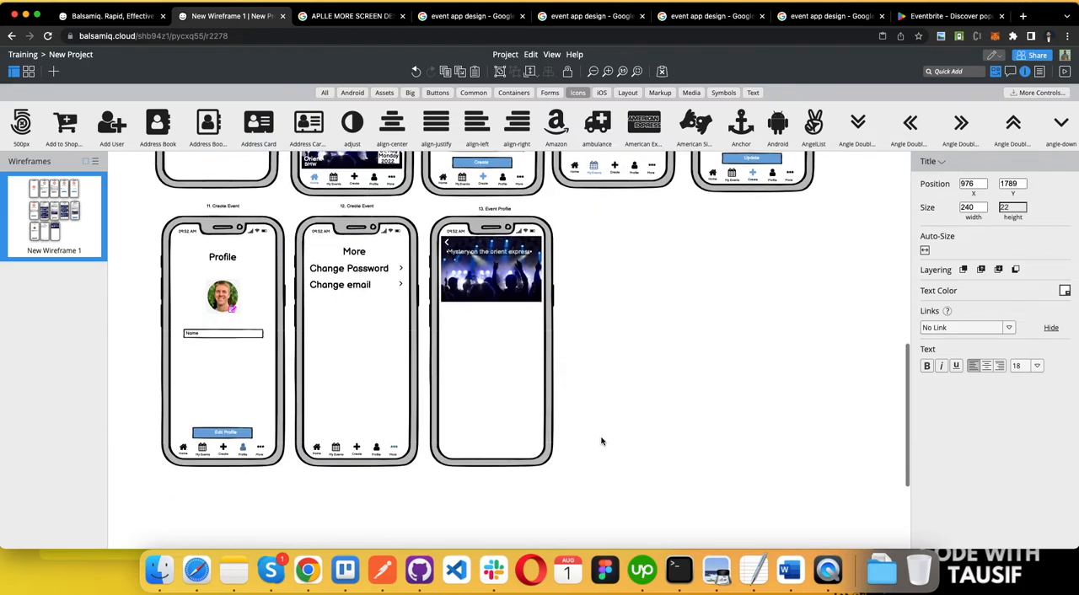
pyautogui.click(1037, 366)
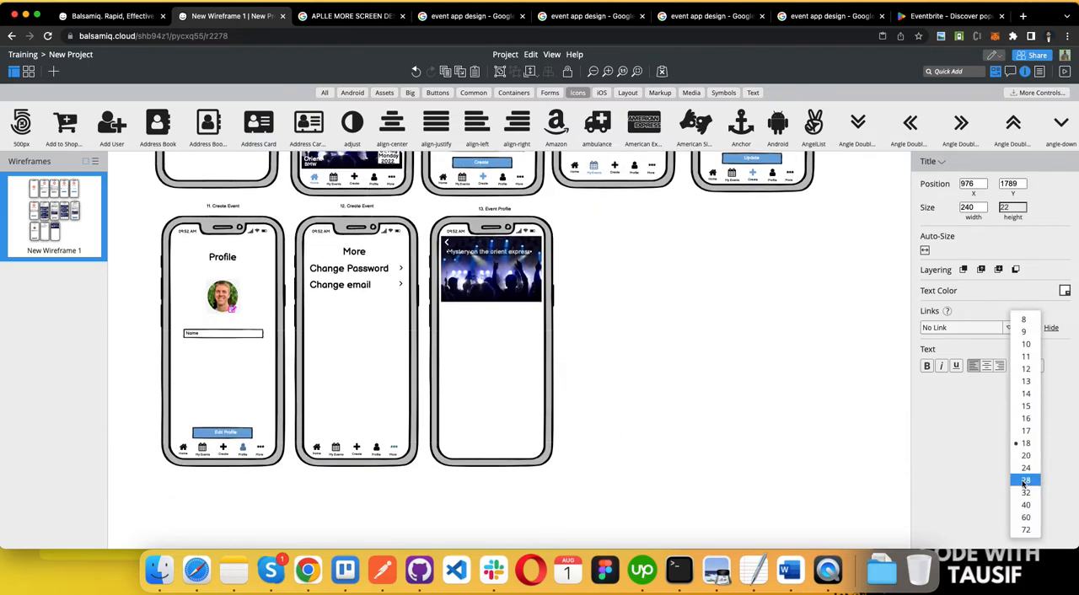
pyautogui.click(1025, 481)
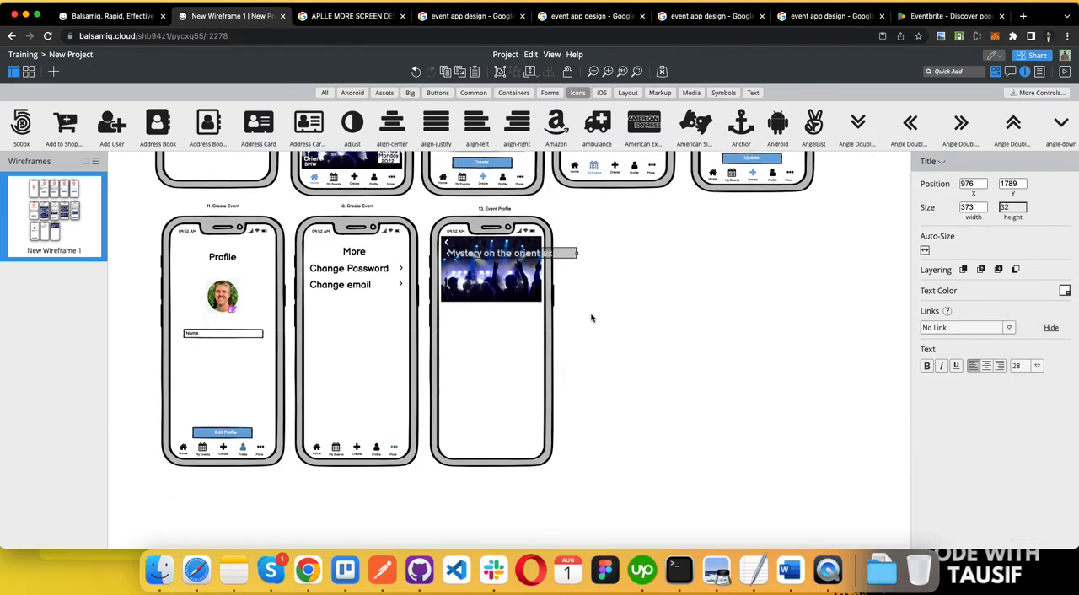
# Step: Shorten the Event Profile title's text to "Mystery on the orient"
pyautogui.doubleClick(517, 258)
pyautogui.click(570, 269)
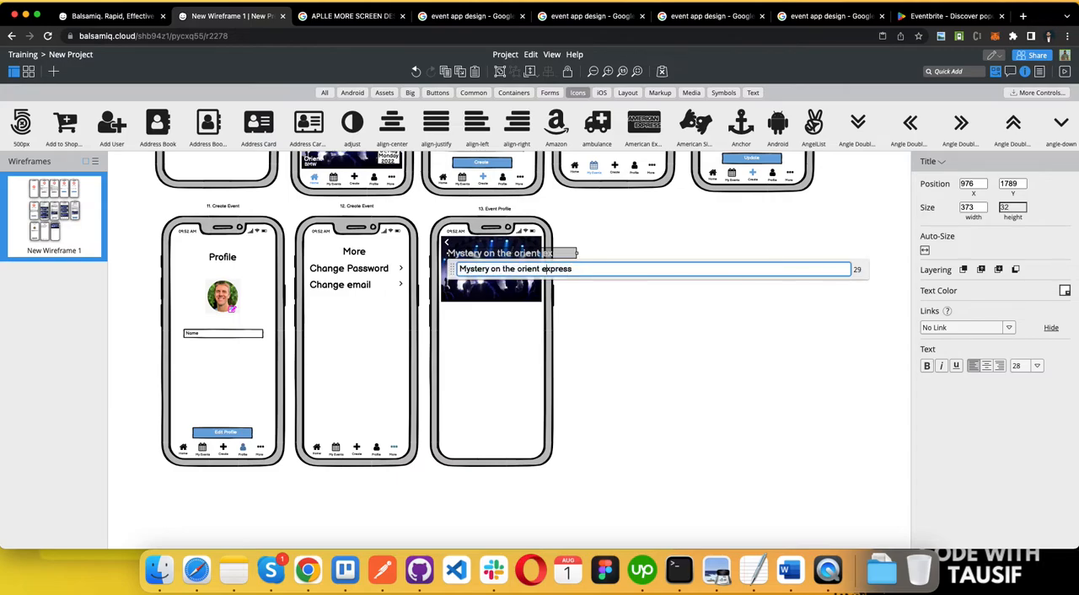
pyautogui.press('Return')
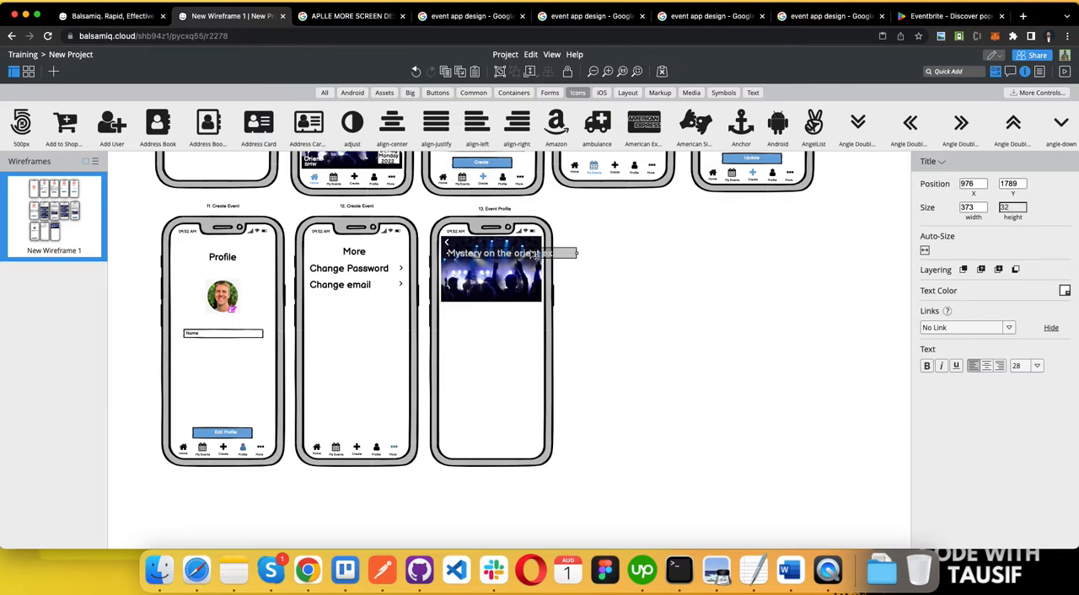
pyautogui.doubleClick(534, 254)
pyautogui.click(541, 269)
pyautogui.press('Return')
pyautogui.doubleClick(519, 254)
pyautogui.doubleClick(563, 269)
pyautogui.press('BackSpace')
pyautogui.click(536, 236)
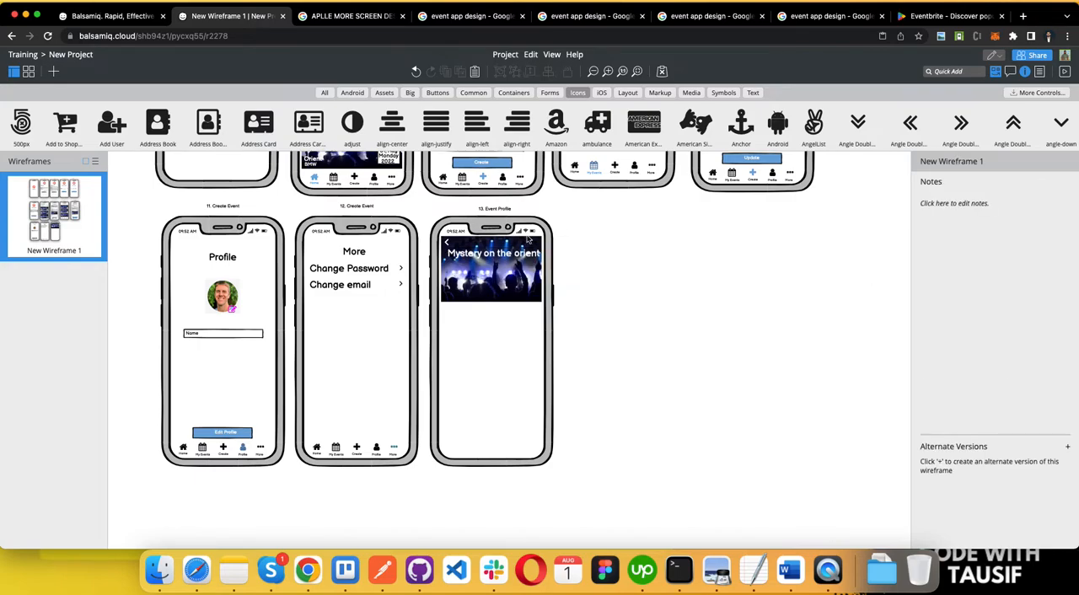
# Step: Duplicate the Event Profile title directly below itself and change the copy's text to "Express" as a second line
pyautogui.moveTo(493, 259); pyautogui.dragTo(475, 267)
pyautogui.doubleClick(475, 267)
pyautogui.press('super+v')
pyautogui.press('super+z')
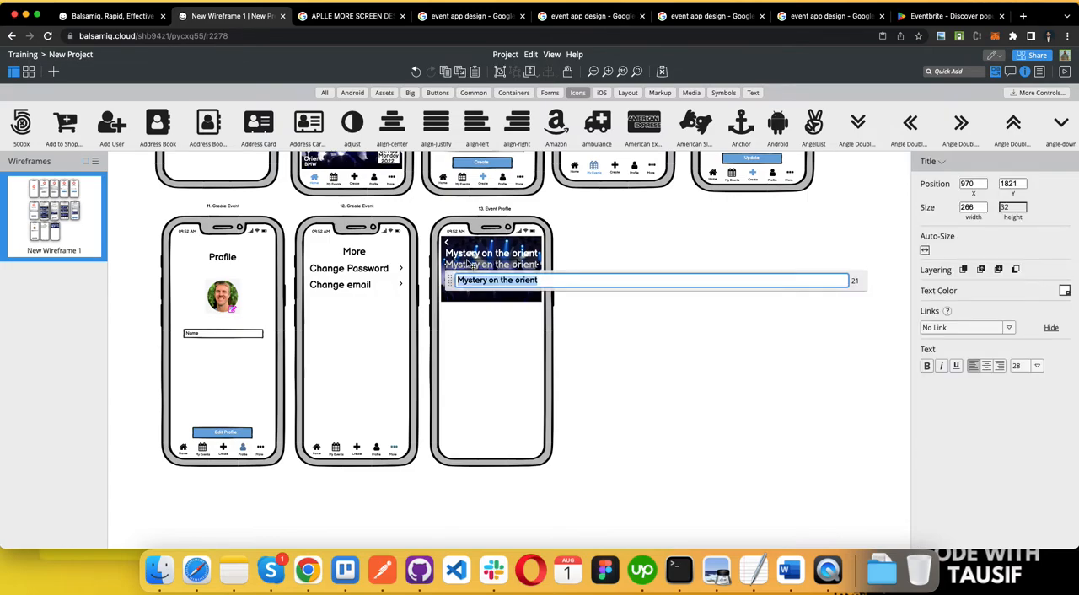
pyautogui.scroll(5, 472, 265)
pyautogui.scroll(-8, 469, 268)
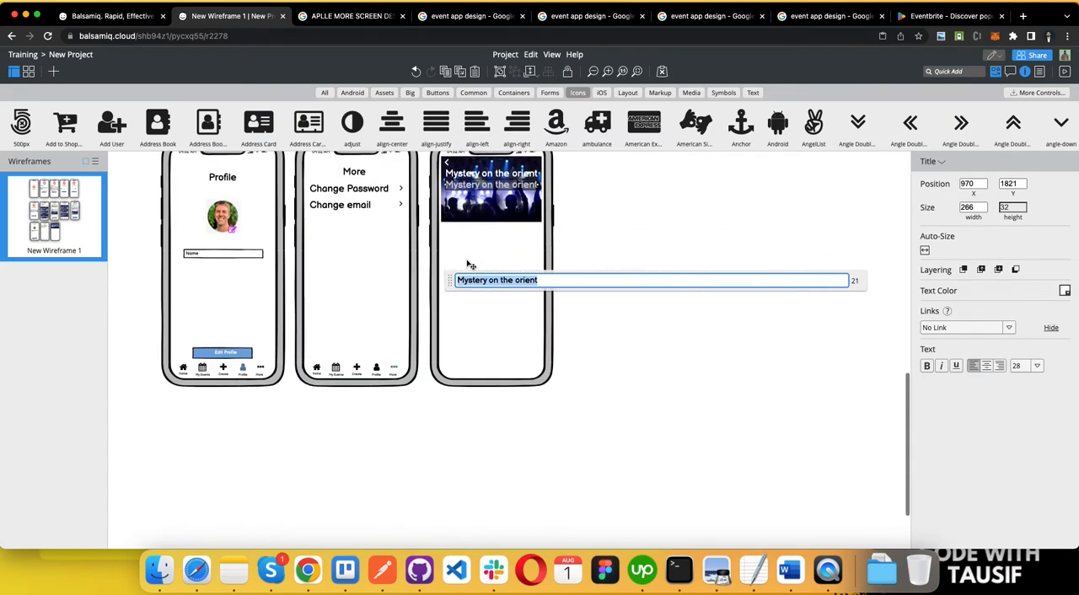
pyautogui.write('ent E')
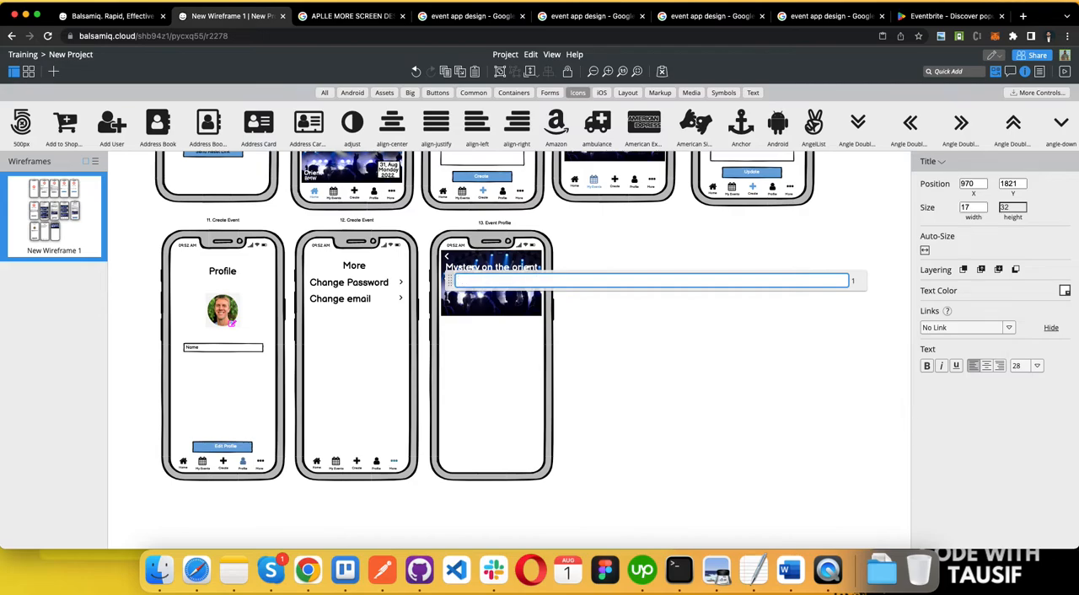
pyautogui.write('xpress')
pyautogui.click(634, 318)
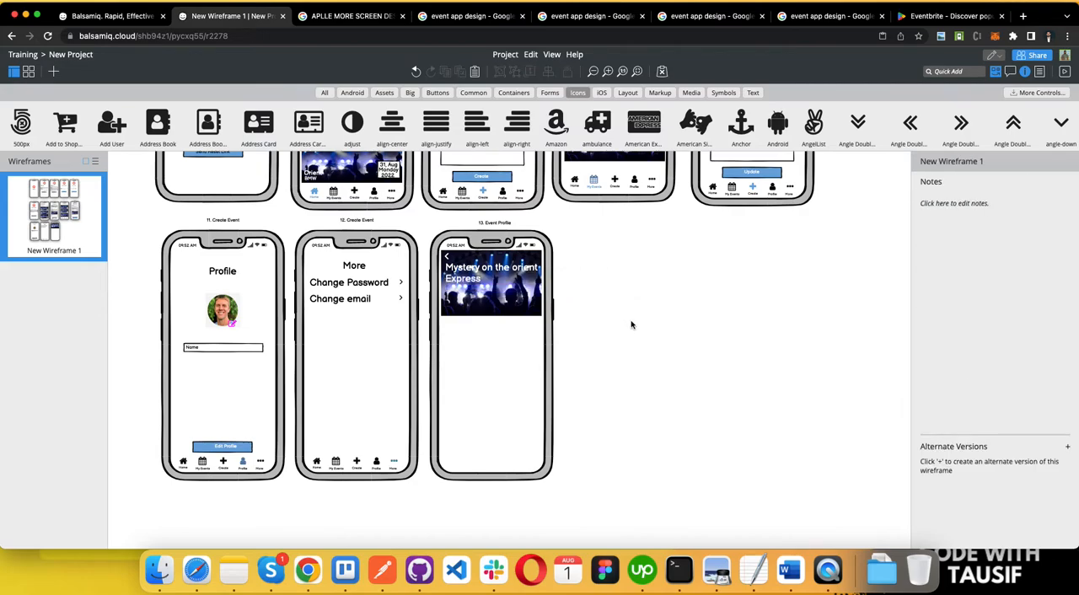
# Step: Narrow the Campaign Orders card's three date lines to a width of 53 and copy the whole date badge onto the Event Profile image
pyautogui.scroll(-1, 598, 298)
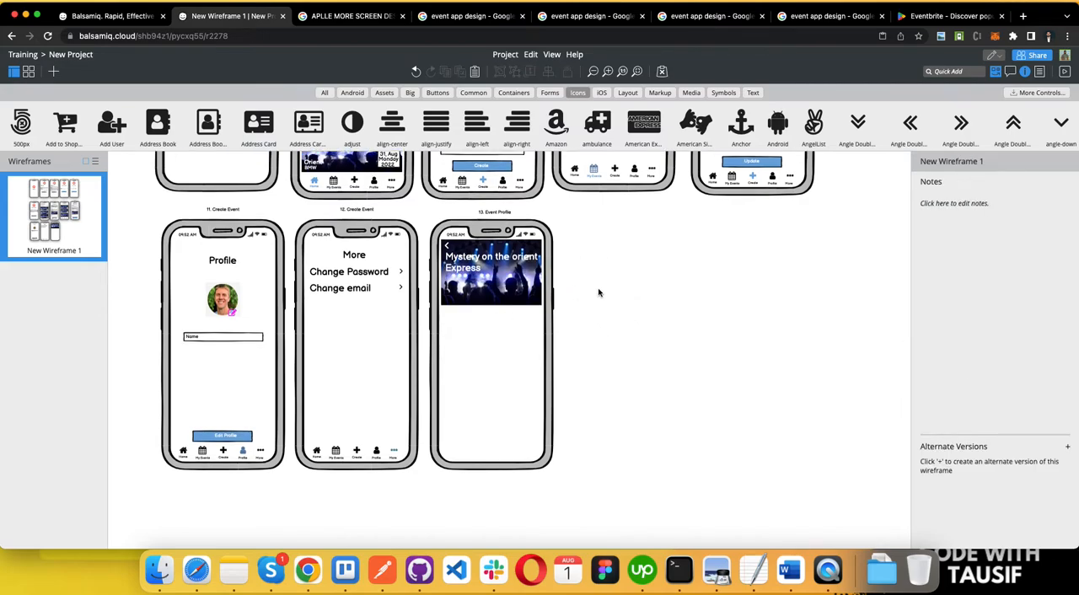
pyautogui.scroll(2, 412, 285)
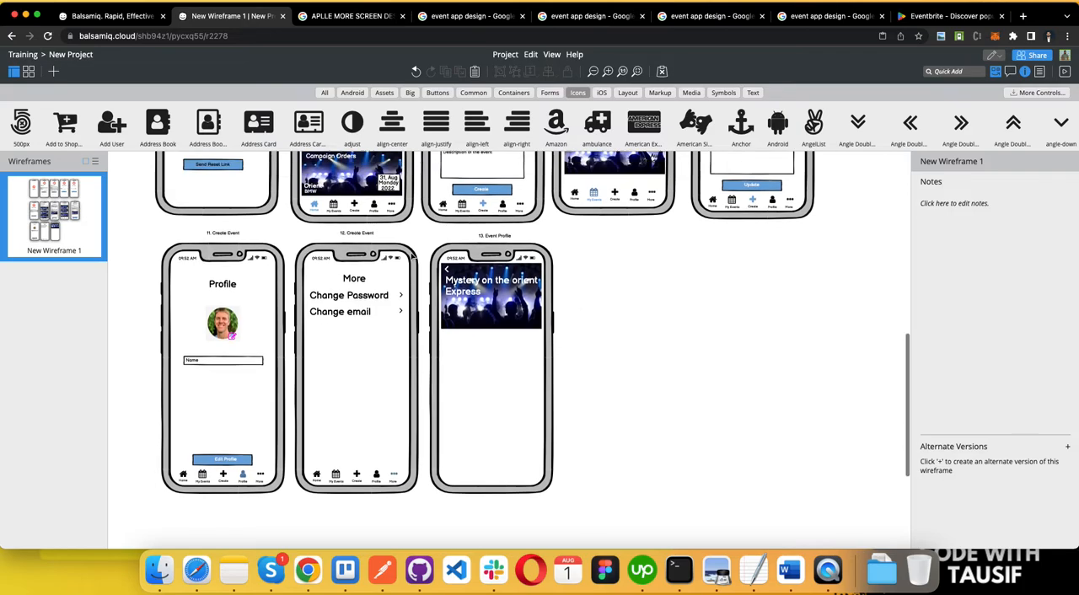
pyautogui.click(390, 194)
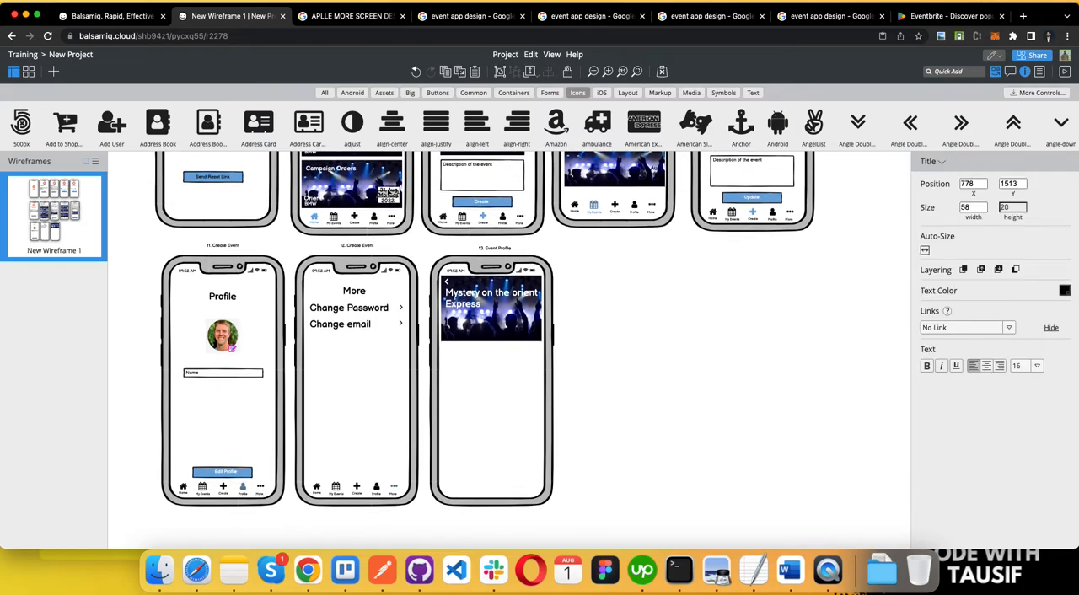
pyautogui.scroll(5, 391, 193)
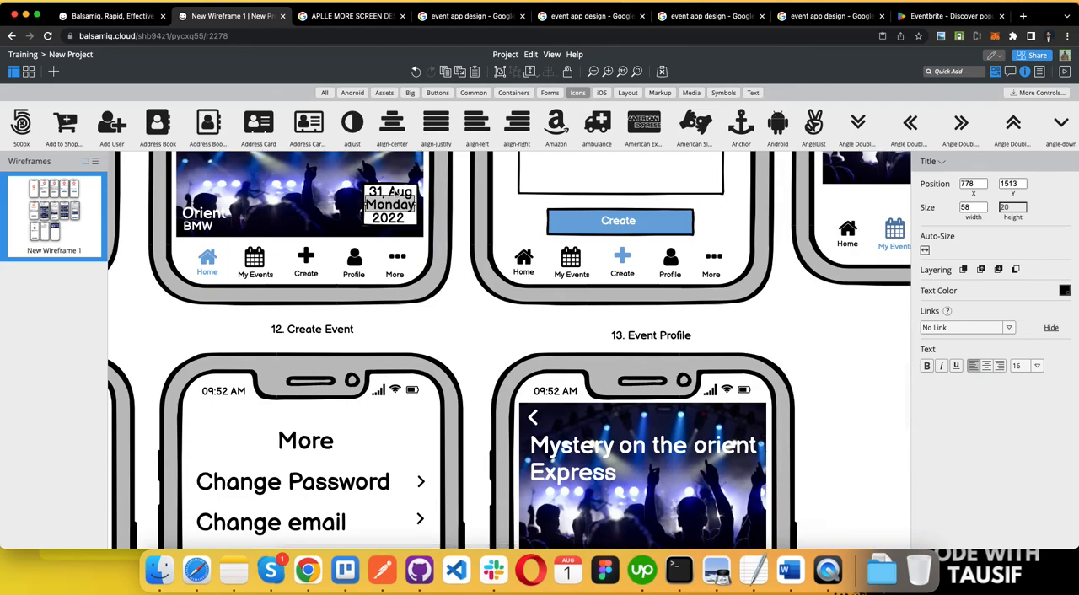
pyautogui.keyDown('shift'); pyautogui.click(396, 193); pyautogui.keyUp('shift')
pyautogui.keyDown('shift'); pyautogui.click(390, 220); pyautogui.keyUp('shift')
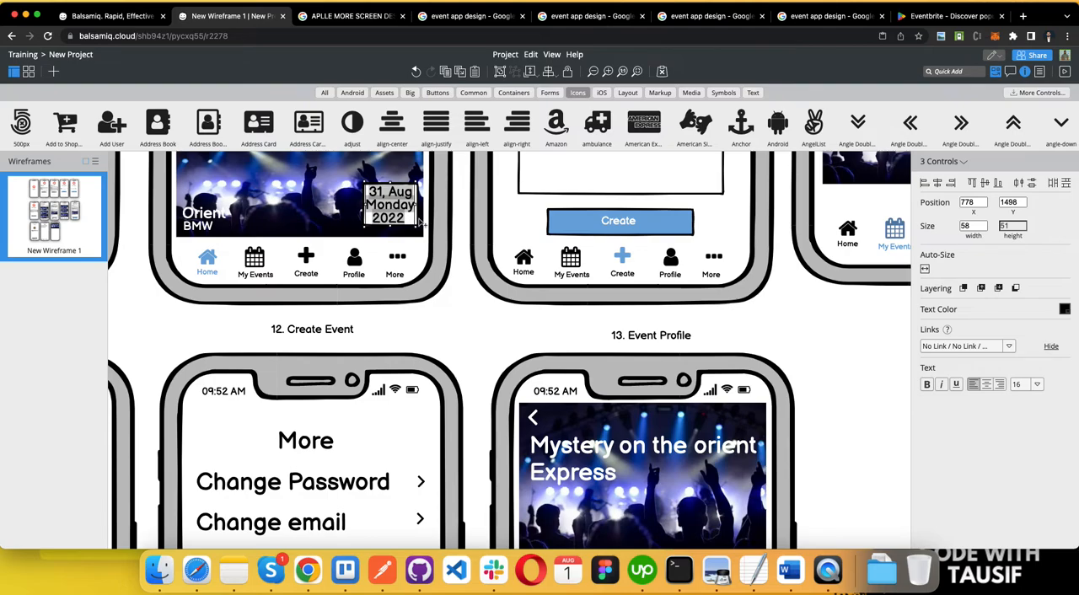
pyautogui.moveTo(419, 222); pyautogui.dragTo(415, 220)
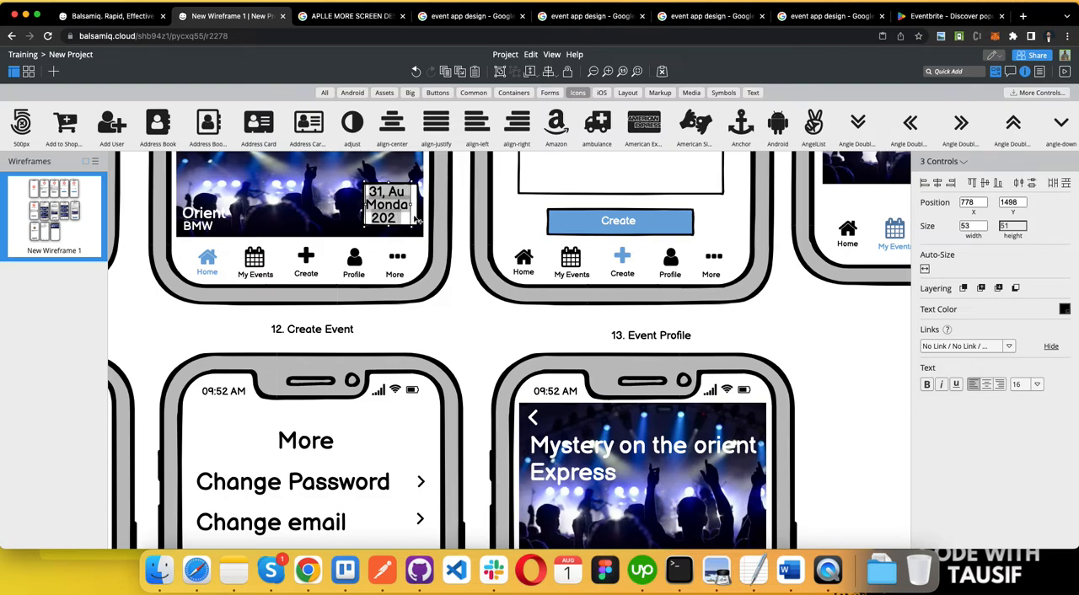
pyautogui.keyDown('shift'); pyautogui.click(416, 220); pyautogui.keyUp('shift')
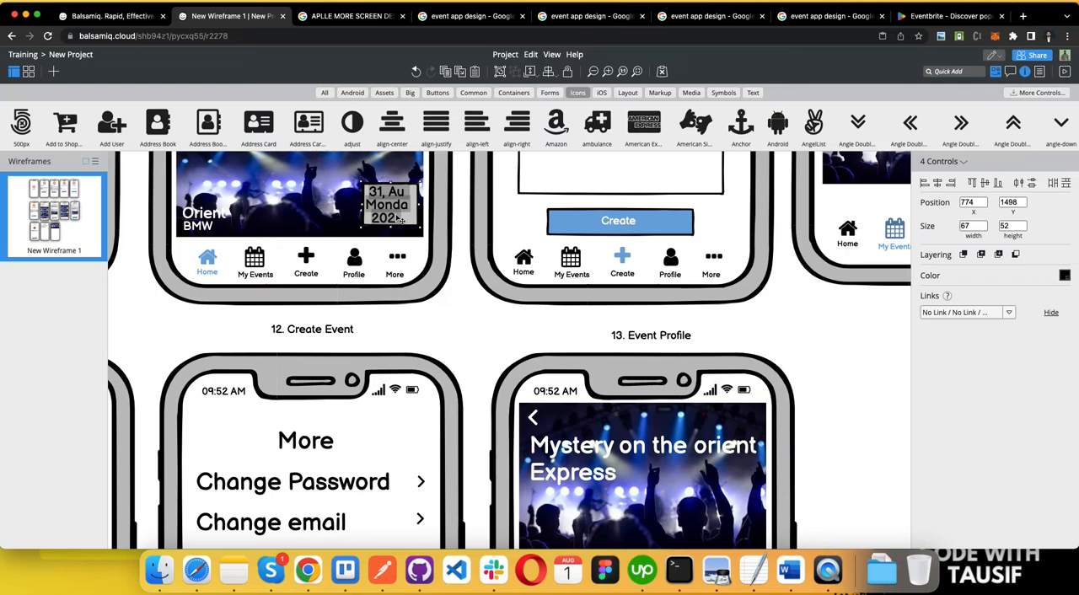
pyautogui.moveTo(399, 219); pyautogui.dragTo(732, 459)
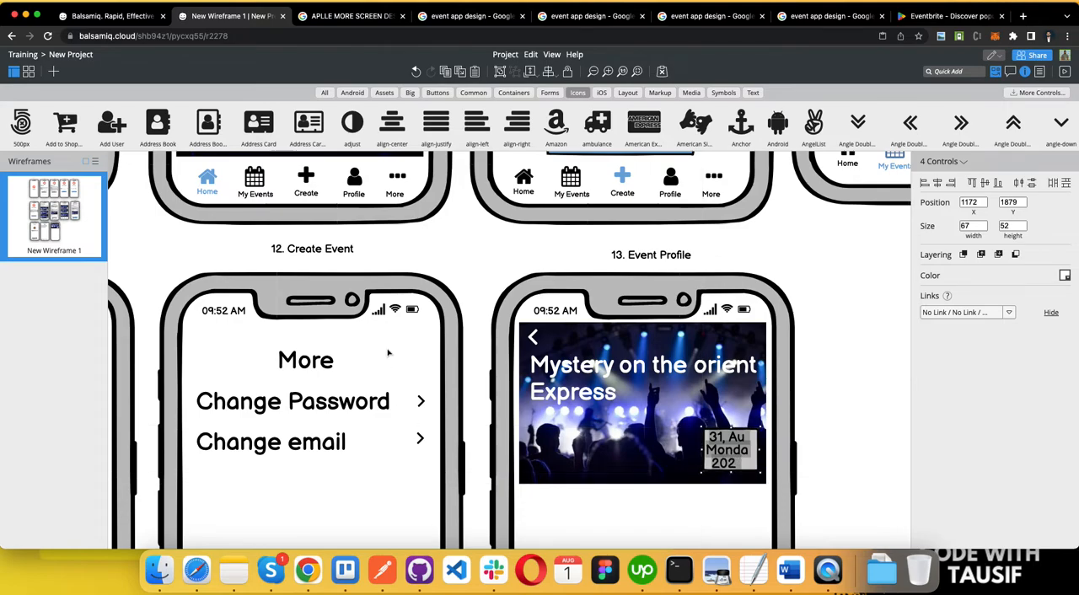
# Step: Shift the three date lines on the Campaign Orders card slightly right within their white box, to X 783
pyautogui.scroll(3, 384, 195)
pyautogui.click(397, 228)
pyautogui.click(389, 241)
pyautogui.click(386, 255)
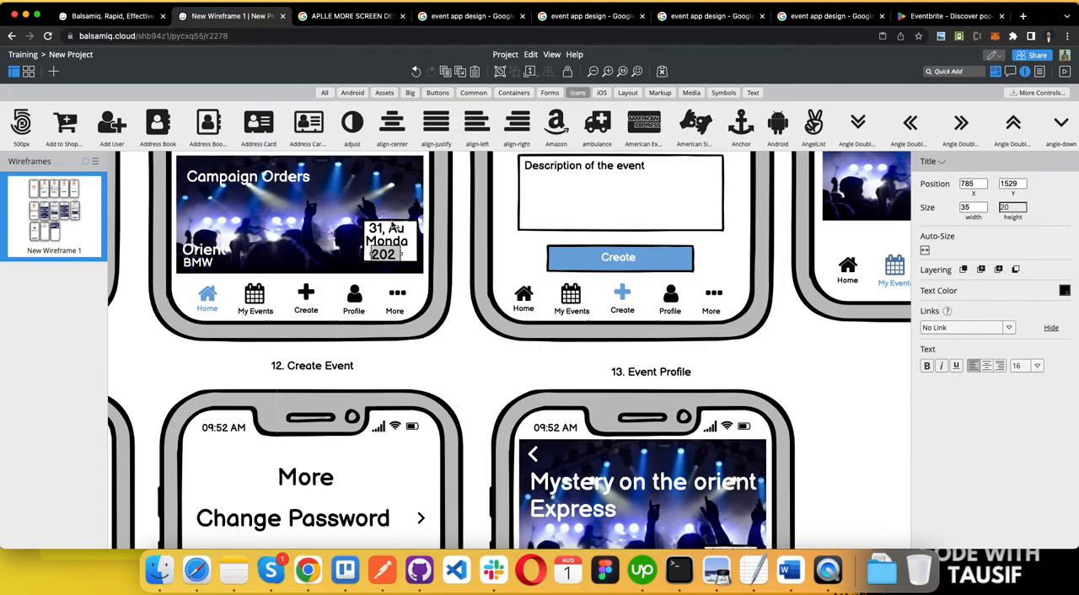
pyautogui.keyDown('shift'); pyautogui.click(394, 224); pyautogui.keyUp('shift')
pyautogui.keyDown('shift'); pyautogui.click(393, 242); pyautogui.keyUp('shift')
pyautogui.moveTo(393, 242); pyautogui.dragTo(397, 242)
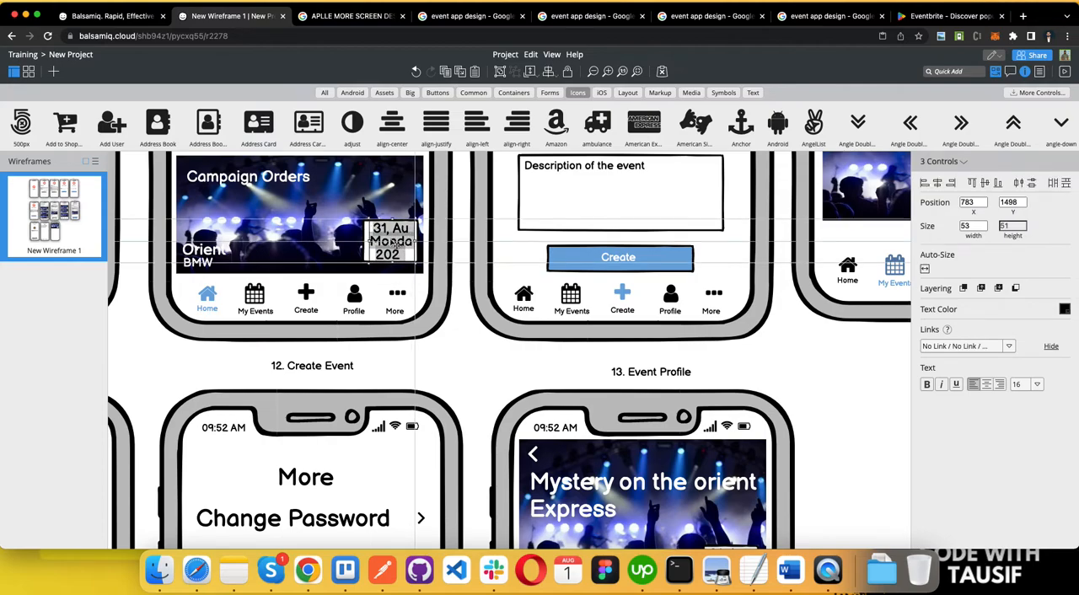
# Step: Shift the three date lines on the Event Profile image slightly right to center them in their white box
pyautogui.scroll(-1, 577, 364)
pyautogui.click(823, 395)
pyautogui.scroll(-5, 822, 395)
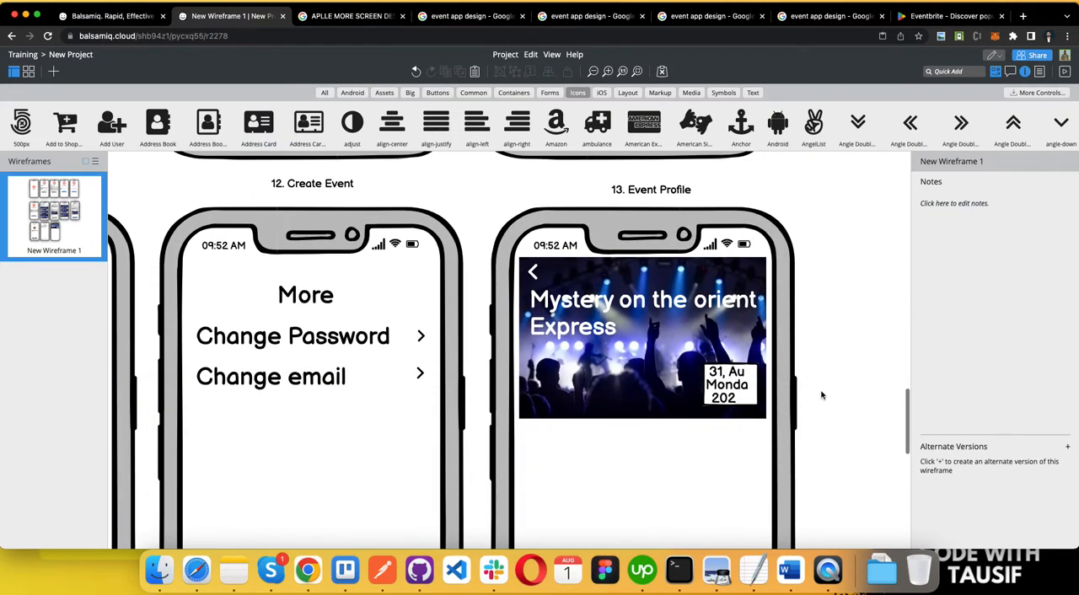
pyautogui.click(732, 374)
pyautogui.keyDown('shift'); pyautogui.click(732, 387); pyautogui.keyUp('shift')
pyautogui.keyDown('shift'); pyautogui.click(727, 403); pyautogui.keyUp('shift')
pyautogui.moveTo(727, 404); pyautogui.dragTo(729, 405)
# Step: Set the font size of the "31, Aug" line on the Event Profile image to 14
pyautogui.click(732, 372)
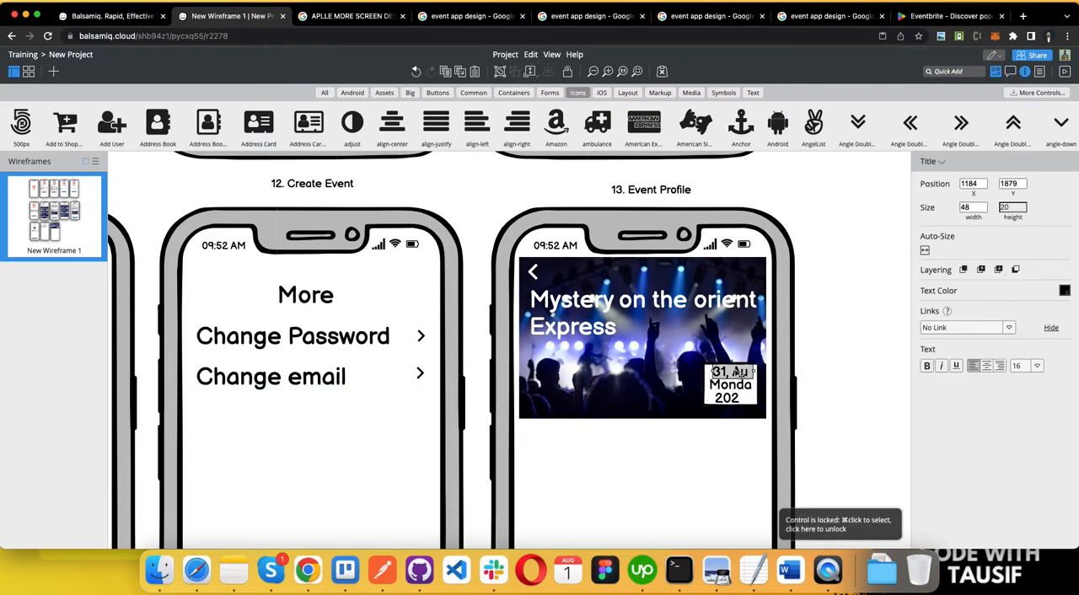
pyautogui.click(1017, 366)
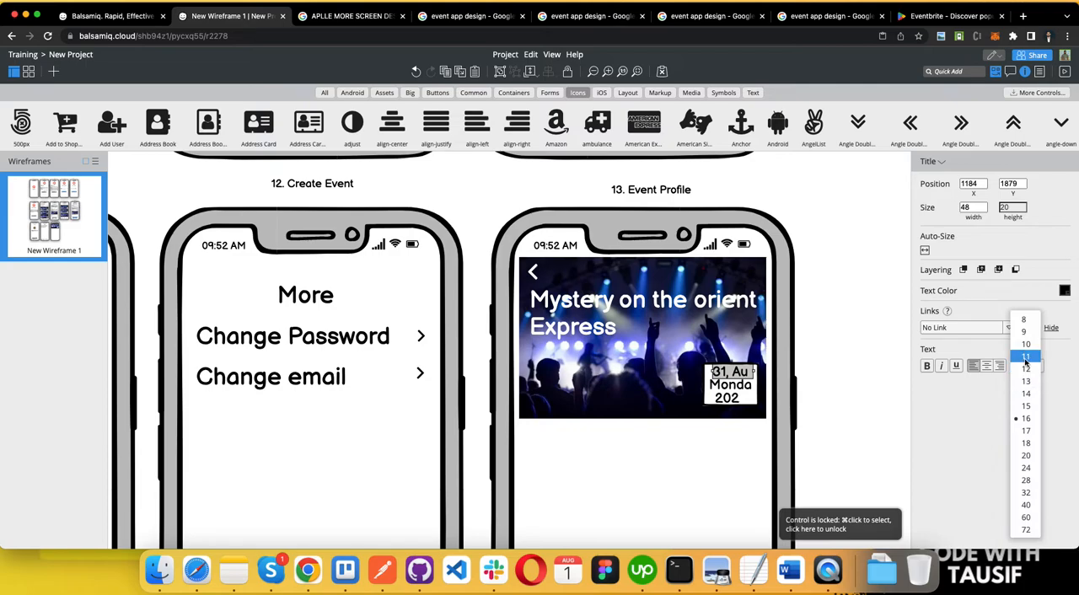
pyautogui.click(1024, 395)
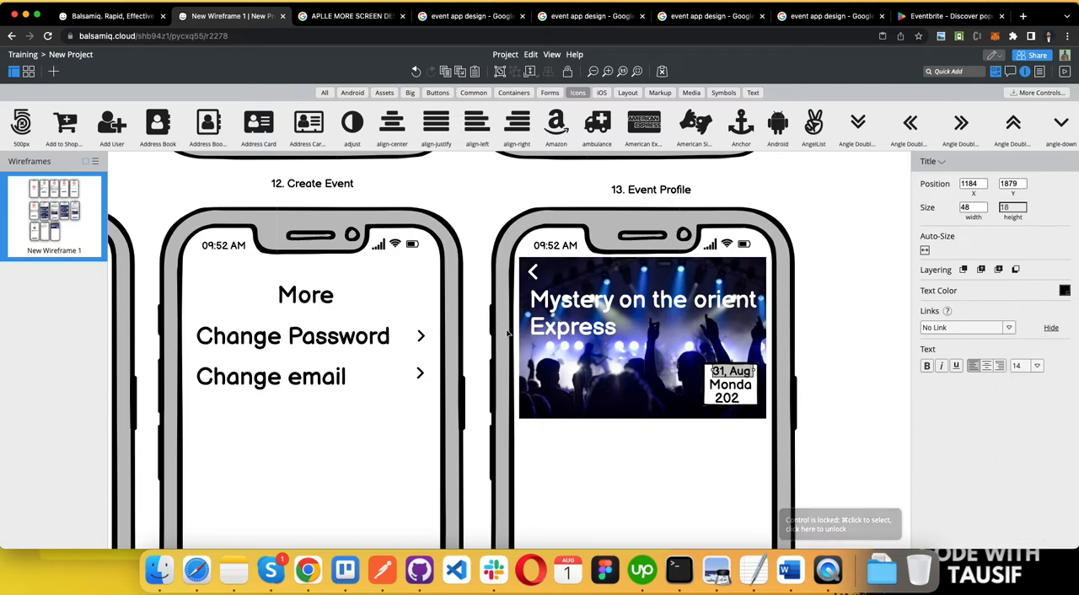
# Step: Set the font size of the "31, Aug" line on the Campaign Orders card to 14
pyautogui.scroll(5, 730, 396)
pyautogui.click(392, 217)
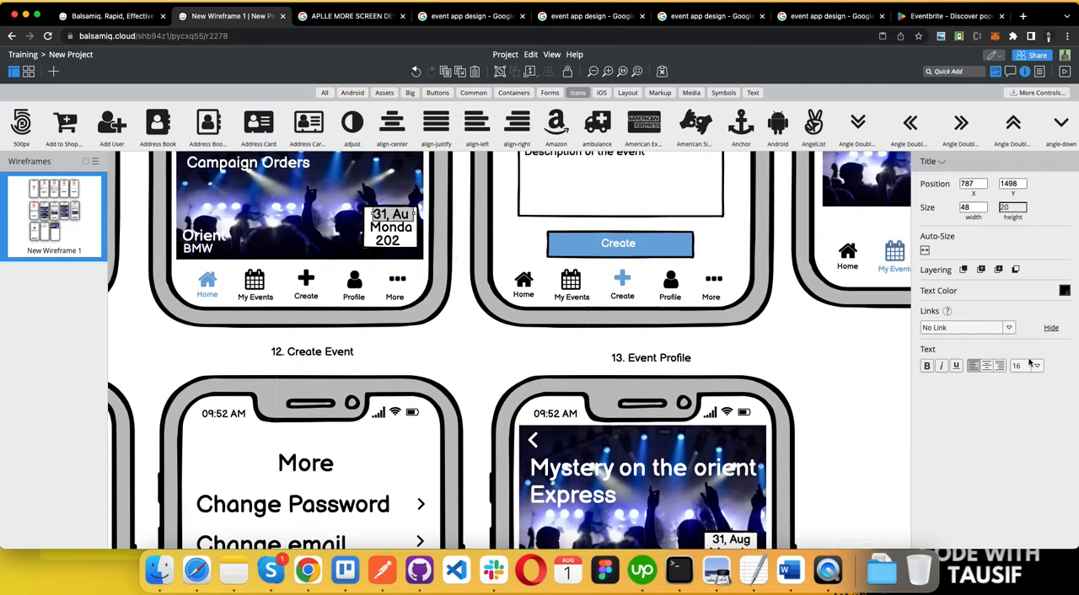
pyautogui.click(1037, 366)
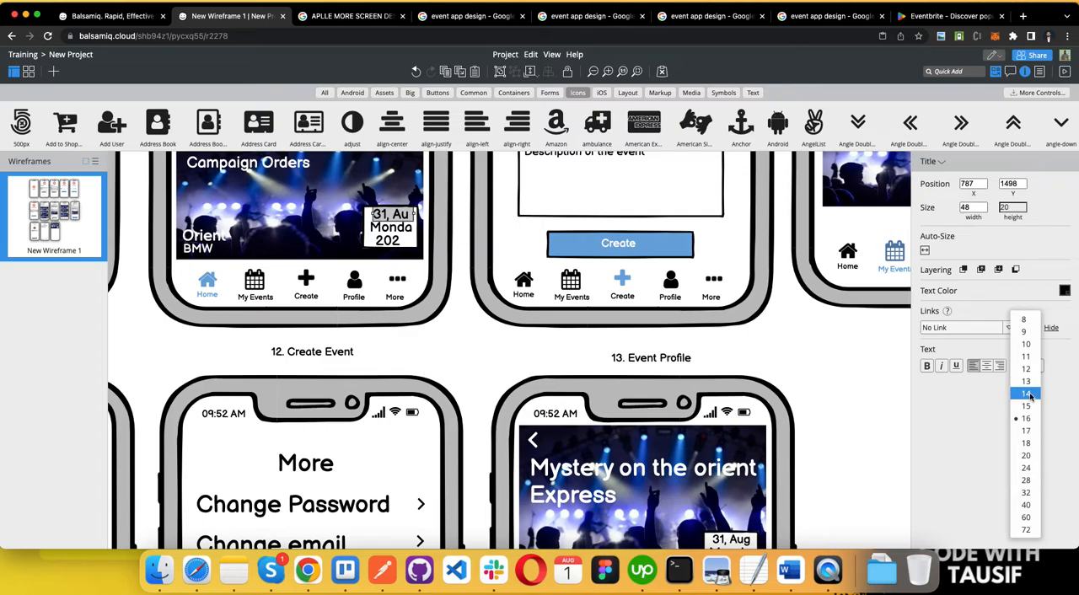
pyautogui.click(1030, 394)
pyautogui.click(883, 438)
# Step: Copy the "Orient" and "BMW" labels from the Redbull launch card onto the Event Profile image, beneath the event title and opposite the date badge
pyautogui.scroll(-2, 884, 438)
pyautogui.scroll(-2, 883, 438)
pyautogui.scroll(-2, 883, 438)
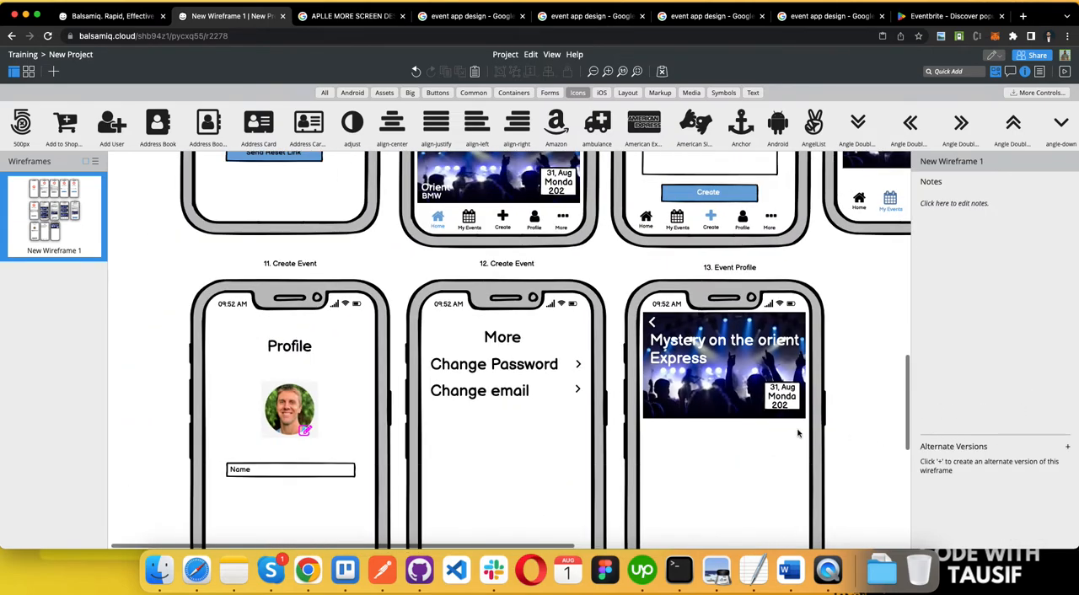
pyautogui.scroll(-2, 761, 487)
pyautogui.scroll(3, 761, 486)
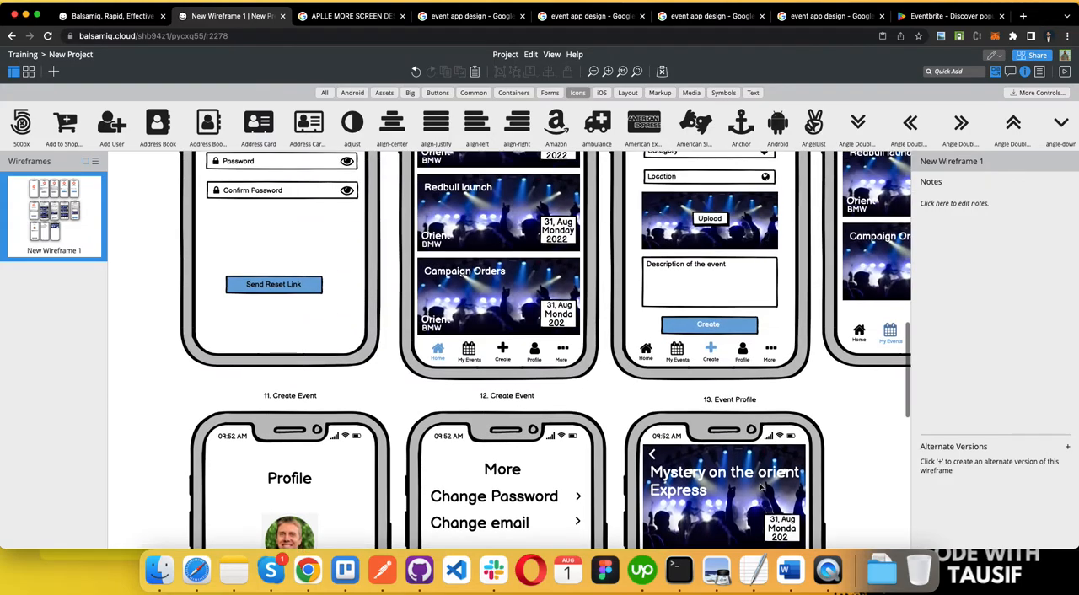
pyautogui.click(436, 238)
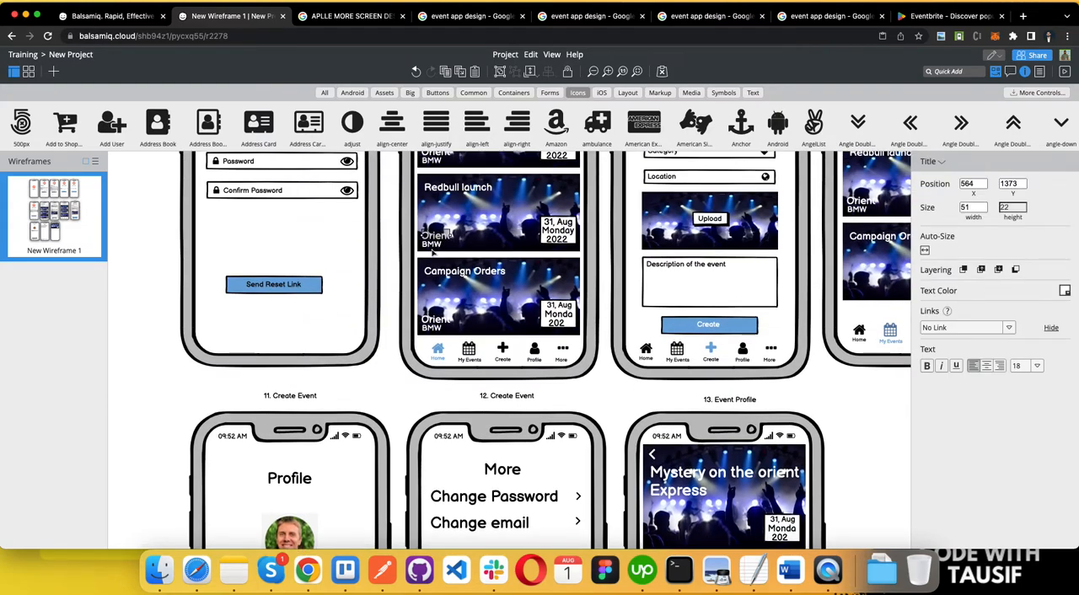
pyautogui.keyDown('shift'); pyautogui.click(433, 244); pyautogui.keyUp('shift')
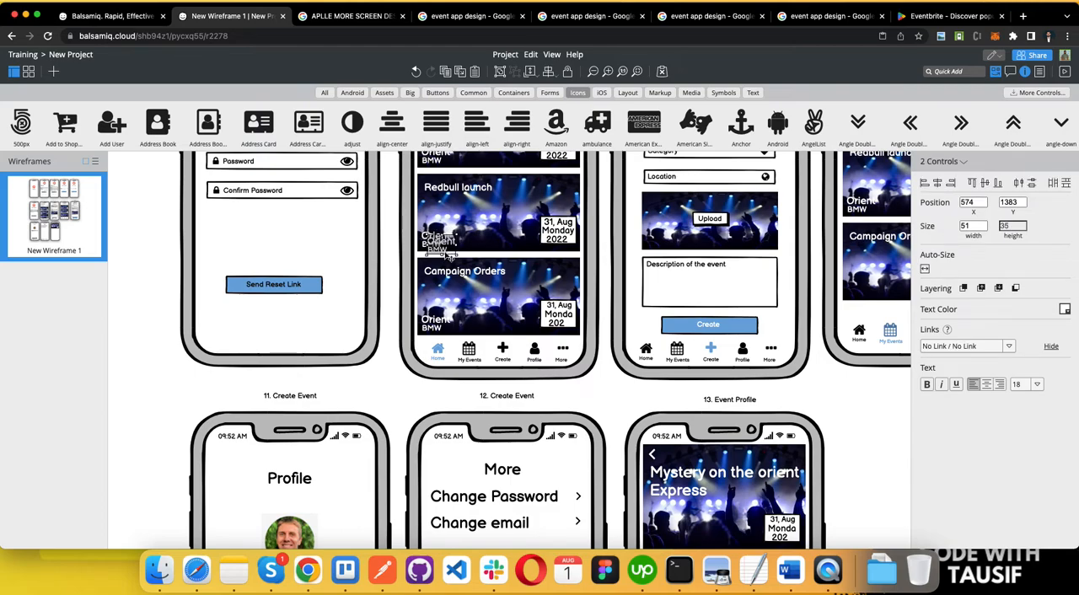
pyautogui.moveTo(449, 257); pyautogui.dragTo(567, 365)
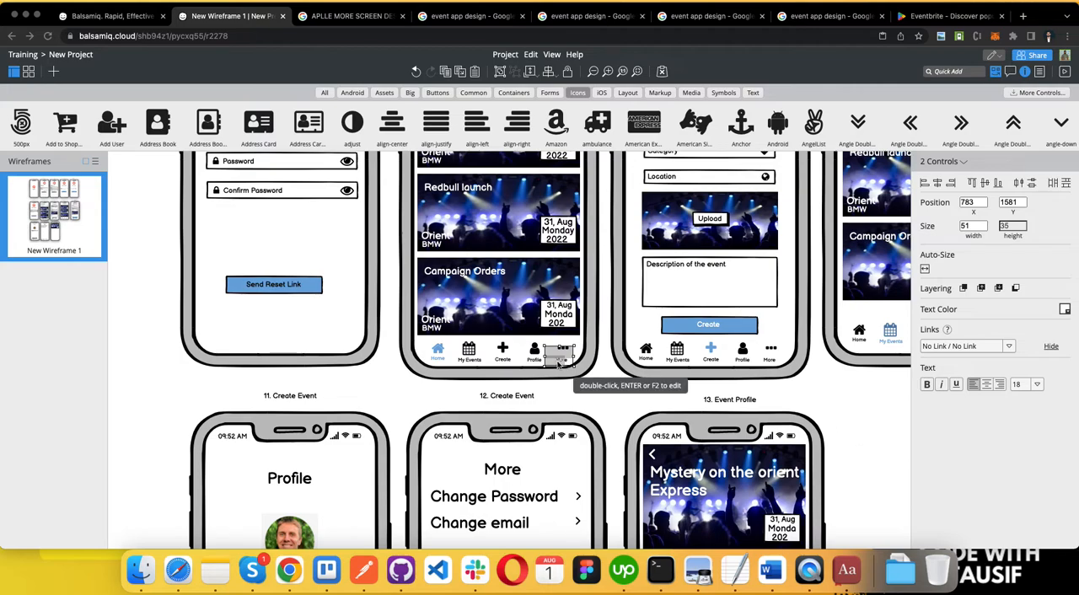
pyautogui.press('super+z')
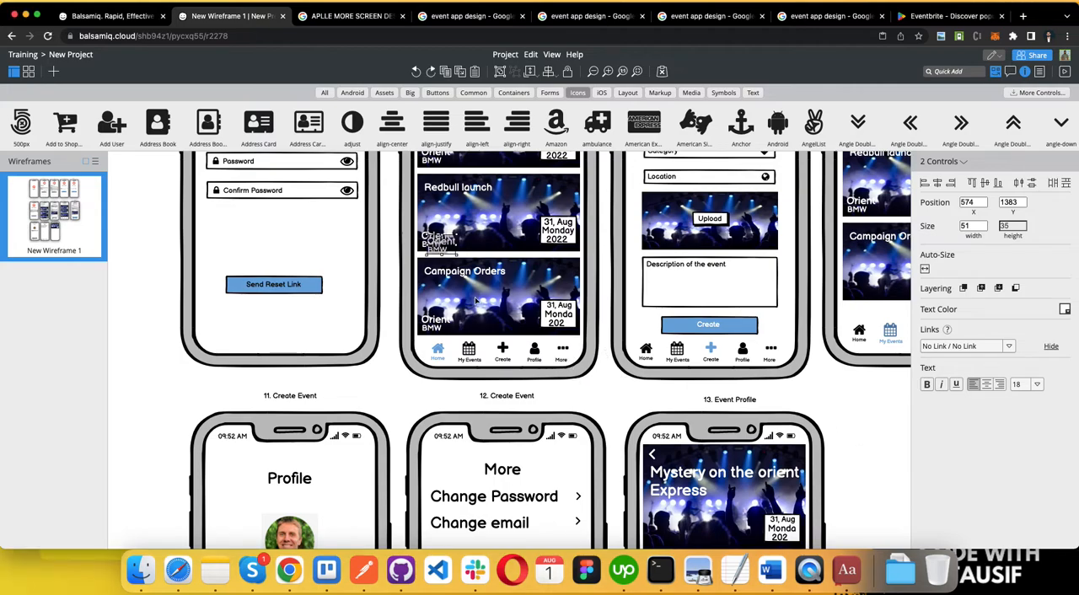
pyautogui.moveTo(442, 251); pyautogui.dragTo(666, 511)
pyautogui.scroll(-2, 725, 513)
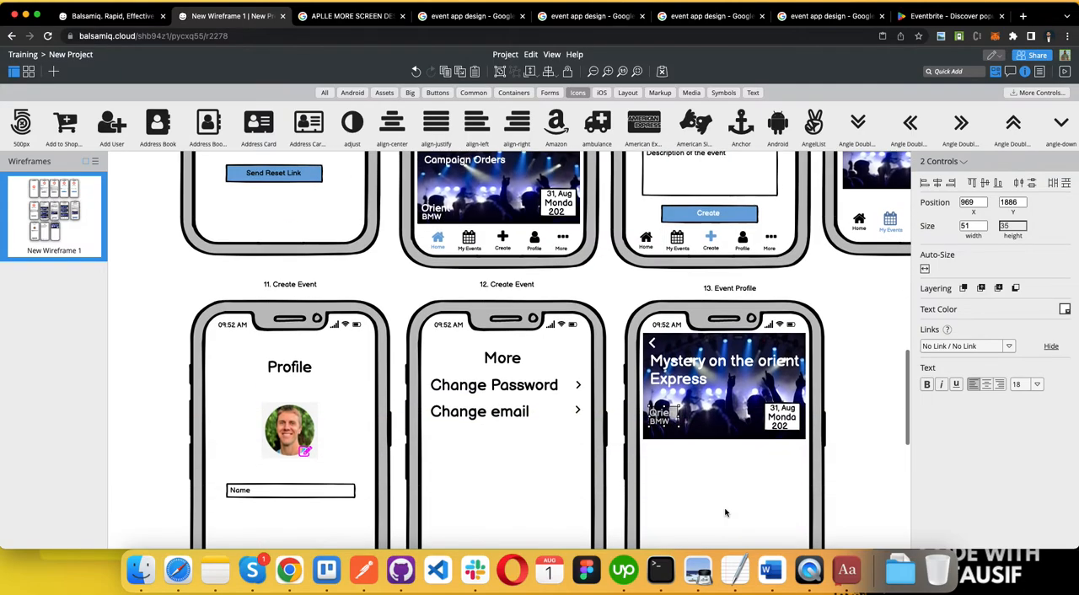
pyautogui.click(714, 457)
# Step: Switch to the Word requirements document, check the "Comments (reply, like)" item and return to the Balsamiq wireframe
pyautogui.scroll(-4, 716, 458)
pyautogui.hotkey('ctrl', 'Left')
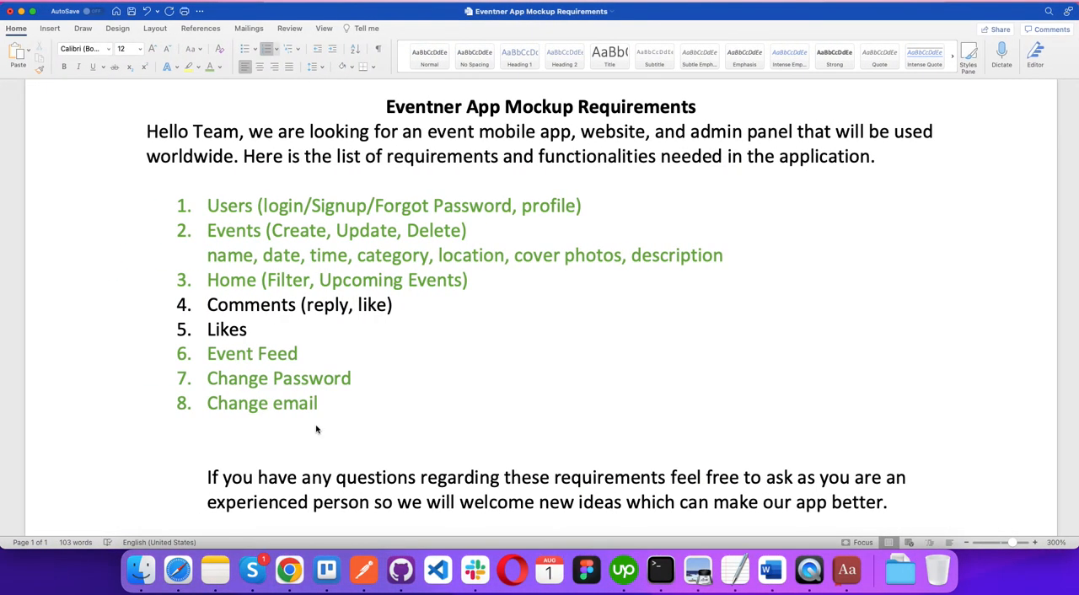
pyautogui.tripleClick(240, 305)
pyautogui.hotkey('ctrl', 'Right')
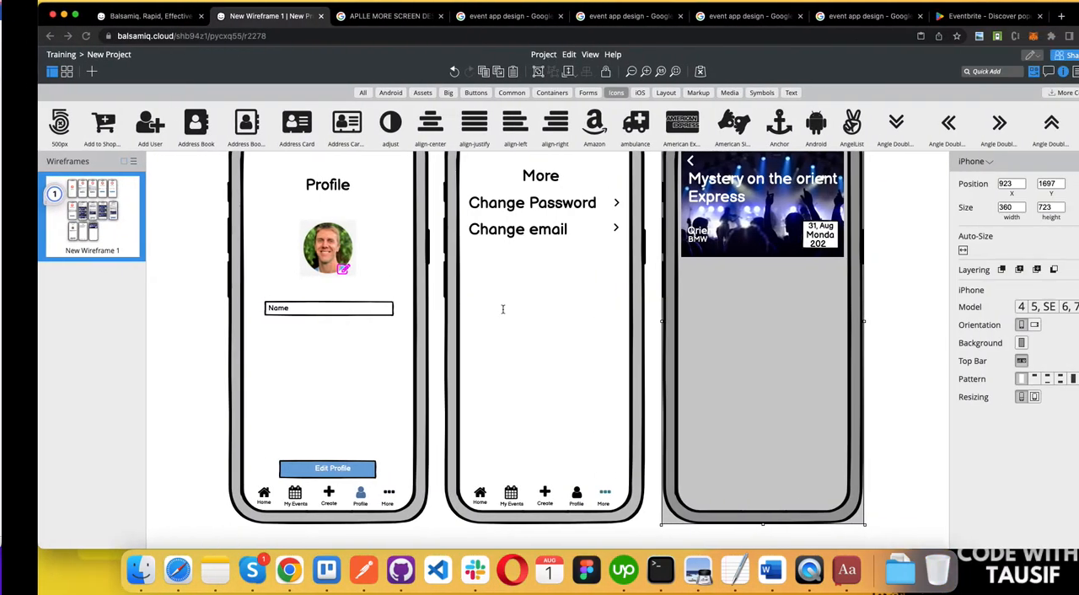
# Step: Copy the Edit Profile button with its label from the Profile screen to just below the Event Profile image
pyautogui.hscroll(2, 638, 393)
pyautogui.scroll(1, 638, 393)
pyautogui.scroll(-1, 639, 393)
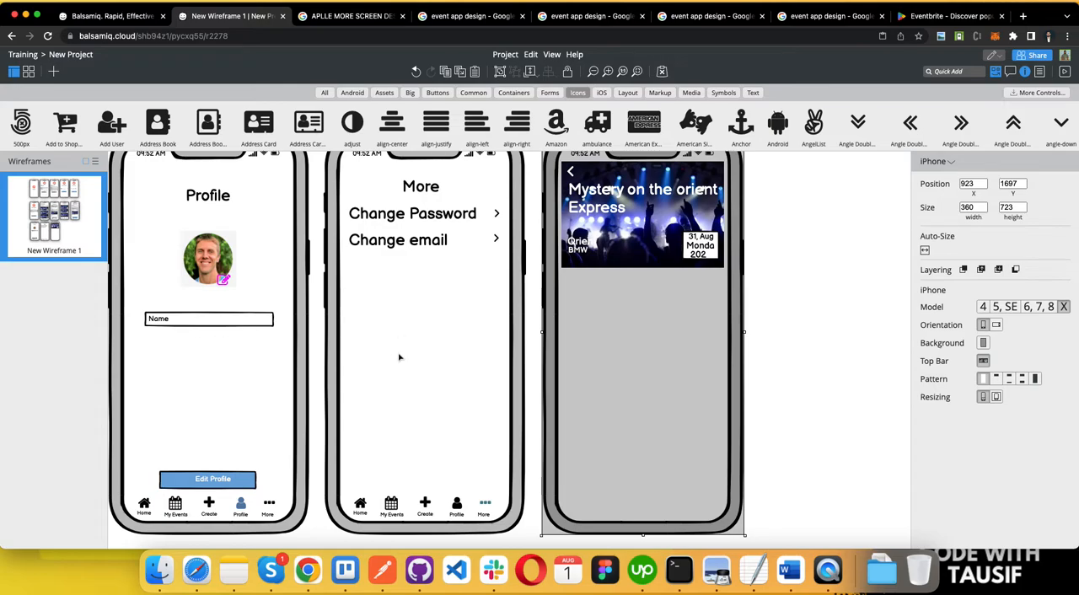
pyautogui.click(231, 480)
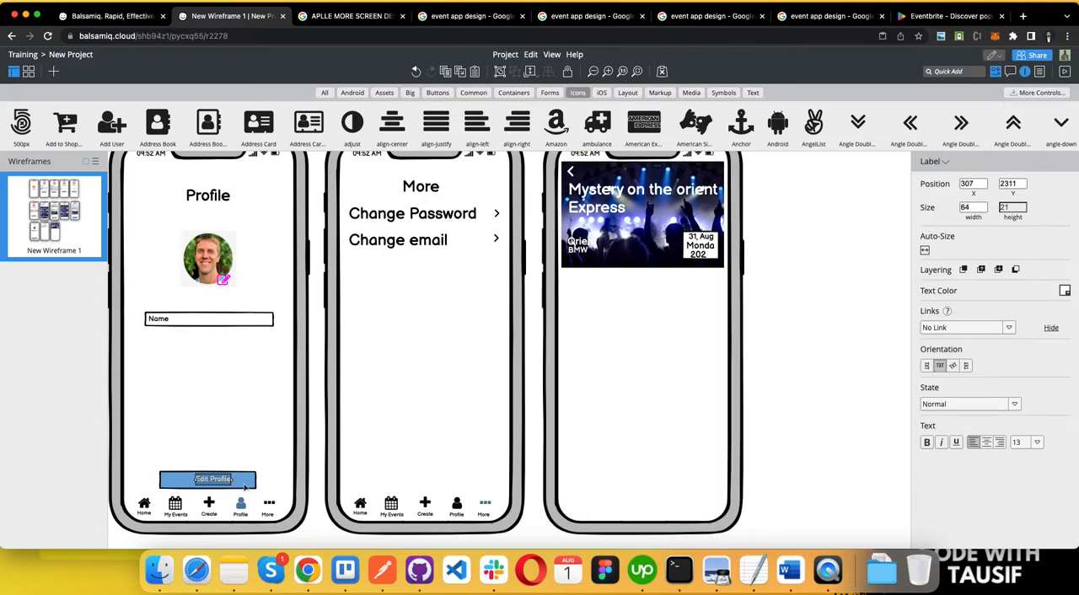
pyautogui.keyDown('shift'); pyautogui.click(245, 488); pyautogui.keyUp('shift')
pyautogui.moveTo(245, 487); pyautogui.dragTo(648, 285)
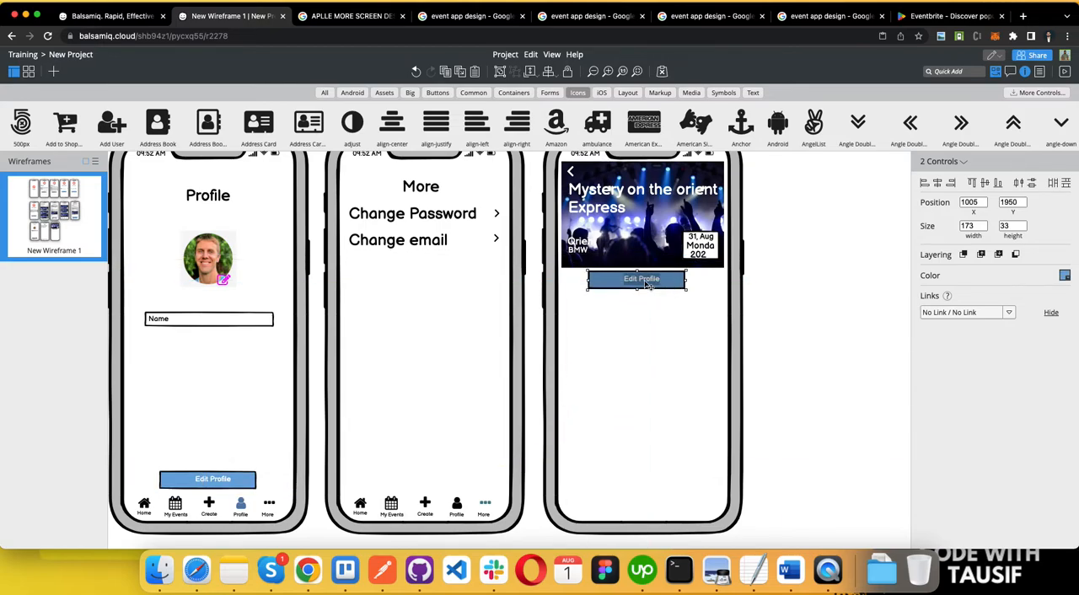
# Step: Change the label of the copied button on the Event Profile screen to "Join"
pyautogui.click(786, 316)
pyautogui.doubleClick(654, 284)
pyautogui.press('BackSpace')
pyautogui.write('Joing')
pyautogui.click(700, 335)
pyautogui.click(649, 281)
pyautogui.click(650, 281)
pyautogui.press('BackSpace')
pyautogui.click(656, 352)
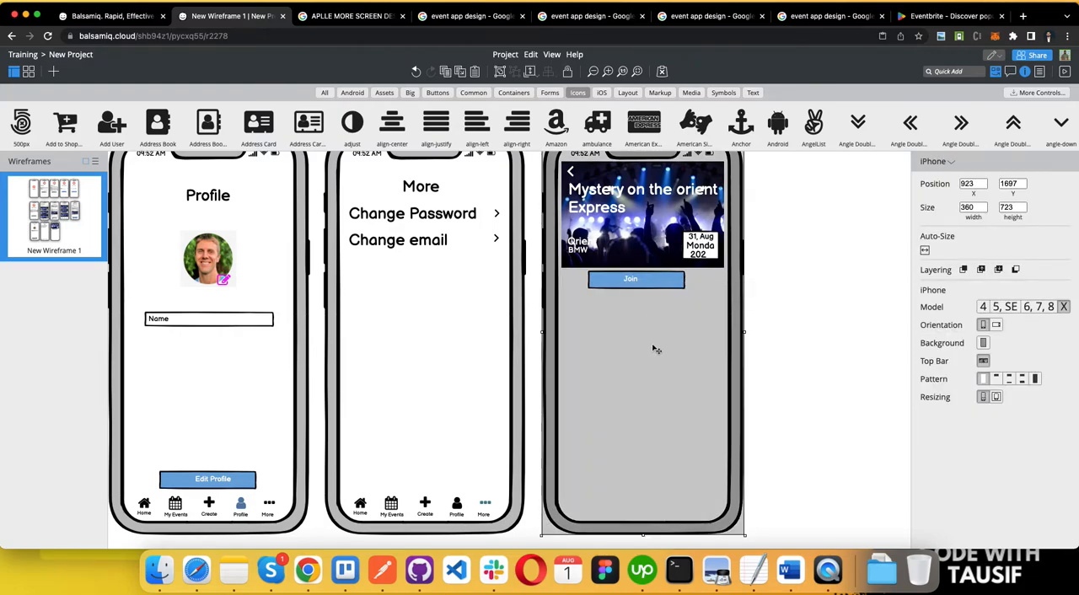
# Step: Center the "Join" label horizontally within its blue button
pyautogui.click(641, 281)
pyautogui.click(654, 280)
pyautogui.click(629, 282)
pyautogui.moveTo(629, 282); pyautogui.dragTo(637, 284)
pyautogui.click(676, 279)
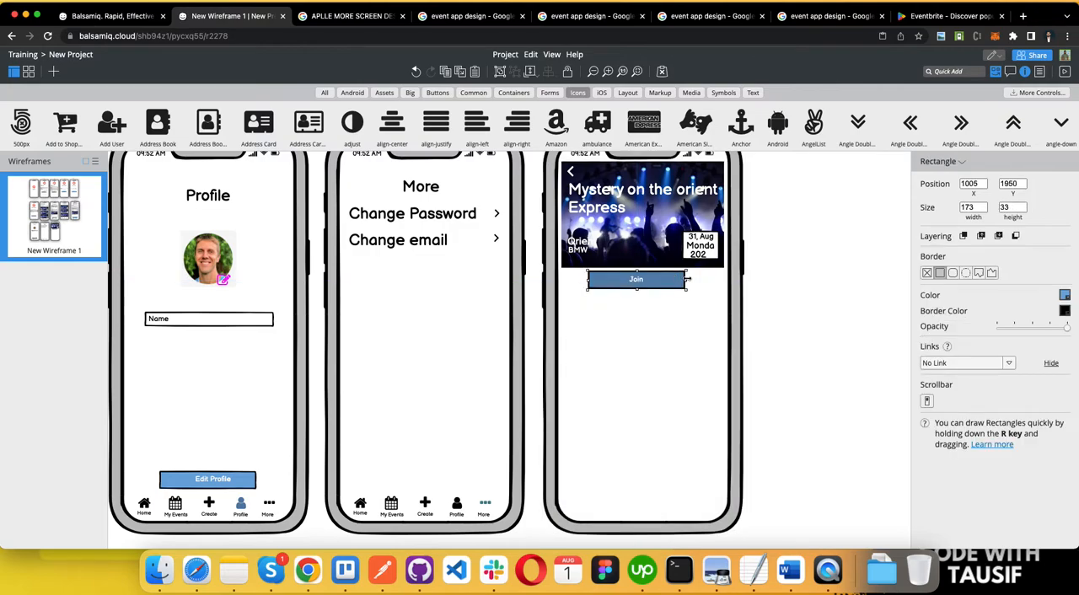
pyautogui.click(710, 419)
# Step: Compare the Event Profile screen with the Comments and Likes items in the Word requirements document, ending back in Balsamiq
pyautogui.scroll(-3, 712, 419)
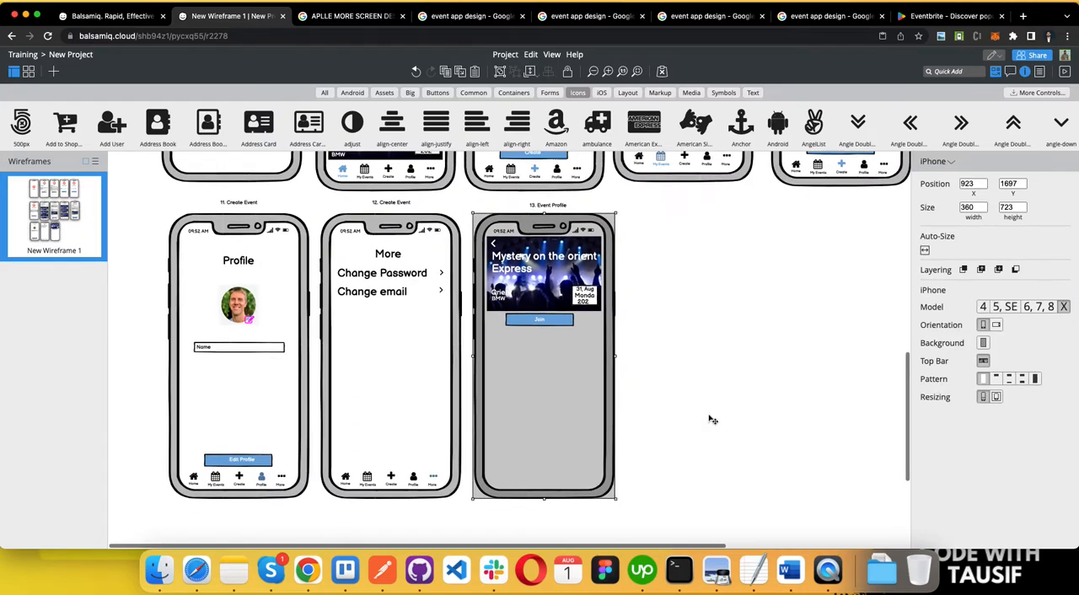
pyautogui.scroll(3, 712, 419)
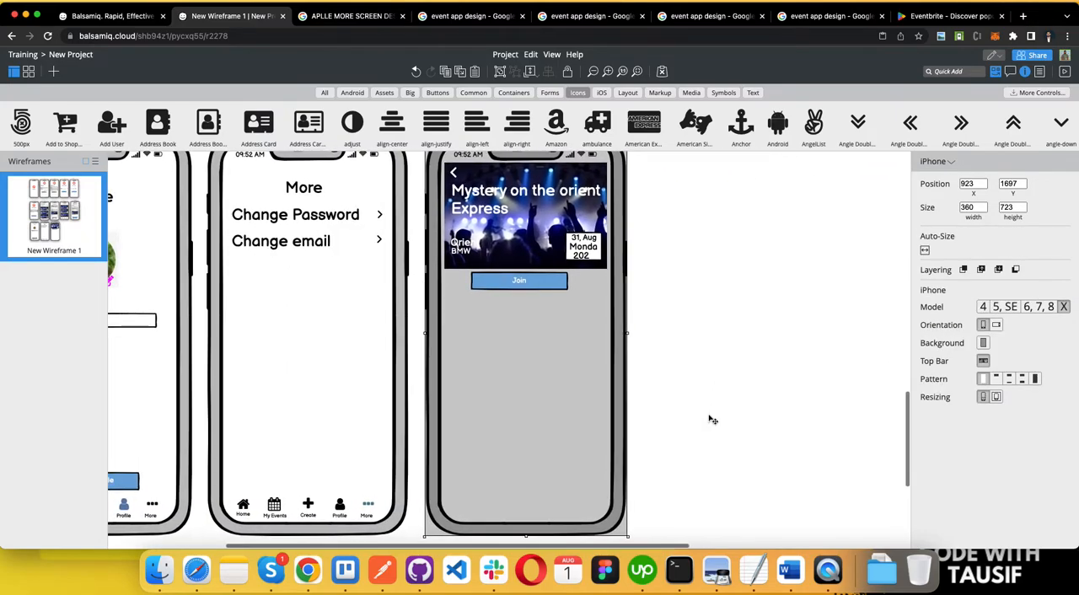
pyautogui.hotkey('ctrl', 'Left')
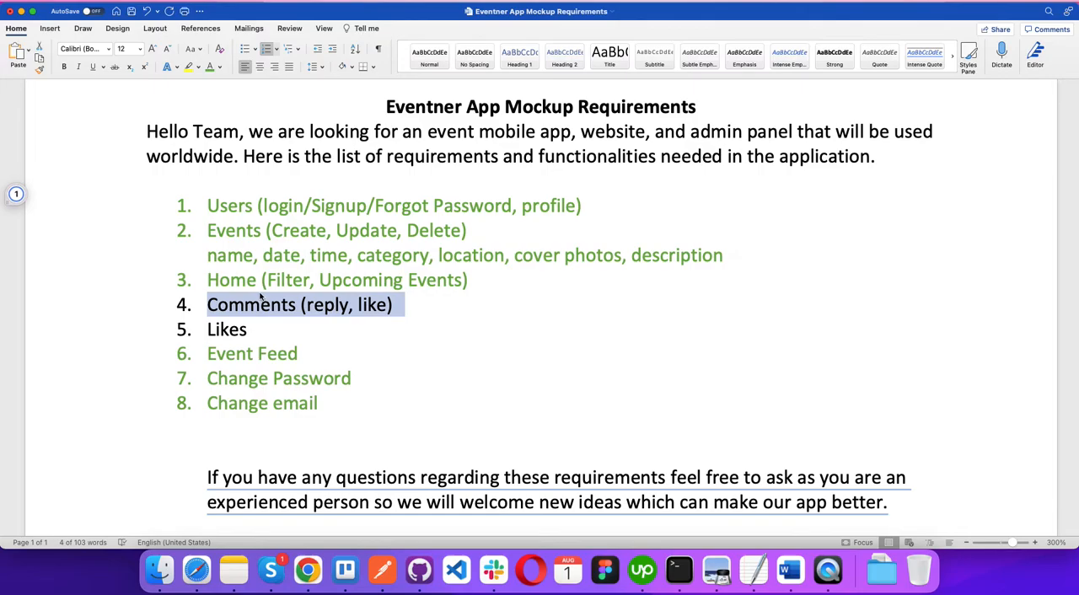
pyautogui.hotkey('ctrl', 'Right')
pyautogui.hotkey('ctrl', 'Left')
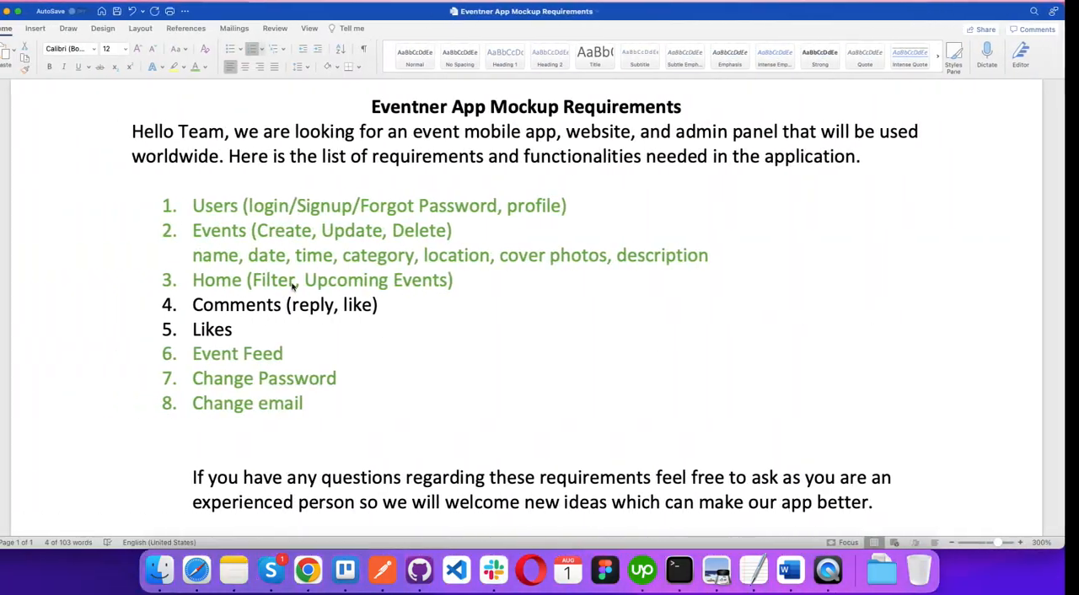
pyautogui.hotkey('ctrl', 'Right')
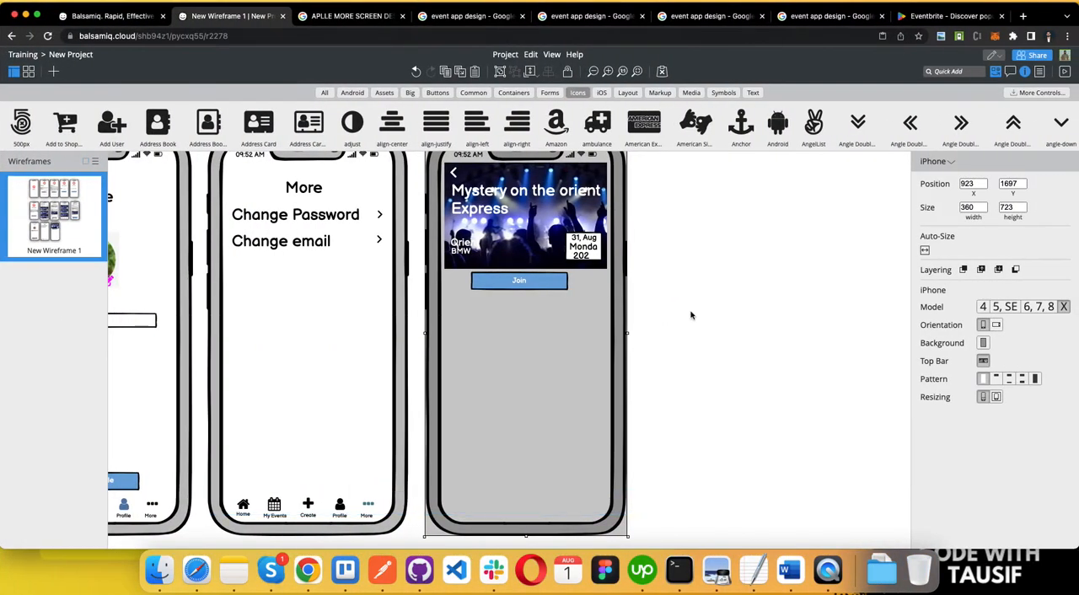
pyautogui.click(678, 322)
pyautogui.hotkey('ctrl', 'Left')
pyautogui.doubleClick(211, 329)
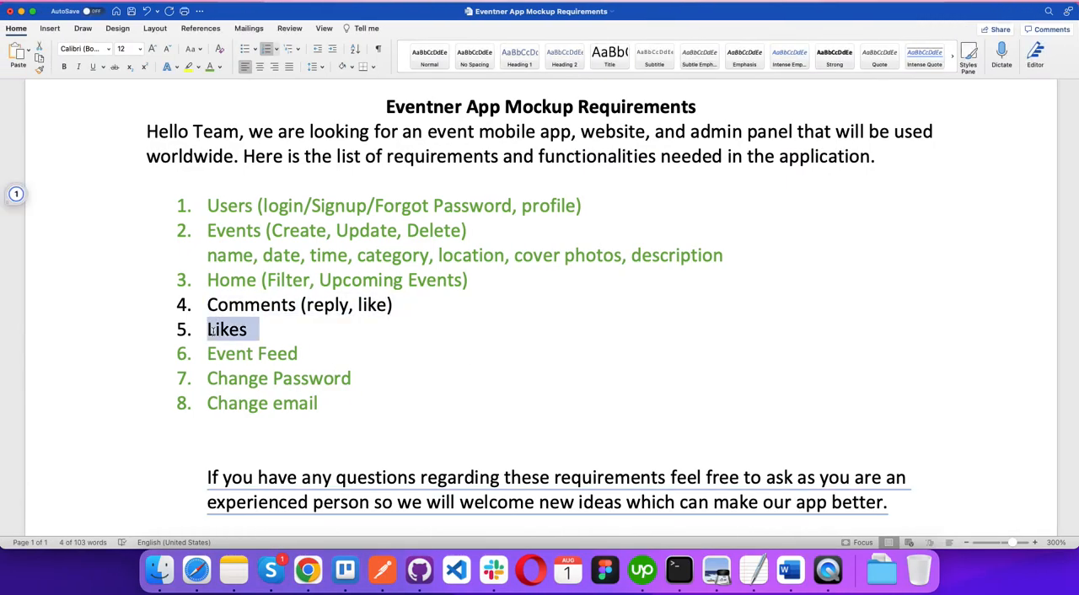
pyautogui.hotkey('ctrl', 'Right')
# Step: Place an Angle Double Down icon near the upper-right corner of the Event Profile image and color it magenta
pyautogui.scroll(-5, 500, 343)
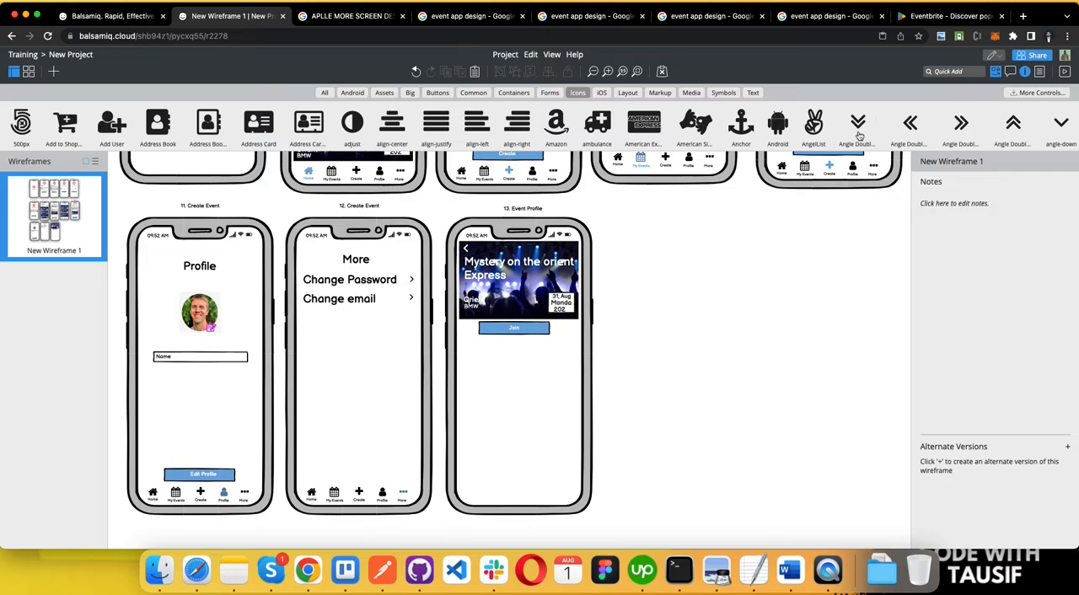
pyautogui.moveTo(856, 132); pyautogui.dragTo(564, 257)
pyautogui.click(1065, 294)
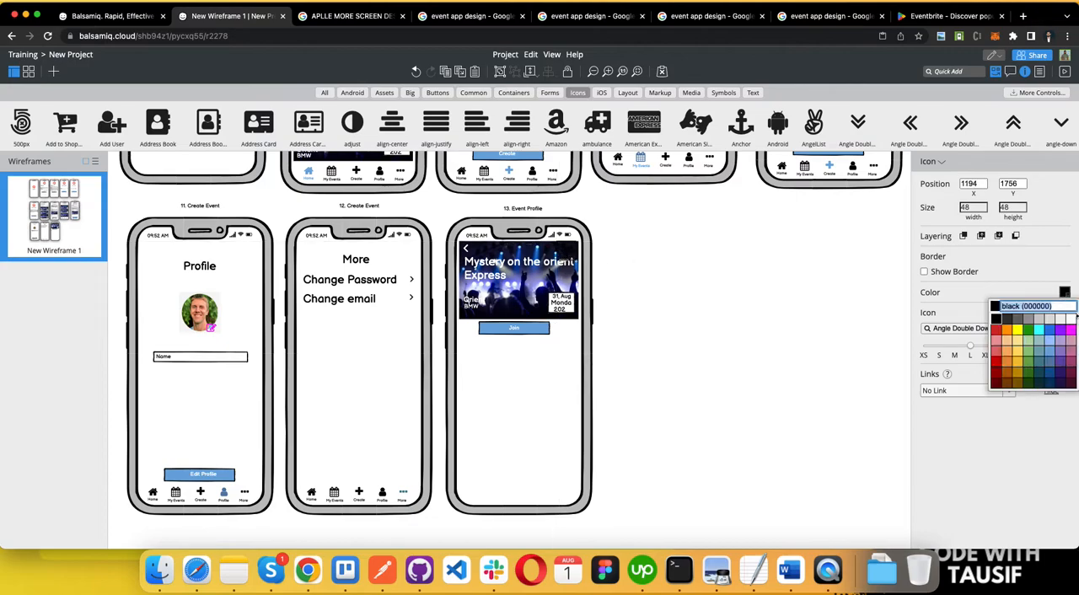
pyautogui.click(1069, 333)
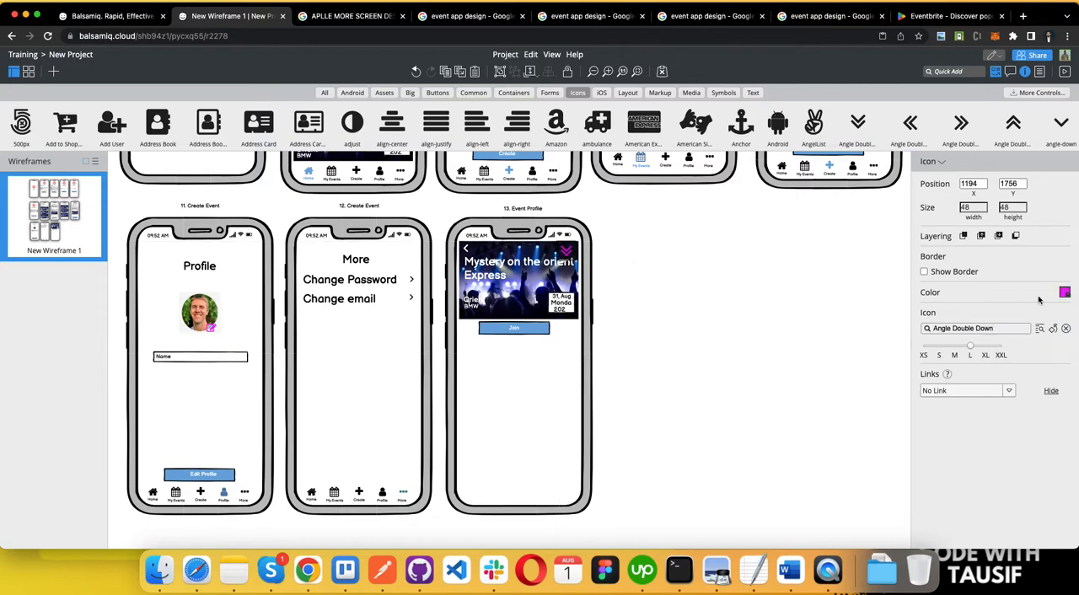
# Step: Change the magenta icon to Heart, reduce it to size S and fit it into the image's upper-right corner
pyautogui.click(997, 327)
pyautogui.write('heart')
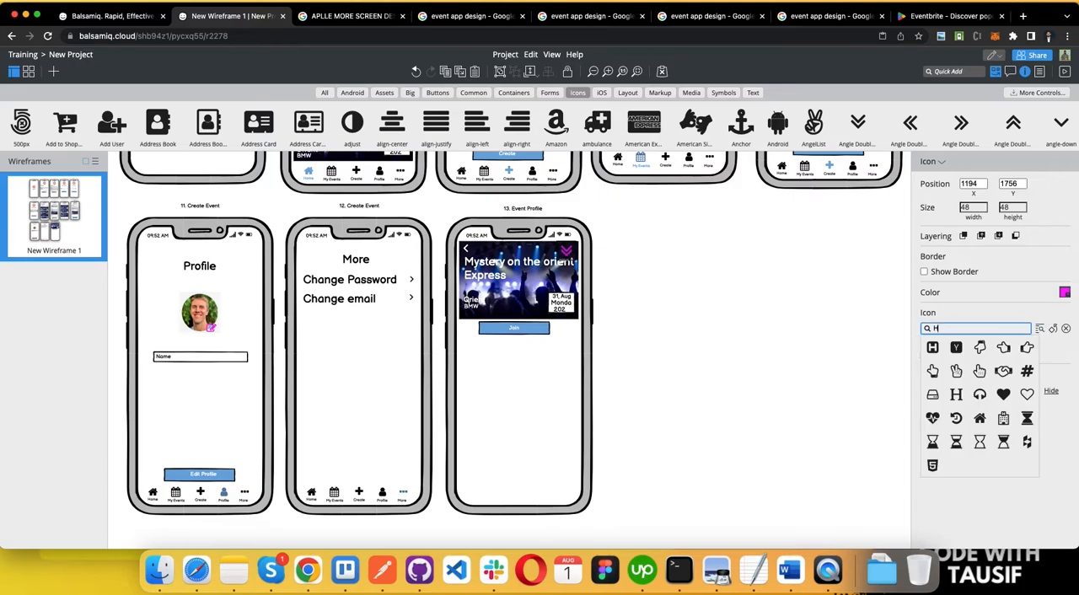
pyautogui.click(974, 348)
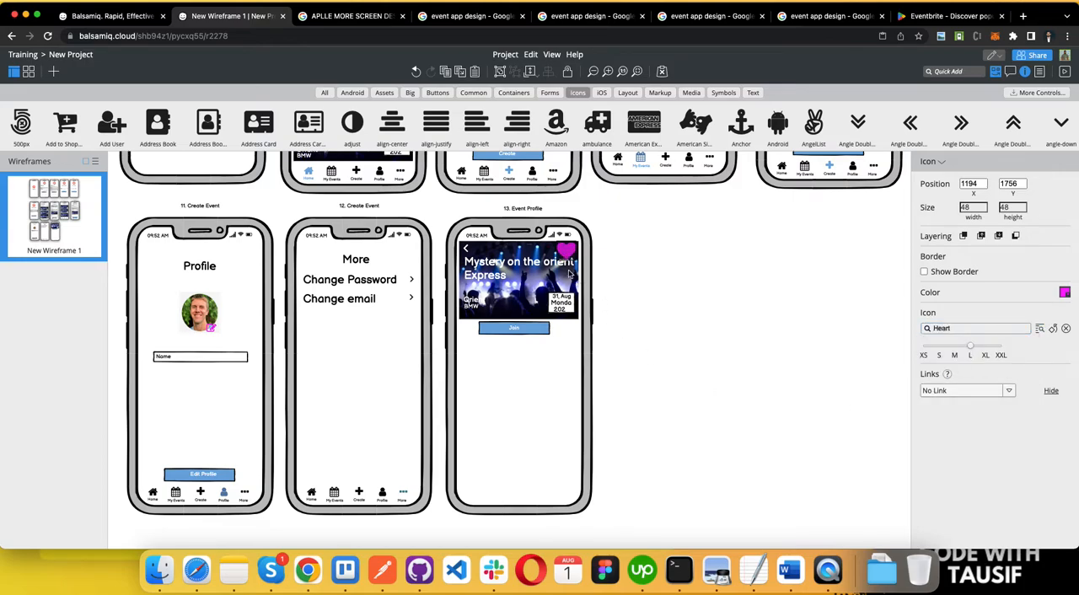
pyautogui.click(937, 357)
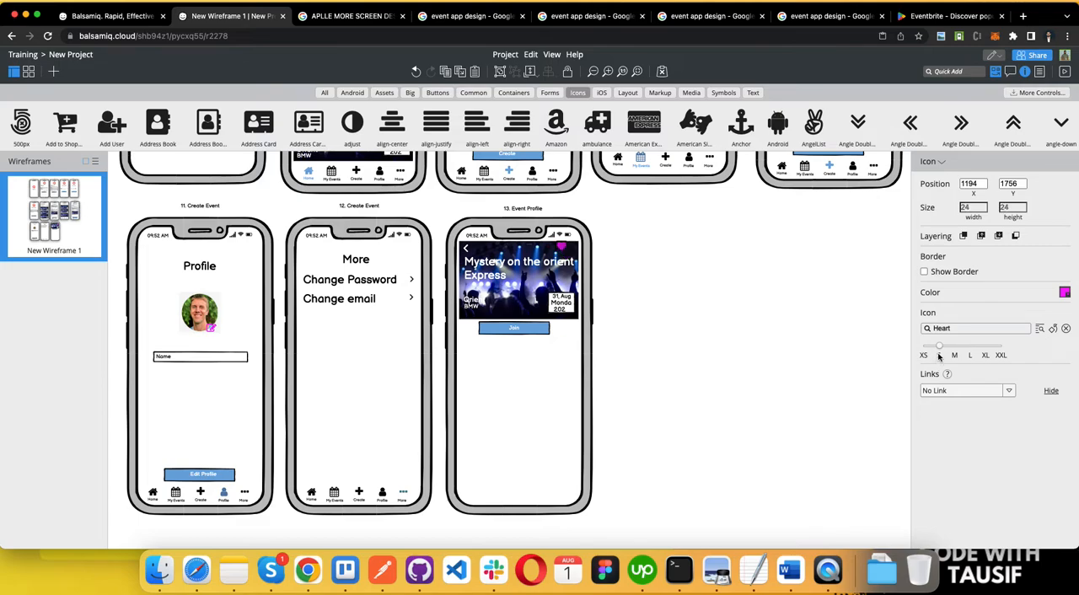
pyautogui.moveTo(564, 255); pyautogui.dragTo(573, 253)
pyautogui.click(639, 301)
pyautogui.scroll(-1, 641, 526)
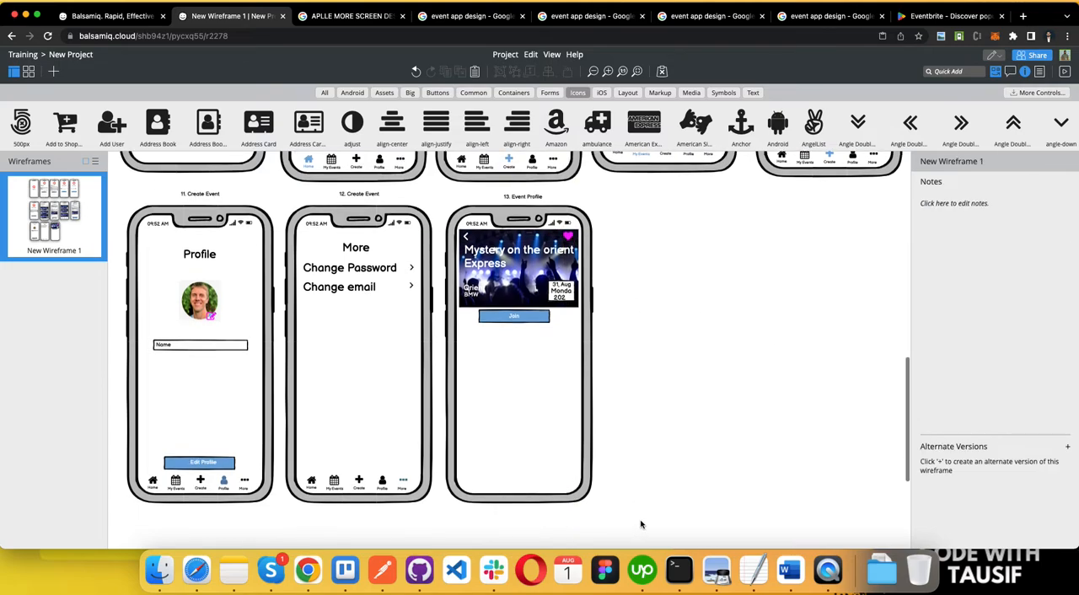
# Step: Switch to the Word requirements document, color the Likes item green, check the Comments item and return to Balsamiq
pyautogui.hotkey('ctrl', 'Left')
pyautogui.moveTo(259, 339); pyautogui.dragTo(219, 343)
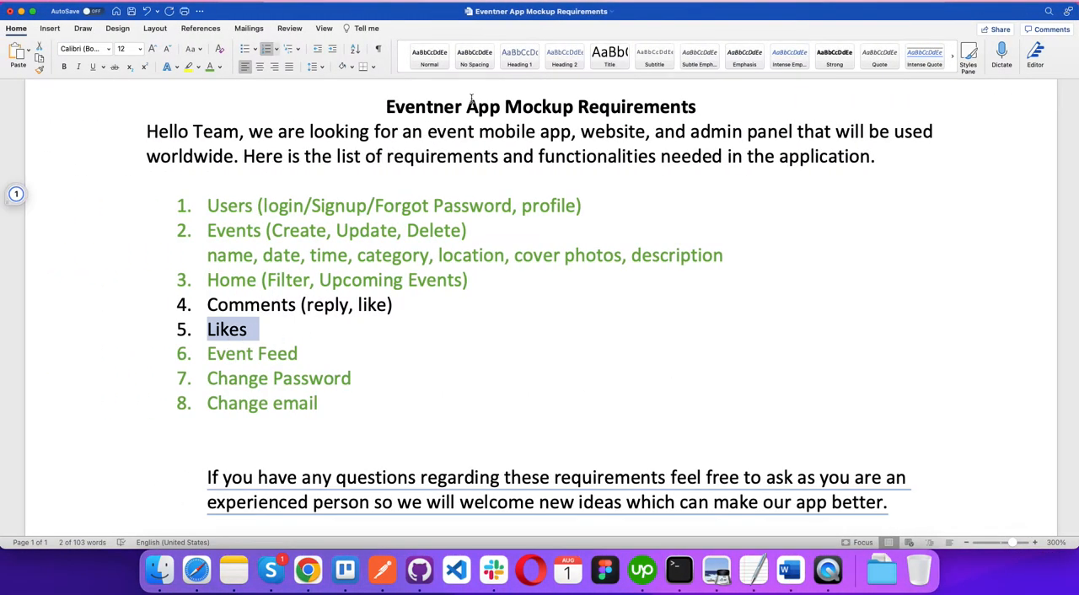
pyautogui.doubleClick(228, 308)
pyautogui.hotkey('ctrl', 'Right')
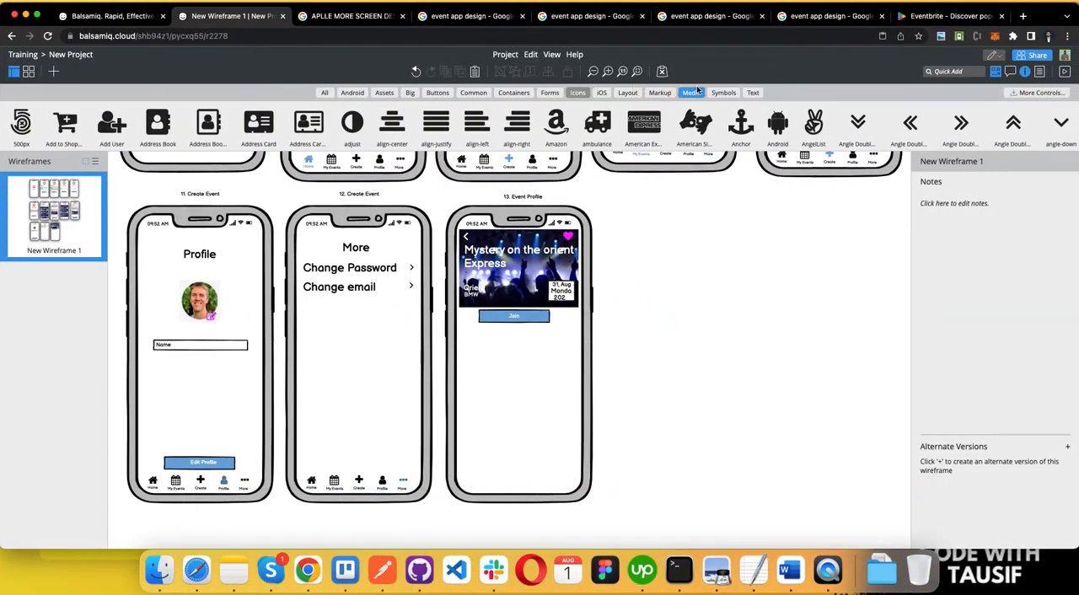
# Step: Add a Text Input reading "WHAT ARE YOU THINKING?" below the Join button on the Event Profile screen
pyautogui.click(549, 93)
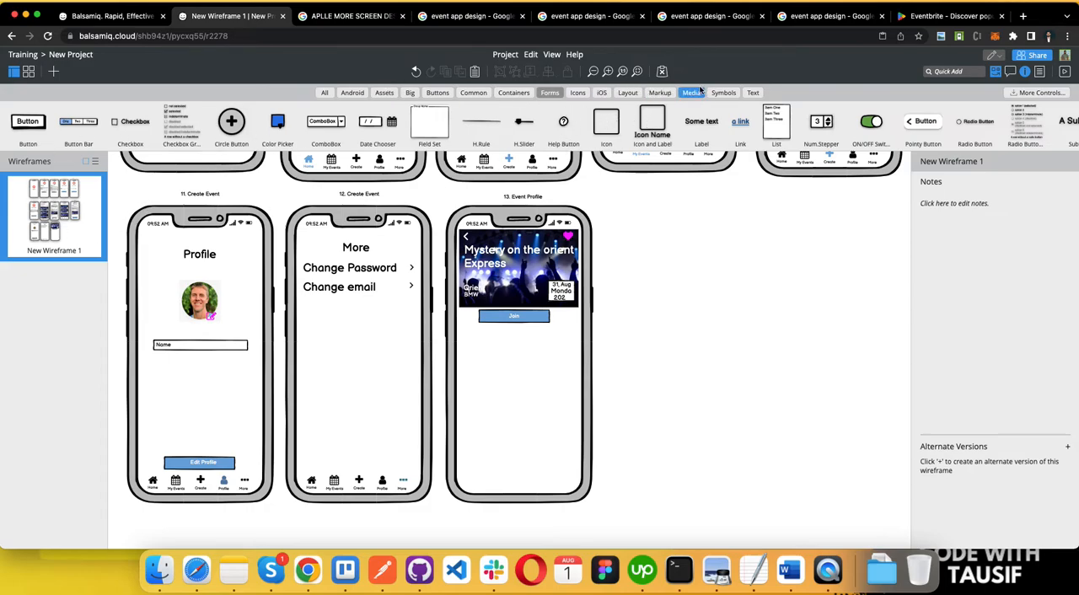
pyautogui.click(753, 93)
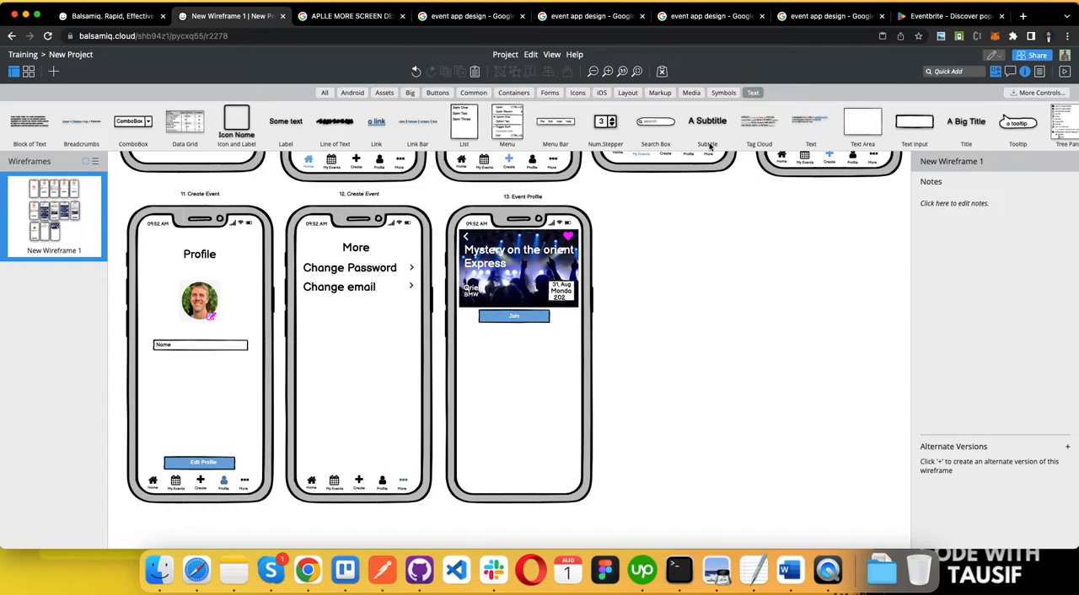
pyautogui.hscroll(1, 876, 110)
pyautogui.moveTo(881, 126); pyautogui.dragTo(495, 345)
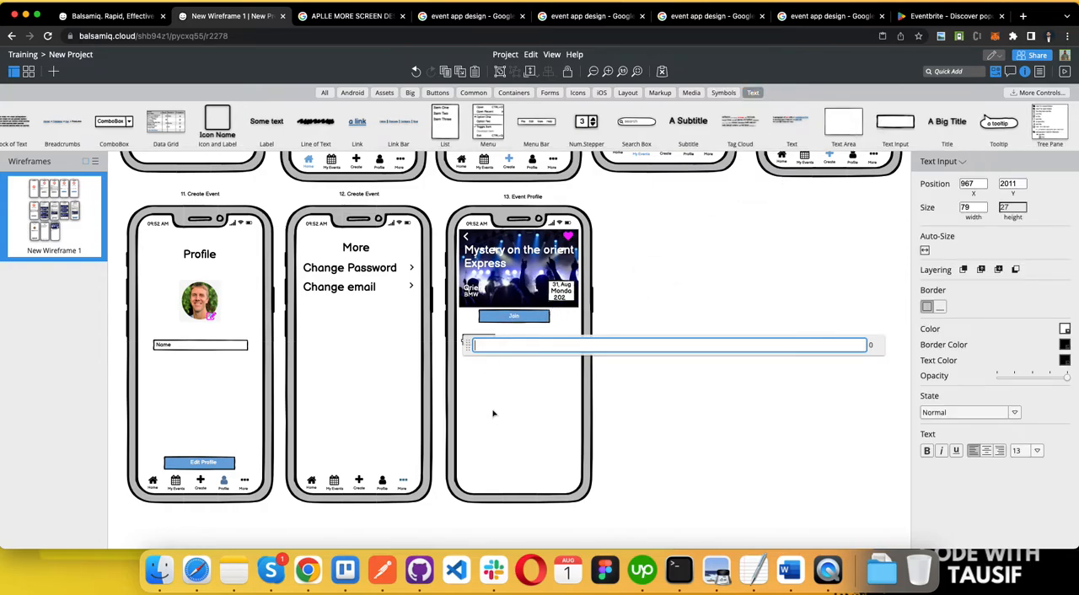
pyautogui.write('WHAT ARE YOU THINKING?')
pyautogui.click(636, 294)
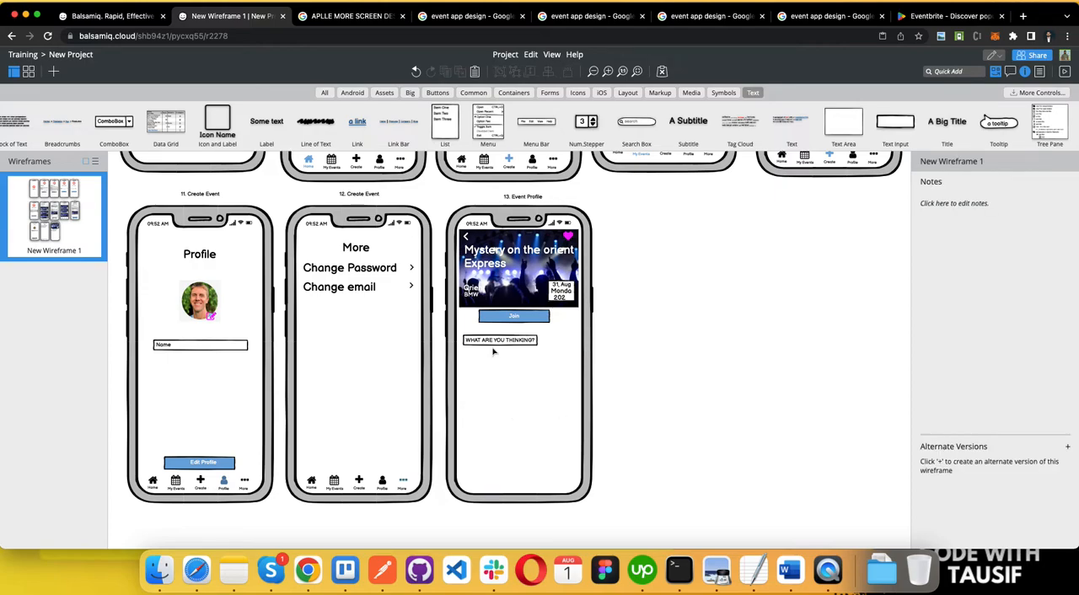
# Step: Delete the "WHAT ARE YOU THINKING?" text input below the Join button
pyautogui.click(497, 341)
pyautogui.moveTo(542, 340); pyautogui.dragTo(576, 341)
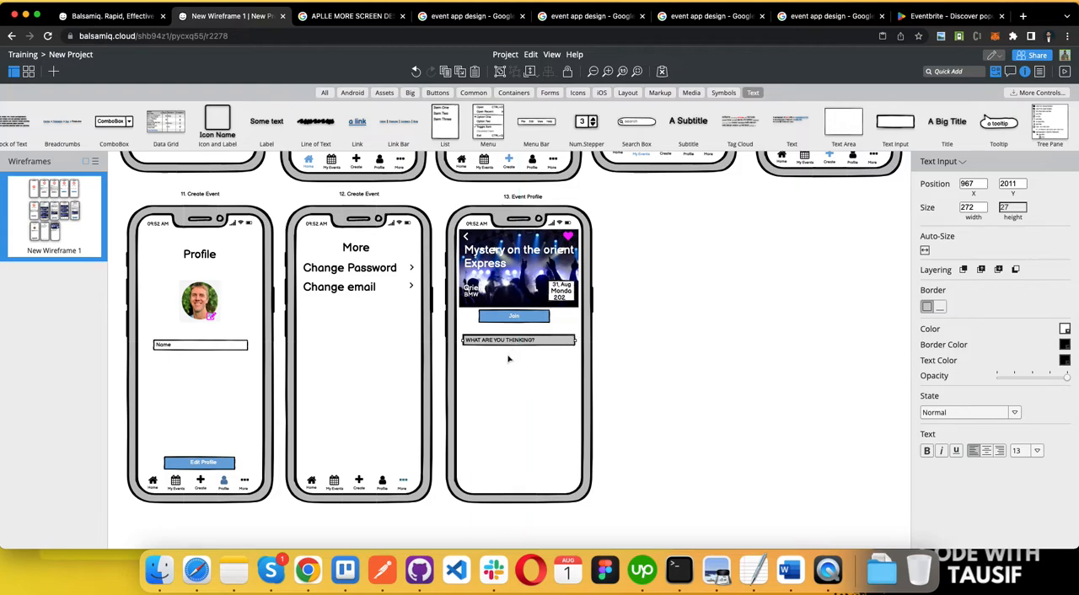
pyautogui.doubleClick(561, 344)
pyautogui.click(593, 318)
pyautogui.click(554, 345)
pyautogui.press('Delete')
# Step: Add a Text Area reading "WHATS ON YOUR MIND?" below the Join button and size it to about 200 × 73
pyautogui.moveTo(846, 117); pyautogui.dragTo(483, 333)
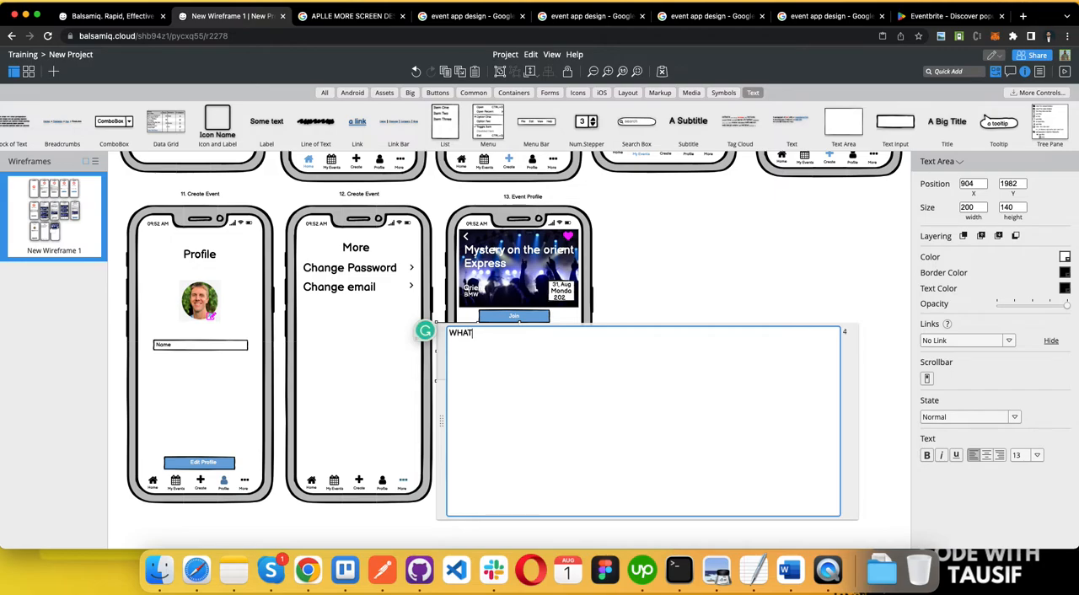
pyautogui.write('WHATS ON YOUR MIND?')
pyautogui.click(647, 263)
pyautogui.moveTo(479, 339)
pyautogui.mouseDown()
pyautogui.moveTo(496, 363)
pyautogui.moveTo(500, 346)
pyautogui.mouseUp()
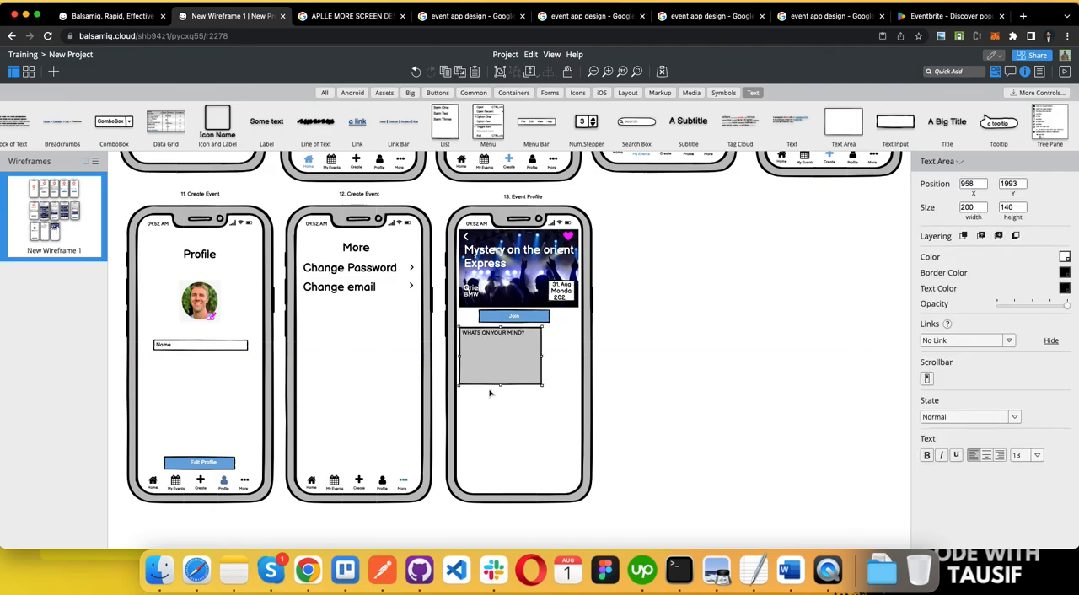
pyautogui.moveTo(500, 387); pyautogui.dragTo(501, 358)
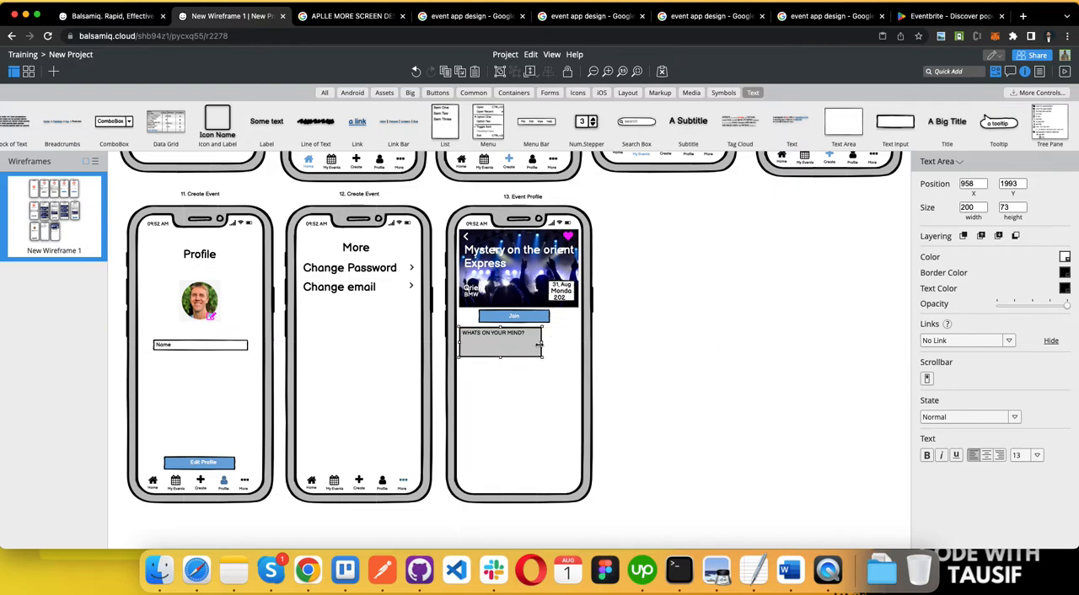
pyautogui.rightClick(540, 346)
pyautogui.click(517, 349)
pyautogui.click(525, 312)
pyautogui.click(523, 339)
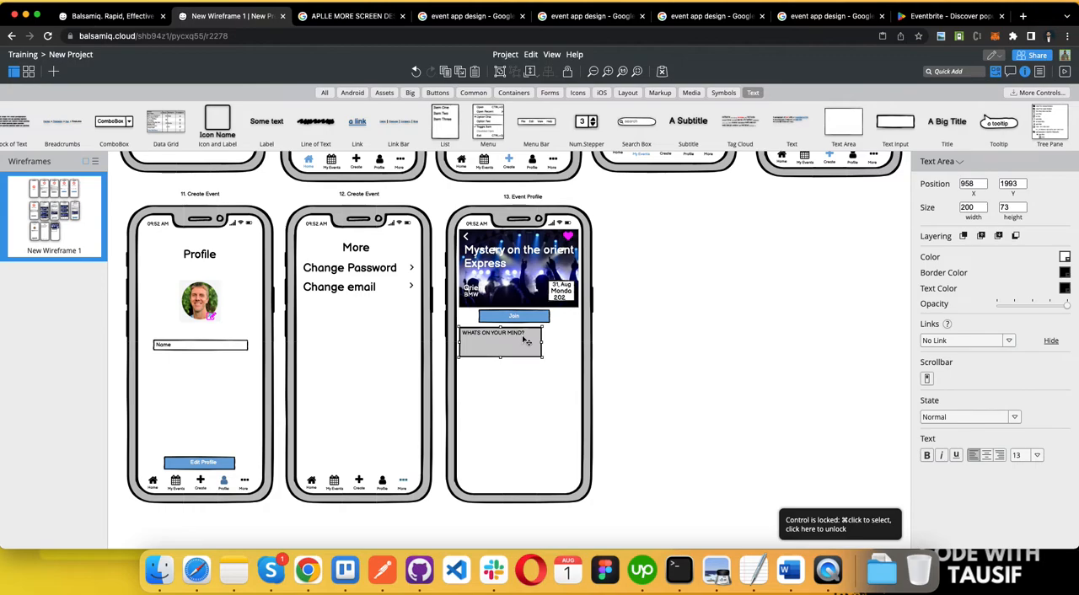
# Step: Duplicate the Join button with its label and place the copy over the comment box
pyautogui.keyDown('super'); pyautogui.click(527, 321); pyautogui.keyUp('super')
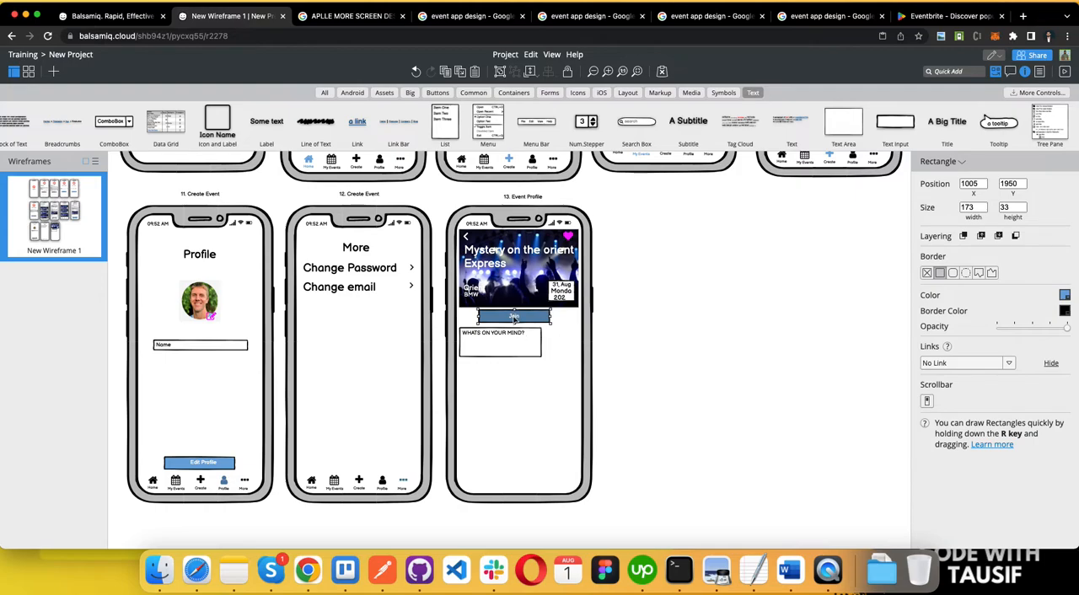
pyautogui.click(515, 318)
pyautogui.click(537, 319)
pyautogui.keyDown('shift'); pyautogui.click(517, 318); pyautogui.keyUp('shift')
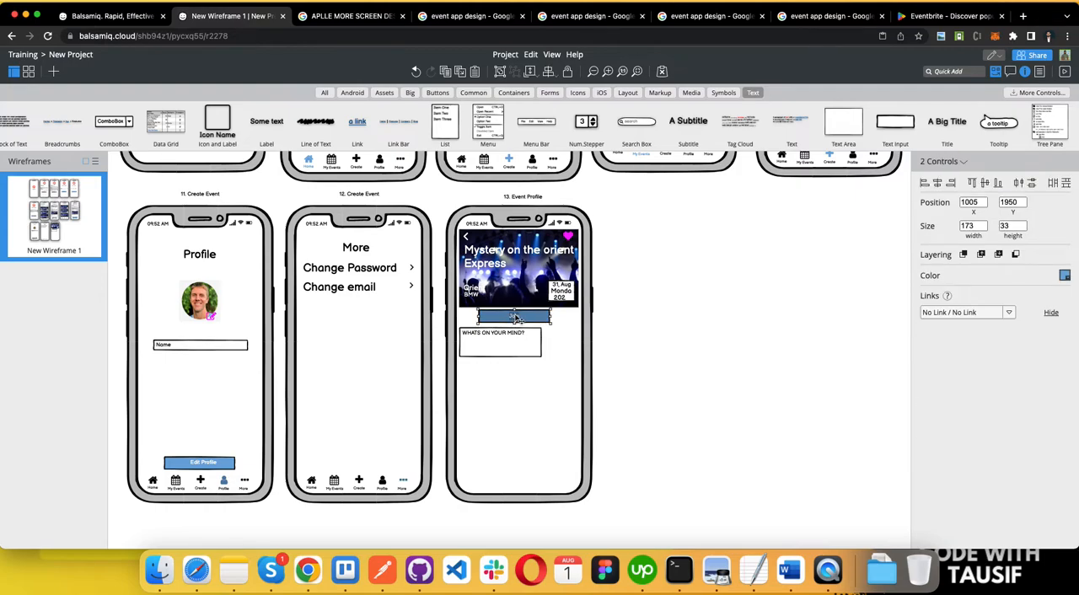
pyautogui.press('super+v')
pyautogui.moveTo(537, 325); pyautogui.dragTo(552, 340)
pyautogui.click(542, 385)
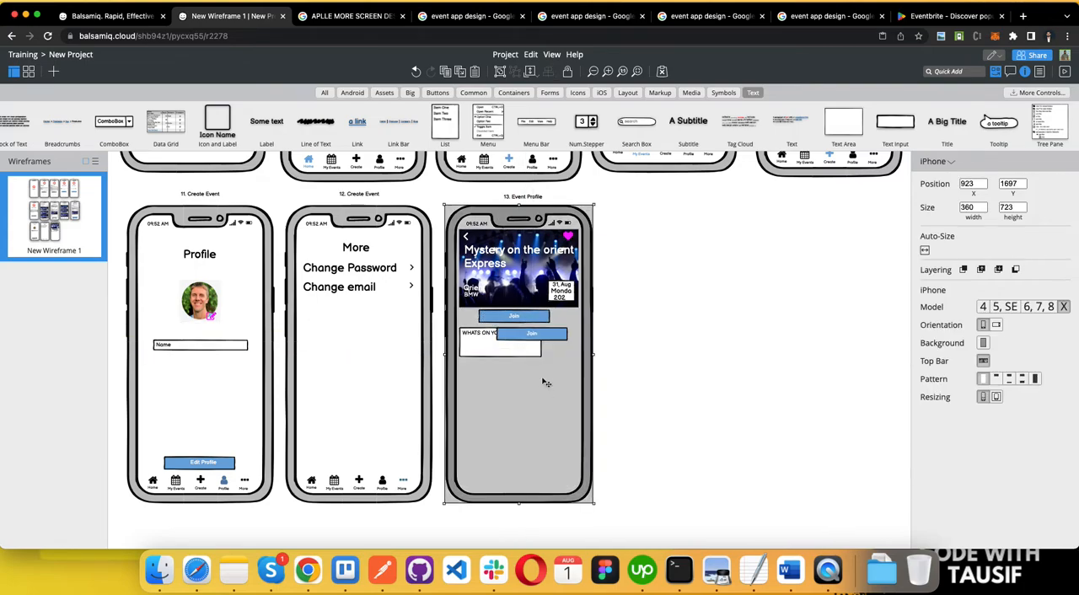
# Step: Relabel the duplicated button "Post", try narrowing its rectangle and undo the resize
pyautogui.doubleClick(534, 335)
pyautogui.write('Pos')
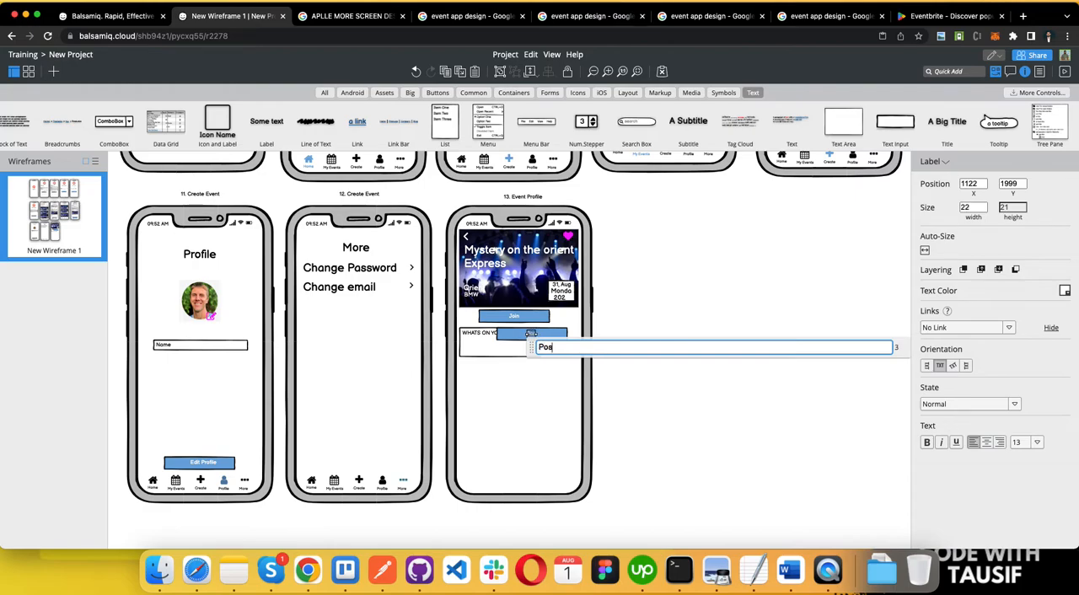
pyautogui.click(696, 336)
pyautogui.click(531, 335)
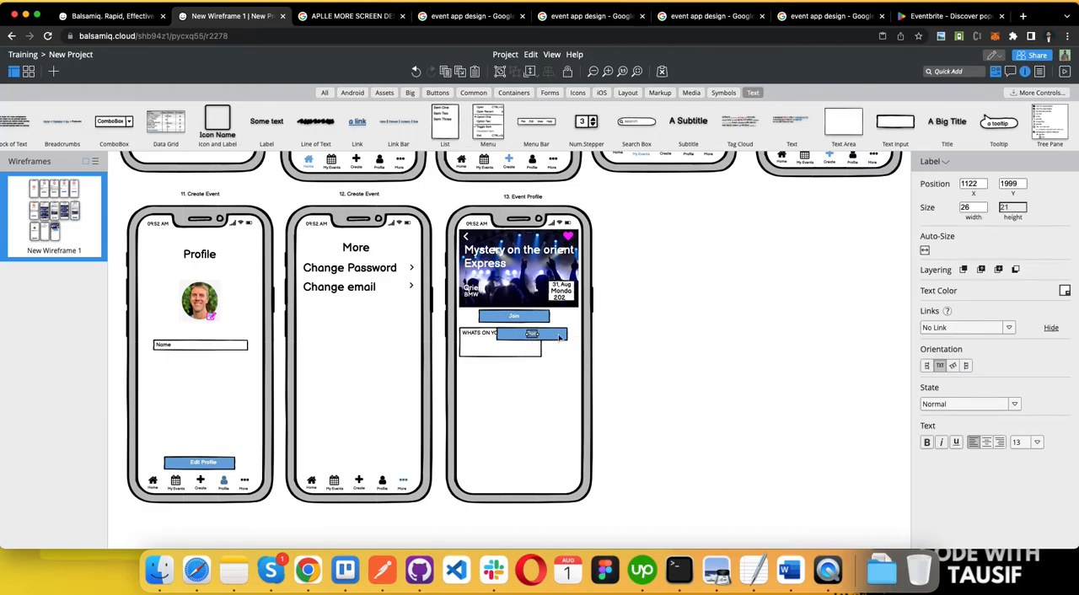
pyautogui.click(560, 338)
pyautogui.moveTo(496, 339); pyautogui.dragTo(537, 345)
pyautogui.press('super+z')
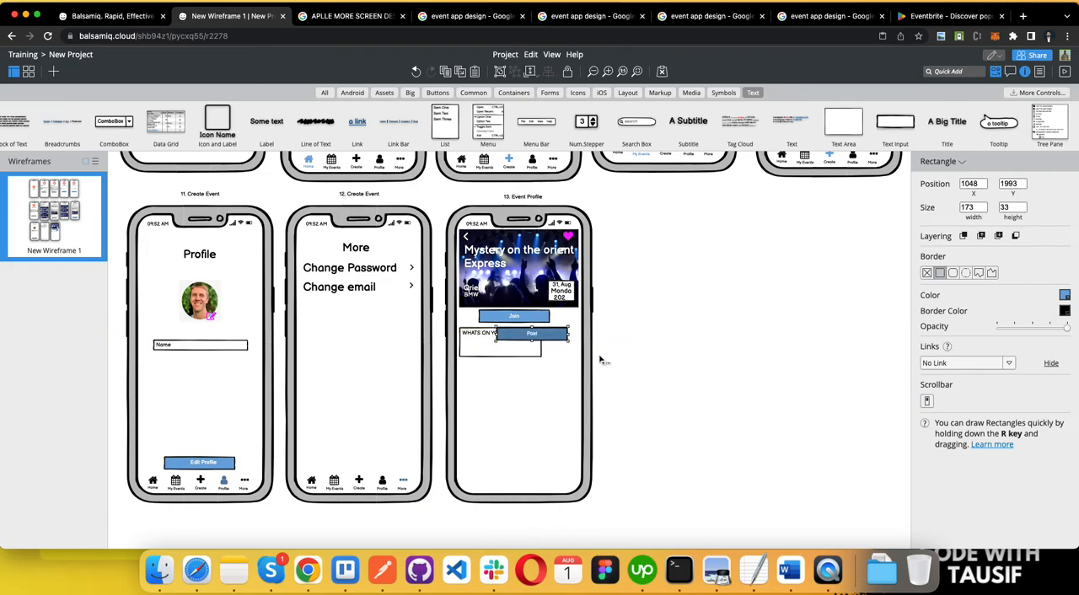
# Step: Delete the duplicated button's label and resize its blue rectangle into a nearly square block beside the comment box
pyautogui.click(540, 336)
pyautogui.click(553, 335)
pyautogui.click(534, 337)
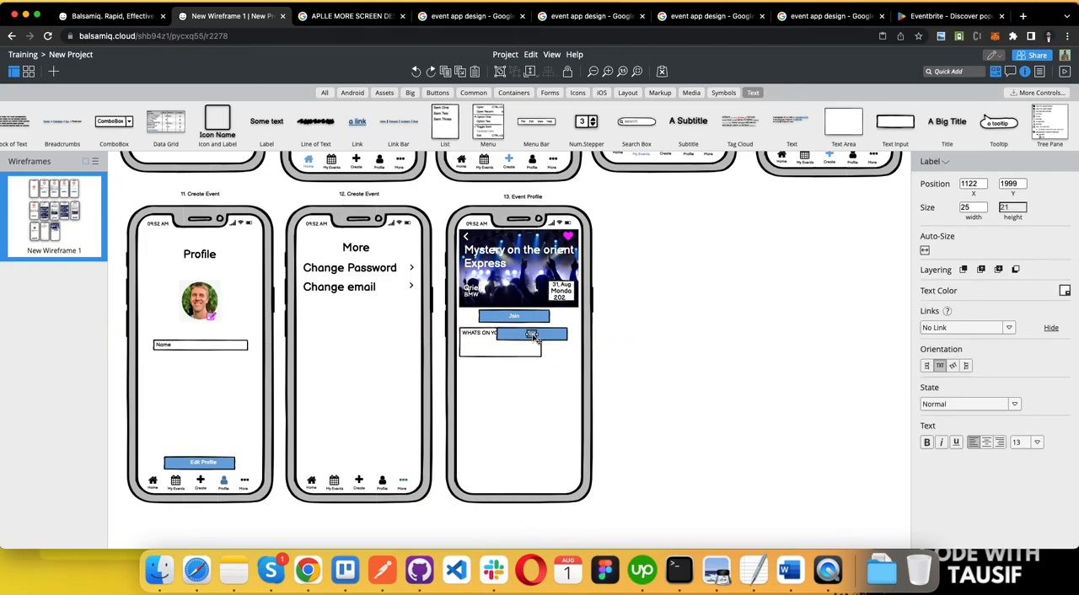
pyautogui.press('BackSpace')
pyautogui.click(533, 338)
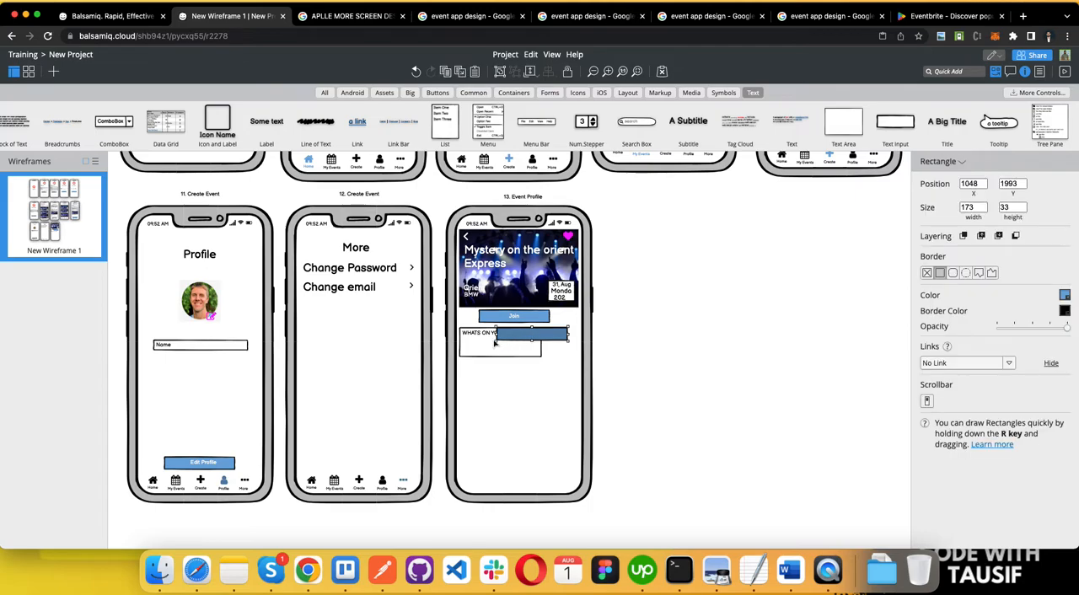
pyautogui.moveTo(497, 339); pyautogui.dragTo(561, 343)
# Step: Place a copy of the Join label on the small blue block and set its text to "POST"
pyautogui.rightClick(551, 342)
pyautogui.click(525, 352)
pyautogui.press('super+v')
pyautogui.doubleClick(559, 343)
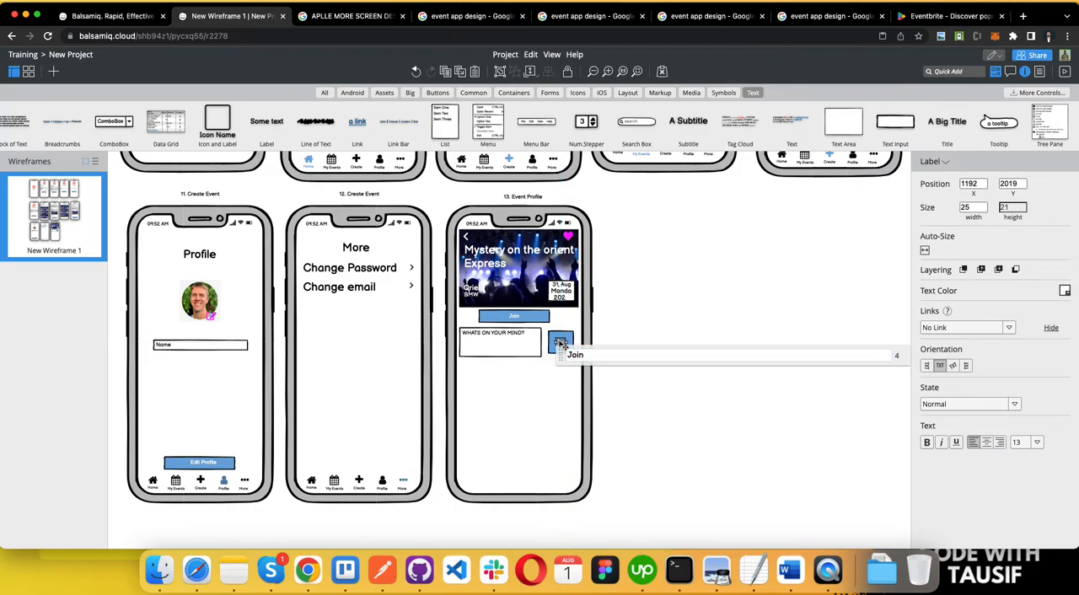
pyautogui.write('POST')
pyautogui.click(665, 313)
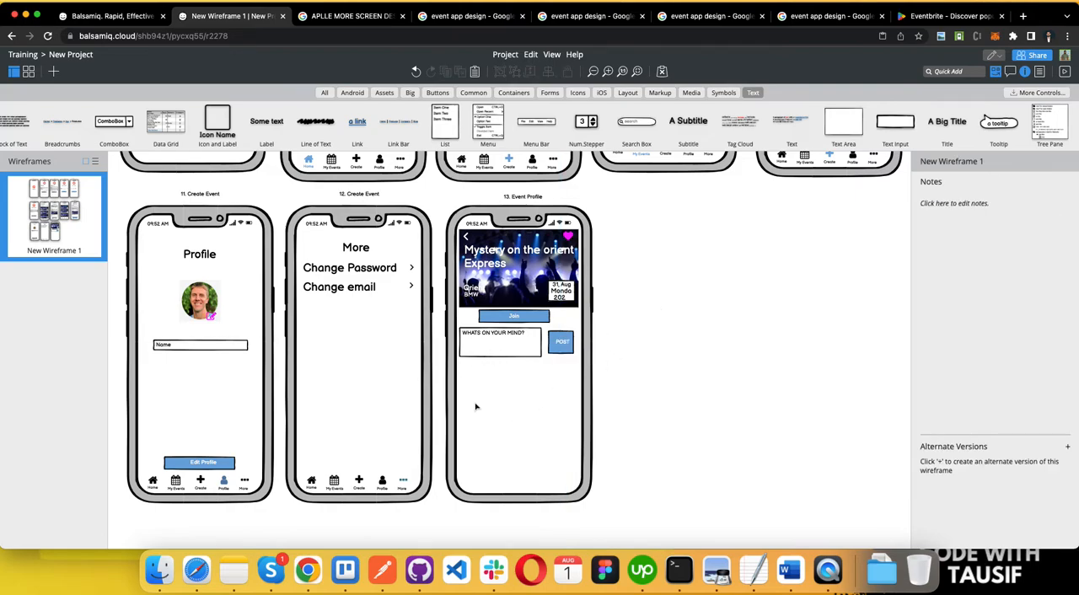
# Step: Place a copy of the Profile screen's photo below the comment box on the Event Profile screen
pyautogui.click(200, 298)
pyautogui.moveTo(205, 301); pyautogui.dragTo(516, 389)
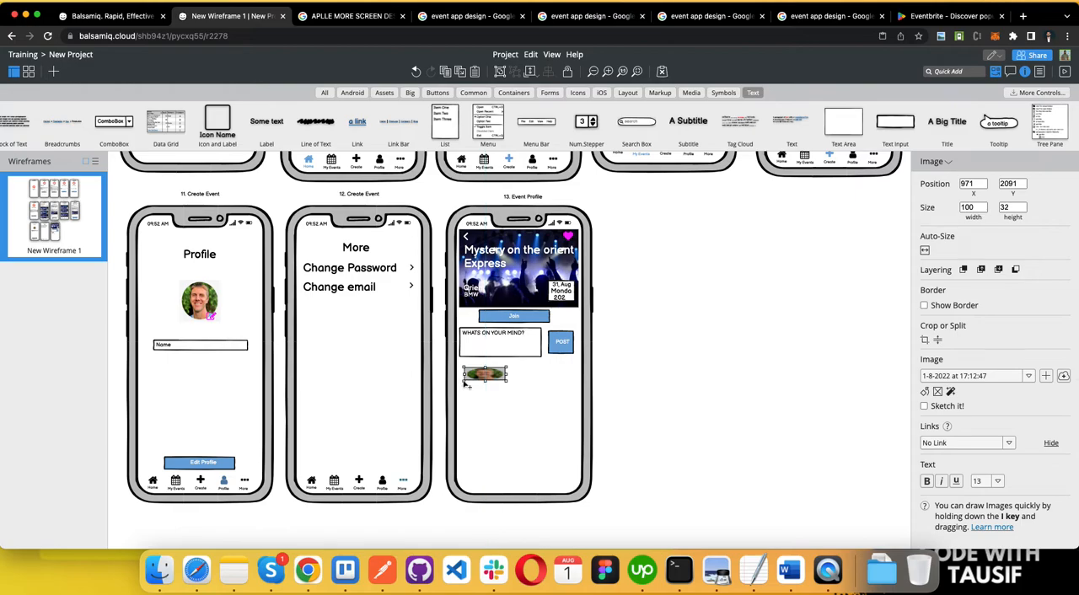
pyautogui.hotkey('ctrl', 'z')
# Step: Set the copied photo's size to 30 × 30 and move it to about X 966, Y 2101 under the comment box
pyautogui.click(967, 208)
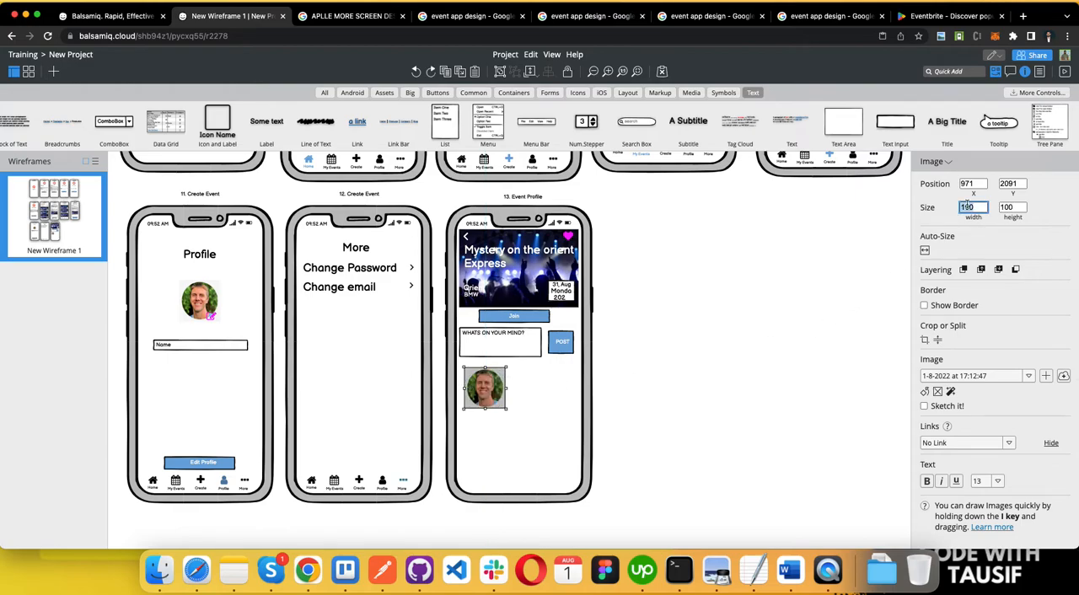
pyautogui.write('30')
pyautogui.press('Tab')
pyautogui.write('30')
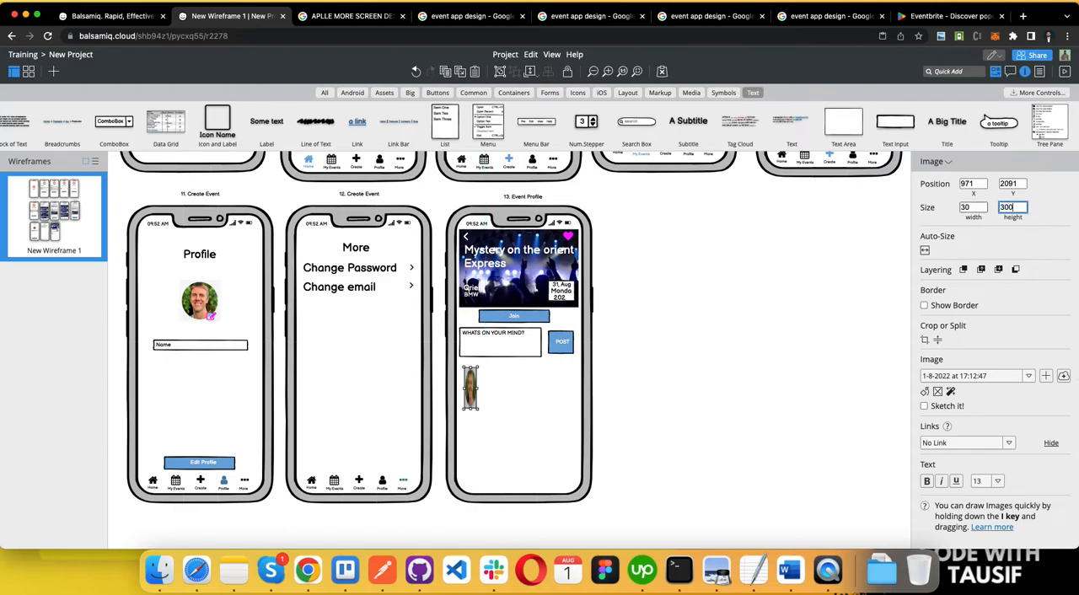
pyautogui.press('Return')
pyautogui.click(482, 396)
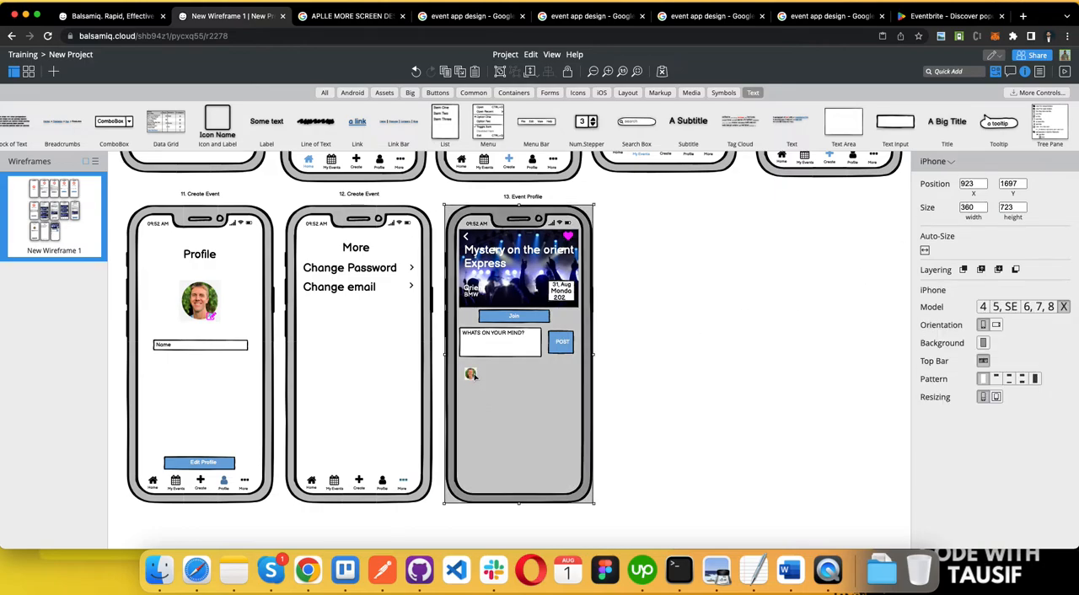
pyautogui.click(472, 375)
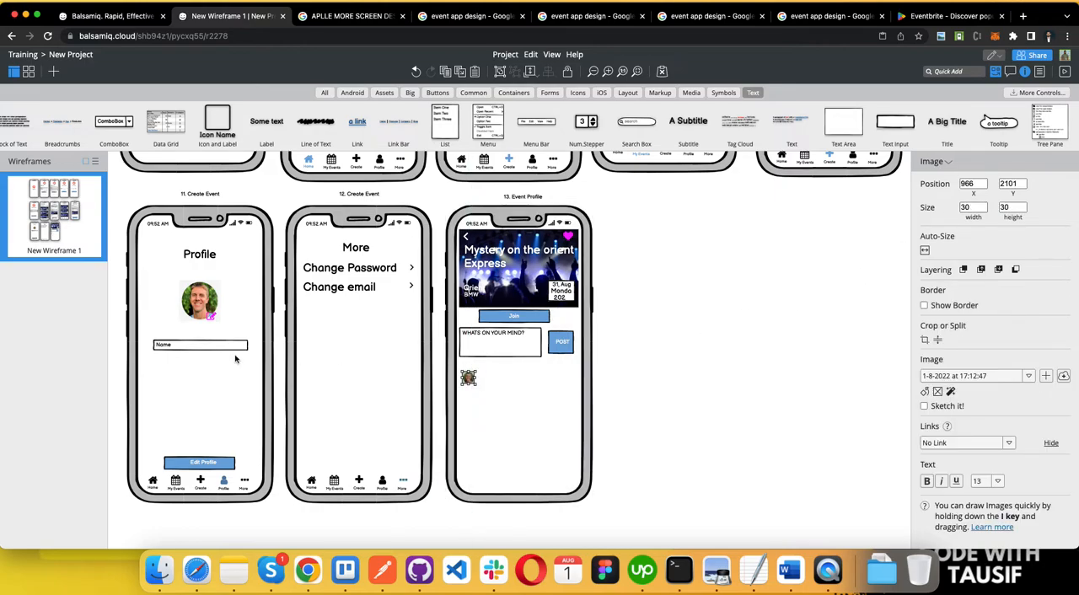
# Step: Copy the "More" title beneath the small photo and change its text to "YES THIS IS A NICE EVENT."
pyautogui.click(351, 250)
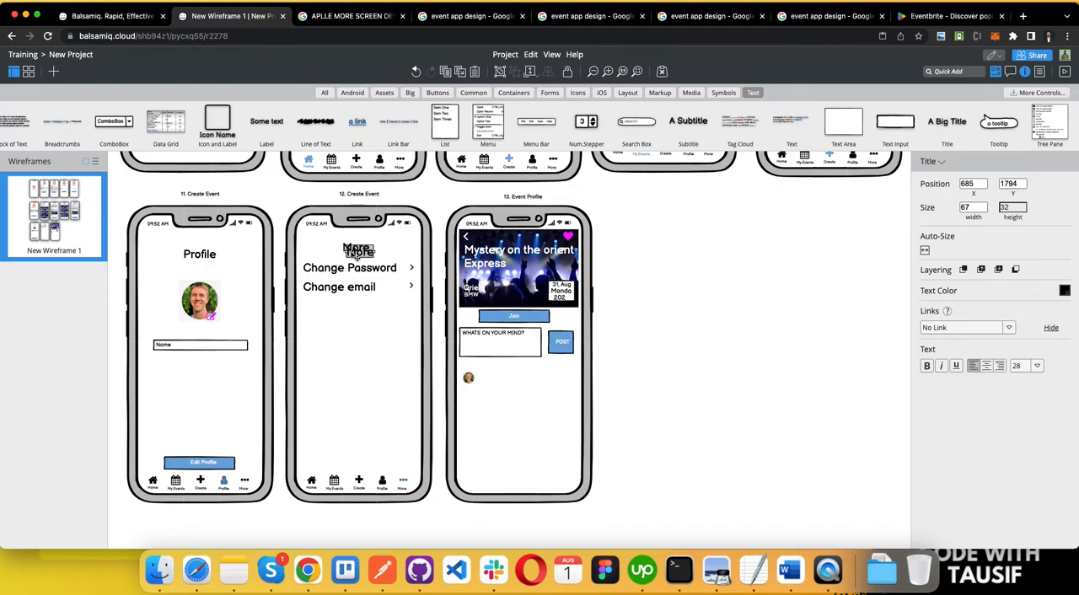
pyautogui.moveTo(350, 250); pyautogui.dragTo(483, 397)
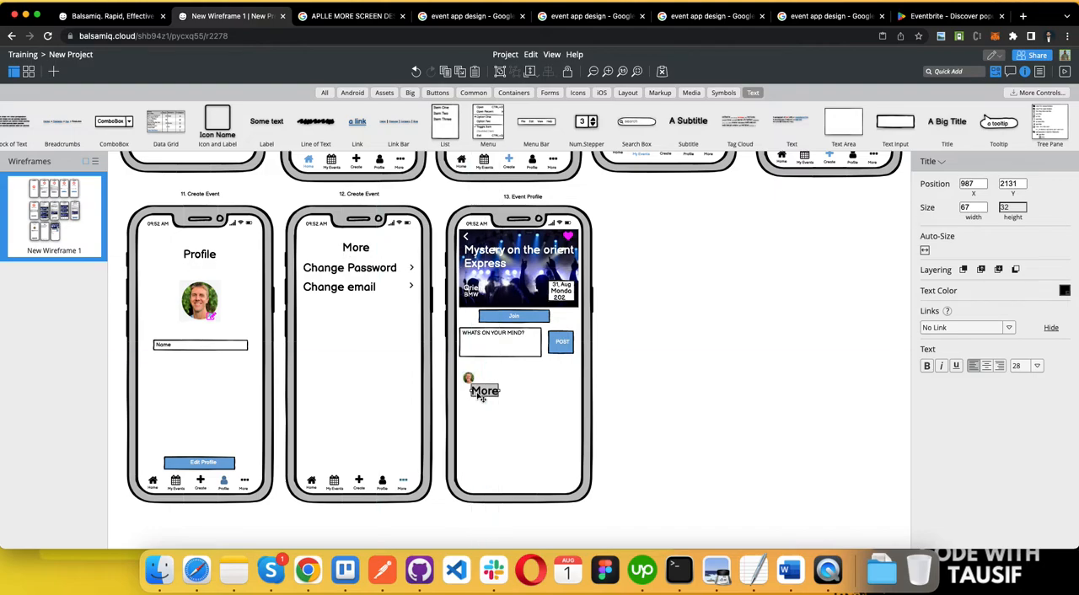
pyautogui.doubleClick(483, 395)
pyautogui.press('Escape')
pyautogui.doubleClick(483, 395)
pyautogui.write('YES THIS IS A NIX')
pyautogui.press('BackSpace')
pyautogui.write('CE EVENT!')
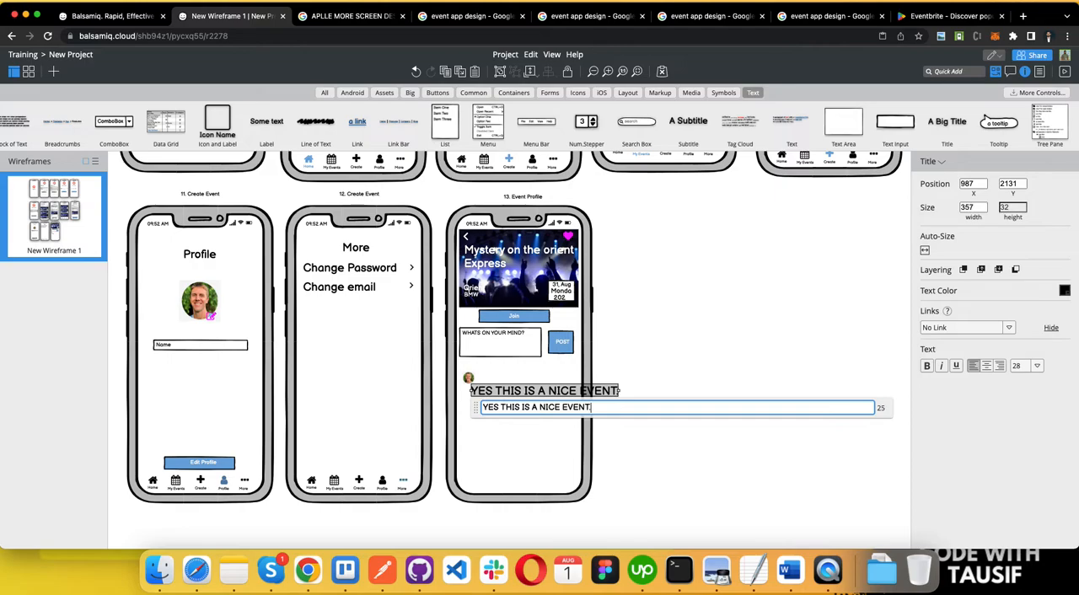
# Step: Set the comment text to font size 12 and place two stacked copies of it beside the photo
pyautogui.click(1038, 366)
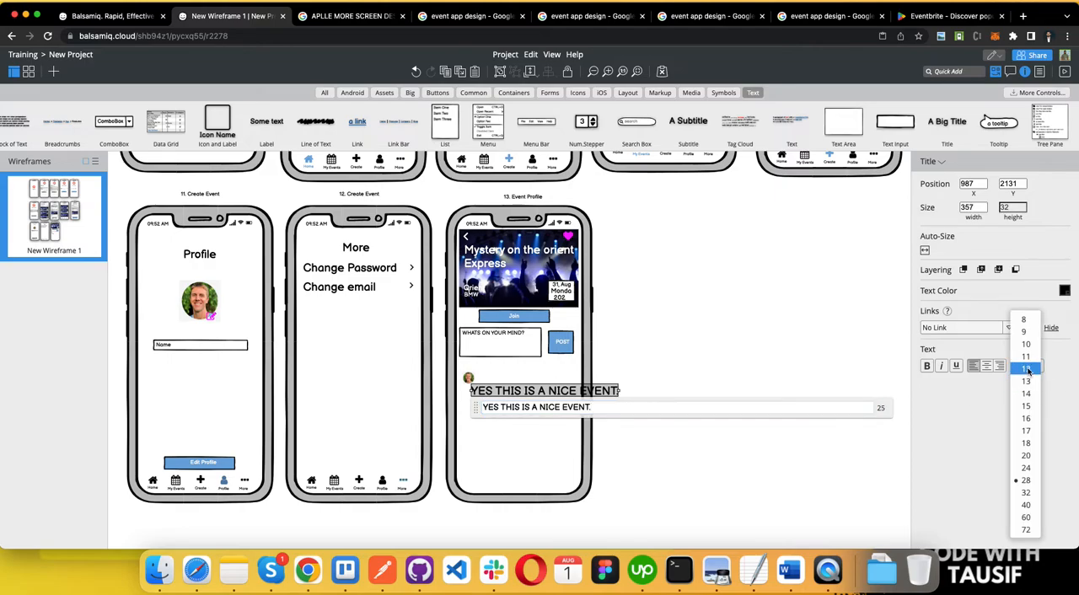
pyautogui.click(1025, 382)
pyautogui.moveTo(494, 390)
pyautogui.mouseDown()
pyautogui.moveTo(506, 379)
pyautogui.moveTo(495, 391)
pyautogui.mouseUp()
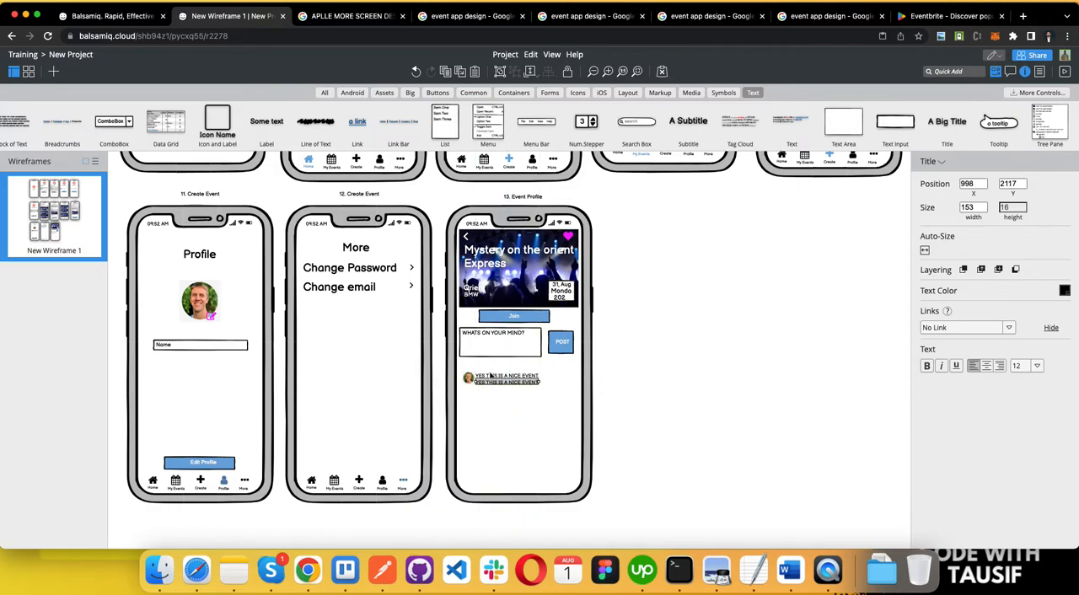
# Step: Replace the upper of the two text lines beside the photo with the commenter's name
pyautogui.doubleClick(492, 376)
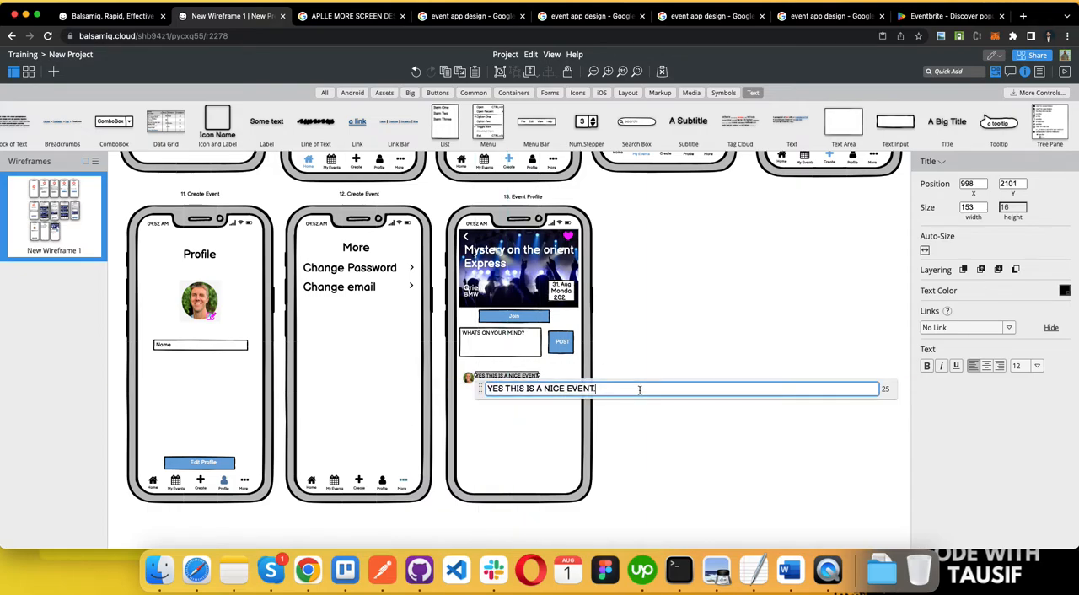
pyautogui.press('super+a')
pyautogui.write('MR. JACK')
pyautogui.click(772, 352)
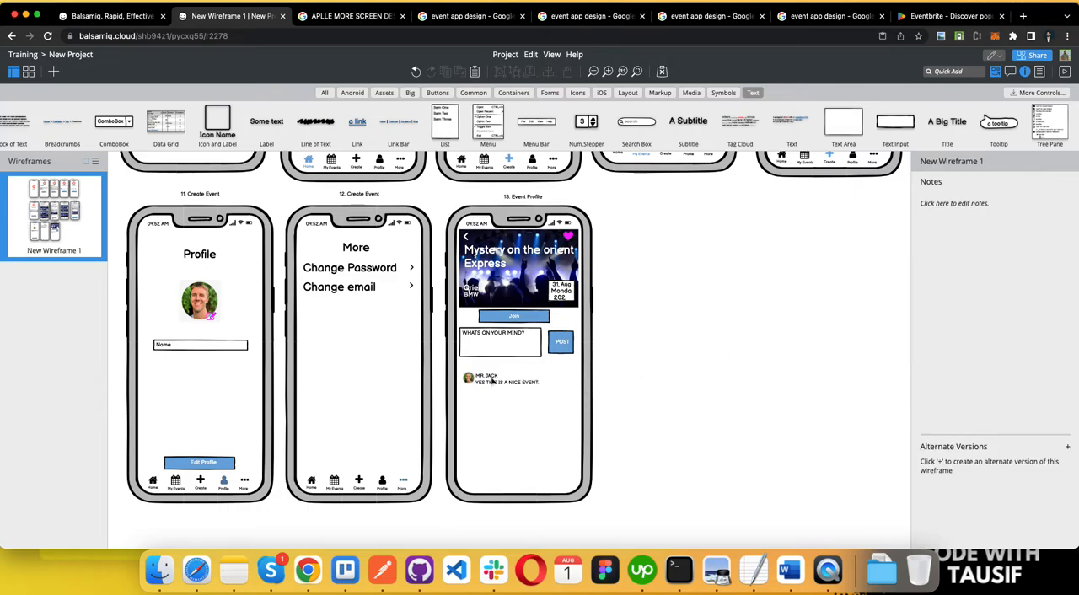
pyautogui.click(482, 386)
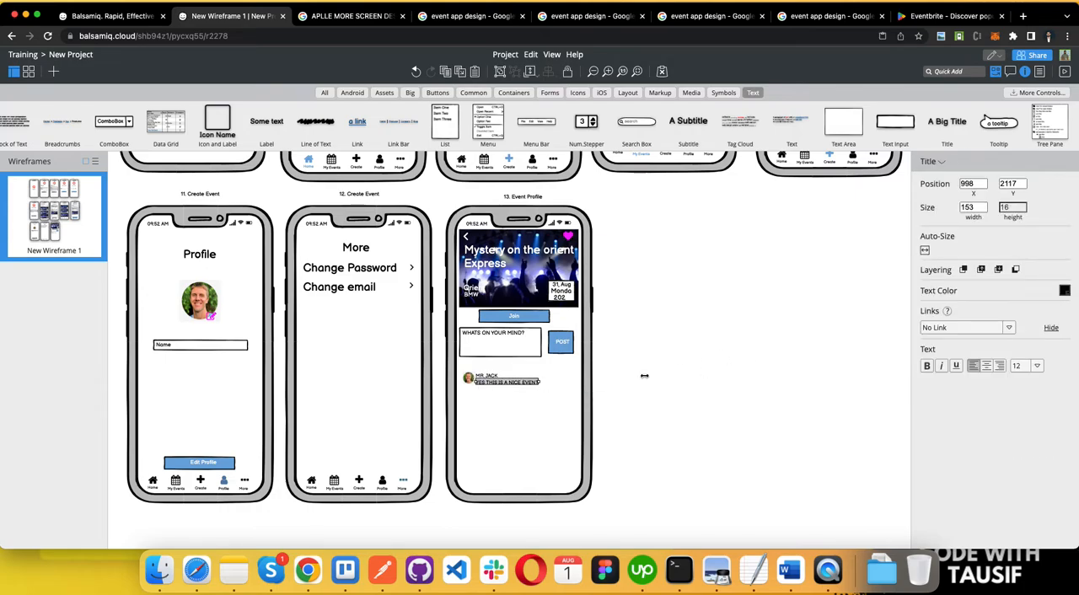
pyautogui.click(560, 407)
pyautogui.click(488, 382)
pyautogui.click(492, 378)
pyautogui.moveTo(495, 382); pyautogui.dragTo(567, 379)
pyautogui.press('super+z')
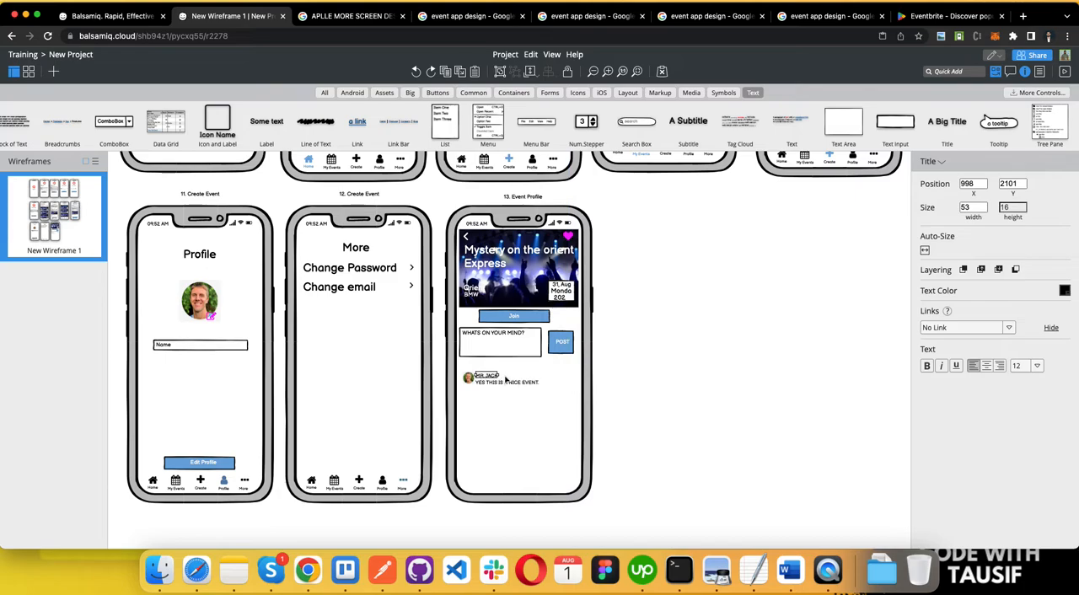
# Step: Copy the commenter's name to the far end of its line and change the copy to "1 HR"
pyautogui.moveTo(487, 374); pyautogui.dragTo(564, 377)
pyautogui.doubleClick(565, 377)
pyautogui.write('1')
pyautogui.write('.4K')
pyautogui.click(677, 353)
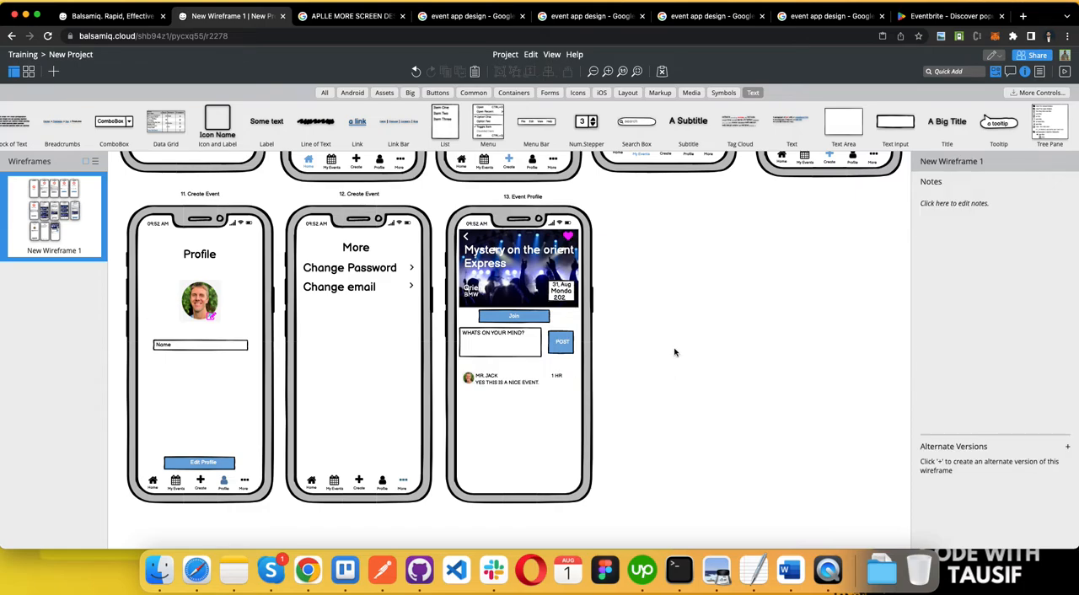
# Step: Change the comment's time label to "1 h" and shift it to about X 1217, under the POST button
pyautogui.click(555, 376)
pyautogui.doubleClick(556, 375)
pyautogui.write('1')
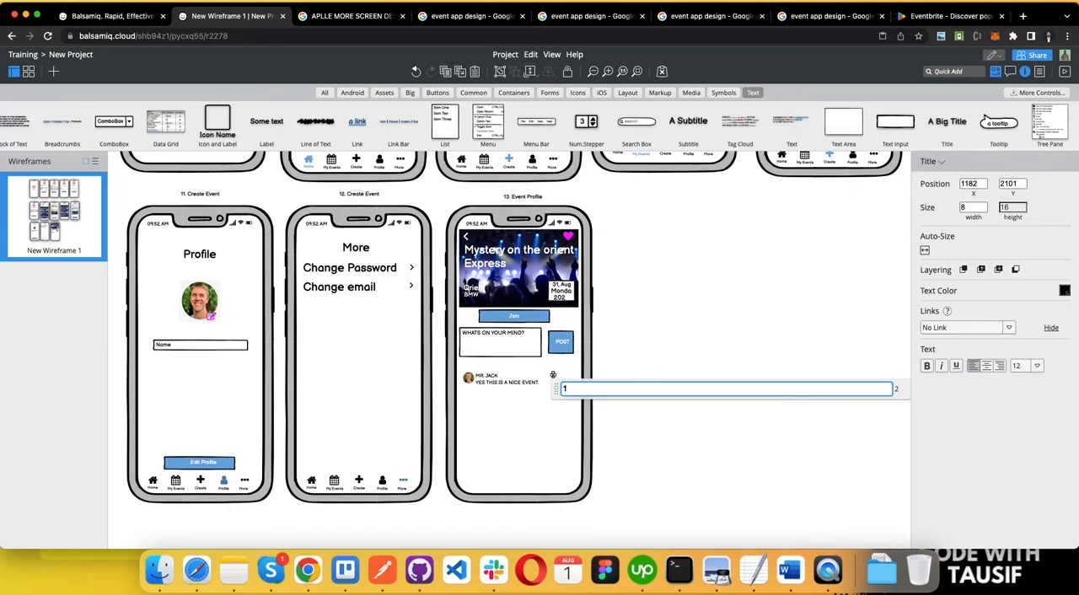
pyautogui.write(' h')
pyautogui.click(638, 330)
pyautogui.moveTo(557, 376); pyautogui.dragTo(557, 380)
pyautogui.press('Right')
pyautogui.press('Right')
pyautogui.press('Right')
pyautogui.press('Right')
pyautogui.press('Right')
pyautogui.press('Right')
pyautogui.press('Right')
pyautogui.press('Right')
pyautogui.press('Right')
pyautogui.press('Right')
pyautogui.press('Right')
pyautogui.press('Right')
pyautogui.press('Right')
pyautogui.press('Right')
pyautogui.press('Right')
pyautogui.press('Right')
pyautogui.press('Right')
pyautogui.press('Right')
pyautogui.press('Right')
pyautogui.press('Right')
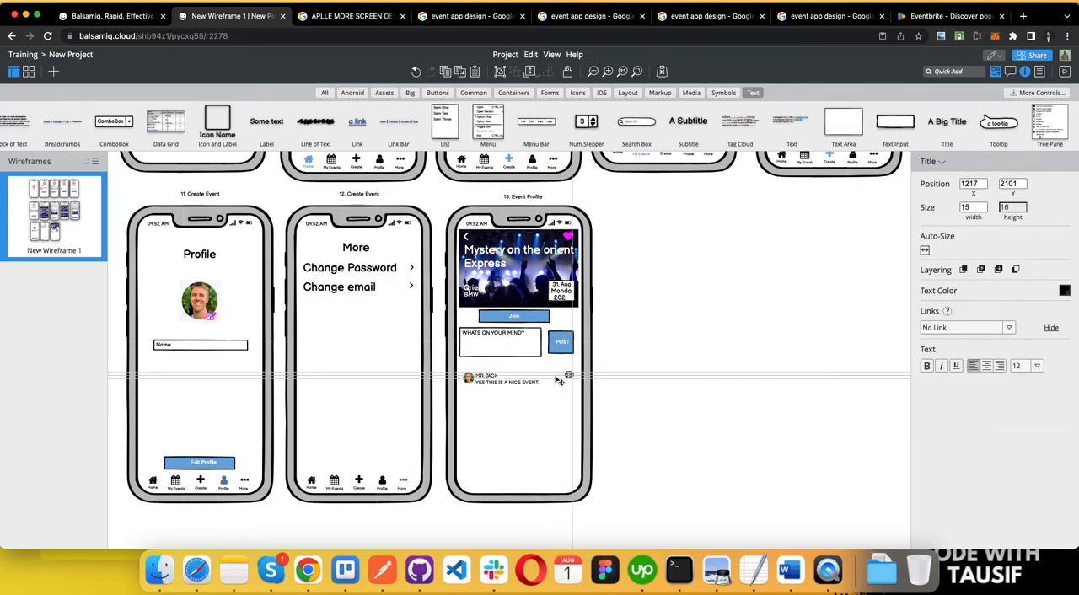
pyautogui.click(509, 428)
pyautogui.scroll(-2, 559, 386)
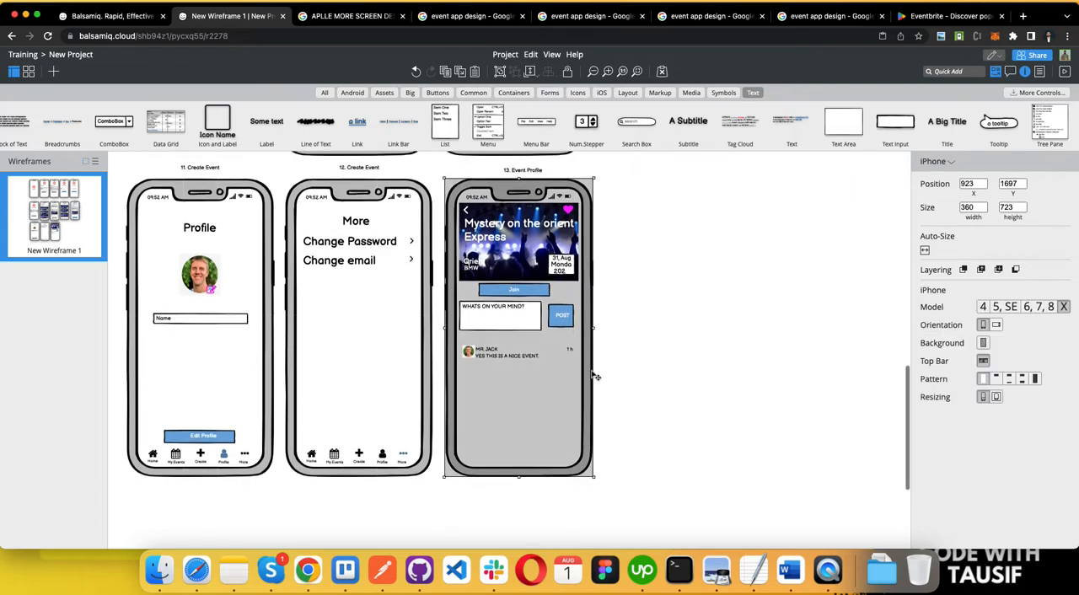
pyautogui.click(649, 372)
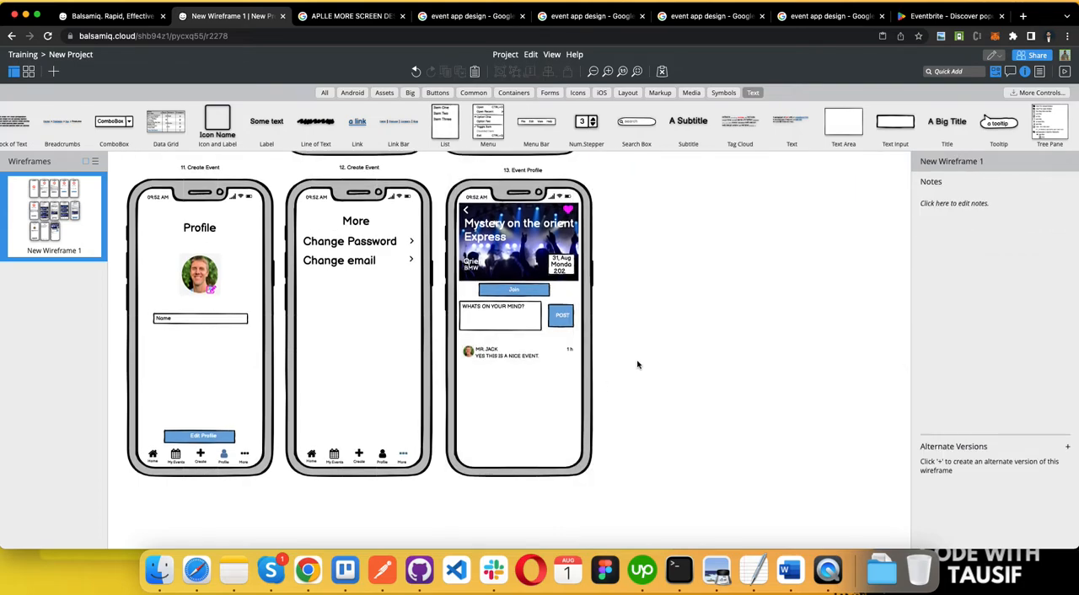
pyautogui.scroll(5, 638, 364)
pyautogui.hotkey('ctrl', 'Left')
pyautogui.hotkey('ctrl', 'Right')
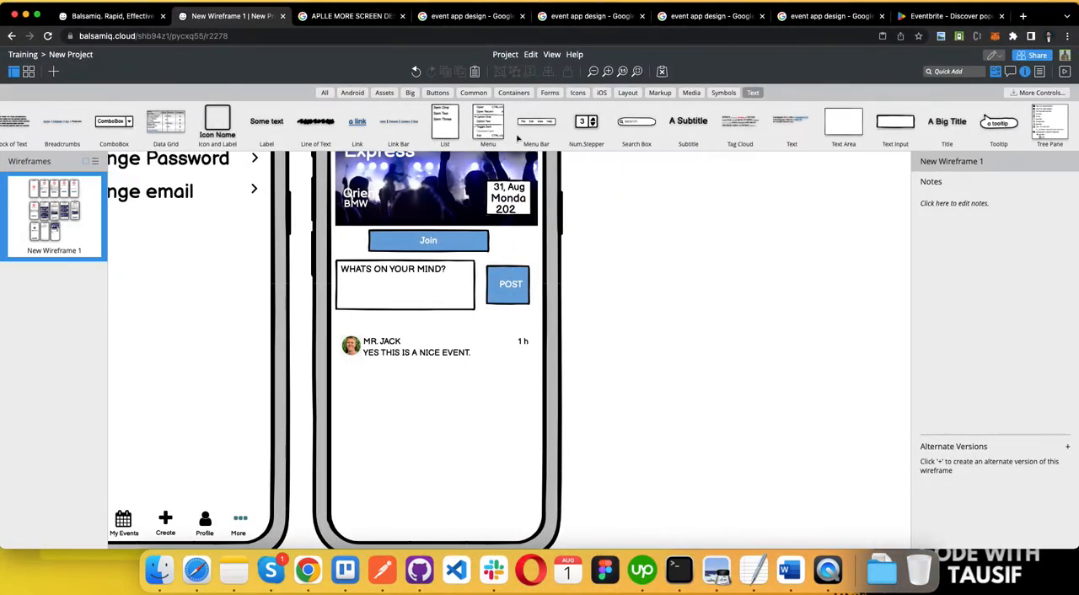
# Step: Place a horizontal rule about 278 px wide directly under the sample comment
pyautogui.click(550, 93)
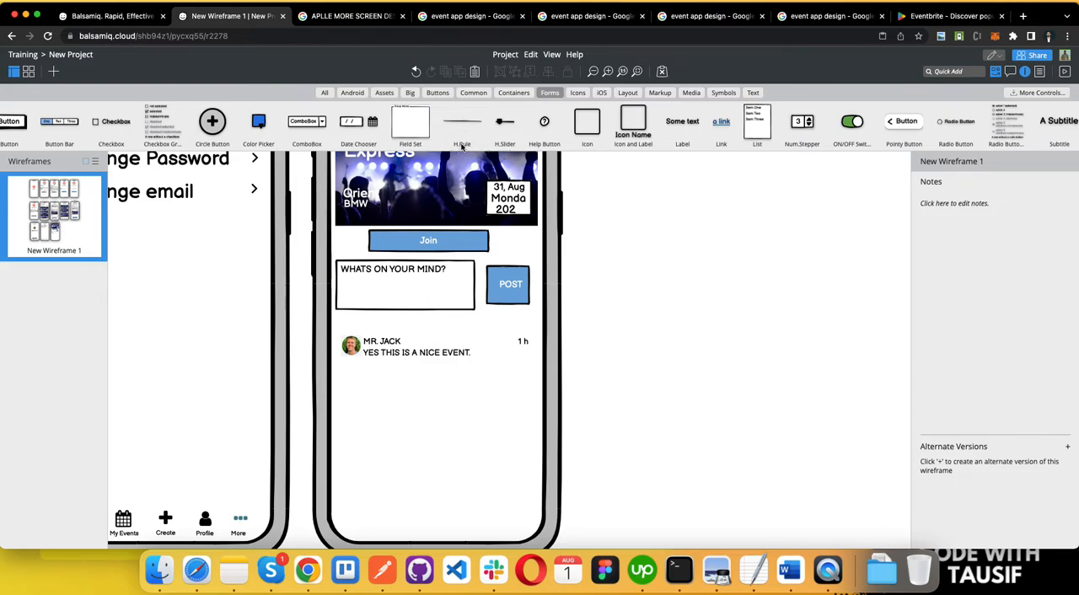
pyautogui.moveTo(458, 124); pyautogui.dragTo(535, 365)
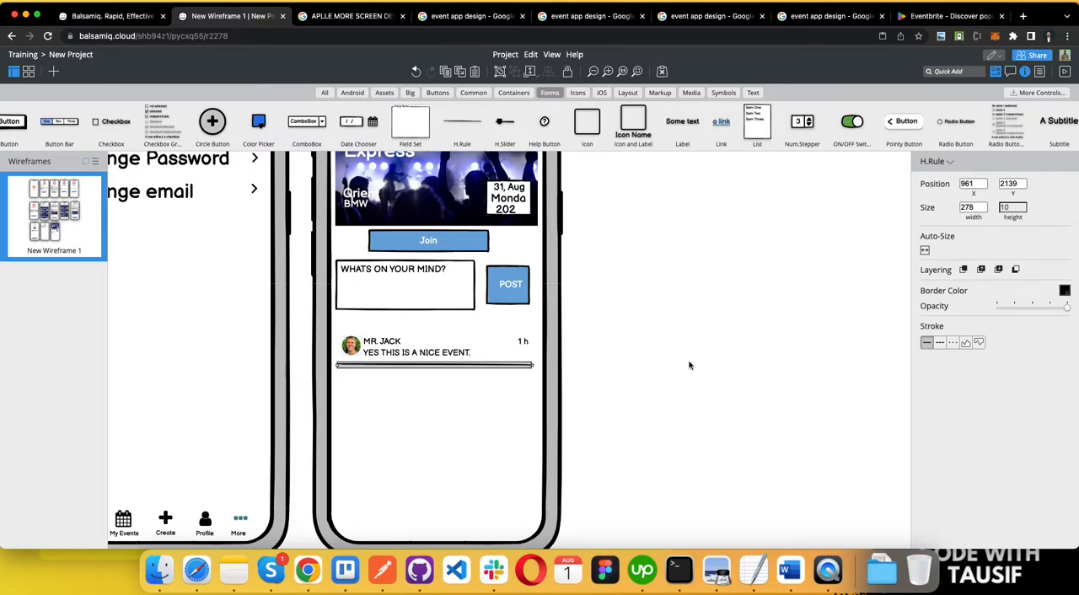
# Step: Switch to the requirements document in Word, check the Comments item with its sub-features, and return to the wireframe
pyautogui.hotkey('ctrl', 'Left')
pyautogui.doubleClick(247, 305)
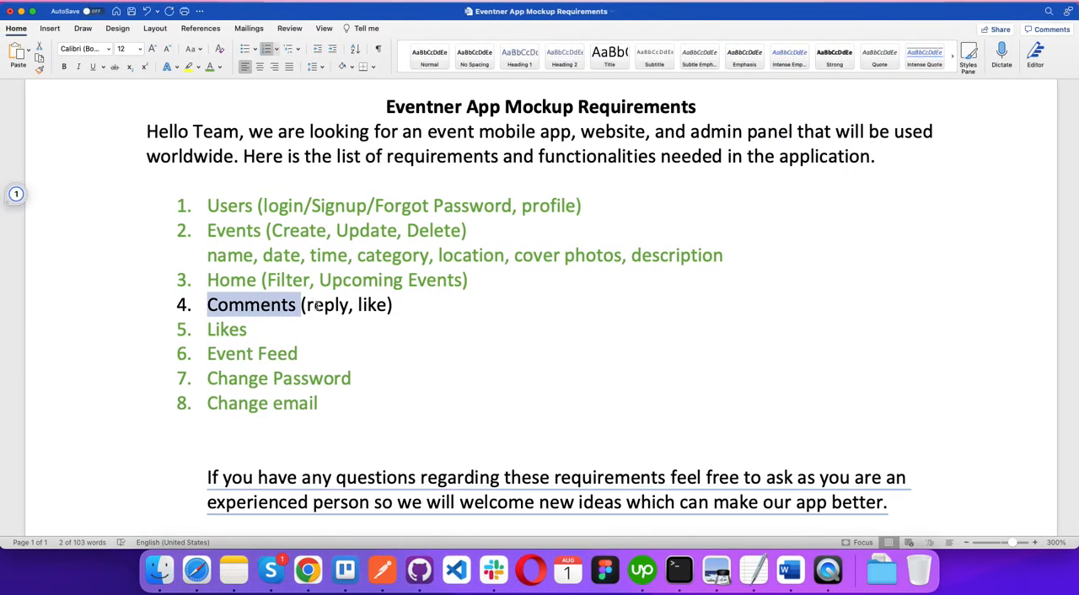
pyautogui.hotkey('ctrl', 'Right')
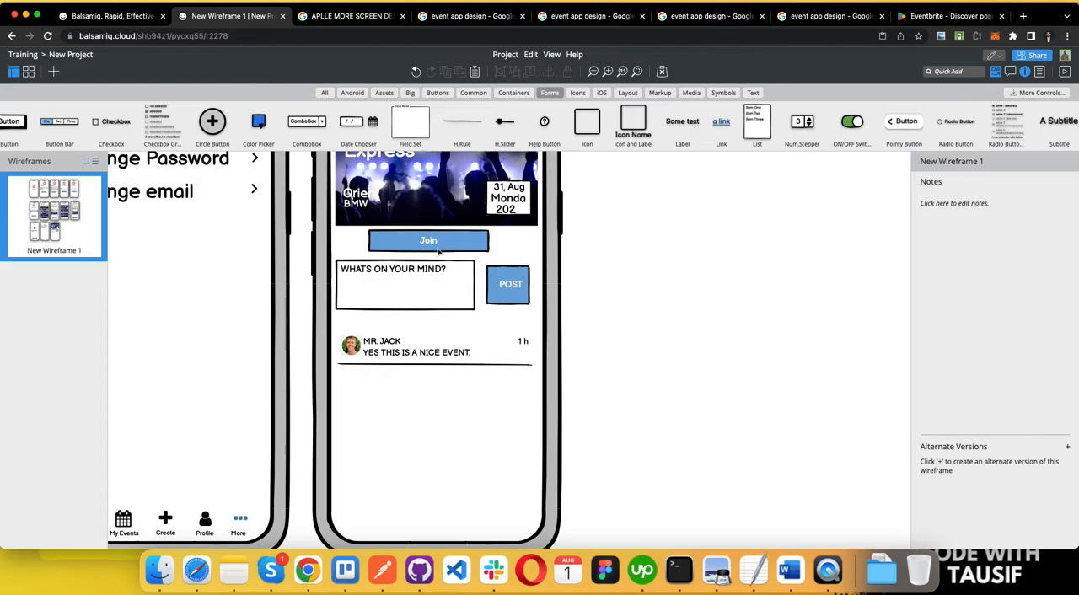
pyautogui.click(439, 246)
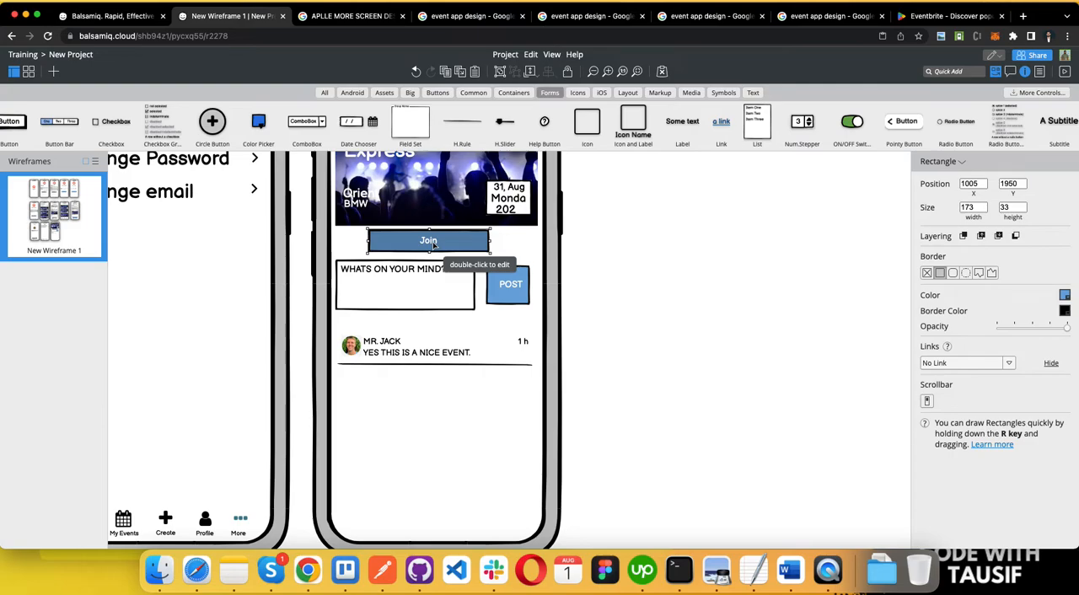
pyautogui.click(430, 244)
pyautogui.click(431, 285)
pyautogui.click(429, 245)
pyautogui.click(423, 270)
pyautogui.click(424, 245)
# Step: Copy the comment text below the horizontal rule and change the copy to "5 Like" at about X 976
pyautogui.click(392, 358)
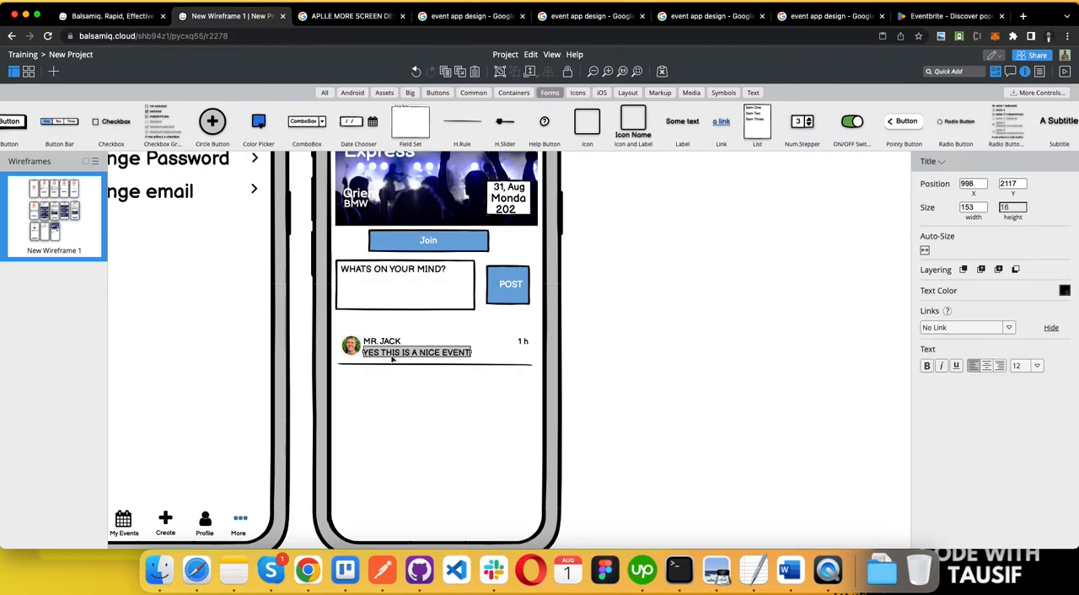
pyautogui.moveTo(392, 358); pyautogui.dragTo(368, 381)
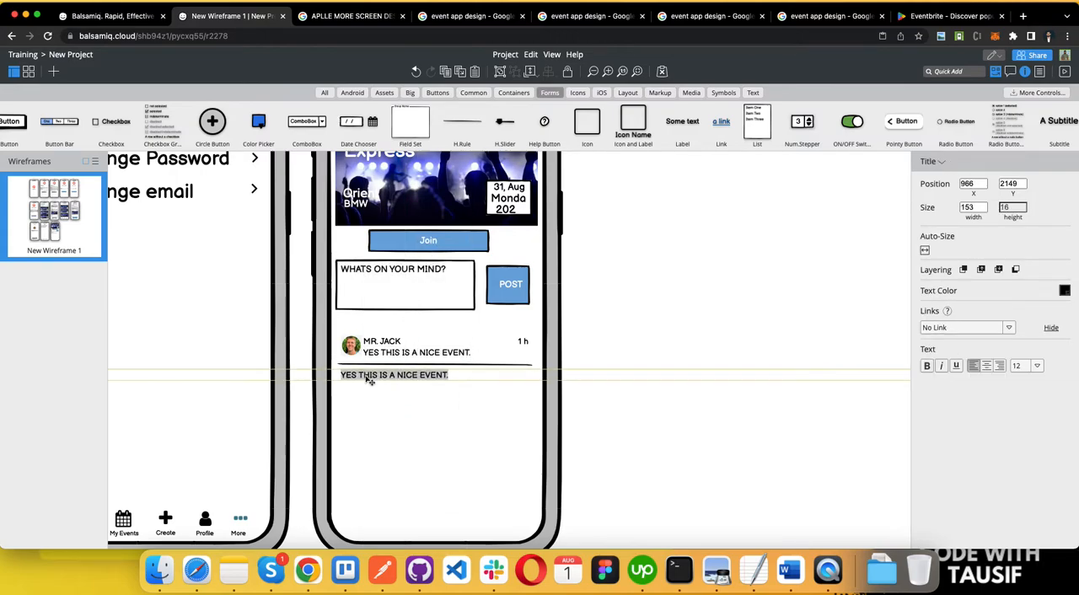
pyautogui.doubleClick(369, 382)
pyautogui.write('Like')
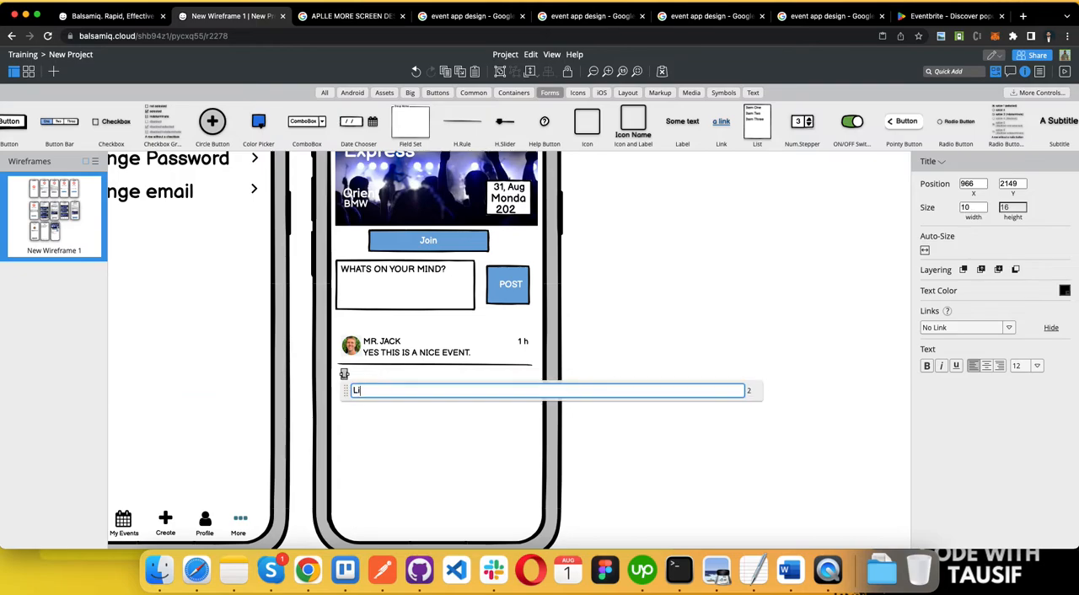
pyautogui.click(401, 420)
pyautogui.click(352, 375)
pyautogui.moveTo(352, 374); pyautogui.dragTo(363, 378)
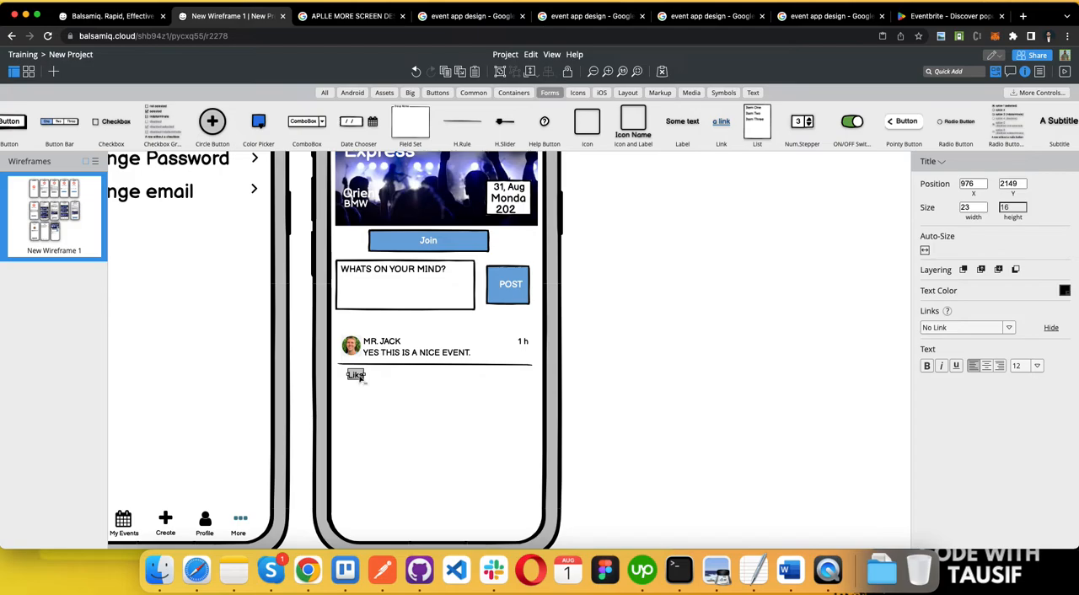
pyautogui.doubleClick(358, 377)
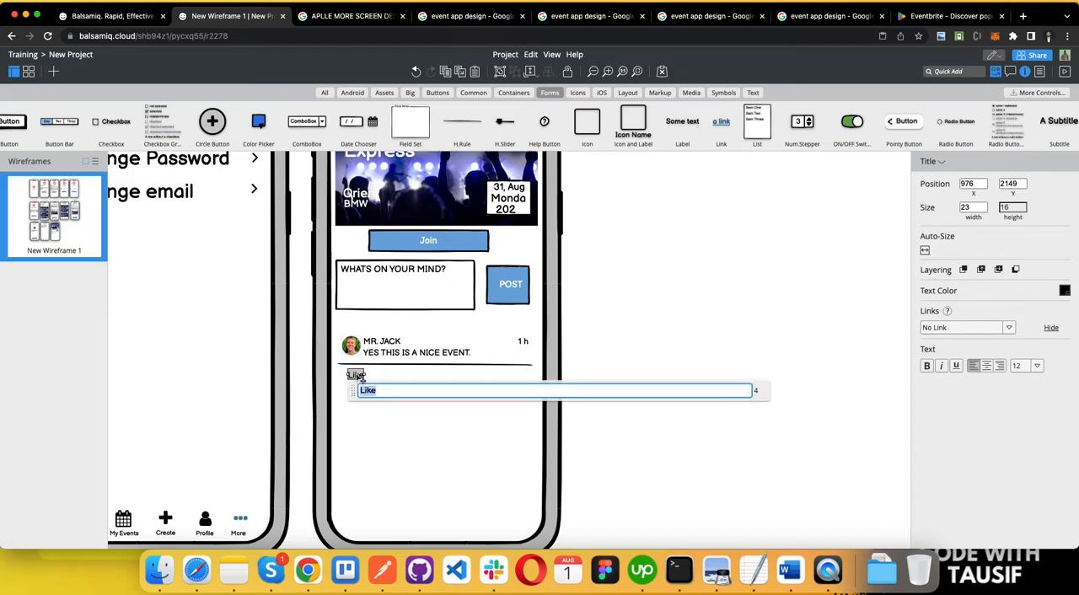
pyautogui.write('5')
pyautogui.click(380, 418)
# Step: Copy the header's heart icon to the start of the "5 Like" line at size XS, with the label shifted clear of it
pyautogui.scroll(2, 397, 287)
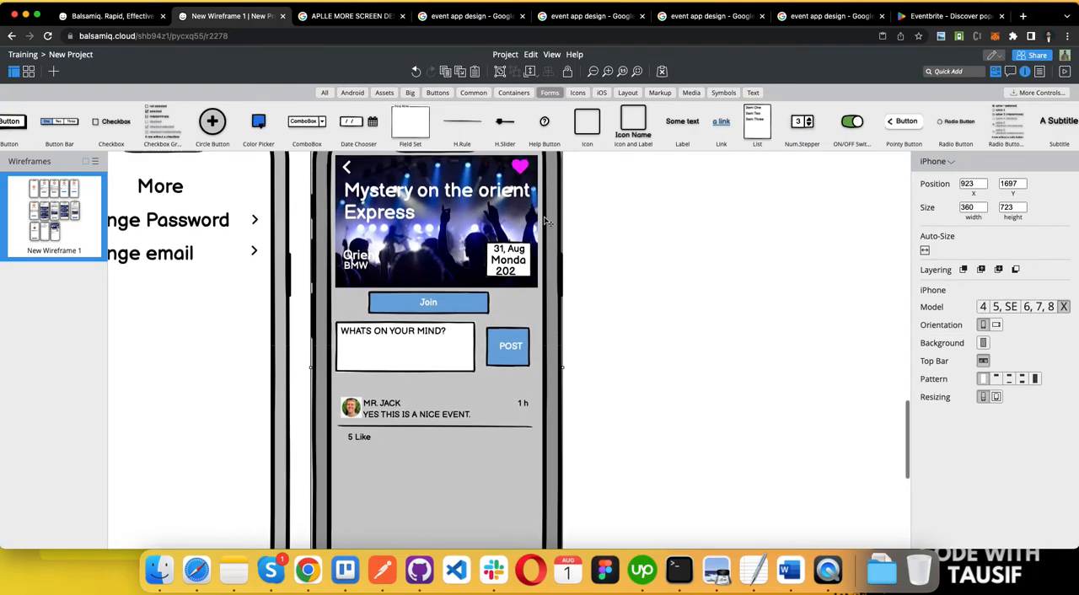
pyautogui.click(518, 173)
pyautogui.moveTo(518, 174); pyautogui.dragTo(347, 440)
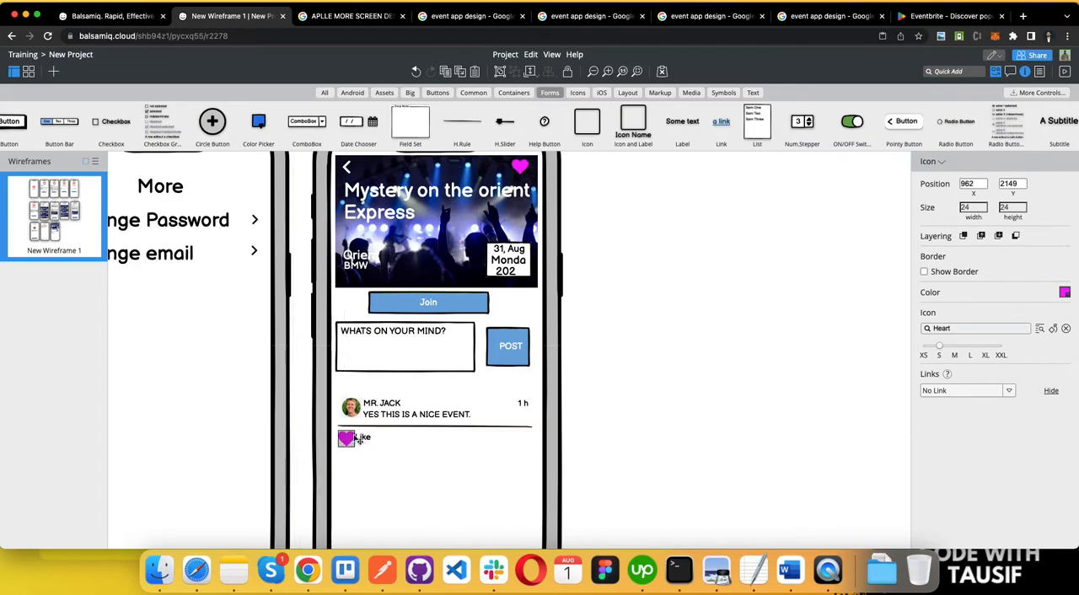
pyautogui.click(924, 355)
pyautogui.click(392, 446)
pyautogui.click(361, 438)
# Step: Copy the "5 Like" label along its line to about X 1083 and change the copy to "Reply"
pyautogui.moveTo(348, 438); pyautogui.dragTo(427, 436)
pyautogui.press('super+c')
pyautogui.press('super+v')
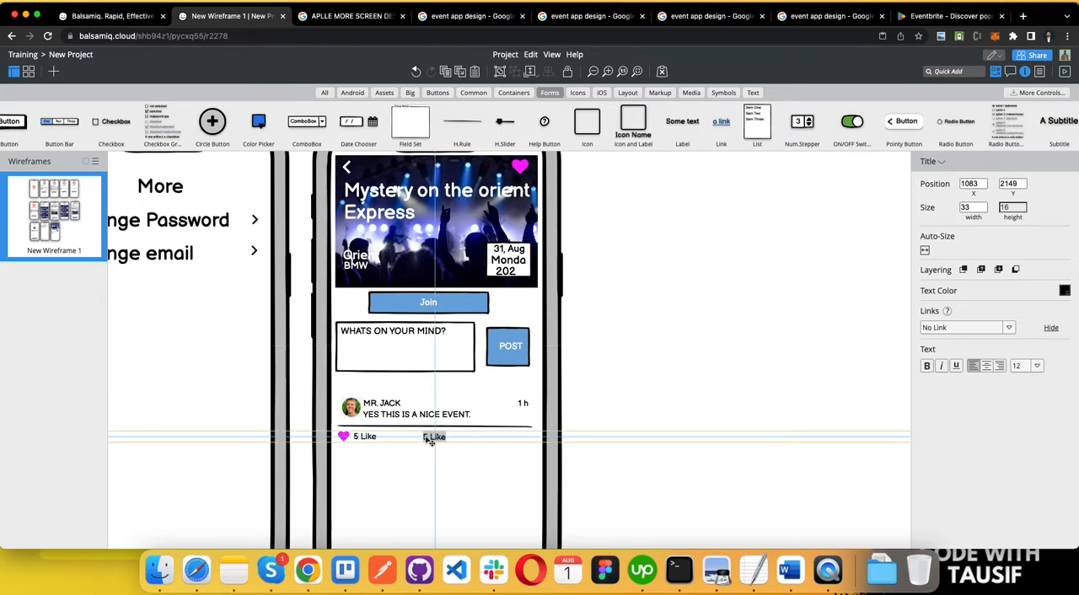
pyautogui.doubleClick(426, 436)
pyautogui.write('REPL')
pyautogui.press('BackSpace')
pyautogui.press('BackSpace')
pyautogui.press('BackSpace')
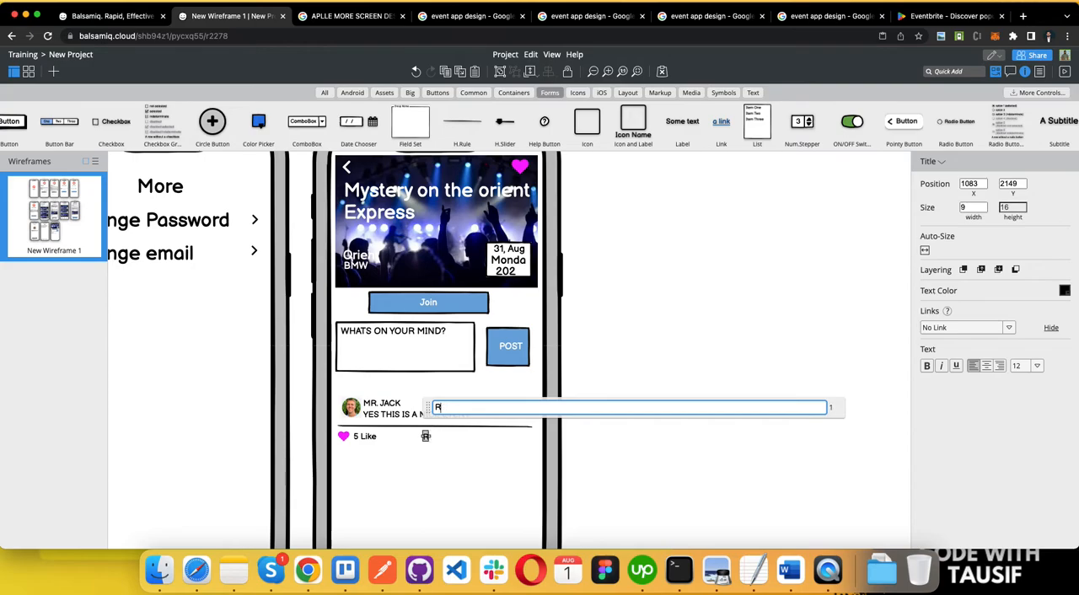
pyautogui.write('eply')
pyautogui.click(422, 463)
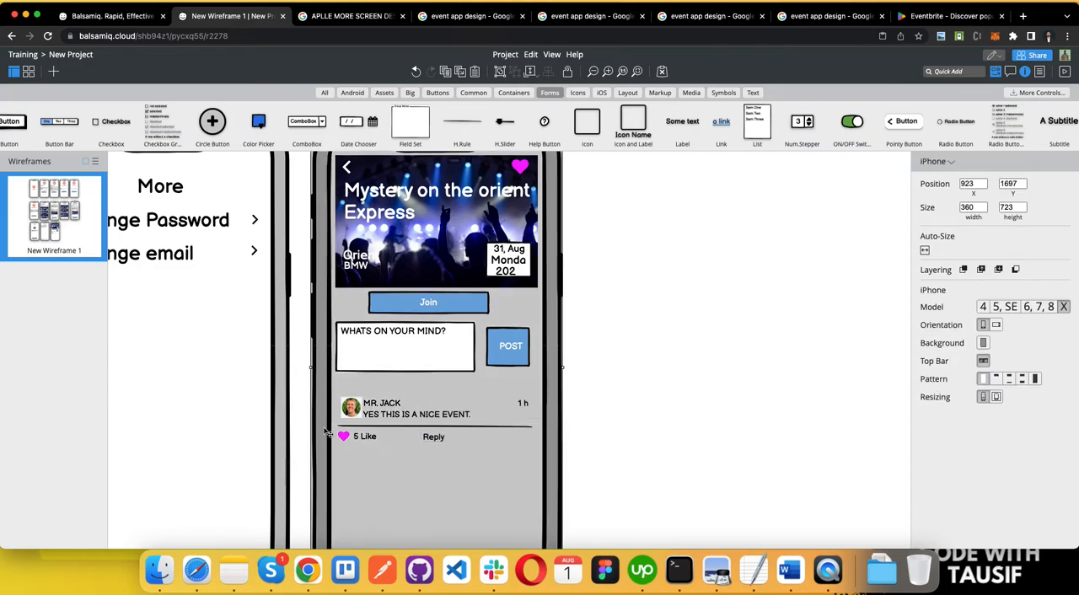
# Step: Copy the small heart icon to just before the "Reply" label and change the copy to the filled comment icon
pyautogui.click(344, 437)
pyautogui.moveTo(351, 445); pyautogui.dragTo(420, 445)
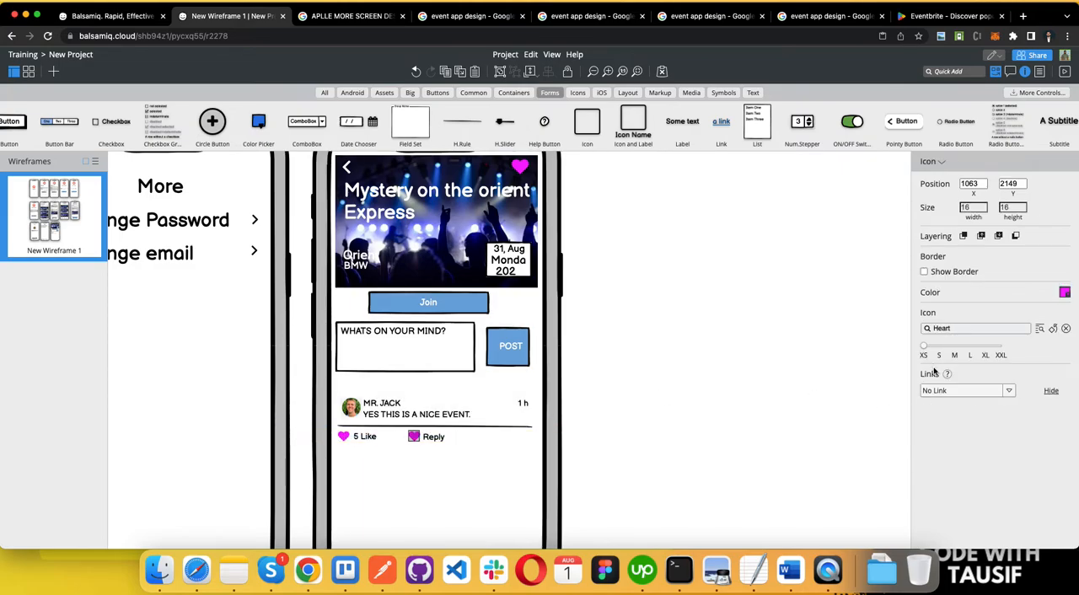
pyautogui.click(969, 328)
pyautogui.write('comme')
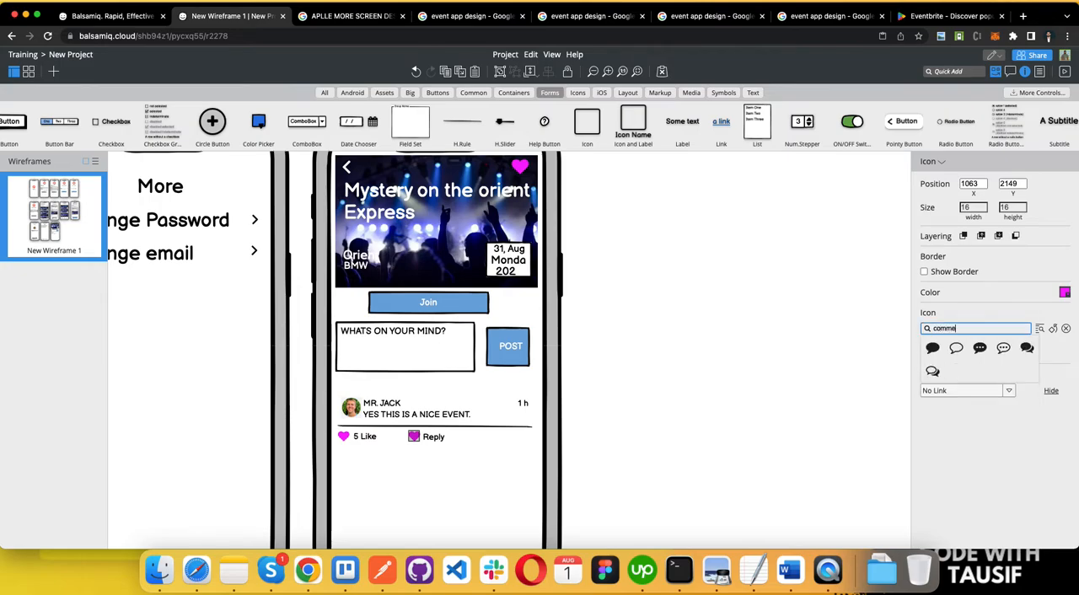
pyautogui.click(956, 347)
pyautogui.click(410, 452)
# Step: Set the comment icon's color to black
pyautogui.click(415, 442)
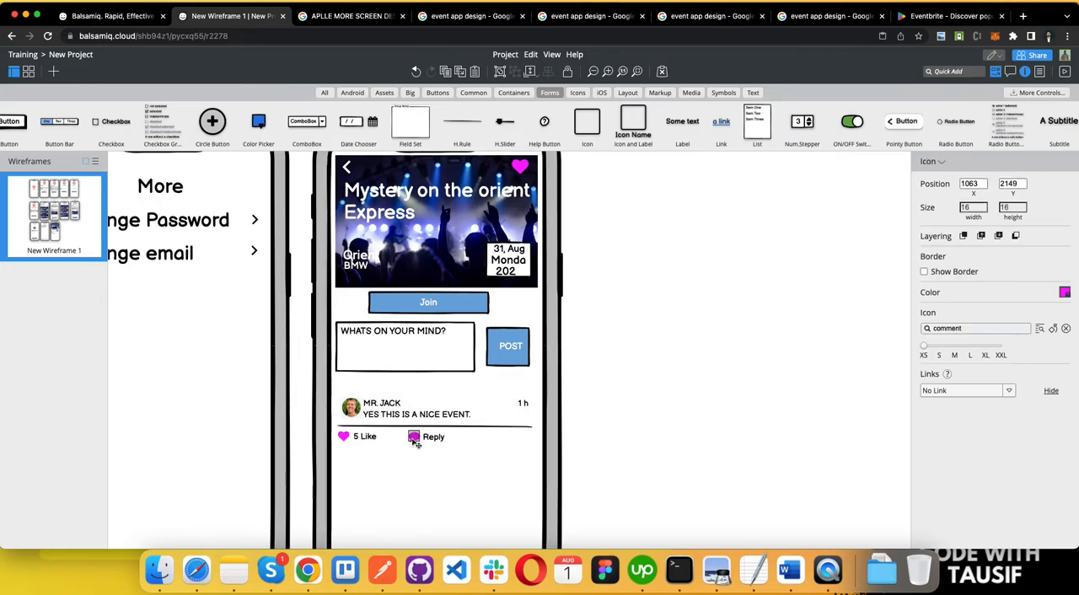
pyautogui.click(1065, 292)
pyautogui.click(998, 328)
pyautogui.click(563, 487)
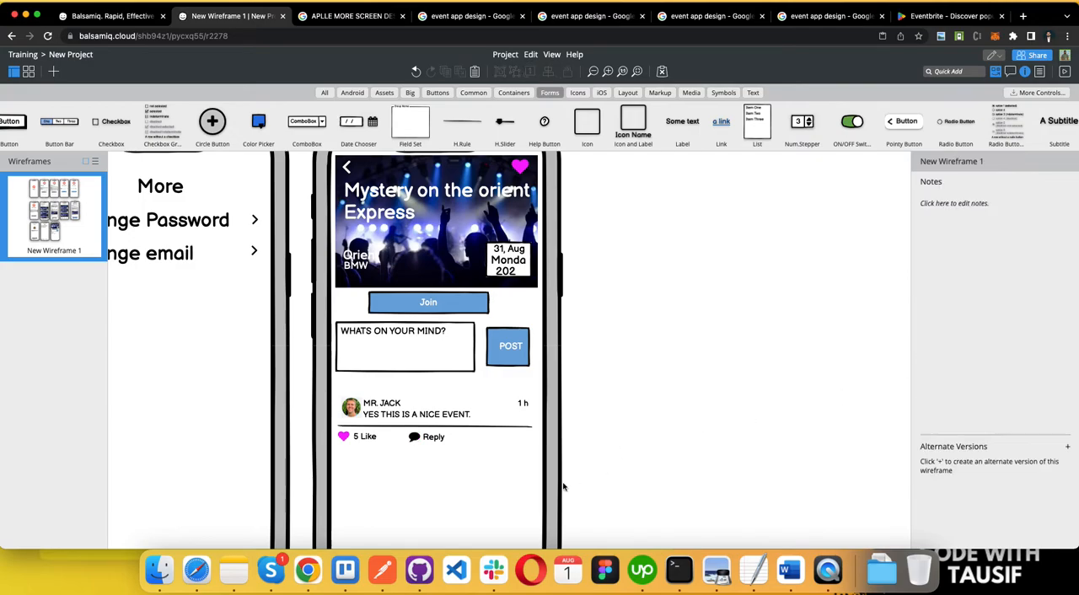
pyautogui.click(432, 438)
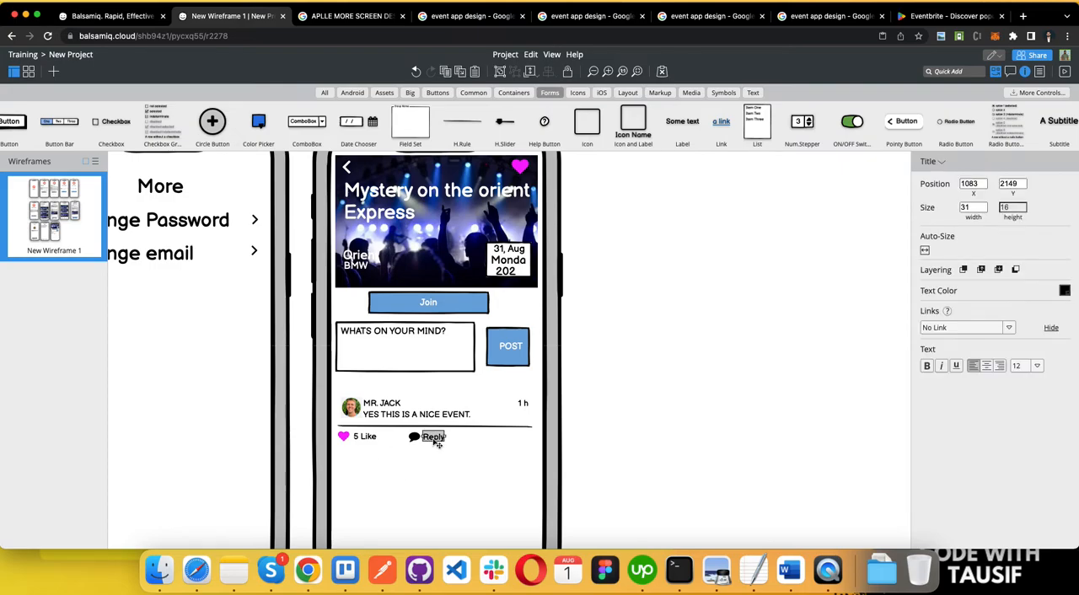
pyautogui.doubleClick(433, 440)
pyautogui.click(415, 463)
pyautogui.click(433, 441)
pyautogui.click(406, 442)
pyautogui.click(362, 440)
# Step: Duplicate the "Reply" label beside the comment icon and change one of the two labels to "100"
pyautogui.click(438, 439)
pyautogui.moveTo(445, 439); pyautogui.dragTo(449, 453)
pyautogui.doubleClick(449, 452)
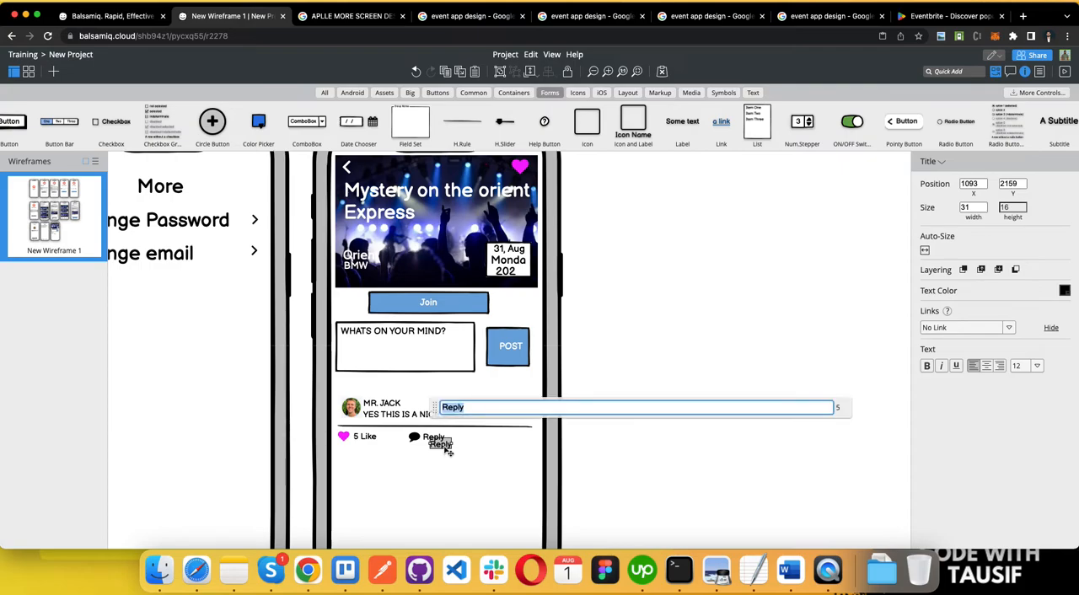
pyautogui.write('100')
pyautogui.click(448, 463)
# Step: Move the "Reply" label to about X 1189 and the "100" label to about X 1082, just after the comment icon
pyautogui.click(440, 446)
pyautogui.moveTo(438, 446); pyautogui.dragTo(516, 443)
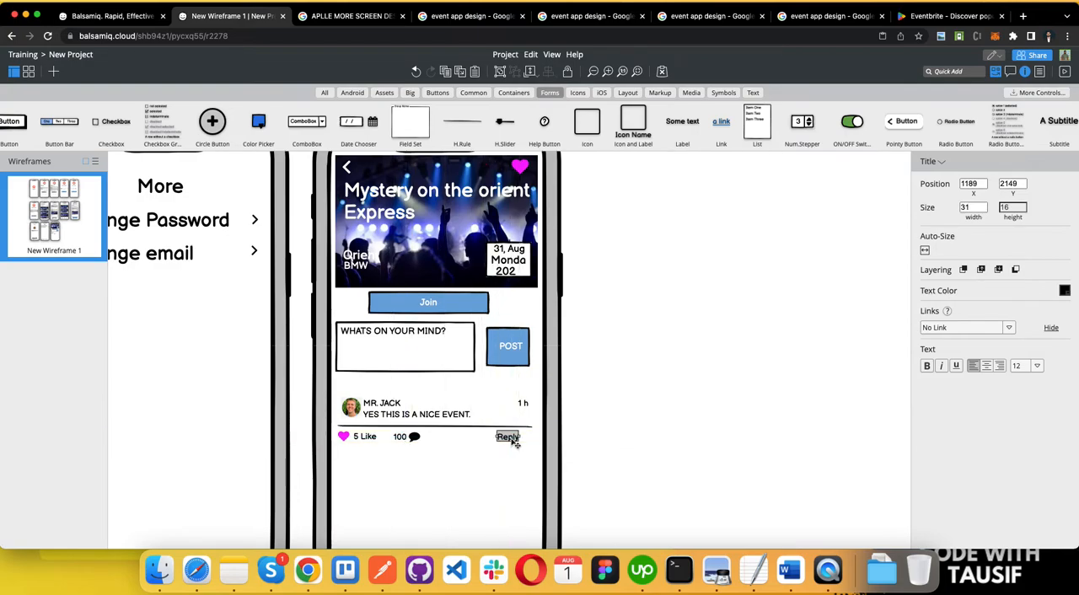
pyautogui.click(397, 438)
pyautogui.moveTo(394, 436); pyautogui.dragTo(431, 440)
pyautogui.press('super+z')
# Step: Change the "100" label to "100 comments"
pyautogui.doubleClick(431, 440)
pyautogui.write('100 ')
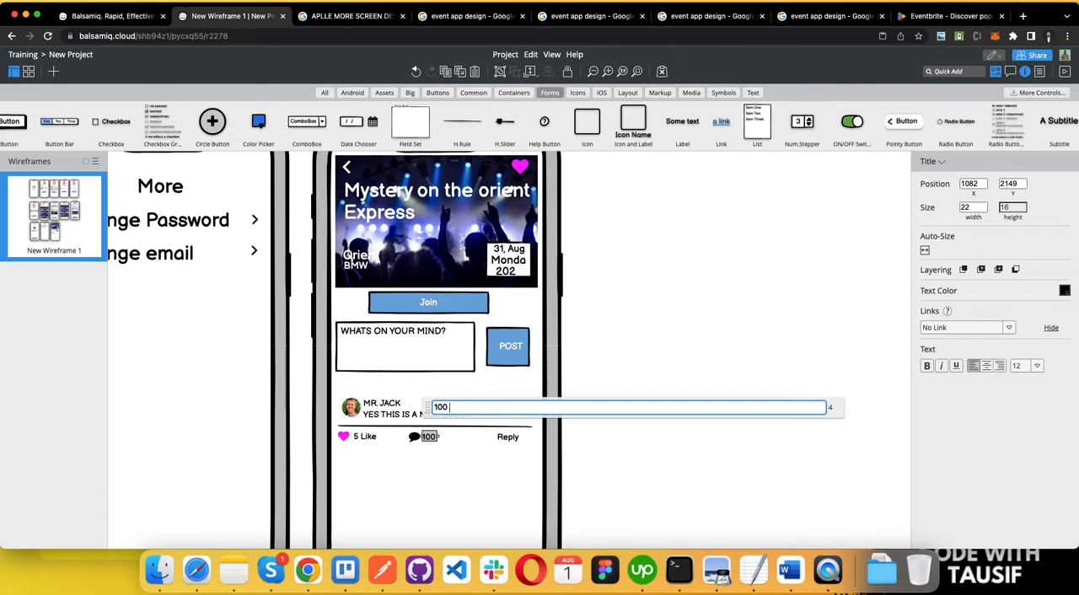
pyautogui.write('comments')
pyautogui.click(472, 489)
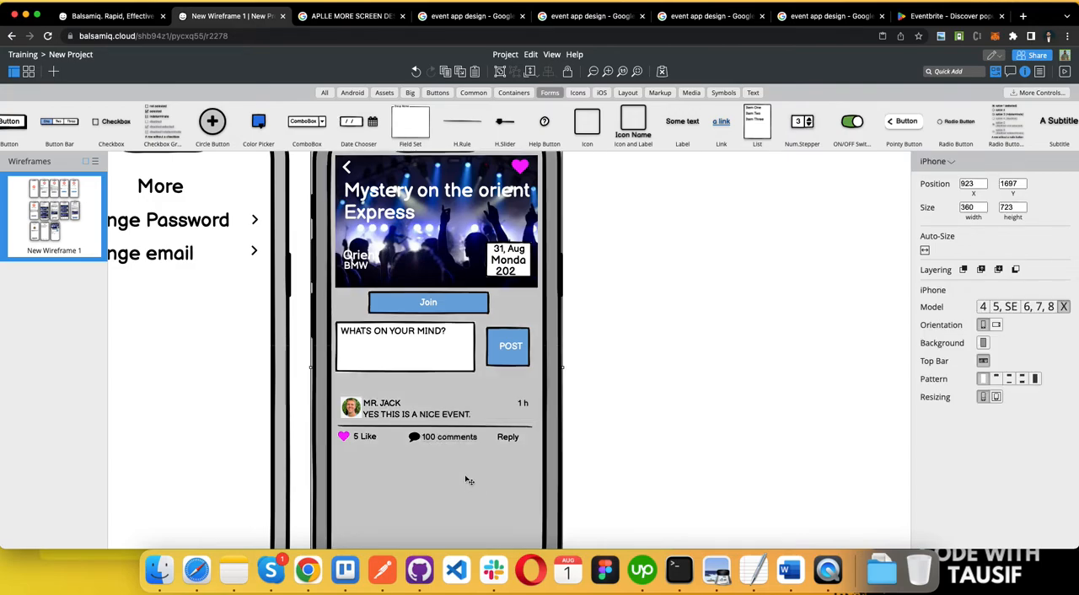
pyautogui.doubleClick(454, 441)
pyautogui.click(490, 408)
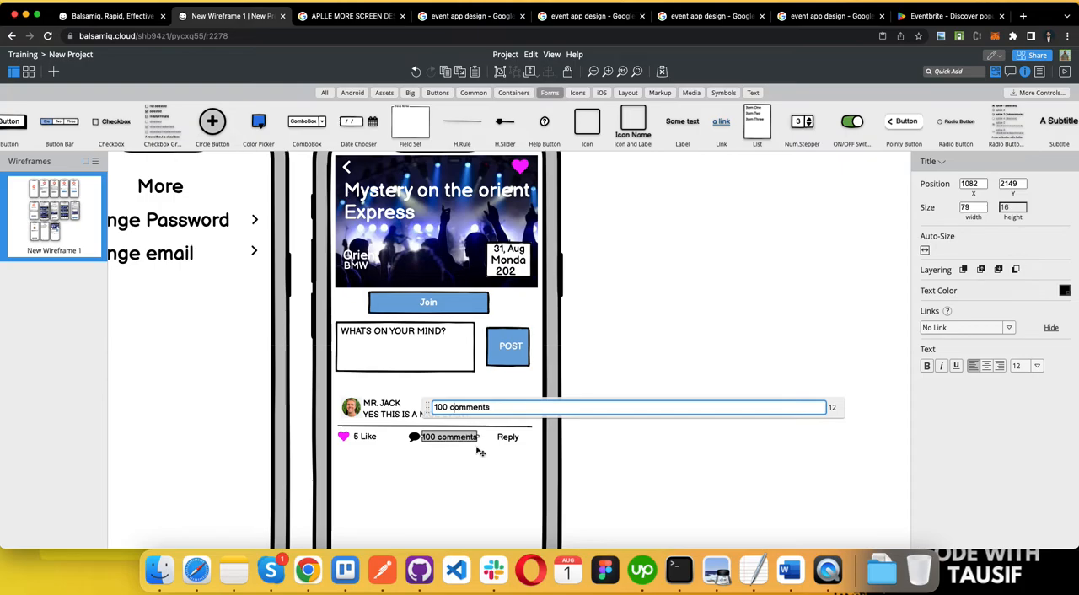
pyautogui.click(501, 457)
# Step: Copy the comment icon to just before "Reply", change the copy to the Reply icon and shift the label clear of it
pyautogui.click(413, 437)
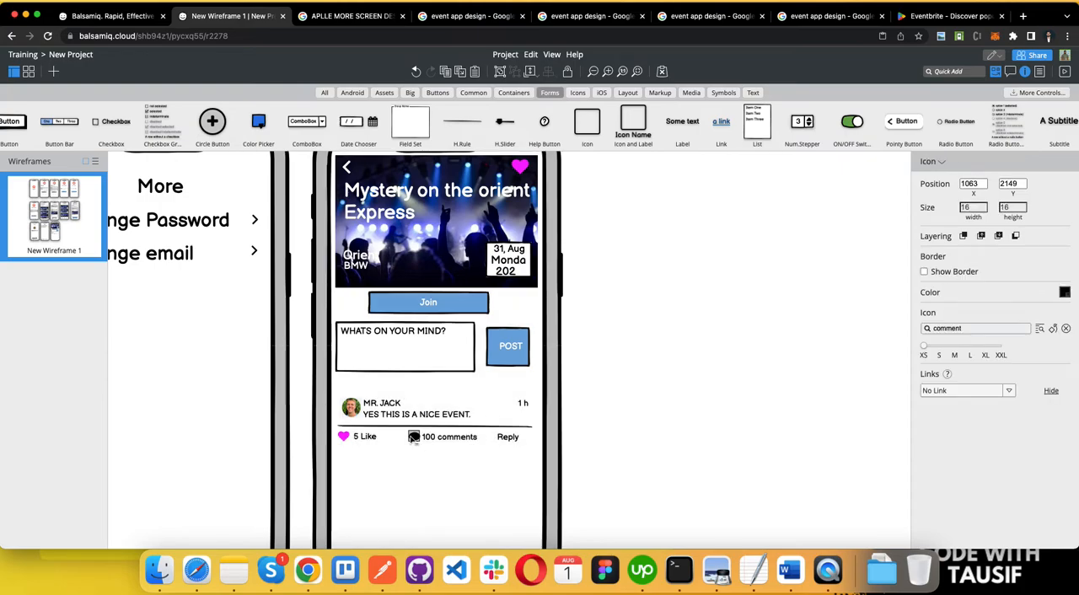
pyautogui.moveTo(414, 440); pyautogui.dragTo(504, 441)
pyautogui.click(970, 328)
pyautogui.write('repl')
pyautogui.click(934, 348)
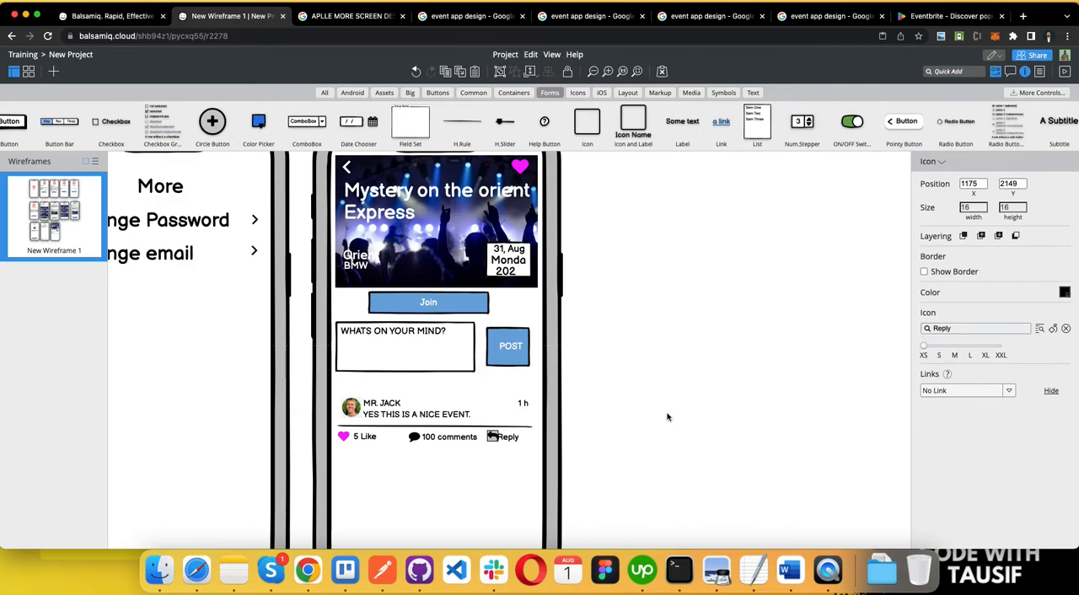
pyautogui.click(520, 455)
pyautogui.click(495, 438)
pyautogui.moveTo(506, 438); pyautogui.dragTo(510, 436)
# Step: Shift the "100 comments" label and its comment icon slightly closer to the "5 Like" label
pyautogui.click(445, 438)
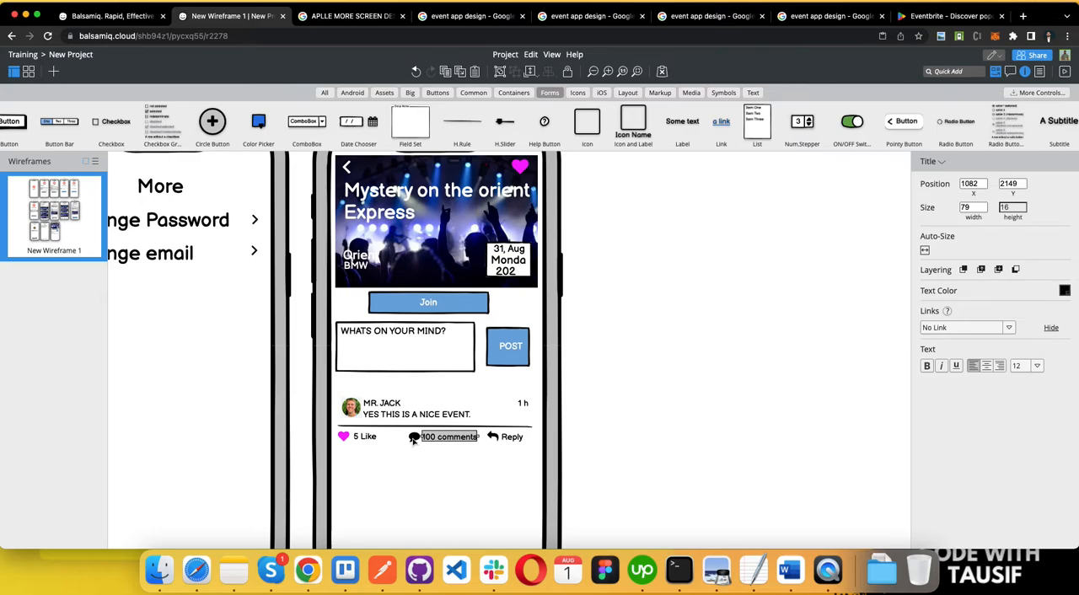
pyautogui.keyDown('shift'); pyautogui.click(414, 439); pyautogui.keyUp('shift')
pyautogui.moveTo(414, 439); pyautogui.dragTo(415, 442)
pyautogui.click(646, 422)
# Step: Duplicate the whole comment block, including its photo, texts, rule and the like, comments and reply row
pyautogui.scroll(-2, 648, 422)
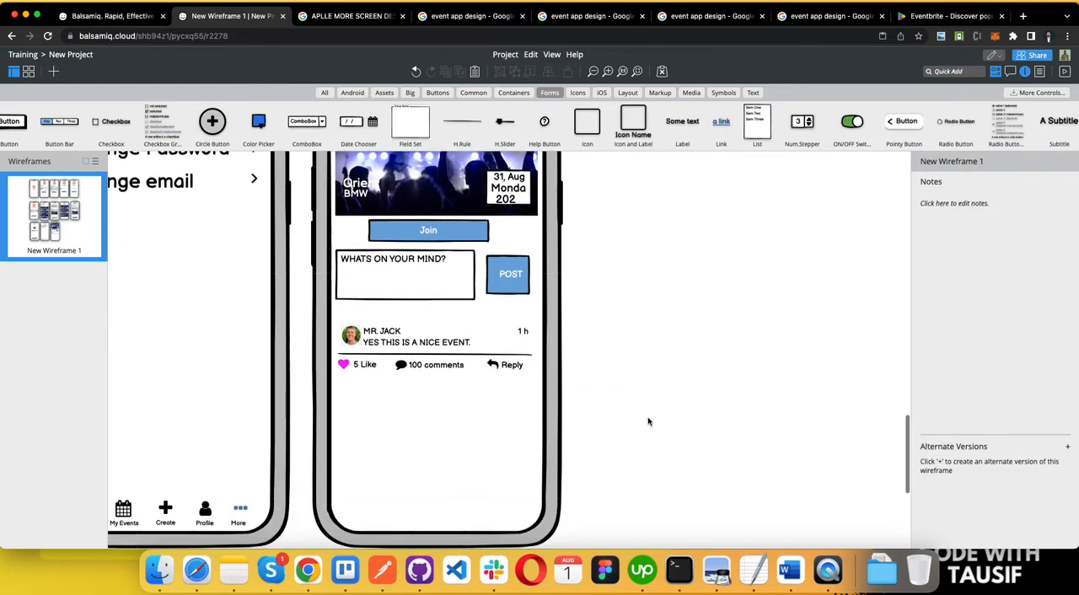
pyautogui.scroll(3, 332, 412)
pyautogui.scroll(-5, 332, 412)
pyautogui.scroll(2, 332, 412)
pyautogui.click(380, 323)
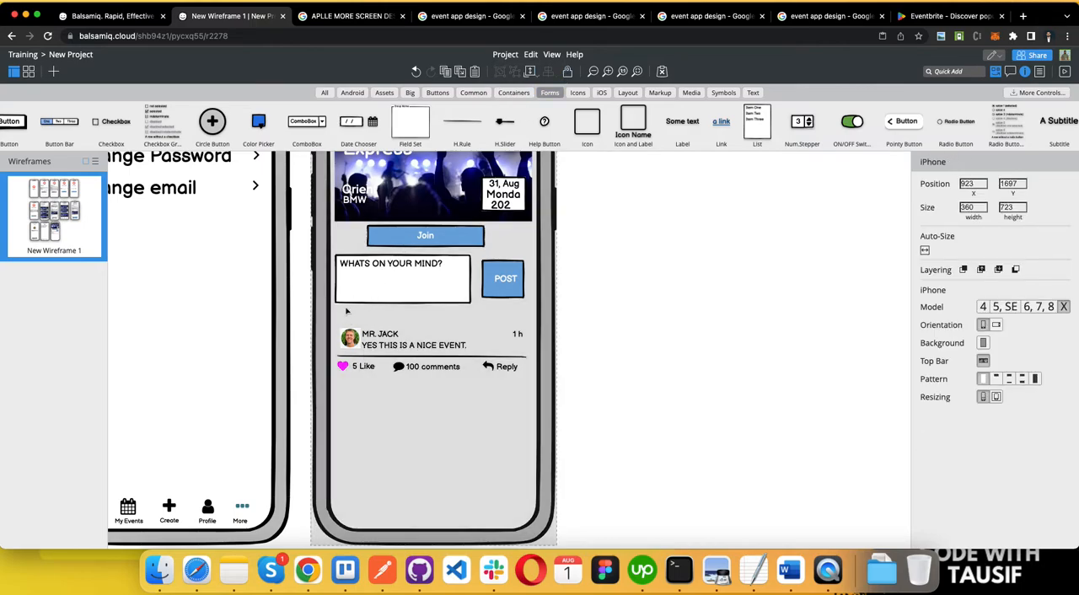
pyautogui.moveTo(338, 315); pyautogui.dragTo(531, 408)
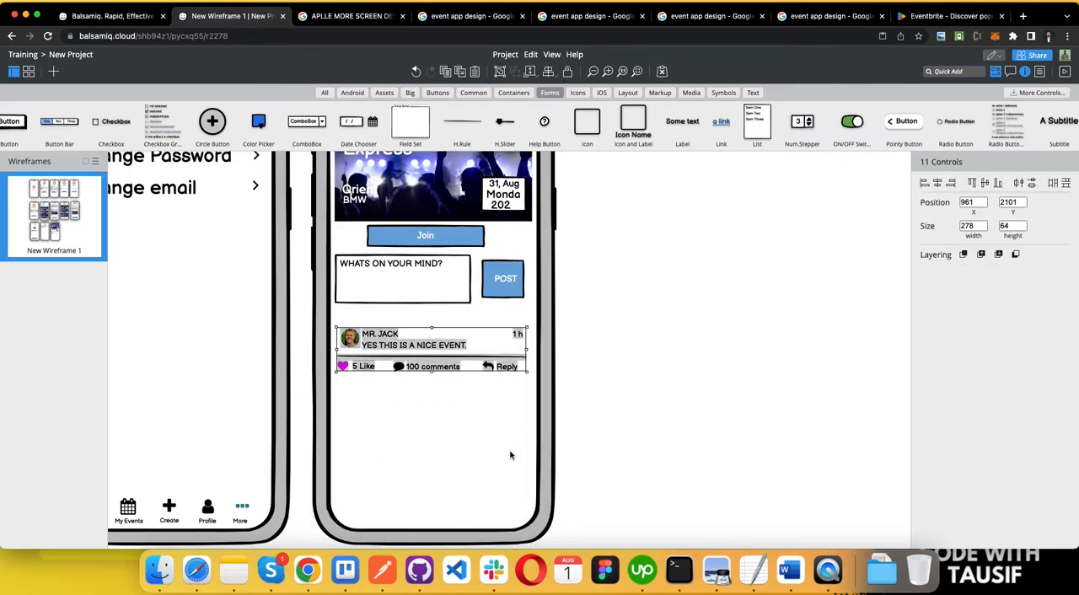
pyautogui.press('super+d')
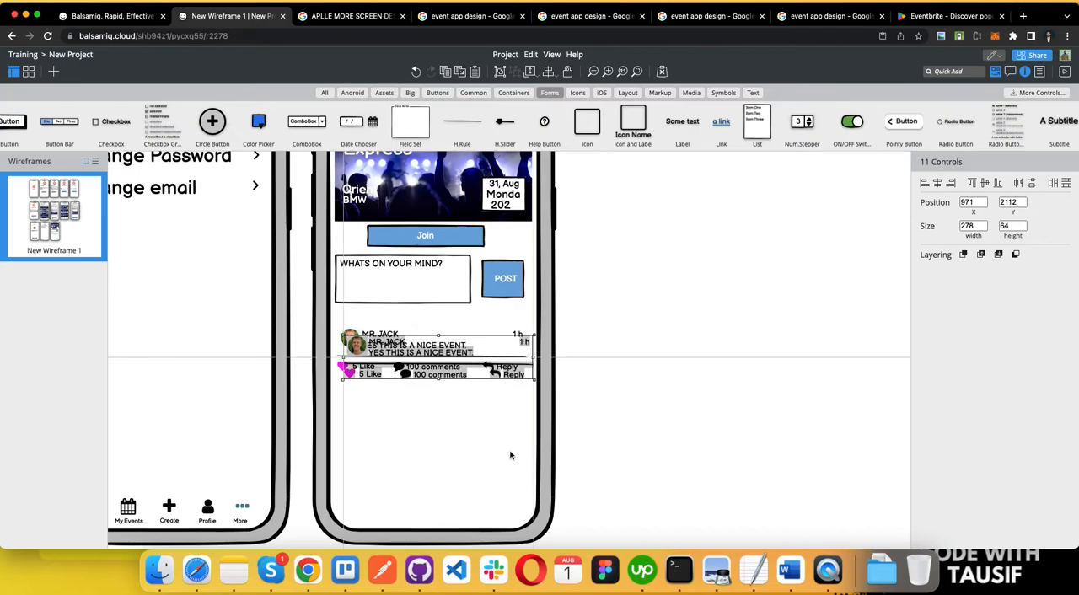
# Step: Move the duplicated comment block directly below the original, to X 964, Y 2187
pyautogui.press('Down')
pyautogui.press('Down')
pyautogui.press('Down')
pyautogui.press('Down')
pyautogui.press('Down')
pyautogui.press('Down')
pyautogui.press('Down')
pyautogui.press('Down')
pyautogui.press('Down')
pyautogui.press('Down')
pyautogui.press('Down')
pyautogui.press('Down')
pyautogui.press('Down')
pyautogui.press('Down')
pyautogui.press('Down')
pyautogui.press('Down')
pyautogui.press('Down')
pyautogui.press('Down')
pyautogui.press('Down')
pyautogui.press('Down')
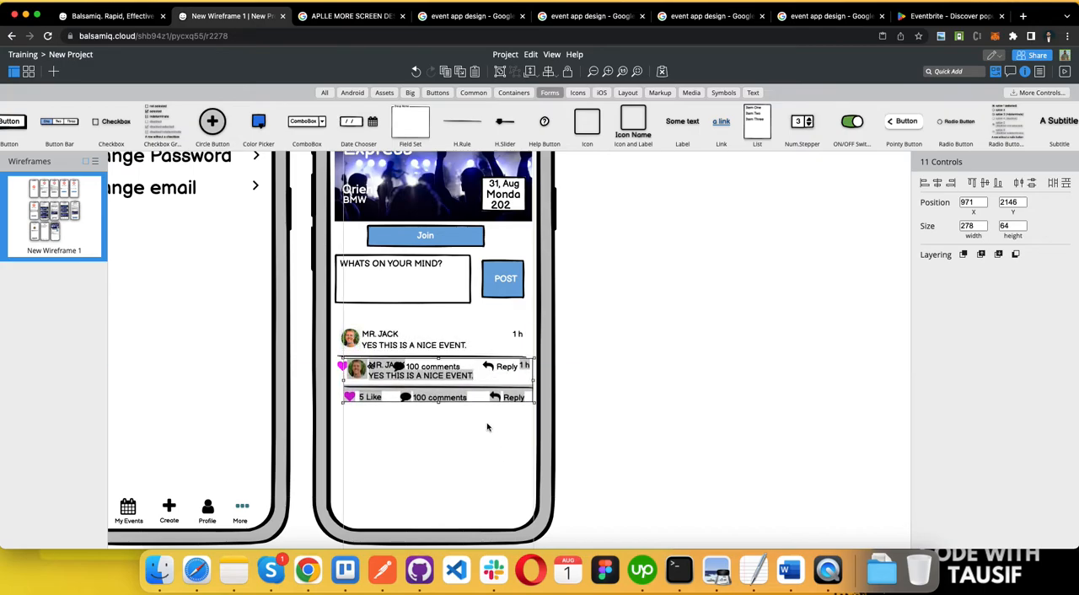
pyautogui.press('Down')
pyautogui.press('Down')
pyautogui.press('Down')
pyautogui.press('Down')
pyautogui.press('Down')
pyautogui.press('Down')
pyautogui.press('Down')
pyautogui.press('Down')
pyautogui.press('Down')
pyautogui.press('Down')
pyautogui.press('Down')
pyautogui.press('Down')
pyautogui.press('Down')
pyautogui.press('Down')
pyautogui.press('Down')
pyautogui.press('Down')
pyautogui.press('Down')
pyautogui.press('Down')
pyautogui.press('Down')
pyautogui.press('Down')
pyautogui.press('Left')
pyautogui.press('Left')
pyautogui.press('Left')
pyautogui.press('Left')
pyautogui.press('Left')
pyautogui.press('Left')
pyautogui.press('Left')
pyautogui.press('Left')
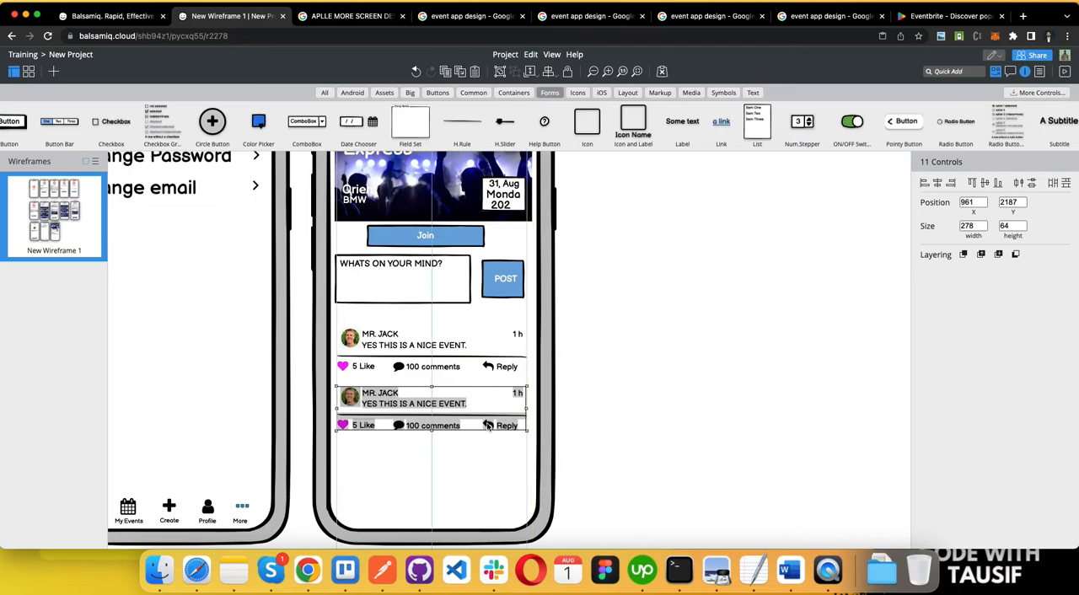
pyautogui.press('Right')
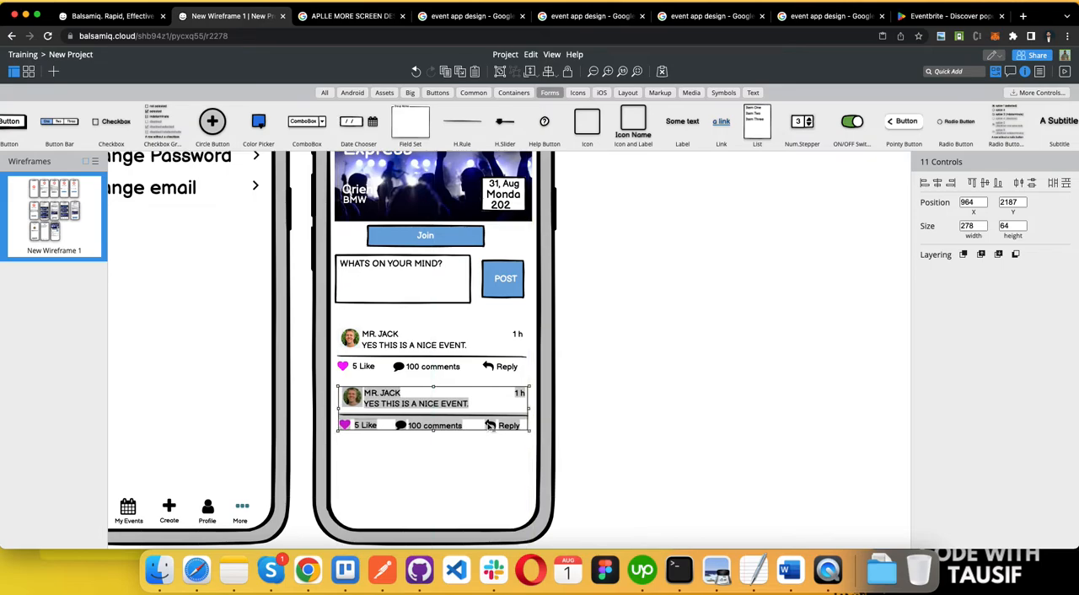
# Step: Duplicate the second comment block and place the copy directly below it, at X 965, Y 2267
pyautogui.press('Right')
pyautogui.press('Right')
pyautogui.press('Right')
pyautogui.press('Right')
pyautogui.press('Right')
pyautogui.press('Right')
pyautogui.press('Right')
pyautogui.press('Right')
pyautogui.press('Right')
pyautogui.press('Right')
pyautogui.press('Down')
pyautogui.press('Down')
pyautogui.press('Down')
pyautogui.press('Down')
pyautogui.press('Down')
pyautogui.press('Down')
pyautogui.press('Down')
pyautogui.press('Down')
pyautogui.press('Down')
pyautogui.press('Down')
pyautogui.press('Down')
pyautogui.press('Down')
pyautogui.press('Down')
pyautogui.press('Down')
pyautogui.press('Down')
pyautogui.press('Down')
pyautogui.press('Down')
pyautogui.press('Down')
pyautogui.press('Down')
pyautogui.press('Down')
pyautogui.press('Down')
pyautogui.press('Down')
pyautogui.press('Down')
pyautogui.press('Down')
pyautogui.press('Down')
pyautogui.press('Down')
pyautogui.press('Down')
pyautogui.press('Down')
pyautogui.press('Down')
pyautogui.press('Down')
pyautogui.press('Down')
pyautogui.press('Down')
pyautogui.press('Down')
pyautogui.press('Down')
pyautogui.press('Down')
pyautogui.press('Down')
pyautogui.press('Down')
pyautogui.press('Down')
pyautogui.press('Down')
pyautogui.press('Down')
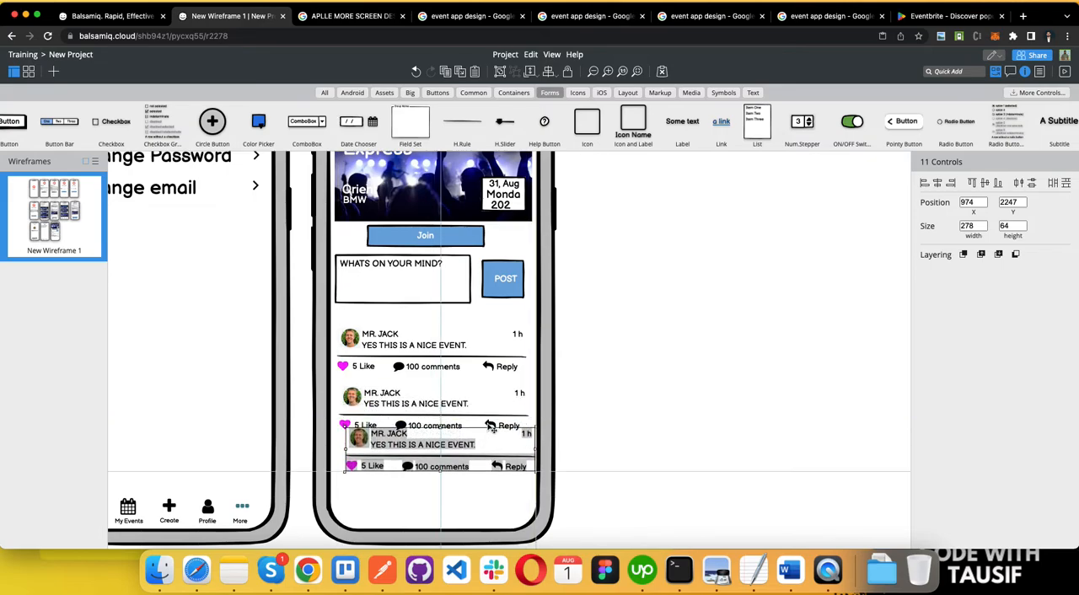
pyautogui.press('Left')
pyautogui.press('Left')
pyautogui.press('Up')
pyautogui.press('Up')
pyautogui.press('Up')
pyautogui.press('Up')
pyautogui.press('Up')
pyautogui.press('Up')
pyautogui.press('Up')
pyautogui.press('Up')
pyautogui.press('Up')
pyautogui.press('Up')
pyautogui.press('Up')
pyautogui.press('Up')
pyautogui.press('Up')
pyautogui.press('Up')
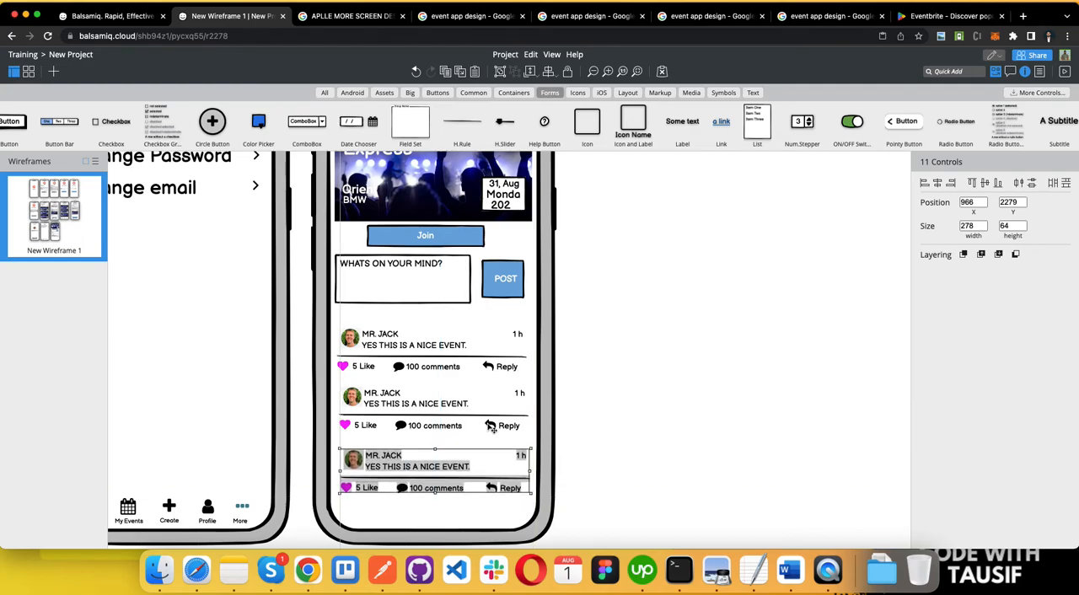
pyautogui.press('Left')
pyautogui.press('Left')
pyautogui.press('Left')
pyautogui.press('Left')
pyautogui.press('Left')
pyautogui.press('Left')
pyautogui.press('Left')
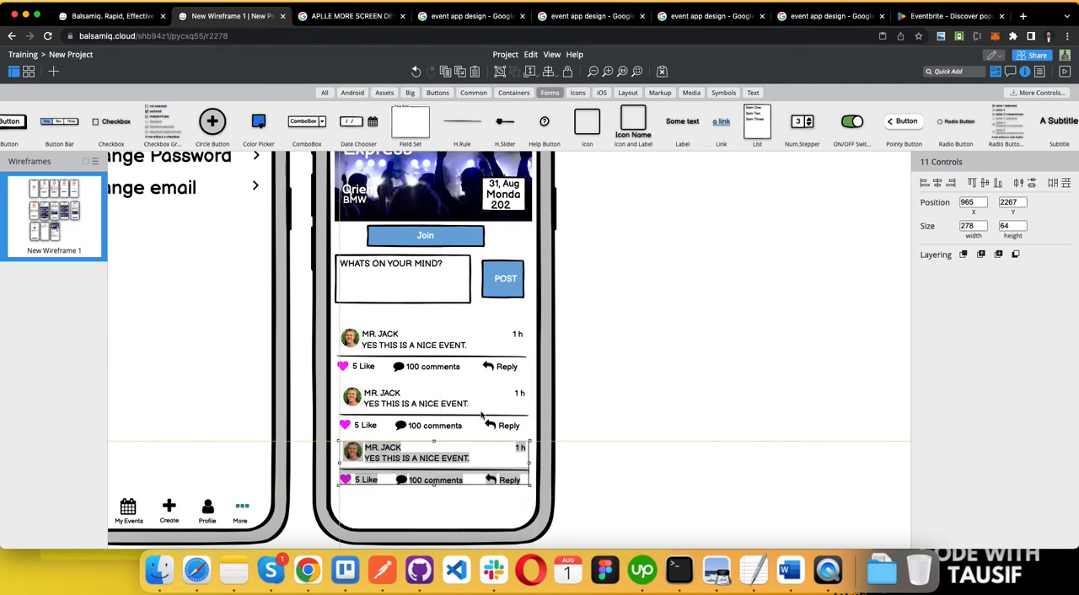
pyautogui.click(658, 380)
pyautogui.scroll(1, 632, 455)
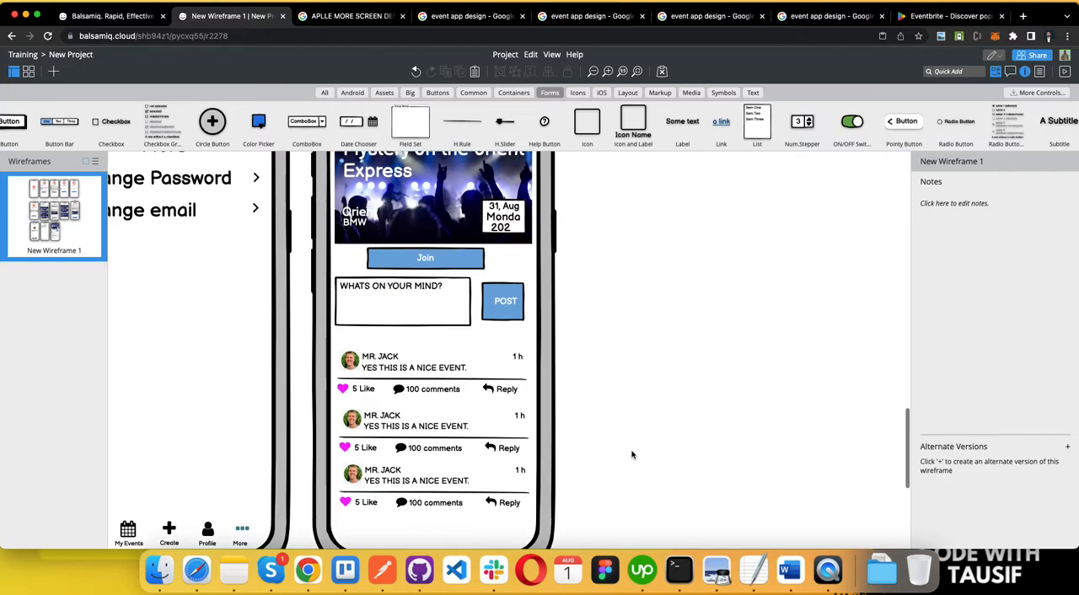
# Step: Copy the empty phone frame of screen 12 to the space beside the Event Profile screen, at X 1334, Y 1697
pyautogui.scroll(-5, 632, 455)
pyautogui.scroll(-1, 632, 455)
pyautogui.scroll(-1, 633, 455)
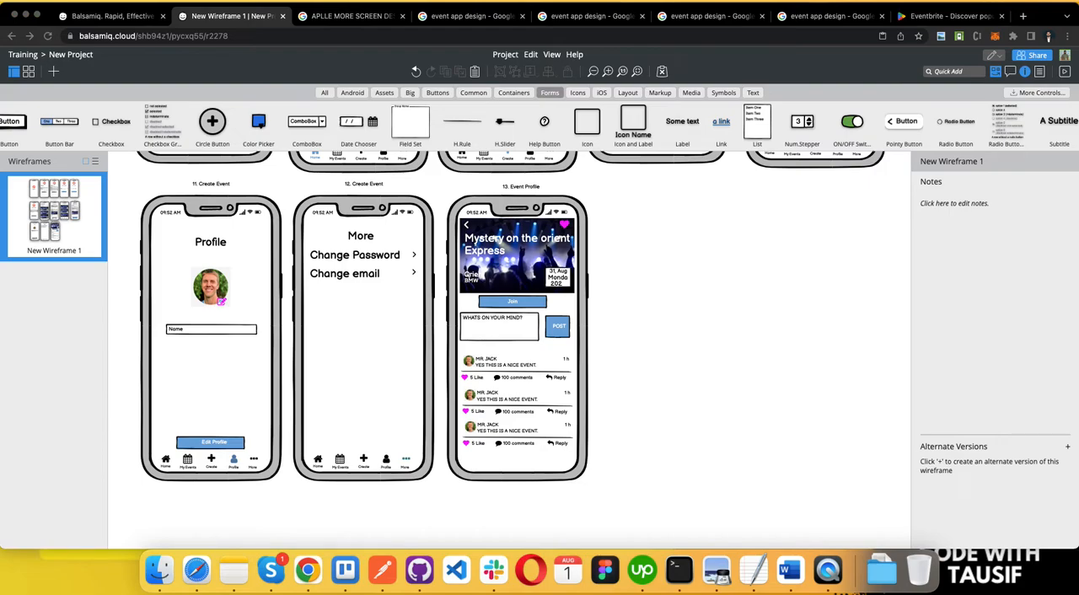
pyautogui.click(519, 188)
pyautogui.click(515, 203)
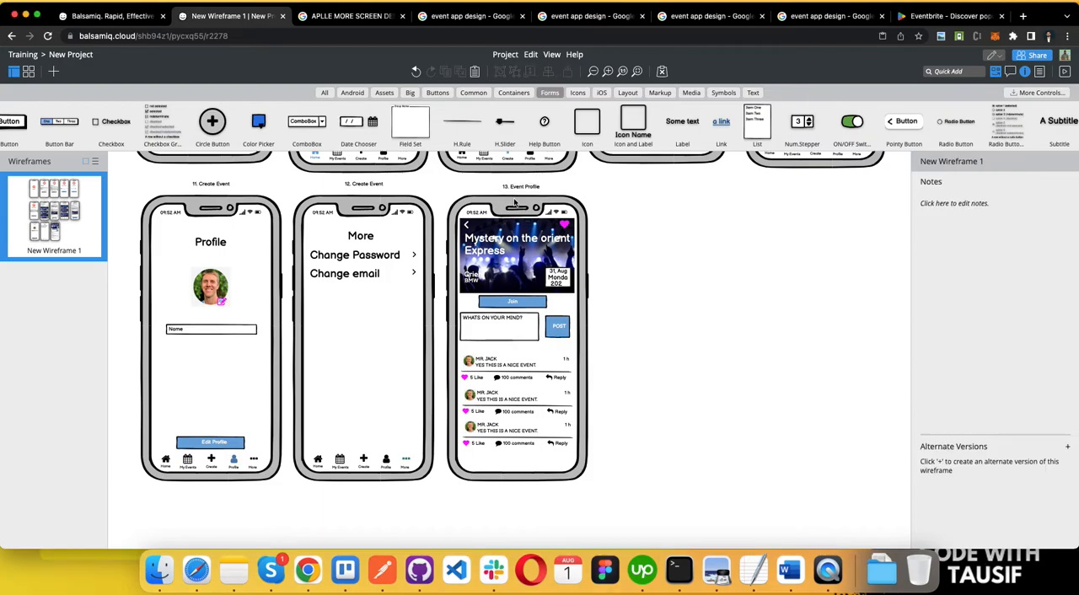
pyautogui.keyDown('super'); pyautogui.click(382, 208); pyautogui.keyUp('super')
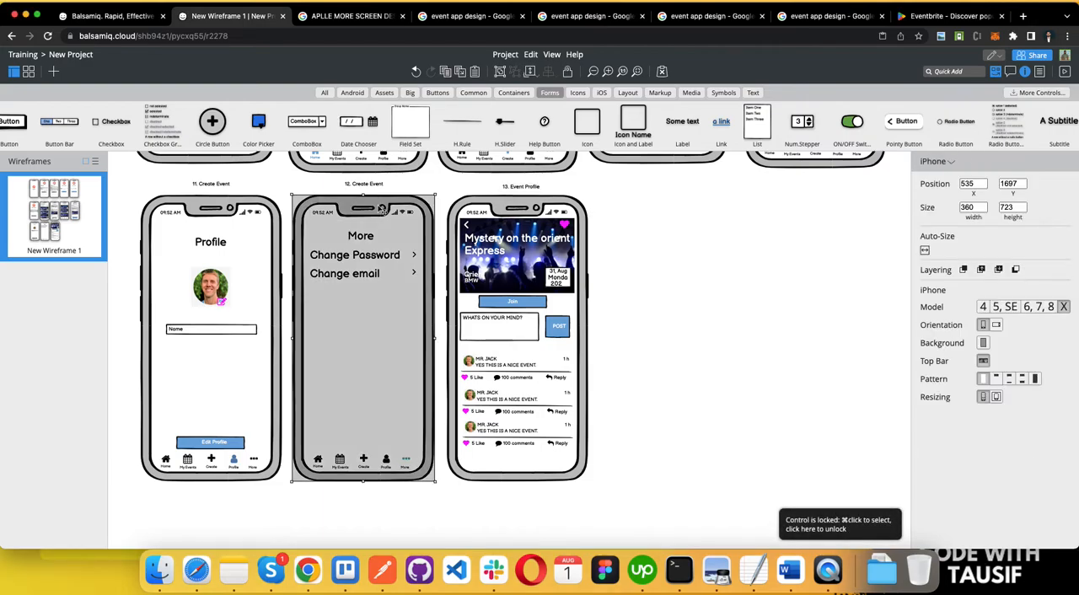
pyautogui.moveTo(382, 208); pyautogui.dragTo(699, 206)
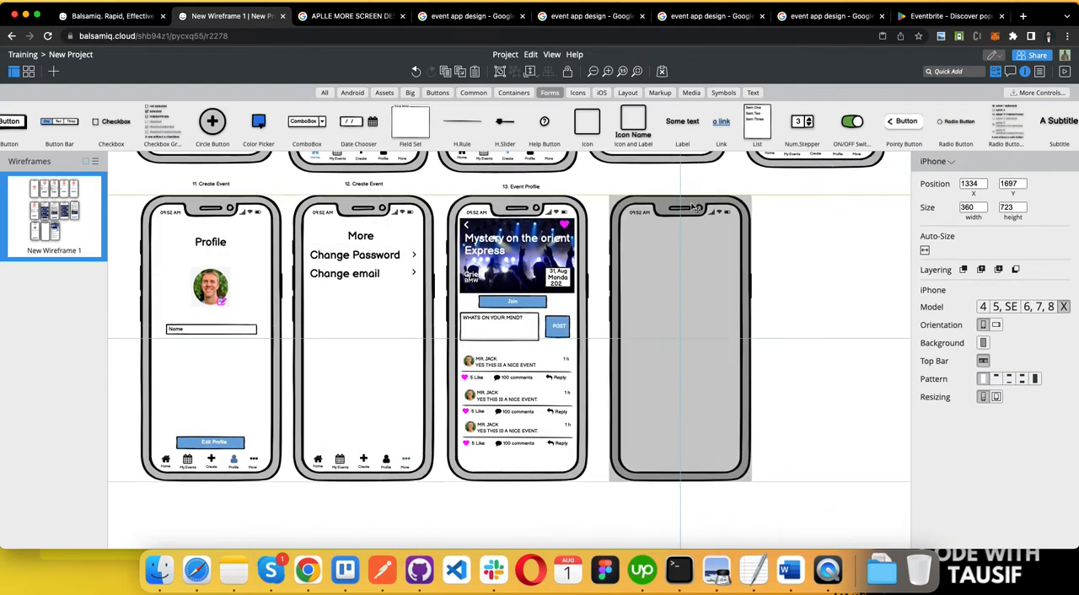
# Step: Copy the "13. Event Profile" label above the new phone frame and rename it "14. Comments"
pyautogui.click(529, 187)
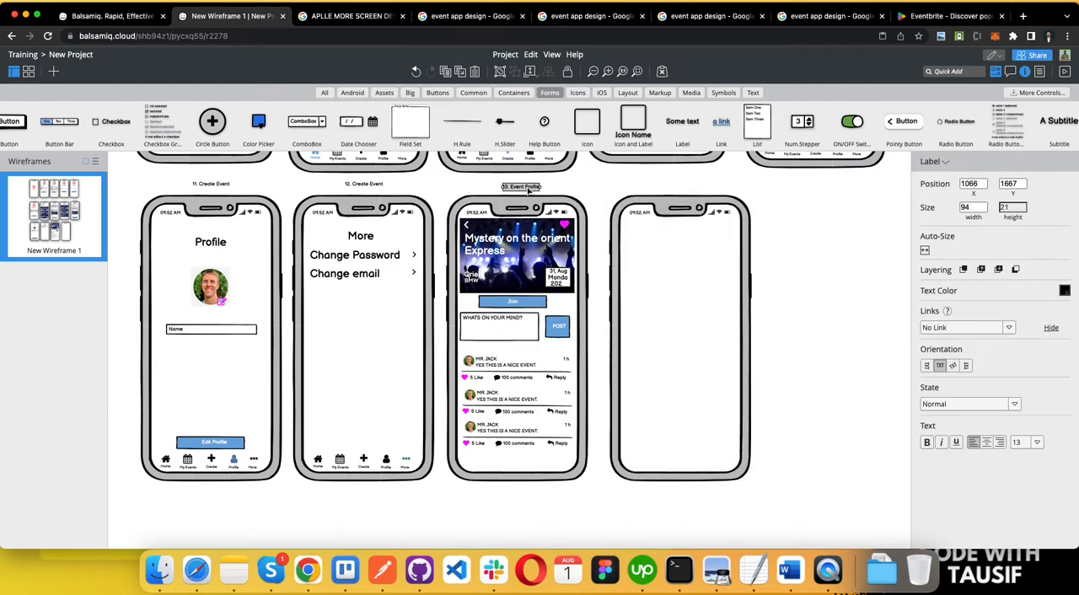
pyautogui.moveTo(533, 194); pyautogui.dragTo(685, 189)
pyautogui.doubleClick(684, 188)
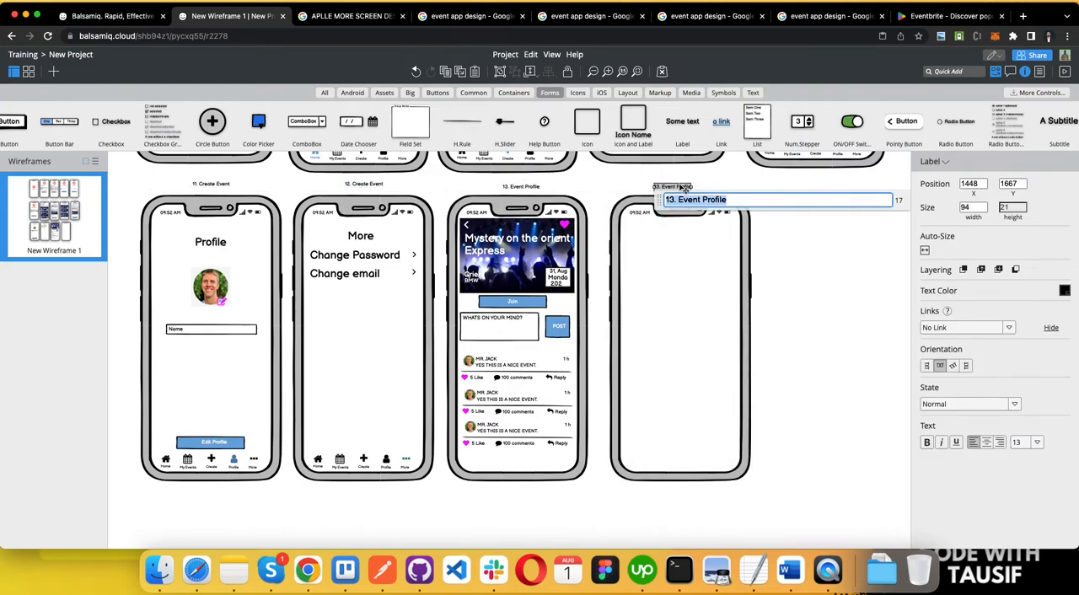
pyautogui.press('BackSpace')
pyautogui.write('14. Comments')
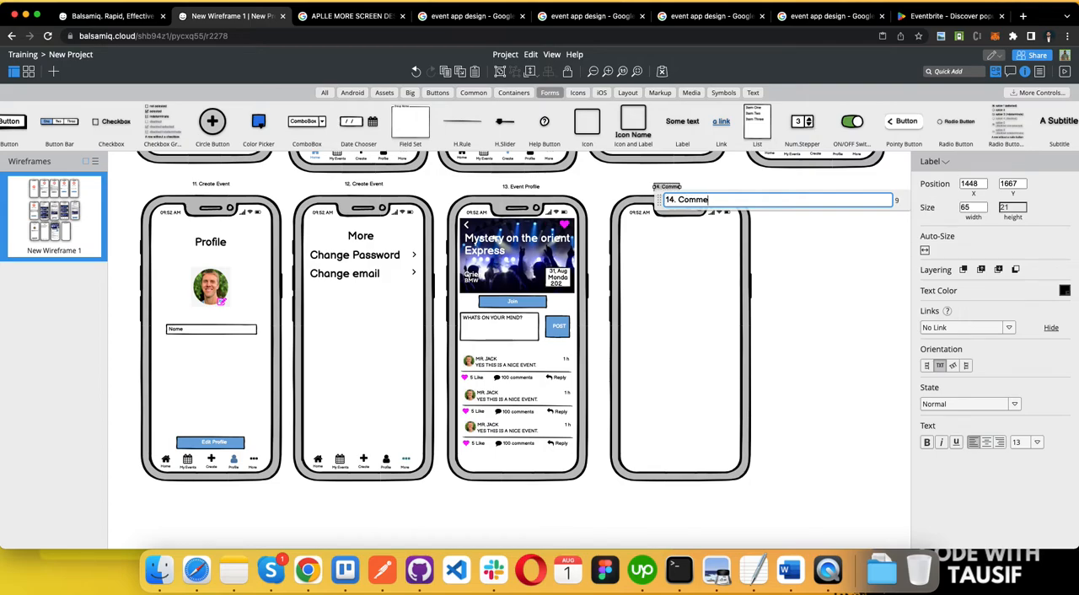
pyautogui.click(784, 229)
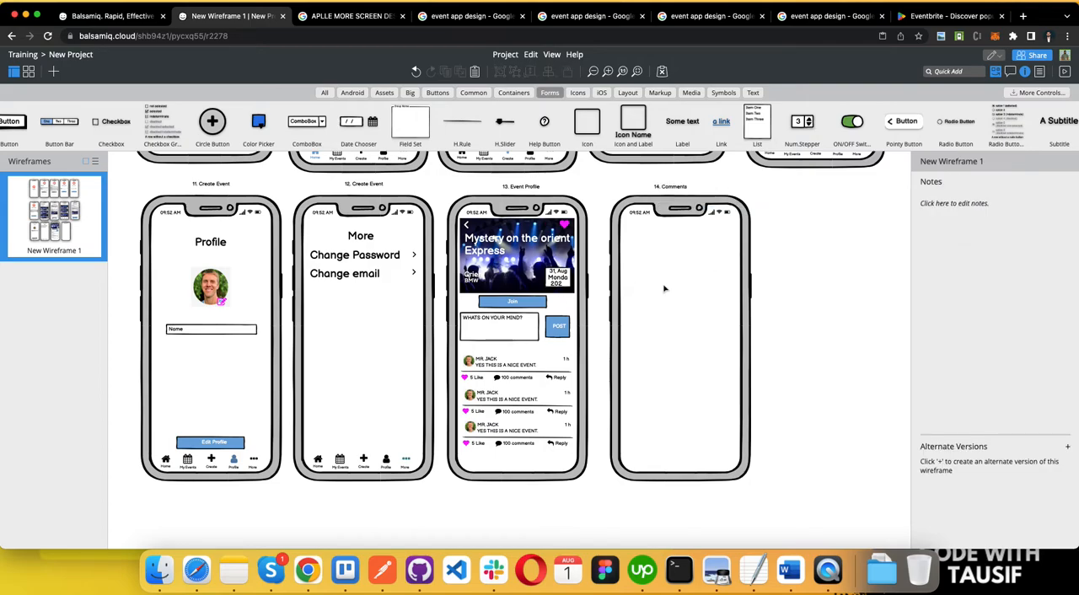
pyautogui.moveTo(469, 354); pyautogui.dragTo(582, 462)
pyautogui.moveTo(494, 433); pyautogui.dragTo(675, 416)
pyautogui.press('super+z')
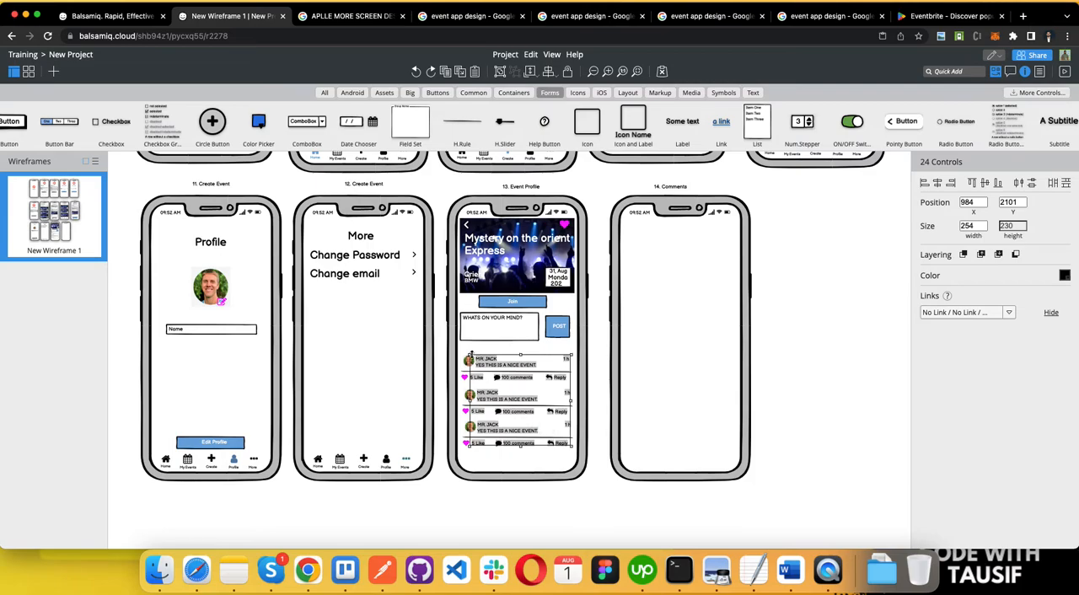
# Step: Duplicate all three Event Profile comment blocks, including photos and heart icons, and place the copies in the upper part of the Comments screen
pyautogui.click(467, 354)
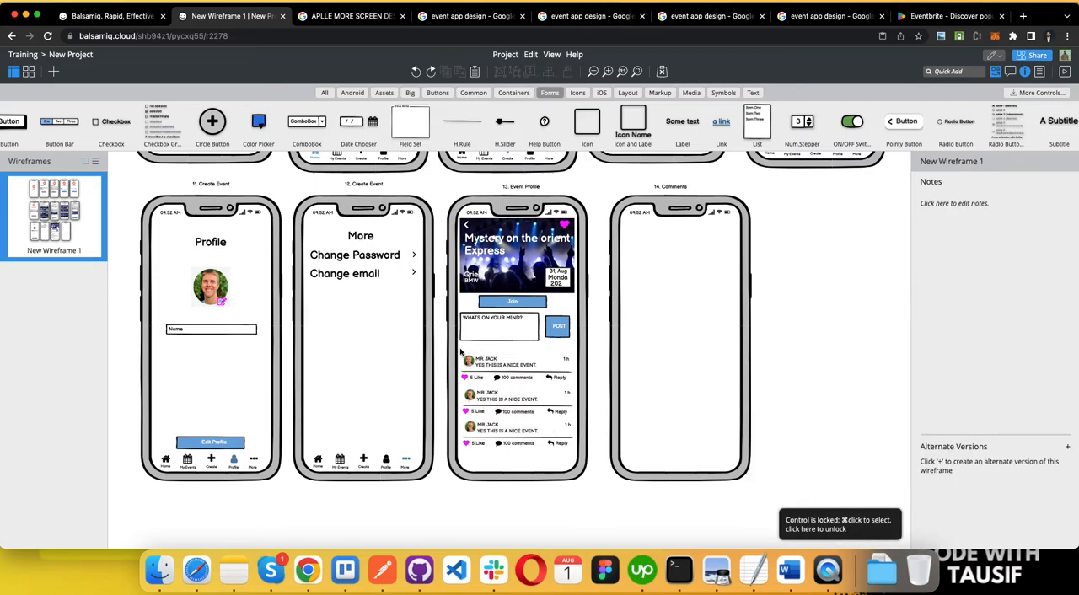
pyautogui.moveTo(565, 461); pyautogui.dragTo(573, 463)
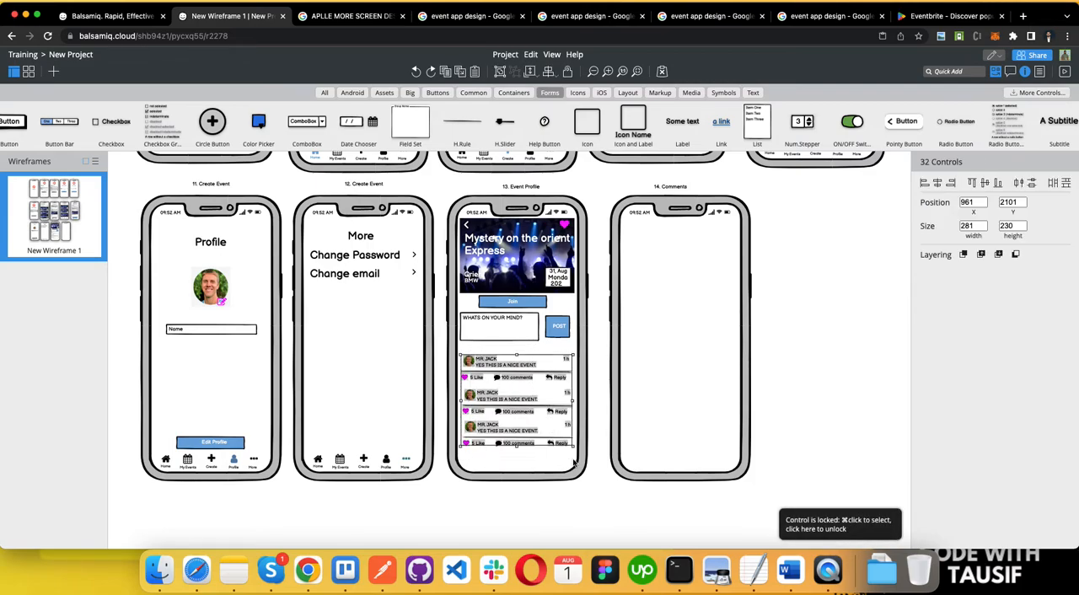
pyautogui.press('super+d')
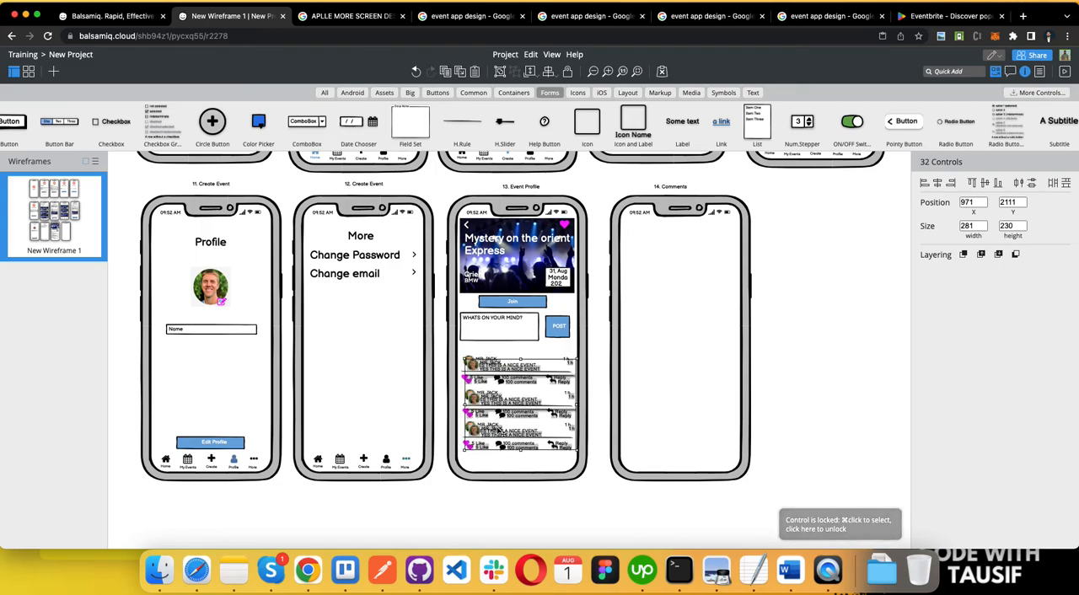
pyautogui.moveTo(490, 443); pyautogui.dragTo(650, 325)
pyautogui.press('super+d')
pyautogui.click(667, 324)
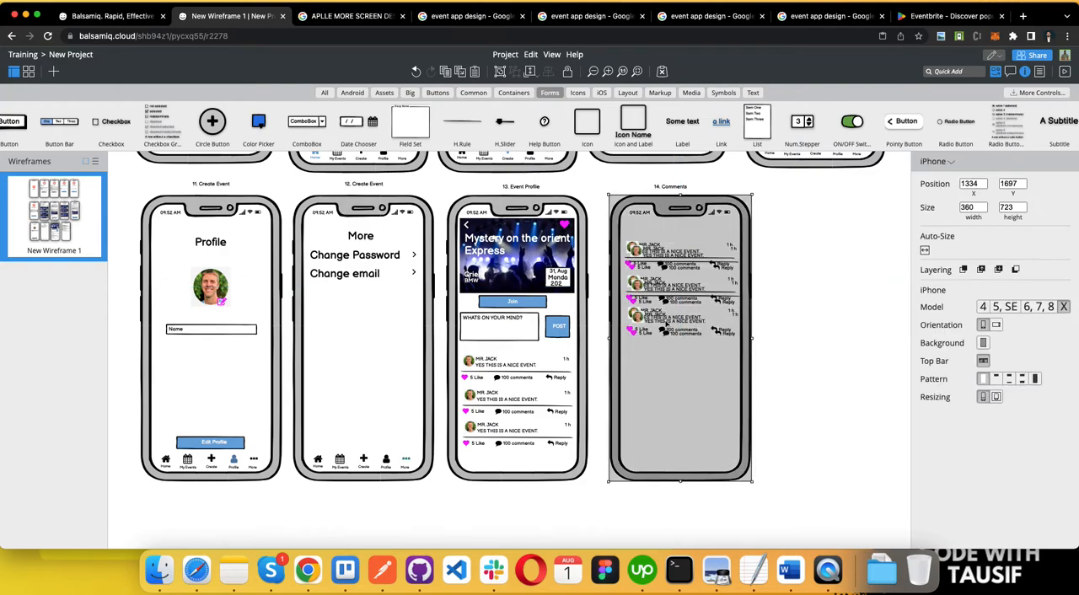
pyautogui.press('super+z')
pyautogui.press('Escape')
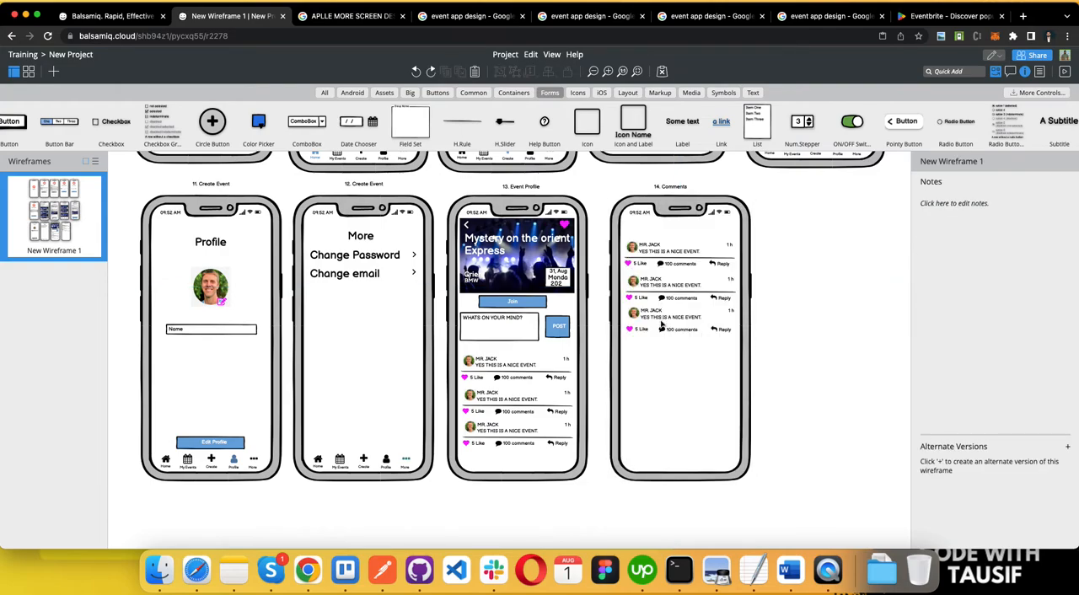
# Step: Paste another set of the three comment blocks and place it directly below the existing ones on the Comments screen
pyautogui.press('super+v')
pyautogui.moveTo(652, 305); pyautogui.dragTo(638, 407)
pyautogui.click(826, 421)
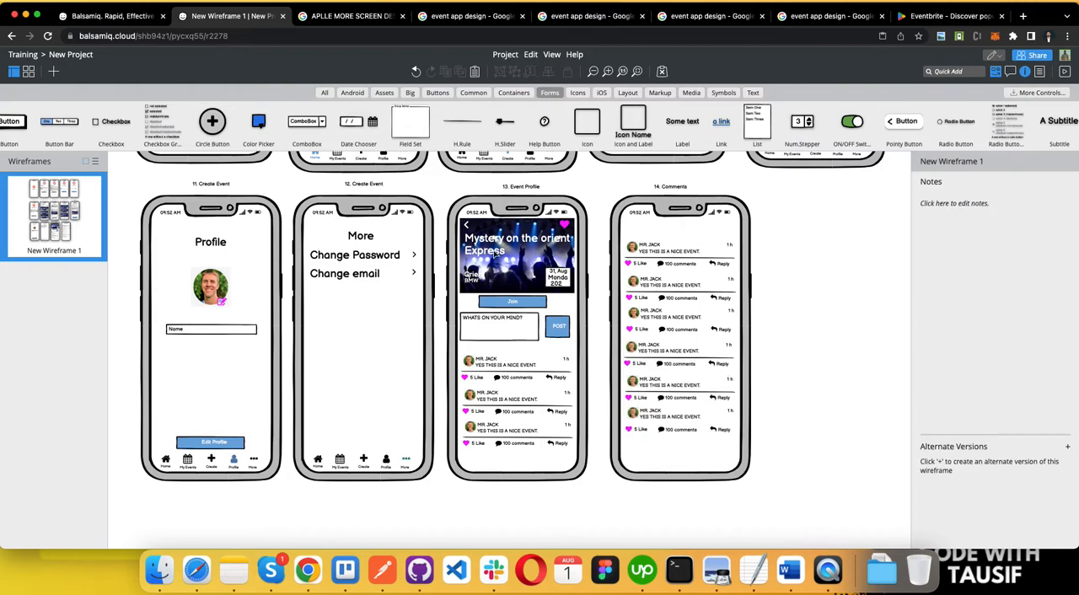
# Step: Copy the "Express" title to the head of the Comments screen and set its text color to black
pyautogui.click(496, 252)
pyautogui.moveTo(496, 251); pyautogui.dragTo(697, 235)
pyautogui.click(1064, 290)
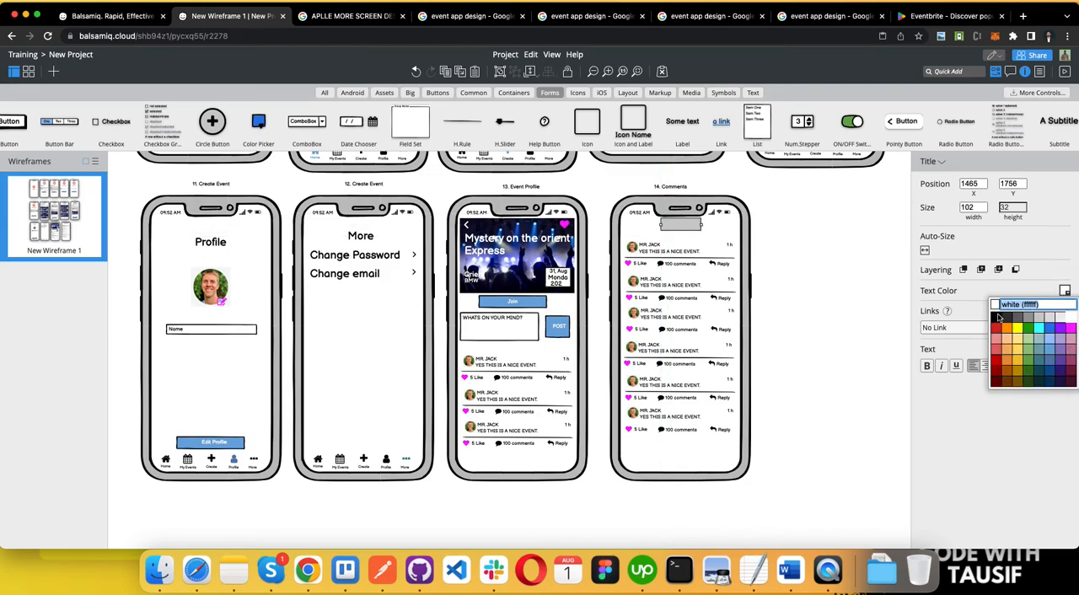
pyautogui.click(995, 318)
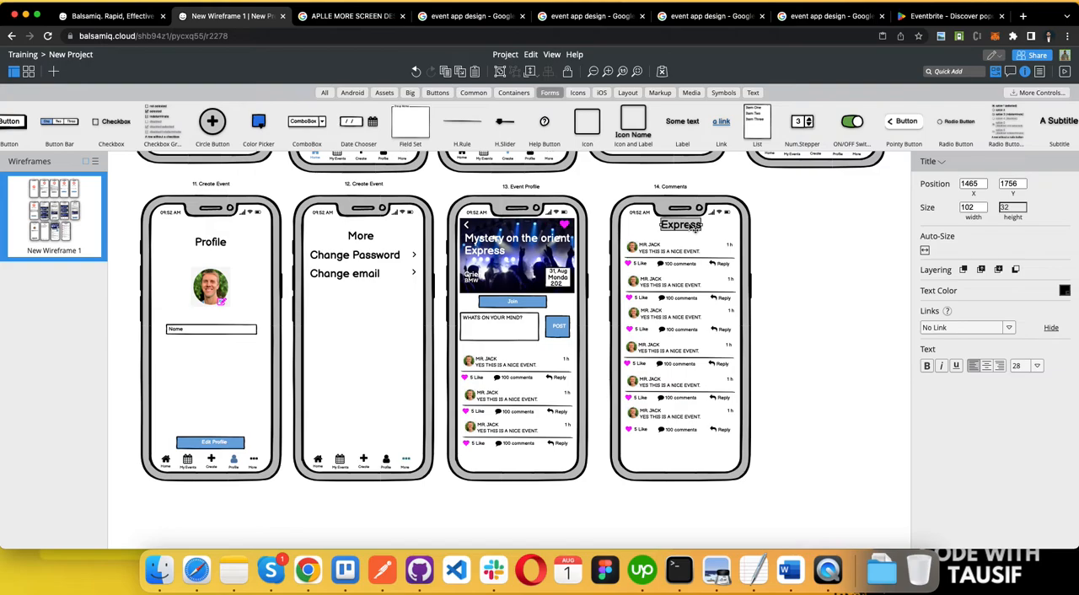
# Step: Change the copied title to "20 Comments" and center it above the comments, at X 1428, Y 1760
pyautogui.doubleClick(695, 227)
pyautogui.write('20 Co')
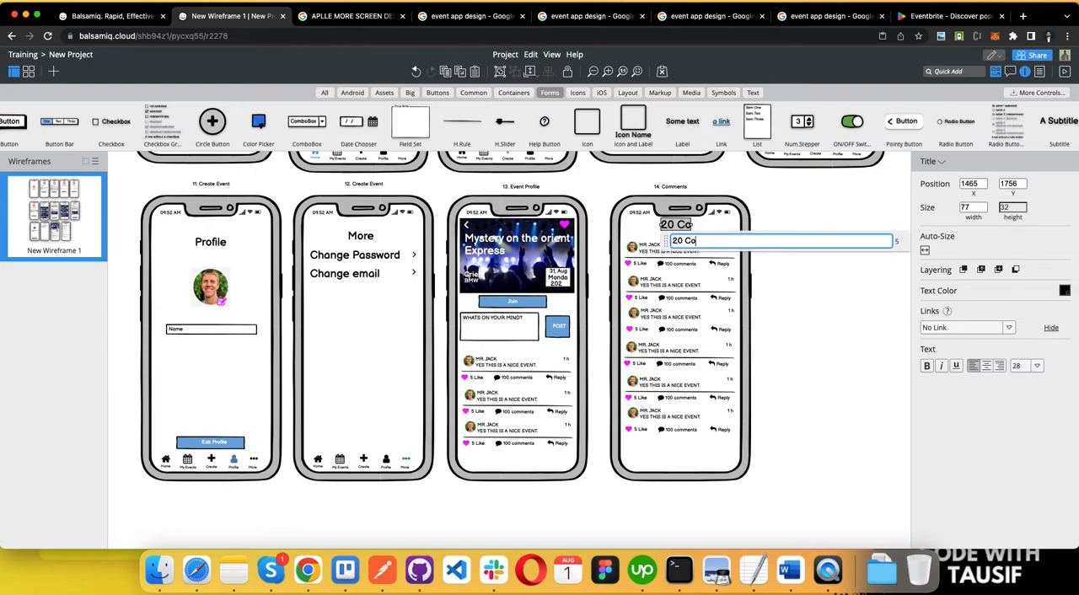
pyautogui.write('mments')
pyautogui.click(845, 314)
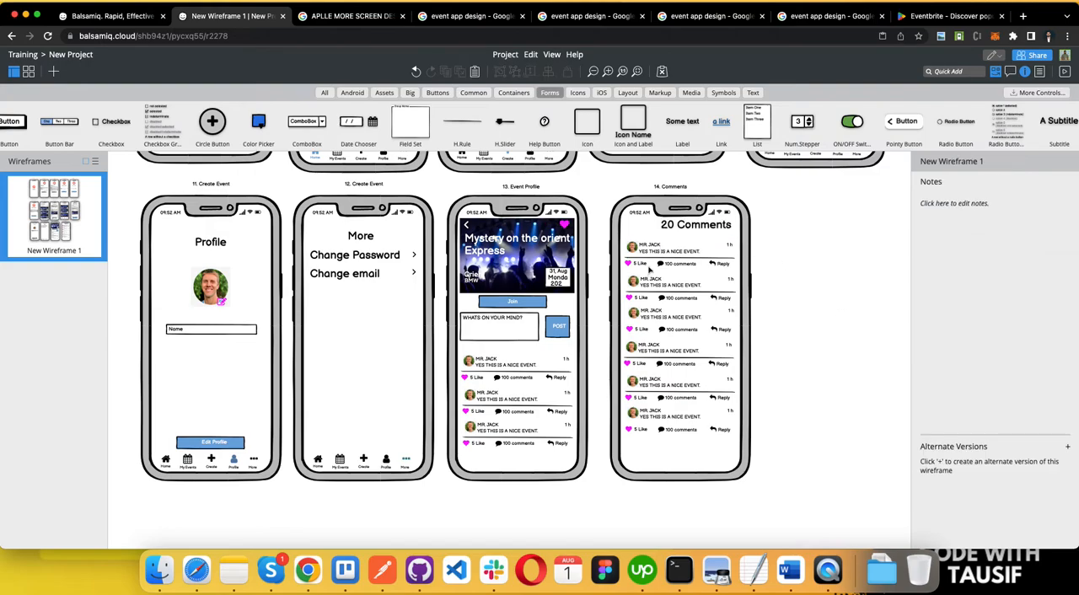
pyautogui.moveTo(676, 226); pyautogui.dragTo(665, 226)
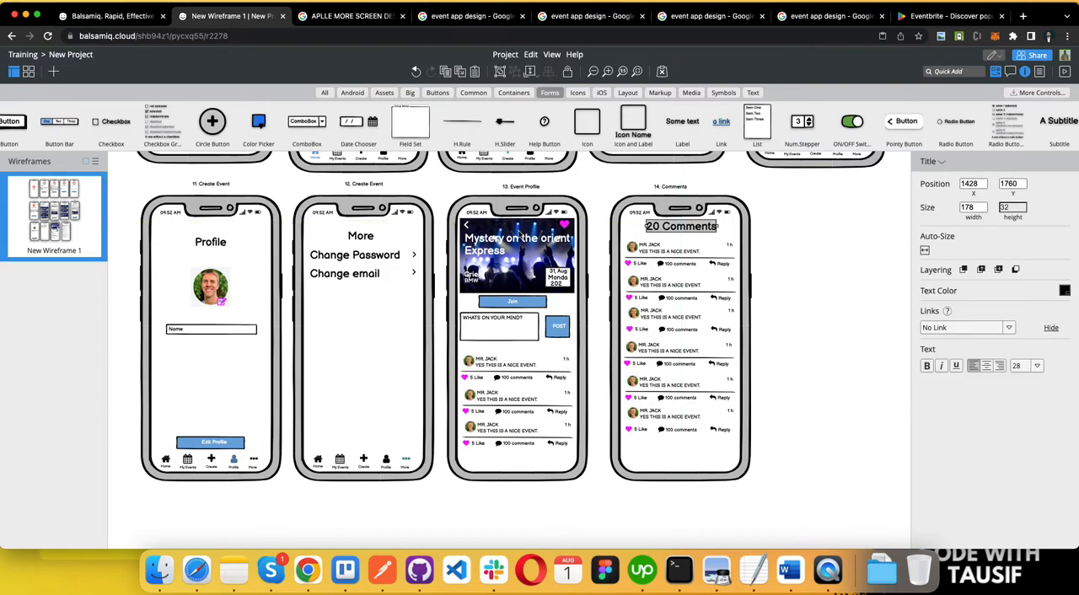
# Step: Copy the back arrow icon from the Event Profile screen to just before the "20 Comments" title and color it black
pyautogui.click(470, 229)
pyautogui.press('super+v')
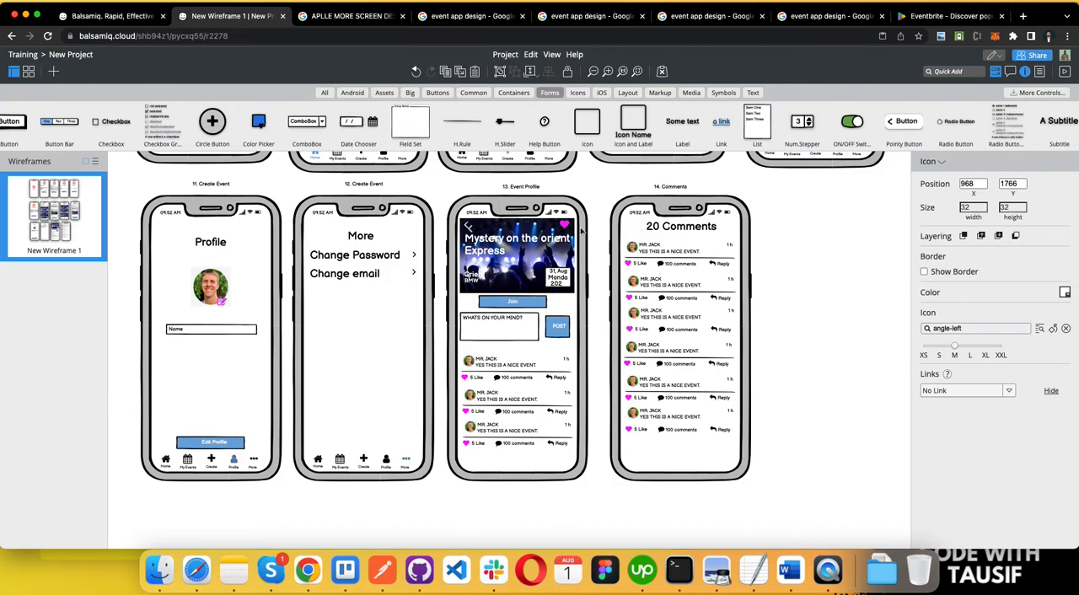
pyautogui.moveTo(472, 236); pyautogui.dragTo(647, 231)
pyautogui.click(1065, 293)
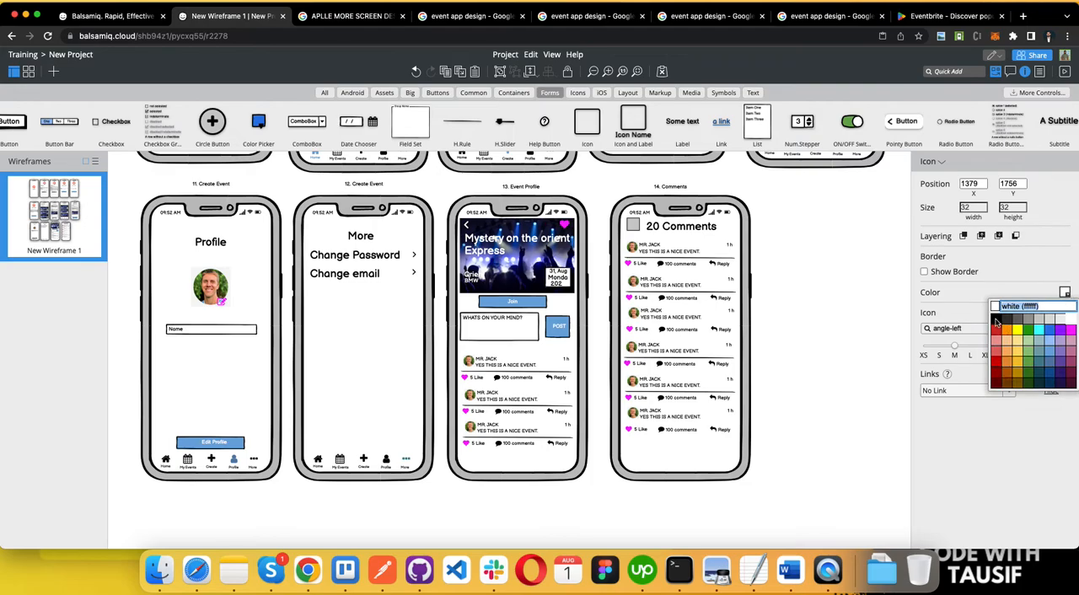
pyautogui.click(996, 323)
pyautogui.click(834, 262)
# Step: Undo the accidental move of the Comments phone frame and lock the frame
pyautogui.moveTo(630, 239); pyautogui.dragTo(677, 295)
pyautogui.press('super+z')
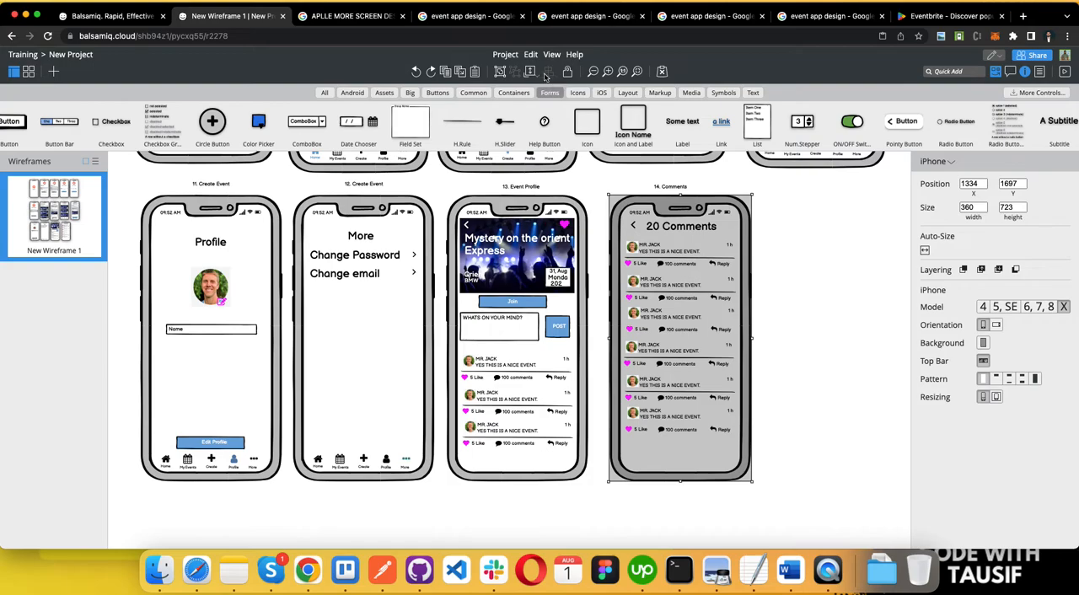
pyautogui.click(568, 71)
pyautogui.moveTo(625, 239); pyautogui.dragTo(742, 451)
pyautogui.press('Down')
pyautogui.press('Down')
pyautogui.press('Down')
pyautogui.press('Down')
pyautogui.press('Down')
pyautogui.press('Down')
pyautogui.press('Down')
pyautogui.press('Down')
pyautogui.press('Down')
pyautogui.press('Down')
pyautogui.press('Down')
pyautogui.press('Down')
pyautogui.press('Down')
pyautogui.press('Down')
pyautogui.press('Down')
pyautogui.press('Down')
pyautogui.press('Down')
pyautogui.press('Down')
pyautogui.press('Down')
pyautogui.press('Down')
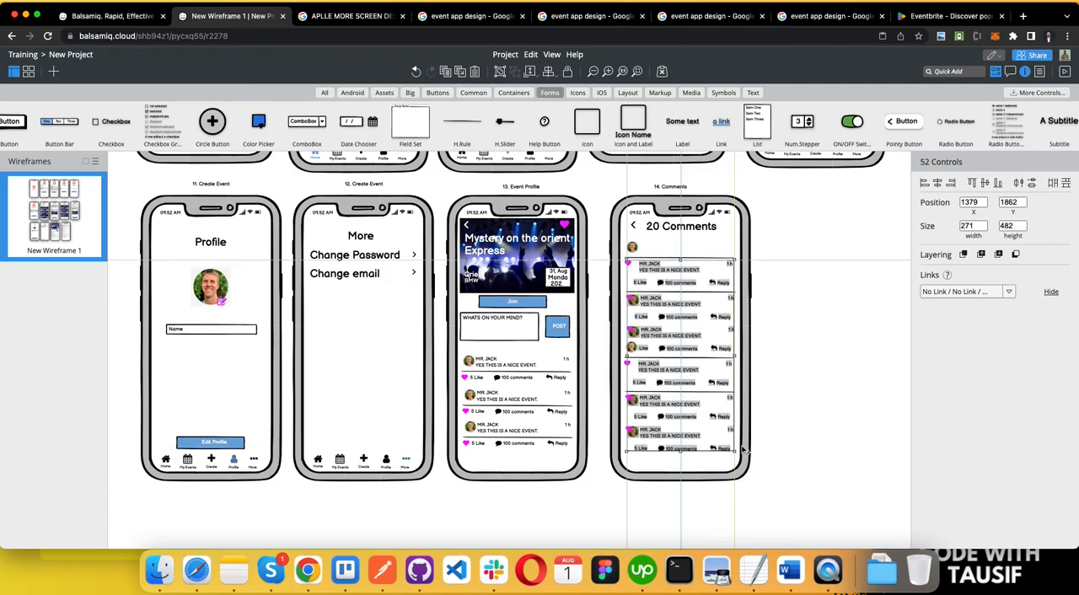
pyautogui.press('super+z')
# Step: Move all six comment blocks on the Comments screen down to X 1371, Y 1877, leaving space below the title
pyautogui.click(762, 487)
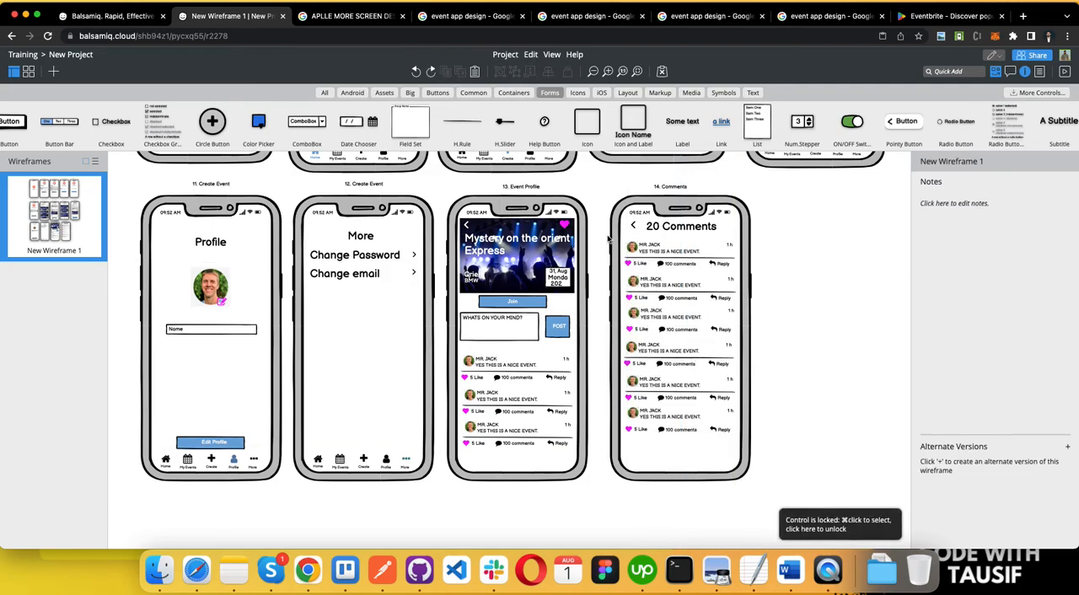
pyautogui.moveTo(761, 487); pyautogui.dragTo(761, 488)
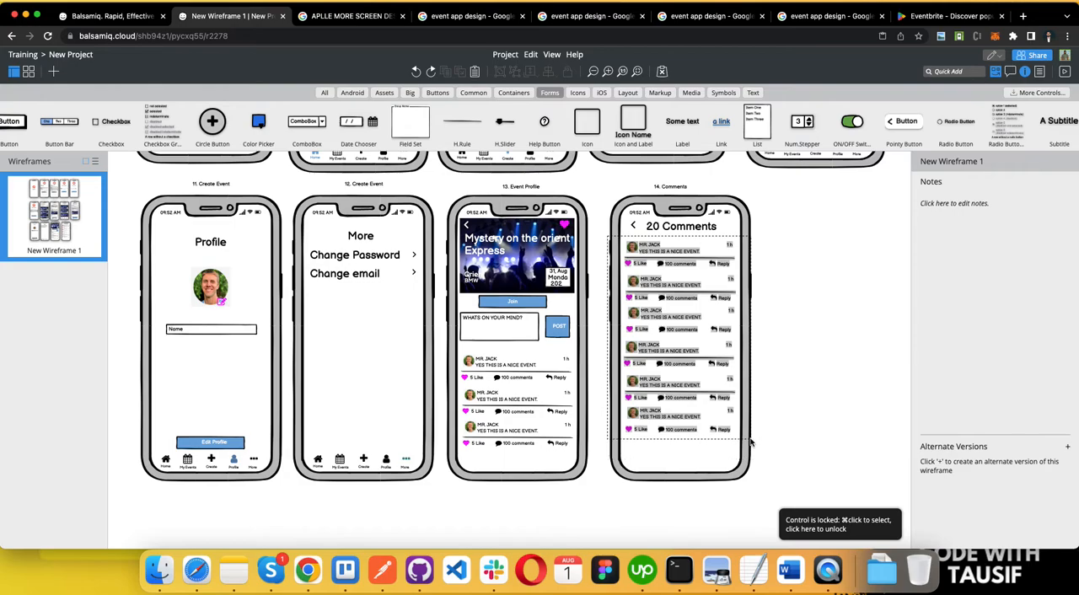
pyautogui.press('Down')
pyautogui.press('Down')
pyautogui.press('Down')
pyautogui.press('Down')
pyautogui.press('Down')
pyautogui.press('Down')
pyautogui.press('Down')
pyautogui.press('Down')
pyautogui.press('Down')
pyautogui.press('Down')
pyautogui.press('Down')
pyautogui.press('Down')
pyautogui.press('Down')
pyautogui.press('Down')
pyautogui.press('Down')
pyautogui.press('Down')
pyautogui.press('Down')
pyautogui.press('Down')
pyautogui.press('Down')
pyautogui.press('Down')
pyautogui.press('Down')
pyautogui.press('Down')
pyautogui.press('Down')
pyautogui.press('Down')
pyautogui.press('Down')
pyautogui.press('Down')
pyautogui.press('Down')
pyautogui.press('Down')
pyautogui.press('Down')
pyautogui.press('Down')
pyautogui.press('Down')
pyautogui.press('Down')
pyautogui.press('Down')
pyautogui.press('Down')
pyautogui.press('Down')
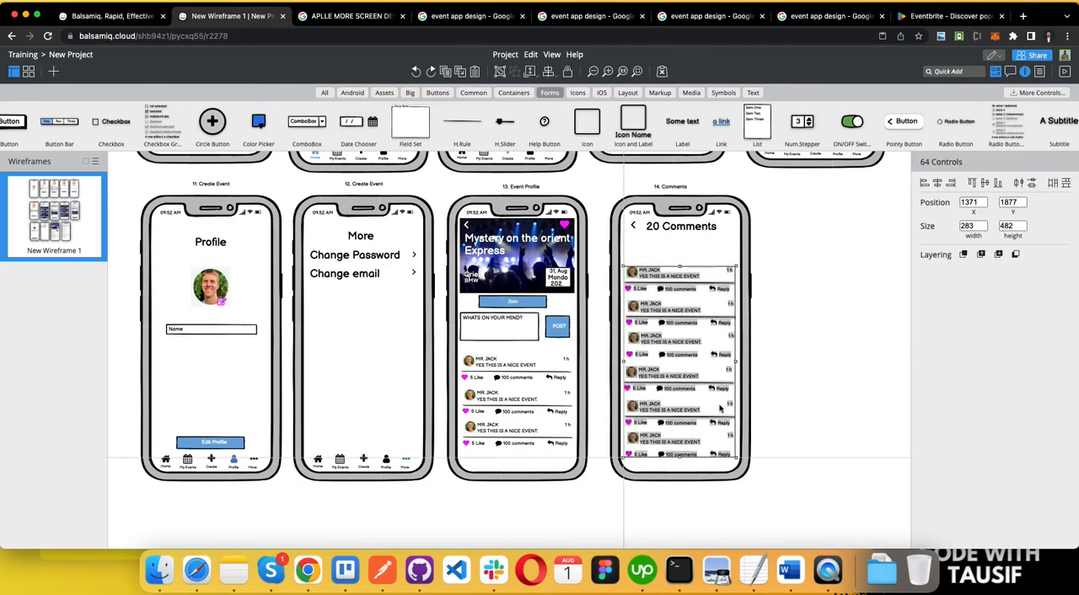
pyautogui.click(767, 330)
# Step: Copy the "WHATS ON YOUR MIND?" box and the blue post rectangle to below the "20 Comments" title, at X 1378, Y 1792
pyautogui.click(497, 327)
pyautogui.click(552, 327)
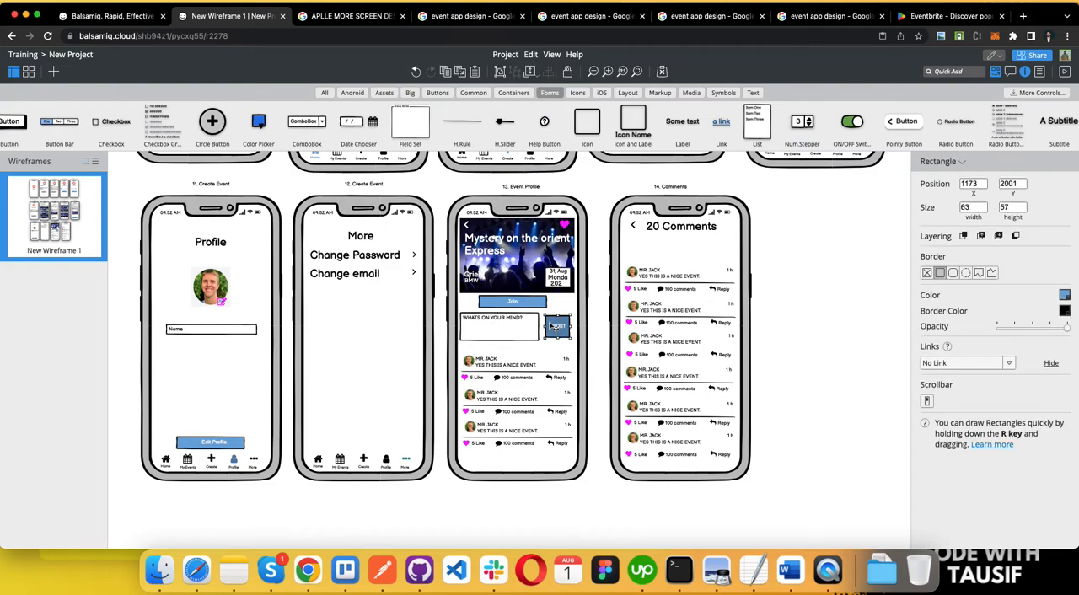
pyautogui.keyDown('shift'); pyautogui.click(517, 334); pyautogui.keyUp('shift')
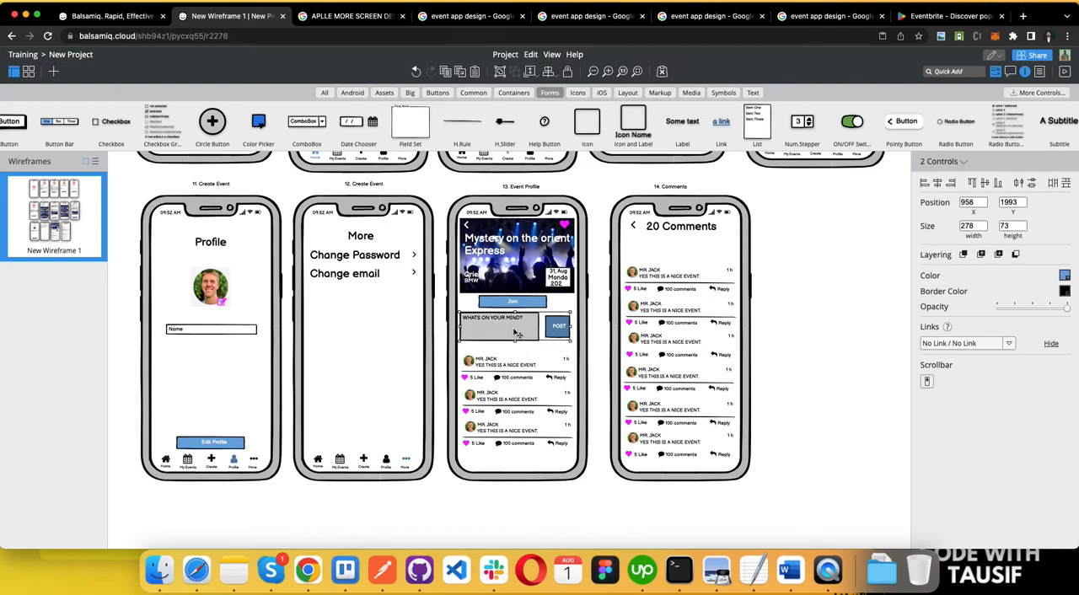
pyautogui.moveTo(514, 332); pyautogui.dragTo(686, 251)
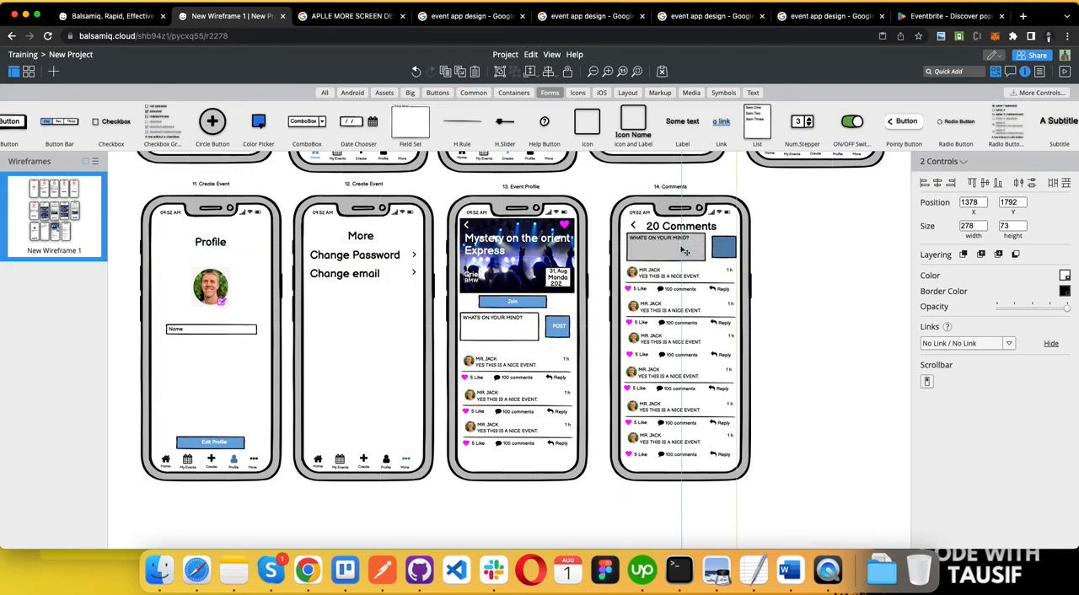
pyautogui.click(829, 269)
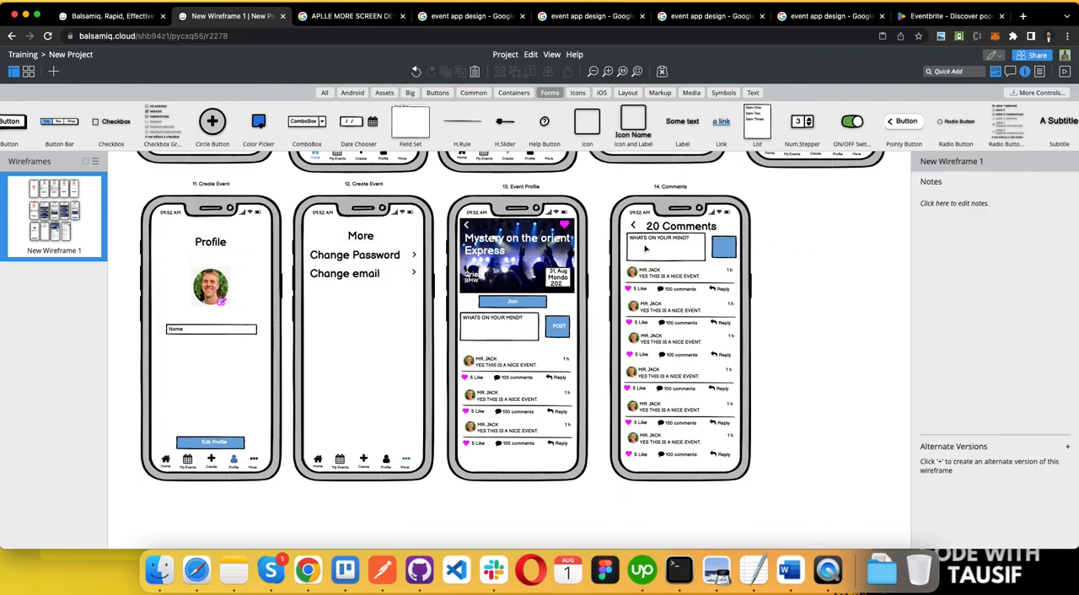
# Step: Copy the "POST" label from the Event Profile screen onto the blue rectangle beside the comment box on the Comments screen
pyautogui.click(561, 330)
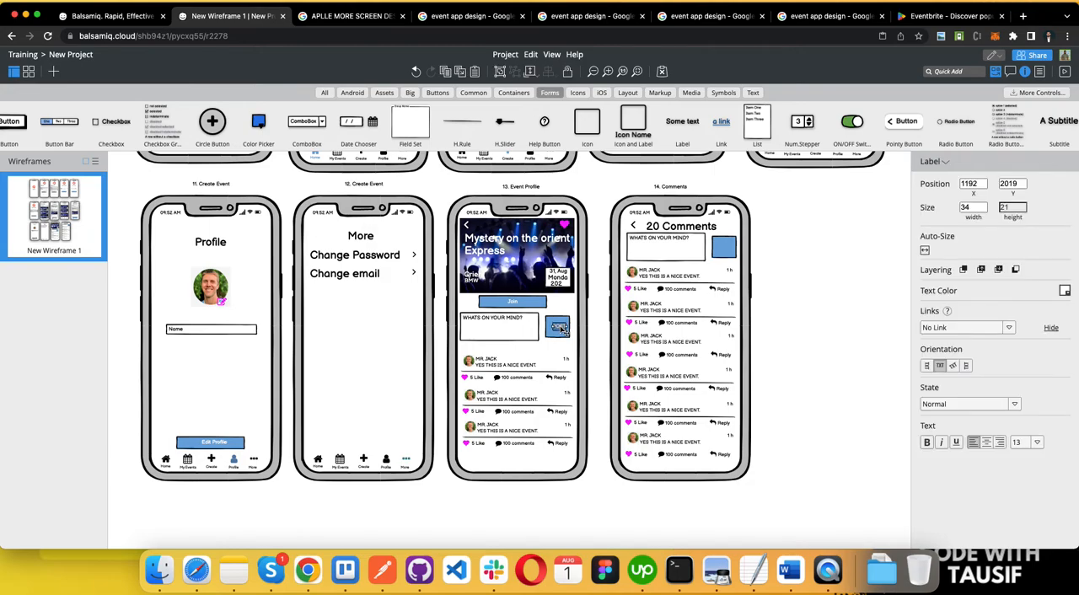
pyautogui.hotkey('shift', 'Right')
pyautogui.hotkey('shift', 'Down')
pyautogui.moveTo(567, 333); pyautogui.dragTo(724, 251)
pyautogui.click(804, 296)
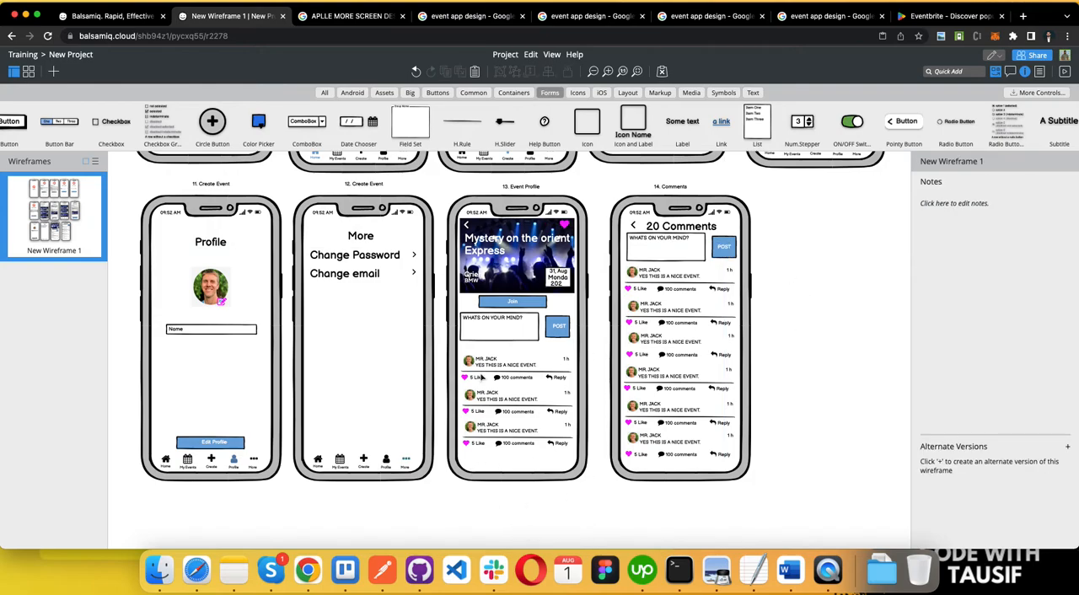
# Step: Switch to the Word requirements document and color the "Comments (reply, like)" line green like the other completed items
pyautogui.scroll(-2, 453, 453)
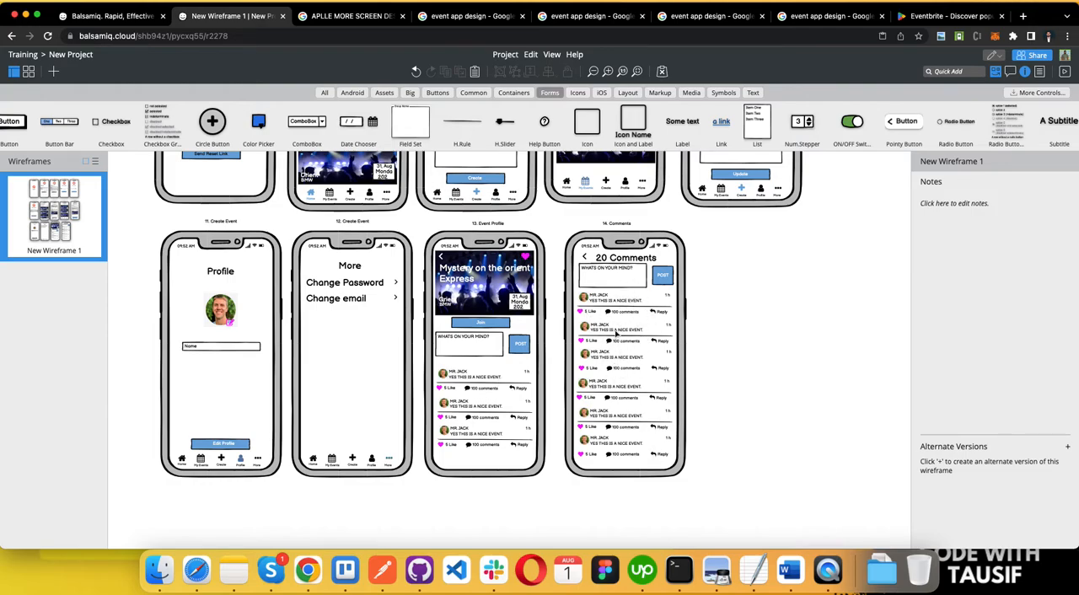
pyautogui.click(654, 314)
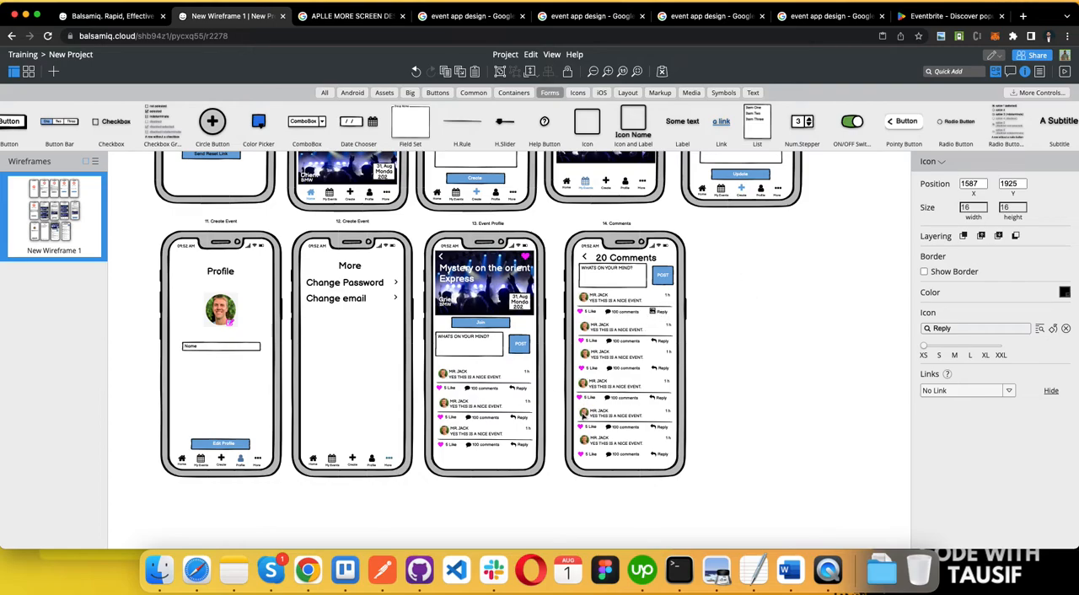
pyautogui.hotkey('ctrl', 'Left')
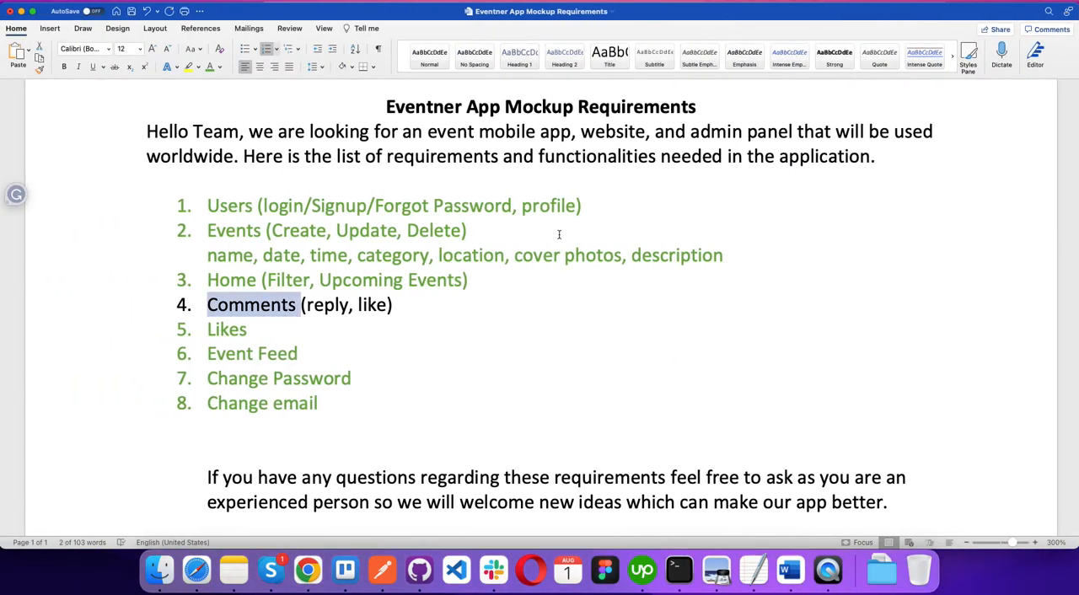
pyautogui.tripleClick(356, 307)
pyautogui.doubleClick(357, 306)
pyautogui.tripleClick(357, 306)
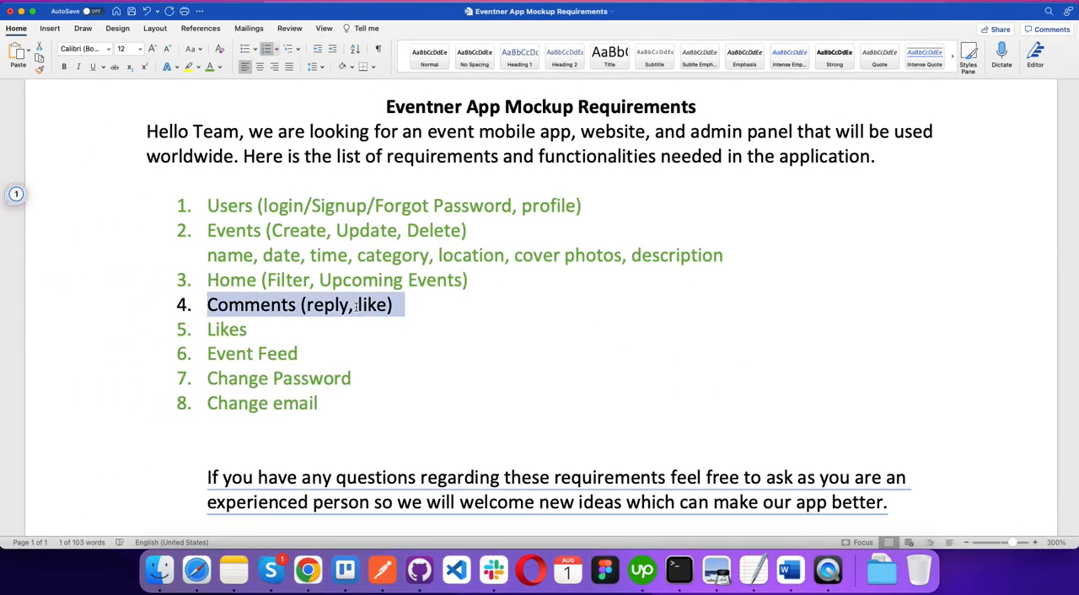
pyautogui.click(210, 67)
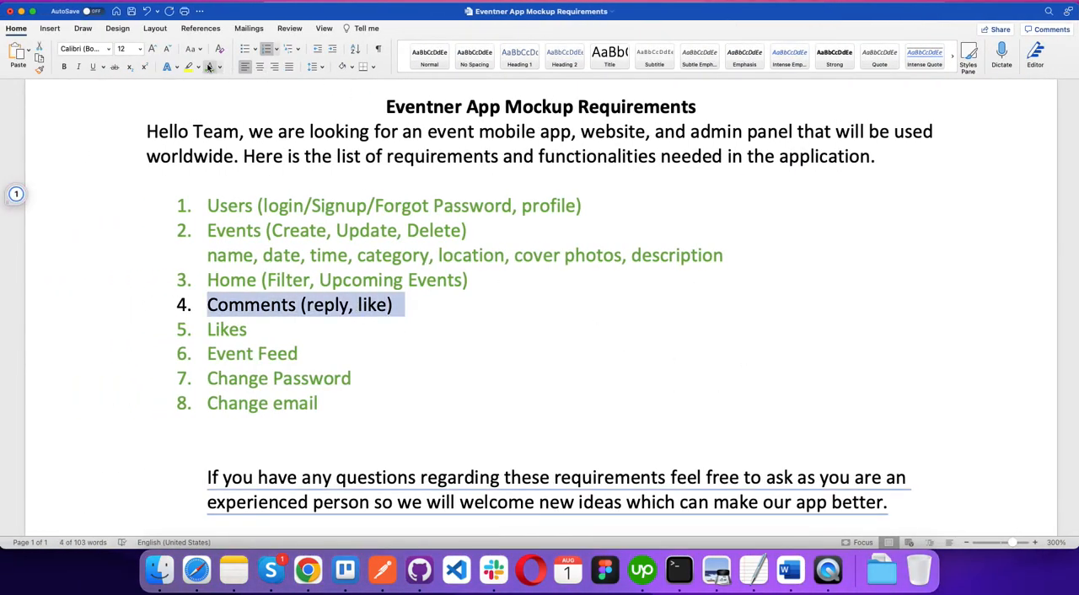
pyautogui.click(380, 337)
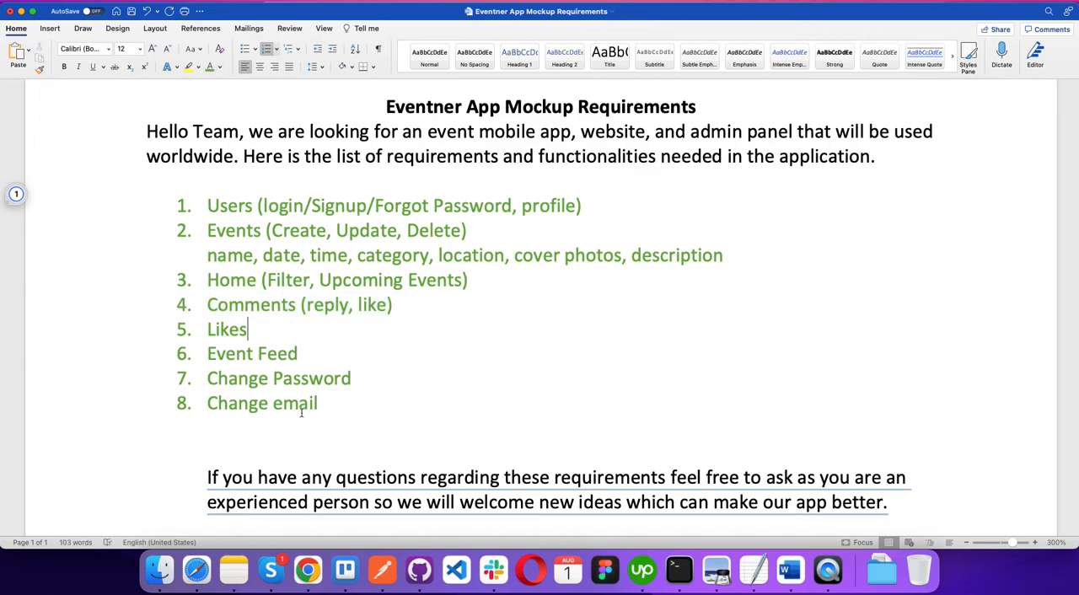
# Step: Switch back to the Balsamiq wireframe and copy the "6. Reset Password" screen with its caption beside the Comments screen, at X 1715, Y 1651
pyautogui.hotkey('ctrl', 'Right')
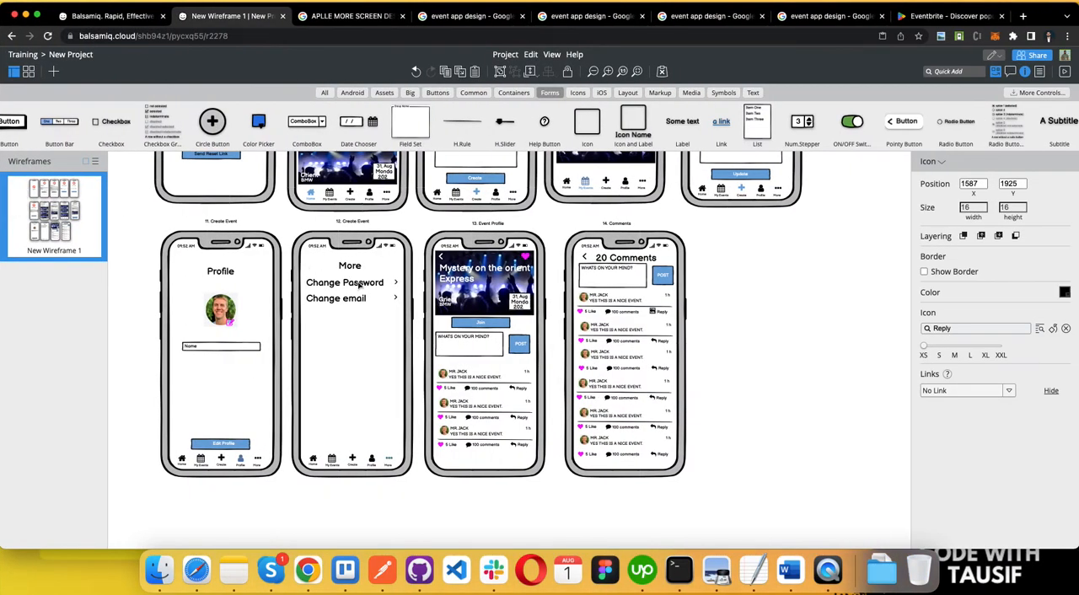
pyautogui.scroll(-5, 359, 285)
pyautogui.scroll(3, 359, 285)
pyautogui.scroll(2, 672, 331)
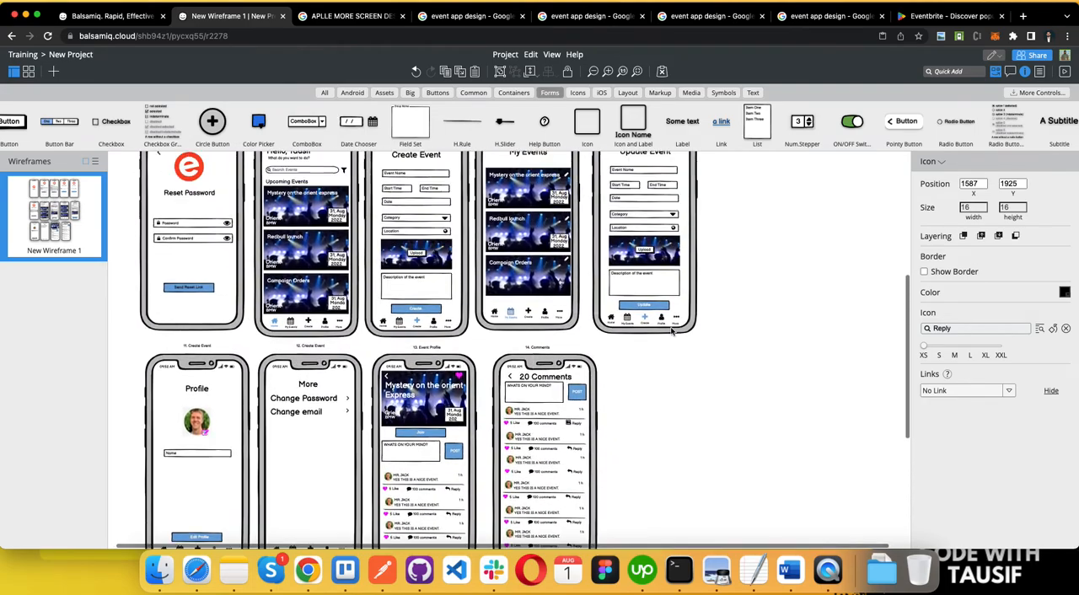
pyautogui.scroll(4, 672, 331)
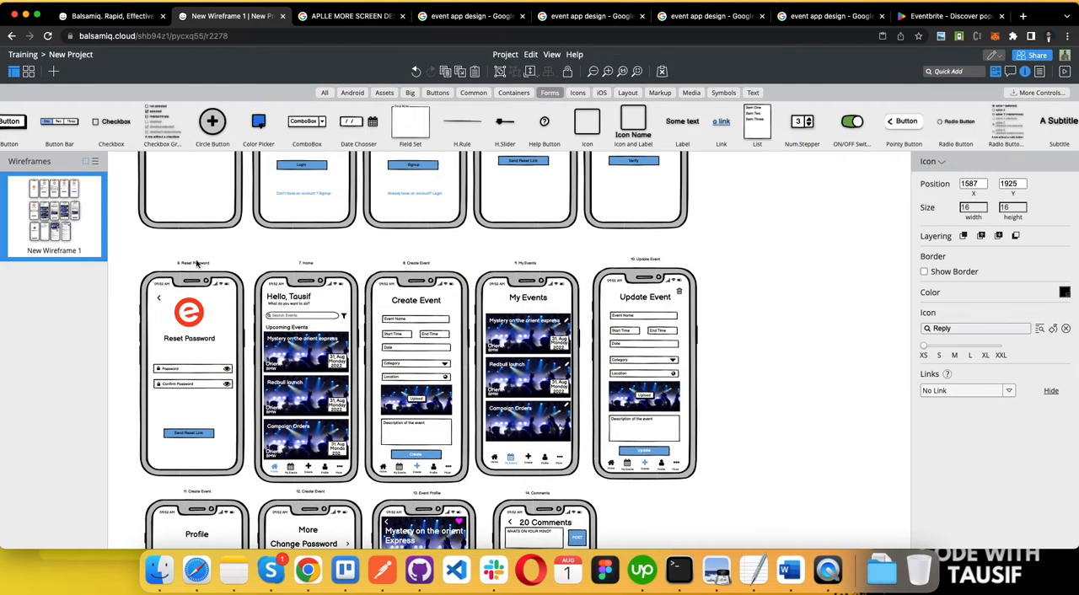
pyautogui.click(114, 289)
pyautogui.moveTo(132, 260); pyautogui.dragTo(249, 499)
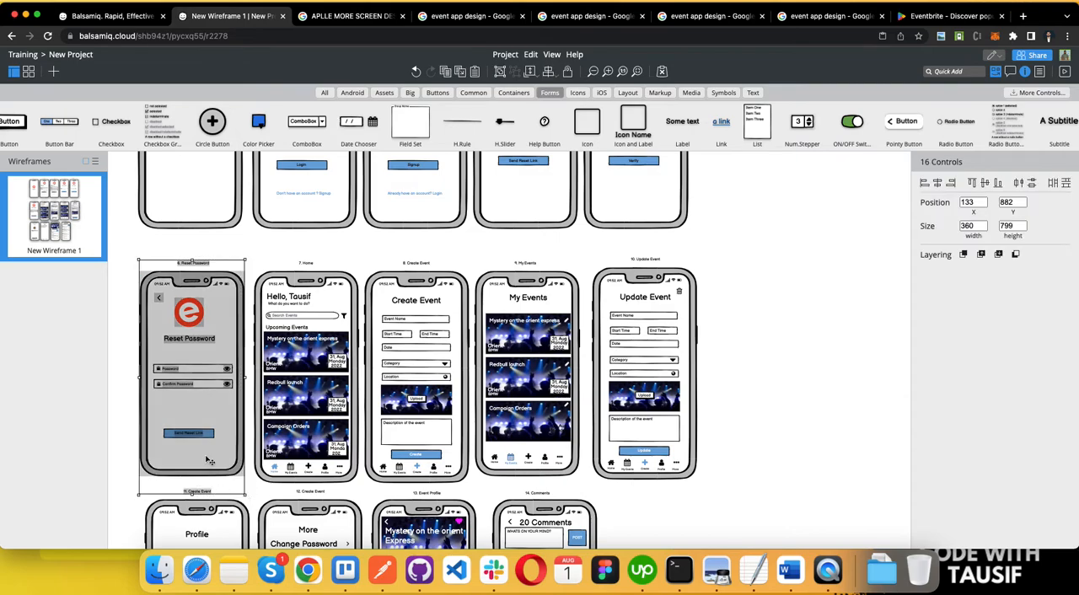
pyautogui.moveTo(219, 323); pyautogui.dragTo(677, 533)
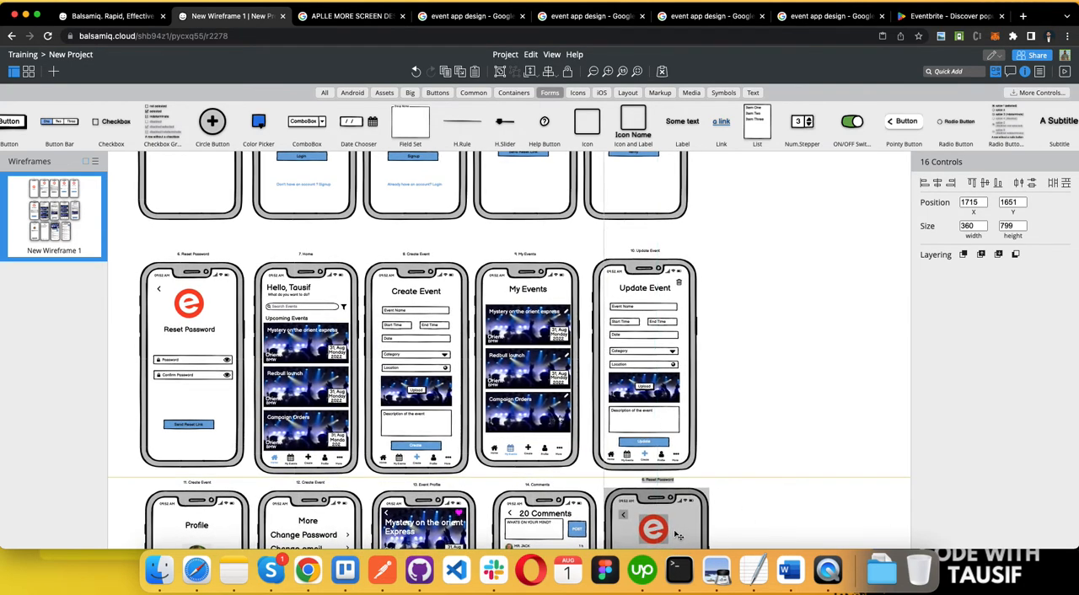
pyautogui.click(753, 479)
# Step: Change the title on the copied Reset Password screen to "Change Password"
pyautogui.scroll(-5, 753, 479)
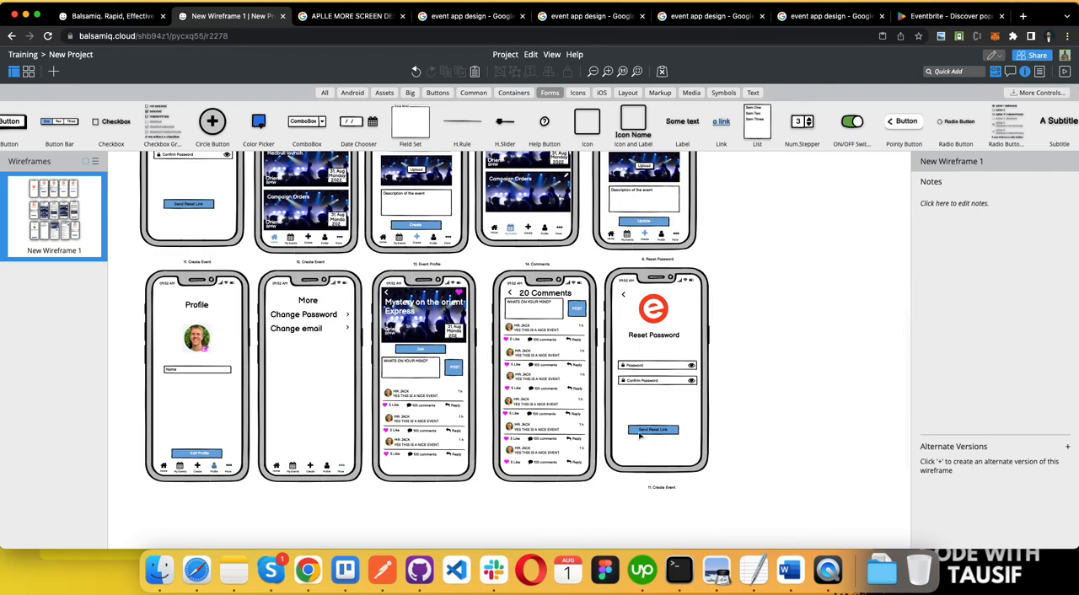
pyautogui.click(647, 340)
pyautogui.click(648, 341)
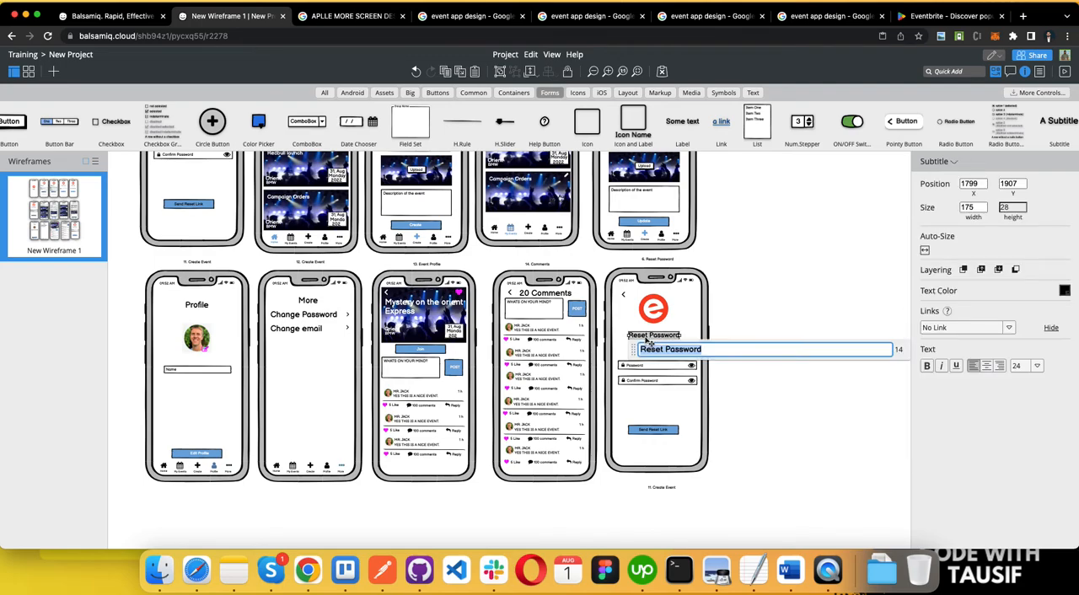
pyautogui.write('Change Password')
pyautogui.click(776, 300)
# Step: Rename the caption above the copied phone screen to "15. Change password"
pyautogui.click(665, 260)
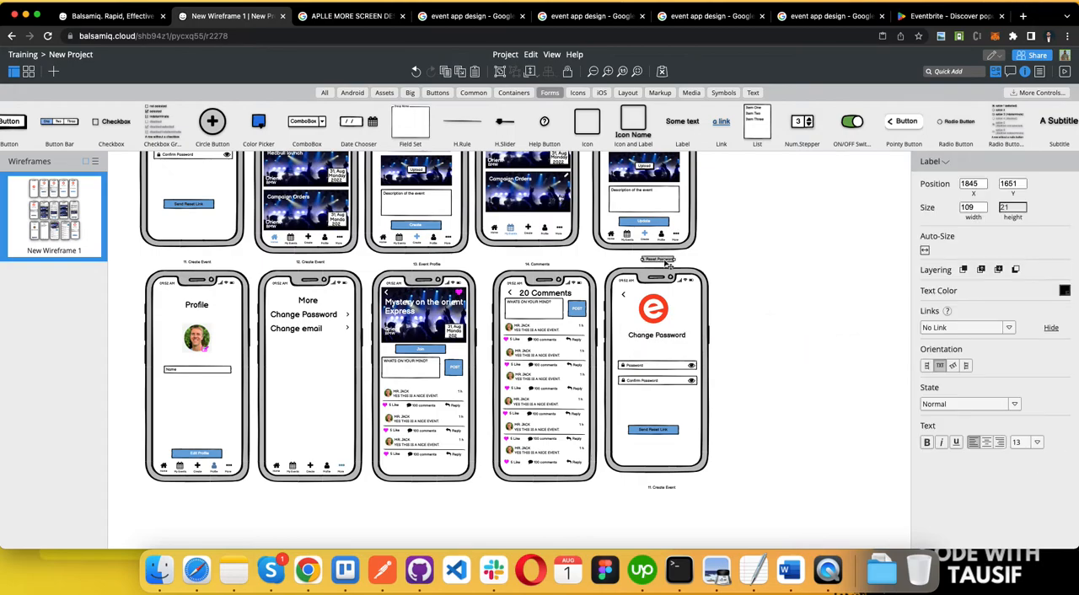
pyautogui.click(666, 263)
pyautogui.write('15')
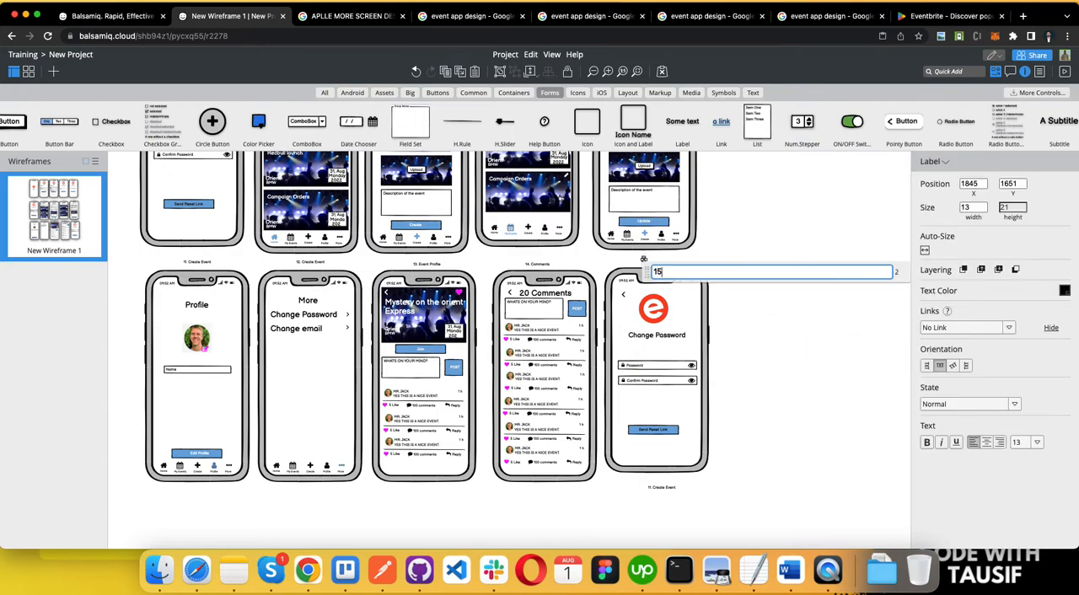
pyautogui.write('. Change password')
pyautogui.click(664, 266)
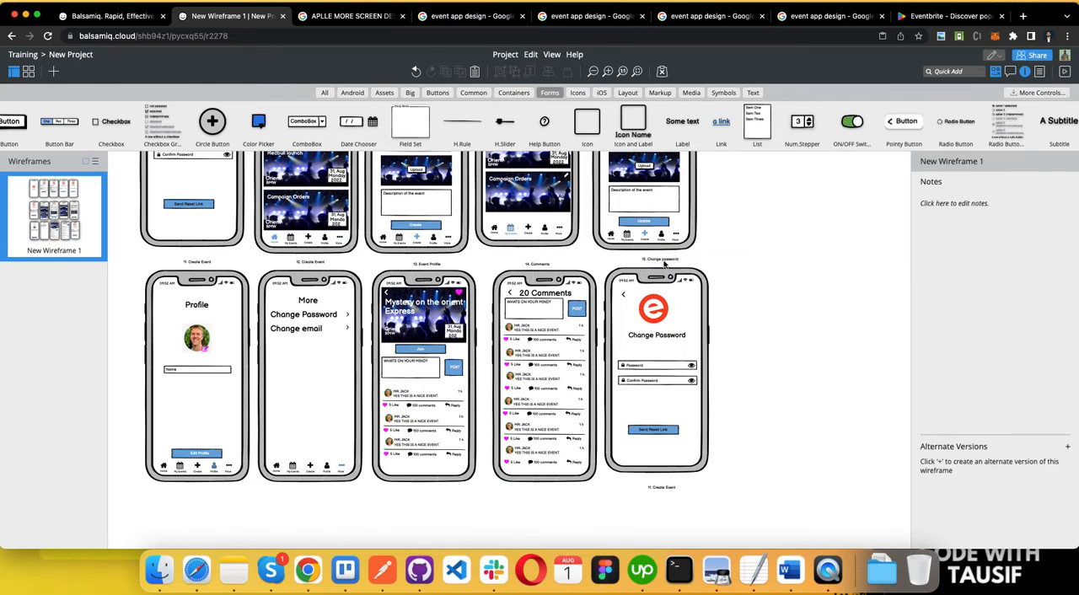
# Step: Move the copied phone frame and all its contents down to Y 1716, leaving the "15. Change password" caption in place
pyautogui.moveTo(599, 266); pyautogui.dragTo(718, 503)
pyautogui.press('Down')
pyautogui.press('Down')
pyautogui.press('Down')
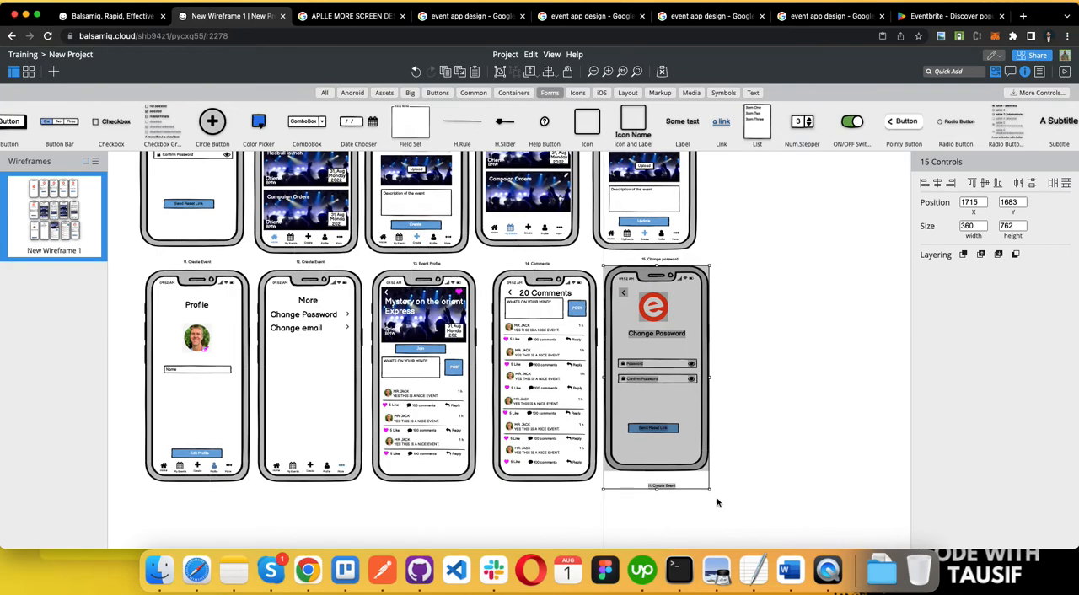
pyautogui.press('Down')
pyautogui.press('Down')
pyautogui.press('Down')
pyautogui.press('Down')
pyautogui.press('Down')
pyautogui.press('Down')
pyautogui.press('Down')
pyautogui.press('Down')
pyautogui.press('Down')
pyautogui.press('Down')
pyautogui.press('Down')
pyautogui.press('Down')
pyautogui.press('Down')
pyautogui.press('Down')
pyautogui.press('Down')
pyautogui.press('Down')
pyautogui.press('Down')
pyautogui.press('Down')
pyautogui.press('Down')
pyautogui.press('Down')
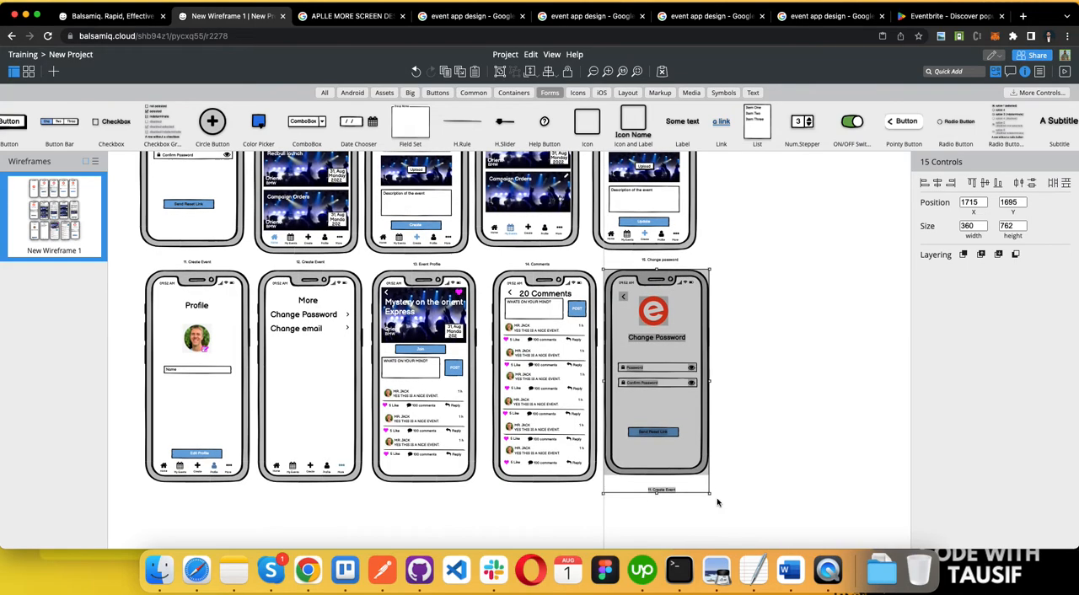
pyautogui.click(839, 446)
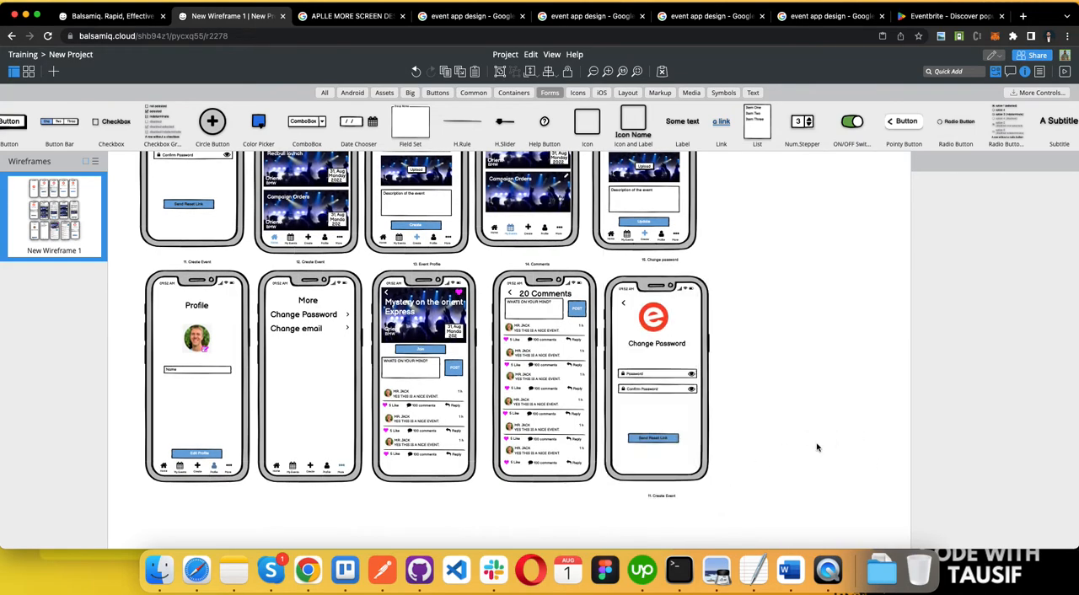
# Step: Stretch the Change Password phone frame upward to about 358 by 719, level with the neighbouring frames
pyautogui.click(660, 287)
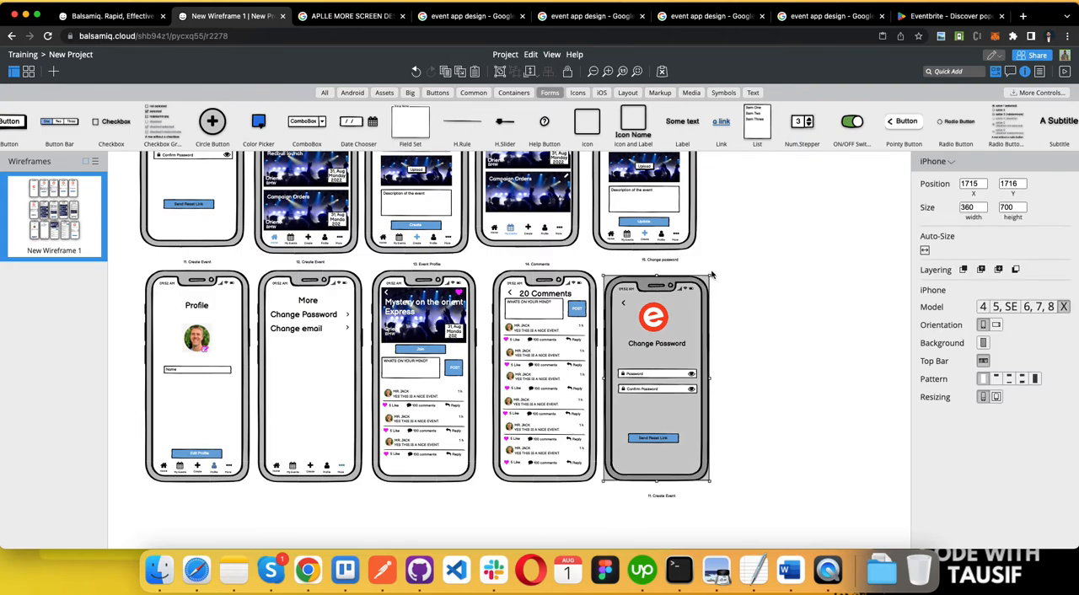
pyautogui.moveTo(710, 274); pyautogui.dragTo(709, 270)
pyautogui.click(753, 359)
# Step: Duplicate the Password field with its lock icon, label and eye icon into the space directly below the Change Password title
pyautogui.scroll(3, 753, 359)
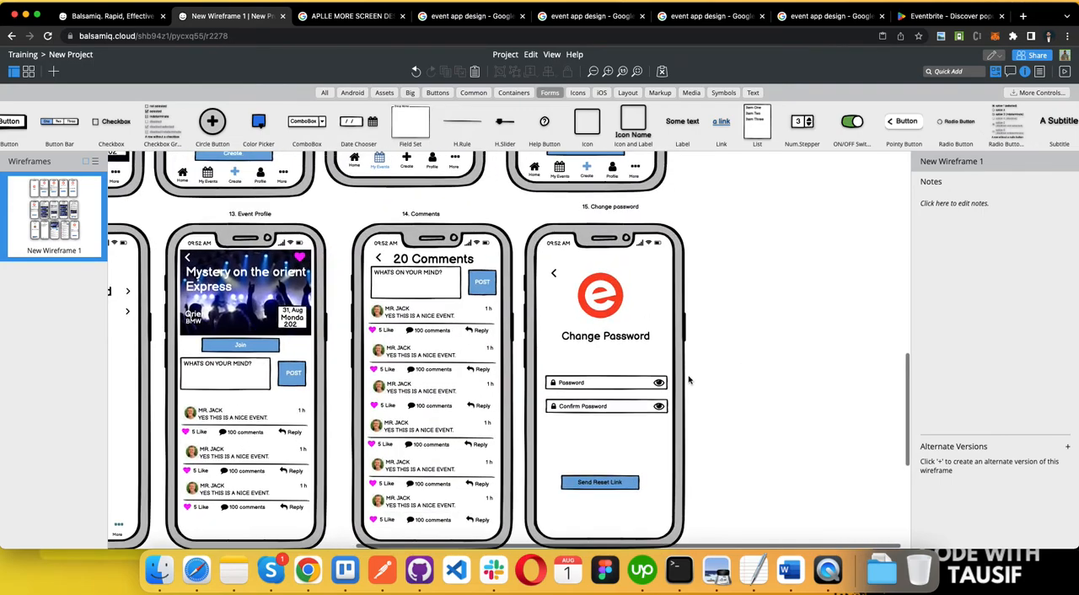
pyautogui.click(576, 385)
pyautogui.click(619, 386)
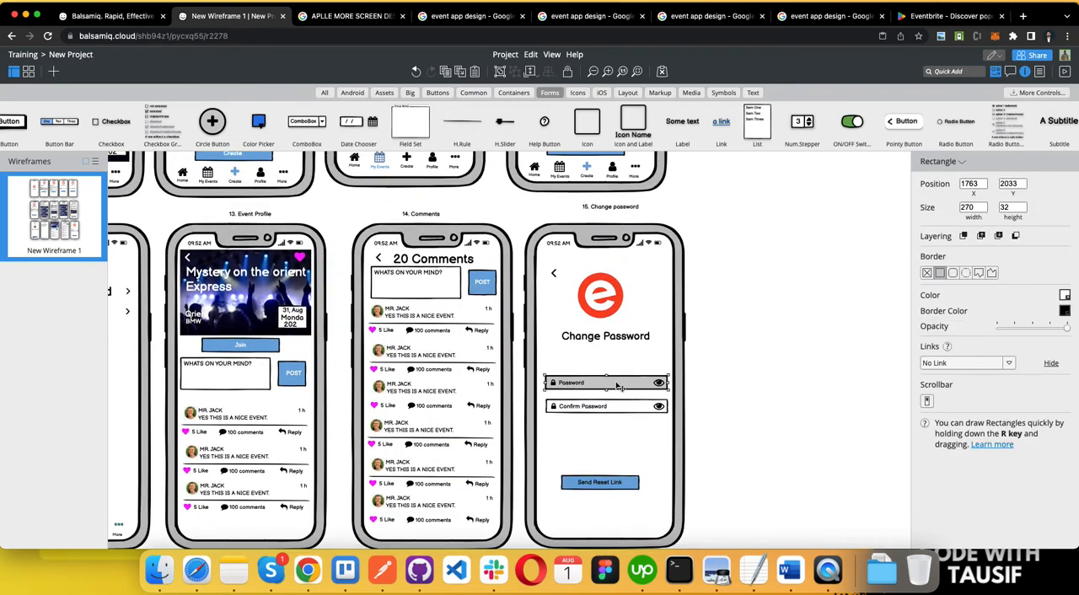
pyautogui.keyDown('shift'); pyautogui.click(574, 385); pyautogui.keyUp('shift')
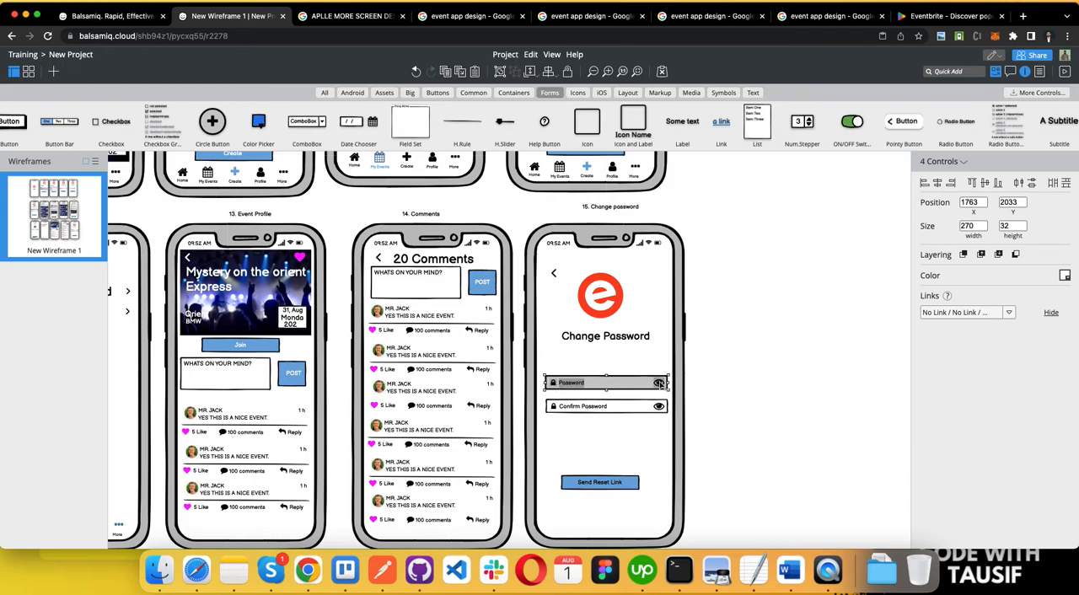
pyautogui.moveTo(660, 384); pyautogui.dragTo(597, 361)
pyautogui.click(759, 369)
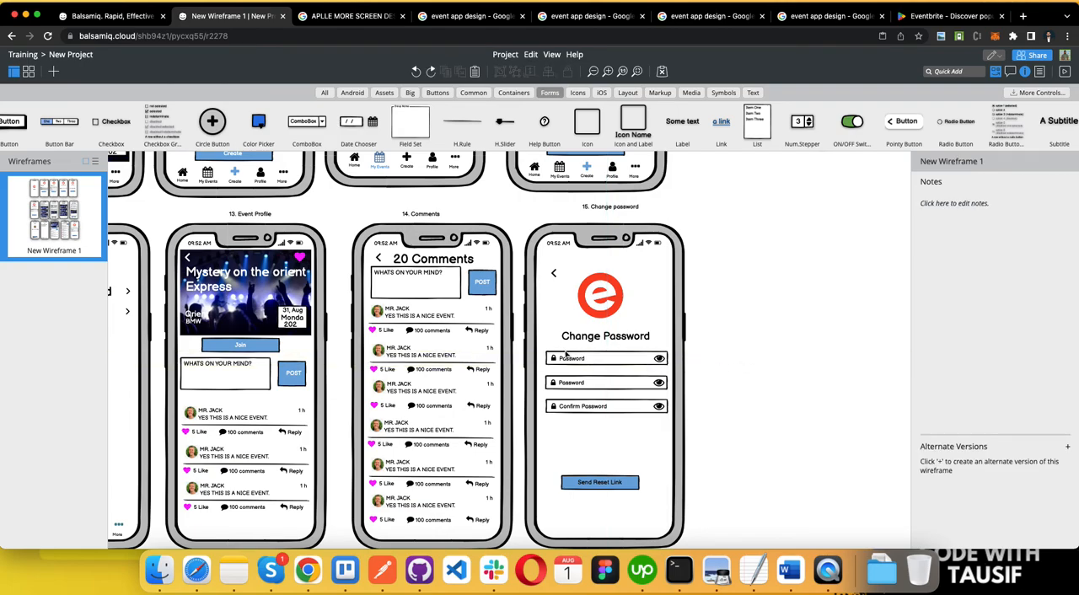
# Step: Rename the uppermost password field's label to "Old Password"
pyautogui.doubleClick(570, 359)
pyautogui.write('Ol')
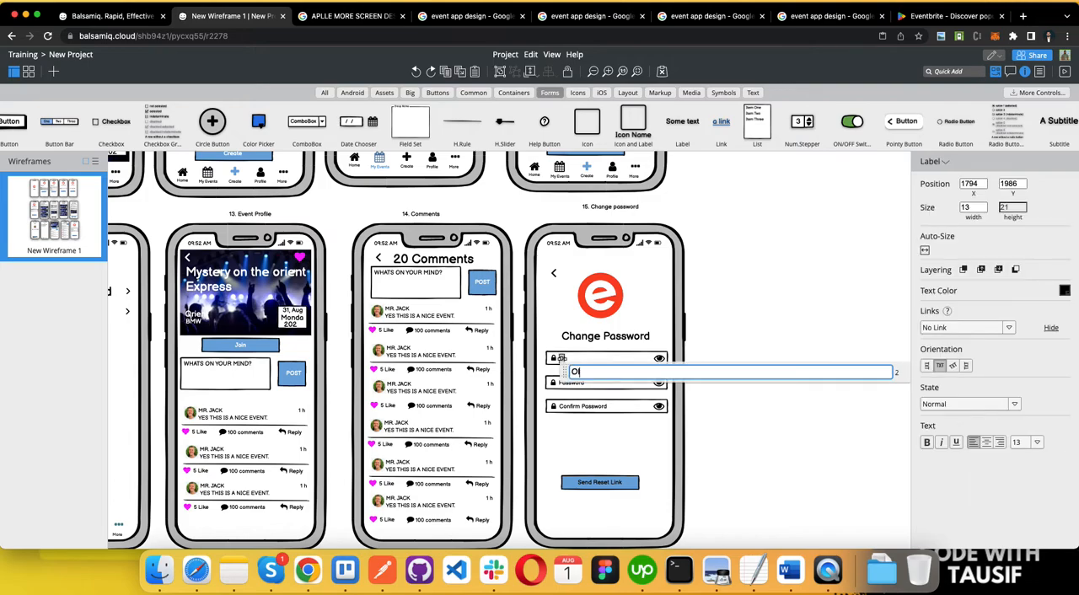
pyautogui.write('d Password')
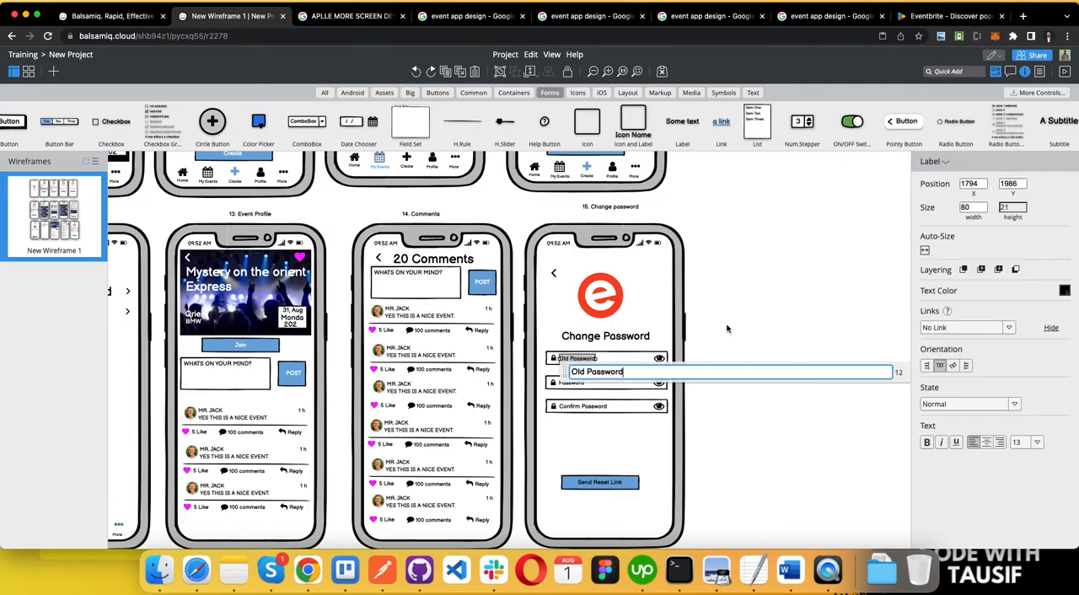
pyautogui.click(723, 329)
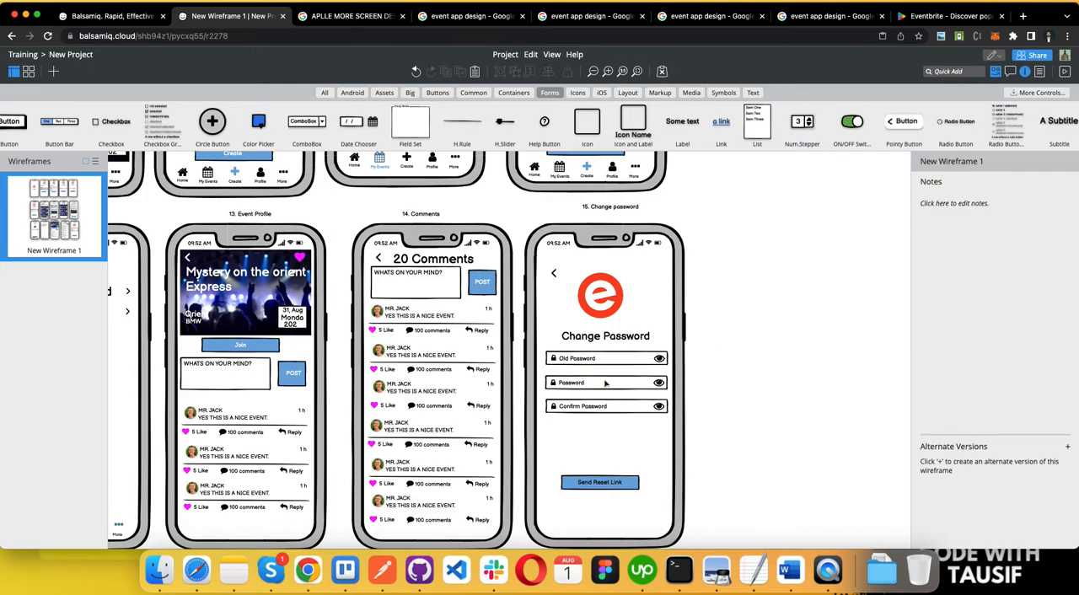
# Step: Change the "Send Reset Link" button label on the Change Password screen to "Update Password"
pyautogui.click(595, 484)
pyautogui.doubleClick(595, 484)
pyautogui.write('Update Password')
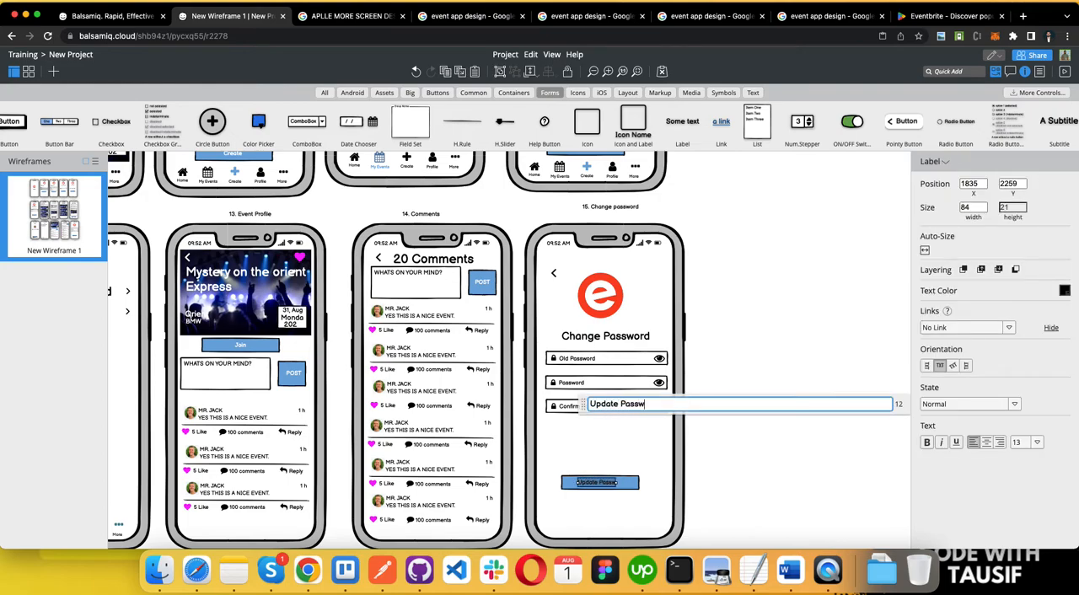
pyautogui.click(764, 322)
# Step: Retype the title below the logo as "Change password"
pyautogui.click(601, 336)
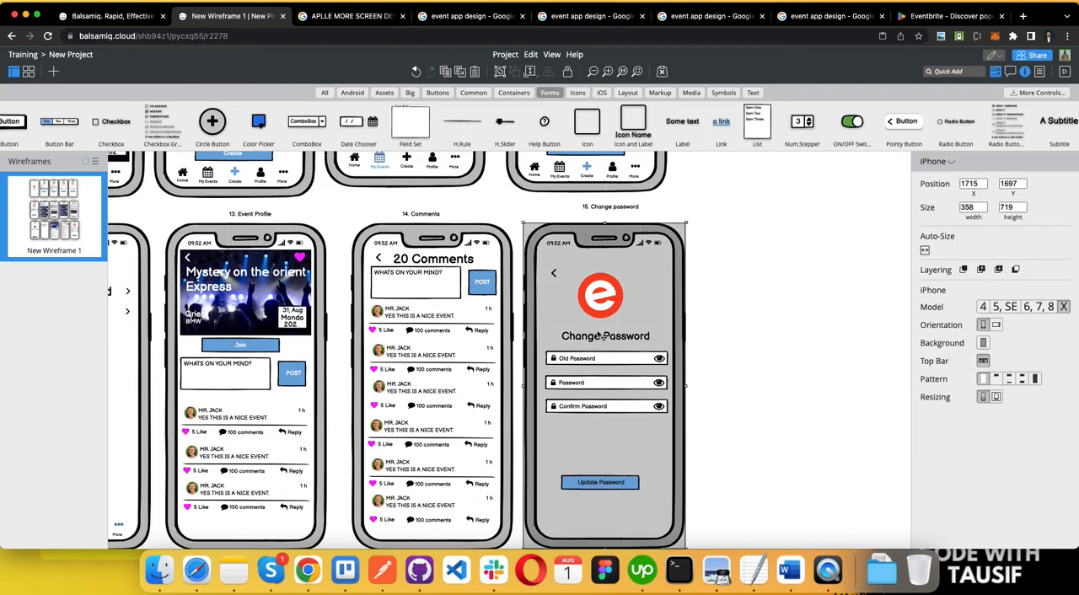
pyautogui.doubleClick(600, 336)
pyautogui.write('Update')
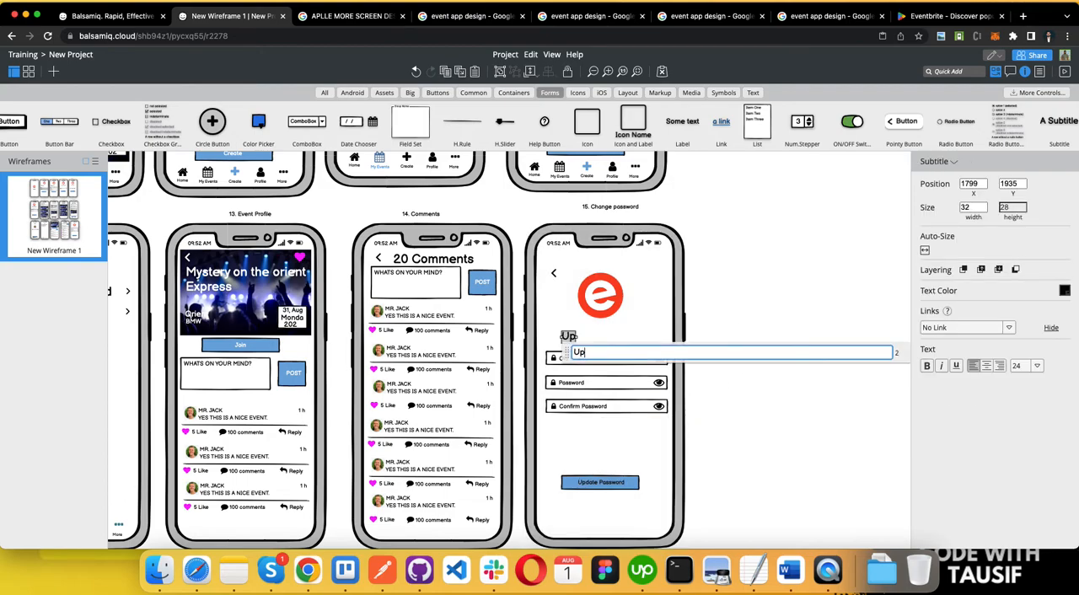
pyautogui.press('BackSpace')
pyautogui.press('BackSpace')
pyautogui.press('BackSpace')
pyautogui.press('BackSpace')
pyautogui.press('BackSpace')
pyautogui.press('BackSpace')
pyautogui.press('BackSpace')
pyautogui.write('change password')
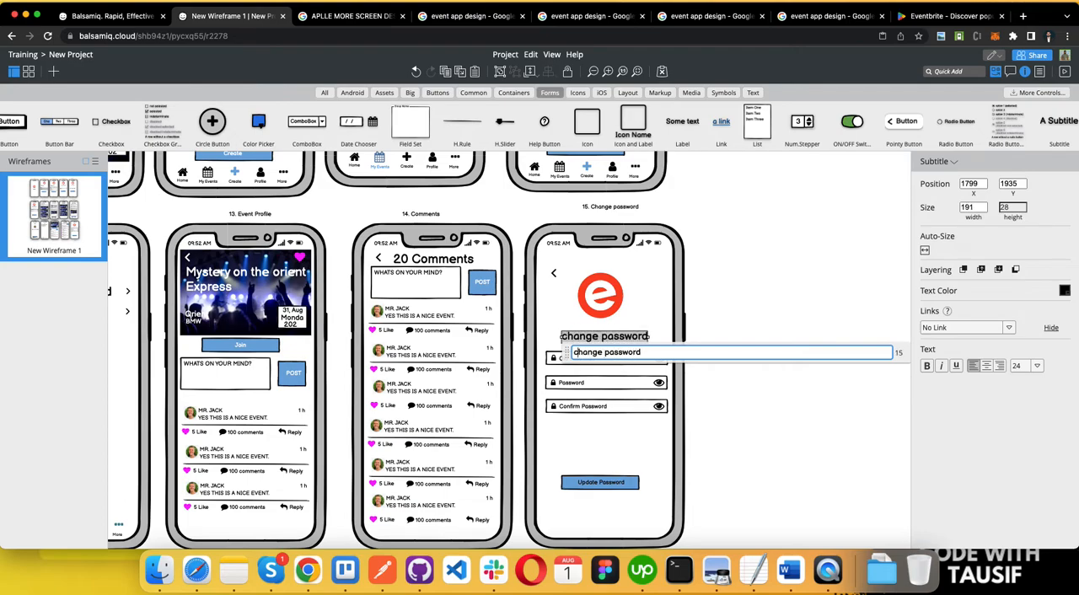
pyautogui.press('Delete')
pyautogui.write('C')
pyautogui.click(689, 307)
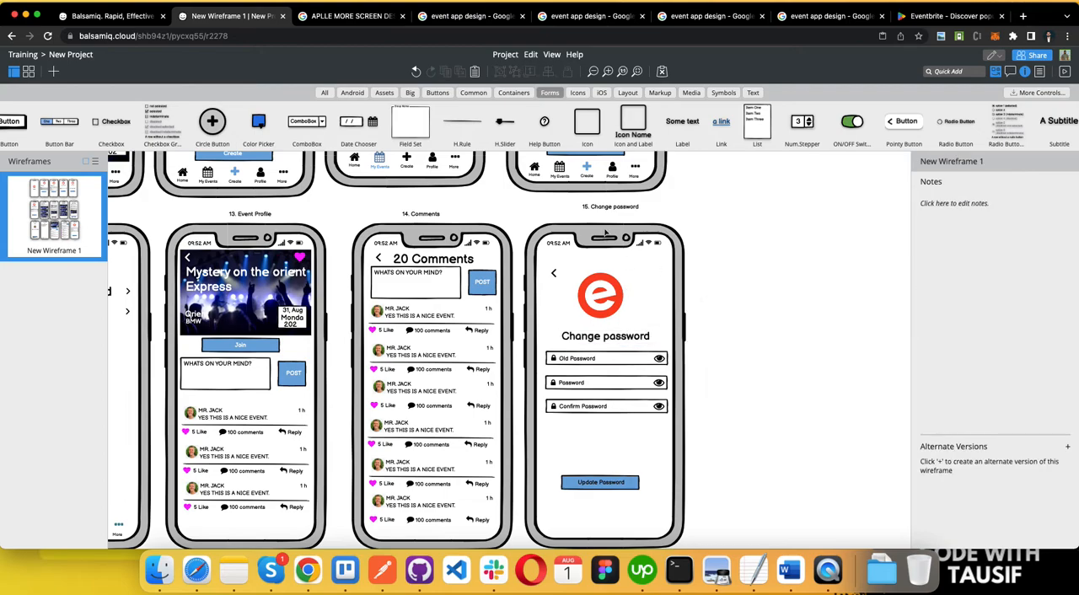
# Step: Shift the "15. Change password" caption slightly closer to its phone frame, nearer the height of the "14. Comments" caption
pyautogui.click(599, 214)
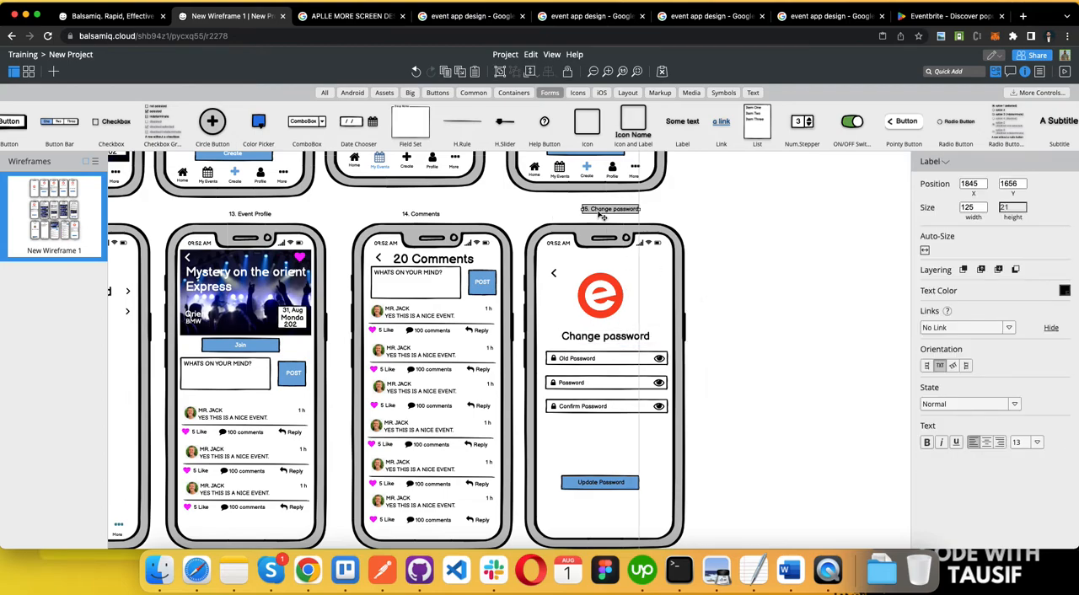
pyautogui.click(711, 226)
pyautogui.hscroll(-4, 658, 203)
pyautogui.scroll(-2, 658, 202)
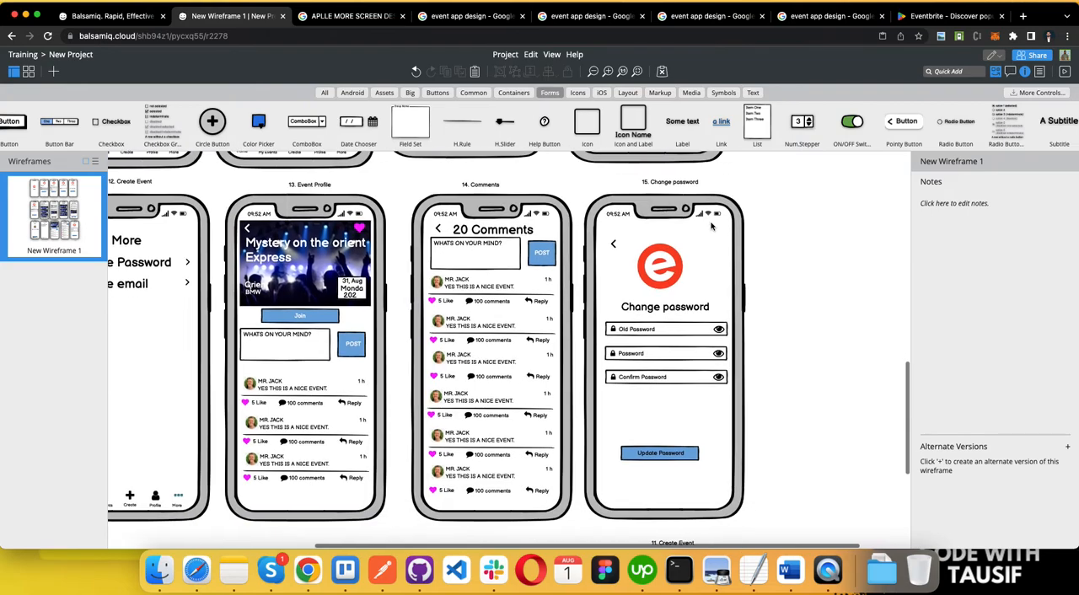
pyautogui.moveTo(603, 177); pyautogui.dragTo(814, 462)
pyautogui.press('super+v')
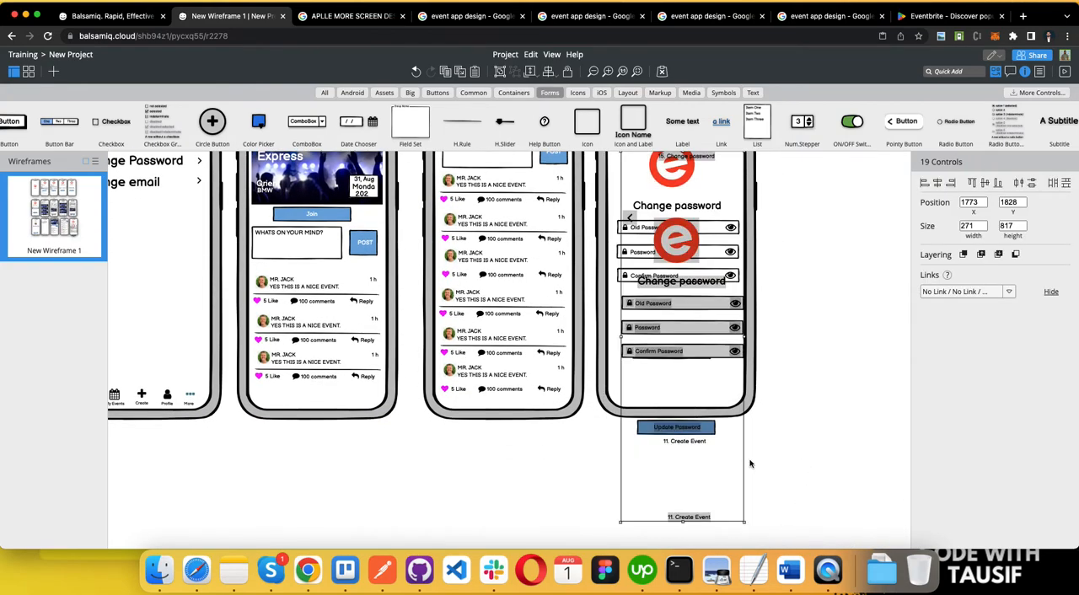
pyautogui.press('Delete')
pyautogui.scroll(2, 770, 422)
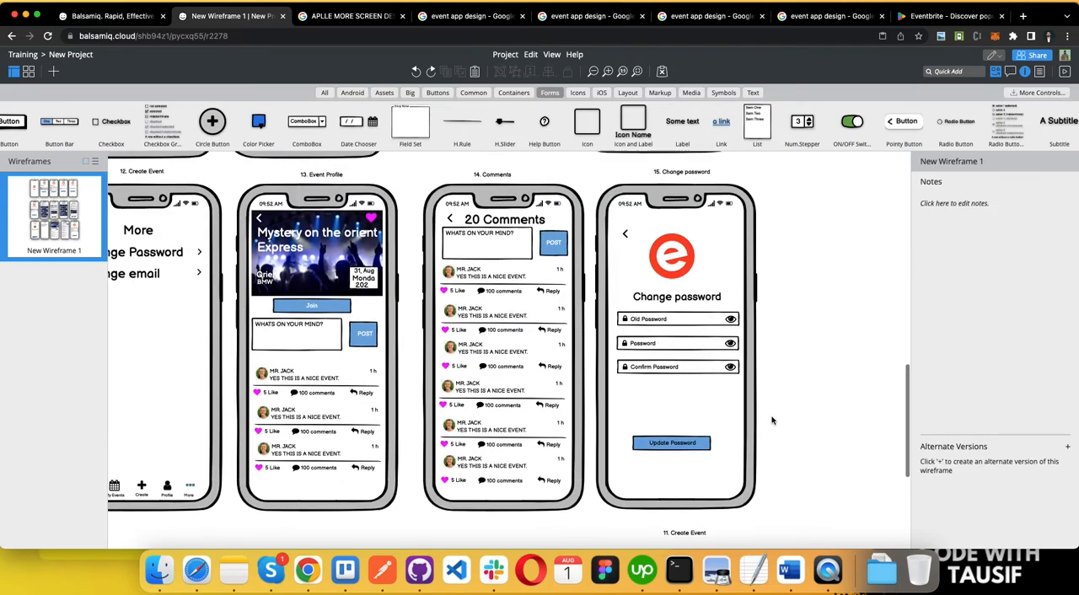
pyautogui.click(738, 221)
pyautogui.click(601, 177)
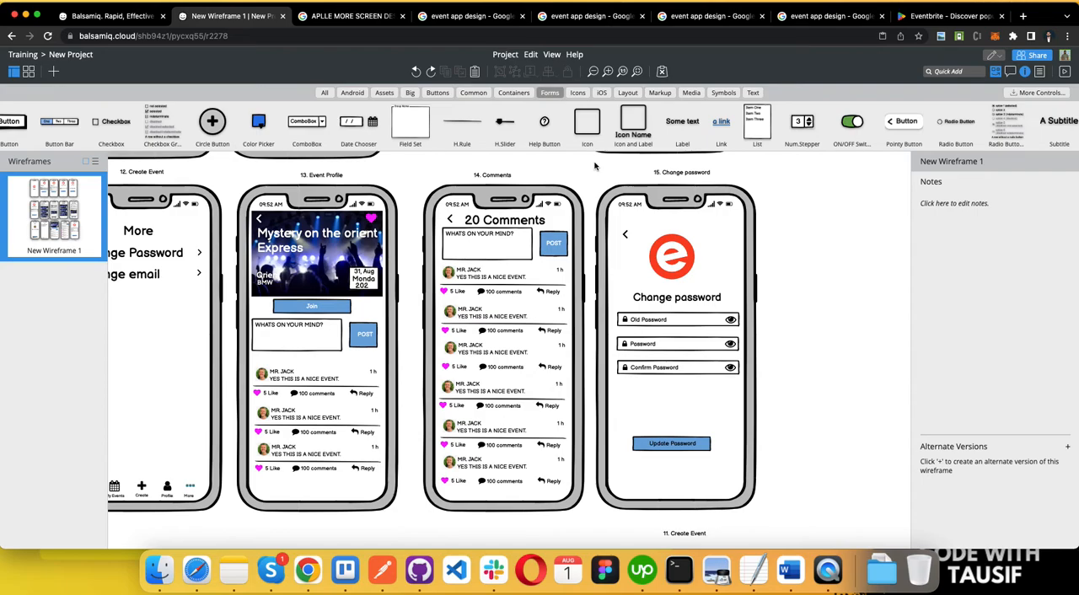
# Step: Delete the stray "11. Create Event" caption below the Change password screen
pyautogui.scroll(-1, 663, 314)
pyautogui.click(682, 503)
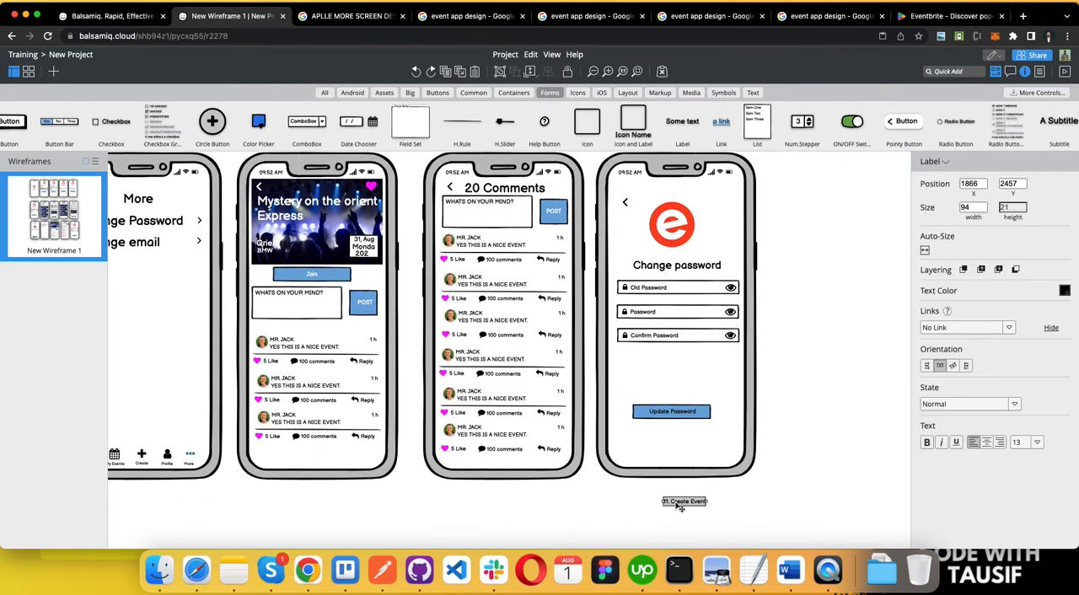
pyautogui.press('Delete')
pyautogui.scroll(1, 712, 339)
pyautogui.moveTo(777, 160); pyautogui.dragTo(608, 523)
pyautogui.click(676, 463)
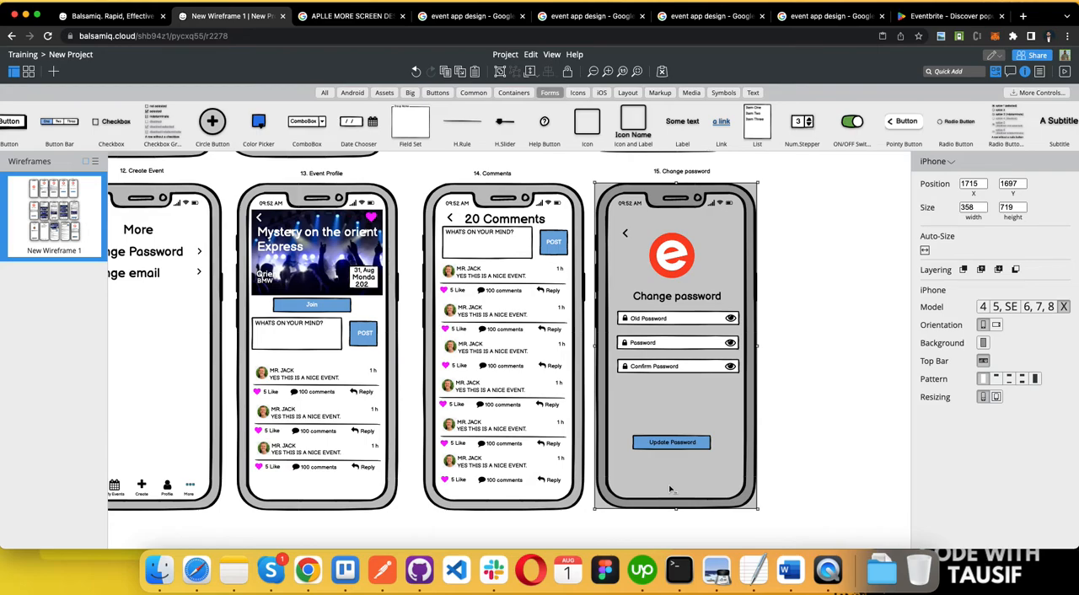
pyautogui.press('super+v')
pyautogui.press('super+z')
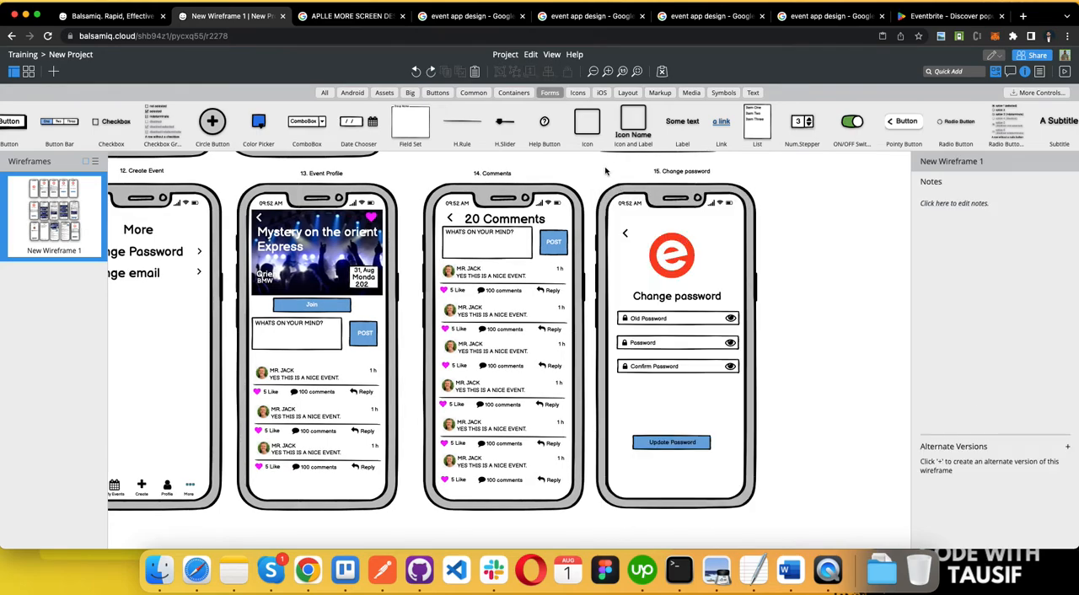
# Step: Duplicate the whole Change password screen with its caption and phone frame, and place the copy at the start of a new row below
pyautogui.moveTo(599, 162); pyautogui.dragTo(791, 542)
pyautogui.scroll(1, 765, 443)
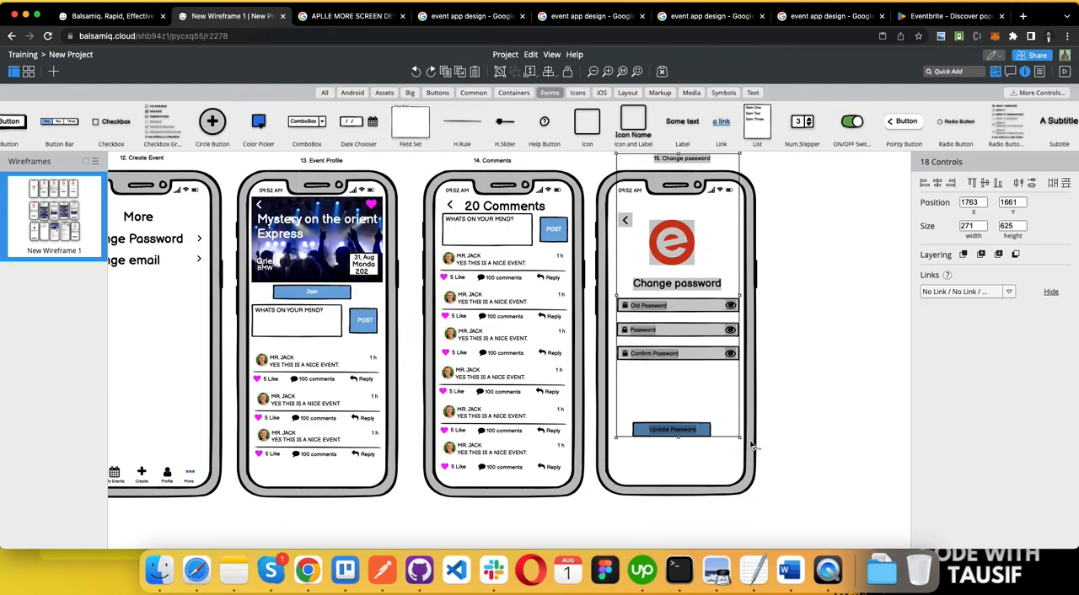
pyautogui.keyDown('shift'); pyautogui.click(700, 484); pyautogui.keyUp('shift')
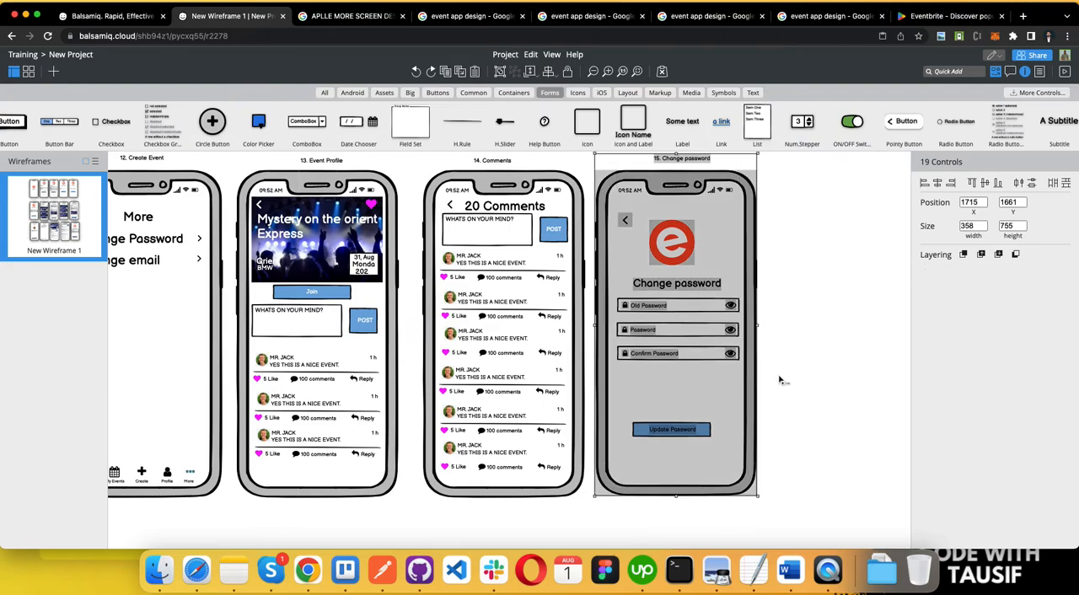
pyautogui.press('super+v')
pyautogui.moveTo(691, 383); pyautogui.dragTo(264, 479)
pyautogui.click(424, 342)
# Step: Rename the duplicated screen's caption to "16. Update Email"
pyautogui.scroll(10, 321, 291)
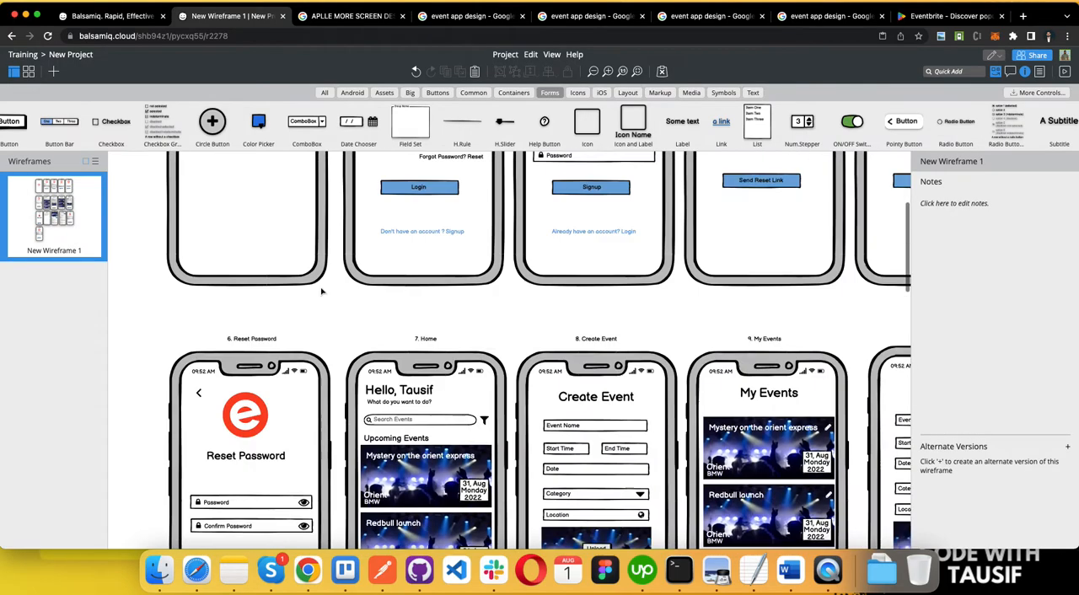
pyautogui.scroll(-5, 321, 291)
pyautogui.hscroll(3, 321, 291)
pyautogui.hscroll(-3, 322, 291)
pyautogui.scroll(-4, 322, 291)
pyautogui.scroll(-8, 322, 291)
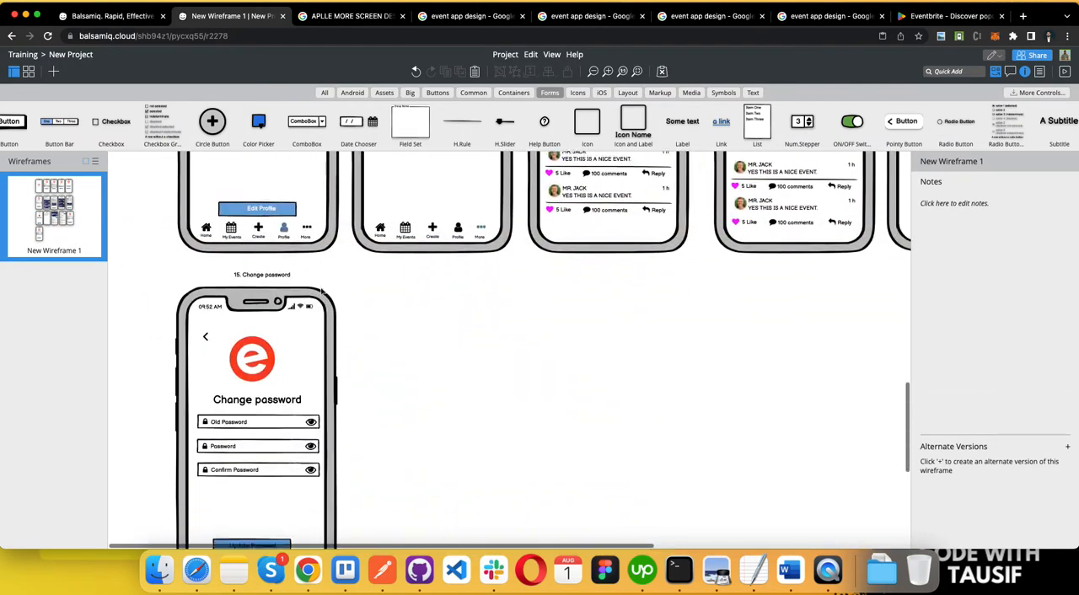
pyautogui.doubleClick(262, 236)
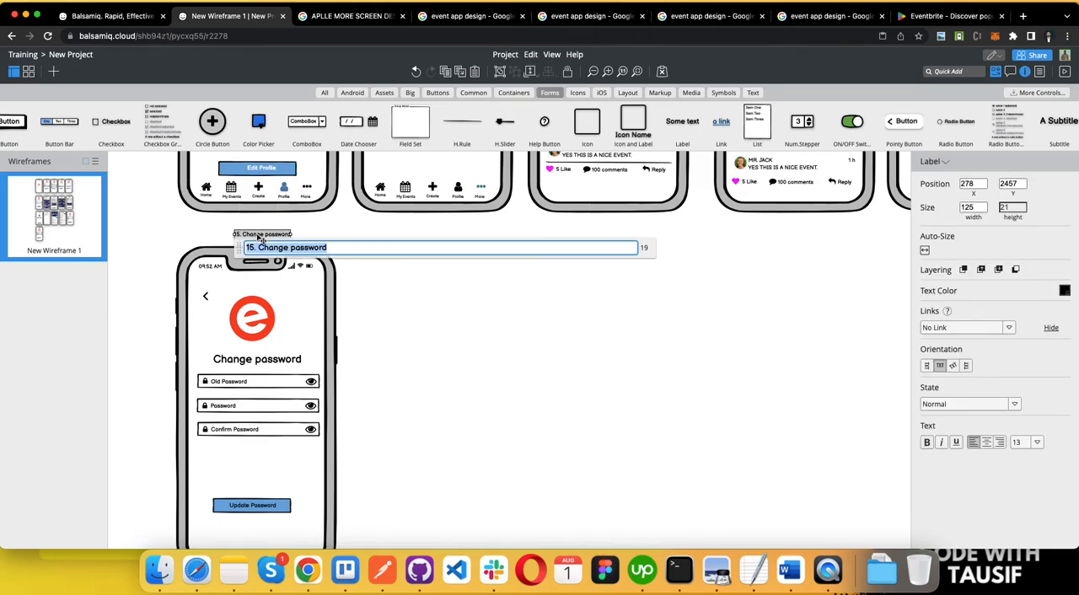
pyautogui.write('16')
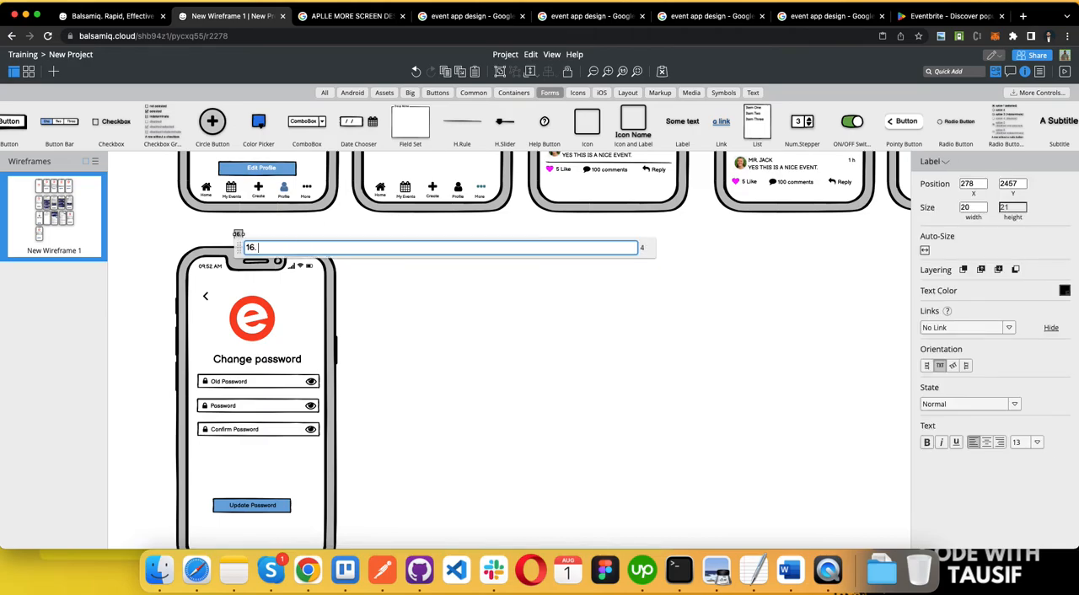
pyautogui.write('. Update Email')
pyautogui.click(404, 309)
# Step: Change the title below the logo on the Update Email screen to "Change Email"
pyautogui.scroll(3, 405, 313)
pyautogui.scroll(-3, 405, 313)
pyautogui.scroll(1, 386, 301)
pyautogui.scroll(-3, 338, 287)
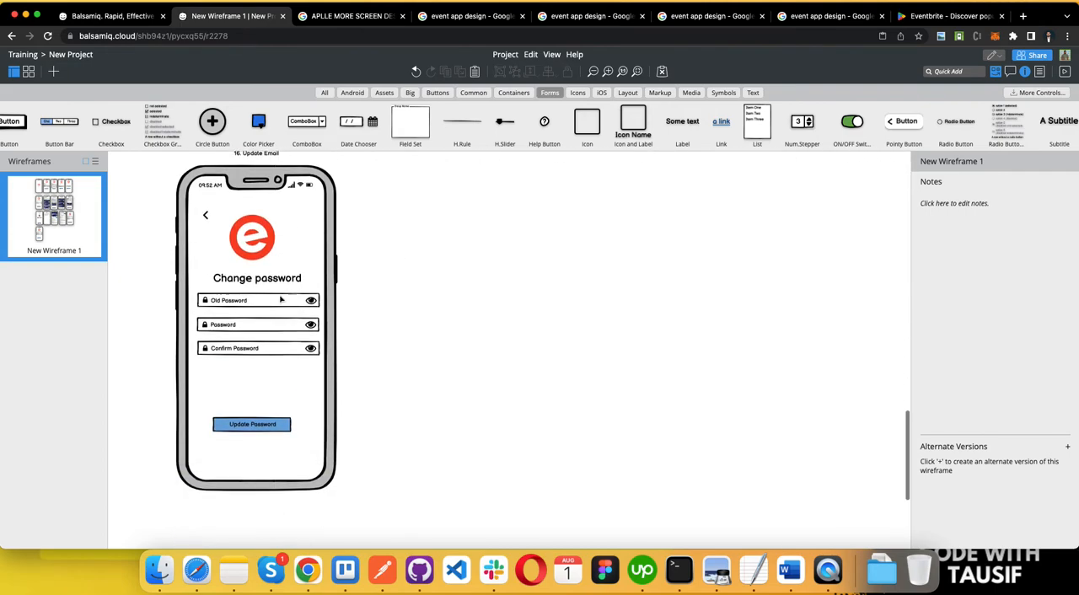
pyautogui.click(257, 281)
pyautogui.doubleClick(257, 281)
pyautogui.press('BackSpace')
pyautogui.write('Change Email')
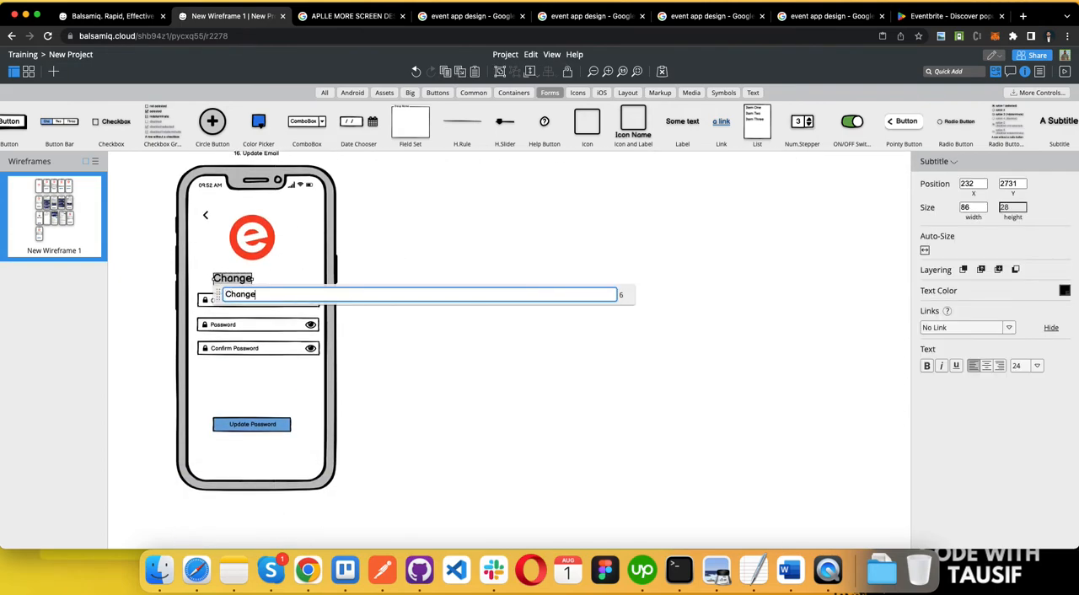
pyautogui.click(299, 339)
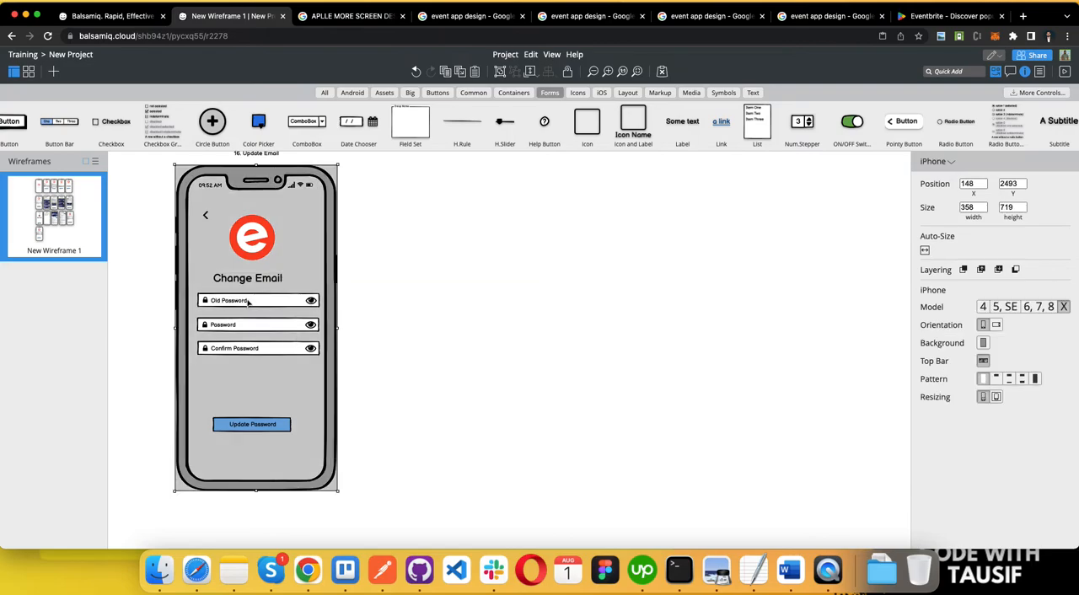
# Step: Delete the Password and Confirm Password fields with their labels, lock icons and eye icons from the Update Email screen
pyautogui.click(243, 301)
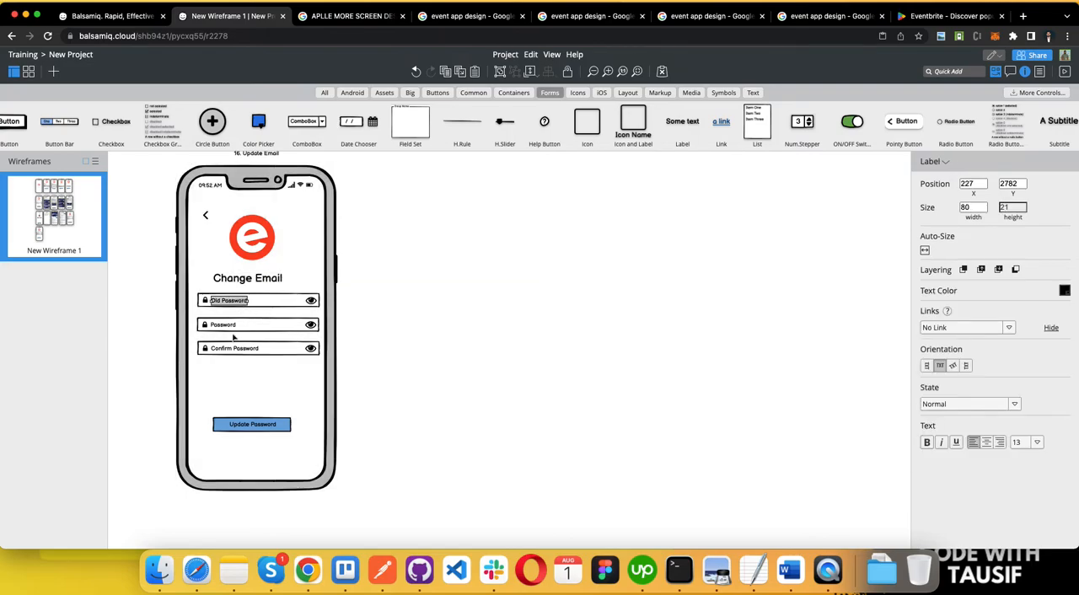
pyautogui.click(232, 326)
pyautogui.keyDown('shift'); pyautogui.click(268, 333); pyautogui.keyUp('shift')
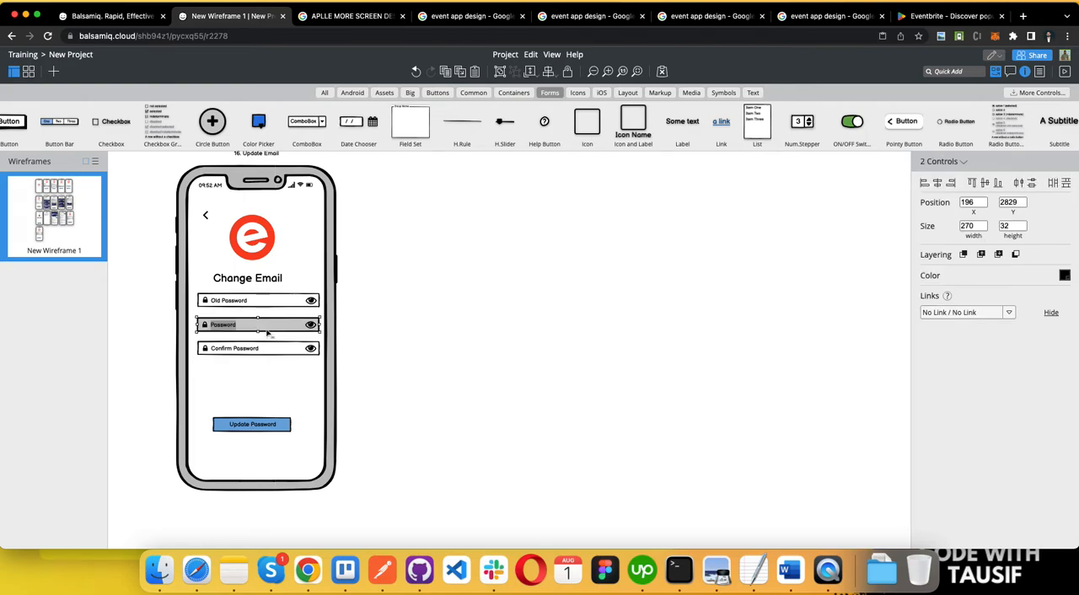
pyautogui.press('Delete')
pyautogui.click(244, 323)
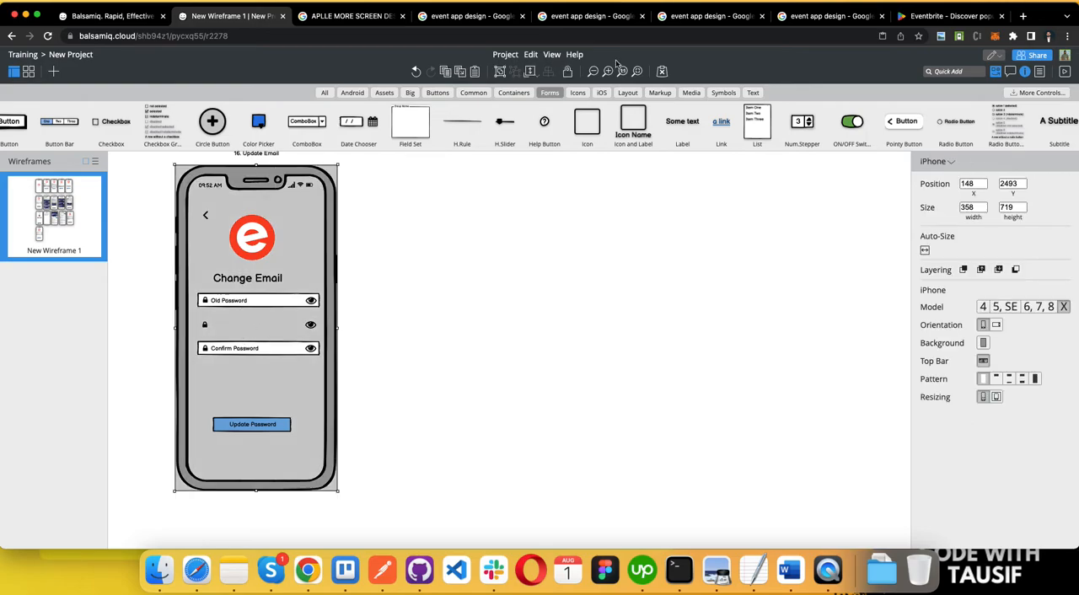
pyautogui.moveTo(203, 318); pyautogui.dragTo(316, 389)
pyautogui.press('Delete')
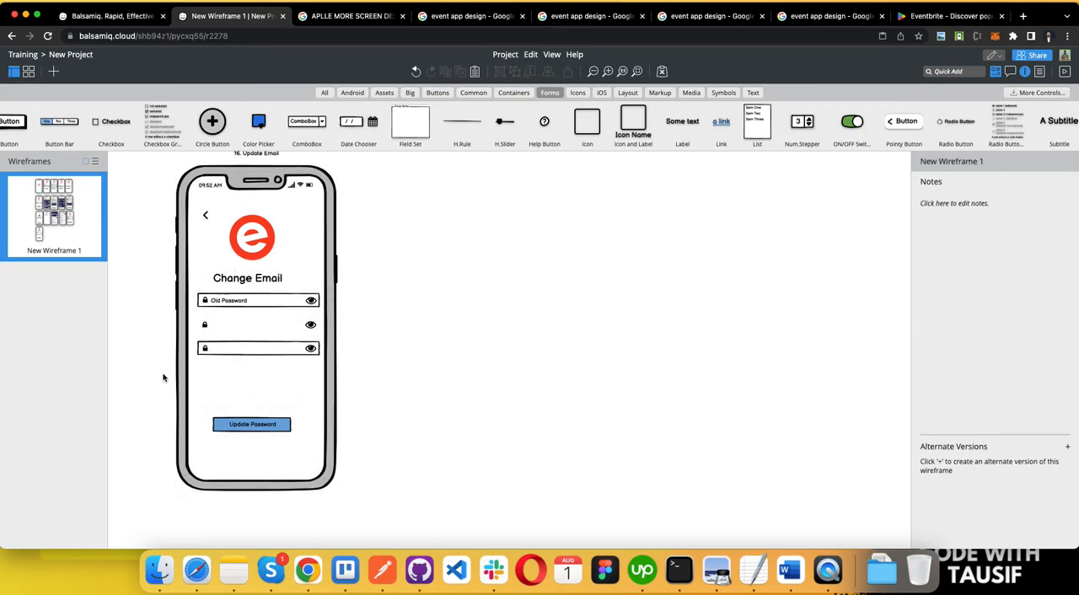
pyautogui.click(204, 326)
pyautogui.keyDown('shift'); pyautogui.click(310, 324); pyautogui.keyUp('shift')
pyautogui.keyDown('shift'); pyautogui.click(313, 350); pyautogui.keyUp('shift')
pyautogui.keyDown('shift'); pyautogui.click(219, 353); pyautogui.keyUp('shift')
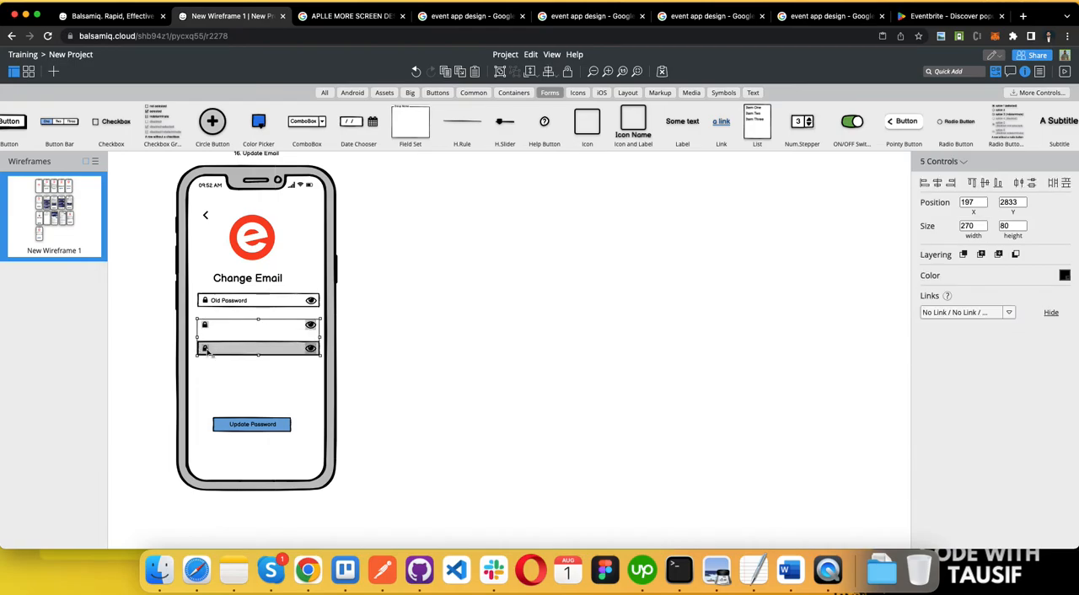
pyautogui.press('Delete')
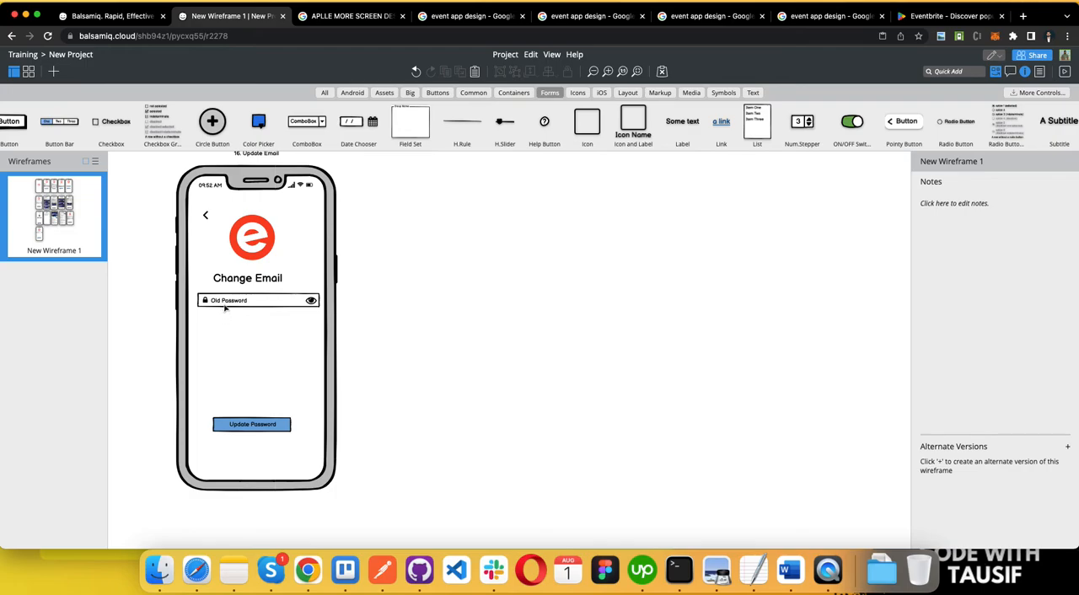
pyautogui.moveTo(225, 308); pyautogui.dragTo(226, 352)
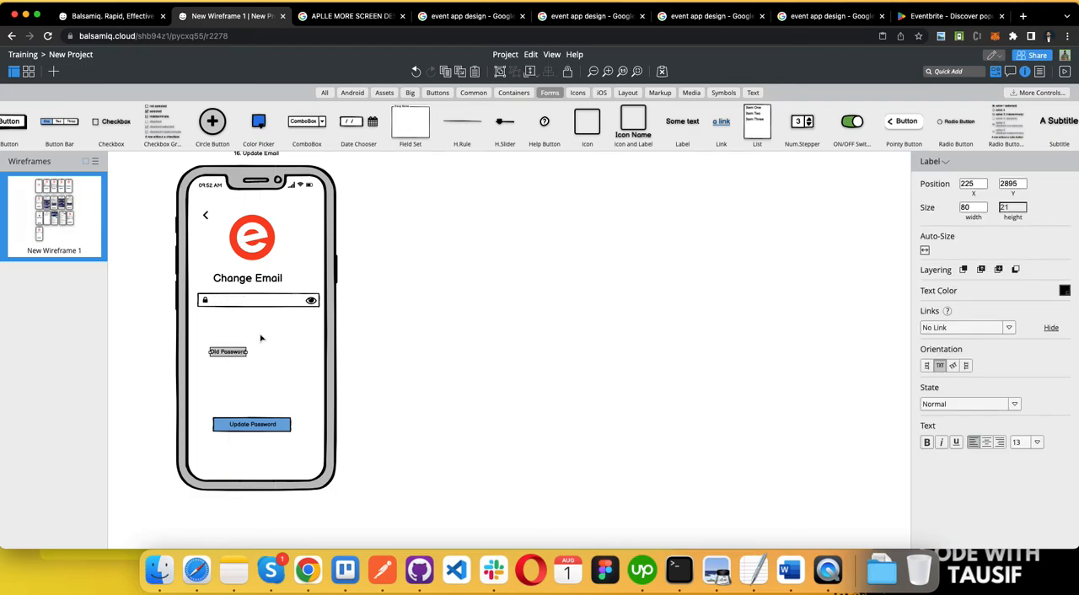
pyautogui.press('super+z')
pyautogui.click(208, 308)
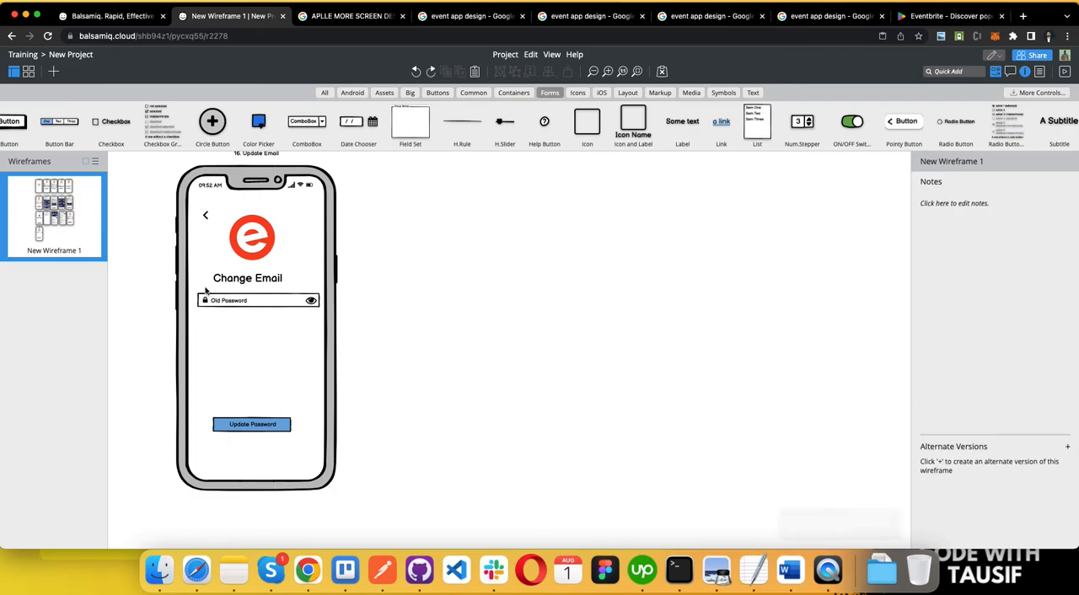
# Step: Rename the remaining "Old Password" field label on the Update Email screen to "Email"
pyautogui.doubleClick(224, 301)
pyautogui.write('Email')
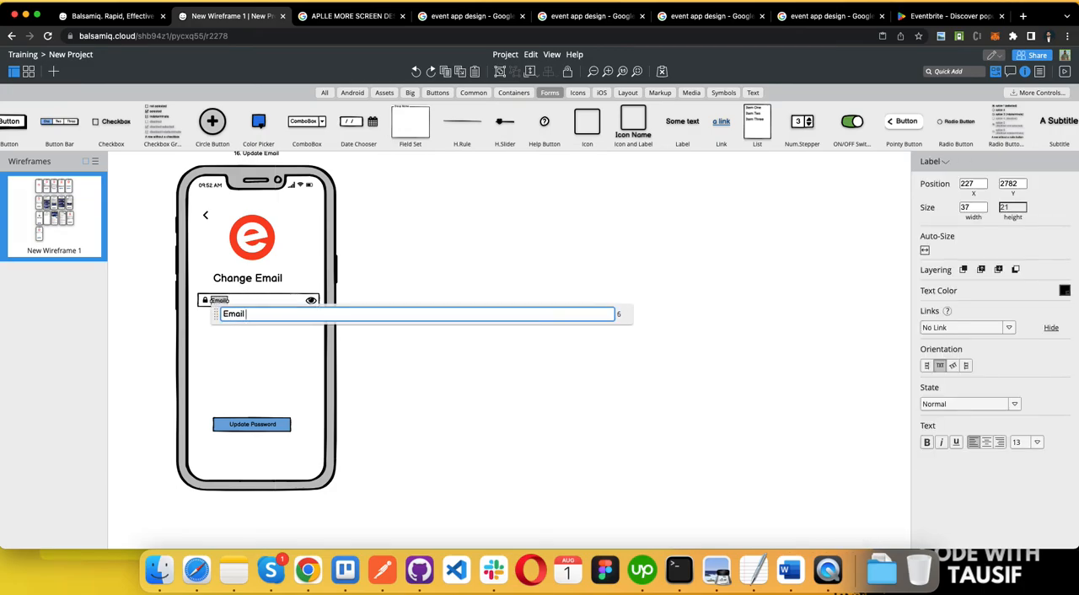
pyautogui.press('Return')
# Step: Replace the Email field's lock icon with the solid envelope icon and delete its eye icon
pyautogui.click(206, 301)
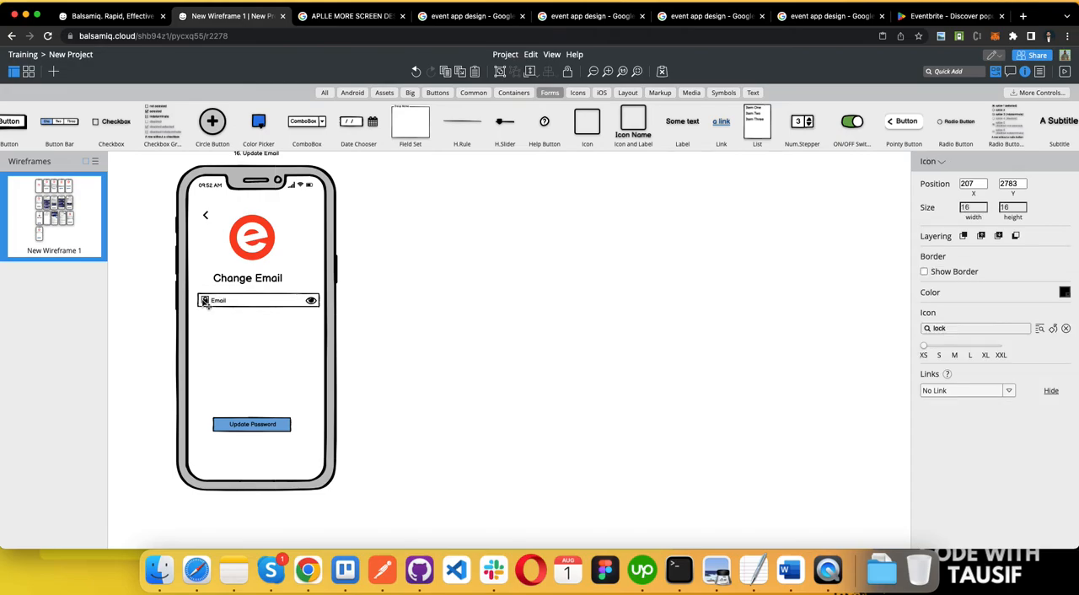
pyautogui.click(969, 331)
pyautogui.write('ema')
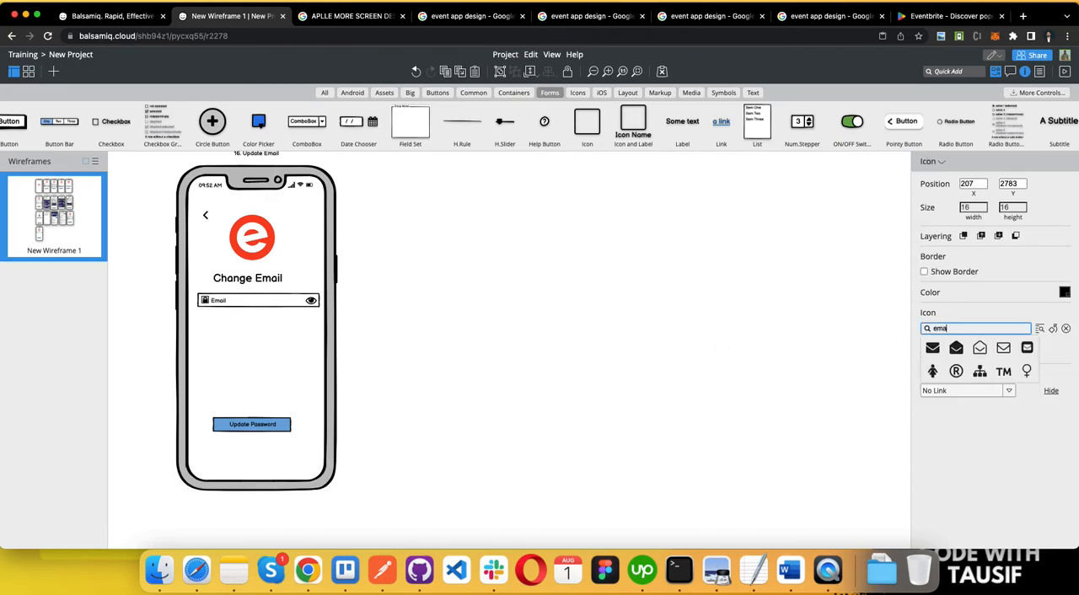
pyautogui.click(938, 347)
pyautogui.click(312, 304)
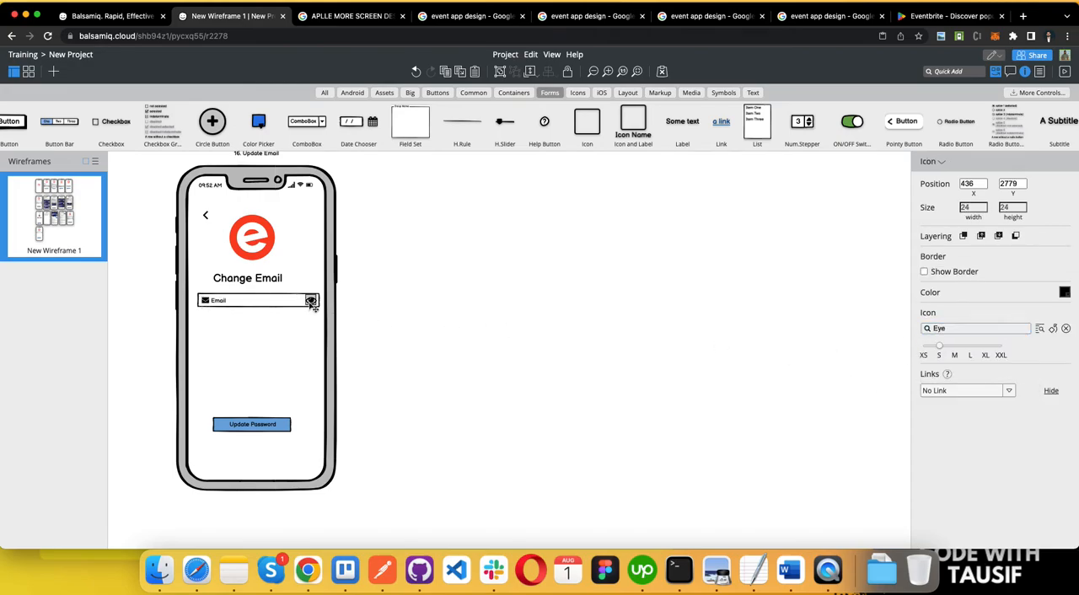
pyautogui.press('Delete')
# Step: Move the Email field's box, envelope icon and label together down to Y position 2855
pyautogui.click(205, 301)
pyautogui.click(235, 302)
pyautogui.click(242, 303)
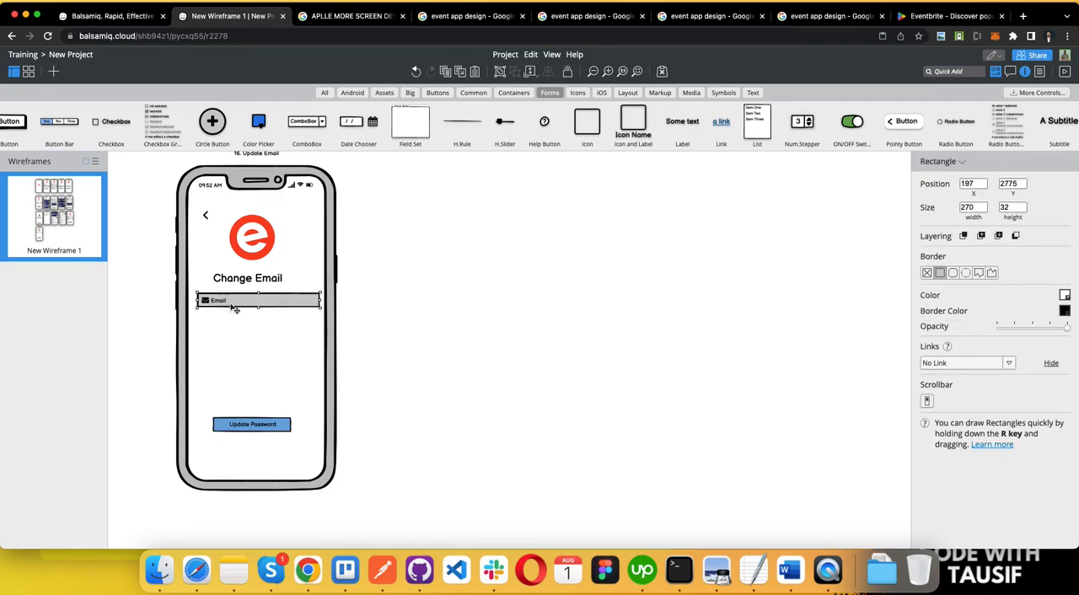
pyautogui.keyDown('shift'); pyautogui.click(205, 302); pyautogui.keyUp('shift')
pyautogui.keyDown('shift'); pyautogui.click(223, 303); pyautogui.keyUp('shift')
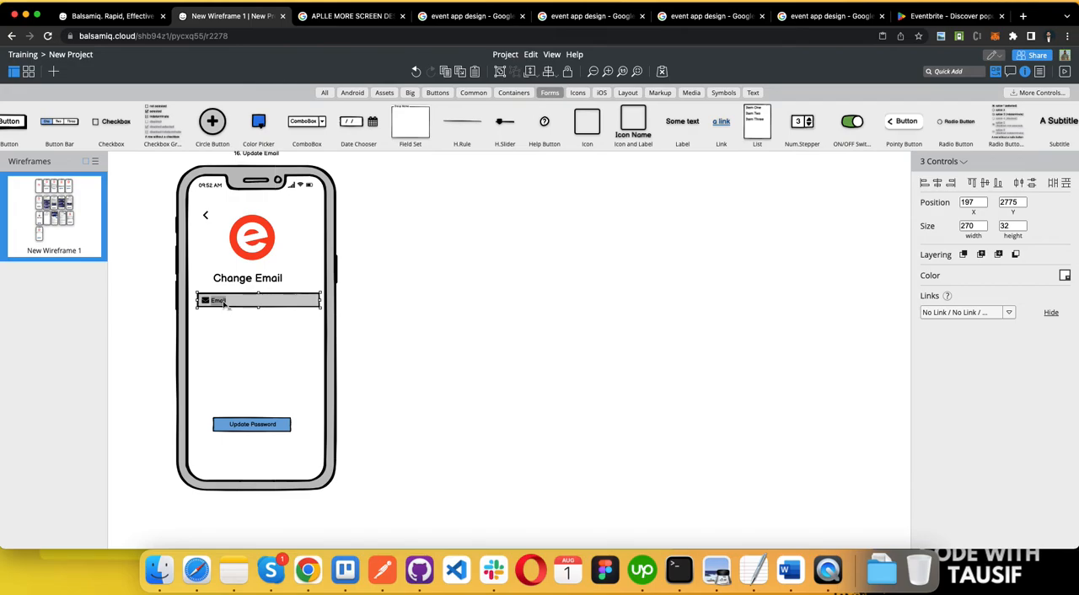
pyautogui.press('Down')
pyautogui.press('Down')
pyautogui.press('Down')
pyautogui.press('Down')
pyautogui.press('Down')
pyautogui.press('Down')
pyautogui.press('Down')
pyautogui.press('Down')
pyautogui.press('Down')
pyautogui.press('Down')
pyautogui.press('Down')
pyautogui.press('Down')
pyautogui.press('Down')
pyautogui.press('Down')
pyautogui.press('Down')
pyautogui.press('Down')
pyautogui.press('Down')
pyautogui.press('Down')
pyautogui.press('Down')
pyautogui.press('Down')
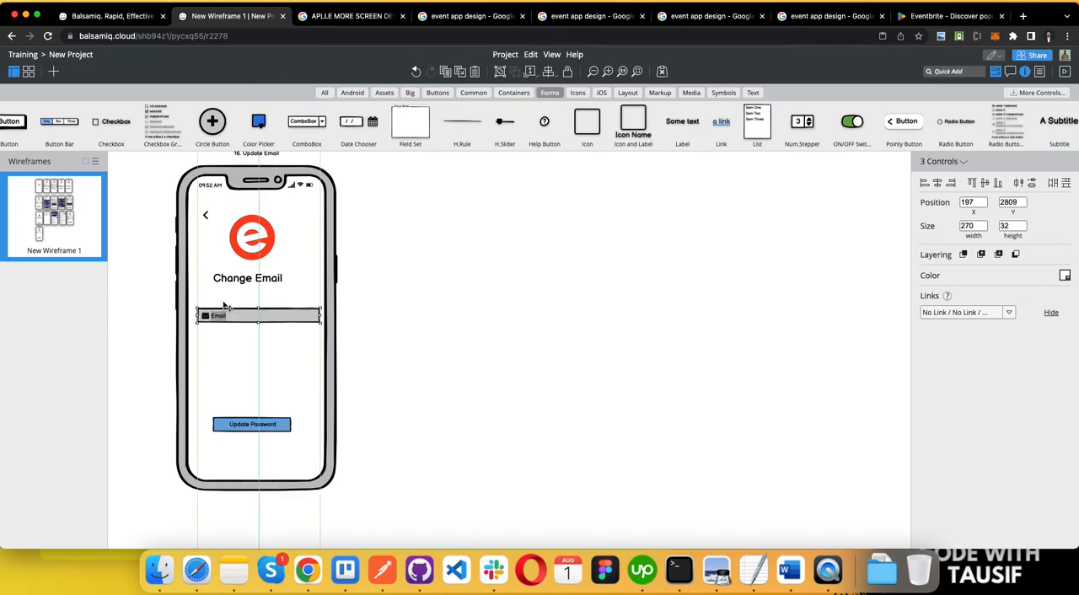
pyautogui.press('Down')
pyautogui.press('Down')
pyautogui.press('Down')
pyautogui.press('Down')
pyautogui.press('Down')
pyautogui.press('Down')
pyautogui.press('Down')
pyautogui.press('Down')
pyautogui.press('Down')
pyautogui.press('Down')
pyautogui.press('Down')
pyautogui.press('Down')
pyautogui.press('Down')
pyautogui.press('Down')
pyautogui.press('Down')
pyautogui.press('Down')
pyautogui.press('Down')
pyautogui.press('Down')
pyautogui.press('Down')
pyautogui.press('Down')
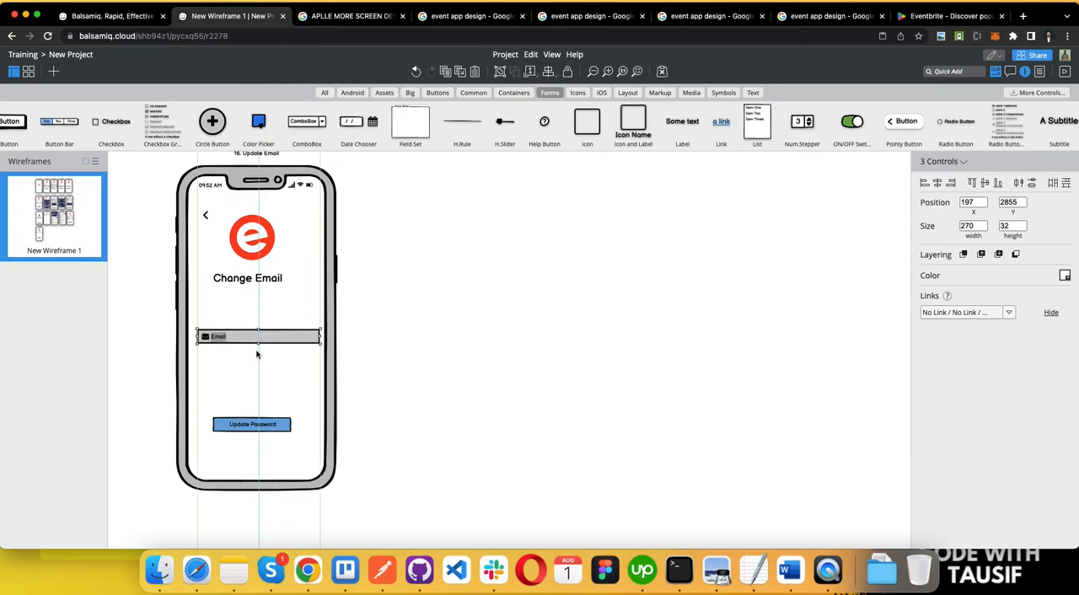
# Step: Change the "Update Password" button label on the Update Email screen to "Send update Link"
pyautogui.click(242, 415)
pyautogui.doubleClick(242, 426)
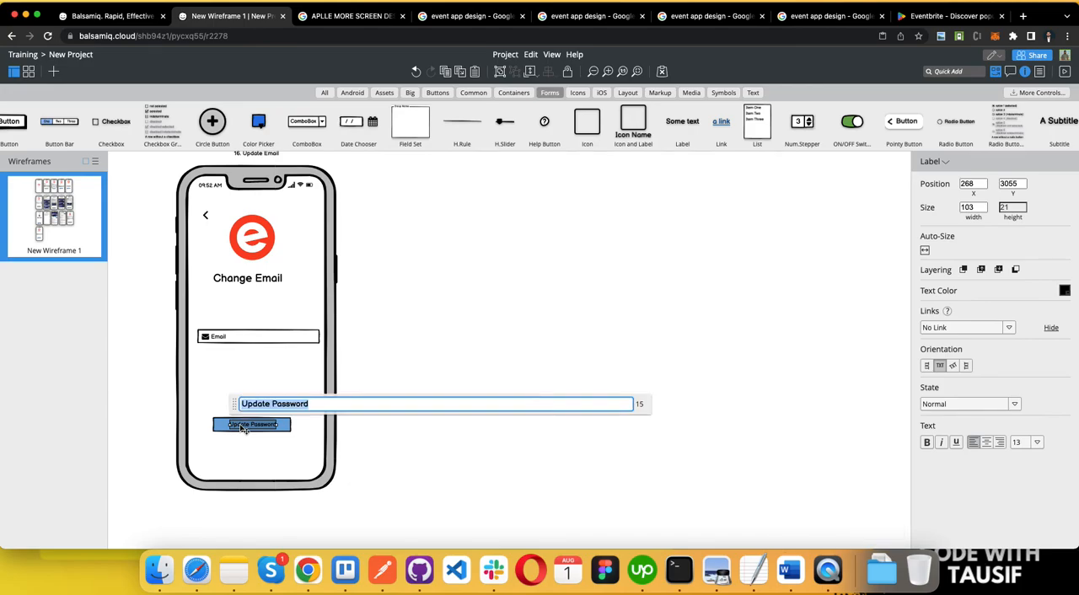
pyautogui.write('Send uP')
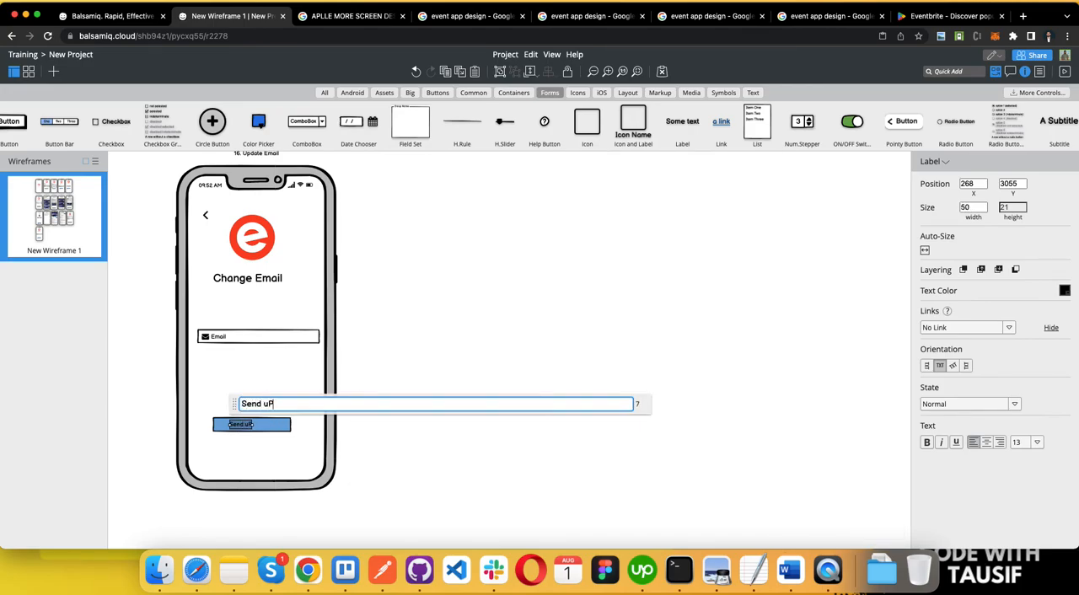
pyautogui.press('BackSpace')
pyautogui.write('pdatenk')
pyautogui.press('BackSpace')
pyautogui.press('BackSpace')
pyautogui.press('BackSpace')
pyautogui.press('BackSpace')
pyautogui.write('Link')
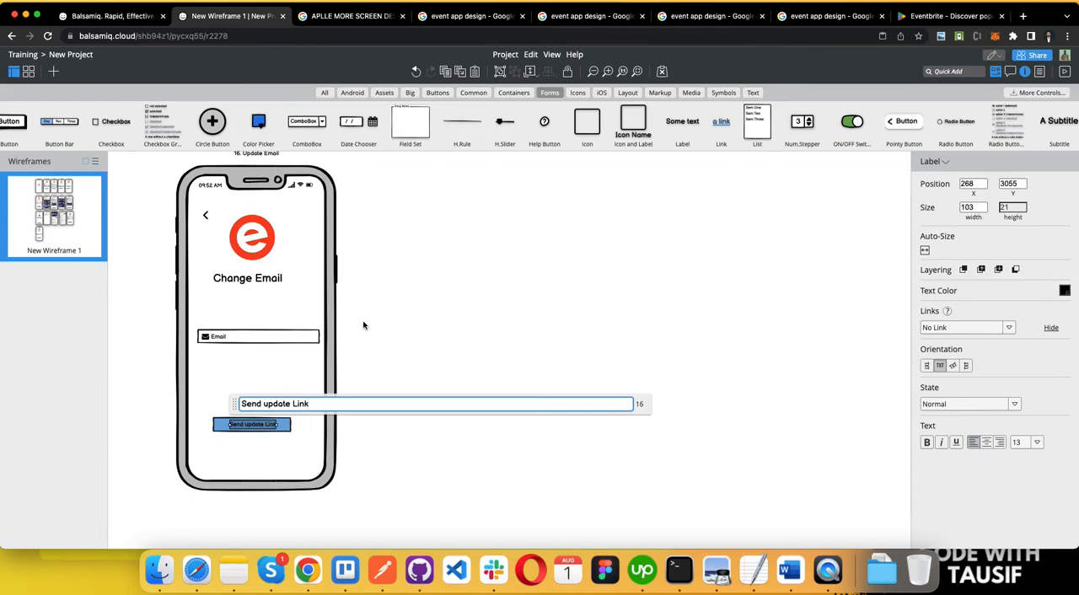
pyautogui.click(363, 326)
# Step: Duplicate the "Change email" label below itself on the More screen and rename the copy "Logout"
pyautogui.scroll(10, 388, 270)
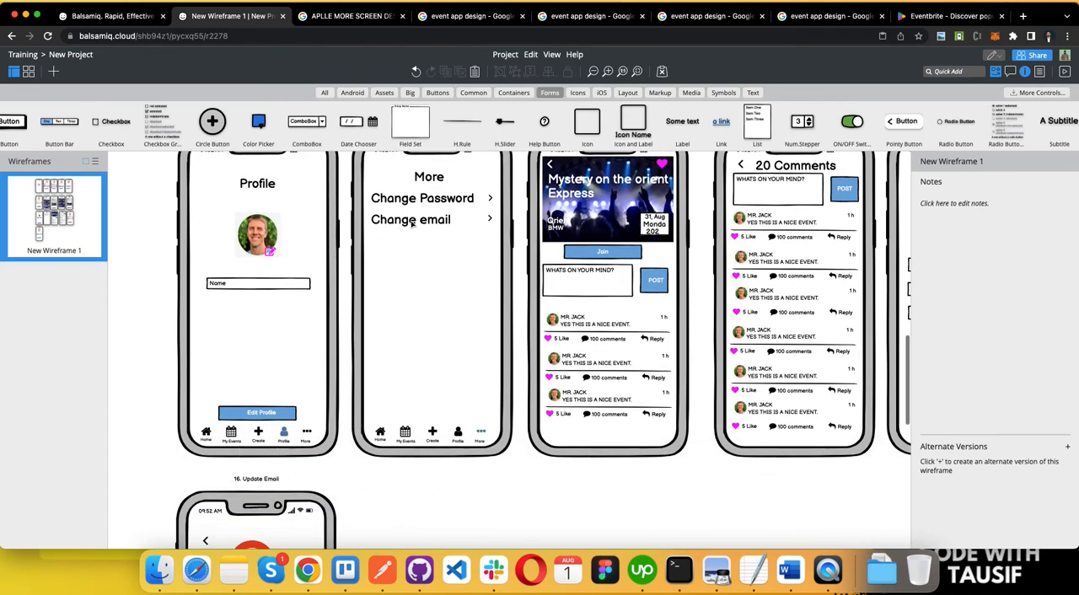
pyautogui.click(412, 221)
pyautogui.moveTo(412, 222); pyautogui.dragTo(420, 250)
pyautogui.doubleClick(420, 251)
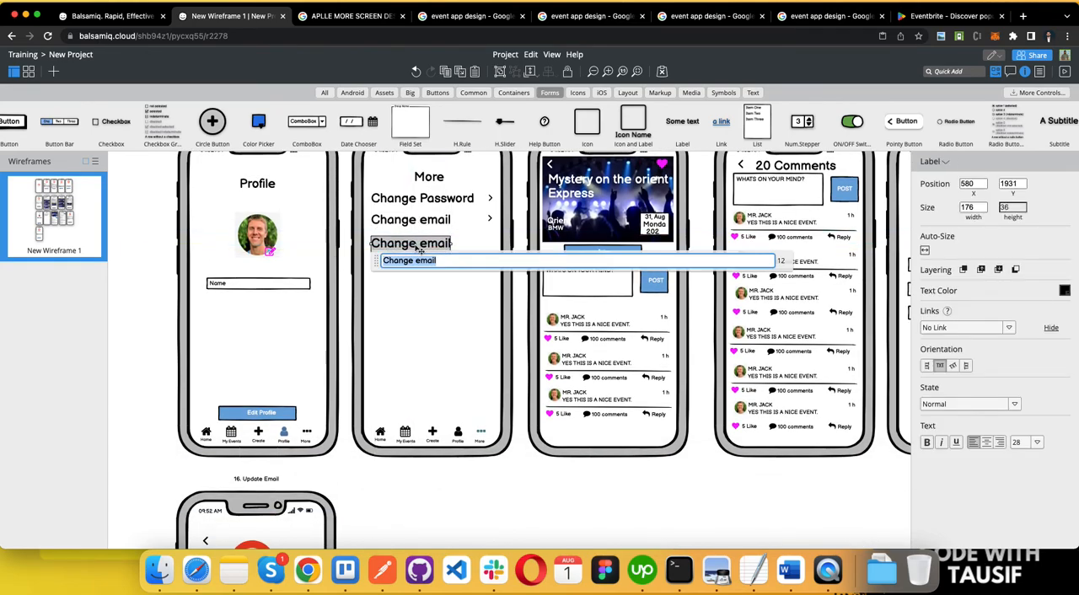
pyautogui.press('BackSpace')
pyautogui.write('Logout')
pyautogui.click(491, 317)
# Step: Duplicate the Change email row's angle-right icon beside Logout and replace the copy with the Sign Out icon
pyautogui.click(490, 218)
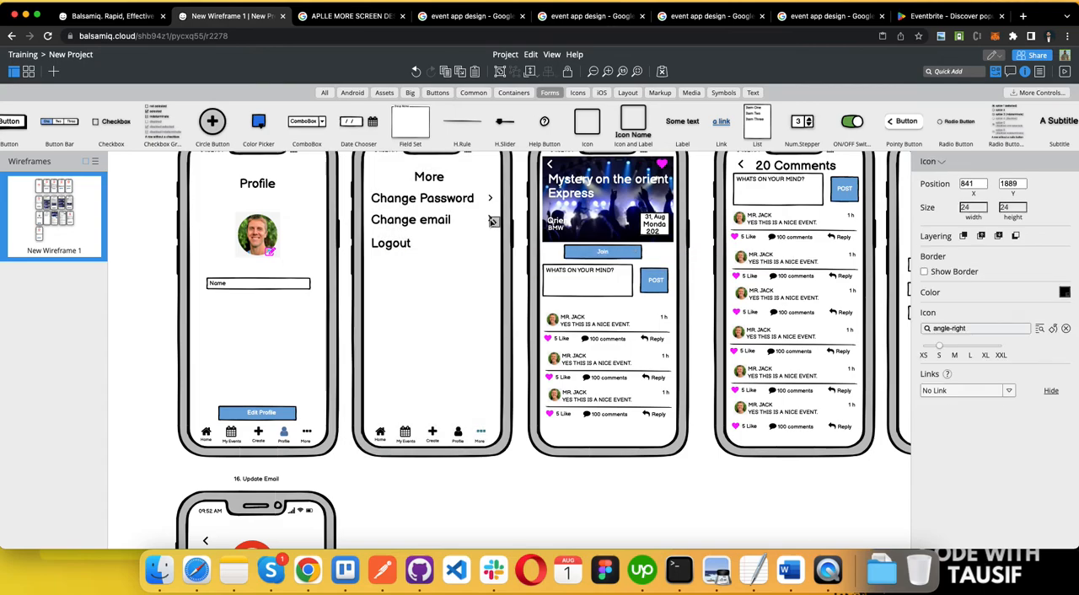
pyautogui.click(478, 250)
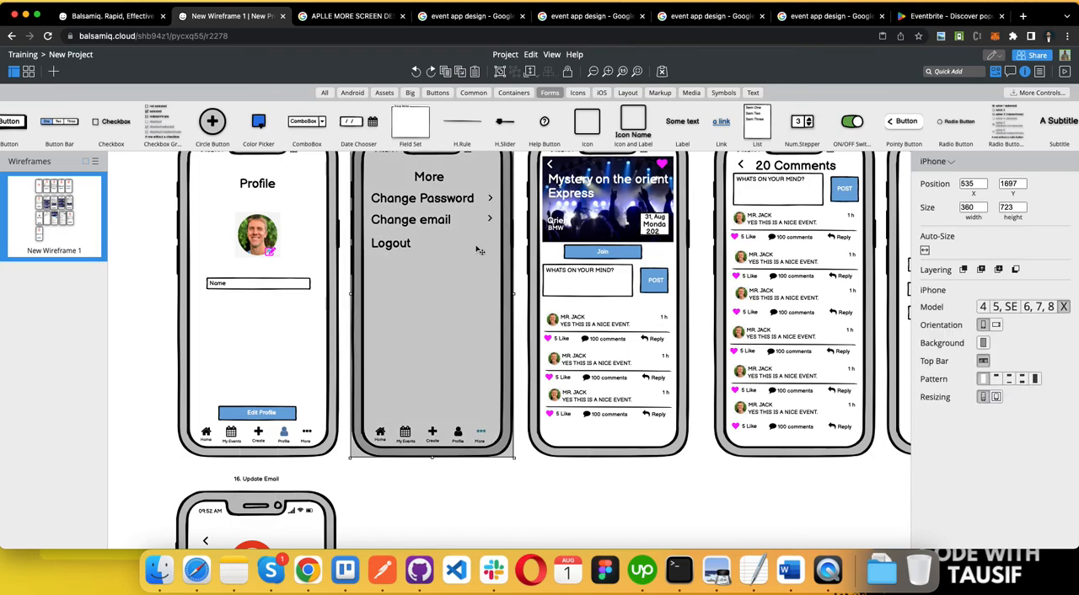
pyautogui.click(491, 219)
pyautogui.moveTo(494, 222)
pyautogui.mouseDown()
pyautogui.moveTo(481, 247)
pyautogui.moveTo(489, 241)
pyautogui.mouseUp()
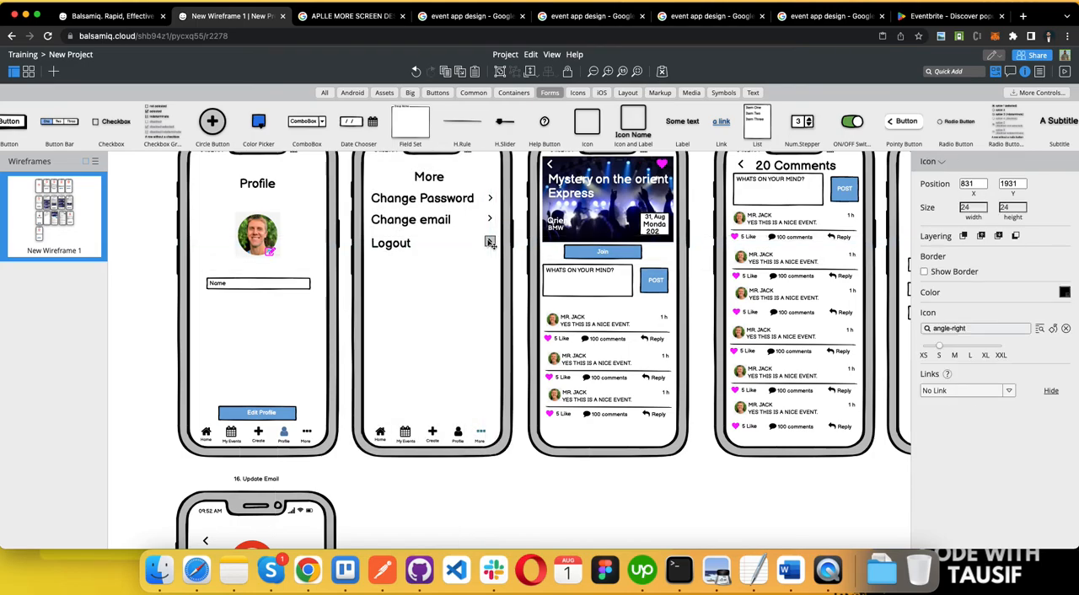
pyautogui.click(978, 328)
pyautogui.write('lo')
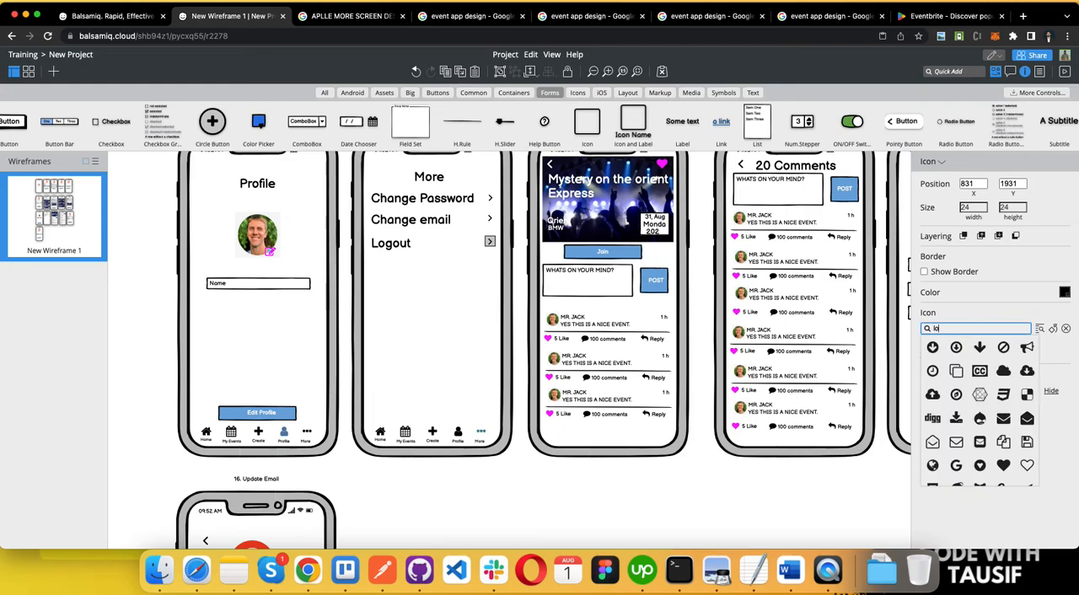
pyautogui.write('gou')
pyautogui.click(931, 346)
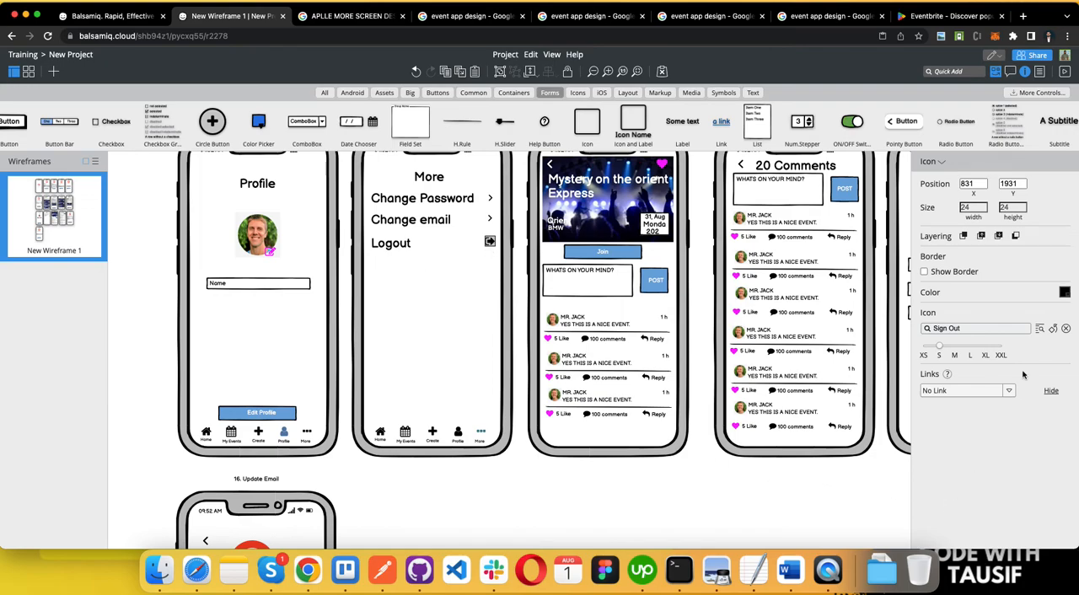
# Step: Reposition the Logout row's upward-pointing sign-out icon slightly beneath the chevrons on the More screen
pyautogui.click(447, 326)
pyautogui.scroll(-1, 439, 341)
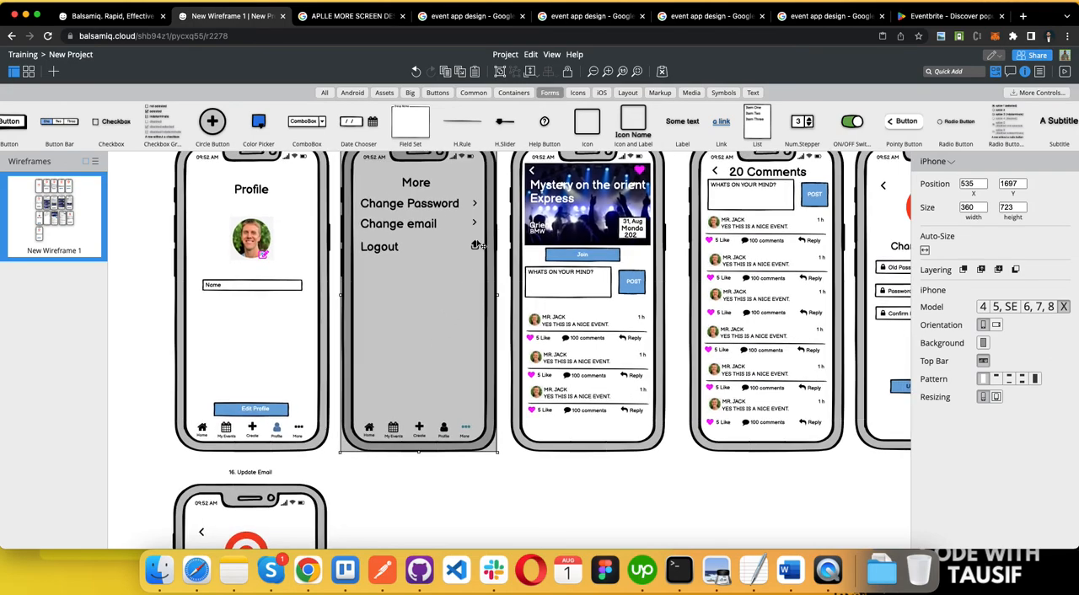
pyautogui.click(476, 245)
pyautogui.moveTo(477, 245); pyautogui.dragTo(478, 248)
pyautogui.click(391, 527)
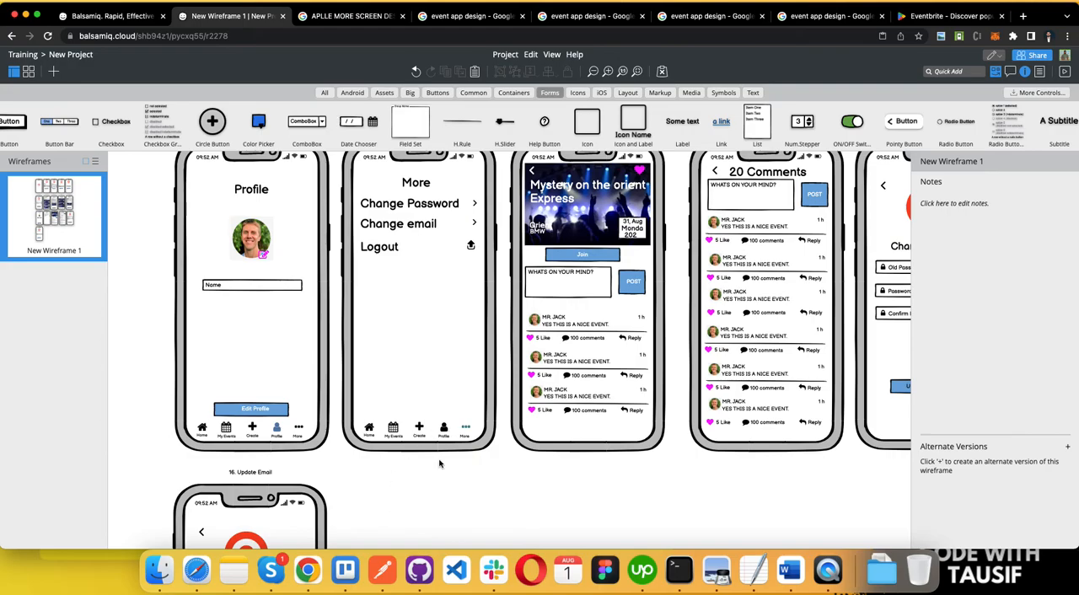
# Step: Review the whole event app wireframe, examining the overall screen layout and the individual screens starting from Splash
pyautogui.scroll(-5, 439, 463)
pyautogui.scroll(2, 438, 463)
pyautogui.scroll(3, 631, 315)
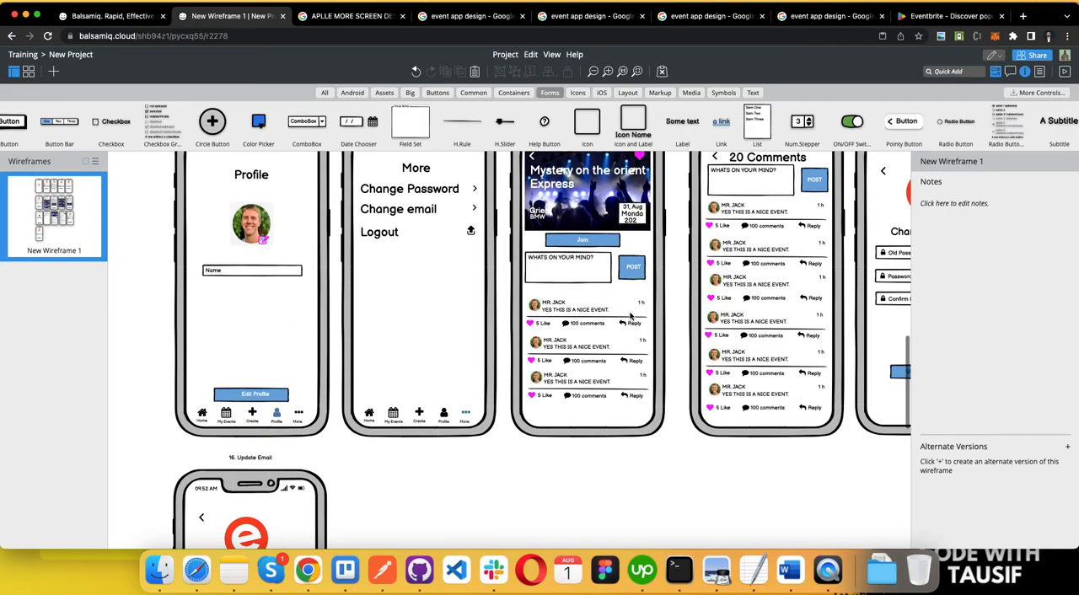
pyautogui.scroll(-3, 631, 315)
pyautogui.scroll(6, 631, 316)
pyautogui.scroll(-3, 631, 316)
pyautogui.scroll(5, 630, 316)
pyautogui.scroll(-5, 631, 318)
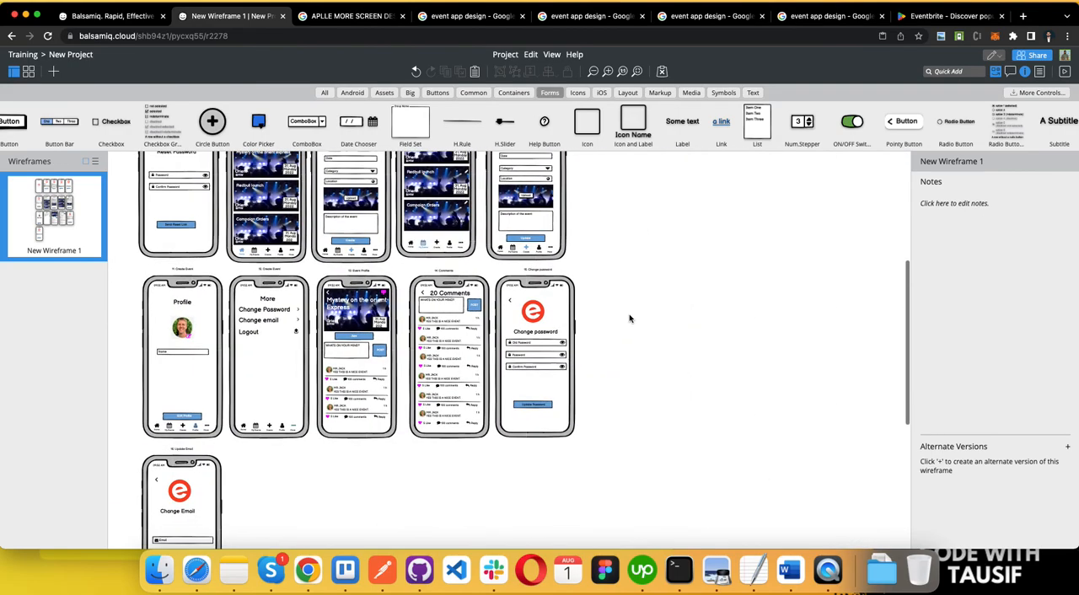
pyautogui.scroll(5, 631, 318)
pyautogui.scroll(2, 631, 318)
pyautogui.scroll(4, 229, 337)
pyautogui.scroll(-4, 327, 331)
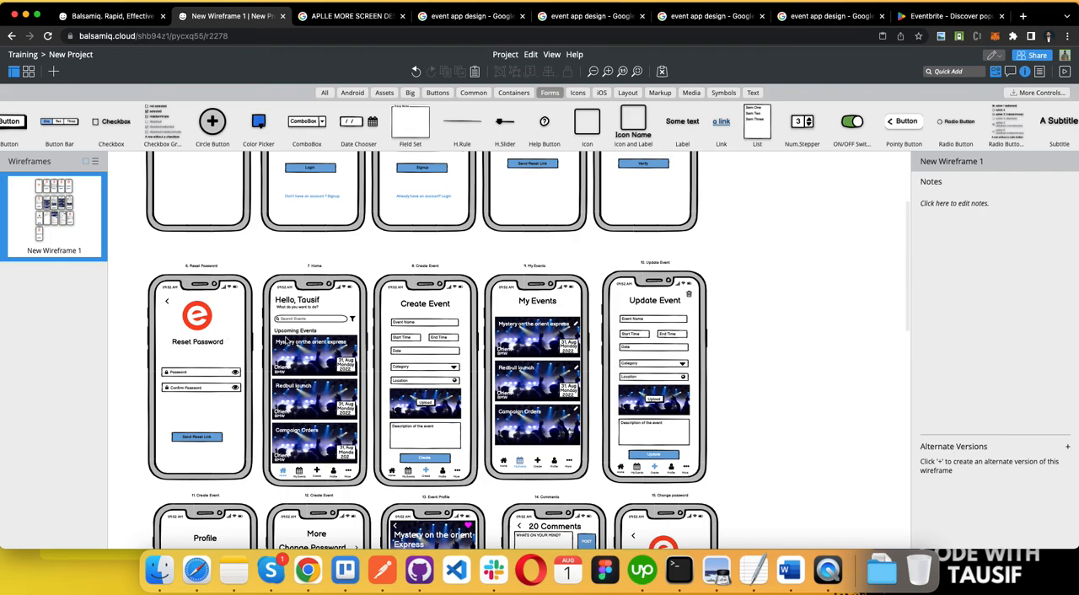
pyautogui.moveTo(787, 508); pyautogui.dragTo(734, 496)
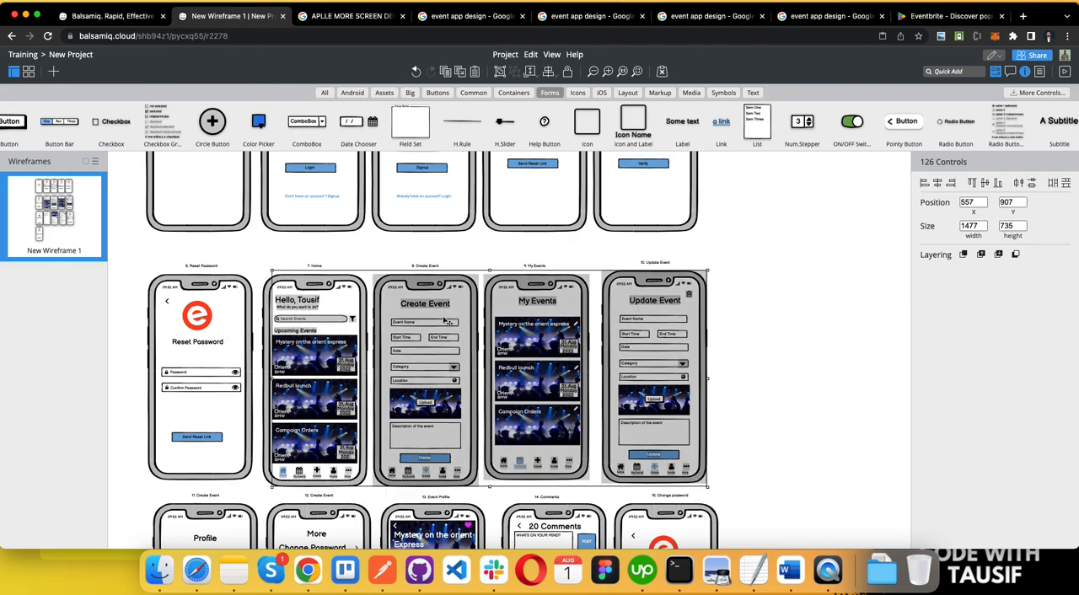
pyautogui.click(333, 244)
pyautogui.scroll(4, 223, 233)
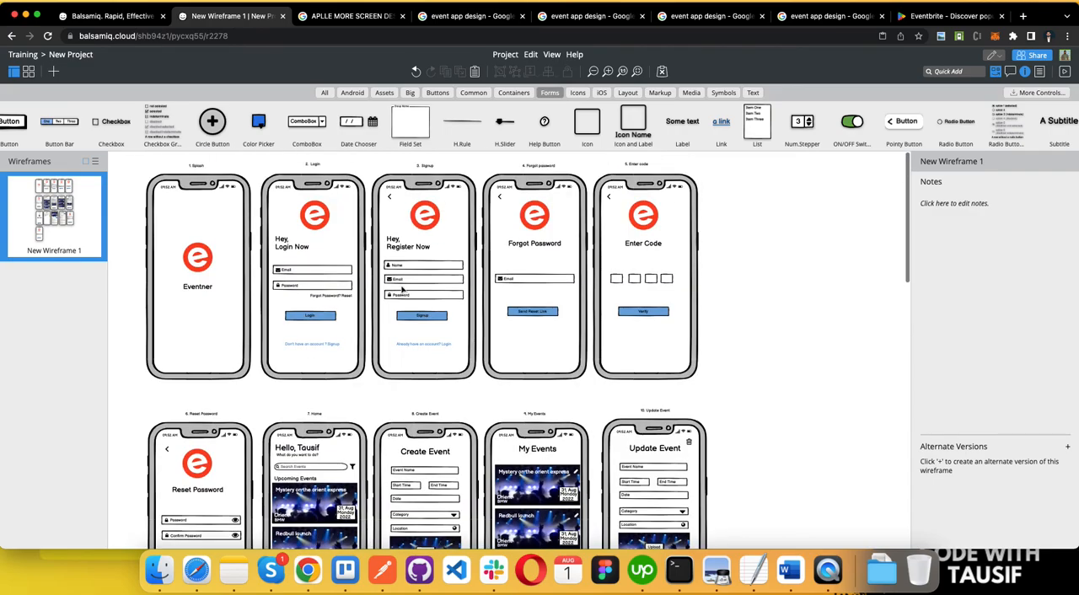
pyautogui.scroll(5, 223, 233)
pyautogui.scroll(1, 192, 229)
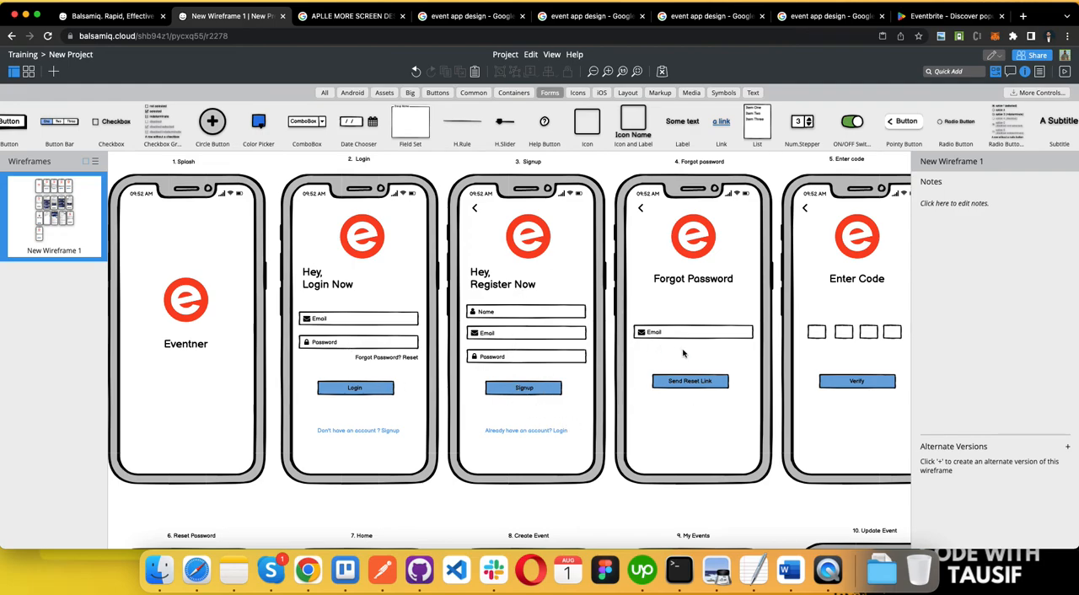
pyautogui.hscroll(2, 747, 352)
pyautogui.scroll(-10, 786, 435)
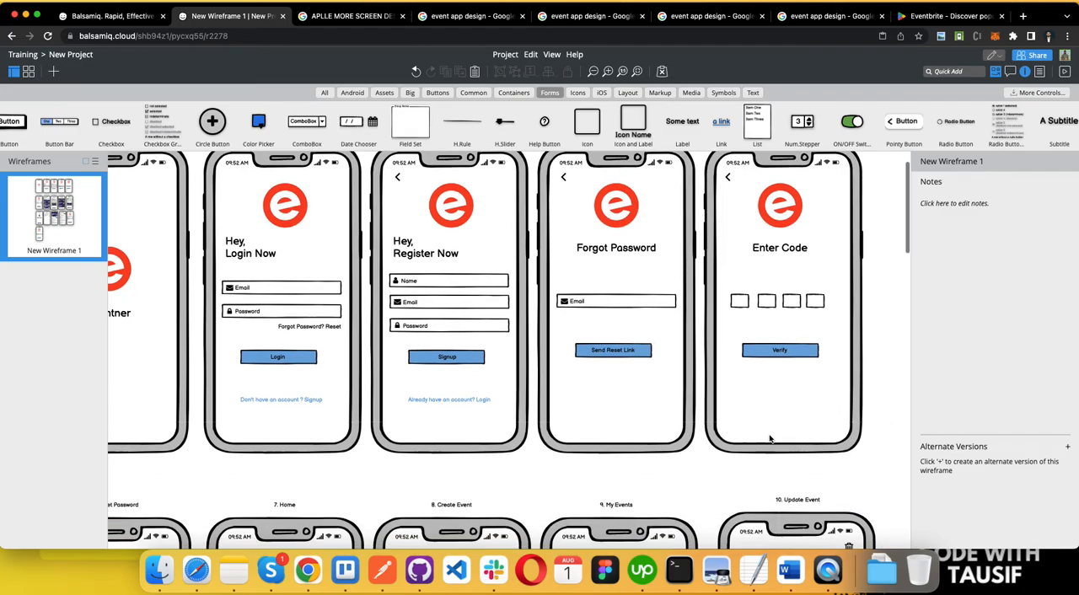
pyautogui.hscroll(-3, 771, 437)
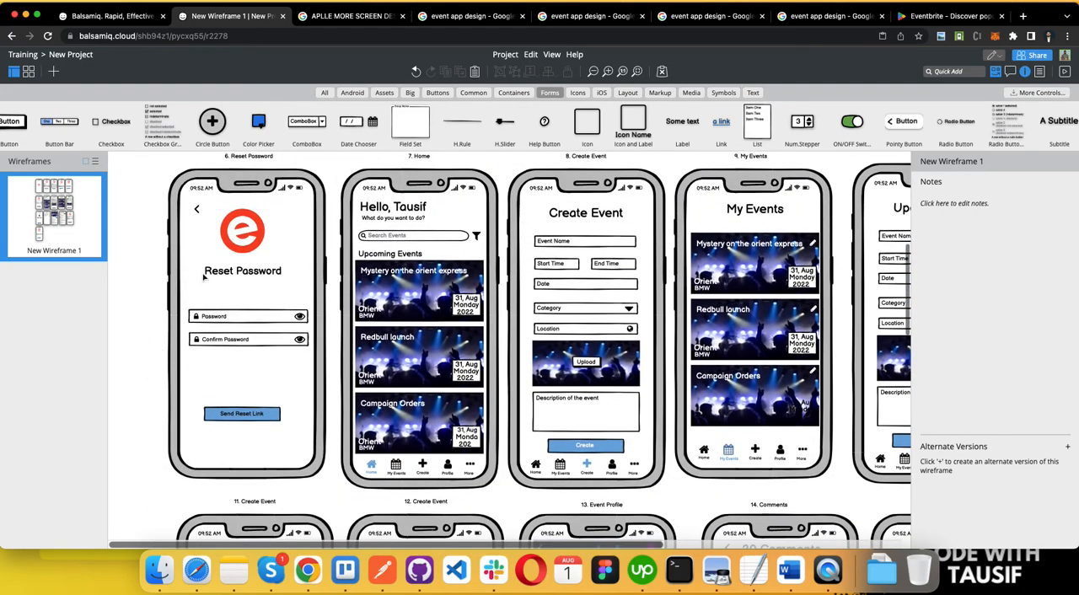
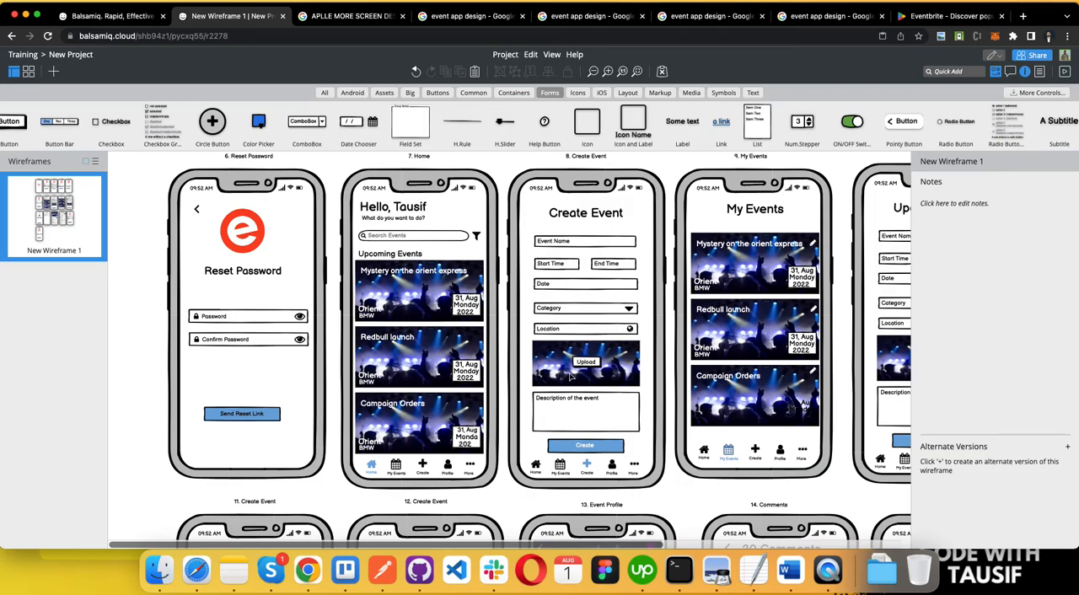
# Step: Review the lower wireframe screens, from Reset Password and Home through Update Event, Profile, More, Event Profile, Comments and Change password
pyautogui.hotkey('ctrl', 'Left')
pyautogui.hotkey('ctrl', 'Right')
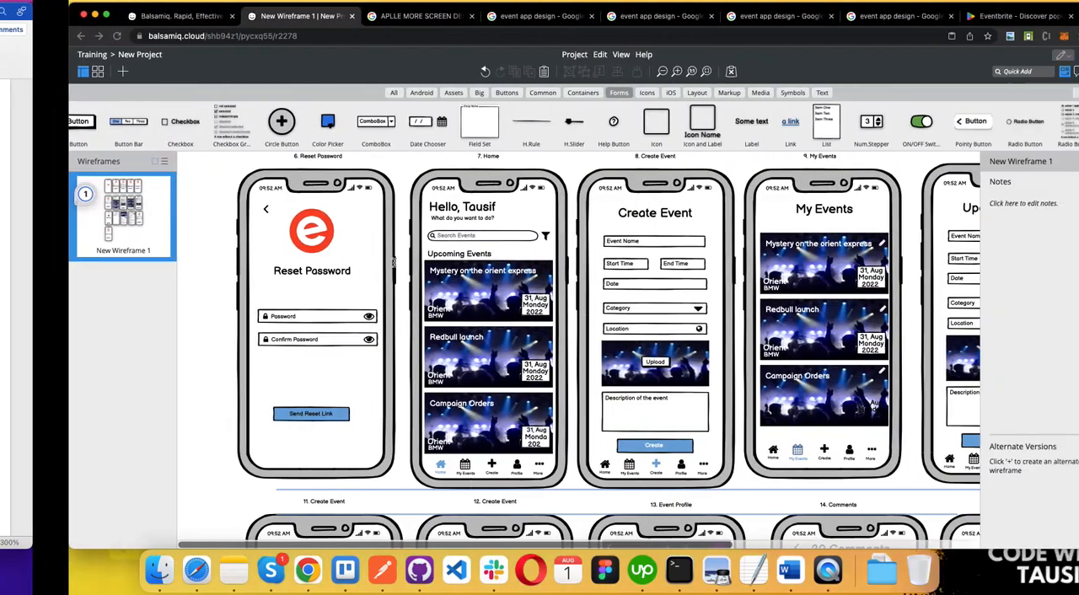
pyautogui.hscroll(3, 590, 310)
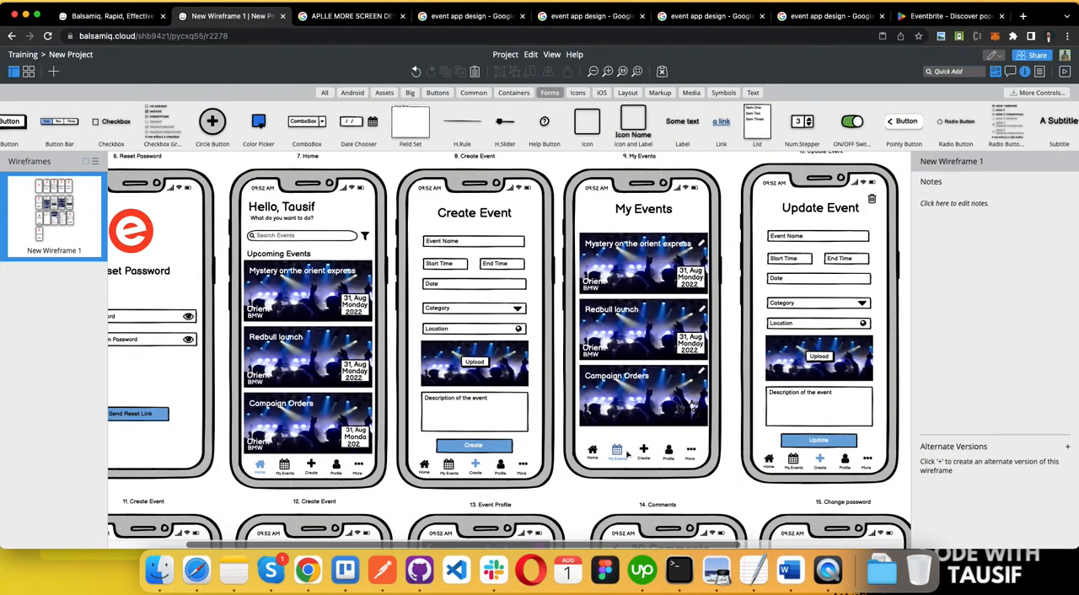
pyautogui.click(816, 480)
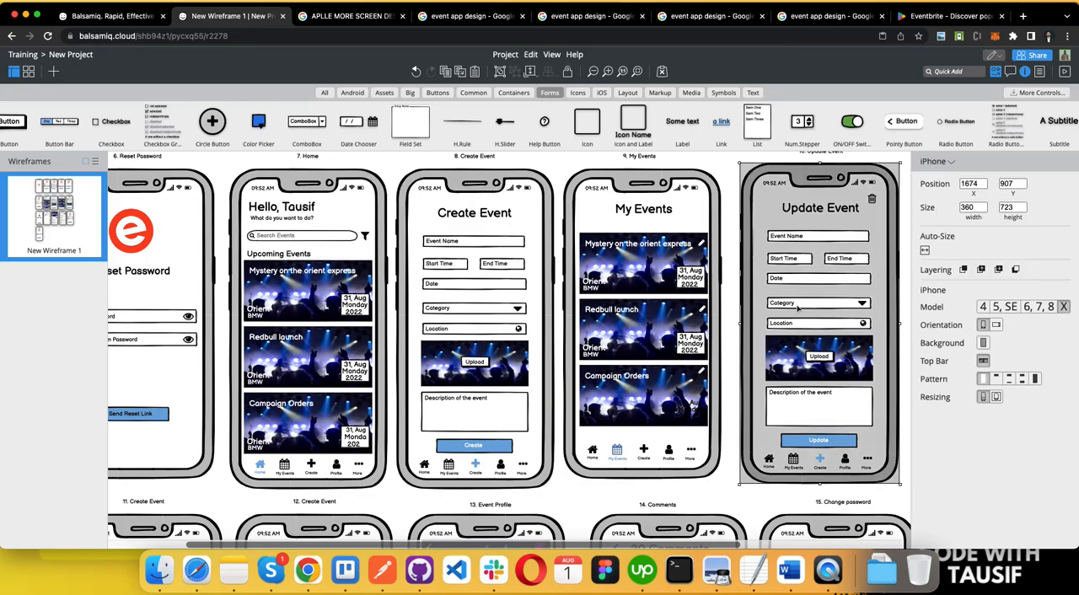
pyautogui.hscroll(-2, 769, 462)
pyautogui.scroll(-5, 506, 456)
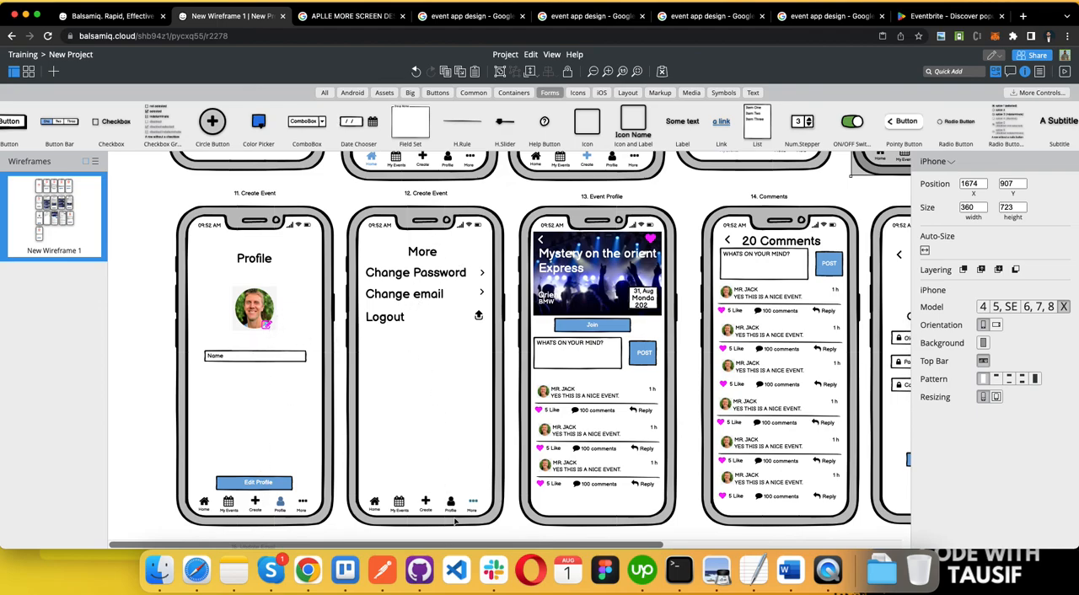
pyautogui.scroll(-2, 640, 392)
pyautogui.hscroll(10, 379, 297)
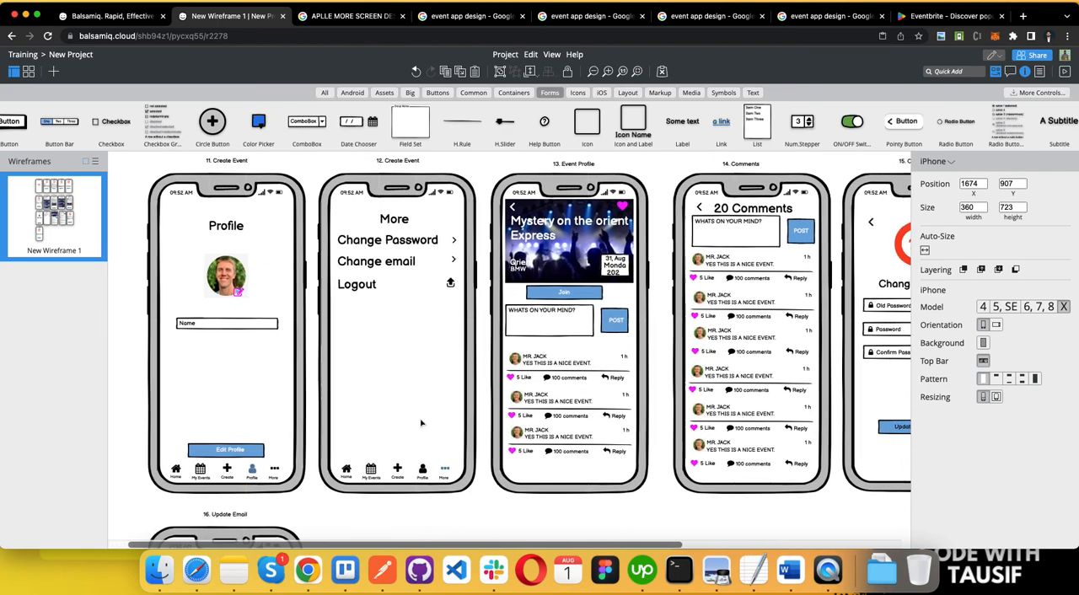
pyautogui.scroll(-2, 346, 267)
pyautogui.hscroll(-10, 346, 266)
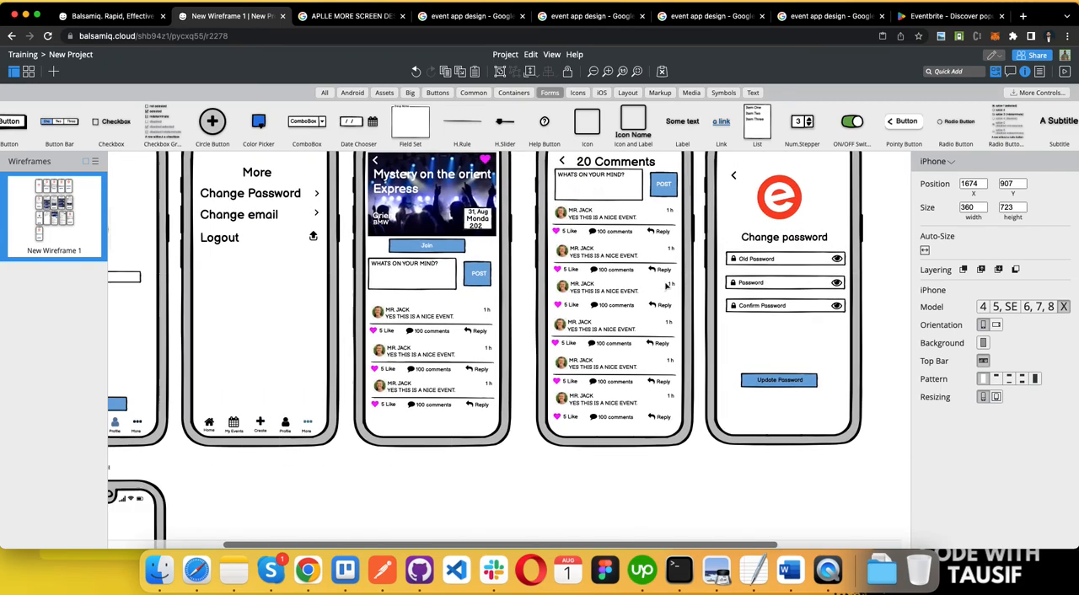
pyautogui.scroll(-5, 397, 330)
pyautogui.scroll(5, 355, 219)
pyautogui.scroll(3, 355, 218)
pyautogui.scroll(-2, 384, 234)
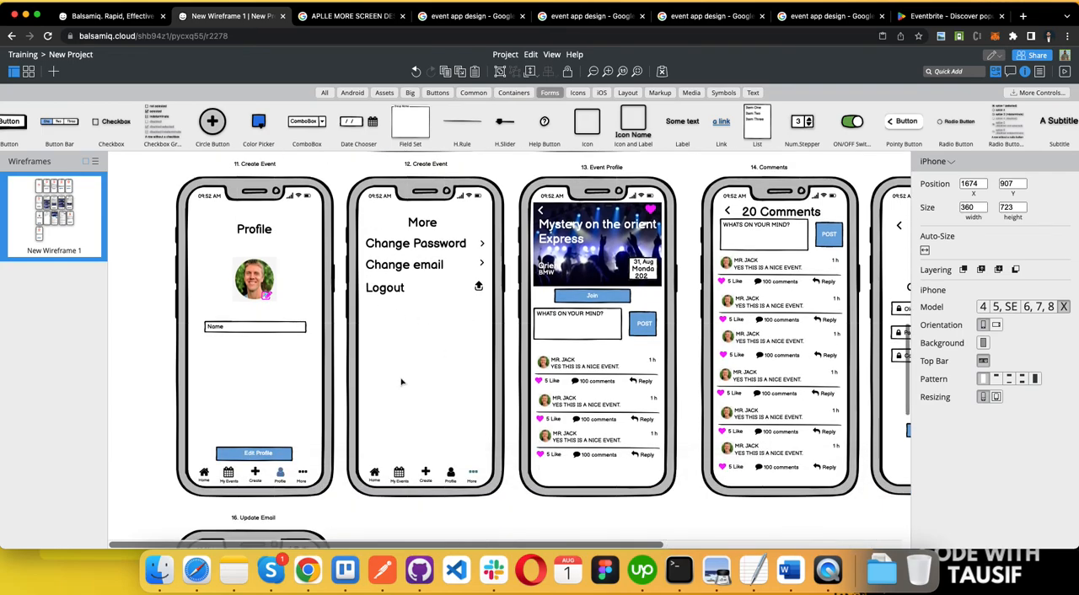
pyautogui.scroll(-1, 401, 382)
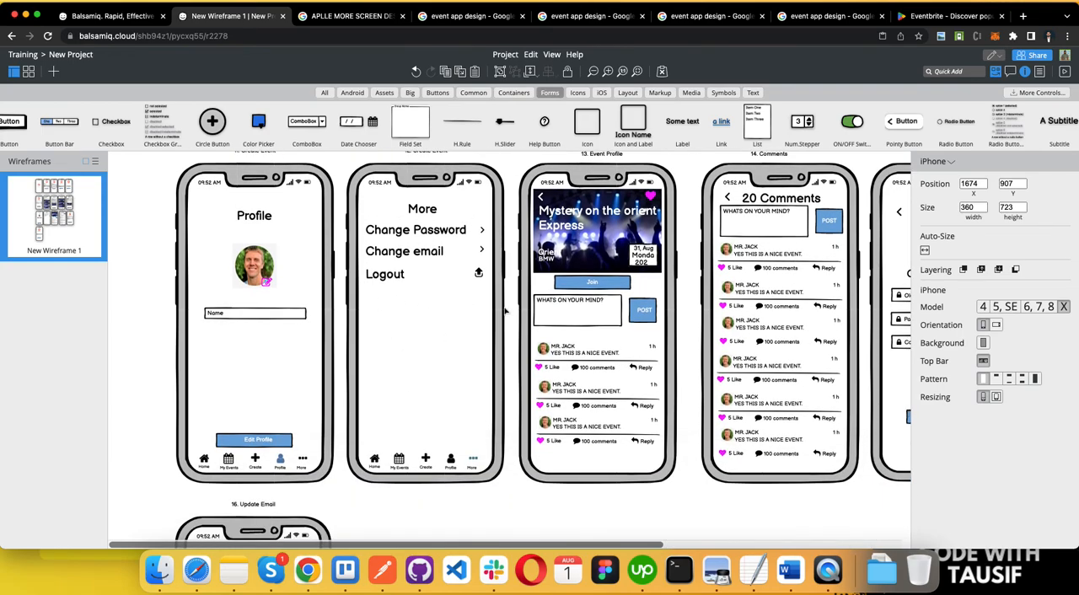
# Step: Duplicate the whole More screen with its title label and align the copy beside the Update Email screen
pyautogui.scroll(2, 353, 179)
pyautogui.click(355, 186)
pyautogui.moveTo(478, 550); pyautogui.dragTo(498, 518)
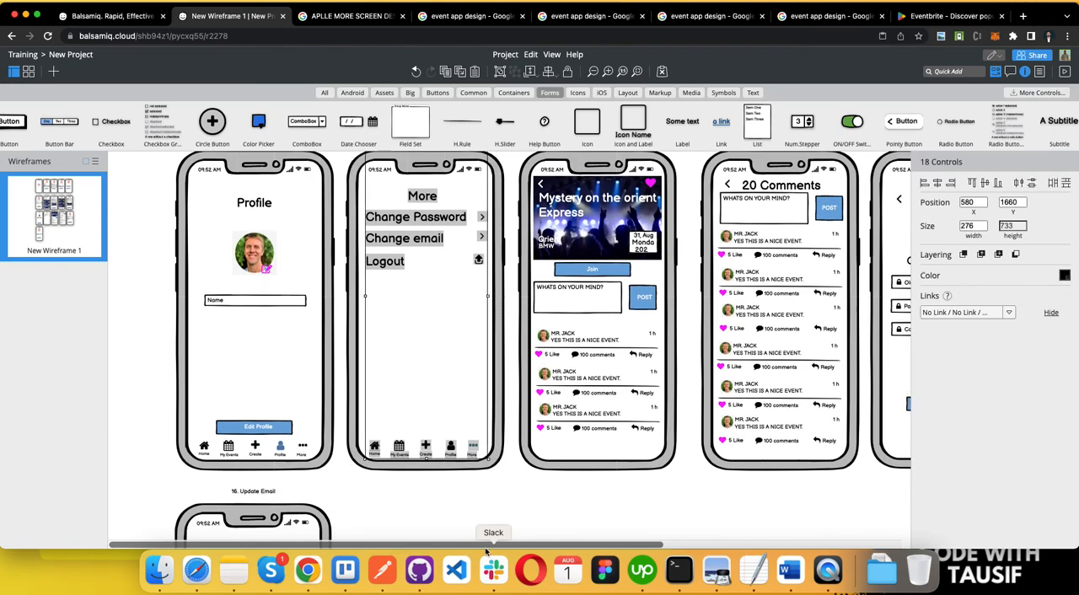
pyautogui.keyDown('shift'); pyautogui.click(358, 361); pyautogui.keyUp('shift')
pyautogui.moveTo(402, 332); pyautogui.dragTo(402, 442)
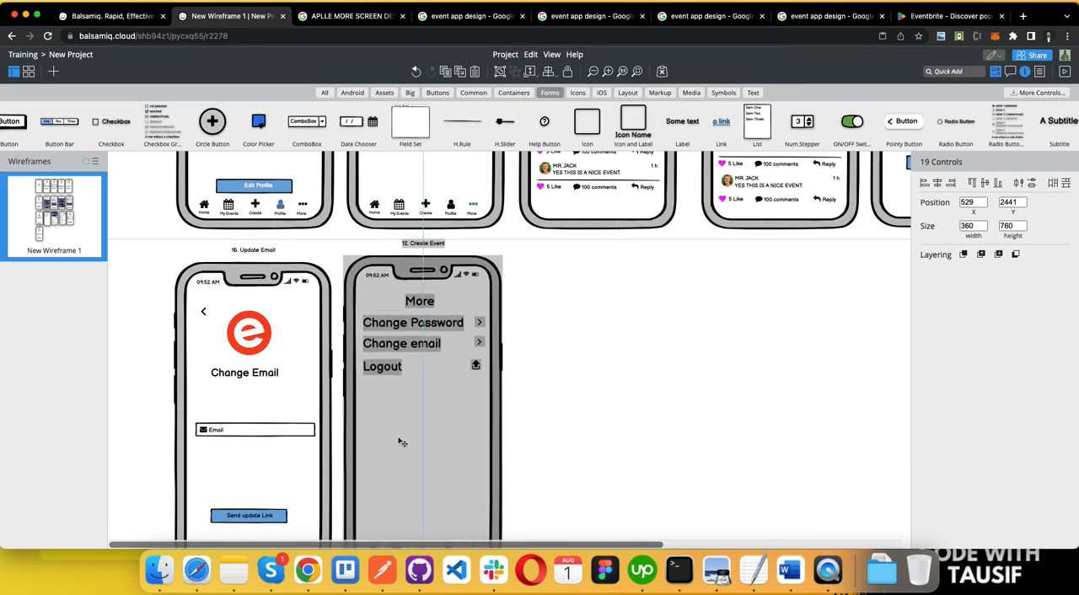
pyautogui.press('Down')
pyautogui.press('Down')
pyautogui.press('Down')
pyautogui.press('Down')
pyautogui.press('Down')
pyautogui.press('Down')
pyautogui.press('Down')
pyautogui.press('Down')
pyautogui.press('Down')
pyautogui.press('Down')
pyautogui.press('Down')
pyautogui.press('Down')
pyautogui.press('Down')
pyautogui.press('Down')
pyautogui.press('Down')
pyautogui.press('Down')
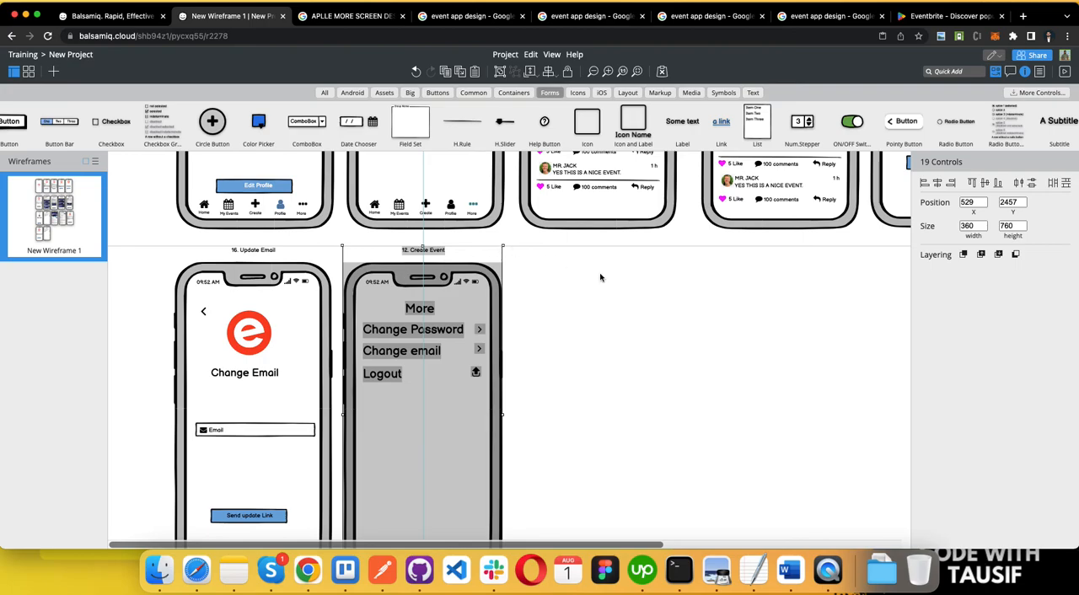
pyautogui.click(601, 278)
# Step: Place an Alert Box below the Logout row on the duplicated More screen
pyautogui.scroll(-5, 583, 362)
pyautogui.scroll(5, 530, 221)
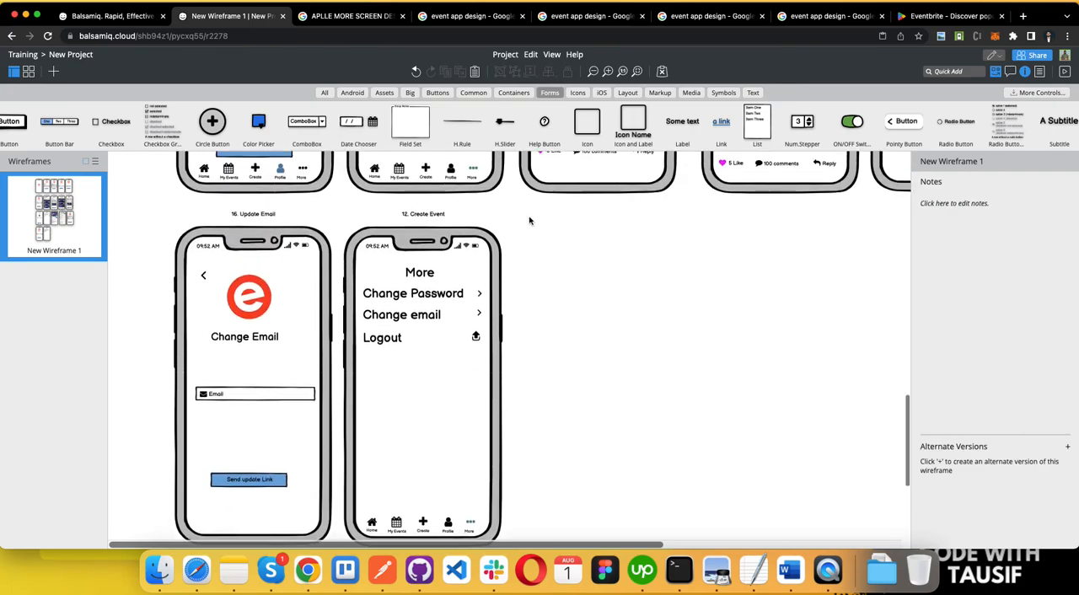
pyautogui.click(473, 92)
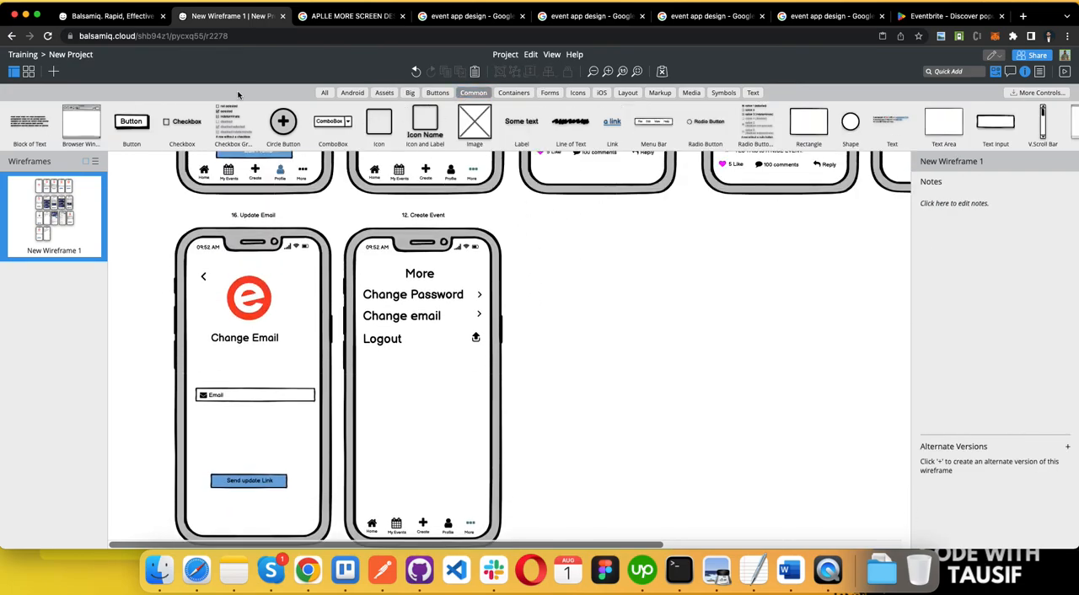
pyautogui.click(325, 93)
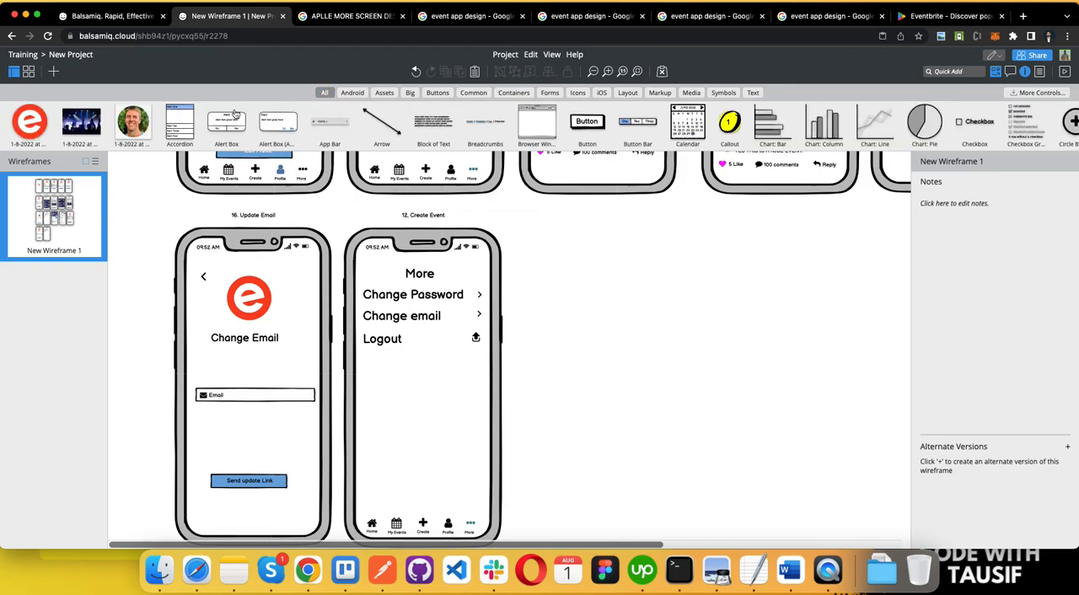
pyautogui.moveTo(229, 125); pyautogui.dragTo(417, 390)
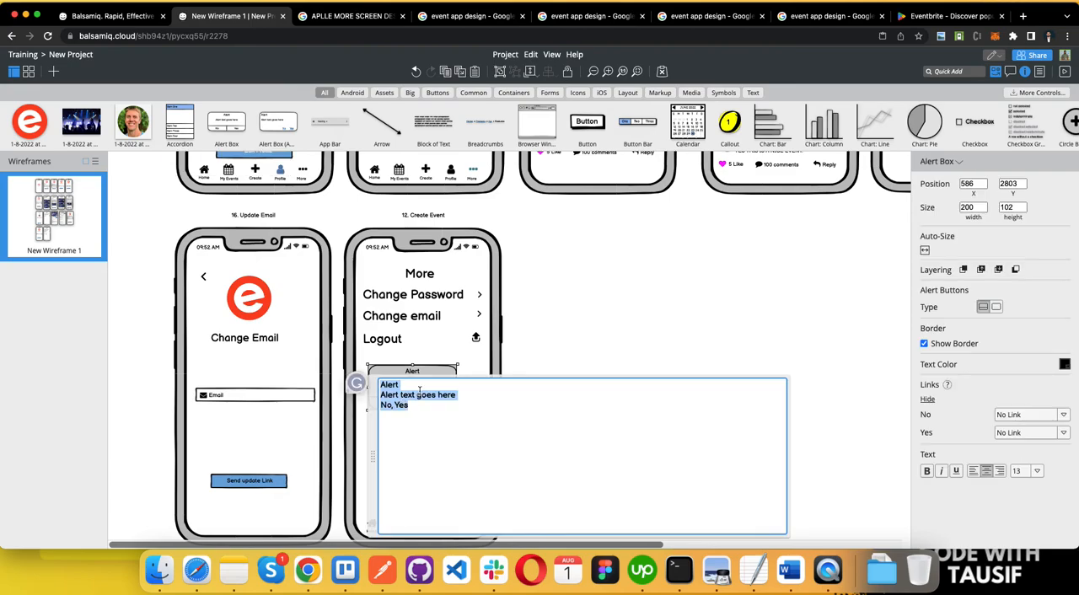
# Step: Set the alert box's title to "Confirmation" and its message to "Are you sure to logout?", keeping the No and Yes buttons
pyautogui.click(395, 385)
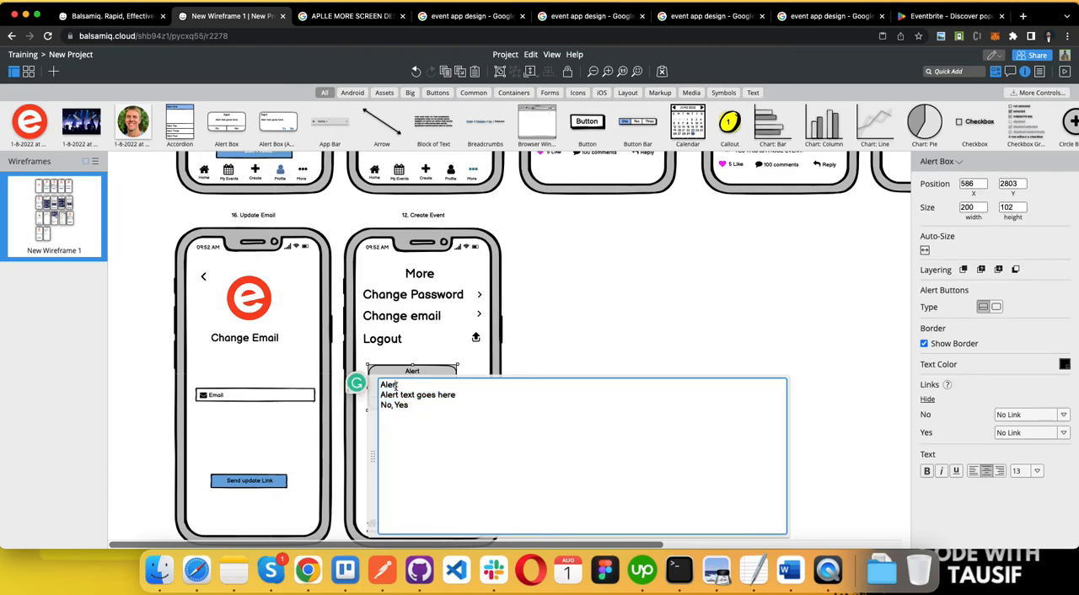
pyautogui.press('BackSpace')
pyautogui.press('BackSpace')
pyautogui.press('BackSpace')
pyautogui.press('BackSpace')
pyautogui.press('BackSpace')
pyautogui.write('Confirmation')
pyautogui.tripleClick(414, 396)
pyautogui.write('Are you sure to logout?')
pyautogui.press('Return')
pyautogui.click(616, 353)
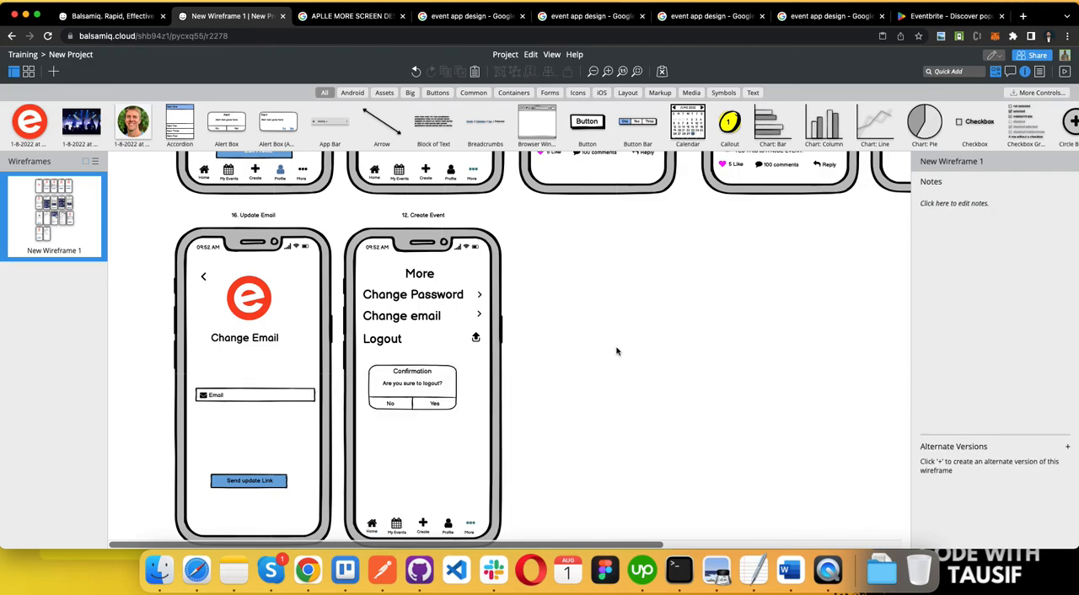
# Step: Renumber the duplicated More screen's title label to "17. Create Event"
pyautogui.scroll(5, 523, 345)
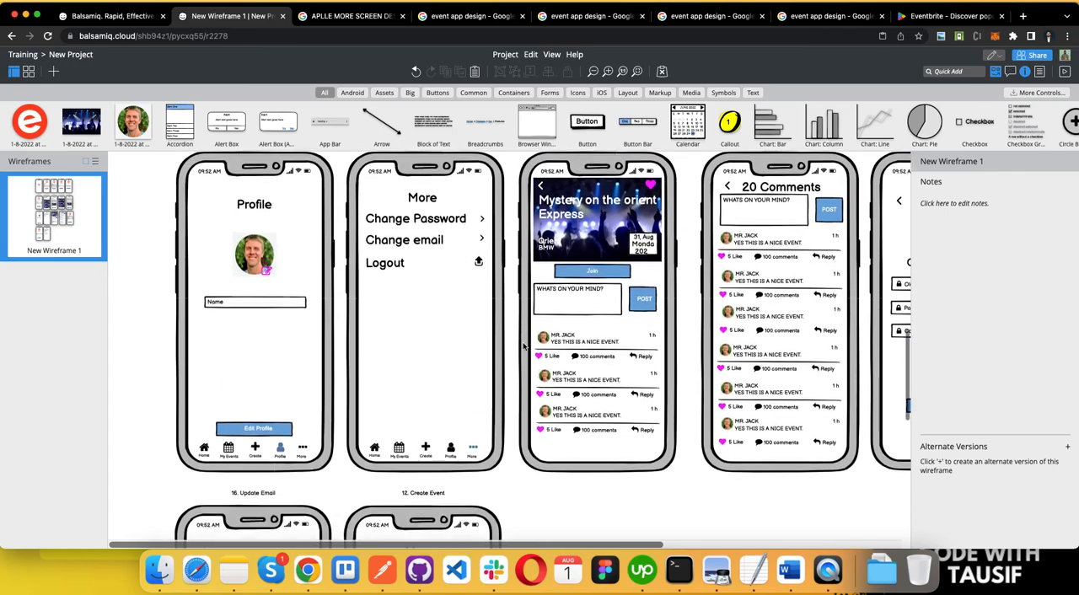
pyautogui.scroll(-2, 430, 396)
pyautogui.doubleClick(426, 393)
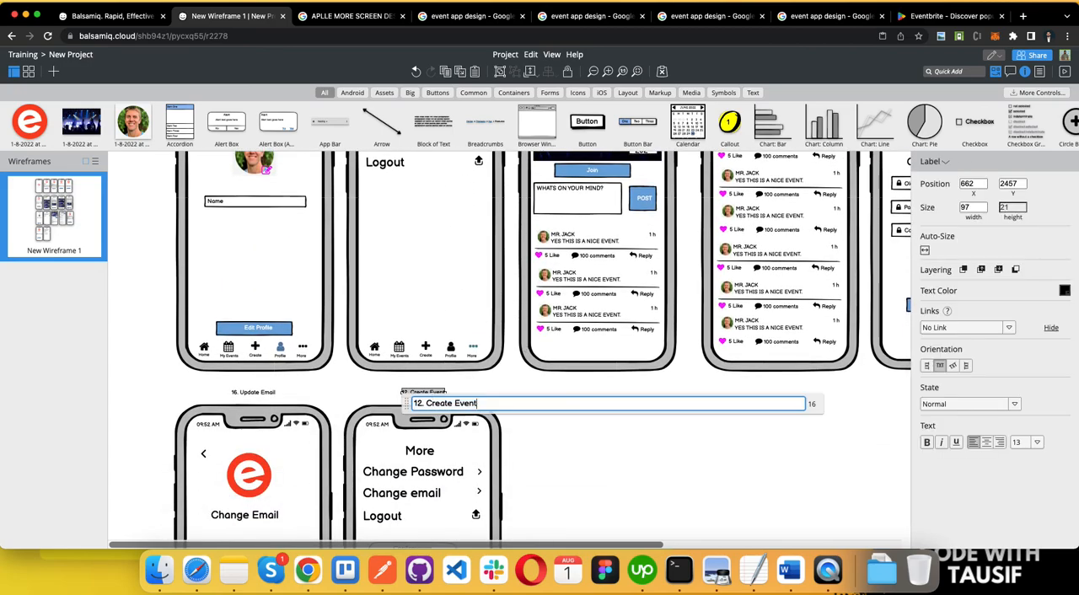
pyautogui.press('BackSpace')
pyautogui.write('7')
pyautogui.click(631, 465)
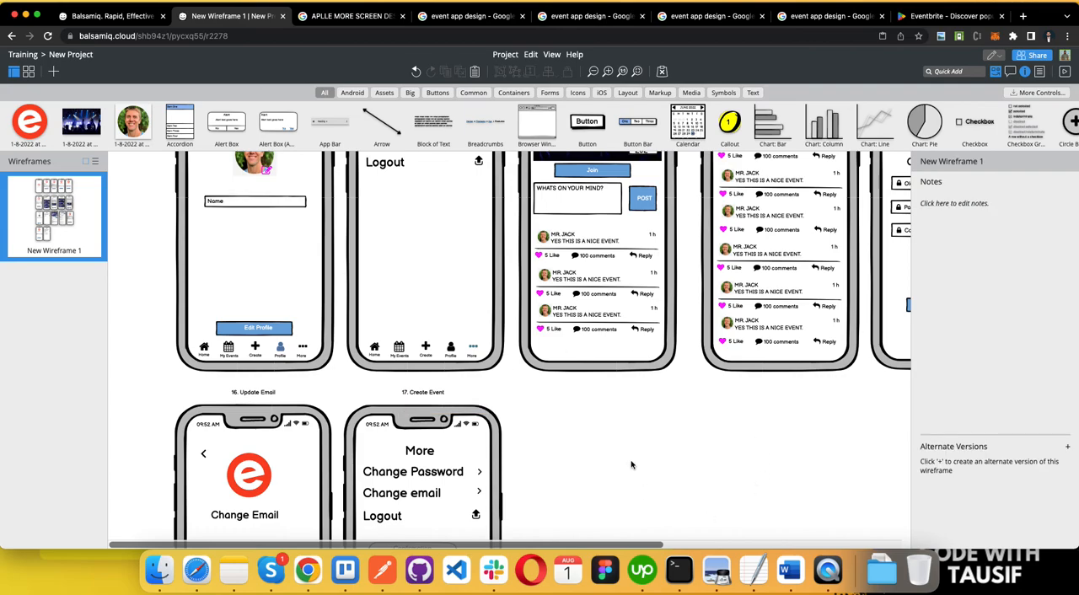
# Step: Review all wireframe screens again, from the logout confirmation screen back up to Splash and Login
pyautogui.scroll(-5, 631, 466)
pyautogui.scroll(-1, 632, 466)
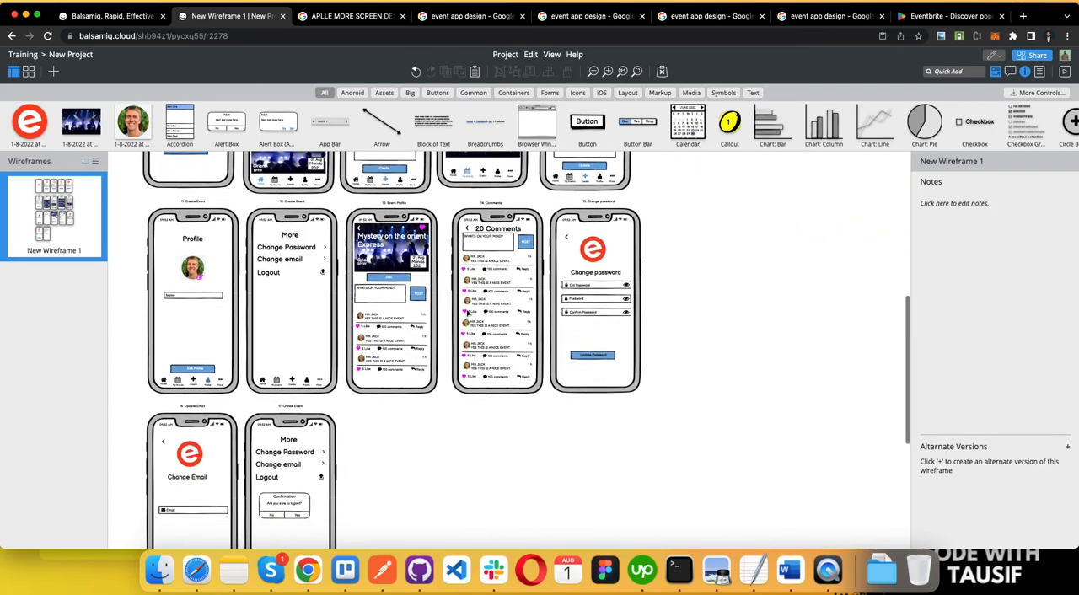
pyautogui.scroll(5, 395, 273)
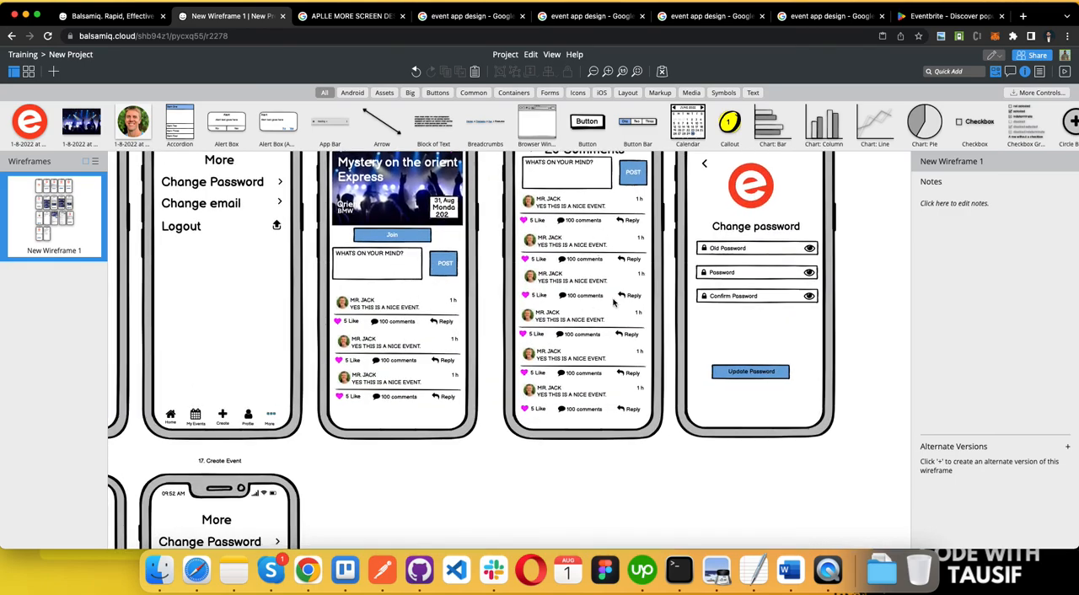
pyautogui.scroll(3, 664, 428)
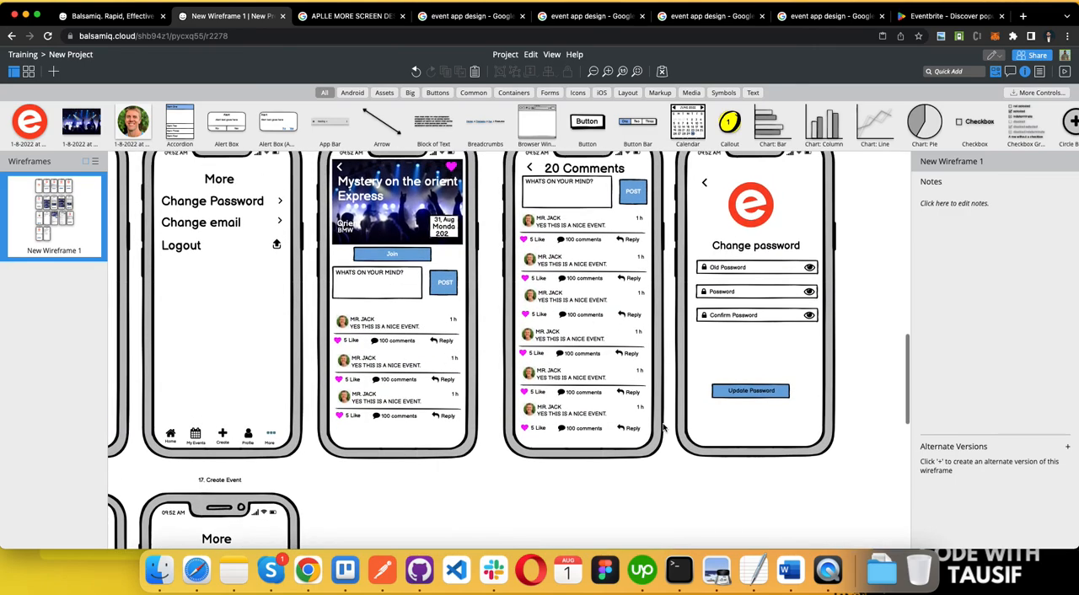
pyautogui.scroll(-5, 664, 428)
pyautogui.hscroll(-5, 664, 427)
pyautogui.scroll(-4, 664, 428)
pyautogui.scroll(2, 663, 428)
pyautogui.scroll(10, 471, 352)
pyautogui.hscroll(4, 470, 353)
pyautogui.scroll(-5, 471, 352)
pyautogui.scroll(-5, 470, 353)
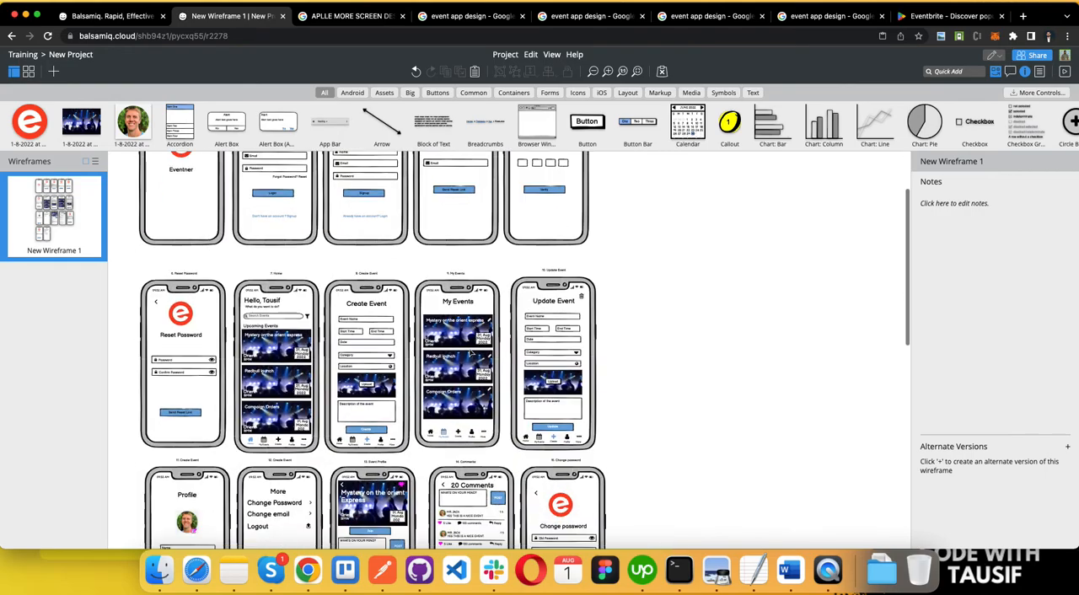
pyautogui.scroll(6, 340, 258)
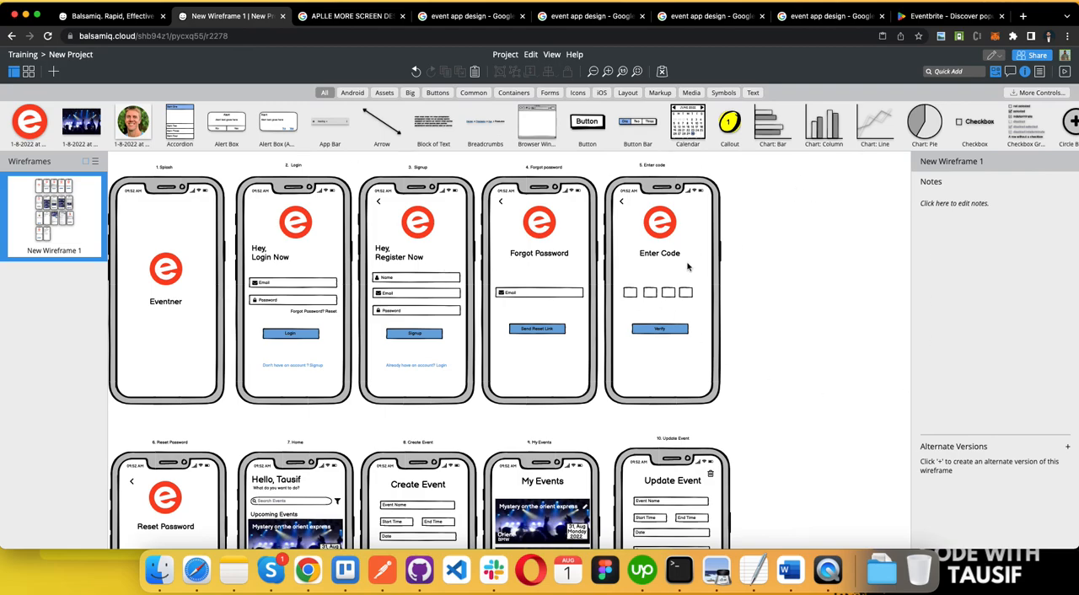
# Step: Inspect the public review link in the project's sharing settings, close the dialog and look over the screens
pyautogui.hscroll(-2, 465, 360)
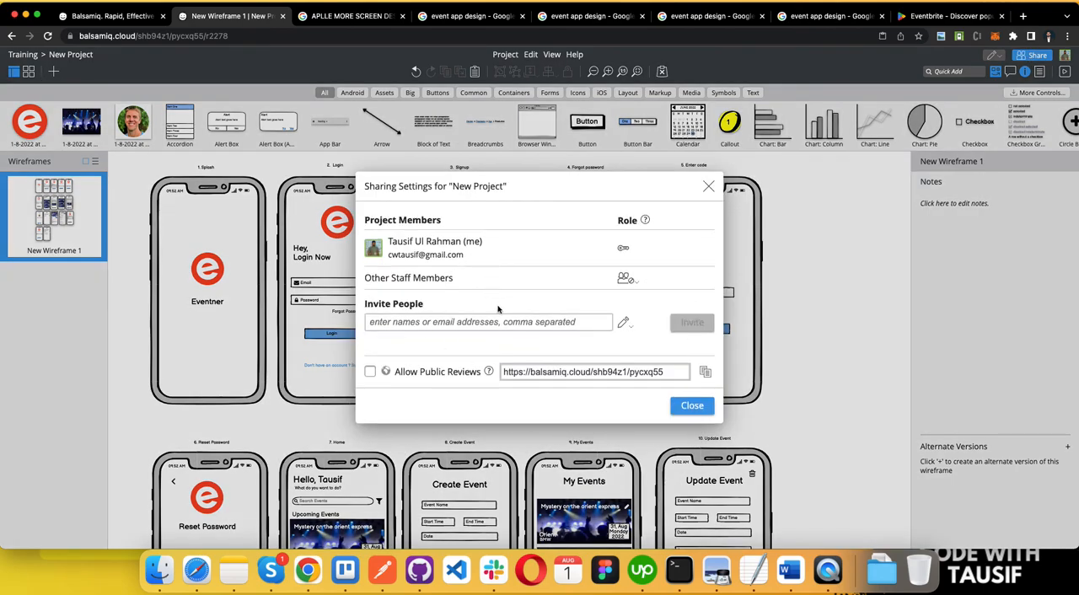
pyautogui.click(575, 371)
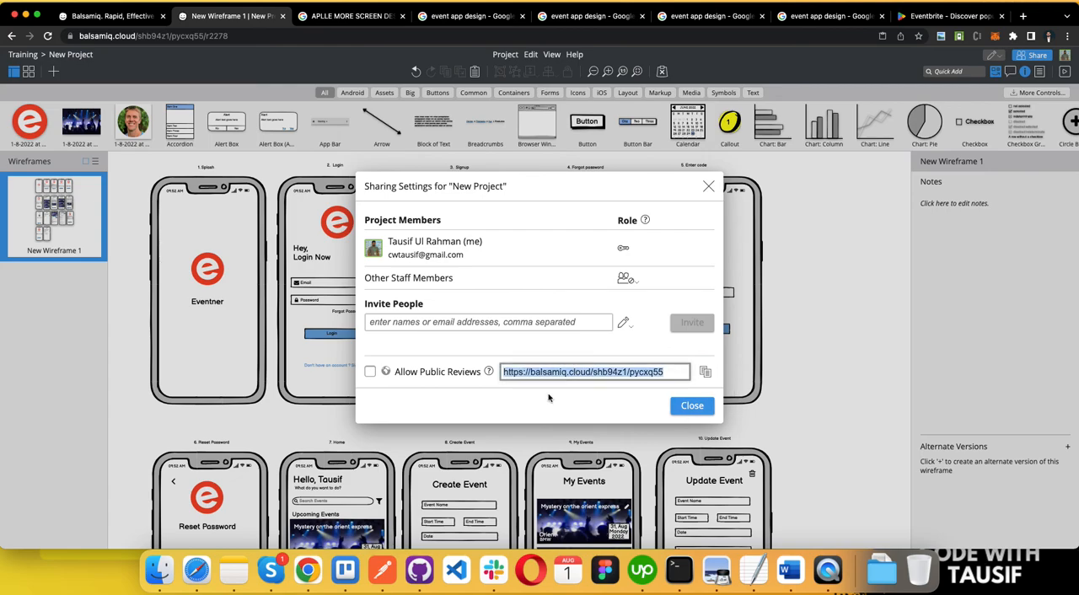
pyautogui.click(692, 408)
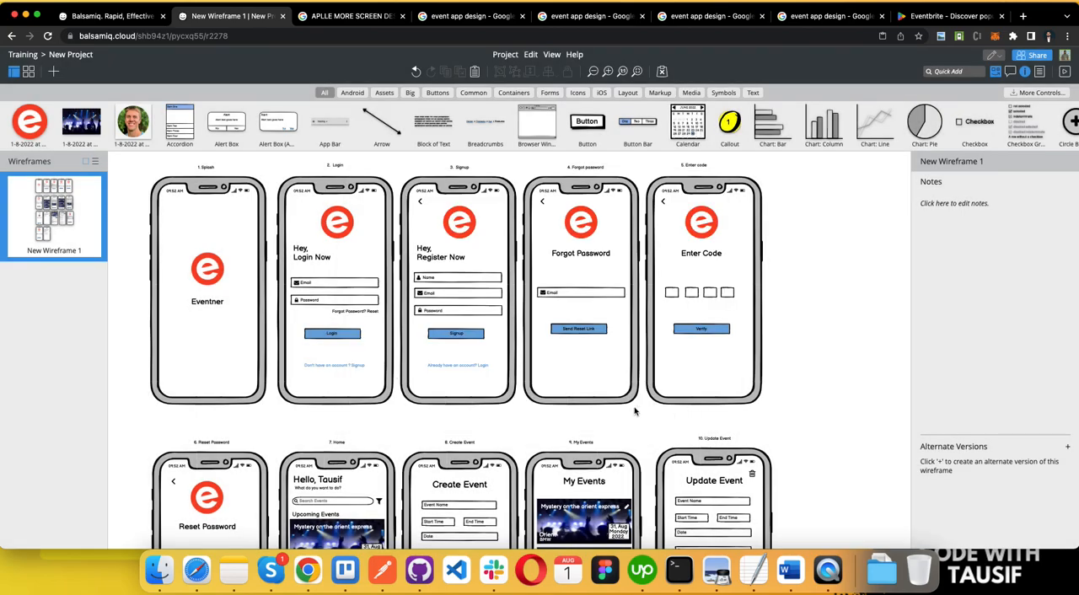
pyautogui.scroll(-15, 634, 409)
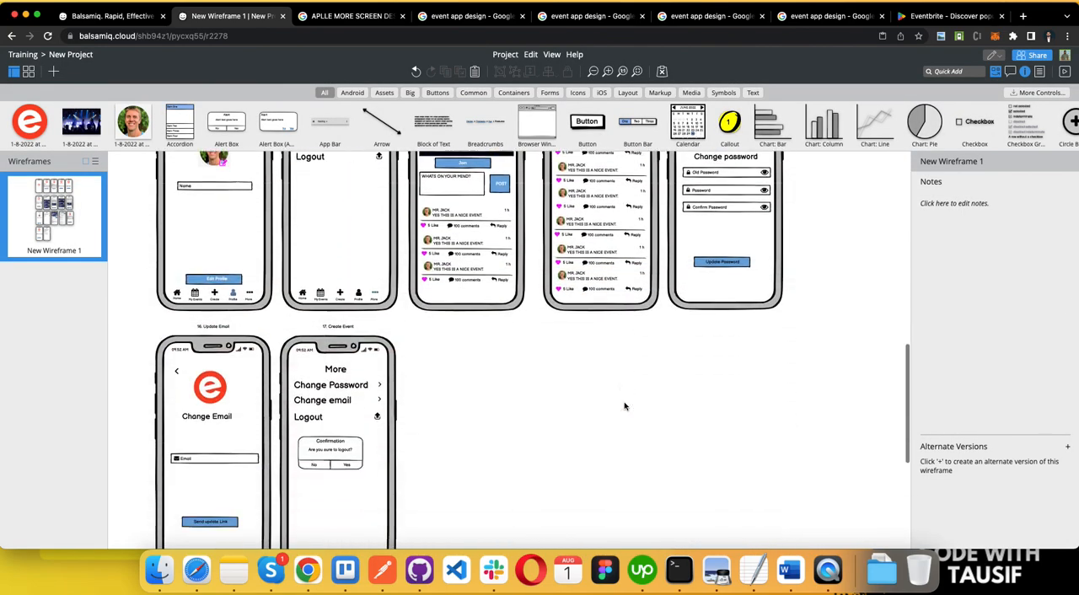
pyautogui.scroll(10, 624, 407)
pyautogui.scroll(4, 520, 475)
# Step: Switch to the Word requirements document and colour the phrase "event mobile app" green in the introduction
pyautogui.hotkey('ctrl', 'Left')
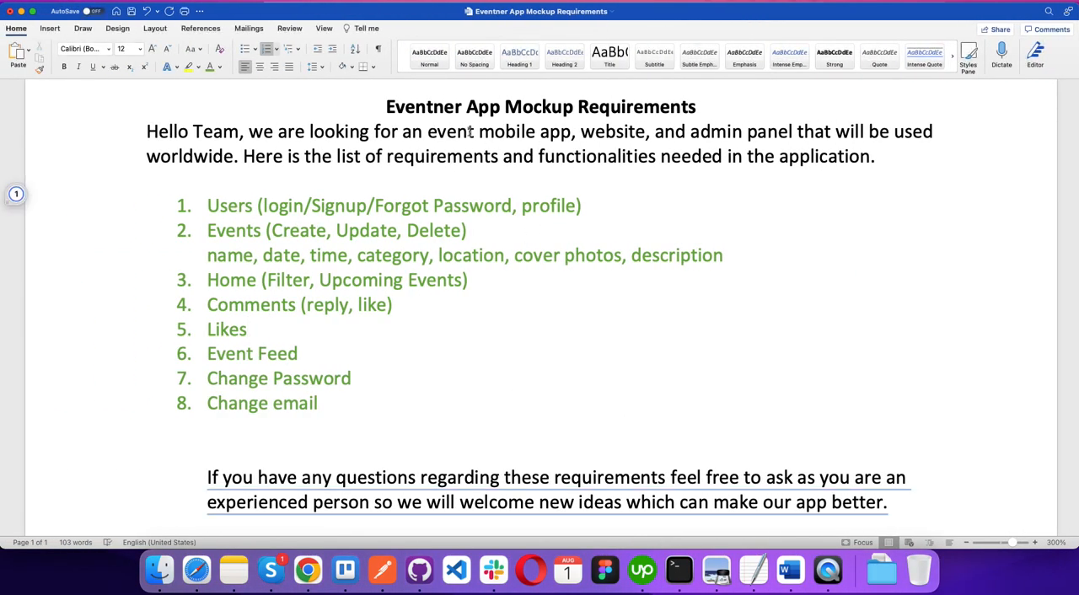
pyautogui.moveTo(453, 134); pyautogui.dragTo(572, 133)
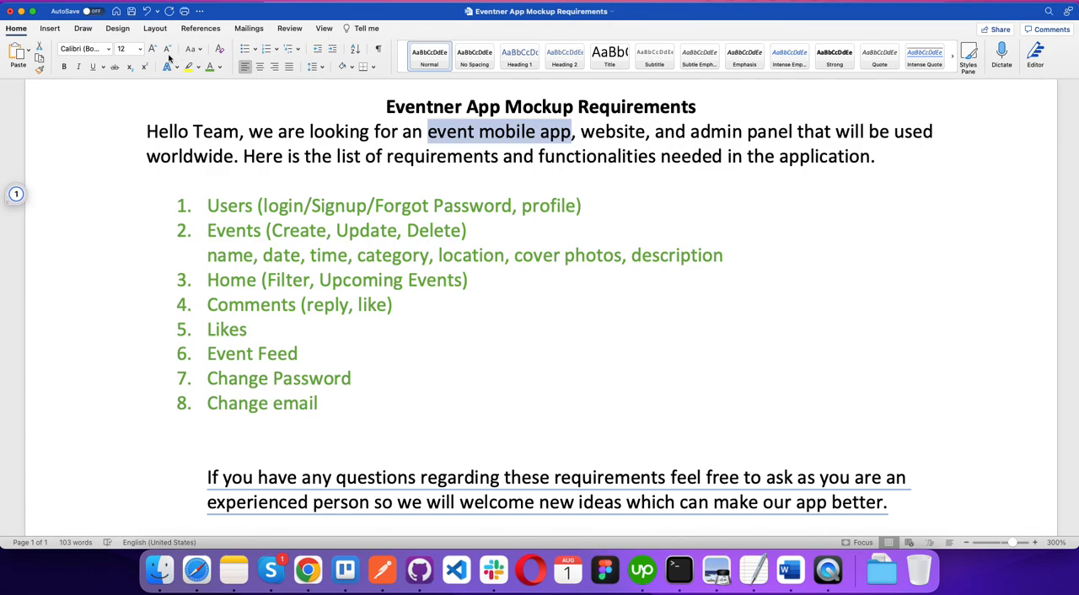
pyautogui.click(605, 126)
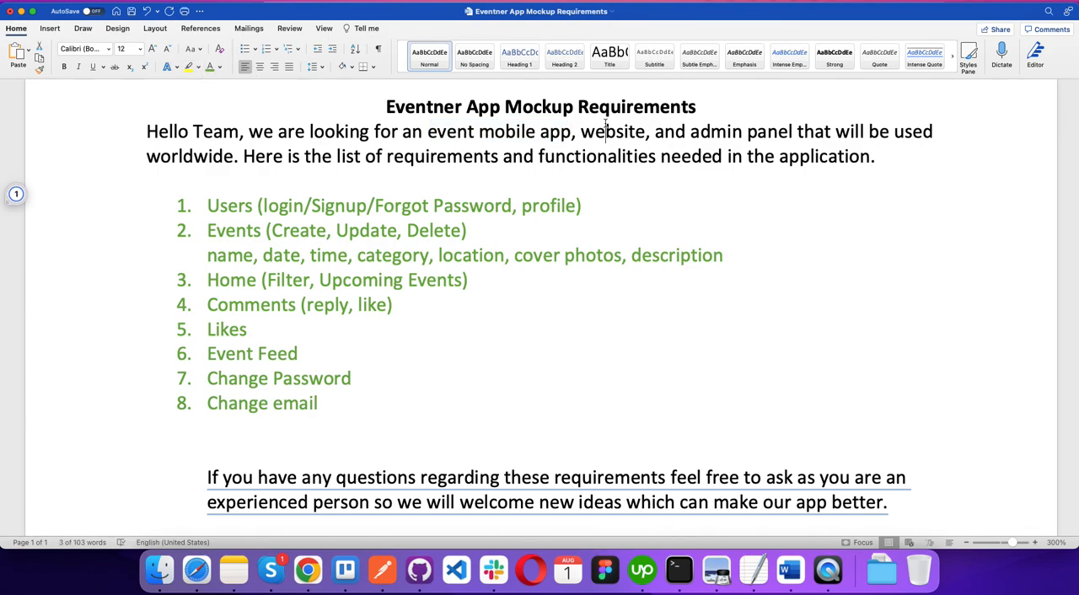
pyautogui.moveTo(428, 132); pyautogui.dragTo(567, 133)
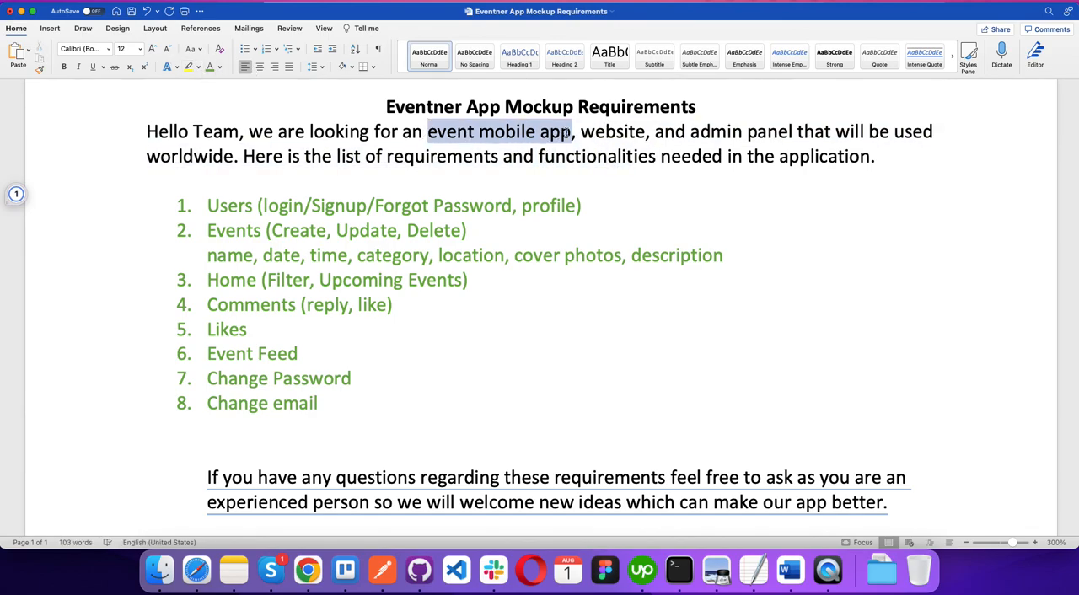
pyautogui.click(210, 67)
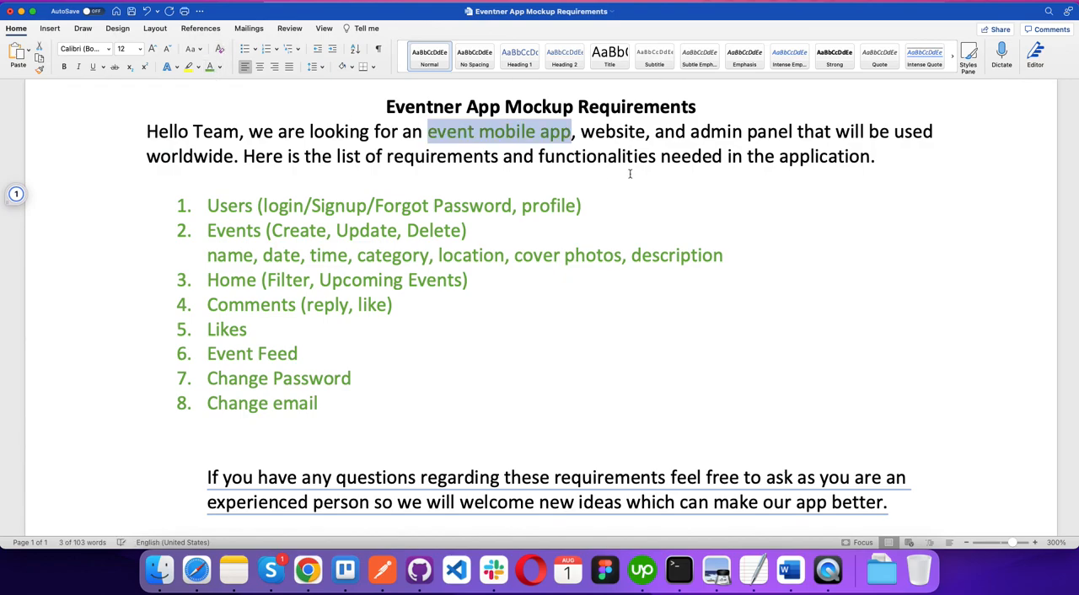
# Step: Select the word "website" in the requirements and return to Balsamiq to look over the full wireframe
pyautogui.doubleClick(613, 132)
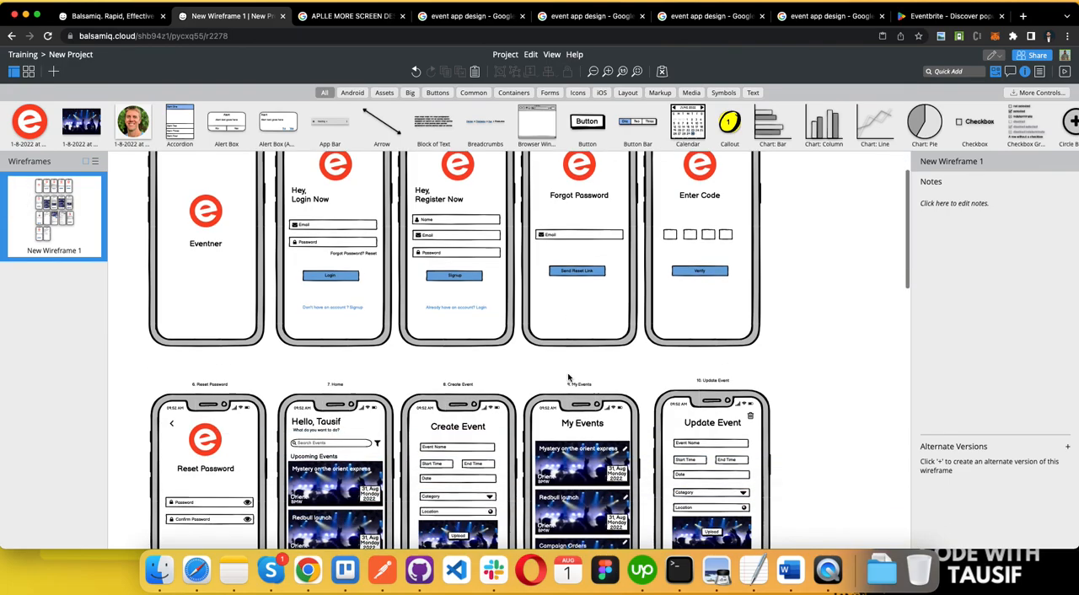
pyautogui.scroll(-15, 569, 379)
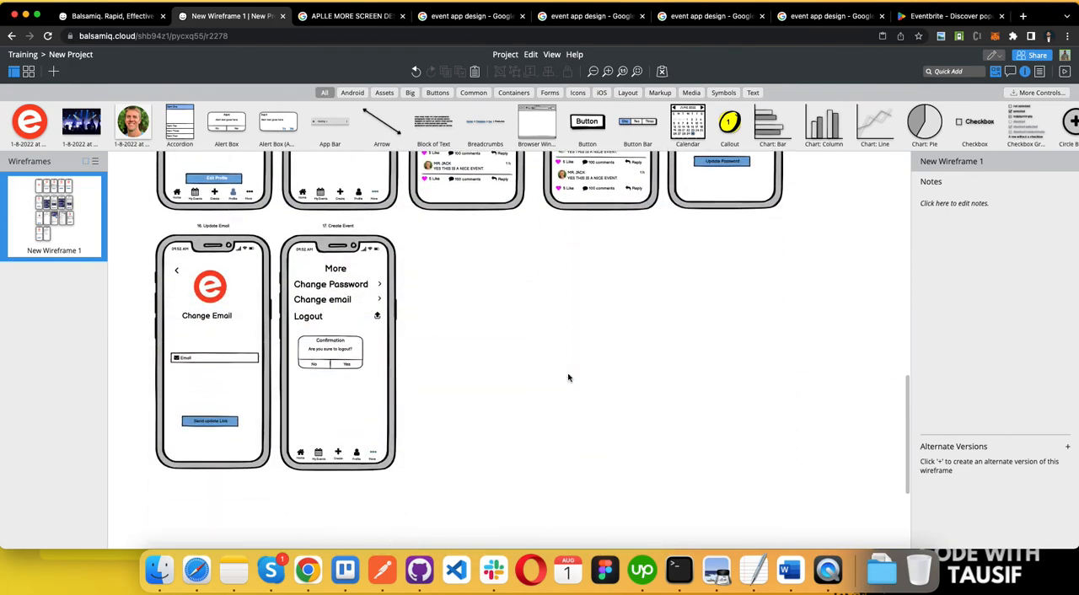
pyautogui.scroll(15, 569, 378)
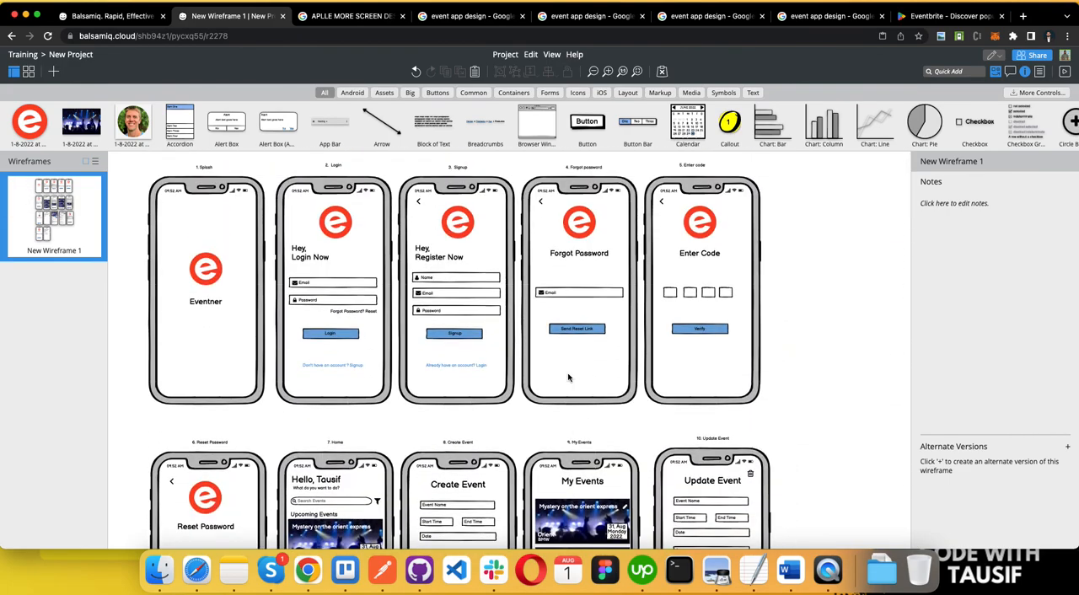